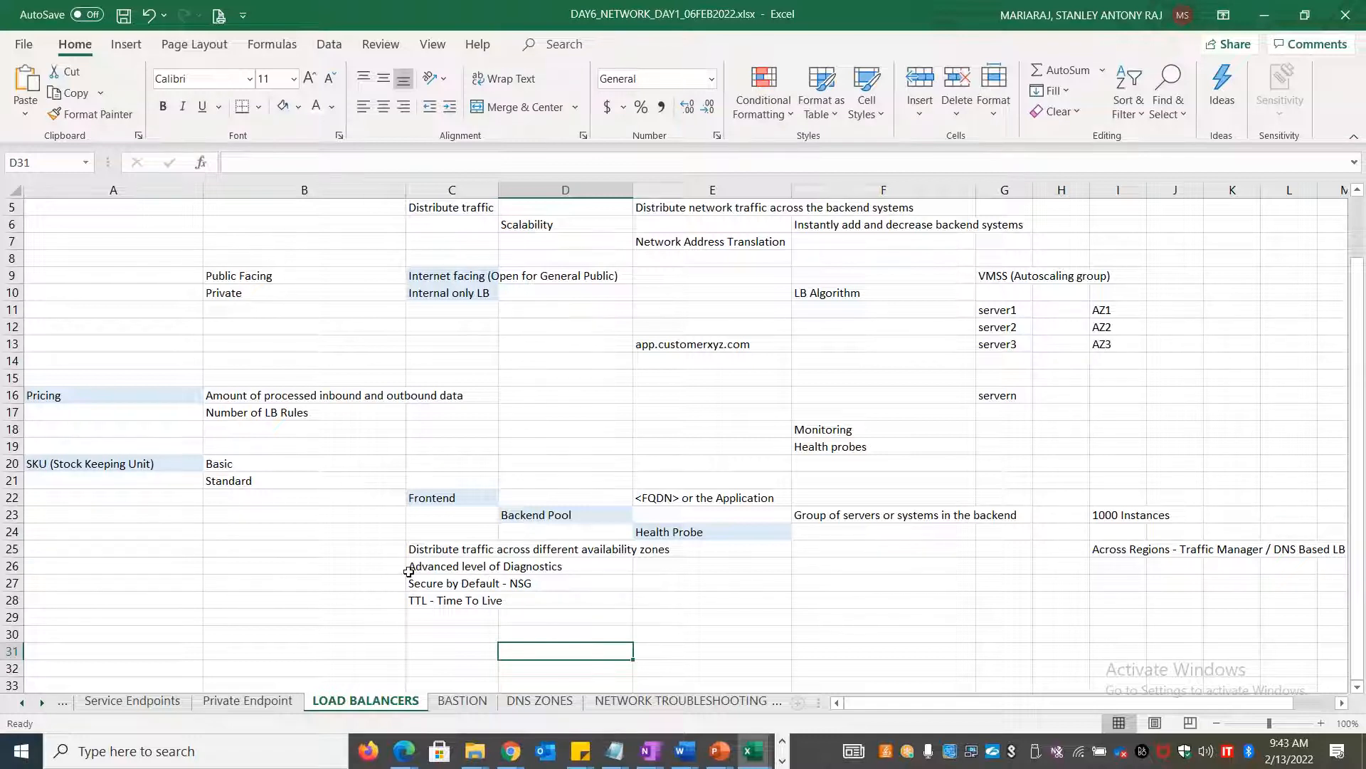
Fill the Basic and Standard SKU cells (B20:B21) with light green
left_click(279, 456)
key("shift+Down")
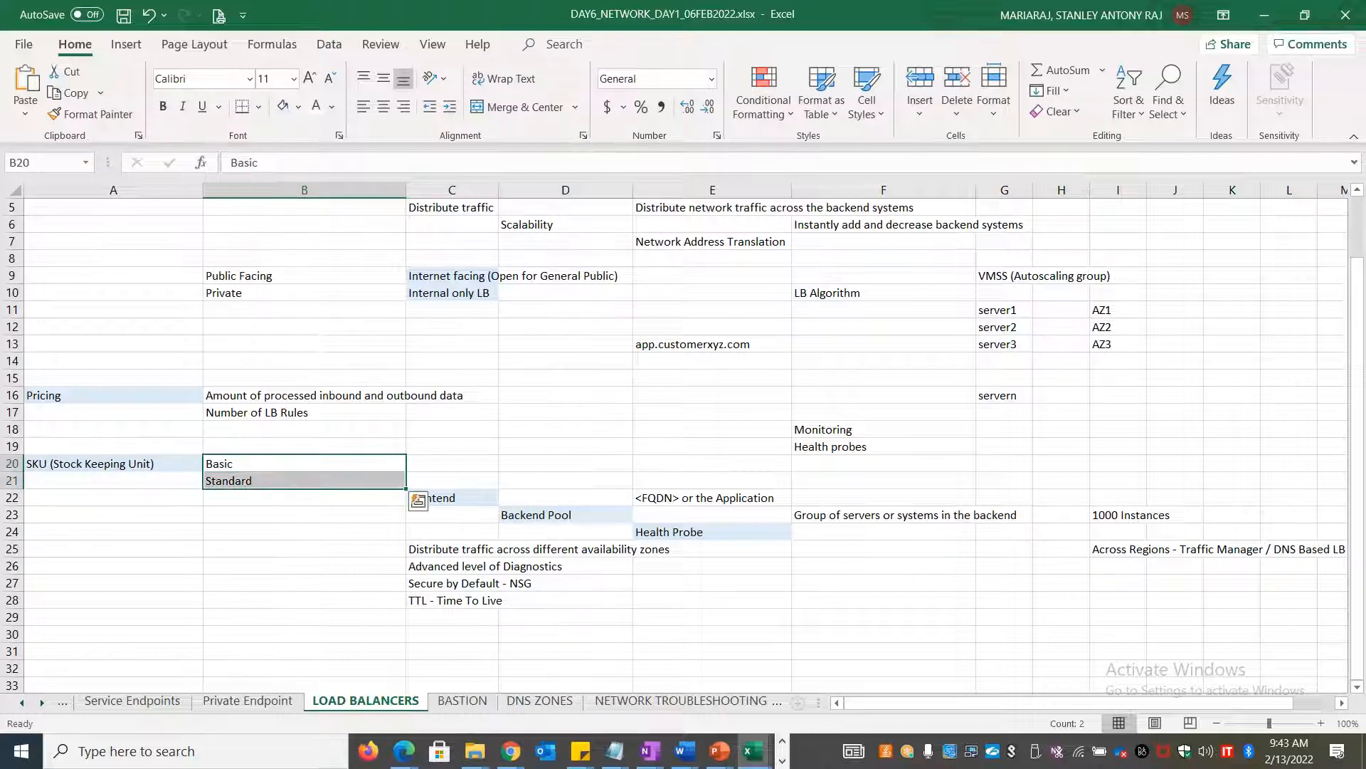
left_click(298, 106)
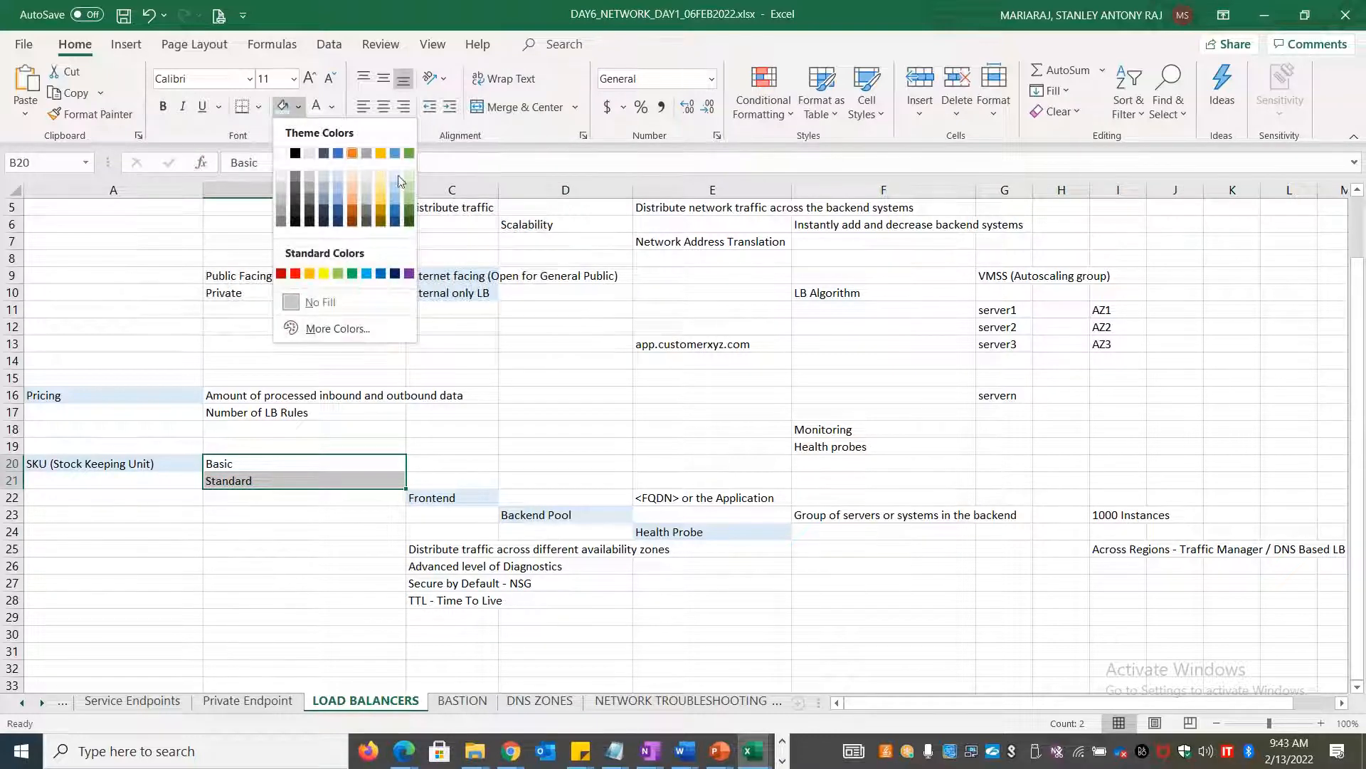
left_click(409, 174)
Move to an empty cell below the notes and switch to the PowerPoint SKU comparison slide
left_click(235, 583)
left_click(99, 647)
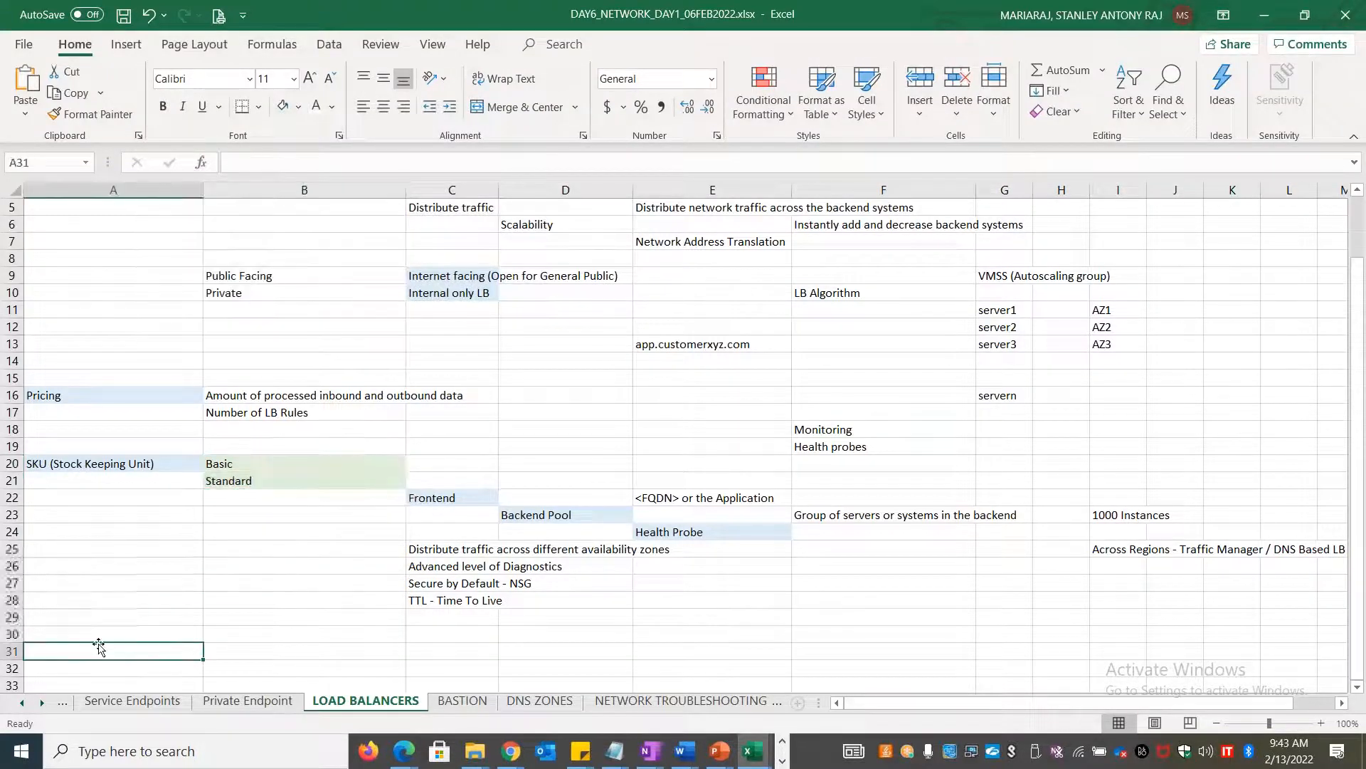
key("Up")
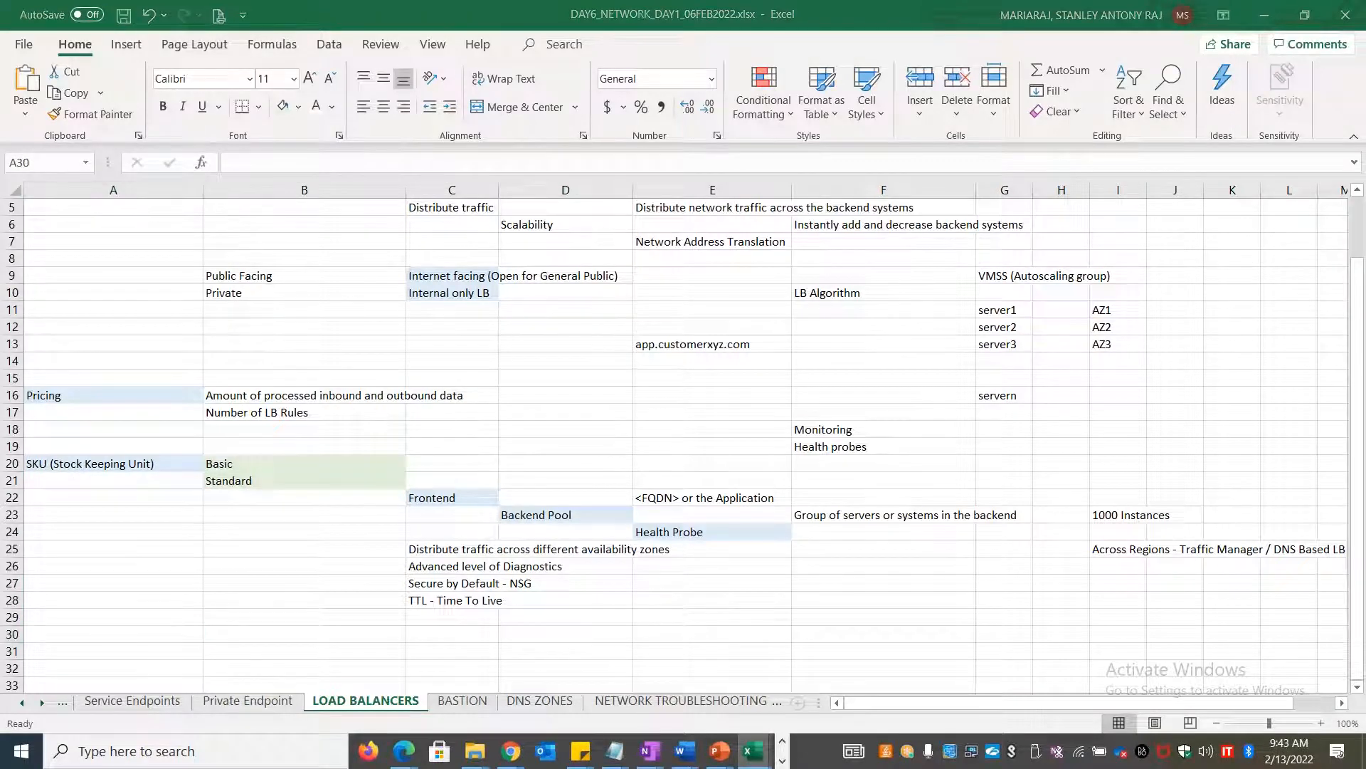
key("alt+Tab")
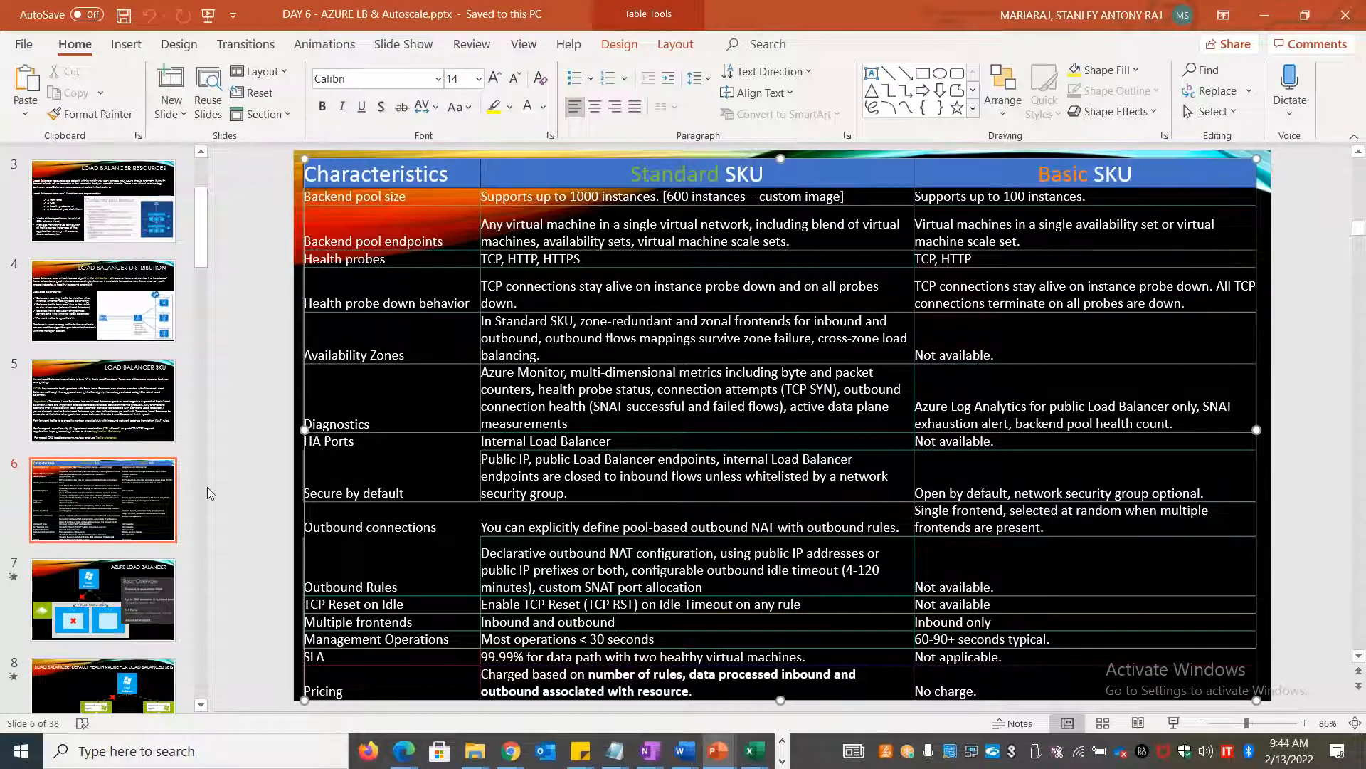
Review the Standard-vs-Basic SKU slide on slide 6, then return to the DAY6_NETWORK workbook
left_click(147, 491)
scroll(147, 491, "up", 1)
scroll(147, 491, "up", 1)
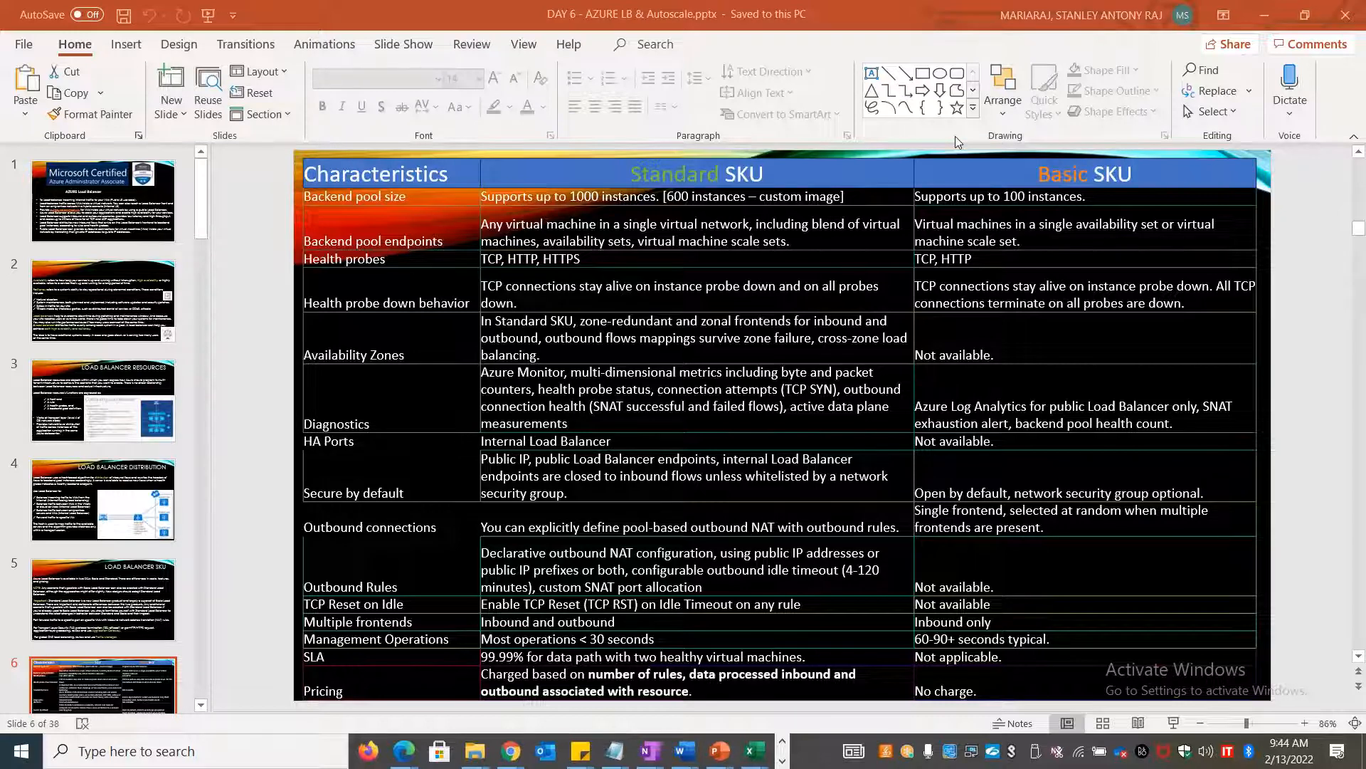
key("alt+Tab")
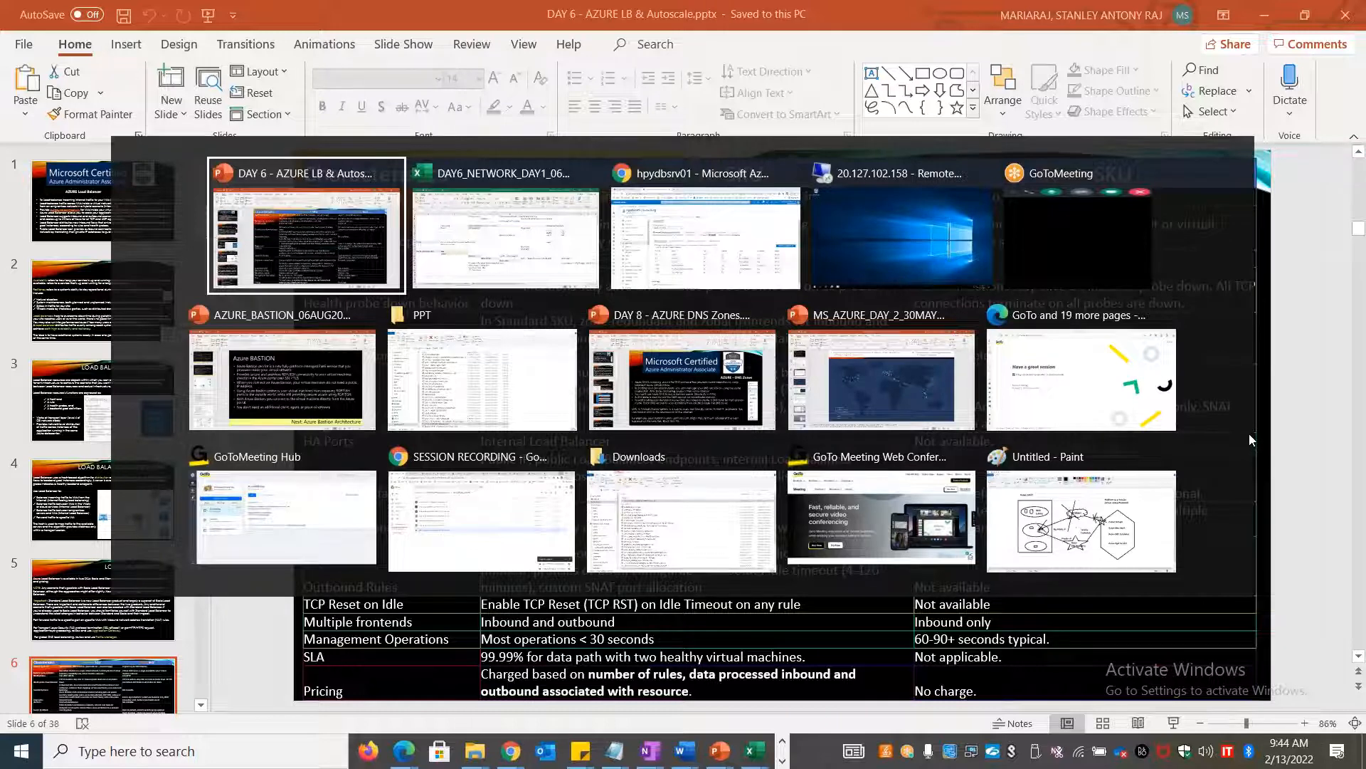
key("alt+Tab")
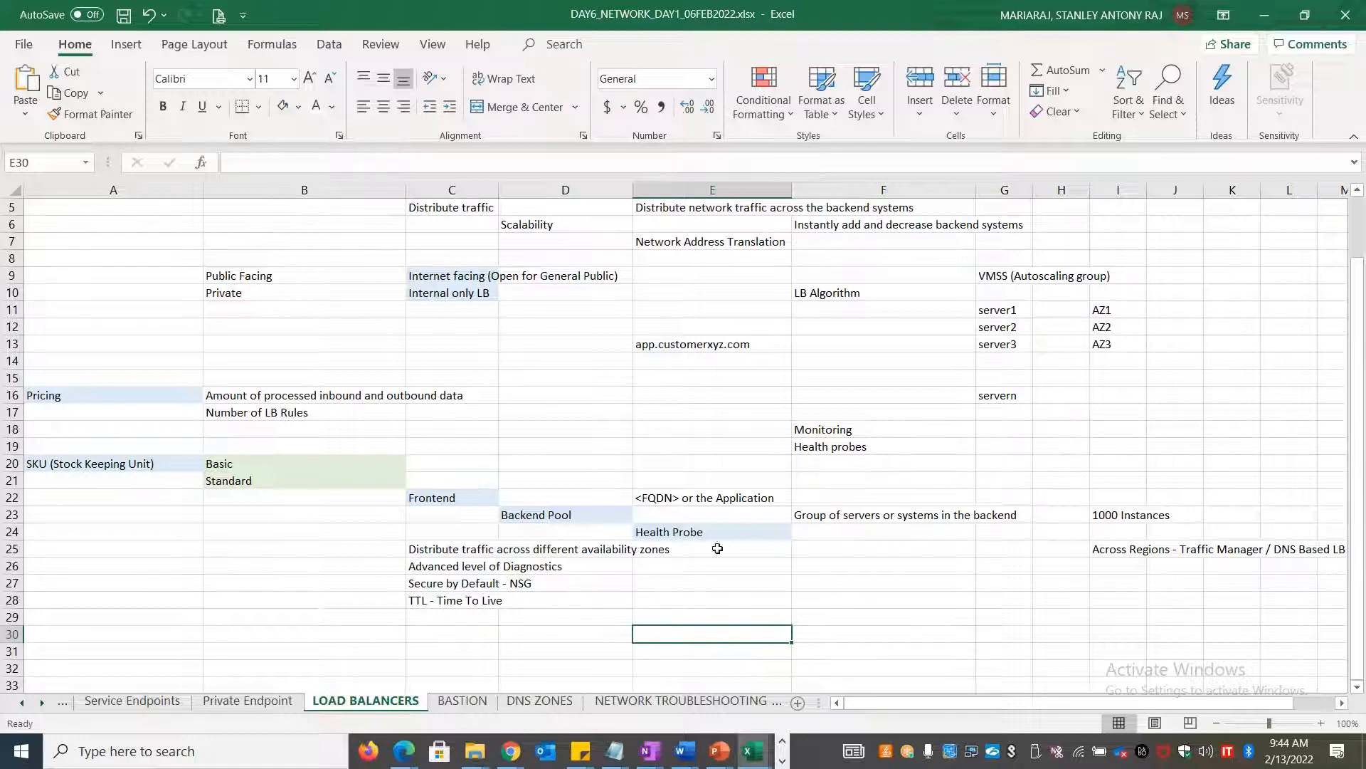
Enter a bold 'AZURE TRAFFIC MANAGER' note in I26 below the cross-region Traffic Manager entry
left_click(1116, 551)
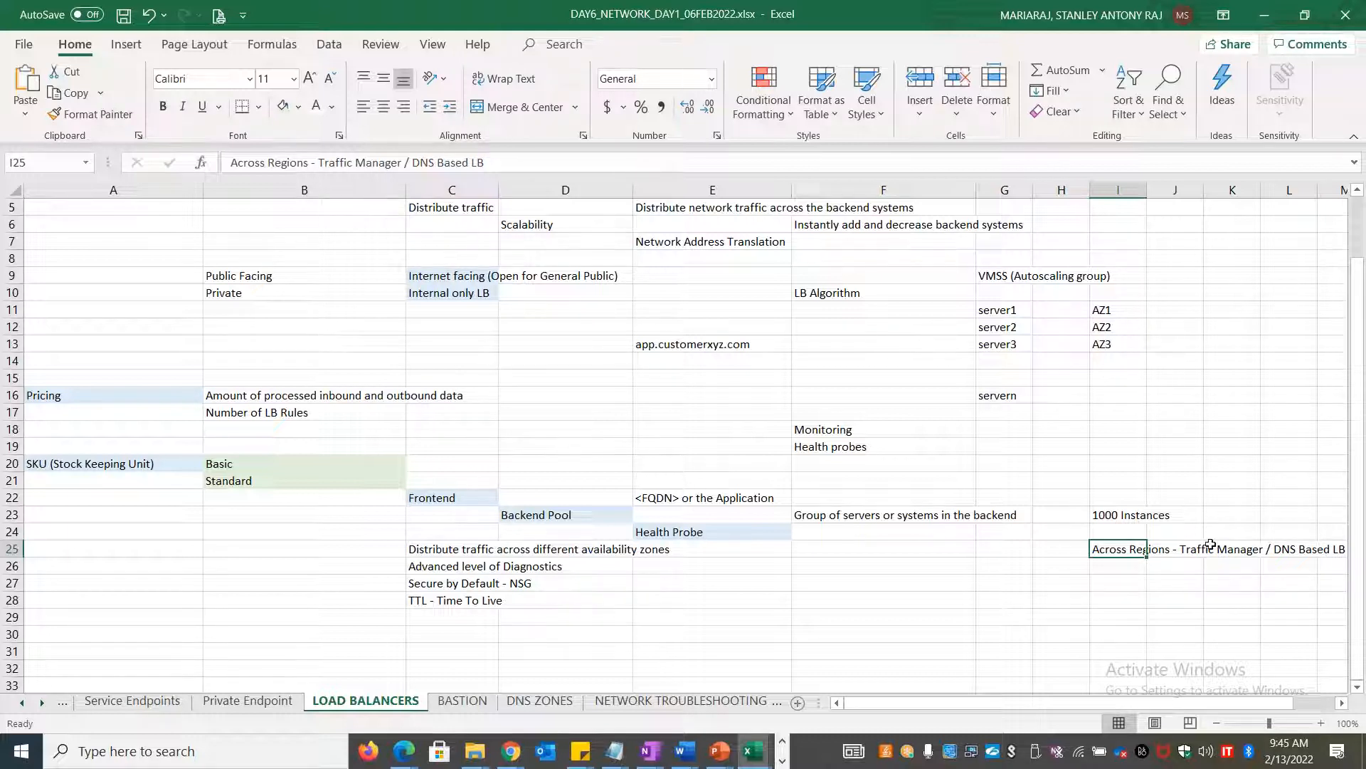
left_click(1125, 573)
type("AZURE T")
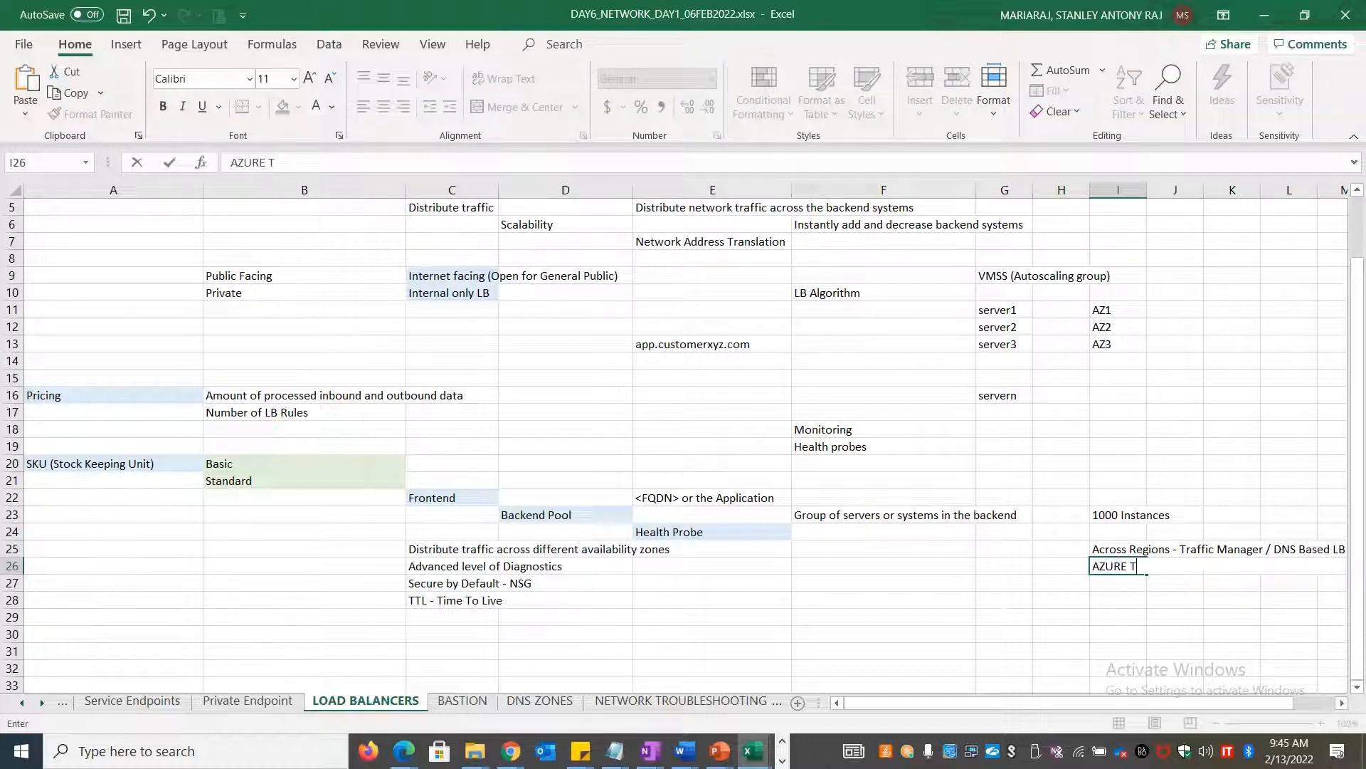
type("RAFFIC MANAGER")
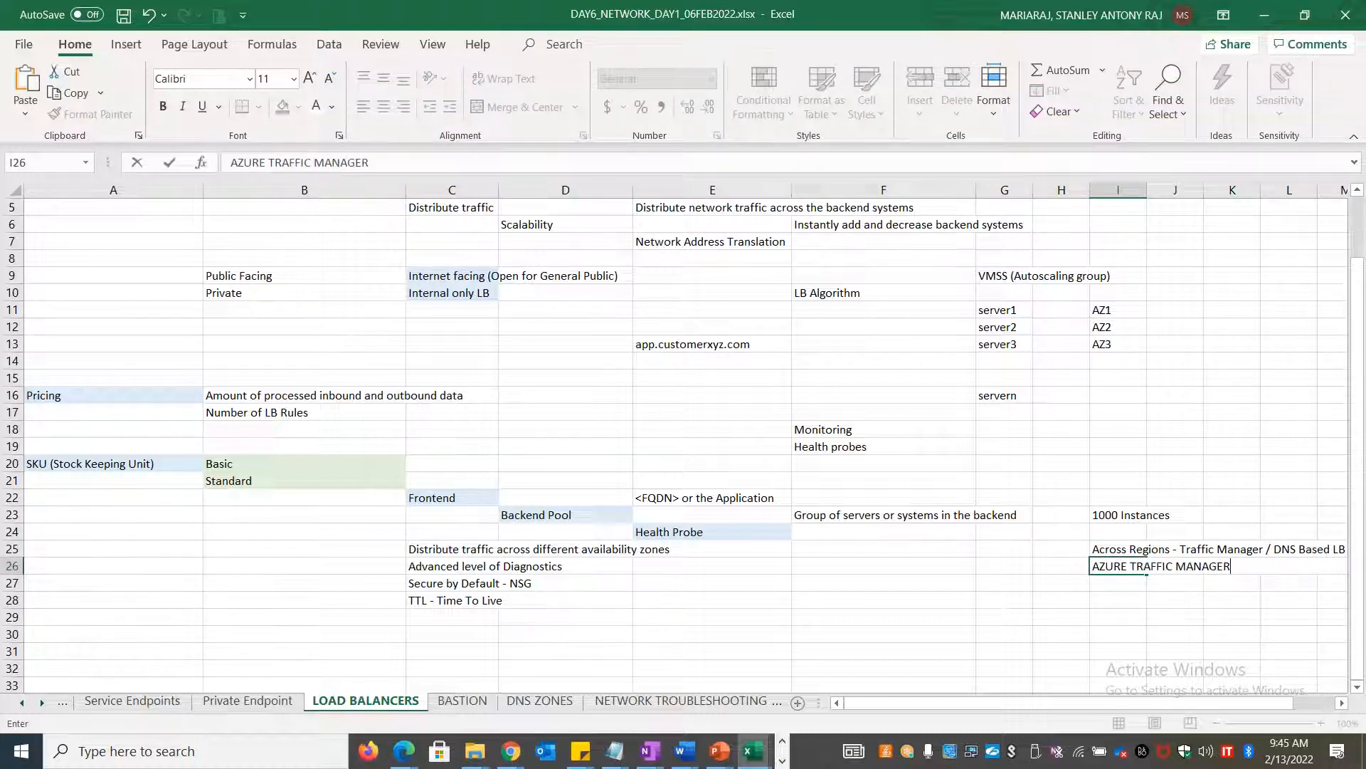
left_click(1135, 567)
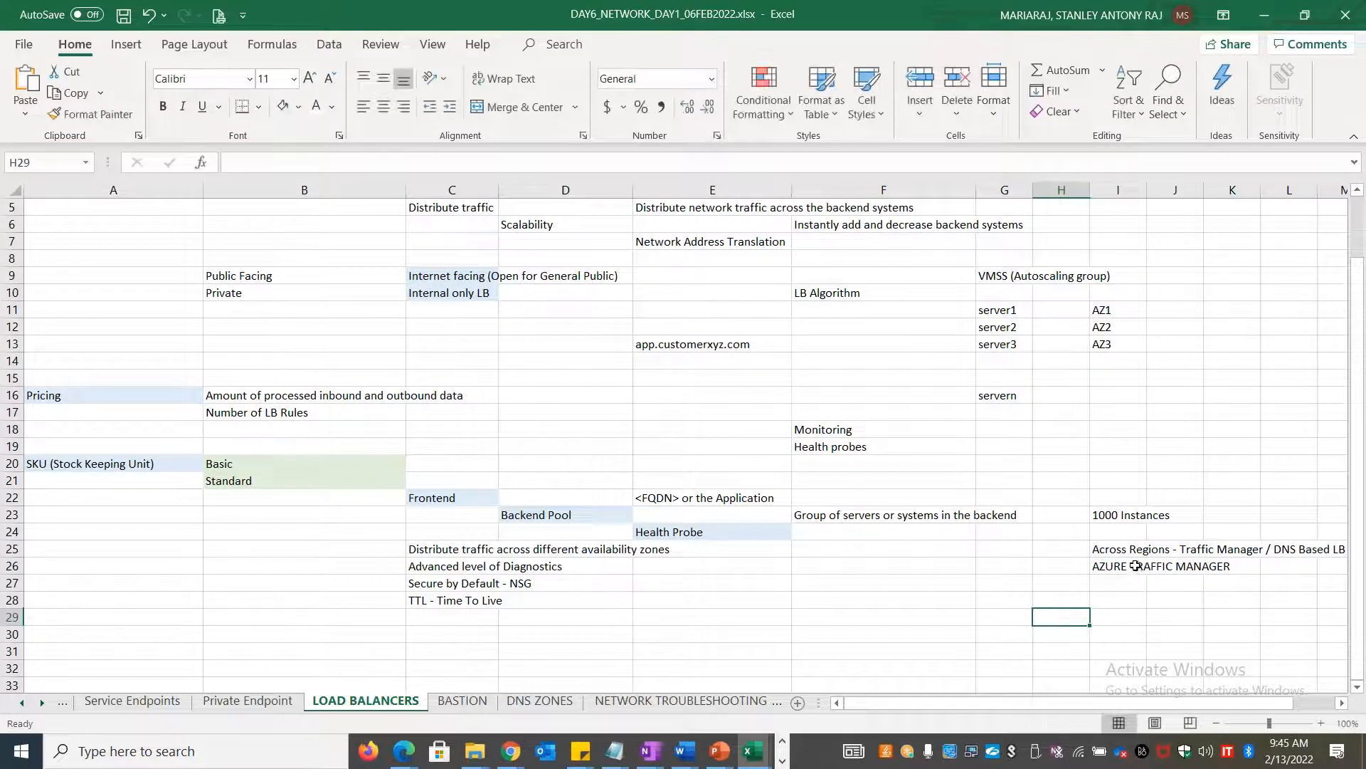
key("ctrl+b")
left_click(950, 611)
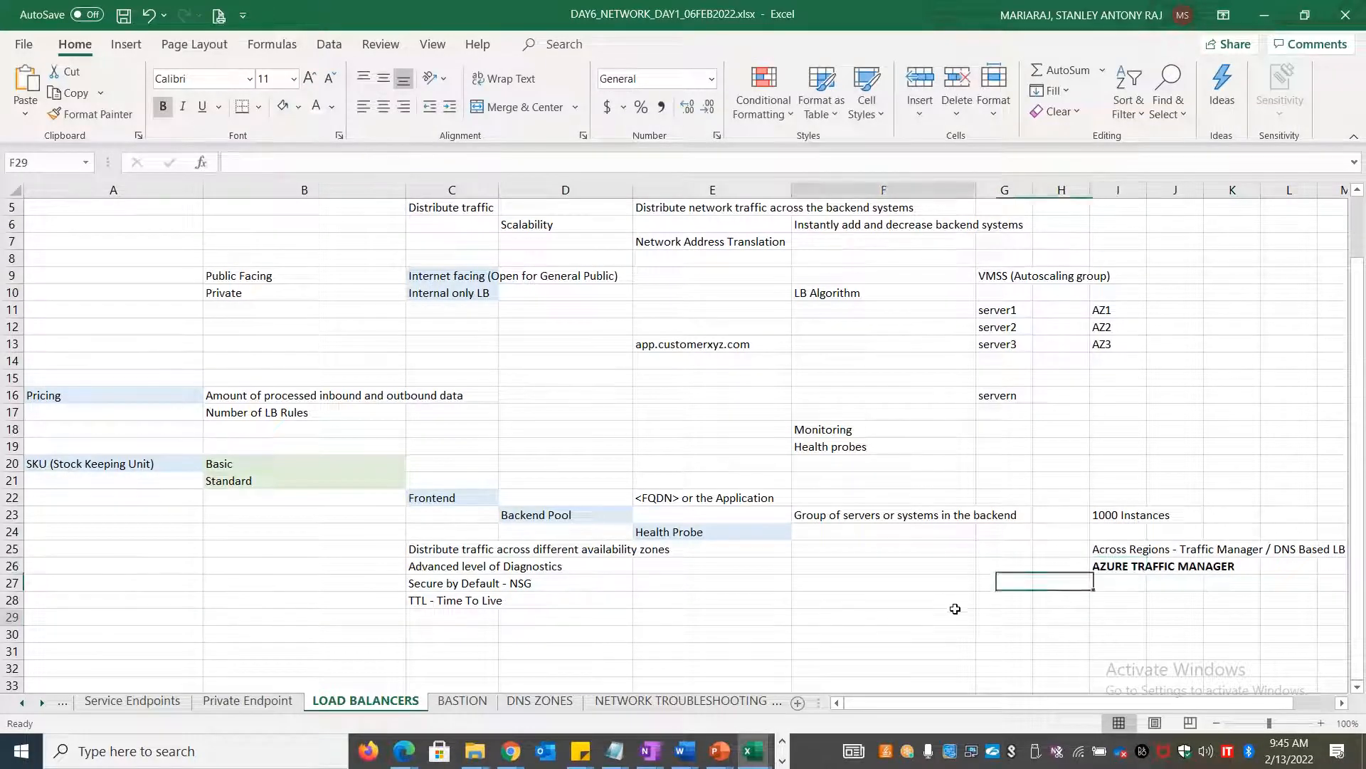
Switch to Chrome and open a new blank tab
scroll(950, 611, "up", 2)
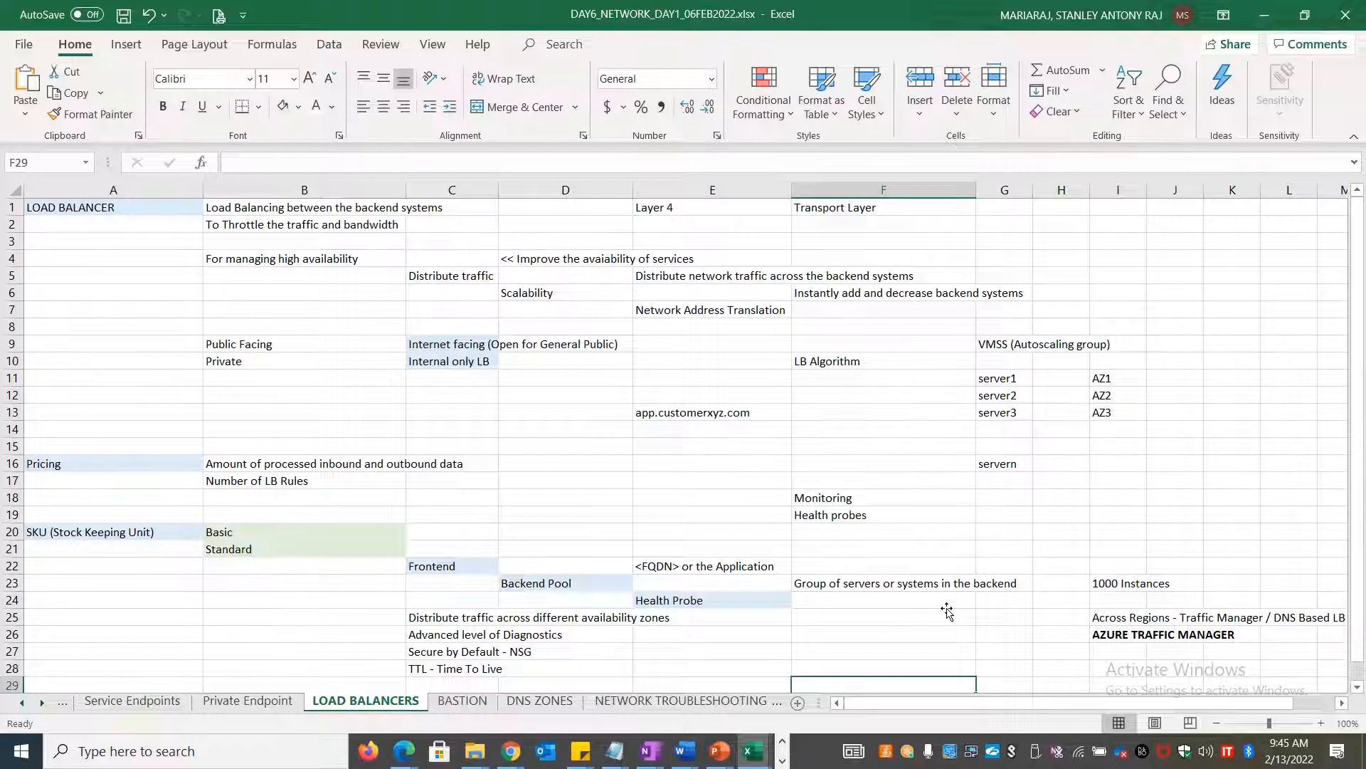
key("alt+Tab")
key("ctrl+t")
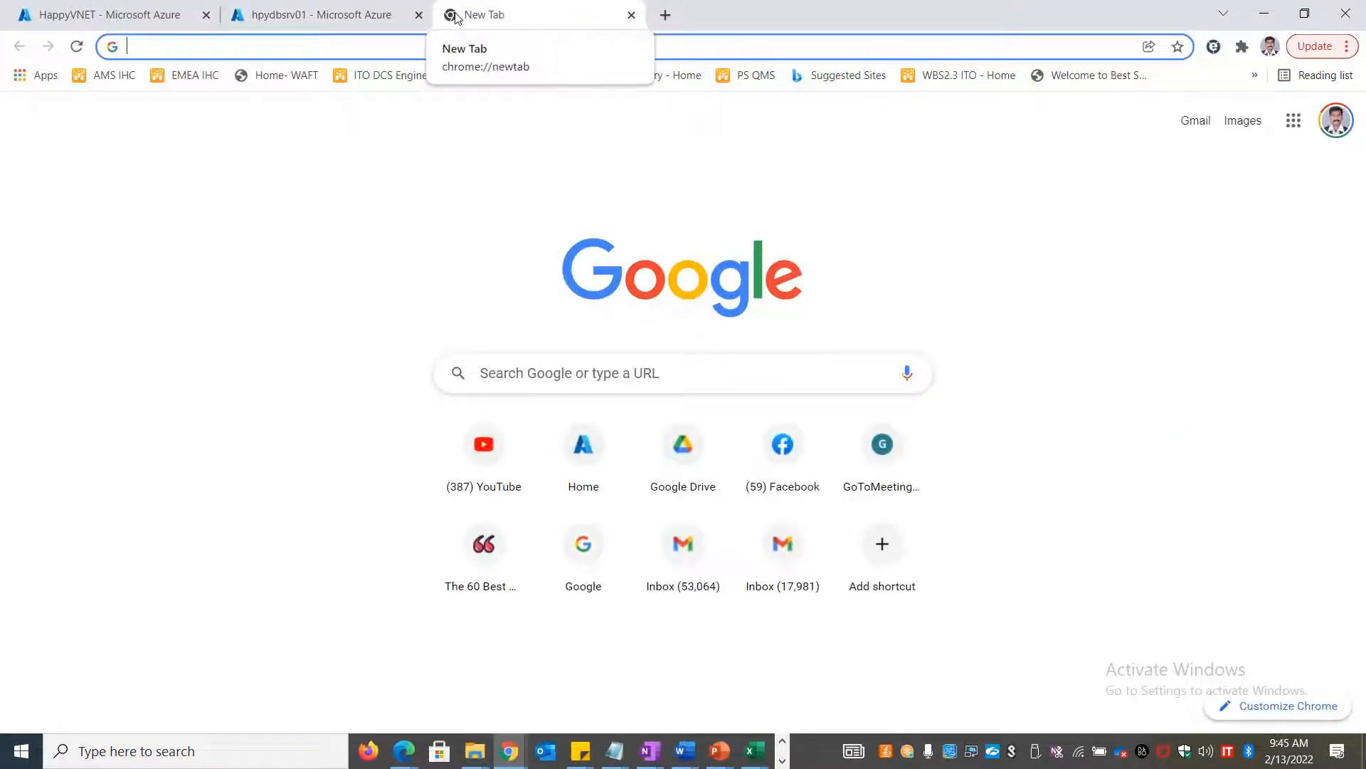
Search Google for 'azure latest update feed' and open the Azure updates page
type("azure late")
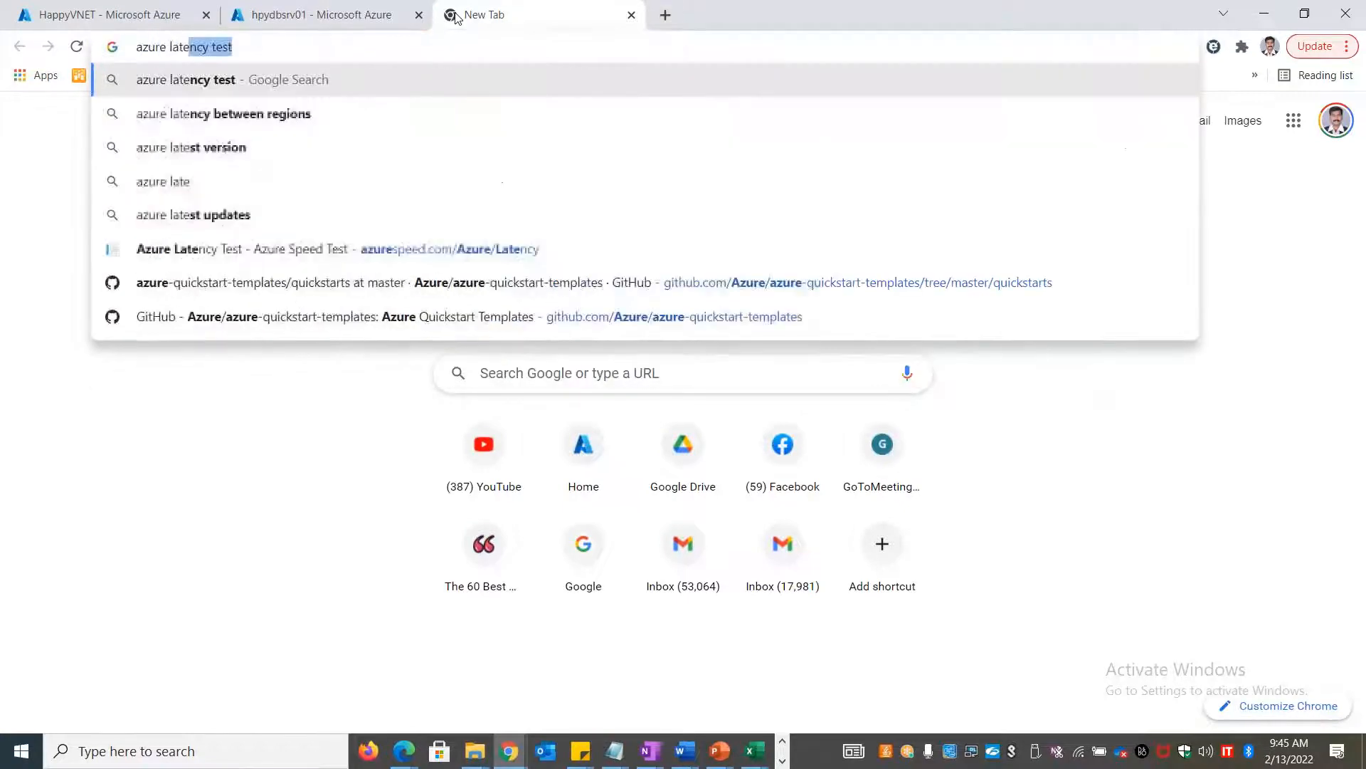
type("st update feed")
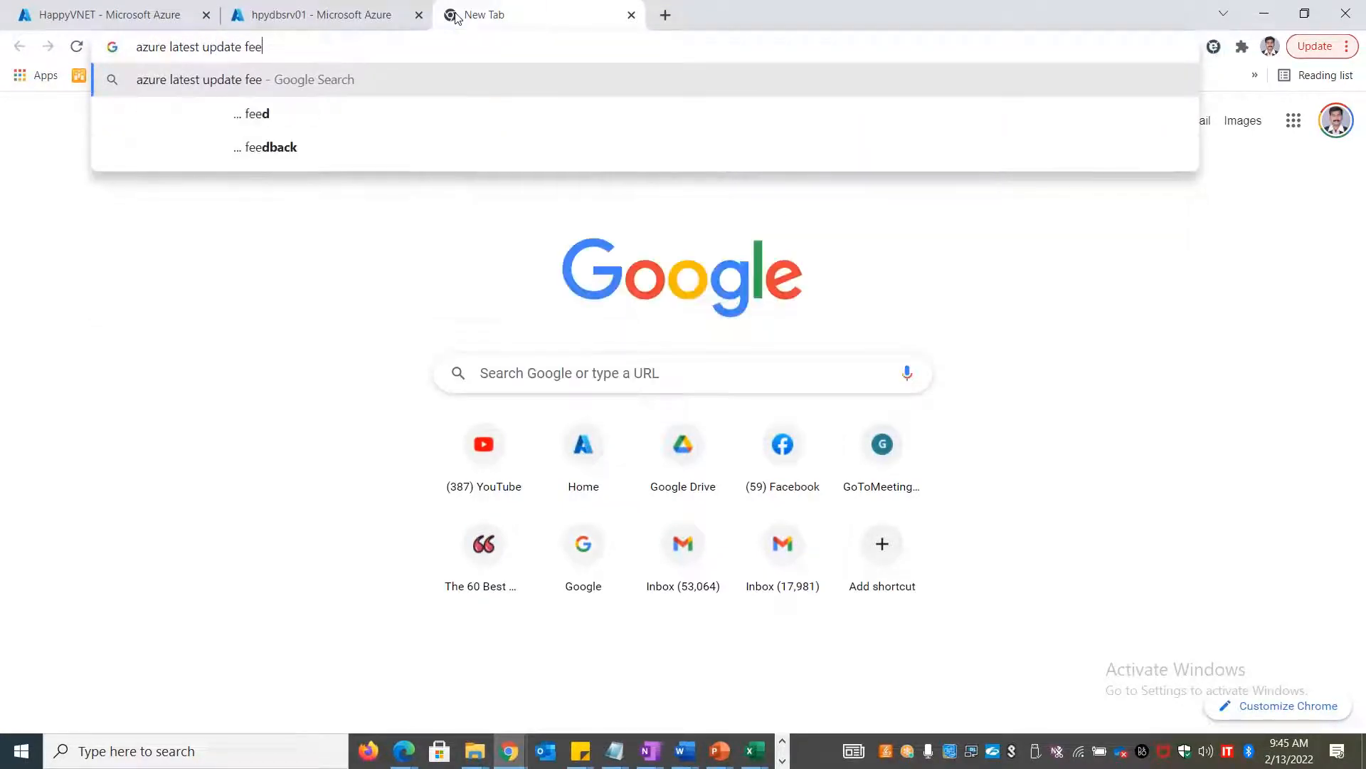
key("Return")
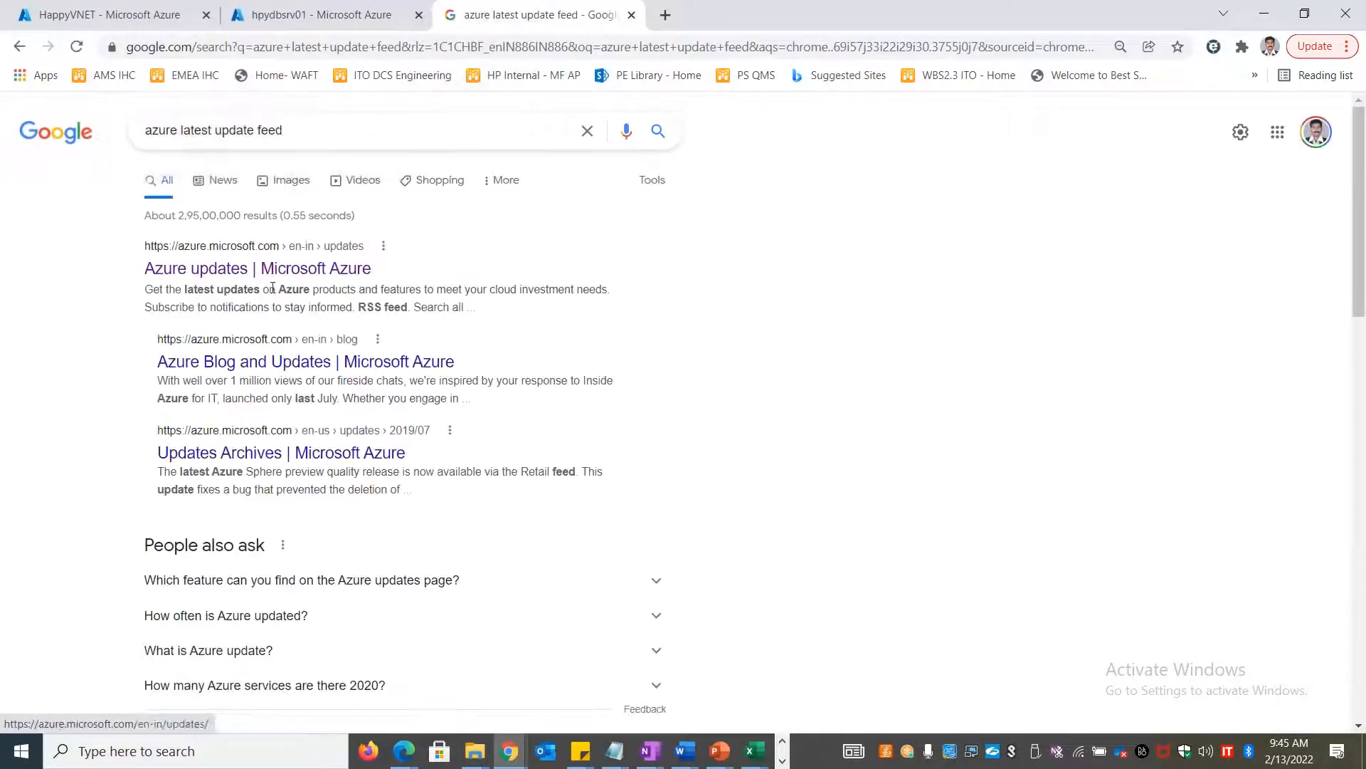
left_click(273, 274)
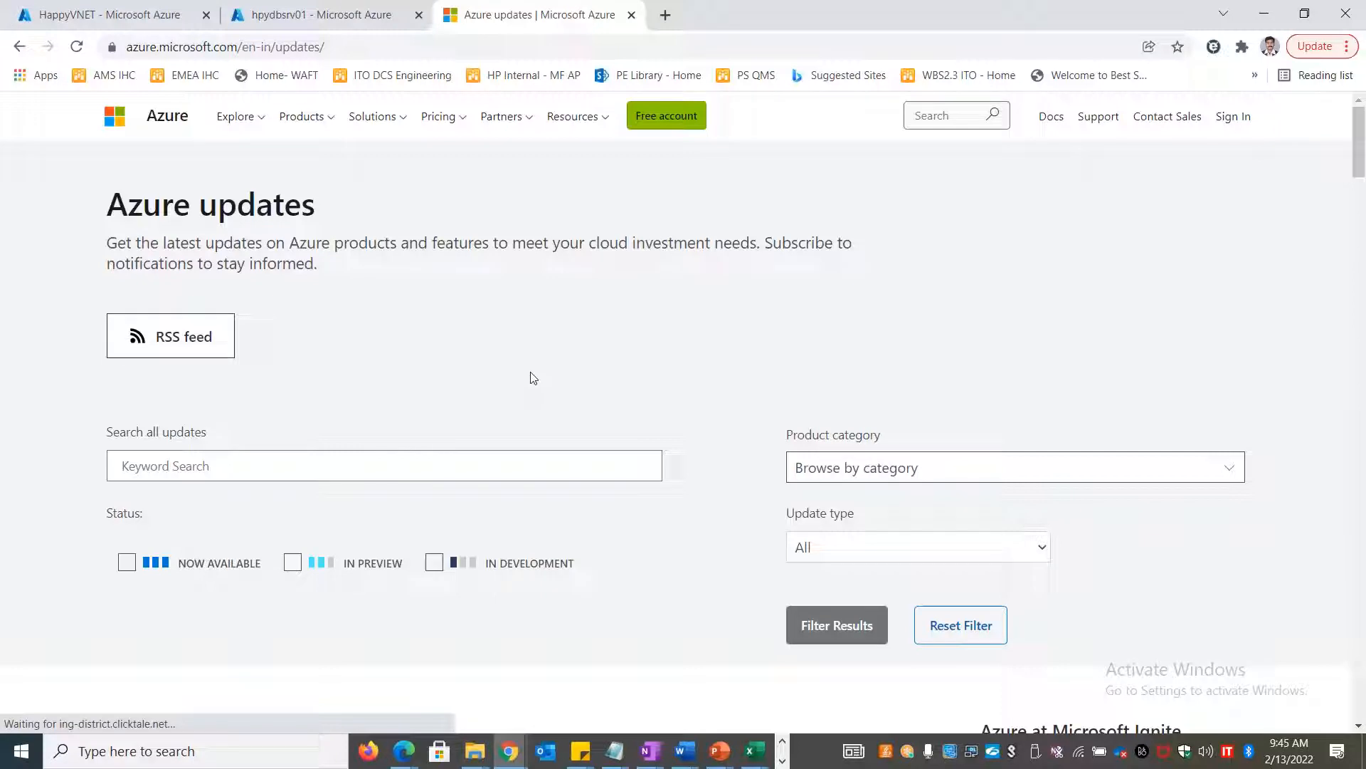
Scroll through the latest Azure update announcements
left_click_drag(759, 242, 878, 250)
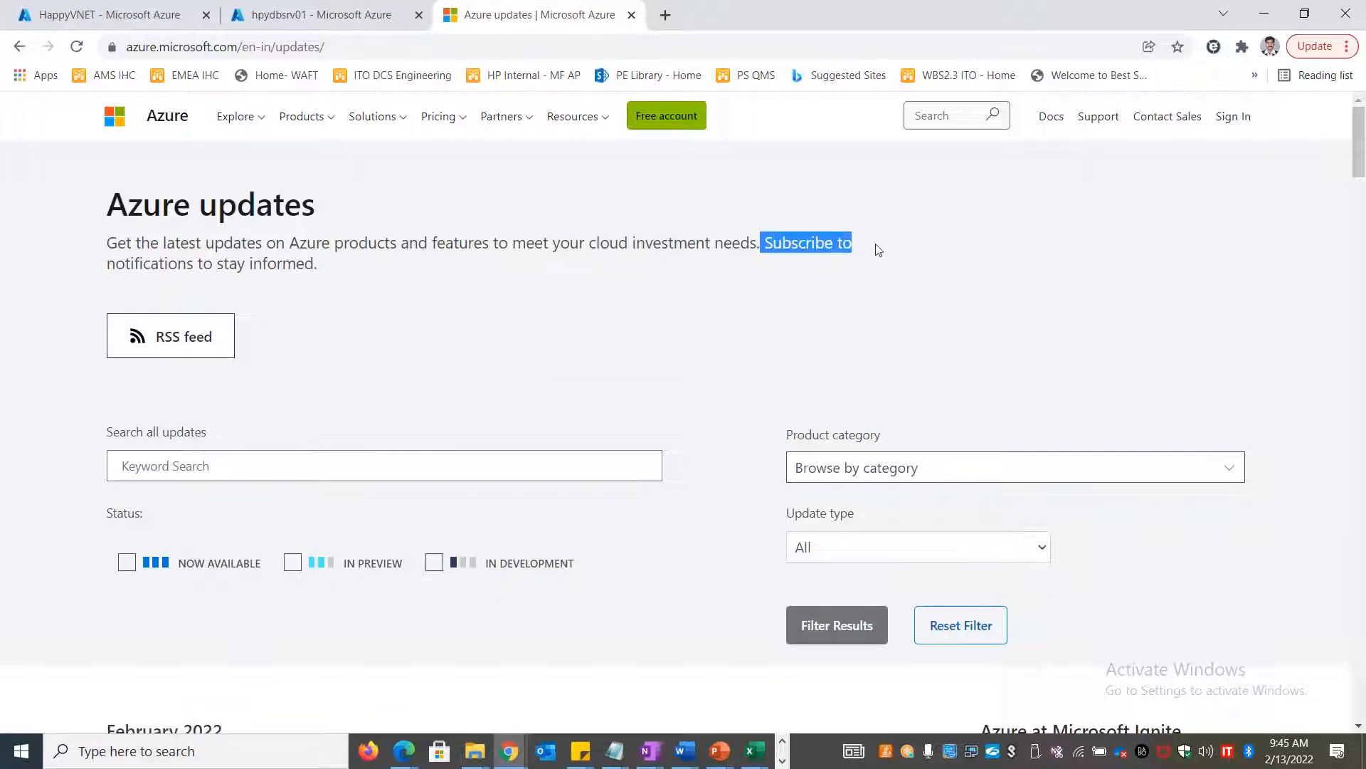
scroll(672, 331, "down", 15)
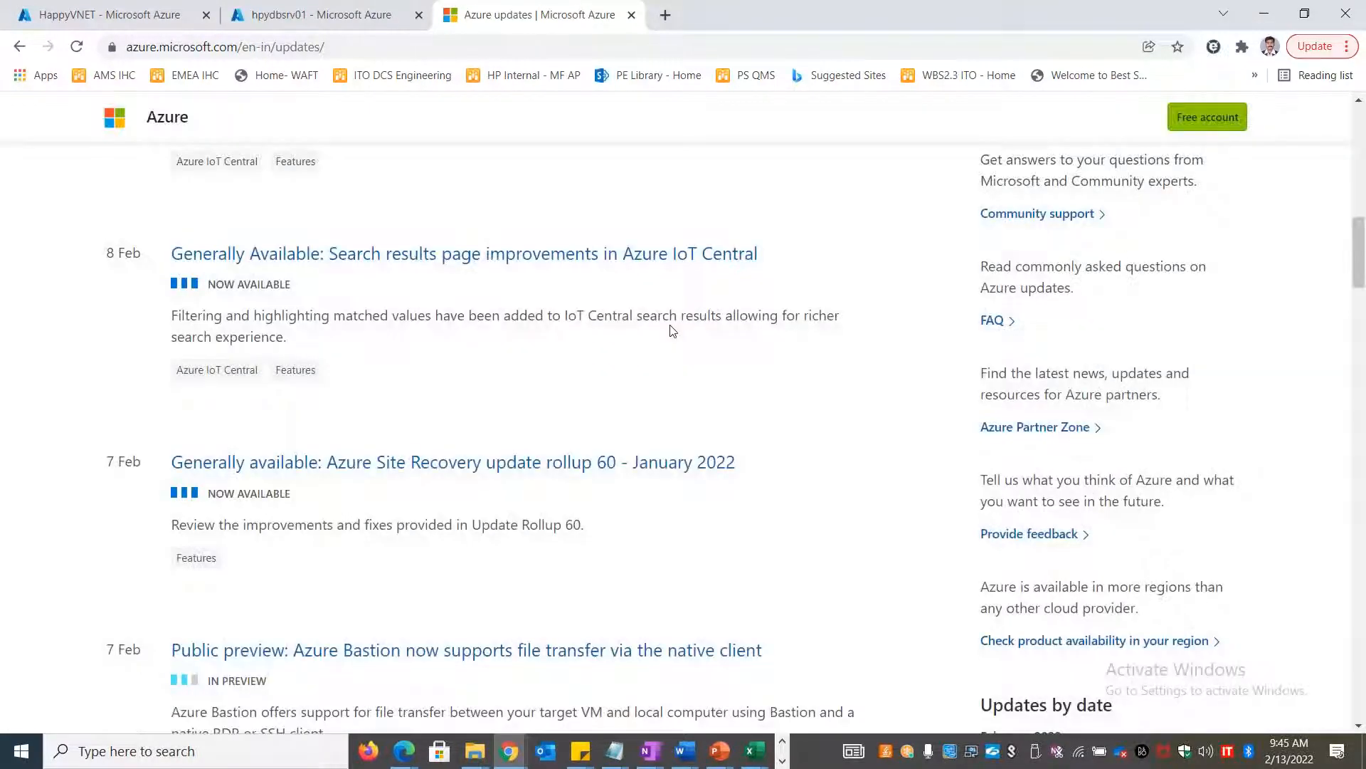
left_click_drag(1359, 260, 1359, 192)
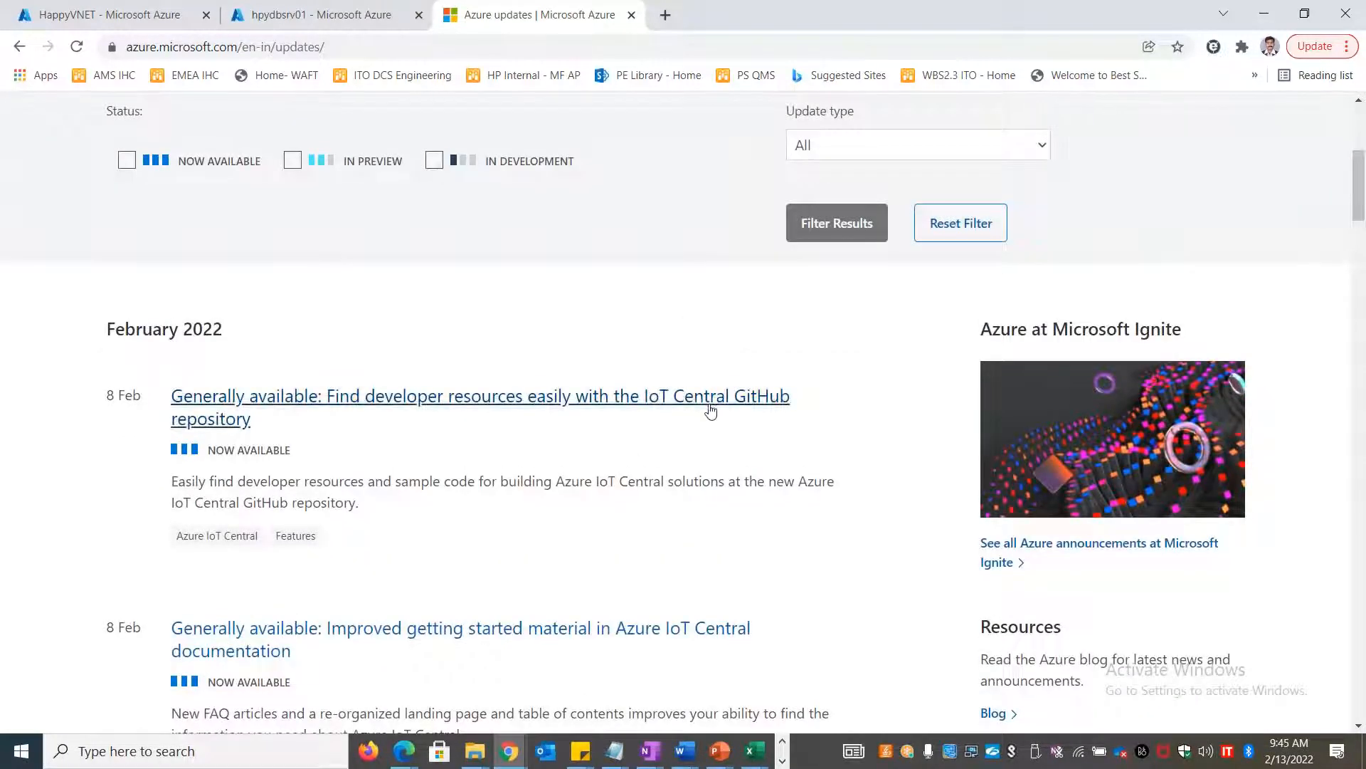
scroll(632, 553, "down", 10)
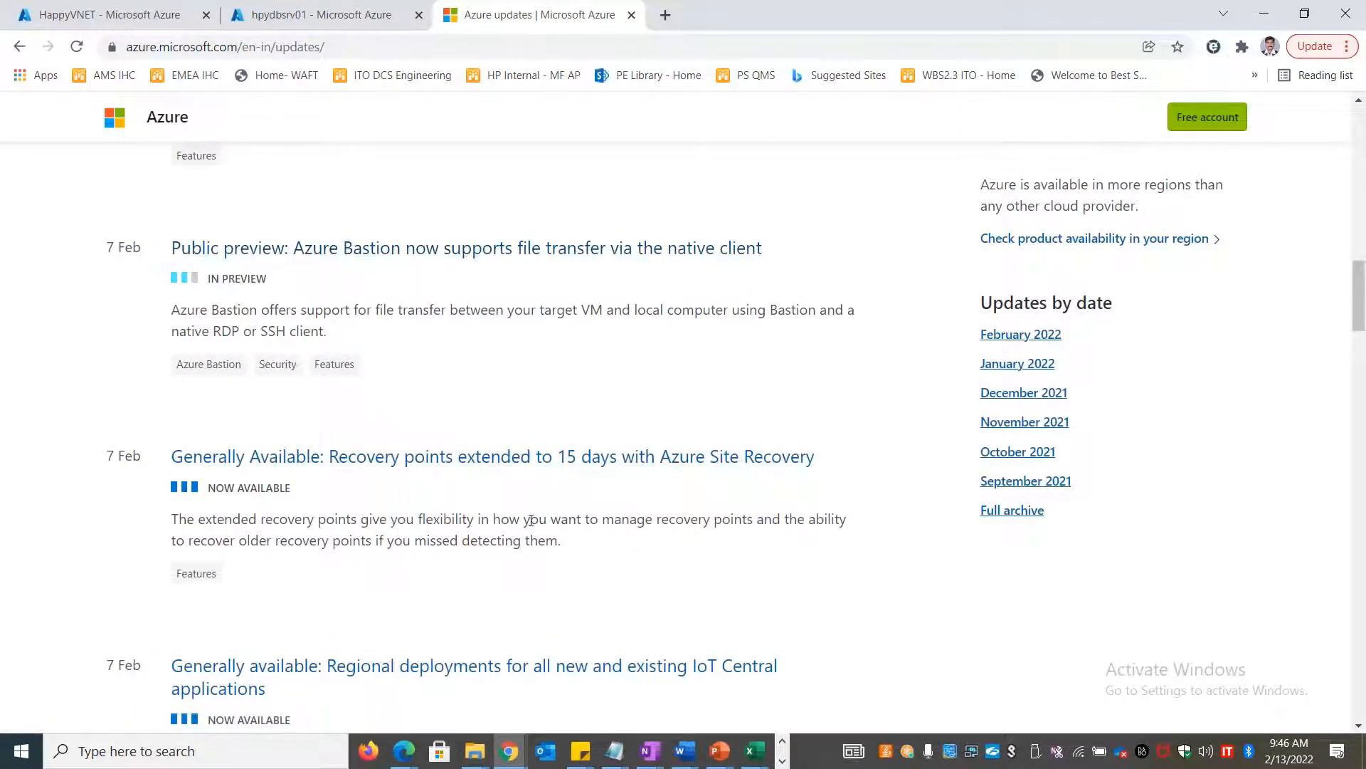
scroll(507, 541, "down", 15)
scroll(521, 541, "up", 20)
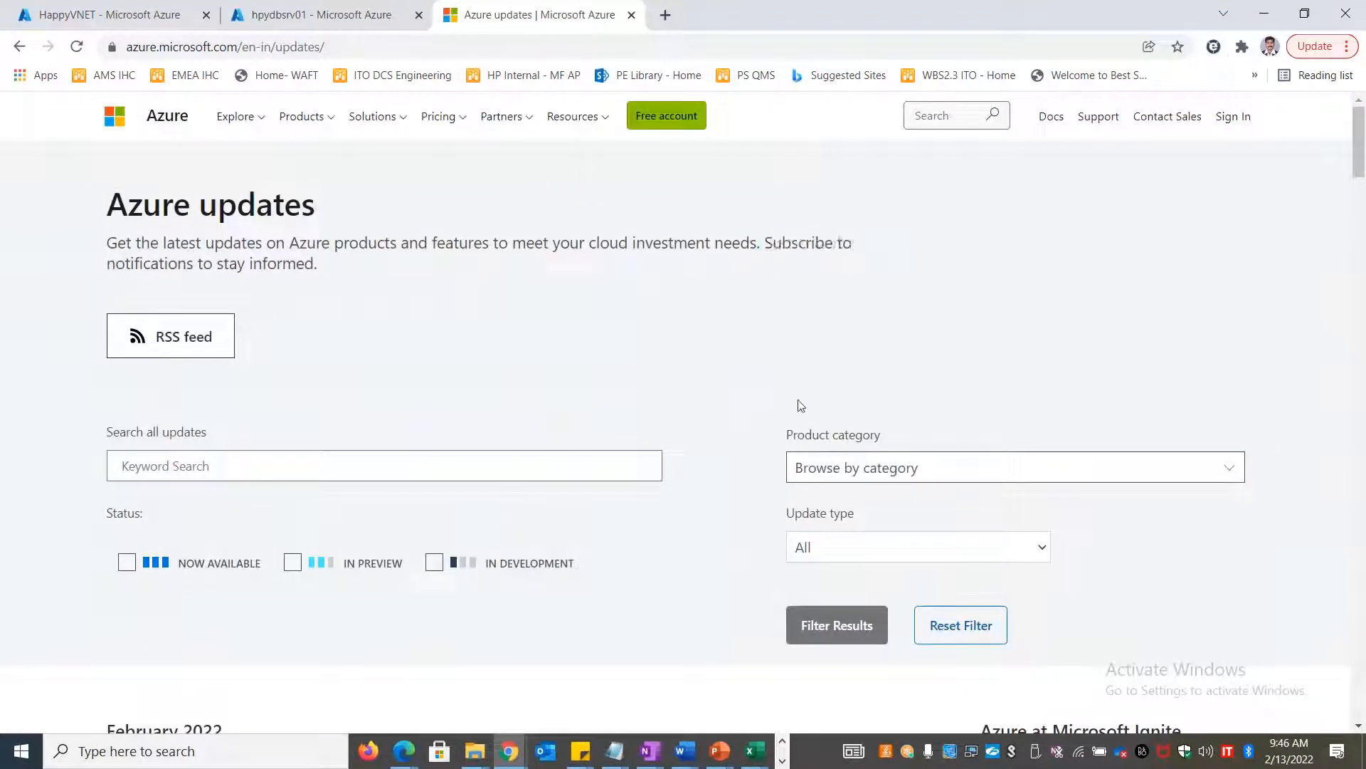
Browse the Product category list, close it, and return to the Excel LOAD BALANCERS sheet
left_click(970, 467)
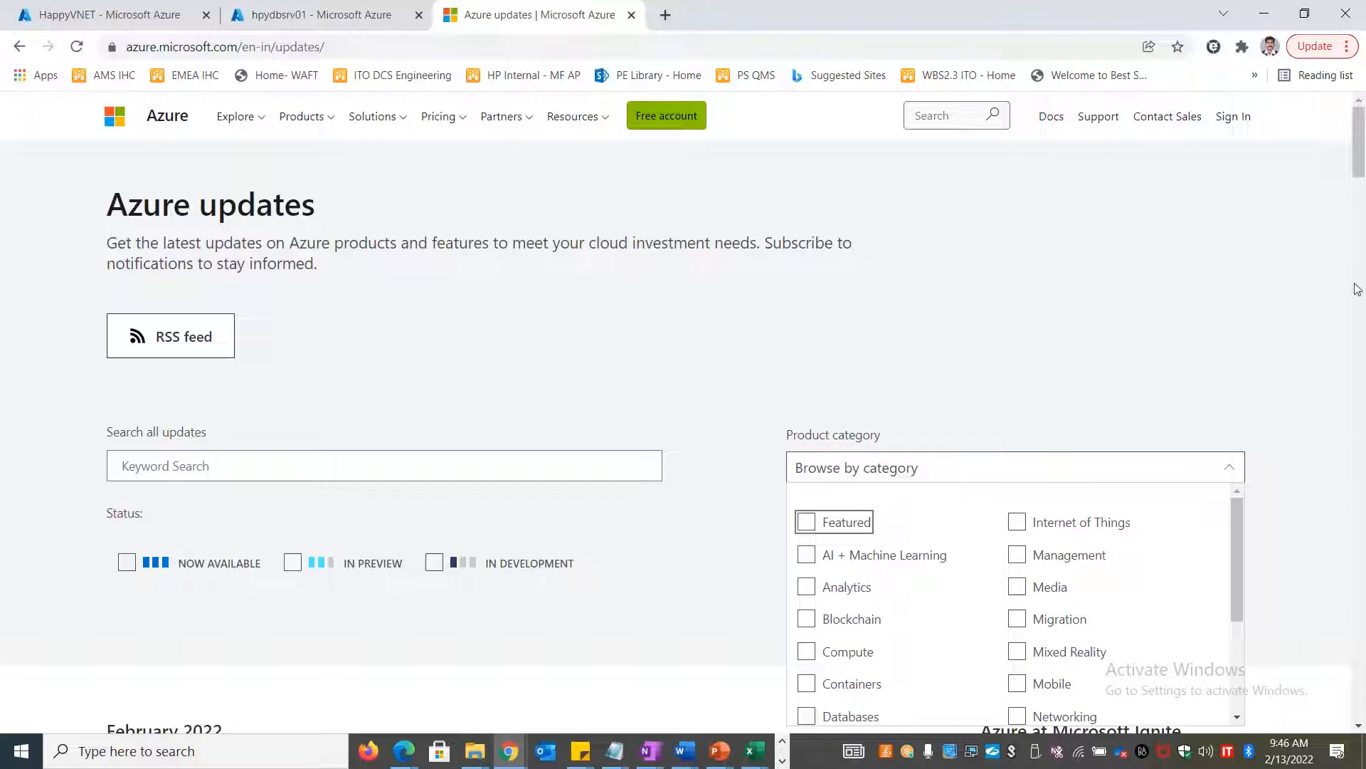
left_click_drag(1359, 171, 1361, 192)
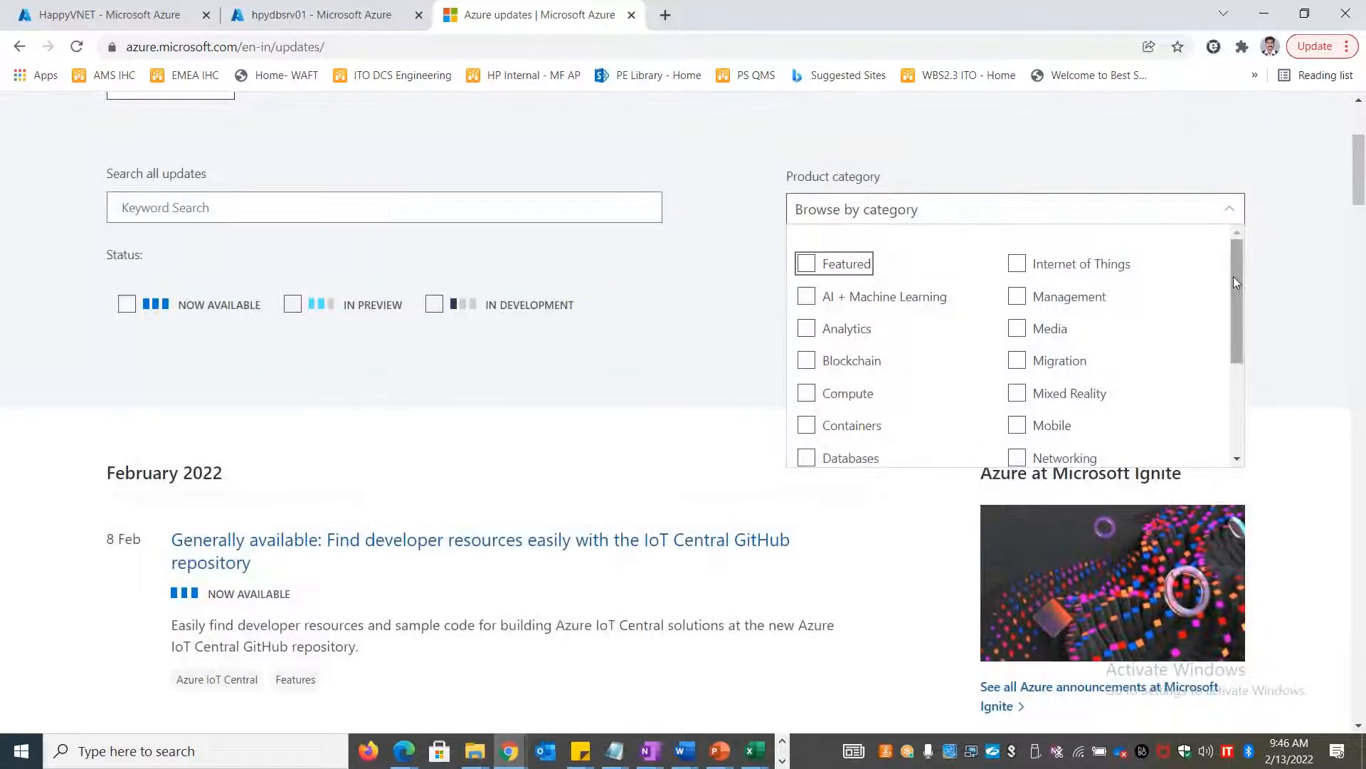
left_click_drag(1235, 283, 1237, 402)
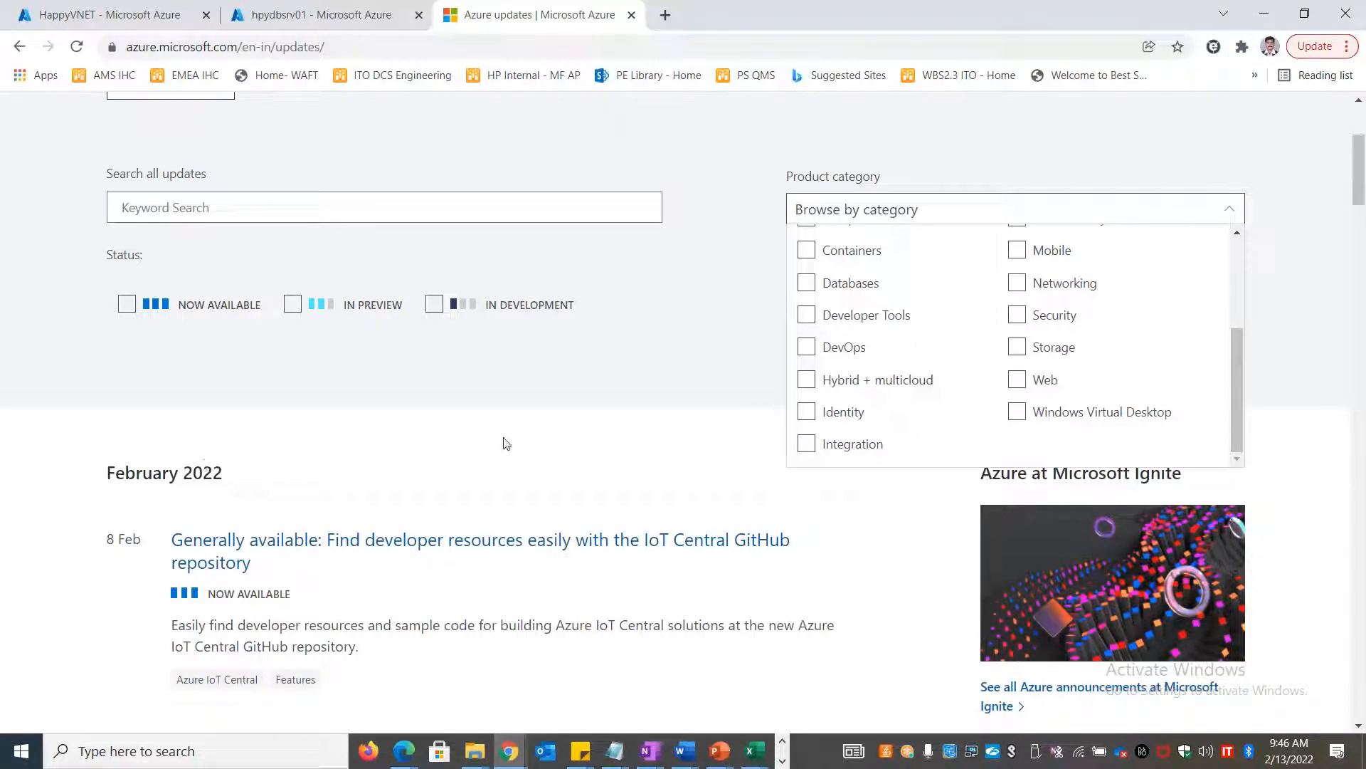
left_click(519, 407)
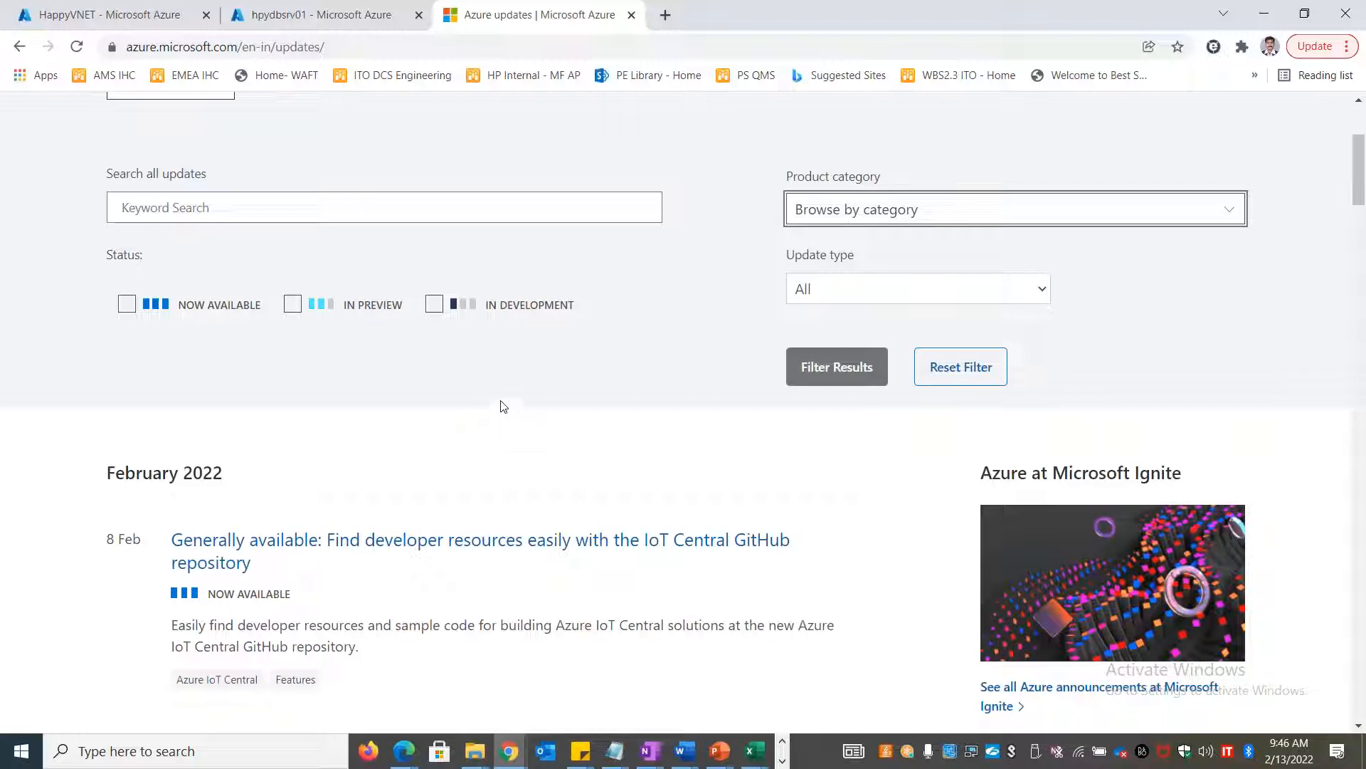
scroll(503, 406, "up", 4)
left_click(377, 44)
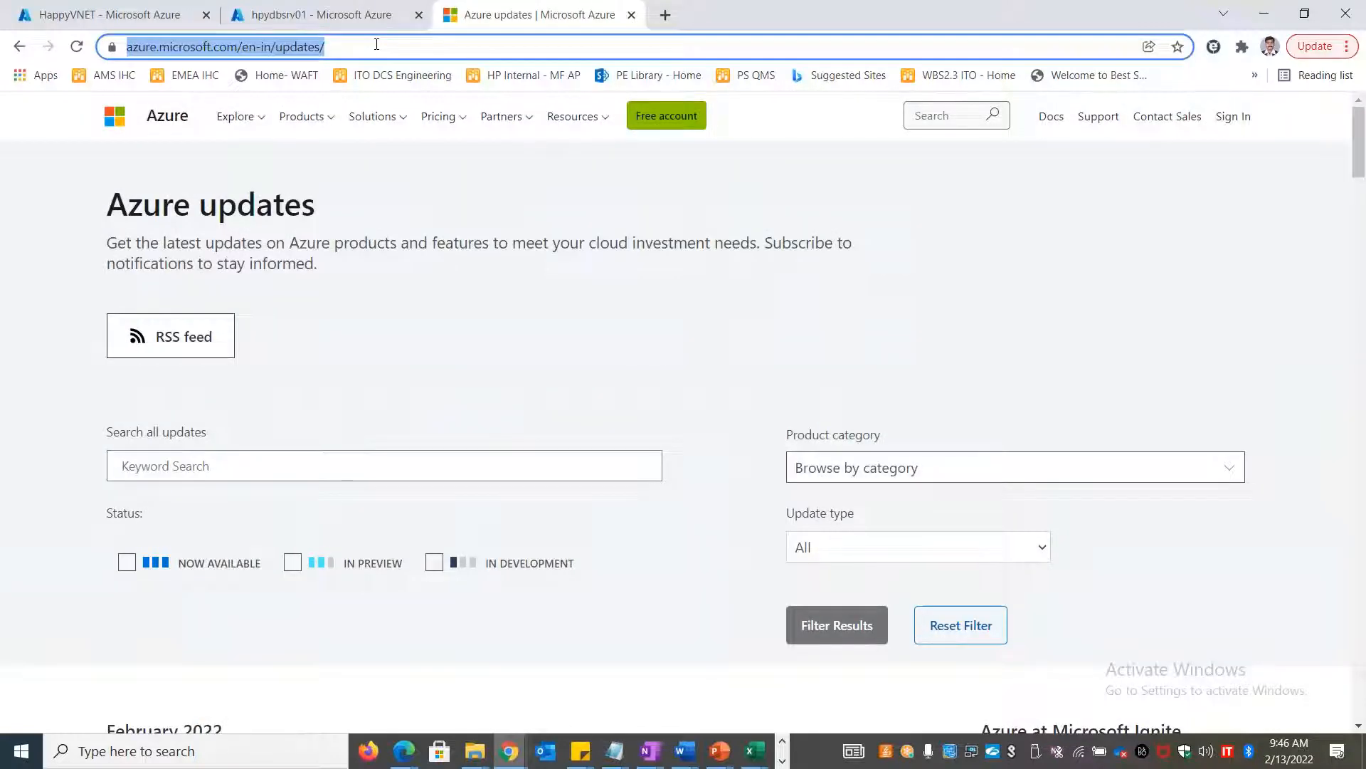
key("alt+Tab")
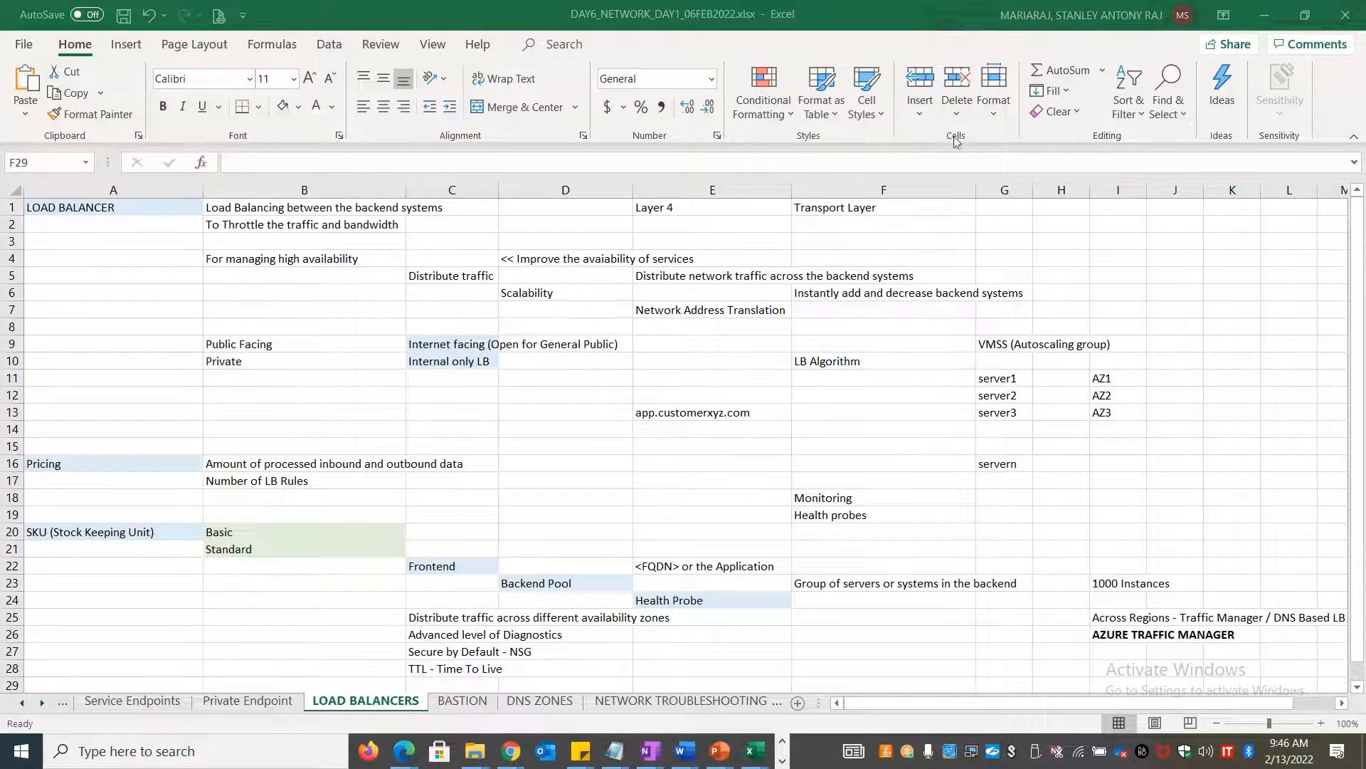
Focus the LOAD BALANCERS notes grid, then switch to the Chrome Azure updates page
left_click(1205, 403)
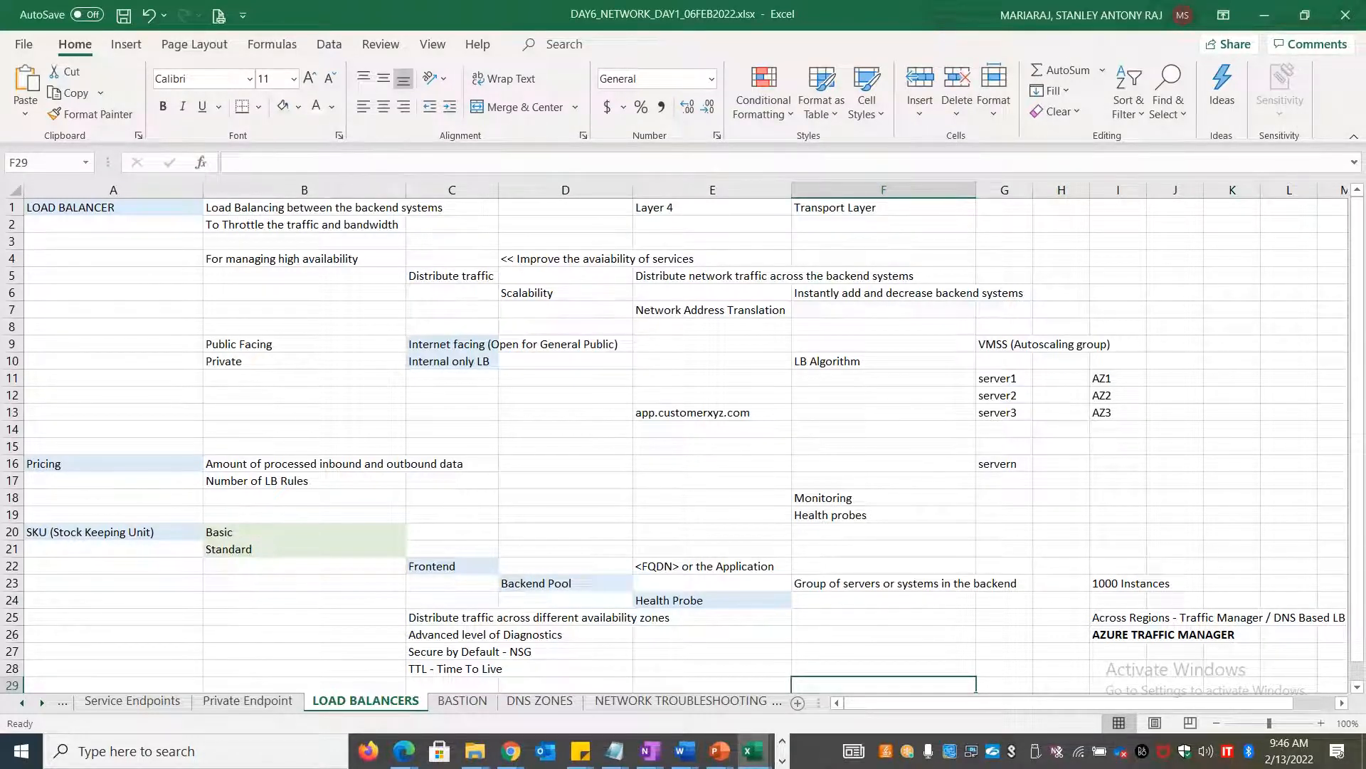
key("alt")
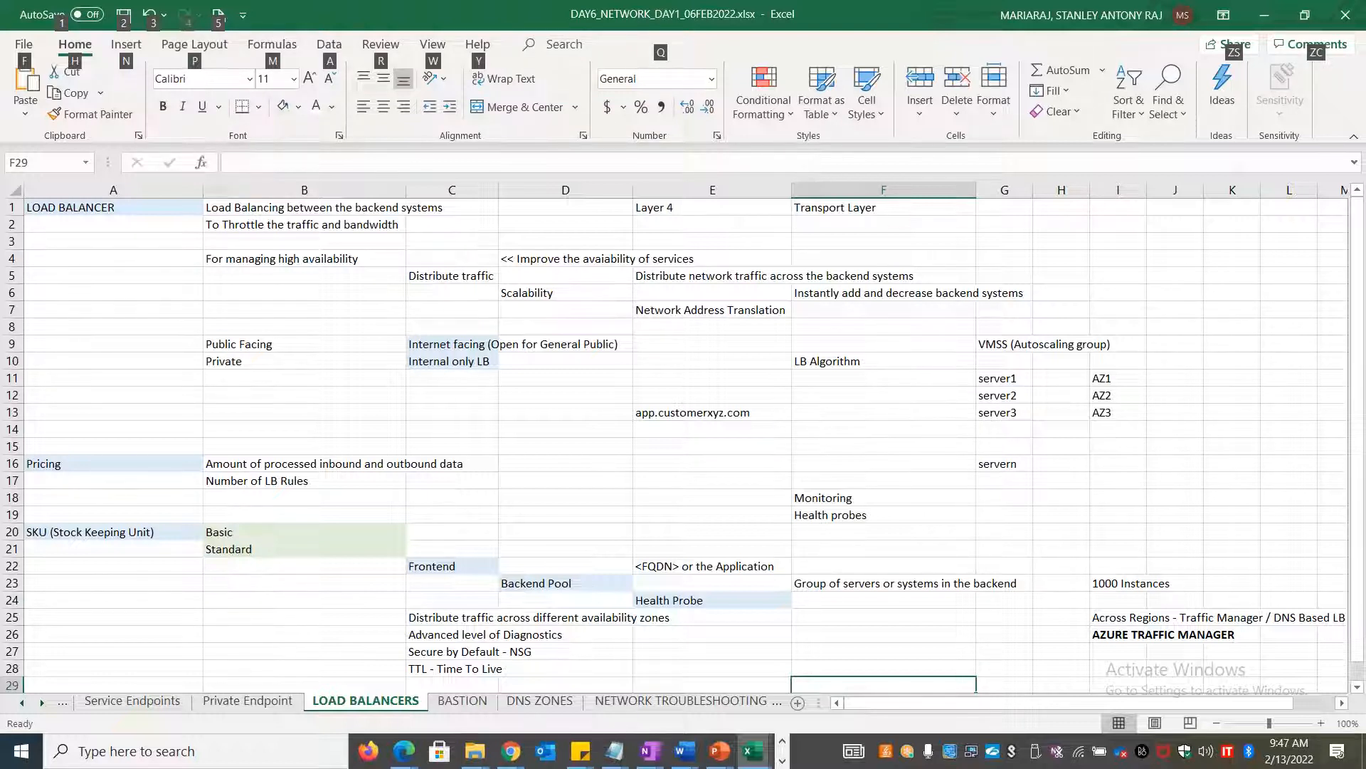
key("alt+Tab")
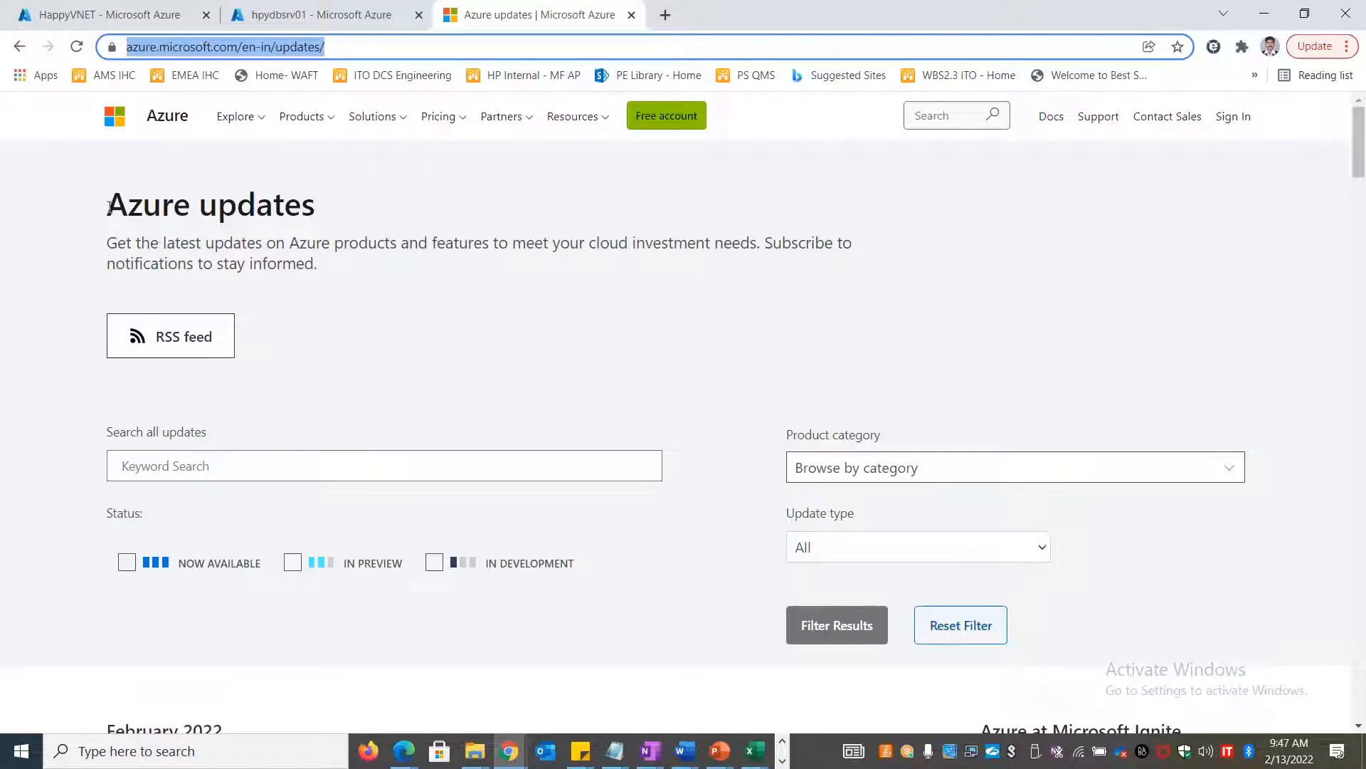
Highlight and clear the Azure updates heading text, then return to the Excel notes sheet
left_click_drag(107, 186, 329, 262)
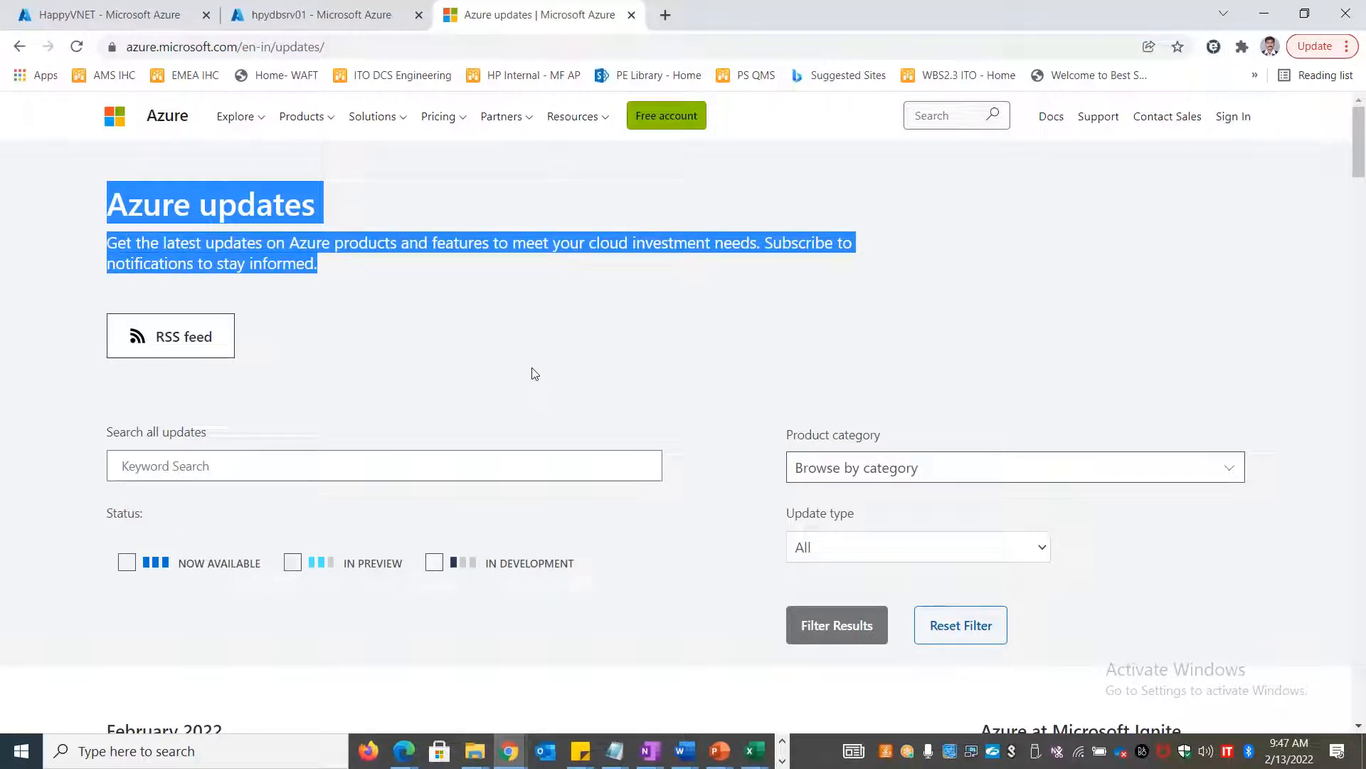
left_click(716, 347)
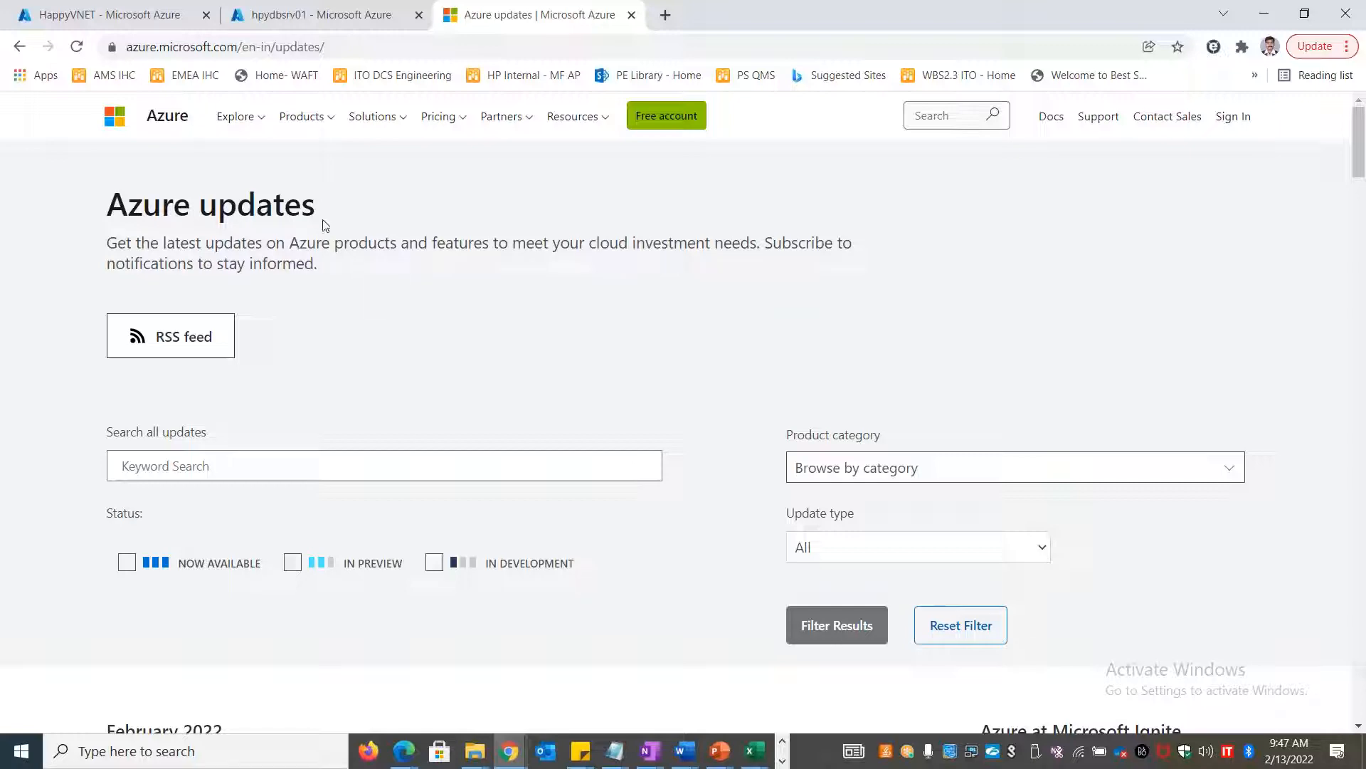
key("alt+Tab")
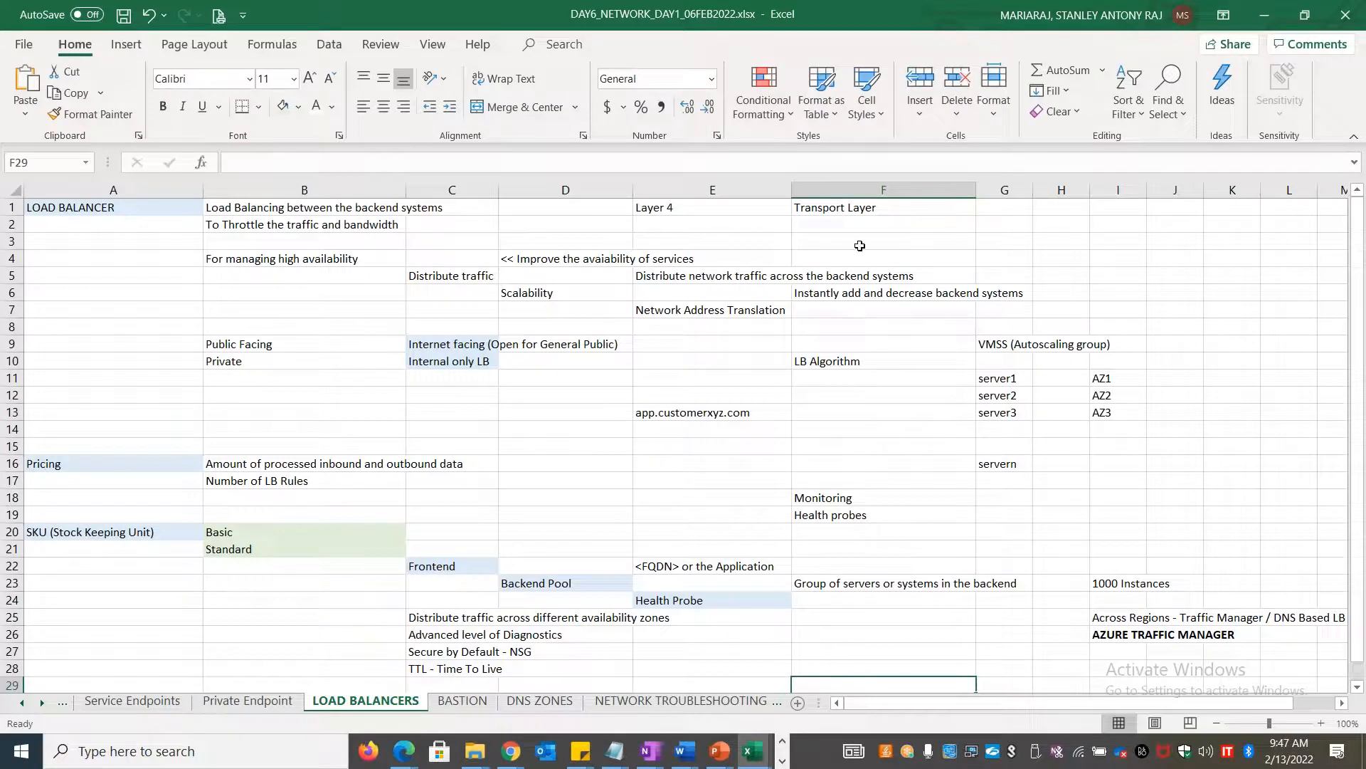
Select cell H1 on the notes sheet and switch back to the Azure updates page
left_click(1077, 211)
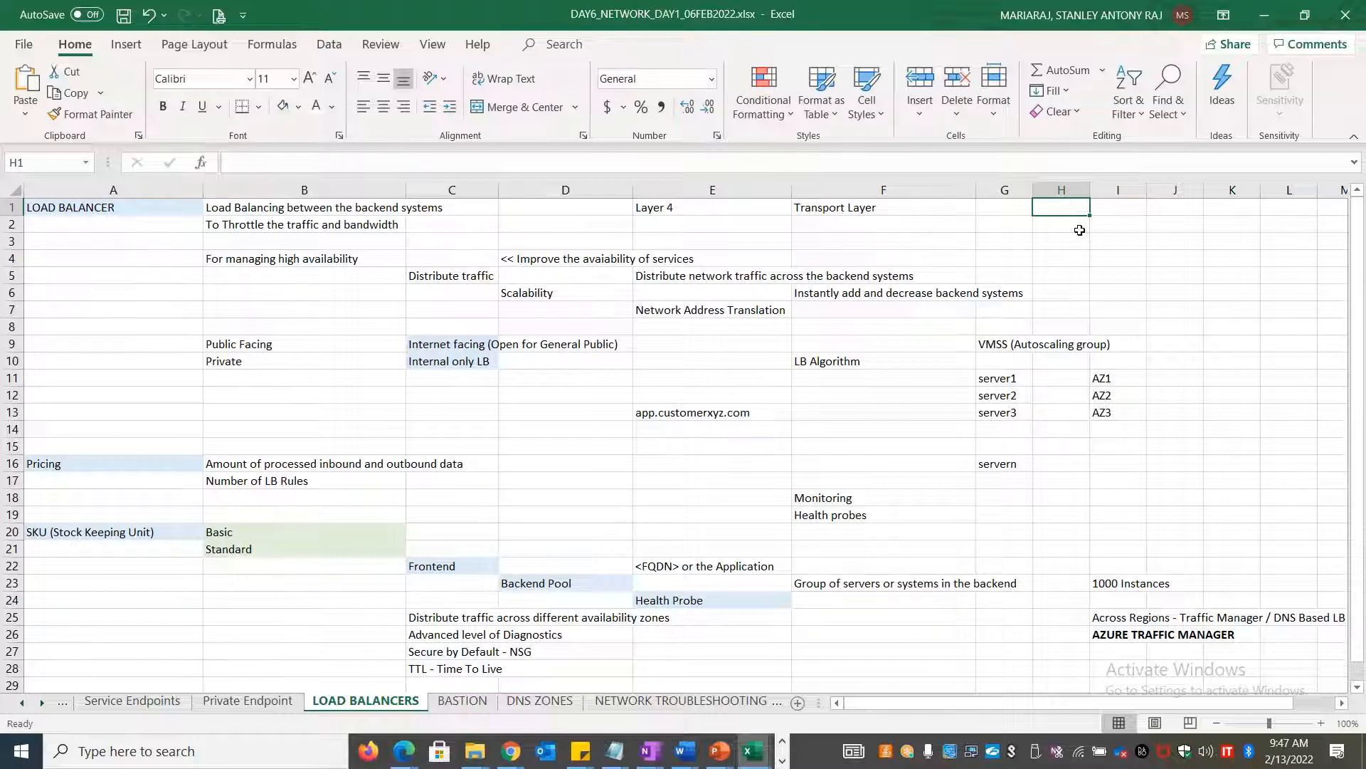
key("alt+Tab")
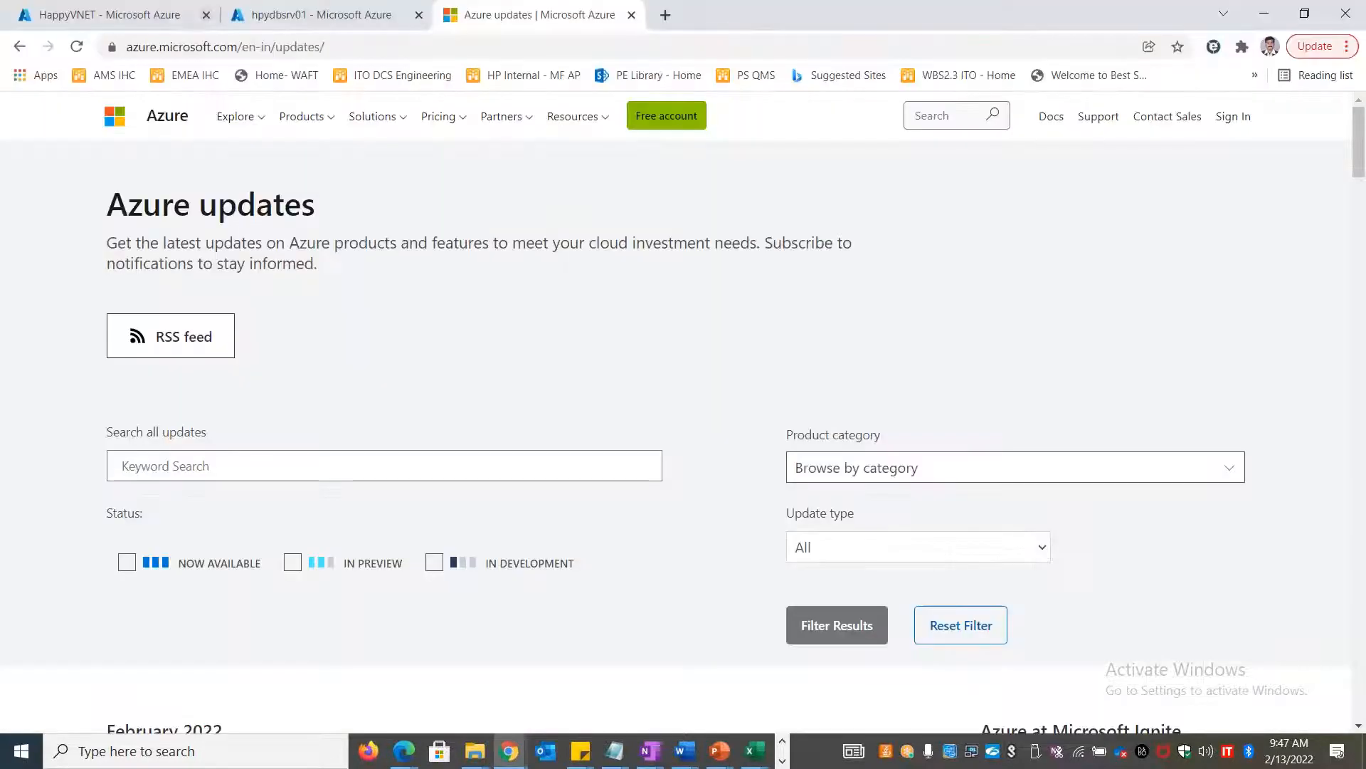
On the hpydbsrv01 portal tab, search 'Previ' and open Preview features
left_click(268, 14)
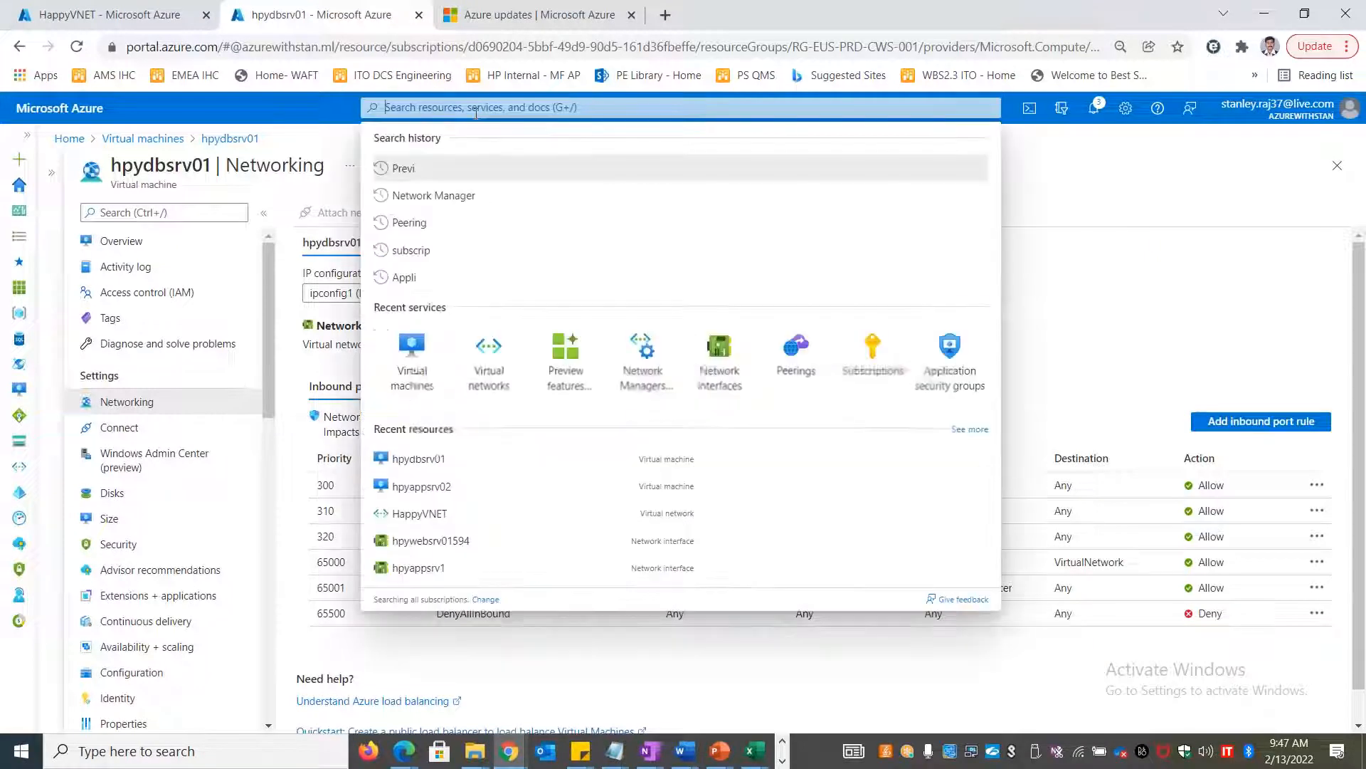
left_click(475, 108)
type("Previ")
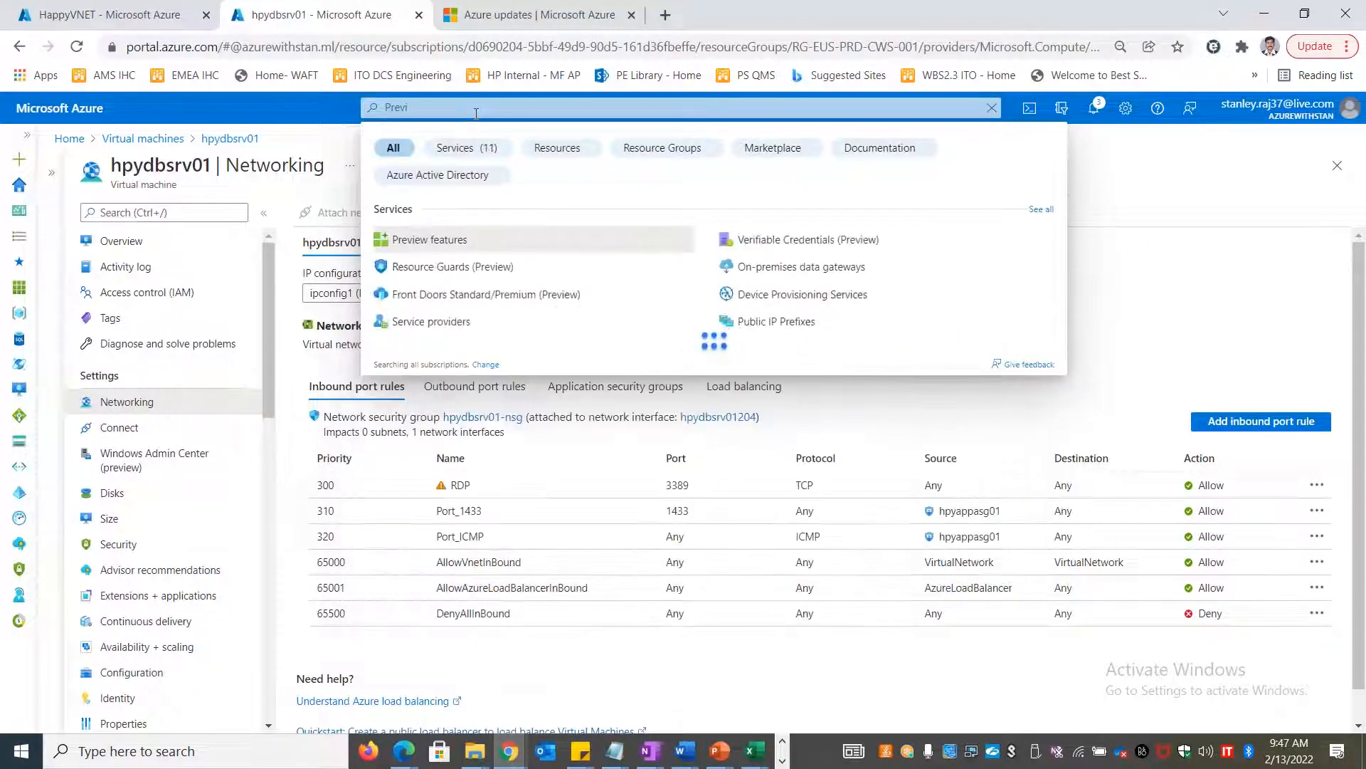
left_click(430, 239)
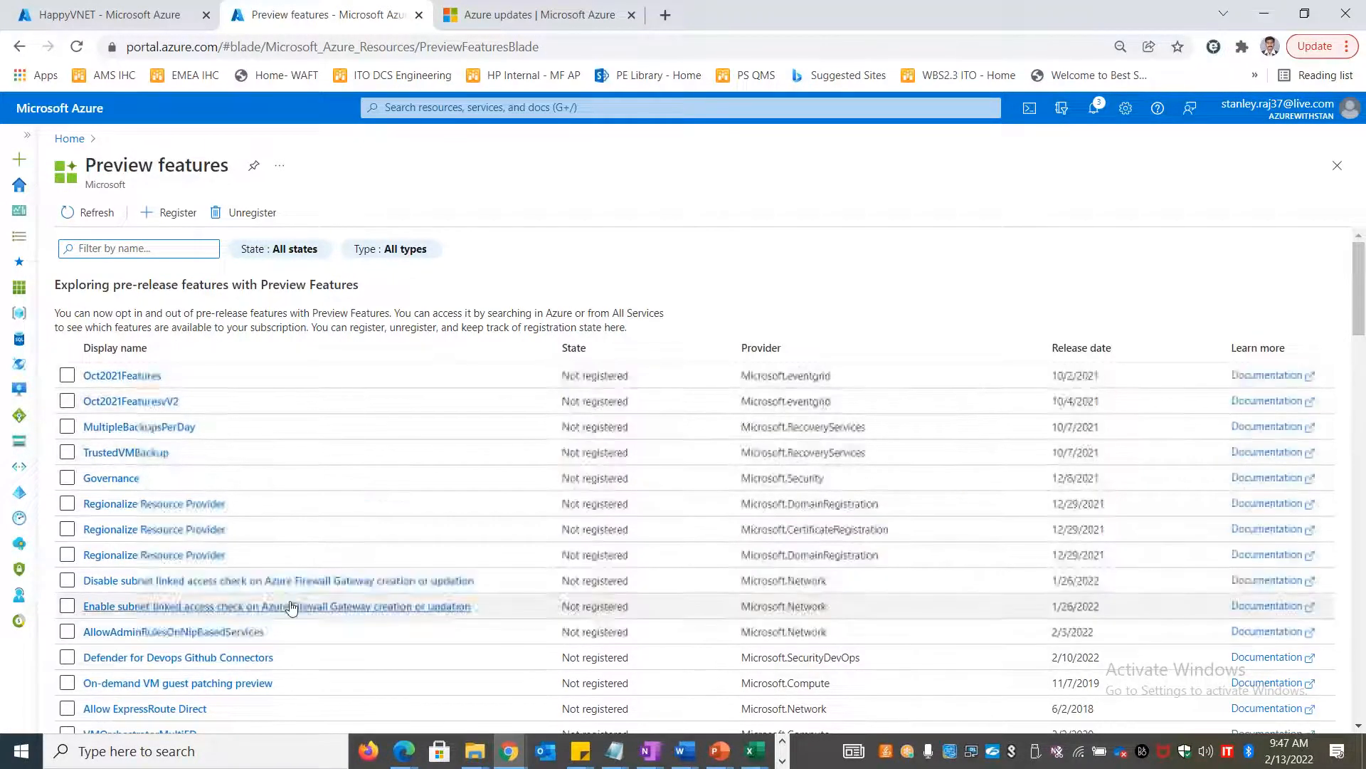
Tick the Allow ExpressRoute Direct preview feature and scroll through the feature list
scroll(315, 613, "down", 7)
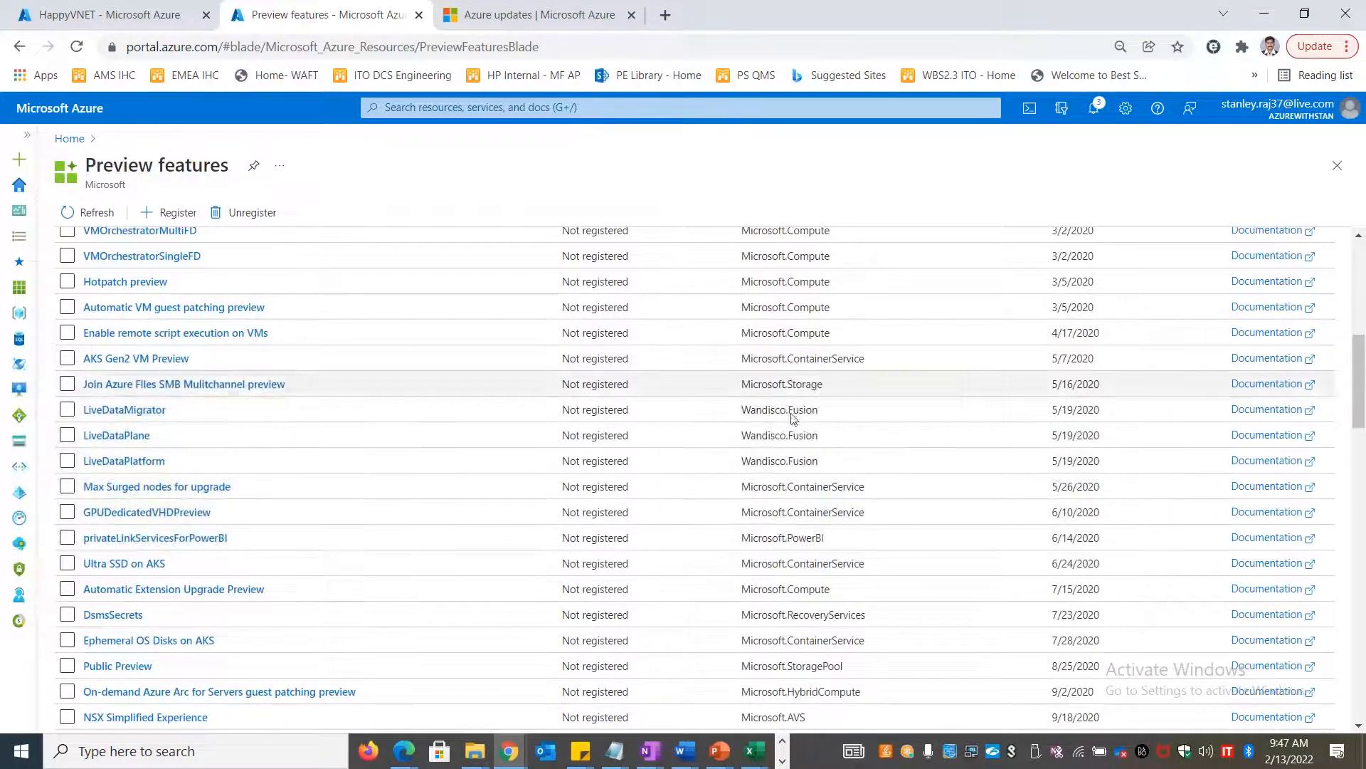
left_click_drag(1361, 427, 1358, 335)
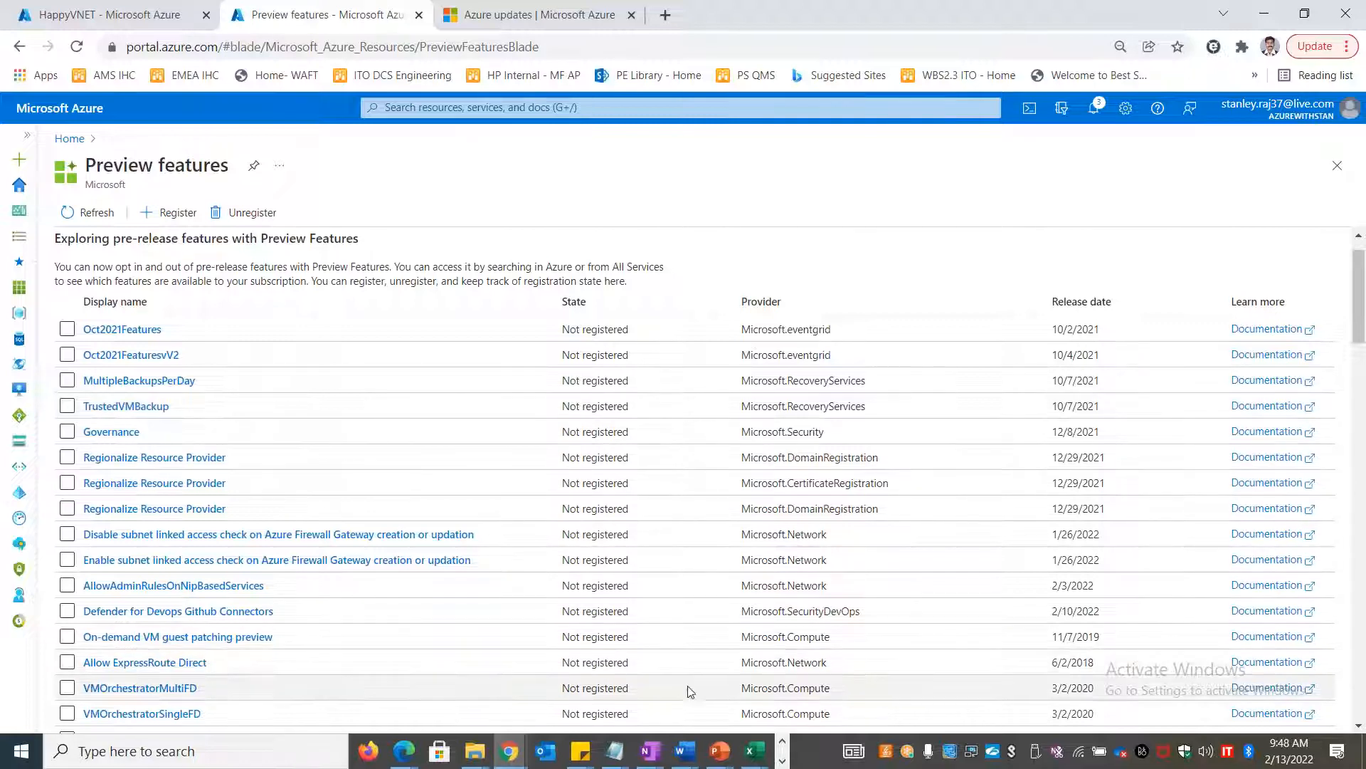
left_click(67, 662)
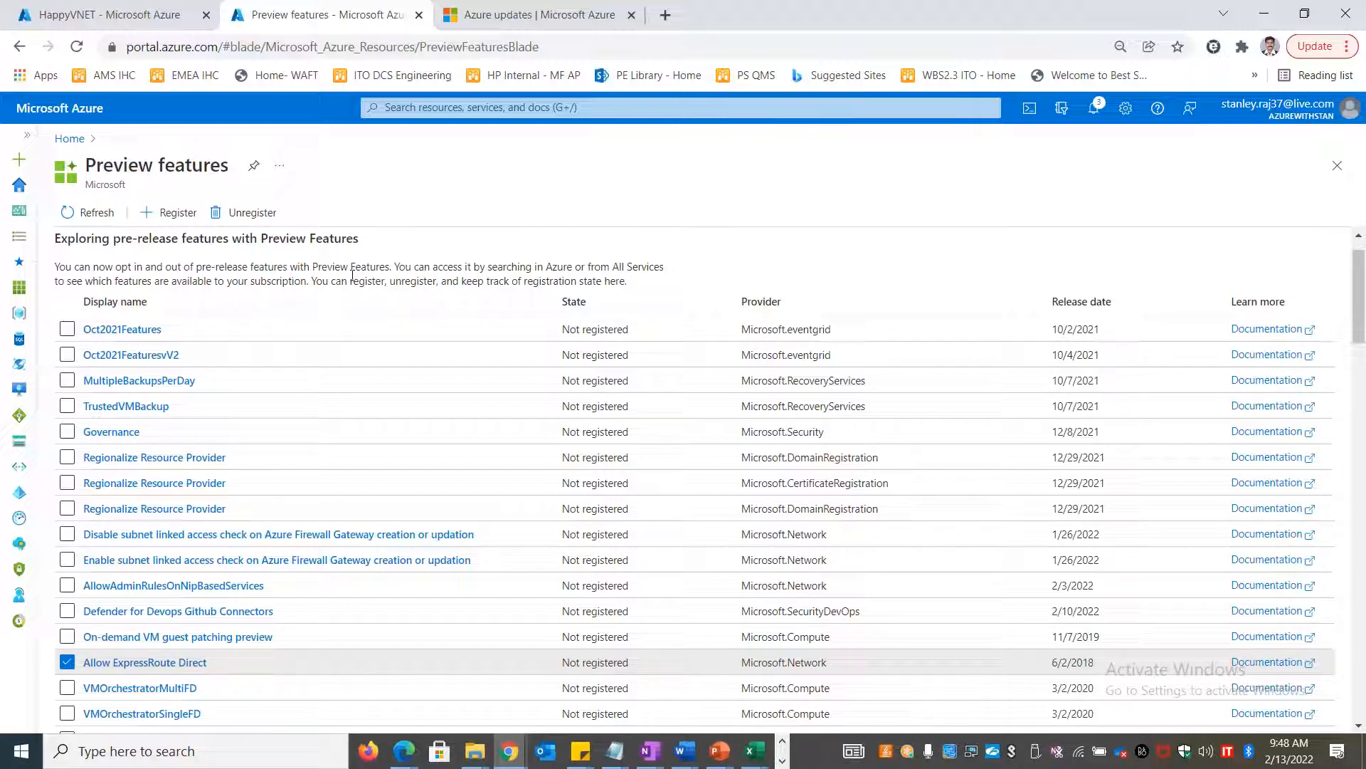
left_click_drag(1128, 306, 1060, 302)
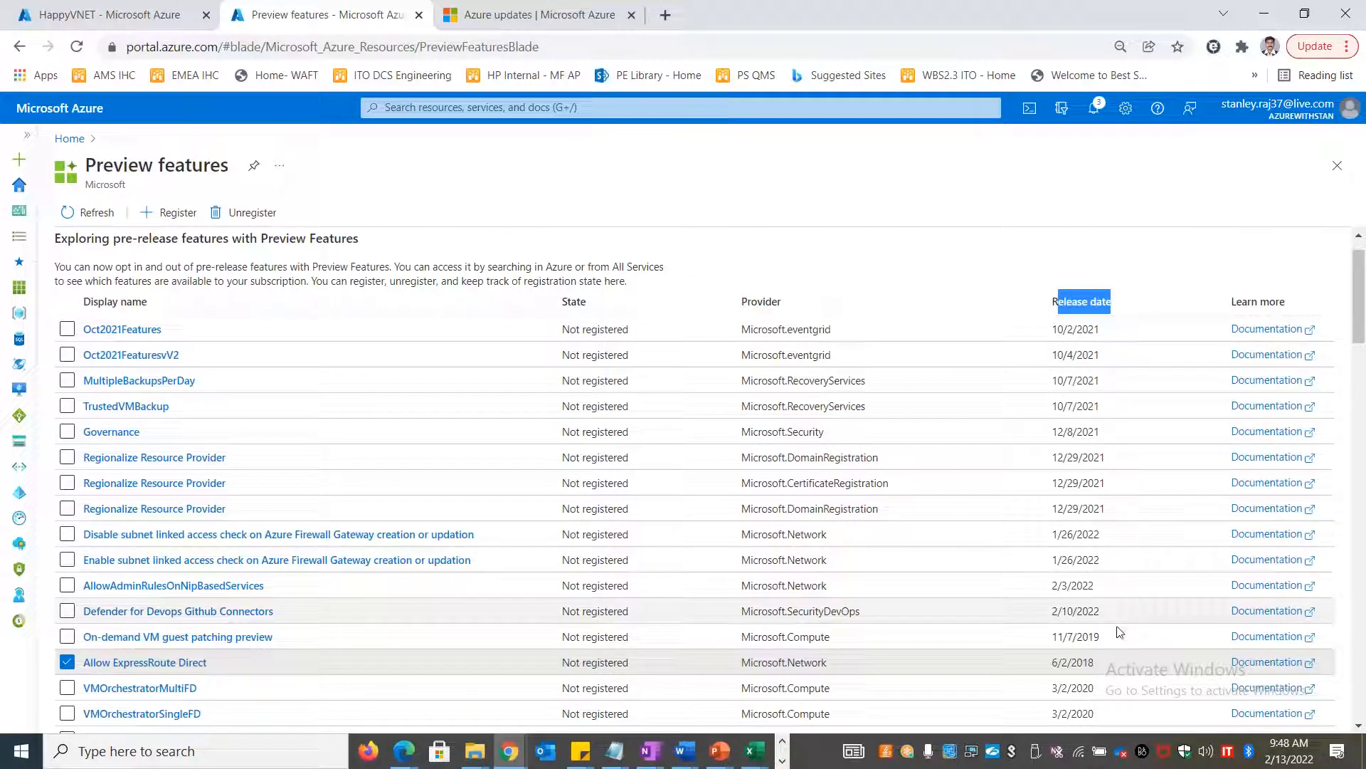
scroll(1116, 644, "down", 12)
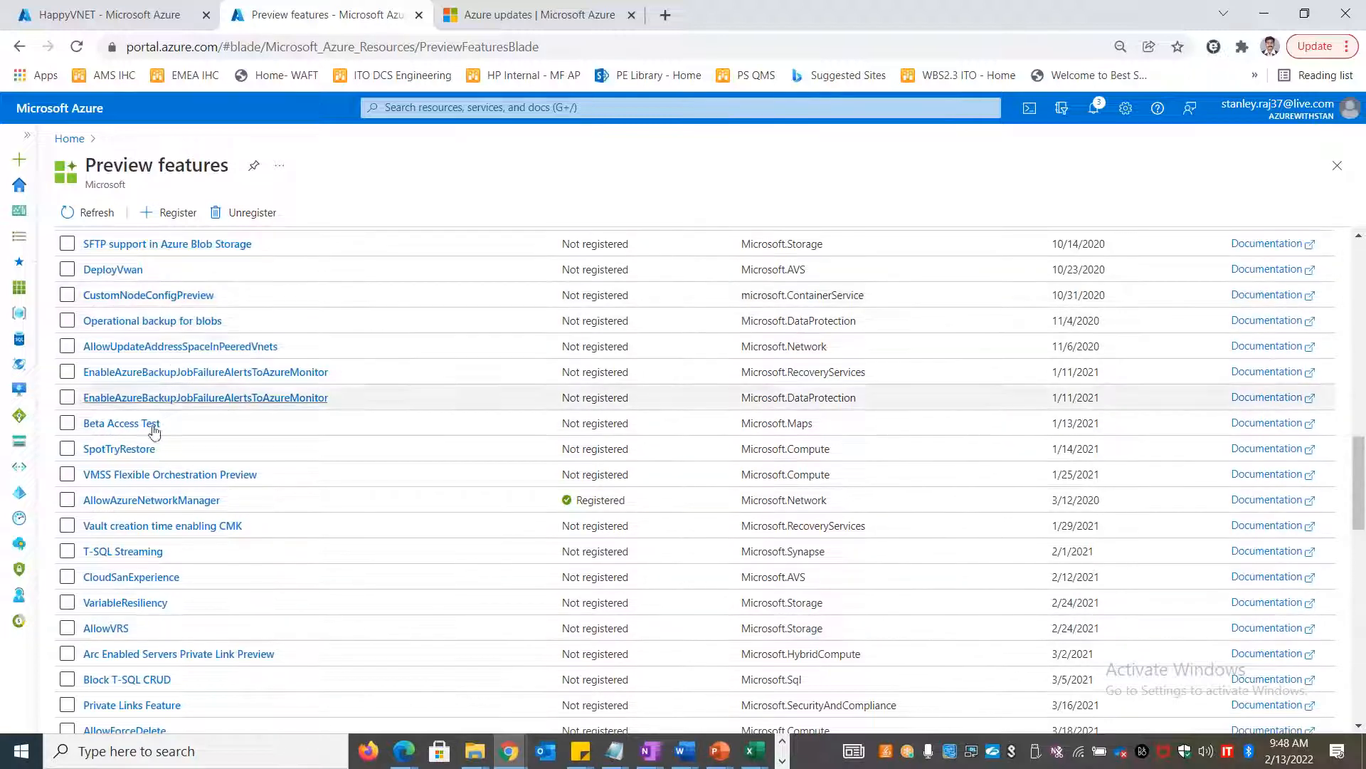
scroll(181, 683, "down", 10)
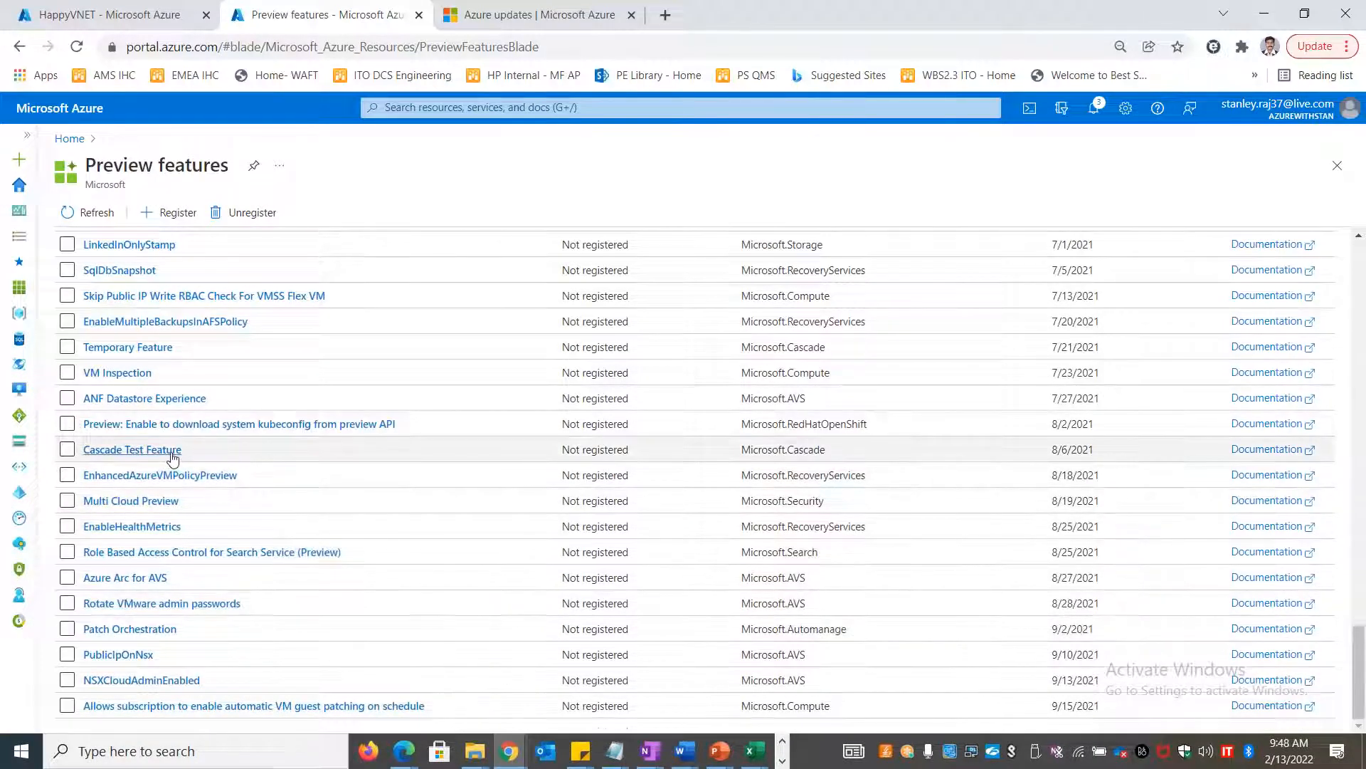
scroll(174, 469, "up", 15)
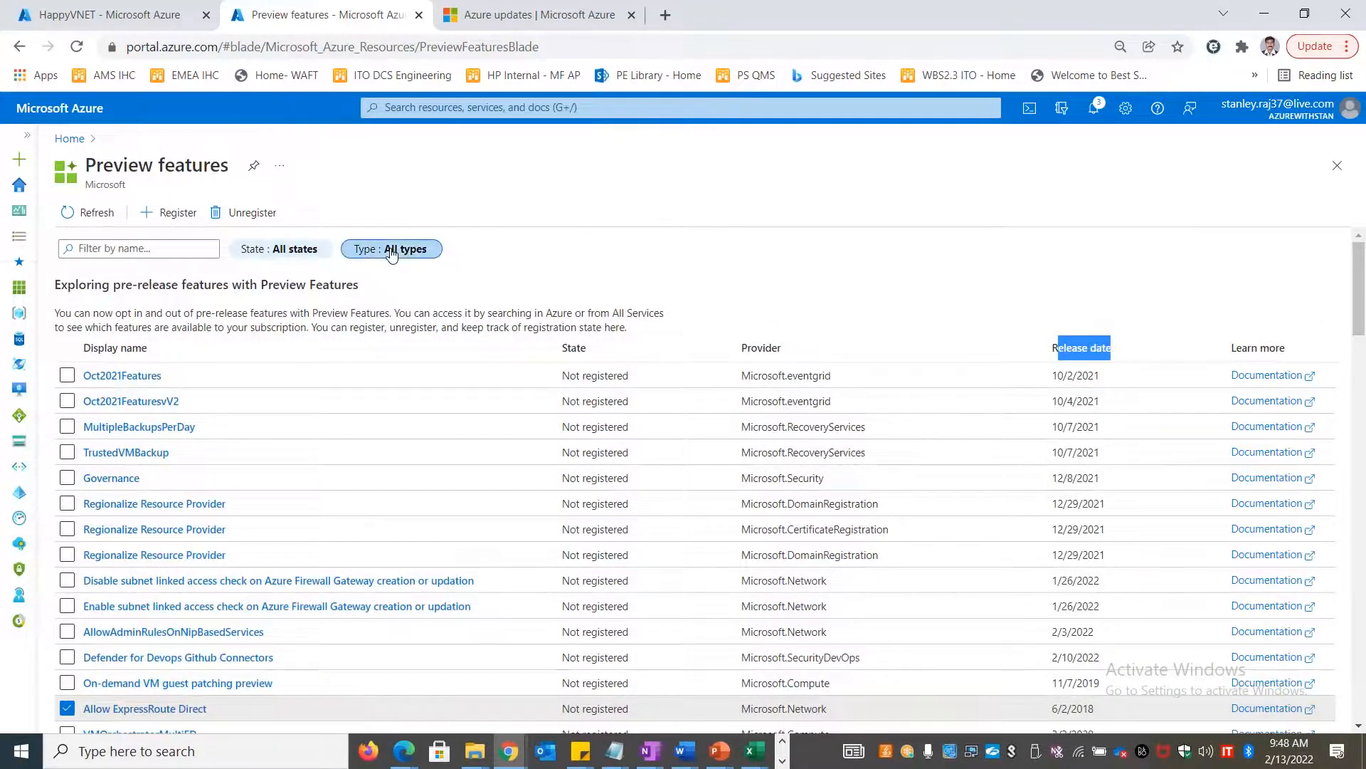
Set the Type filter to Microsoft.Compute and scroll through the VM-related preview features
left_click(390, 251)
left_click(458, 251)
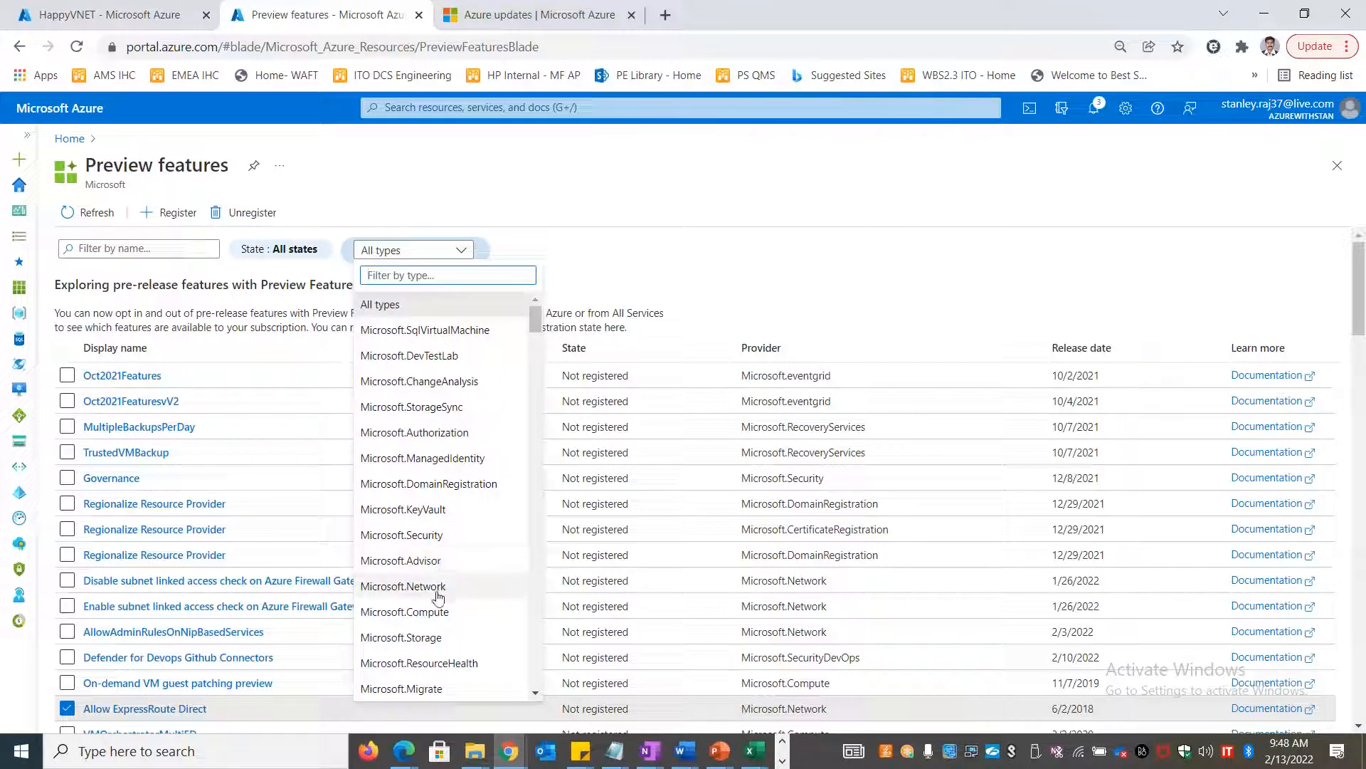
left_click(436, 611)
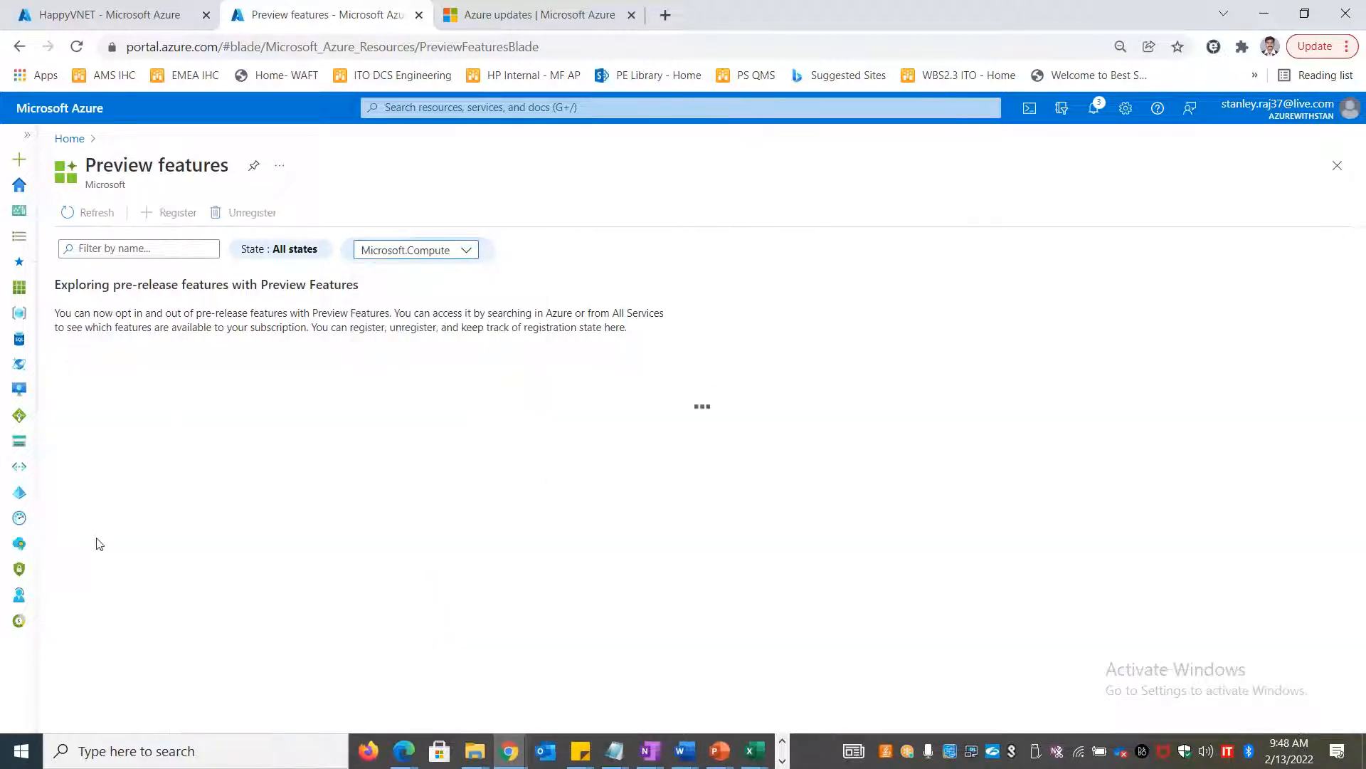
scroll(214, 644, "down", 1)
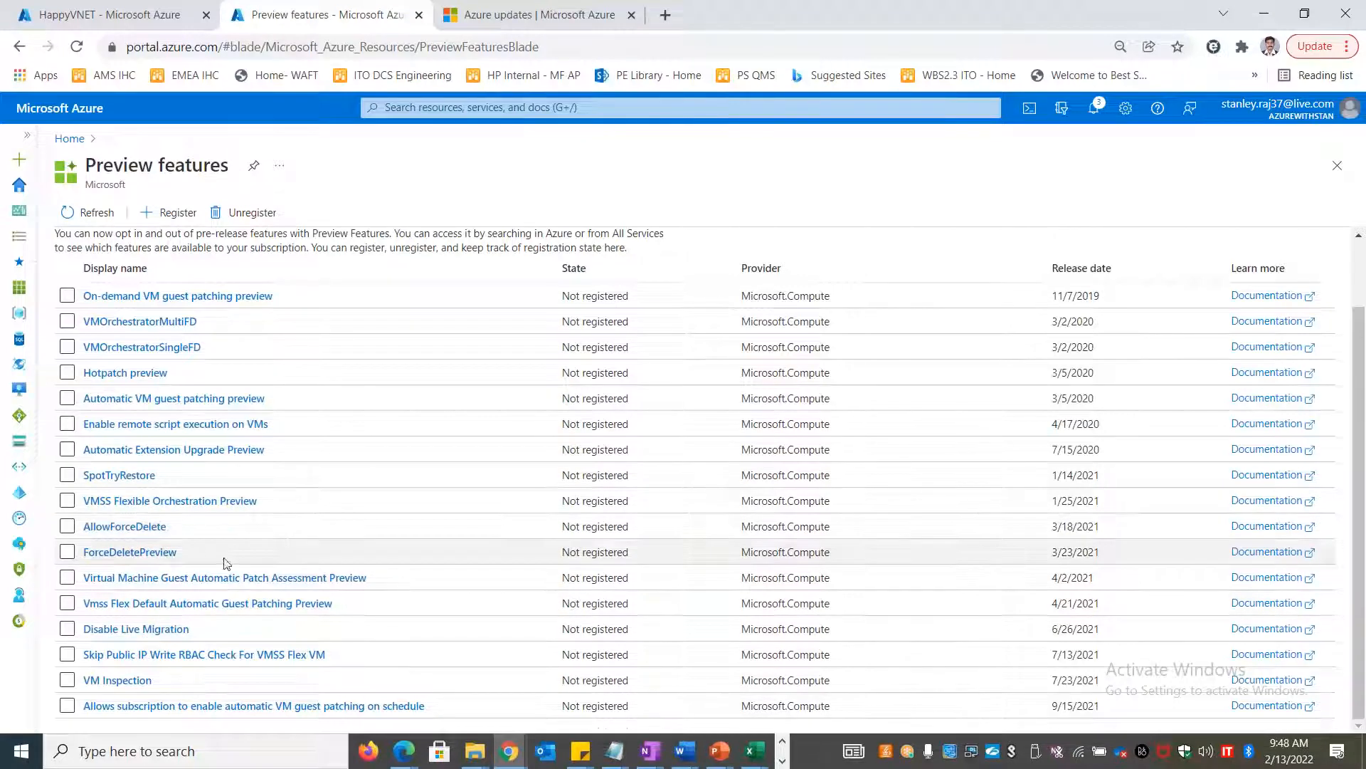
scroll(178, 375, "up", 2)
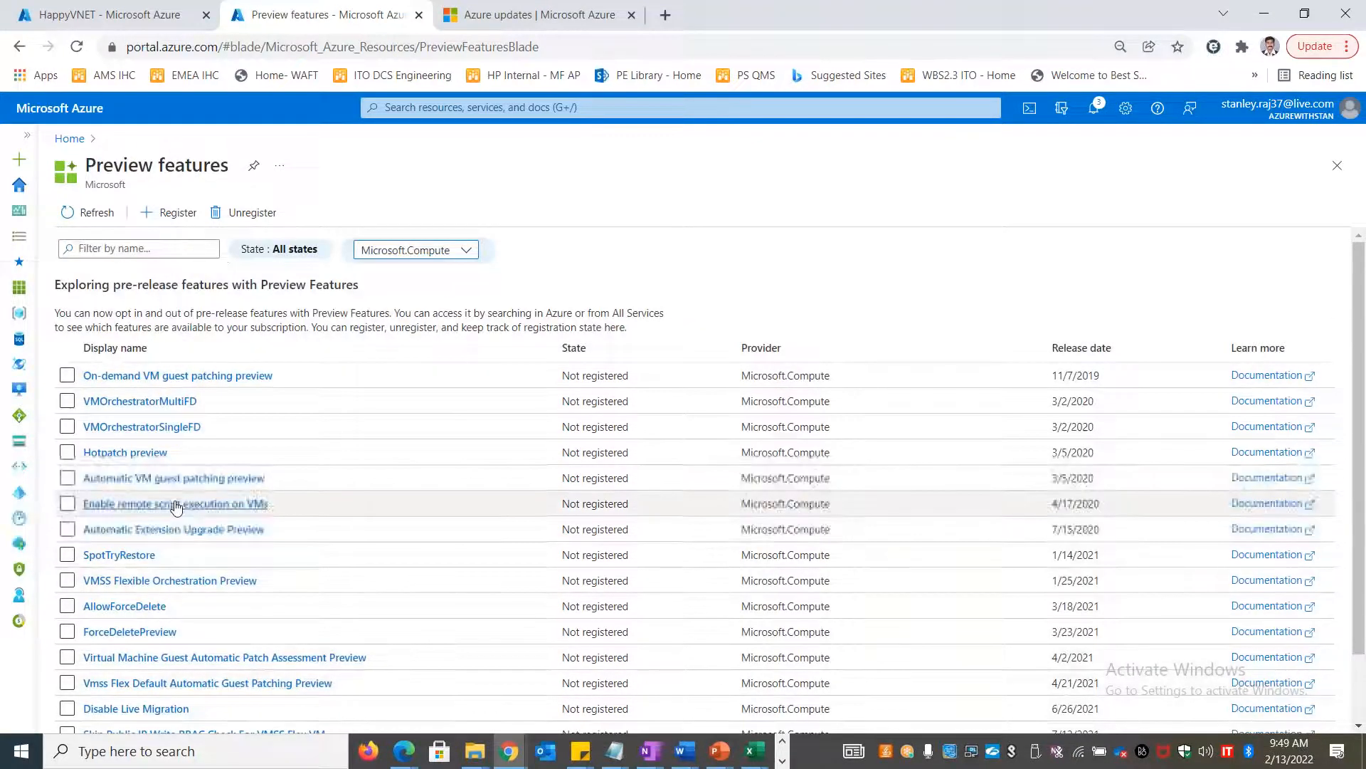
From HappyVNET's Connection troubleshoot page, go to Virtual networks and discard the unsaved edits
left_click(121, 14)
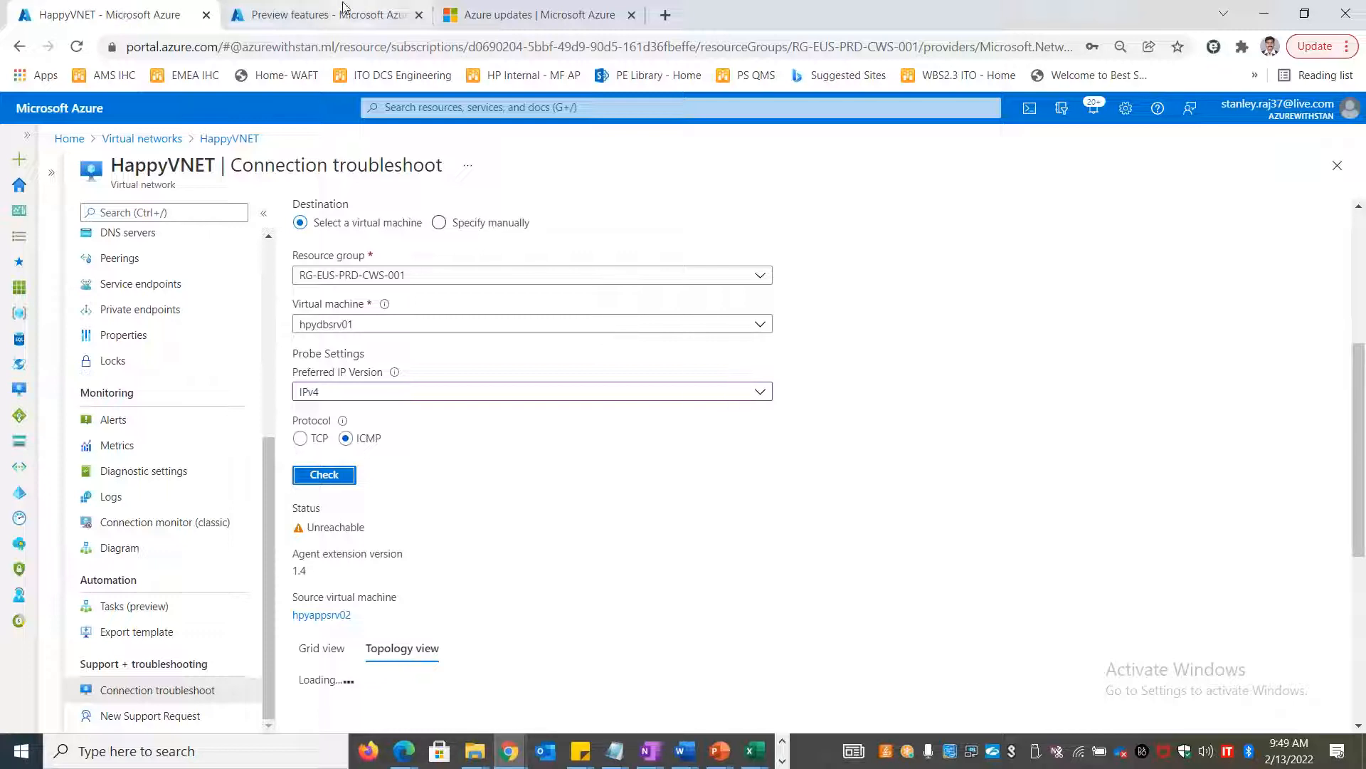
left_click(130, 141)
left_click(748, 142)
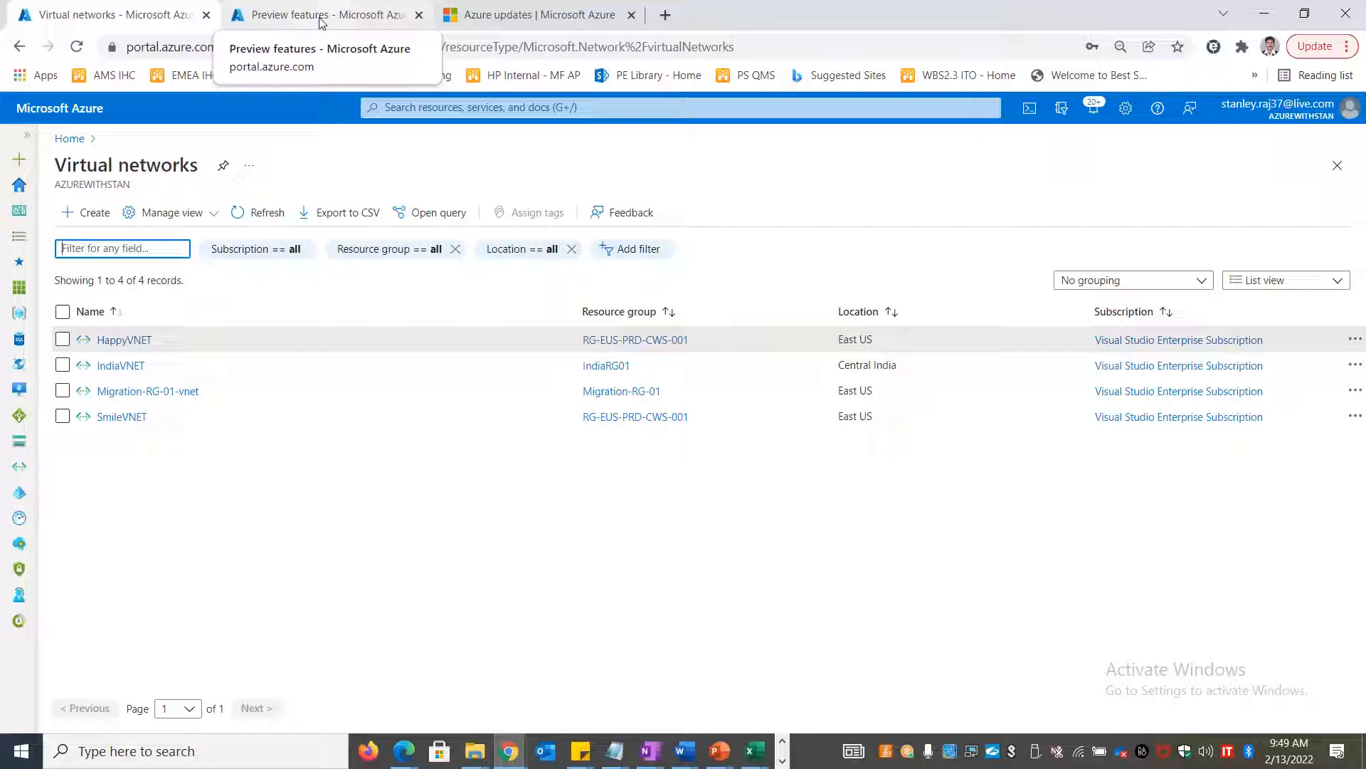
Bring the LOAD BALANCERS sheet back to the front in Excel and select empty cell F13
key("alt+Tab")
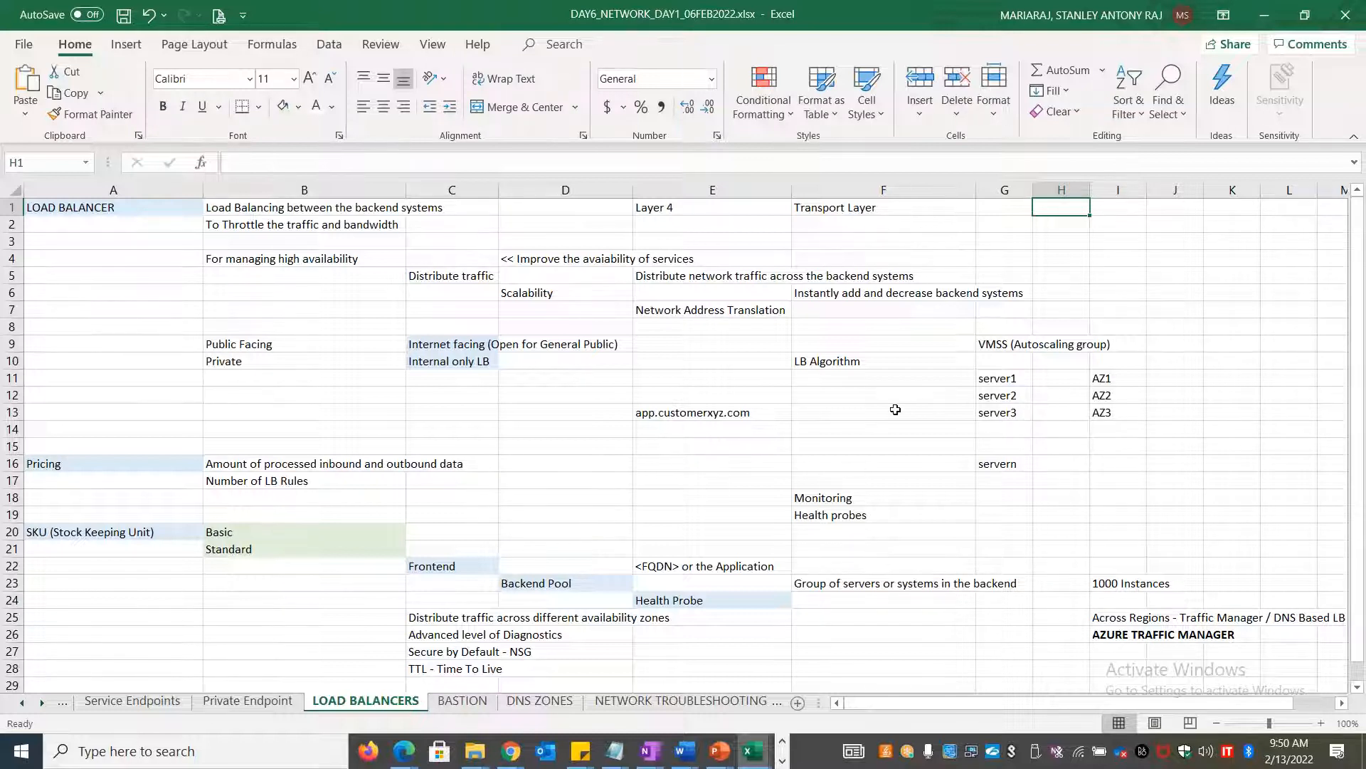
key("alt+Tab")
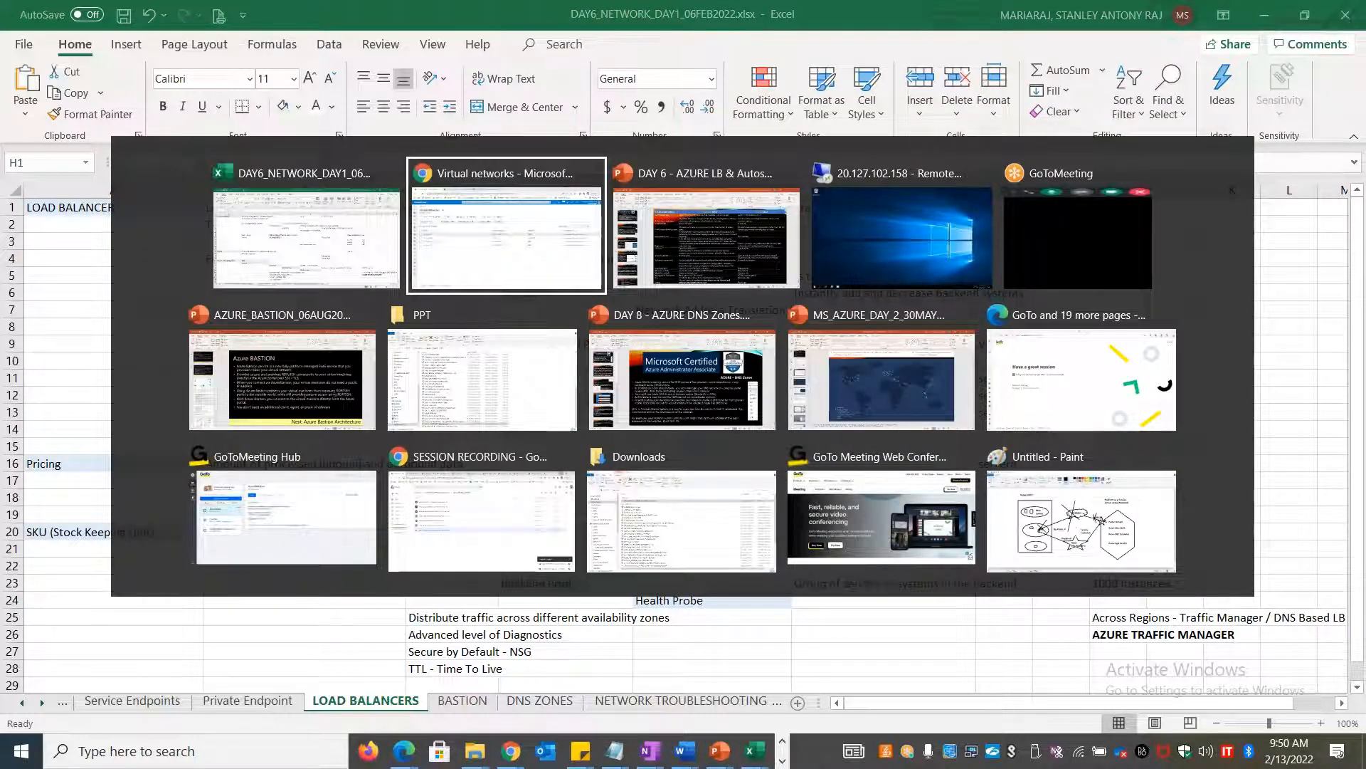
key("alt+shift+Tab")
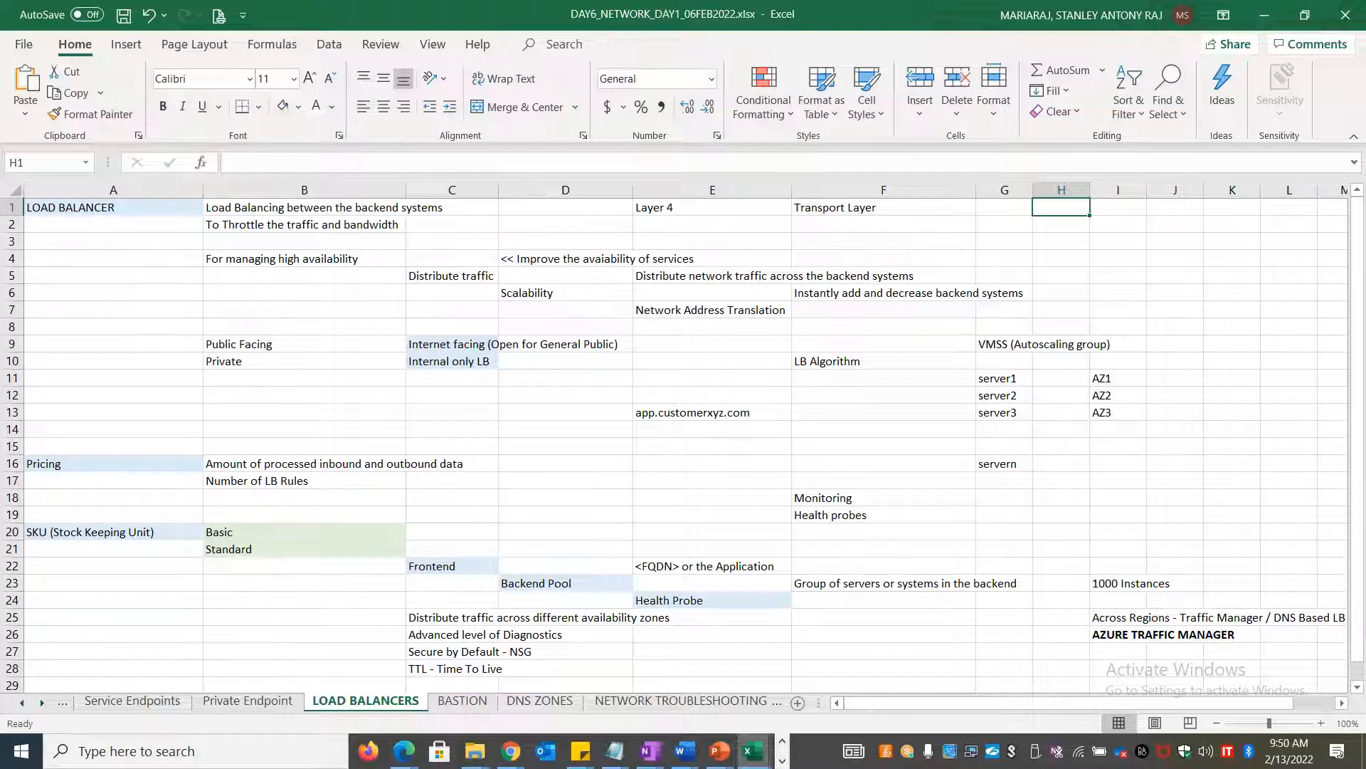
left_click(884, 412)
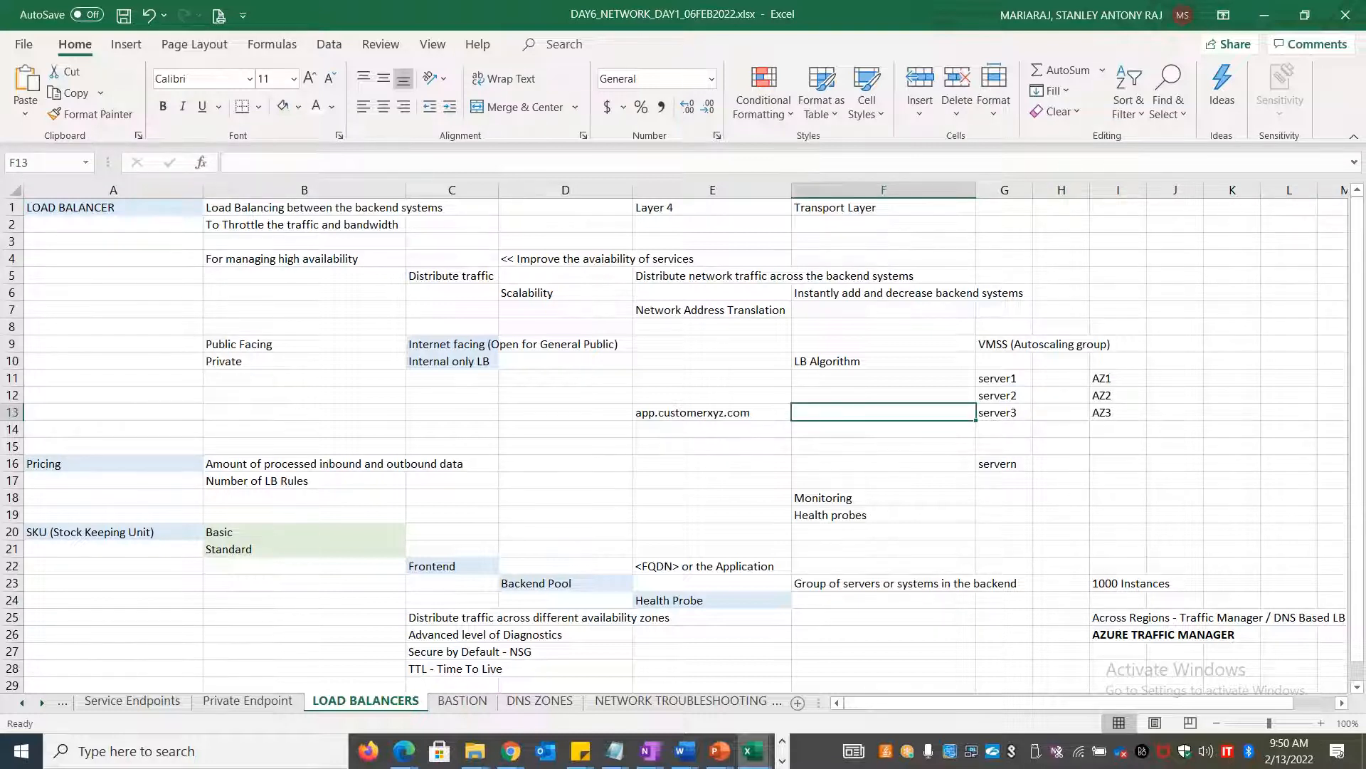
scroll(843, 498, "down", 11)
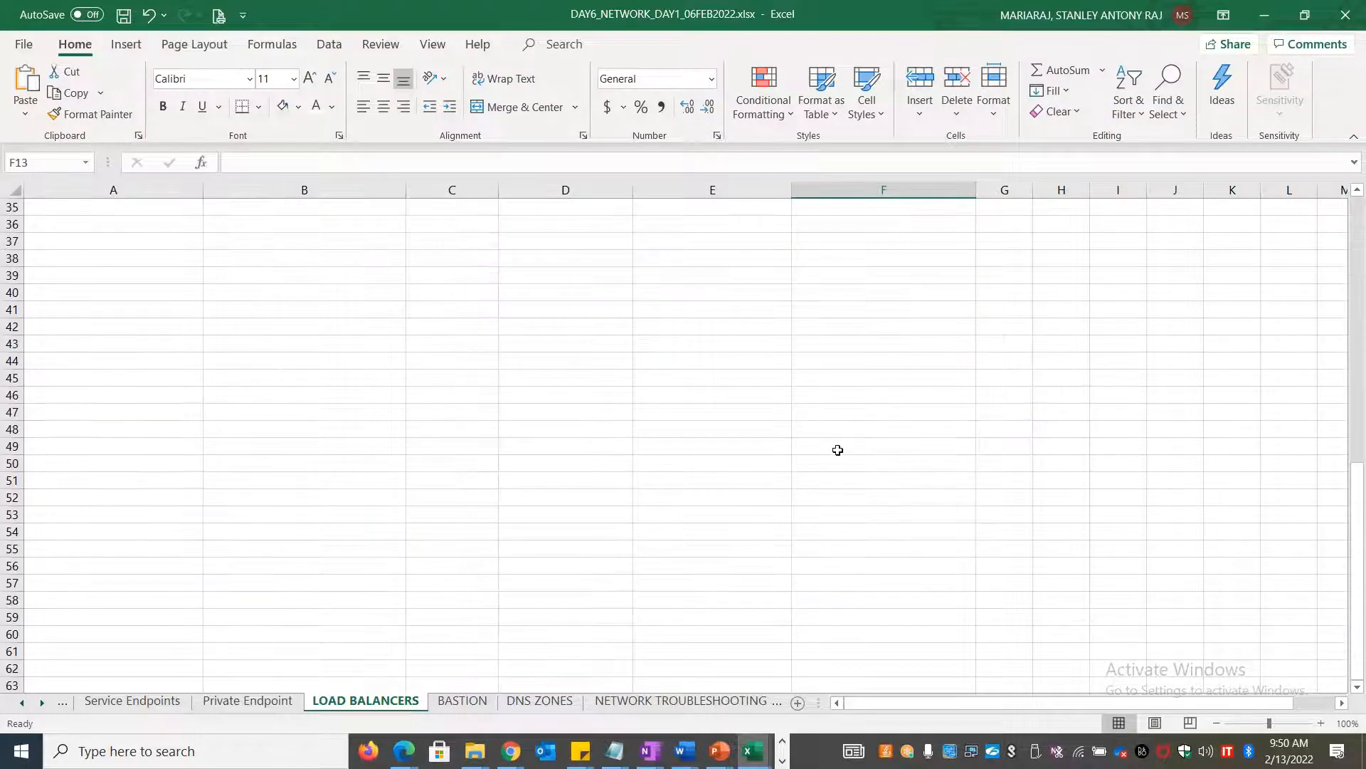
scroll(838, 449, "up", 6)
left_click(883, 464)
double_click(882, 464)
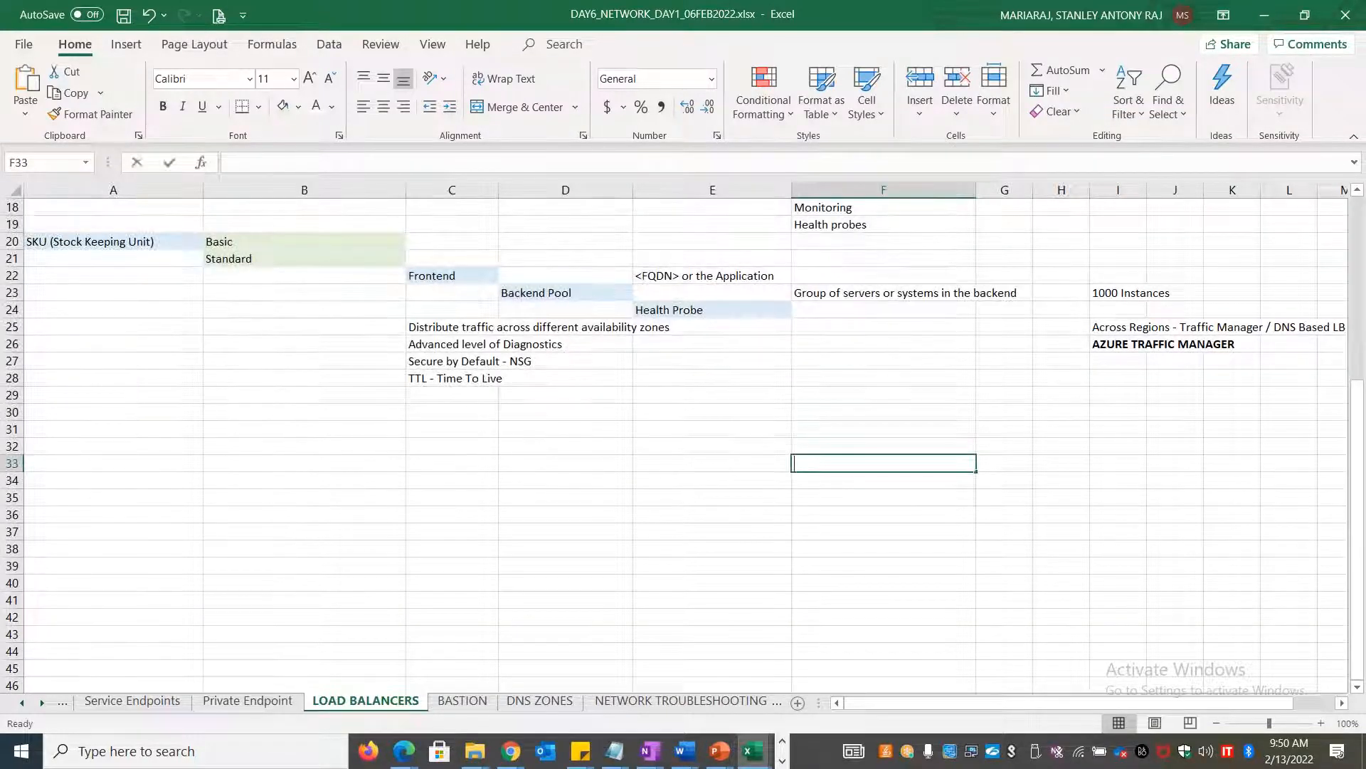
type("Service Beta")
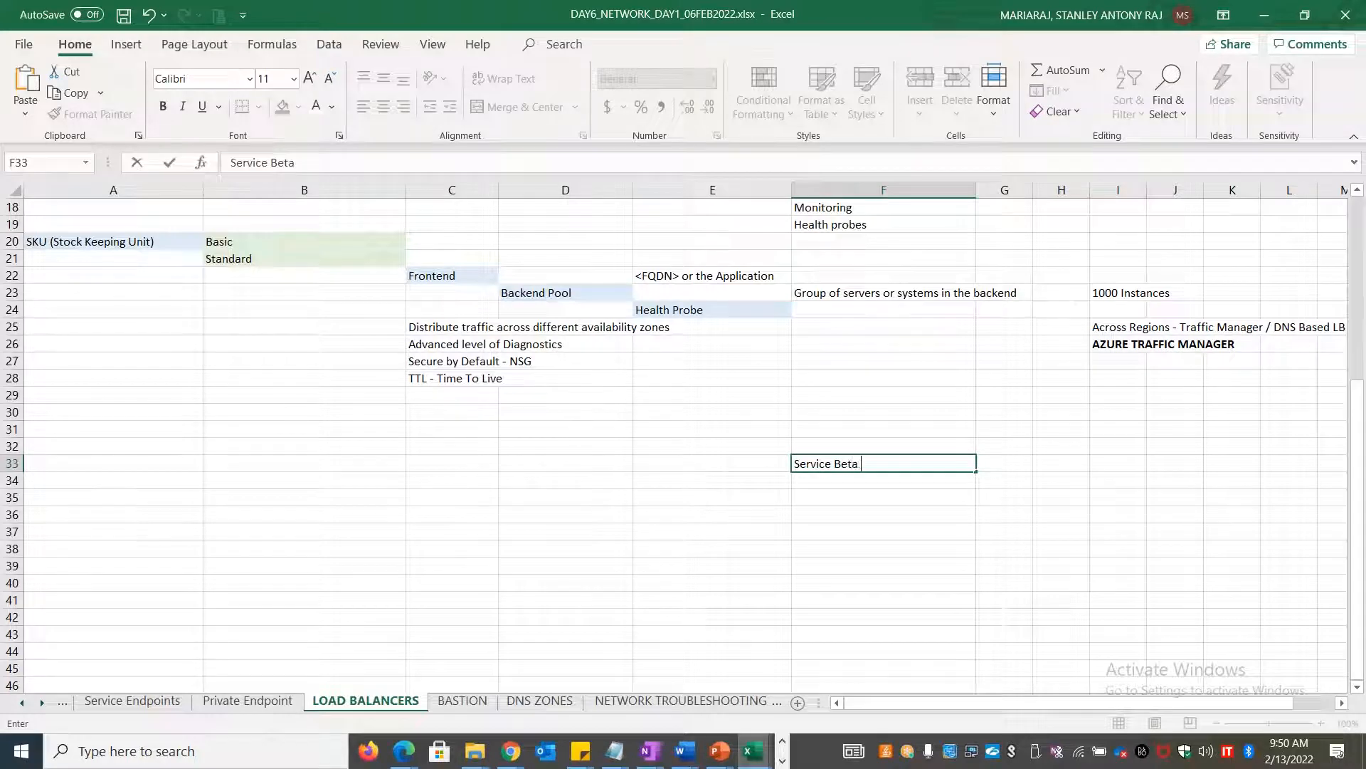
type(" Evaluations")
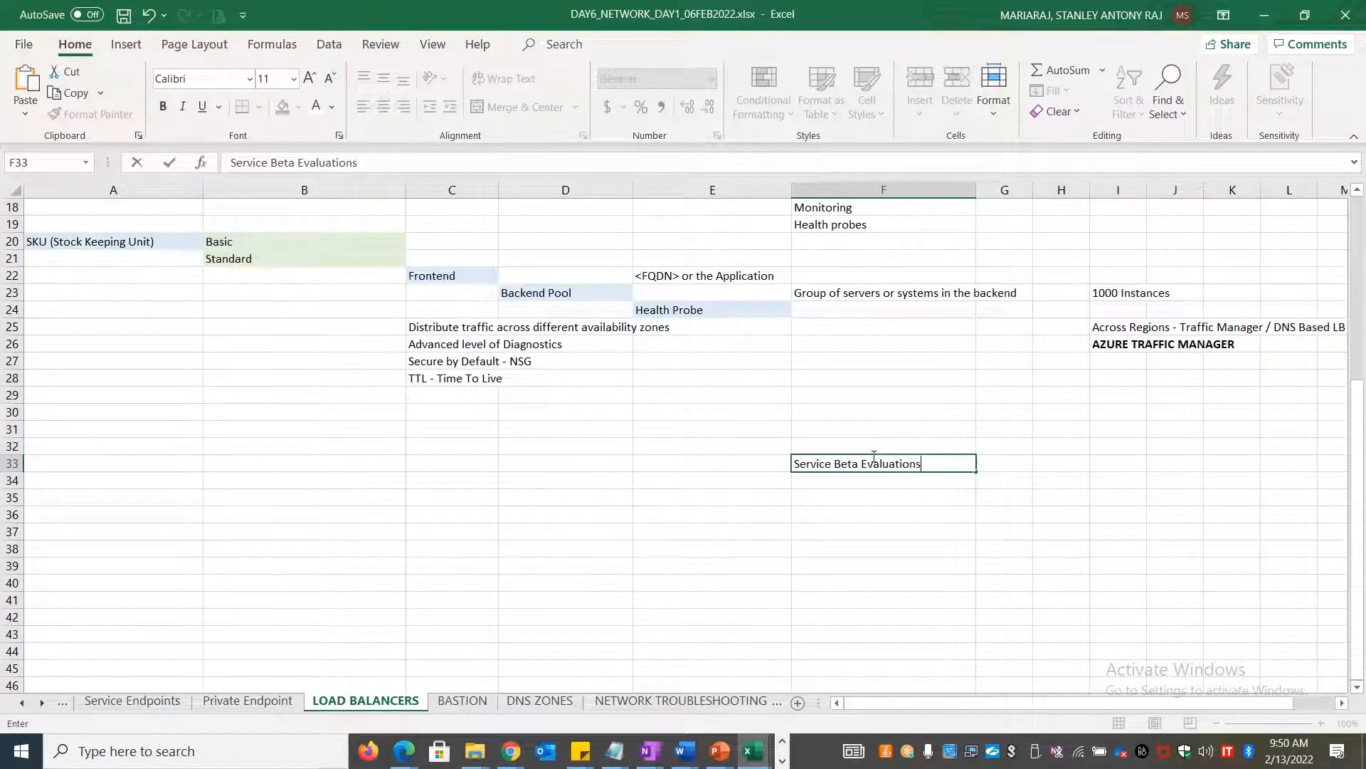
key("Tab")
type("Serivce")
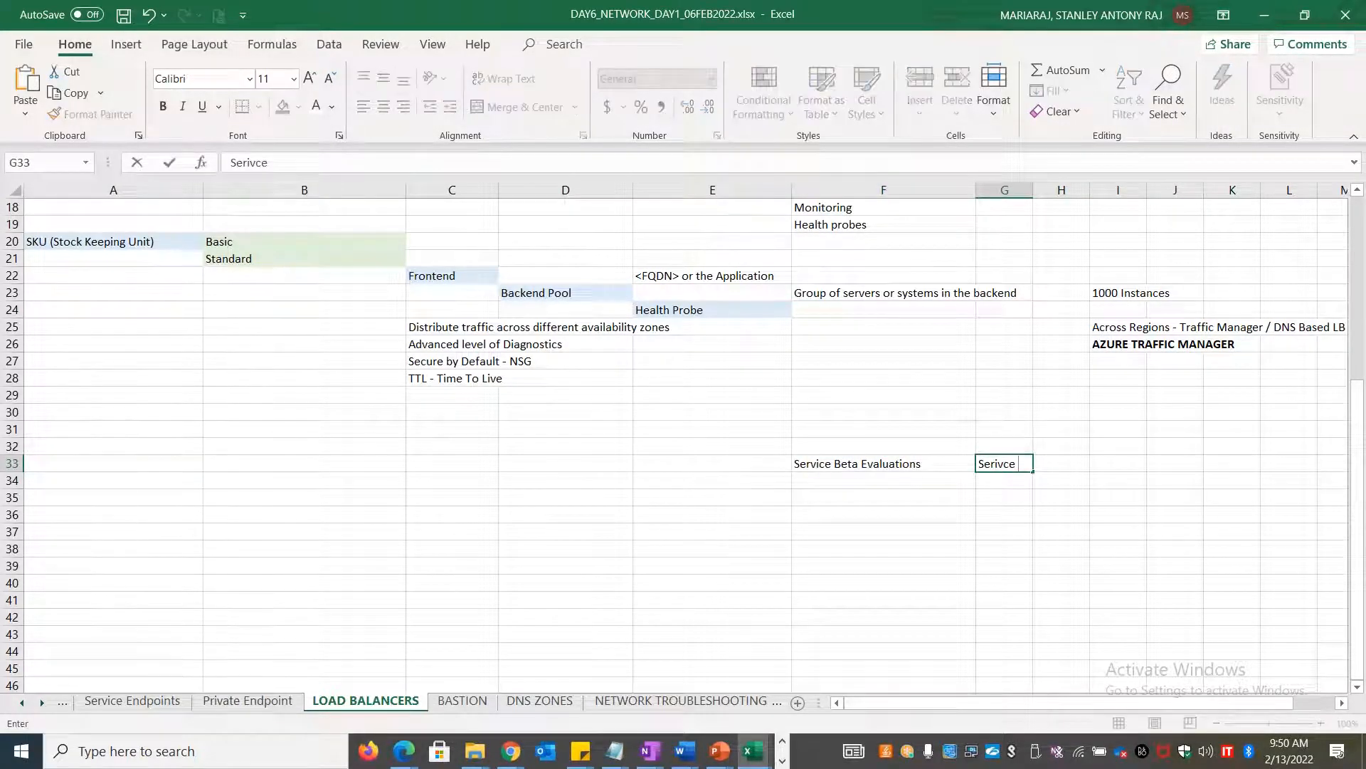
key("BackSpace")
key("BackSpace")
key("BackSpace")
key("BackSpace")
type("vice")
key("BackSpace")
key("BackSpace")
key("BackSpace")
key("BackSpace")
key("BackSpace")
key("BackSpace")
key("BackSpace")
left_click(845, 464)
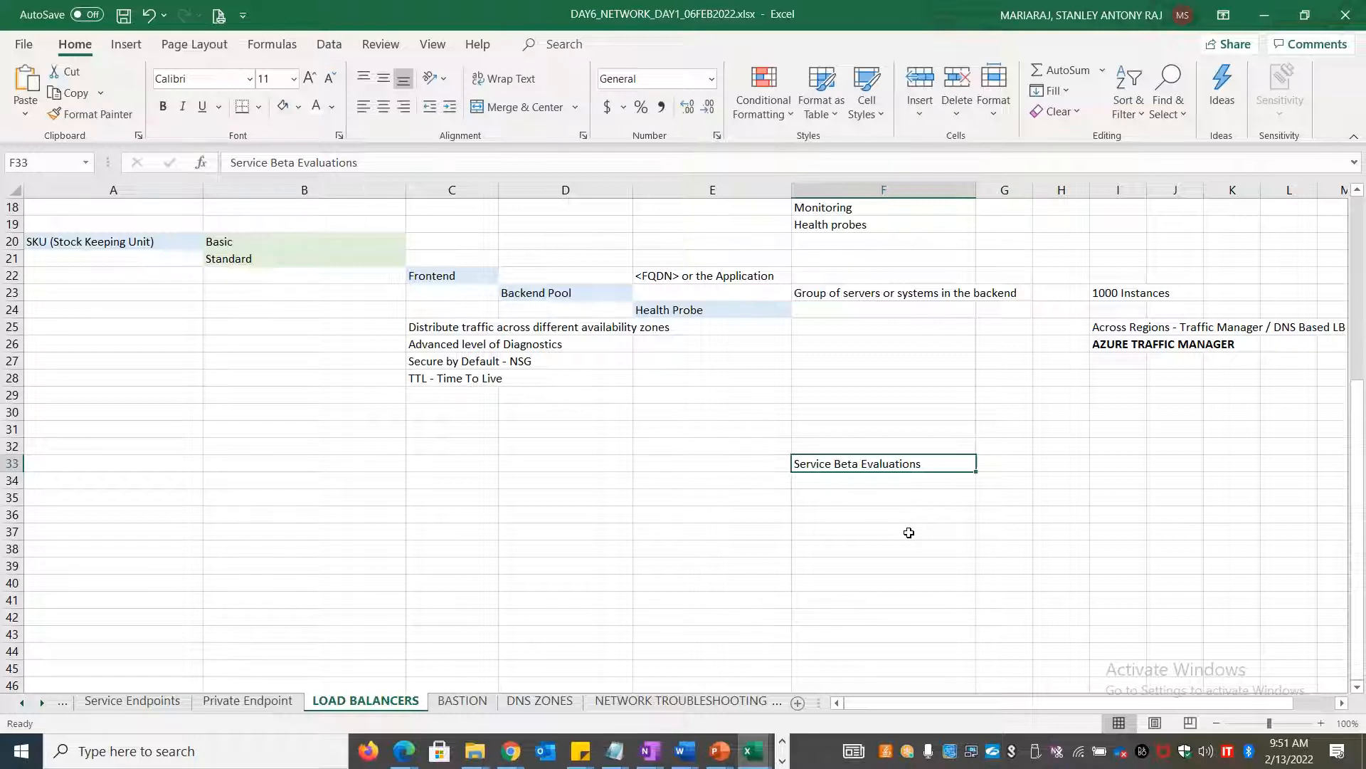
key("Delete")
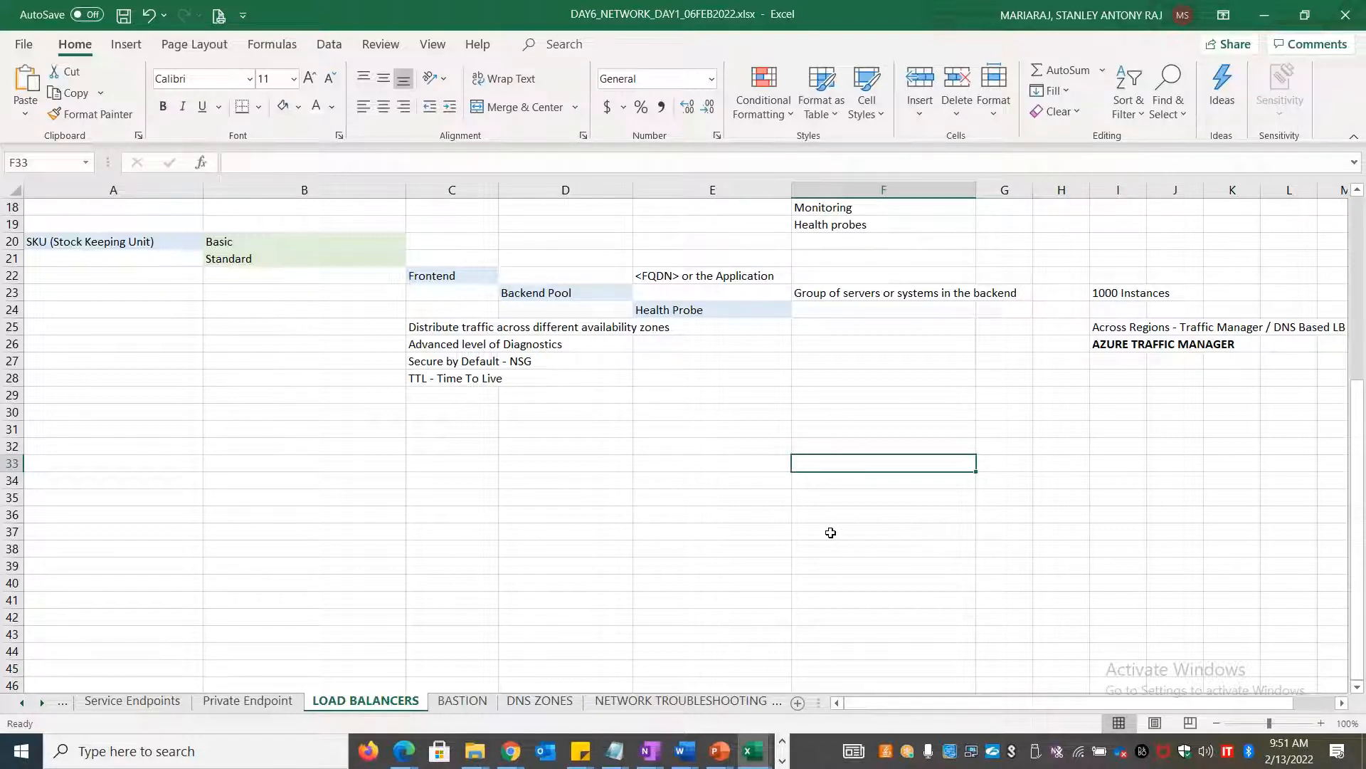
scroll(828, 532, "up", 6)
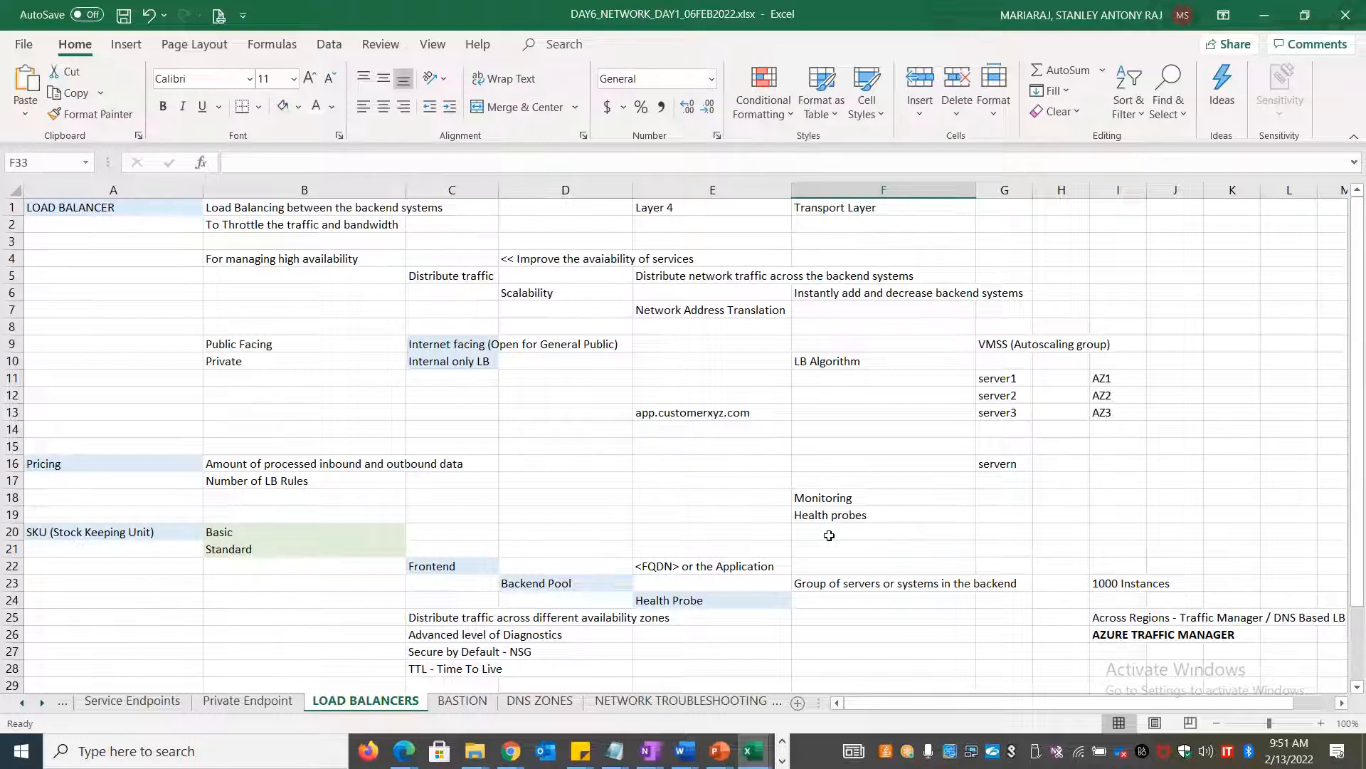
key("alt")
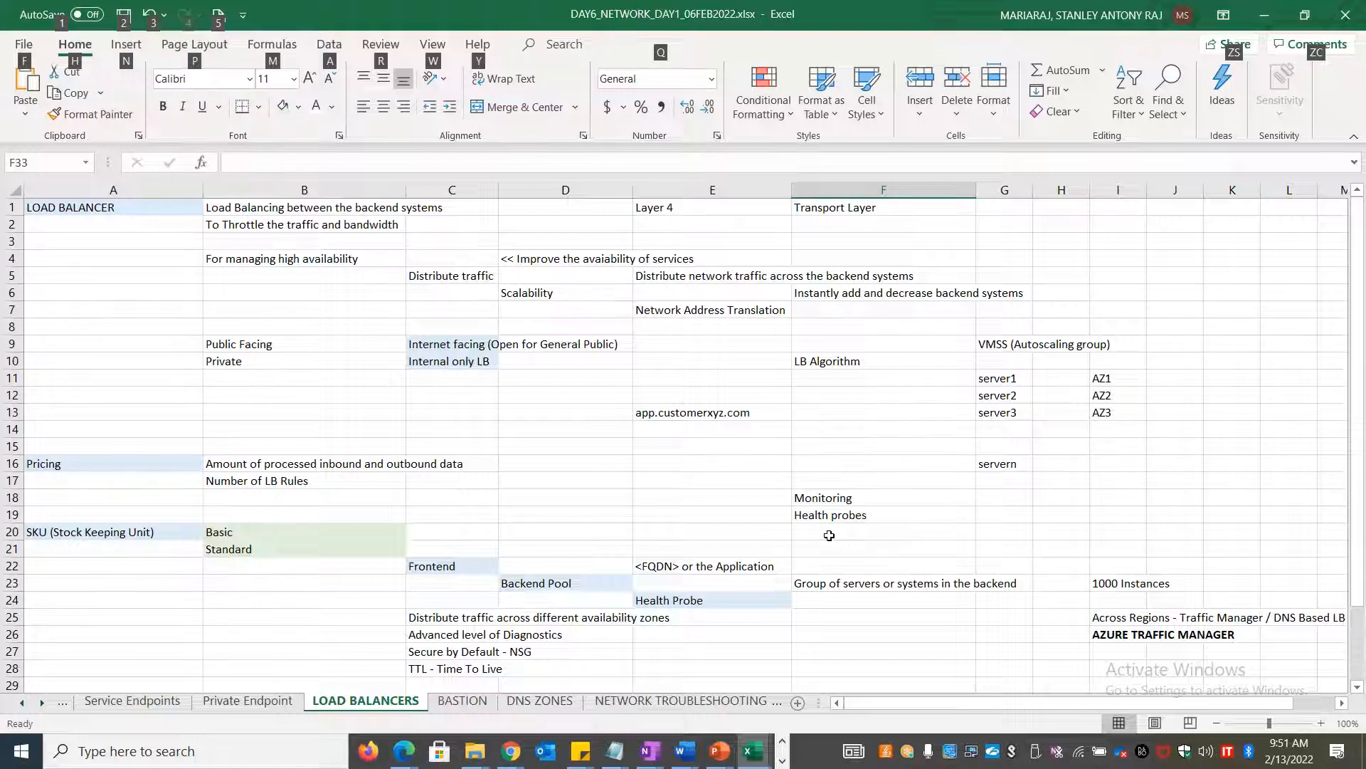
Filter the Azure Preview features list to the Microsoft.Security provider type
key("alt+Tab")
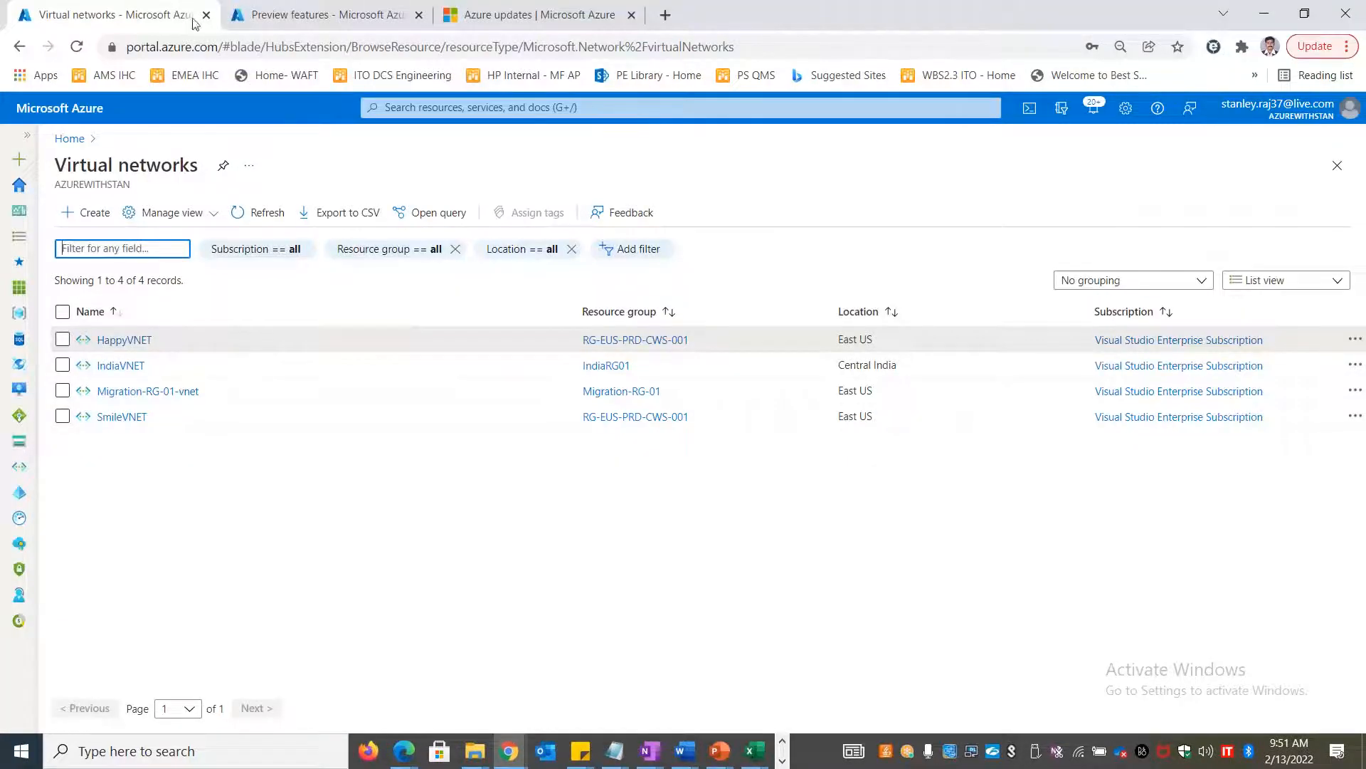
left_click(280, 16)
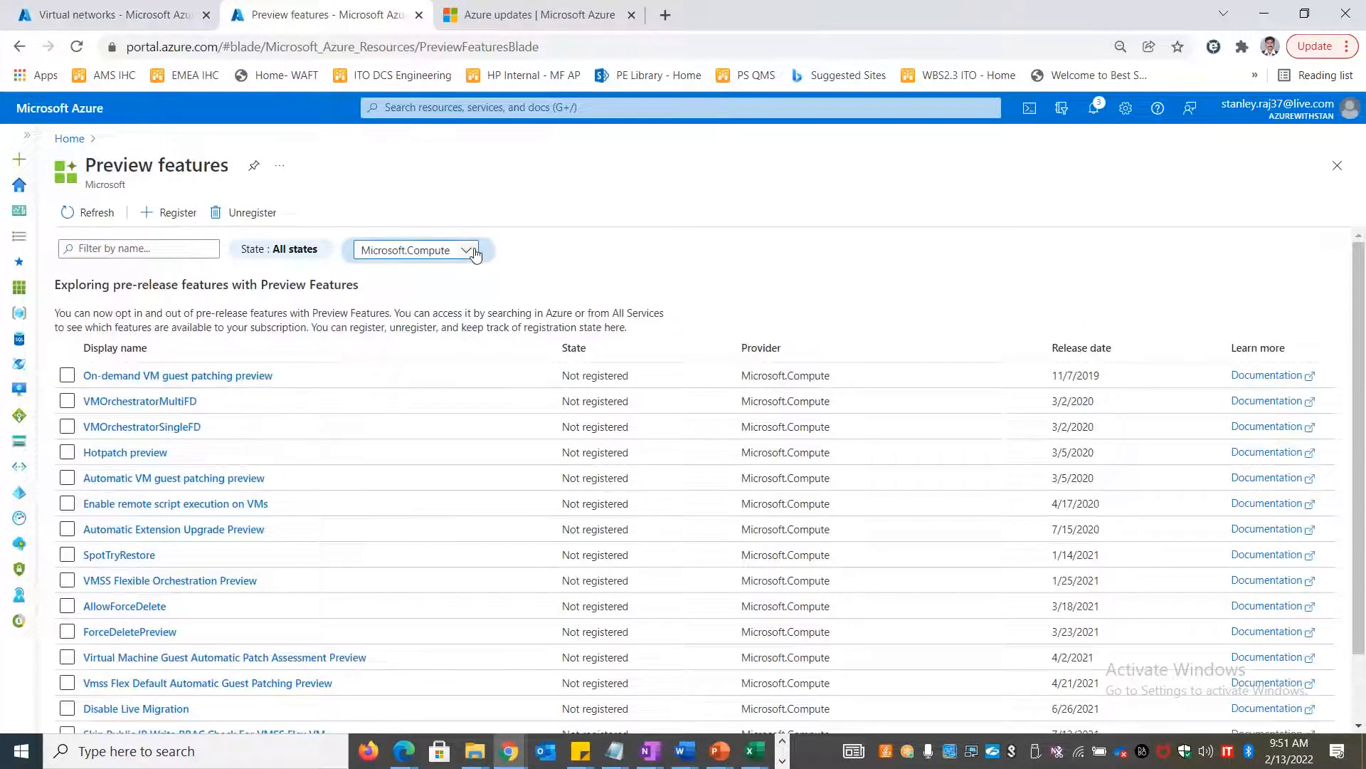
left_click(474, 254)
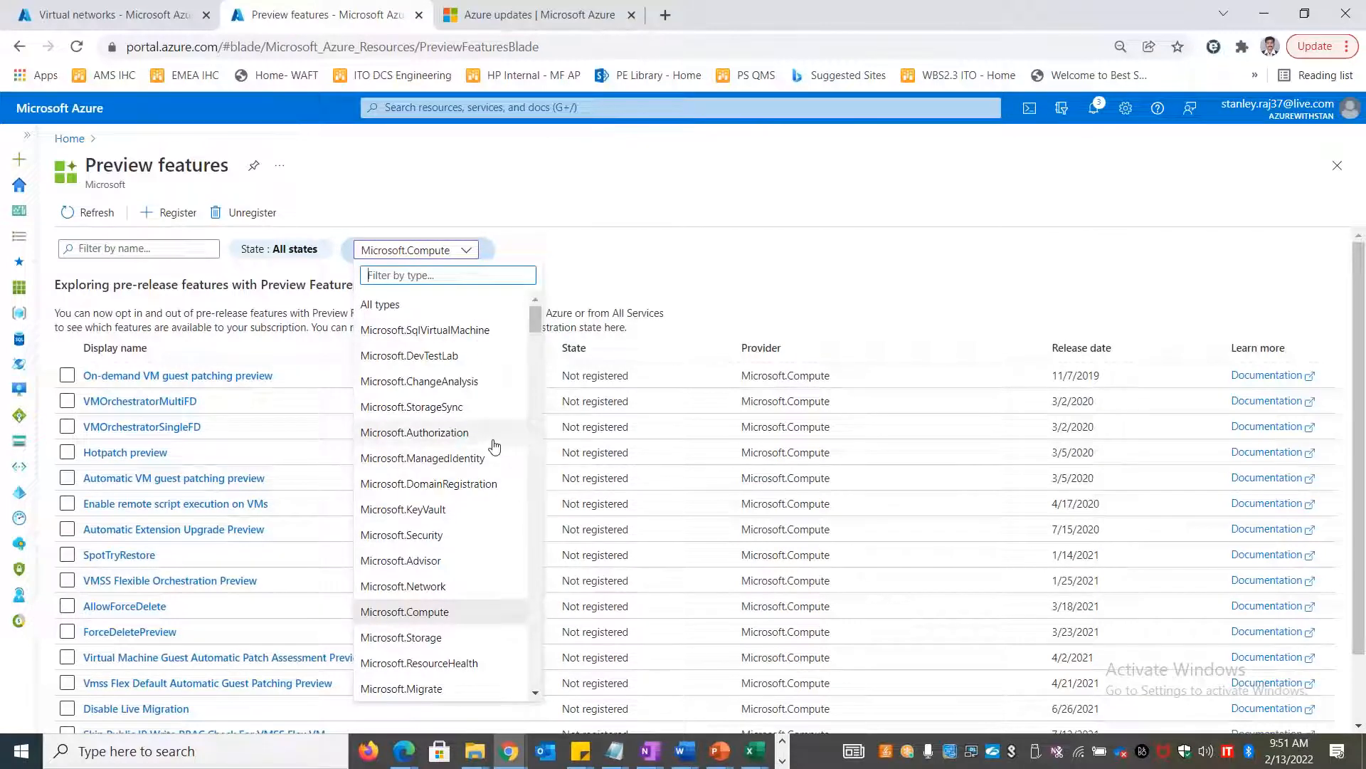
scroll(495, 446, "down", 2)
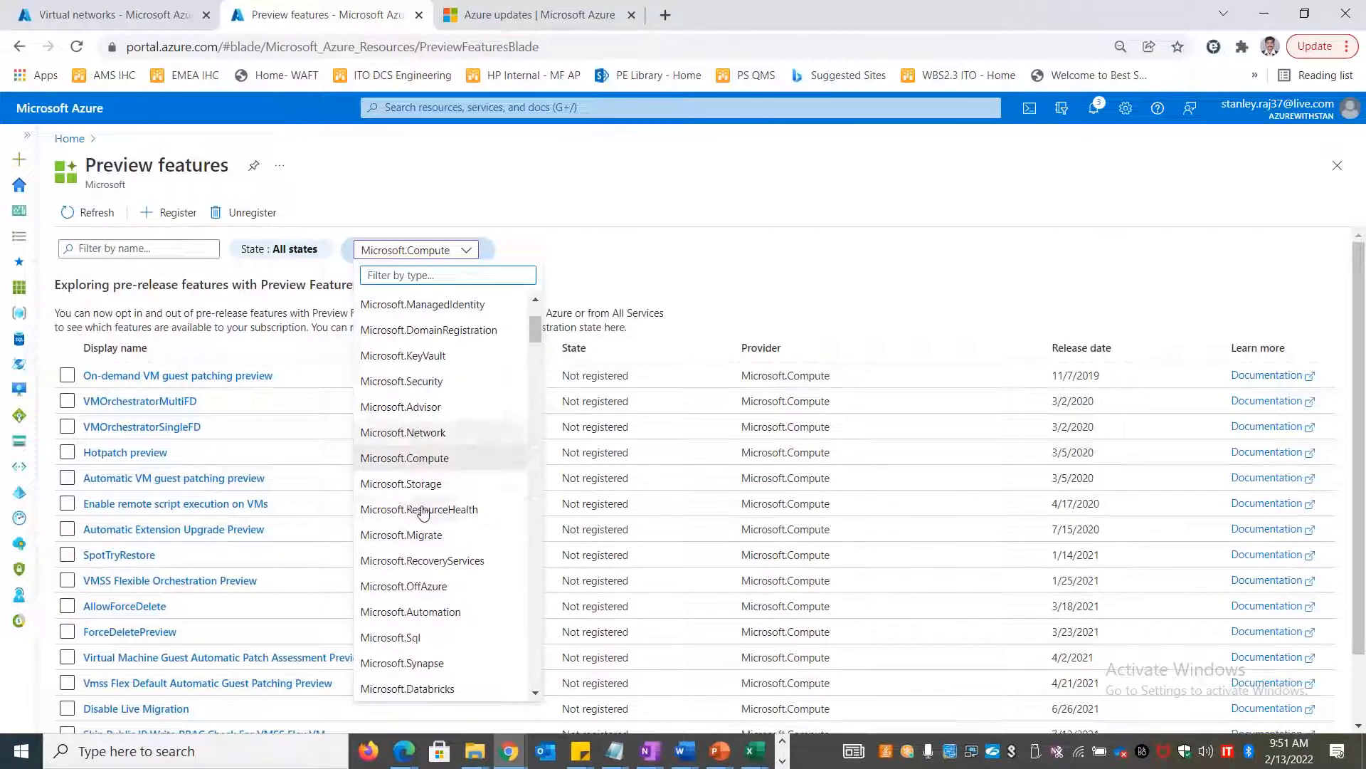
left_click(442, 382)
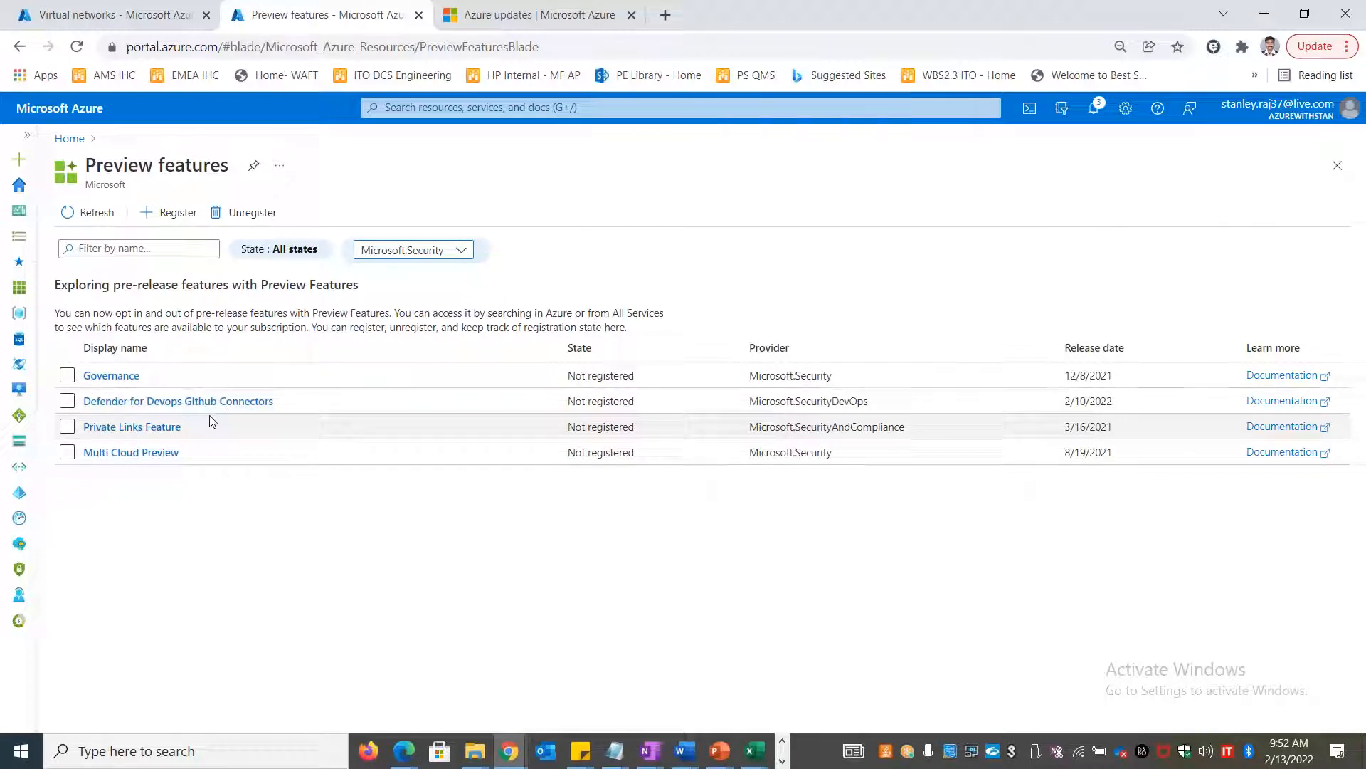
Go back to the Azure portal Home page
left_click(69, 138)
key("alt+Tab")
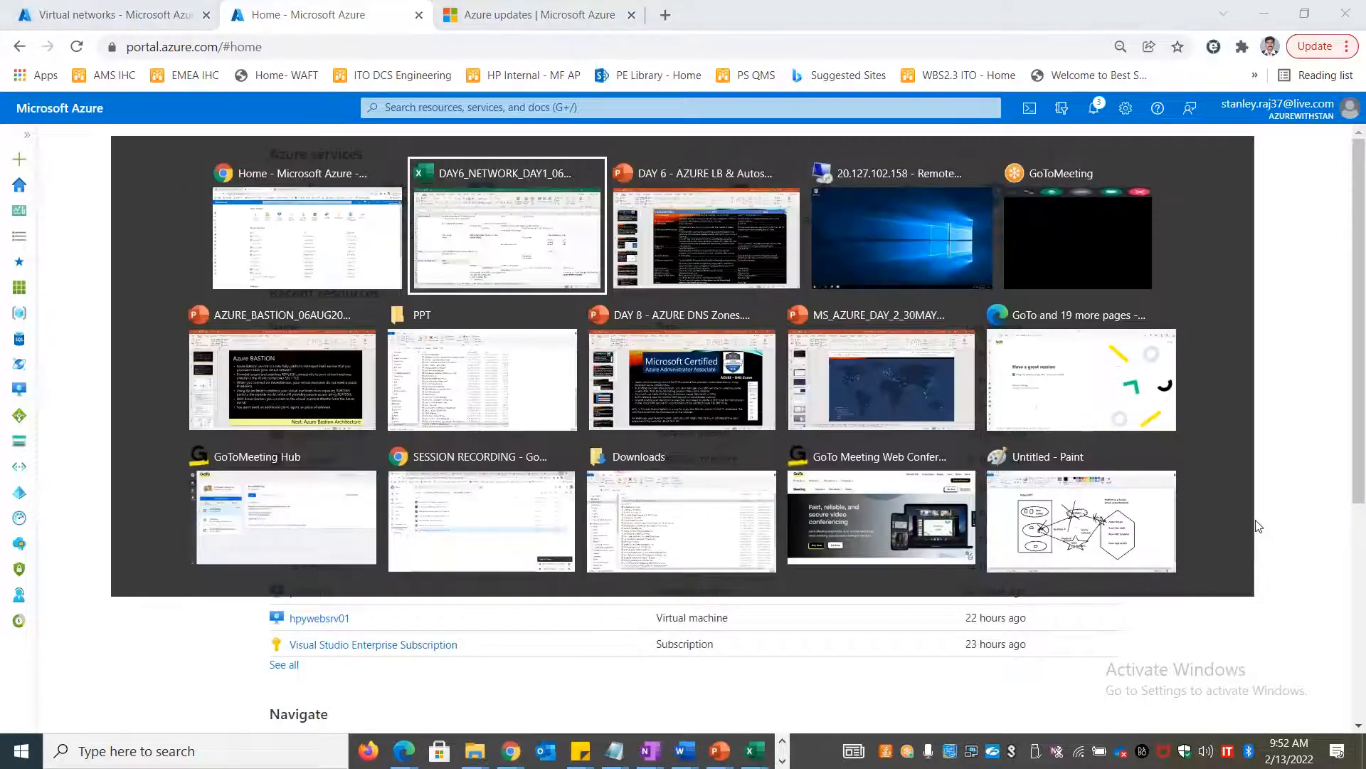
key("alt+shift+Tab")
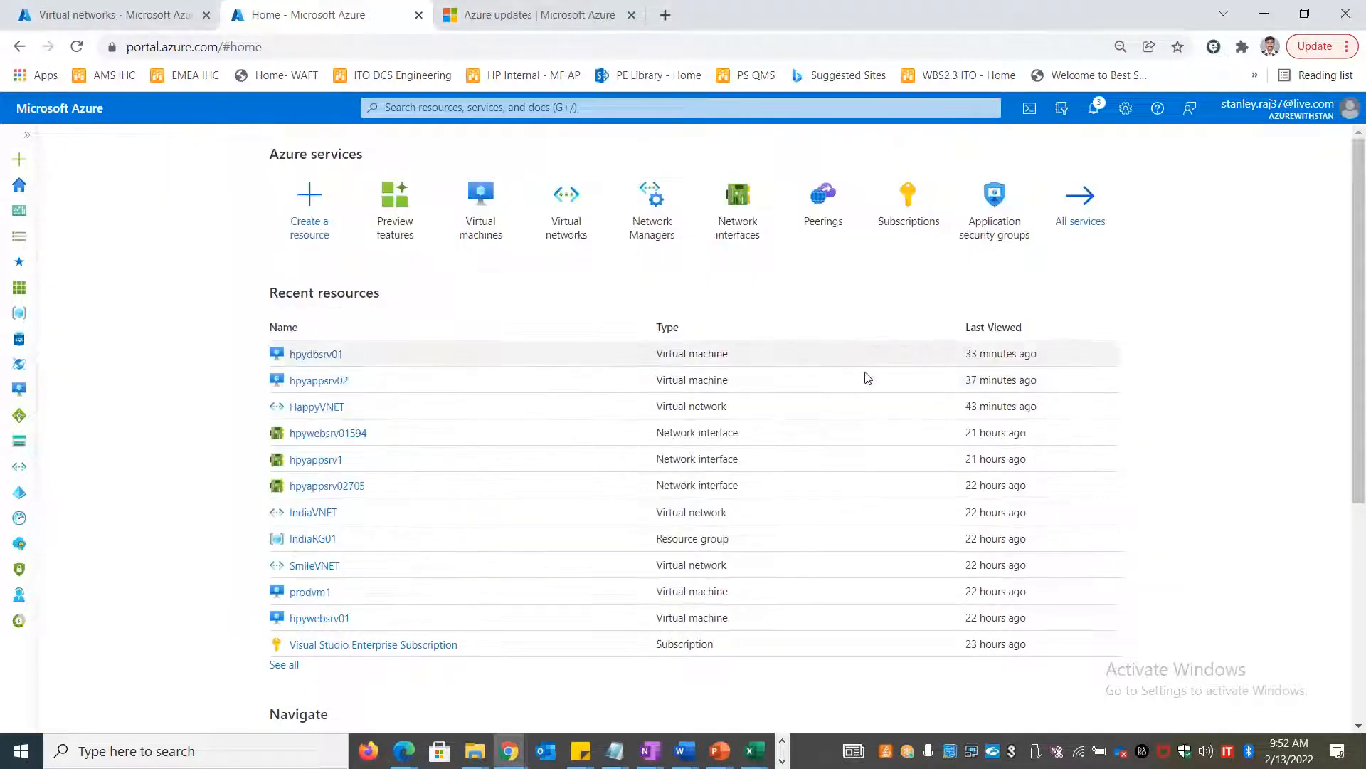
Filter Preview features to Microsoft.Security once more, then return to Home
left_click(384, 224)
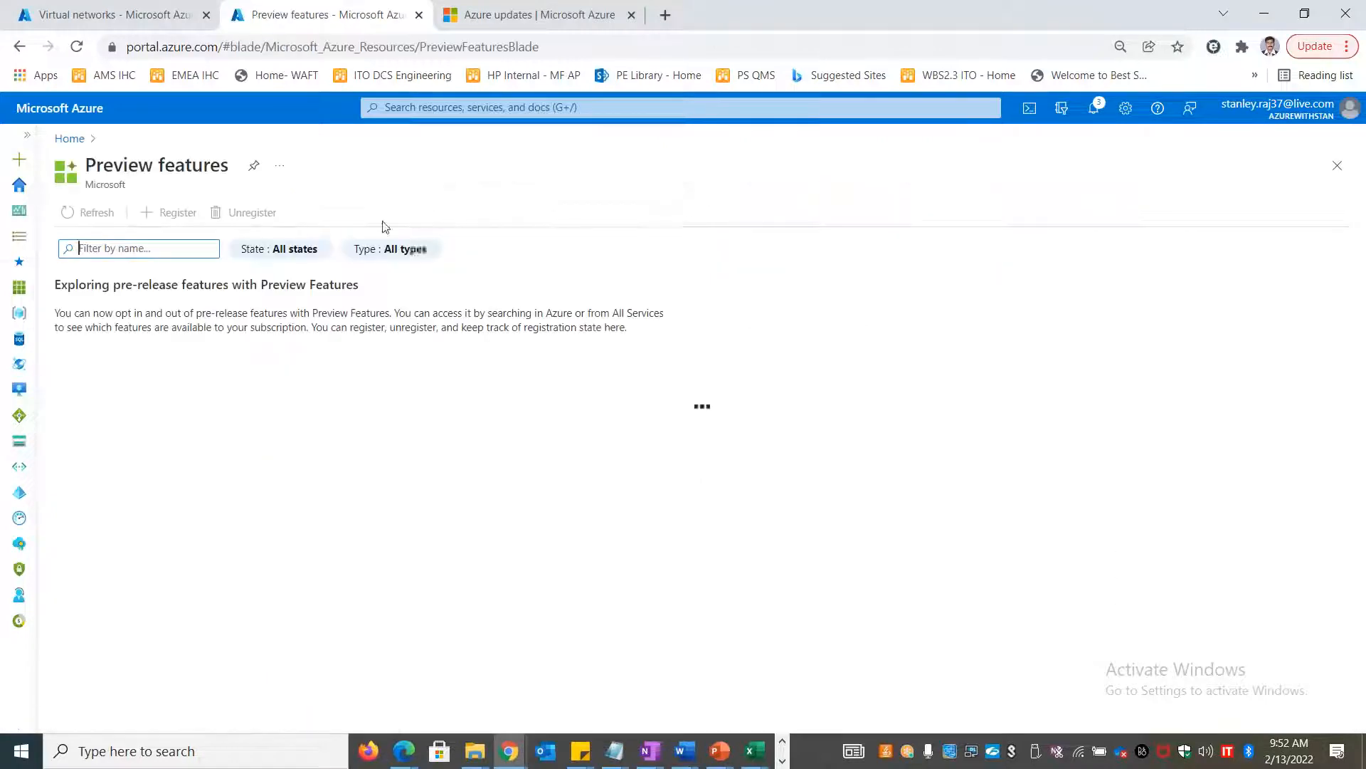
left_click(436, 251)
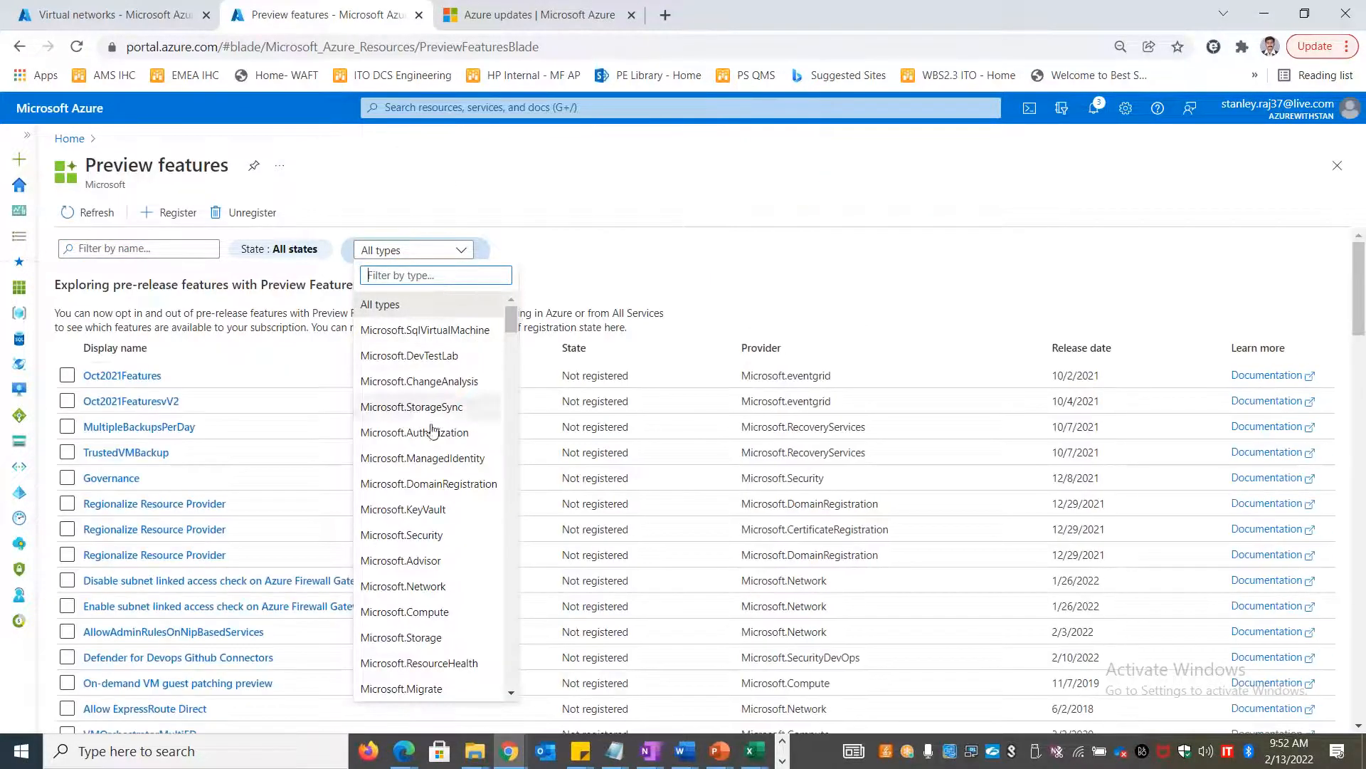
left_click(441, 538)
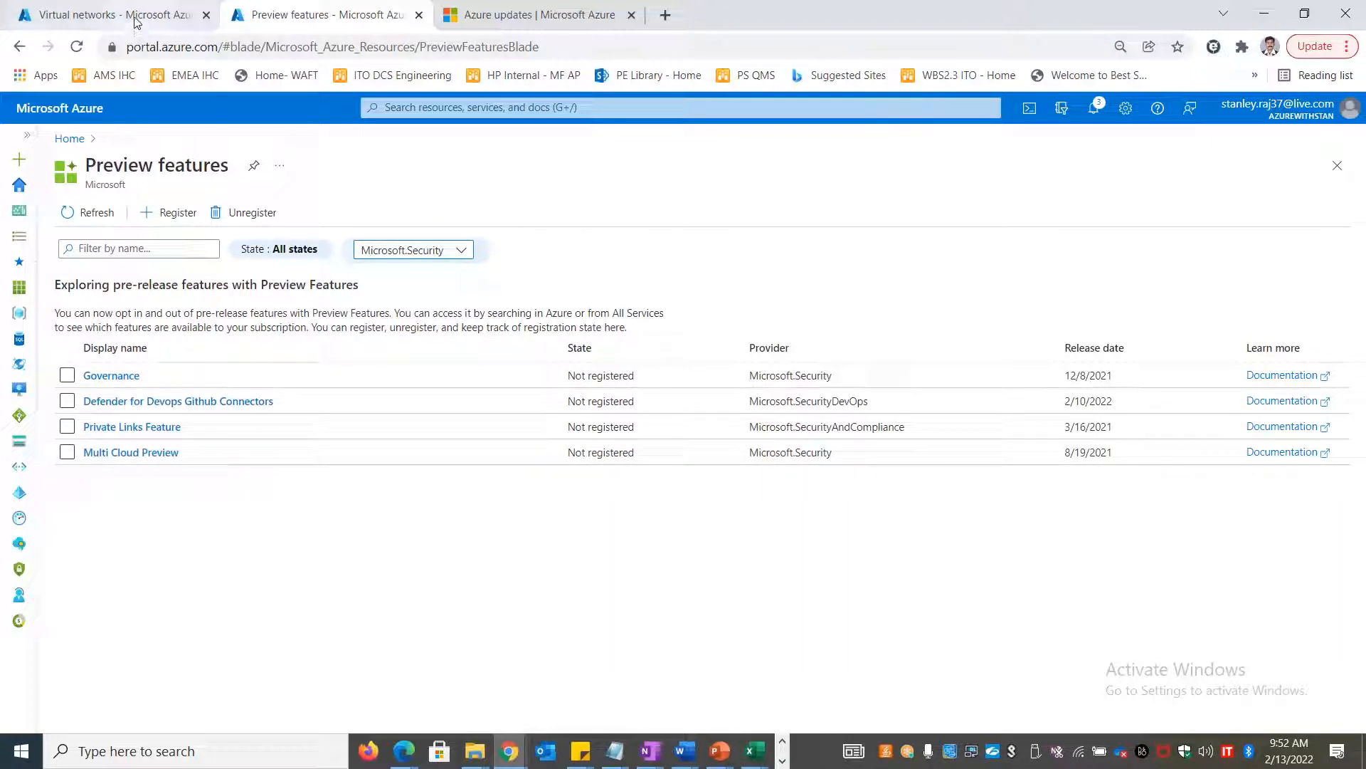
left_click(70, 139)
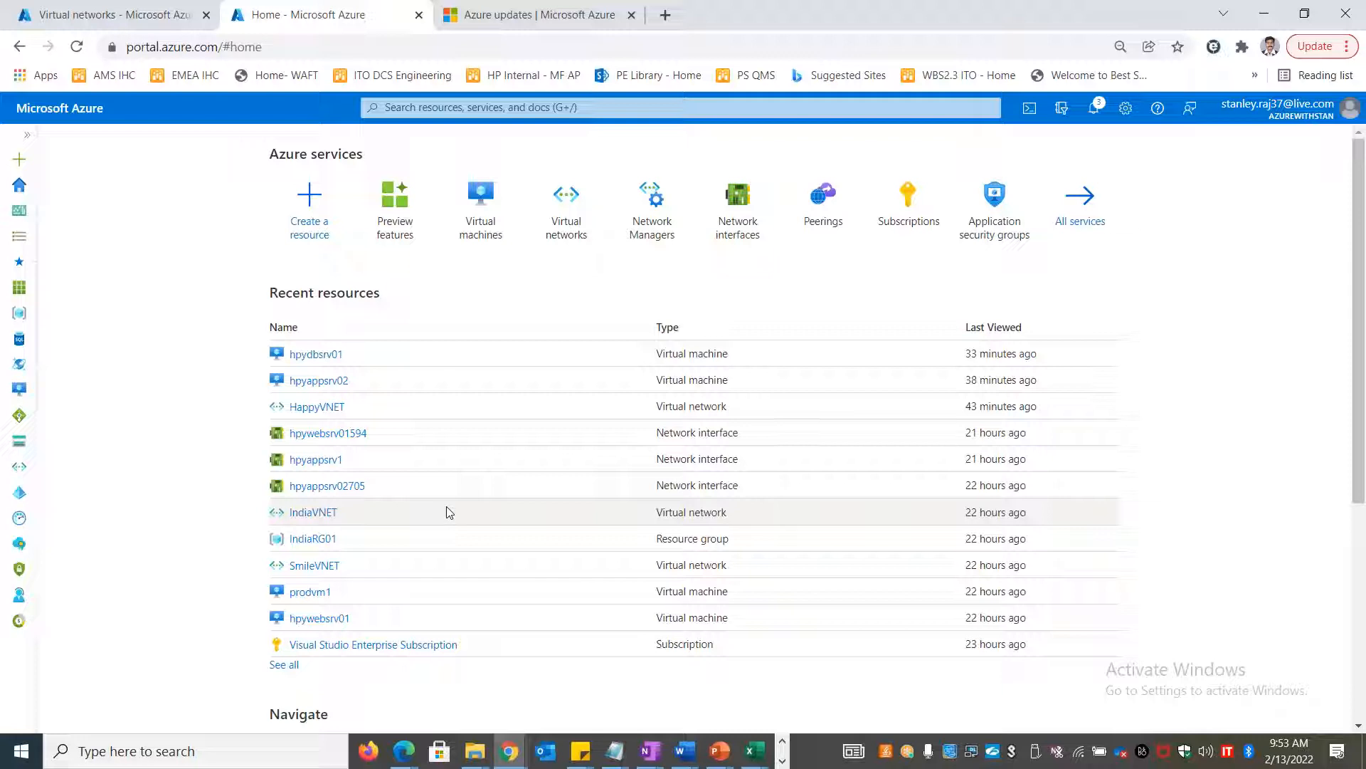
Show slide 2 of the AZURE LB & Autoscale deck and select its Availability paragraph
key("alt+Tab")
key("alt+Tab")
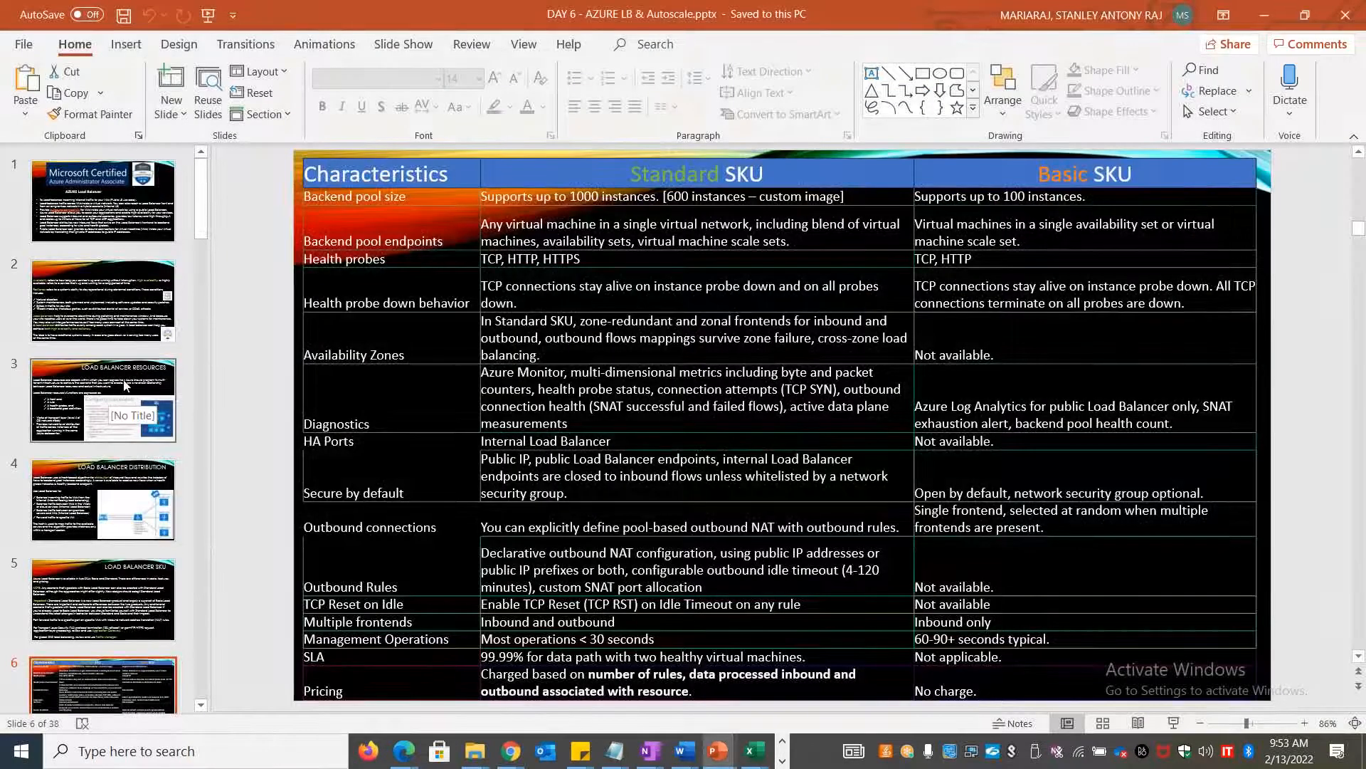
left_click(131, 297)
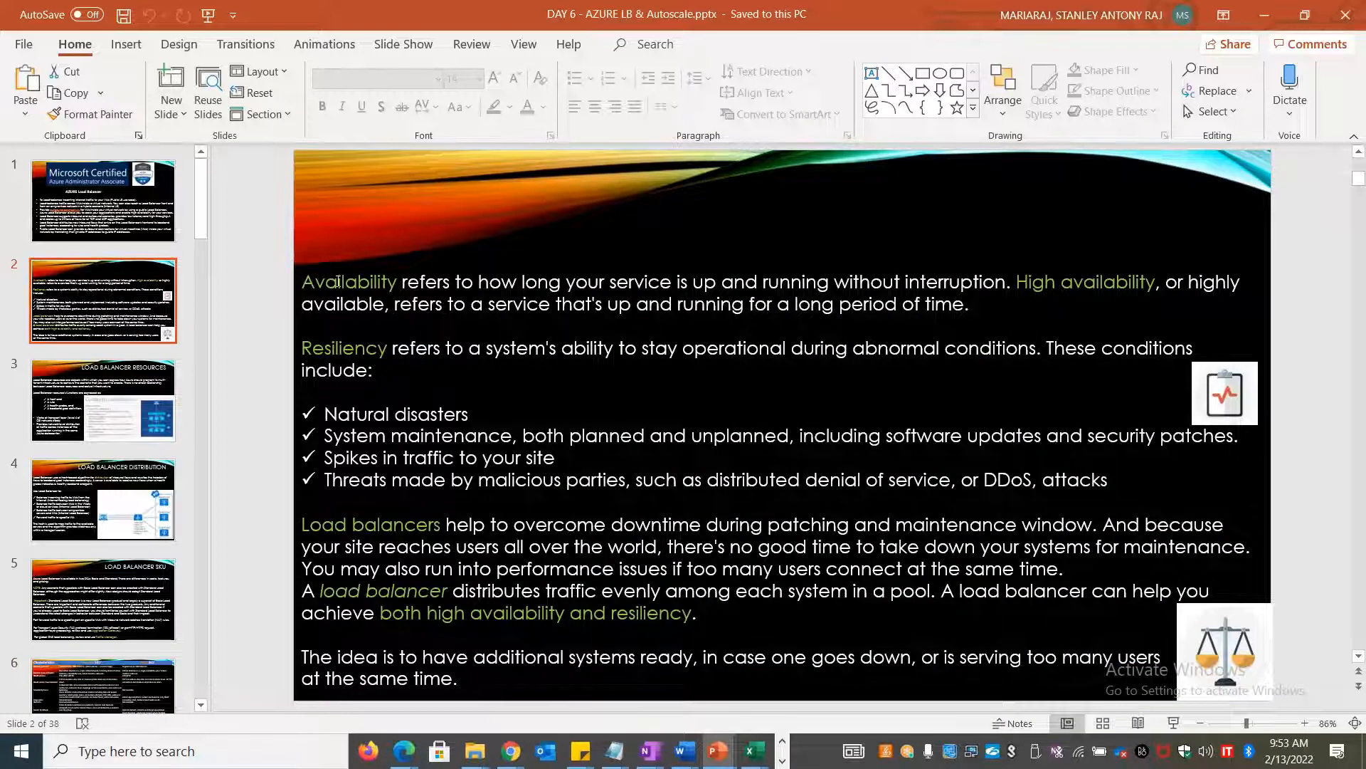
left_click(338, 283)
triple_click(338, 282)
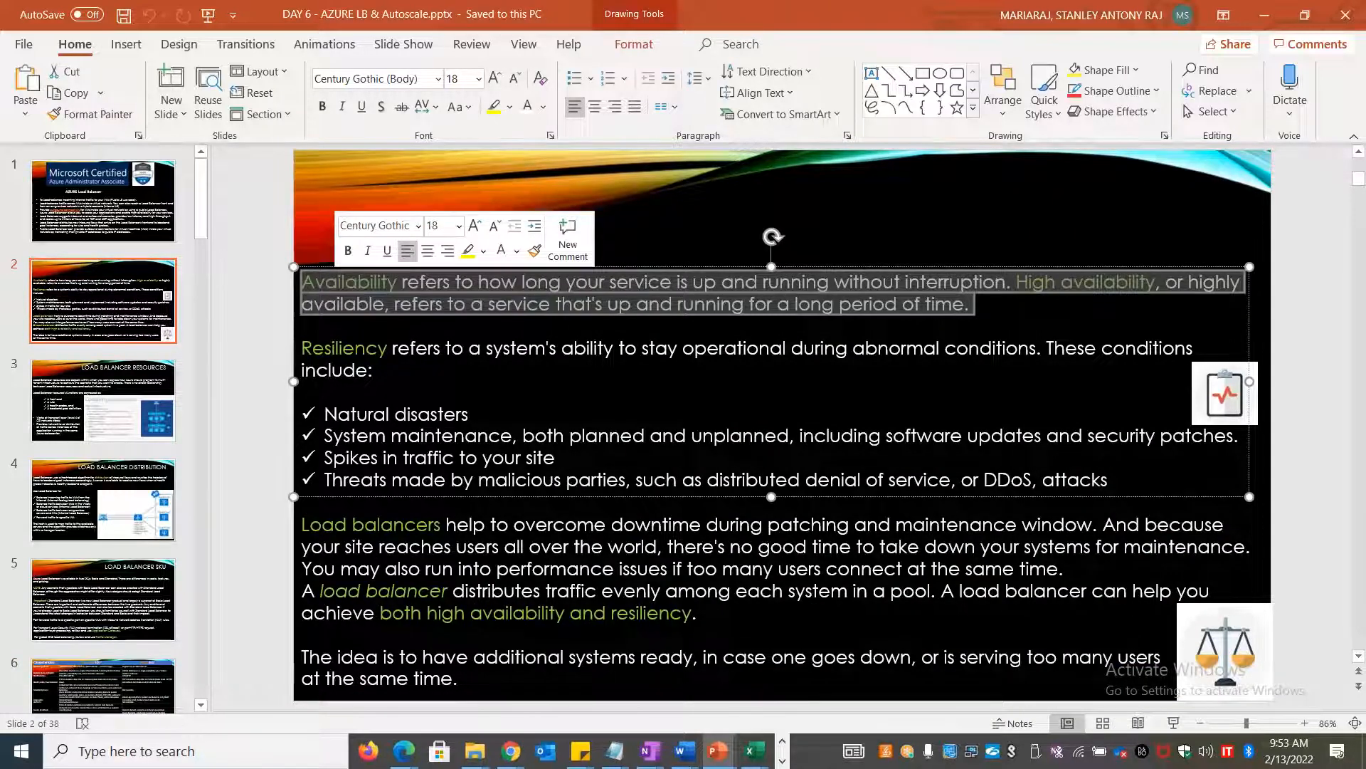
left_click(261, 309)
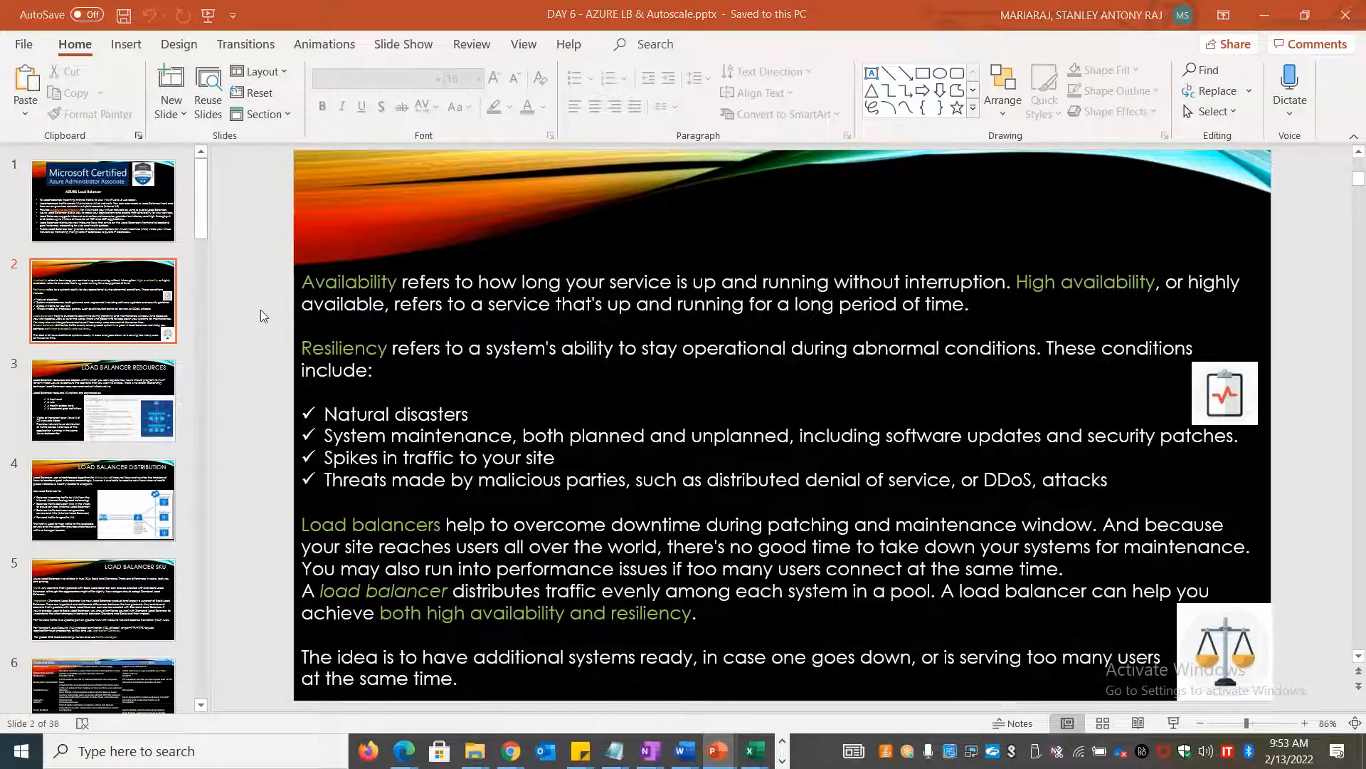
Select the word Resiliency on slide 2, checking the LOAD BALANCERS spreadsheet in between
key("alt+Tab")
key("alt+Tab")
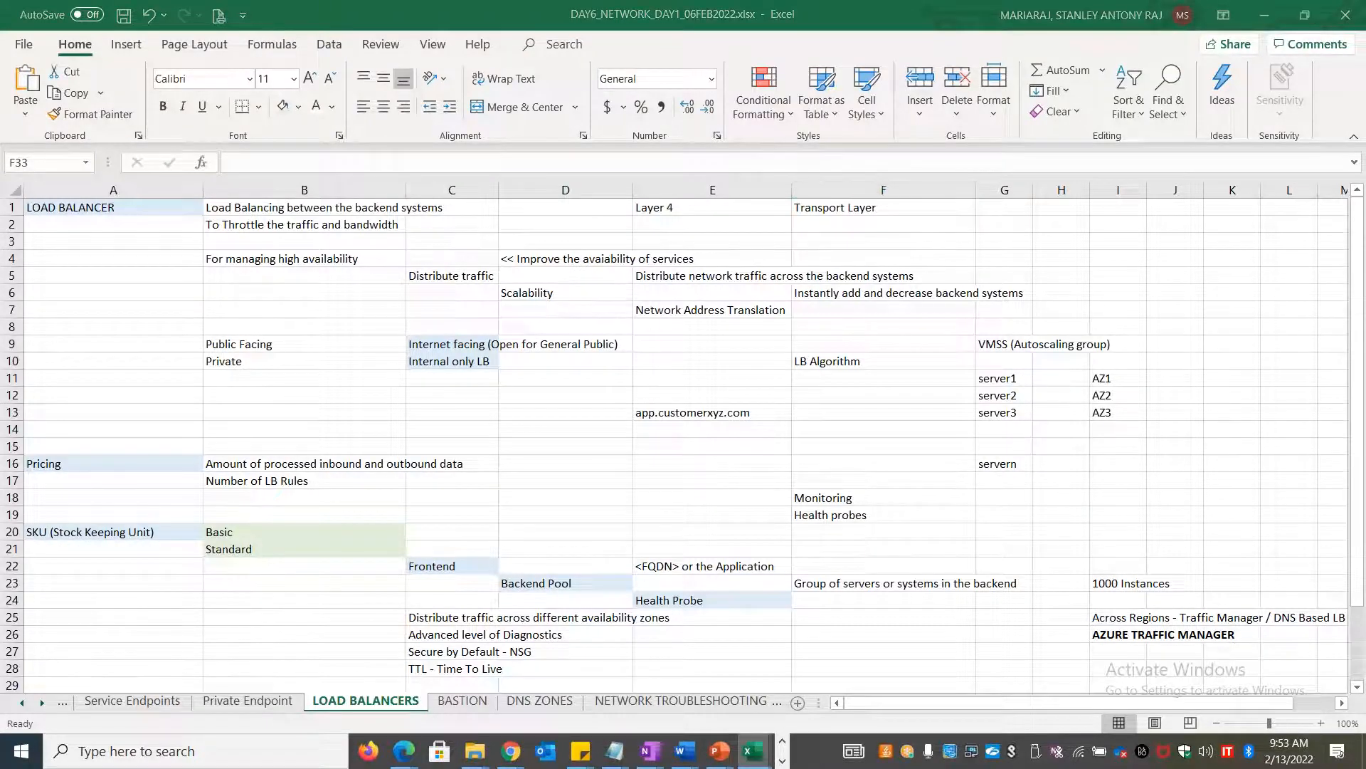
key("alt+Tab")
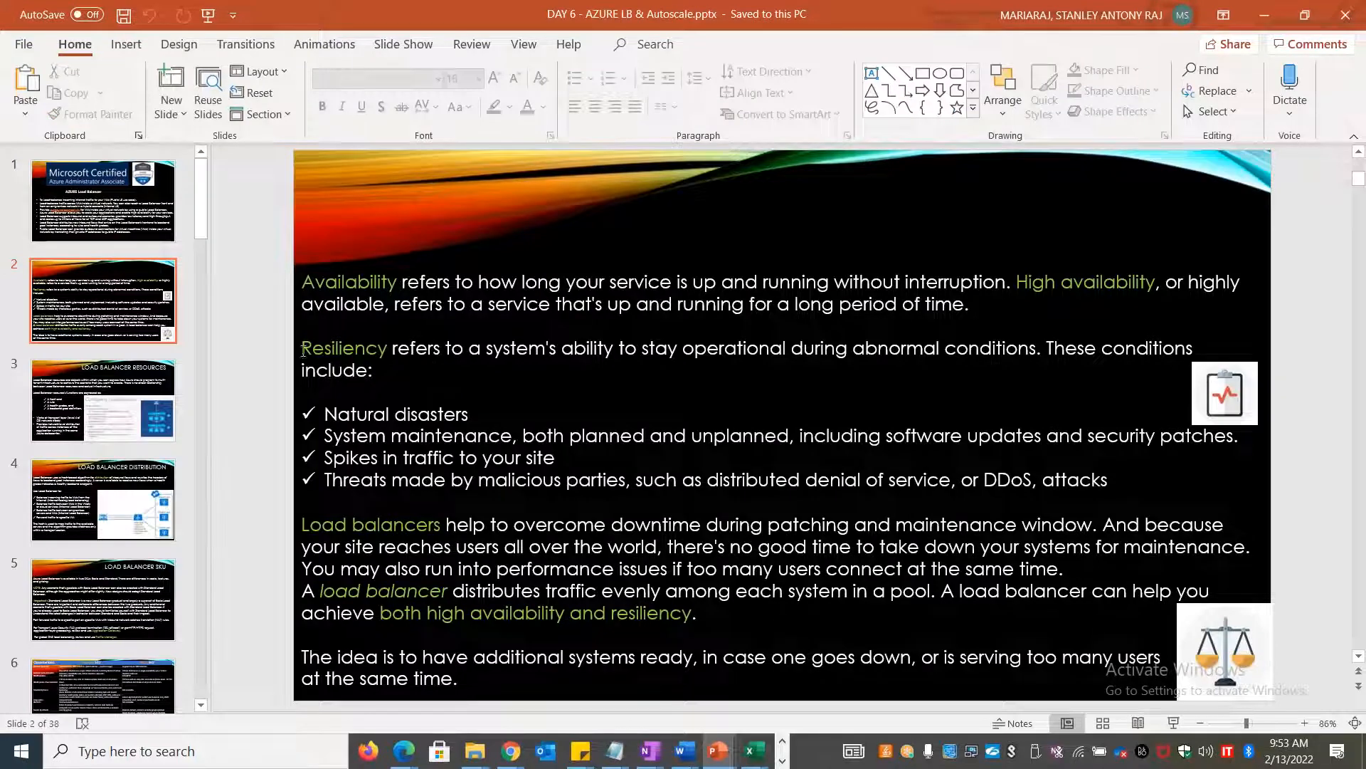
double_click(325, 349)
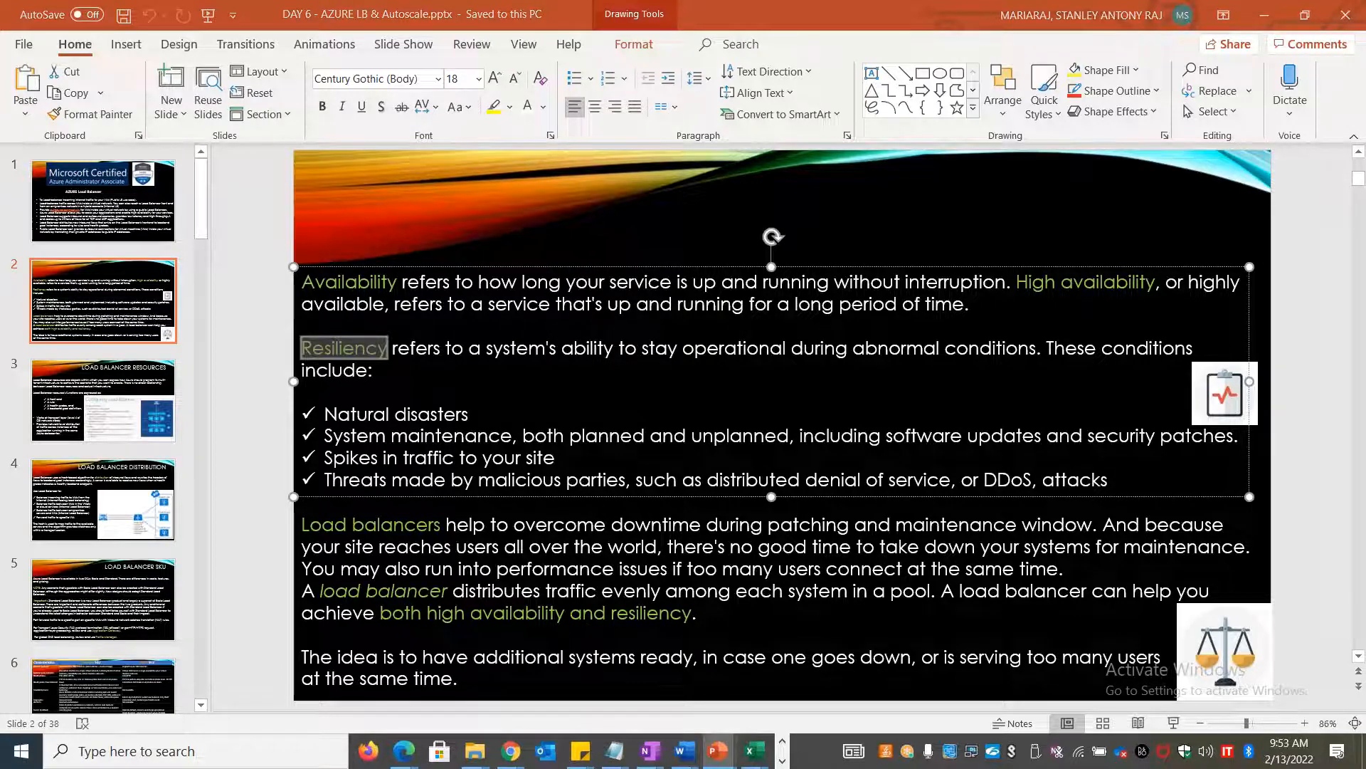
key("alt+Tab")
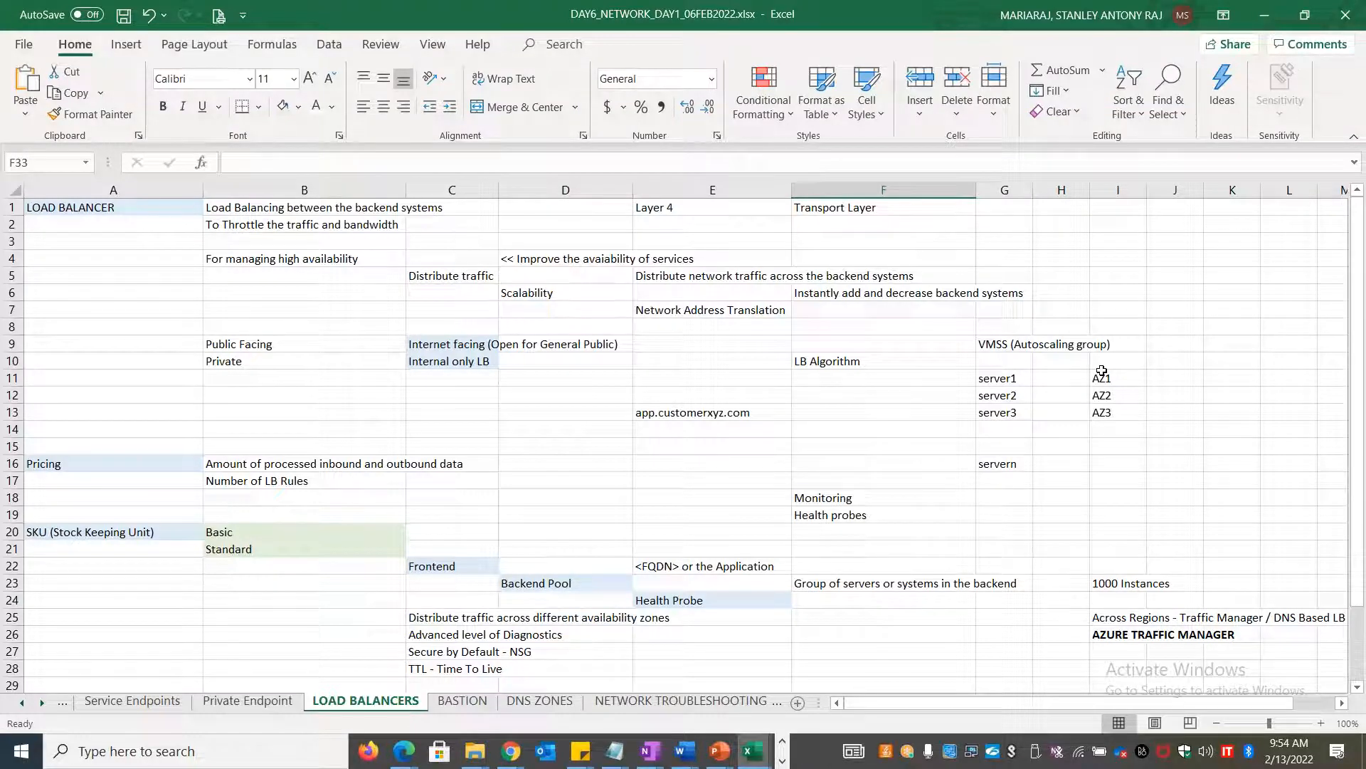
key("alt+Tab")
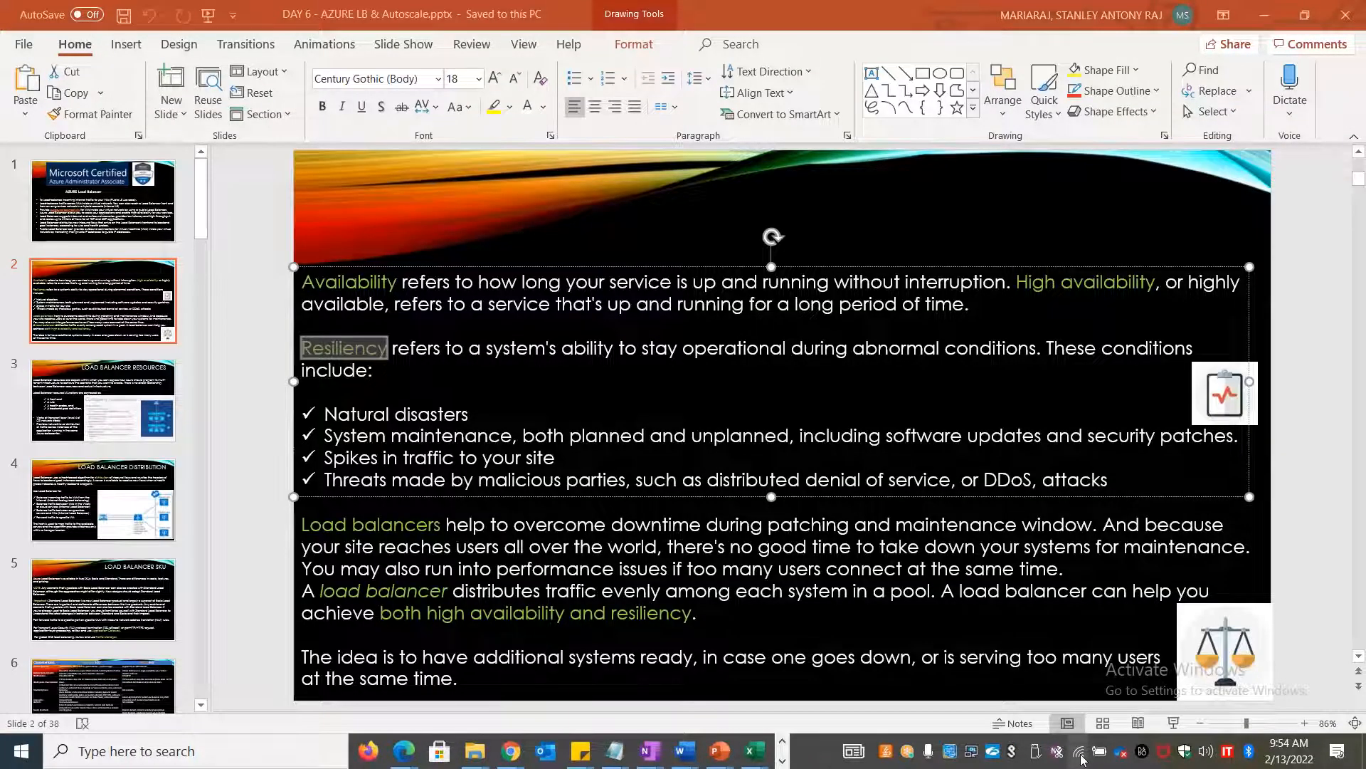
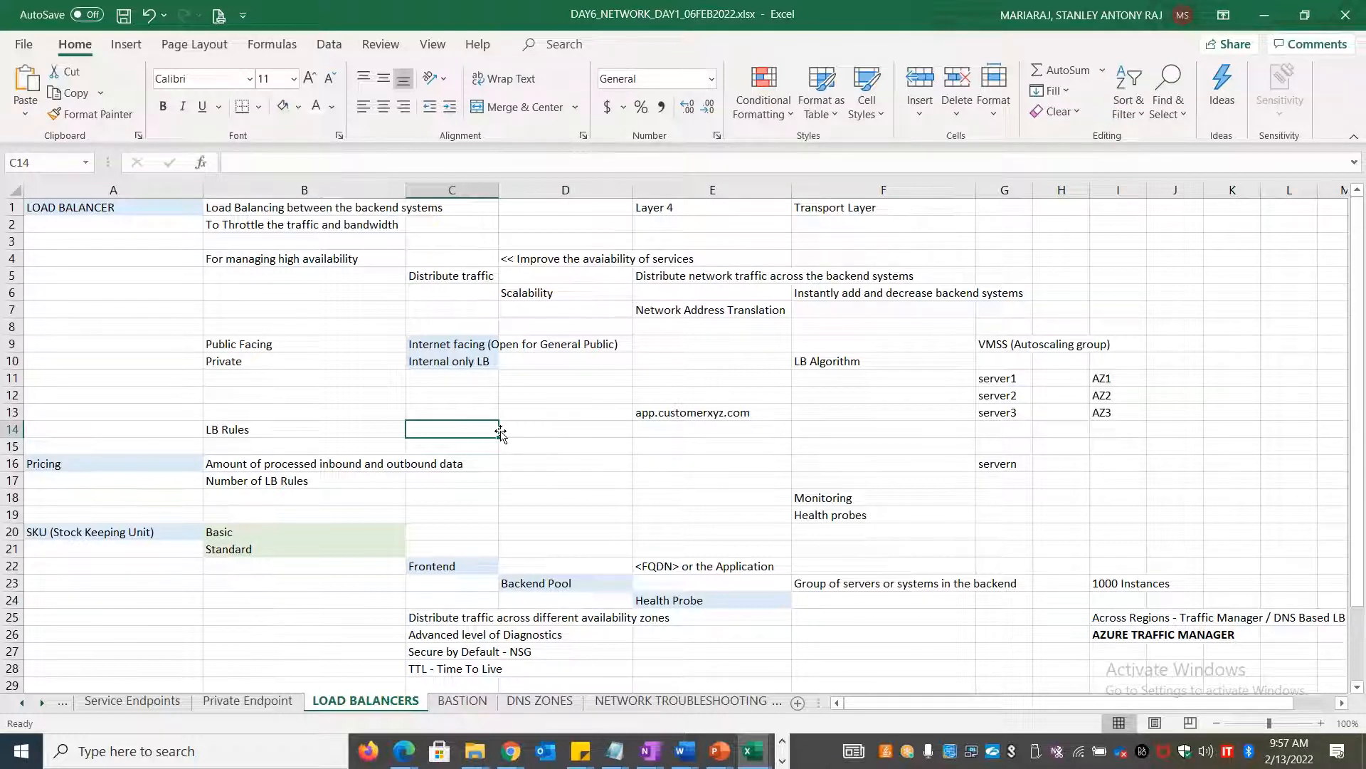
Look over the LB Rules notes around B14, C14 and E17 without changing anything
left_click(1045, 72)
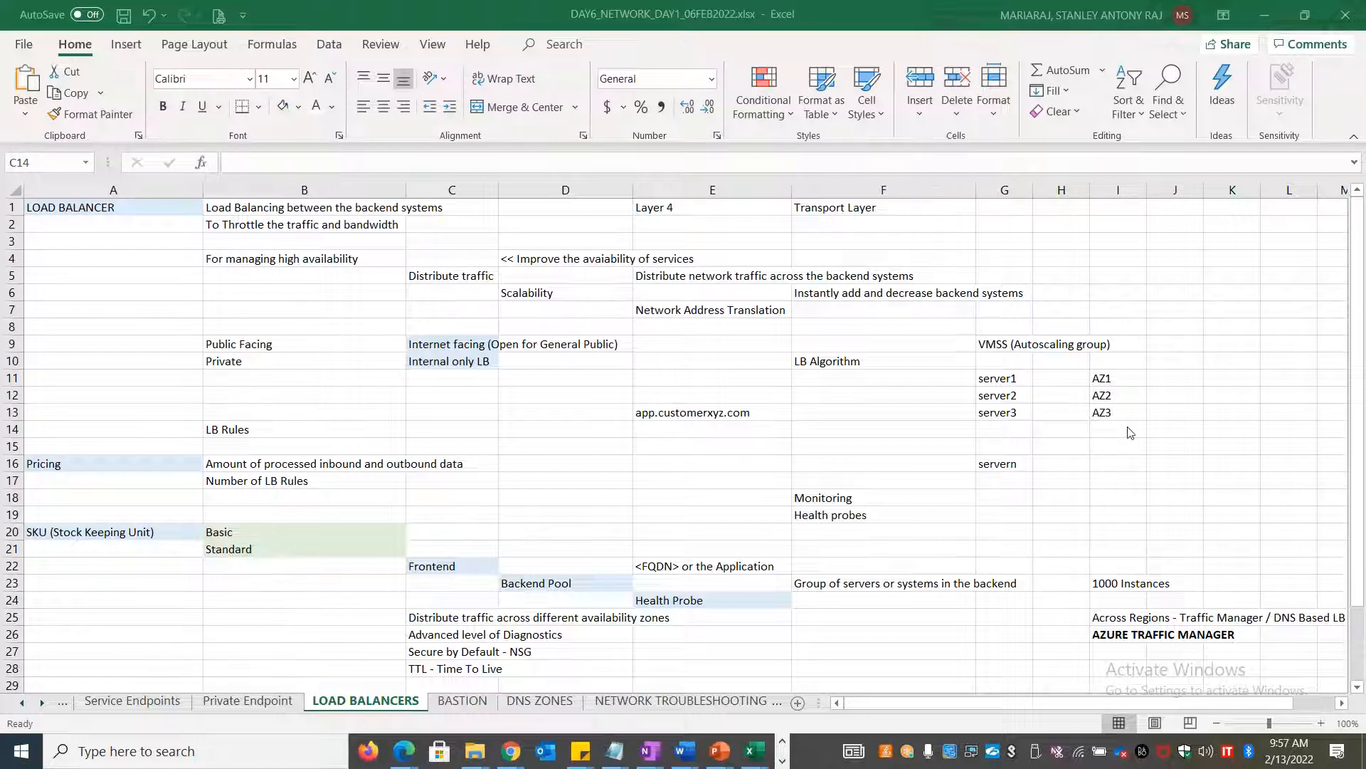
left_click(742, 478)
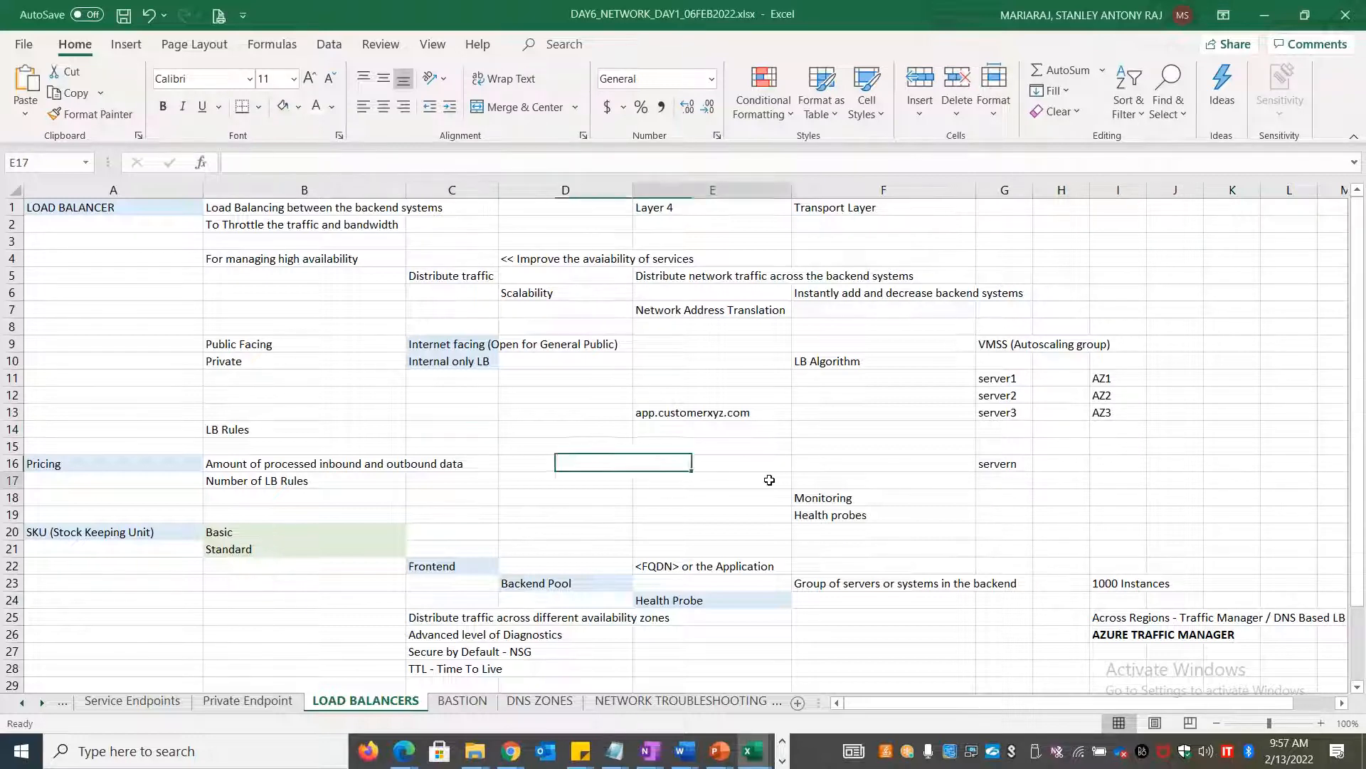
left_click(273, 431)
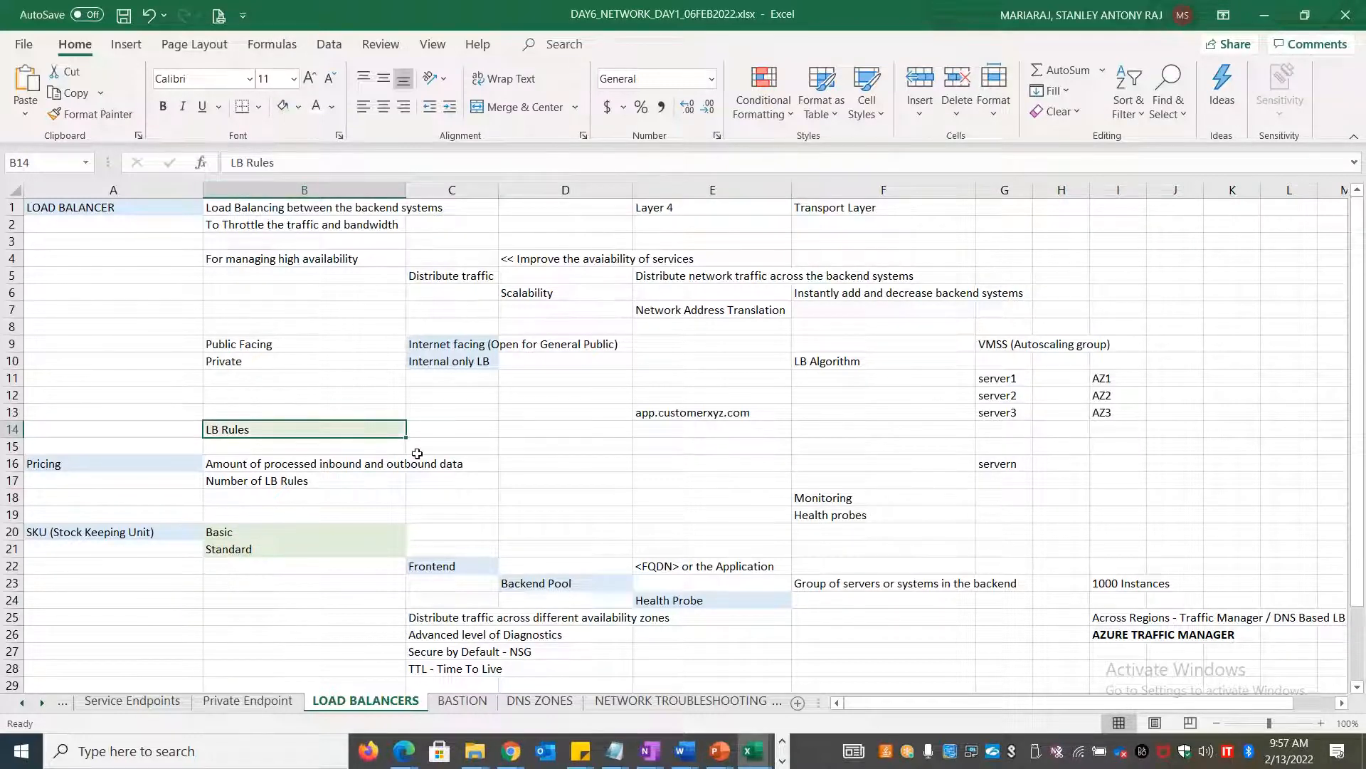
left_click(436, 430)
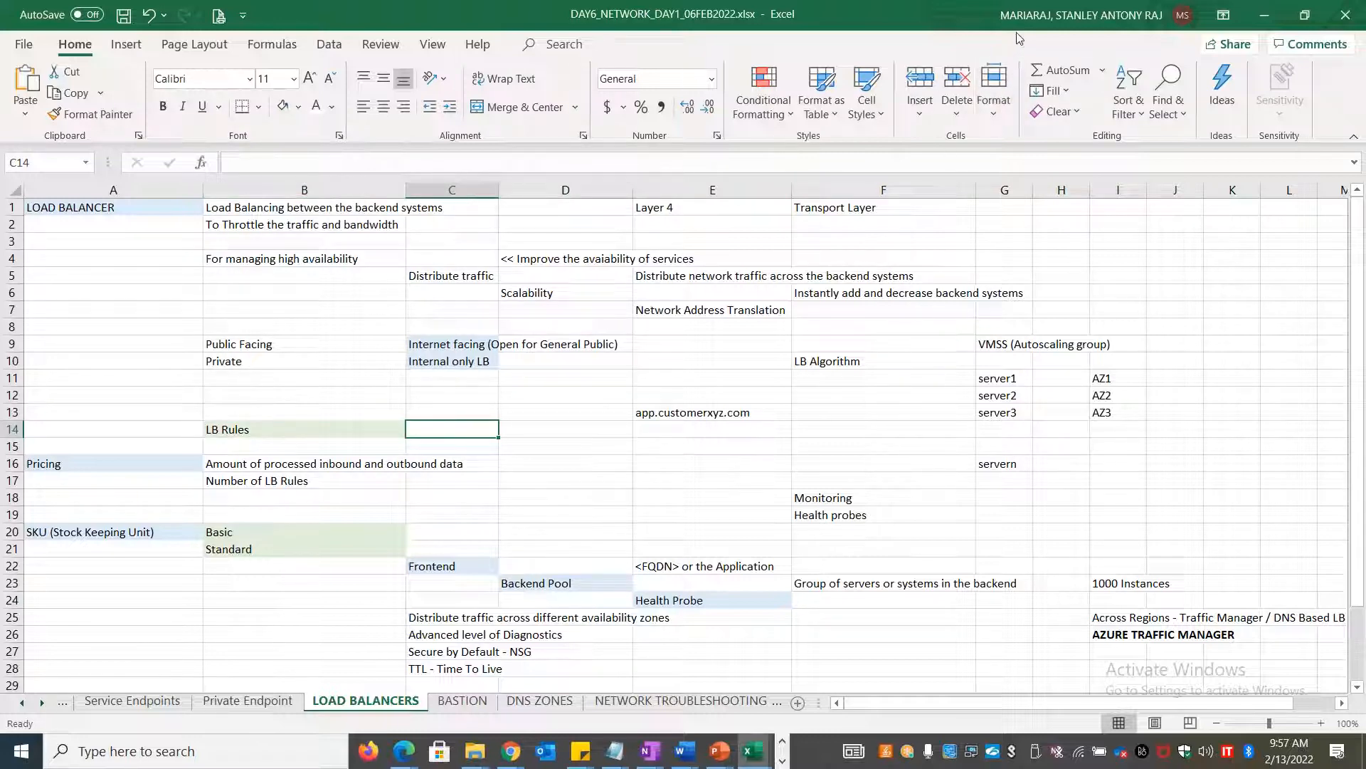
left_click(837, 120)
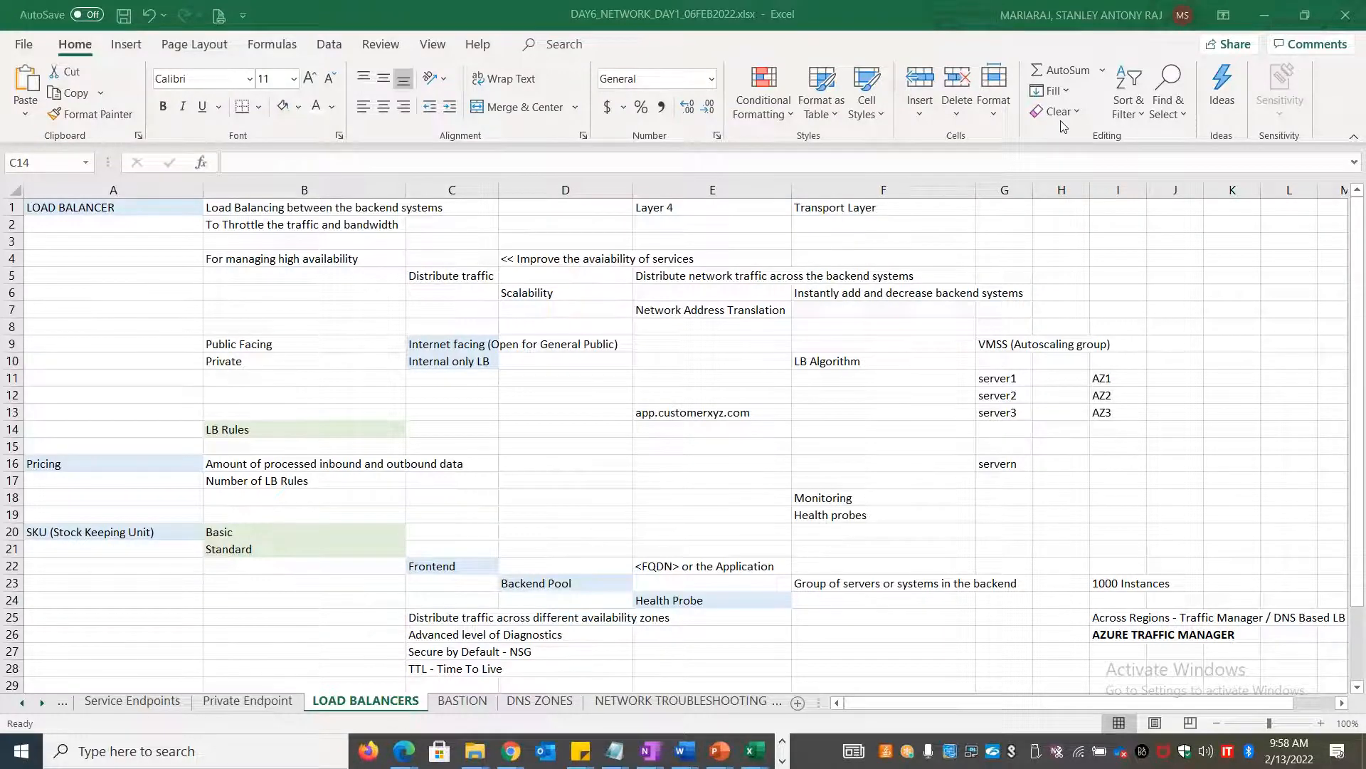
key("alt+Tab")
key("alt+Tab")
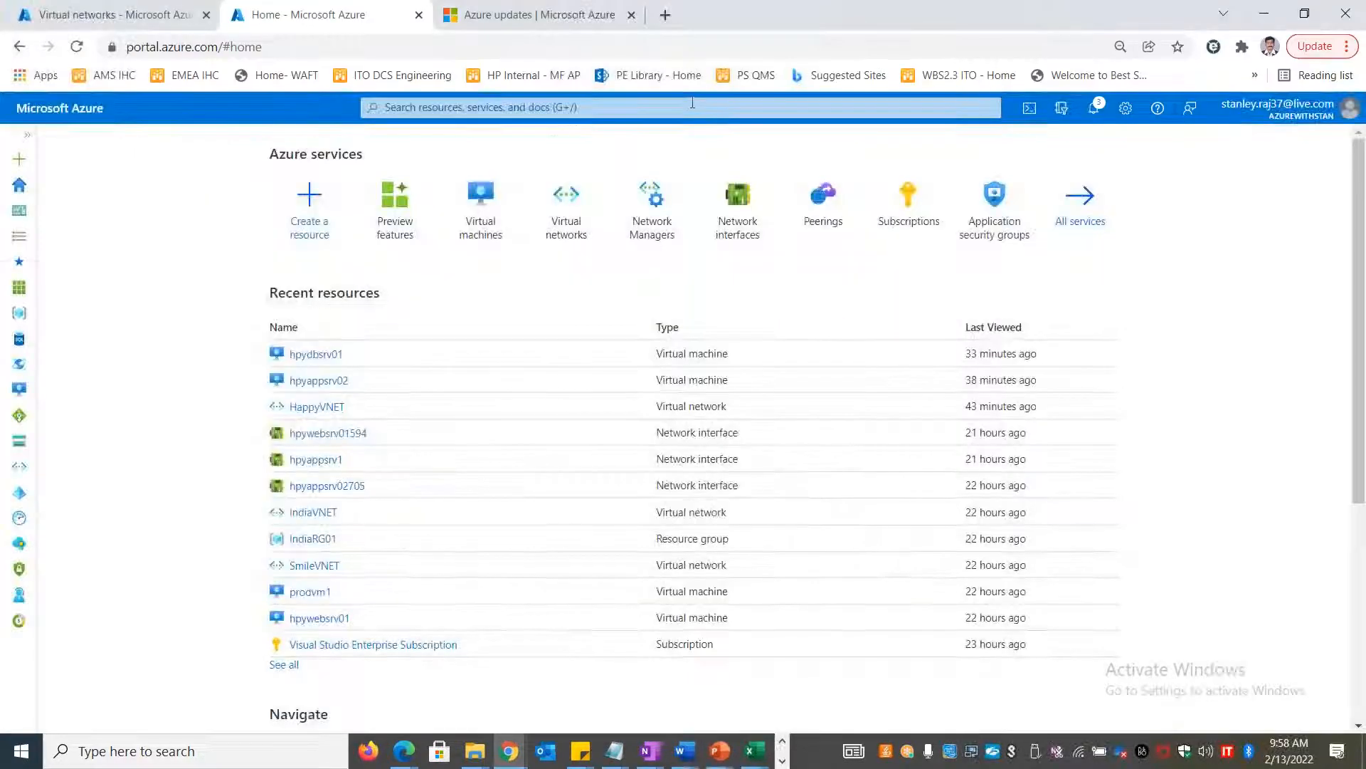
left_click(702, 107)
type("KEMP")
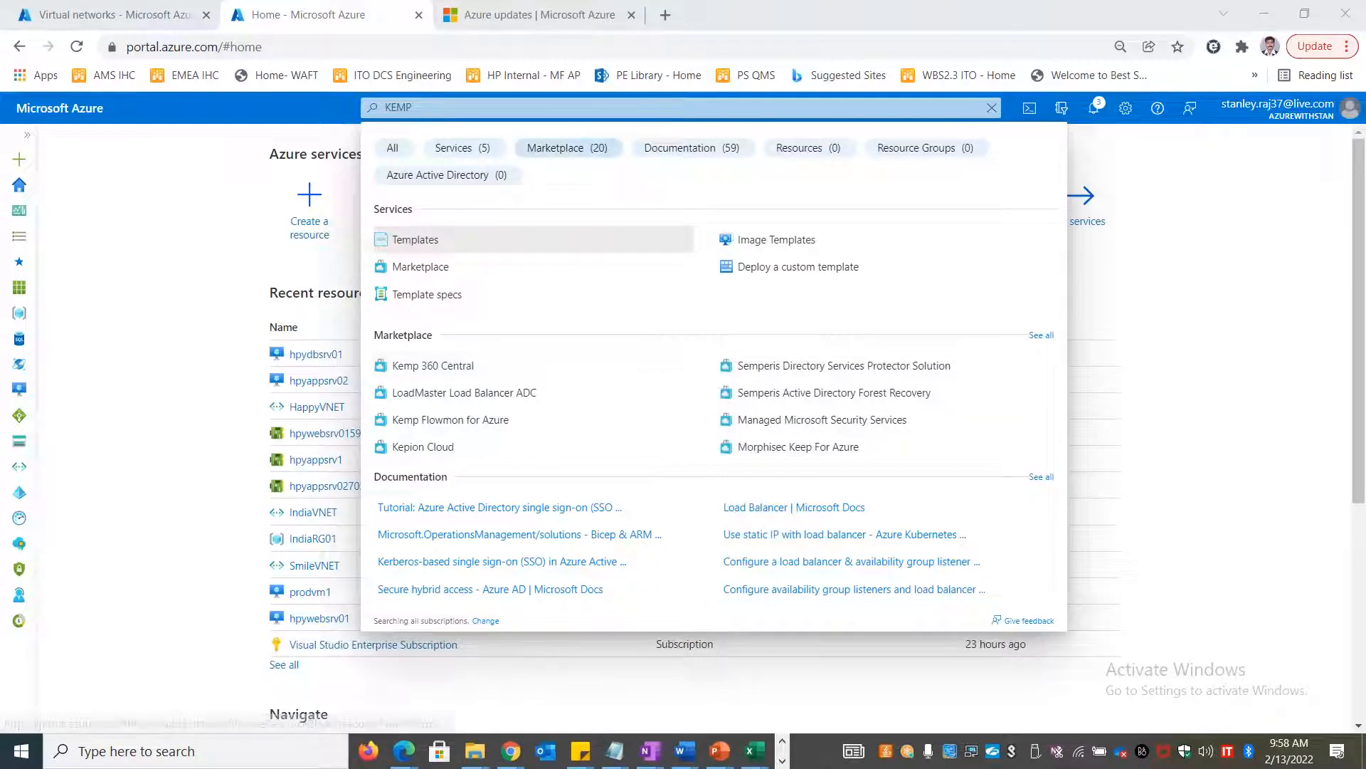
left_click(510, 105)
double_click(509, 105)
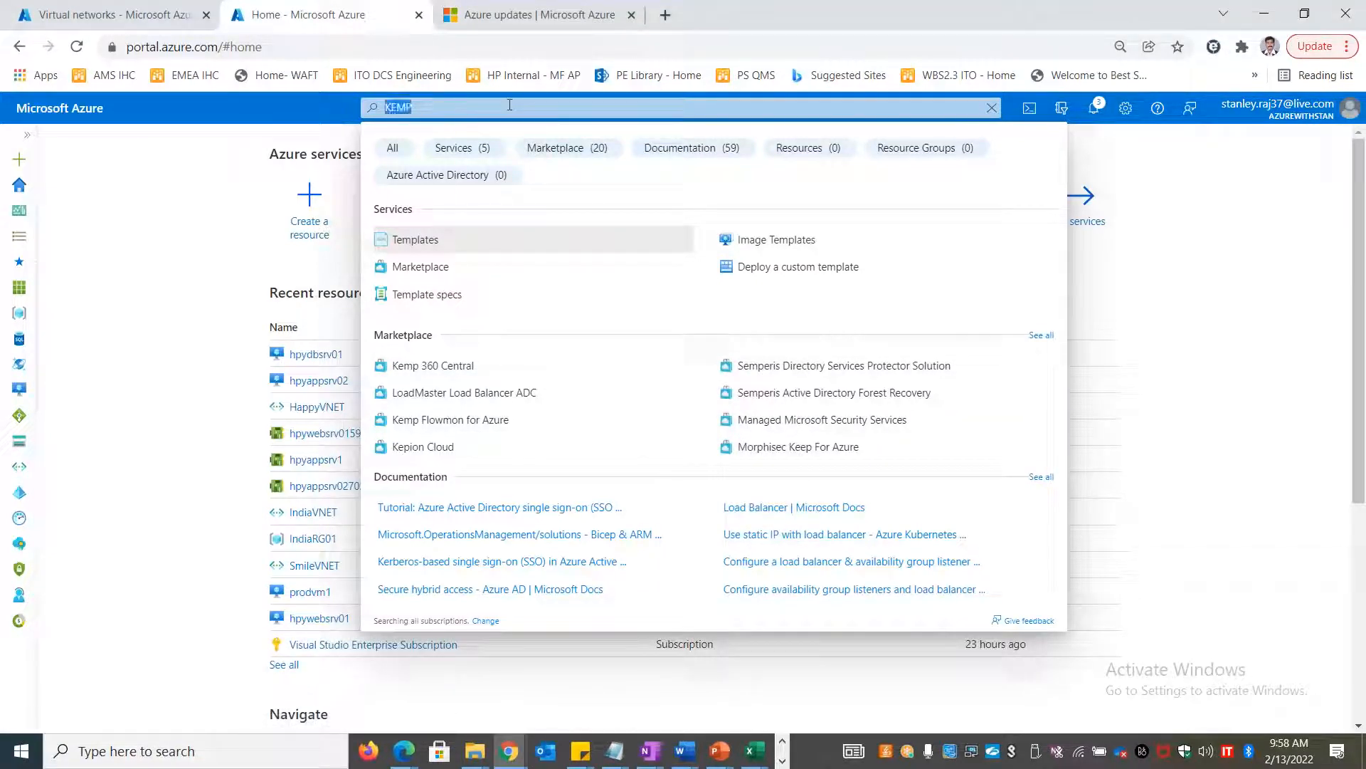
type("Load")
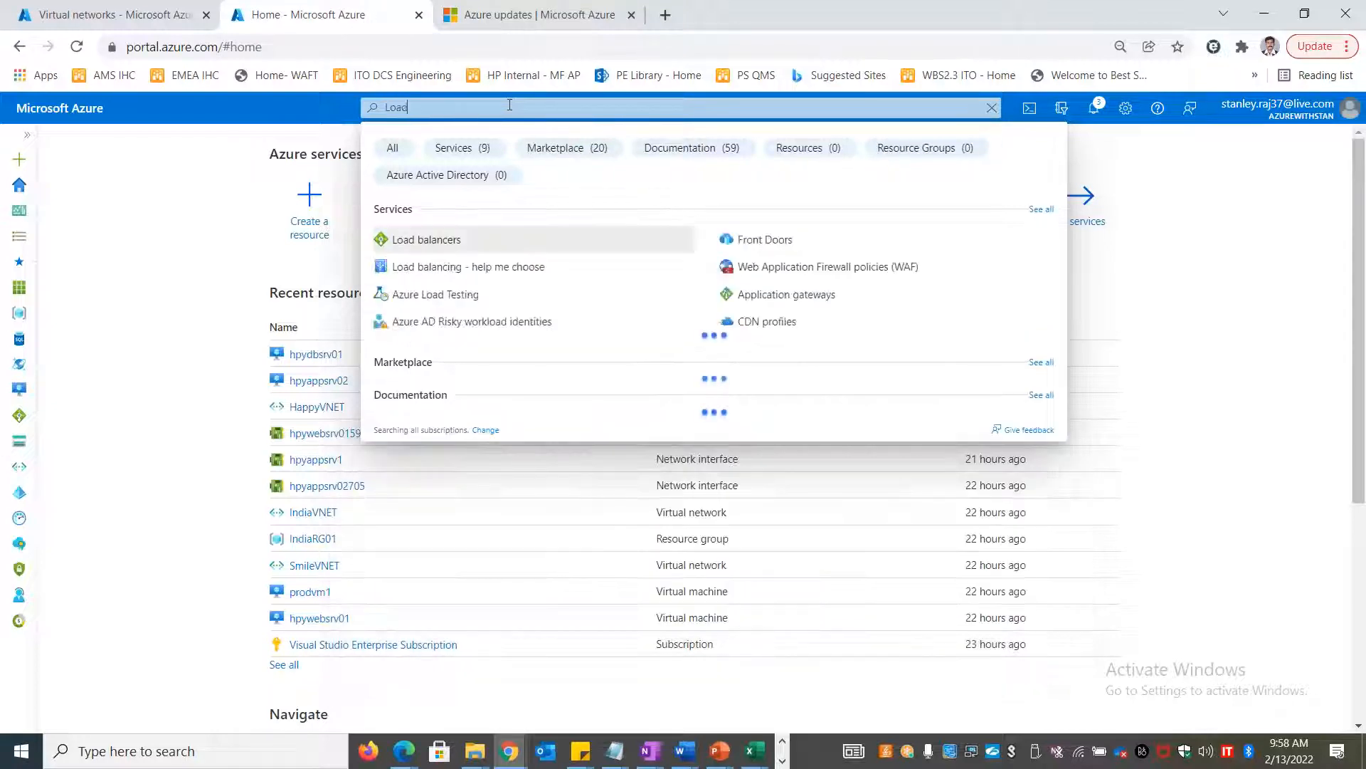
type(" balan")
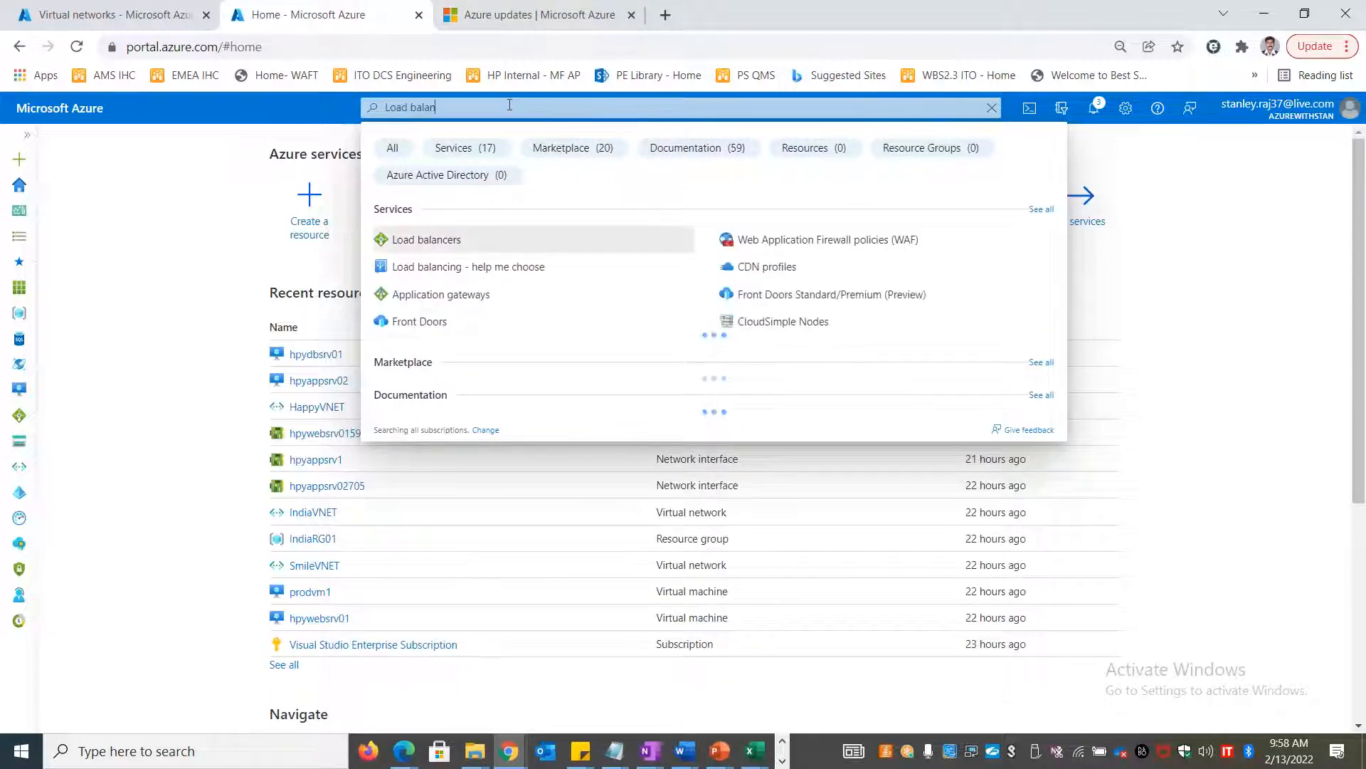
type("cers")
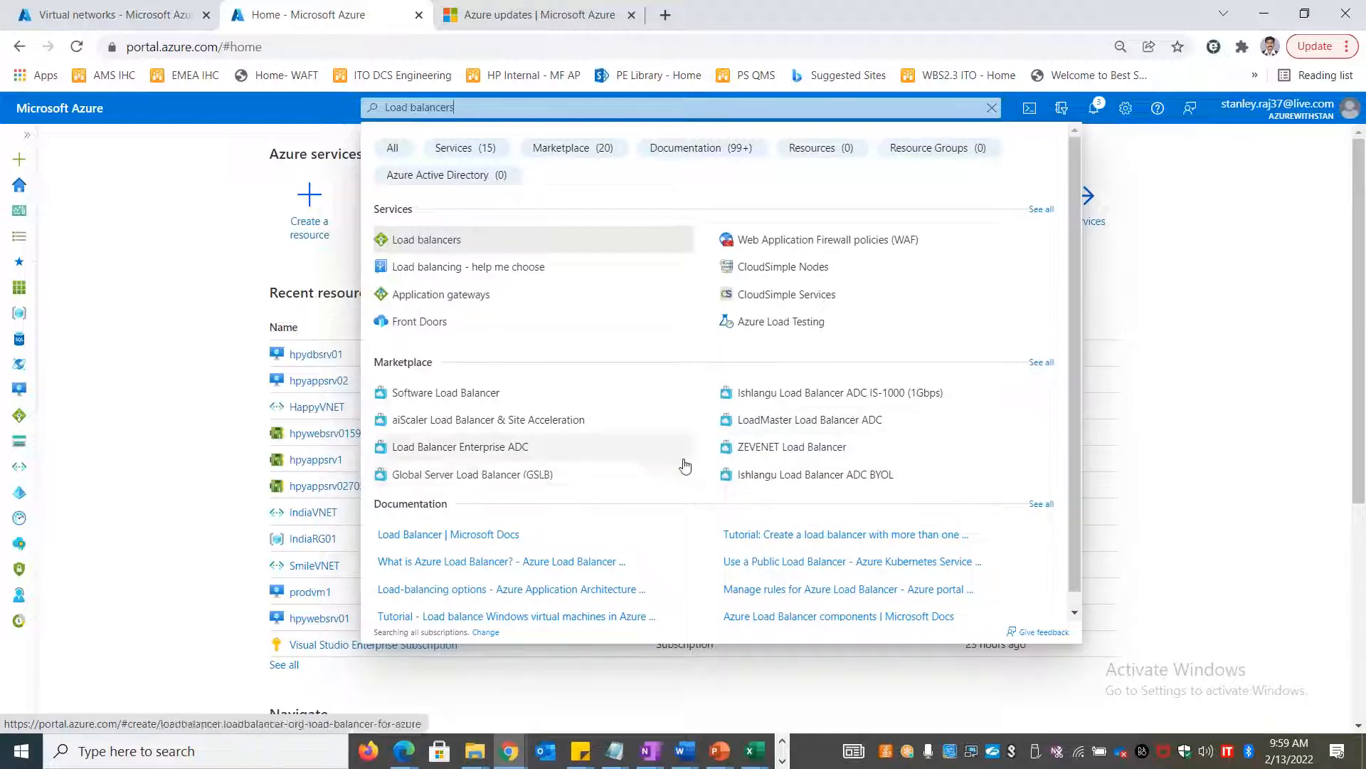
left_click(183, 464)
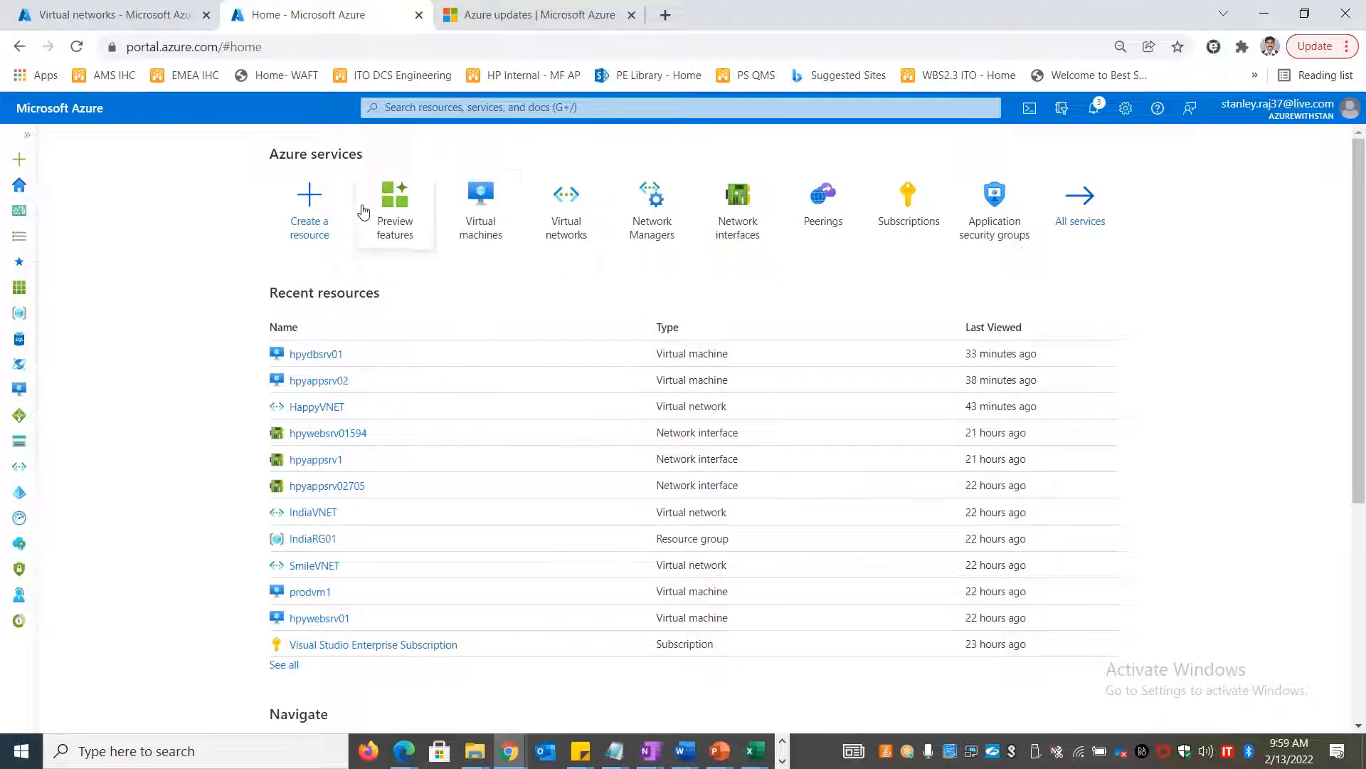
Search the portal for 'load' and open the Load balancers service
left_click(402, 107)
type("load")
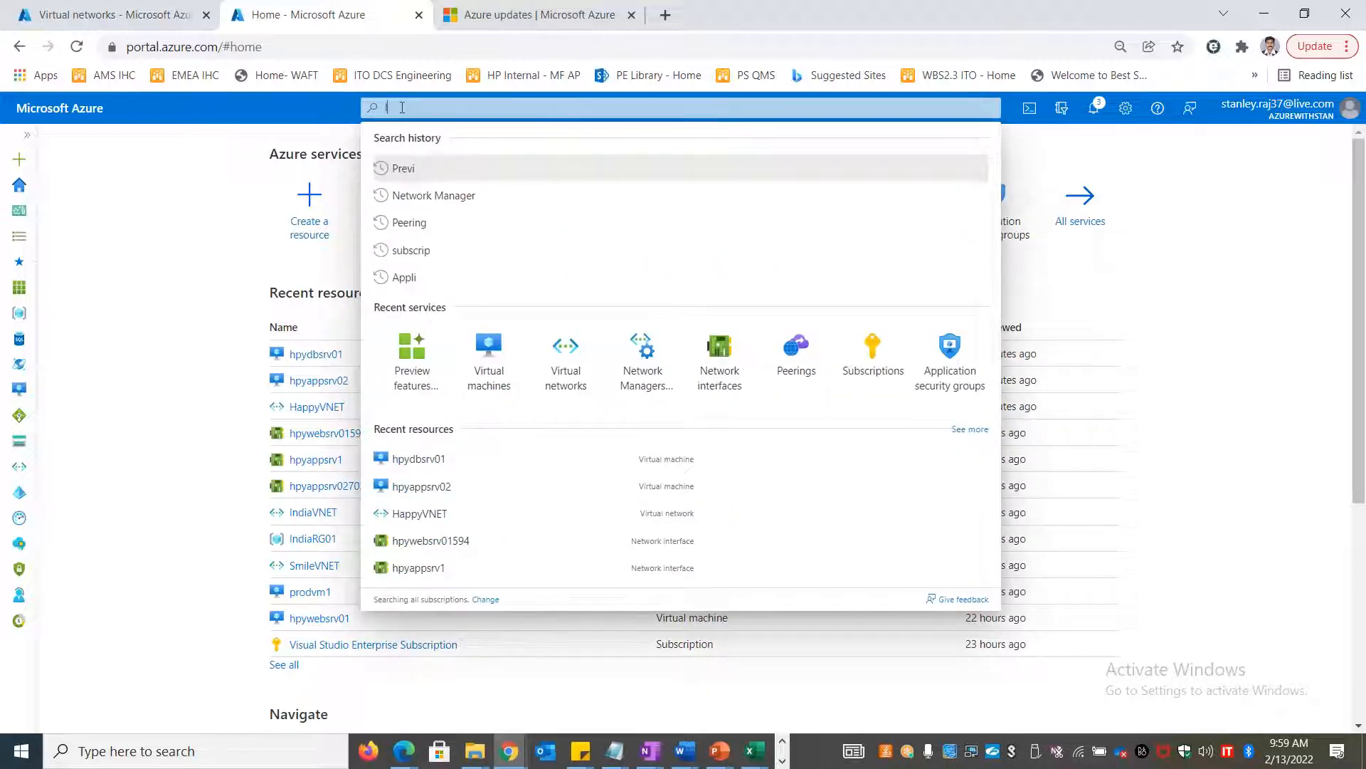
left_click(463, 249)
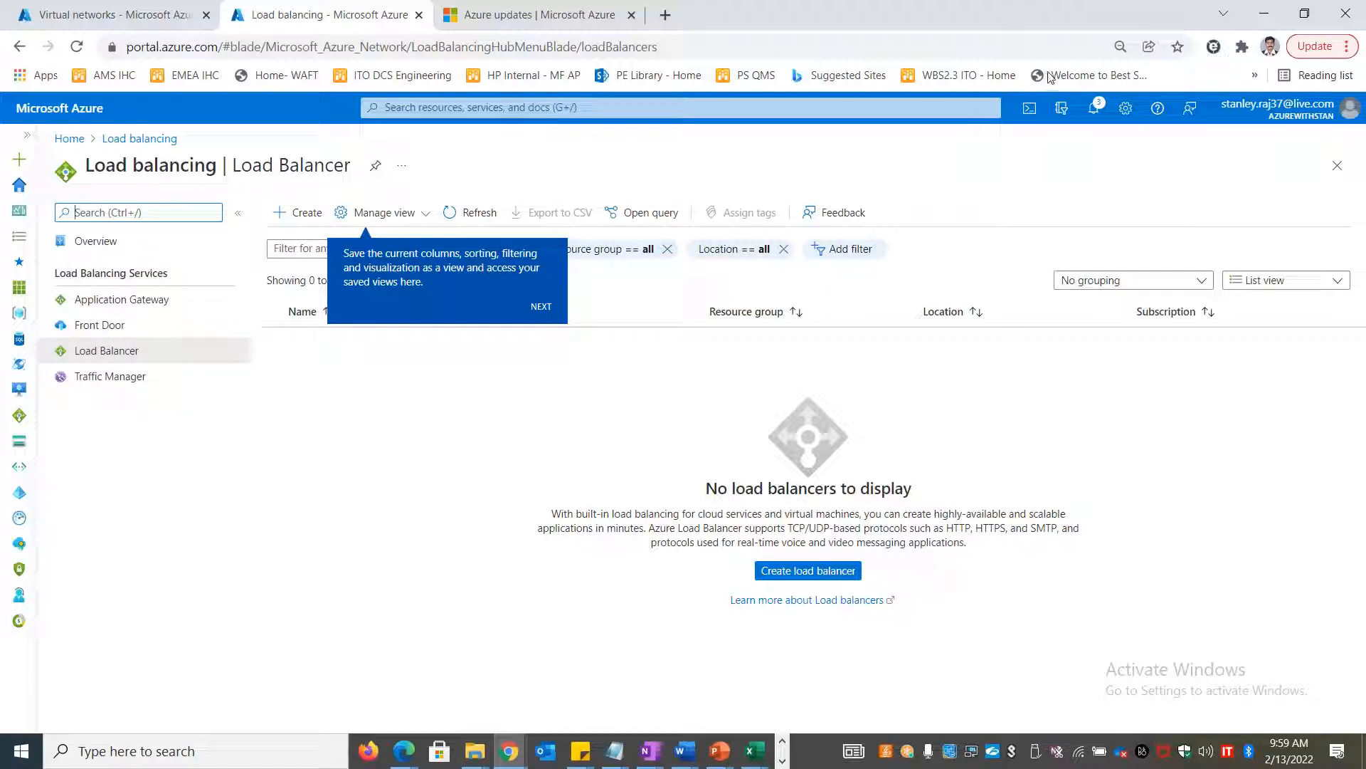
Select the load balancer description text under 'No load balancers to display'
left_click(879, 101)
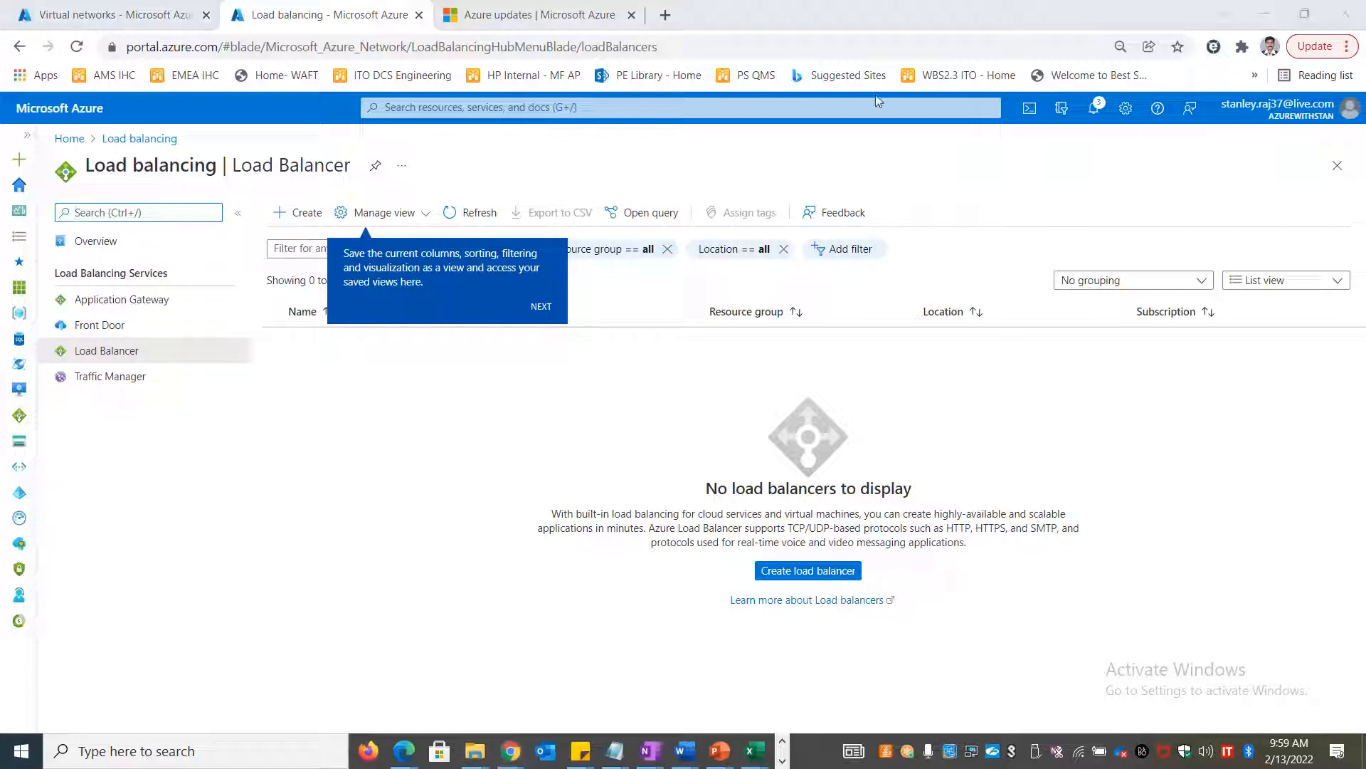
left_click_drag(553, 512, 969, 545)
key("ctrl+c")
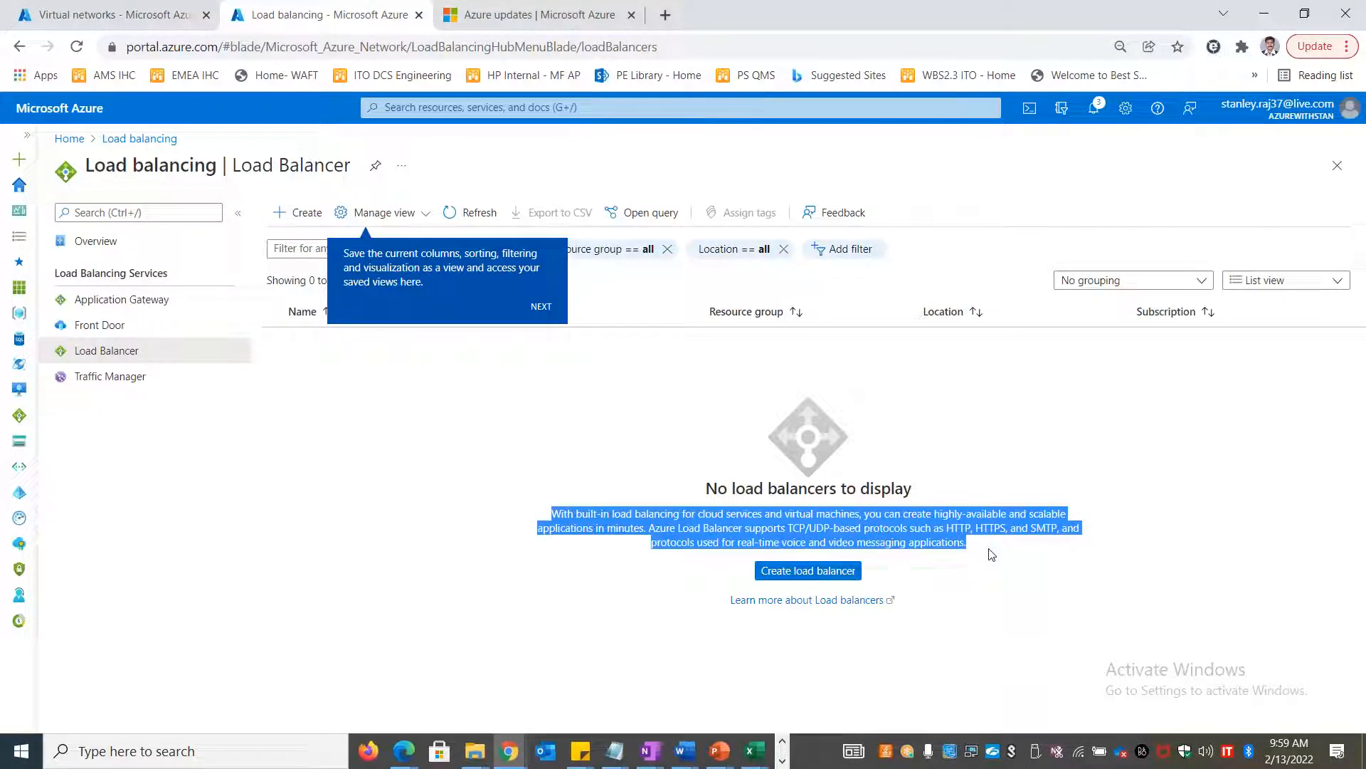
key("alt+Tab")
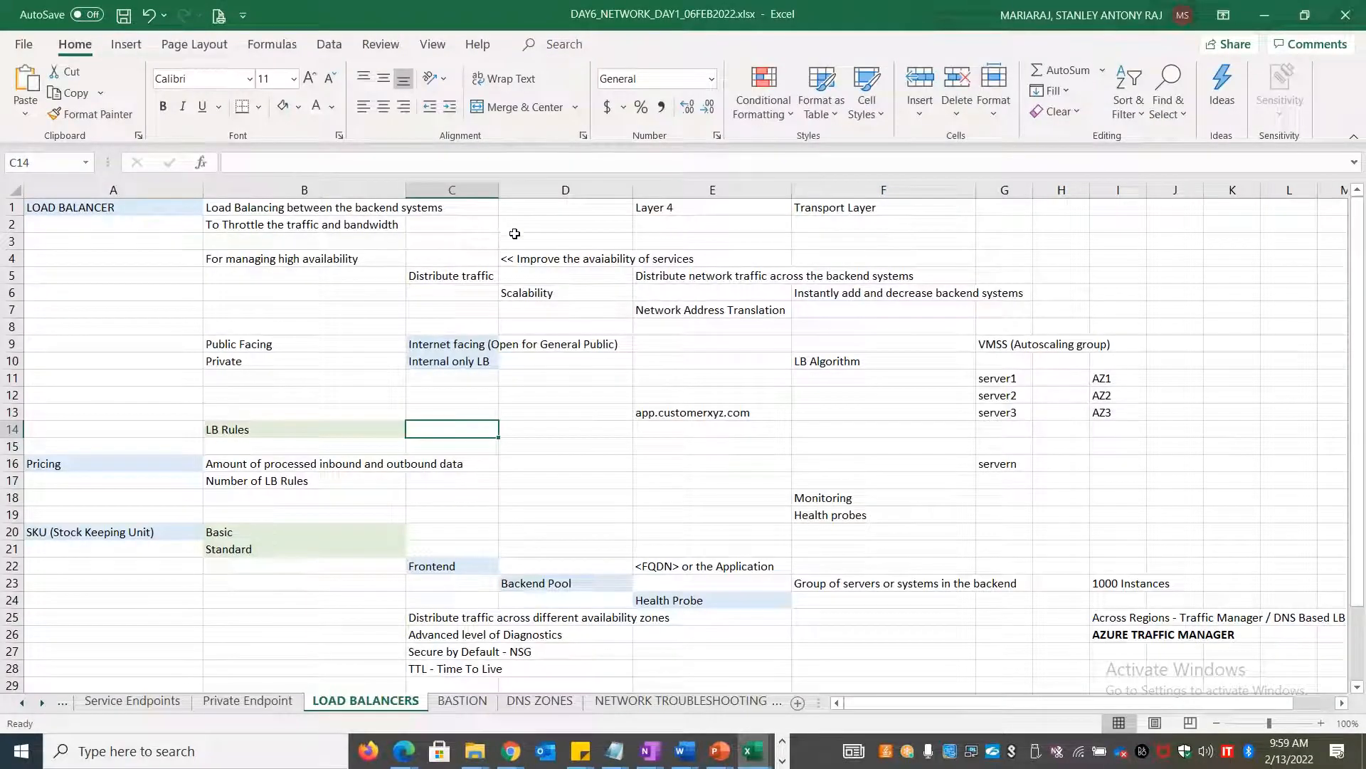
Paste the load balancer description into B3, removing its TCP/UDP protocols sentence
left_click(384, 238)
key("ctrl+v")
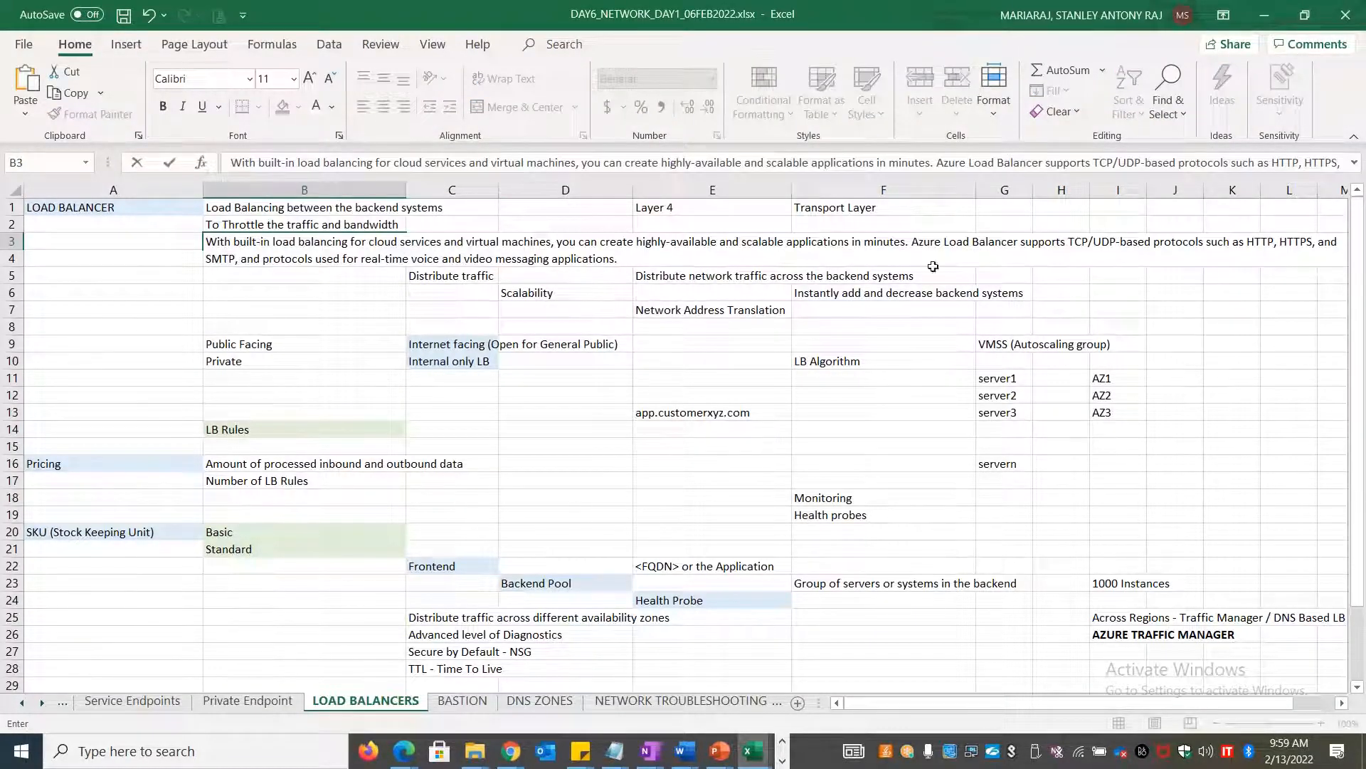
left_click_drag(913, 241, 618, 258)
key("ctrl+c")
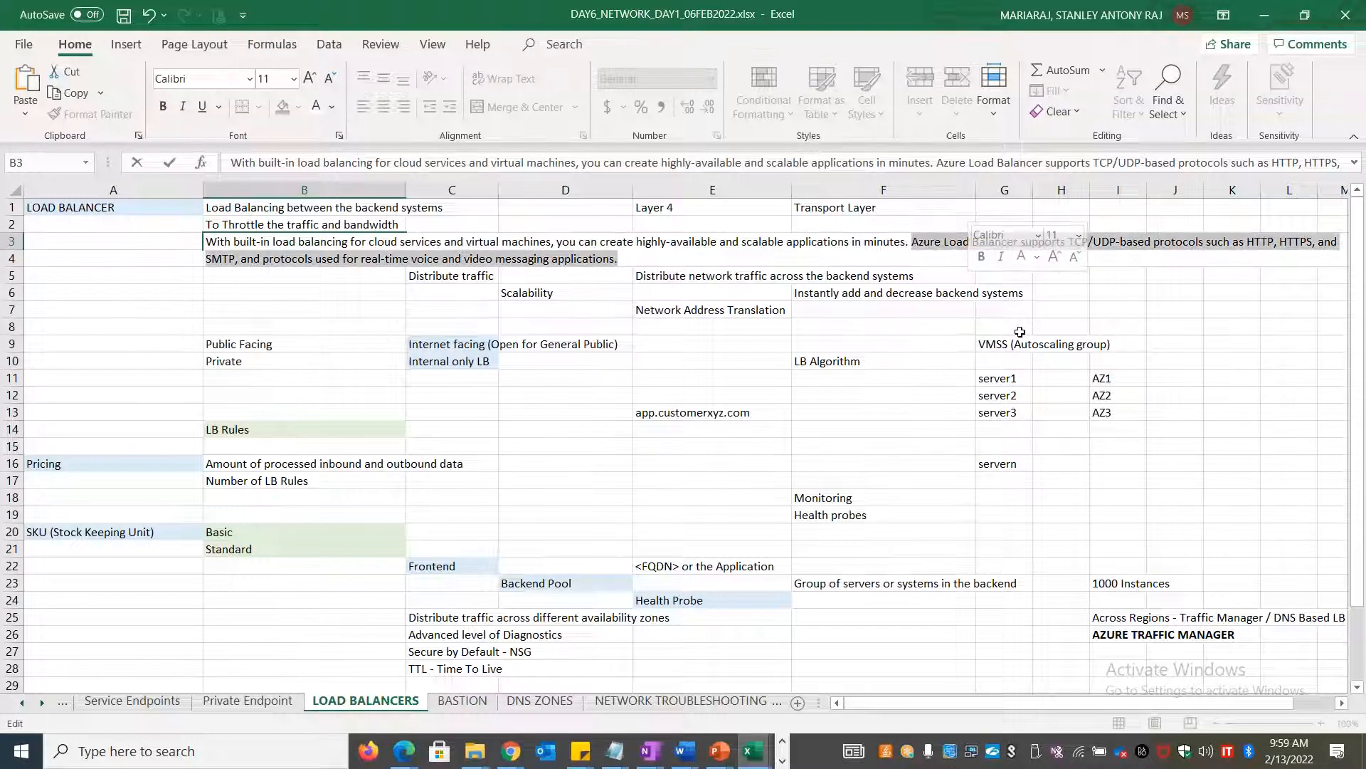
key("Delete")
left_click(1179, 407)
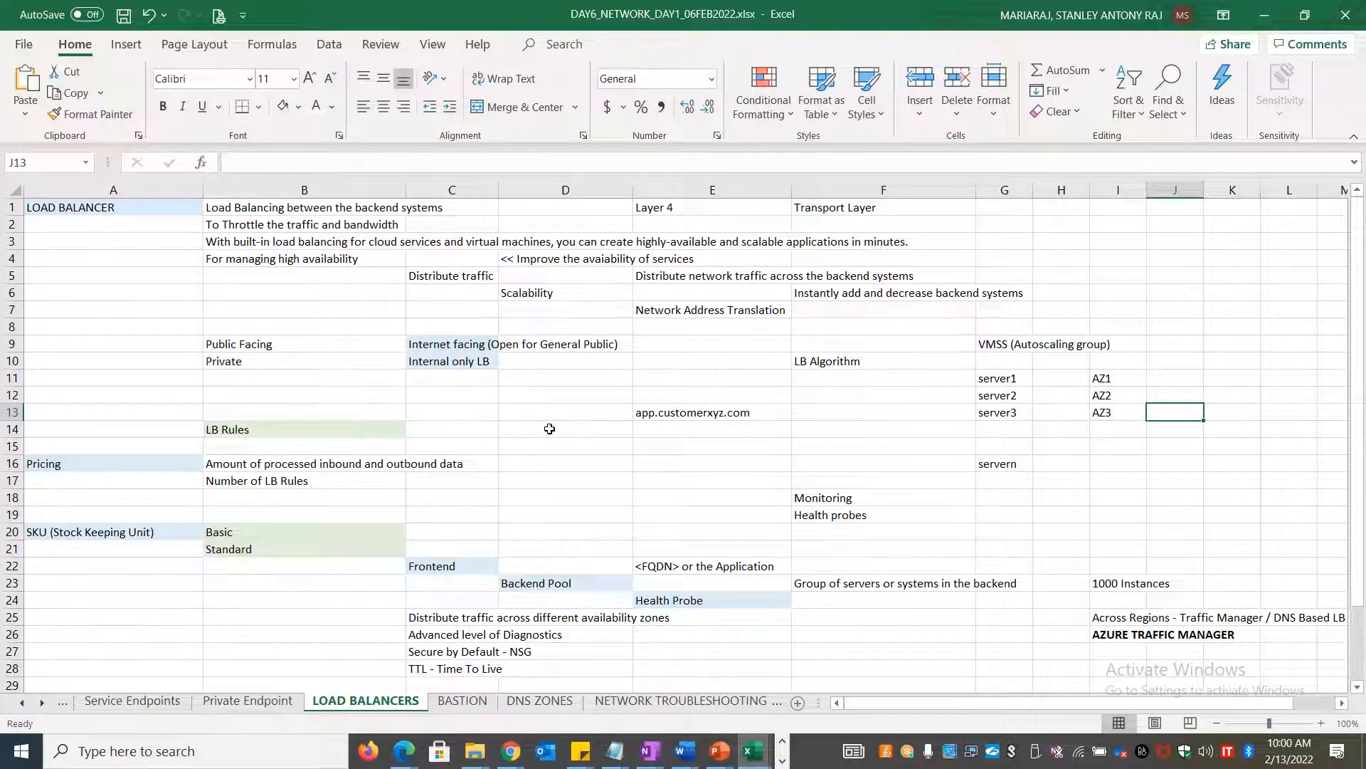
Paste the TCP/UDP protocols sentence into G19 beside Health probes
double_click(995, 515)
key("ctrl+v")
left_click(675, 495)
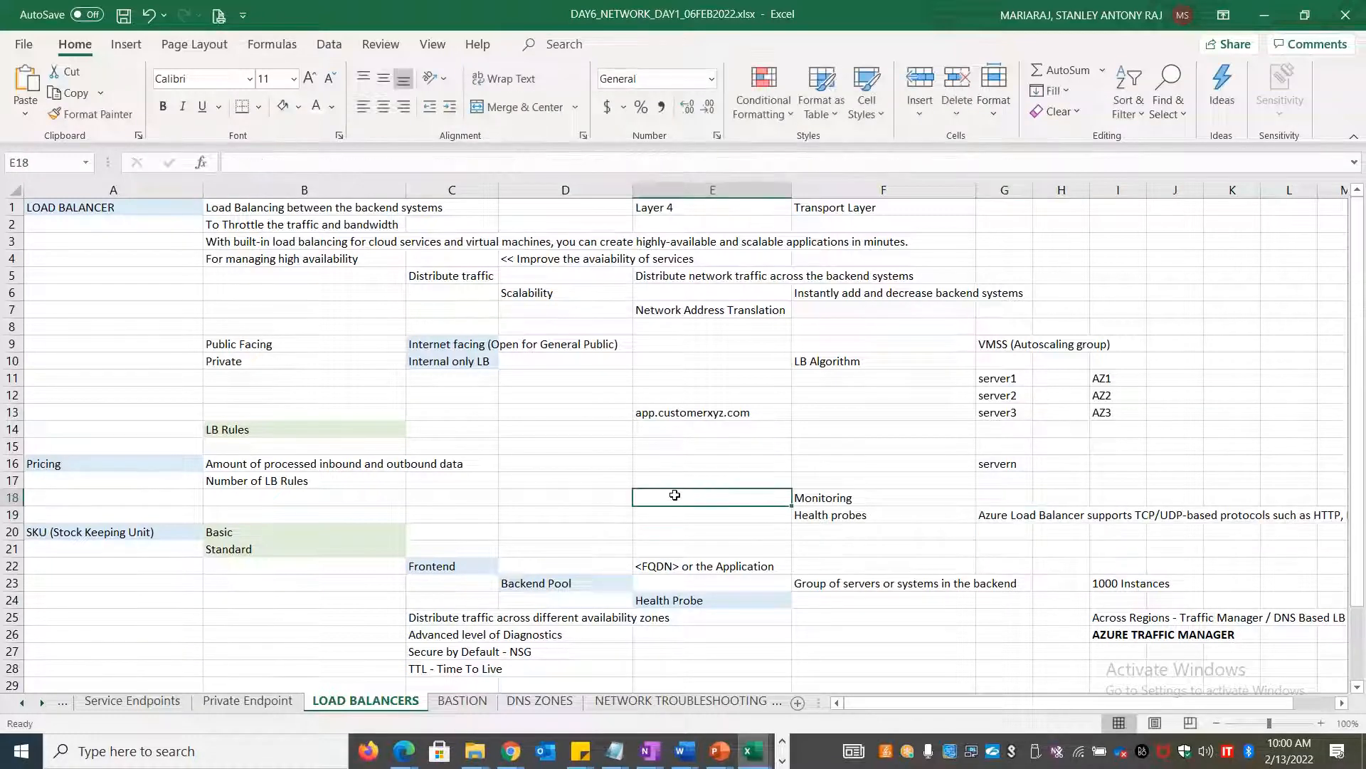
left_click(456, 343)
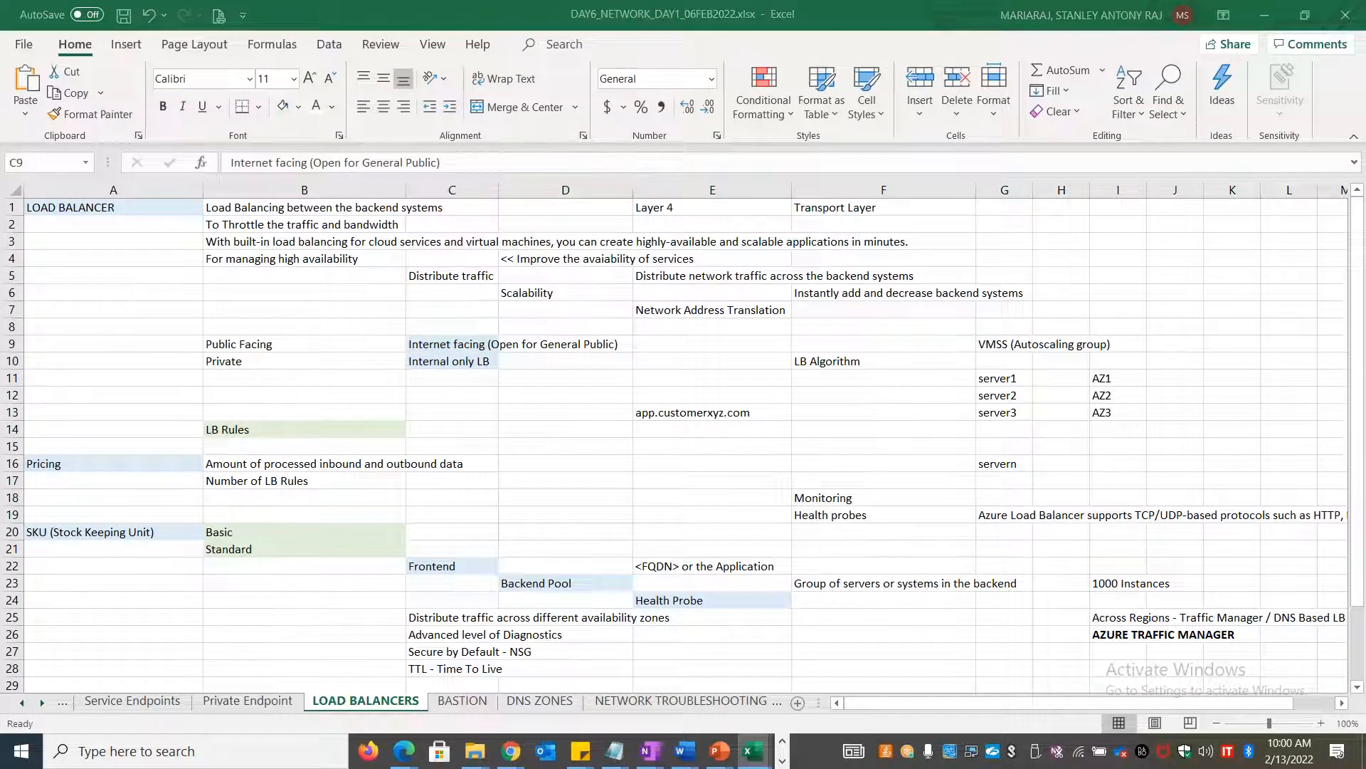
key("alt+Tab")
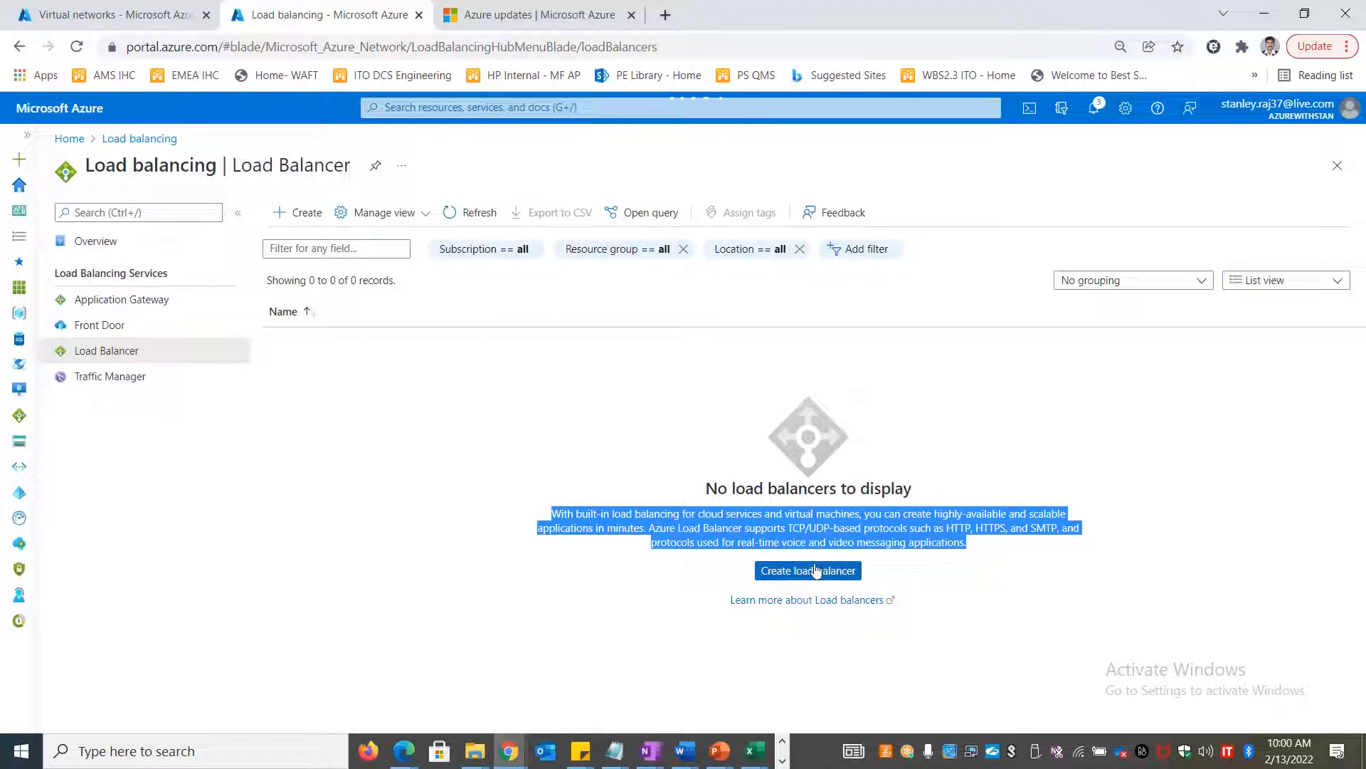
Start a new load balancer, trying Type Internal before leaving it as Public
left_click(815, 572)
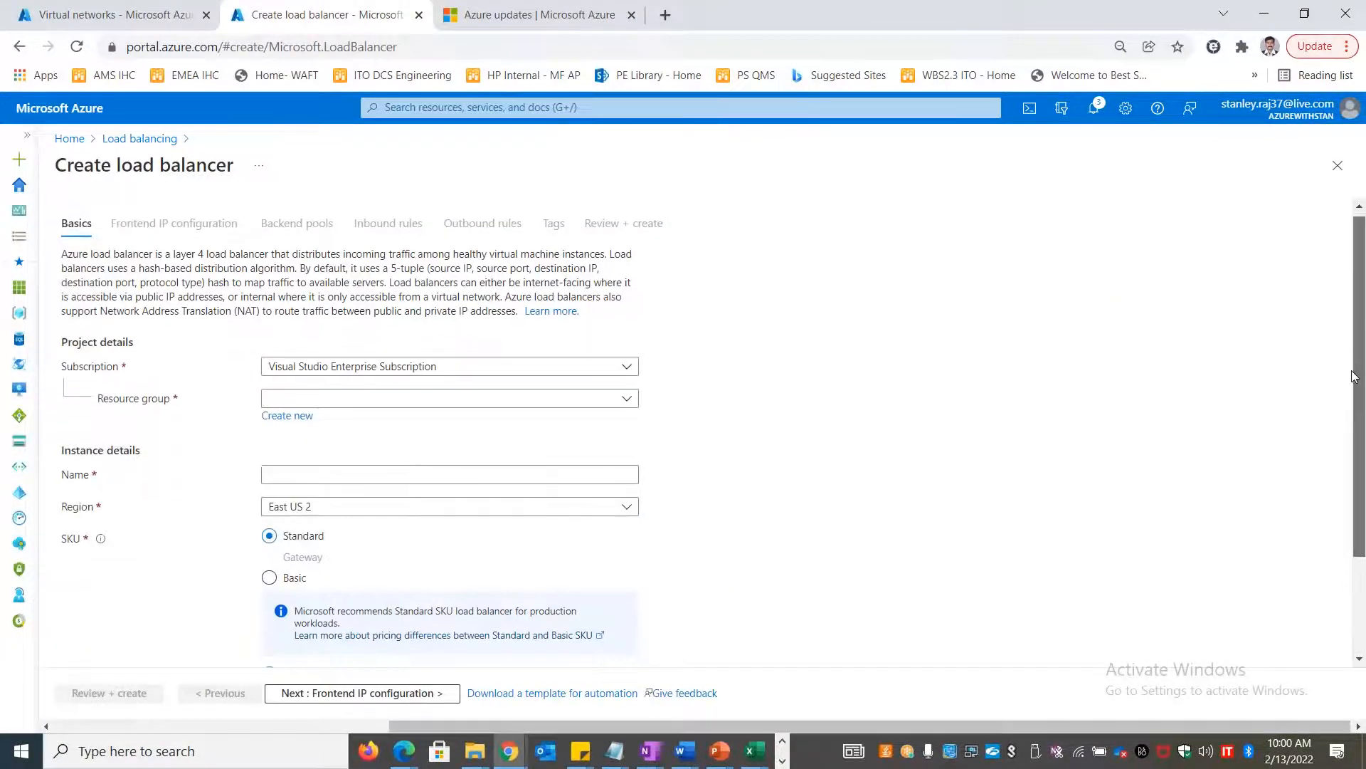
scroll(427, 498, "down", 2)
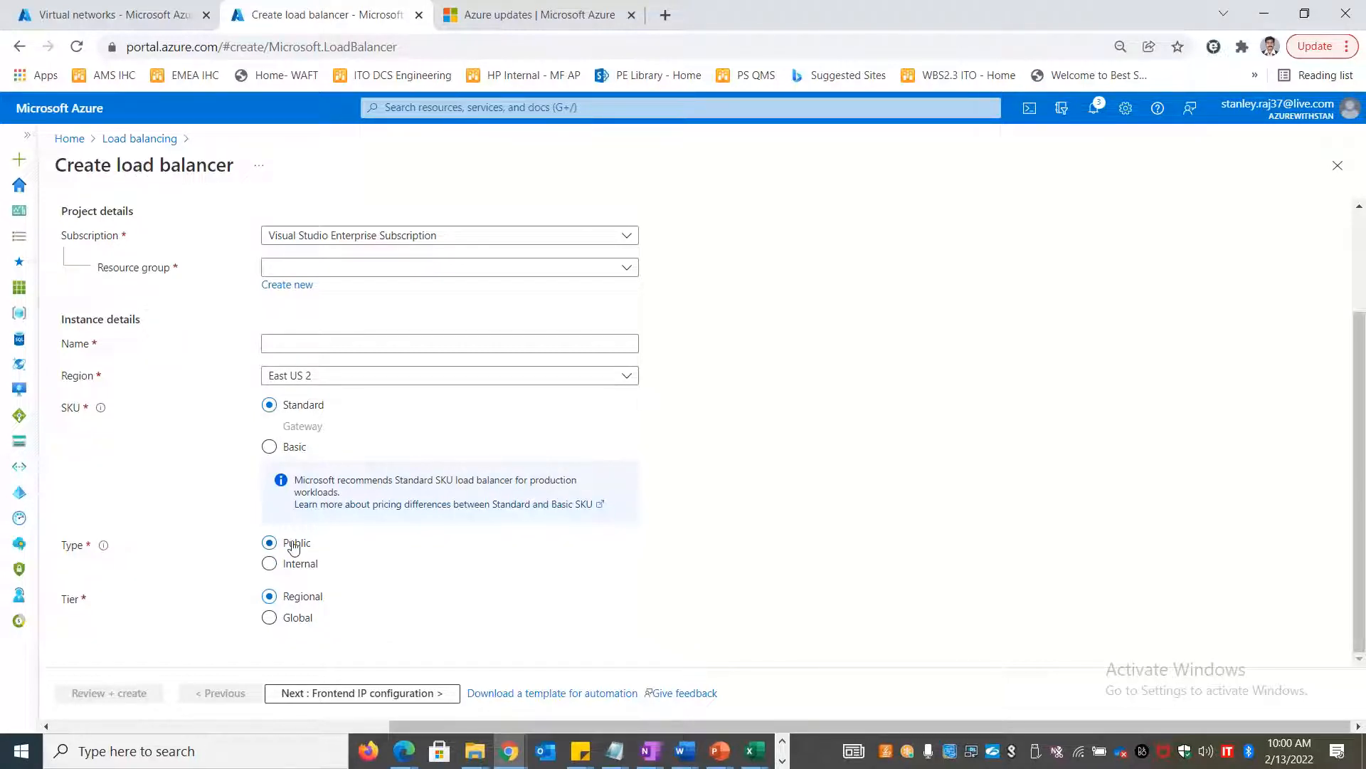
left_click(303, 565)
left_click(288, 544)
key("alt+Tab")
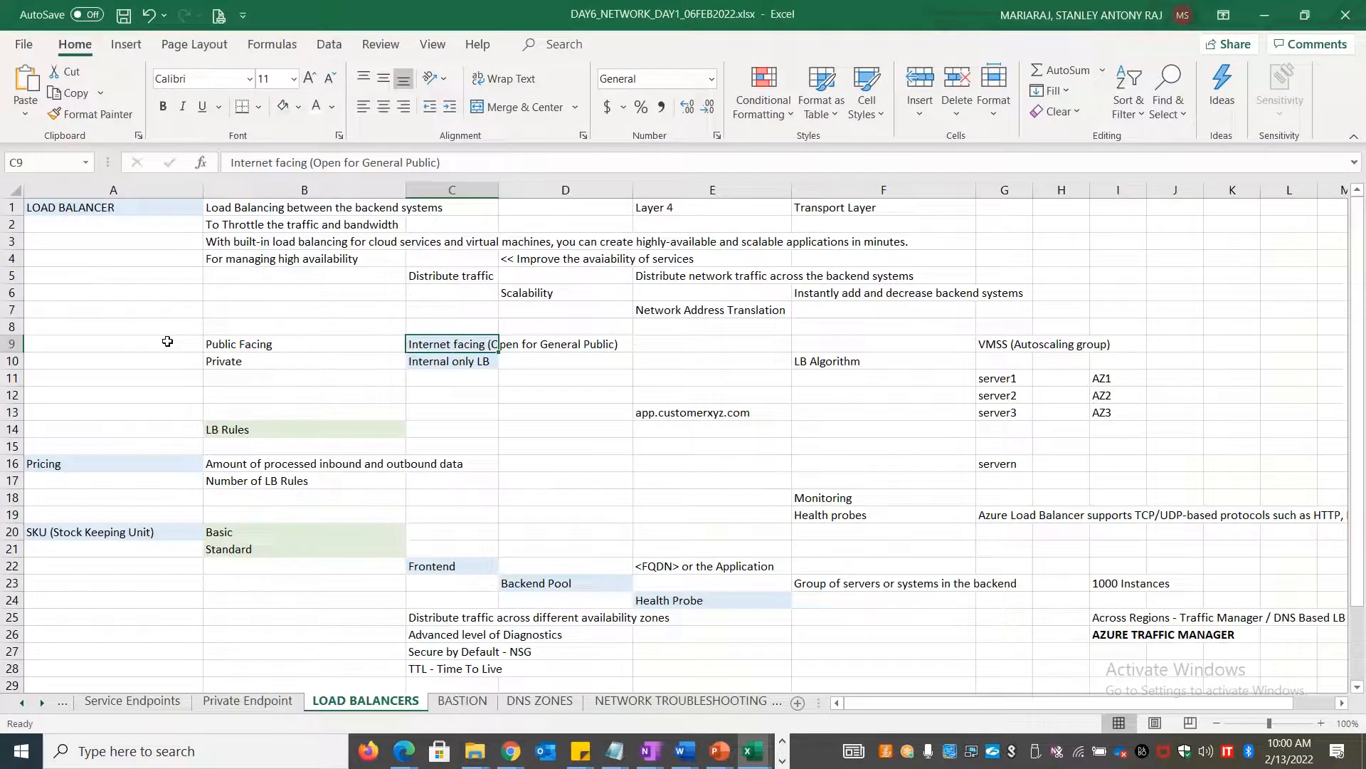
left_click_drag(167, 341, 167, 361)
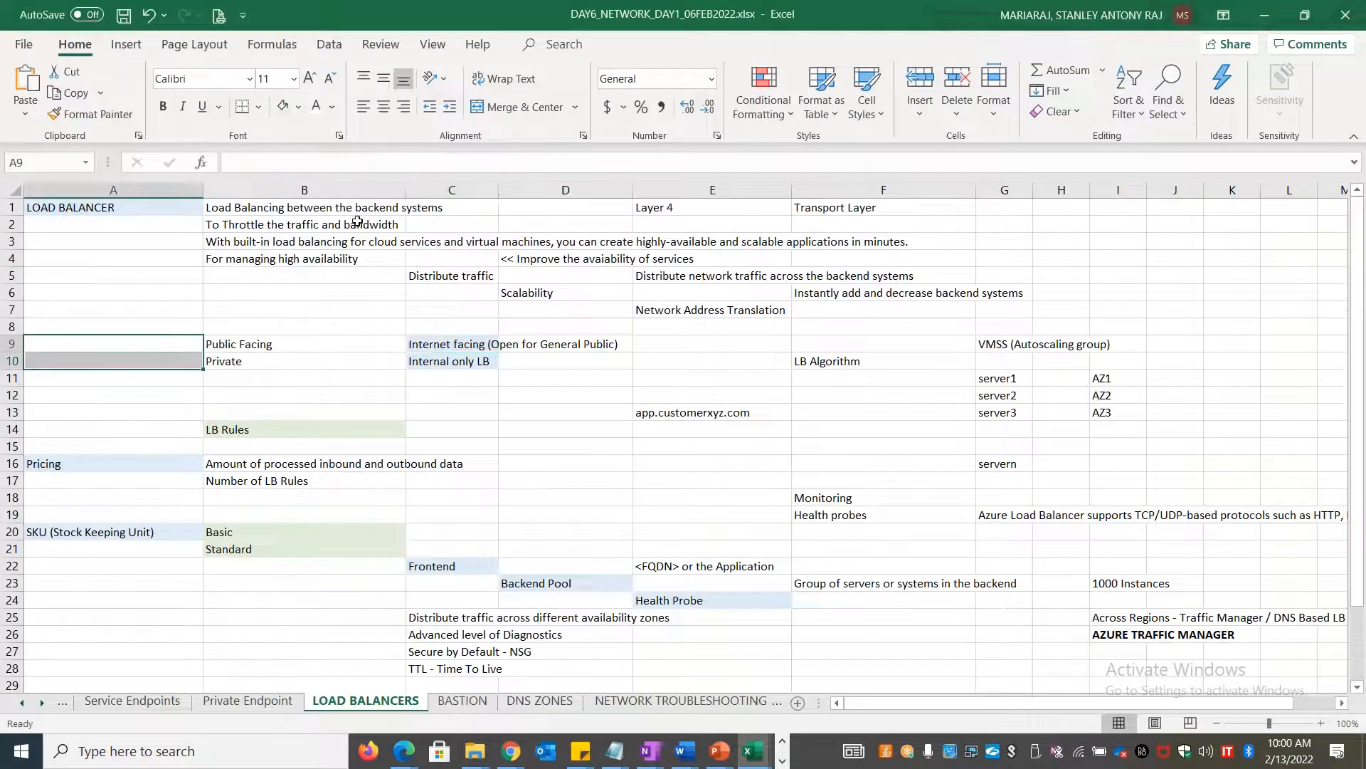
left_click(525, 106)
type("LB Type")
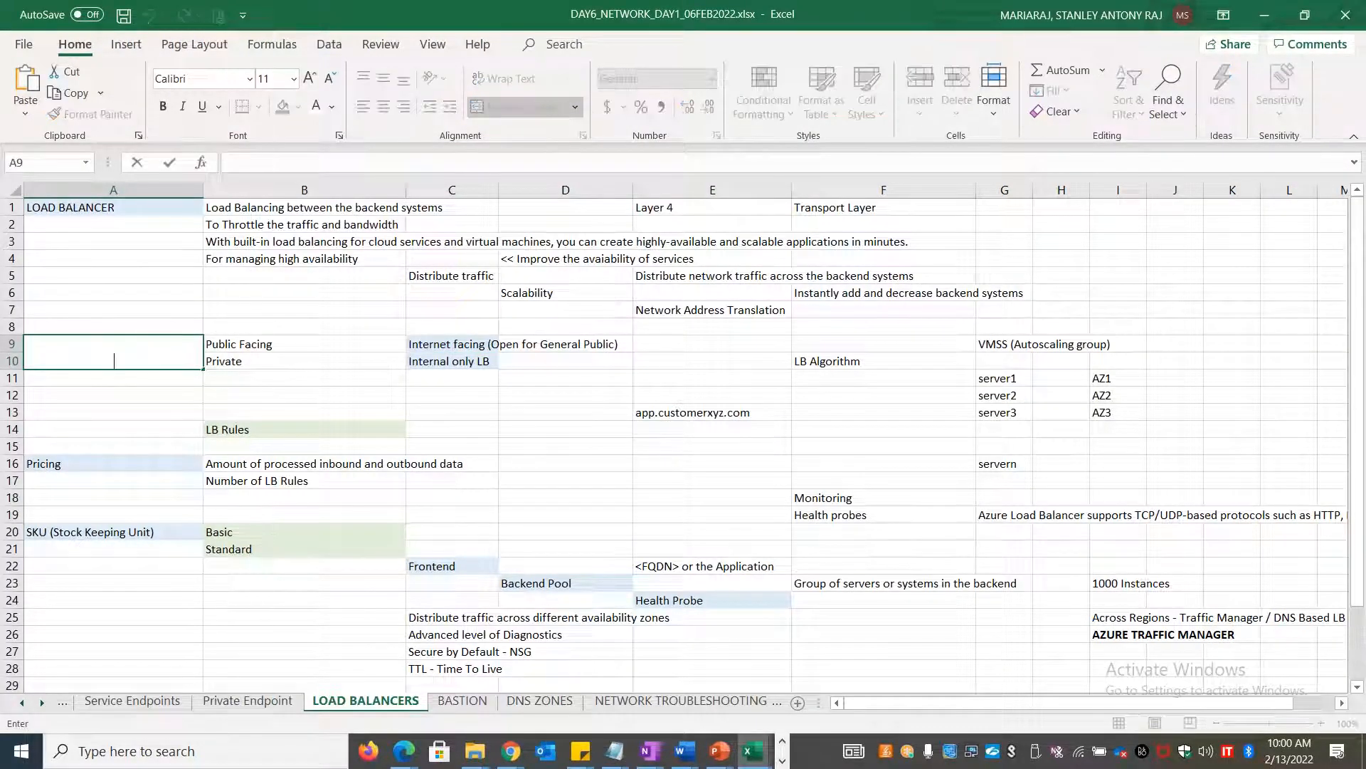
type("s")
key("ctrl+Return")
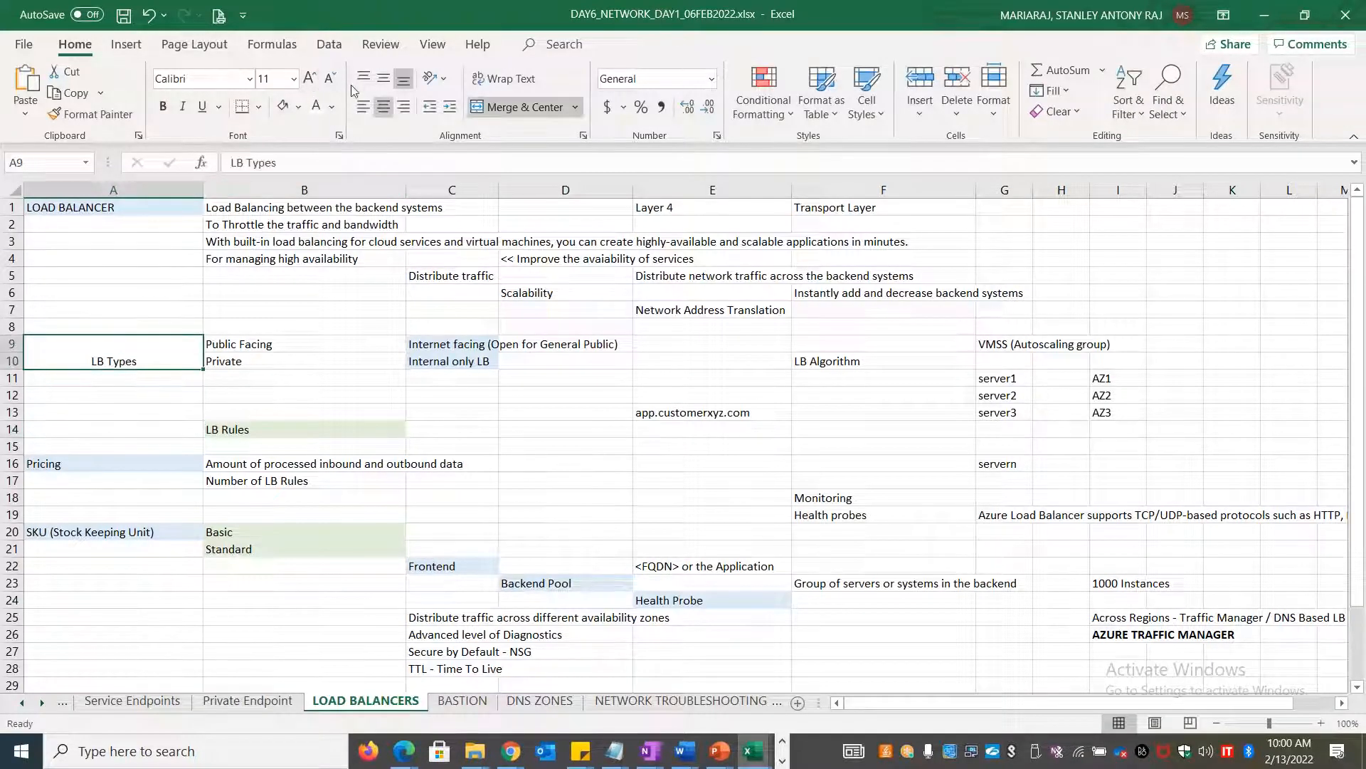
left_click(363, 107)
left_click(383, 76)
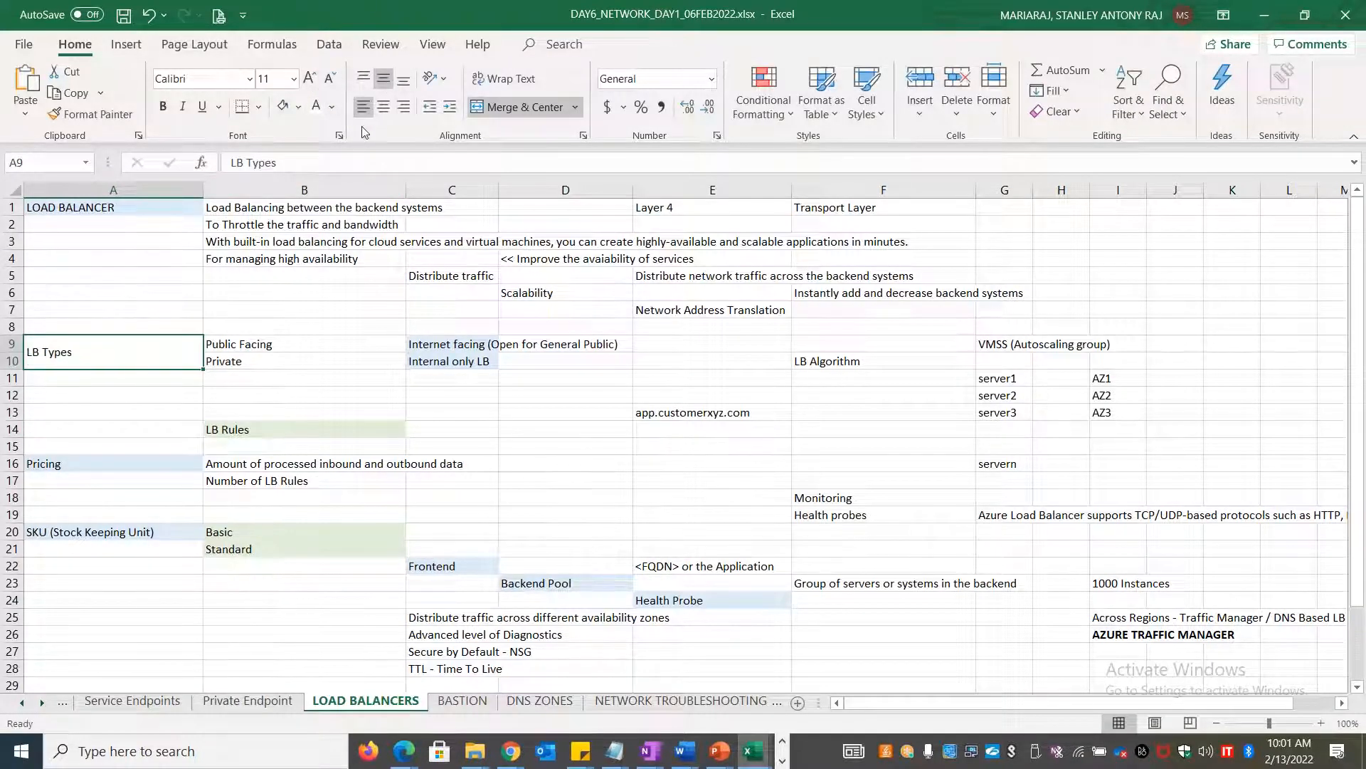
left_click(298, 107)
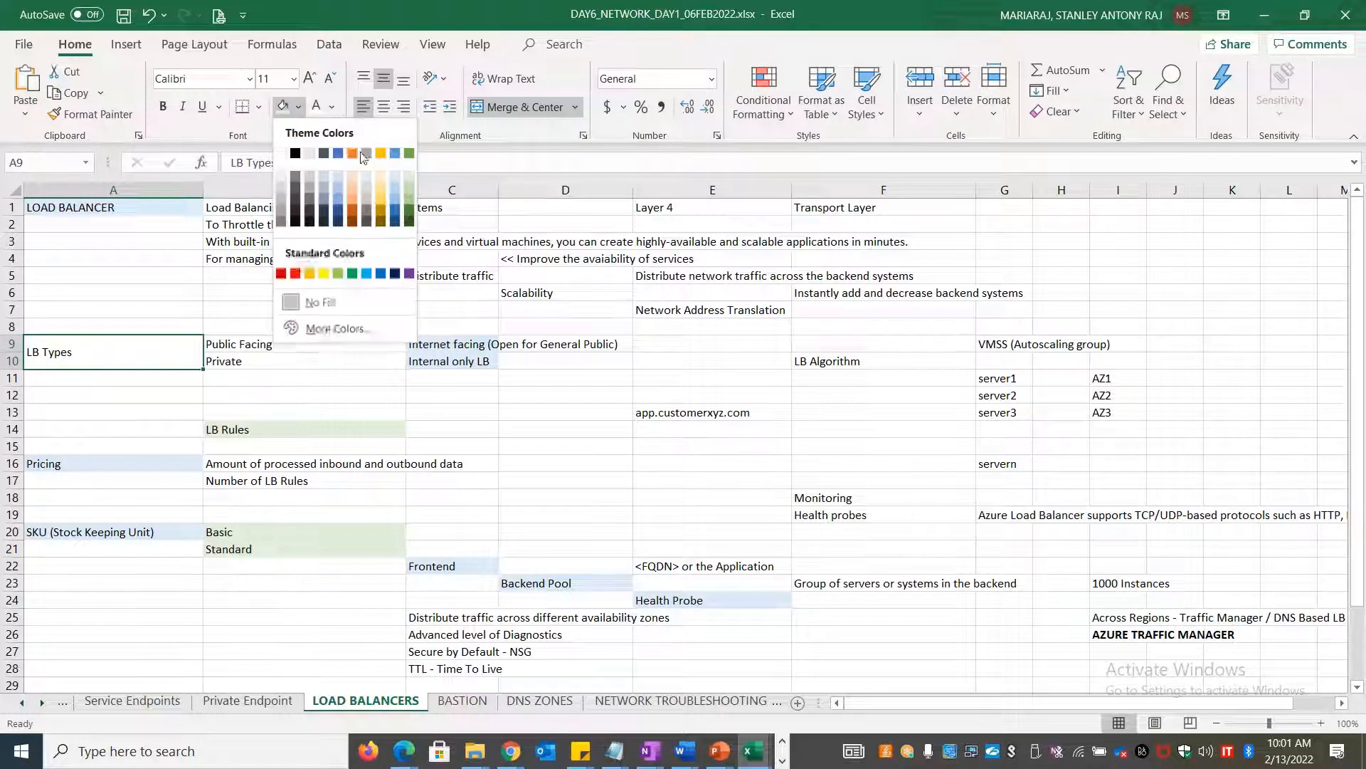
left_click(394, 175)
left_click(572, 447)
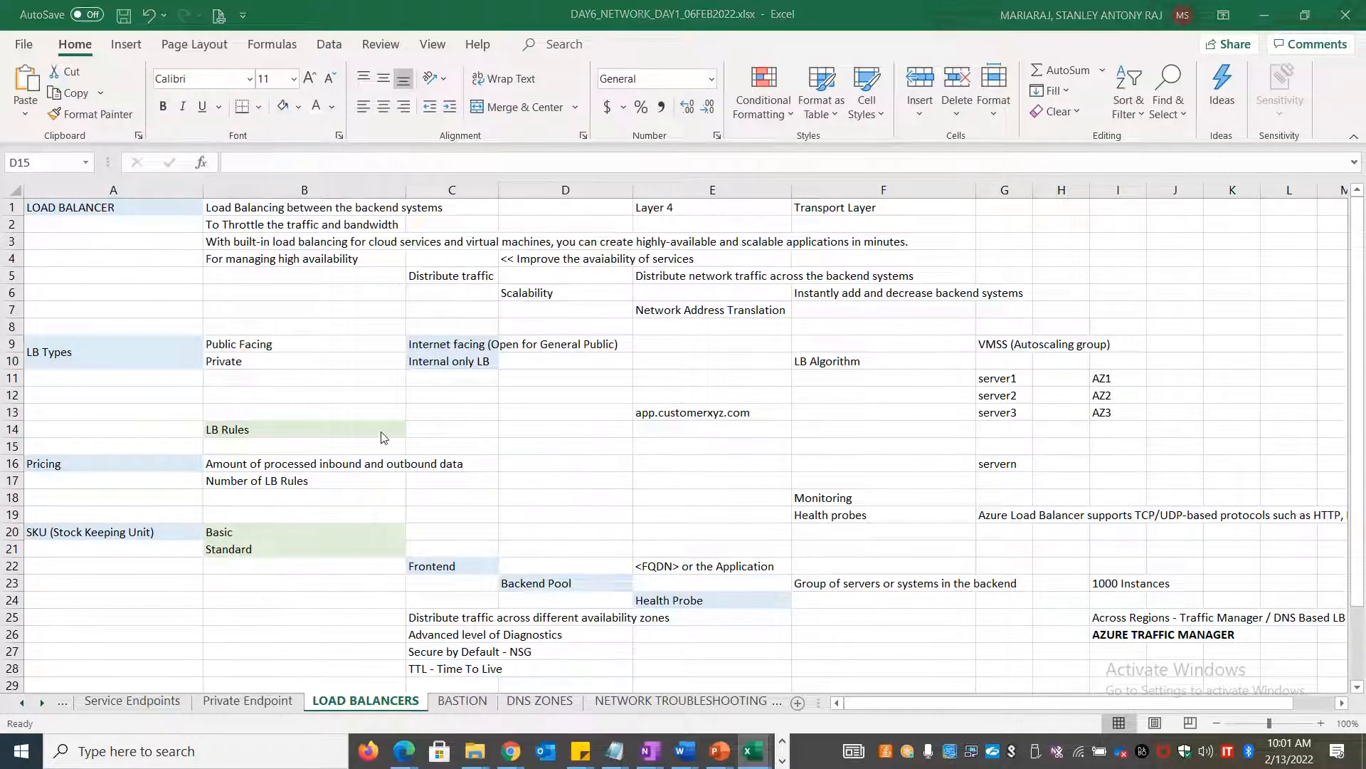
key("alt+Tab")
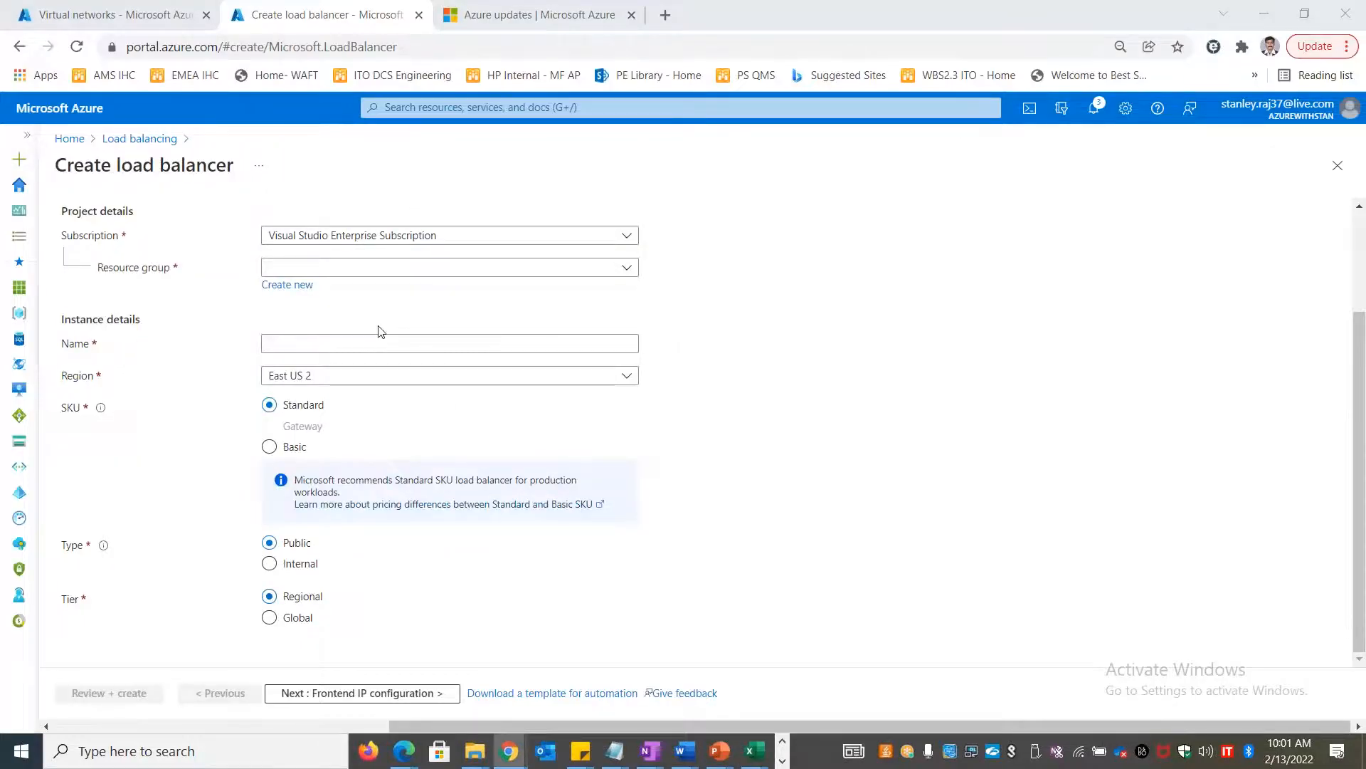
key("alt+Tab")
left_click(450, 361)
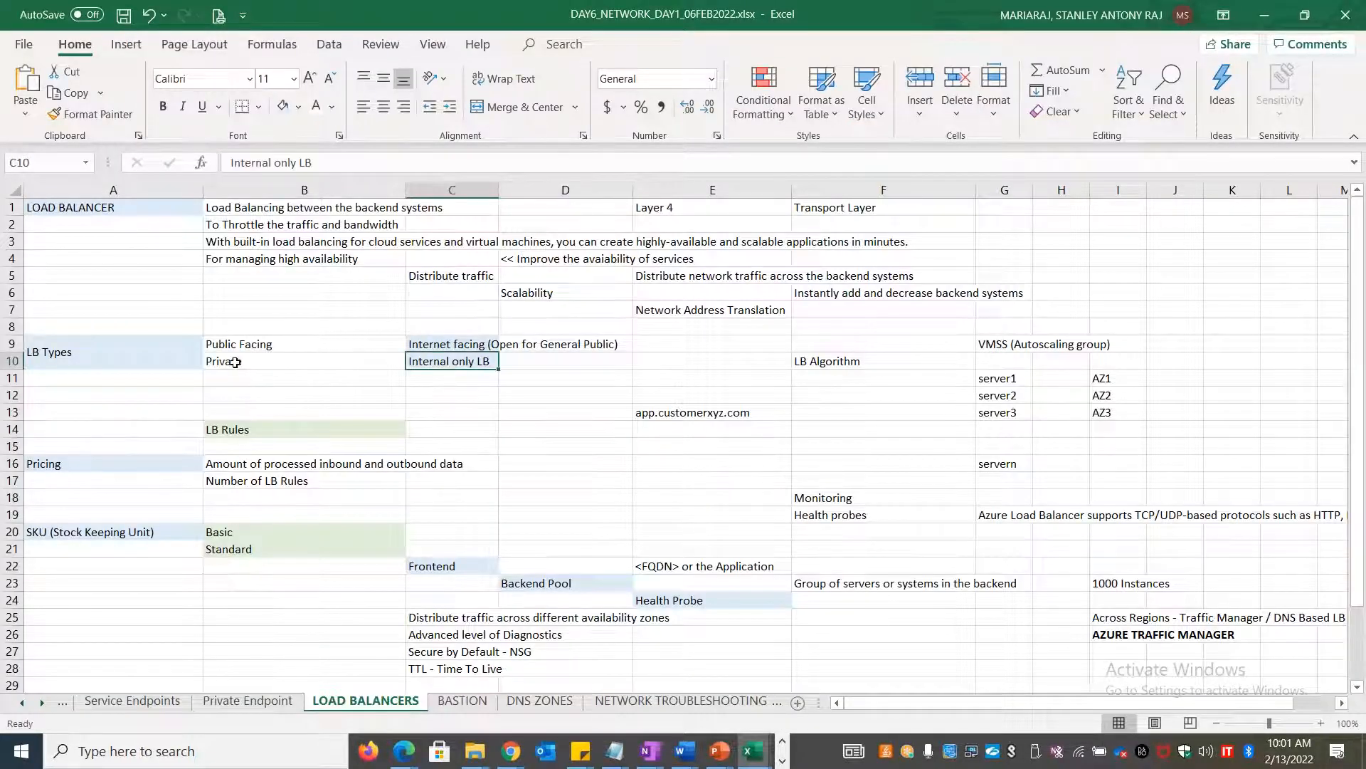
left_click(614, 374)
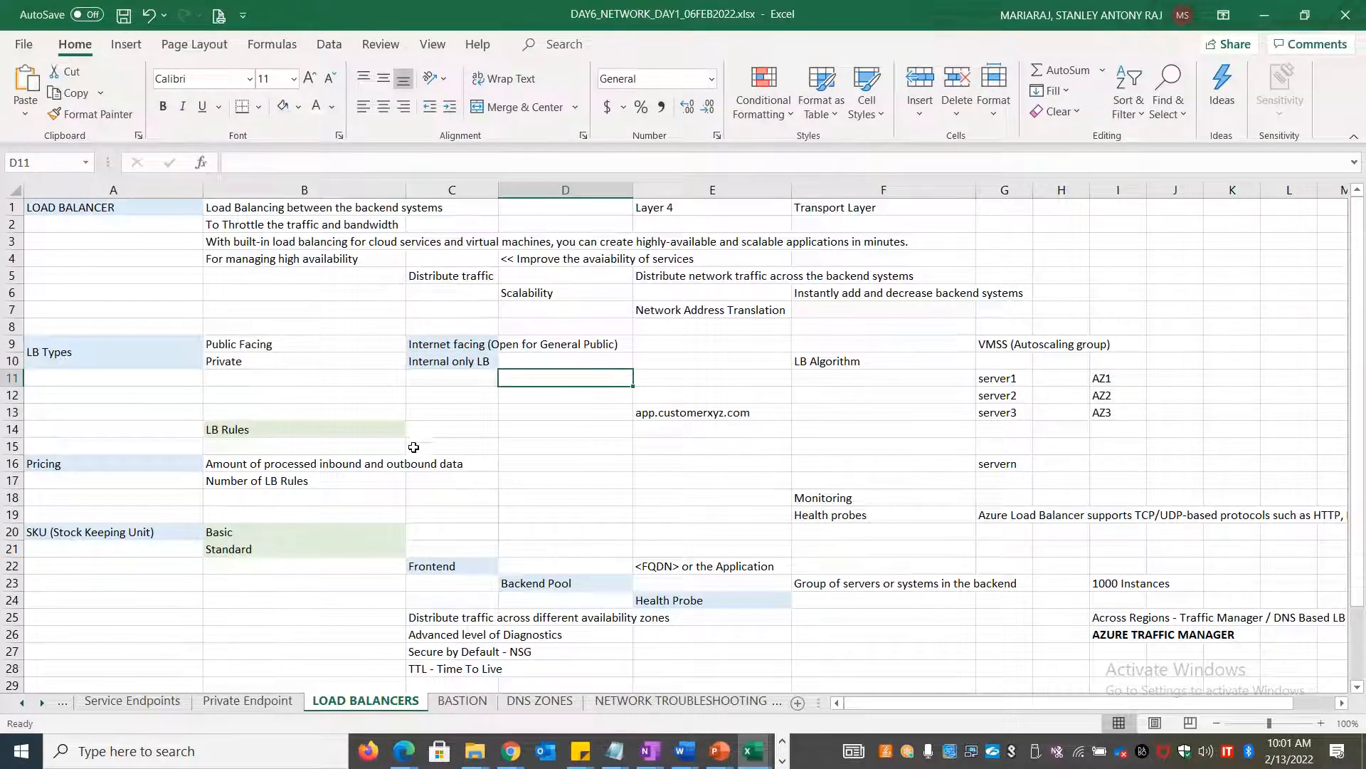
scroll(412, 447, "down", 3)
scroll(413, 448, "down", 3)
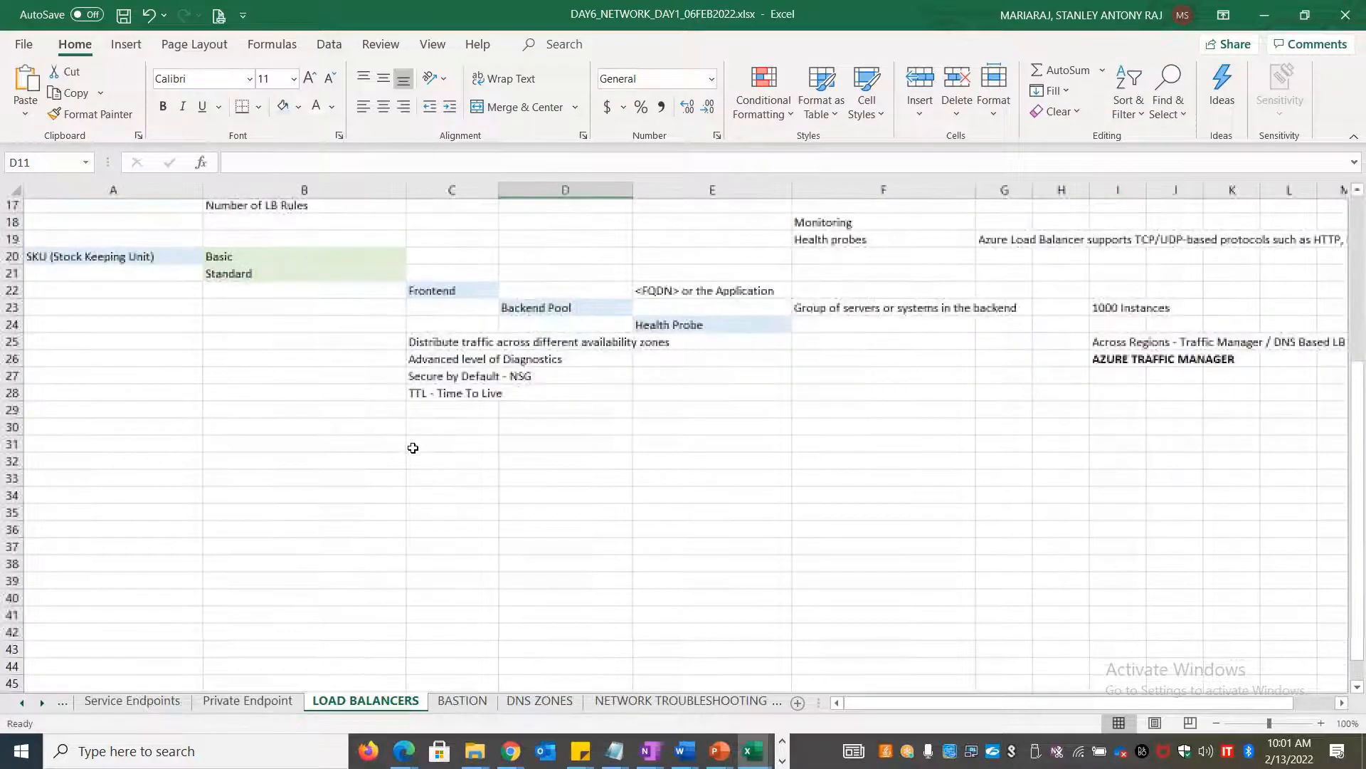
Enter '5-Tuple Algorithm' in B30, correcting the typos along the way
left_click(327, 410)
type("5-")
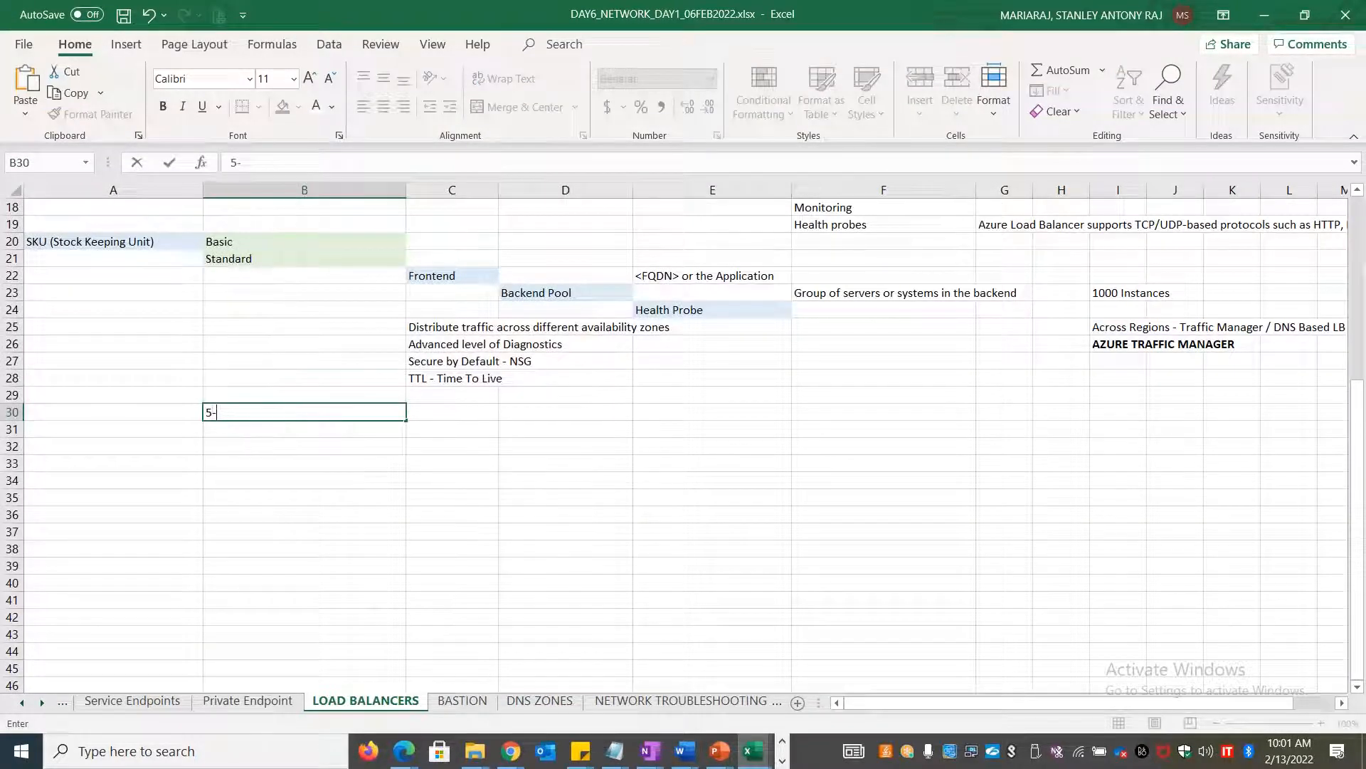
type("Tuple Algorithm")
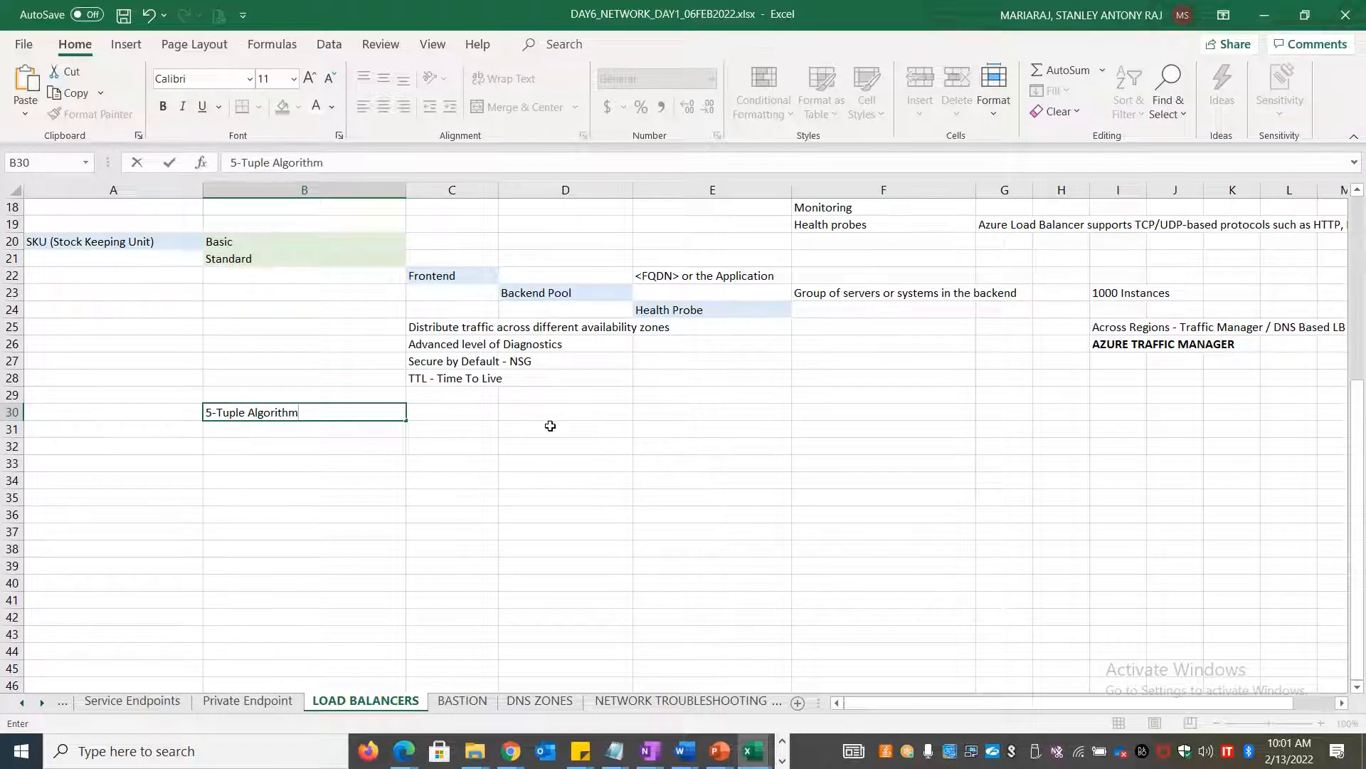
left_click(476, 412)
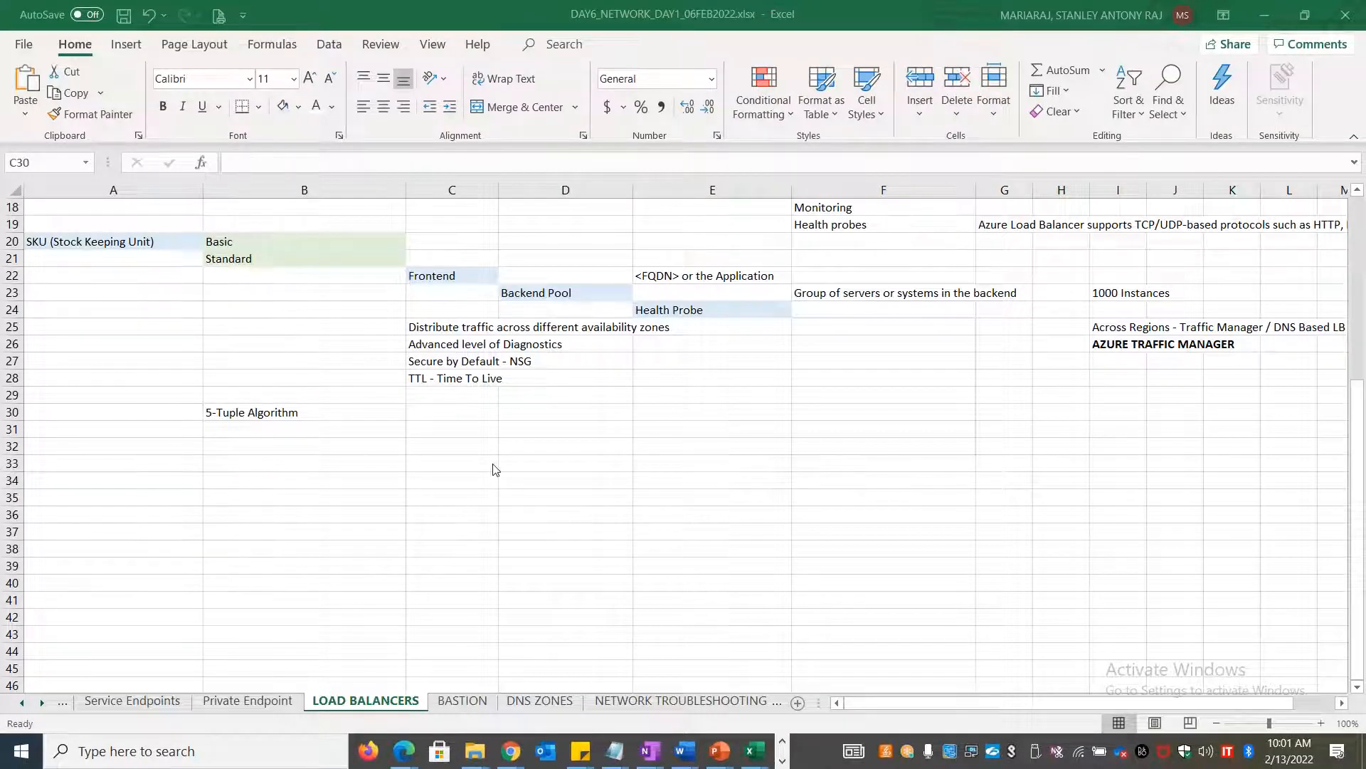
Type 'Ubuntu advantage support' into D34, then delete it and reselect C30
left_click(573, 485)
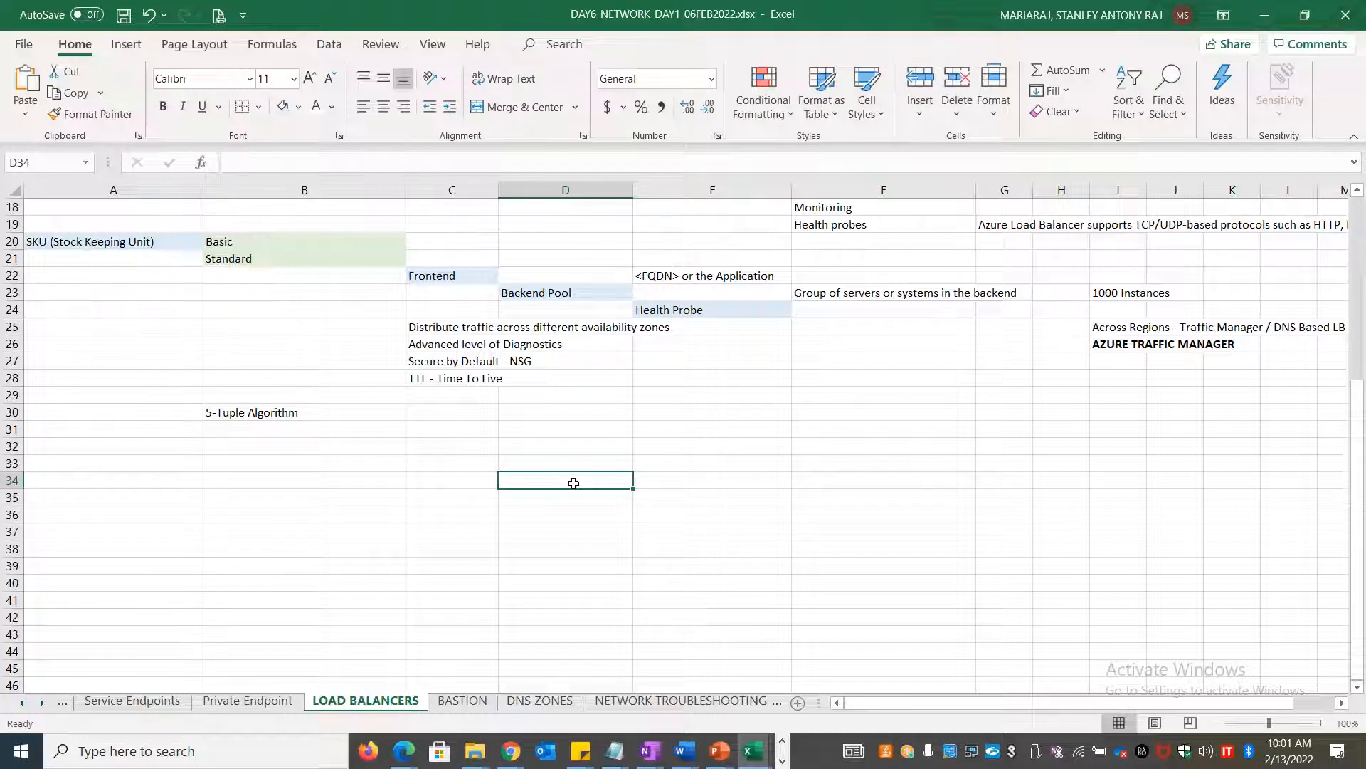
type("Ubut")
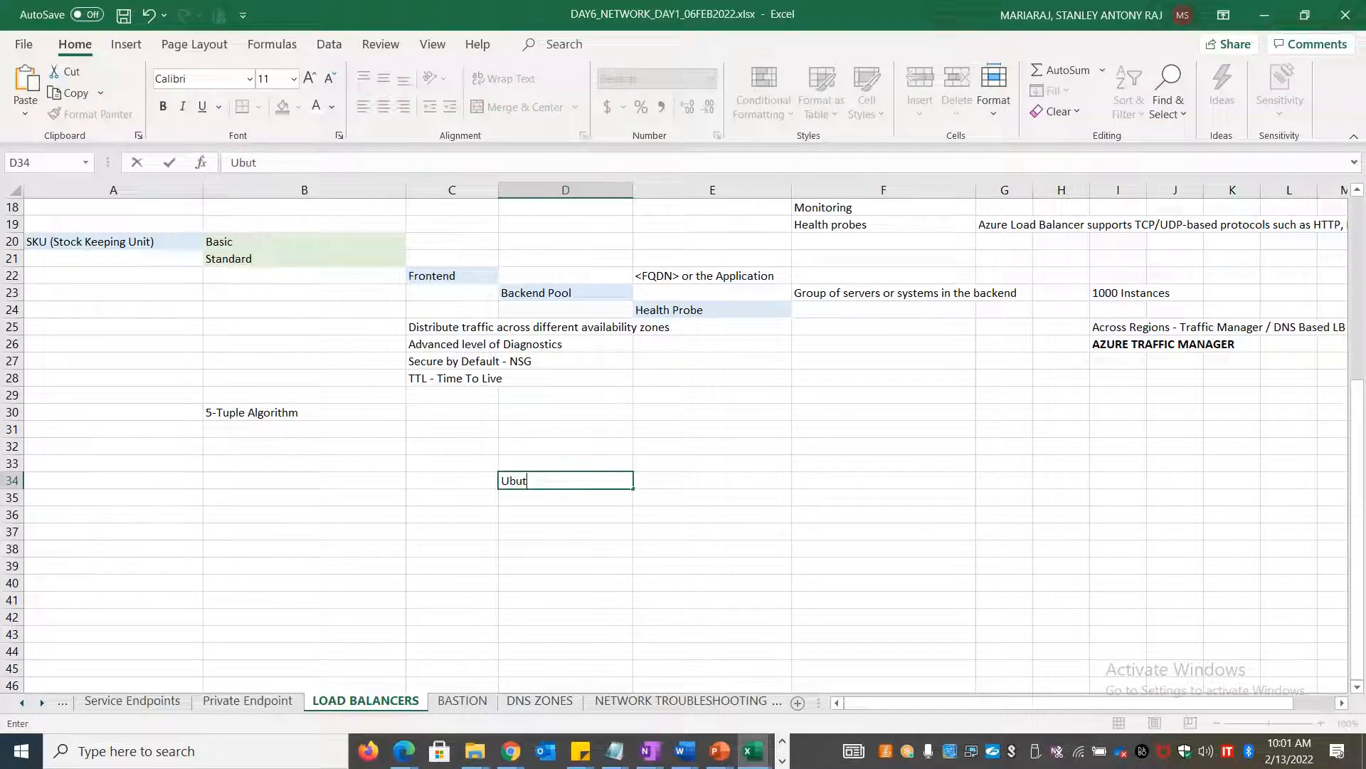
key("BackSpace")
type("ntu advantage support")
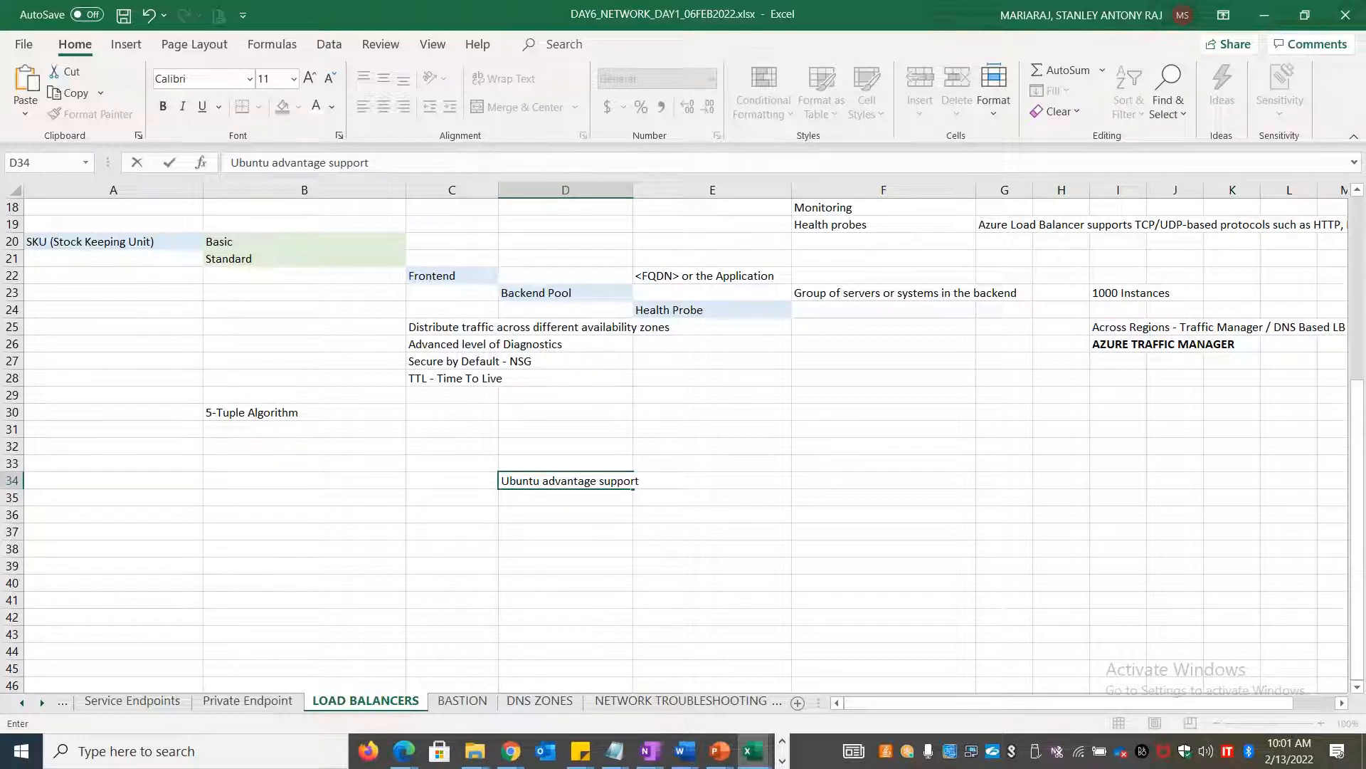
key("shift+Home")
key("Delete")
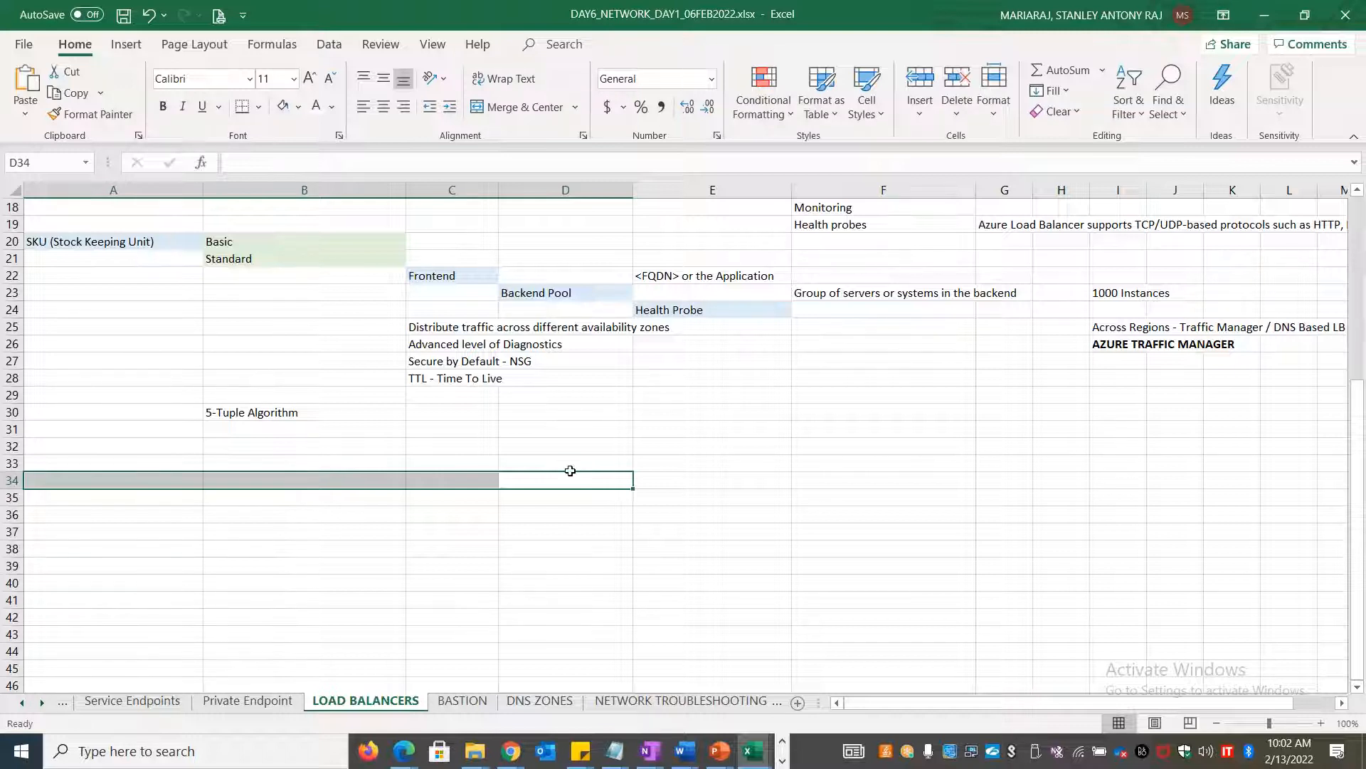
left_click(468, 416)
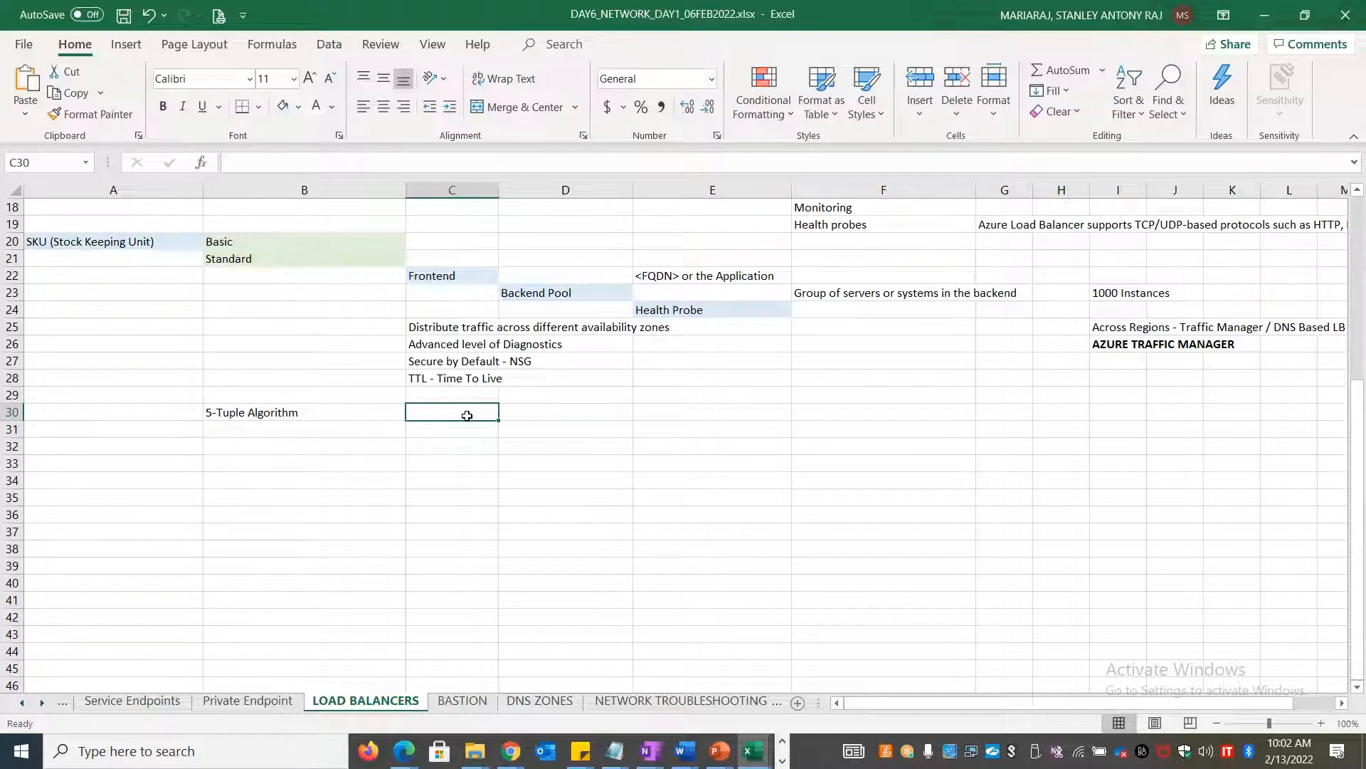
key("alt+Tab")
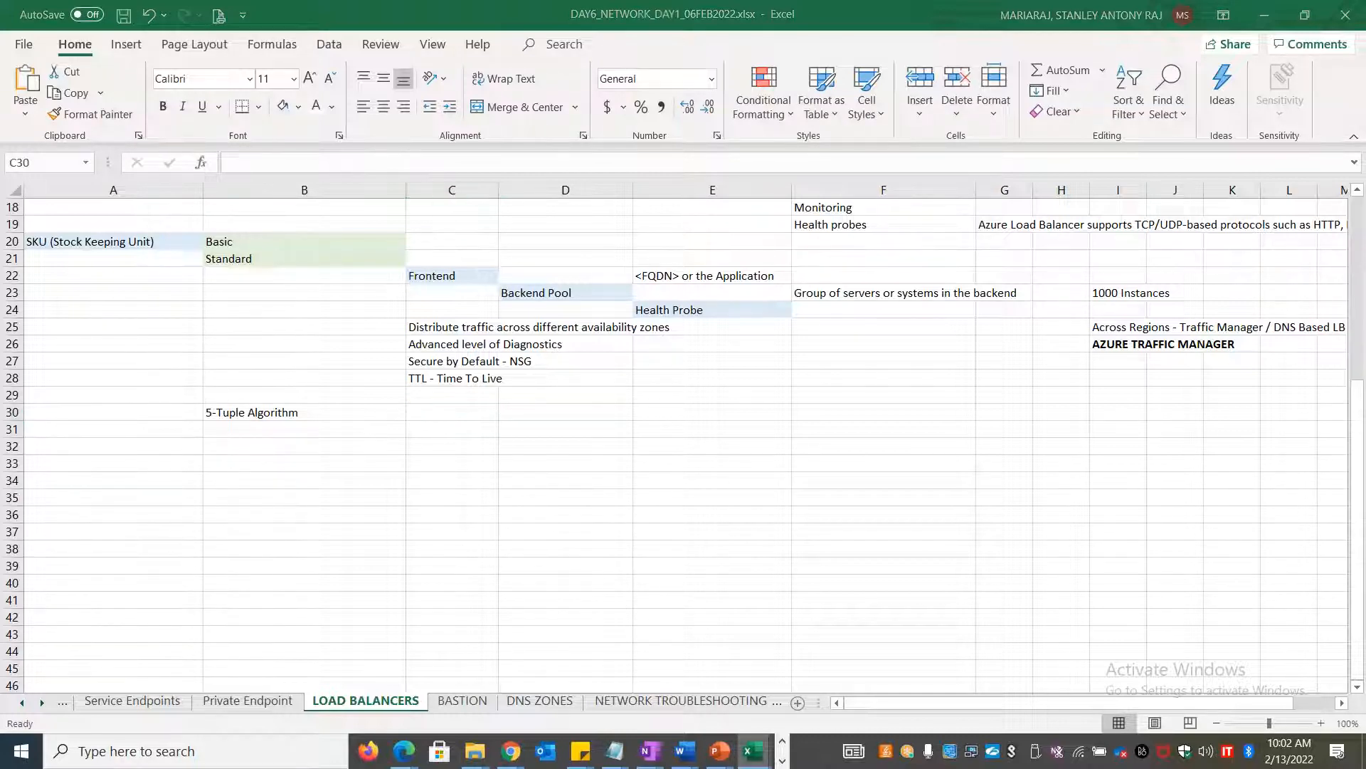
key("alt+Tab")
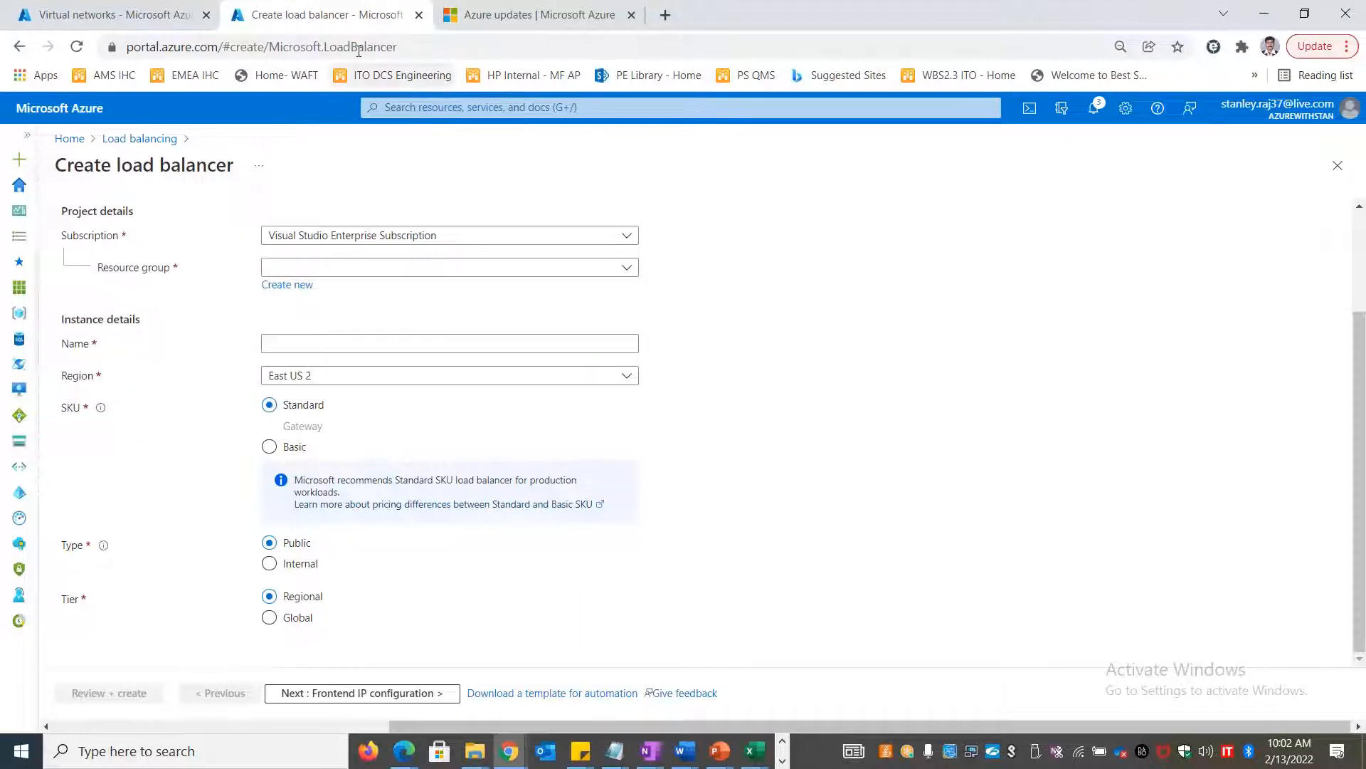
Search the portal for 'checkpoint' from Virtual networks, then return to the Create load balancer form
left_click(152, 12)
left_click(403, 108)
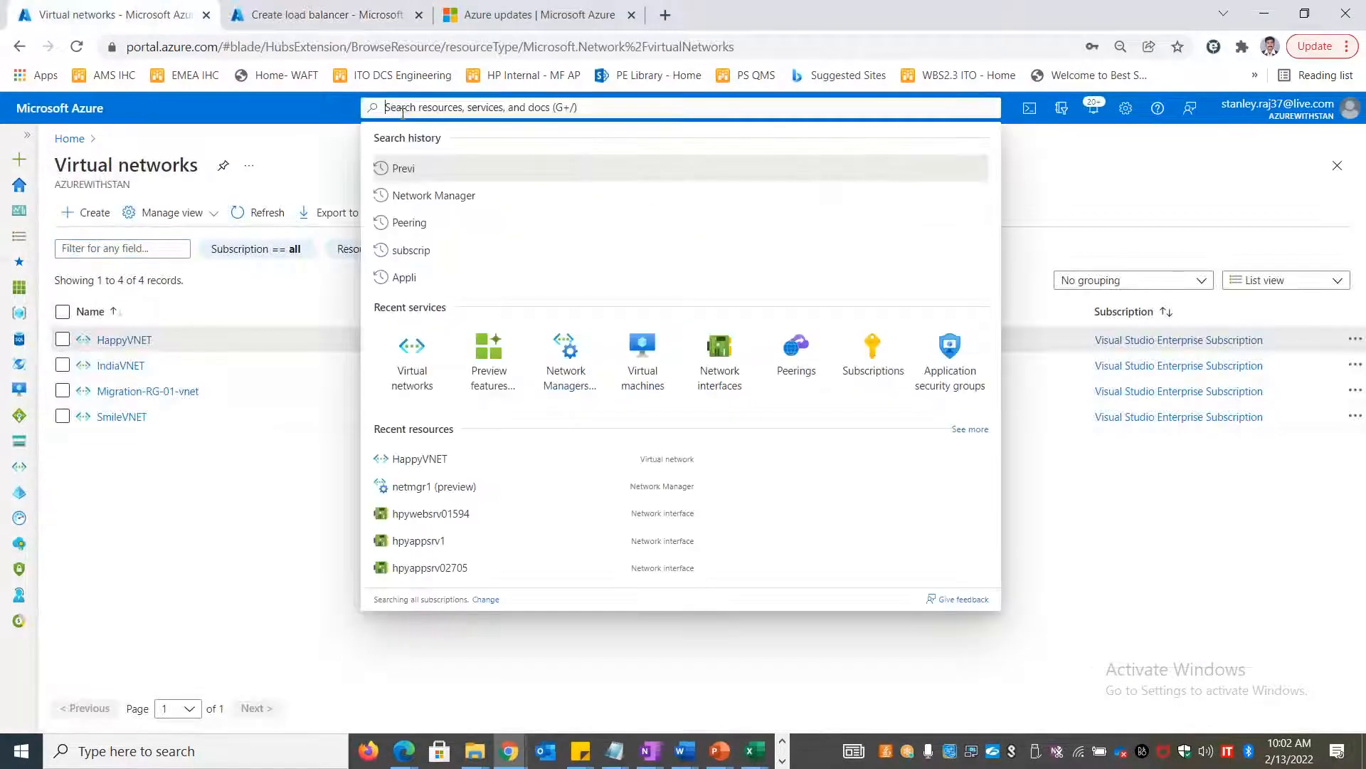
type("checkpoin")
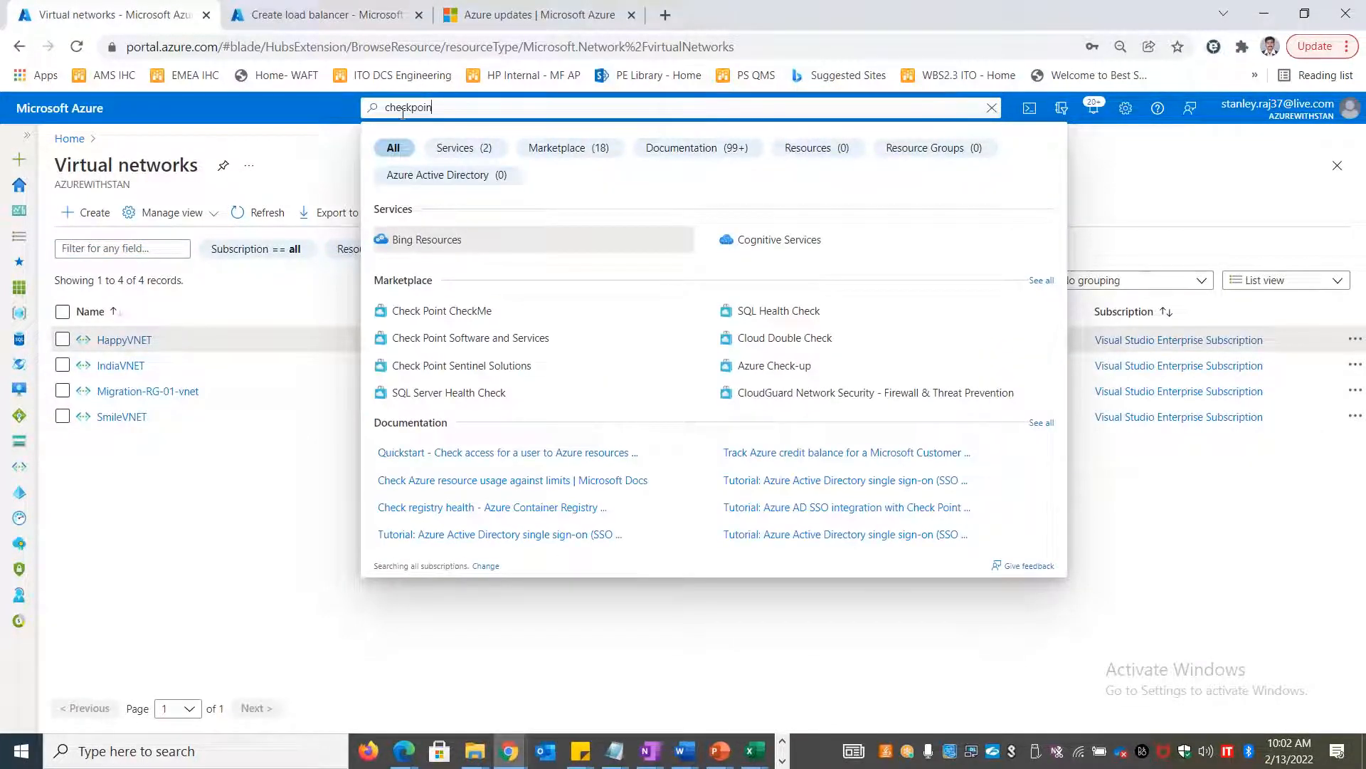
type("t")
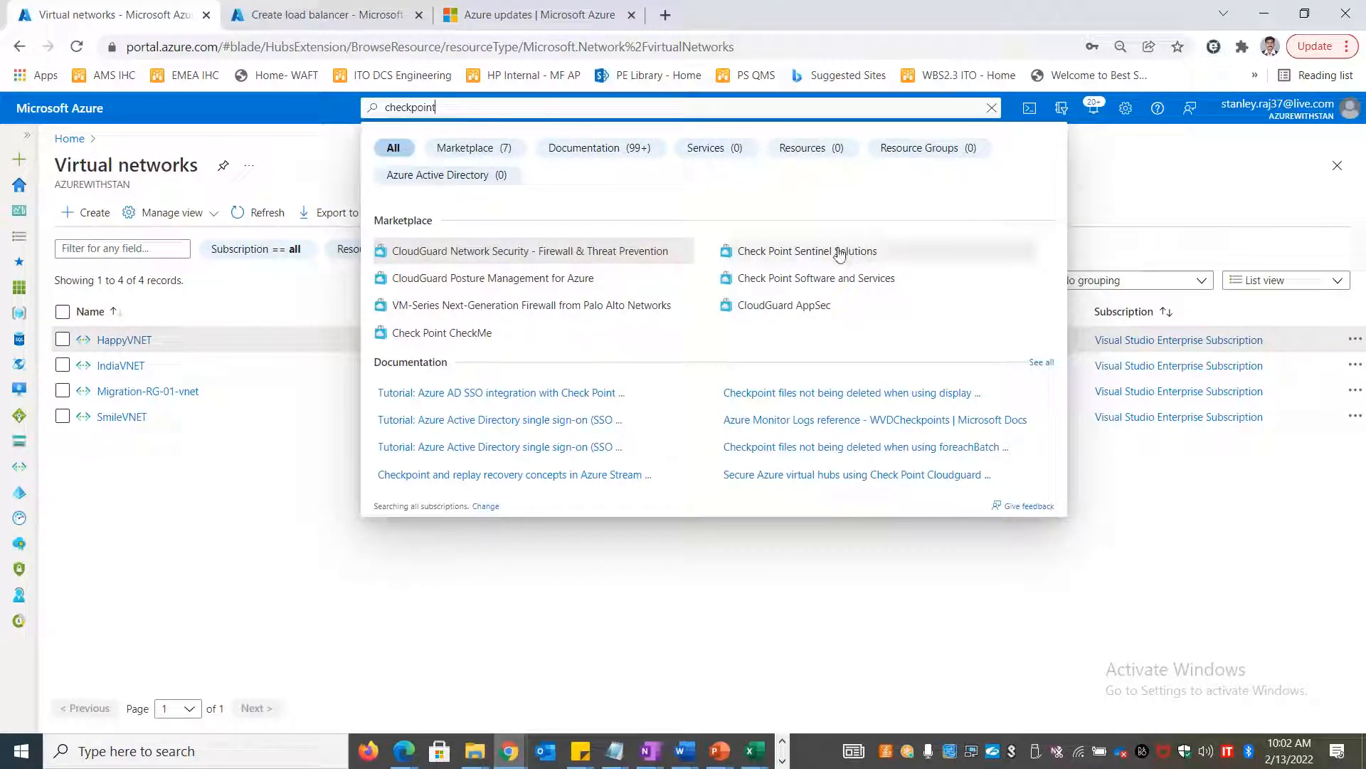
left_click(484, 600)
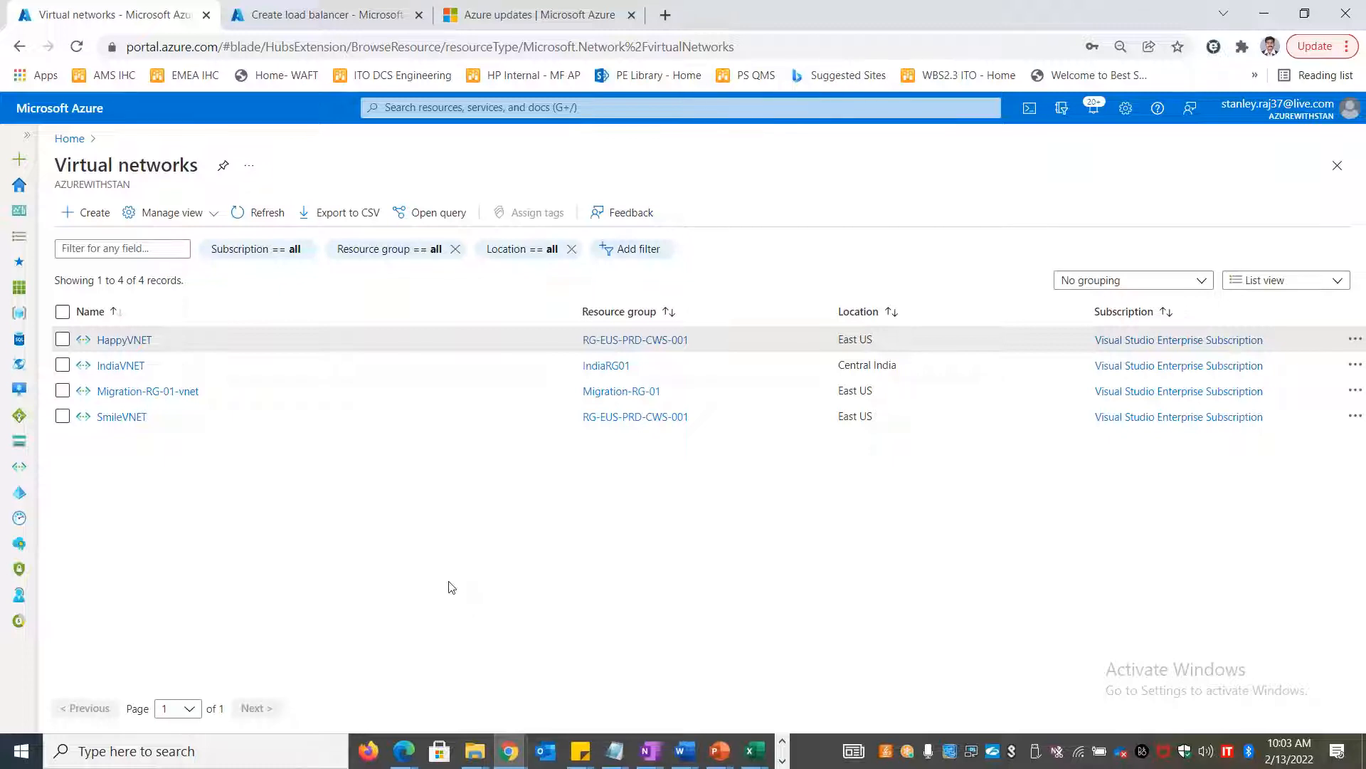
left_click(322, 13)
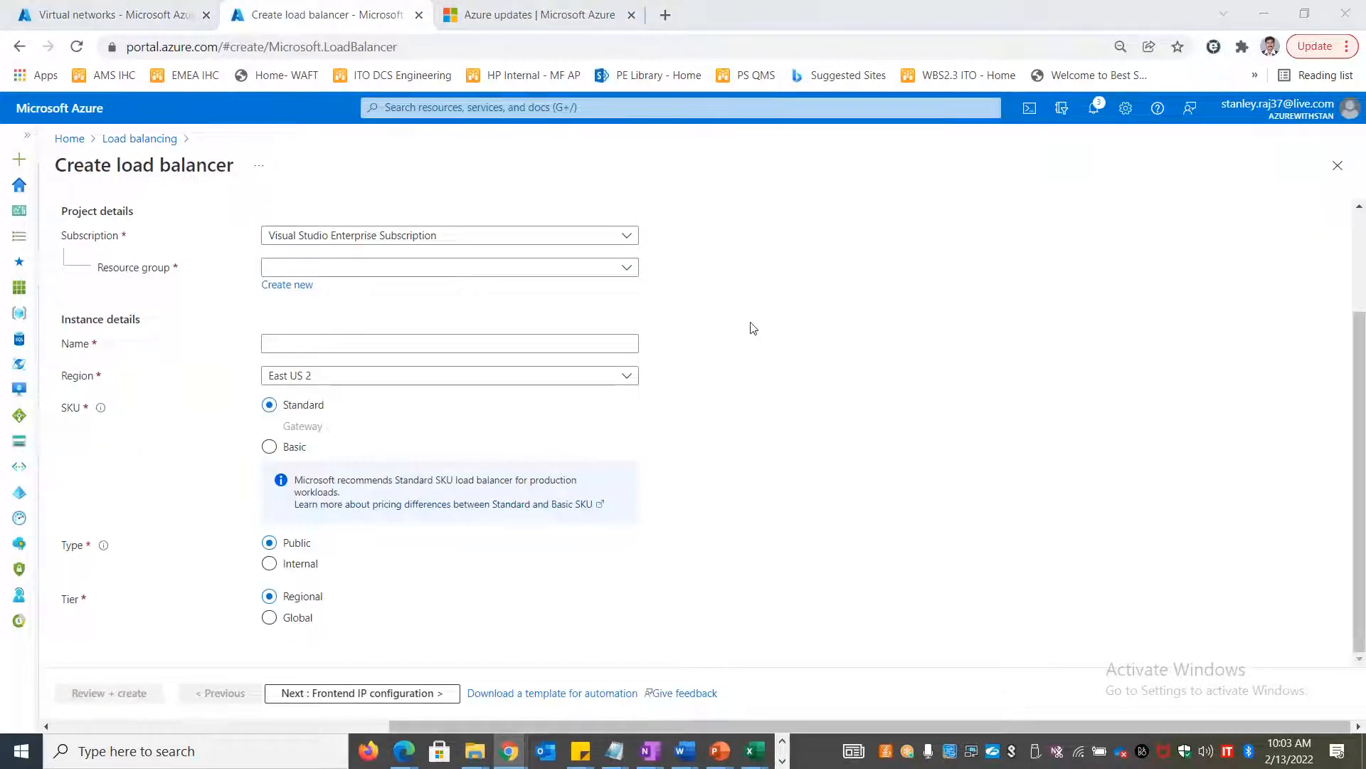
key("alt+Tab")
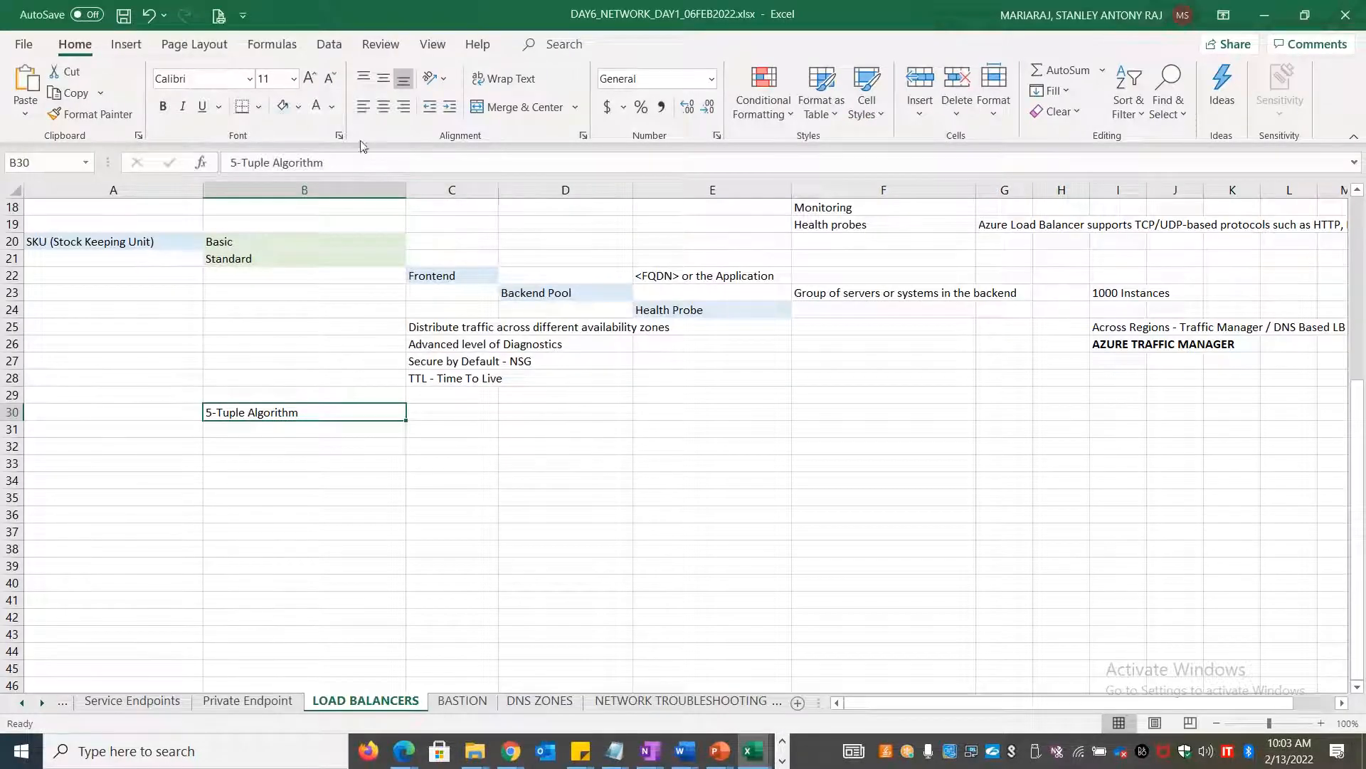
Fill B30 light blue and enter Source IP in E29
left_click(282, 105)
left_click(541, 417)
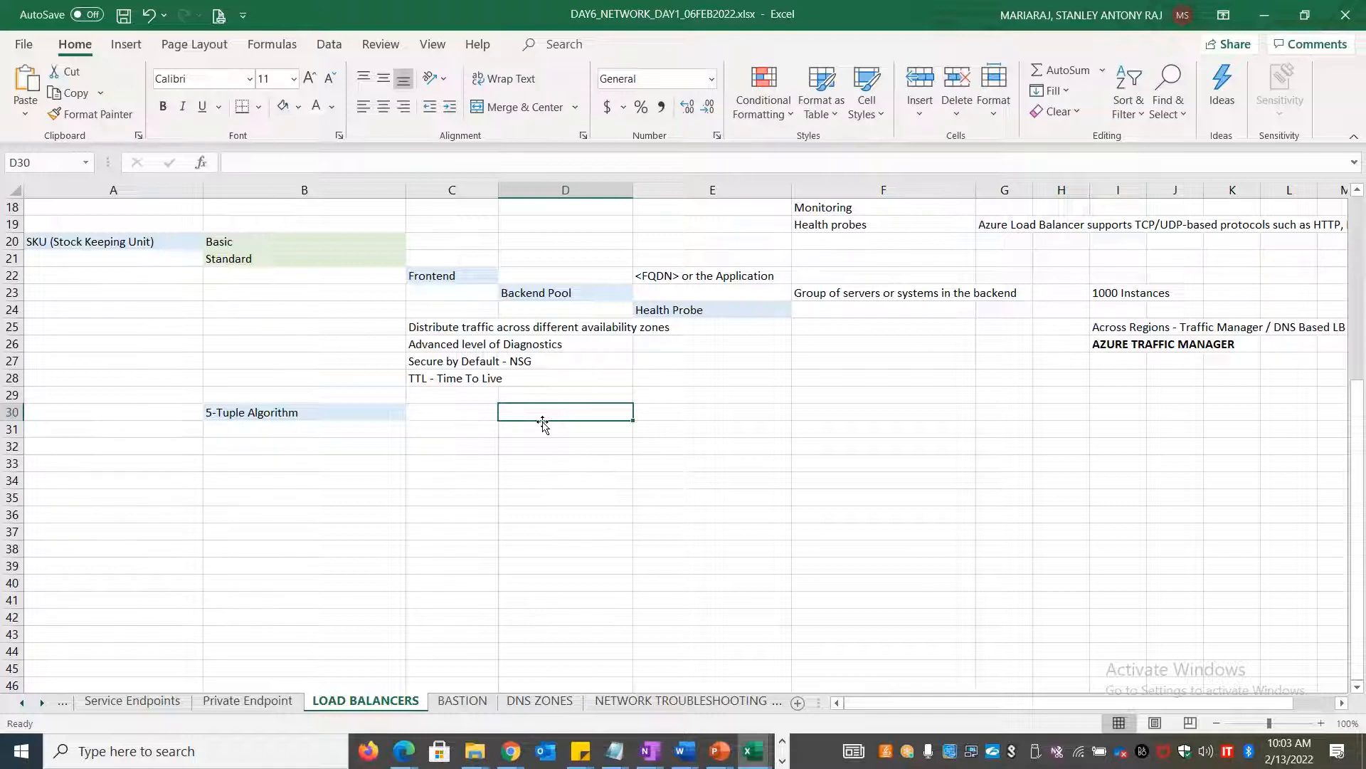
key("Up")
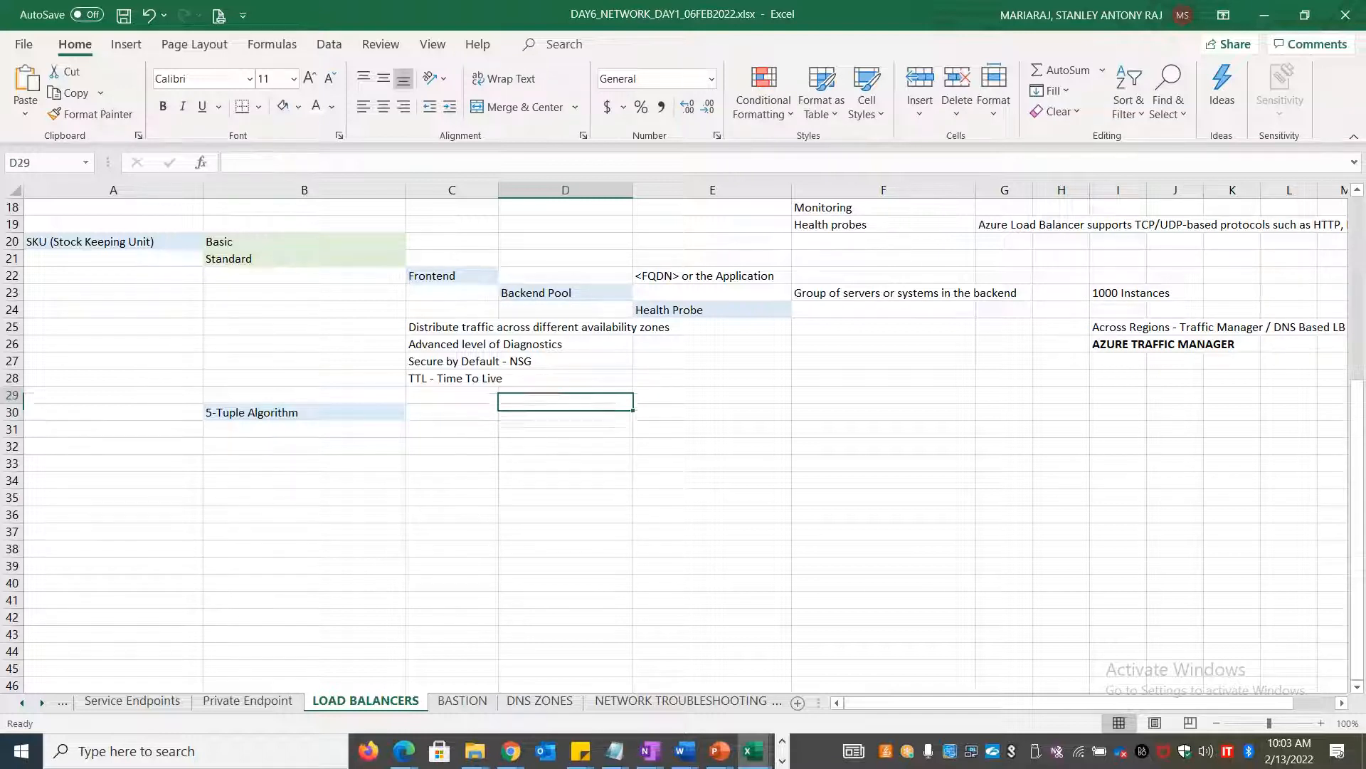
key("Right")
type("Source IP")
key("Tab")
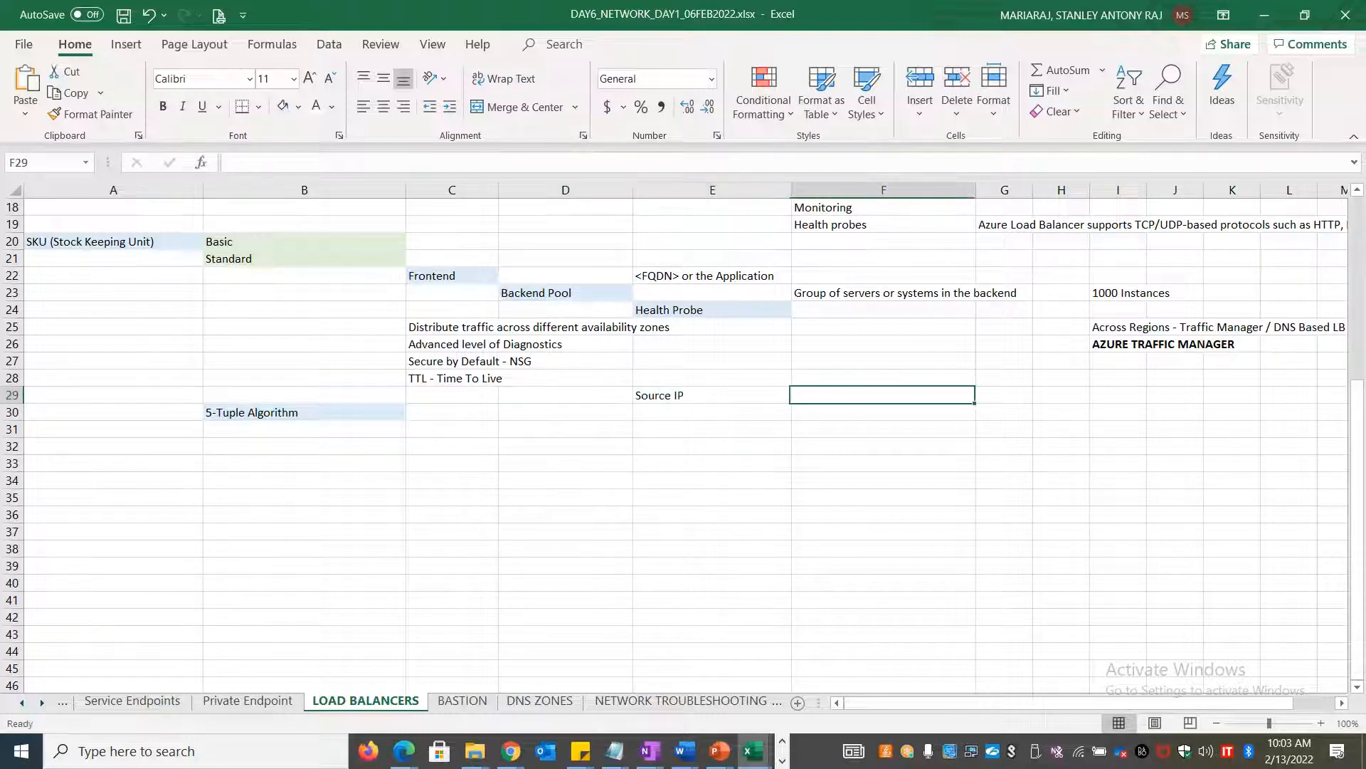
Enter Destination Port in F29 and Port/Protocol in G29
type("Dest")
type("i")
key("BackSpace")
type("tination Port")
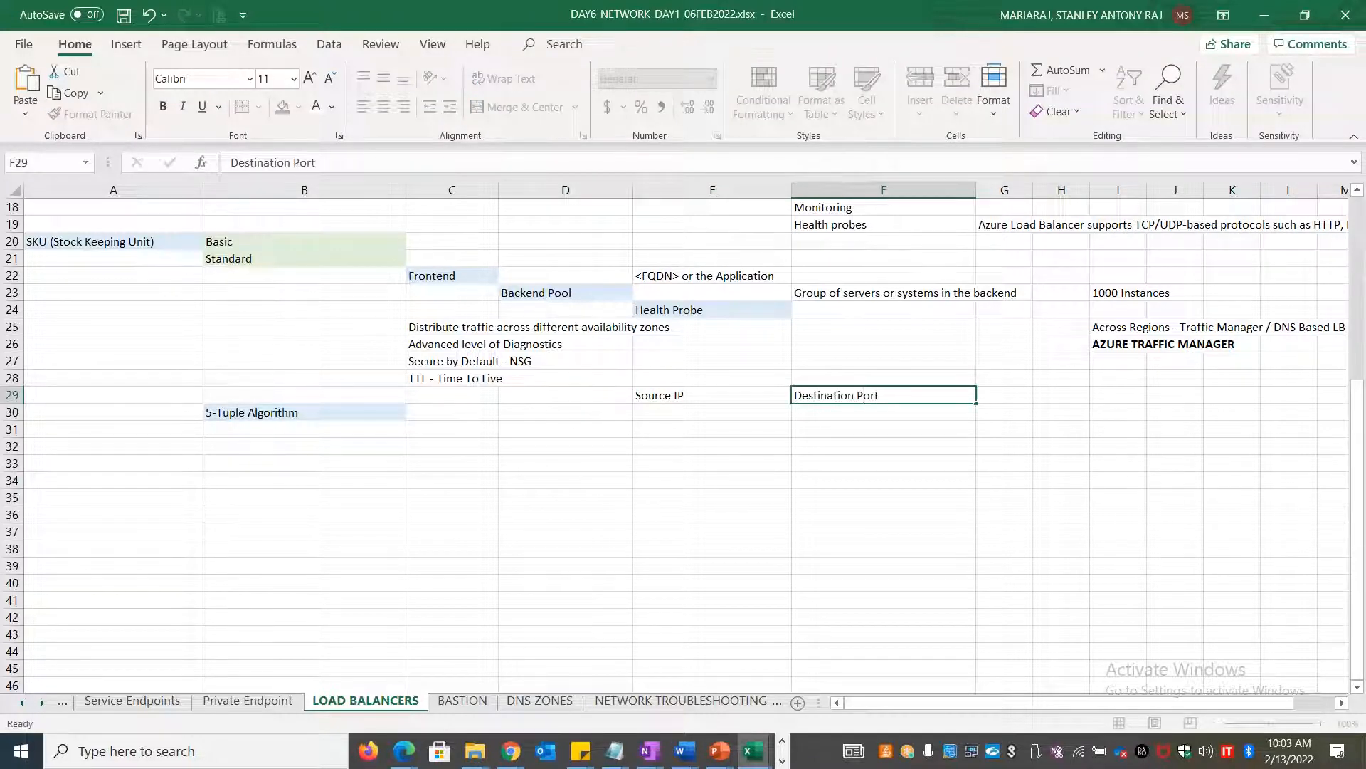
key("Tab")
type("Destination")
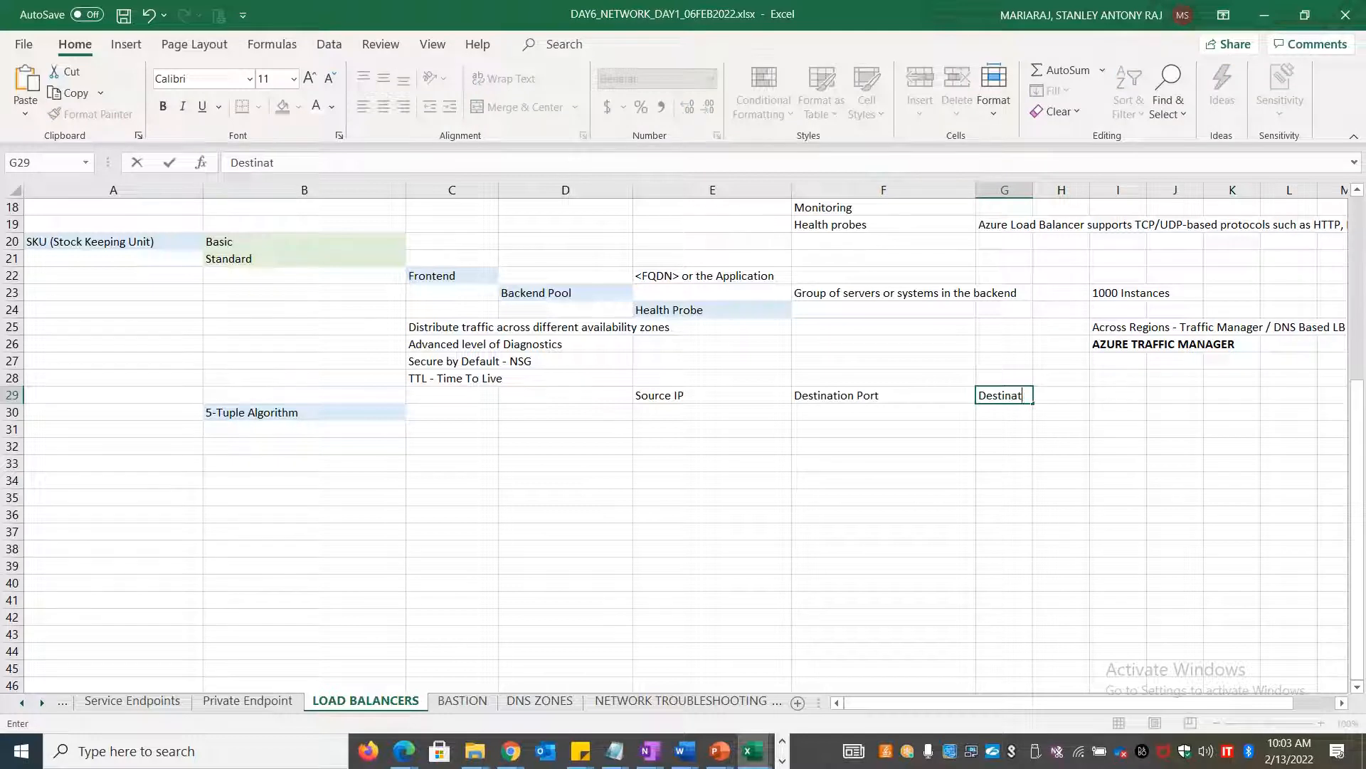
key("BackSpace")
key("BackSpace")
key("BackSpace")
key("BackSpace")
key("BackSpace")
key("BackSpace")
key("BackSpace")
key("BackSpace")
key("BackSpace")
key("BackSpace")
key("BackSpace")
type("Port/Prootocl")
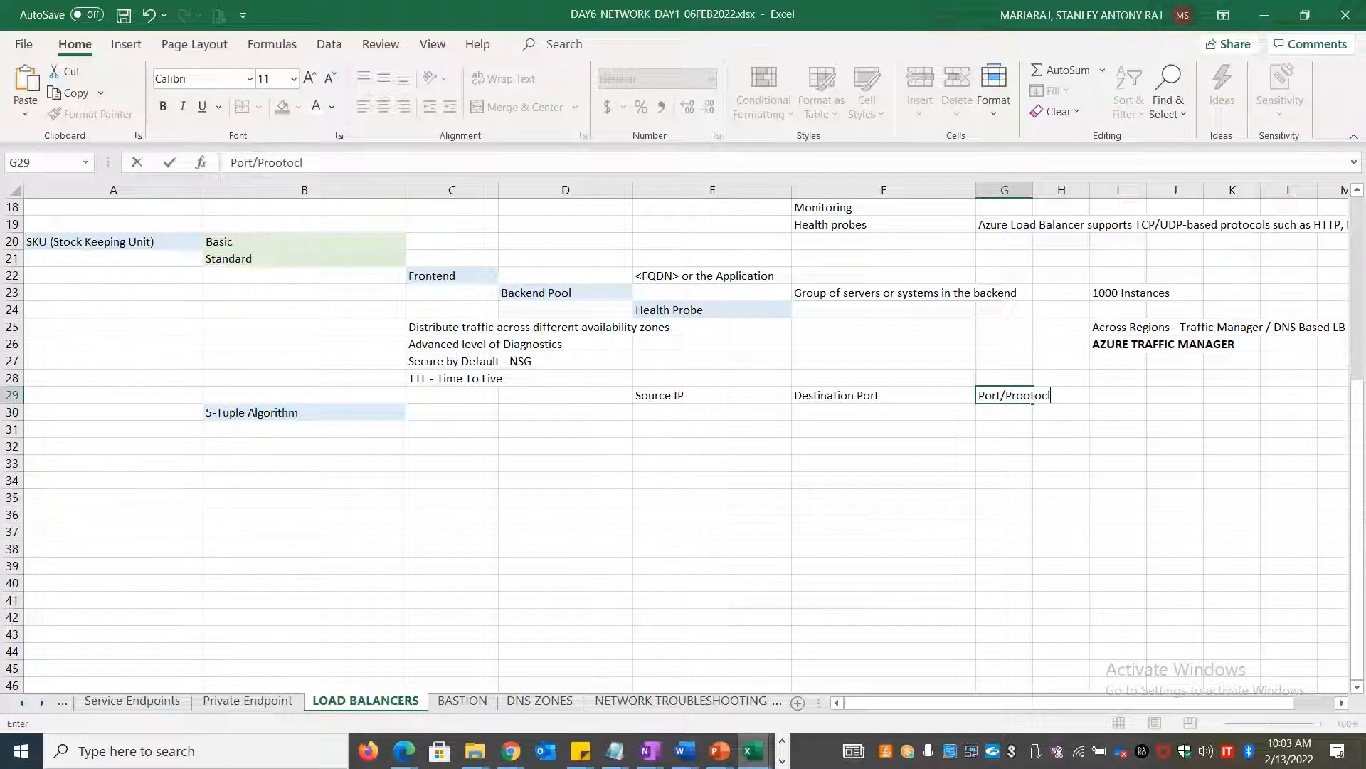
key("BackSpace")
key("BackSpace")
key("BackSpace")
key("BackSpace")
type("otoco")
key("Return")
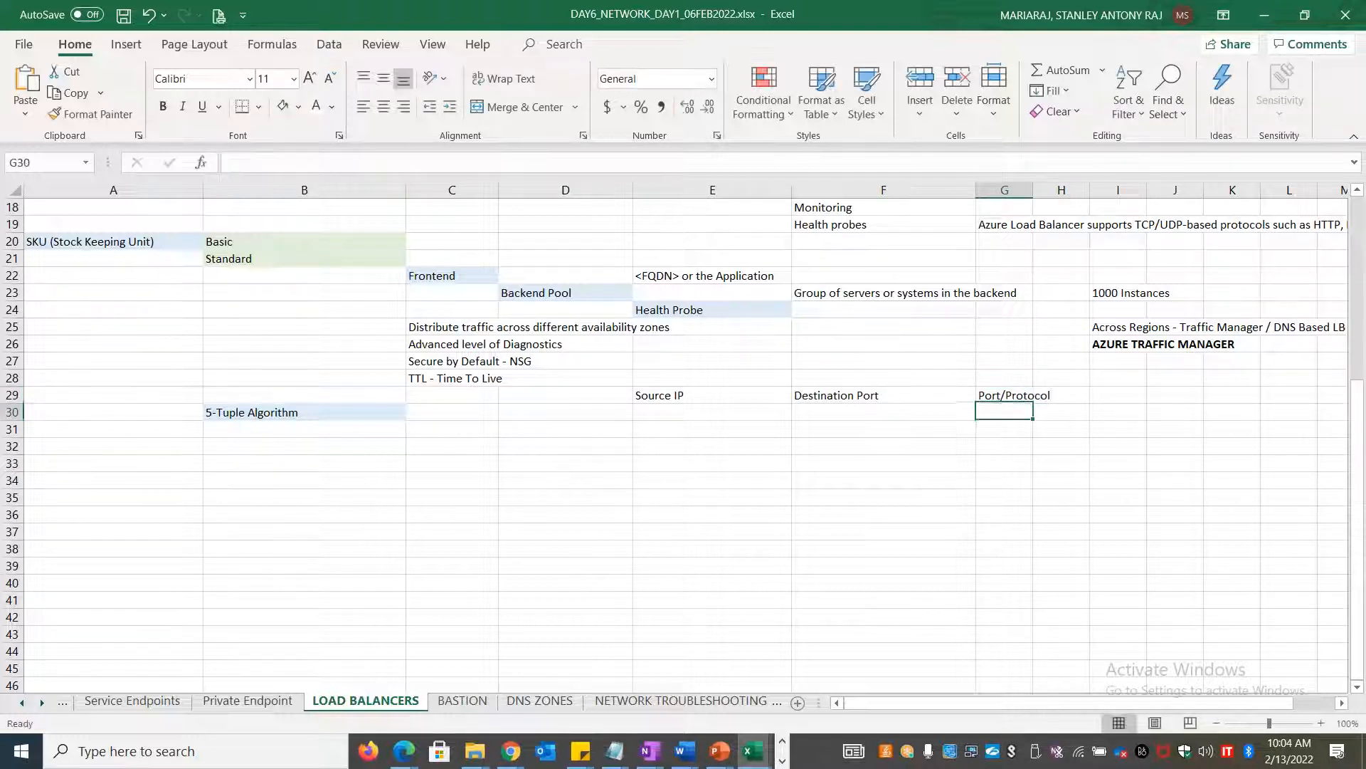
key("Left")
key("Left")
key("Left")
key("Left")
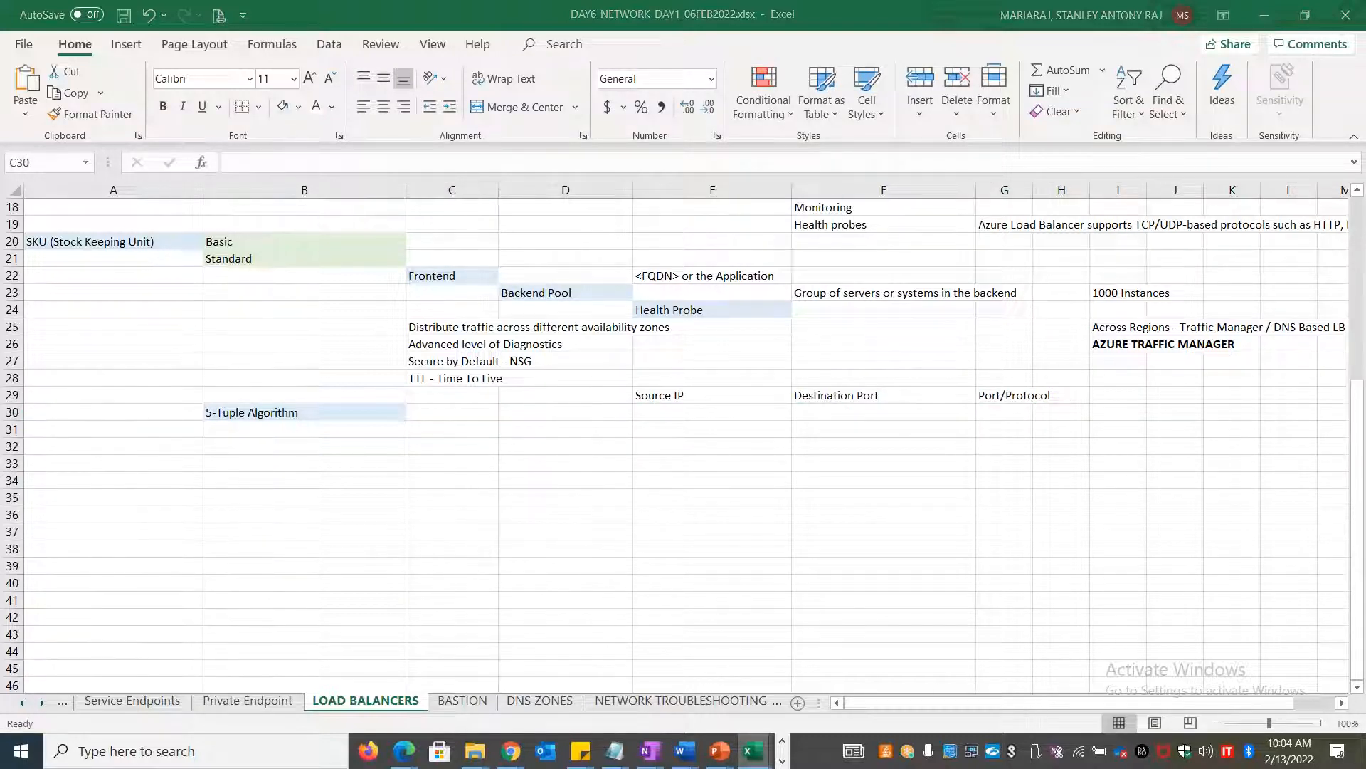
key("alt+Tab")
key("alt+Tab")
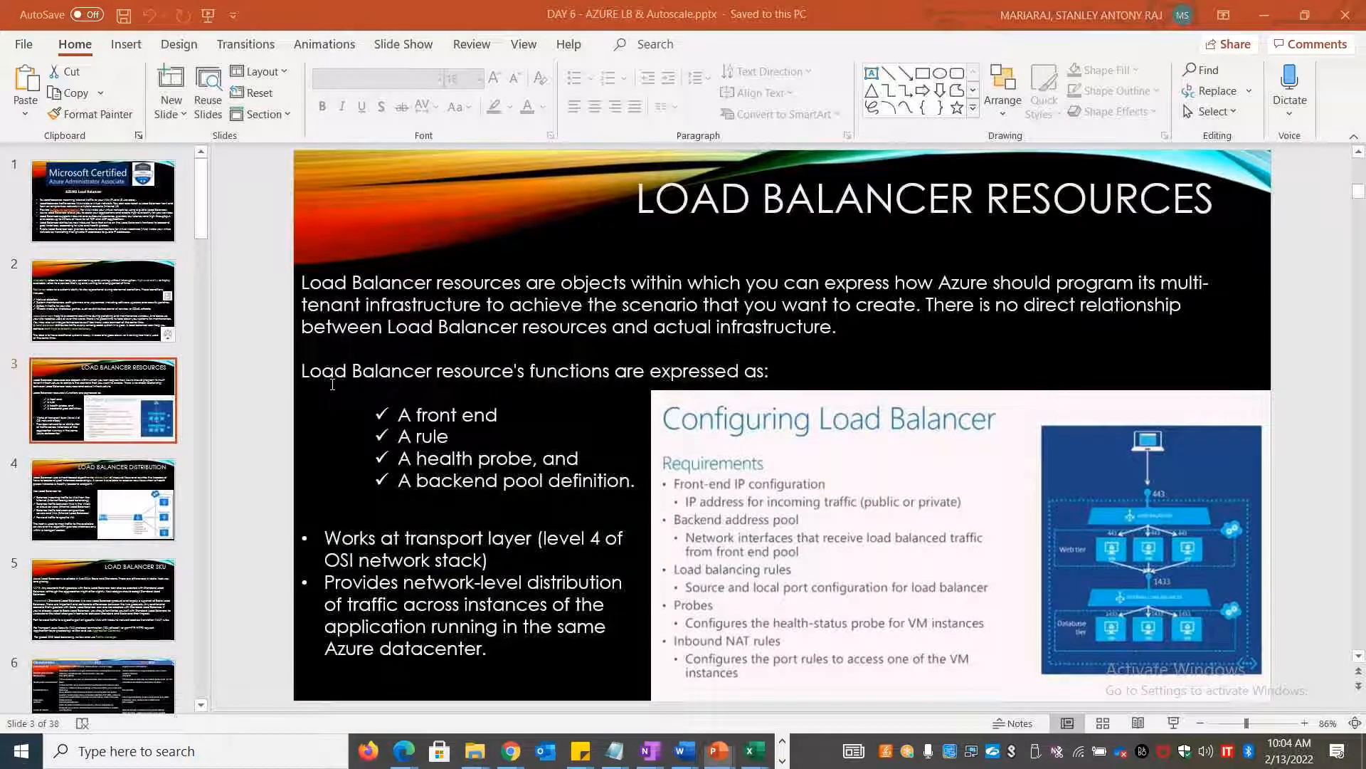
Review the Load Balancer Distribution slide's 5-tuple hash against the 5-Tuple Algorithm cell
scroll(319, 380, "down", 1)
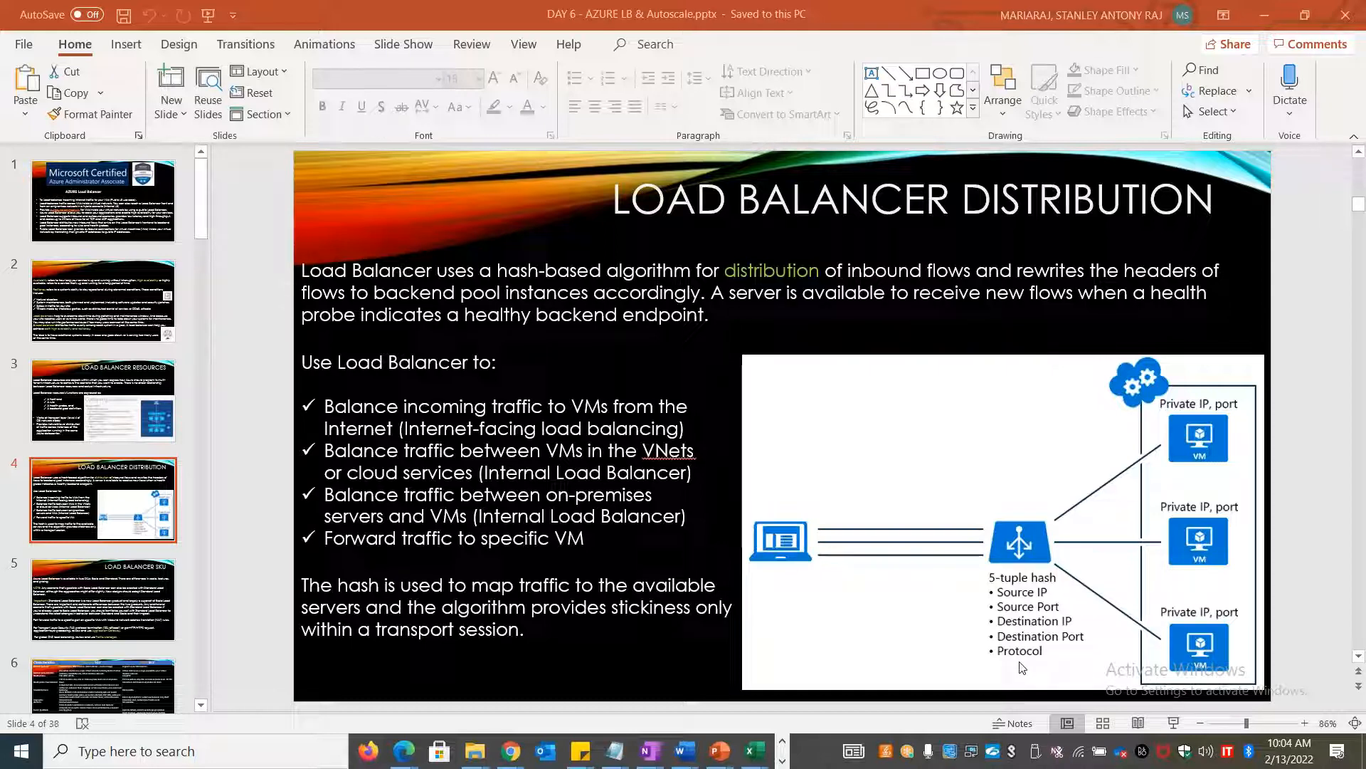
key("alt+Tab")
key("alt+Tab")
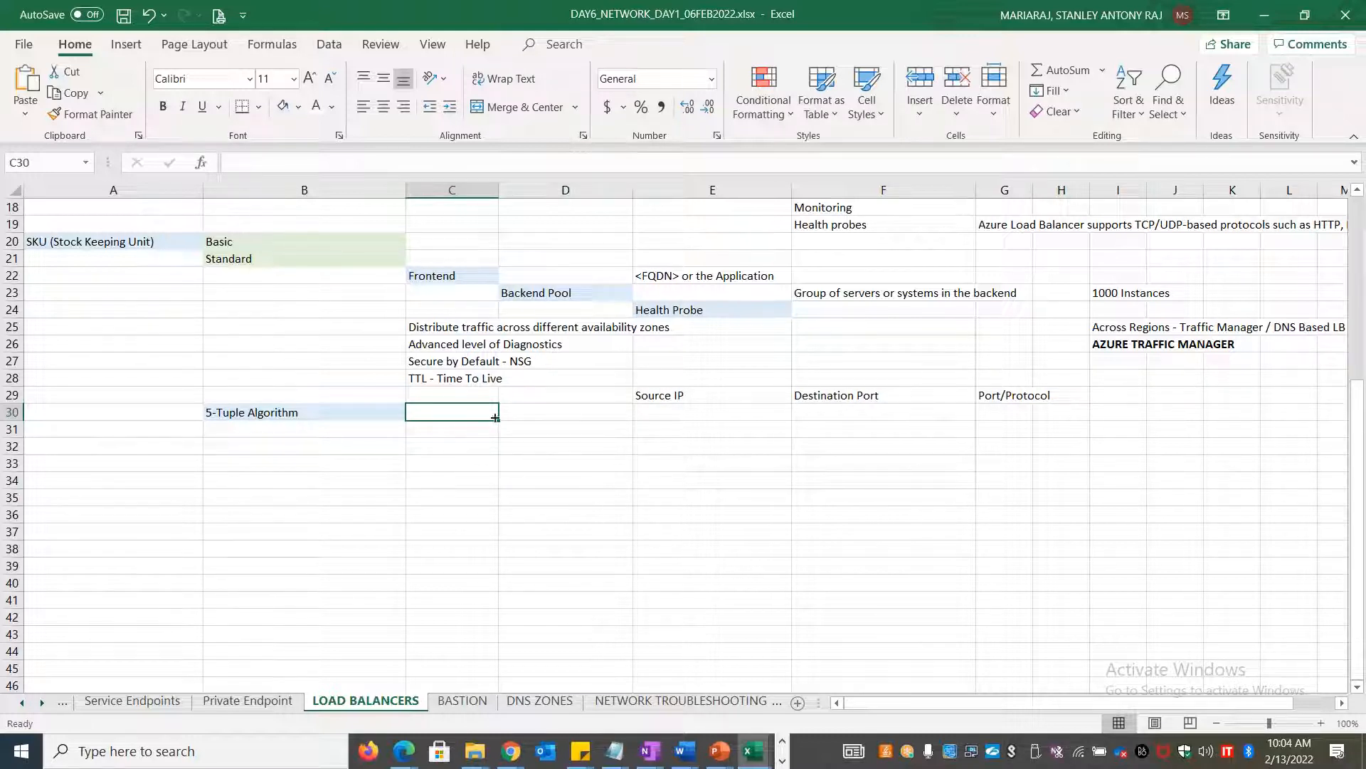
left_click(341, 417)
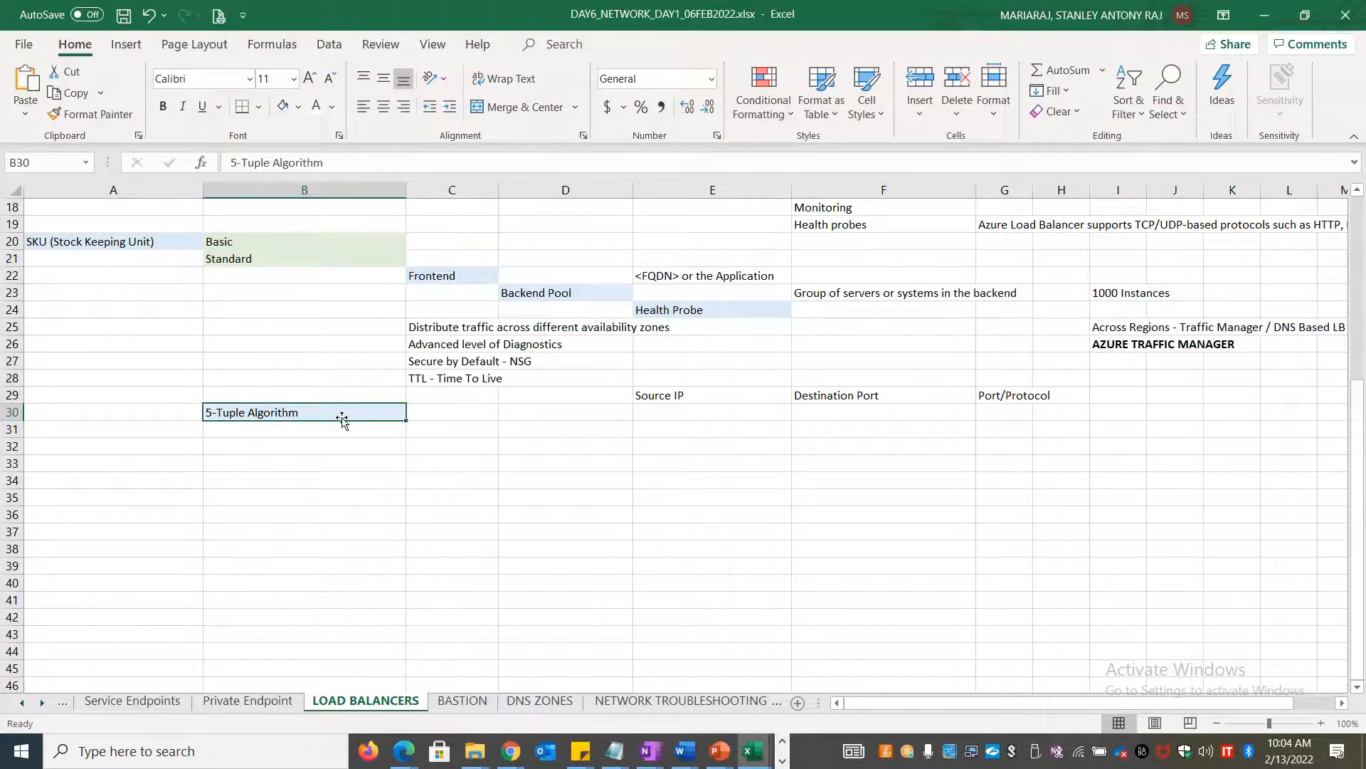
key("alt+Tab")
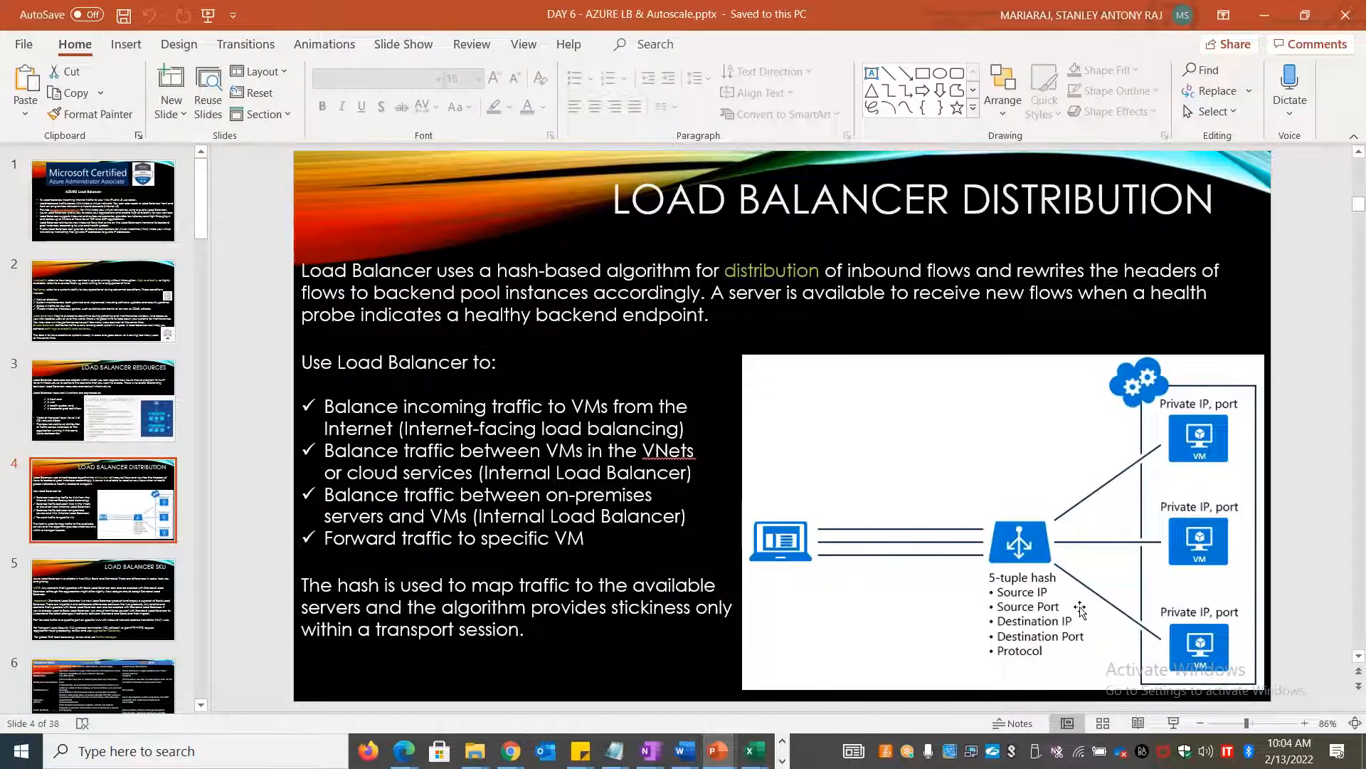
key("alt+Tab")
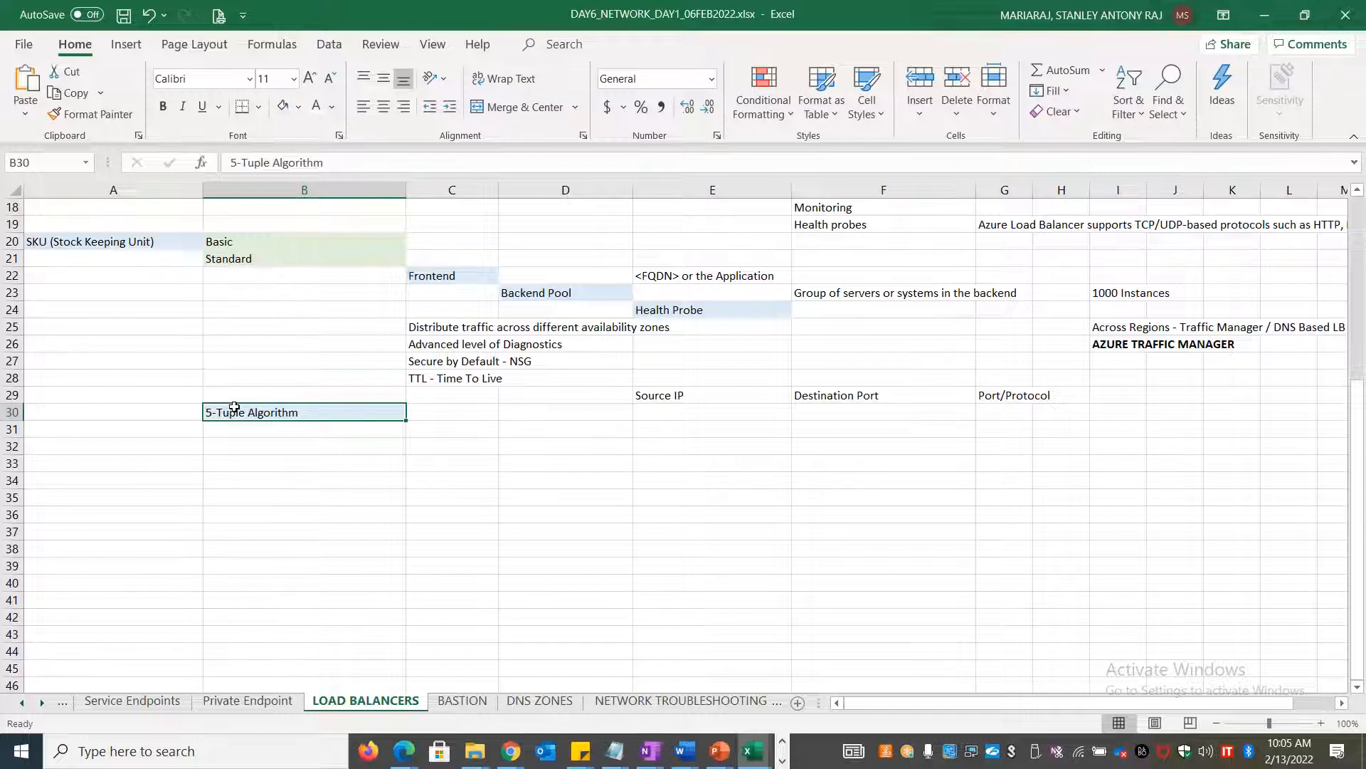
Enter Source IP, Destination IP, Source Port, Destination Port and Port/Protocol across C30:G30
left_click(418, 412)
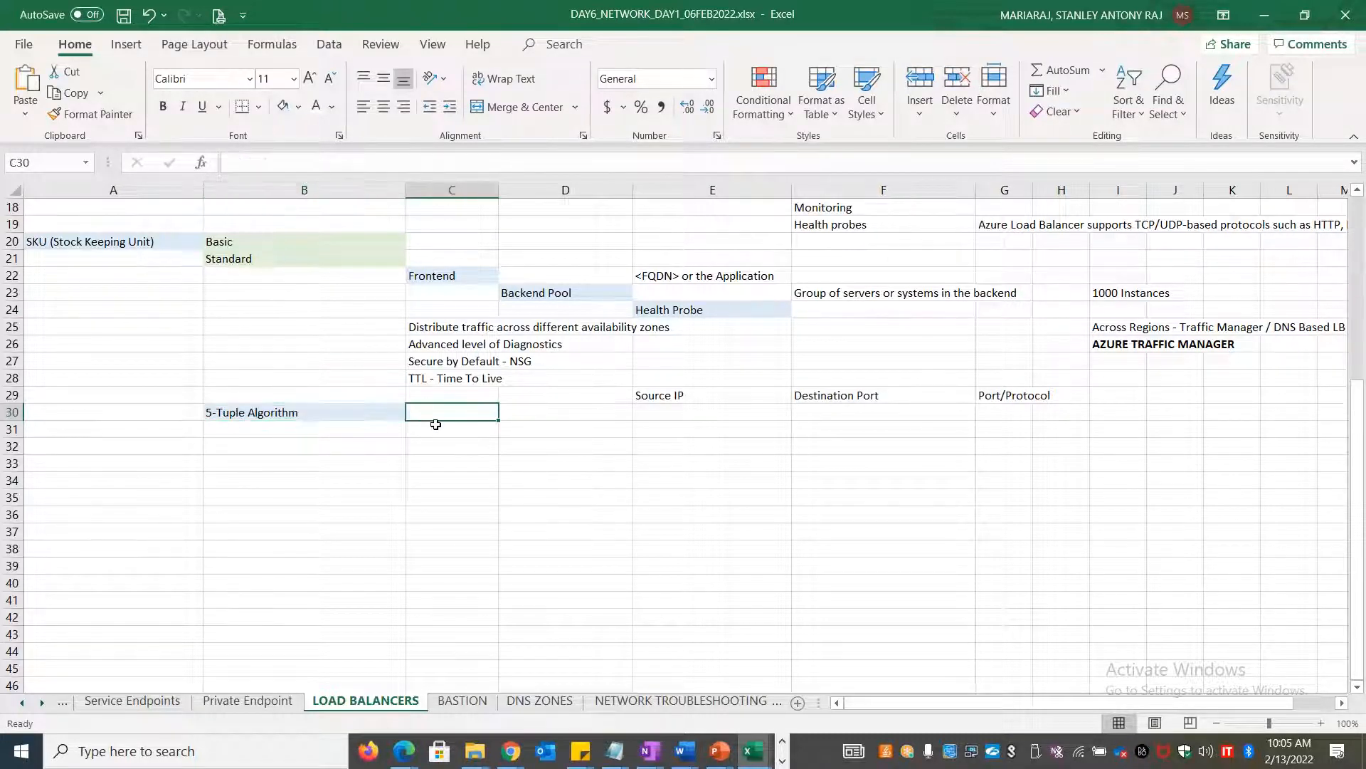
type("Source IP")
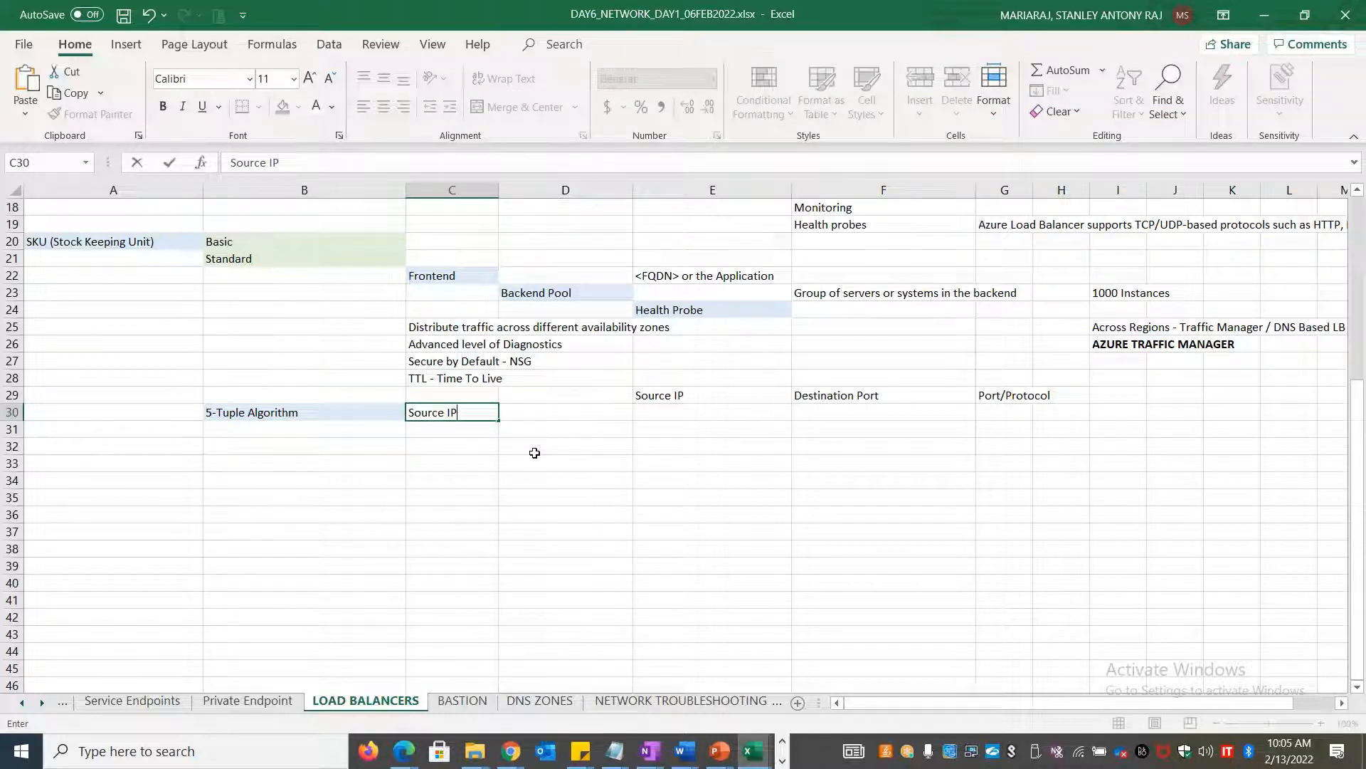
key("Tab")
type("Destination I")
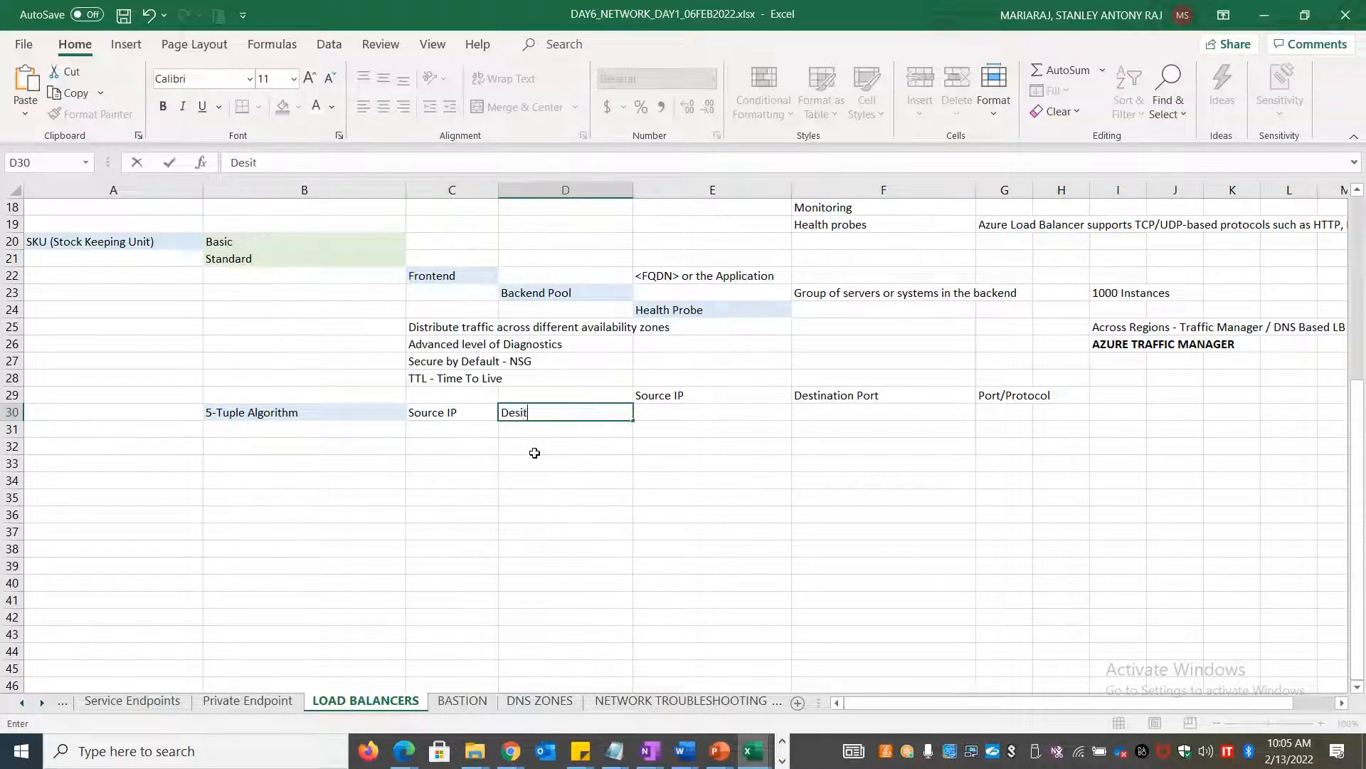
type("P")
key("Tab")
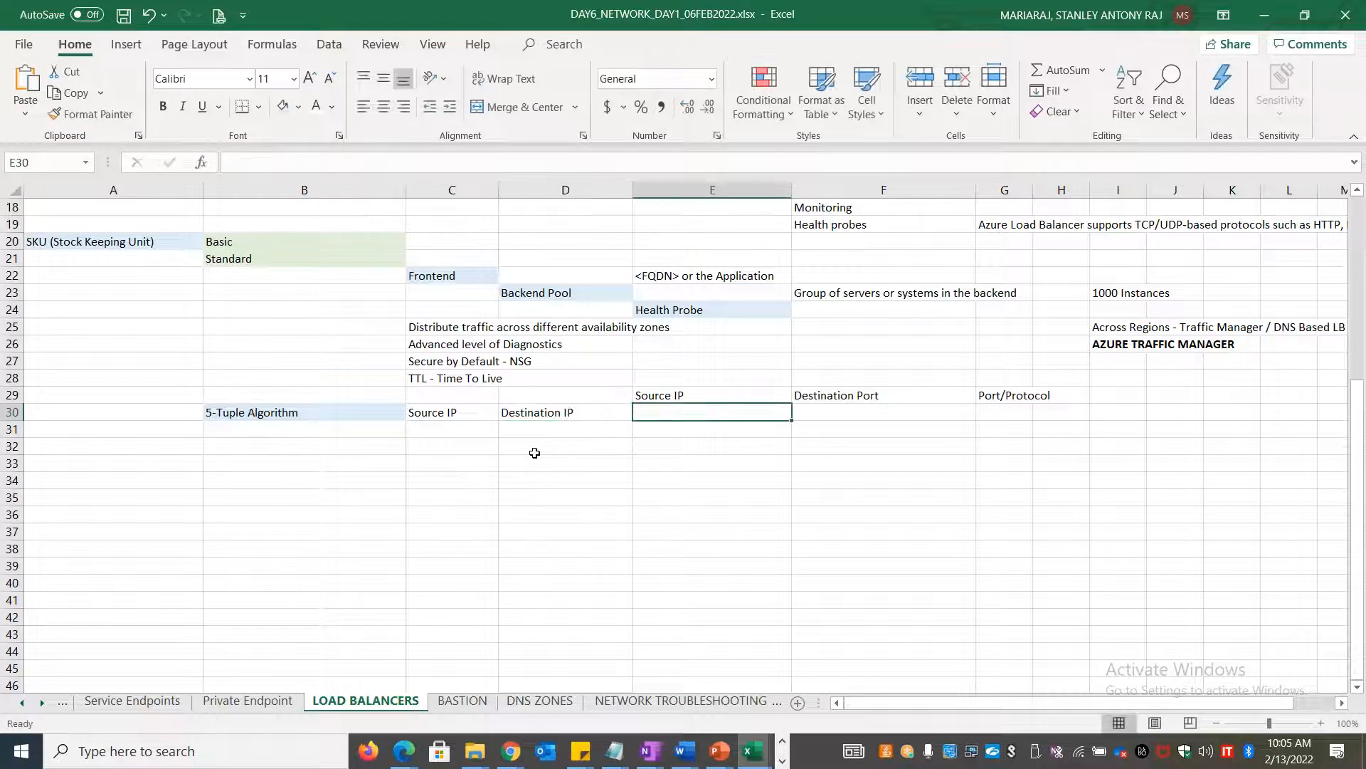
type("Sou")
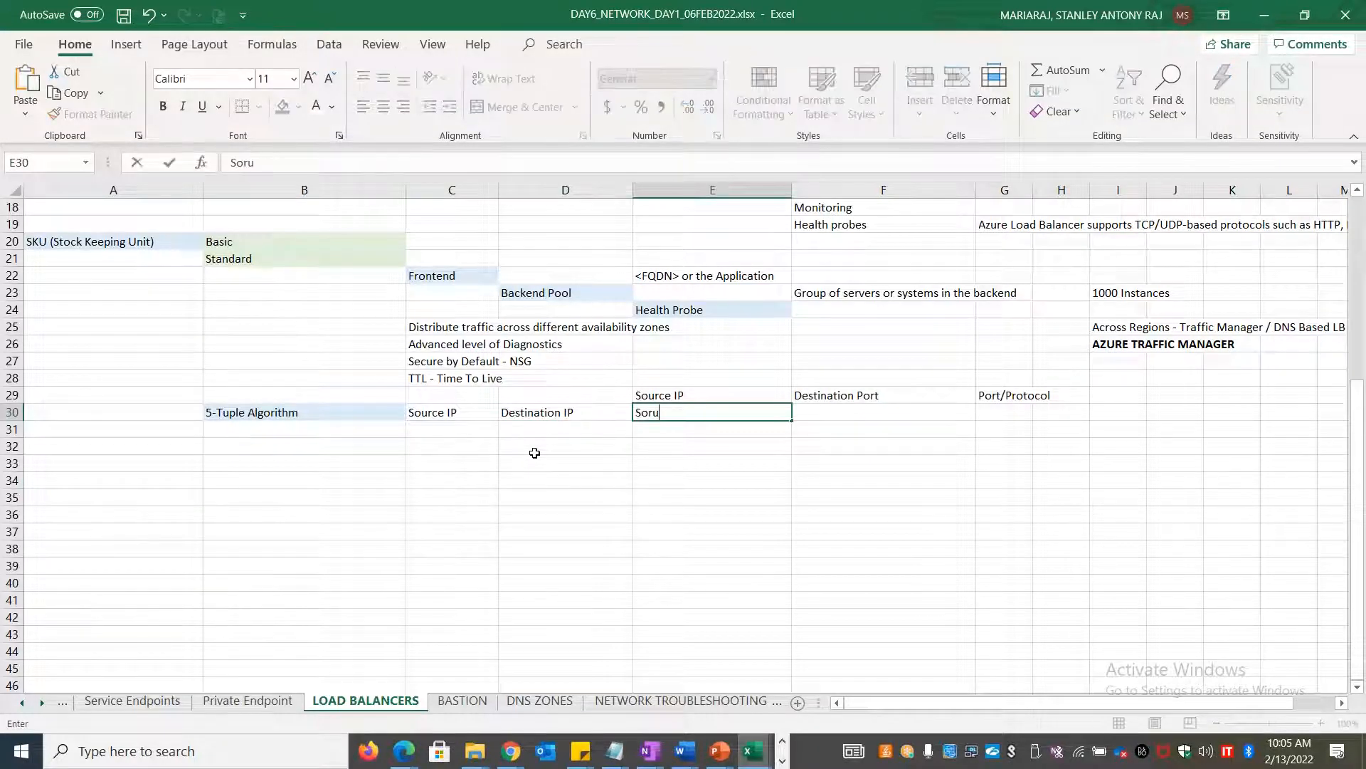
type("rce Port")
key("Tab")
type("D")
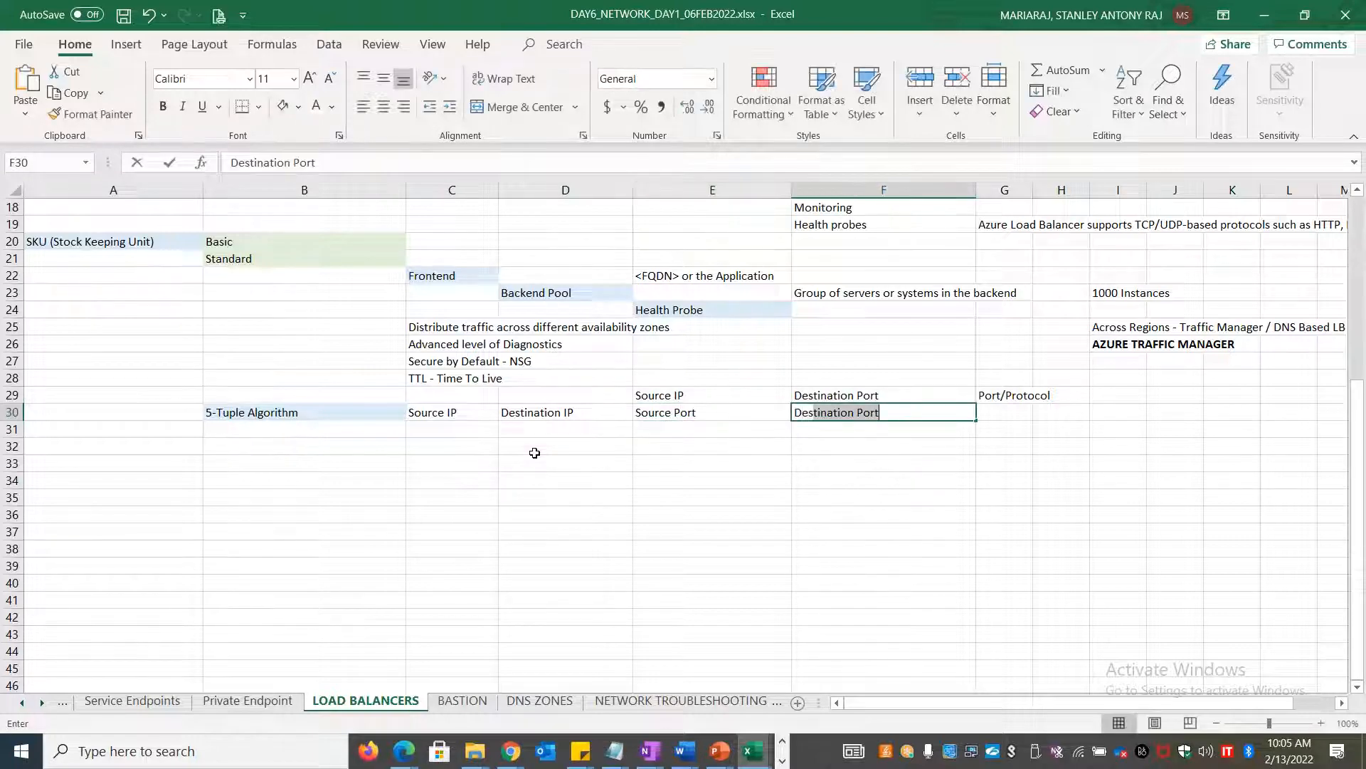
key("Tab")
key("ctrl+d")
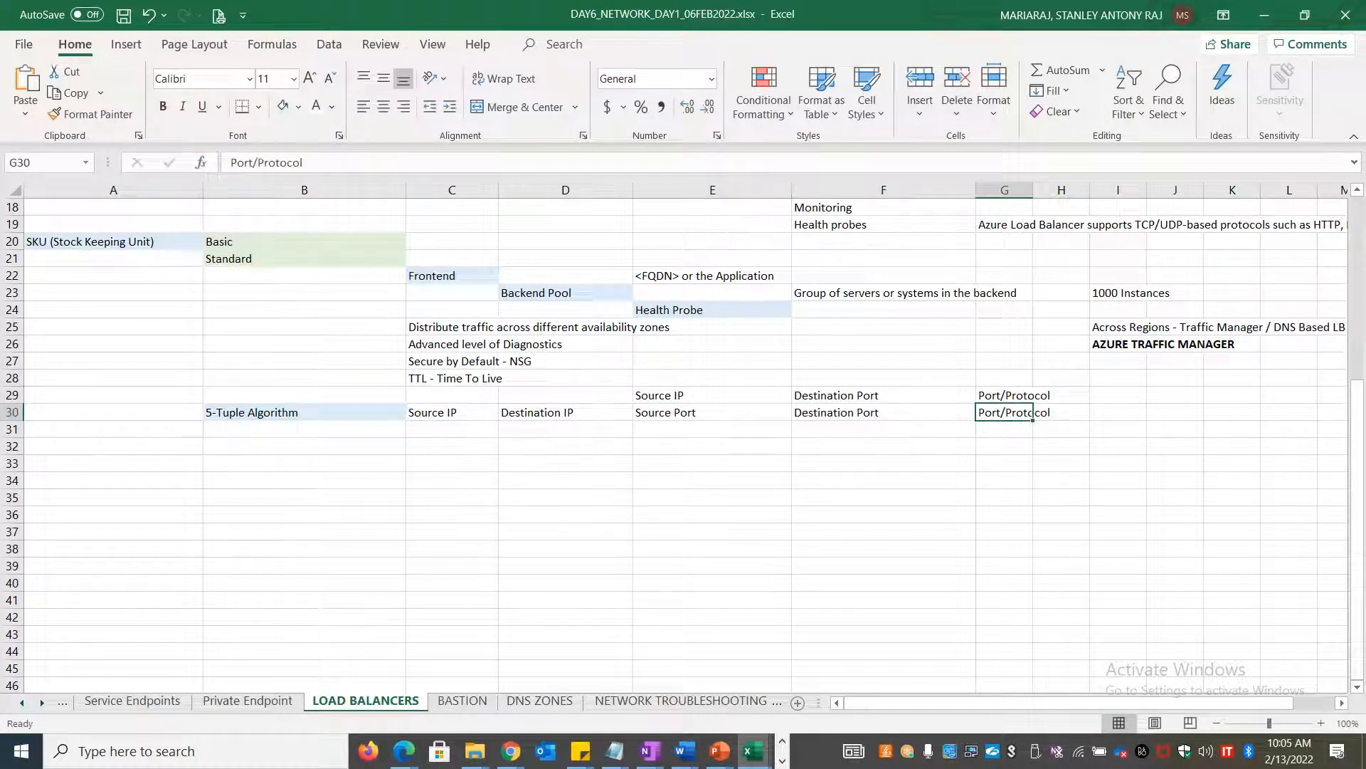
Clear the old Source IP, Destination Port and Port/Protocol entries from E29:G29
left_click(743, 503)
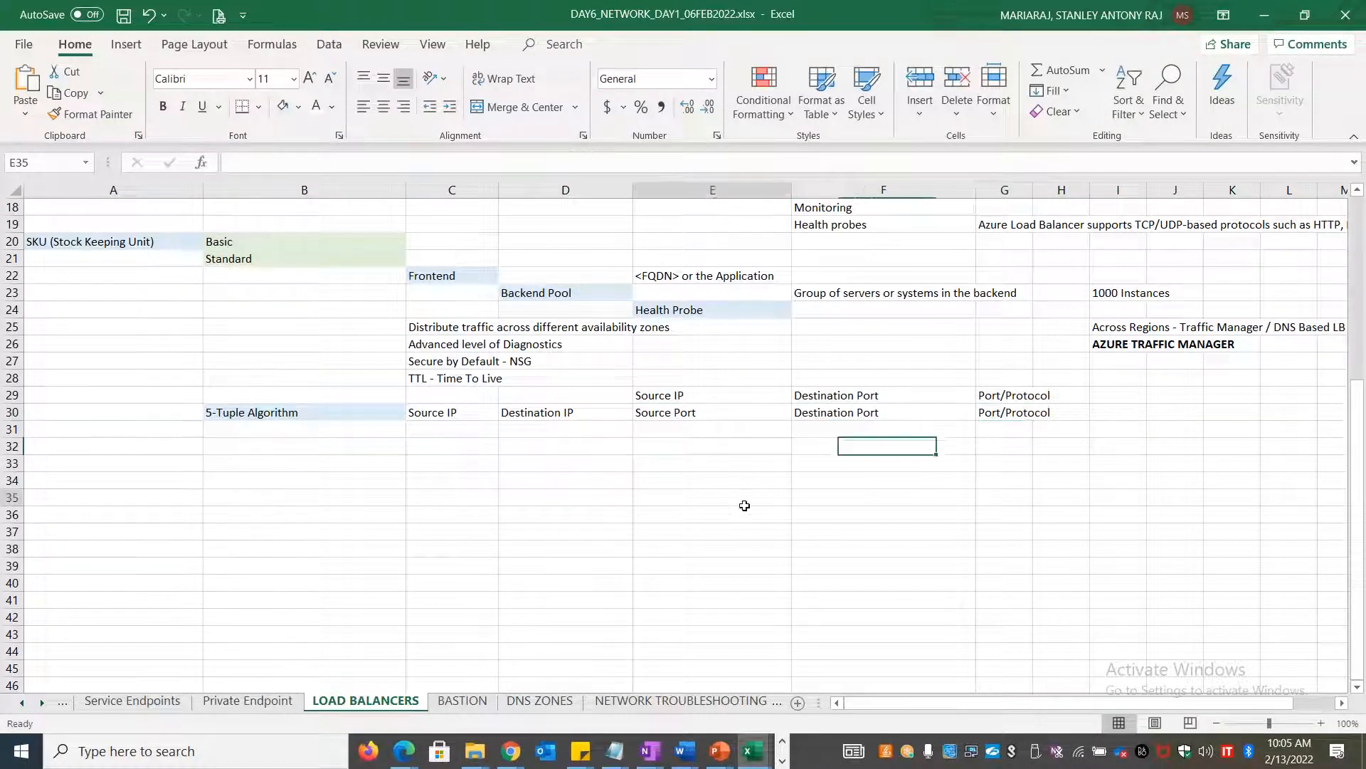
left_click(223, 408)
left_click(747, 394)
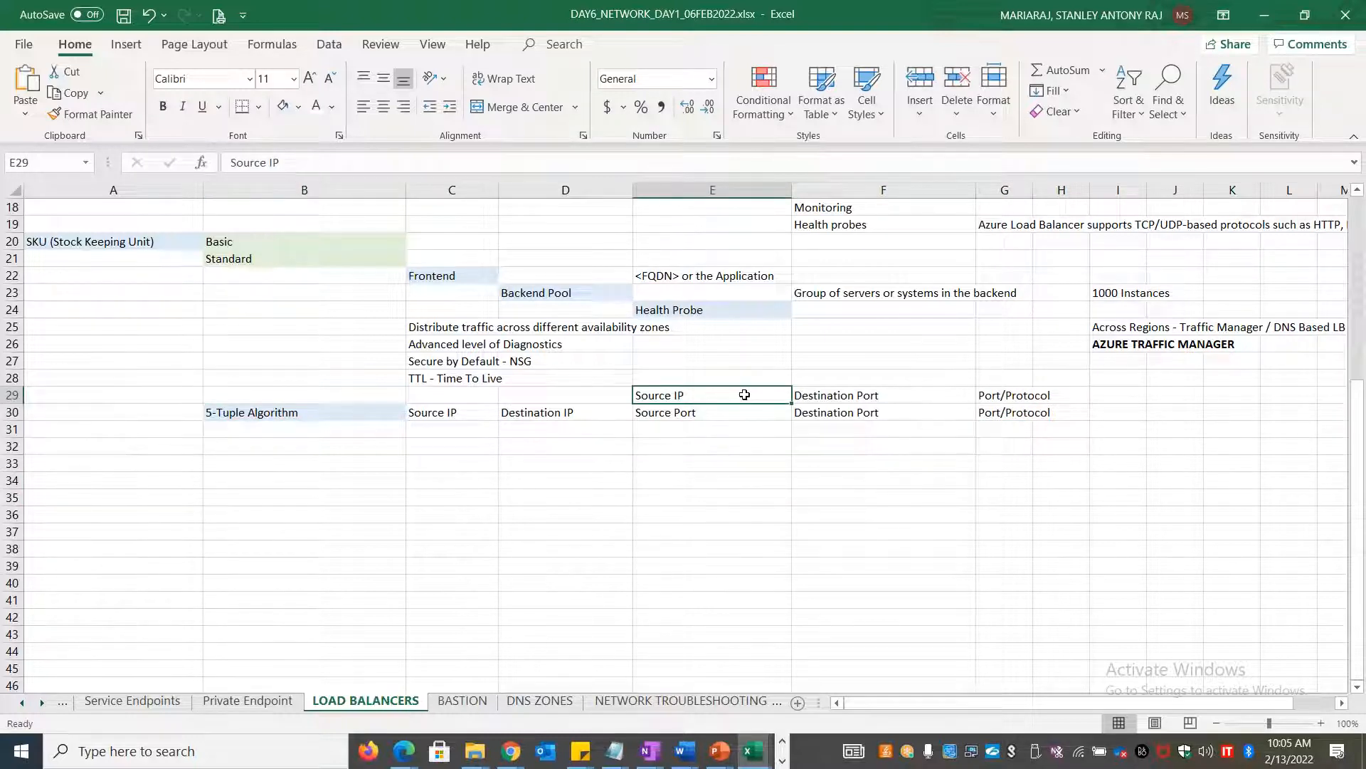
key("shift+Right")
key("shift+Right")
key("Delete")
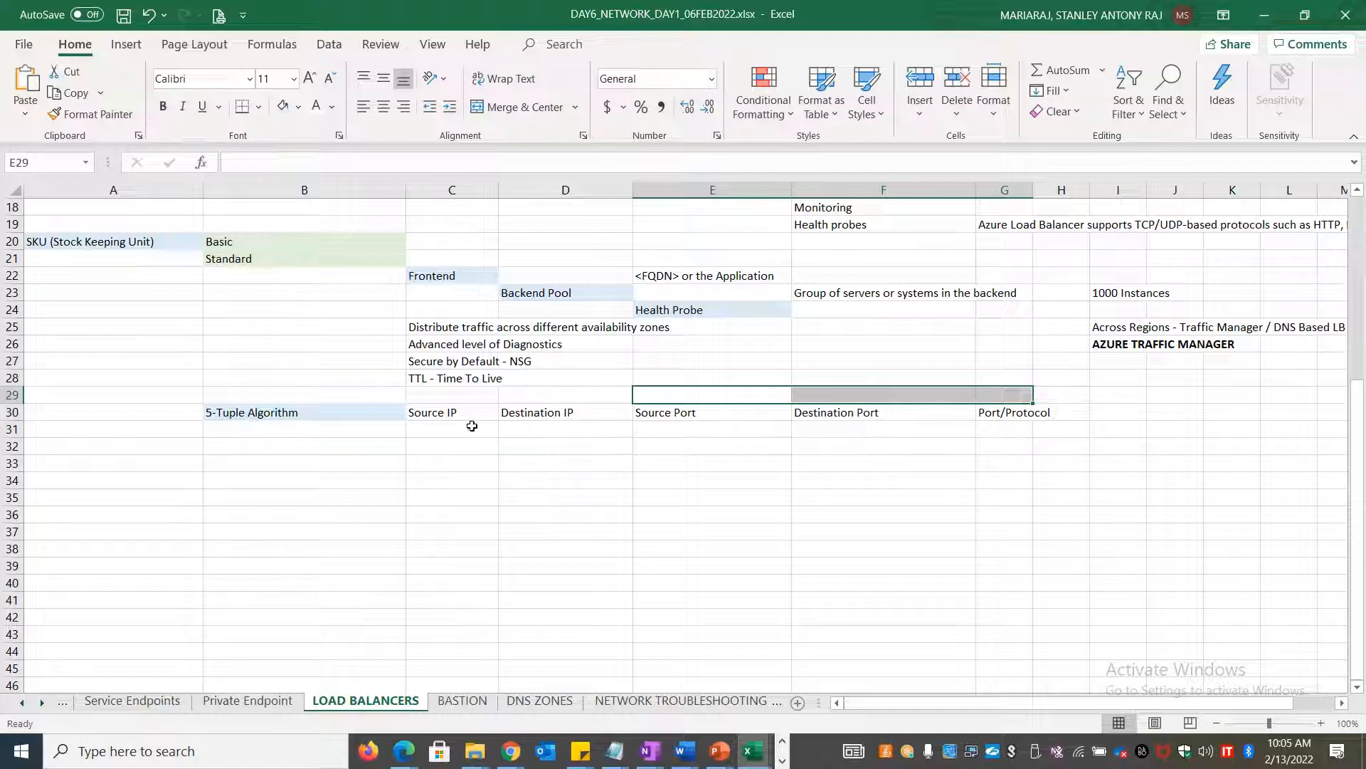
left_click(454, 412)
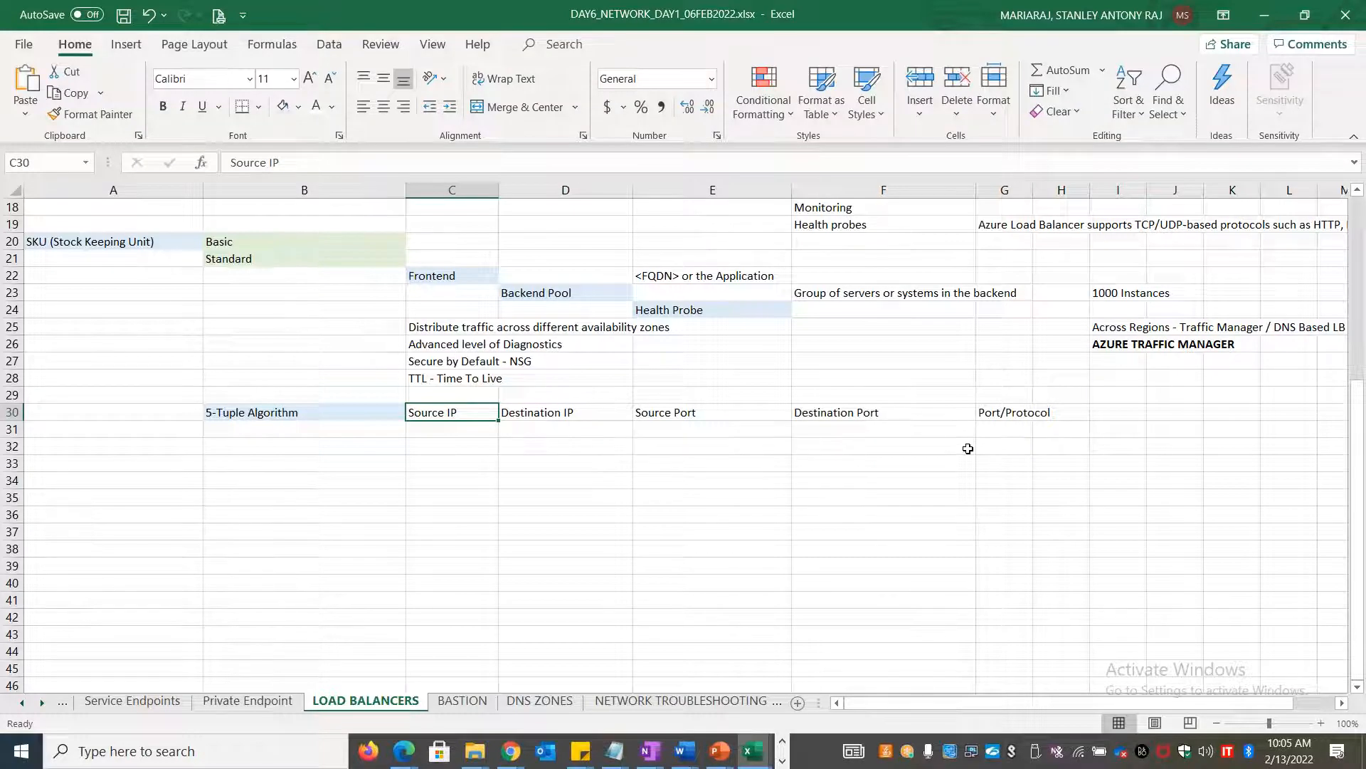
key("alt+Tab")
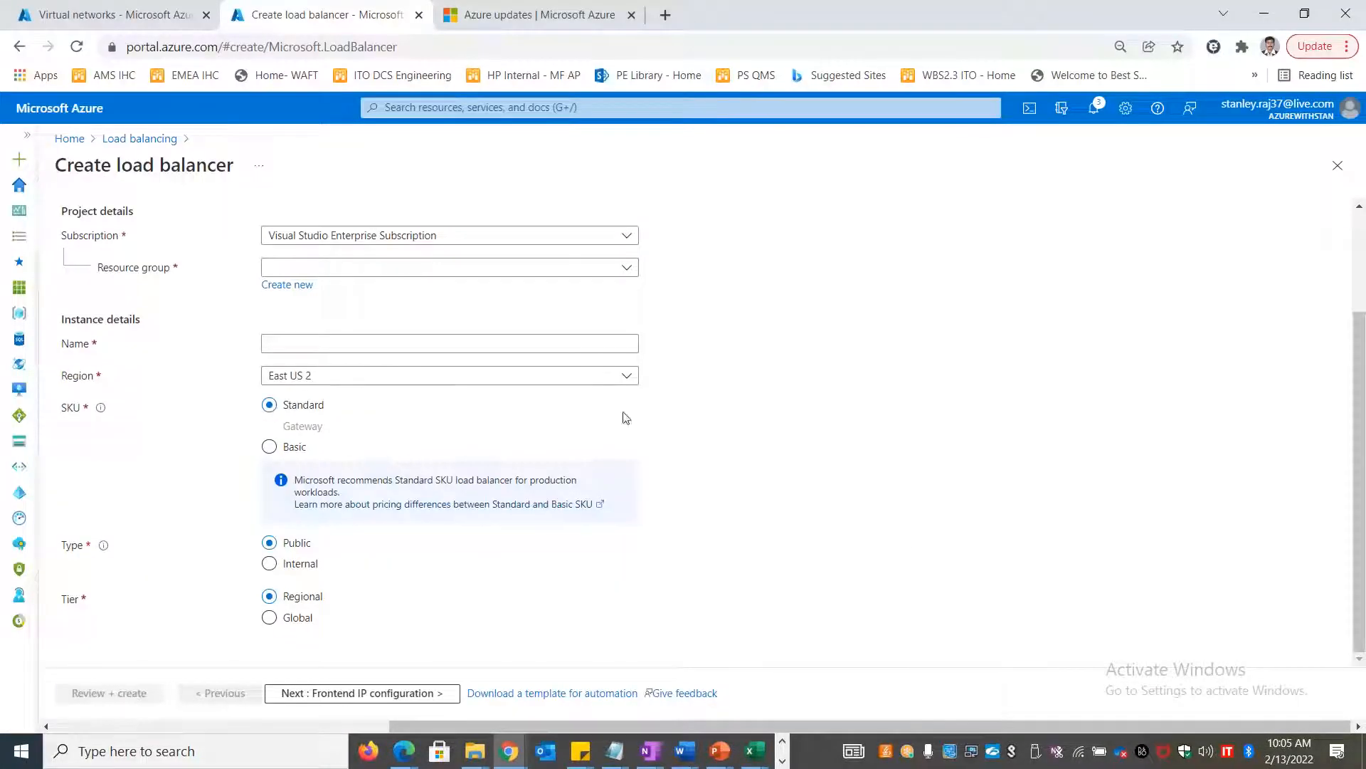
Set the resource group to RG-EUS-PRD-CWS-001 and name the load balancer happyweblb1
left_click(390, 269)
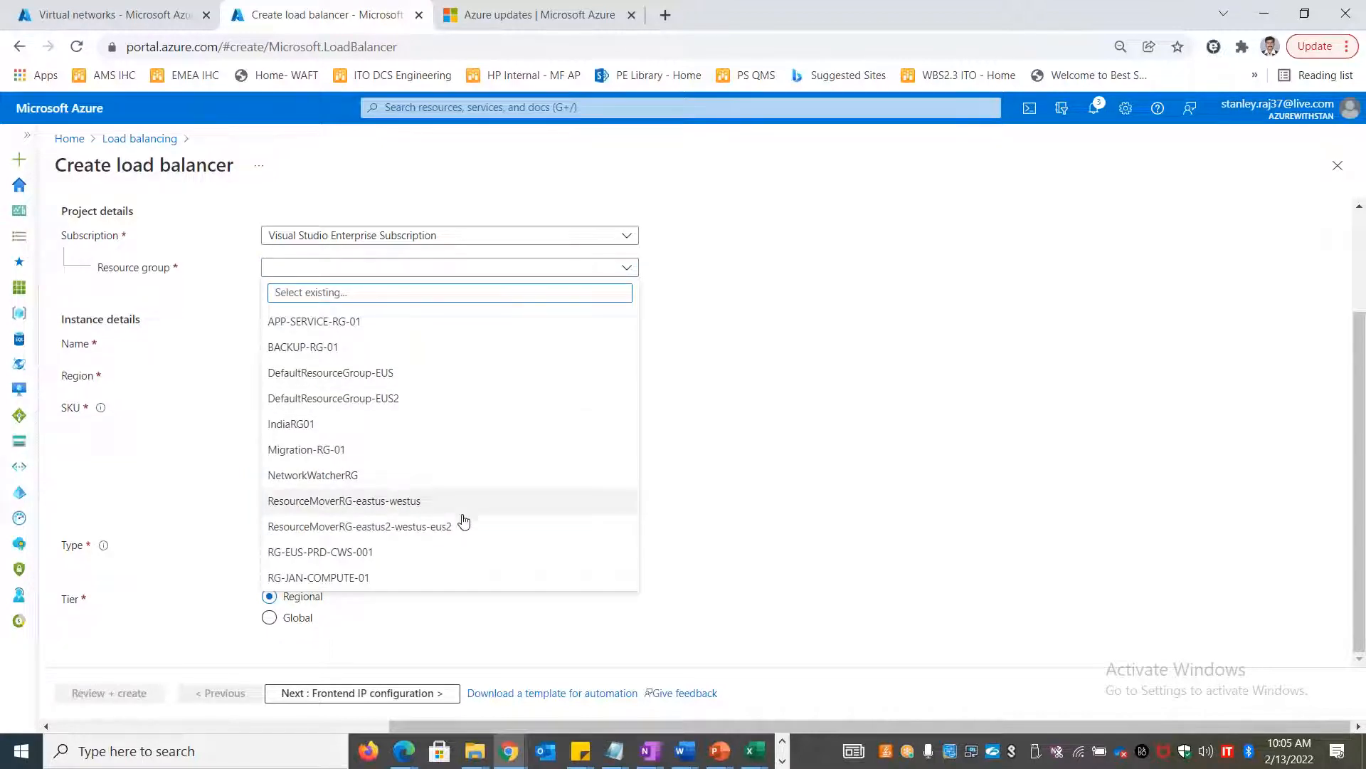
left_click(370, 554)
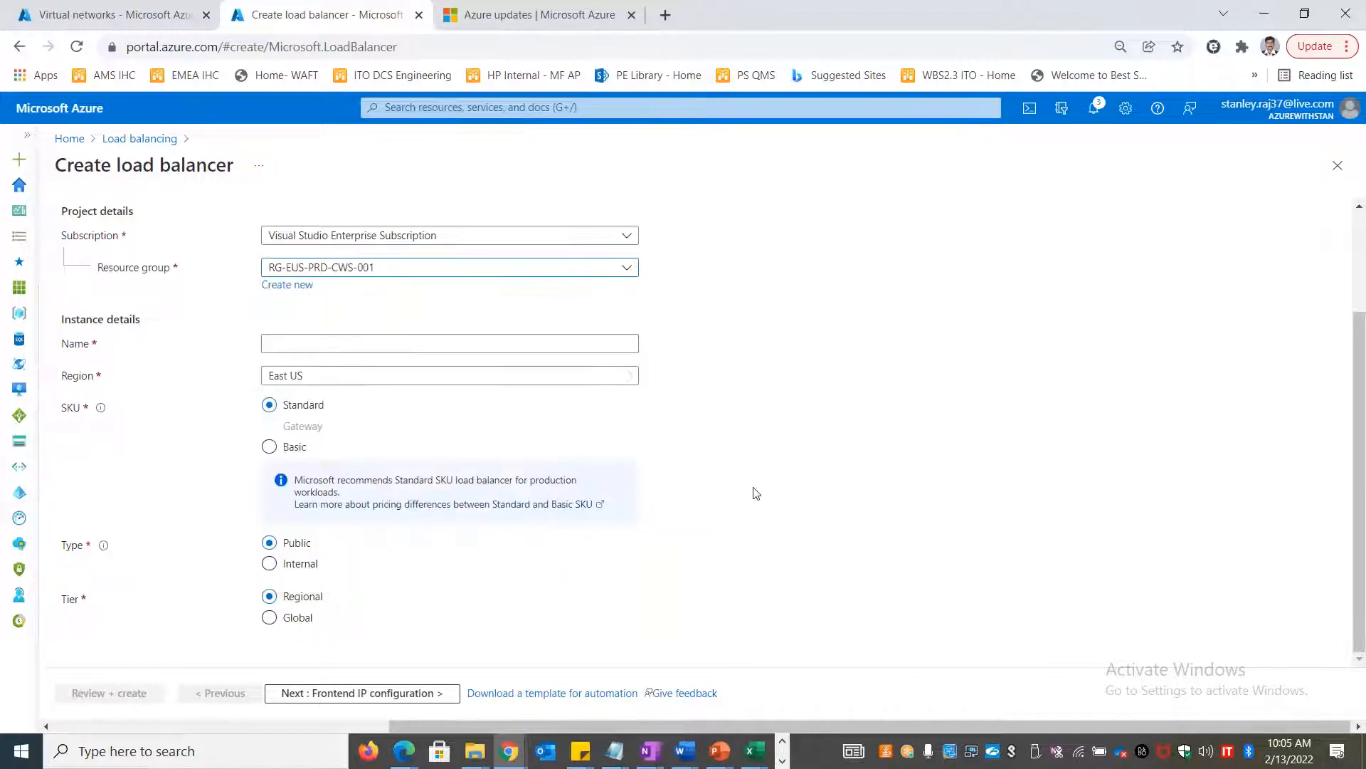
left_click(355, 340)
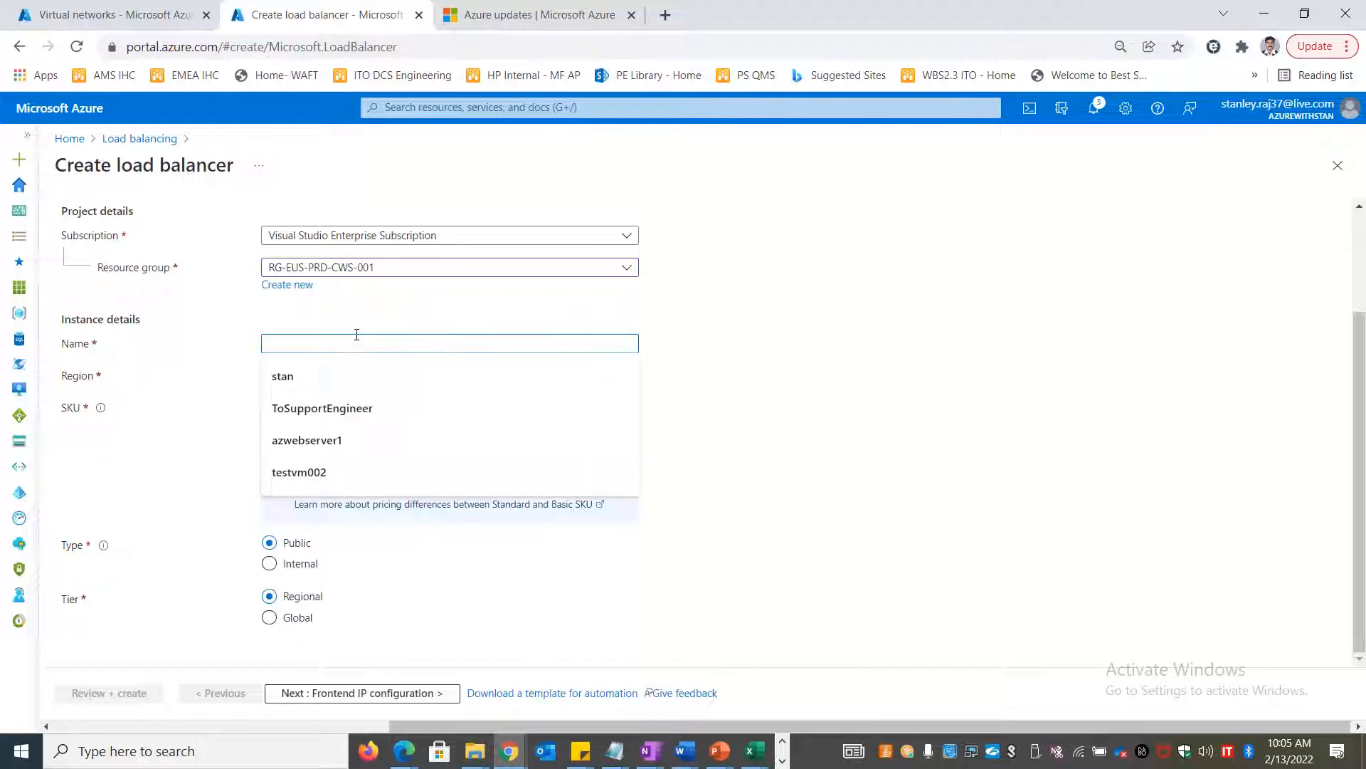
type("happ")
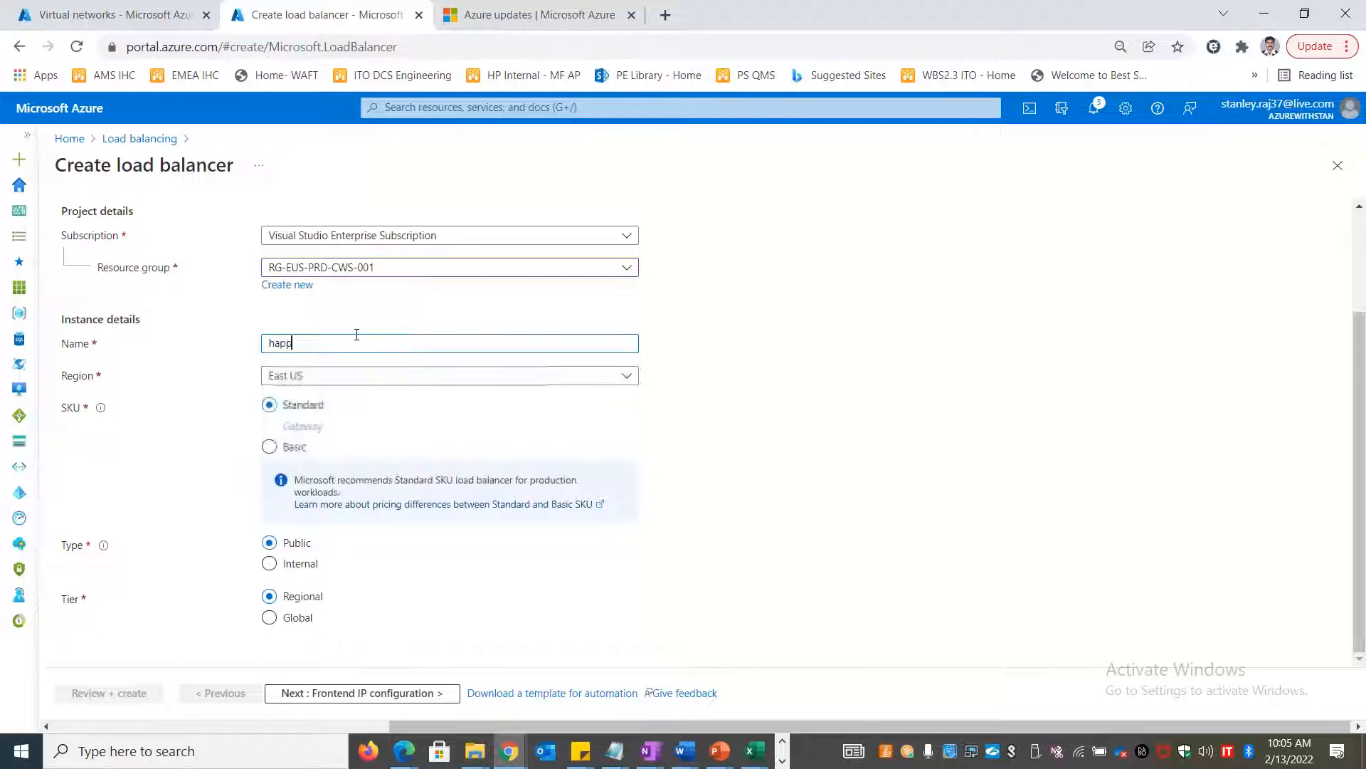
type("yweblb1")
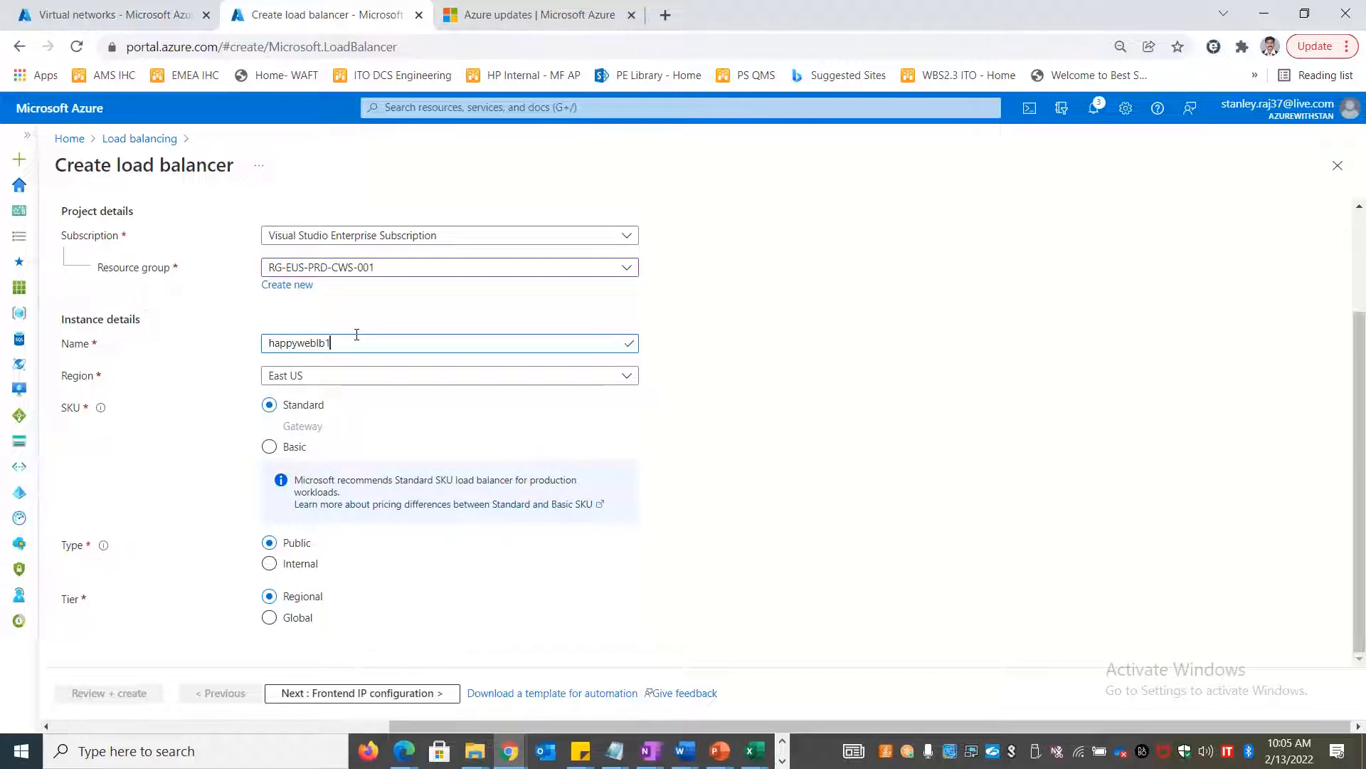
left_click(1187, 449)
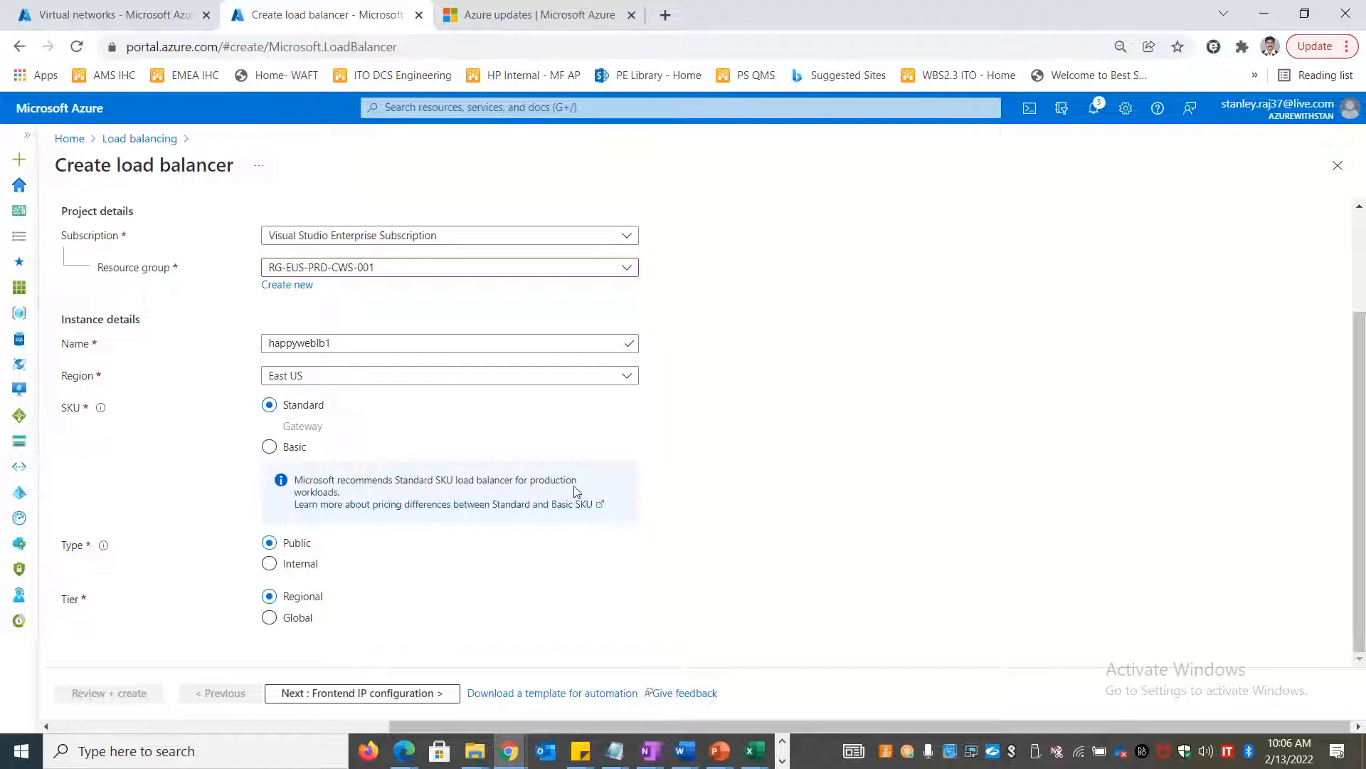
Copy the Standard SKU recommendation sentence and bring the Excel workbook back
triple_click(339, 493)
key("ctrl+c")
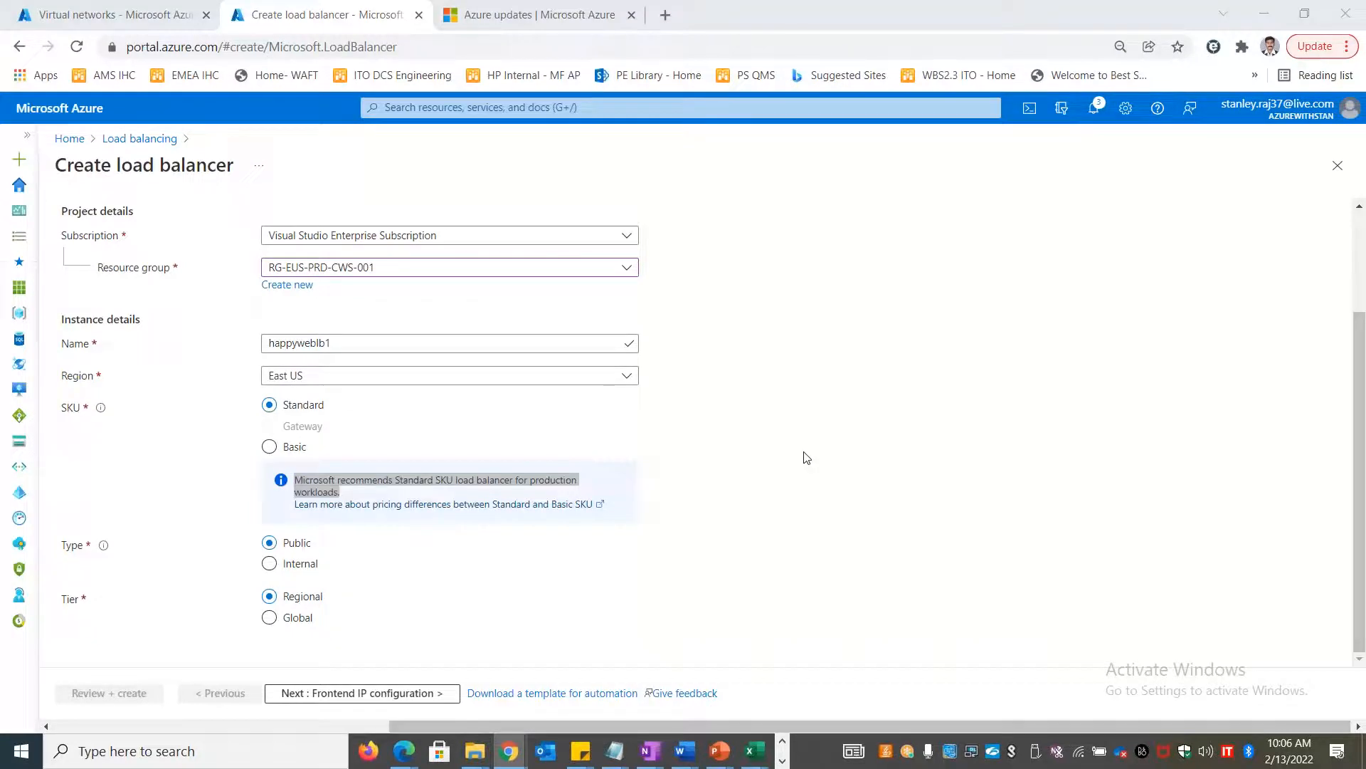
key("alt+Tab")
scroll(381, 512, "up", 6)
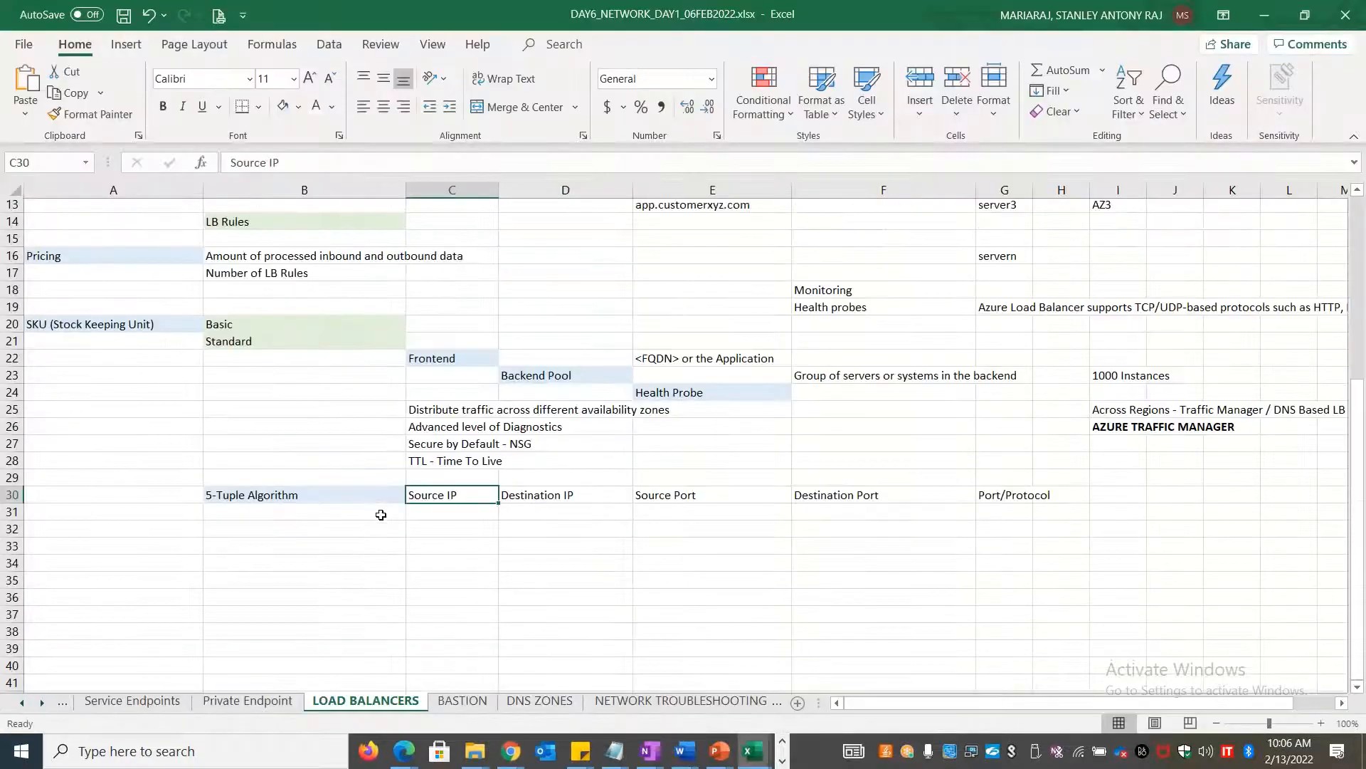
Paste the Standard SKU recommendation into C21 and enter 'Testing, POC, Dev...etc' in C20 beside Basic
left_click(464, 546)
key("ctrl+v")
key("Up")
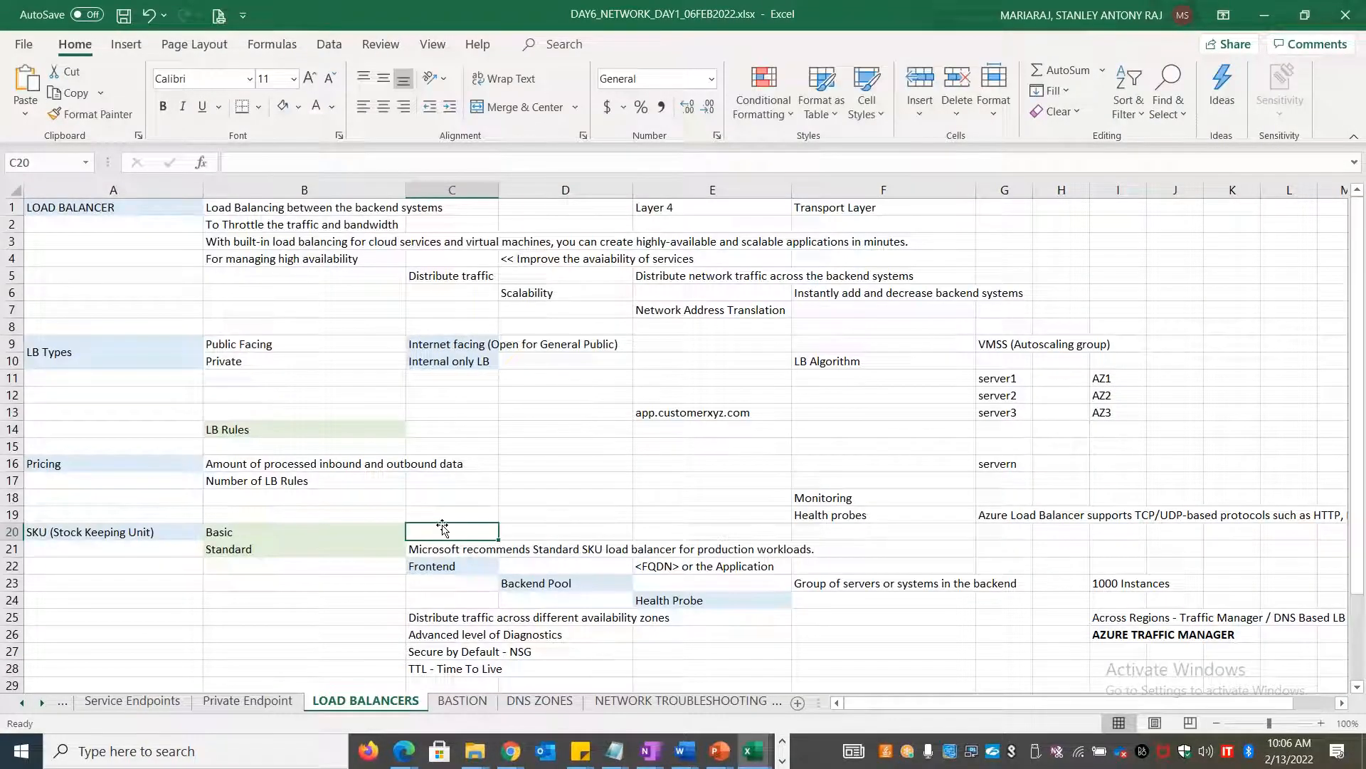
type("Testing, POC")
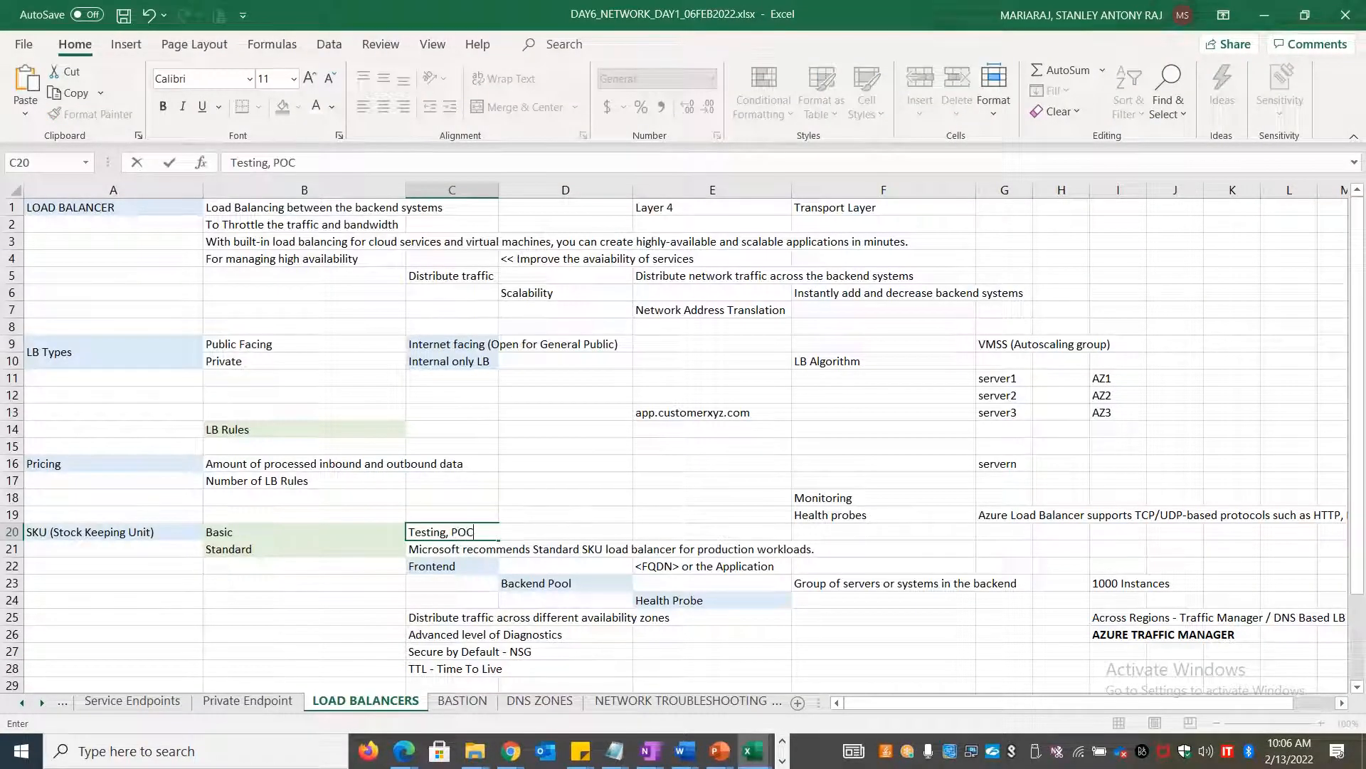
type(", Dev...etc")
key("Return")
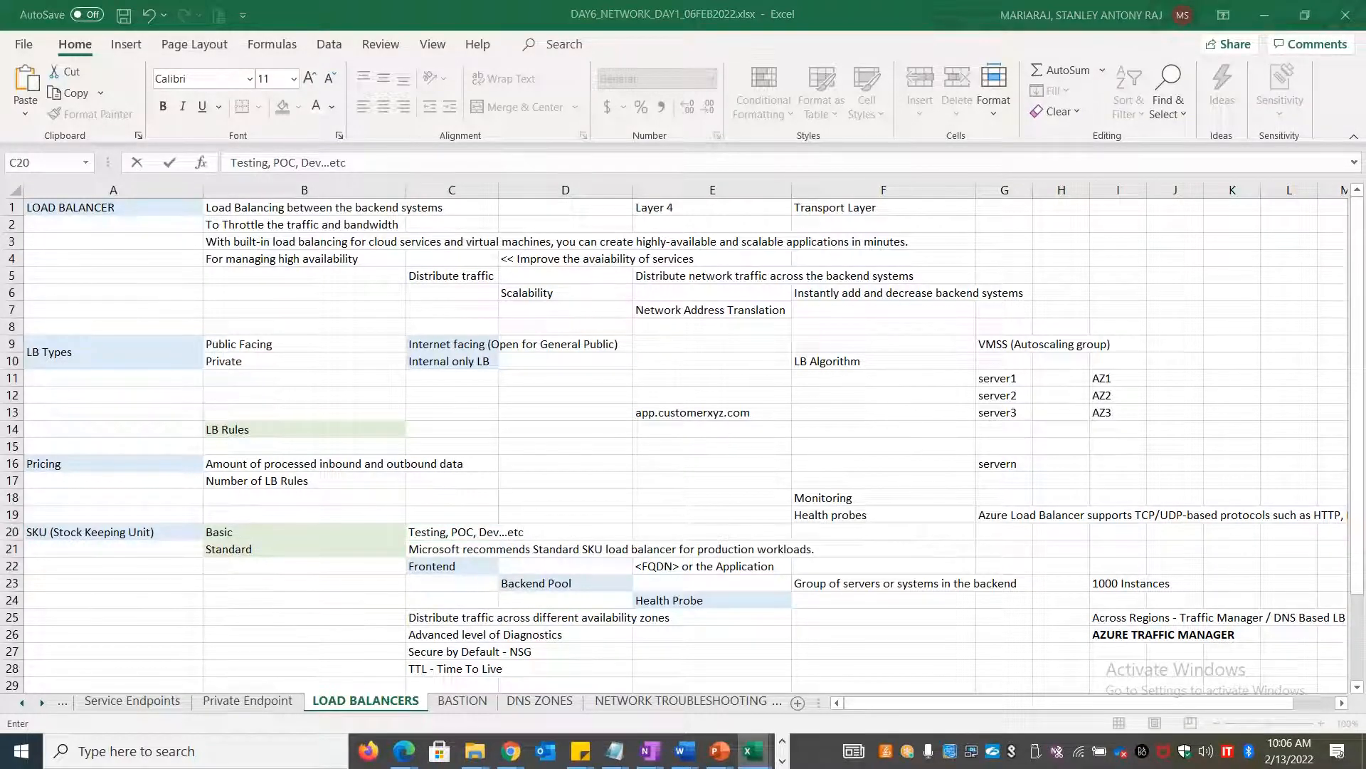
key("alt+Tab")
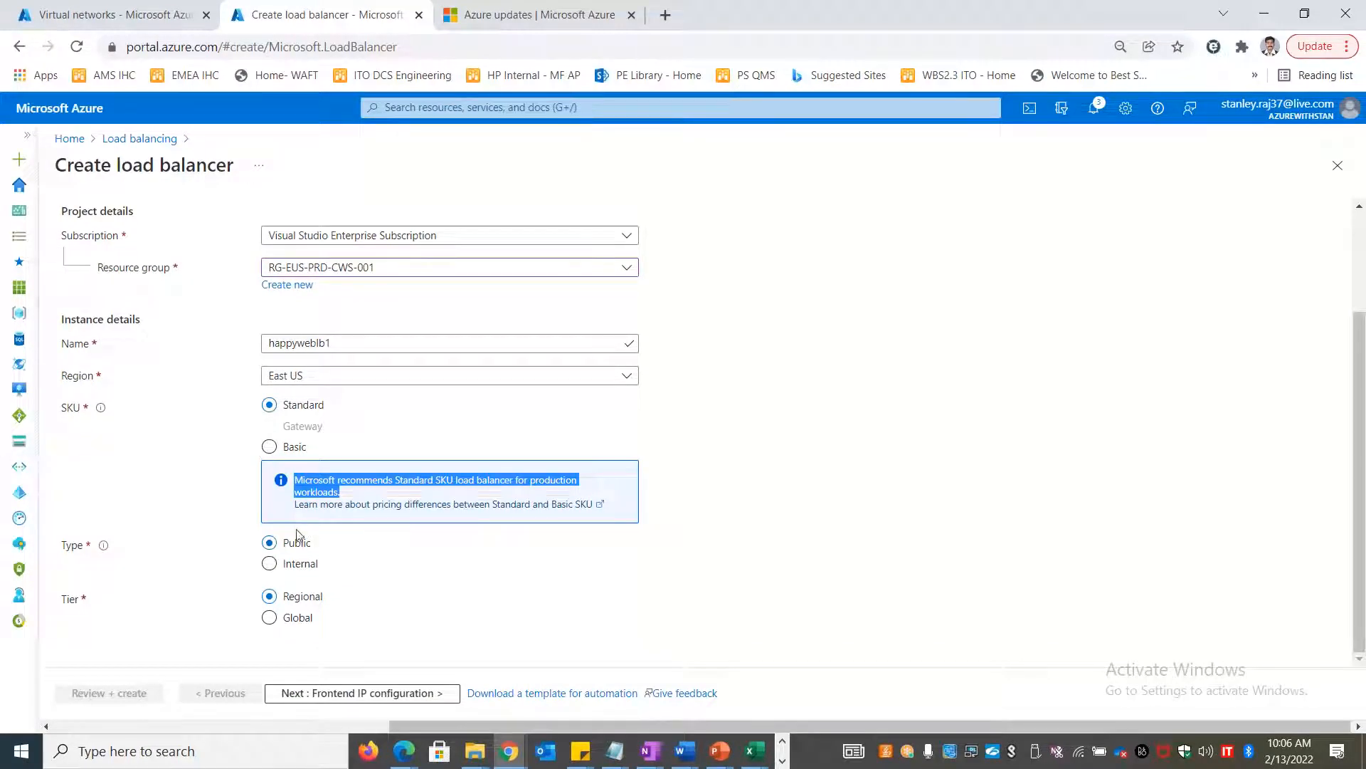
Copy the Tier field label from the Azure form and return to the notes sheet
left_click(459, 611)
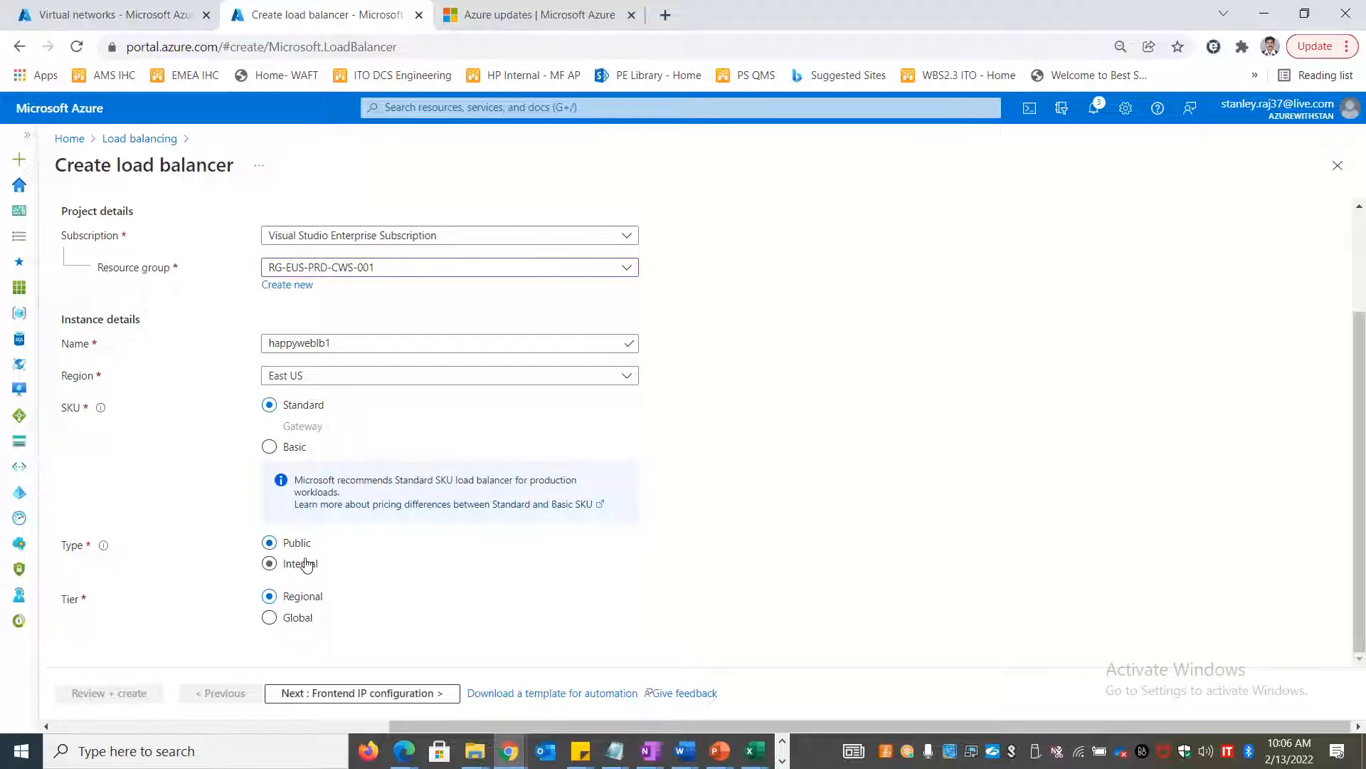
left_click_drag(57, 598, 79, 600)
key("ctrl+c")
key("alt+Tab")
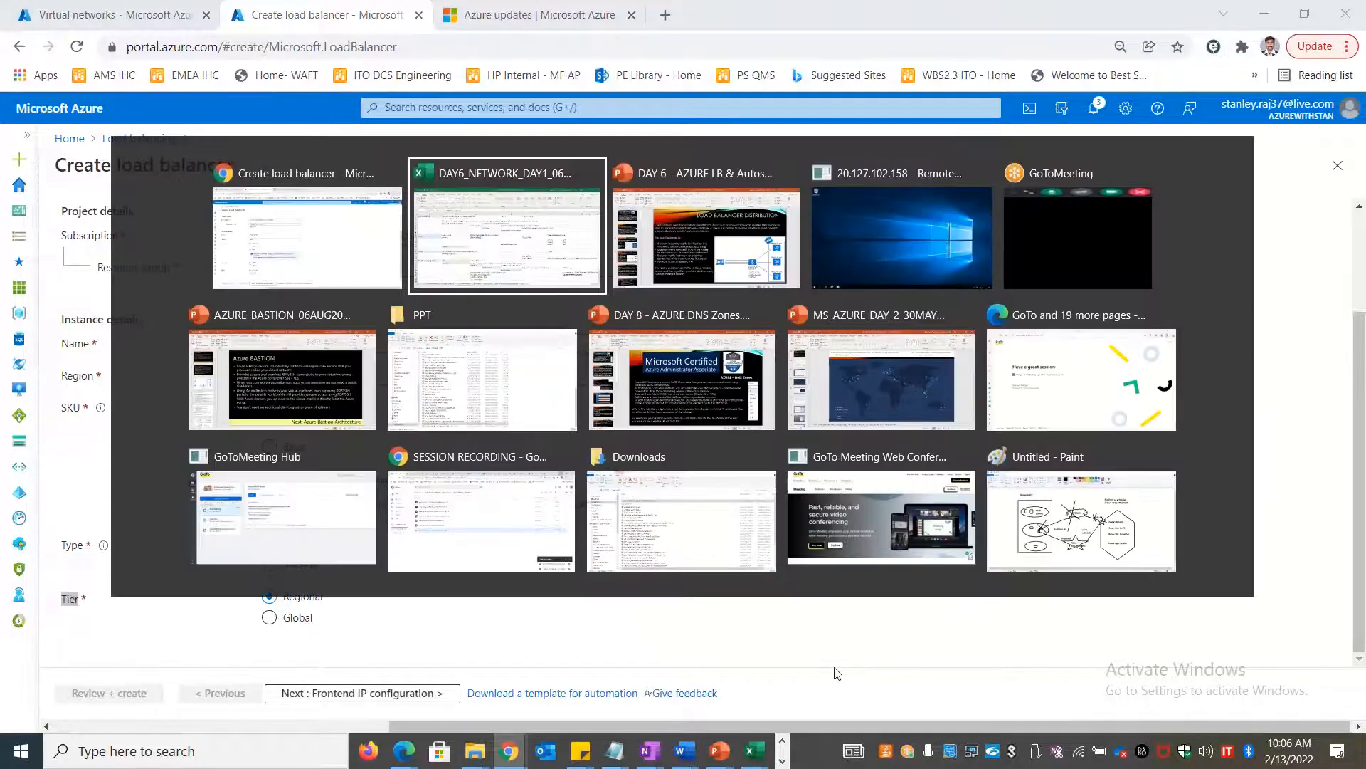
left_click(238, 653)
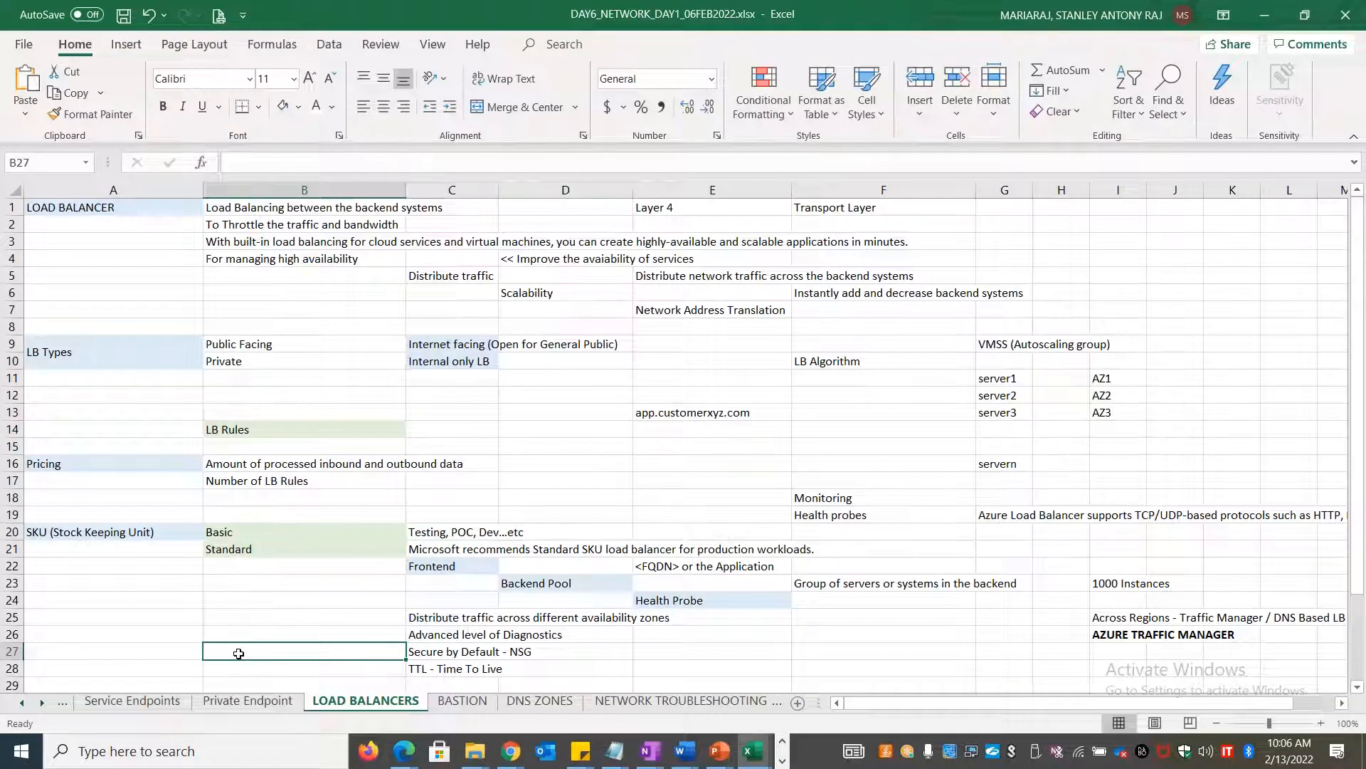
Paste Tier into A32 and give it the SKU label's heading format via Format Painter
scroll(238, 653, "down", 6)
left_click(159, 445)
key("ctrl+v")
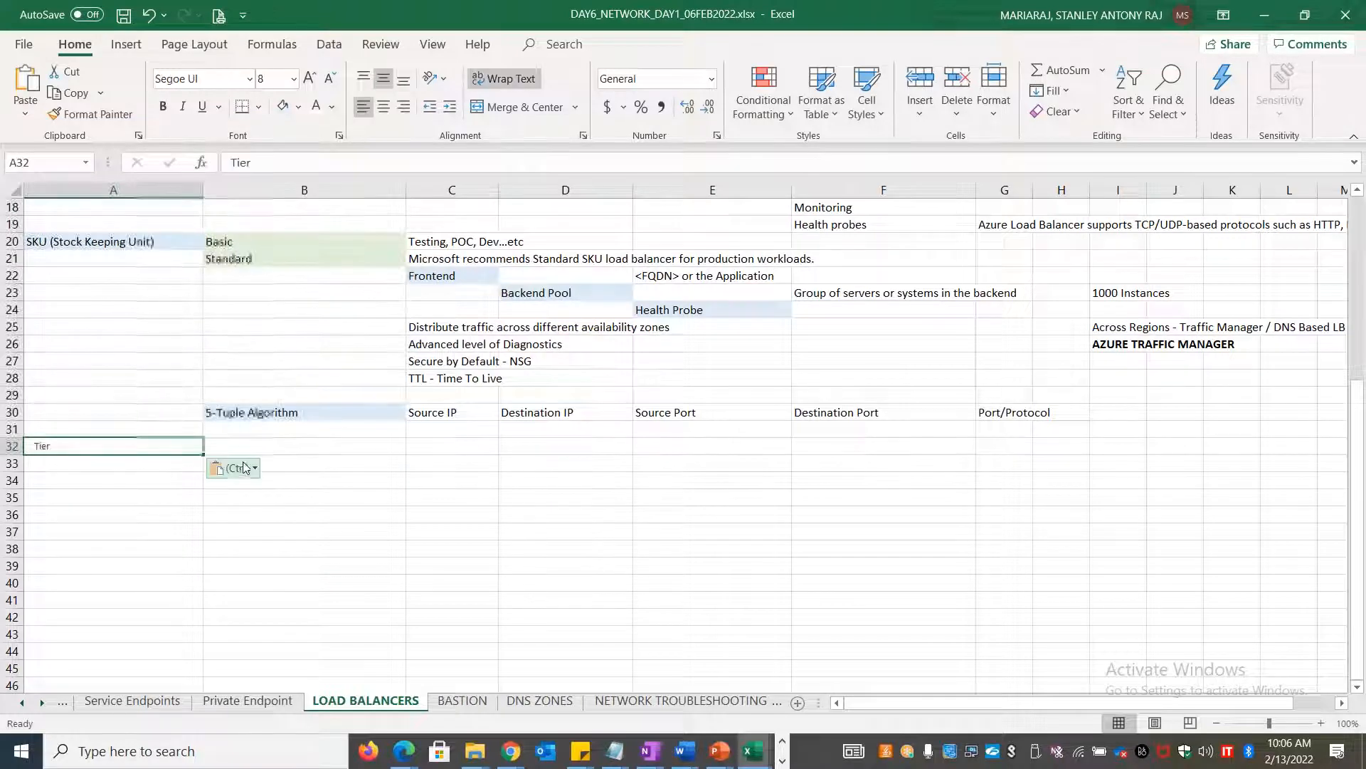
left_click(150, 242)
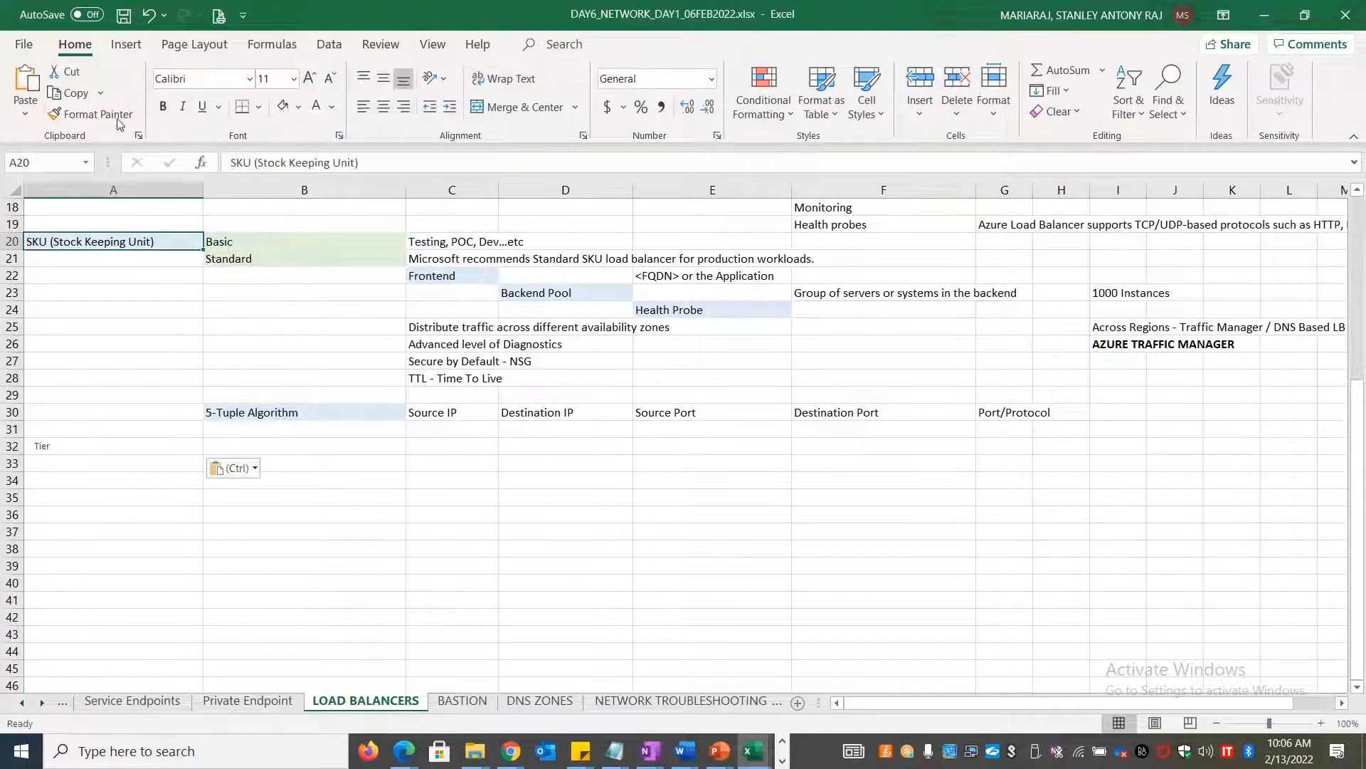
left_click(120, 118)
left_click(68, 446)
left_click(284, 455)
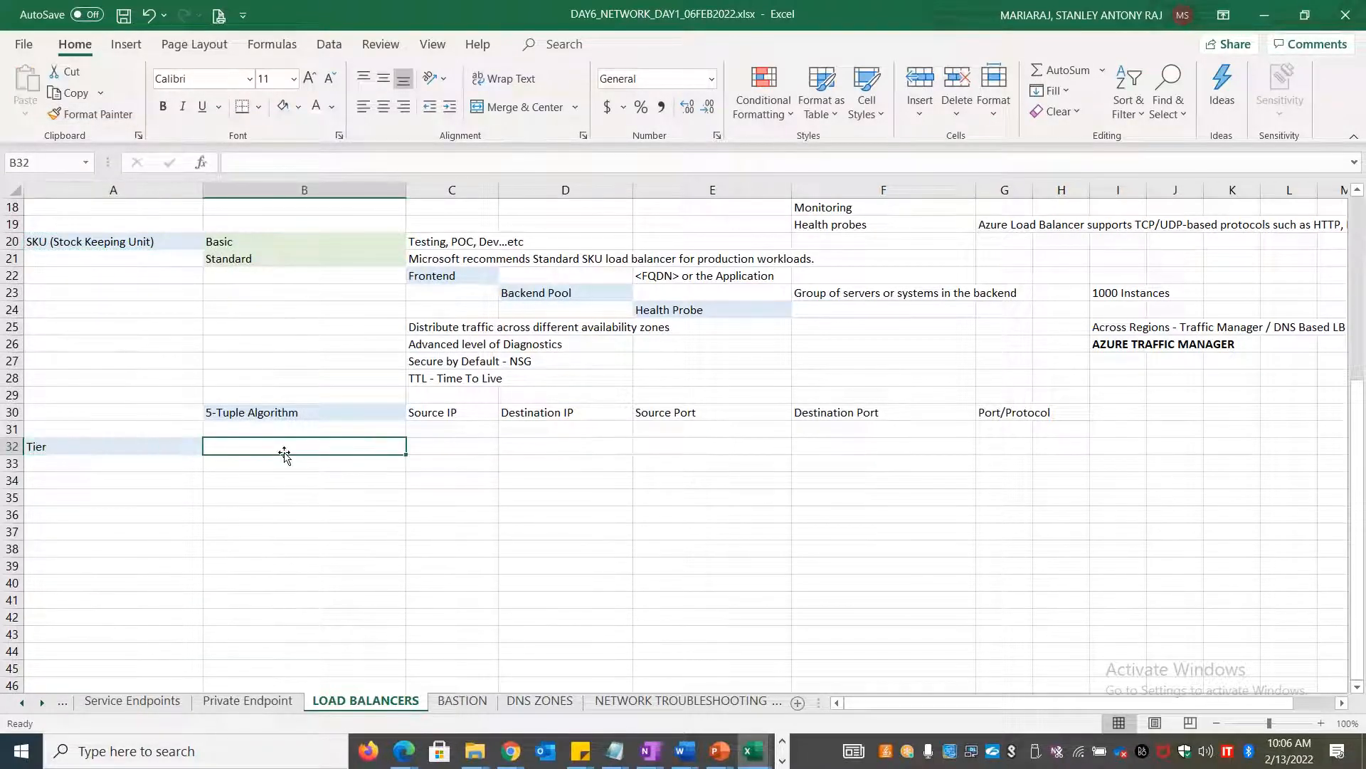
Enter Regional in B32 and Global in B33 as the tier options
type("Regional")
key("Return")
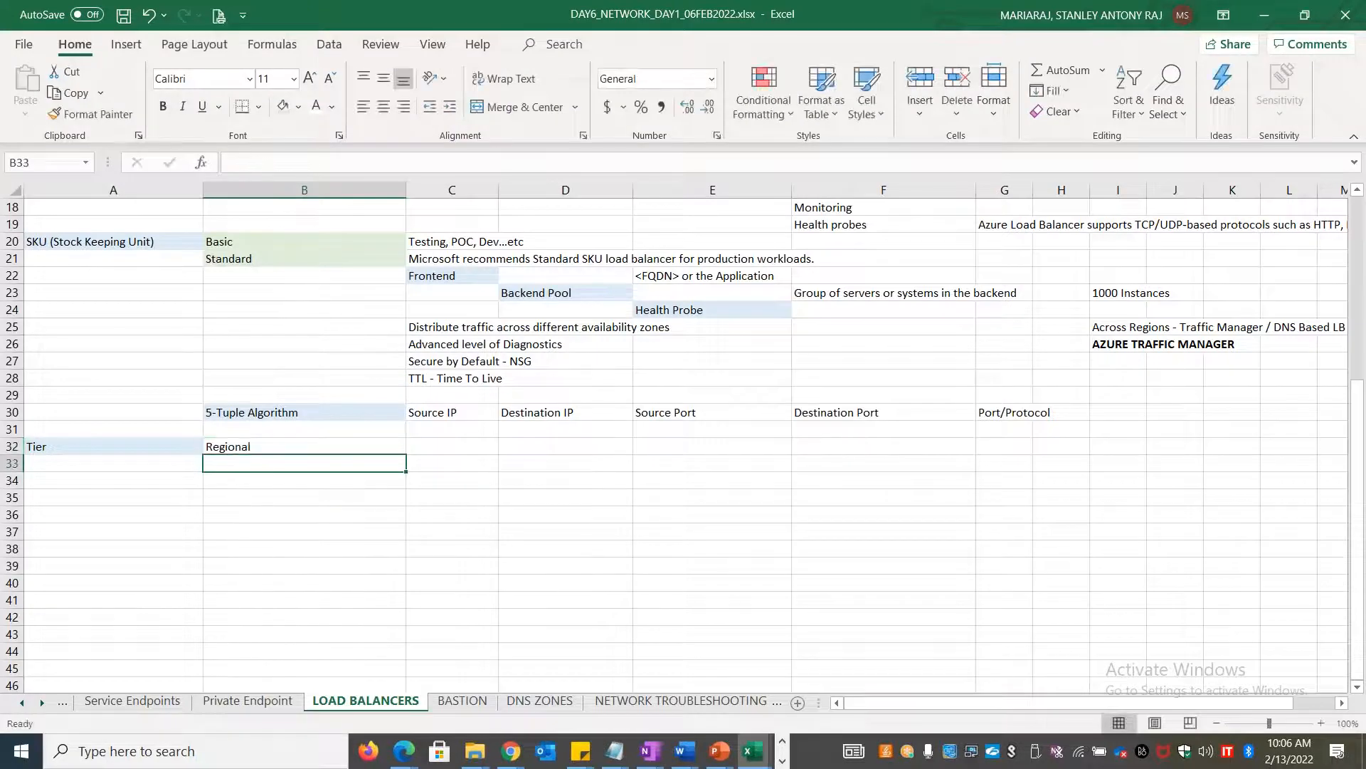
type("Global")
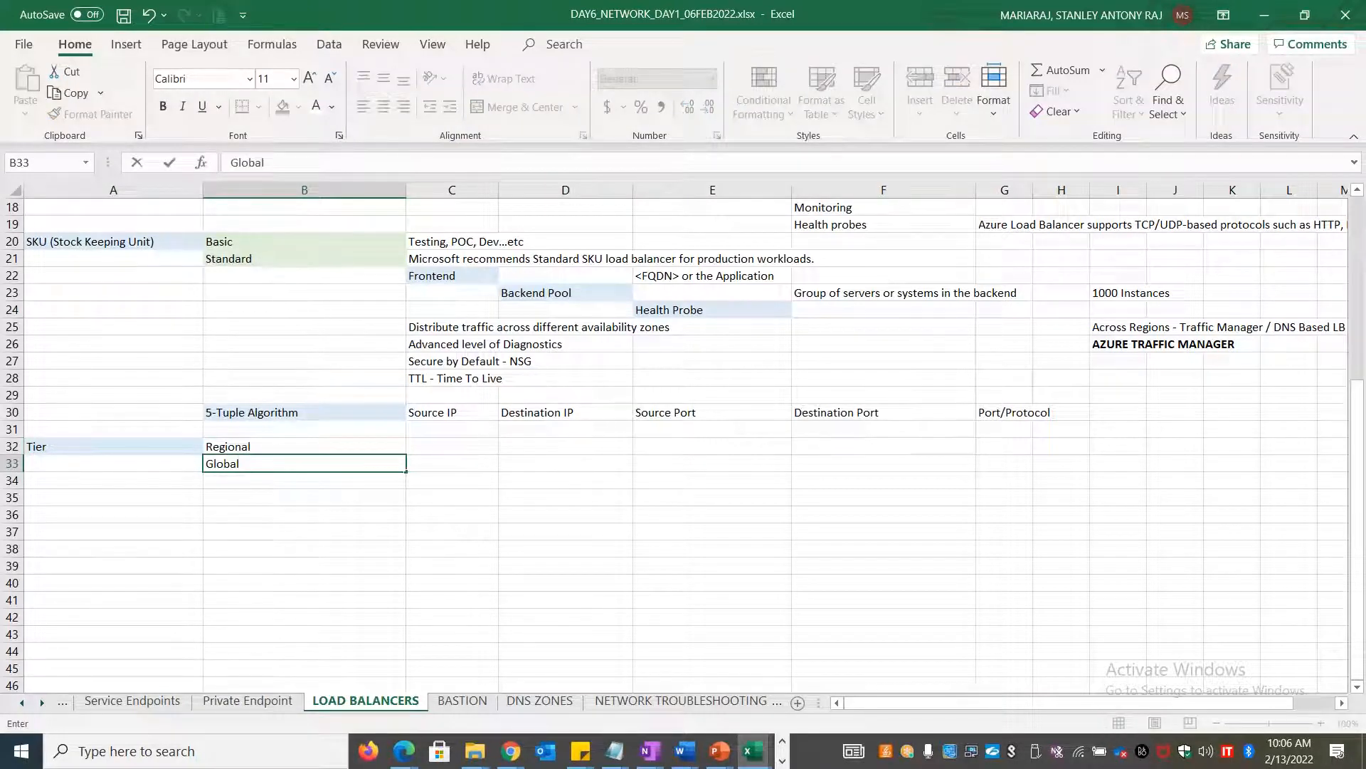
key("Up")
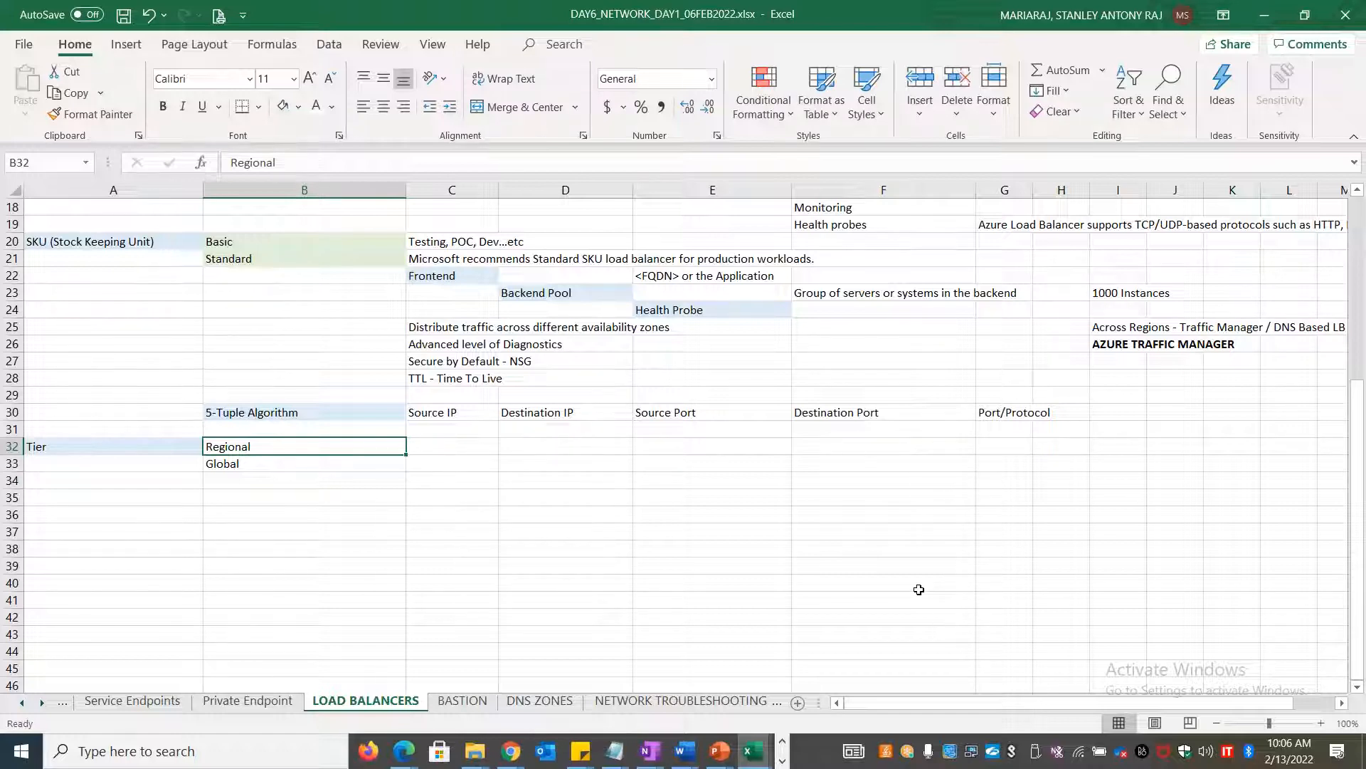
key("alt+Tab")
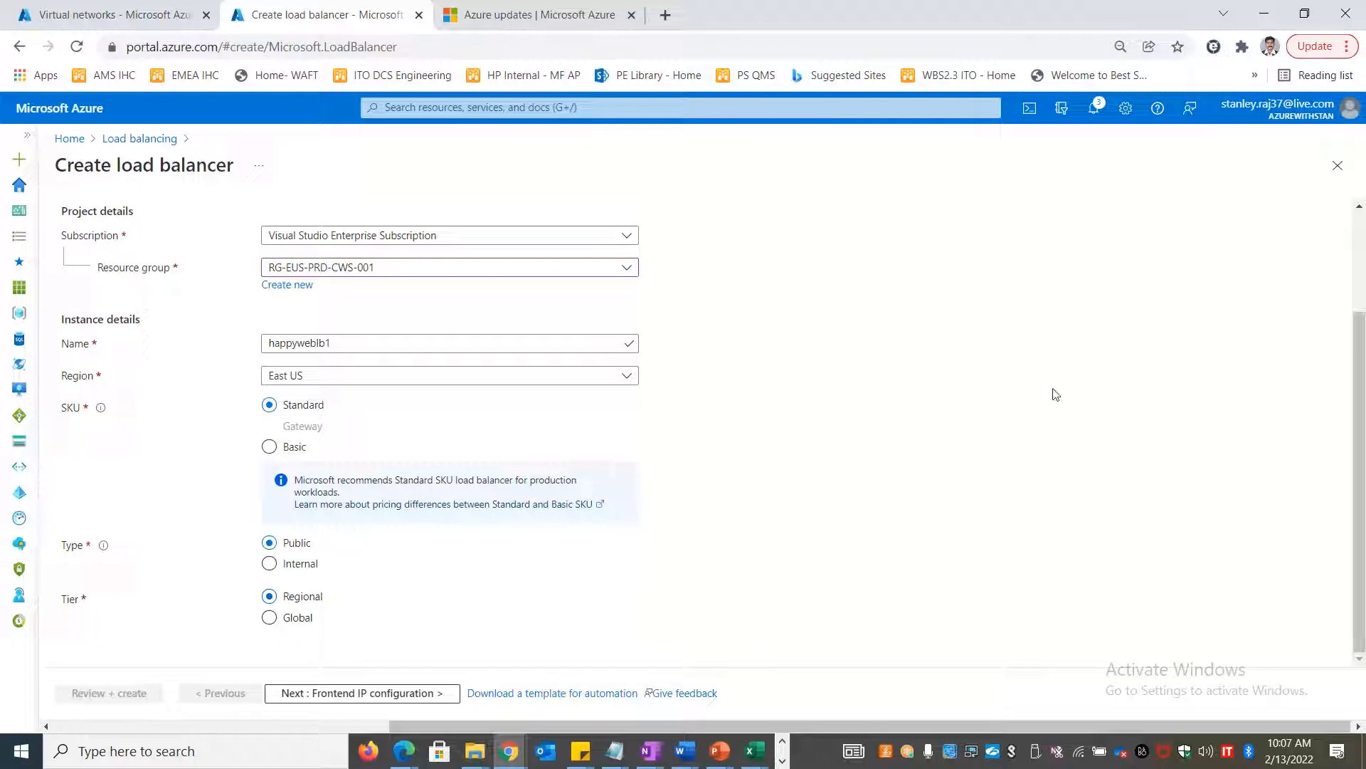
Review Type and Tier on the Basics tab, then advance to Frontend IP configuration
scroll(960, 459, "up", 2)
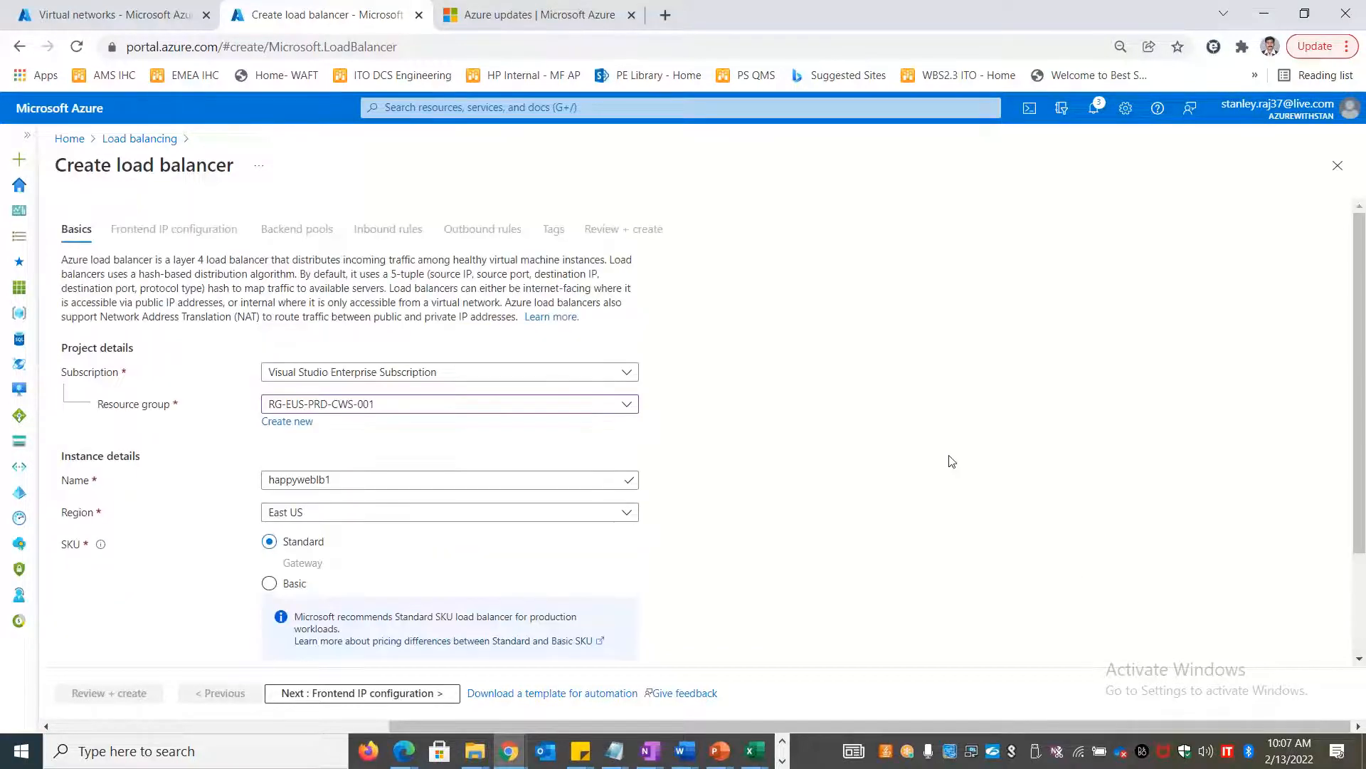
scroll(950, 460, "down", 2)
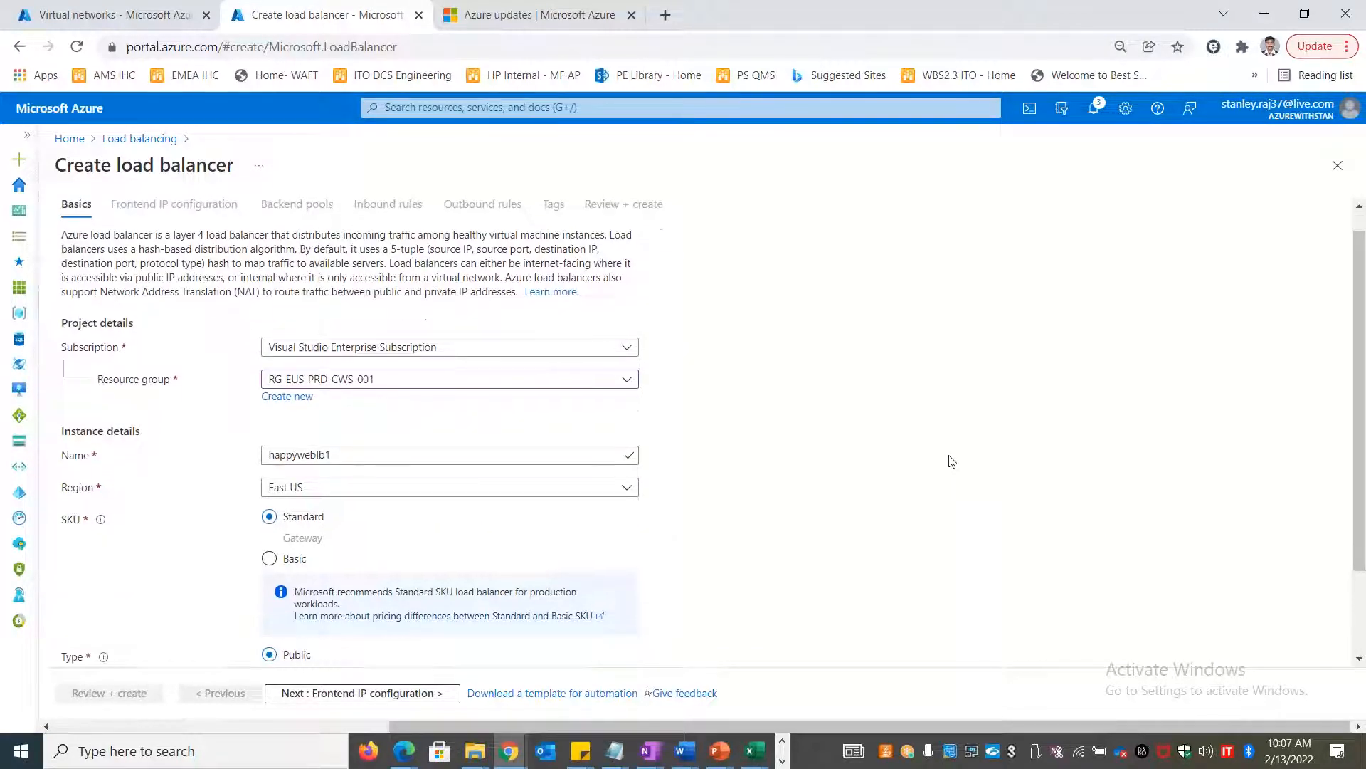
left_click(303, 694)
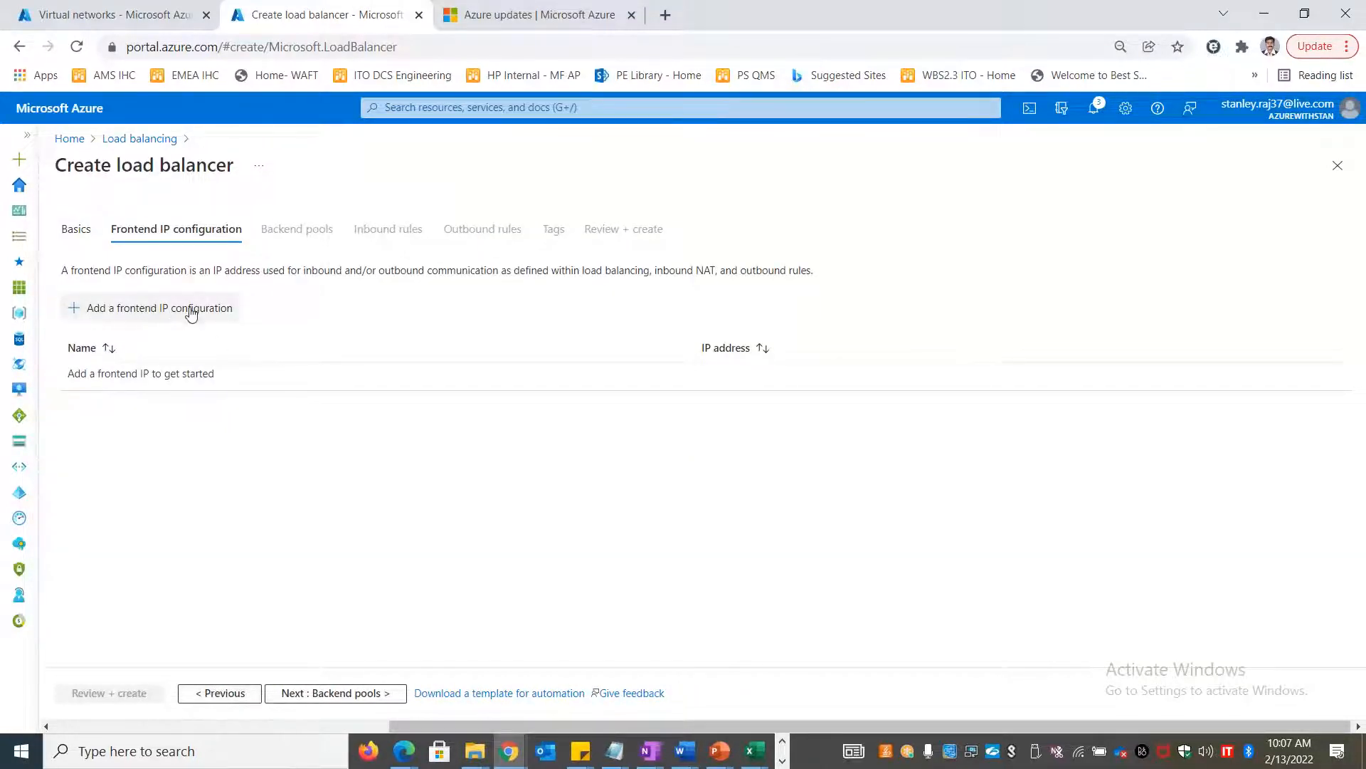
key("alt+Tab")
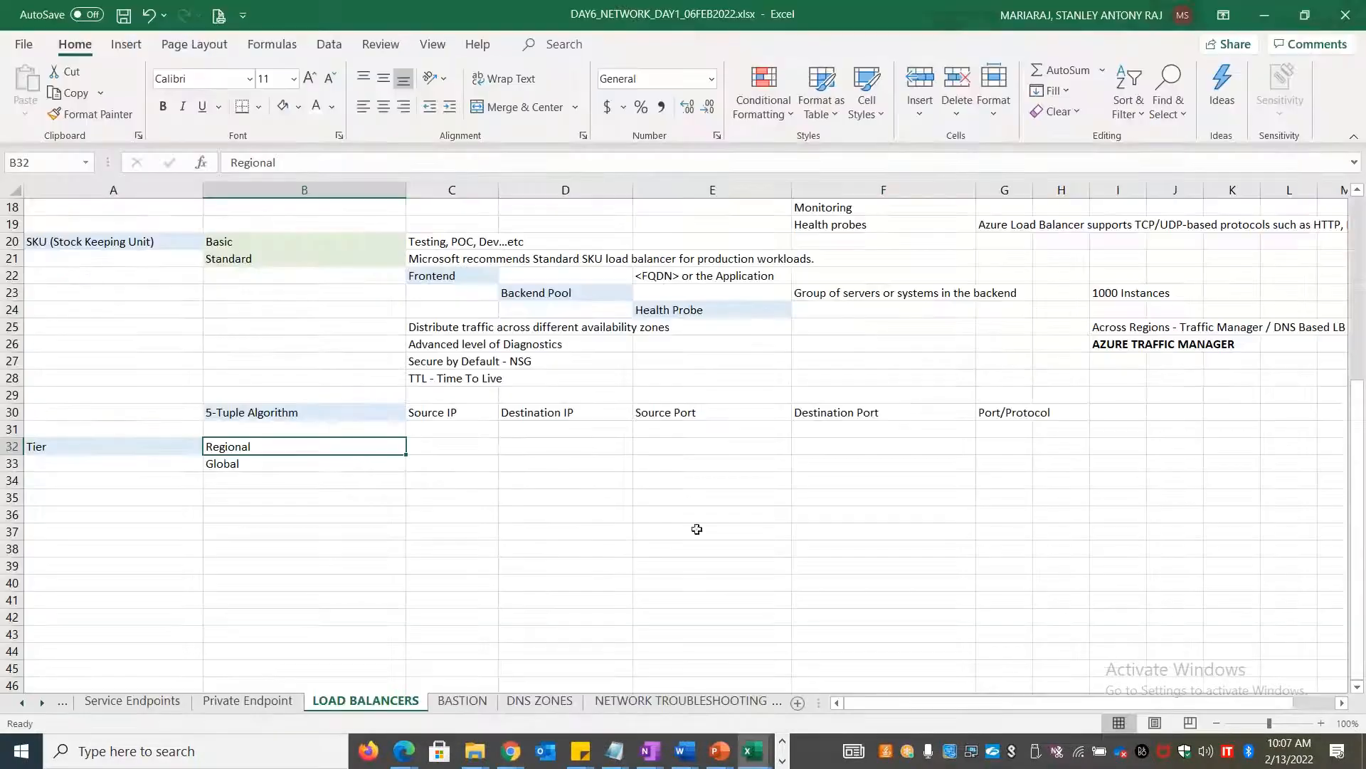
Scroll up through the notes to the app.customerxyz.com example in E13 and back down
left_click(539, 508)
scroll(649, 491, "up", 5)
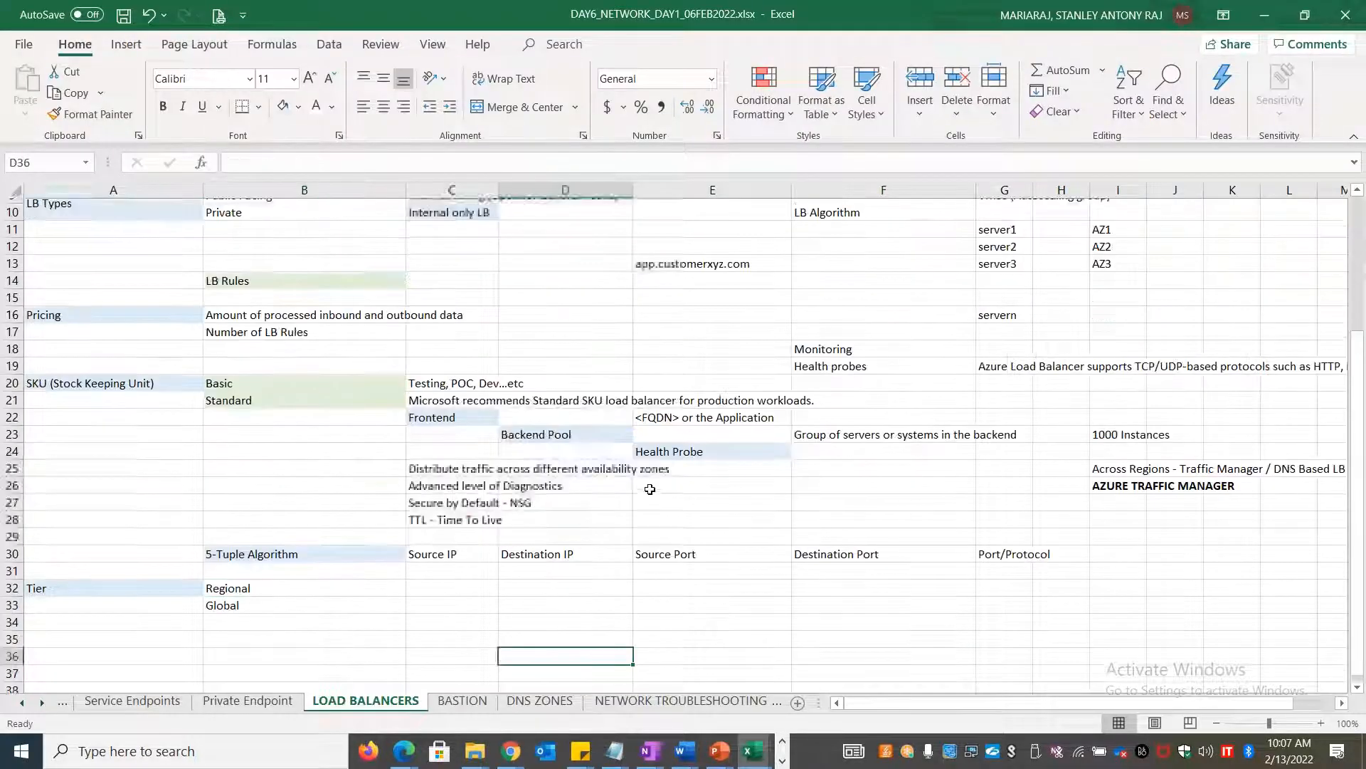
scroll(650, 495, "up", 1)
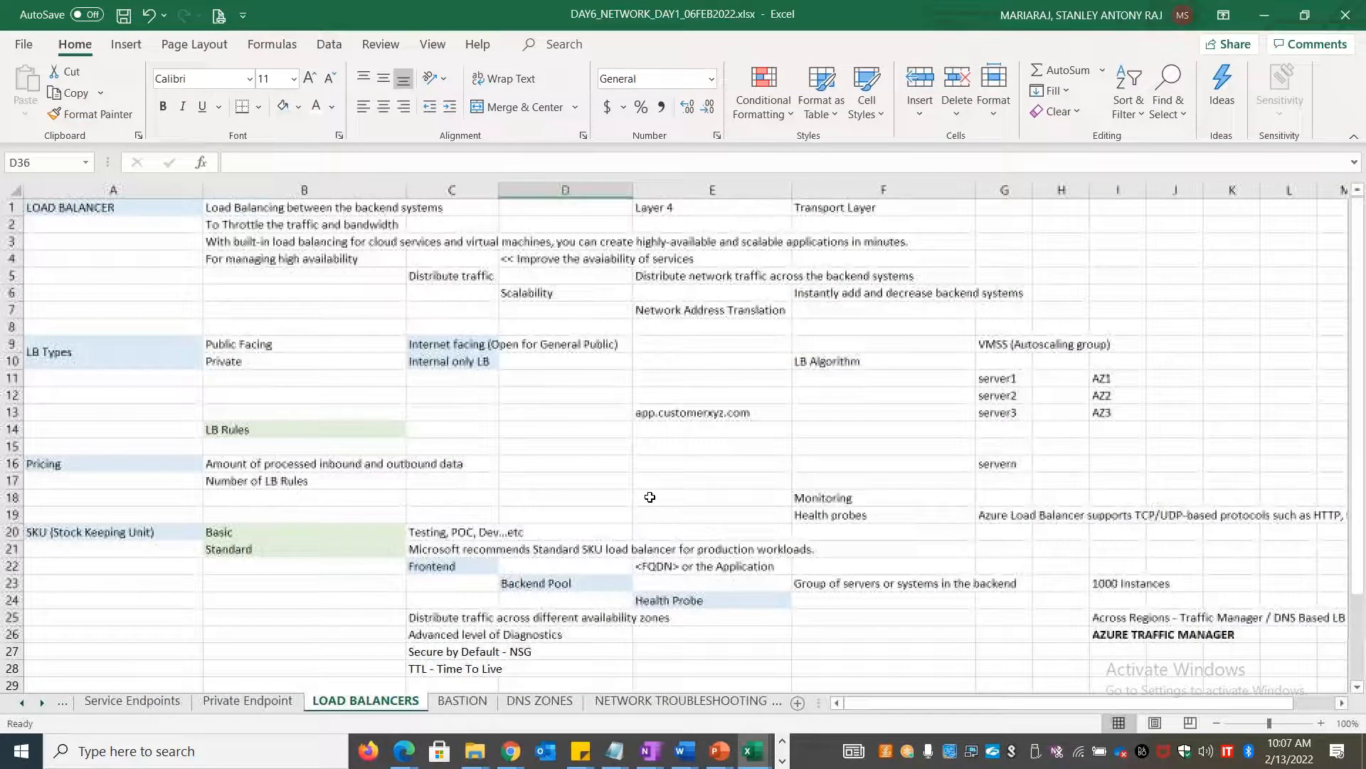
left_click(712, 412)
scroll(794, 462, "down", 5)
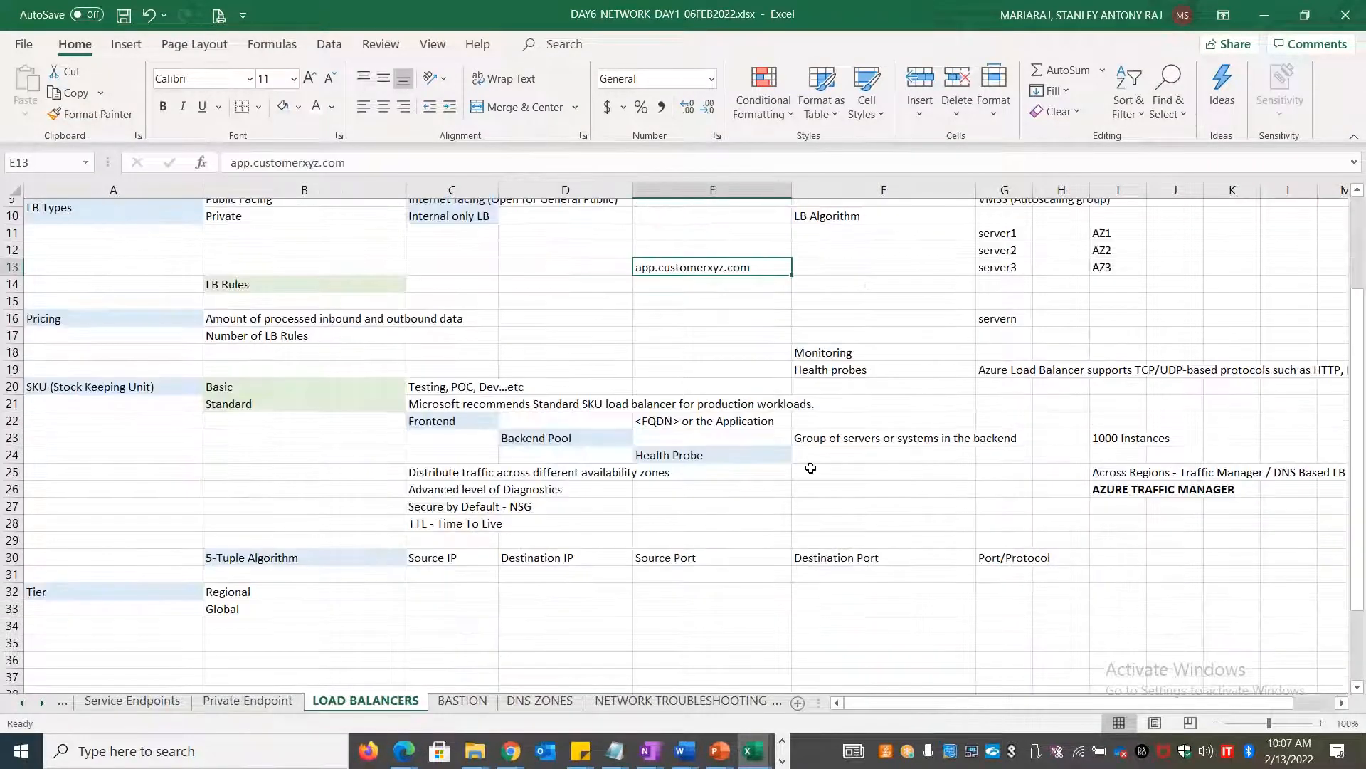
scroll(794, 461, "down", 1)
left_click(838, 277)
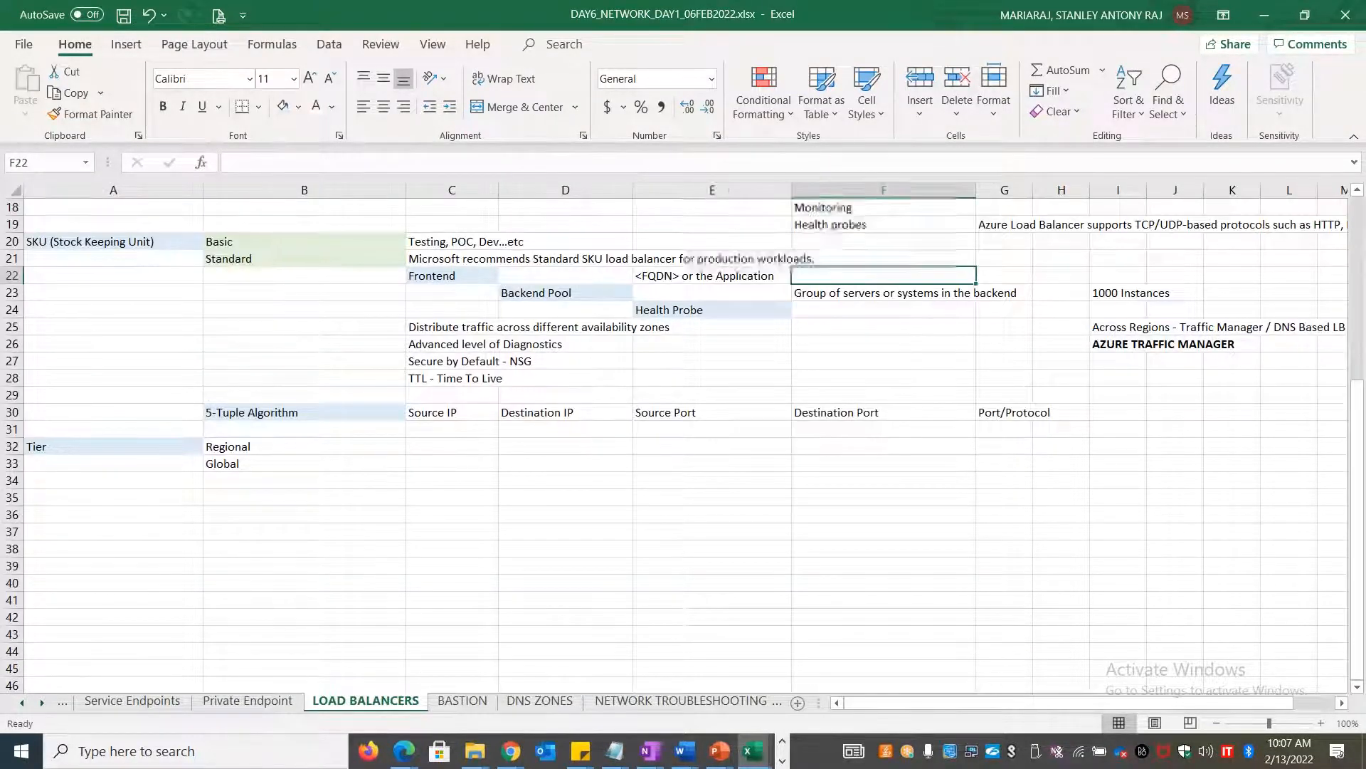
key("alt+Tab")
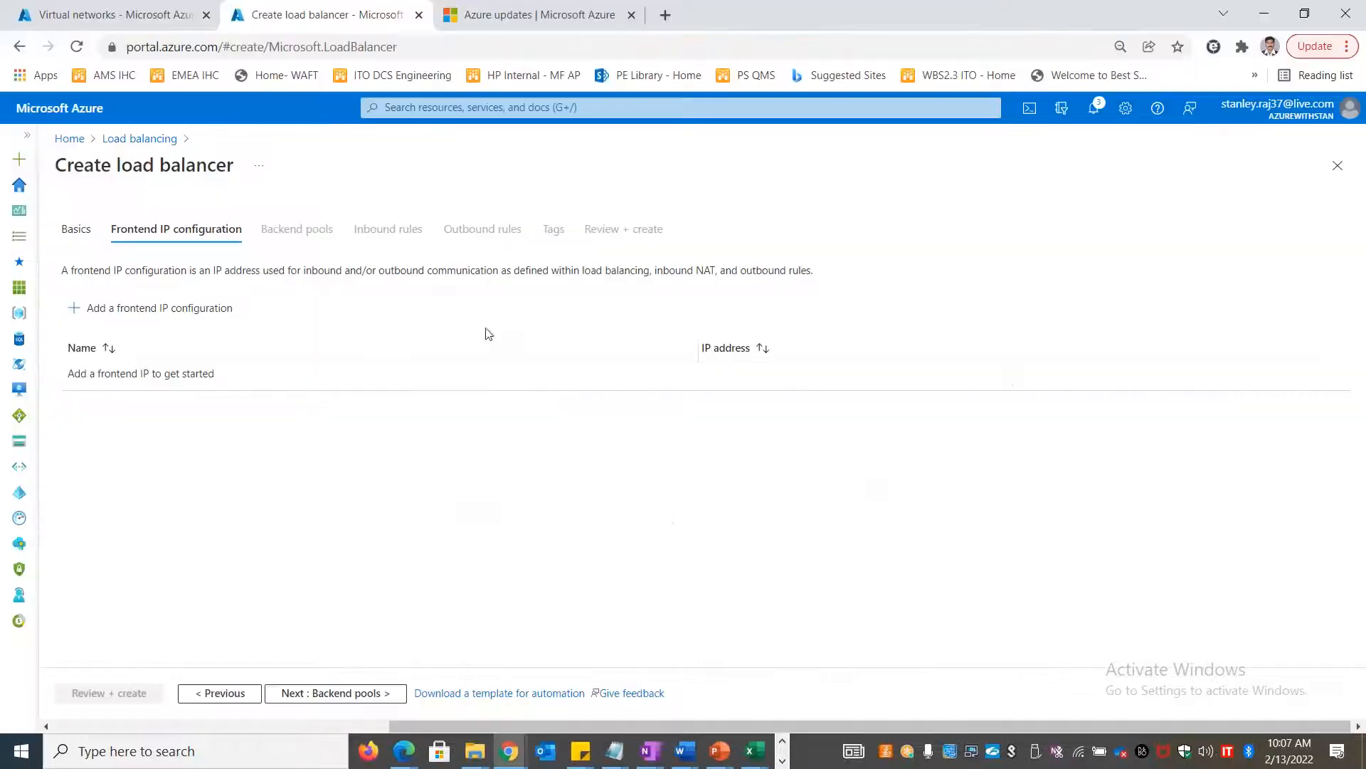
Add a frontend IP configuration named hpylbfeip1, browsing the existing public IPs without choosing
left_click(169, 313)
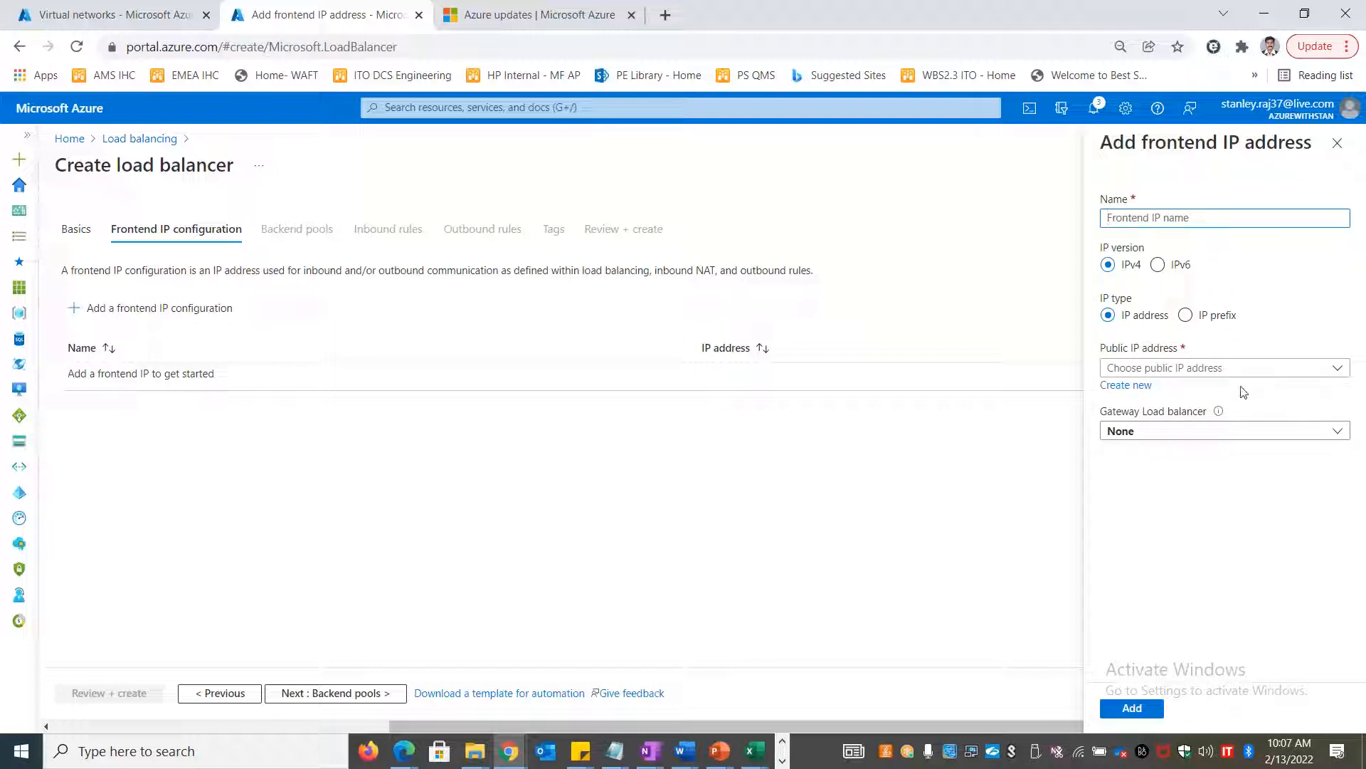
left_click(1138, 219)
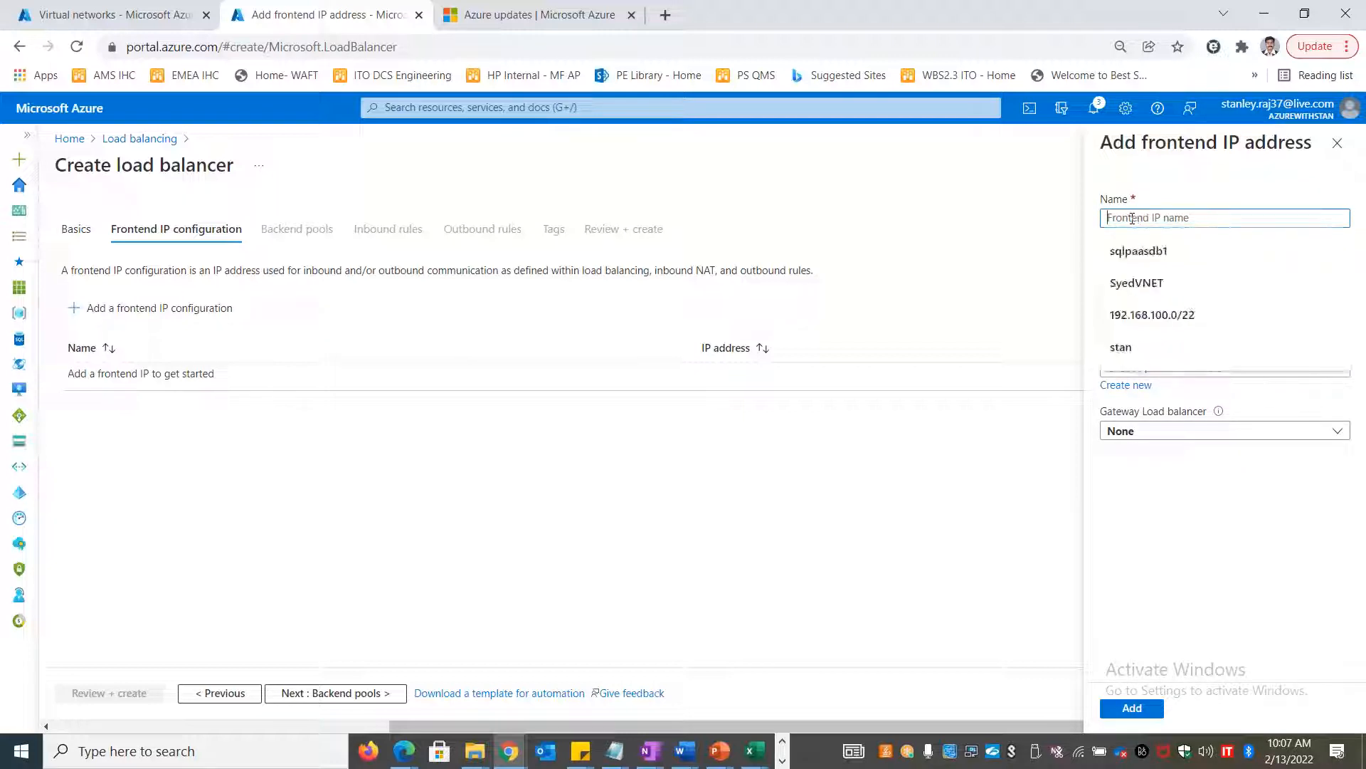
type("hpylbfeip1")
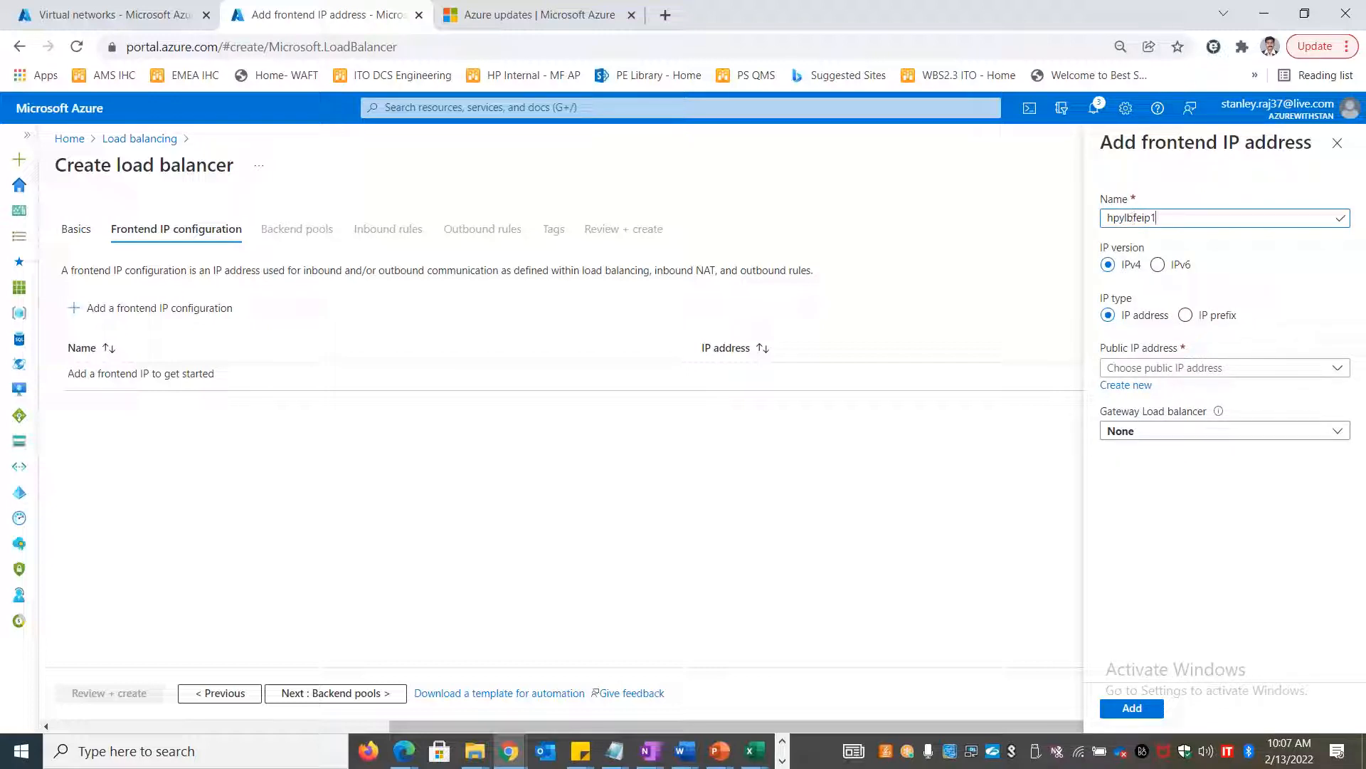
left_click(1201, 367)
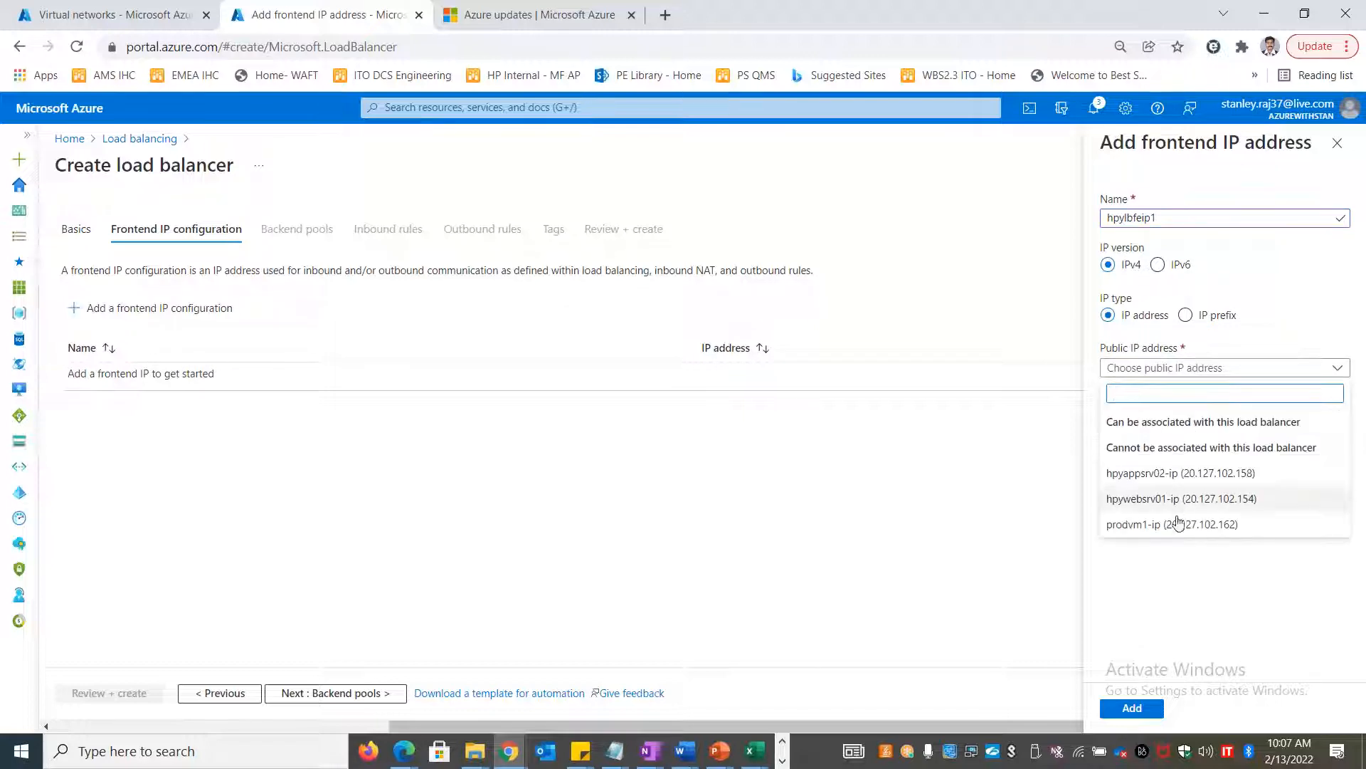
left_click(1165, 593)
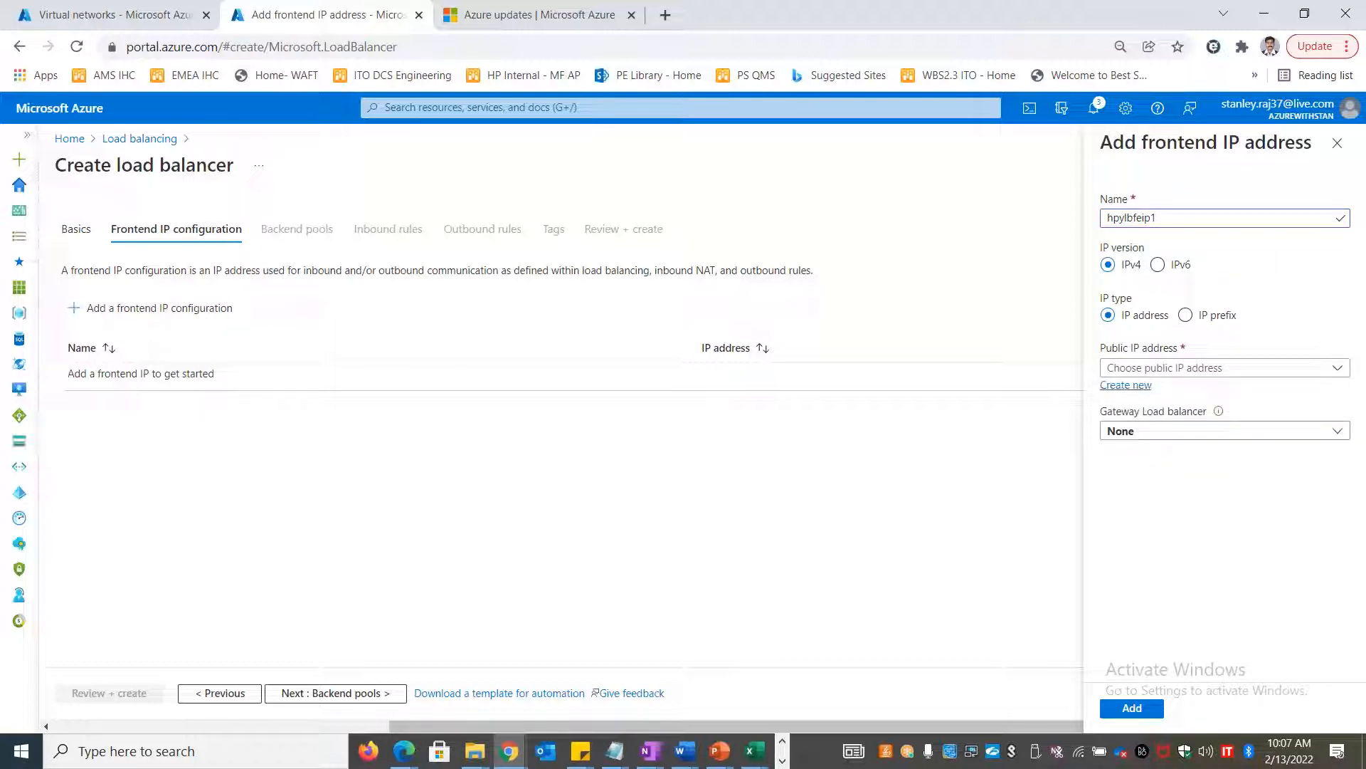
Create a new public IP named hpylbpip1 with Zone-redundant availability
left_click(1125, 385)
left_click(1221, 442)
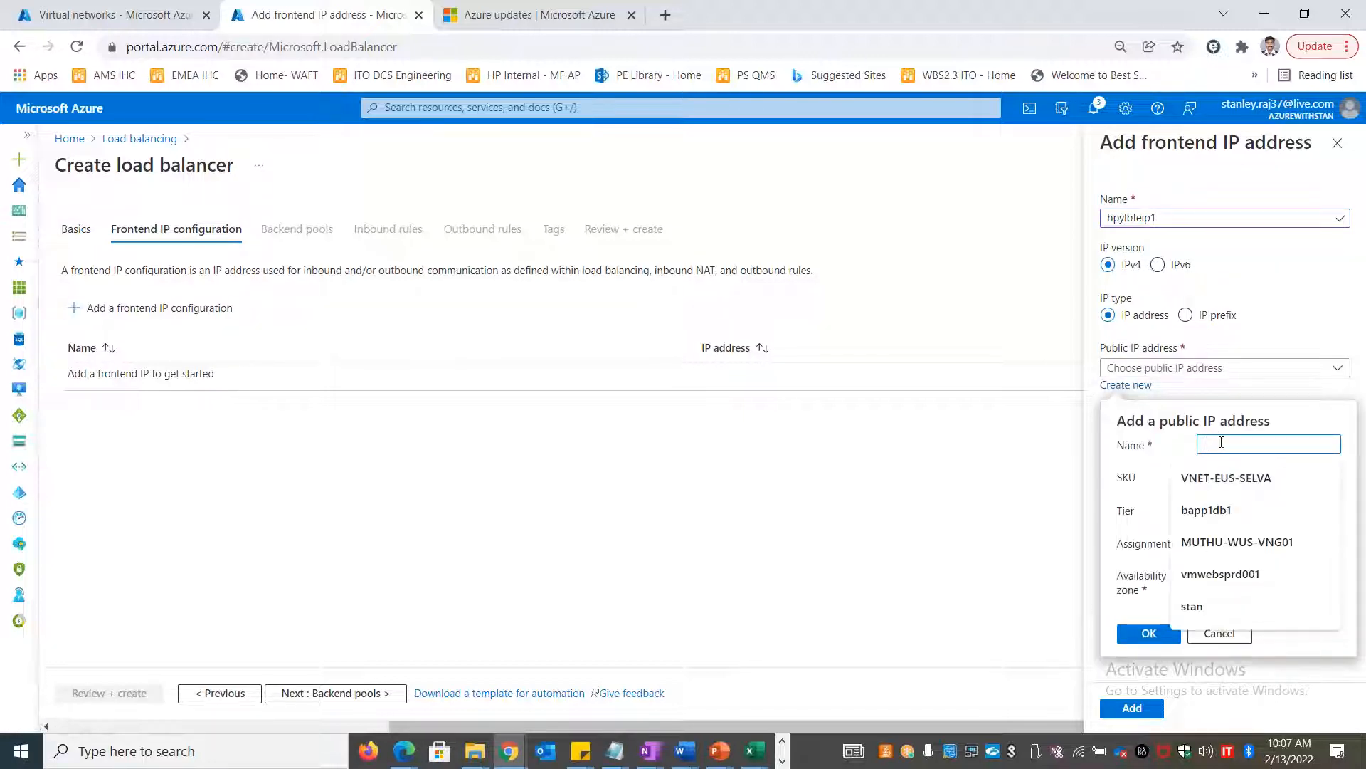
type("h")
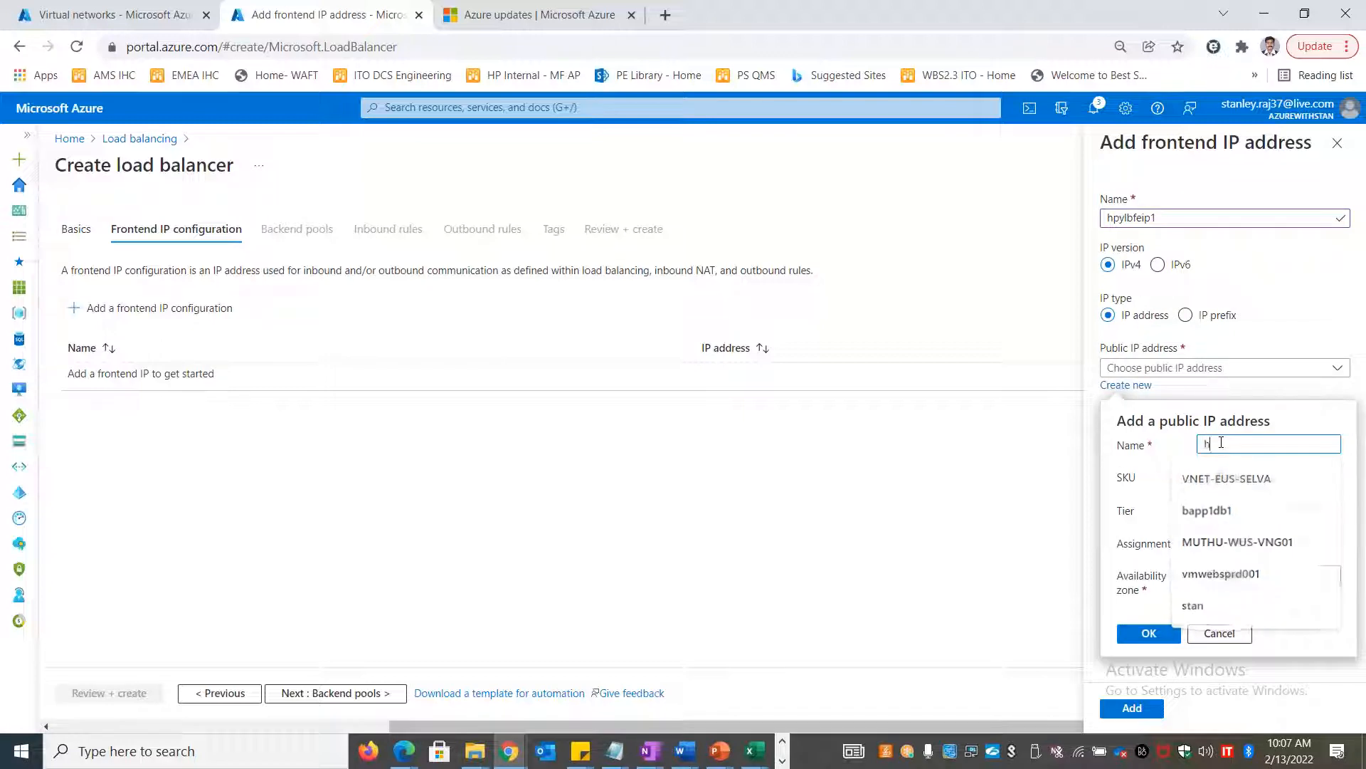
type("pypublic")
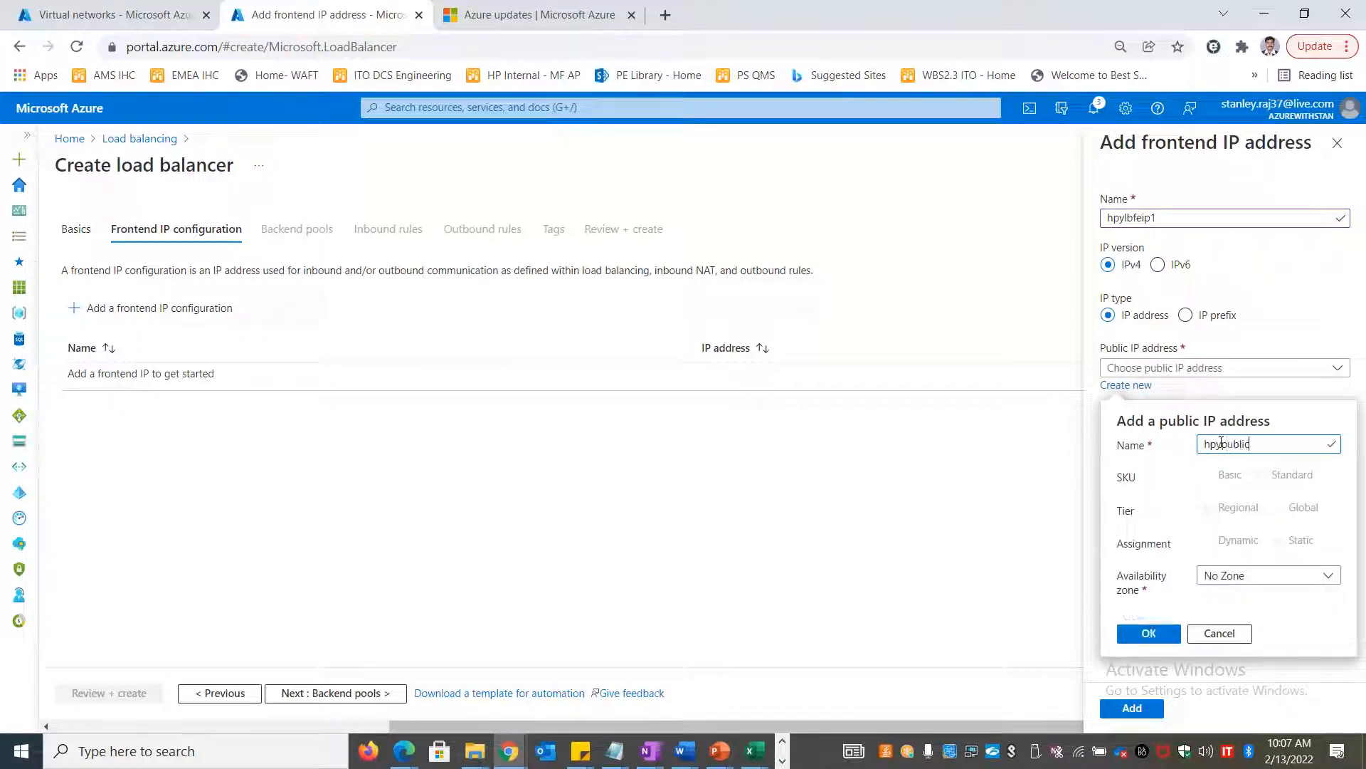
type("ip")
left_click(1221, 442)
key("Delete")
key("Delete")
key("Delete")
type("p")
left_click(1288, 584)
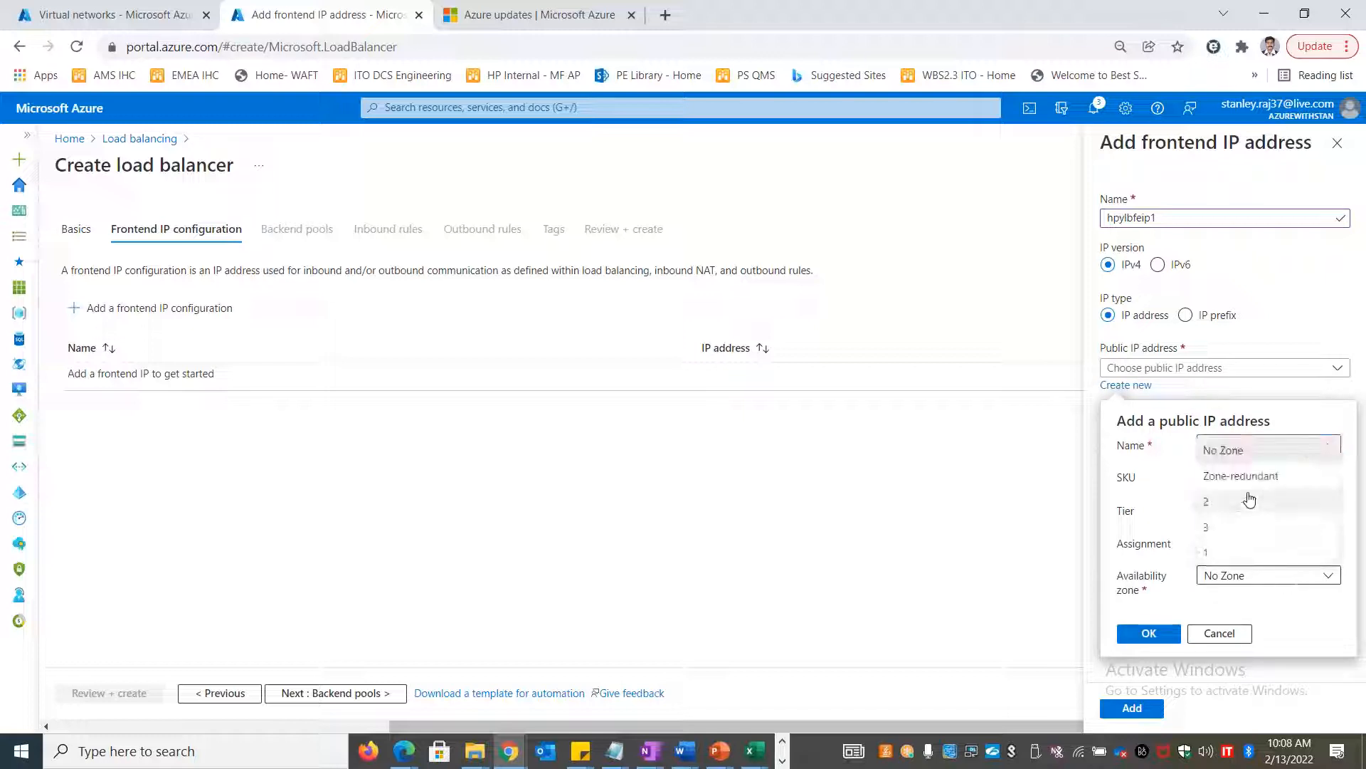
left_click(1249, 476)
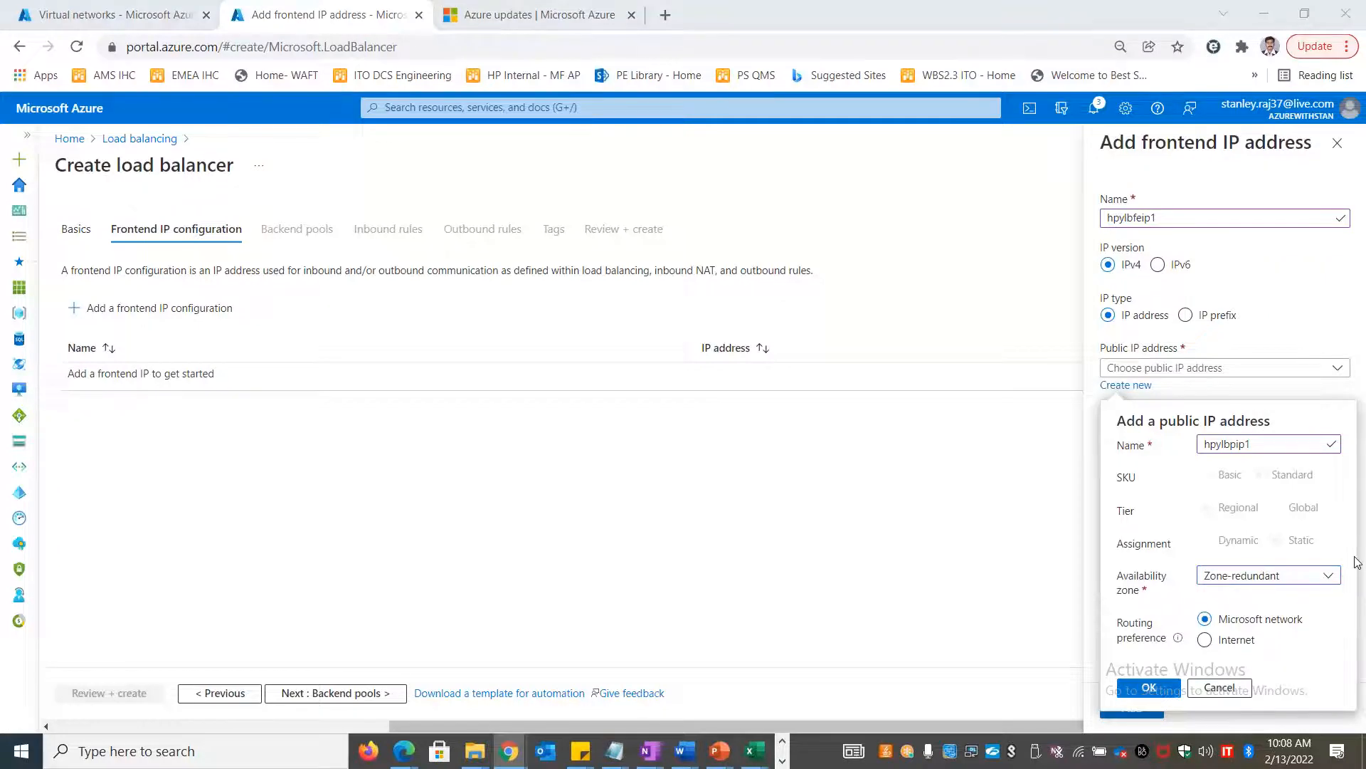
key("alt+Tab")
left_click(456, 496)
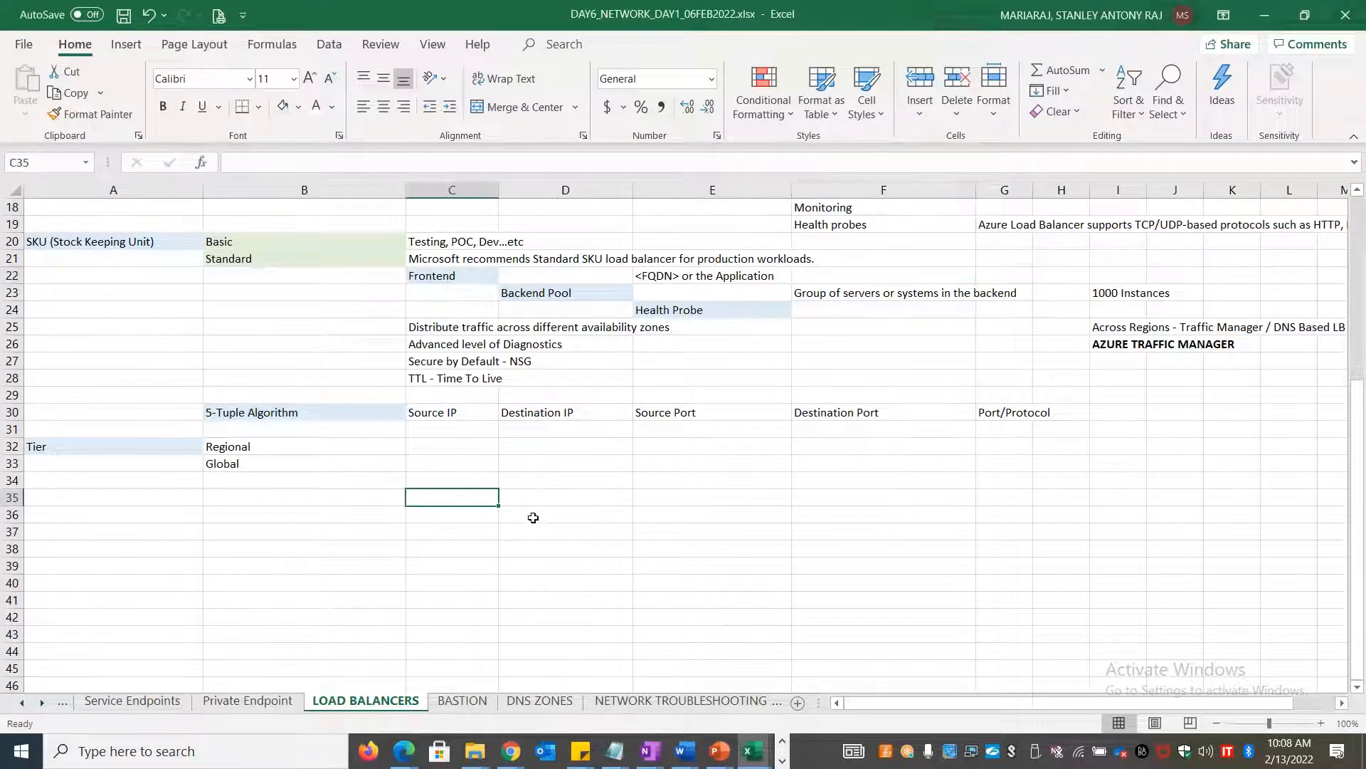
Note 'Zone Redundant Publ' in C35 and 'FrontEnd' in E35
type("Zone")
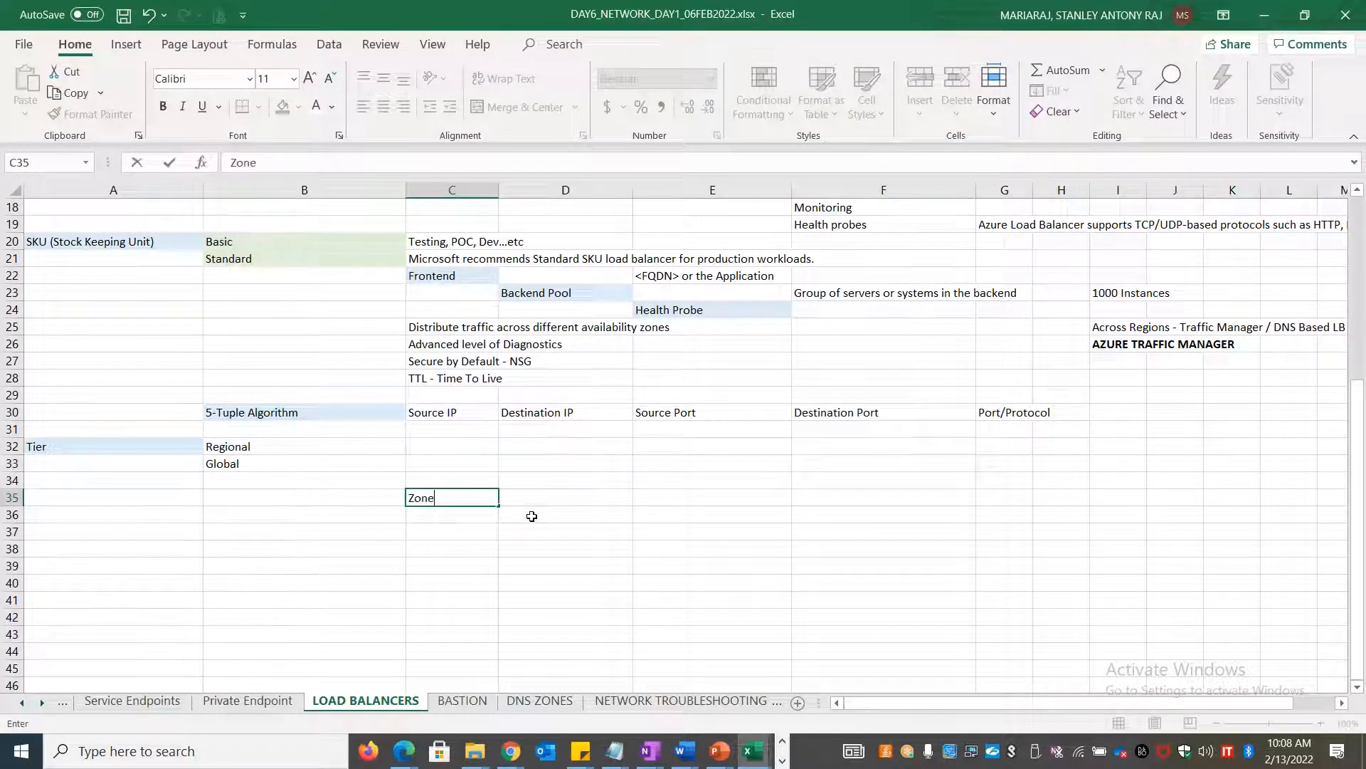
type(" Redundant Pu")
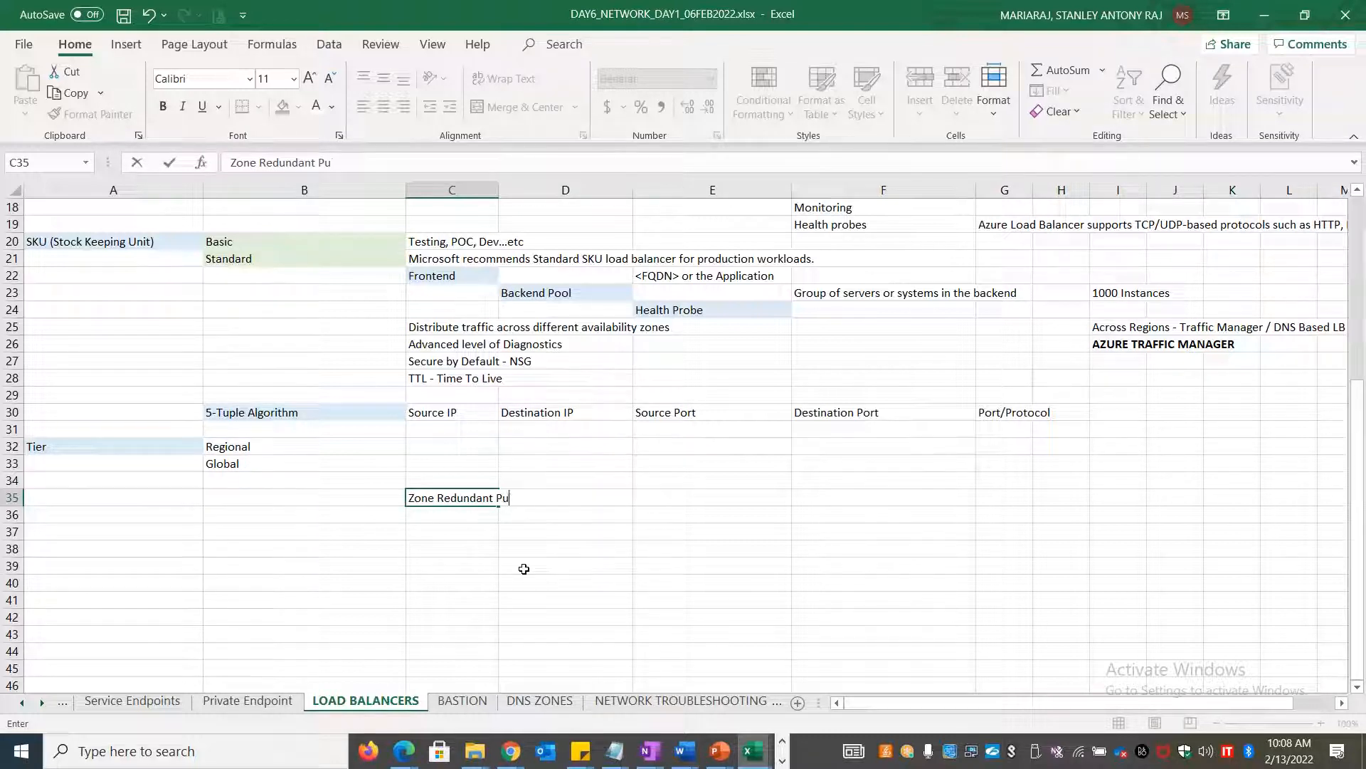
type("bl")
key("BackSpace")
type("bl")
key("Tab")
key("Tab")
type("FrontEnd")
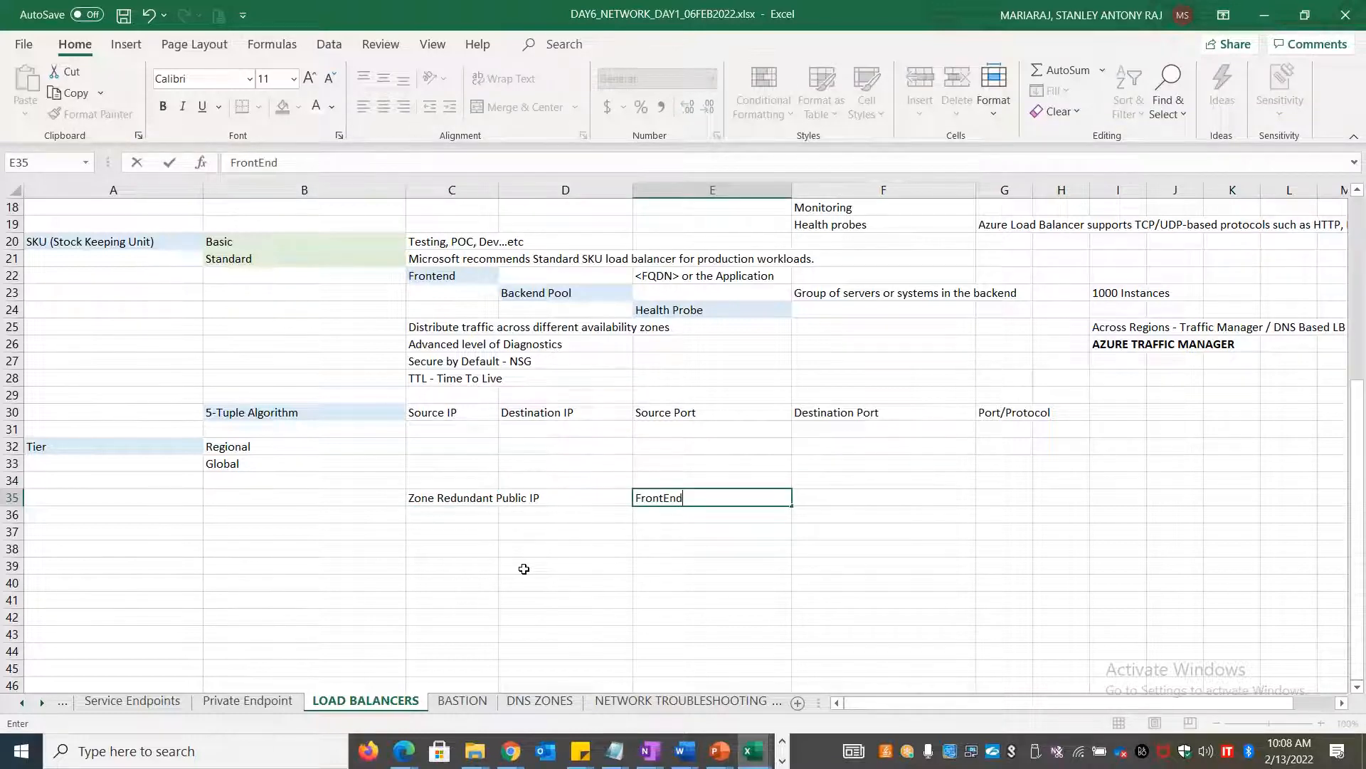
key("Return")
Enter Routing in A36 with Microsoft Backbone in B36 and Internet in B37
key("Left")
key("Left")
key("Left")
key("Left")
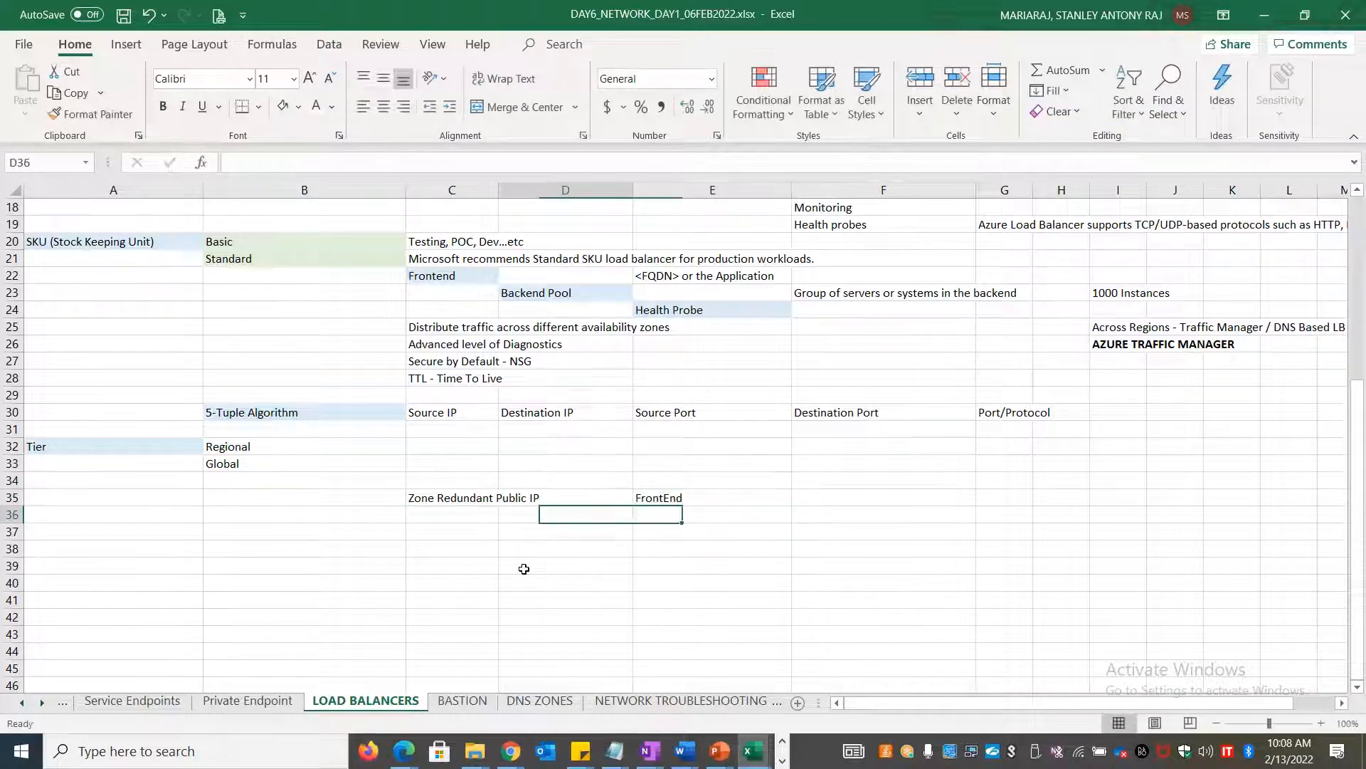
type("Routing")
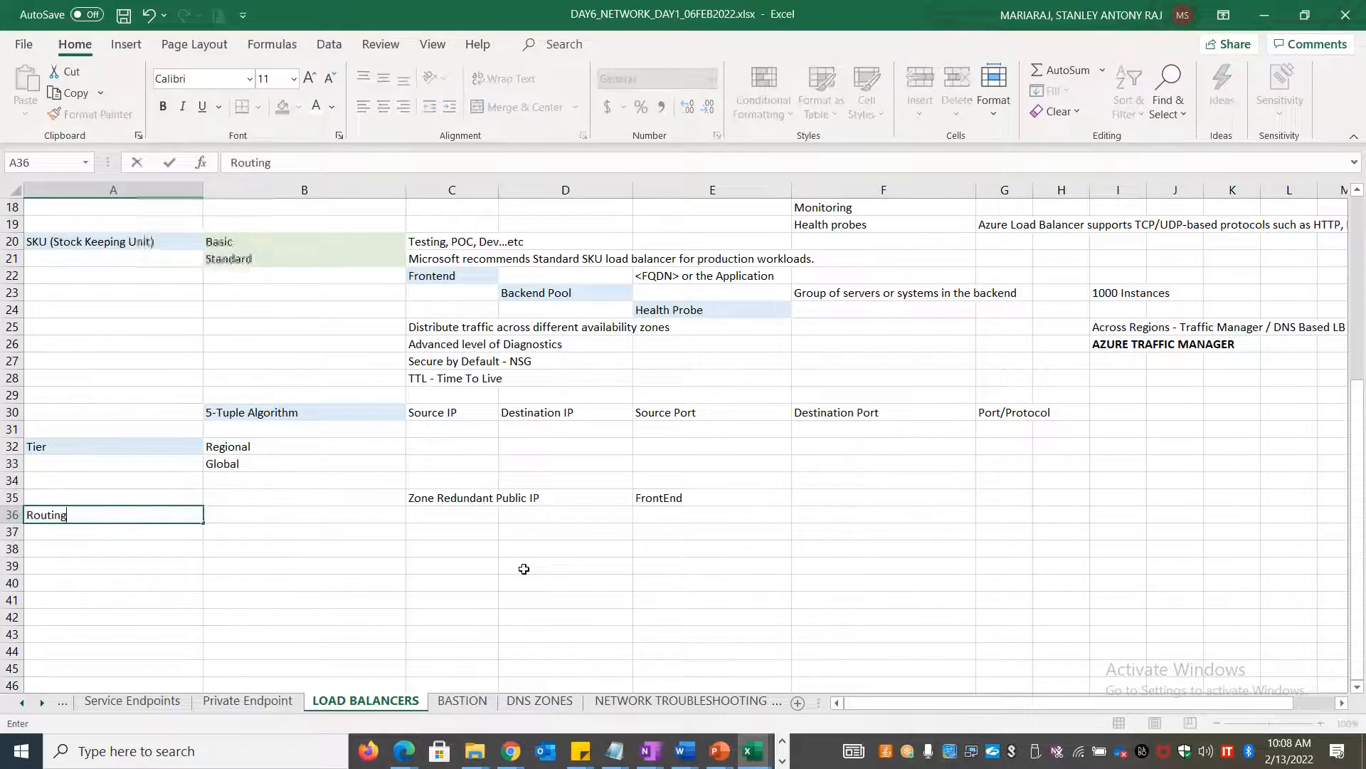
key("Tab")
type("Mi")
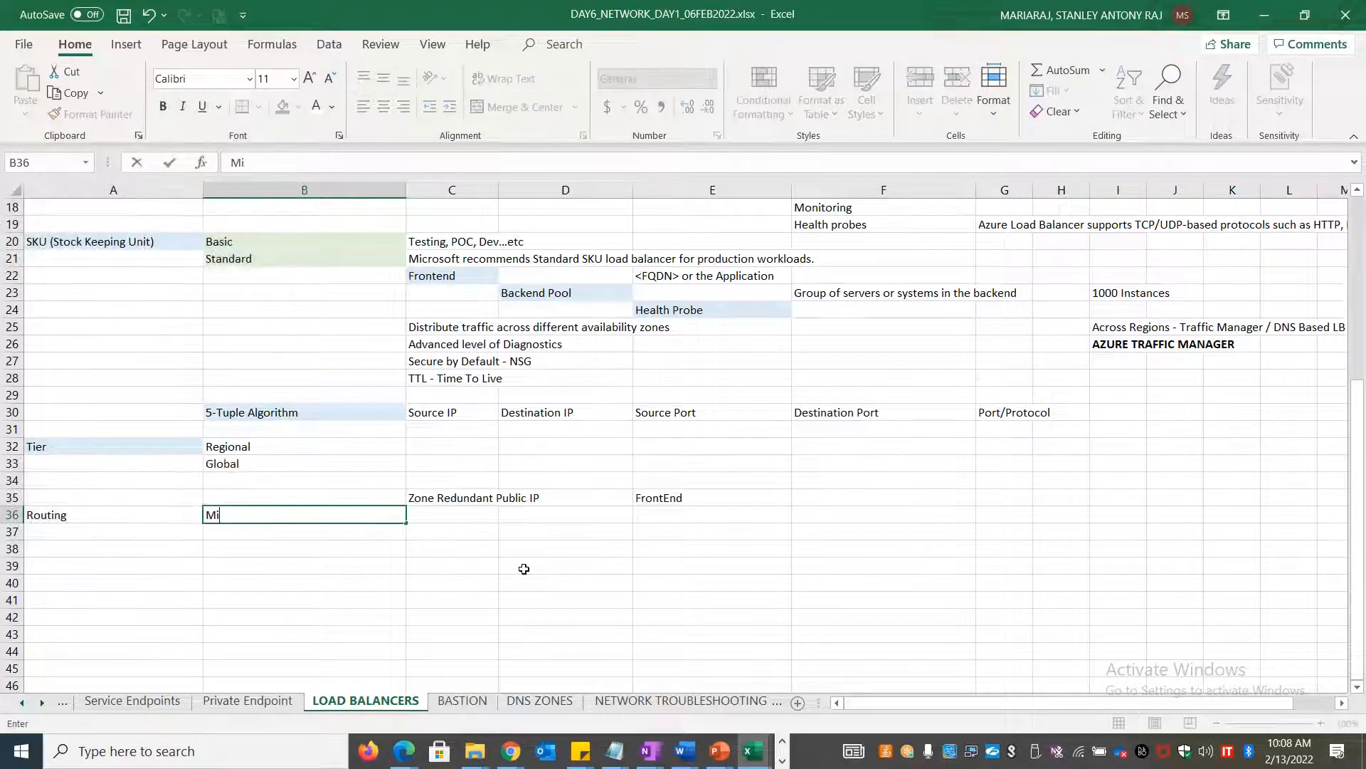
type("crosoft Ba")
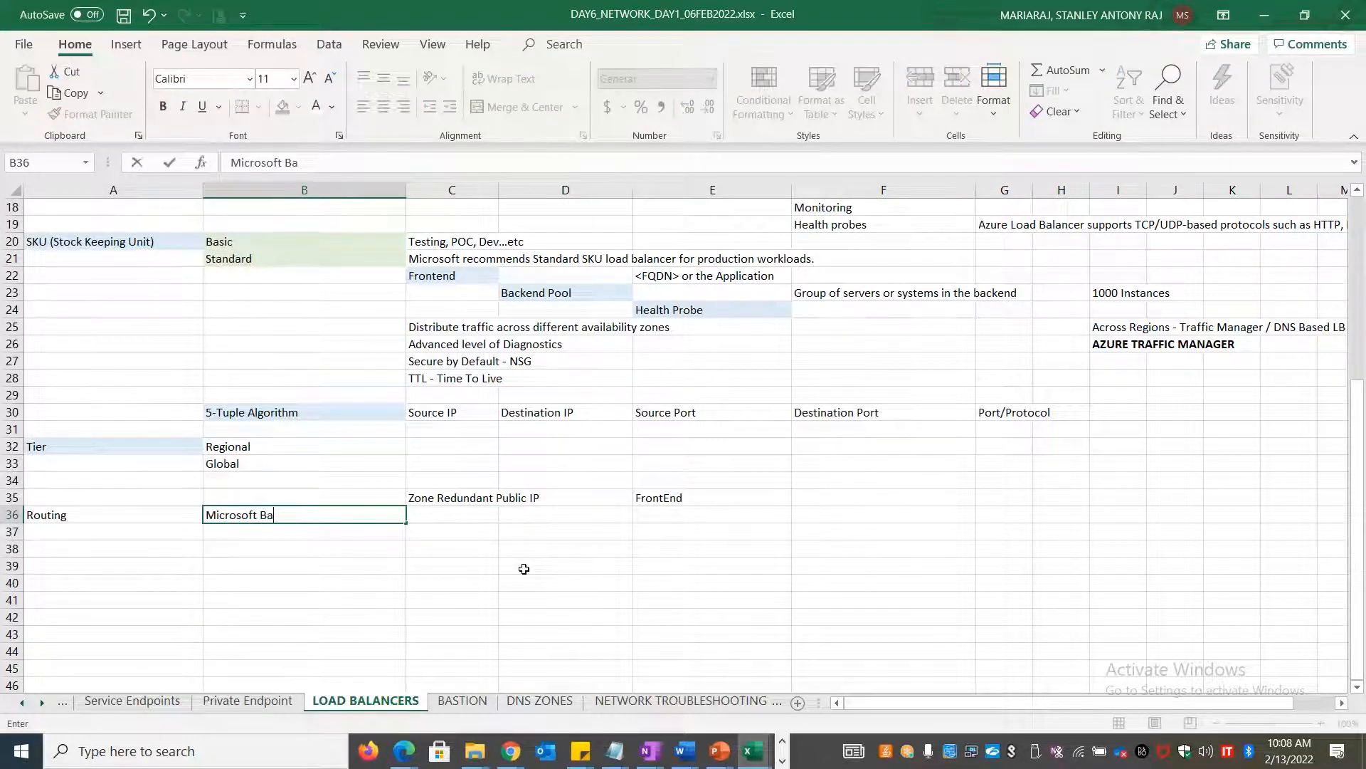
type("nkbone")
key("Return")
type("Internet")
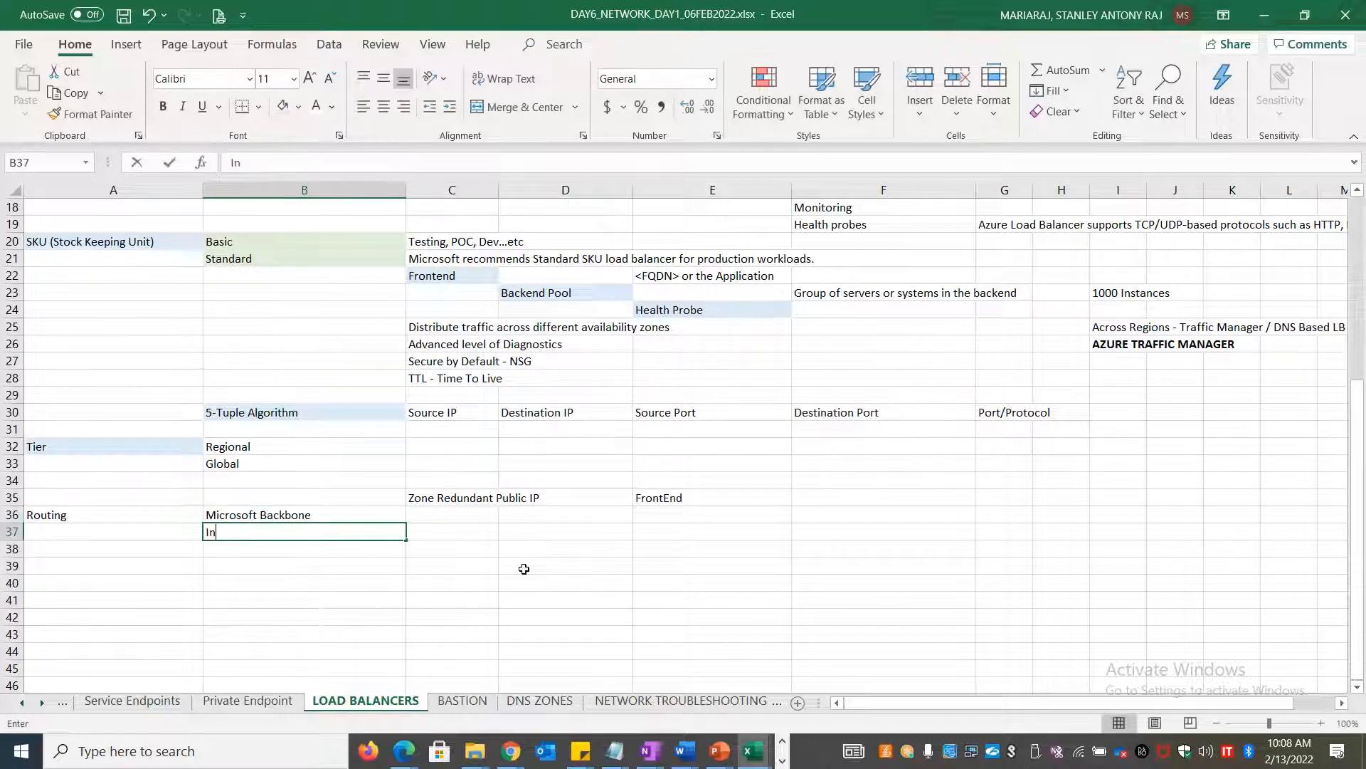
Merge A36:A37 for Routing, align it left and middle, and fill it light blue
left_click(142, 513)
key("shift+Down")
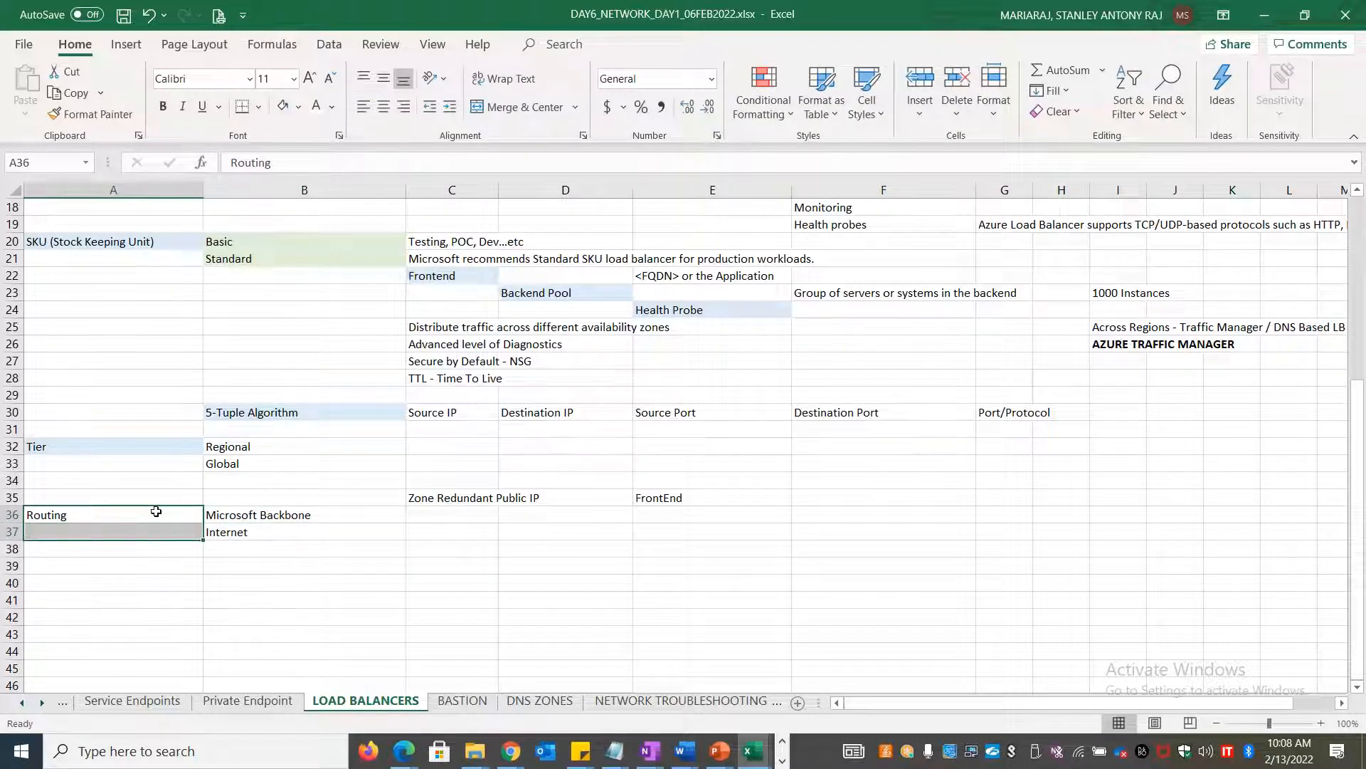
left_click(516, 112)
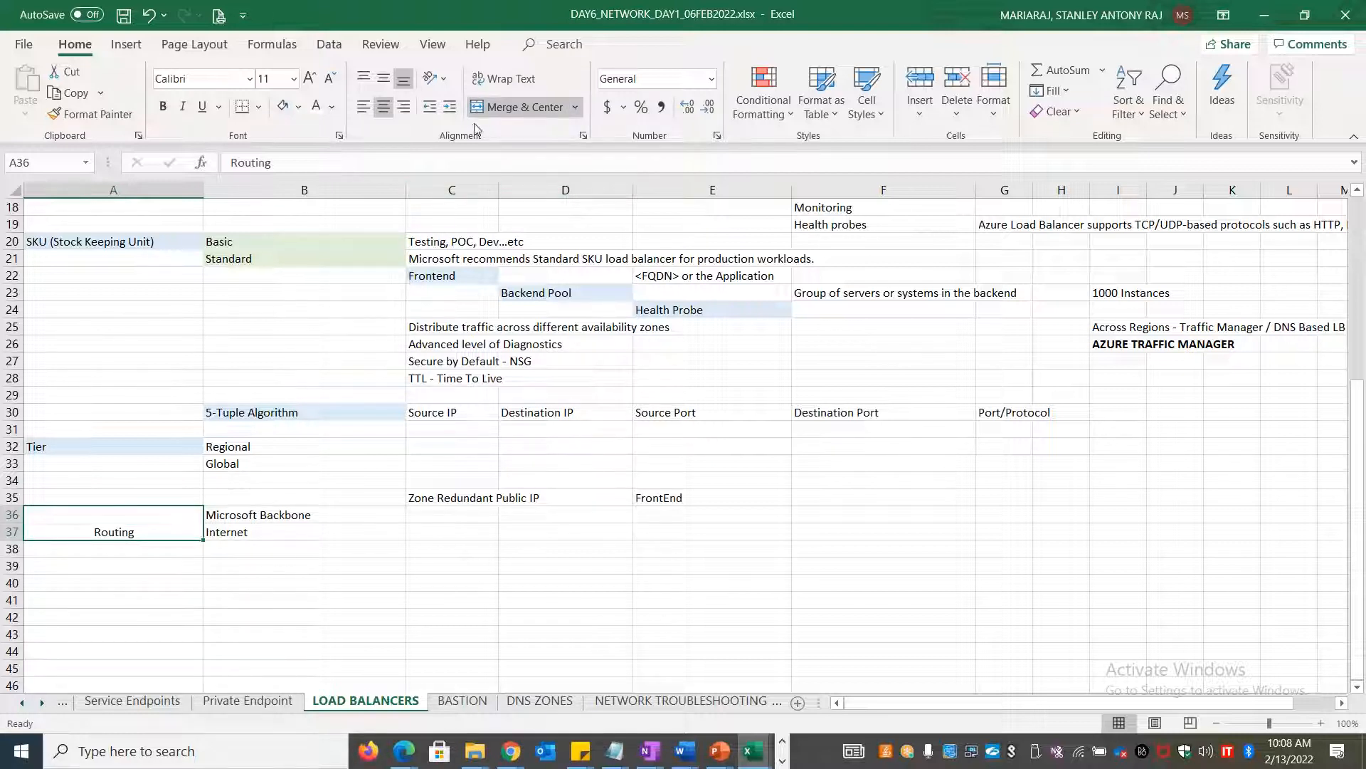
left_click(362, 106)
left_click(383, 78)
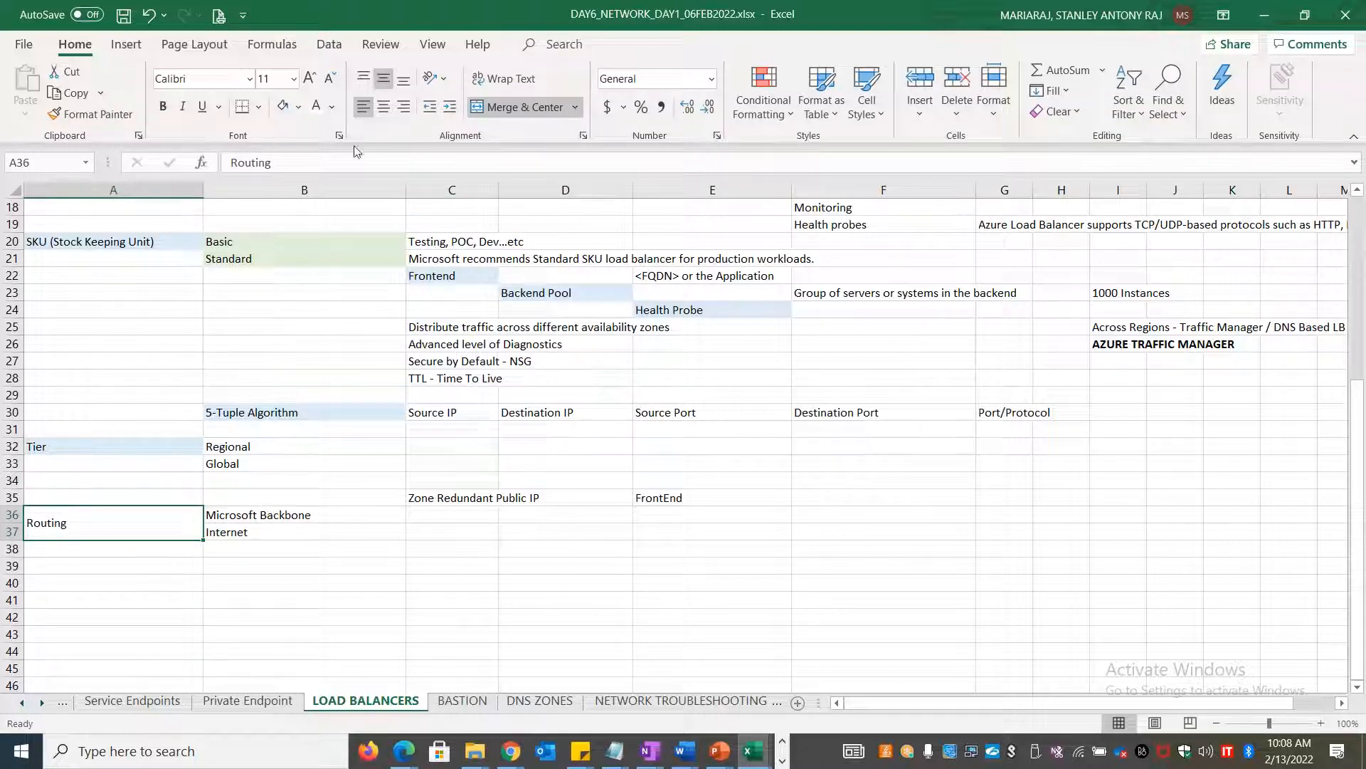
left_click(283, 106)
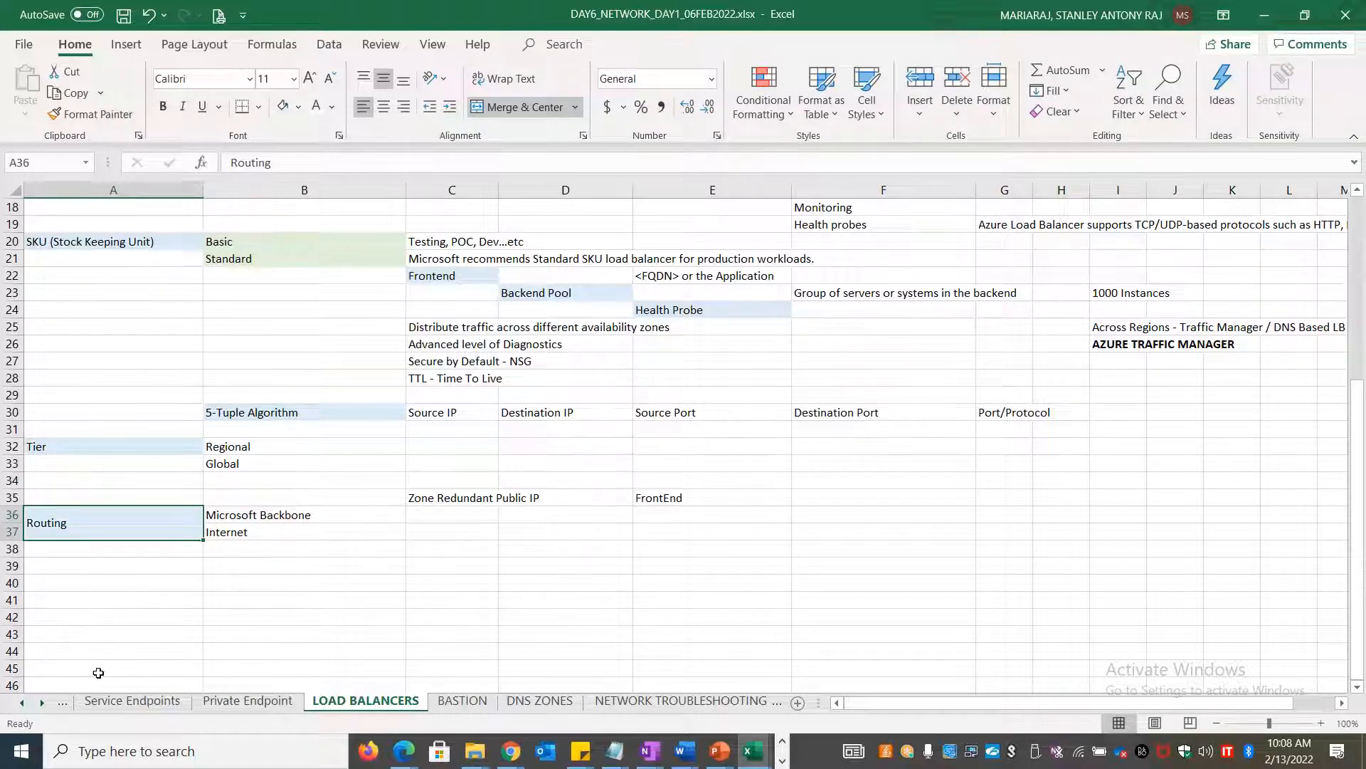
key("alt+Tab")
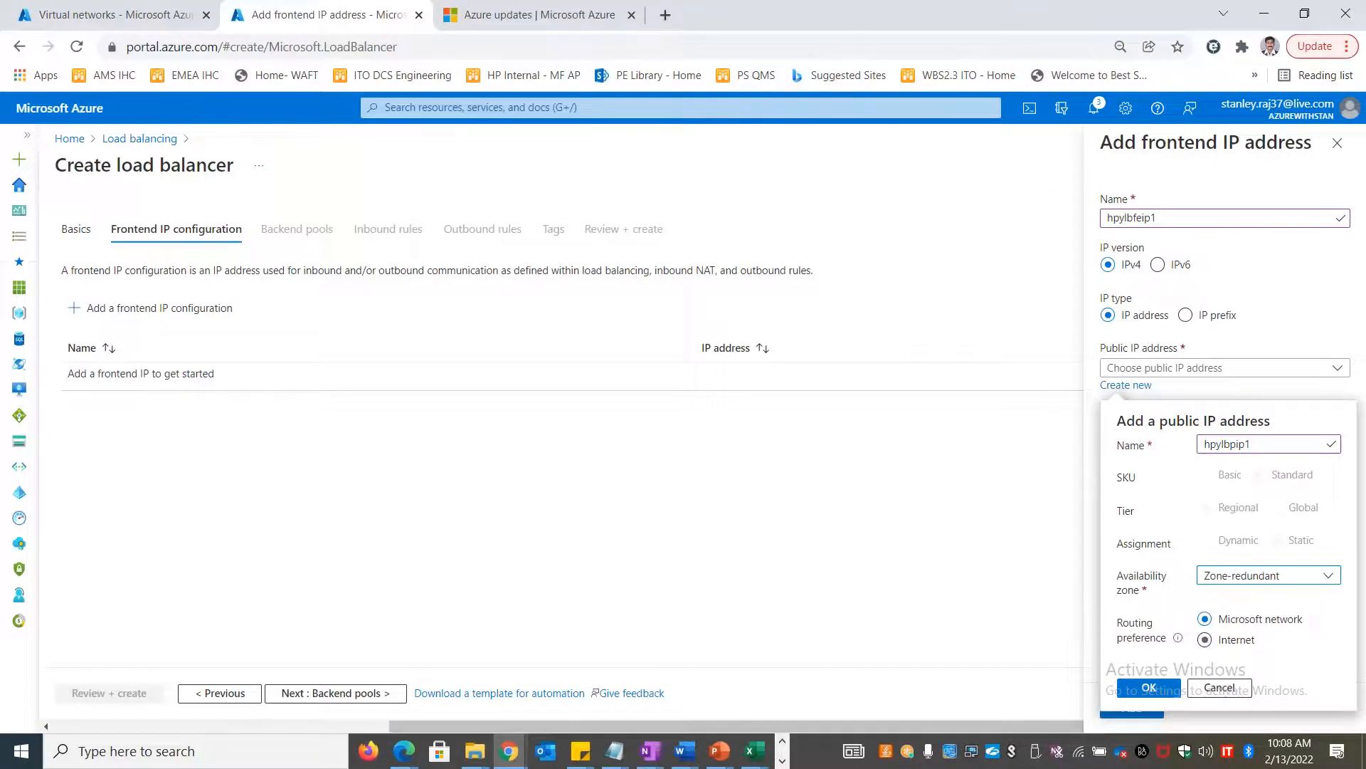
Confirm public IP hpylbpip1, add frontend hpylbfeip1, and proceed to Backend pools
left_click(1167, 688)
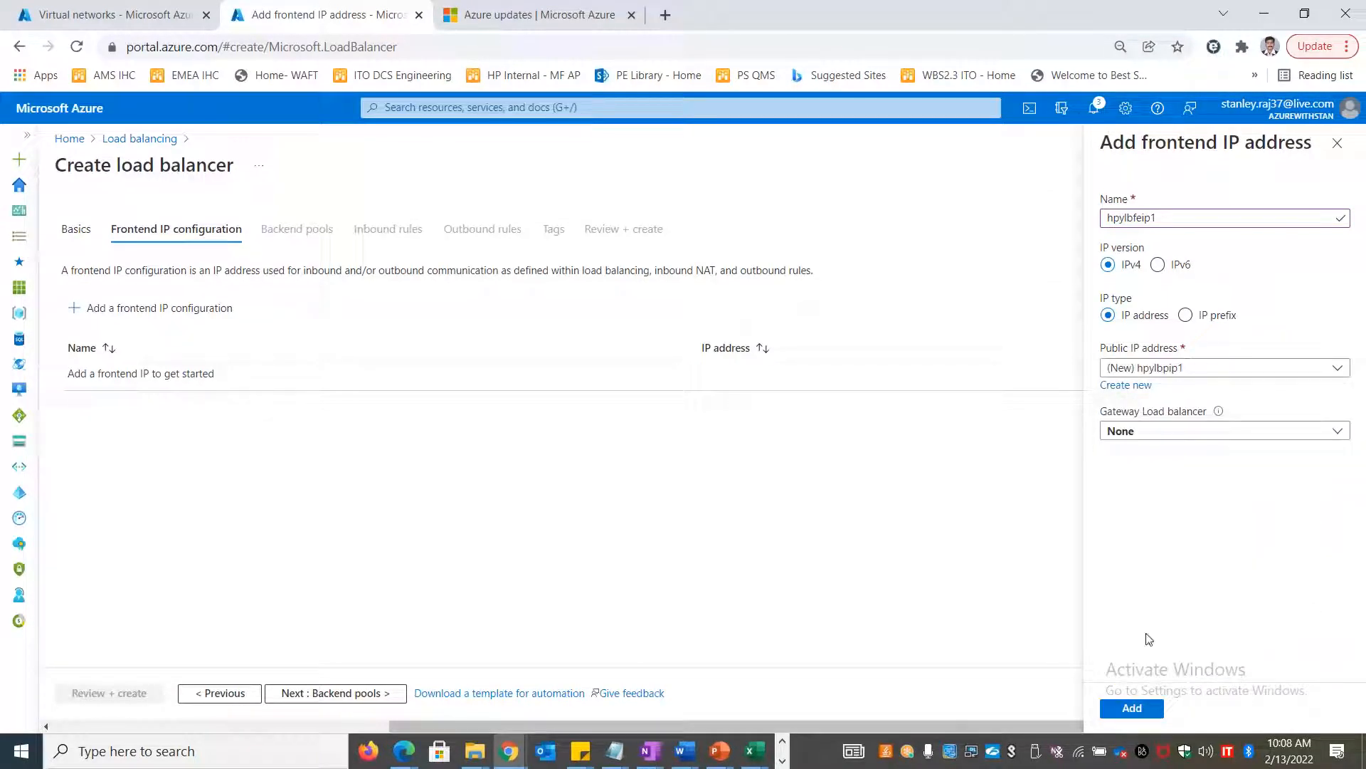
left_click(1132, 708)
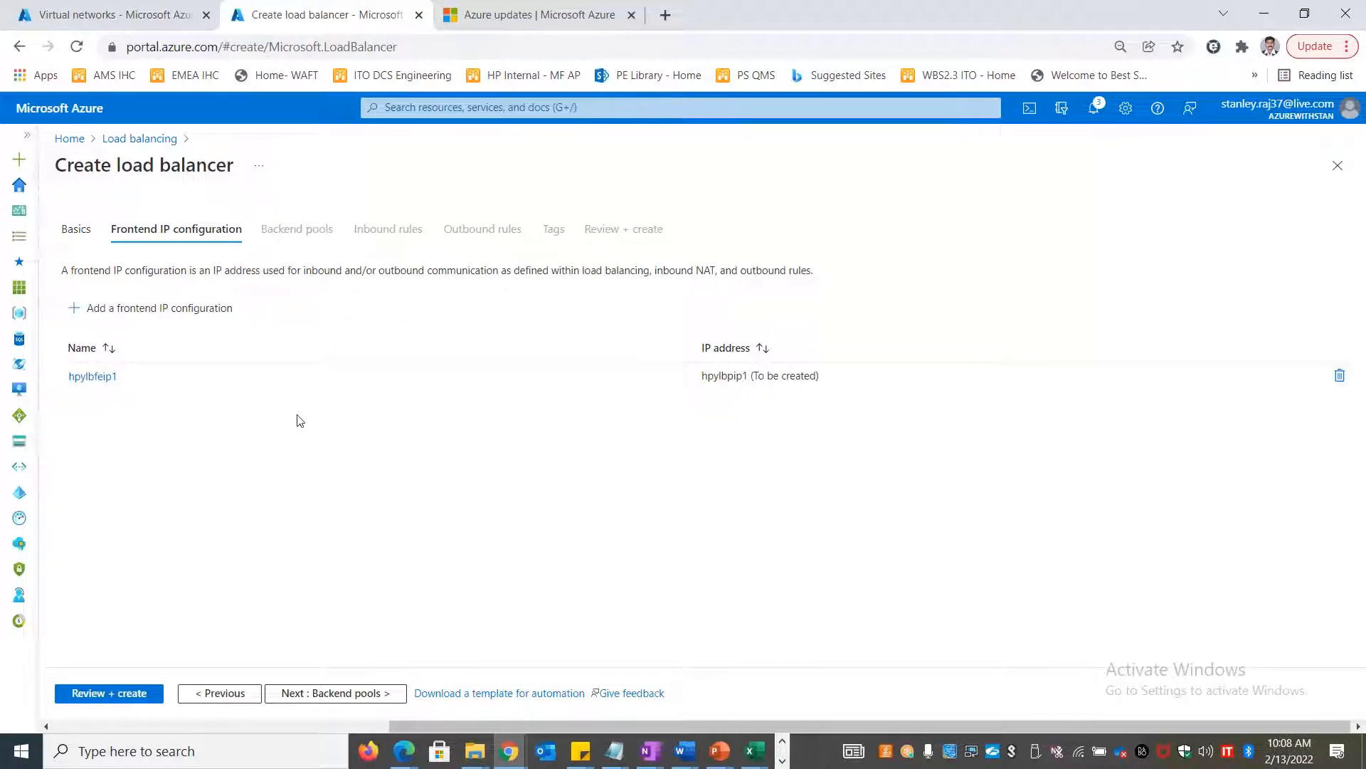
left_click(304, 699)
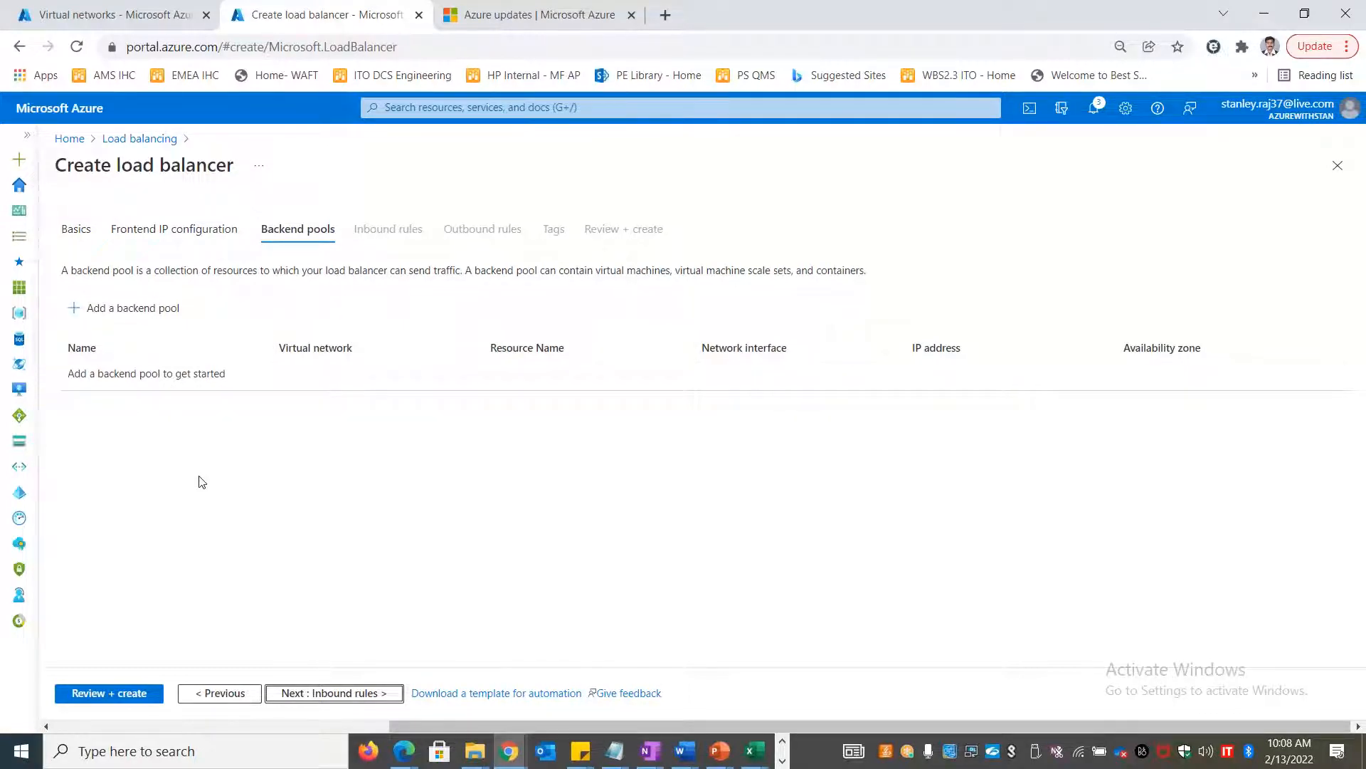
Create backend pool hpybkp1 on HappyVNET and list the virtual machines available to attach
left_click(124, 307)
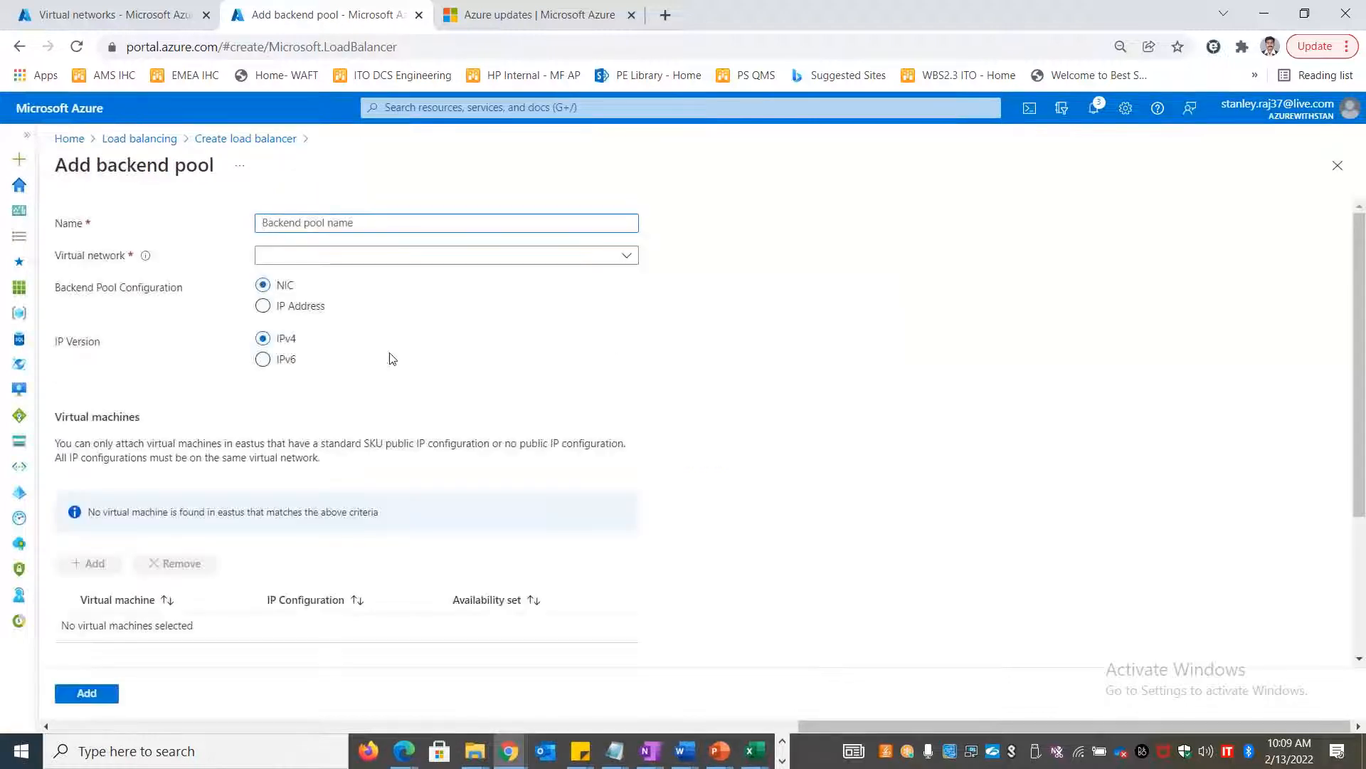
left_click(324, 227)
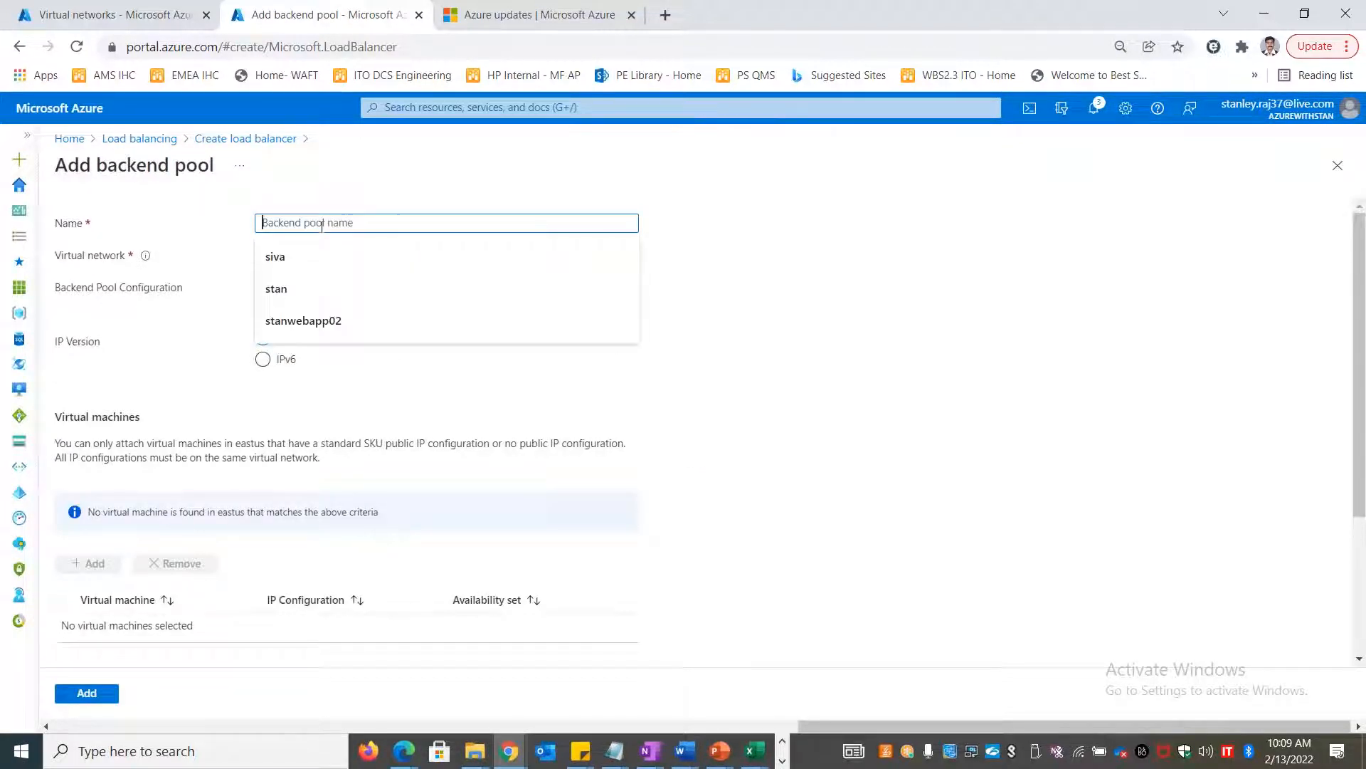
type("hpyb")
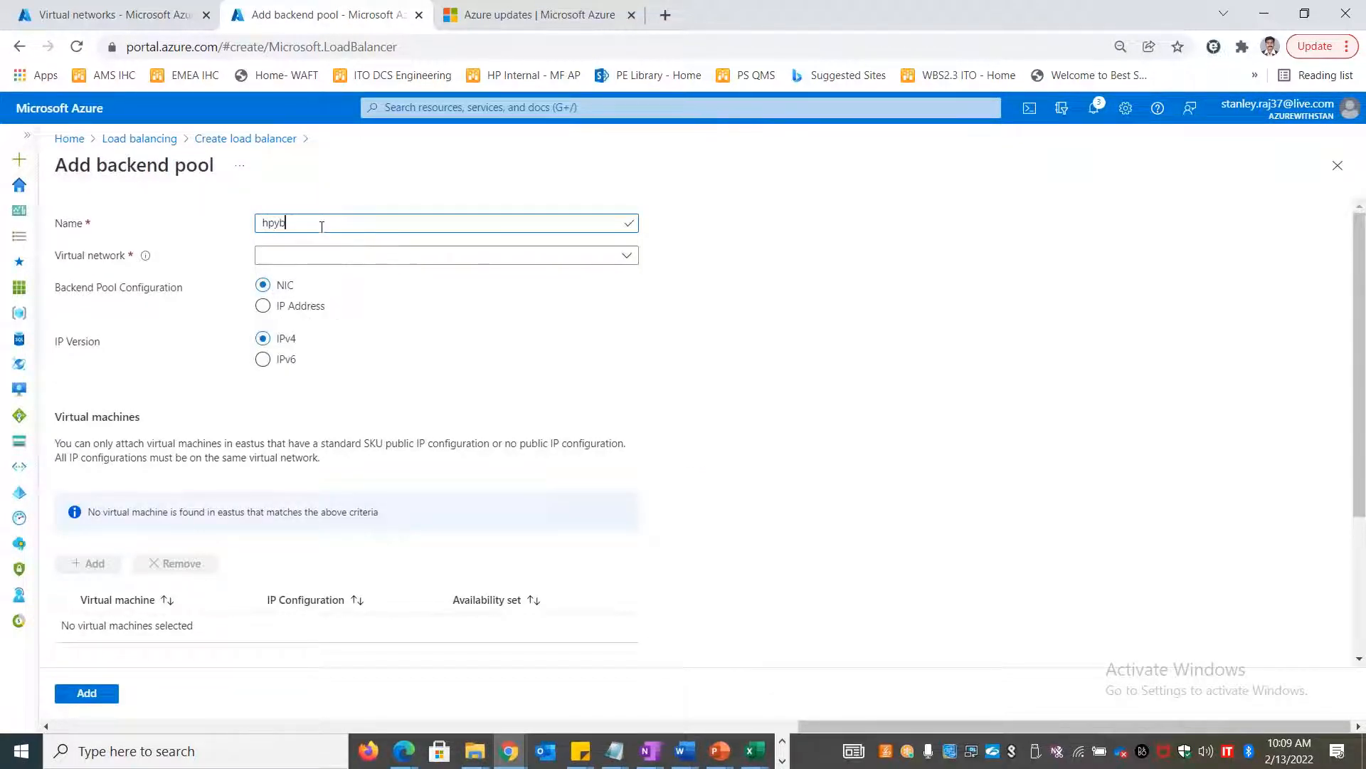
type("ke")
type("1")
left_click(334, 256)
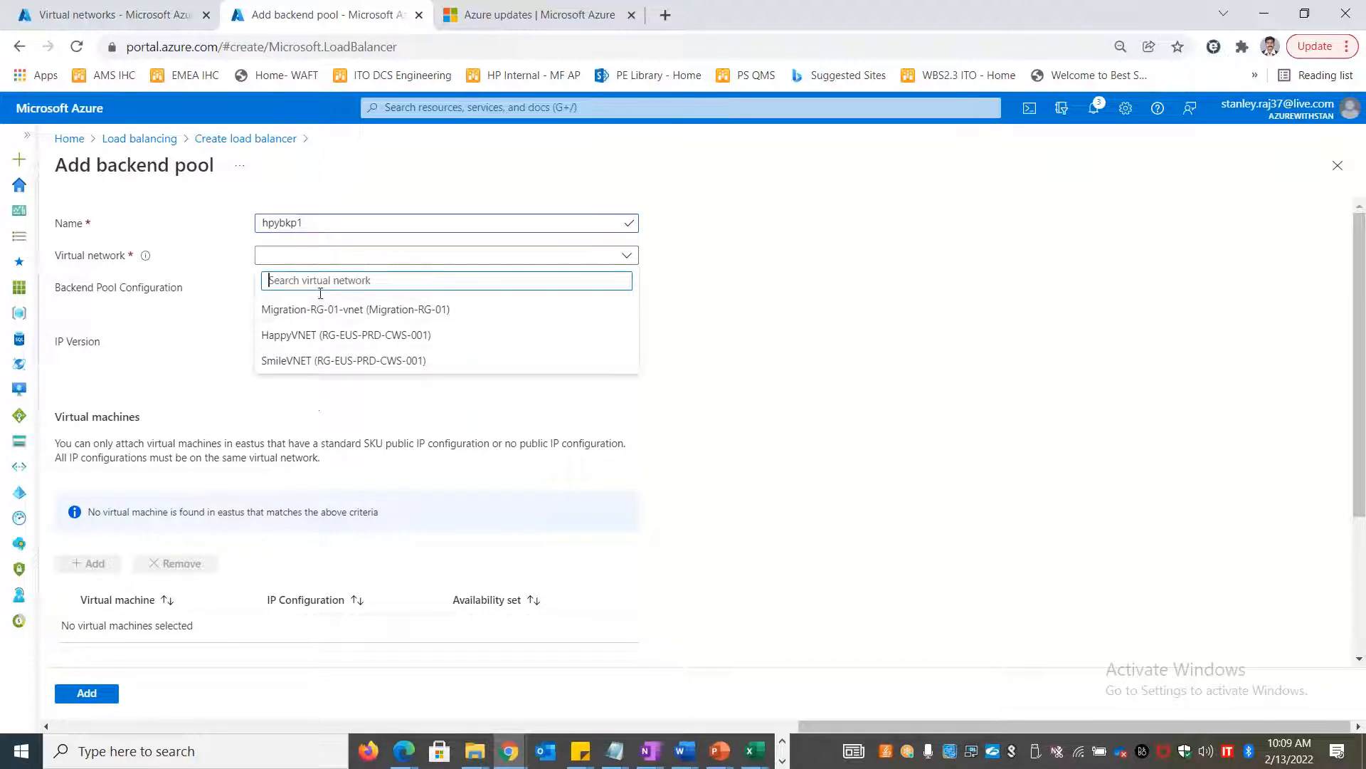
left_click(351, 343)
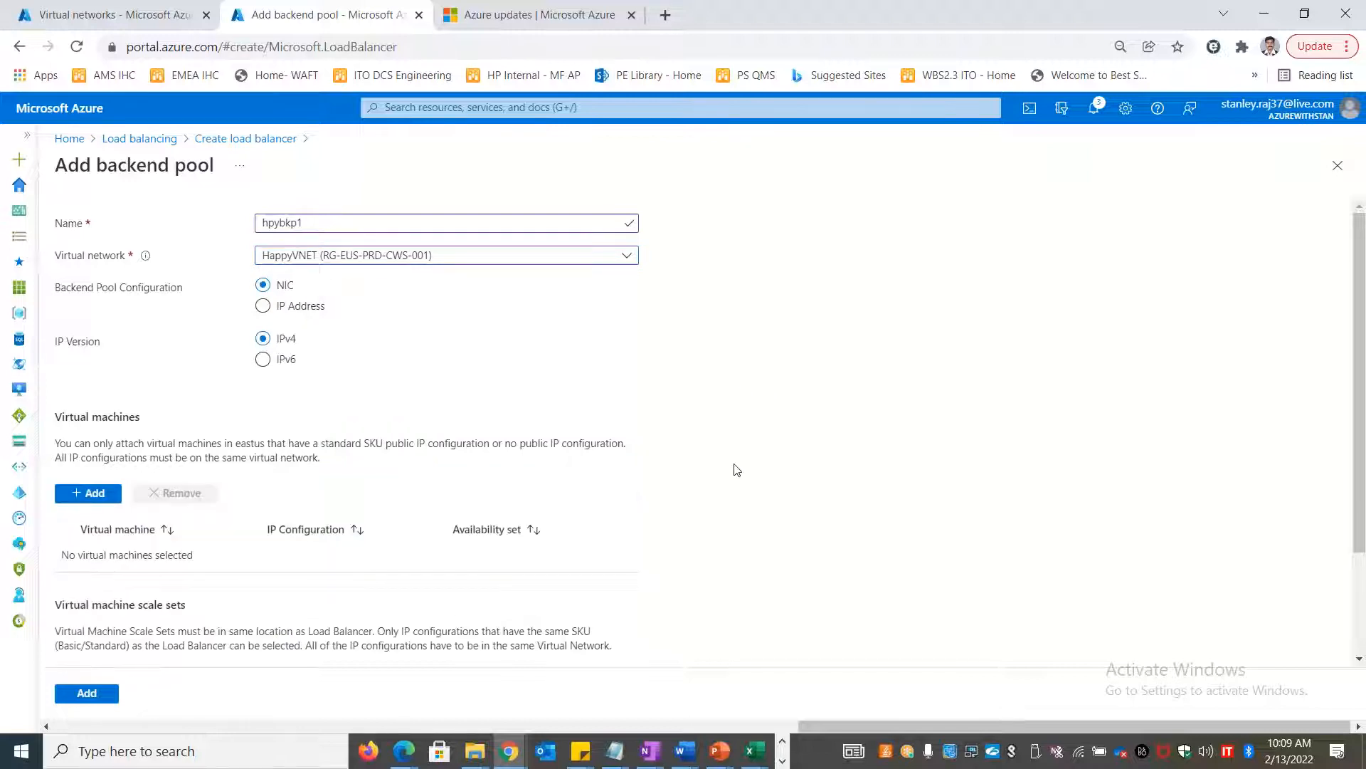
scroll(733, 466, "down", 2)
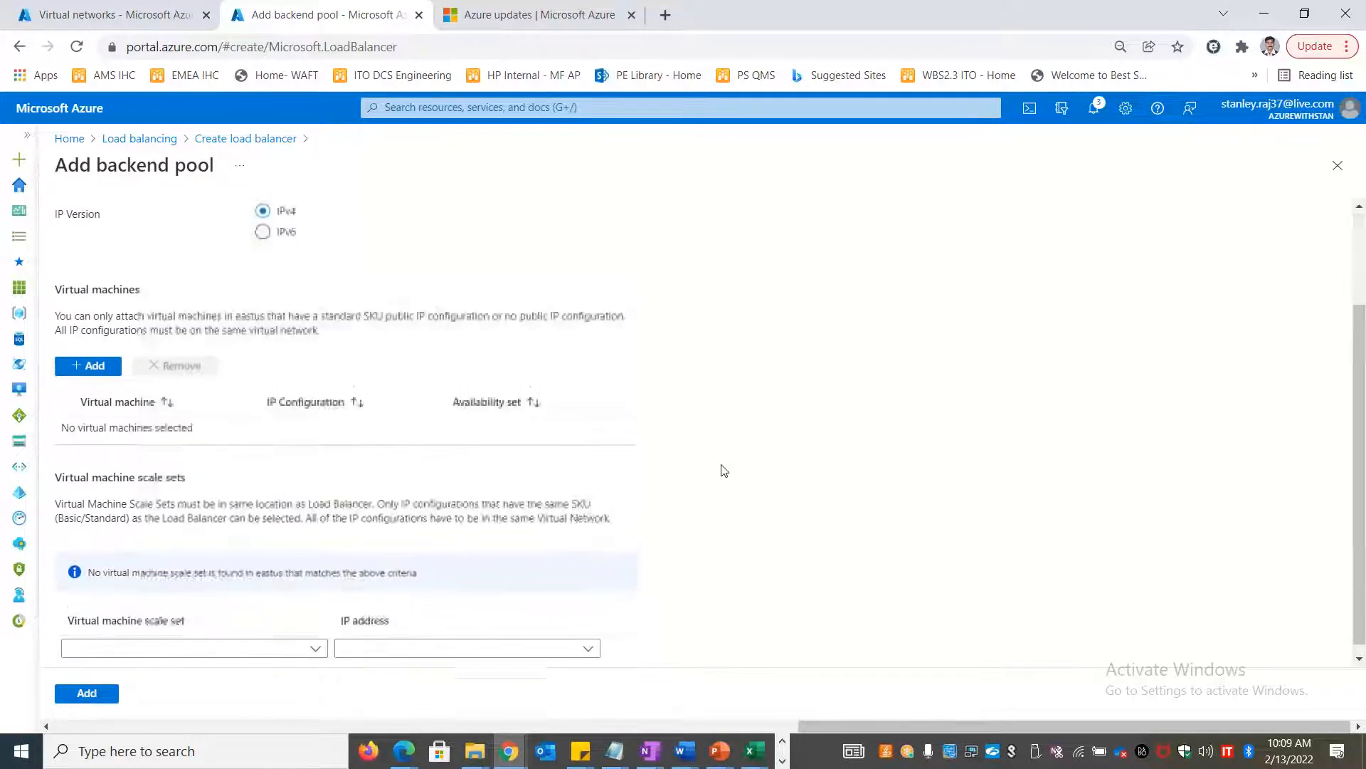
left_click(78, 348)
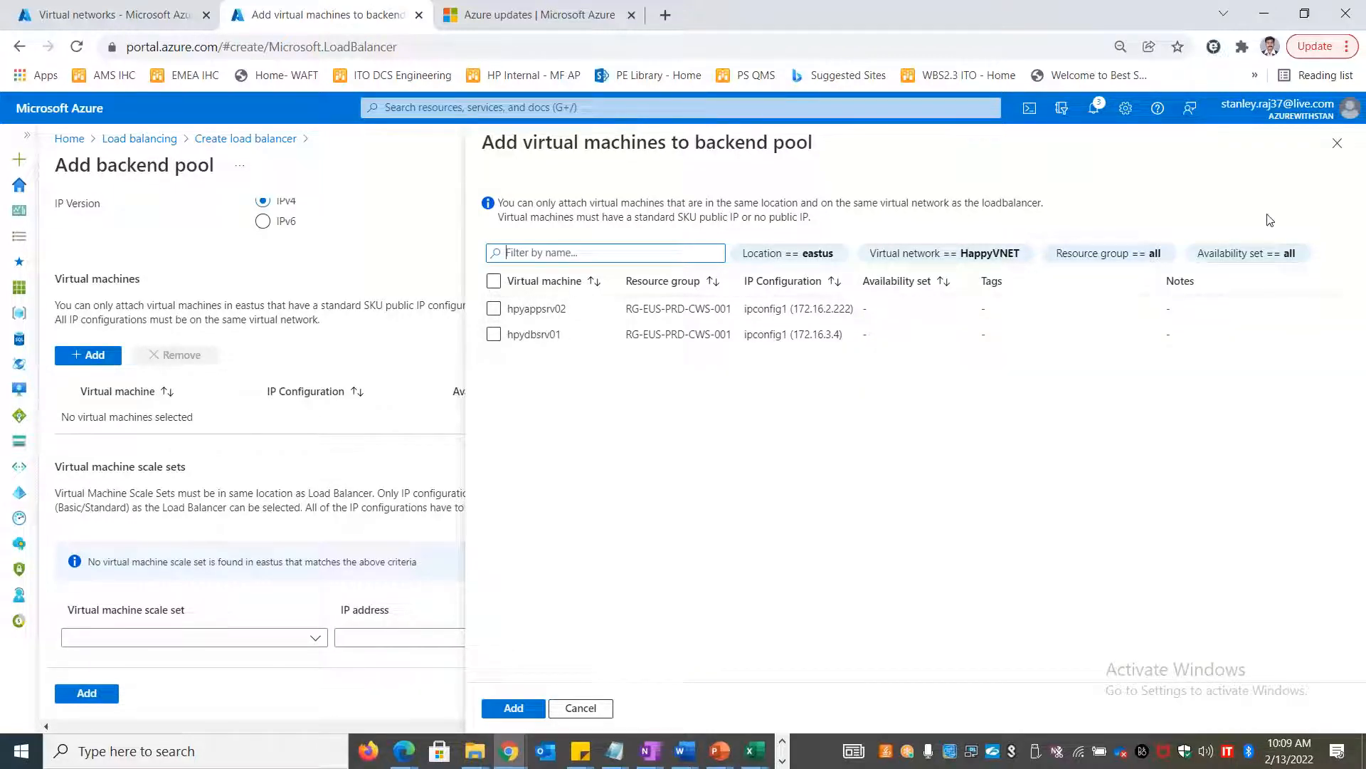
Go from the Virtual networks tab to Azure Home and open the Virtual machines list
left_click(126, 11)
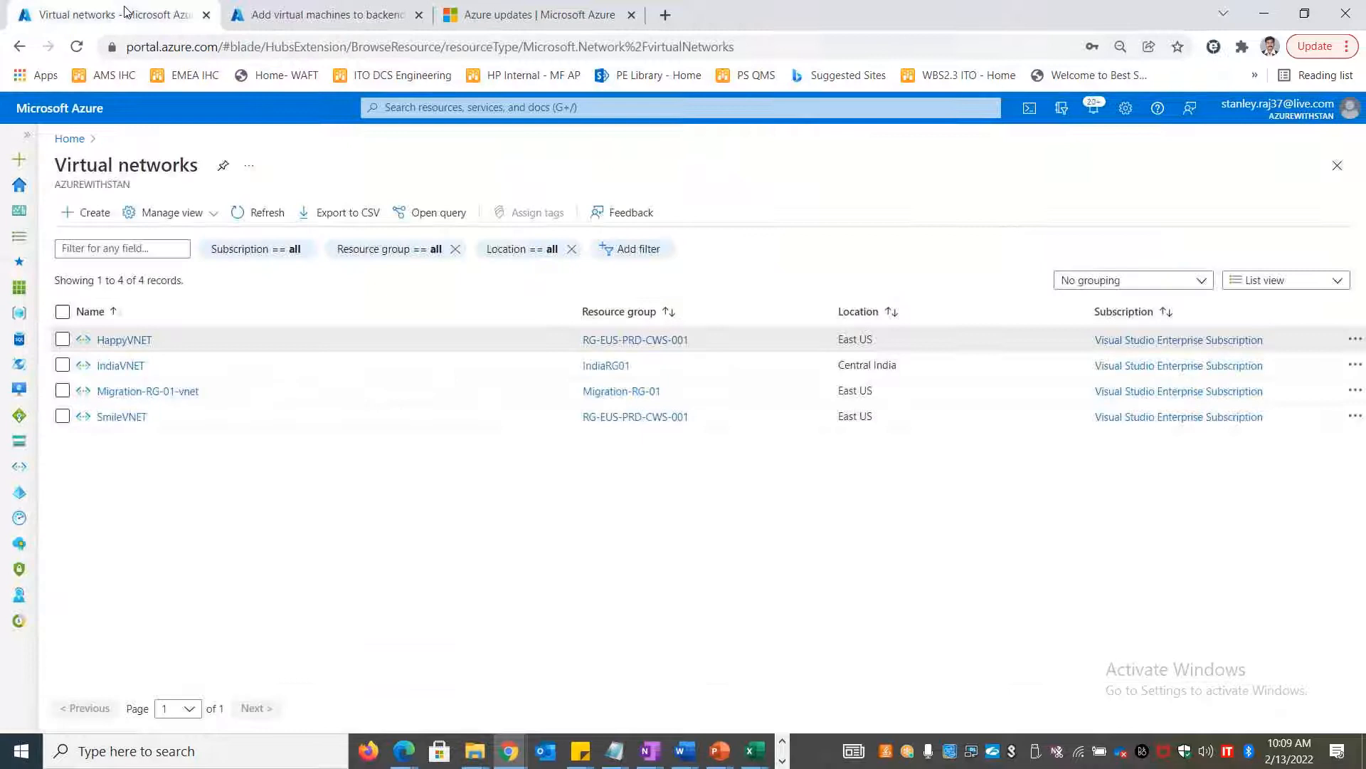
left_click(69, 138)
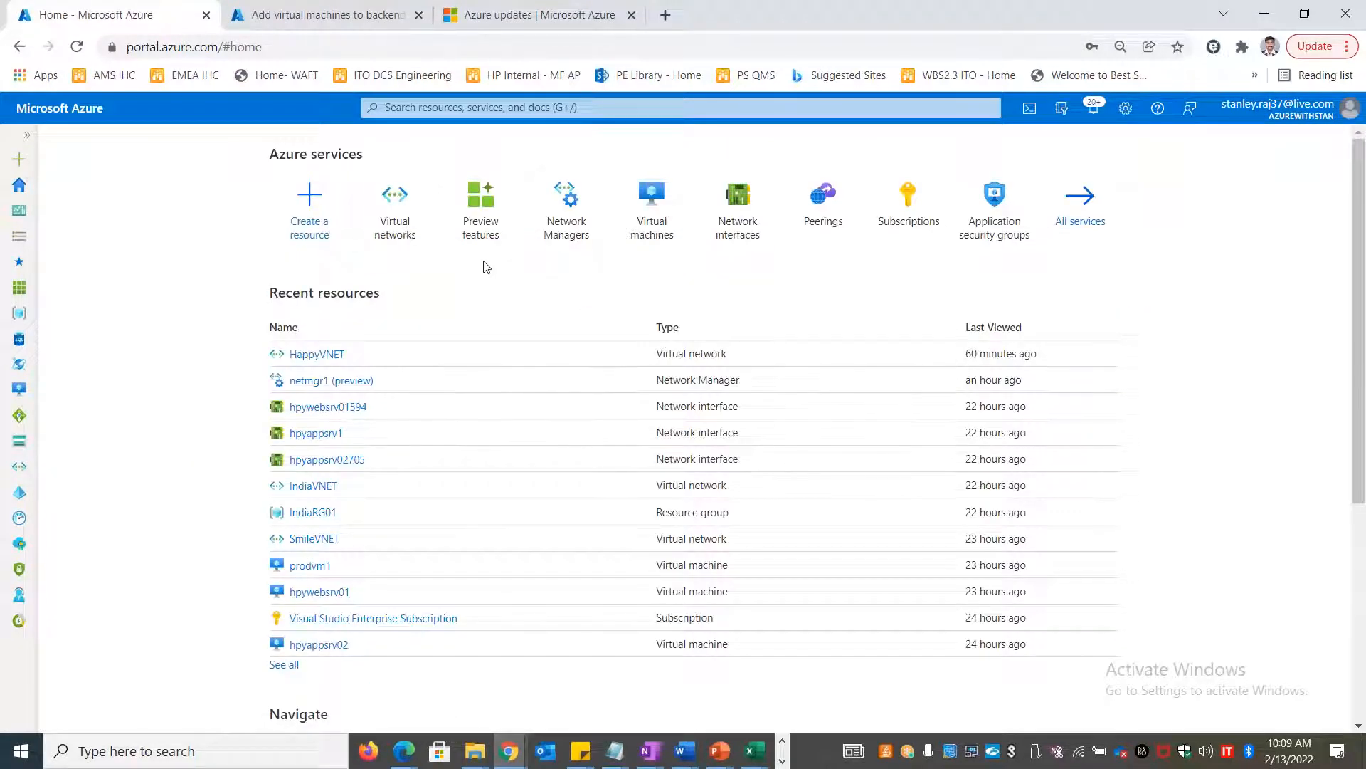
left_click(652, 221)
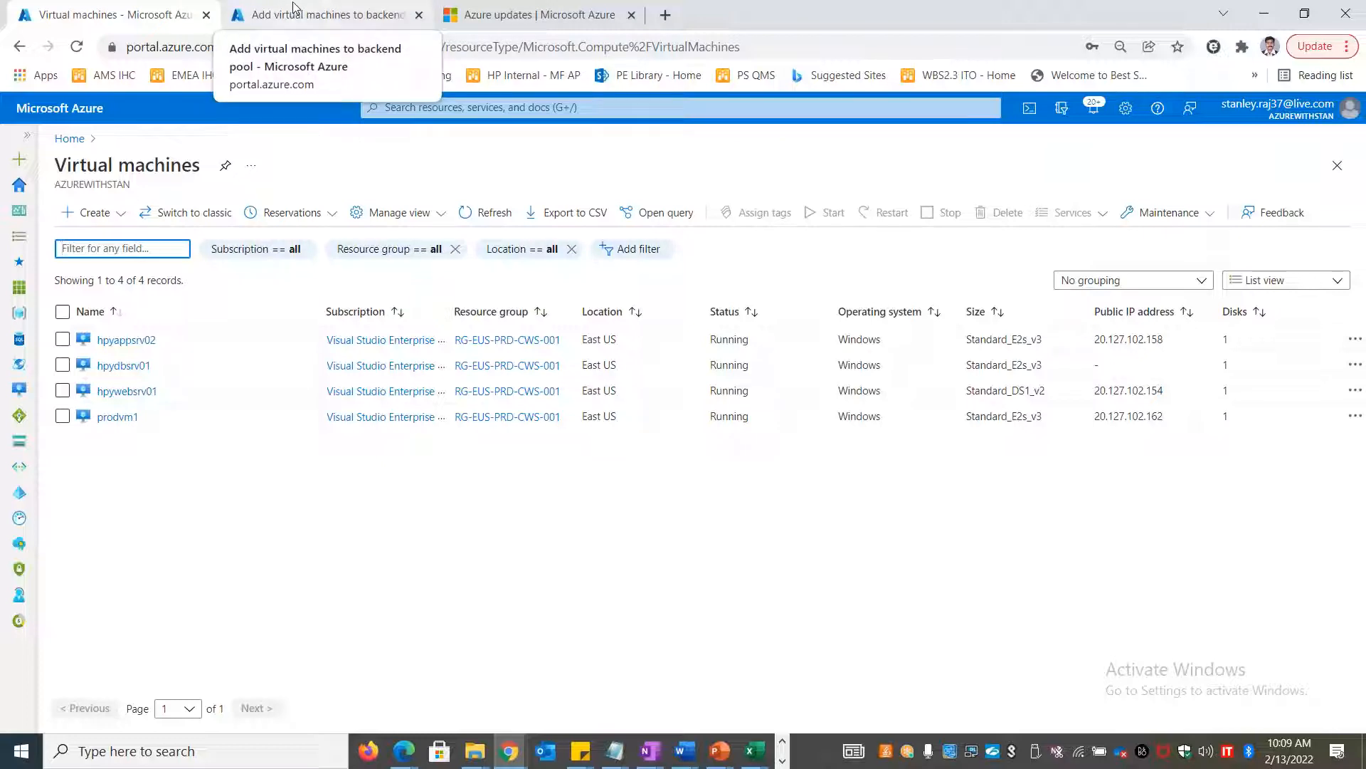
Open the IP configurations of hpywebsrv01's network interface hpywebsrv01594
left_click(114, 390)
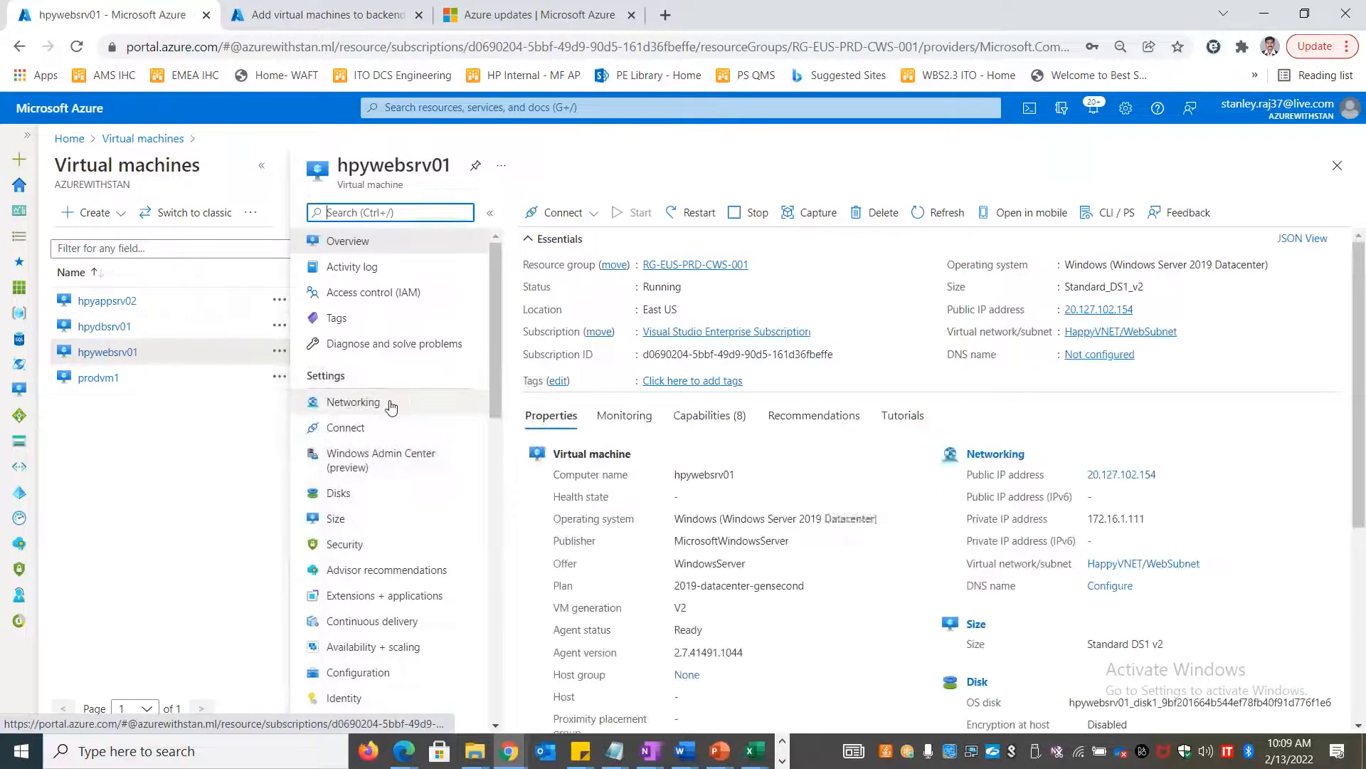
left_click(391, 407)
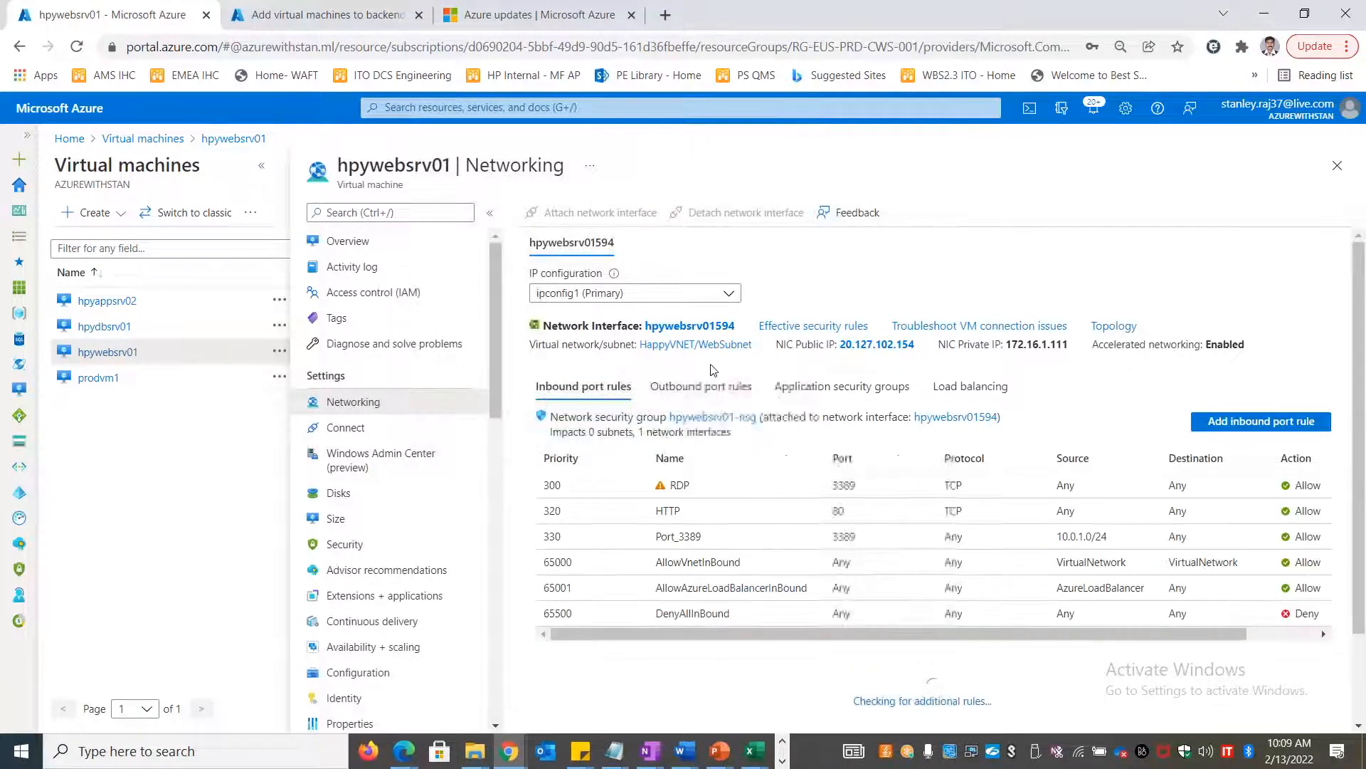
left_click(963, 418)
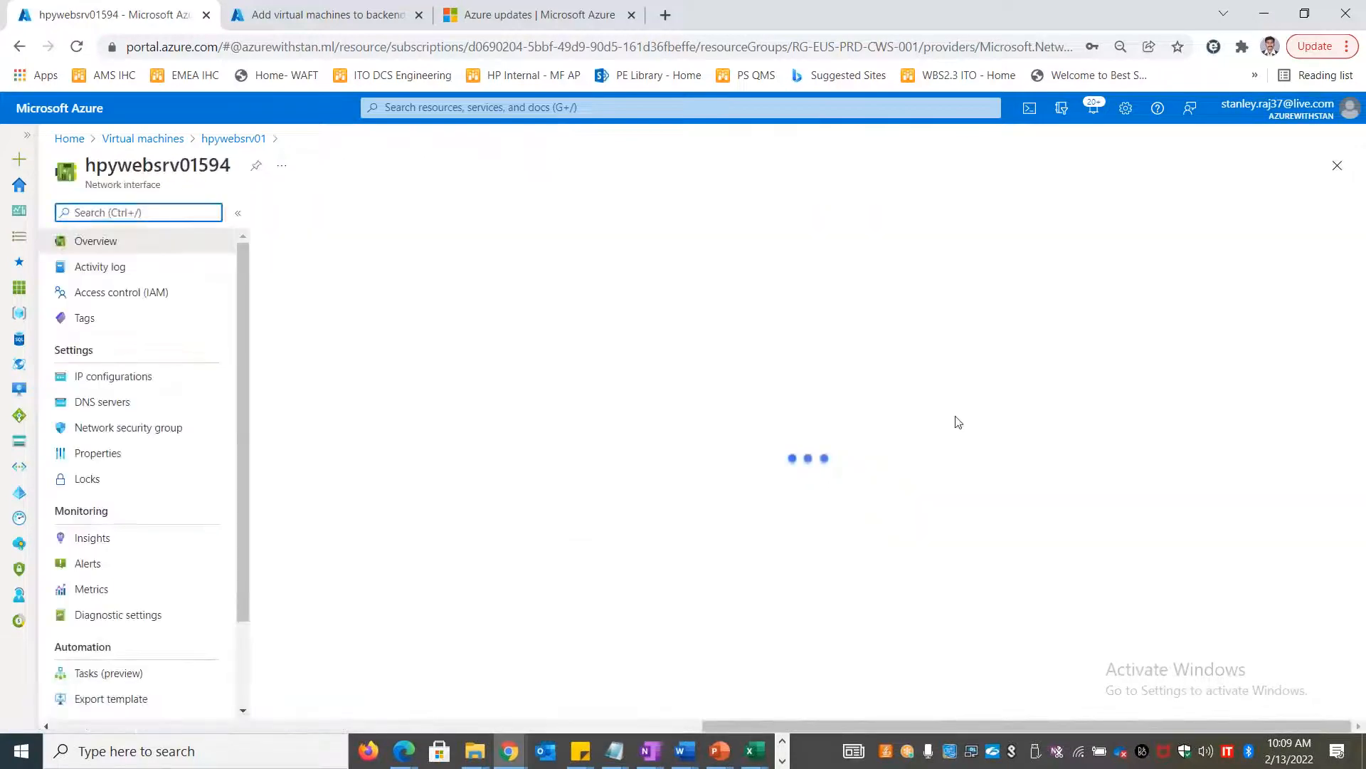
left_click(113, 461)
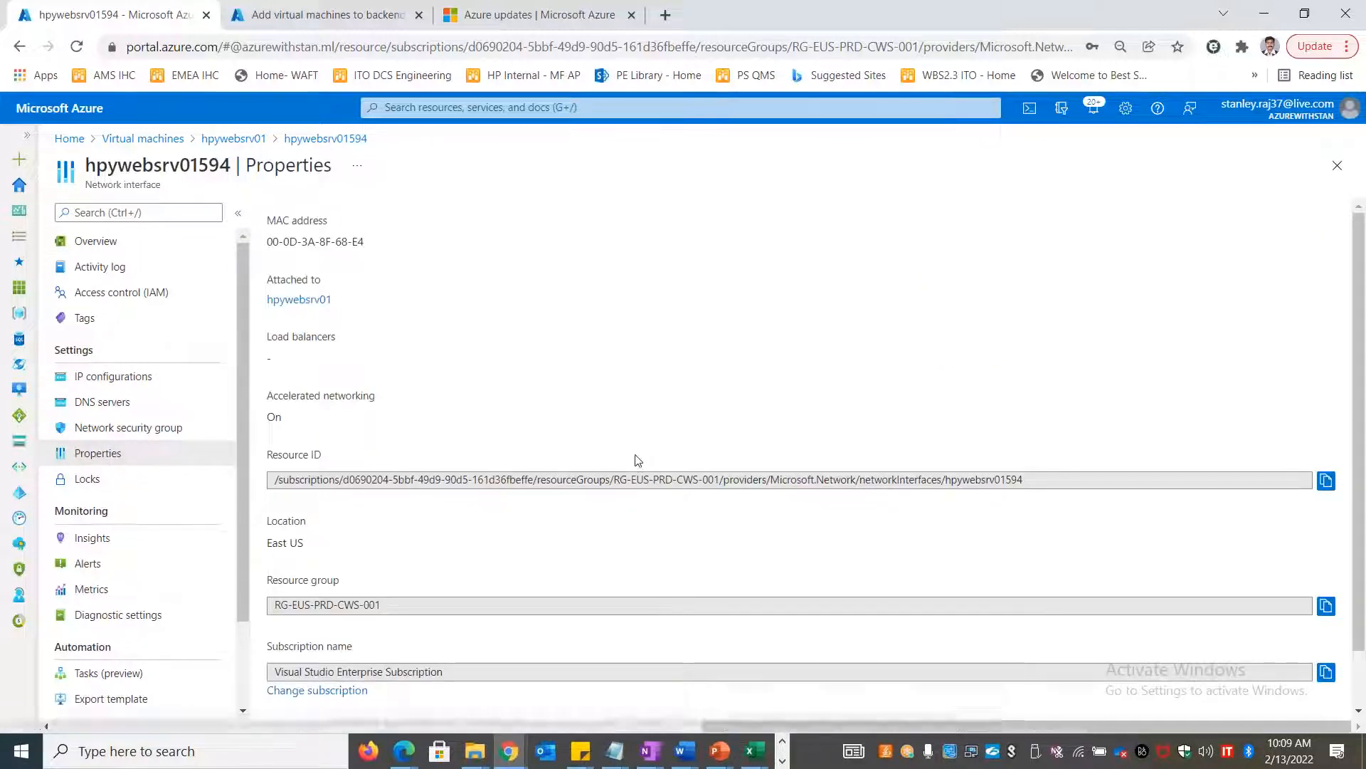
scroll(637, 460, "down", 1)
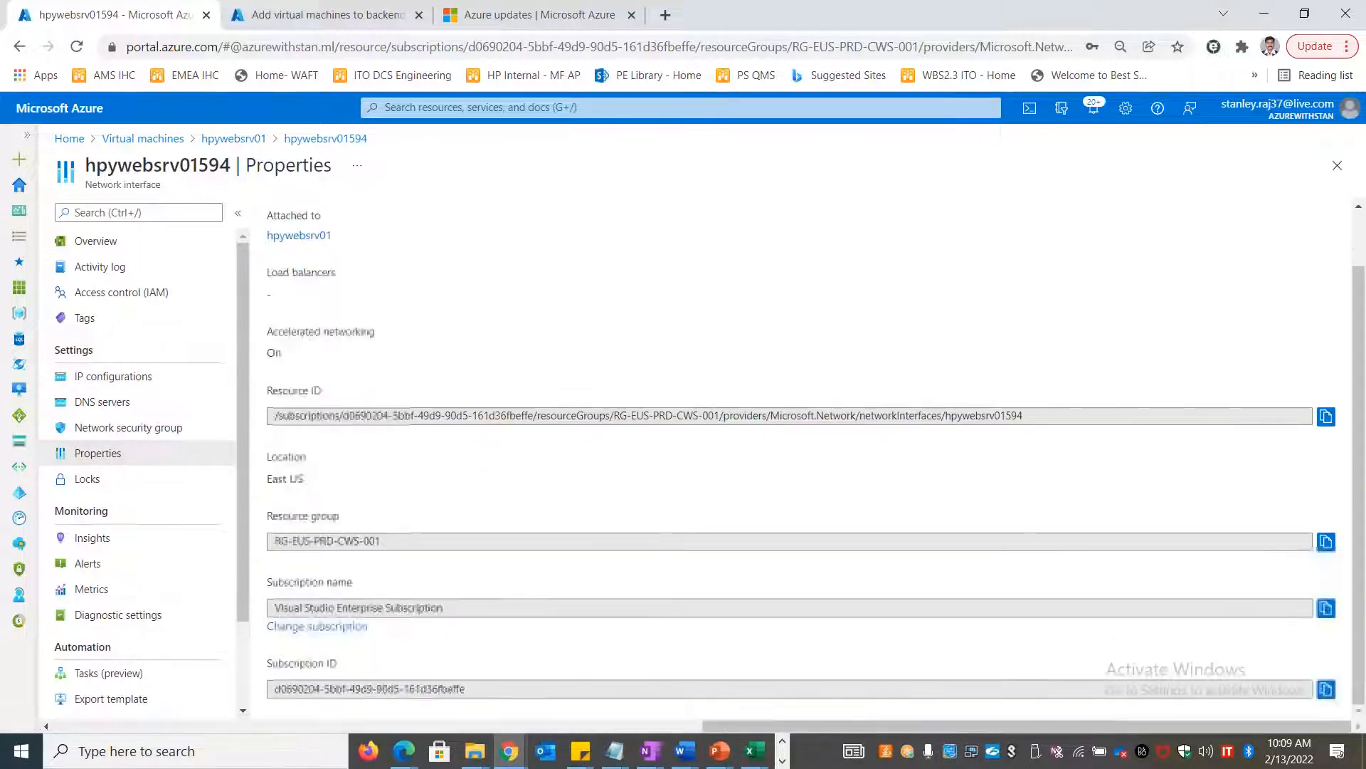
left_click(149, 385)
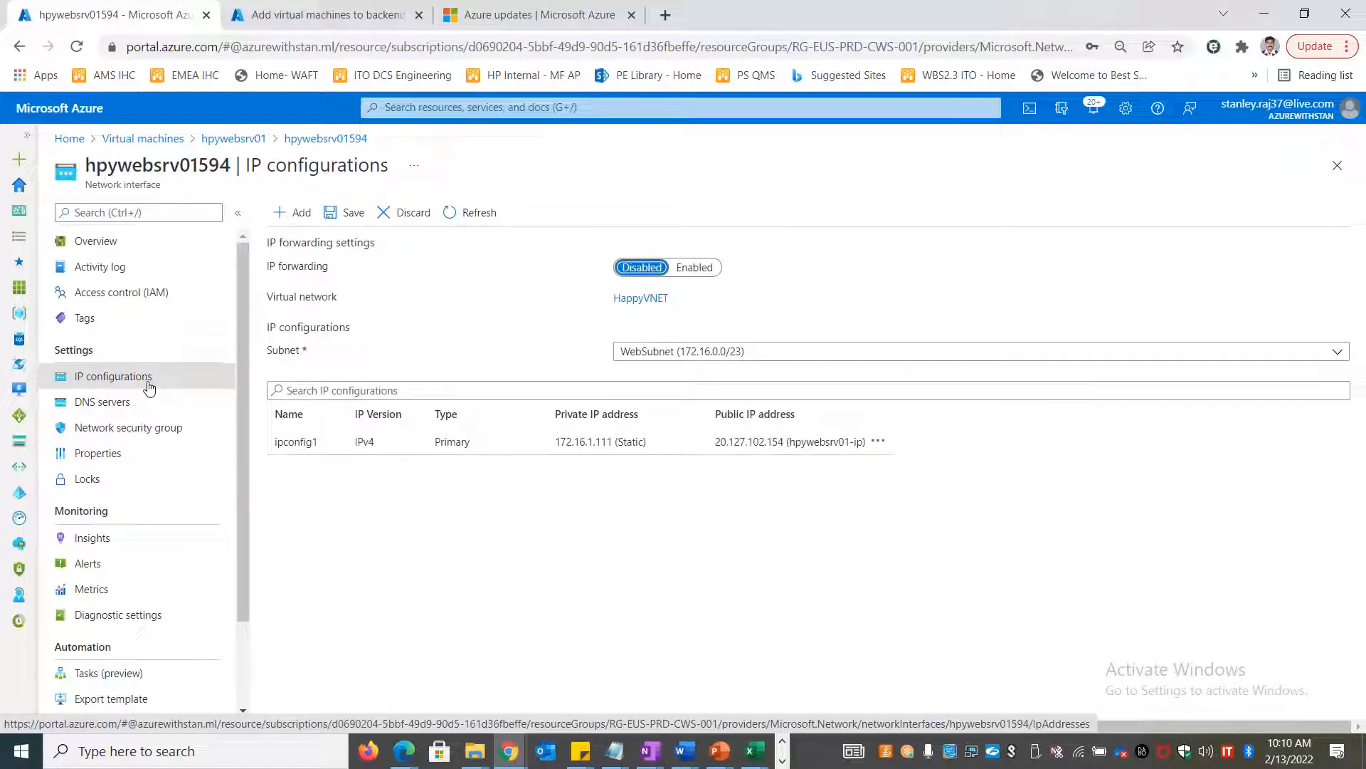
Set ipconfig1's private IP assignment to Dynamic, save, and return to the backend pool tab
left_click(285, 442)
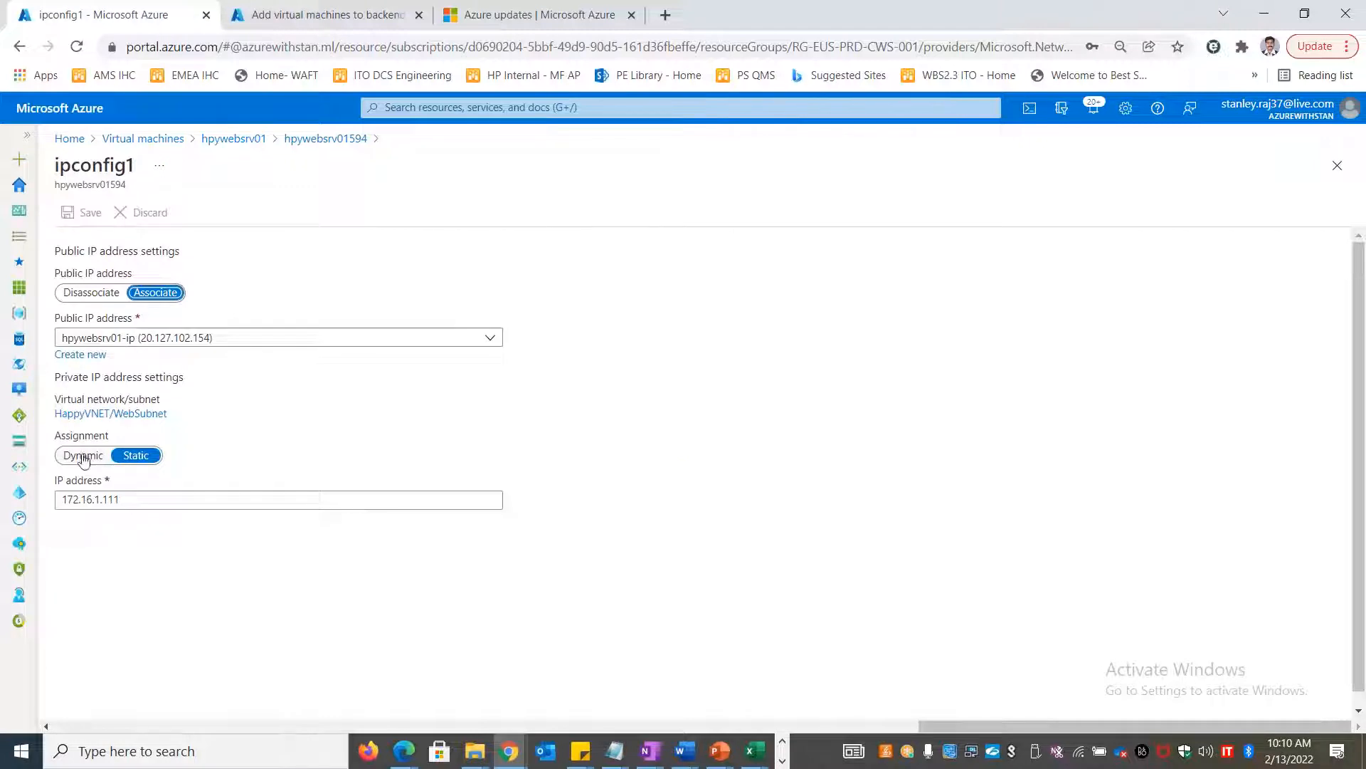
left_click(83, 456)
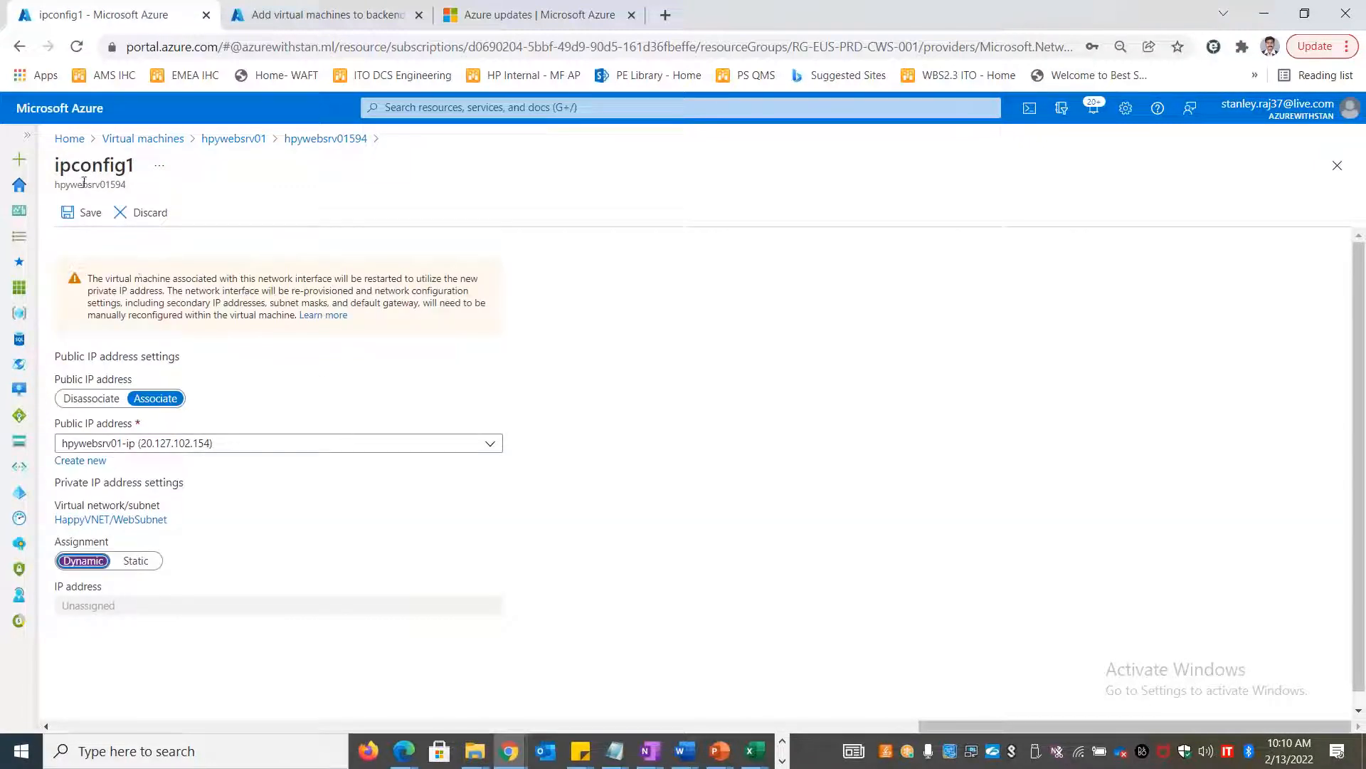
left_click(78, 212)
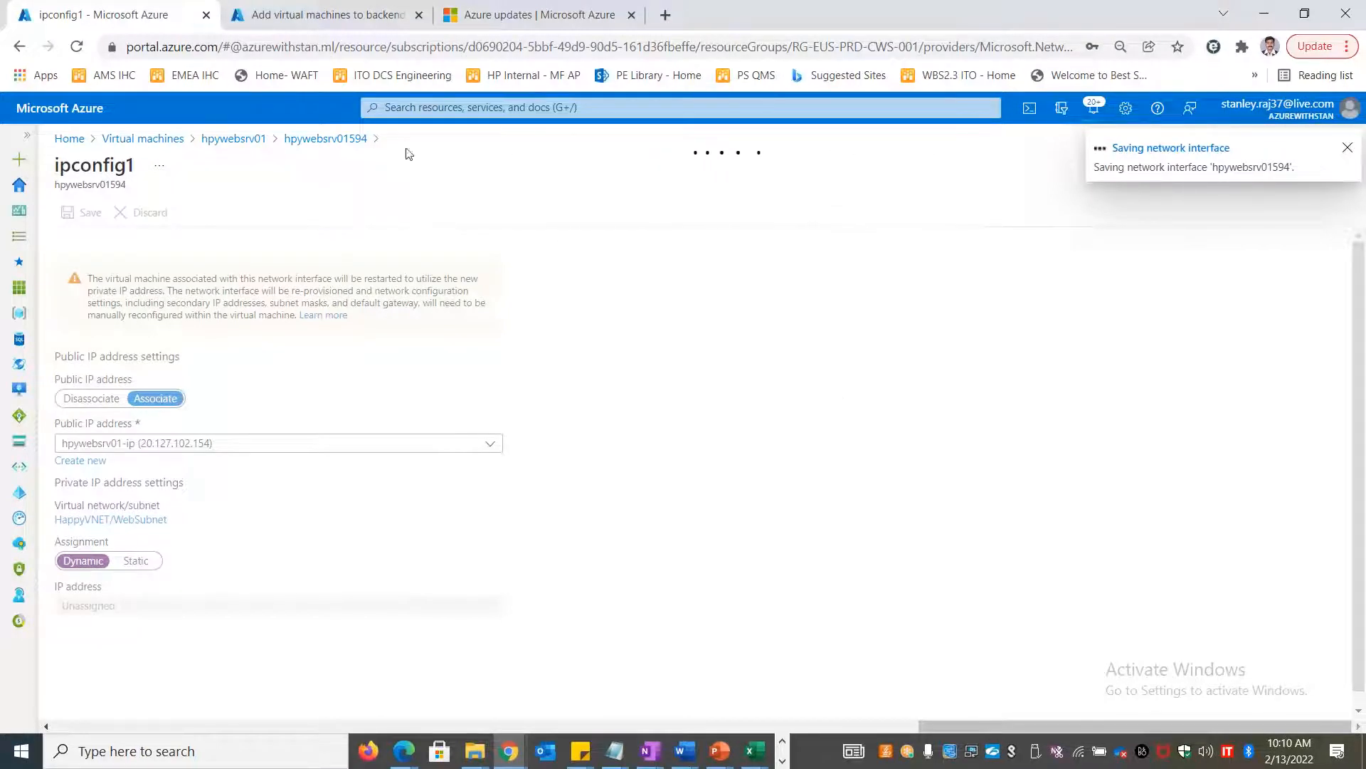
left_click(311, 12)
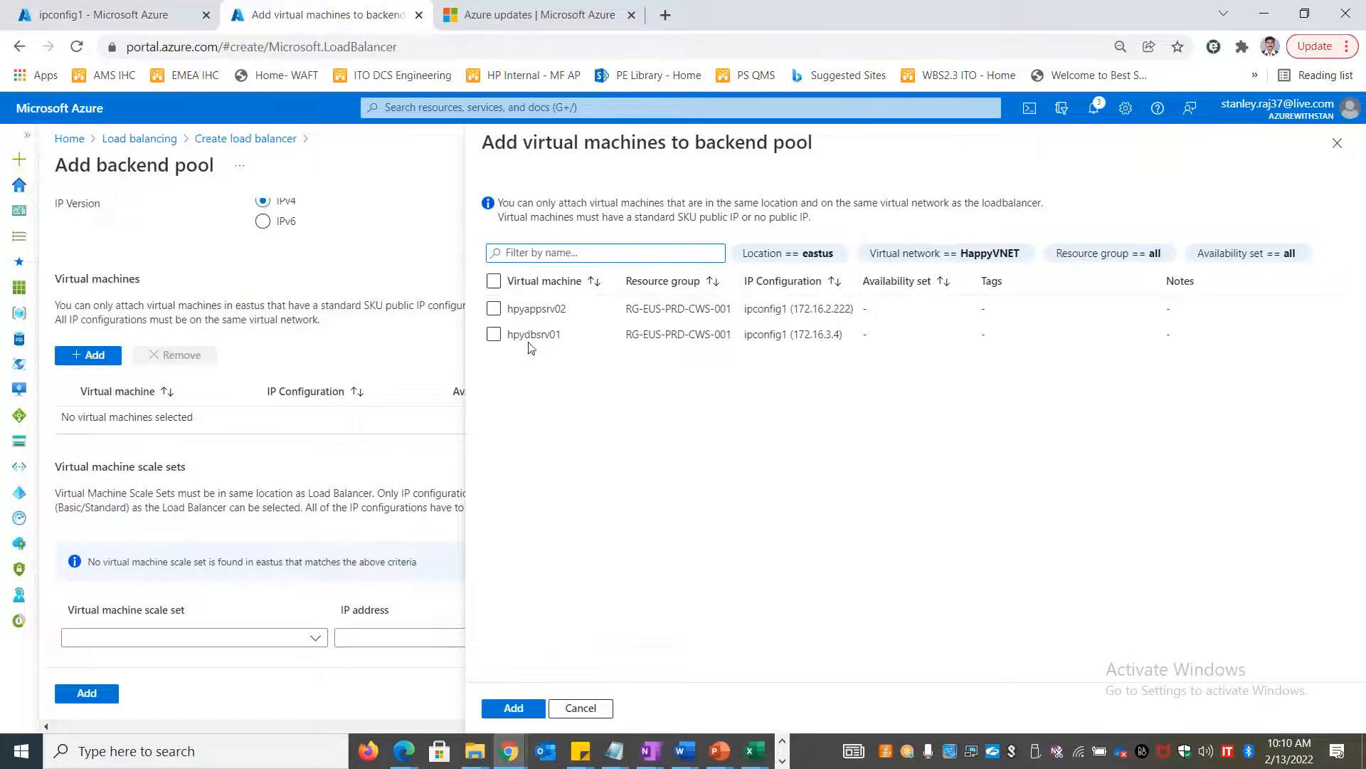
Attach hpyappsrv02 to the backend pool and select the Virtual machines note to copy
left_click(494, 309)
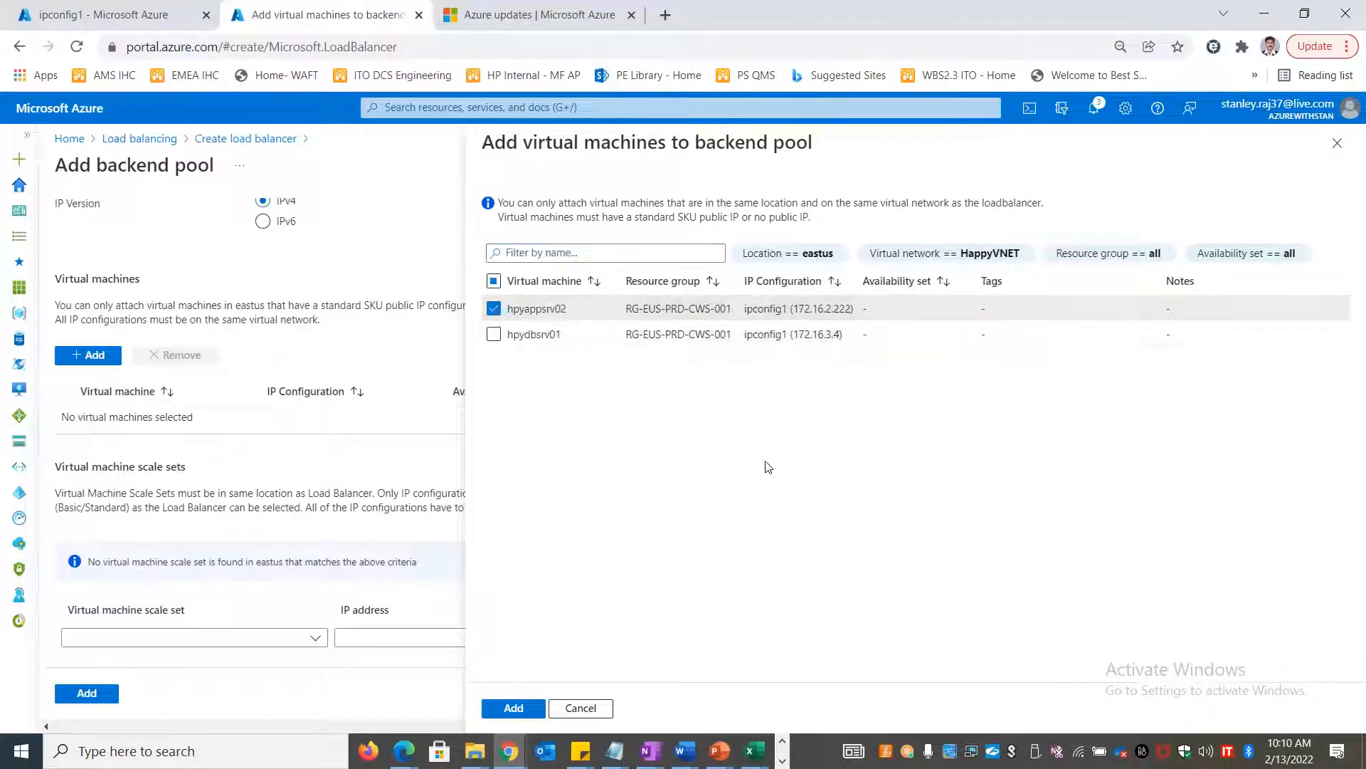
left_click(512, 709)
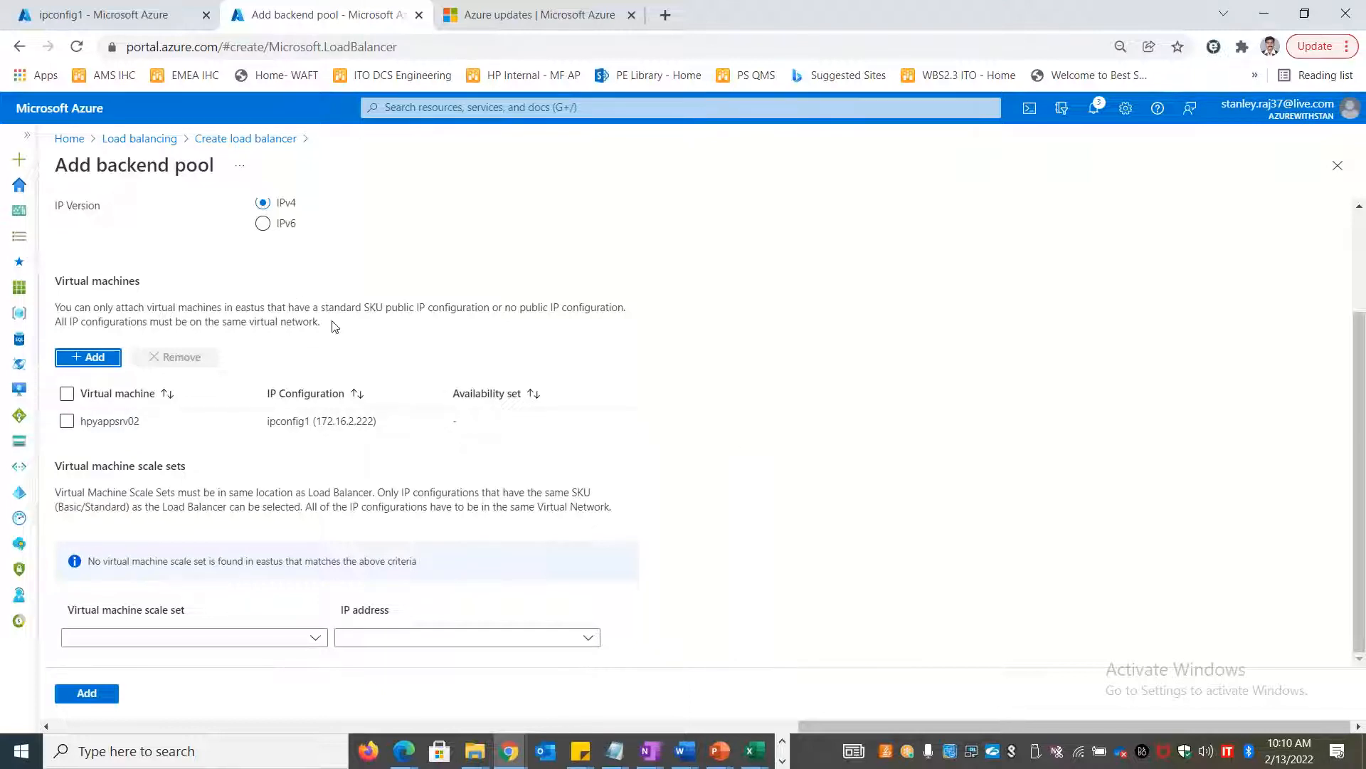
left_click_drag(336, 325, 55, 279)
key("ctrl+c")
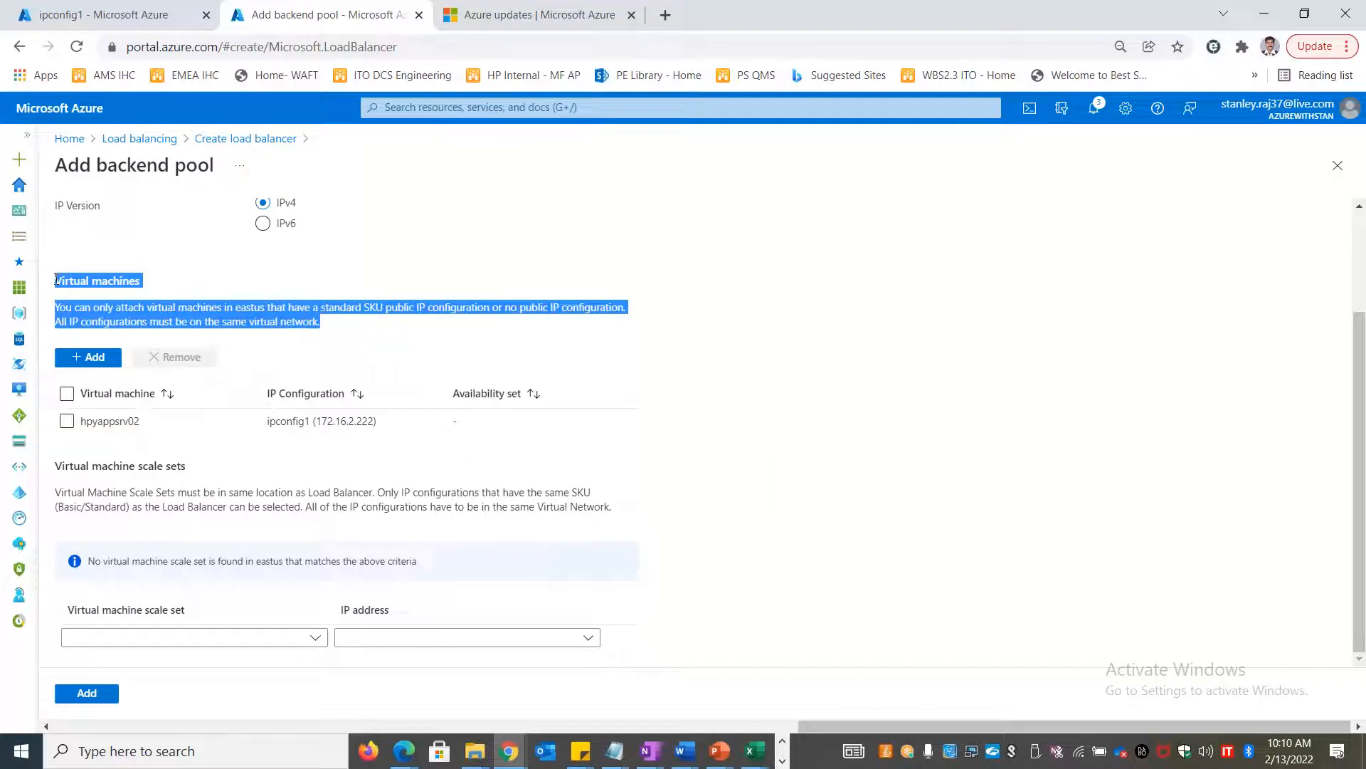
key("alt+Tab")
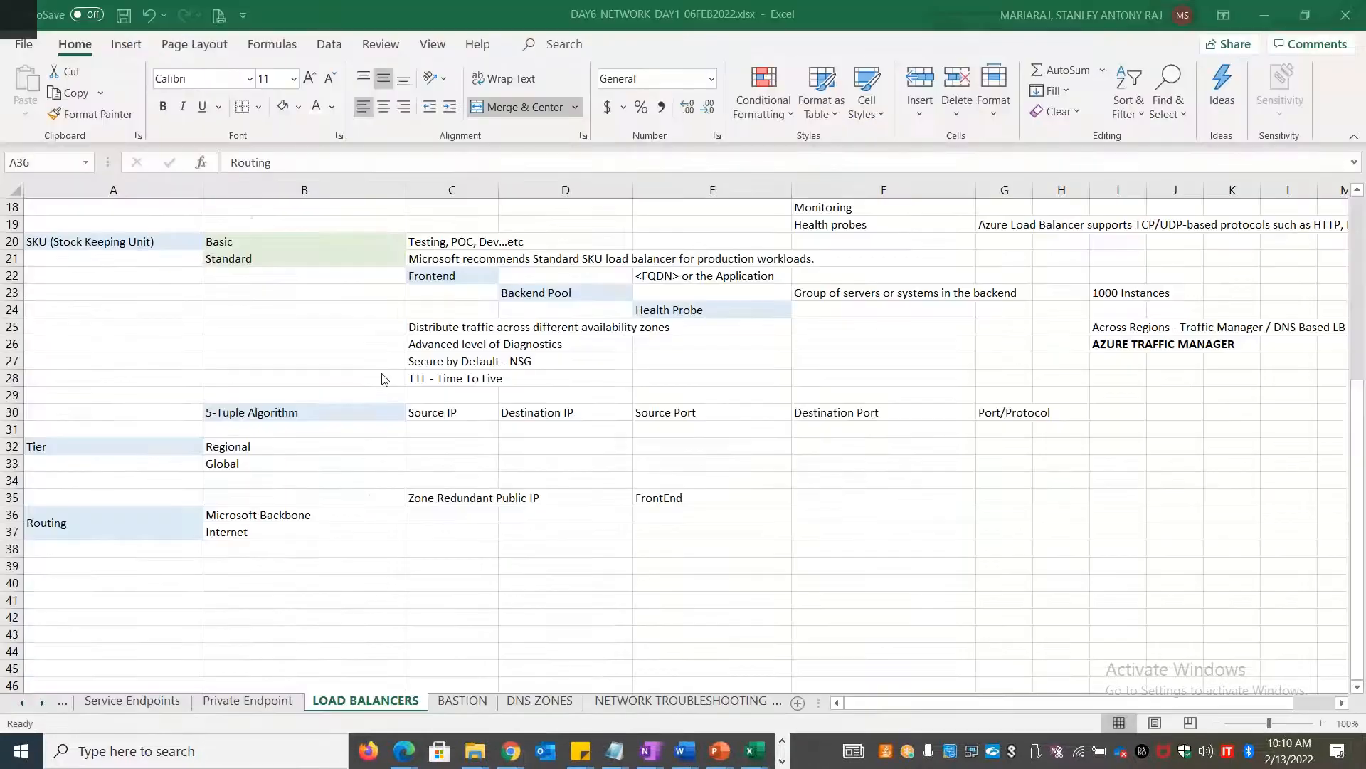
Paste the Virtual machines note into B39 as plain text and label A39 'Static Grouping'
left_click(308, 566)
key("ctrl+v")
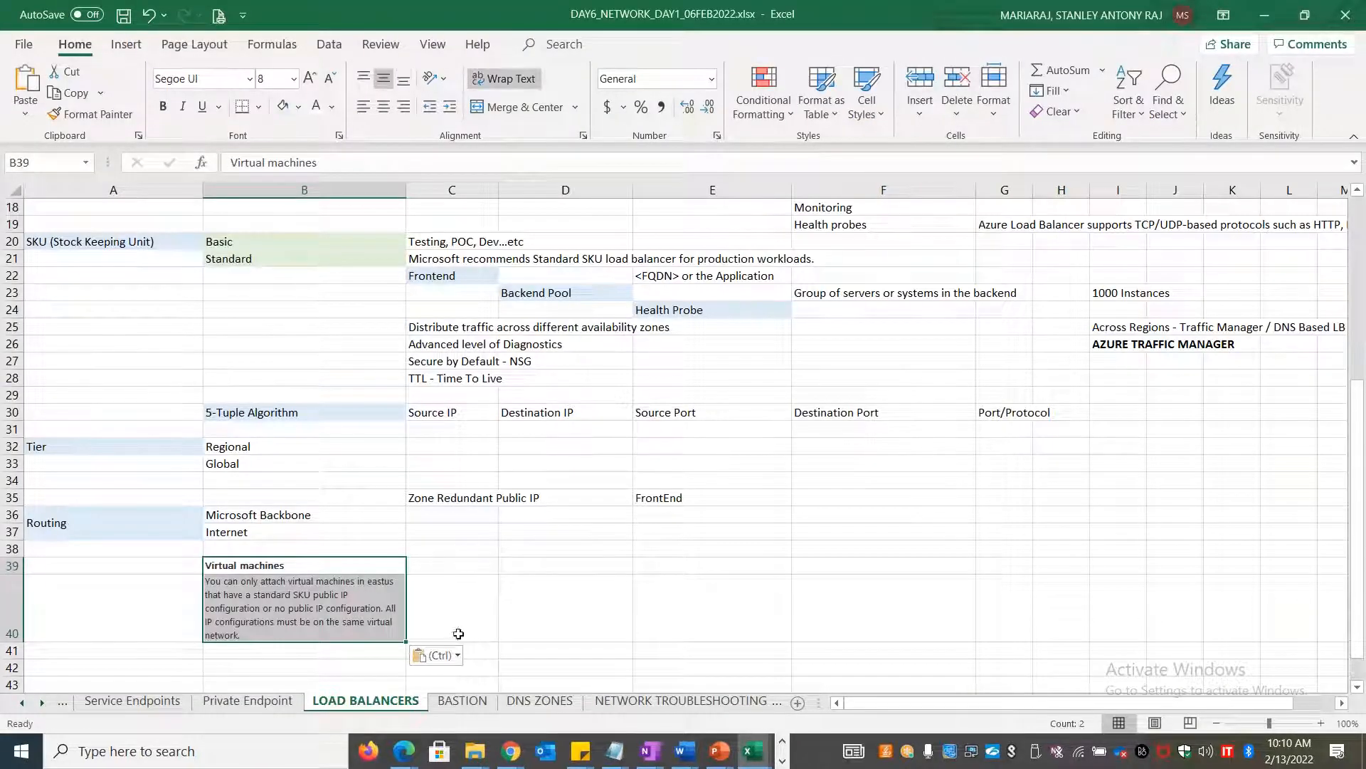
left_click(459, 656)
left_click(451, 708)
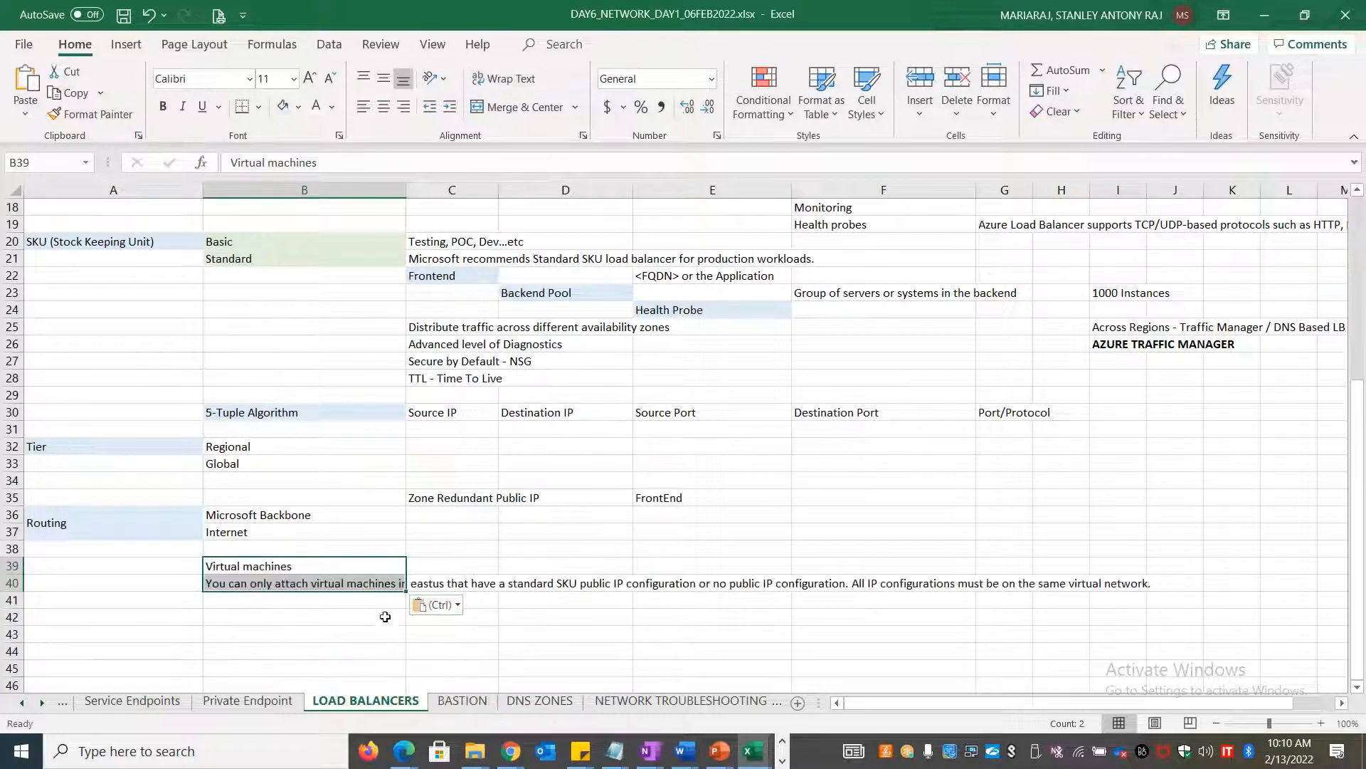
left_click(168, 570)
type("Stati")
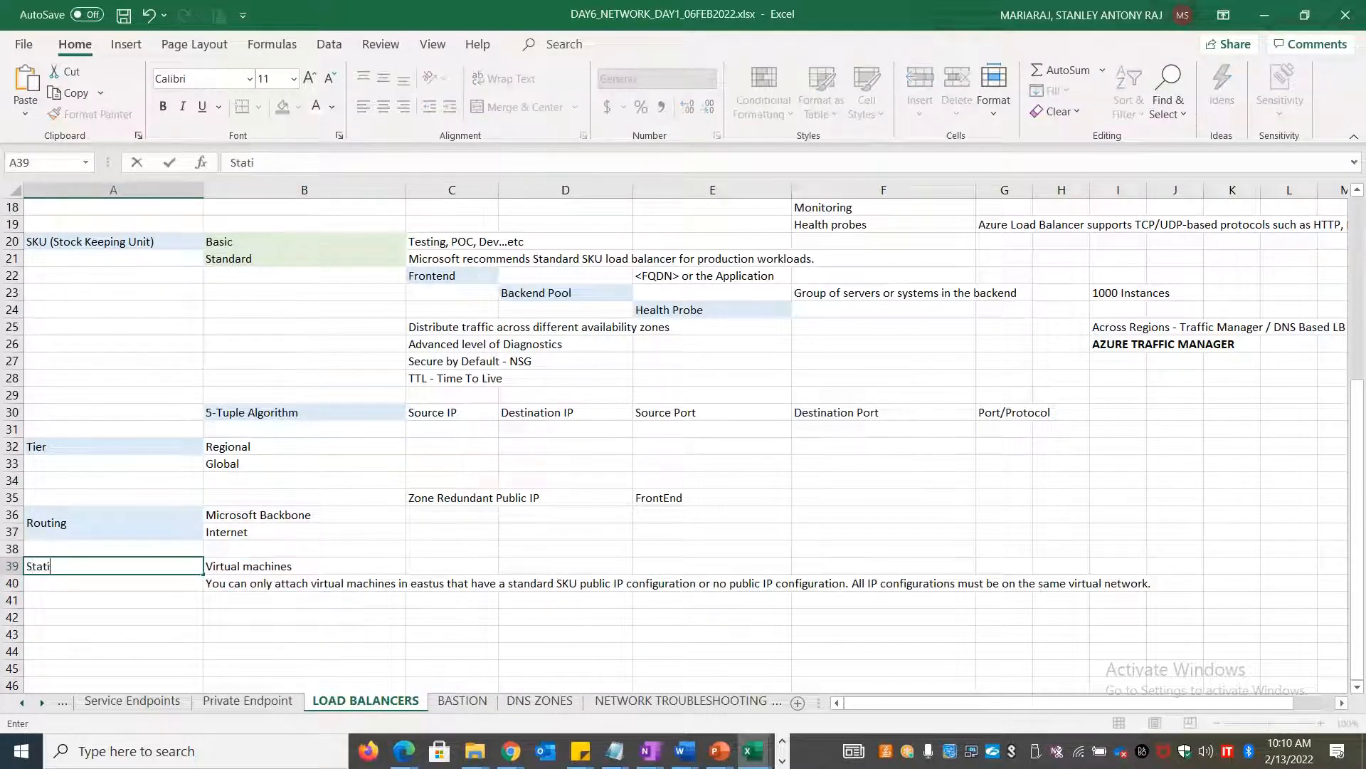
type("c Grouping")
key("Return")
key("Return")
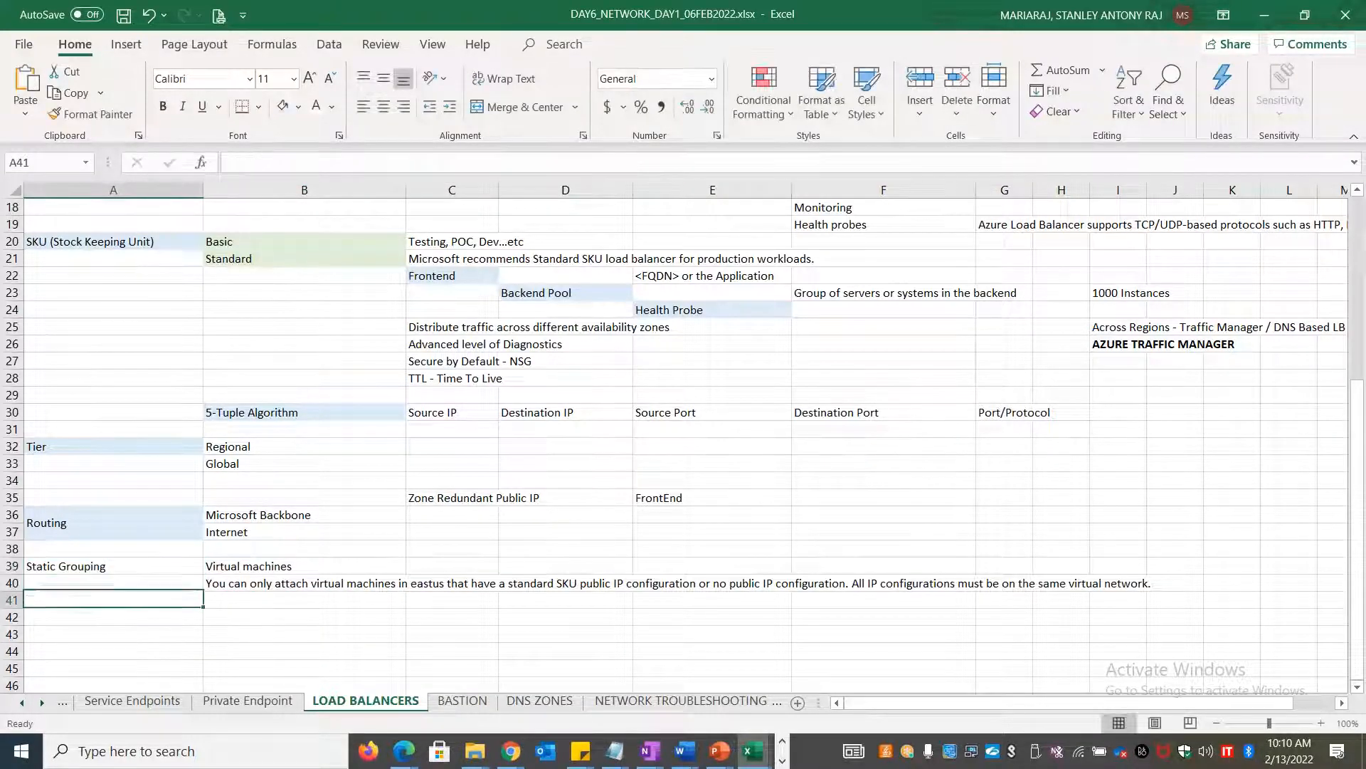
Enter VMSS in A42 and Autoscaling option in B42
key("Return")
type("VMSS")
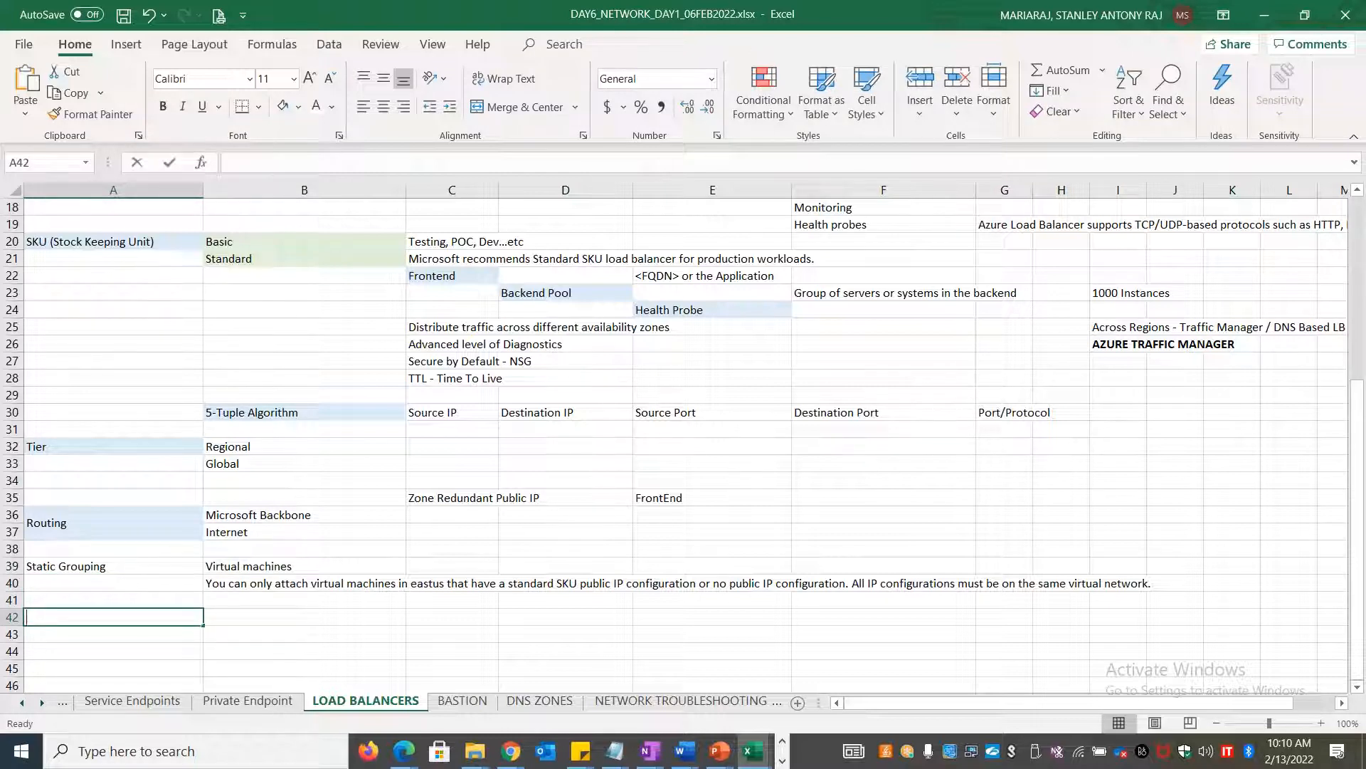
key("Tab")
type("Autosca")
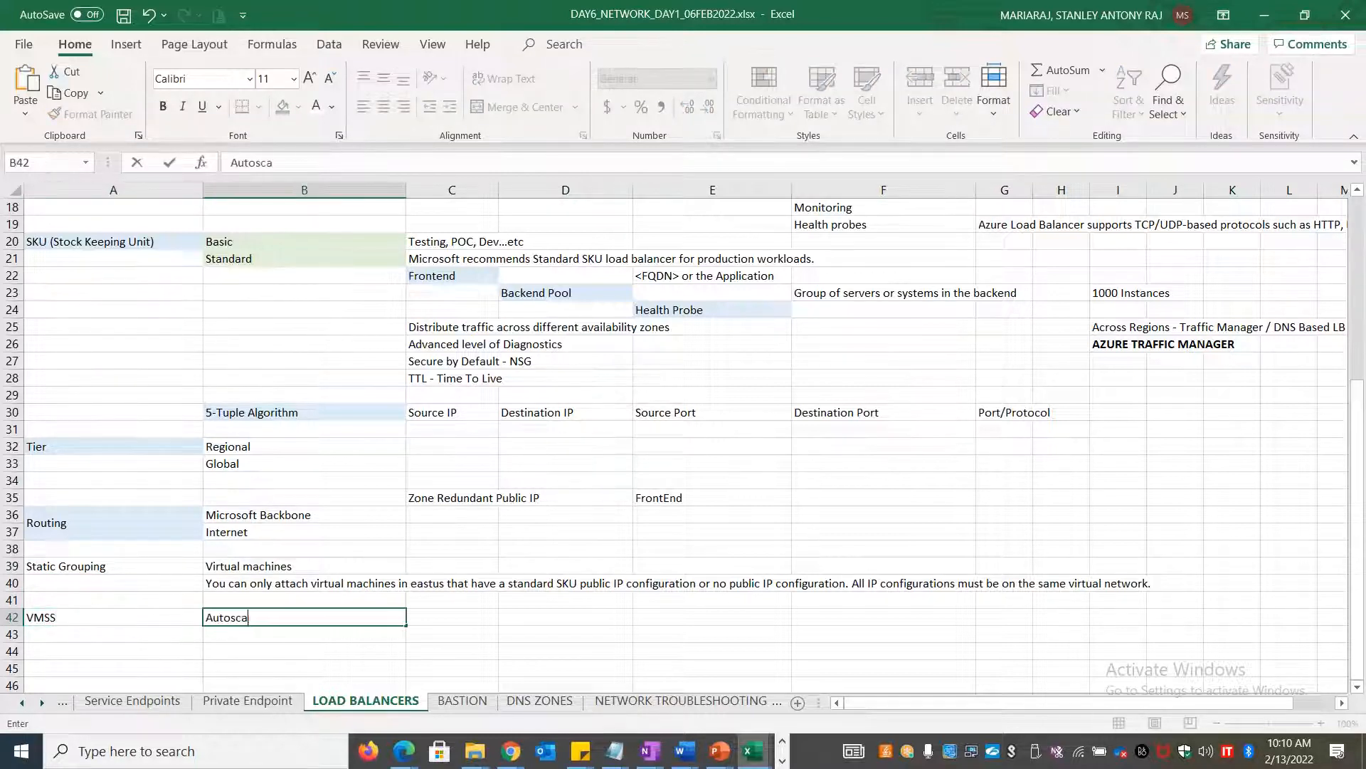
type("ling option")
key("Tab")
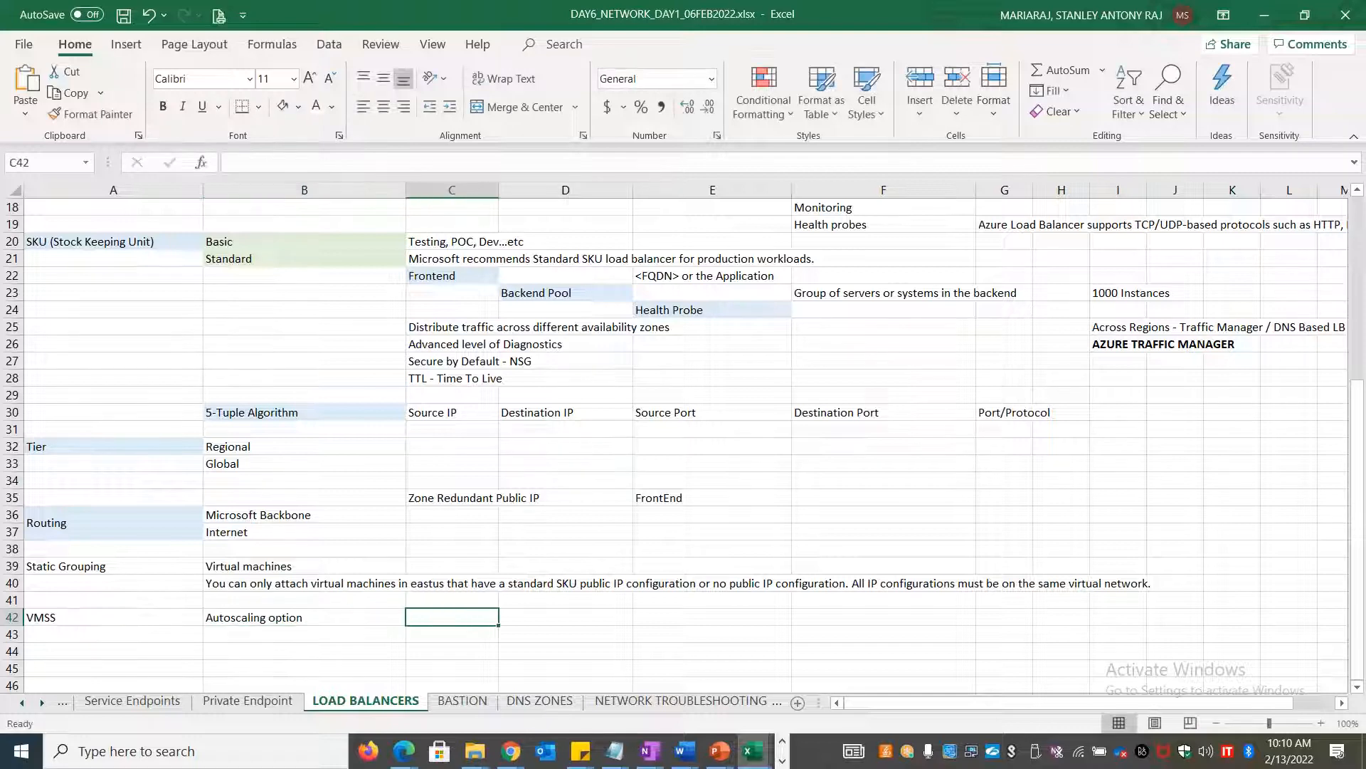
Move VMSS to C42 and label A42 'Dynamic Grouping'
type("D")
key("BackSpace")
key("Left")
key("Left")
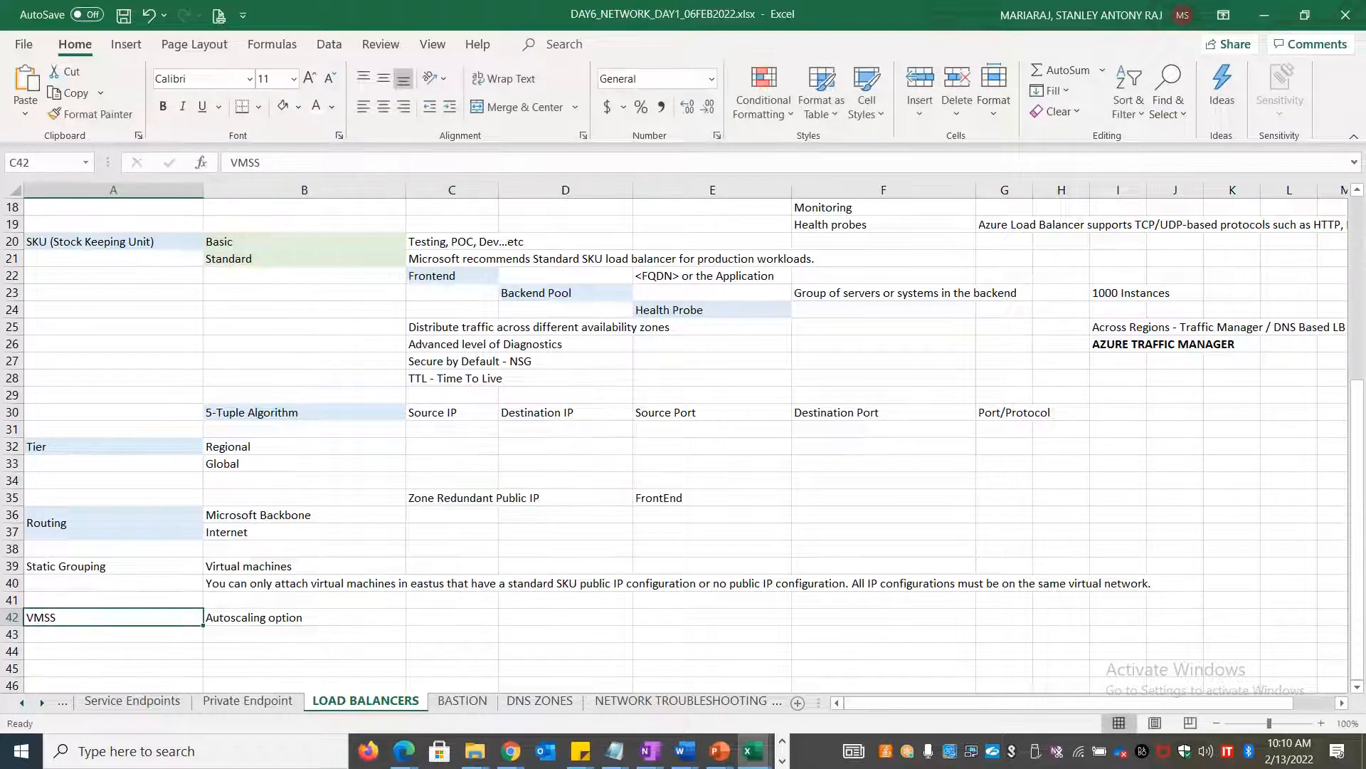
key("ctrl+x")
key("Right")
key("Right")
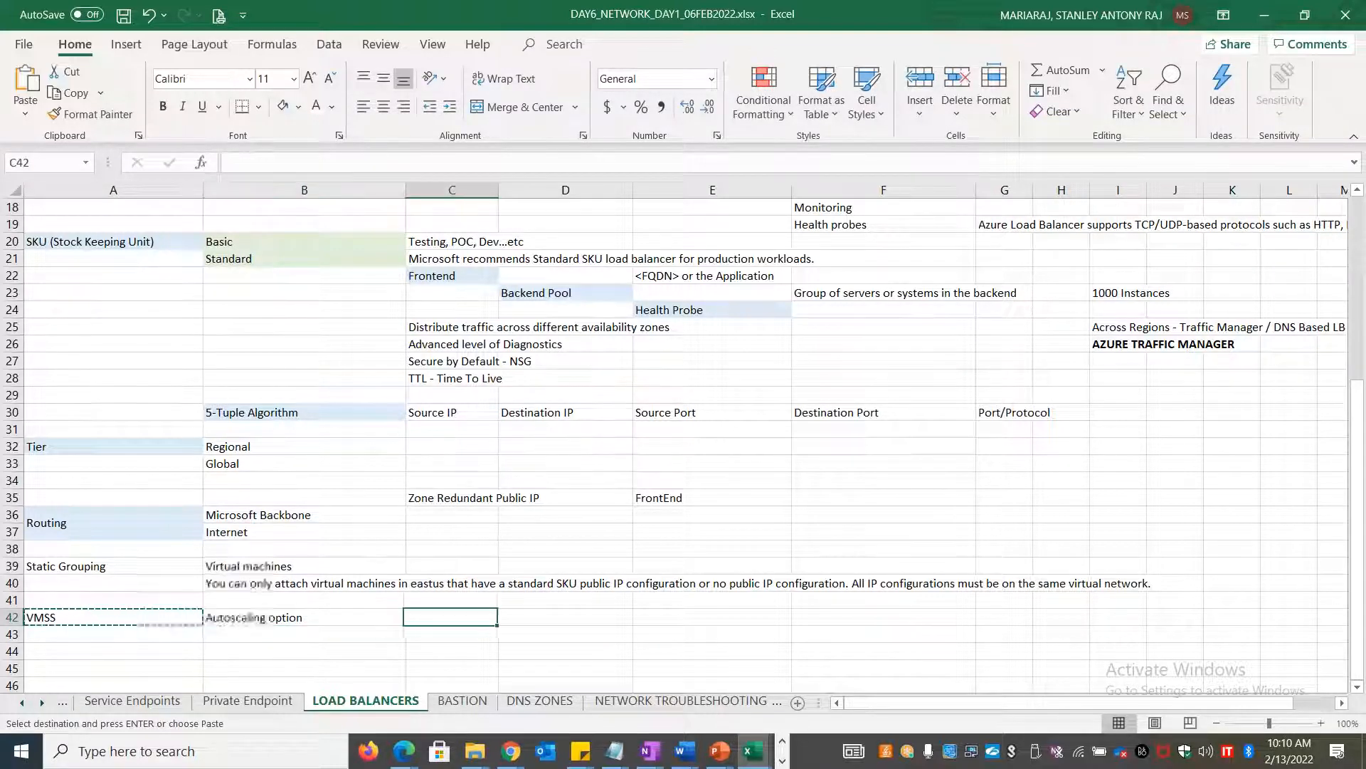
key("ctrl+v")
key("Left")
key("Left")
type("D")
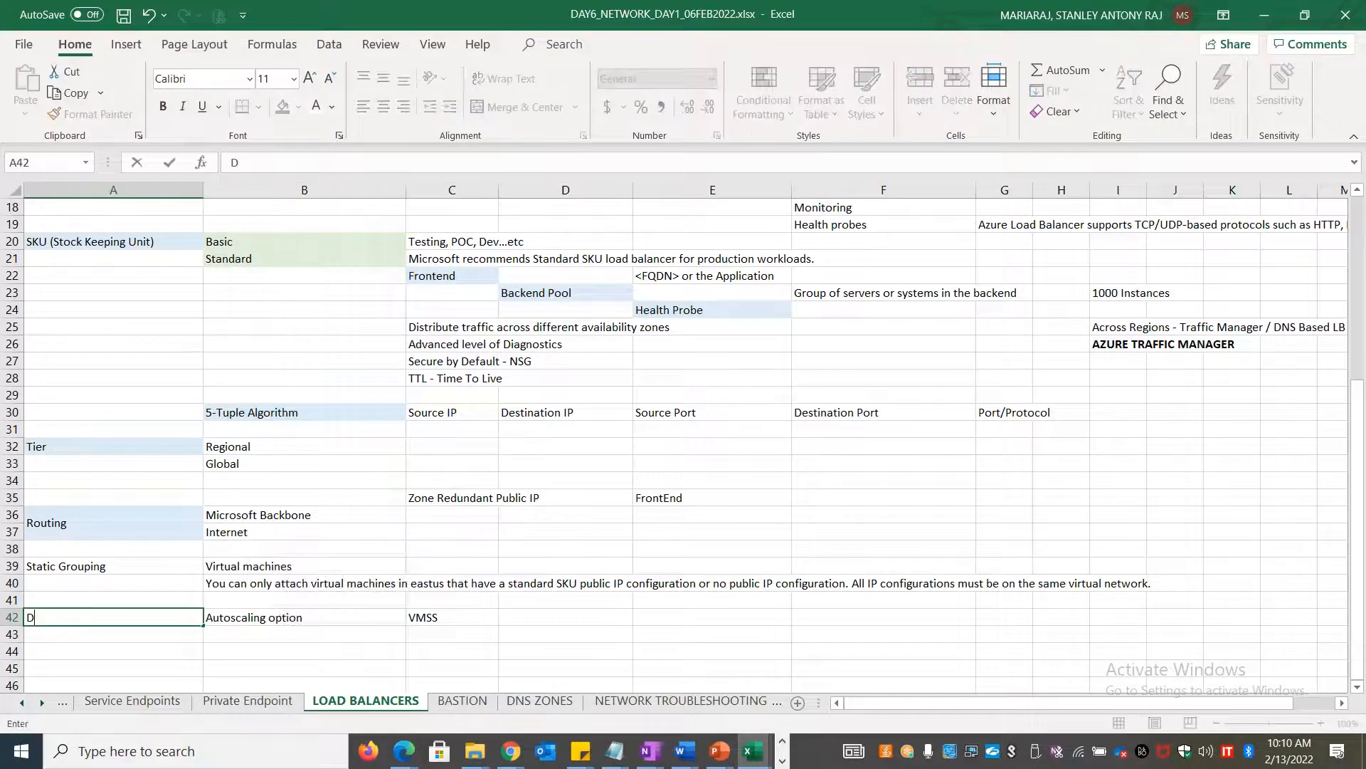
type("ynamic Grouping")
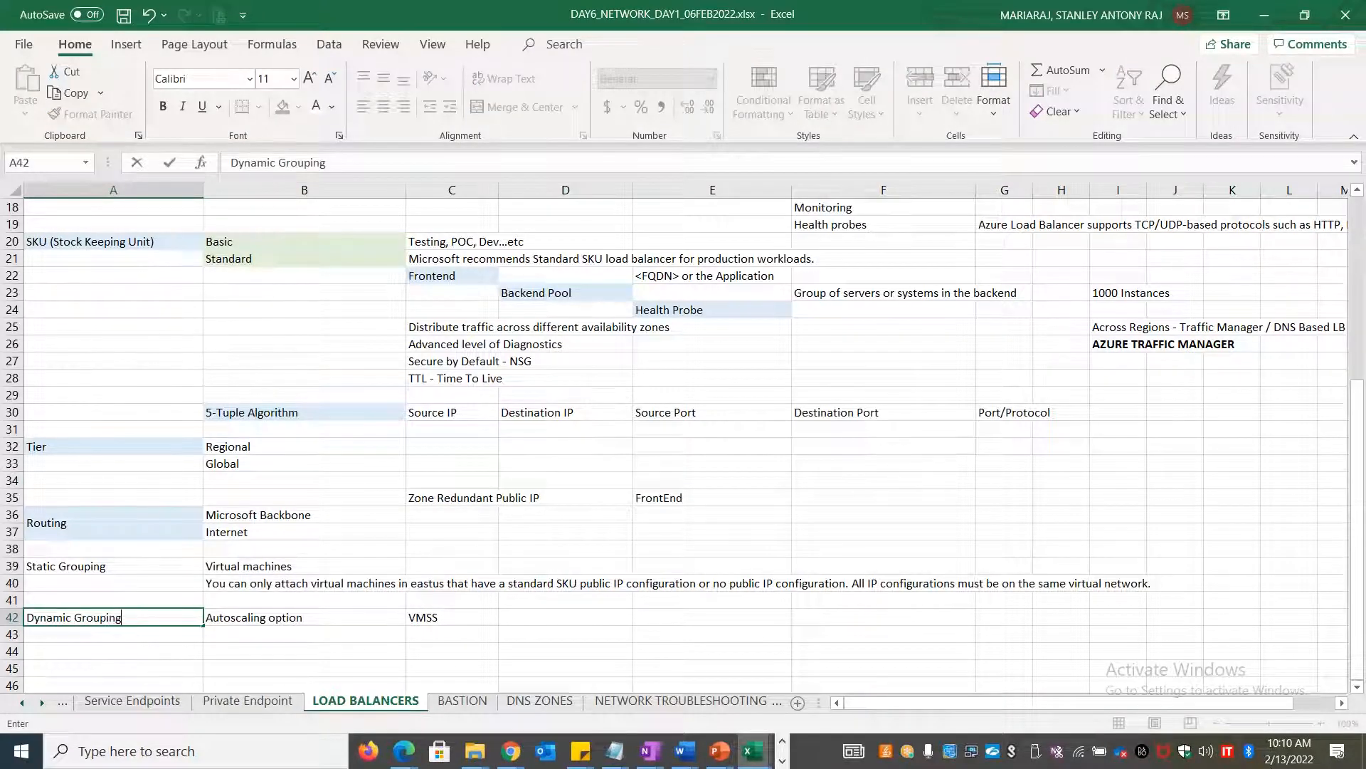
key("alt+Tab")
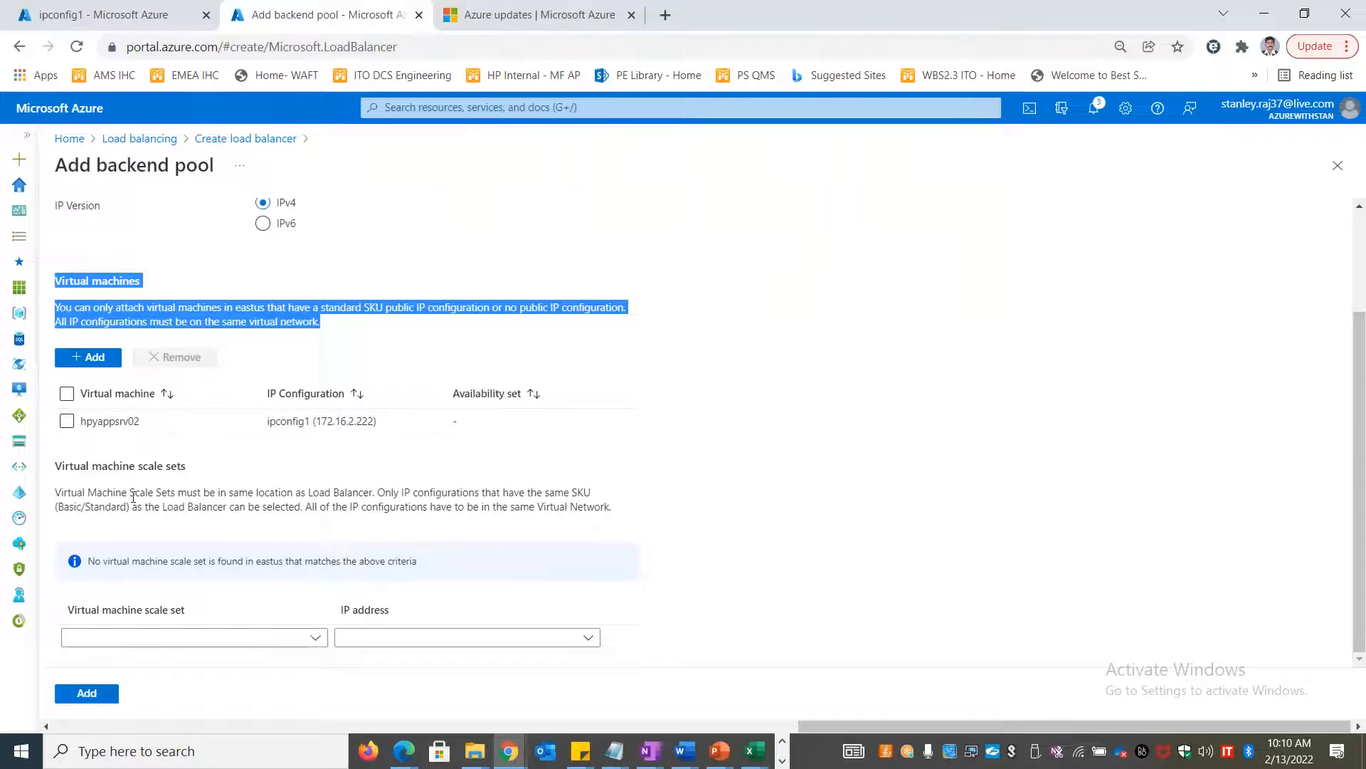
Save backend pool hpybkp1 with hpyappsrv02, leaving the empty scale set list unused
left_click(254, 640)
left_click(760, 562)
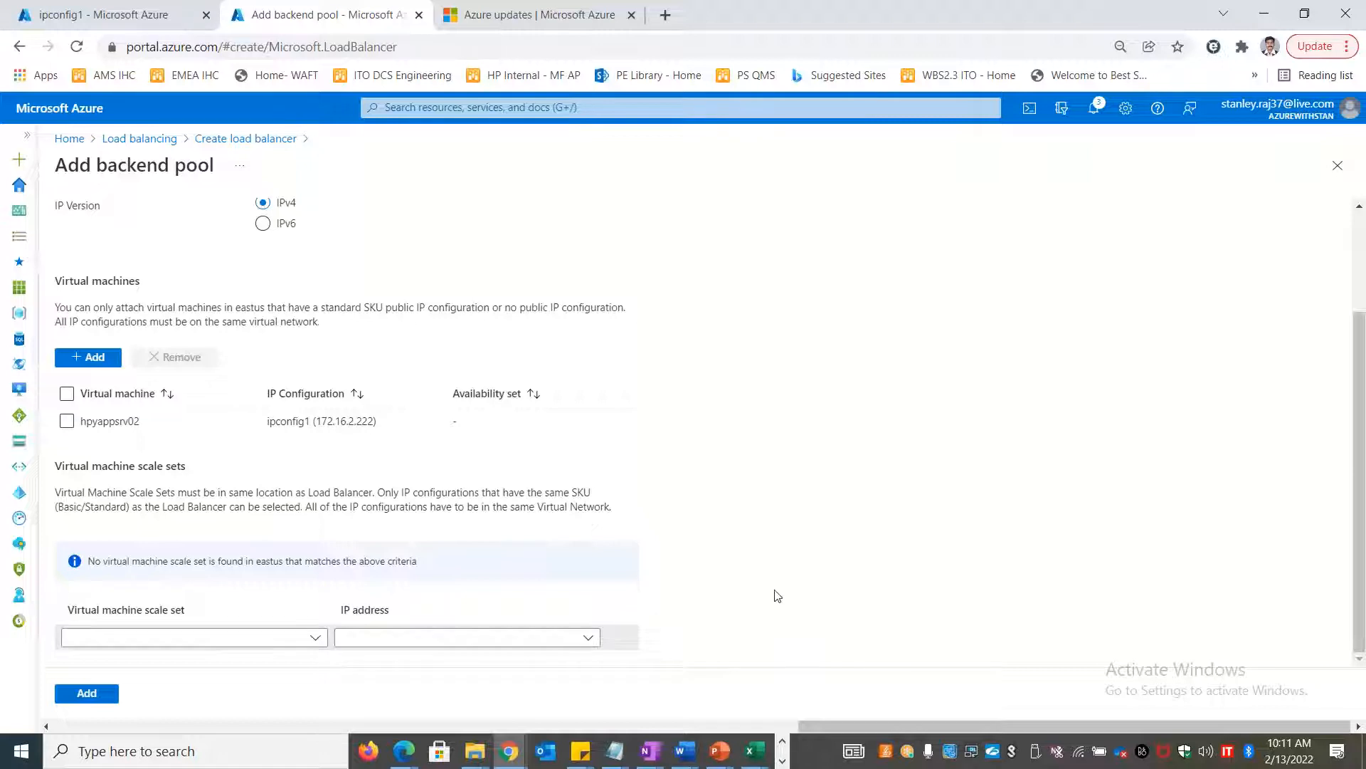
scroll(775, 595, "up", 2)
scroll(772, 595, "down", 1)
scroll(773, 595, "up", 2)
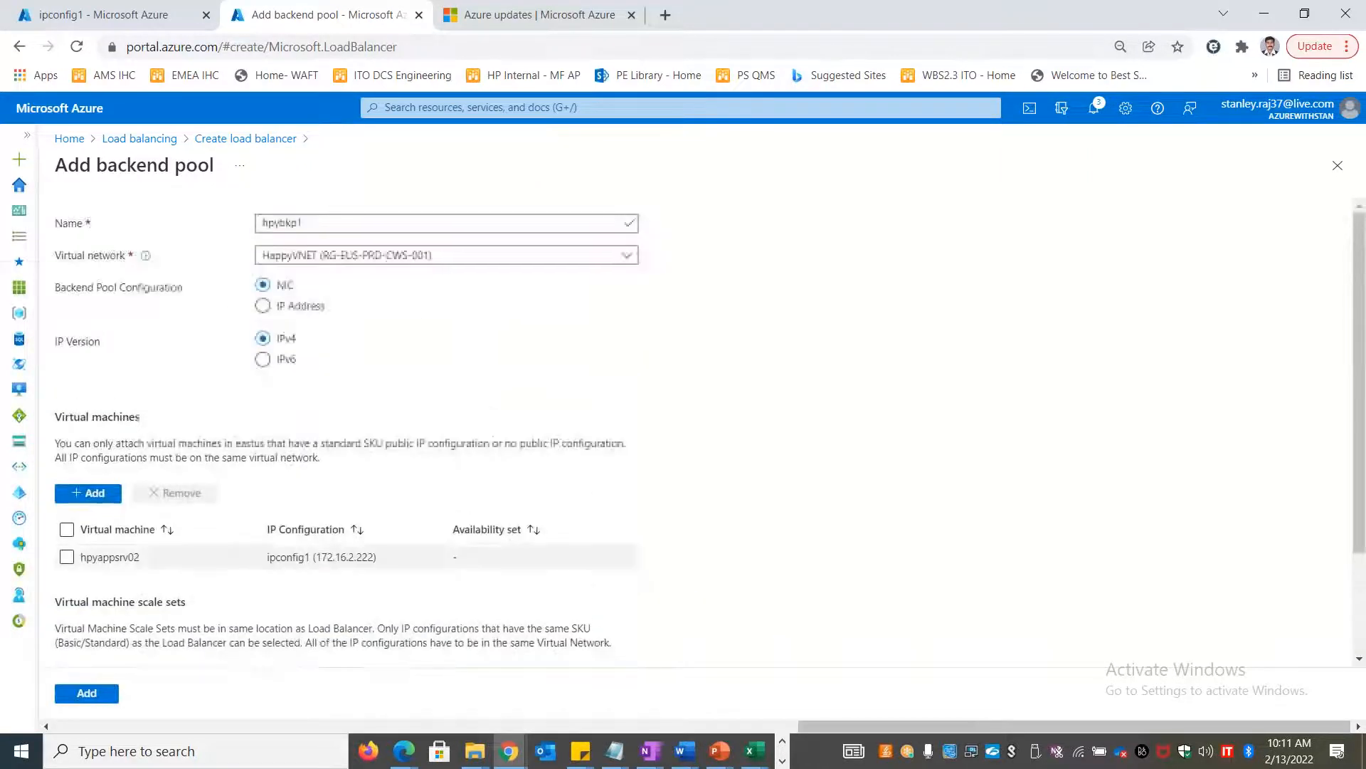
left_click(68, 694)
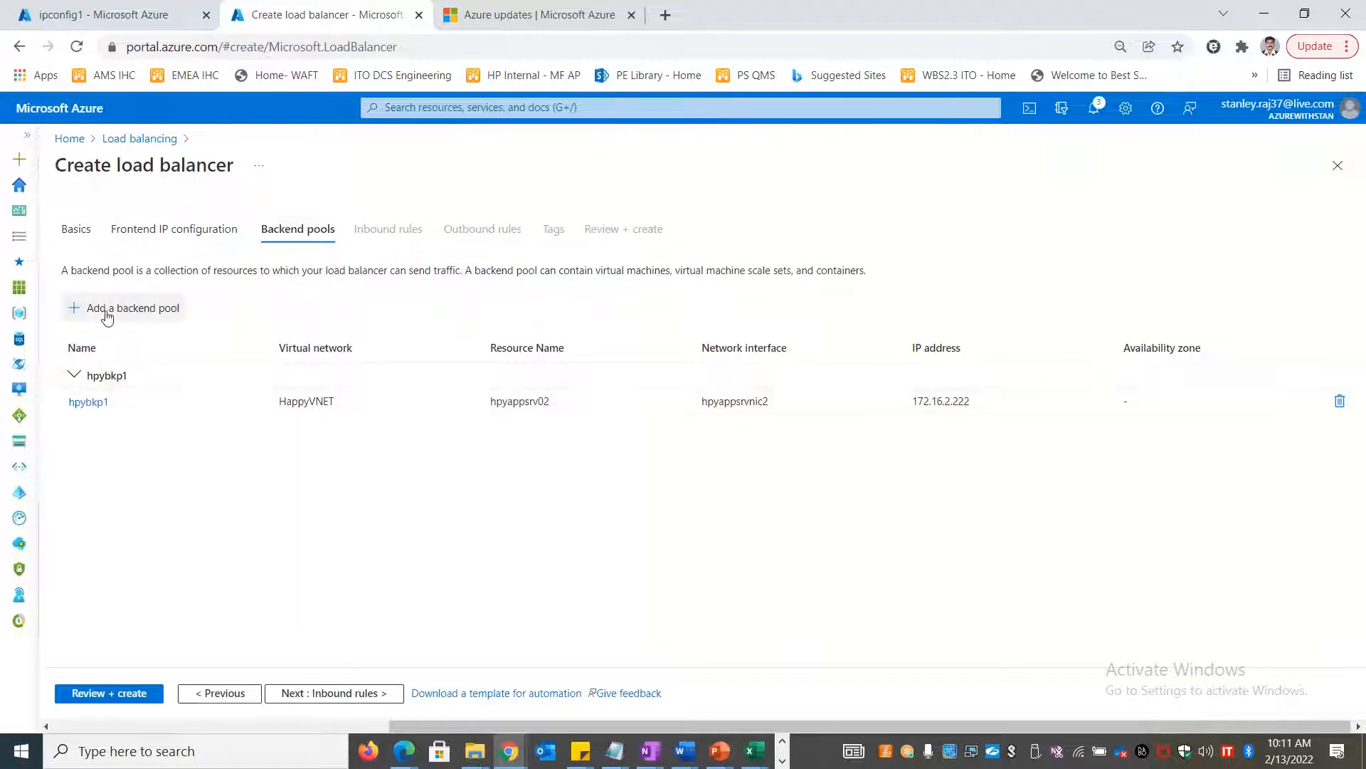
Advance the load balancer wizard to Inbound rules and select Excel cell A44
left_click(367, 695)
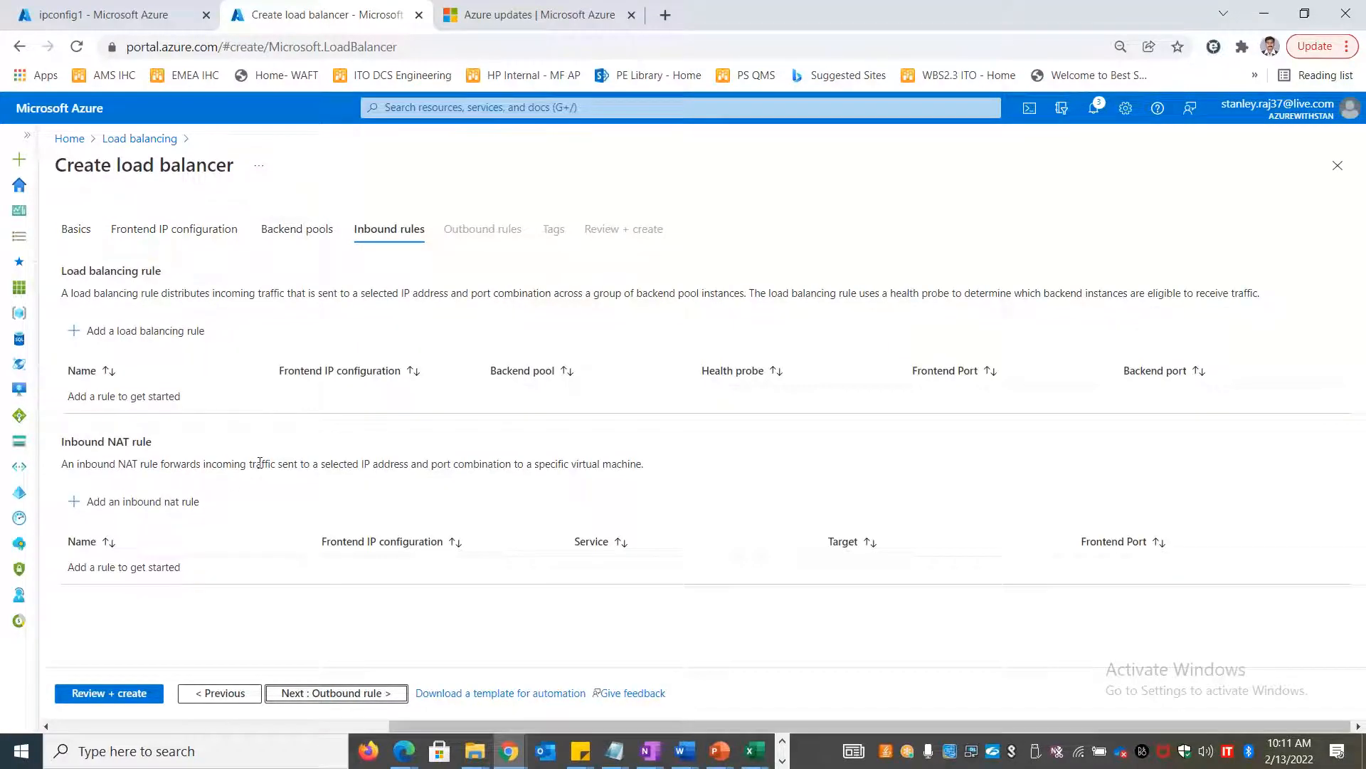
key("alt+Tab")
left_click(180, 651)
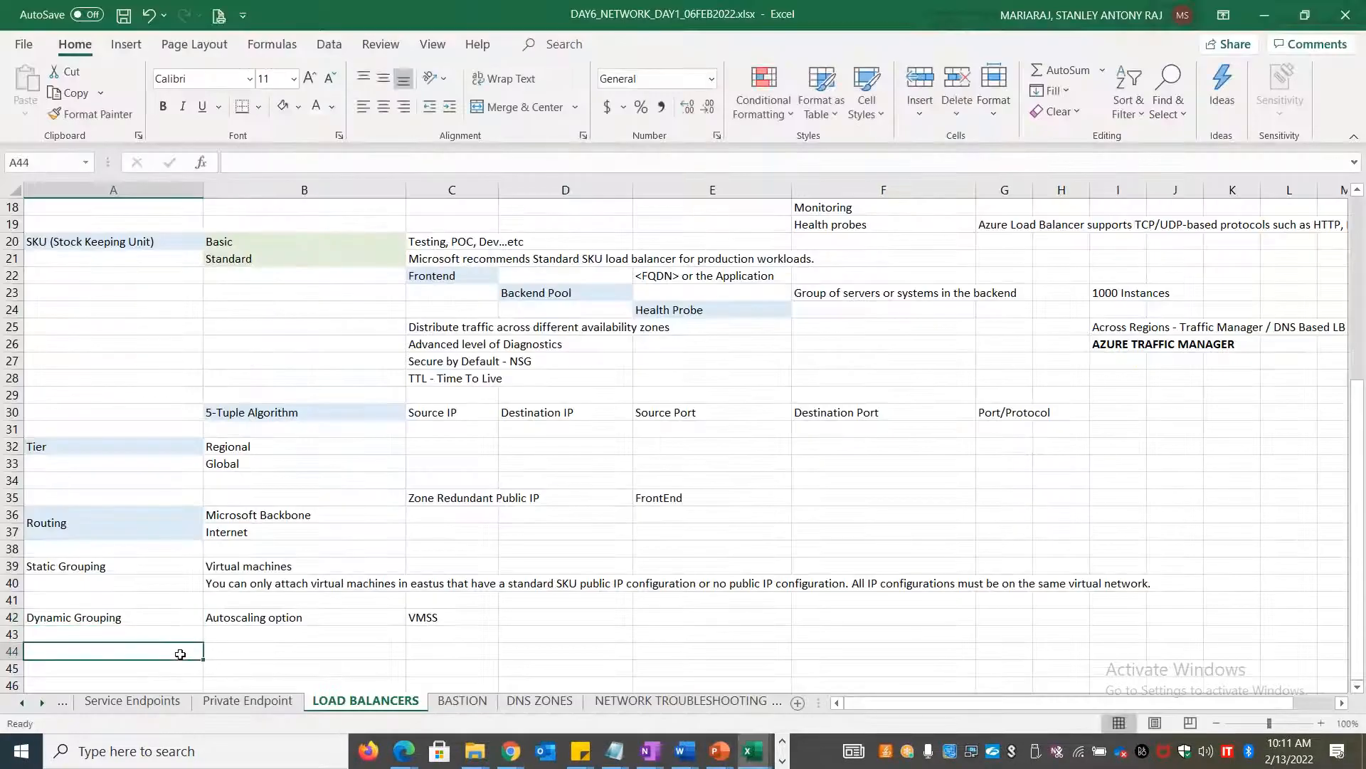
Label cell A44 'Load Balancing Rules'
type("Load a")
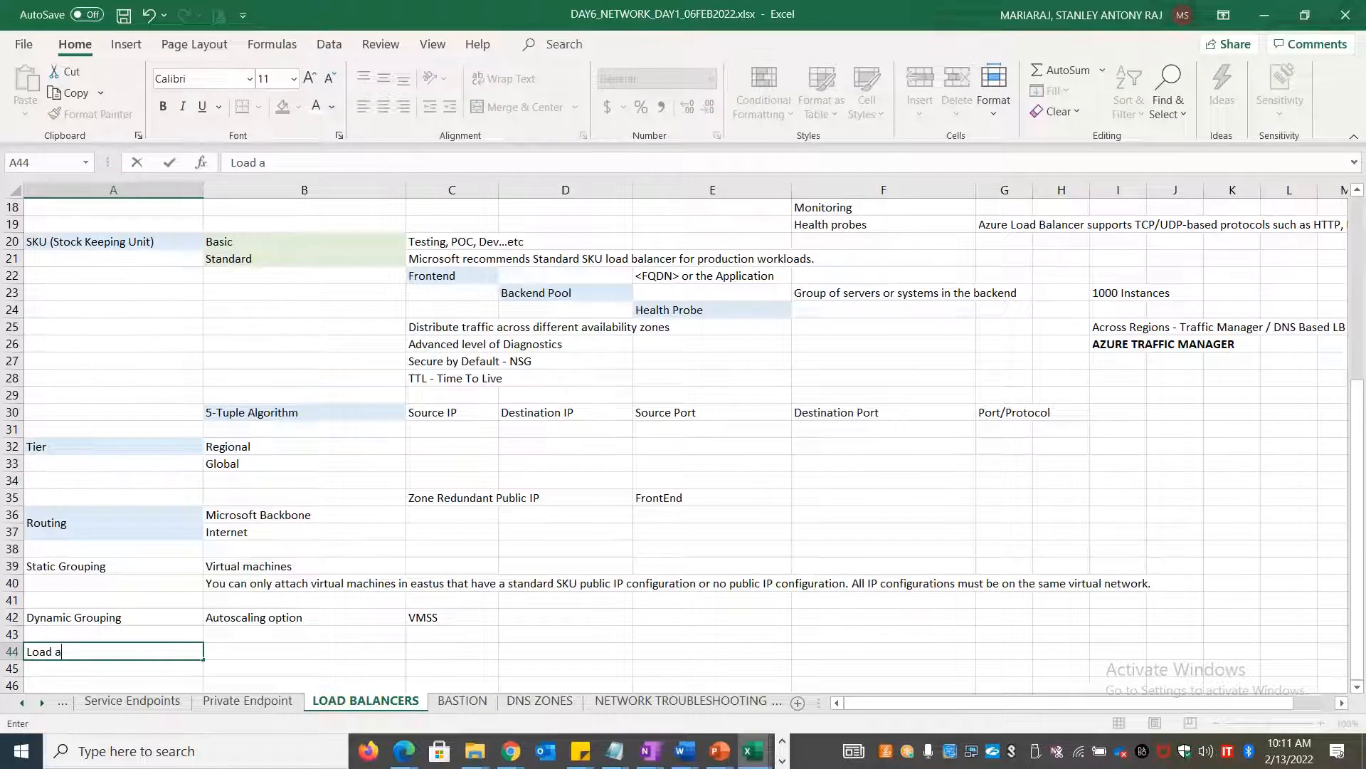
key("BackSpace")
type("Balnc")
key("BackSpace")
key("BackSpace")
type("ancing Rules")
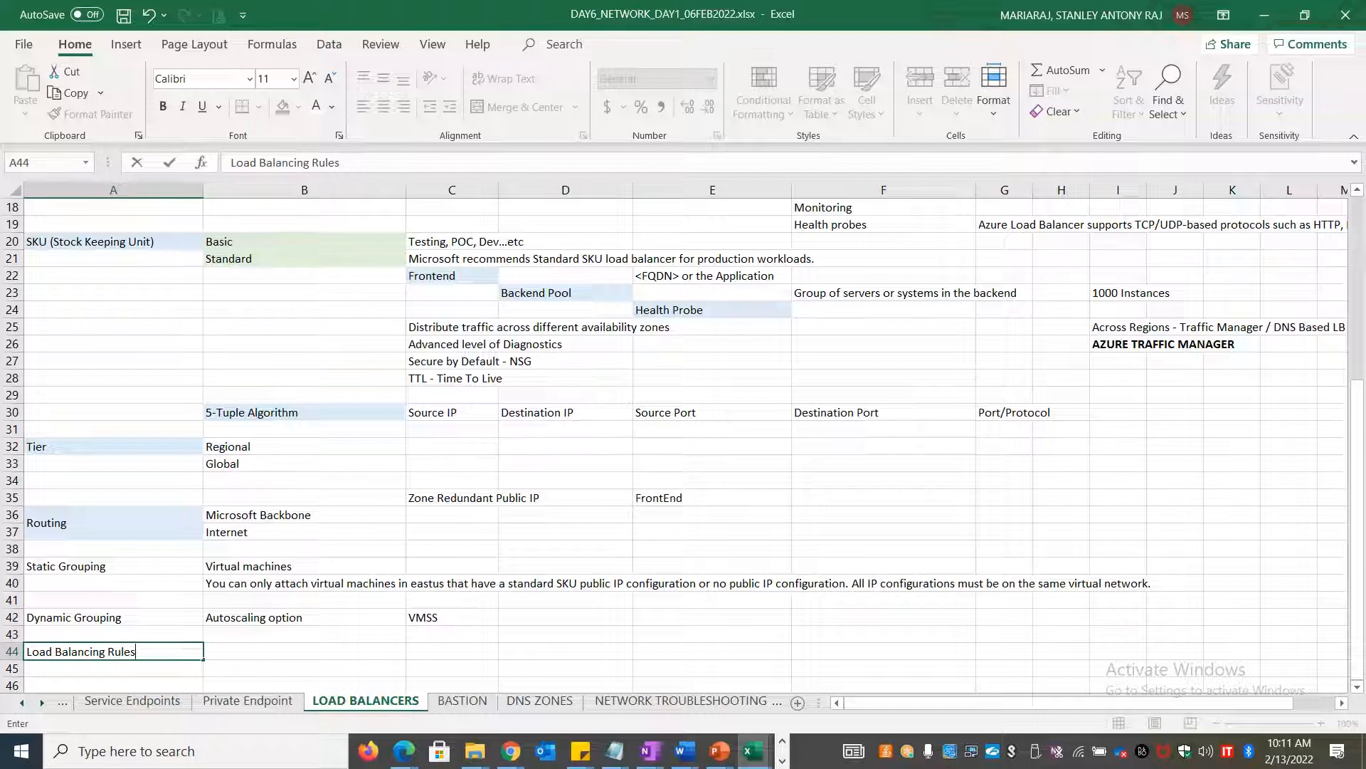
key("Tab")
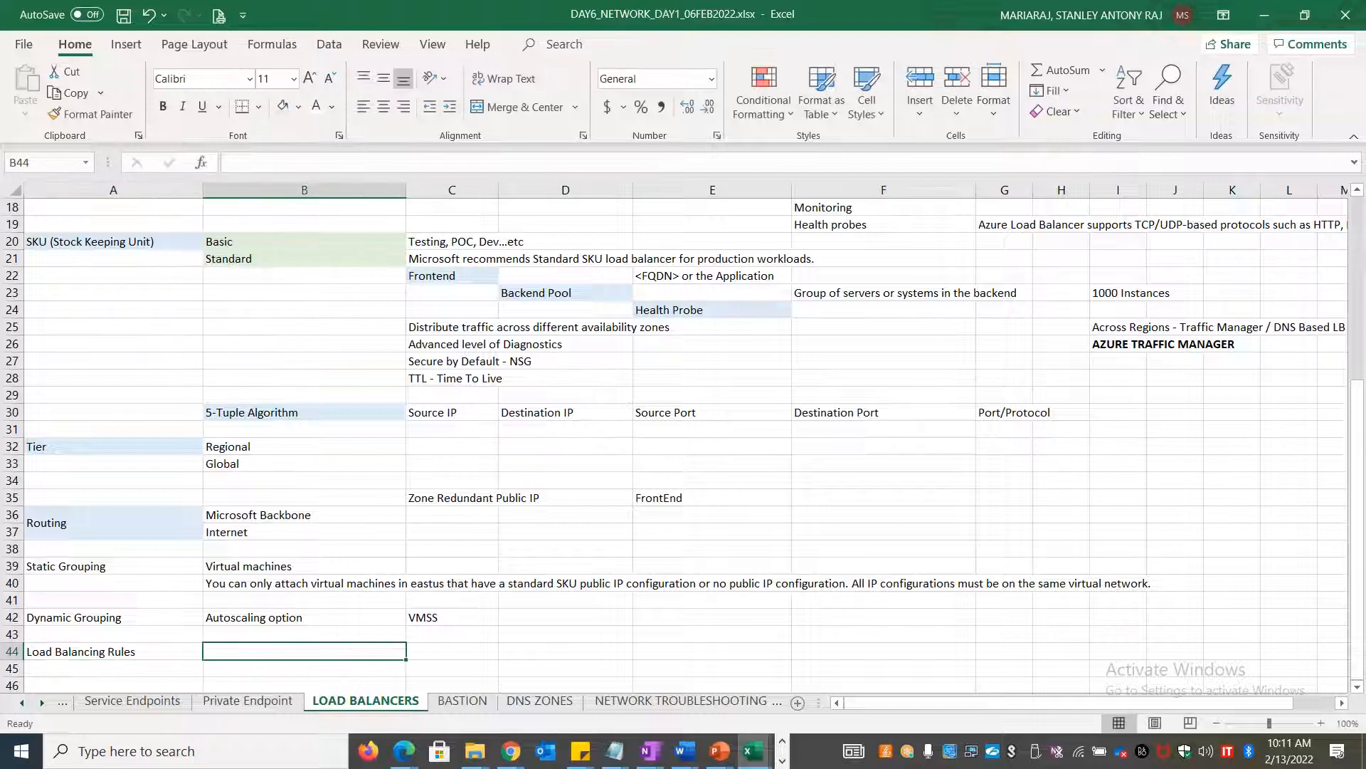
Copy the Azure load balancing rule description into cell B44
key("alt+Tab")
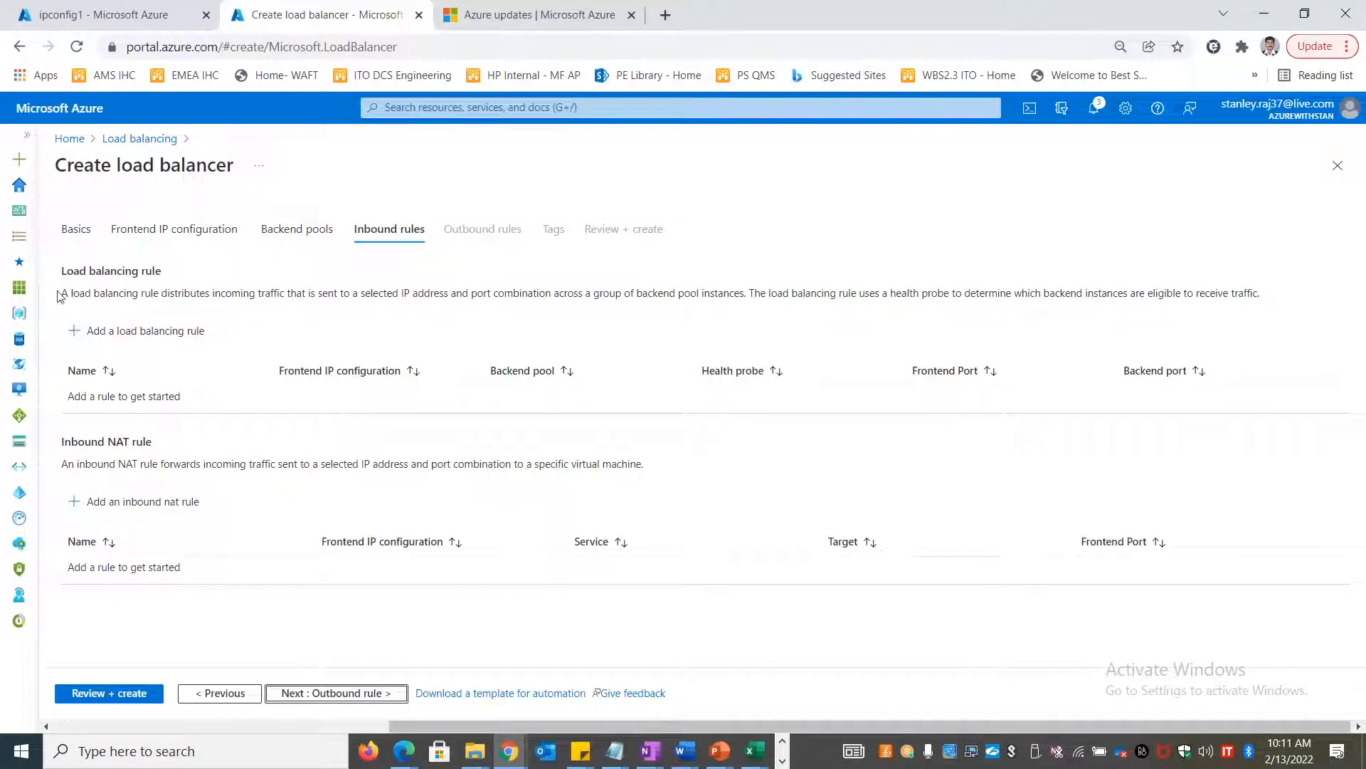
left_click_drag(60, 295, 1302, 315)
key("ctrl+c")
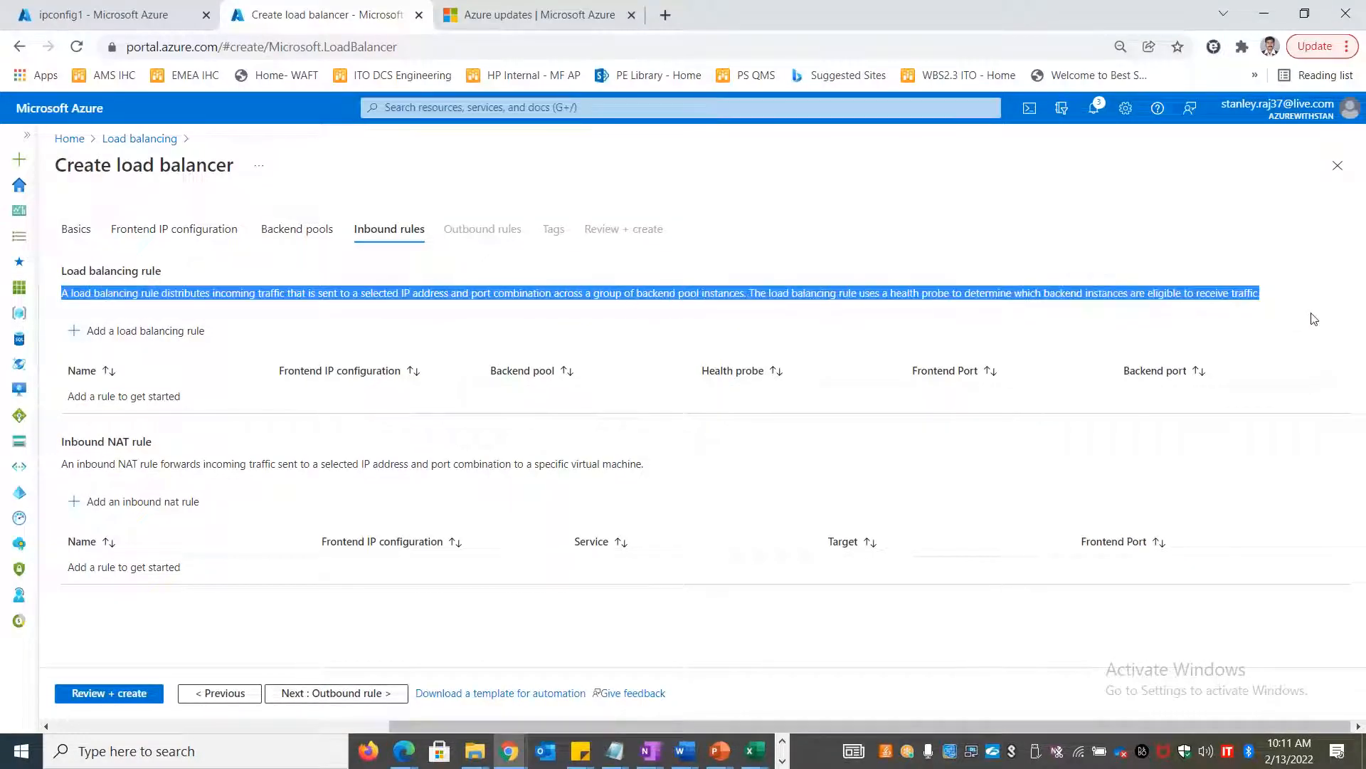
key("alt+Tab")
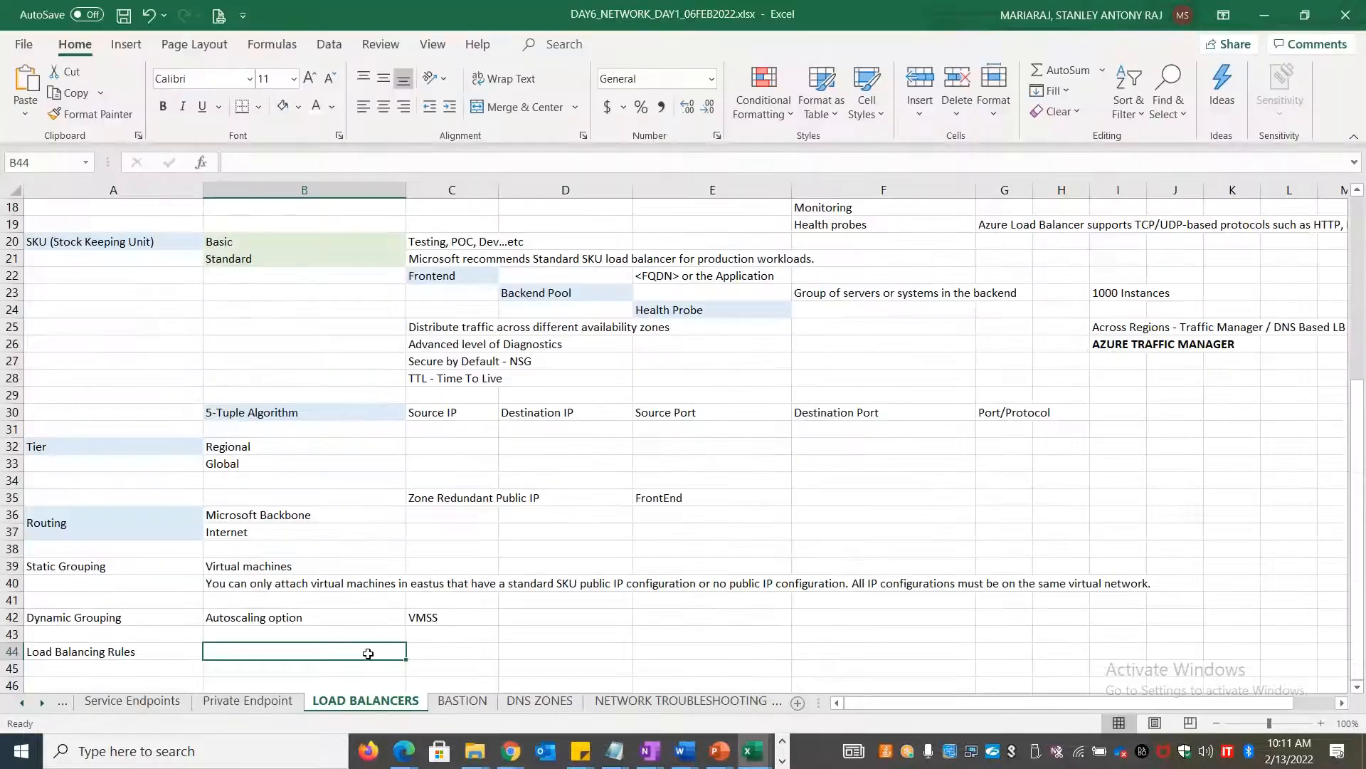
double_click(368, 654)
key("ctrl+v")
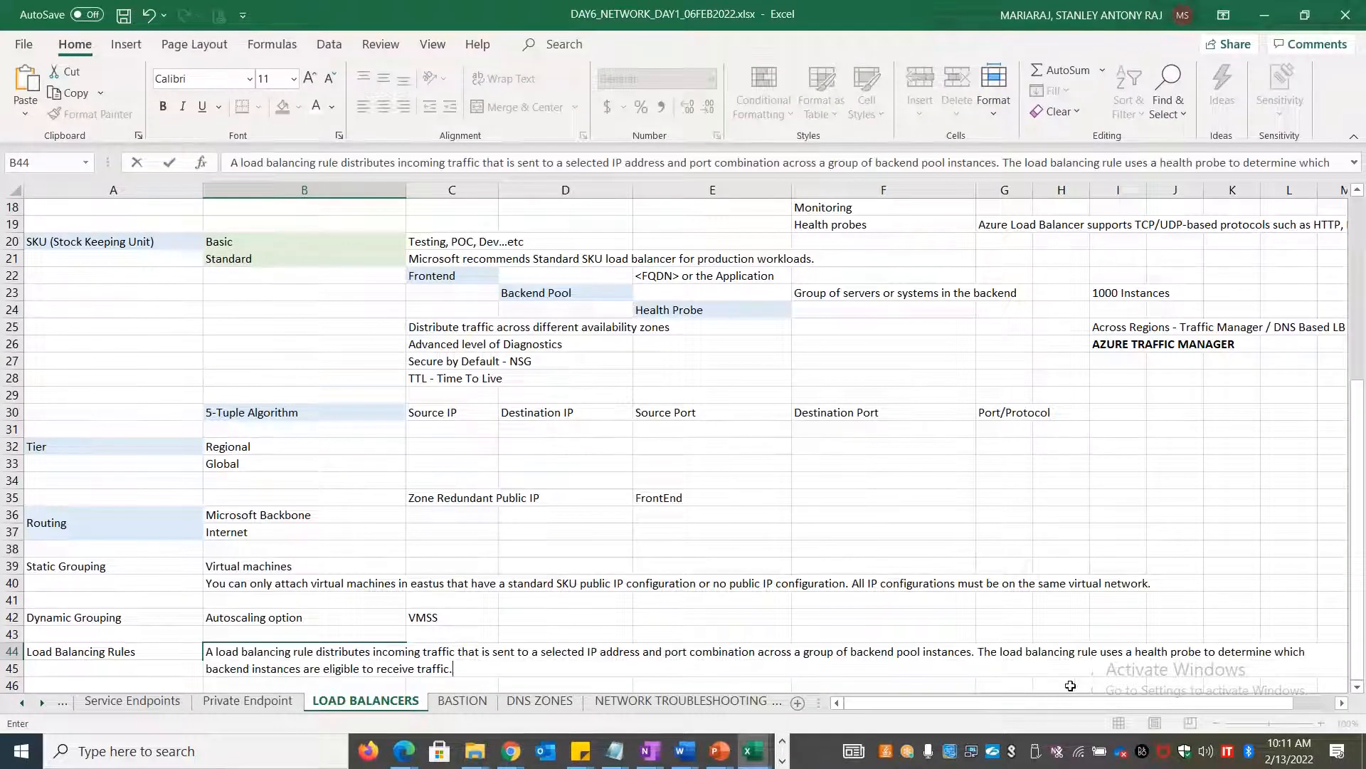
Move the description's health-probe sentence from B44 into C45
left_click_drag(977, 652, 1032, 676)
key("ctrl+c")
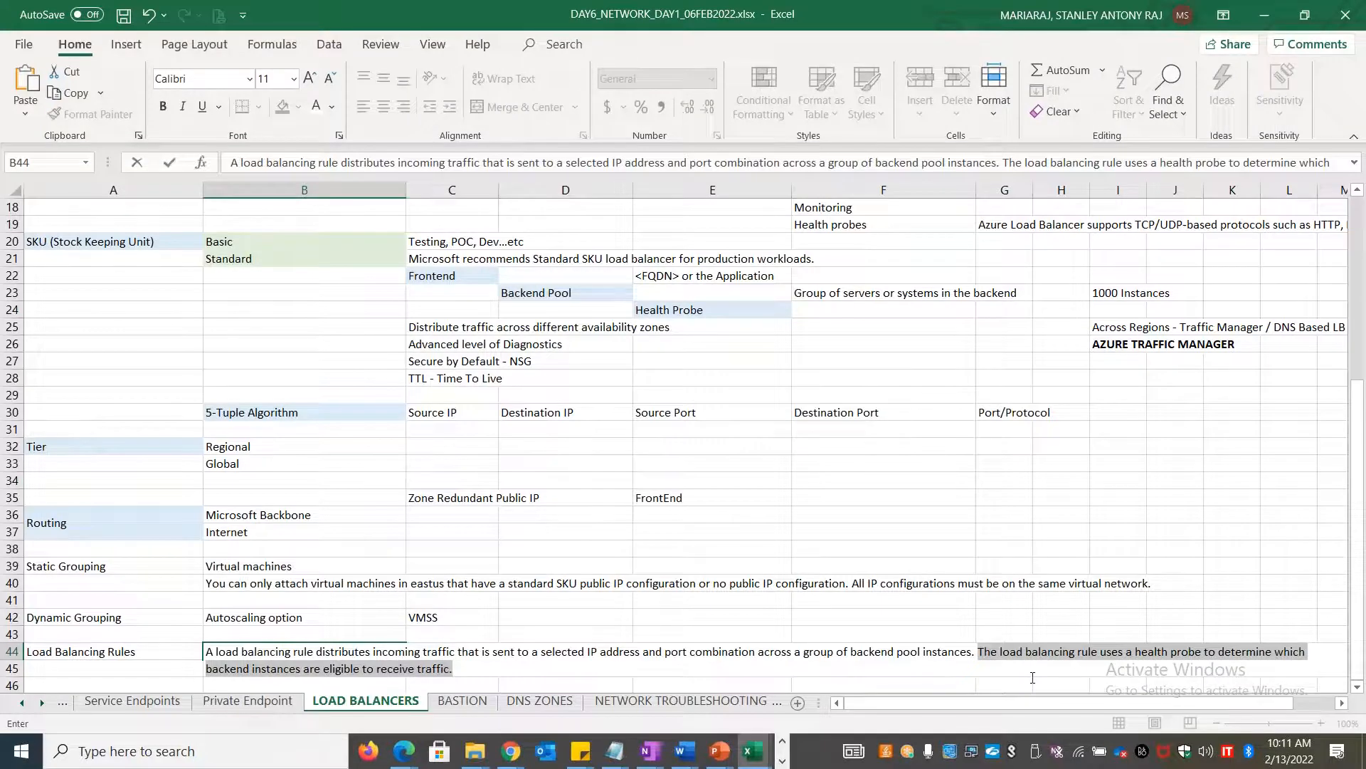
key("BackSpace")
left_click(452, 667)
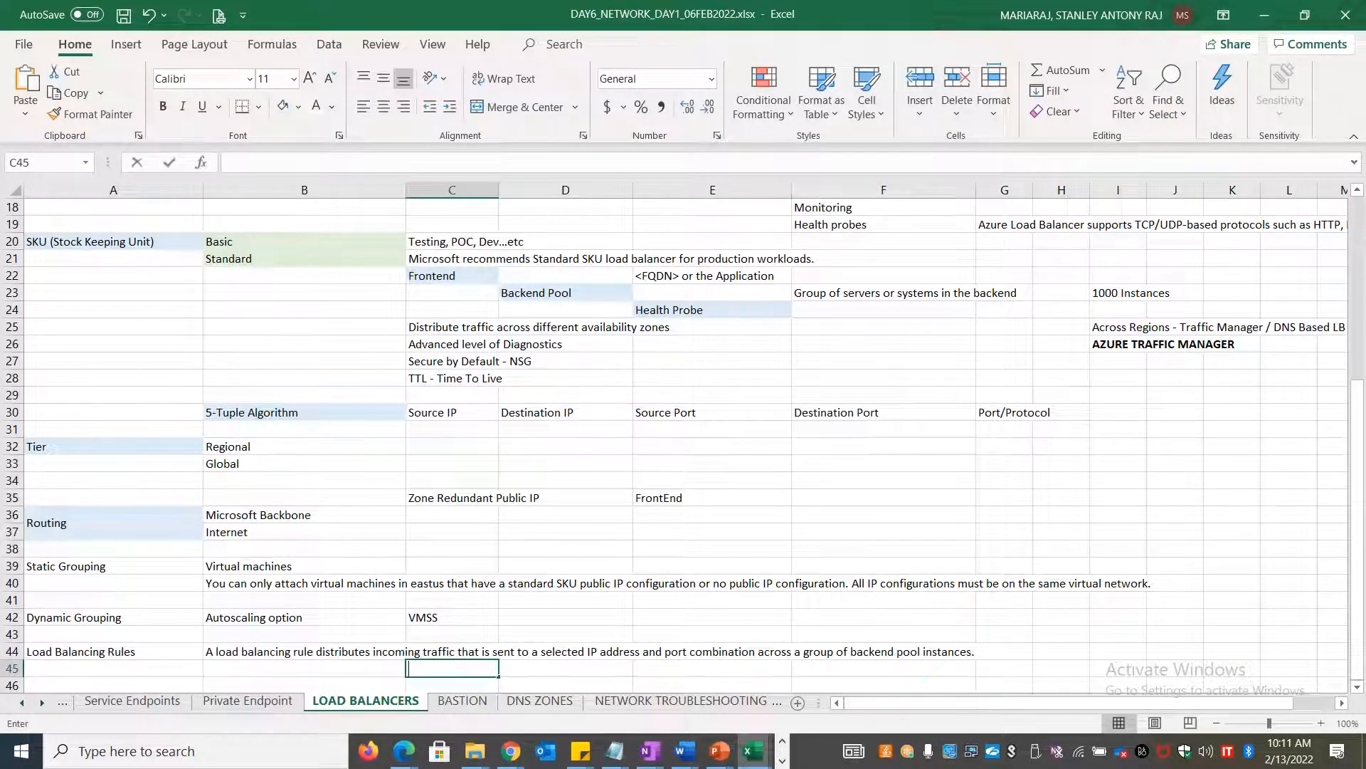
key("ctrl+v")
Give the Load Balancing Rules label in A44 a light fill colour
left_click(160, 652)
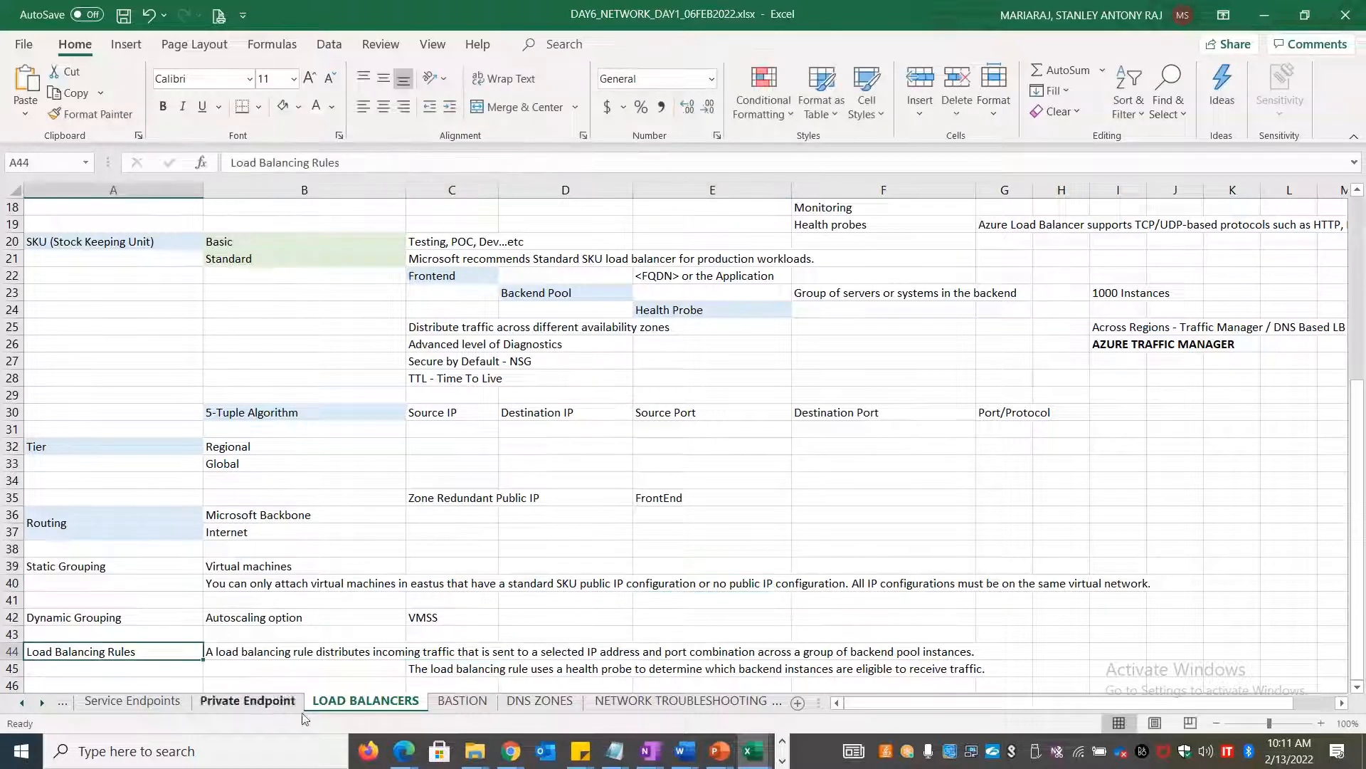
left_click(285, 114)
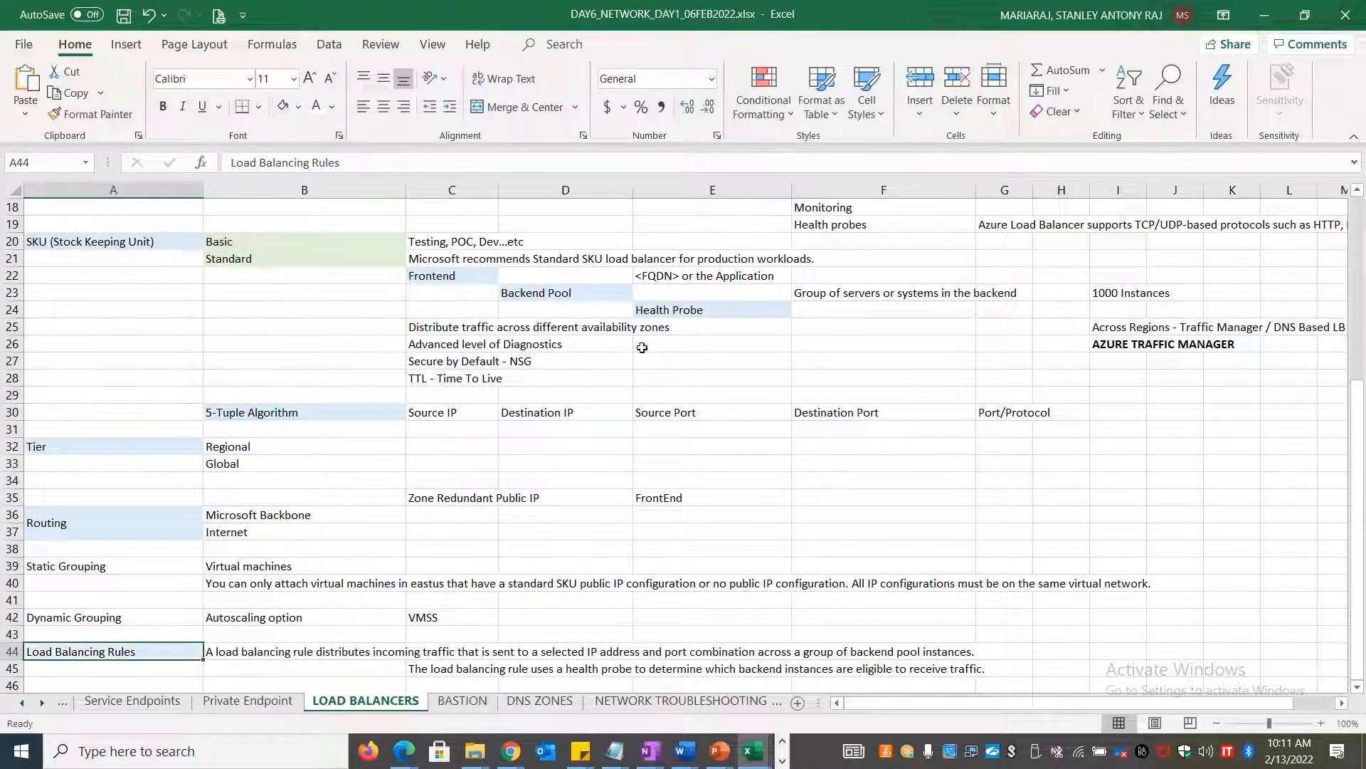
scroll(523, 527, "down", 3)
scroll(523, 527, "down", 3)
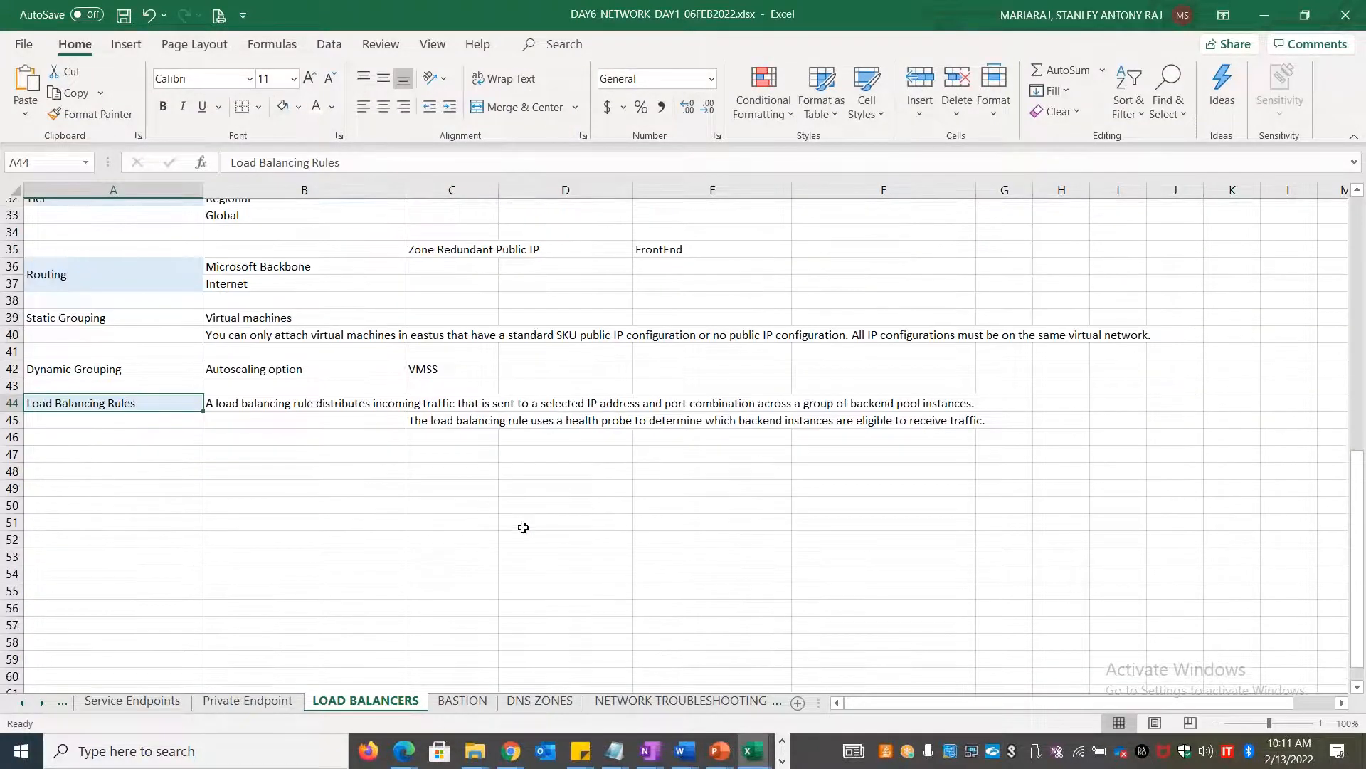
left_click(254, 409)
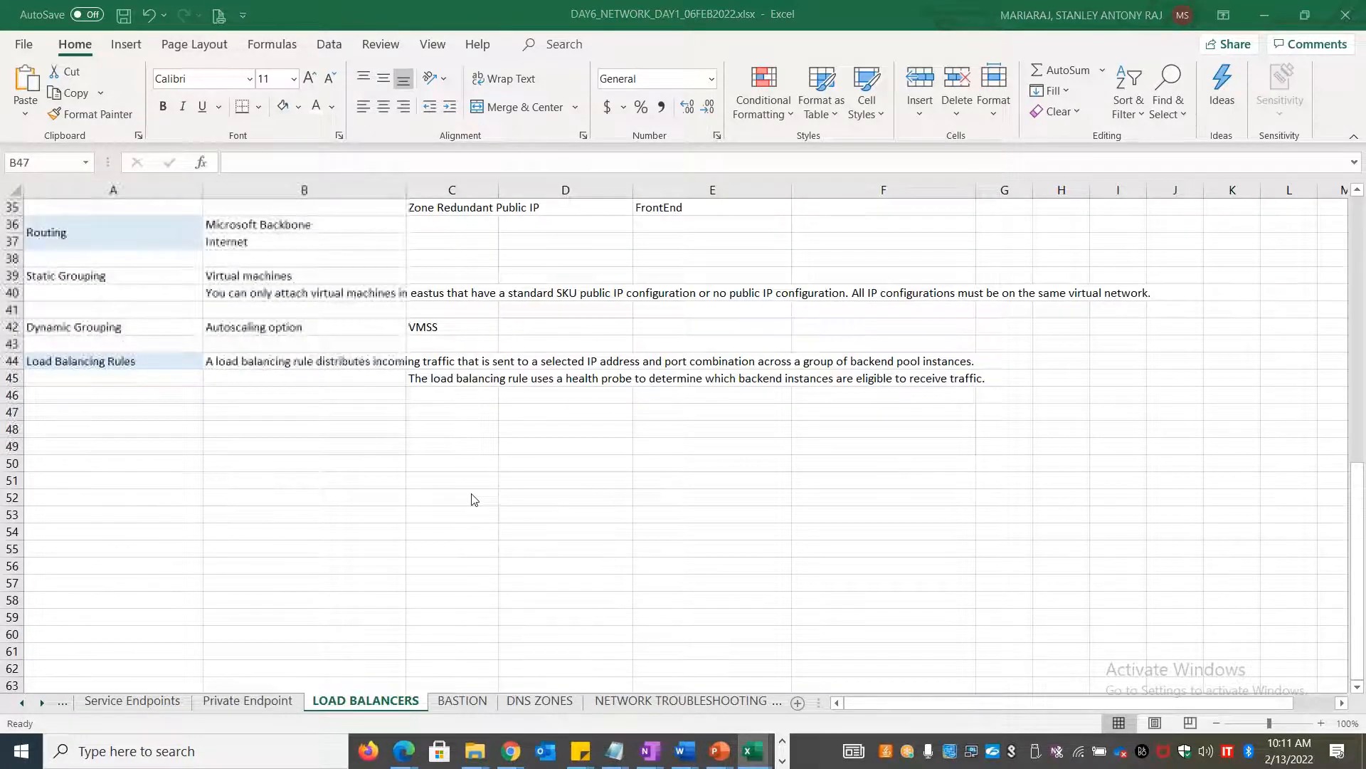
key("alt+Tab")
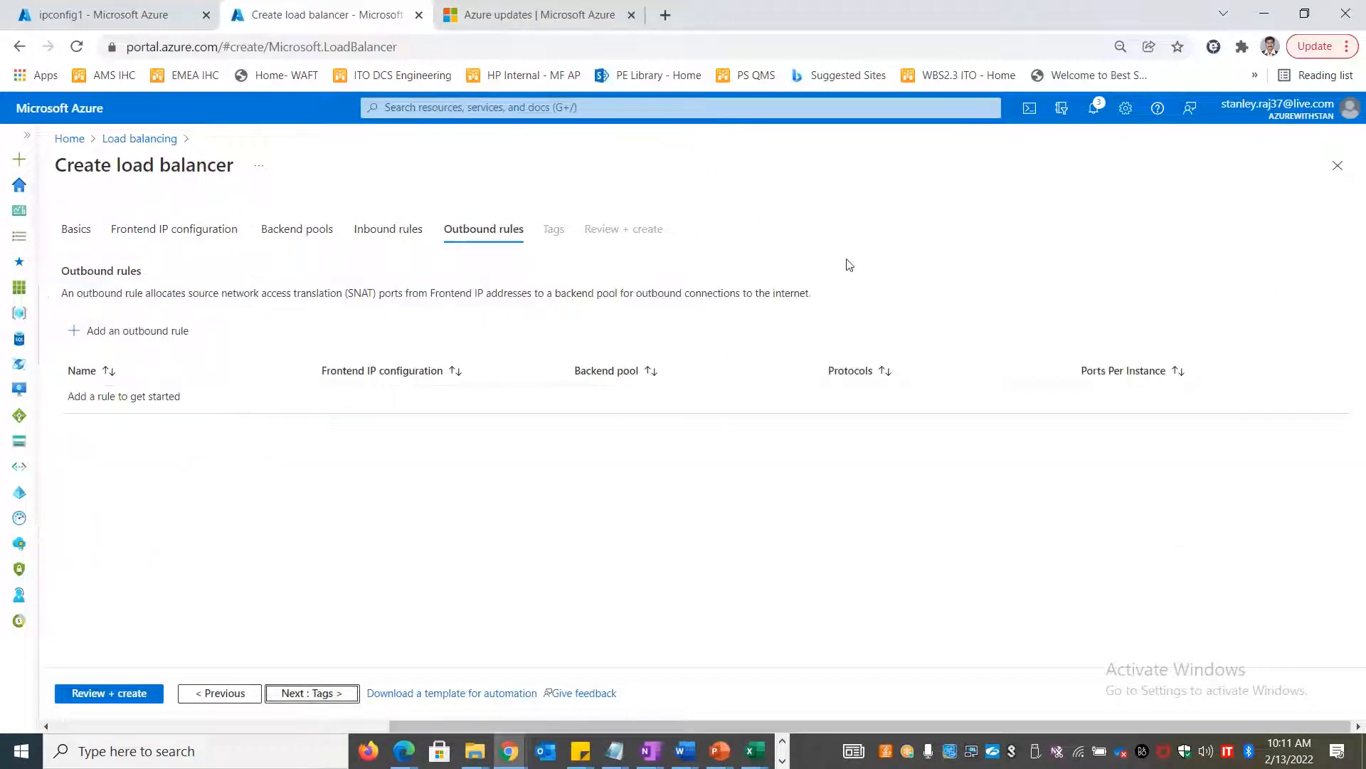
Select the full outbound rule description sentence on the Azure outbound rules step
left_click_drag(844, 300, 79, 310)
left_click(783, 310)
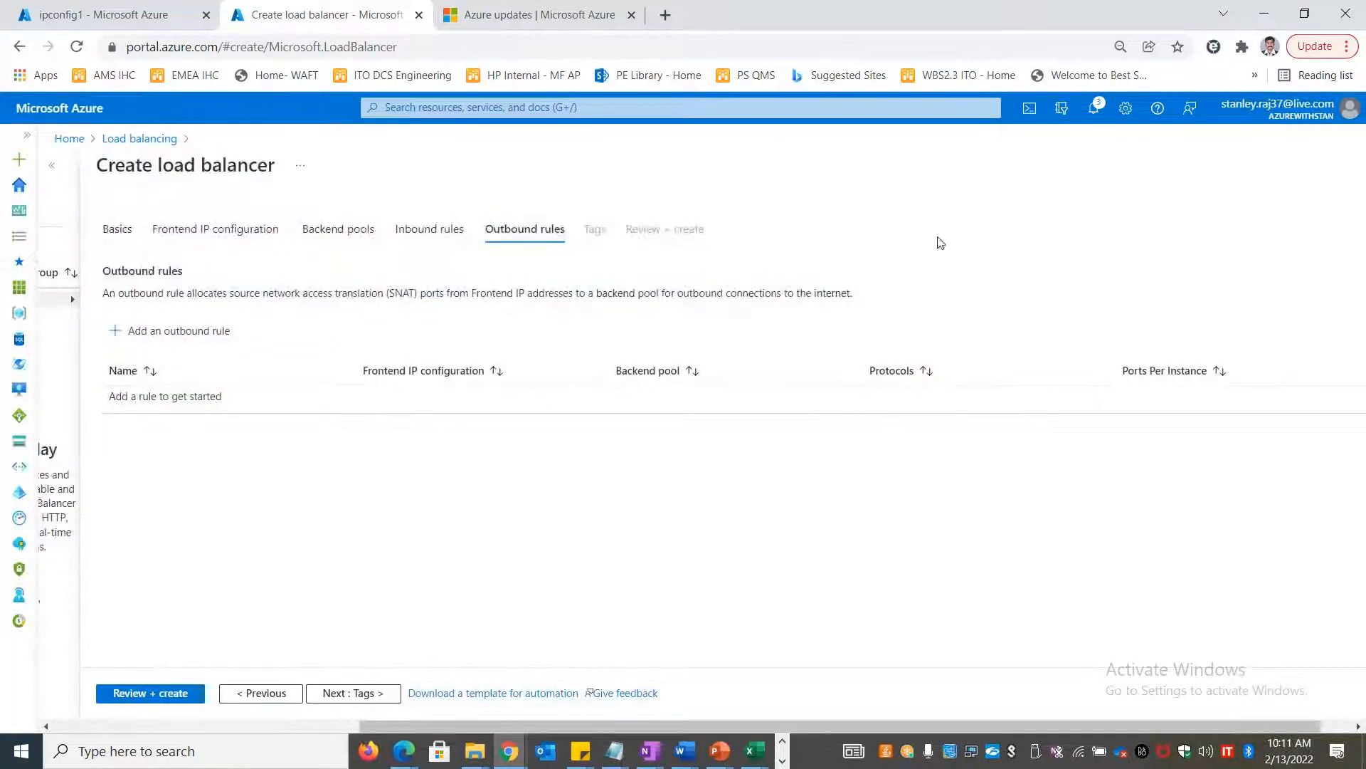
left_click_drag(936, 238, 778, 290)
left_click_drag(889, 303, 85, 296)
key("ctrl+c")
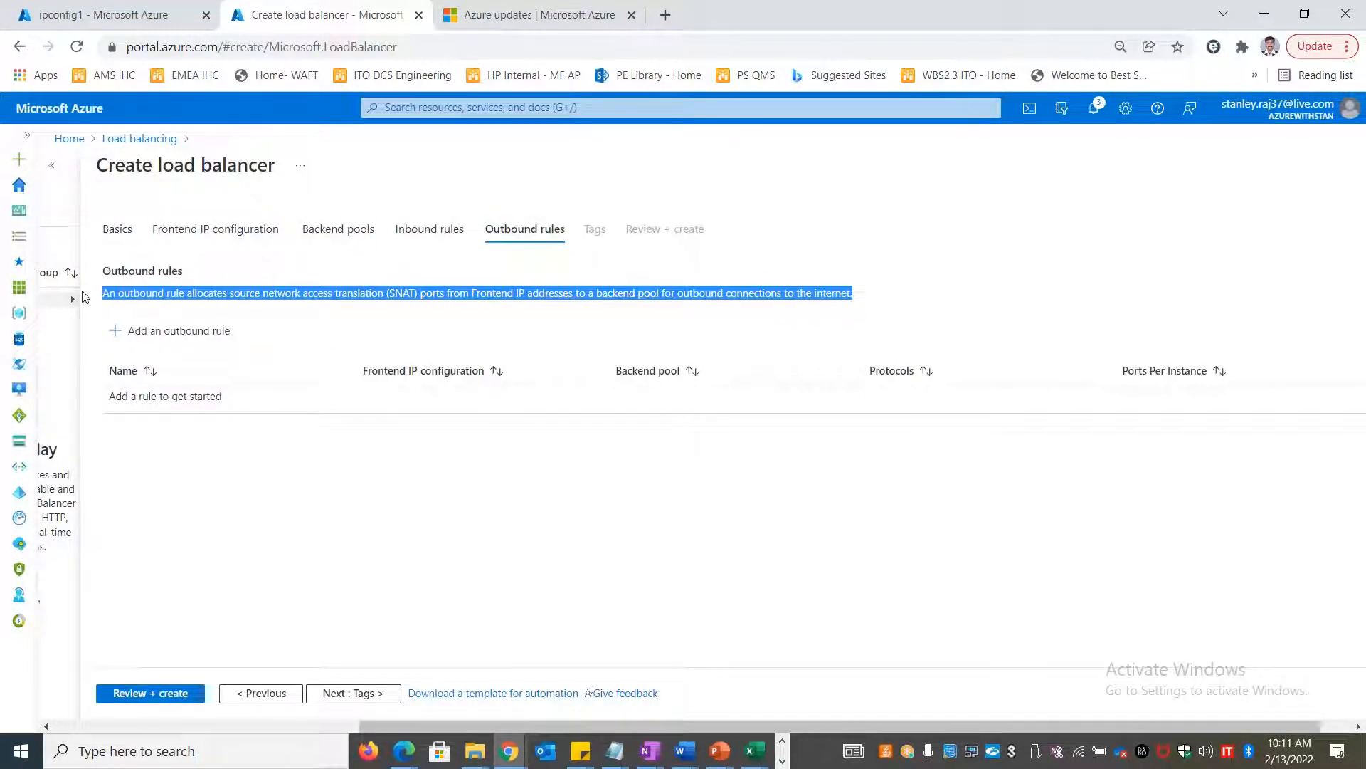
key("alt+Tab")
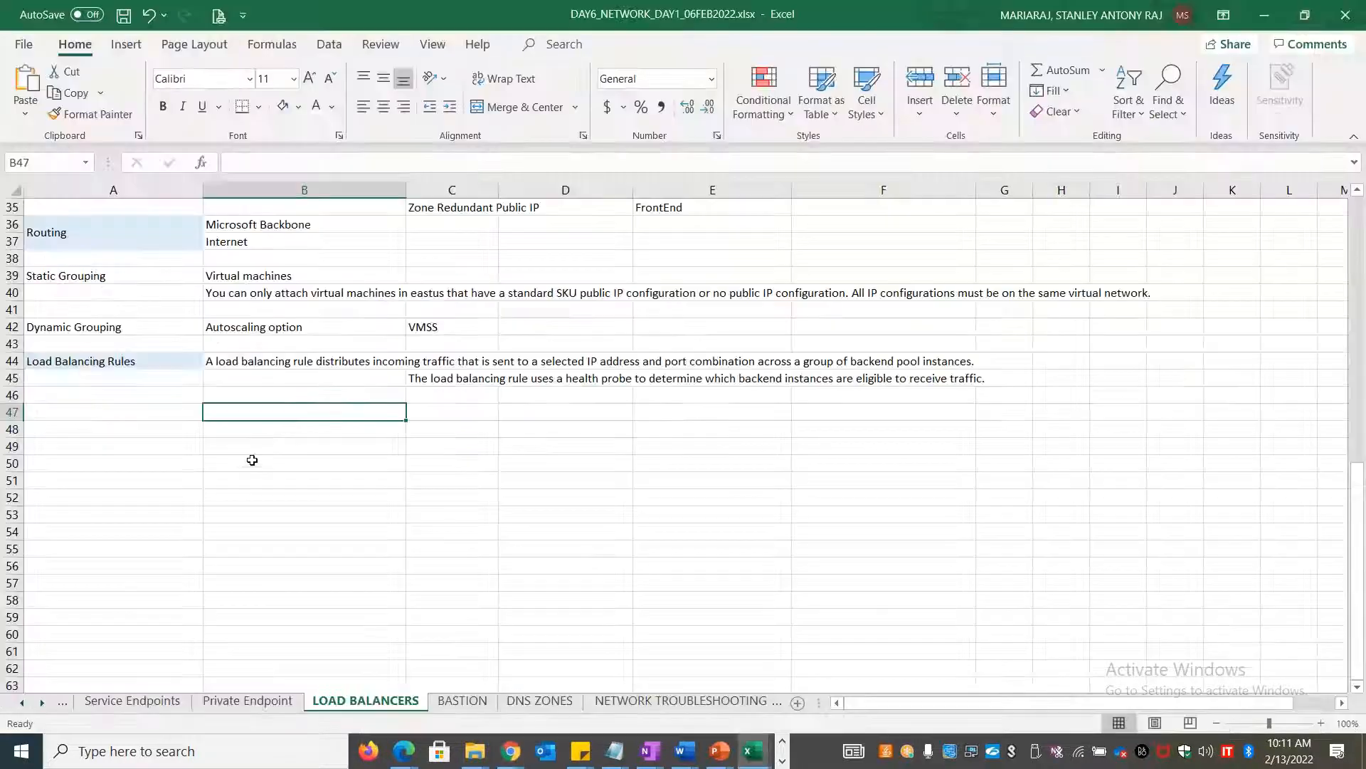
Paste the outbound rule SNAT description into B47 and label A47 'OUTBOUND RULES'
key("ctrl+v")
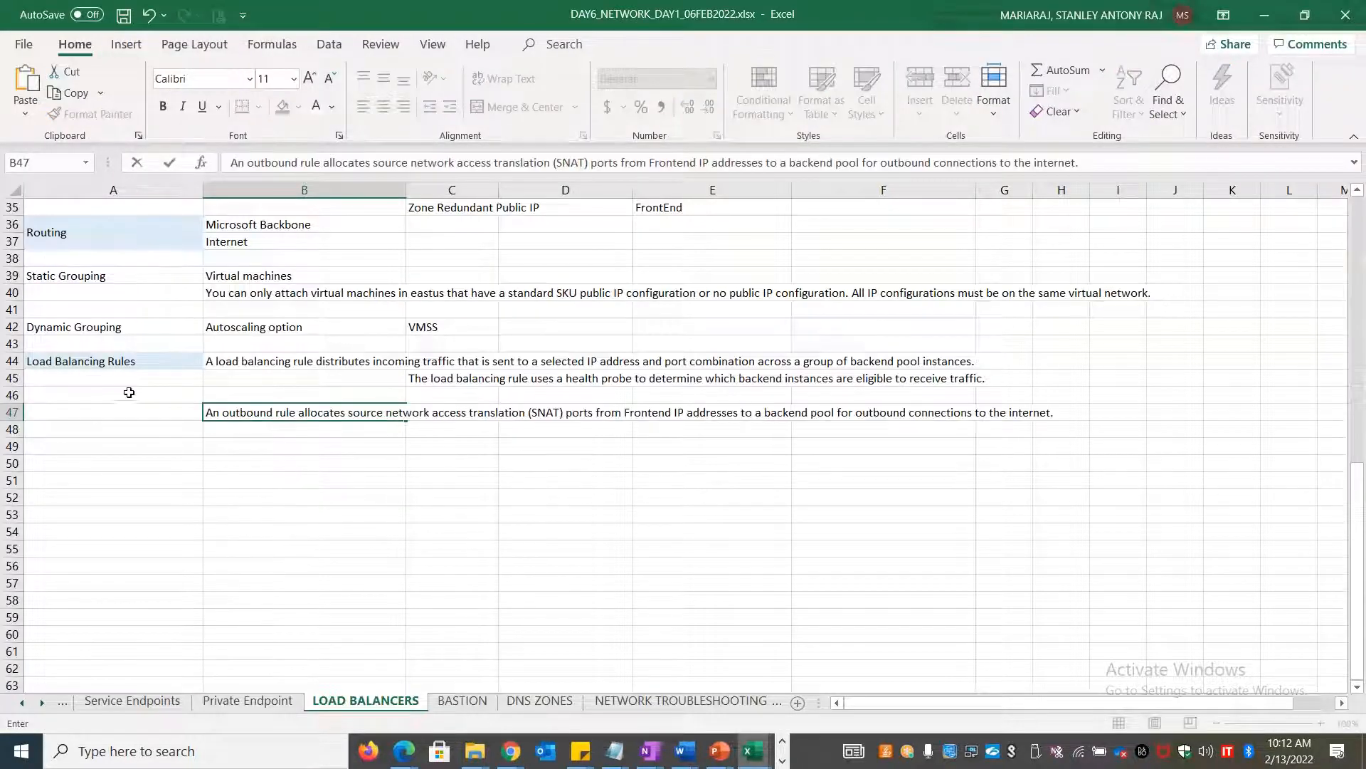
left_click(121, 412)
type("OU")
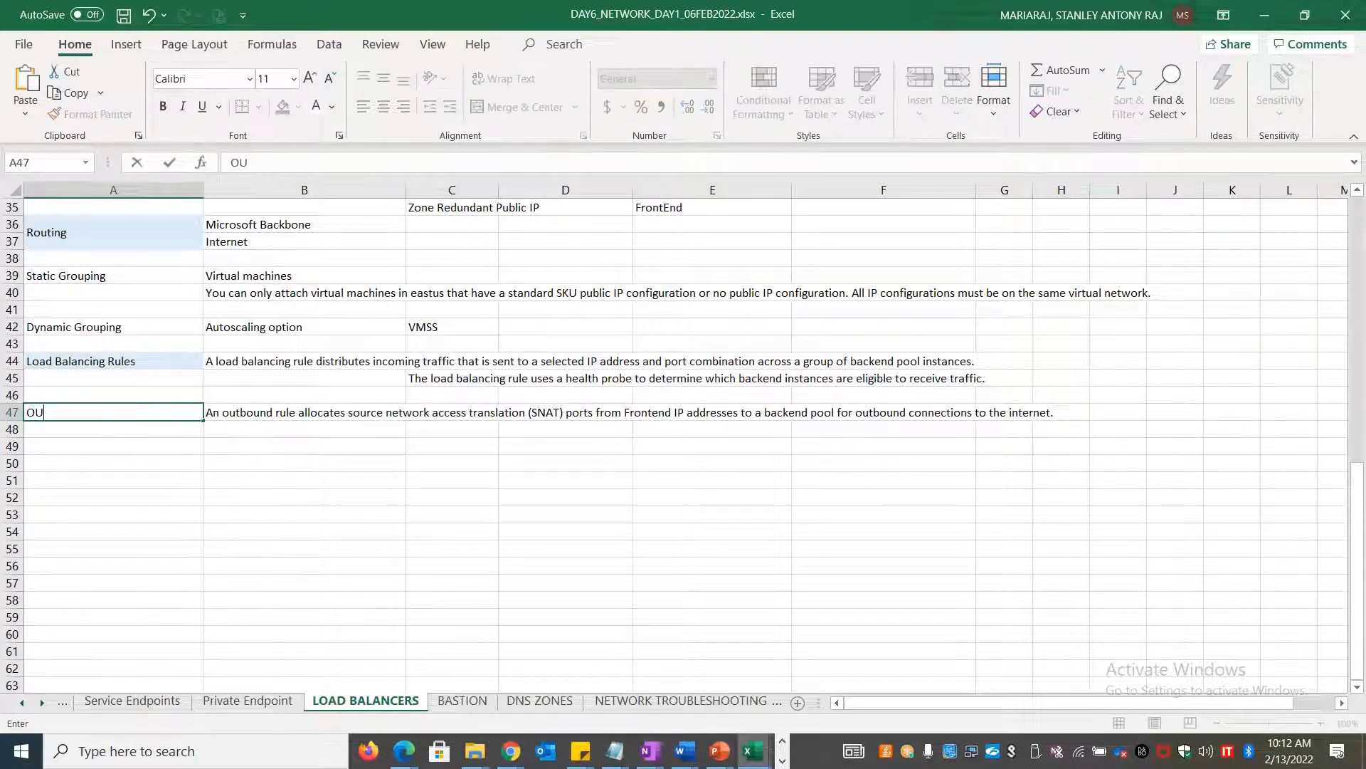
type("TBOUND RULE")
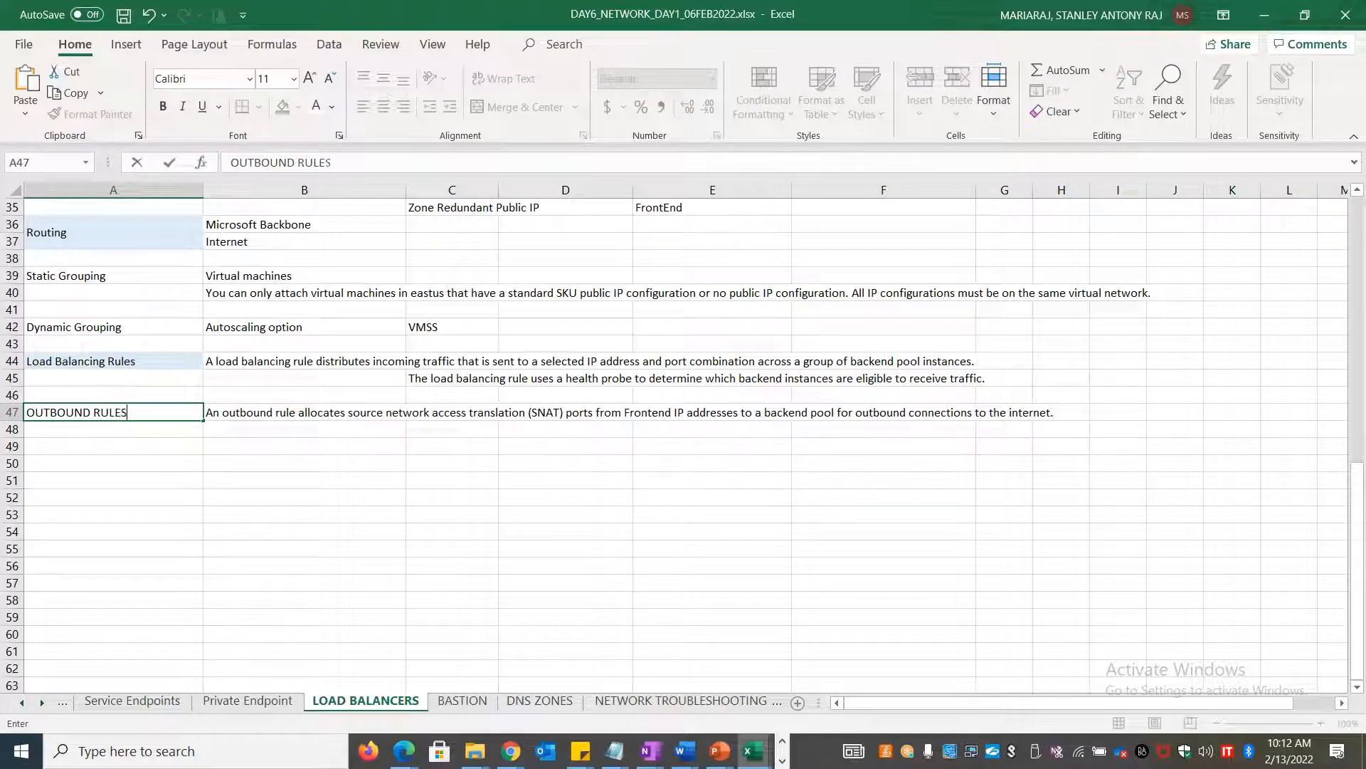
key("alt+Tab")
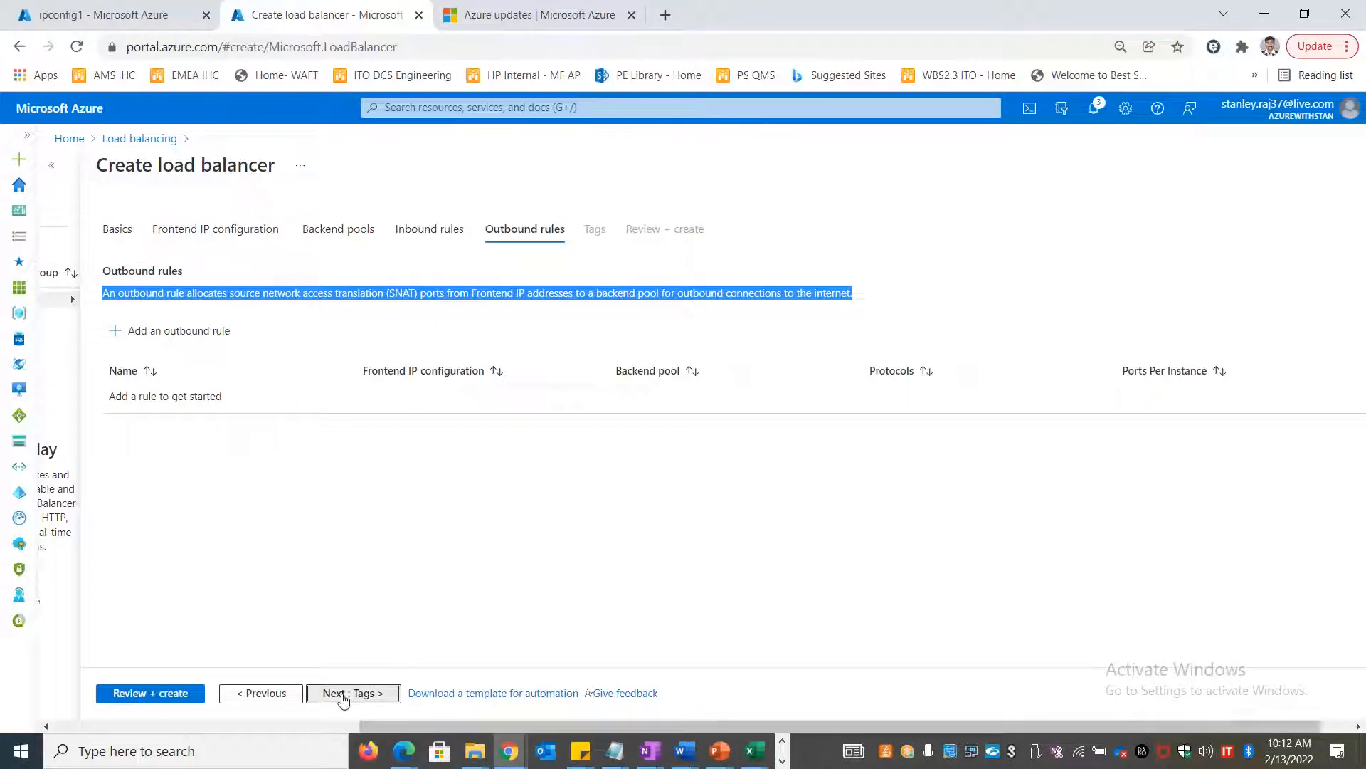
Advance through Tags to Review + create and create the happyweblb1 load balancer
left_click(349, 692)
left_click(177, 690)
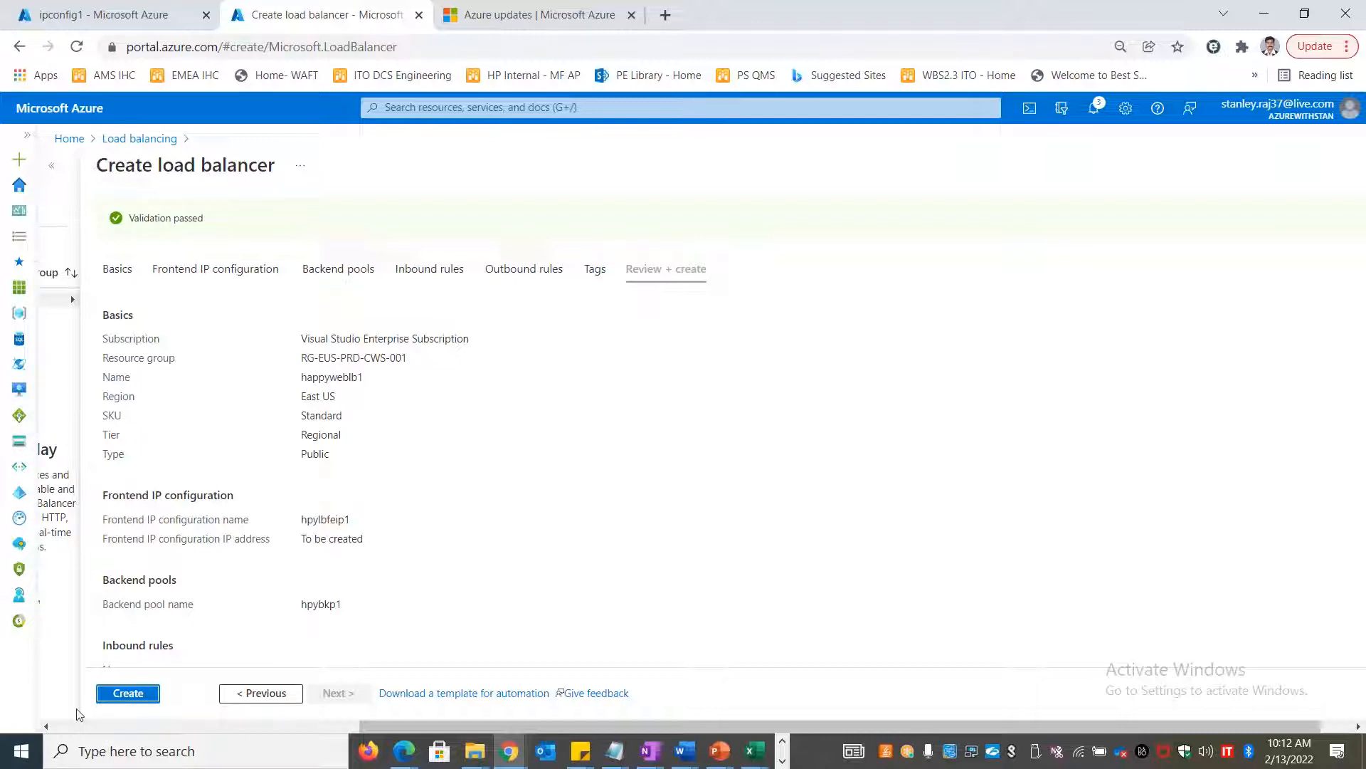
left_click(129, 695)
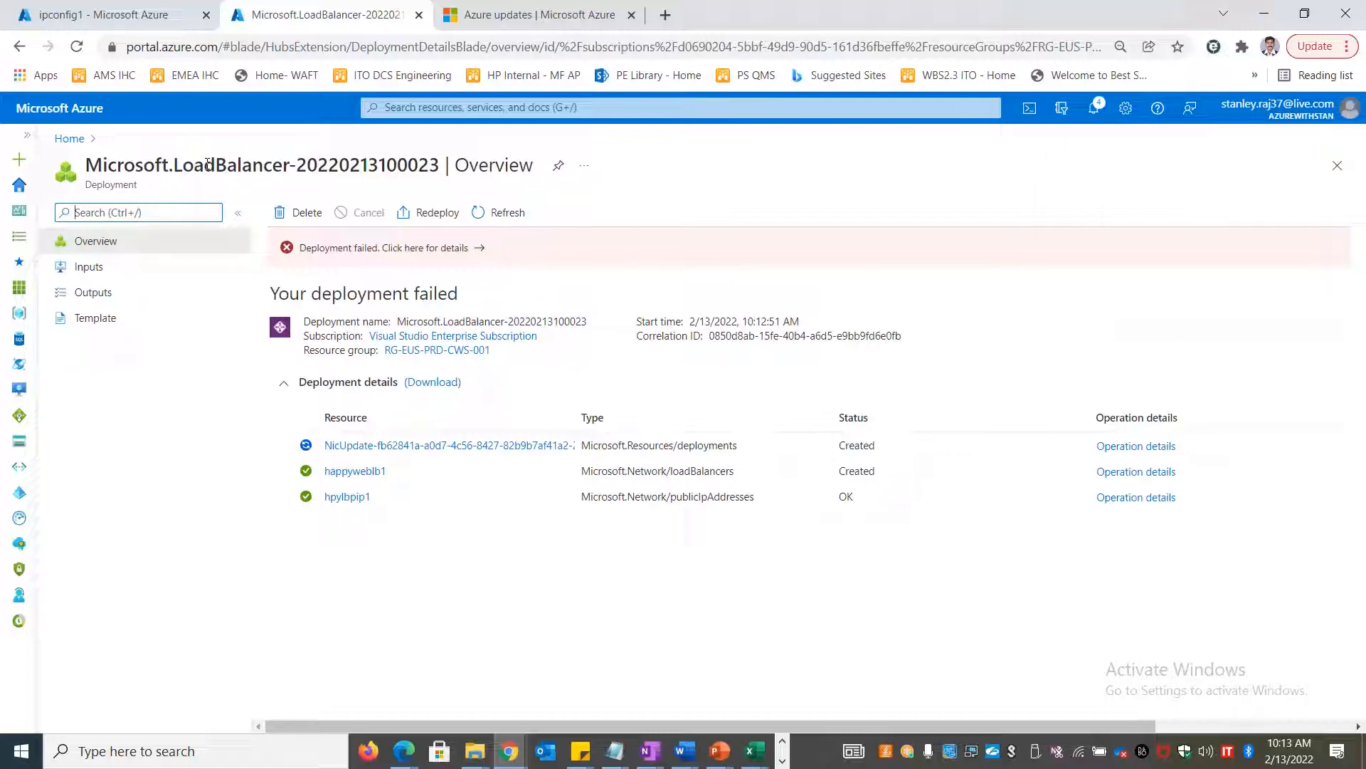
Inspect the raw error and NicUpdate deployment, revealing a BadRequest on hpyappsrvnic2
left_click(439, 249)
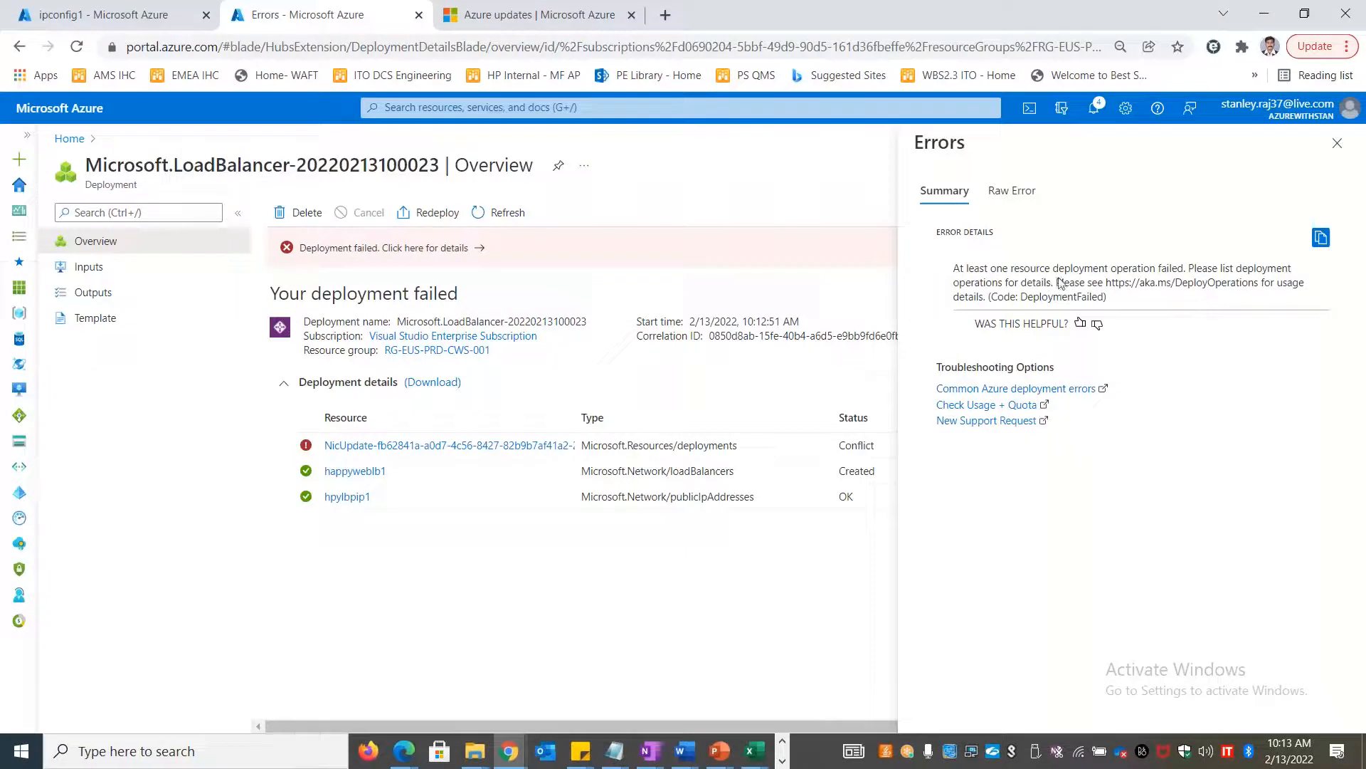
left_click(1024, 195)
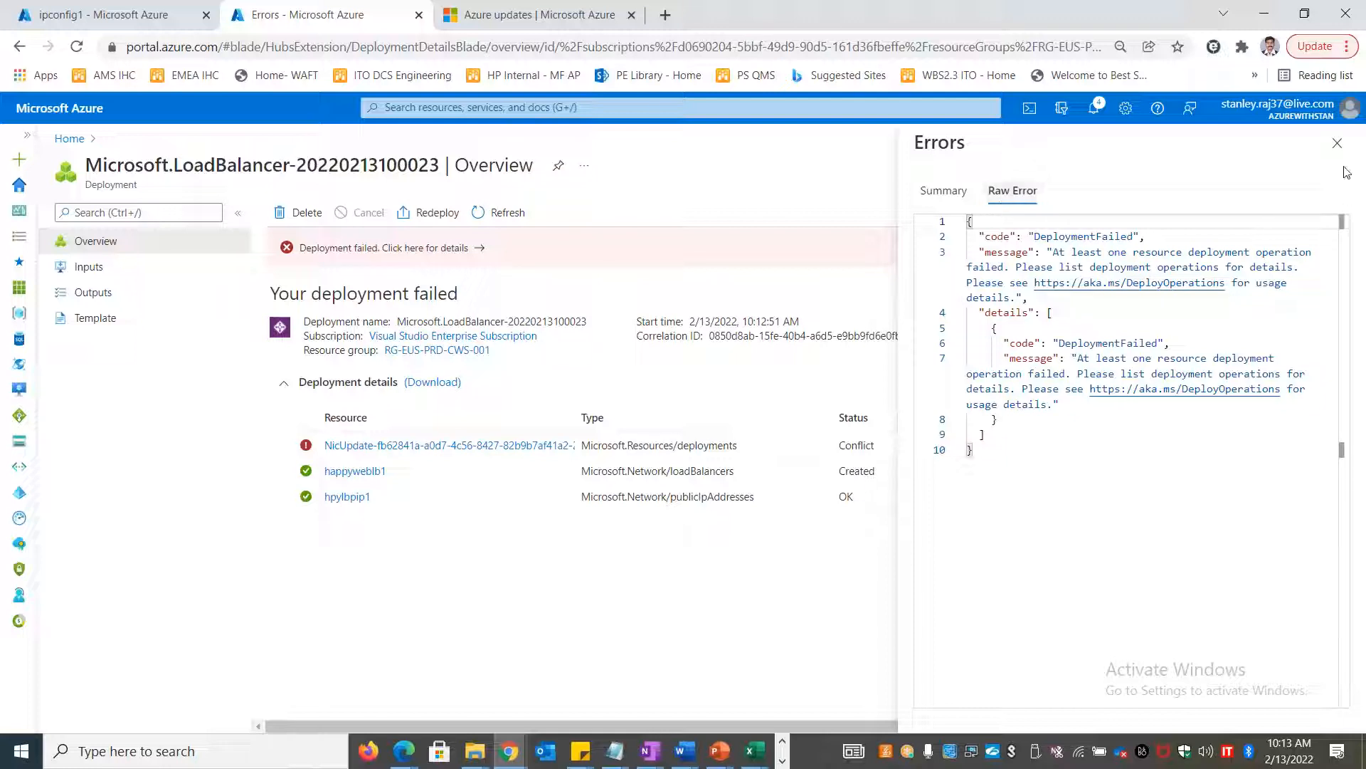
left_click(1338, 145)
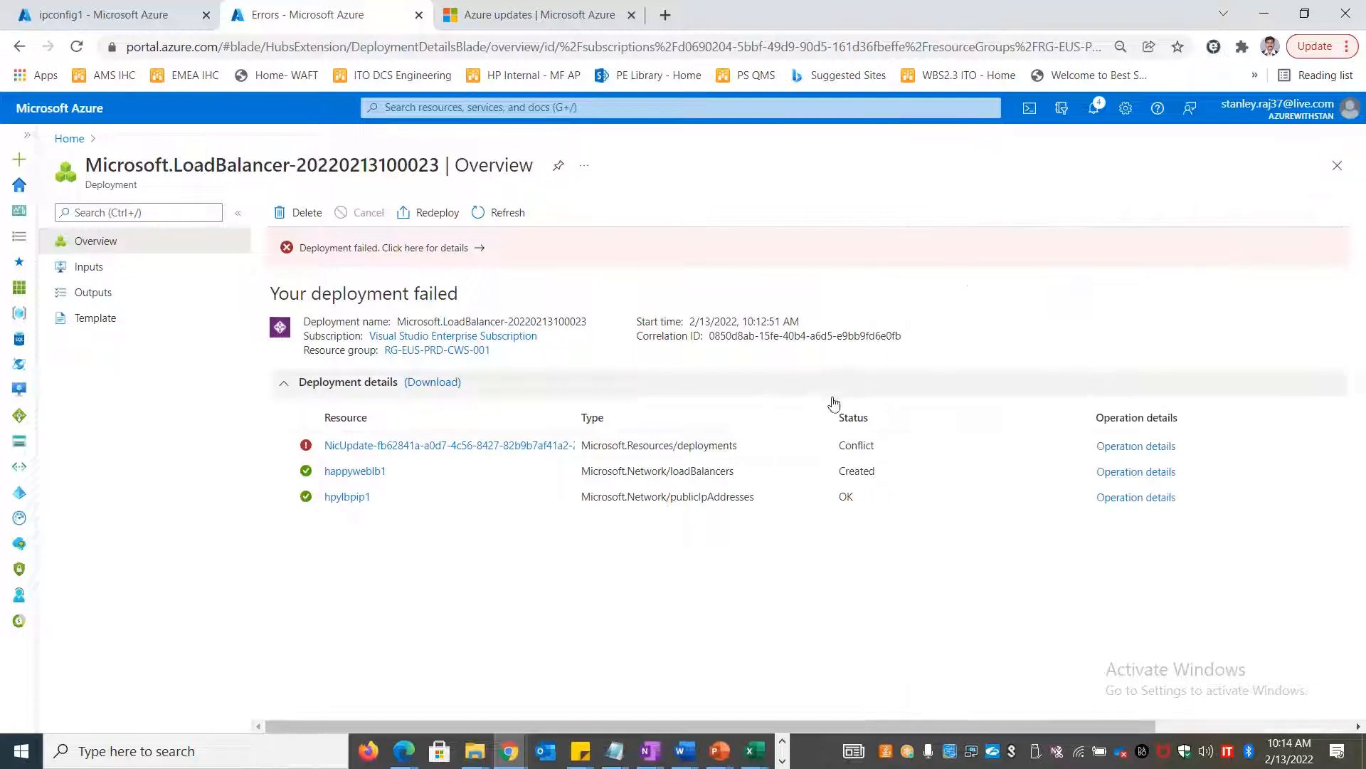
left_click(515, 448)
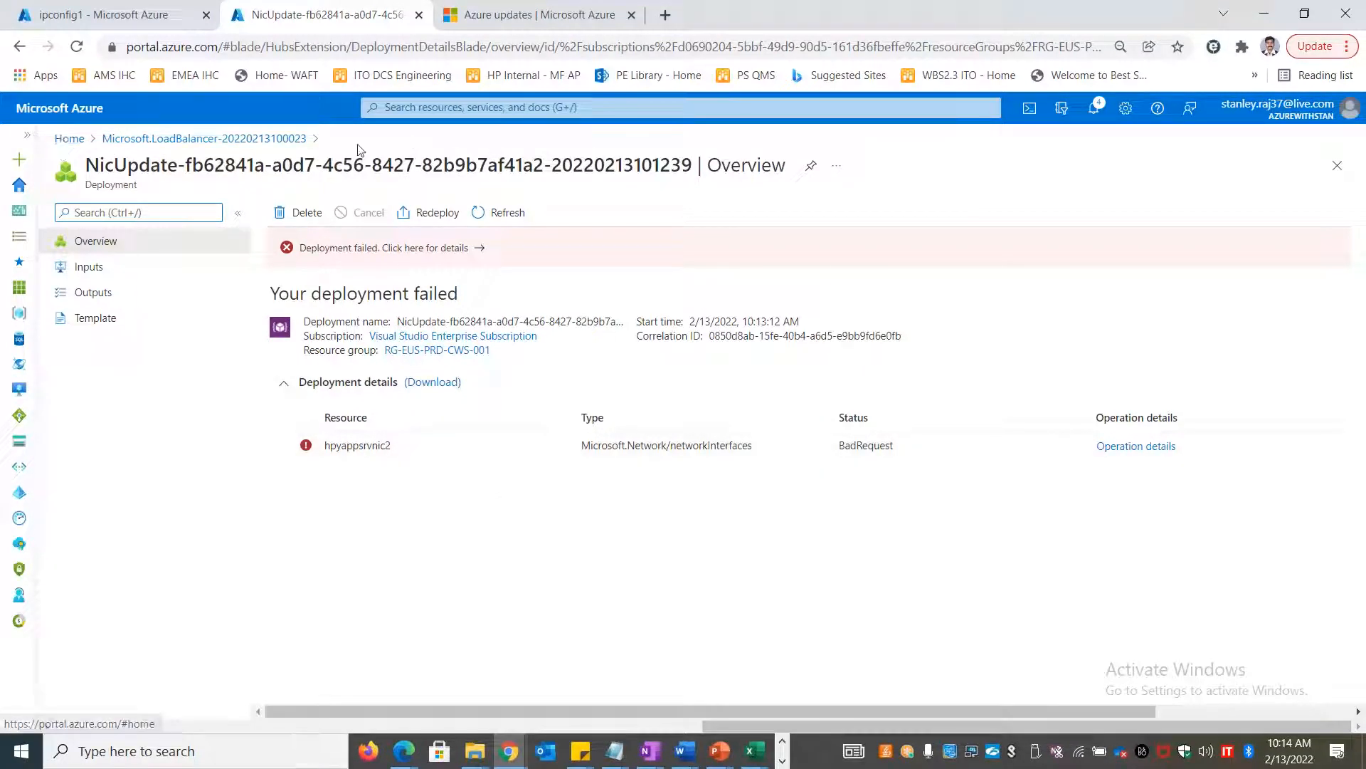
left_click(121, 16)
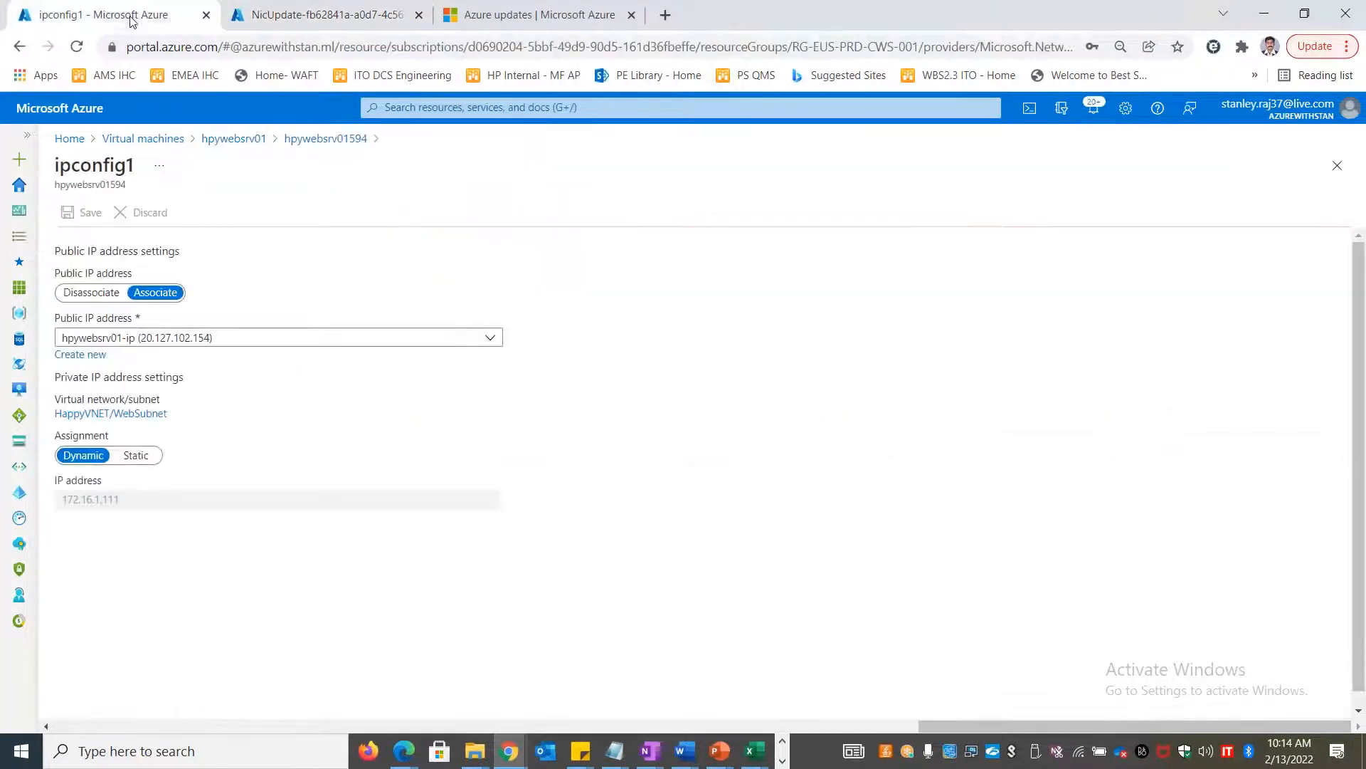
Go from the hpywebsrv01 VM pages back home and select hpyappsrvnic2 under Network interfaces
left_click(233, 138)
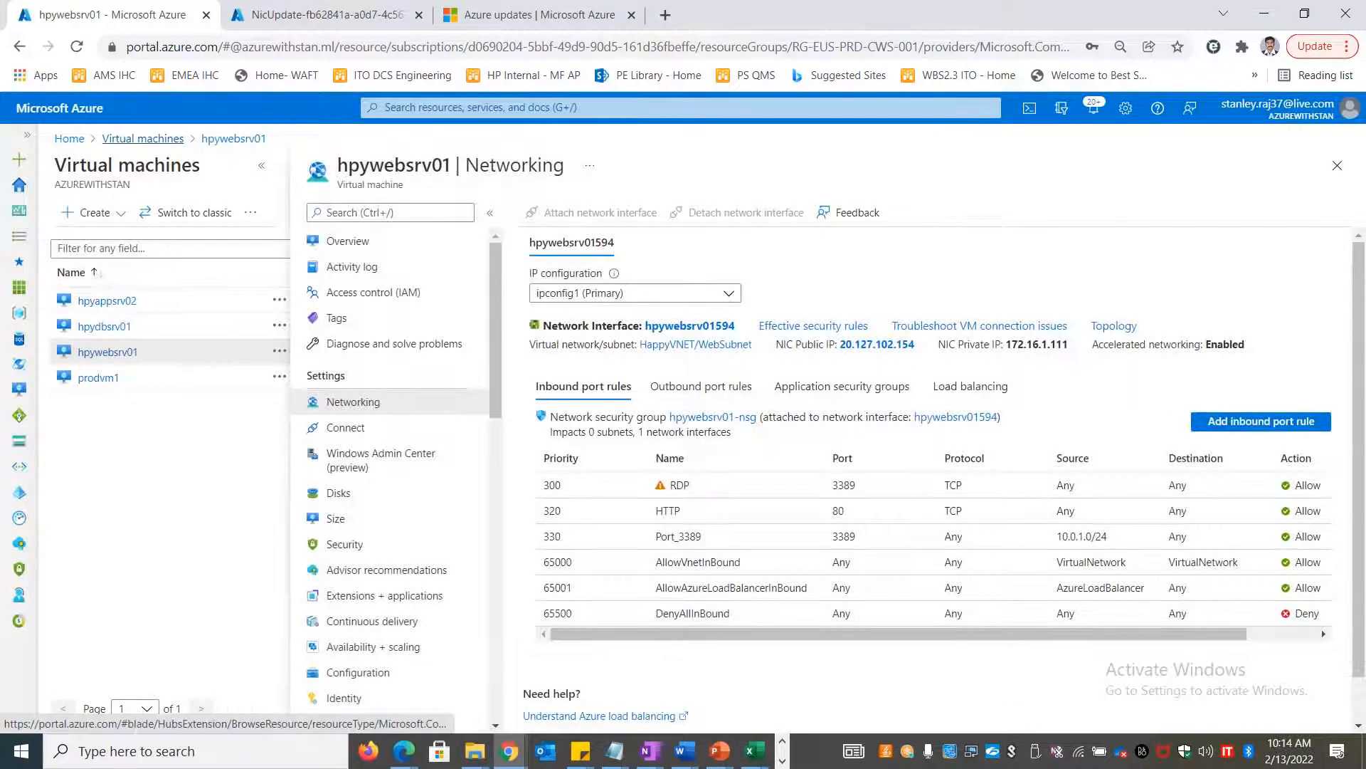
left_click(121, 138)
left_click(70, 139)
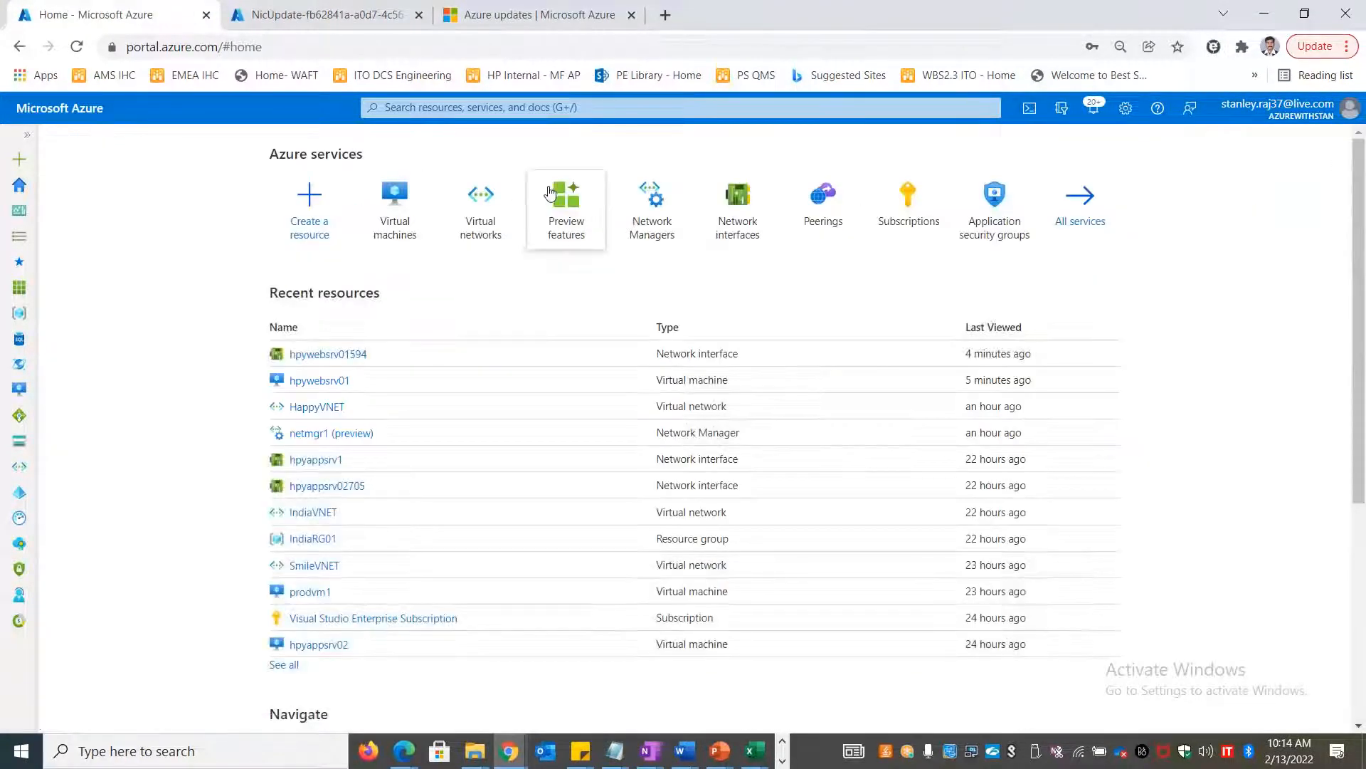
left_click(736, 217)
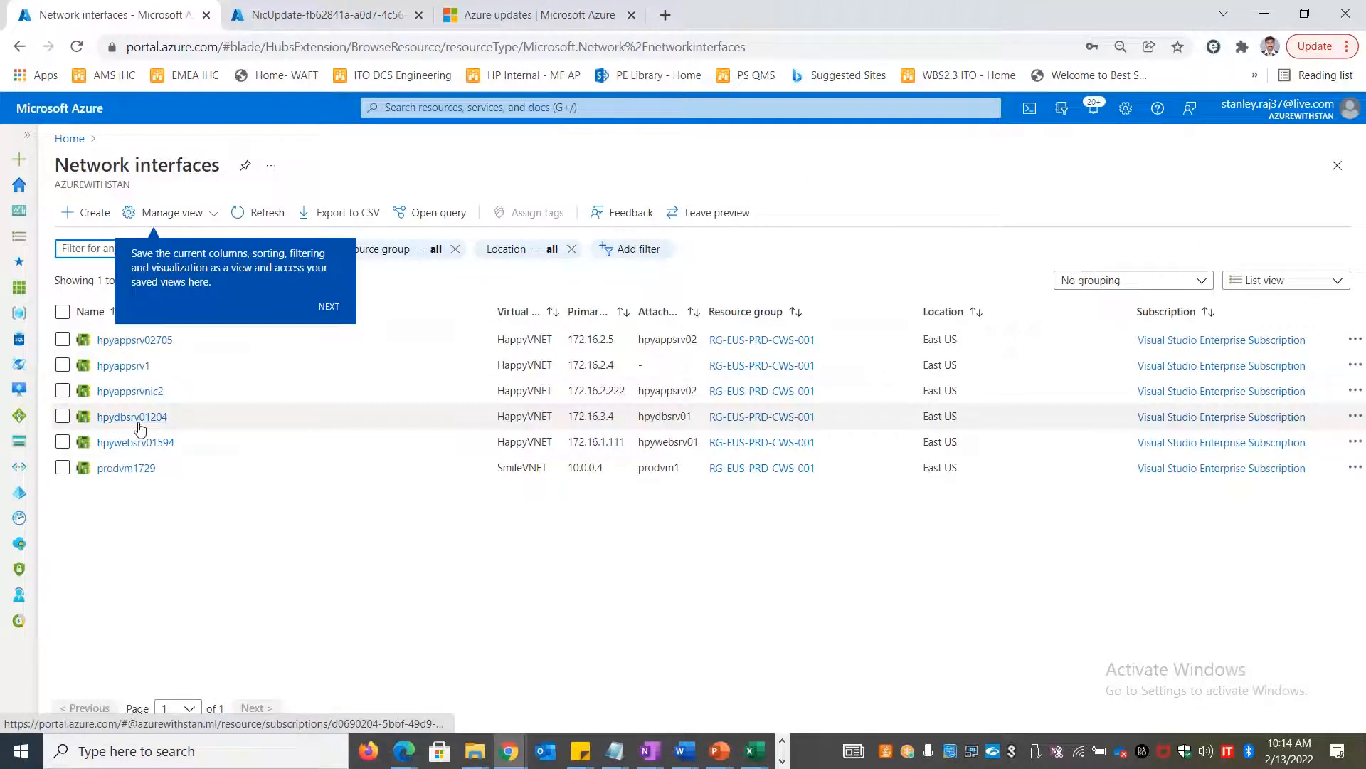
left_click(63, 391)
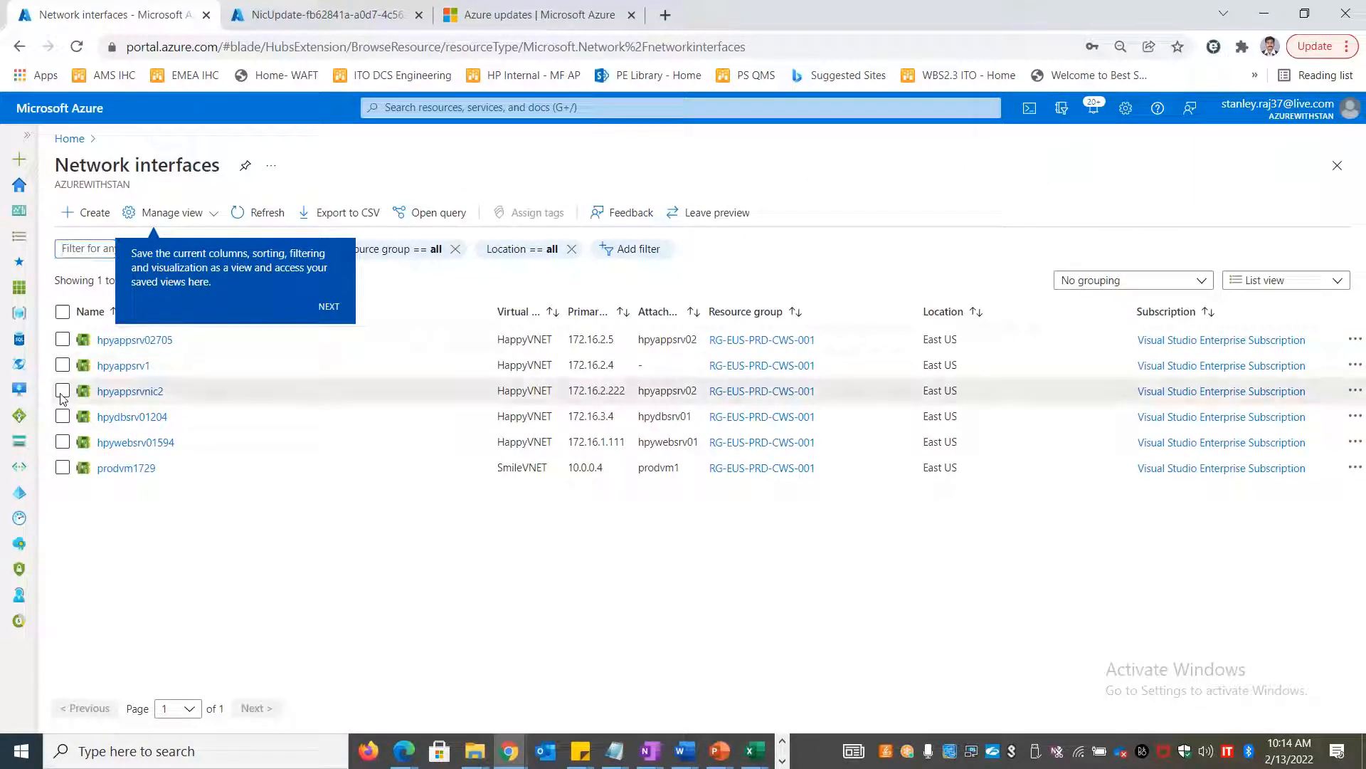
Delete the hpyappsrvnic2 network interface, which fails since hpyappsrv02 still uses it
left_click(1352, 393)
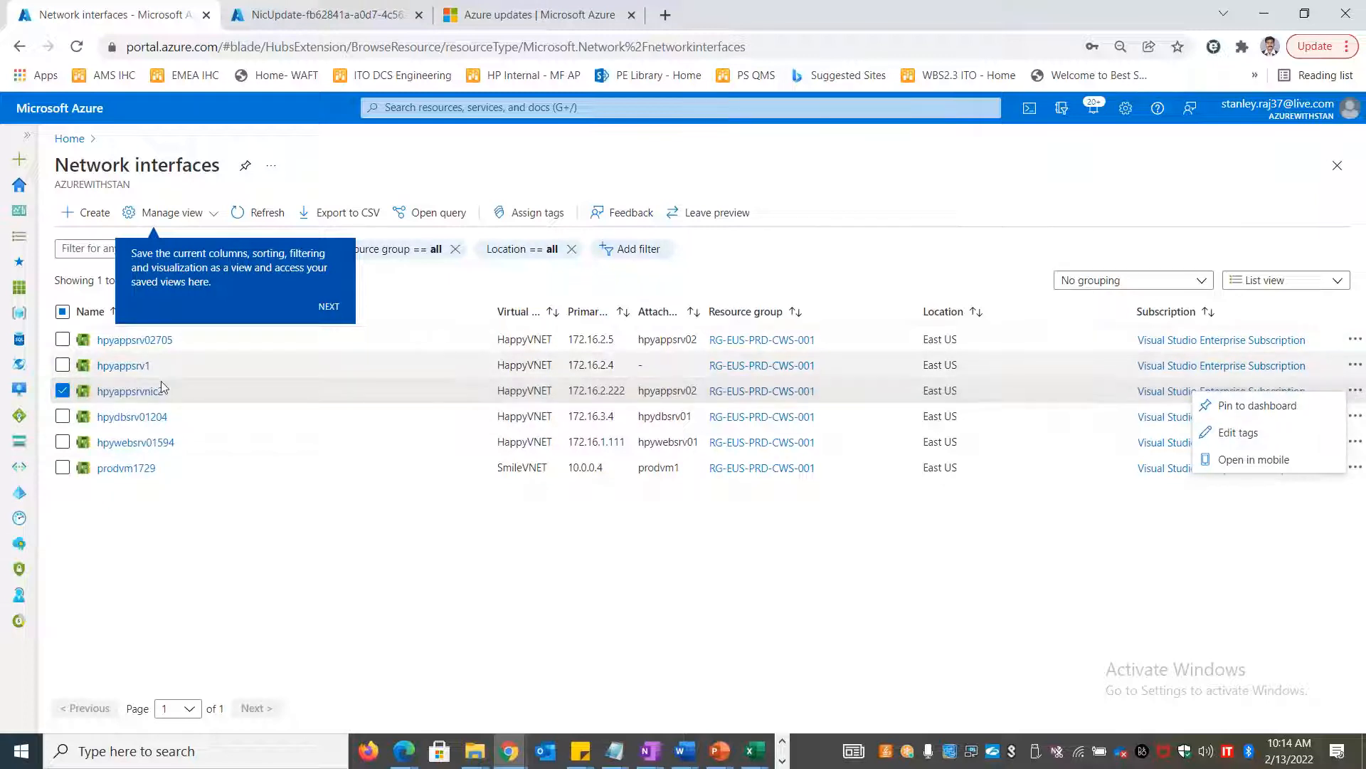
left_click(129, 391)
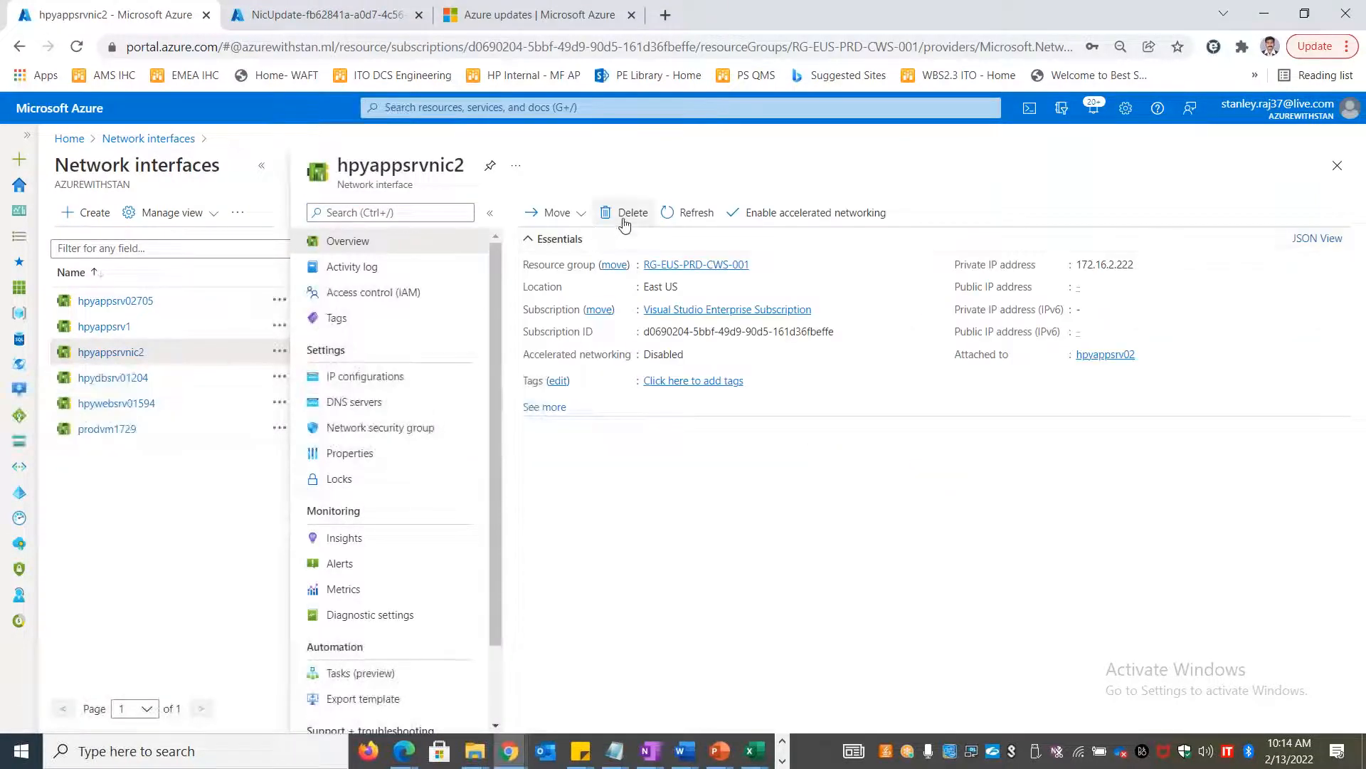
left_click(624, 222)
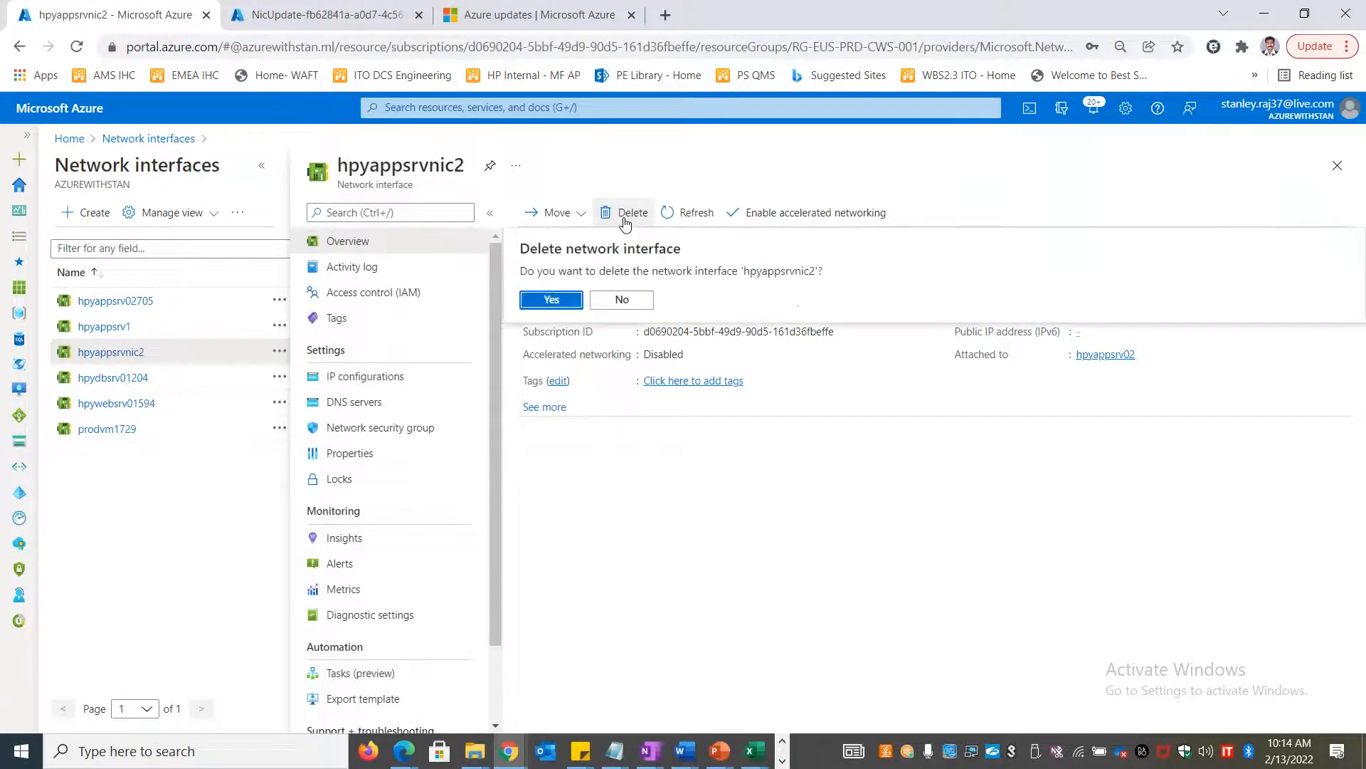
left_click(553, 299)
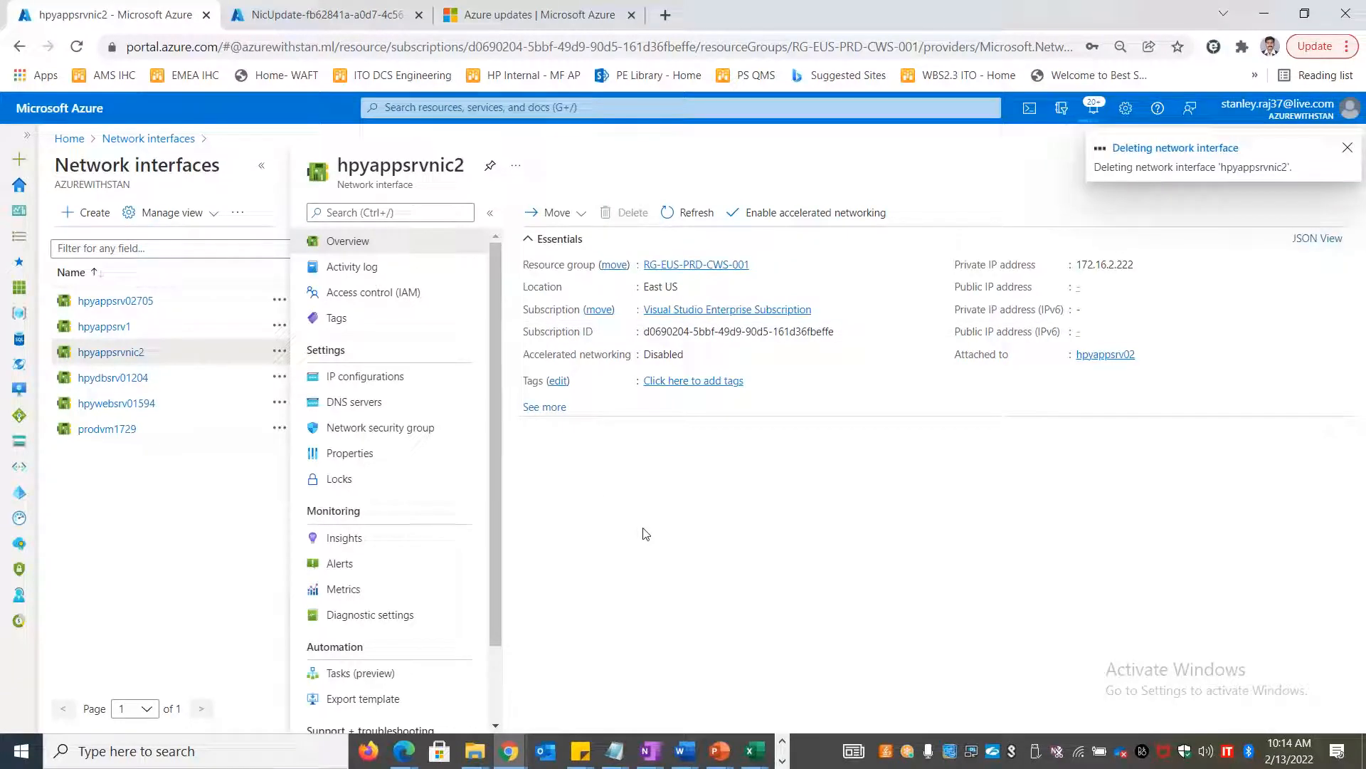
left_click(79, 143)
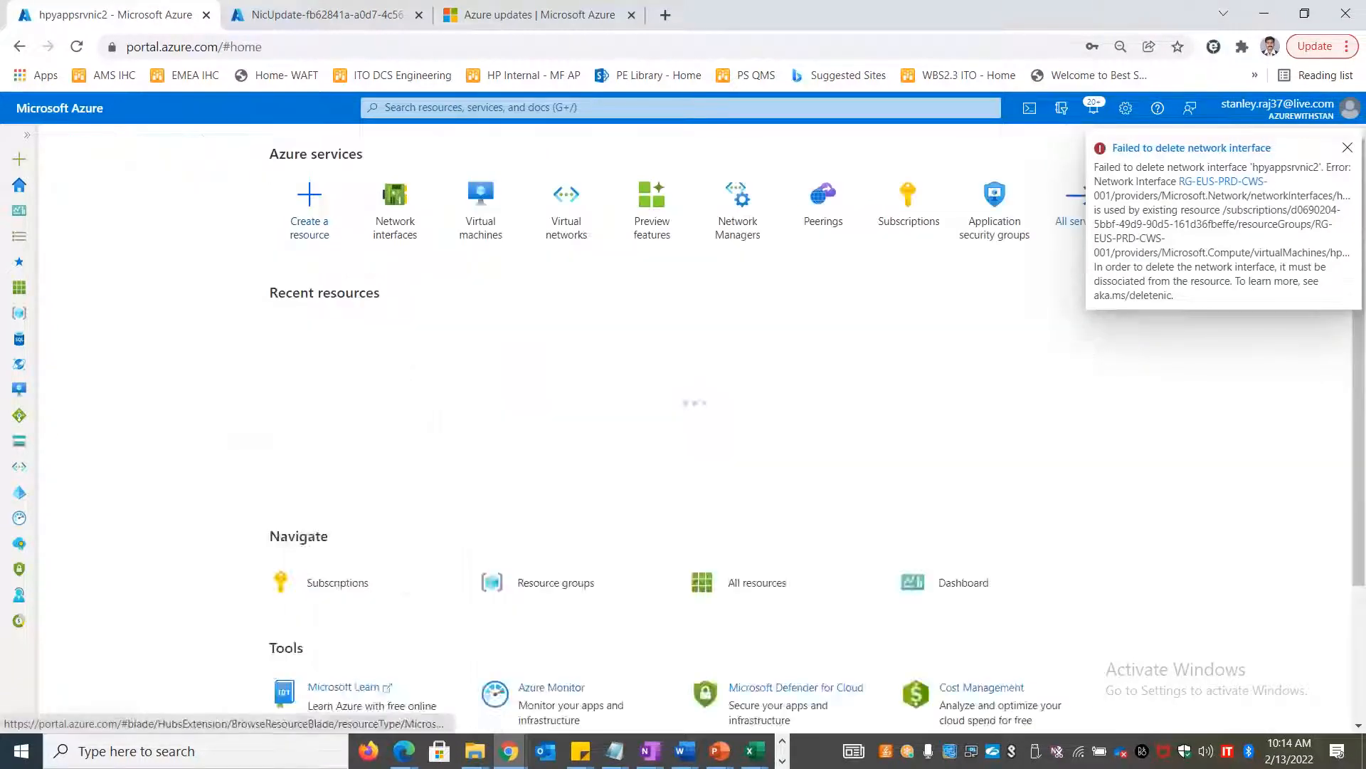
Check that hpyappsrvnic2 is attached to hpyappsrv02 in its Networking settings, noting the private IP
left_click(480, 210)
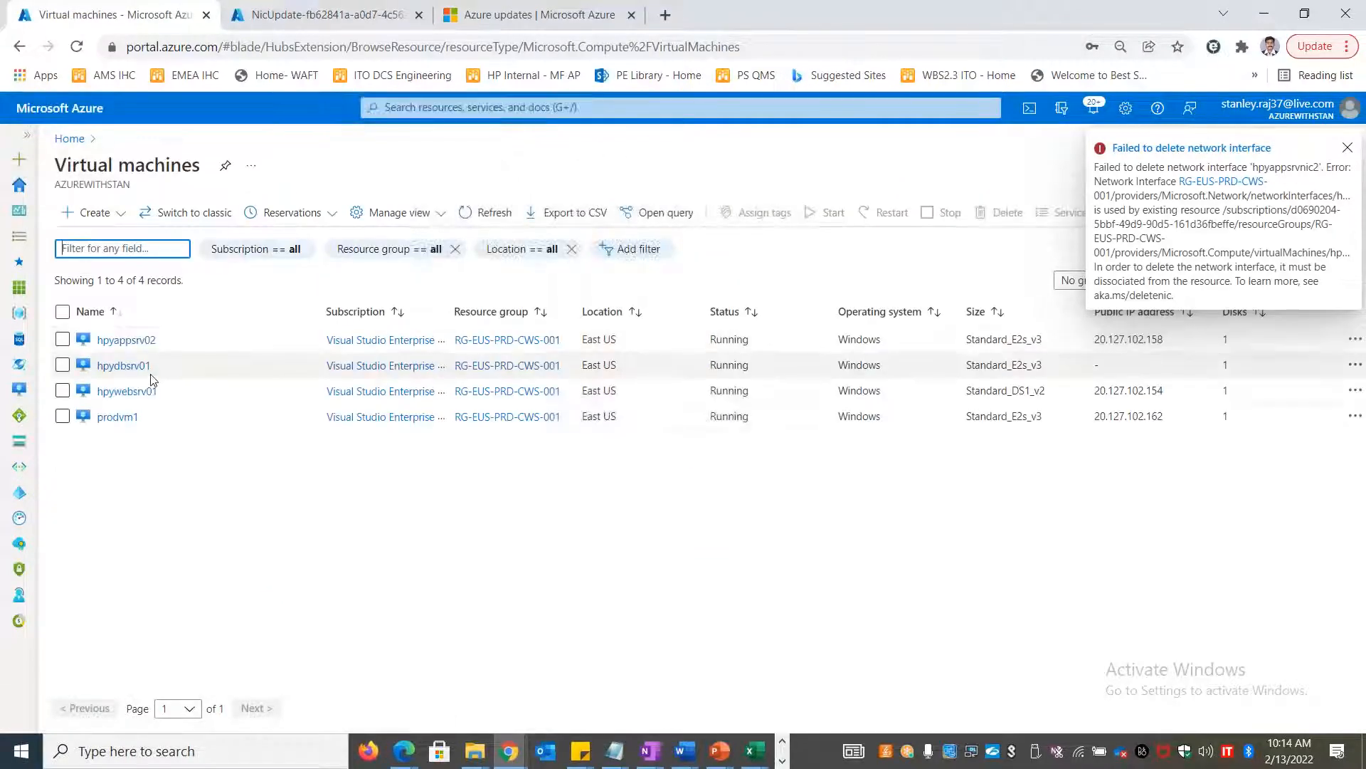
left_click(128, 341)
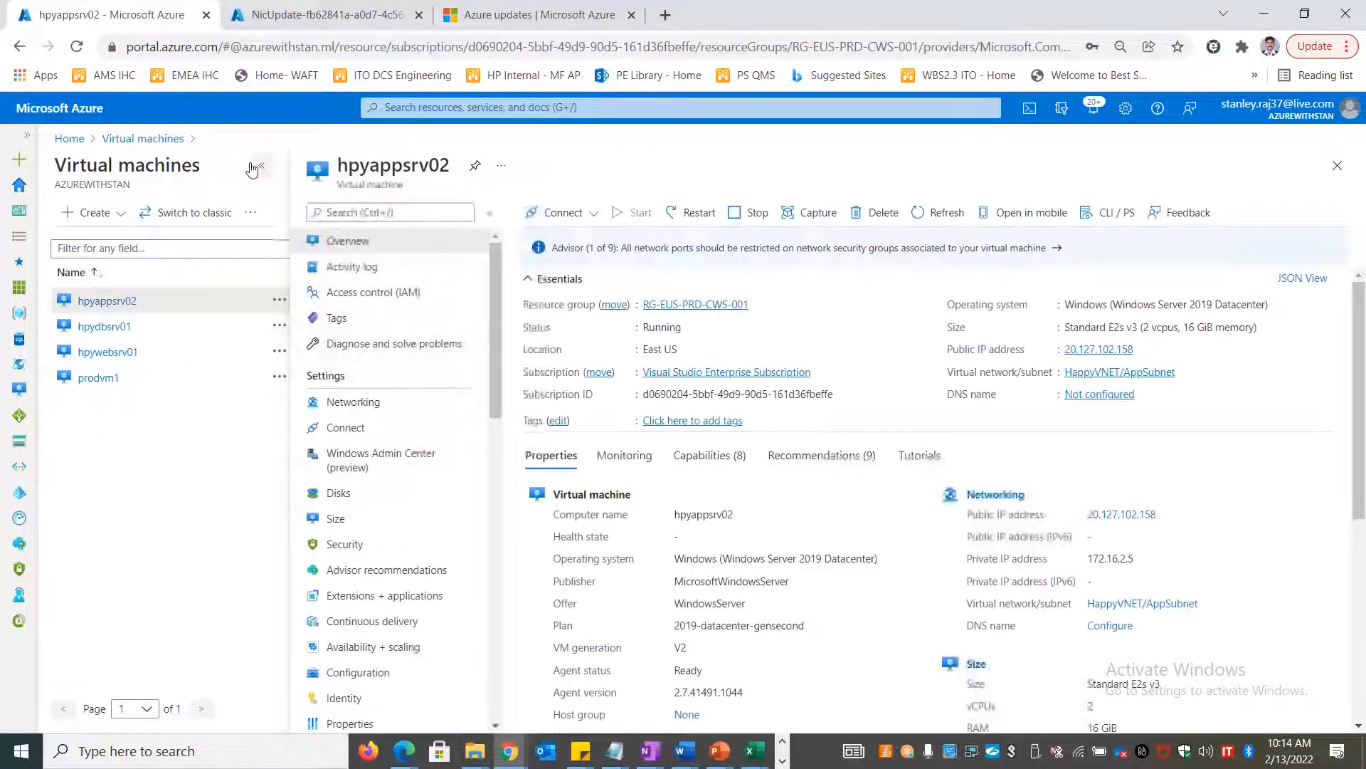
left_click(255, 168)
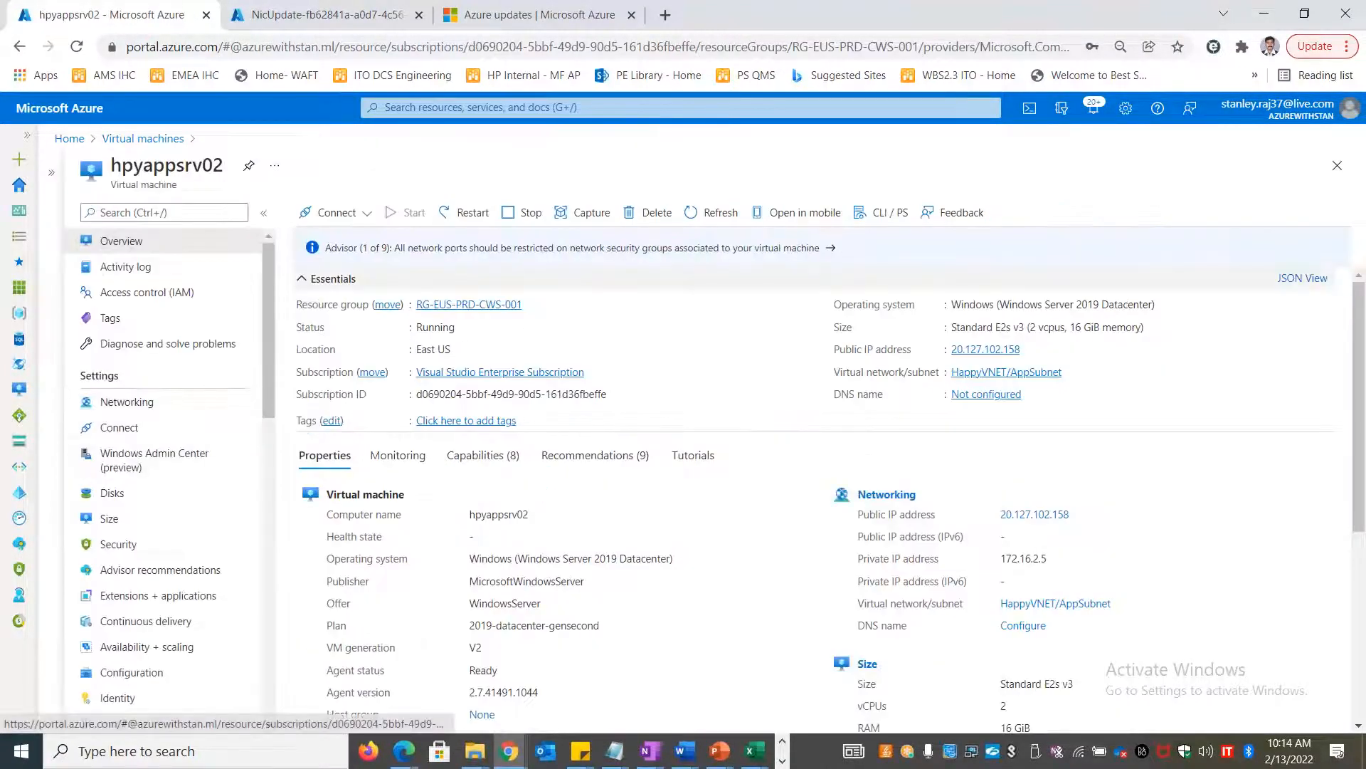
left_click(152, 403)
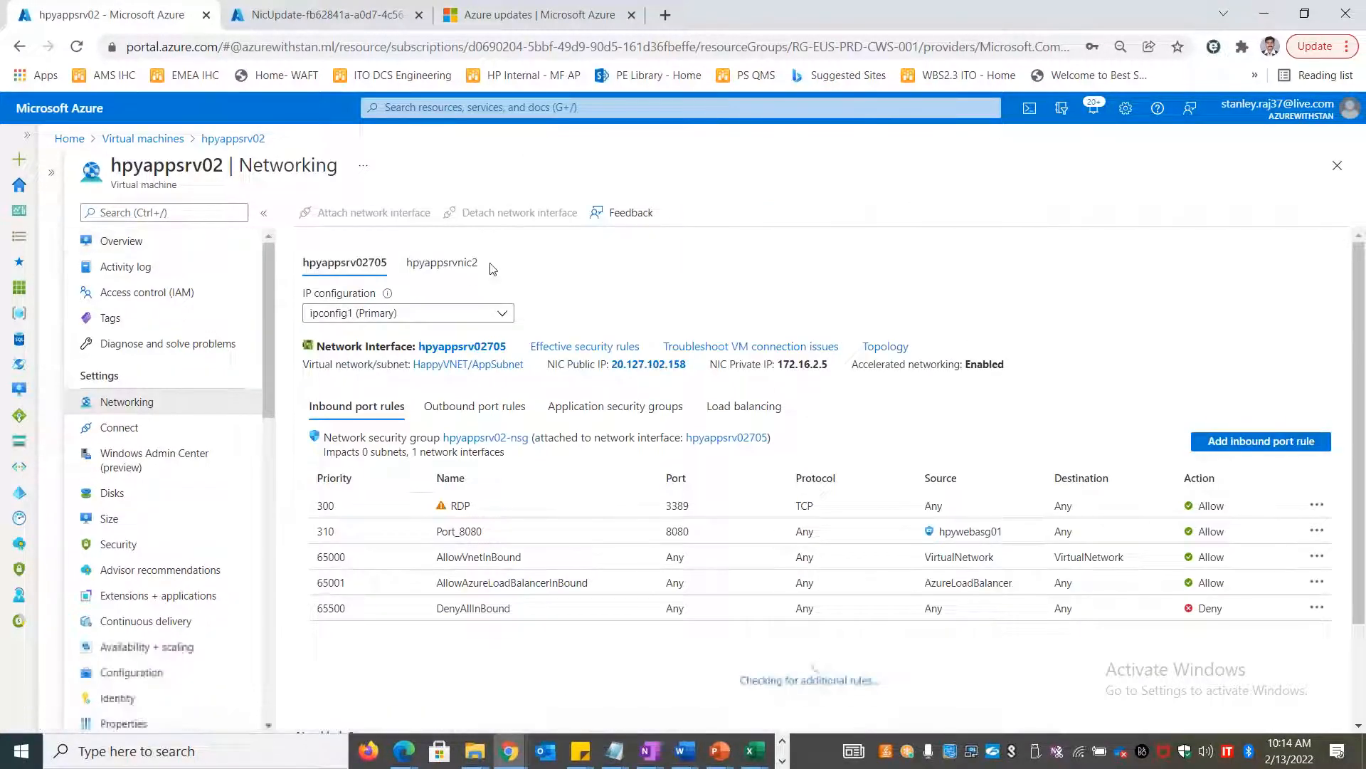
left_click(462, 264)
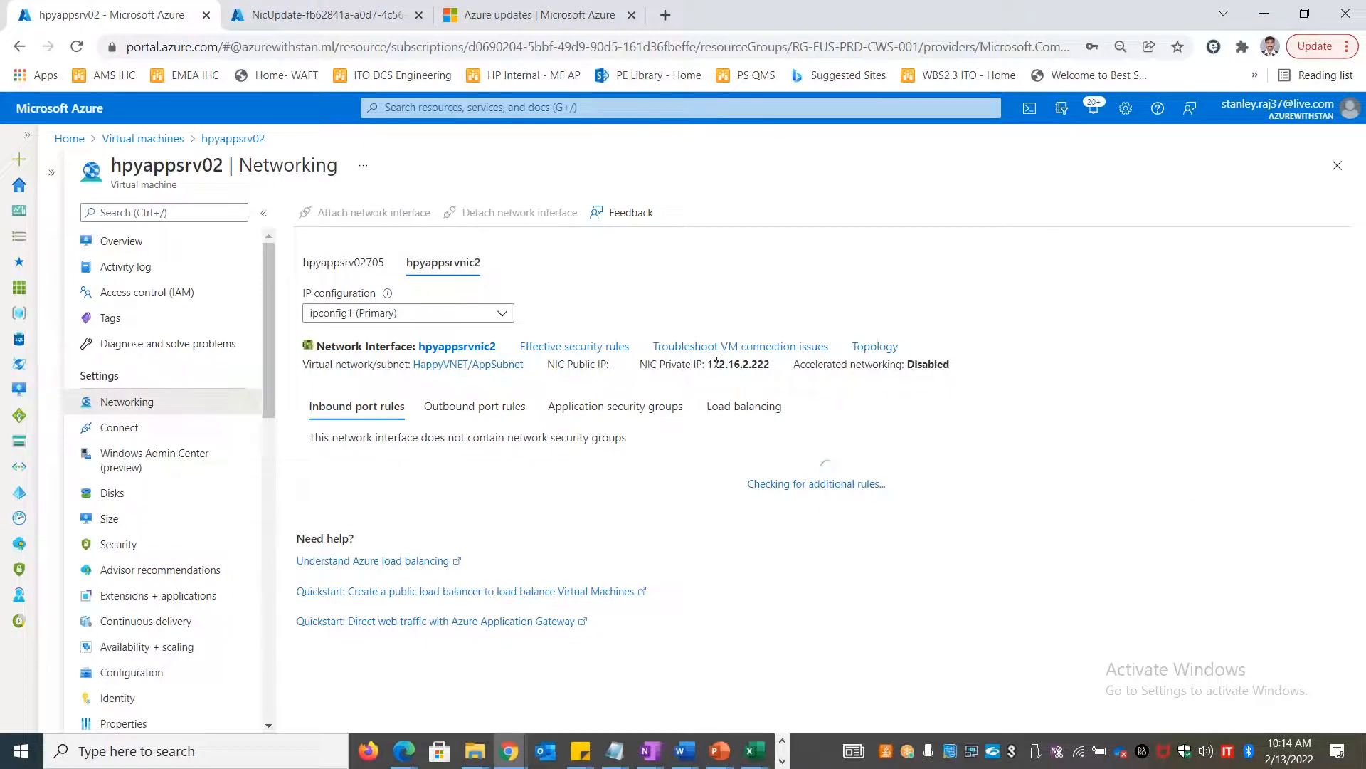
left_click_drag(713, 364, 763, 363)
Stop the hpyappsrv02 virtual machine from its Overview page
left_click(122, 243)
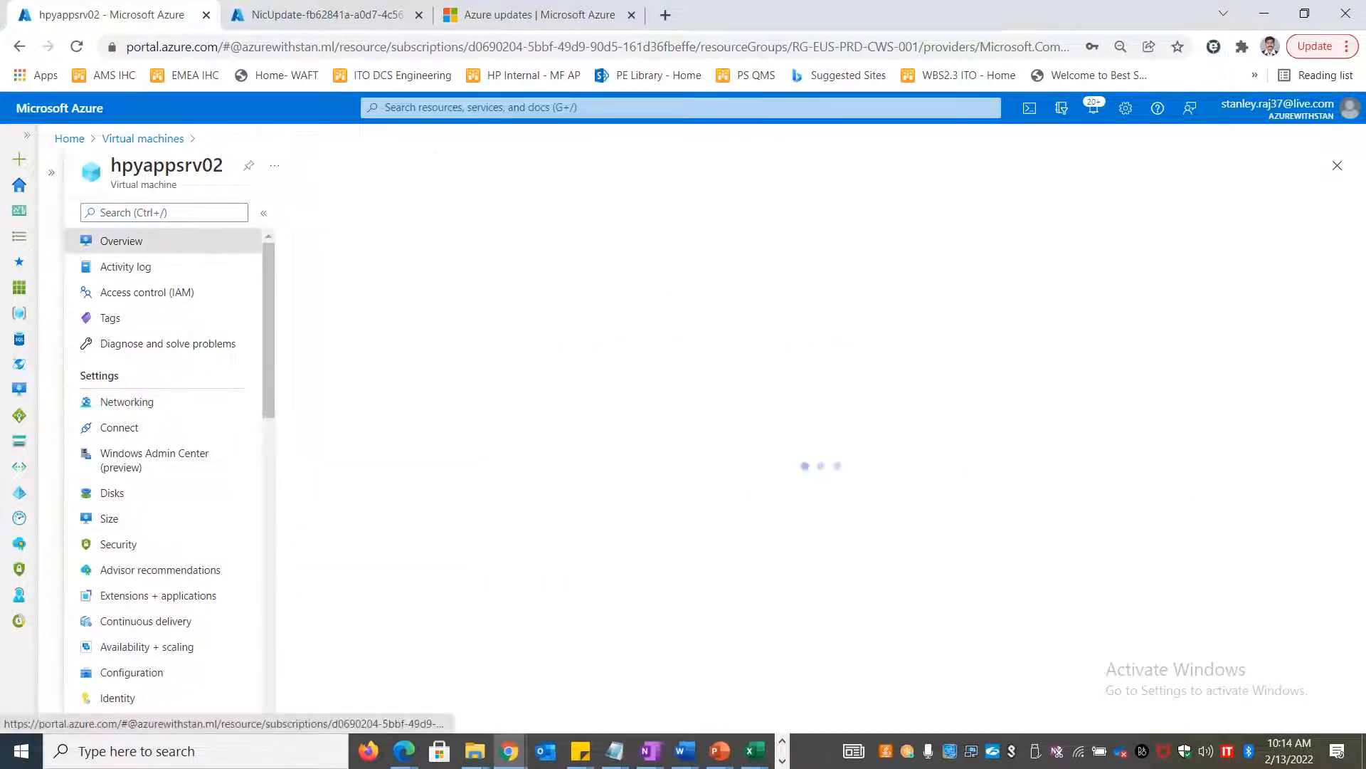
left_click(528, 213)
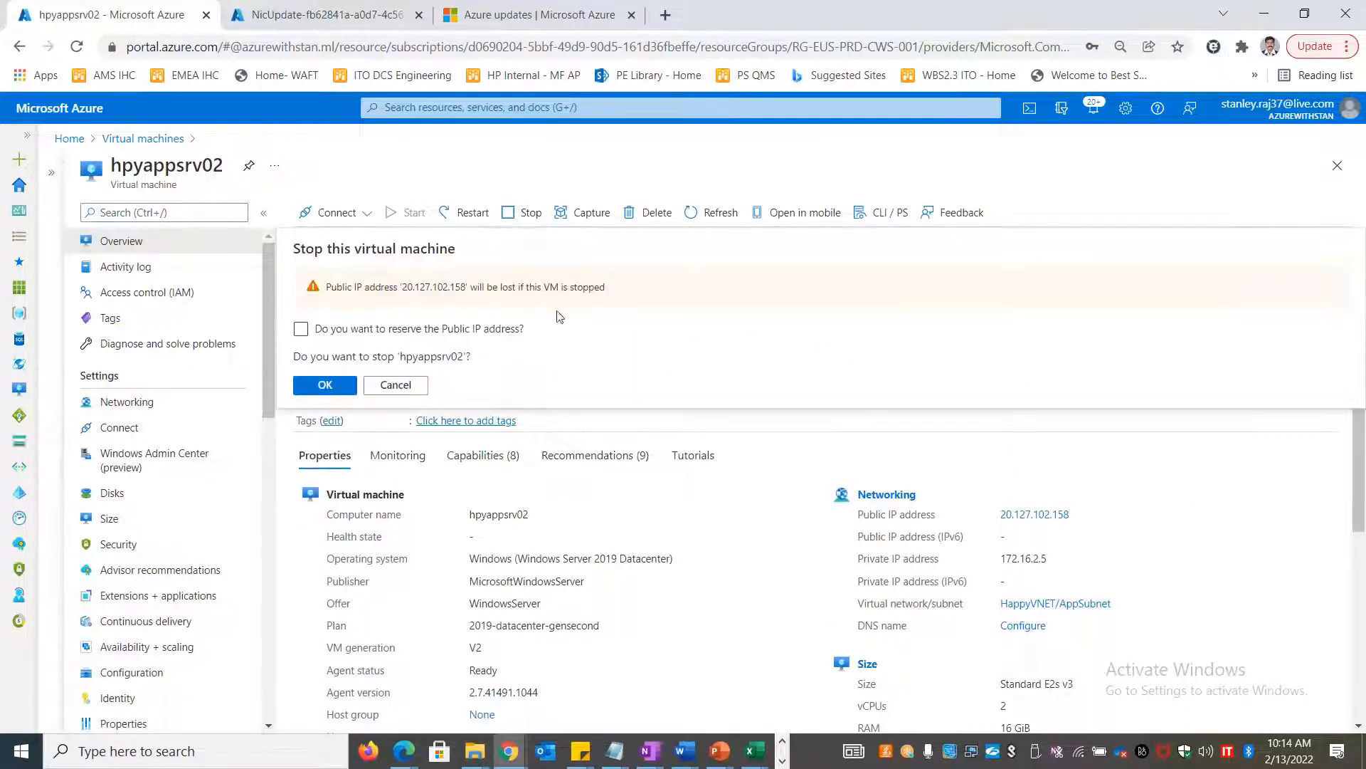
left_click(325, 385)
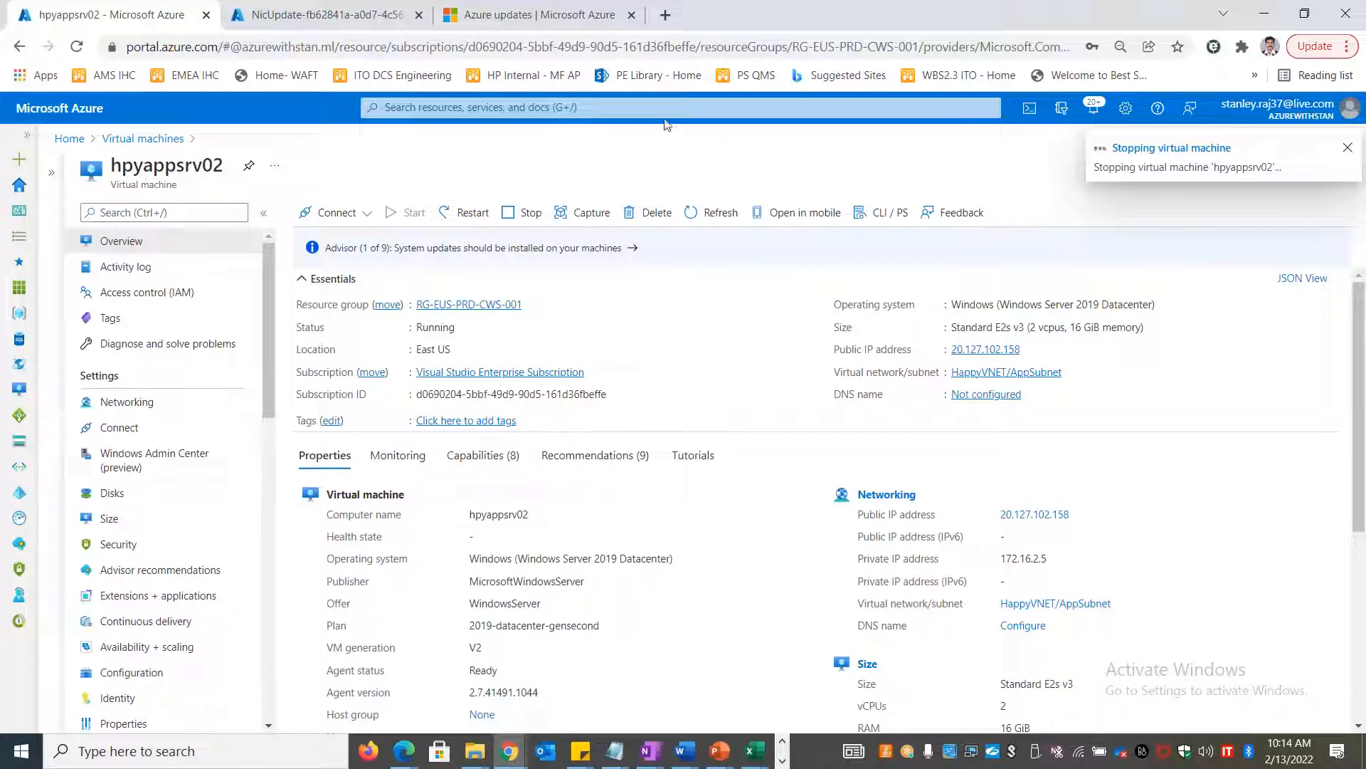
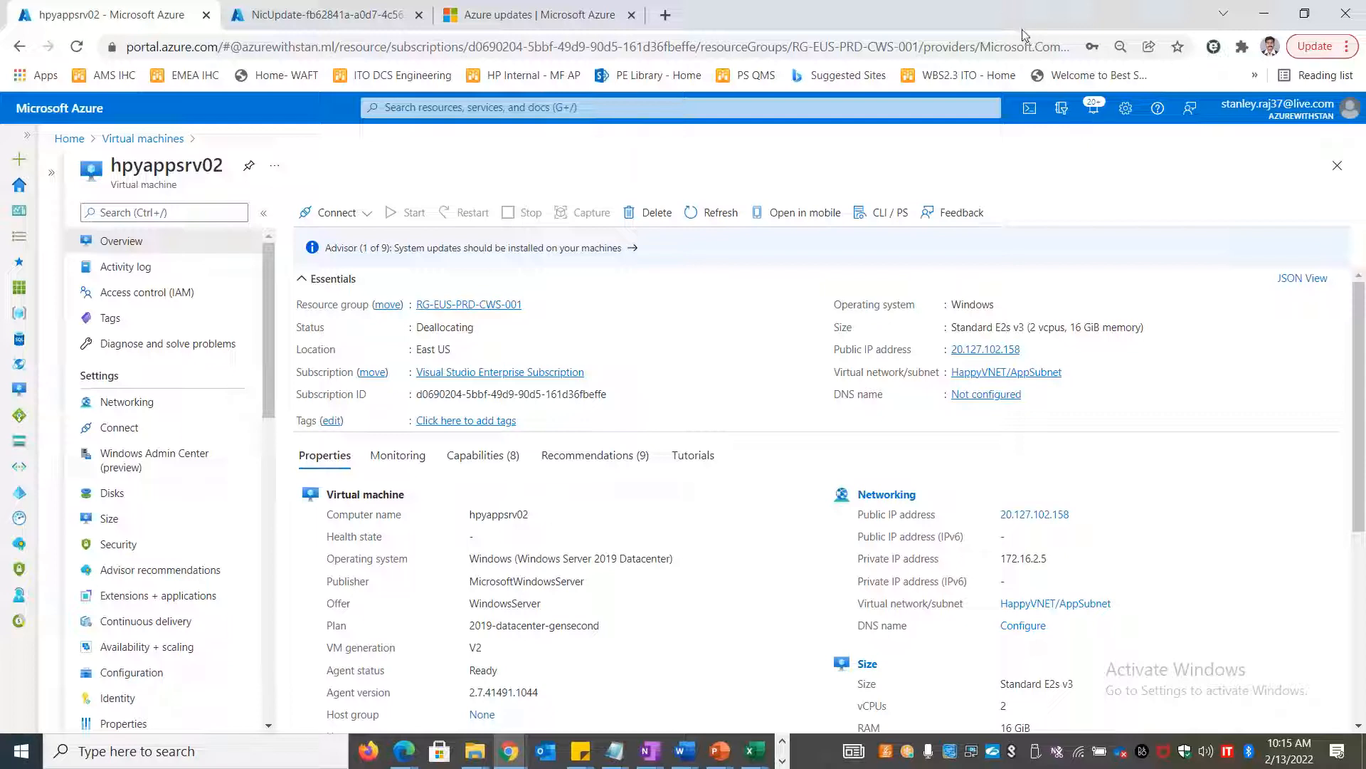
Switch from the stopped hpyappsrv02 page in Chrome to the Excel network notes workbook
left_click(985, 2)
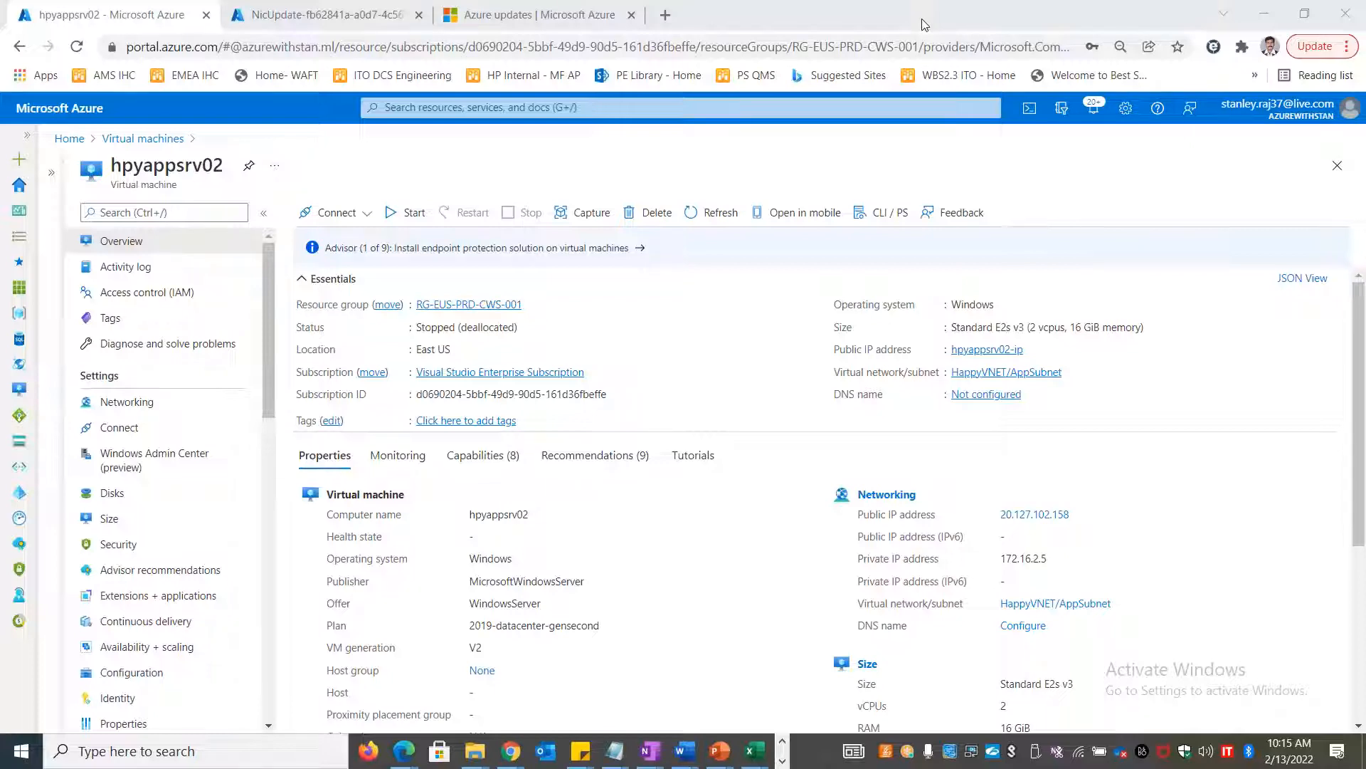
key("alt+Tab")
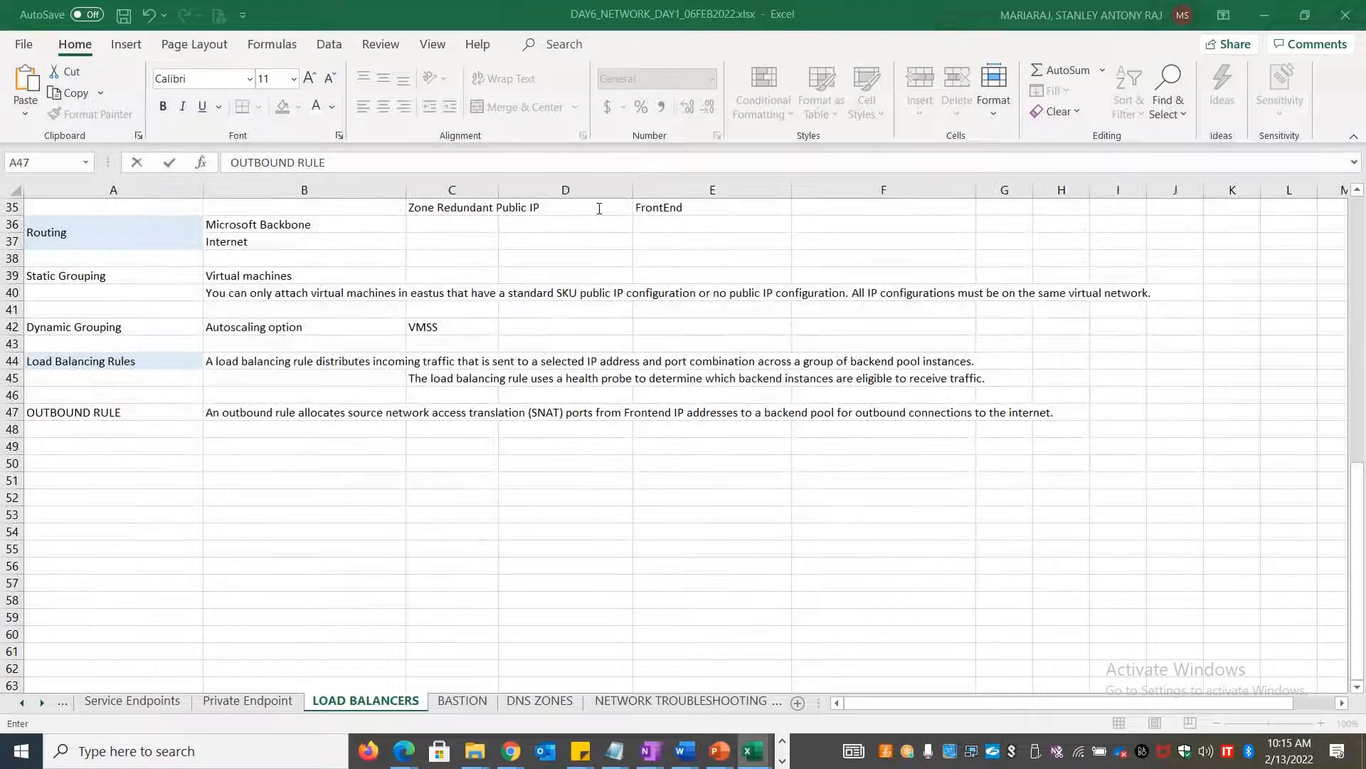
Finish the A47 entry and add a new worksheet named 'SNAT DNAT' after LOAD BALANCERS
left_click(42, 702)
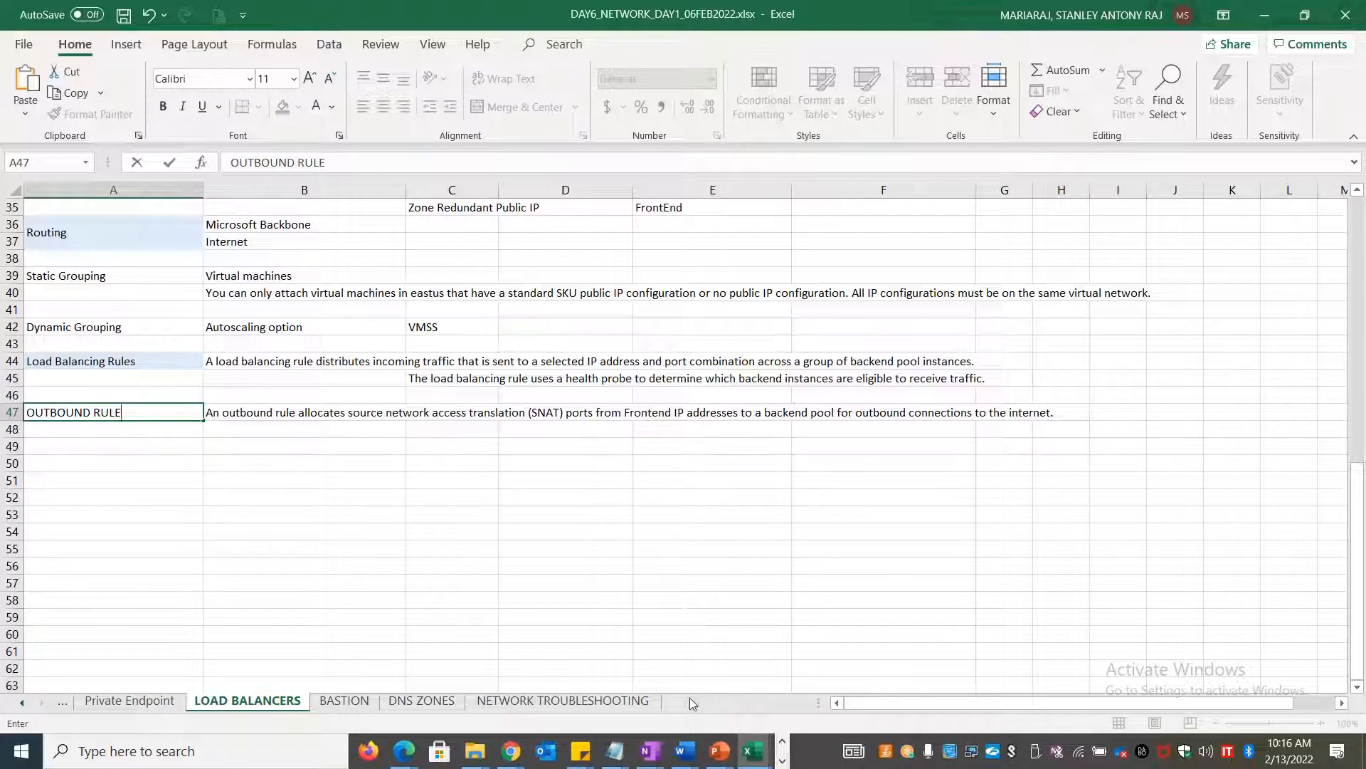
left_click(689, 633)
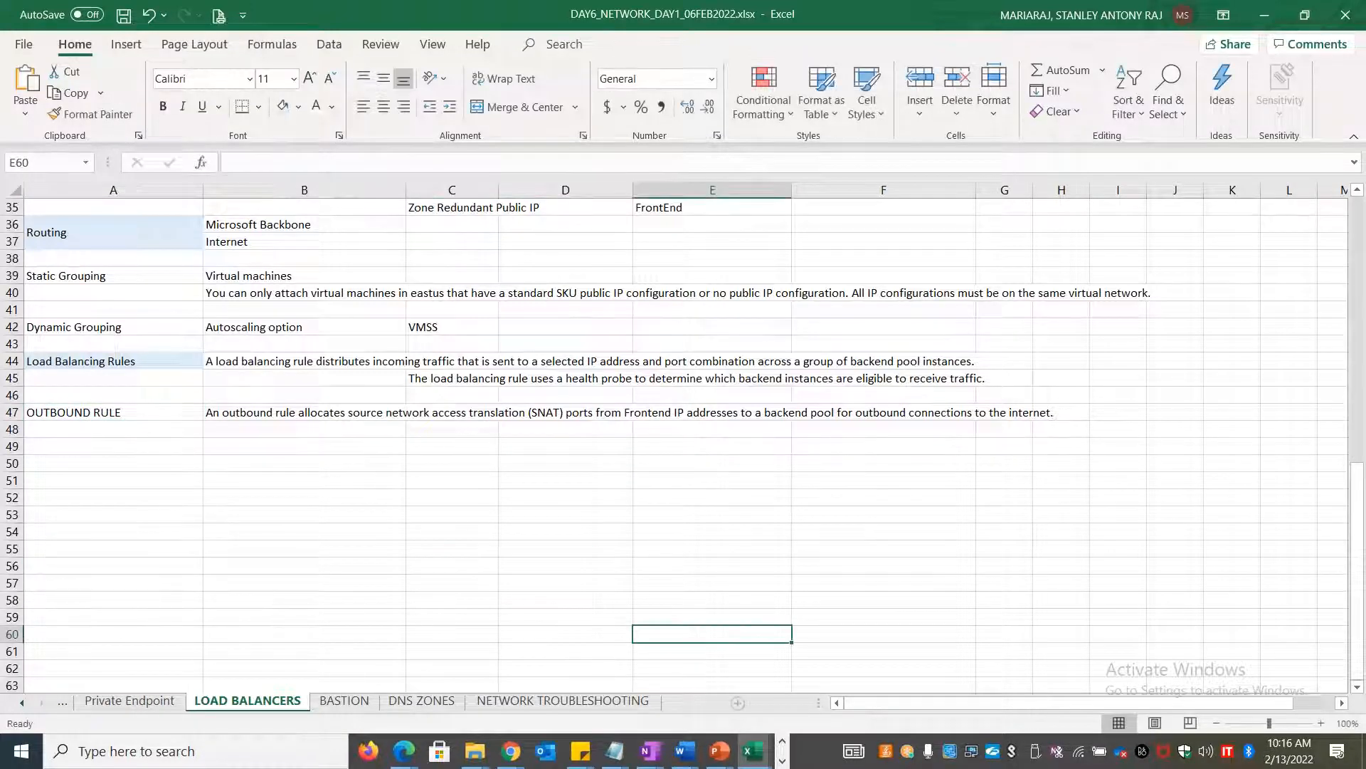
left_click(698, 703)
left_click(700, 703)
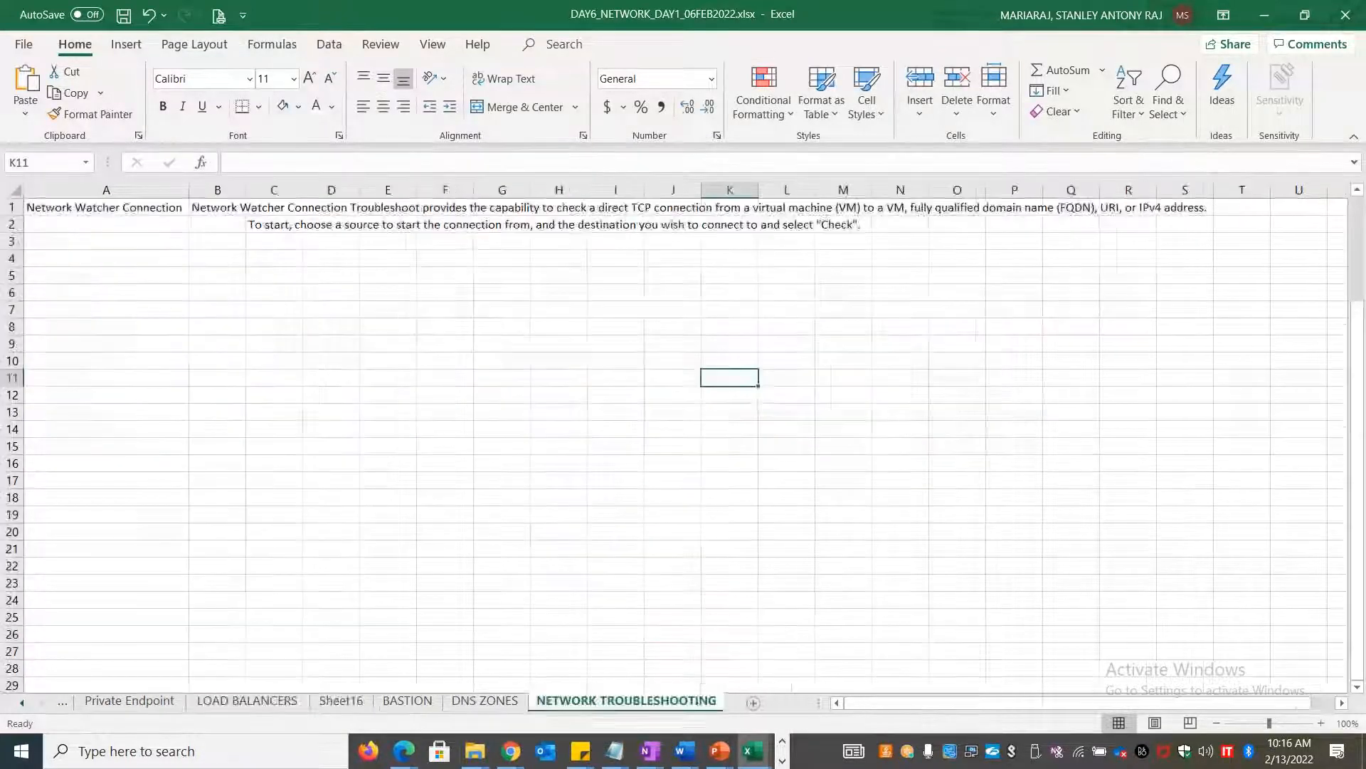
double_click(361, 707)
type("SNAT")
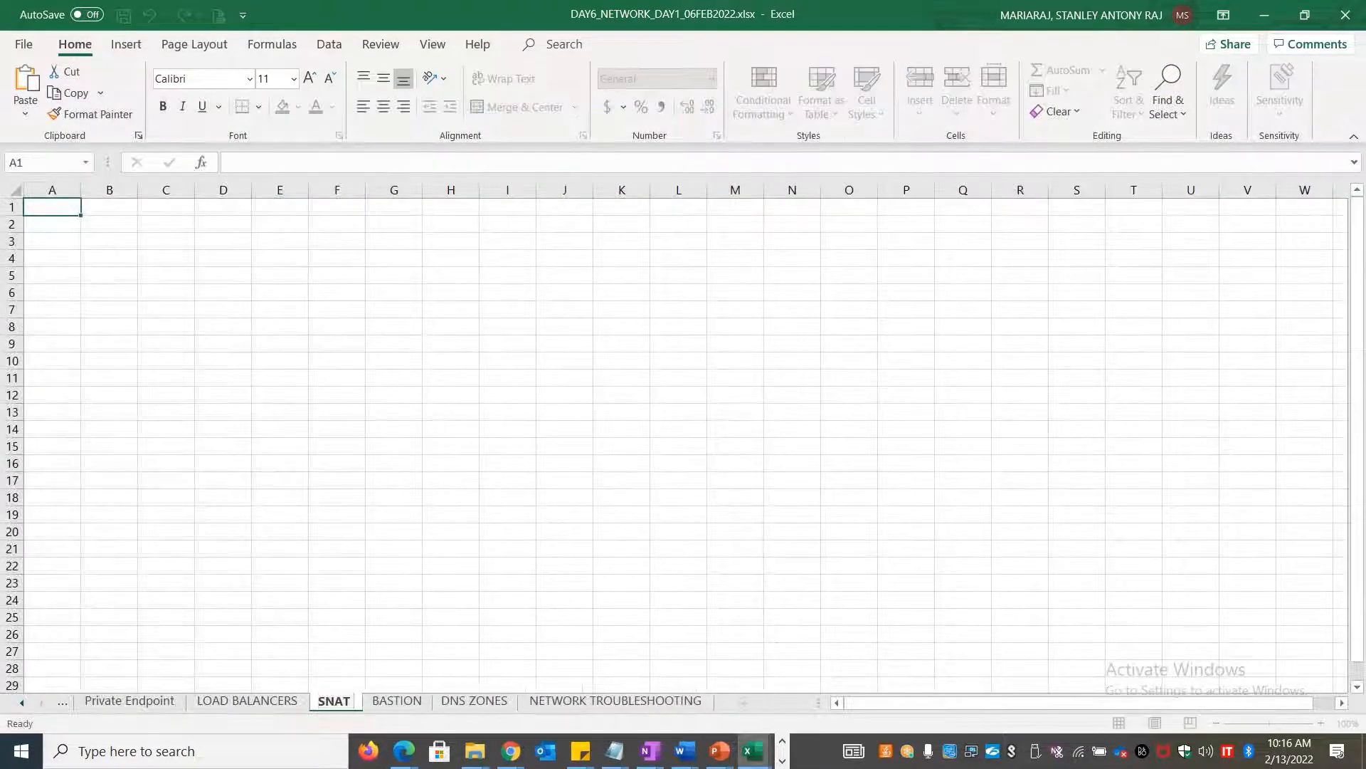
type(" DNAT")
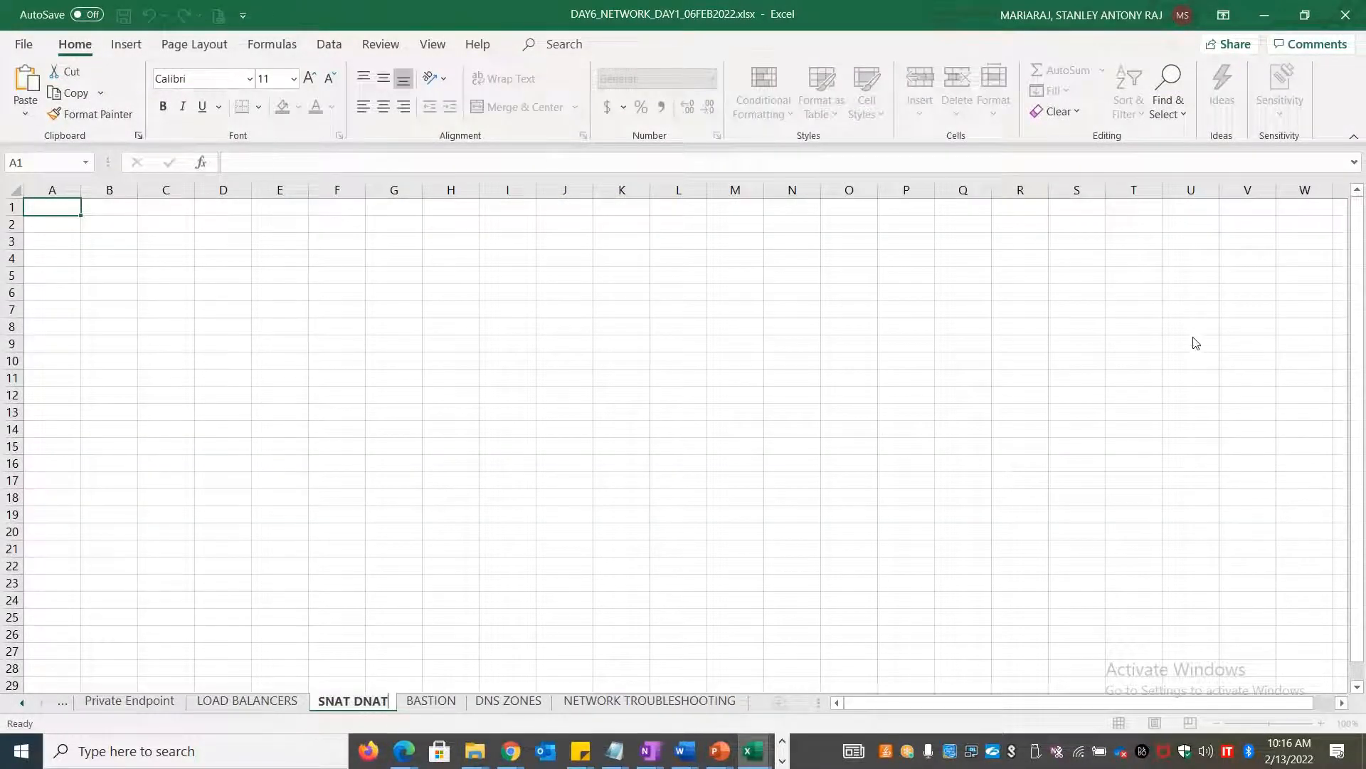
key("Return")
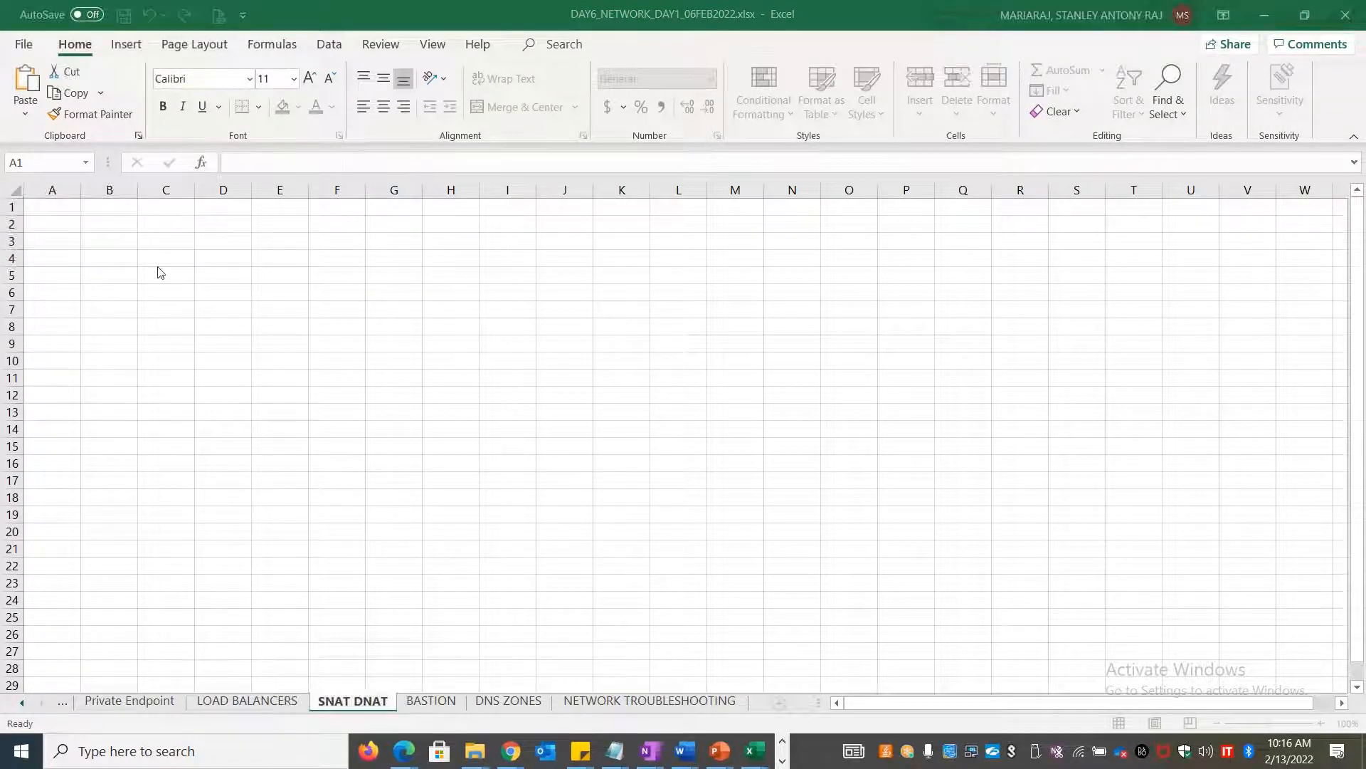
Type the heading 'Source NAT' in cell B1
left_click(109, 204)
type("Soource")
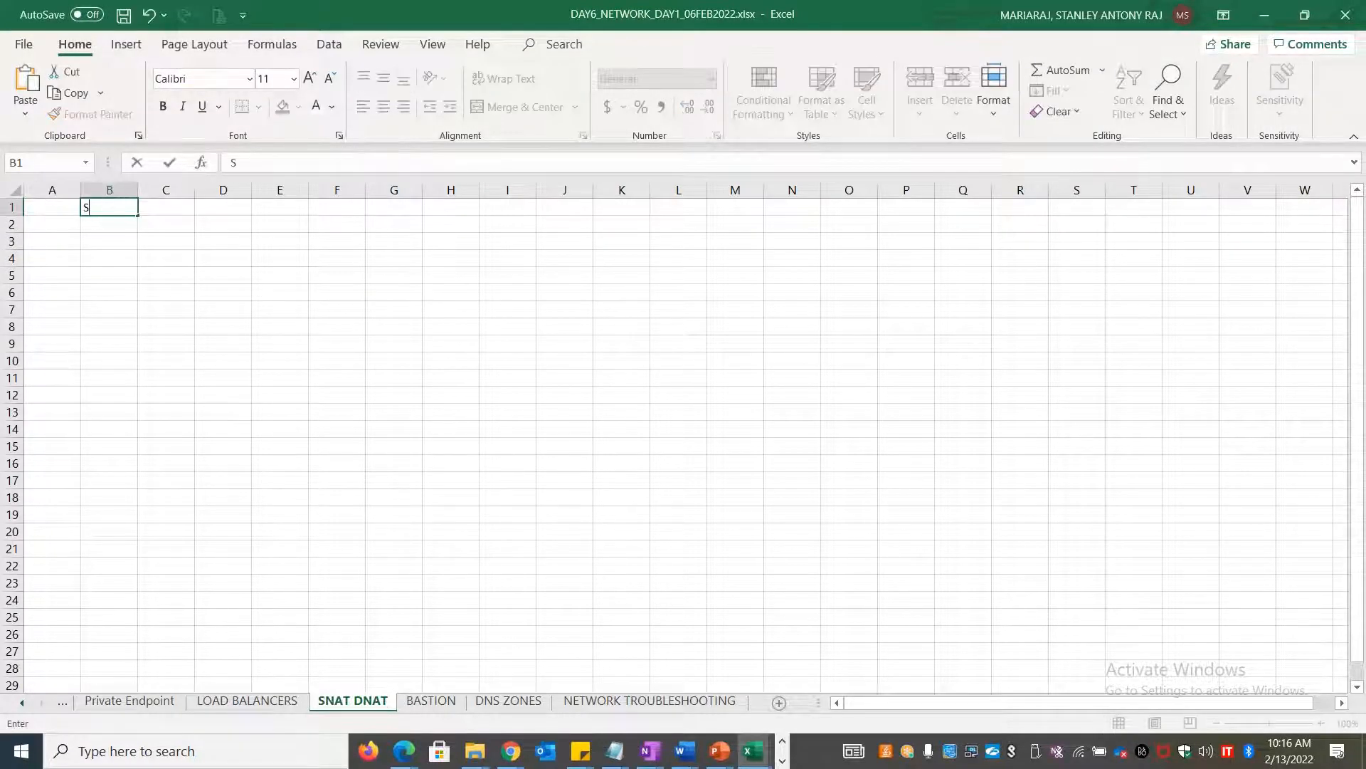
key("BackSpace")
key("BackSpace")
key("BackSpace")
key("BackSpace")
key("BackSpace")
type("urce AN")
key("BackSpace")
key("BackSpace")
type("NAT")
key("Tab")
Enter 'Destination NAT' in C1 and widen column B to fit
type("D")
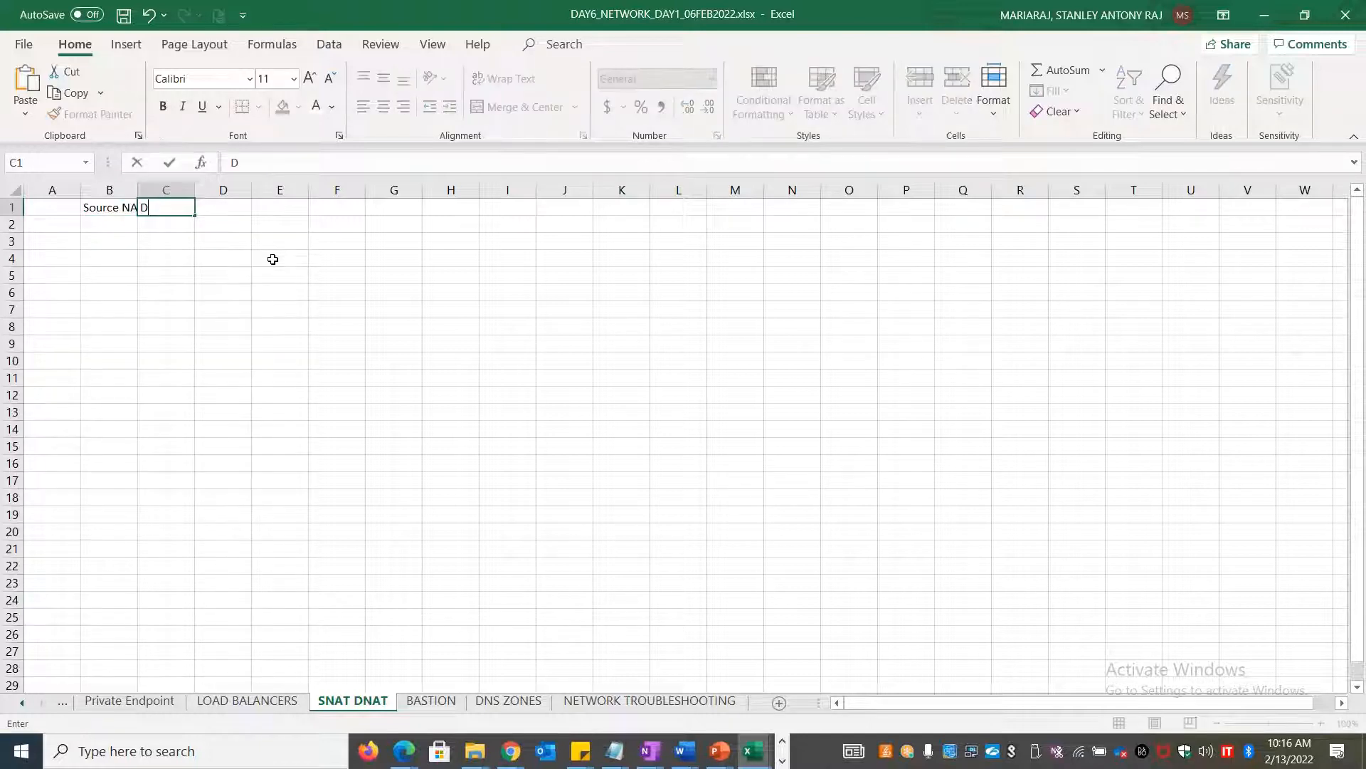
type("estination NA")
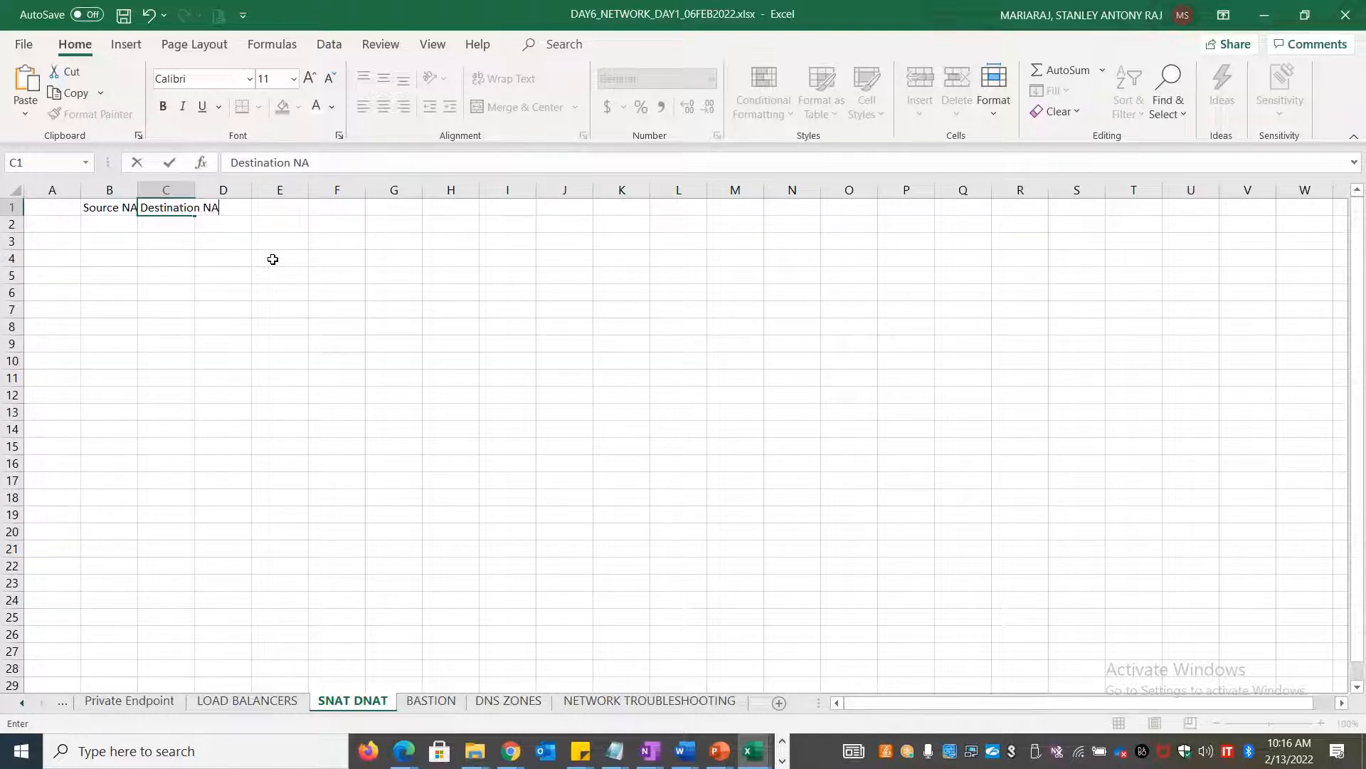
type("T")
left_click(114, 340)
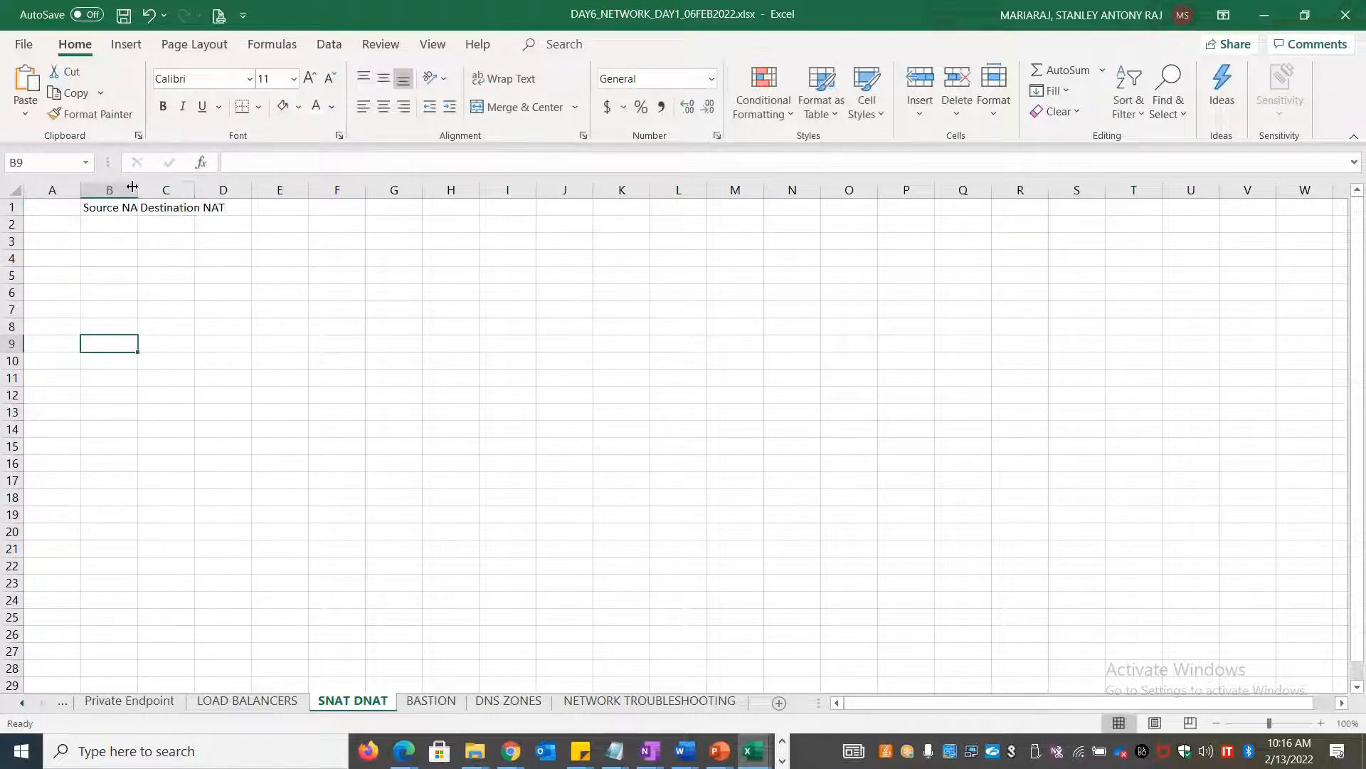
left_click_drag(138, 189, 749, 190)
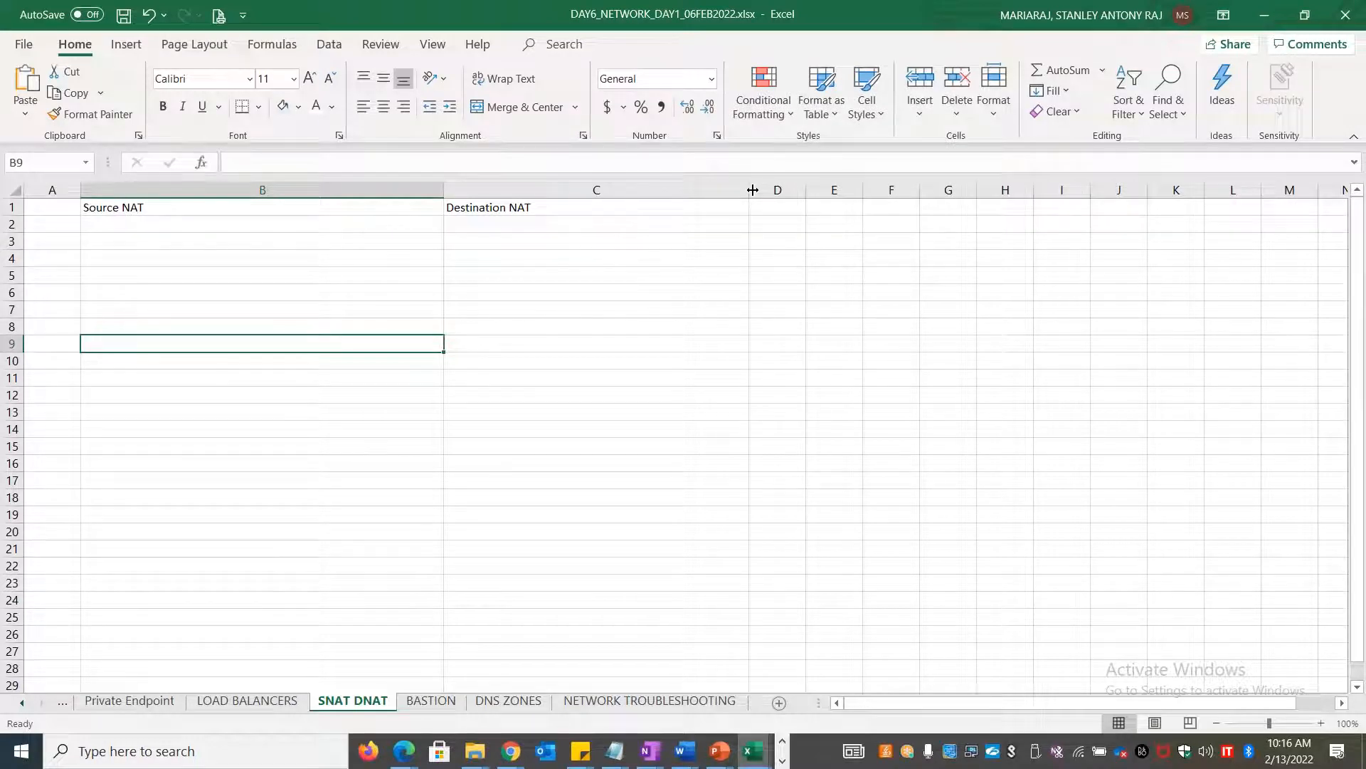
Enter 'Private to Public IP' in B2, 'Server1' in G6 and 'user >> Desktop' in G8
left_click(198, 228)
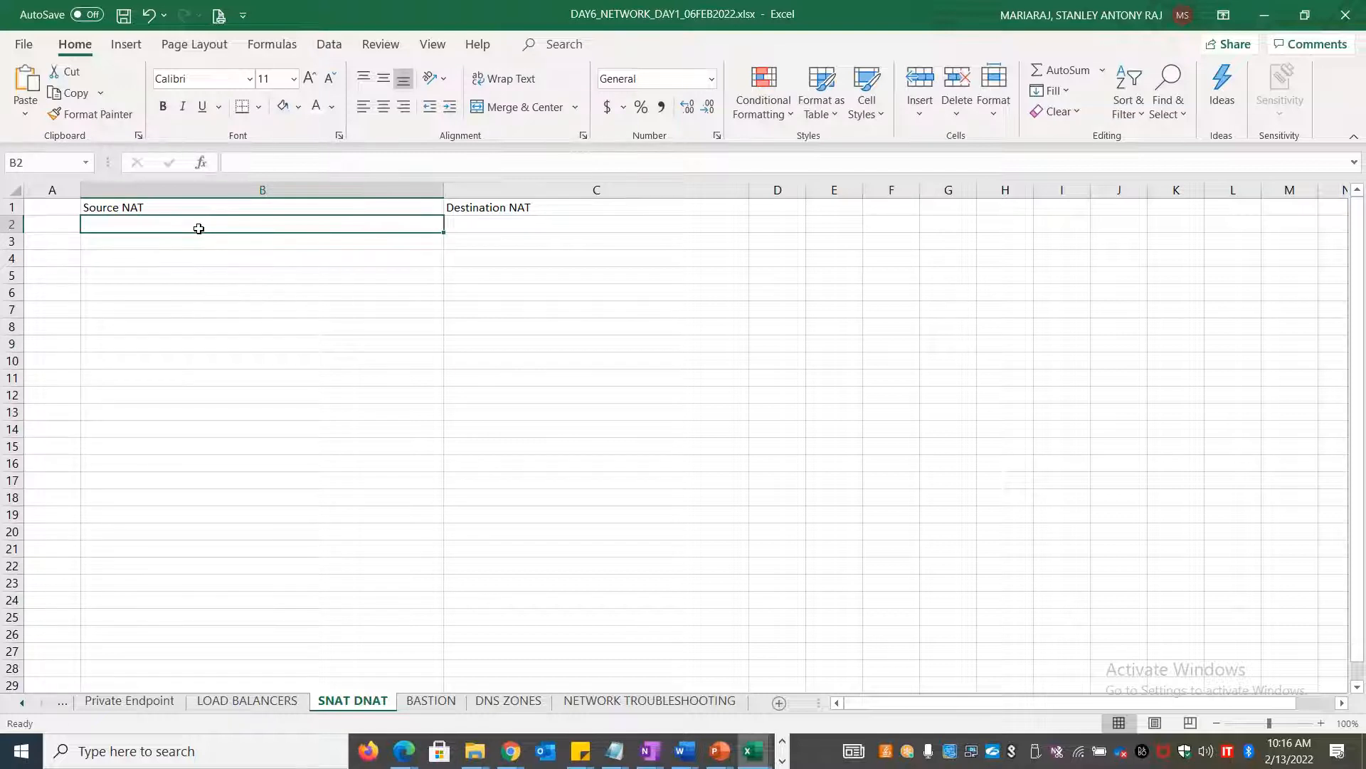
type("Pr")
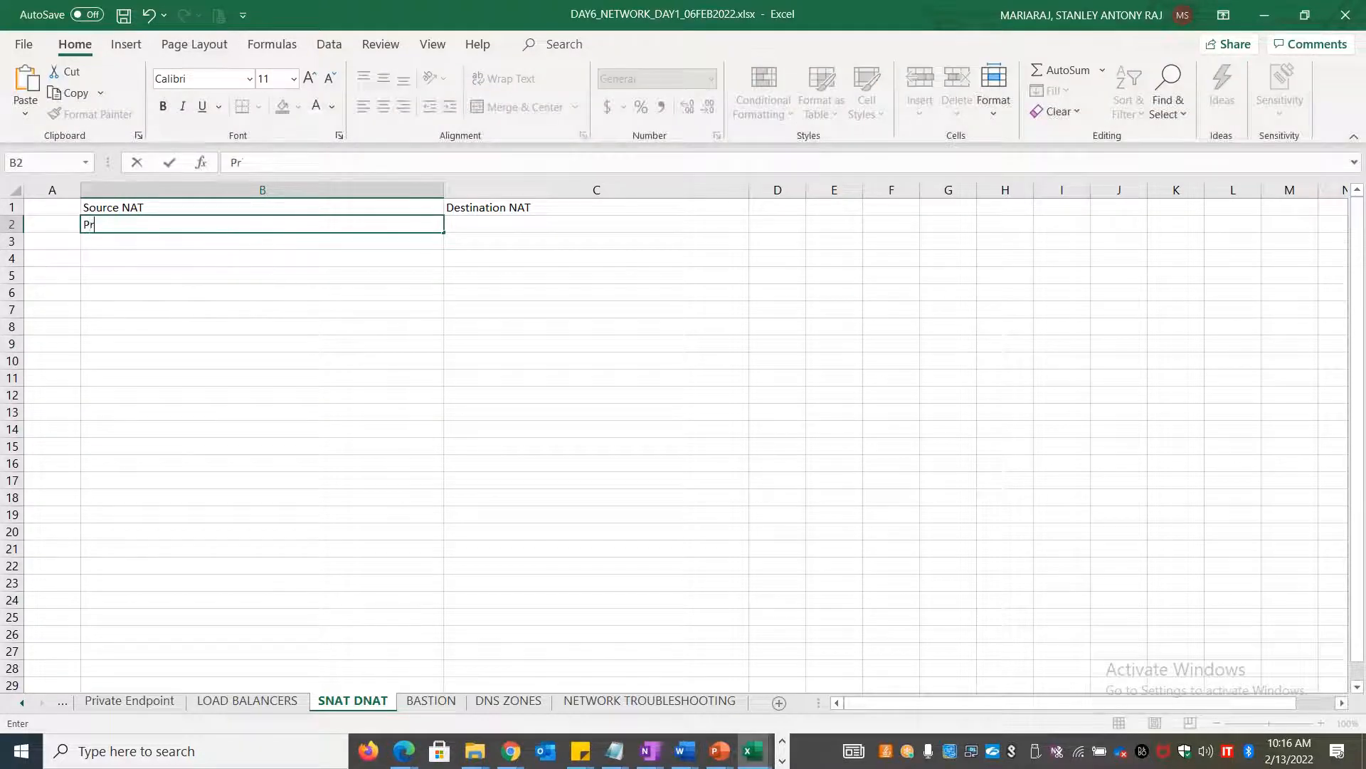
type("ivate to Public IP")
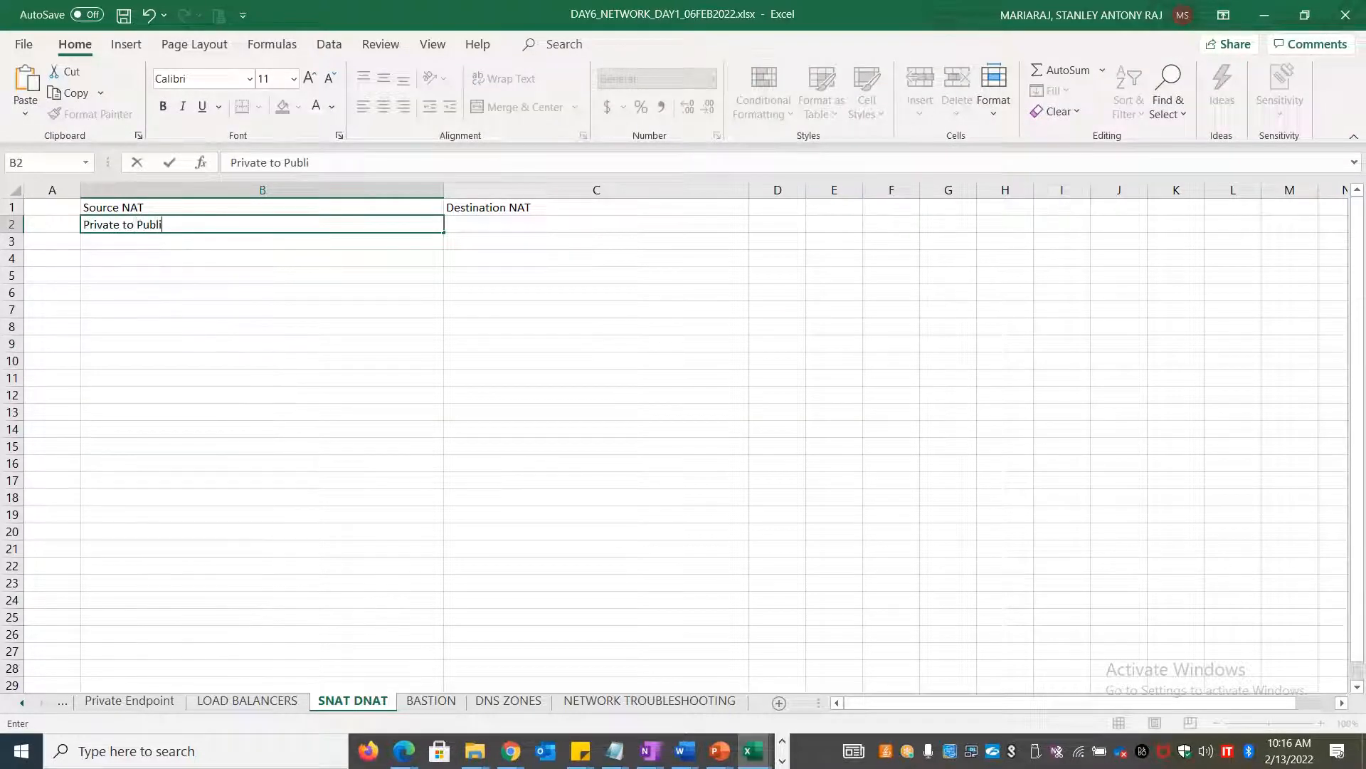
left_click(954, 292)
type("Server")
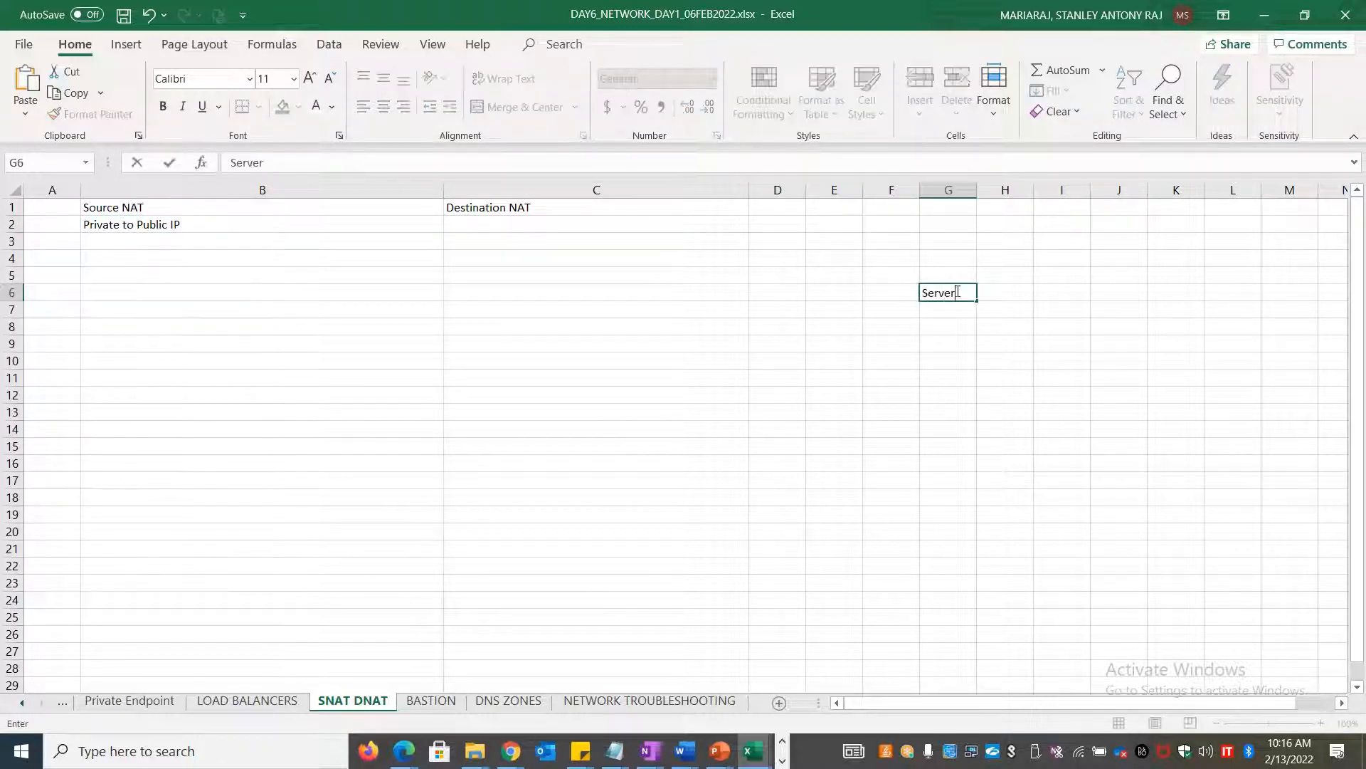
key("Return")
key("Return")
type("use")
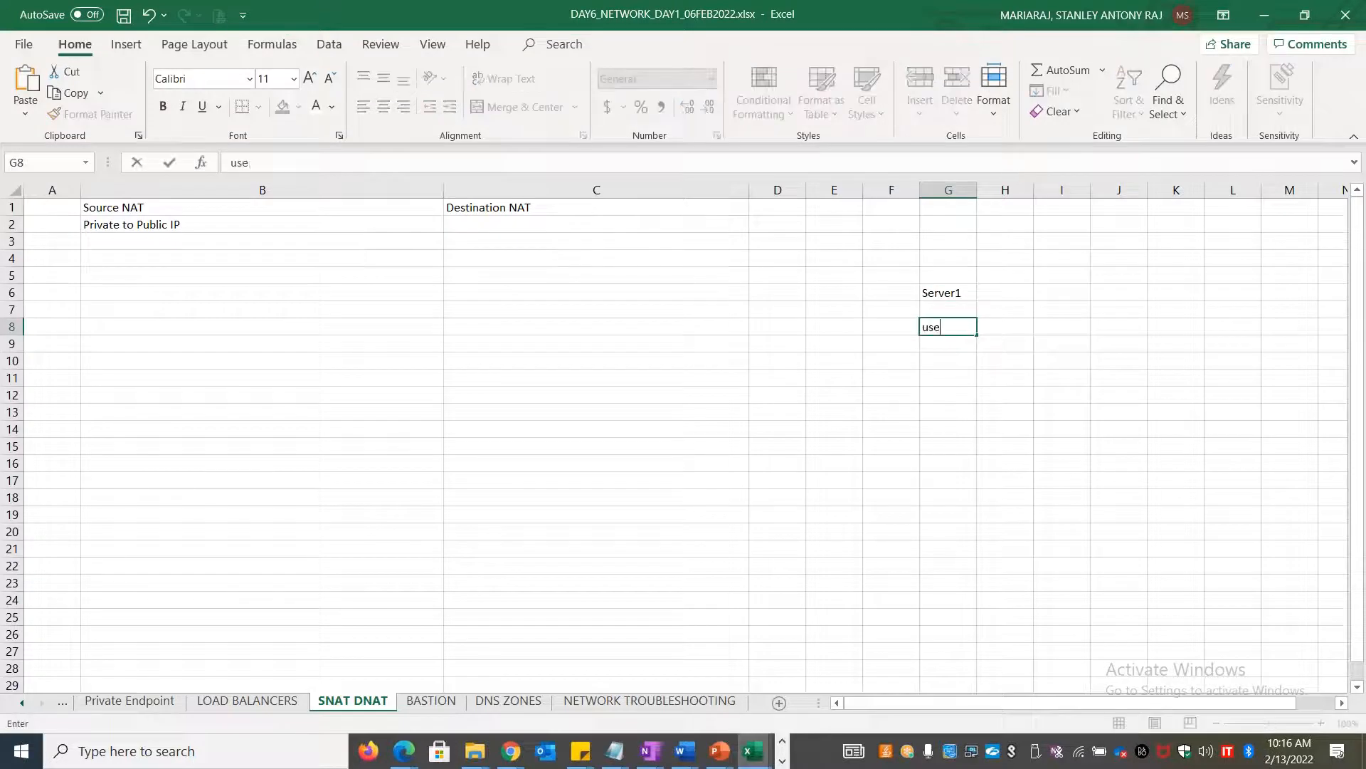
type("r >> Desktop")
Add 'Network firewall' in J6, 'Proxy' in J7 and 'Internet Gateway' in J8
left_click(1110, 292)
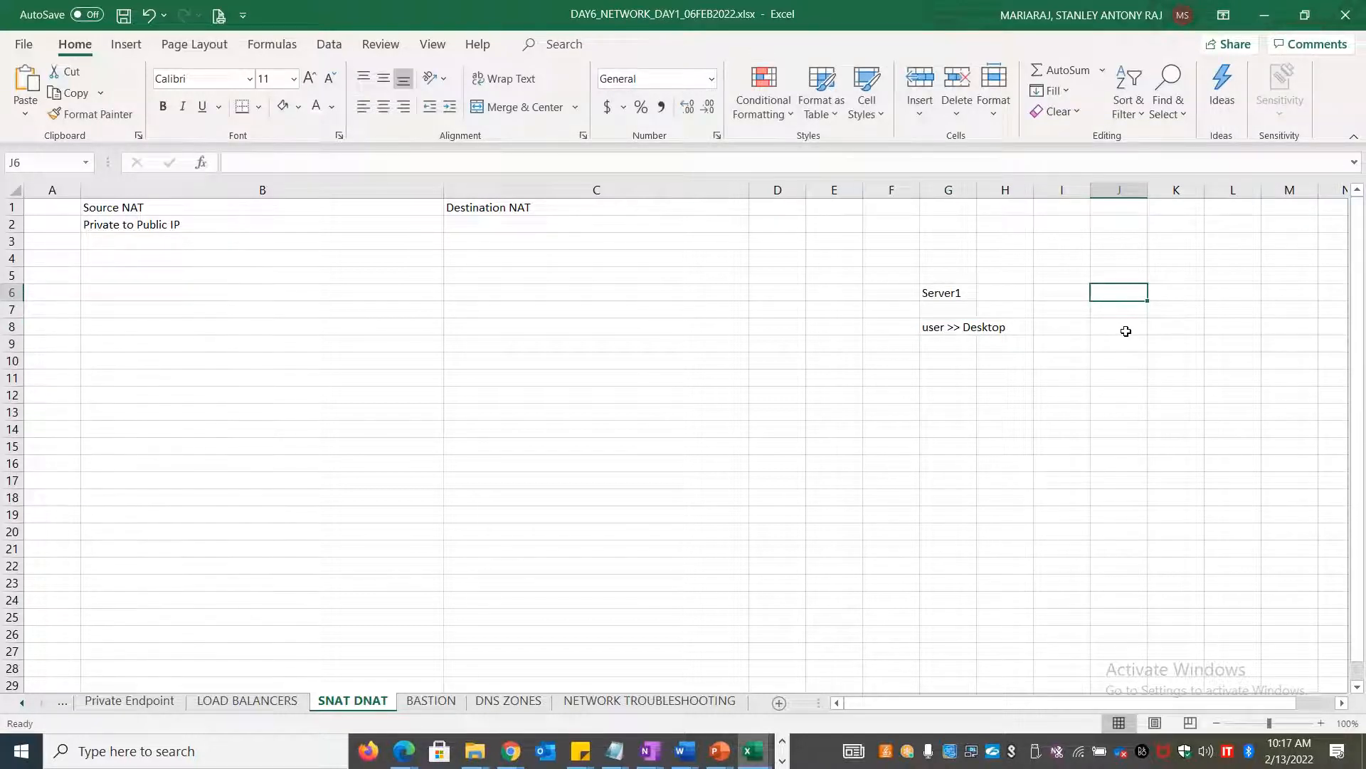
type("Network firewll")
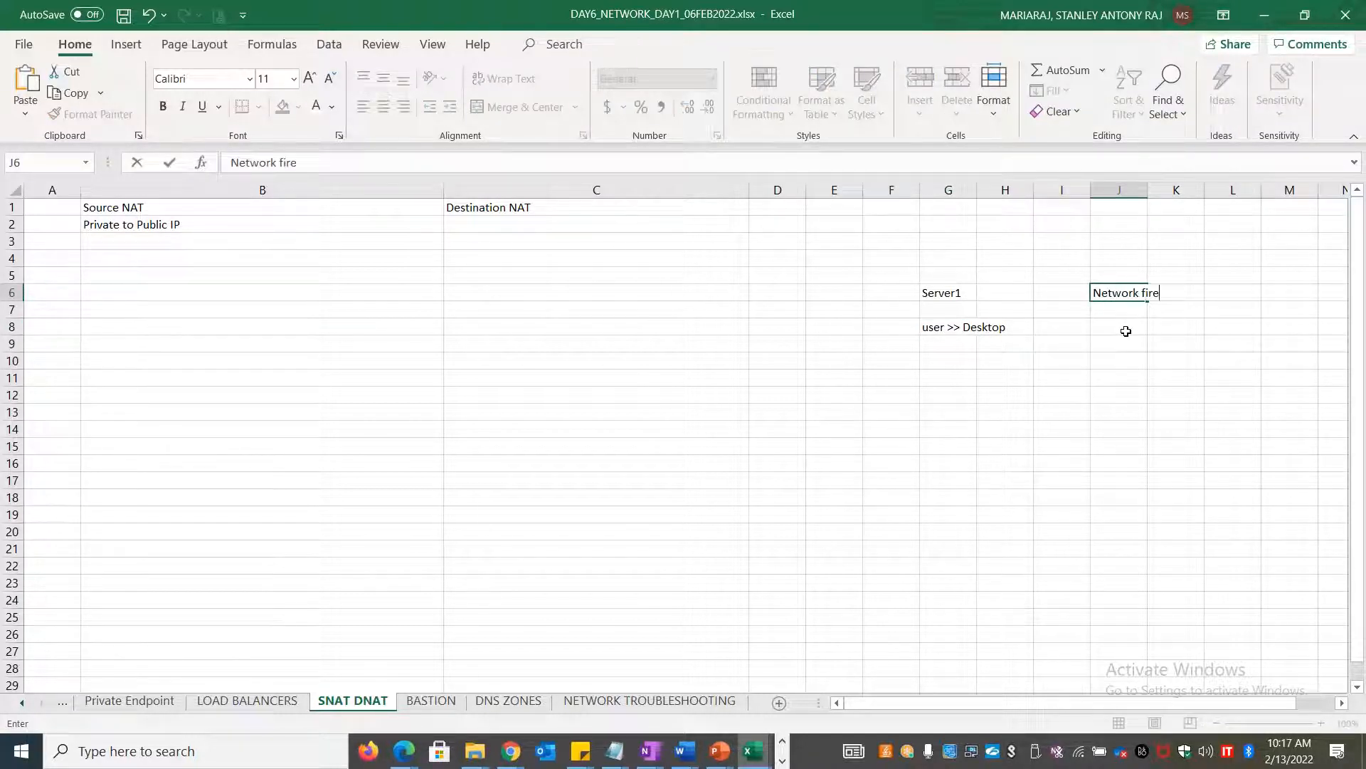
key("BackSpace")
key("BackSpace")
key("BackSpace")
key("Return")
left_click(1126, 331)
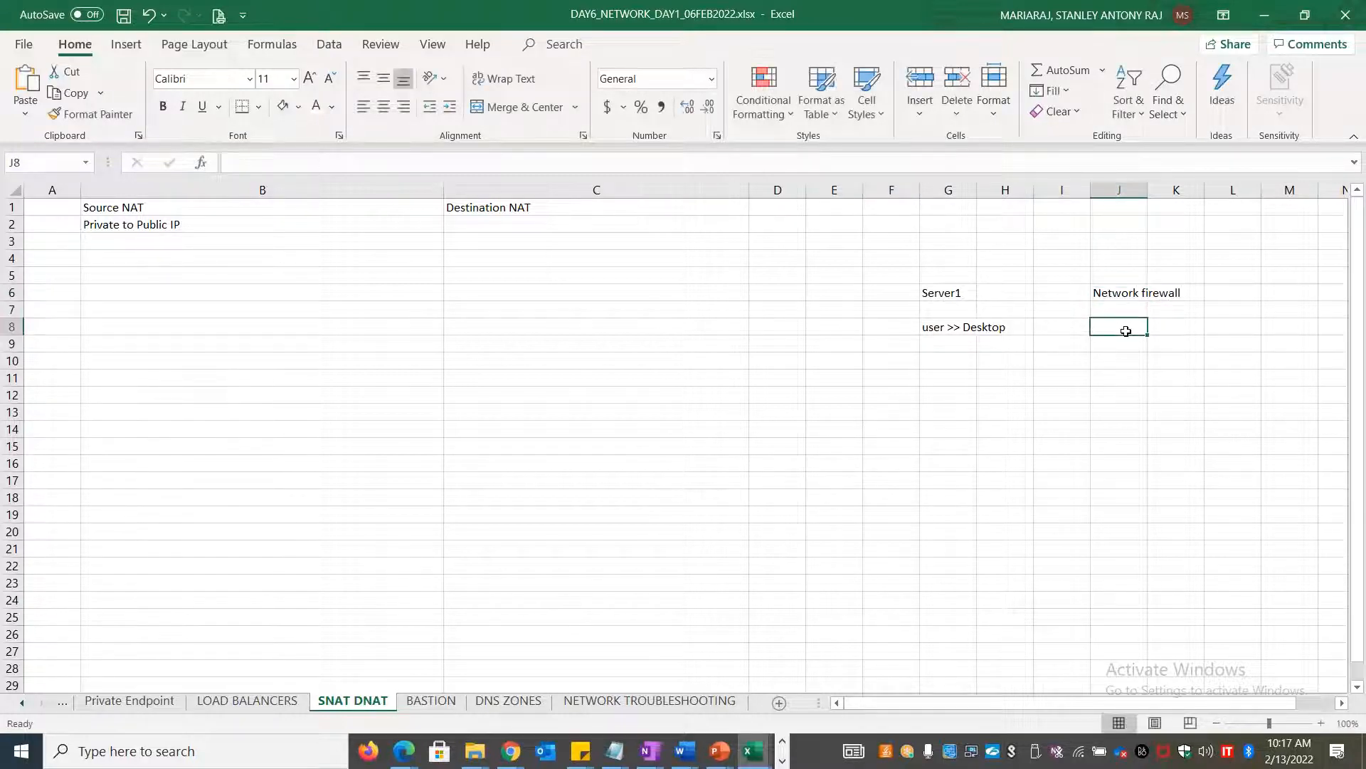
key("Up")
type("Squi")
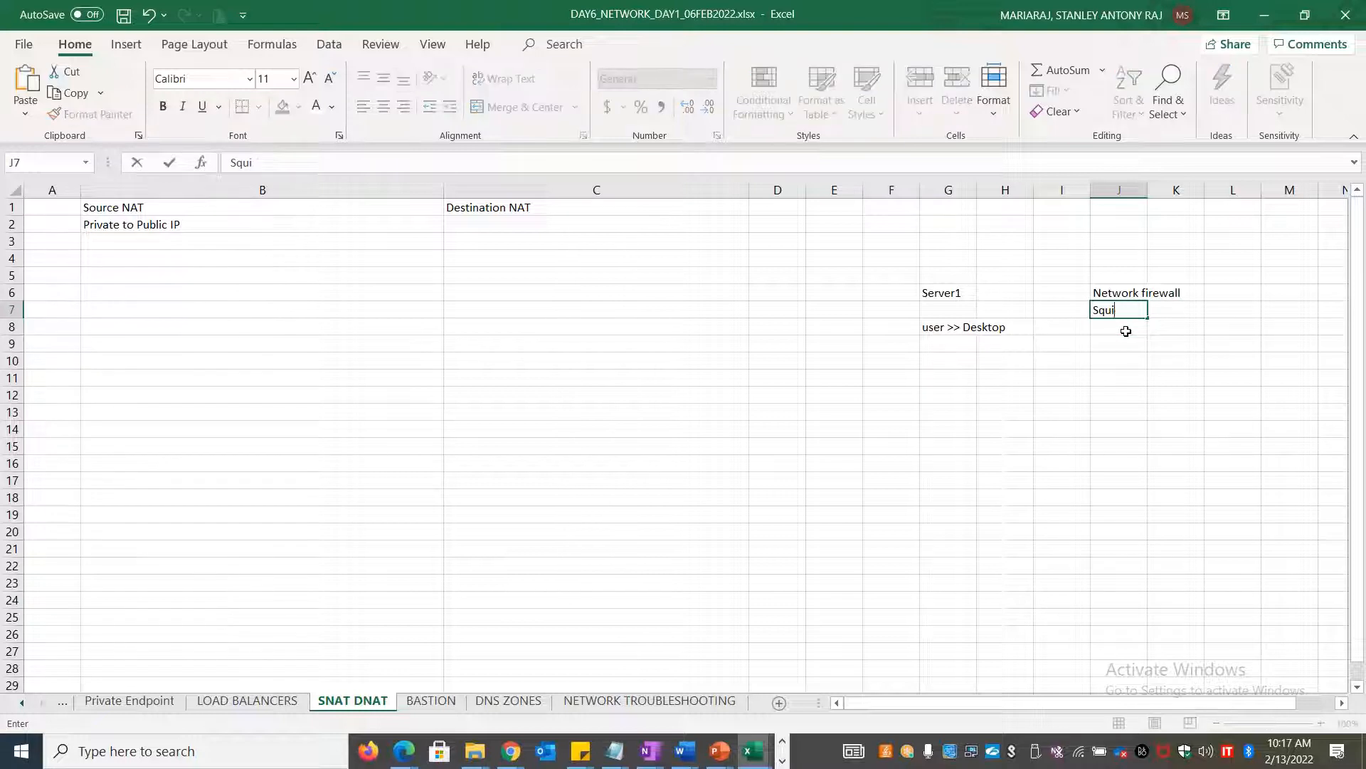
key("BackSpace")
key("BackSpace")
key("BackSpace")
key("BackSpace")
type("Prox")
left_click(1271, 263)
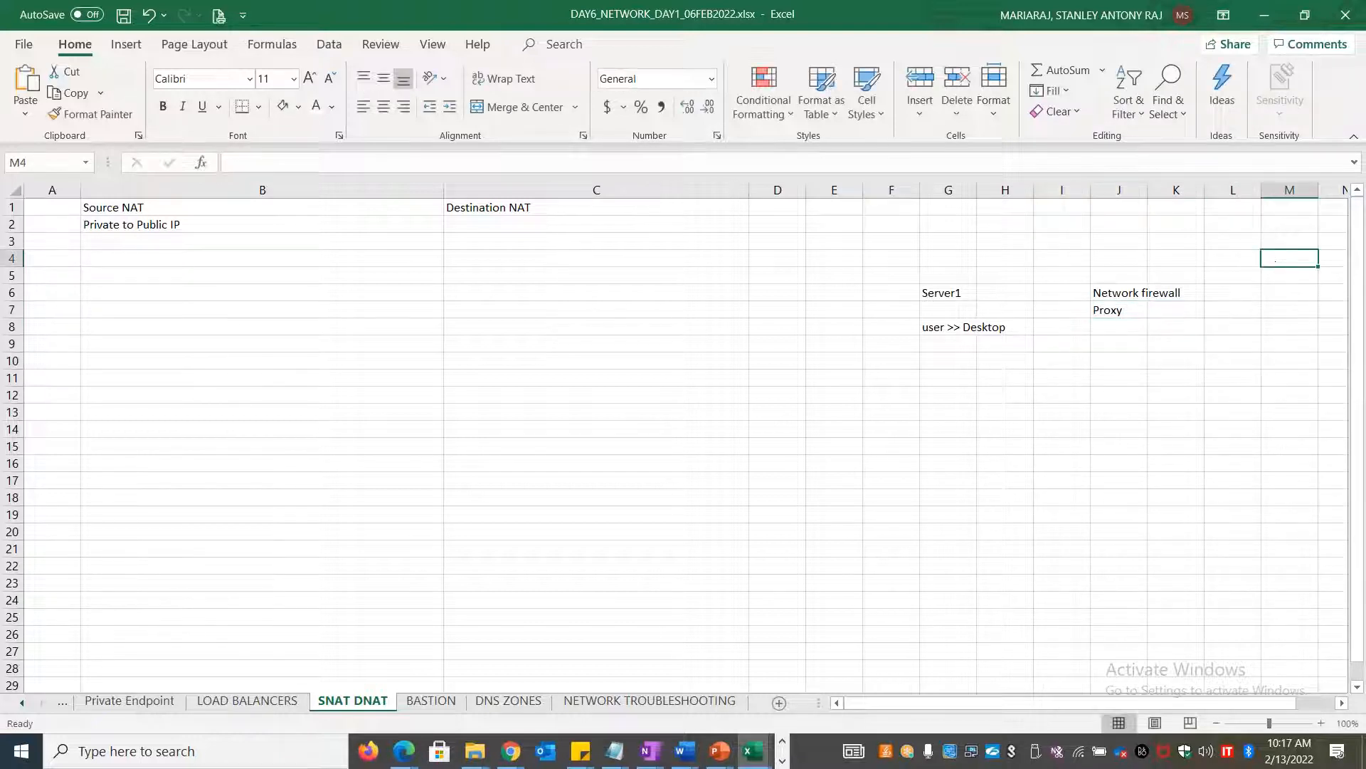
left_click(1130, 327)
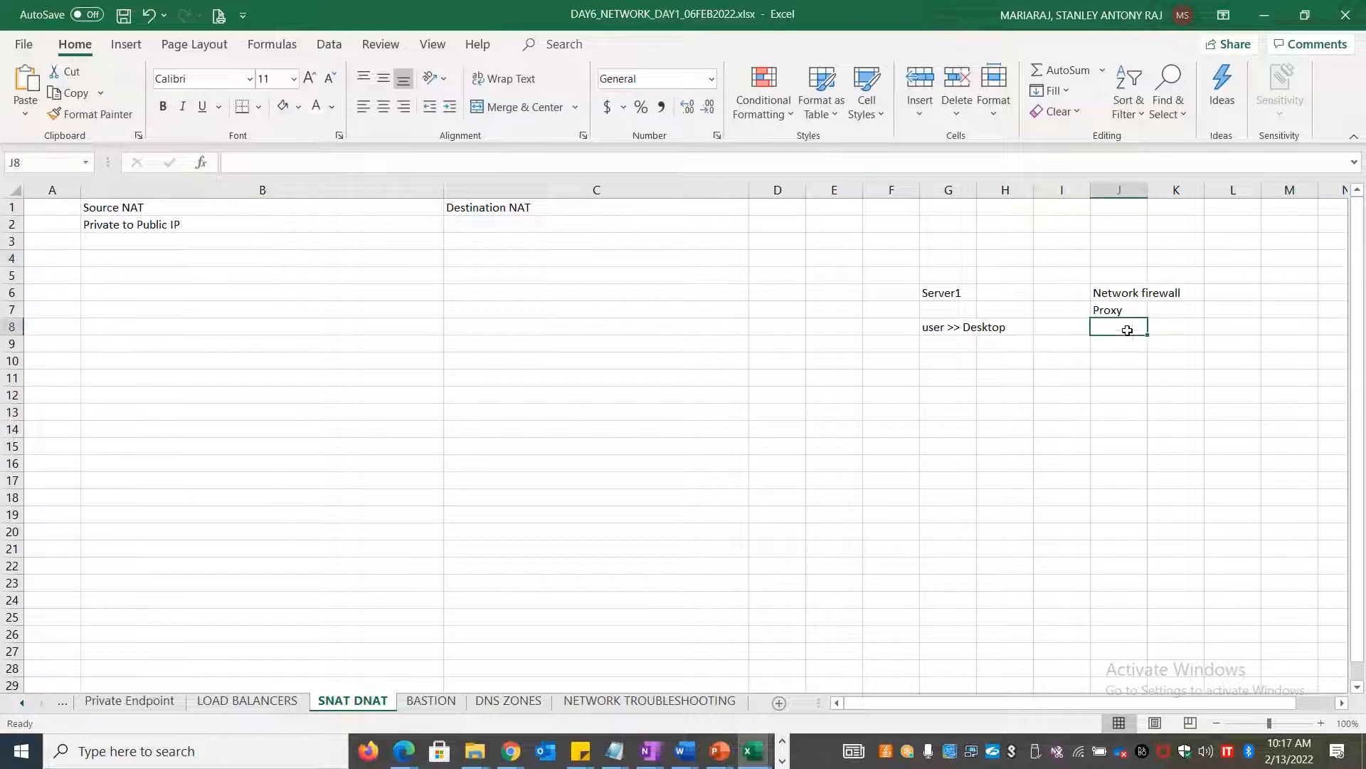
type("Internet Gateway")
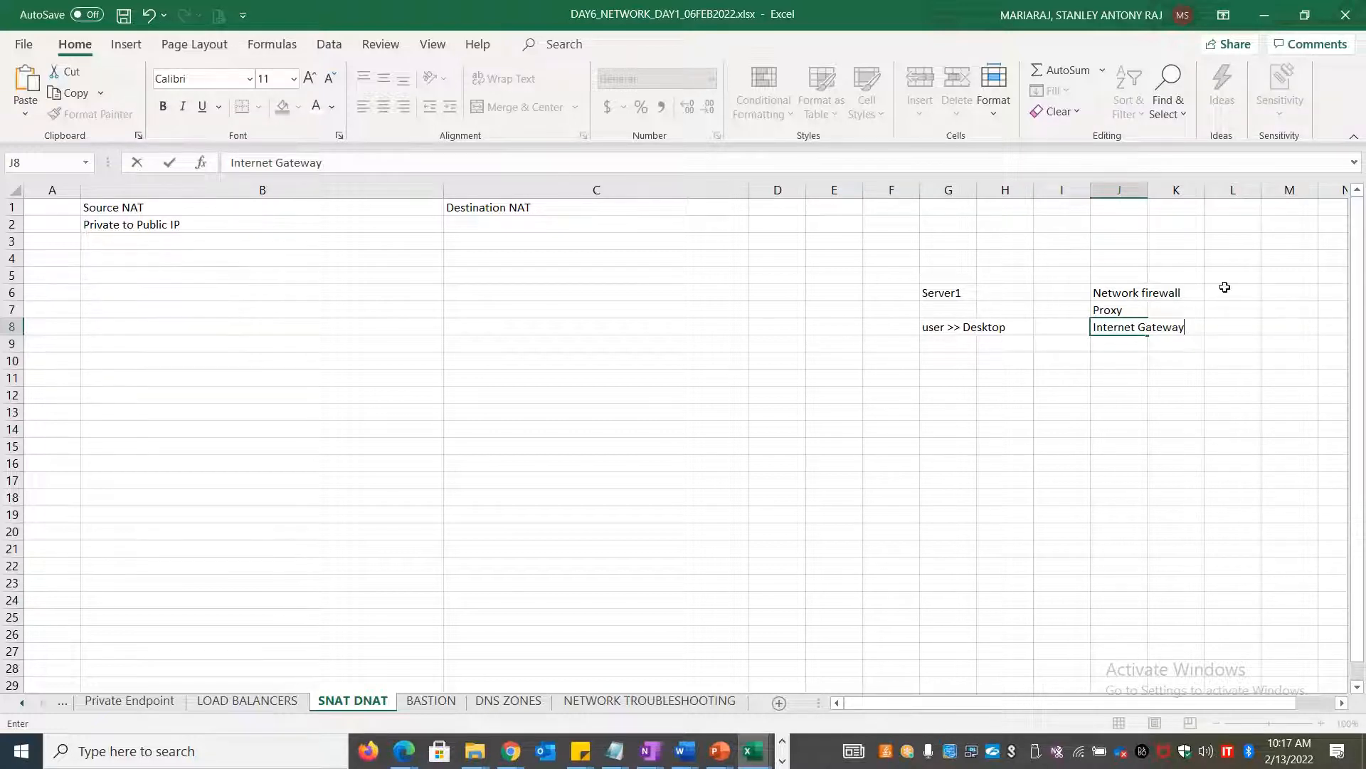
Enter 'xyz.com' in M5 and 'log' in M6, then select B3
left_click(1300, 275)
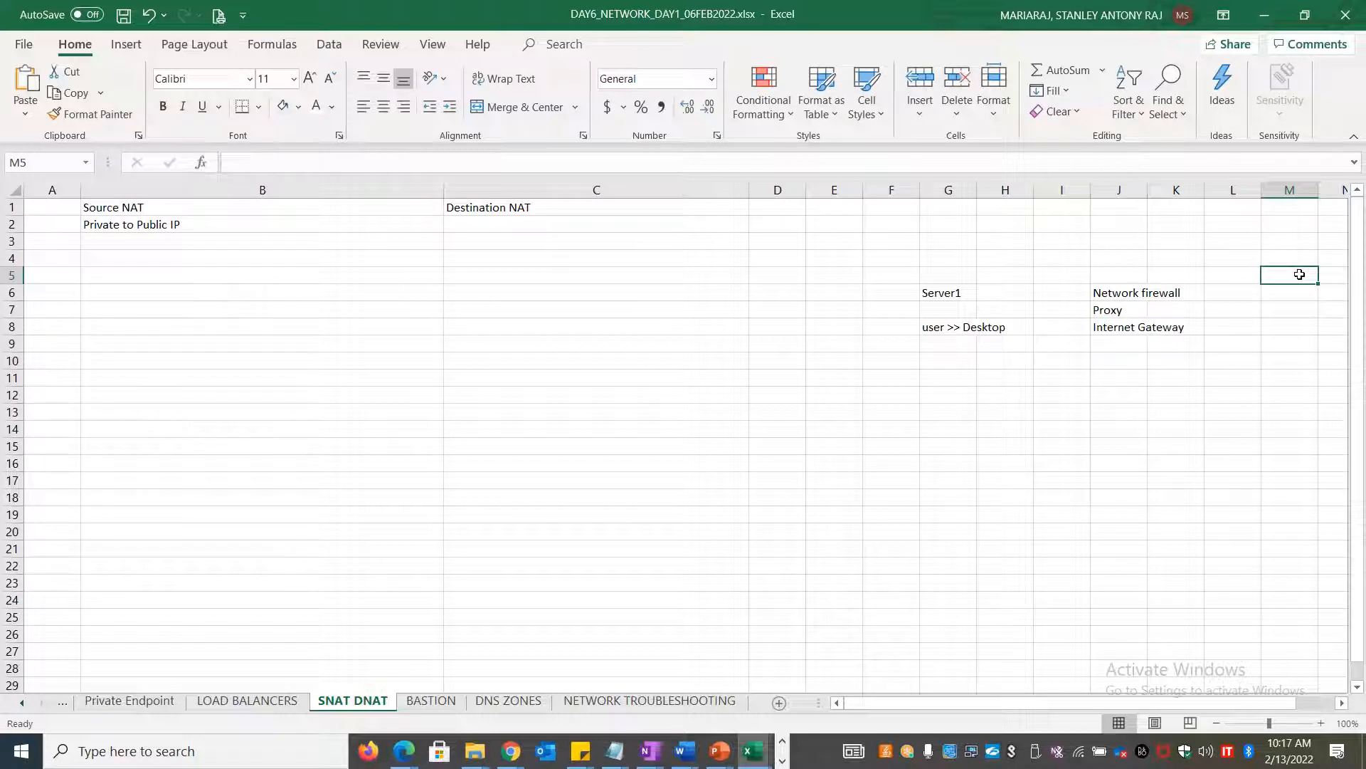
type("xyz.com")
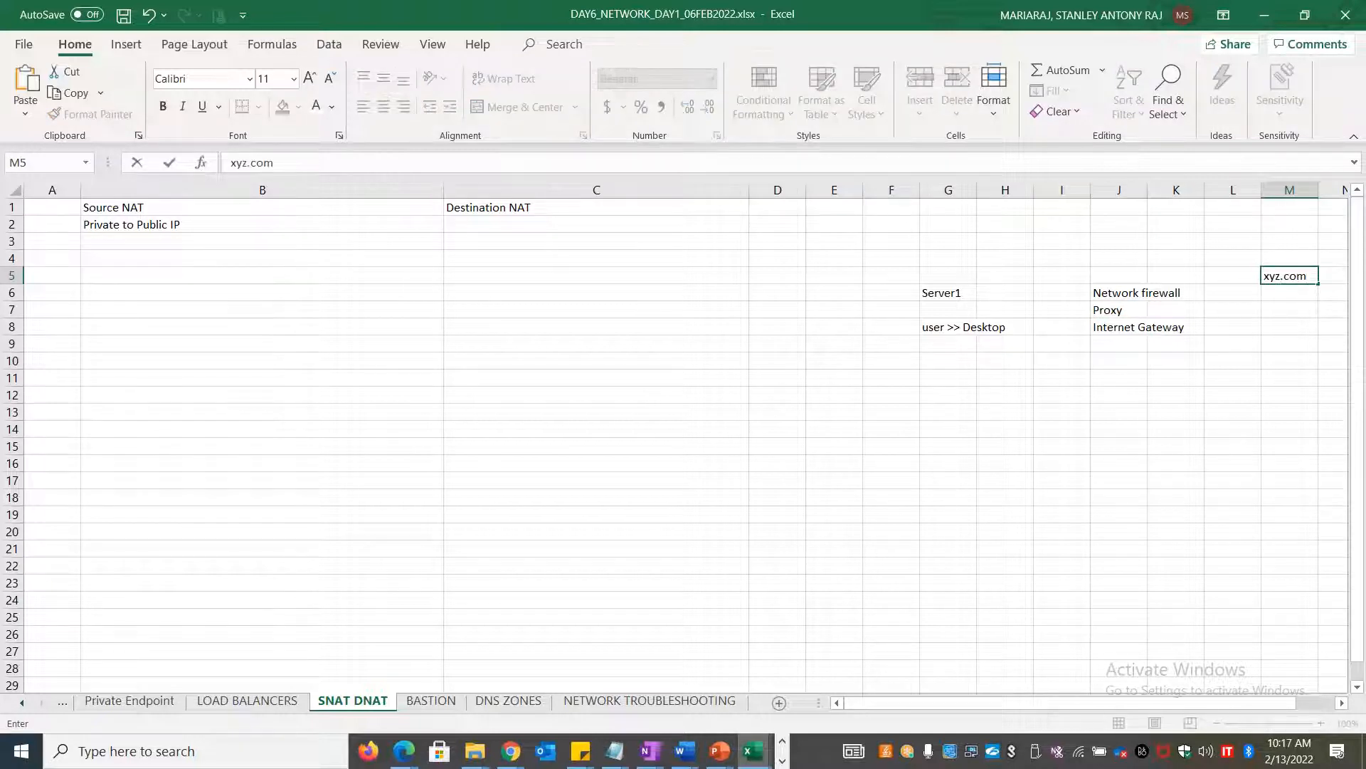
left_click(1283, 296)
type("log")
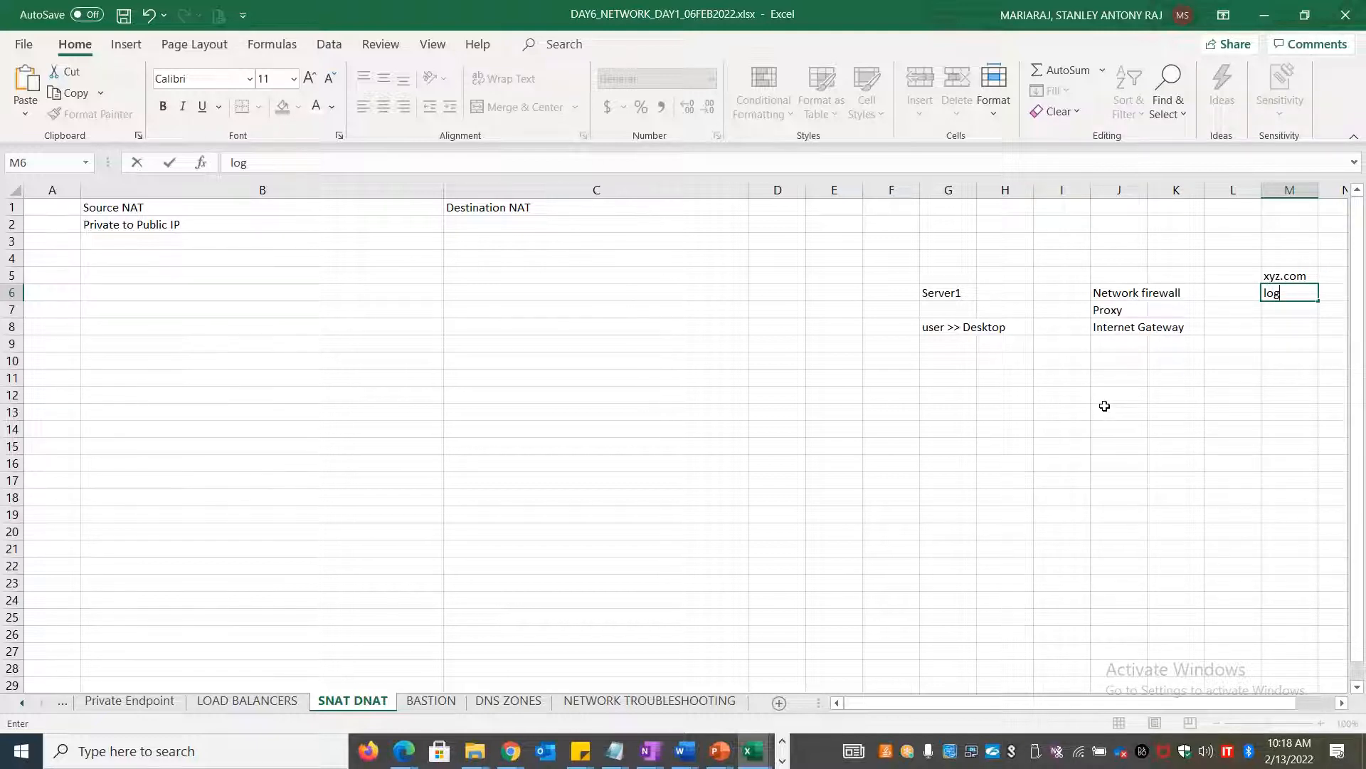
left_click(144, 244)
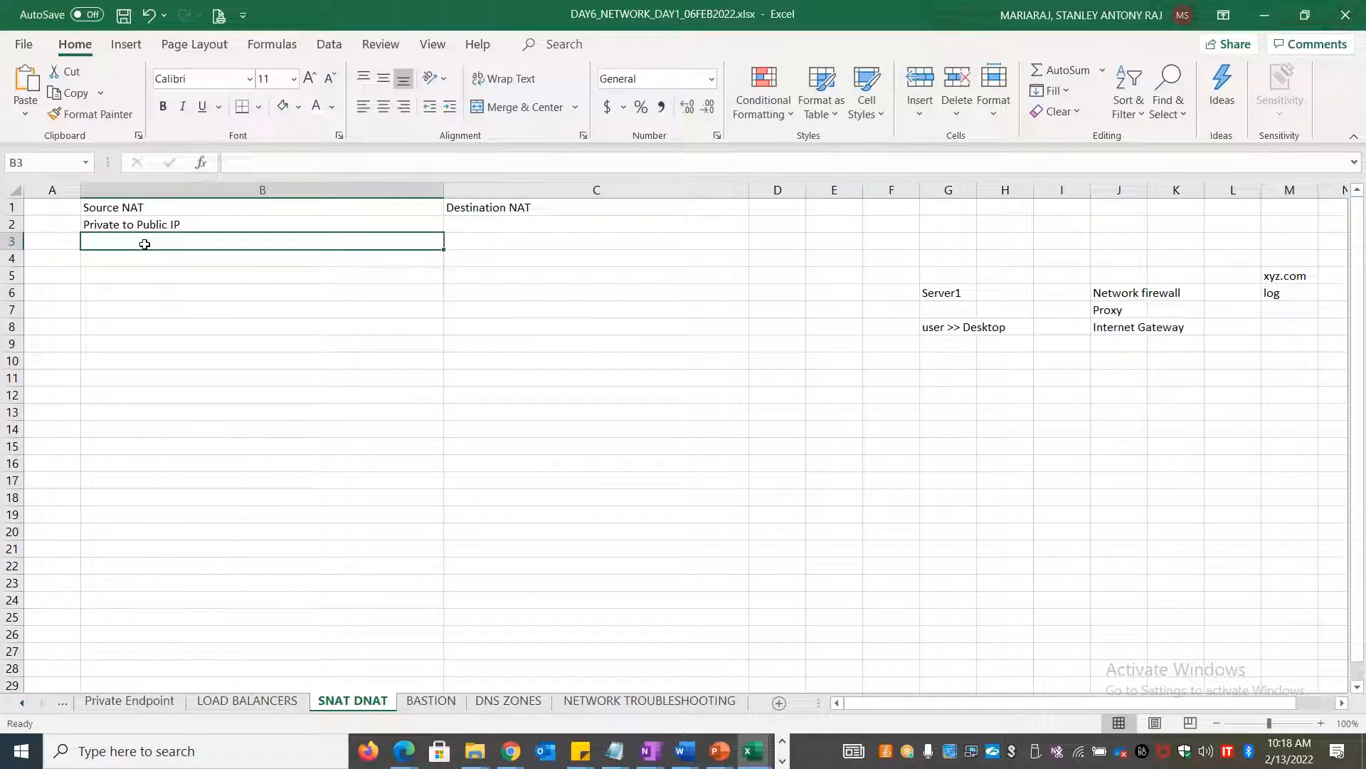
Enter 'Translates the source IP' in B3 and 'Changes source address of packet' in B4
type("Translate")
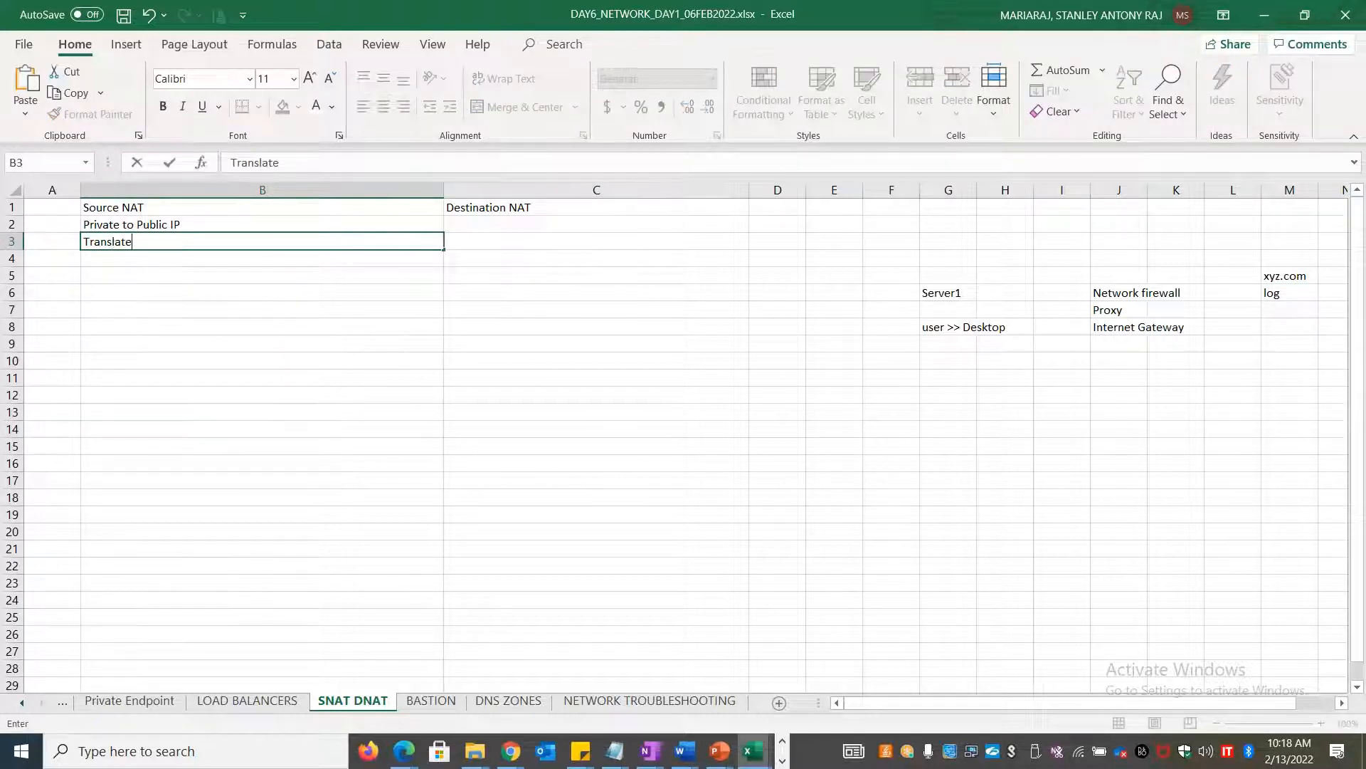
type("s the source IP")
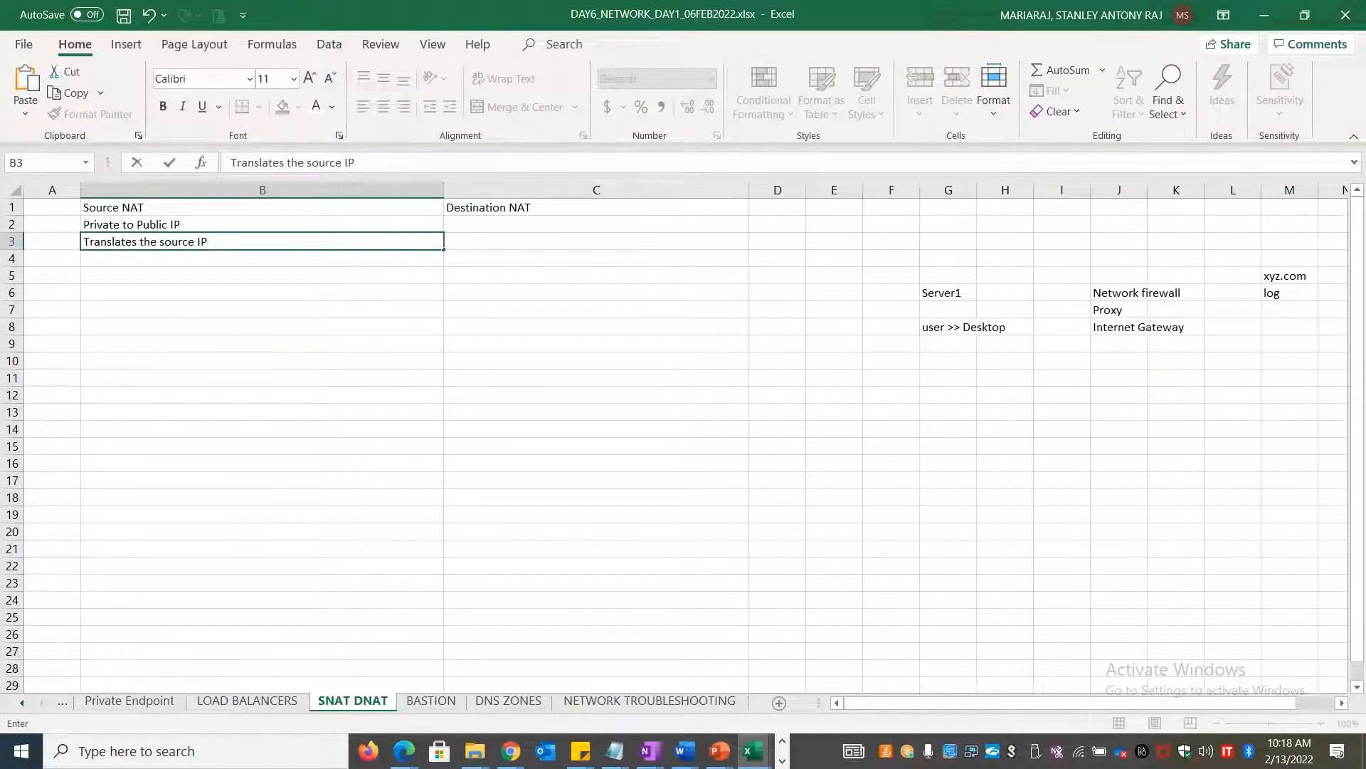
left_click(140, 256)
type("Chang")
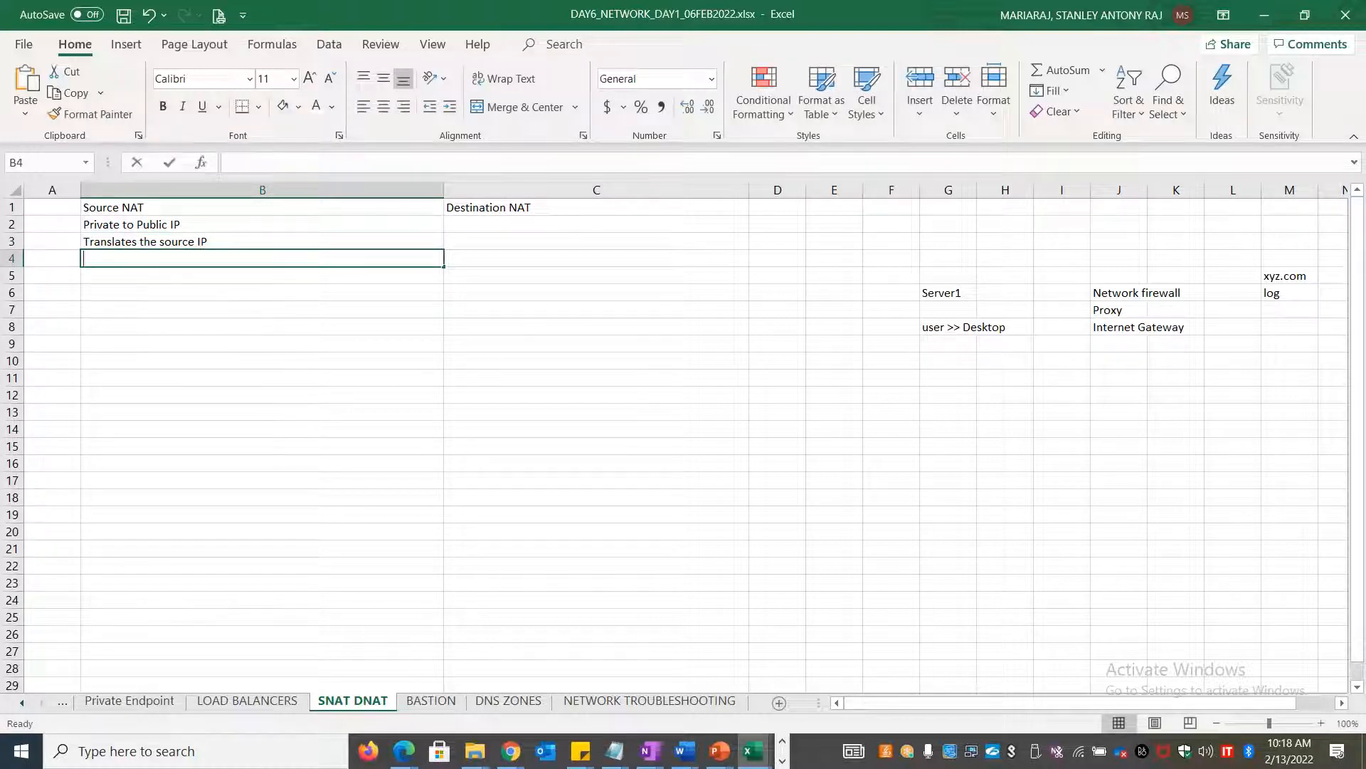
type("es so")
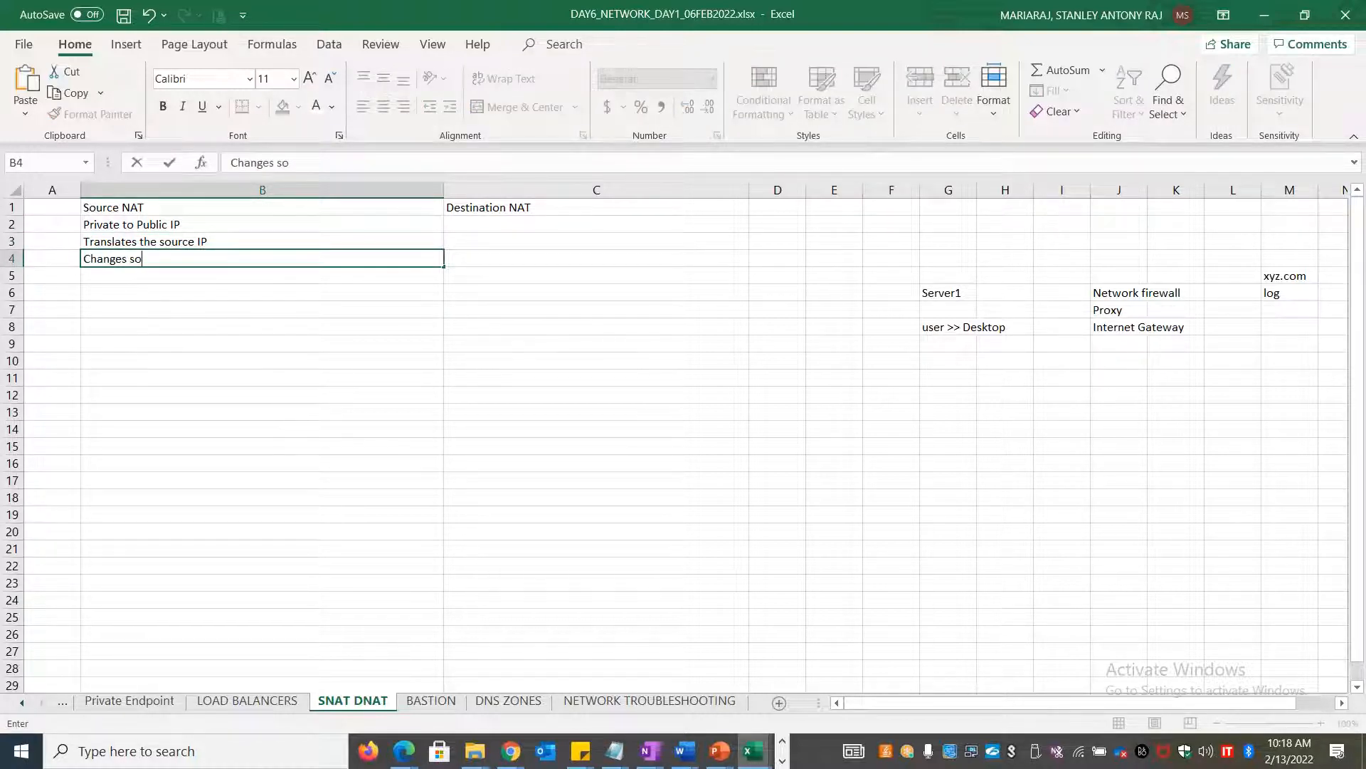
type("urce addrs")
type("s of")
key("BackSpace")
key("BackSpace")
key("BackSpace")
key("BackSpace")
type("ess of p")
key("BackSpace")
type("f pac")
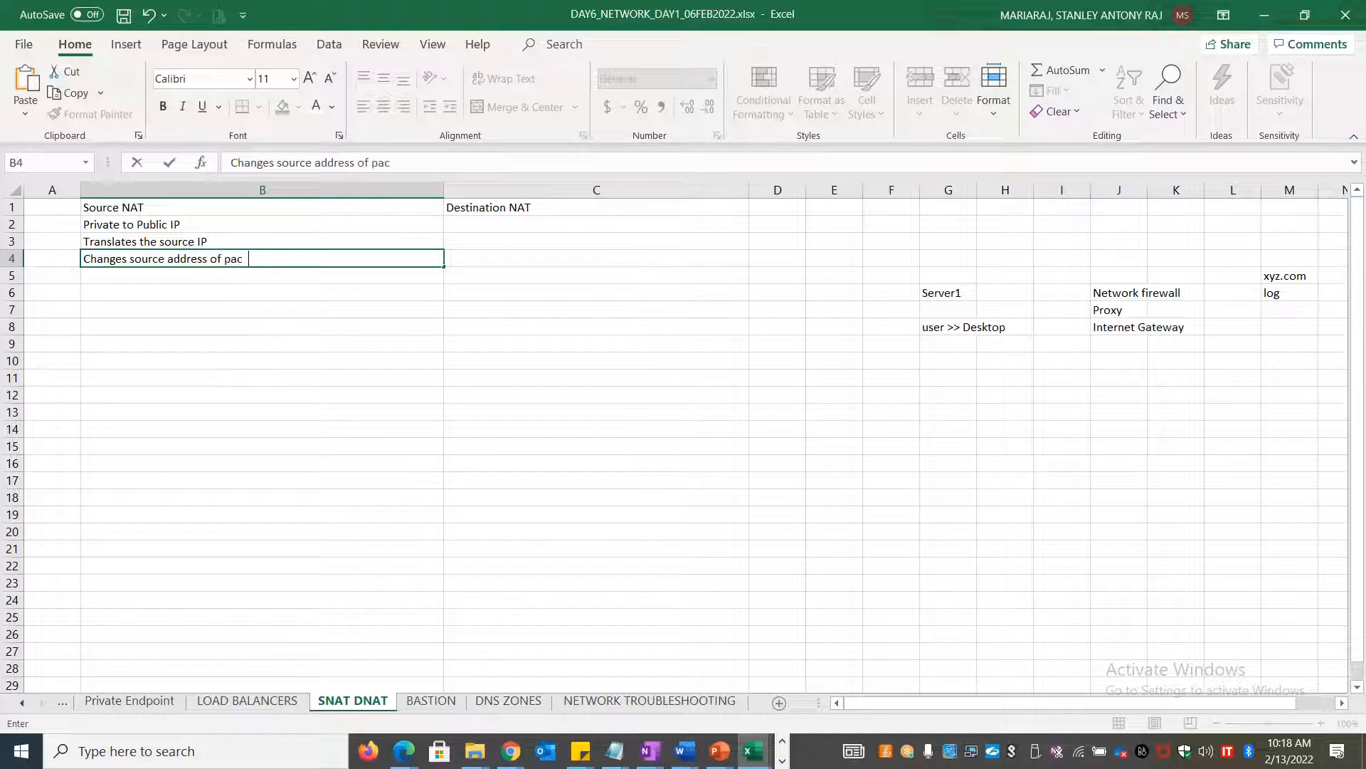
key("BackSpace")
type("ket")
key("Return")
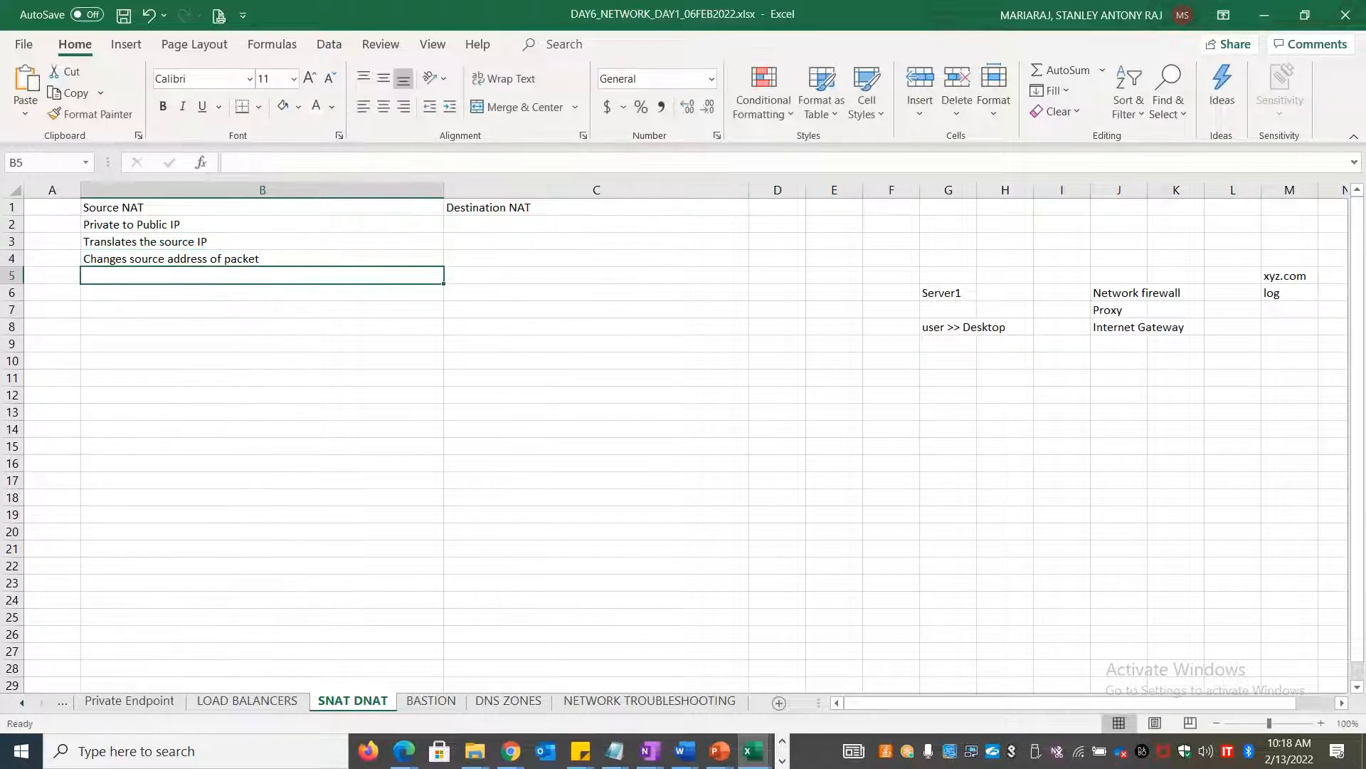
Add the 'TCP/UDP headers' note in B5 and select B7
type("TCP/UDP")
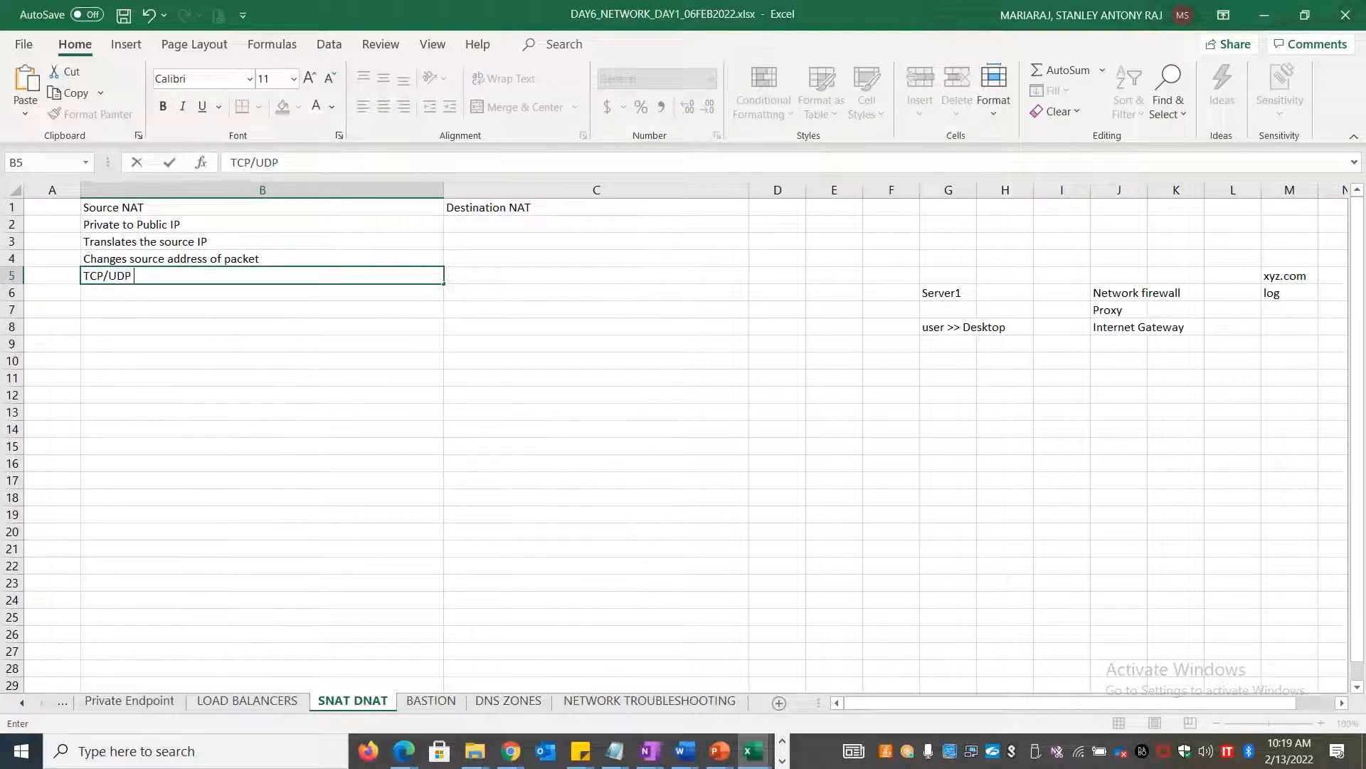
type(" headser")
type("ers")
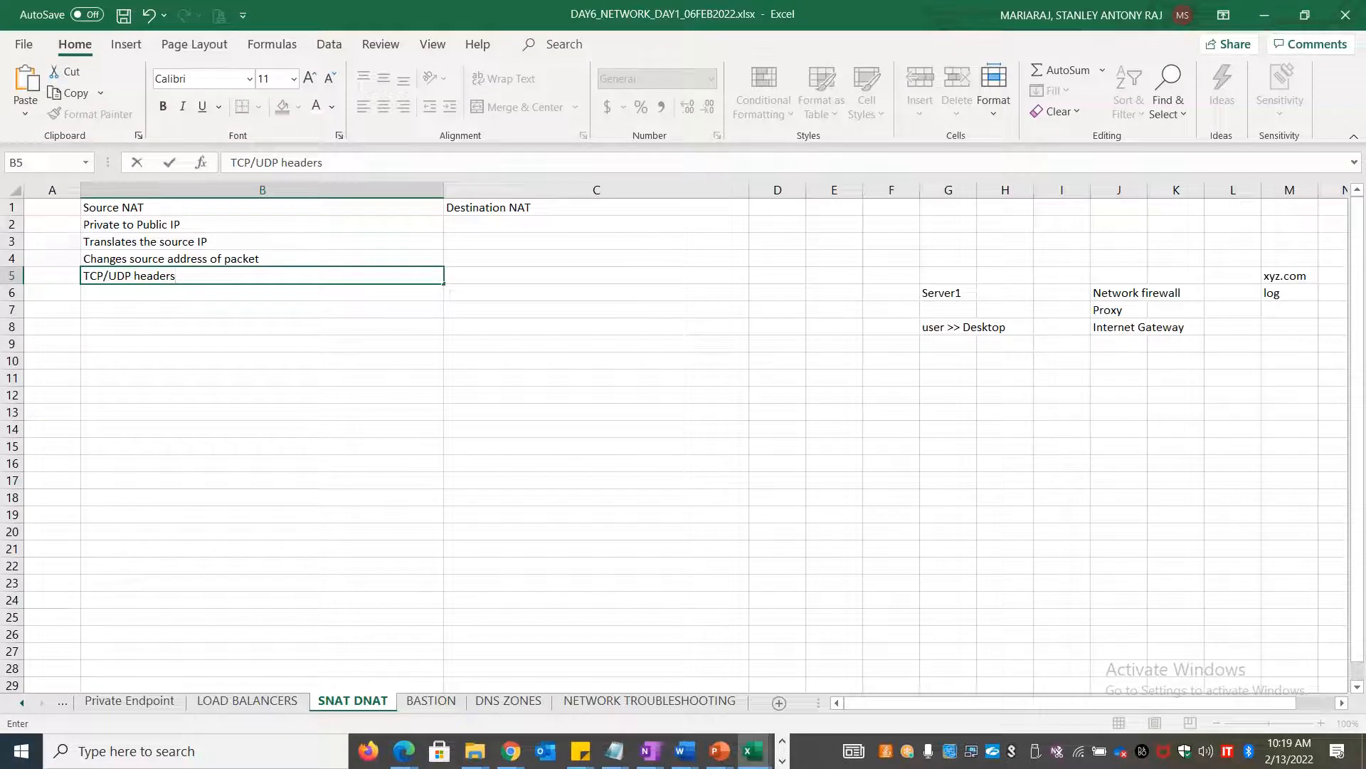
left_click(979, 467)
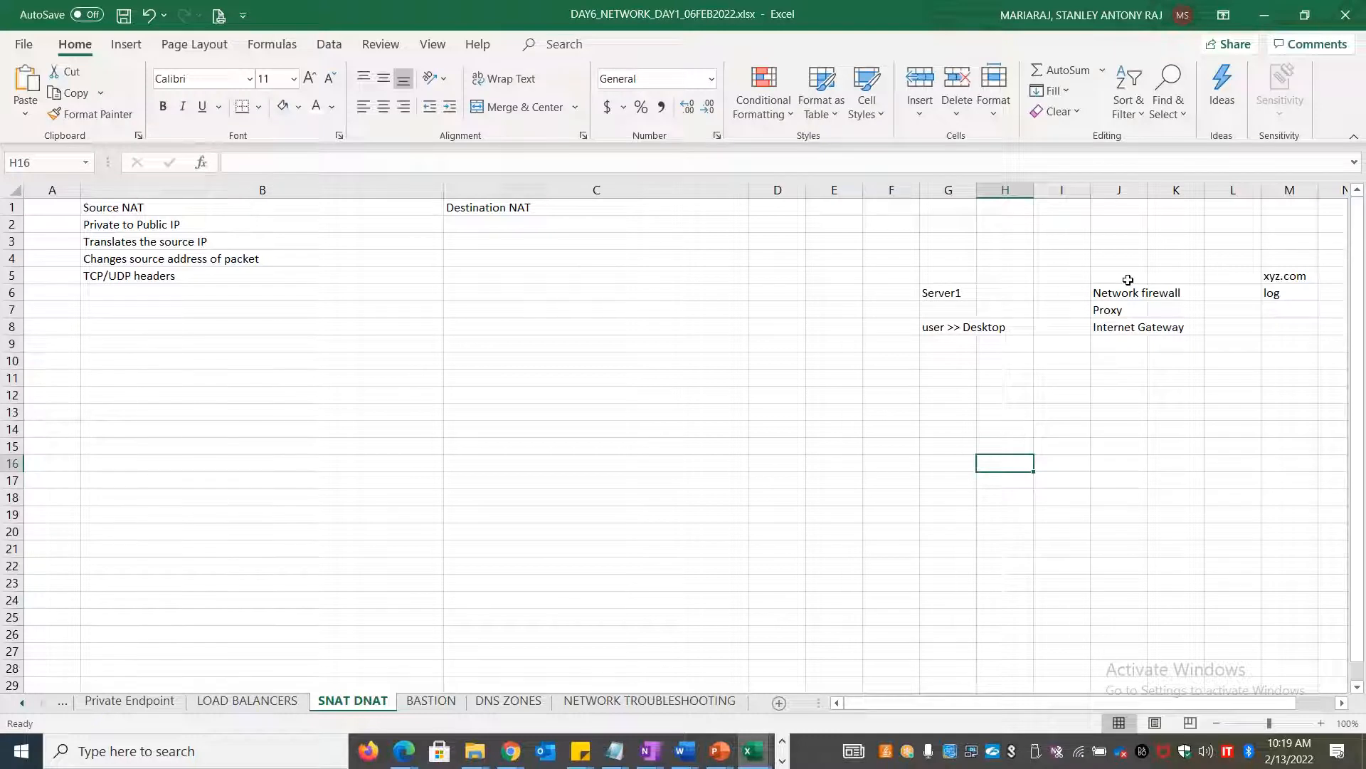
left_click(136, 310)
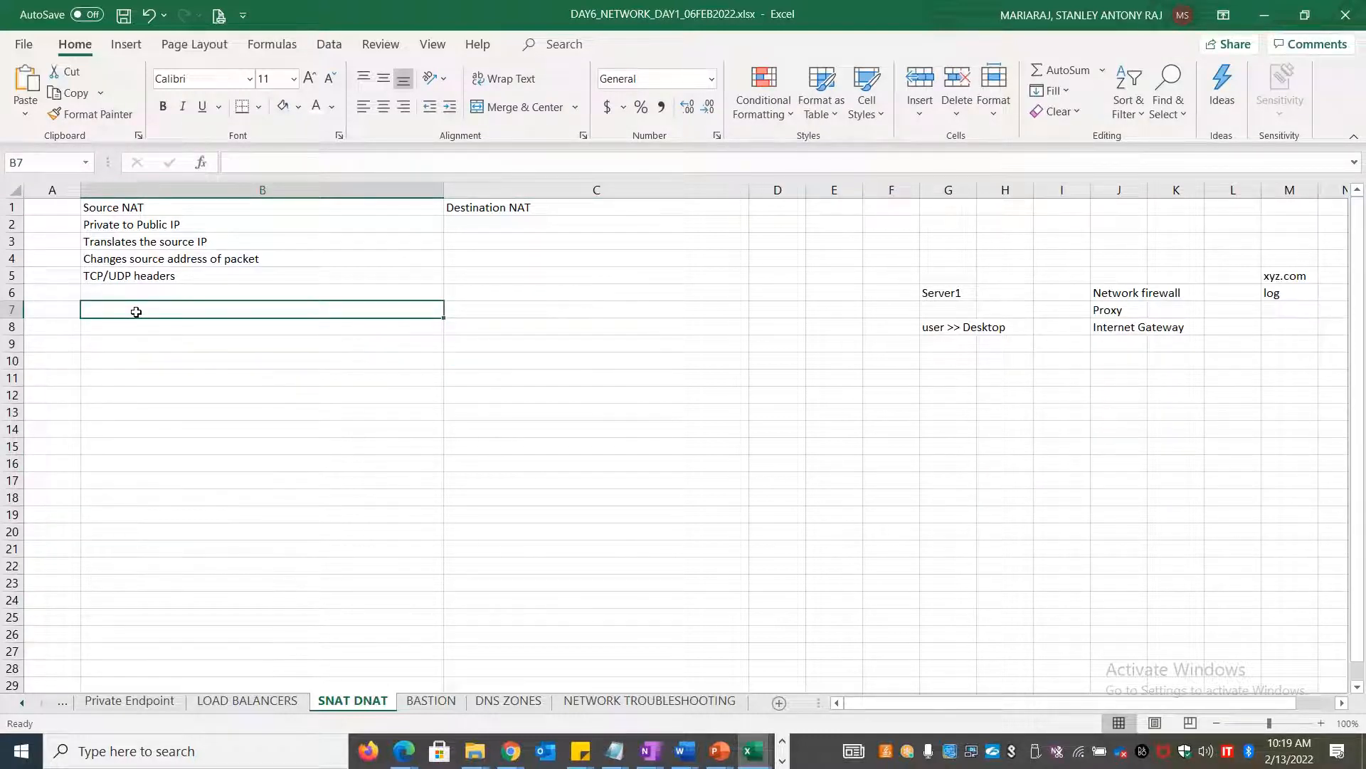
Add Source NAT notes on internet access (B7), routing order (B9) and LAN exposure (B11)
type("A")
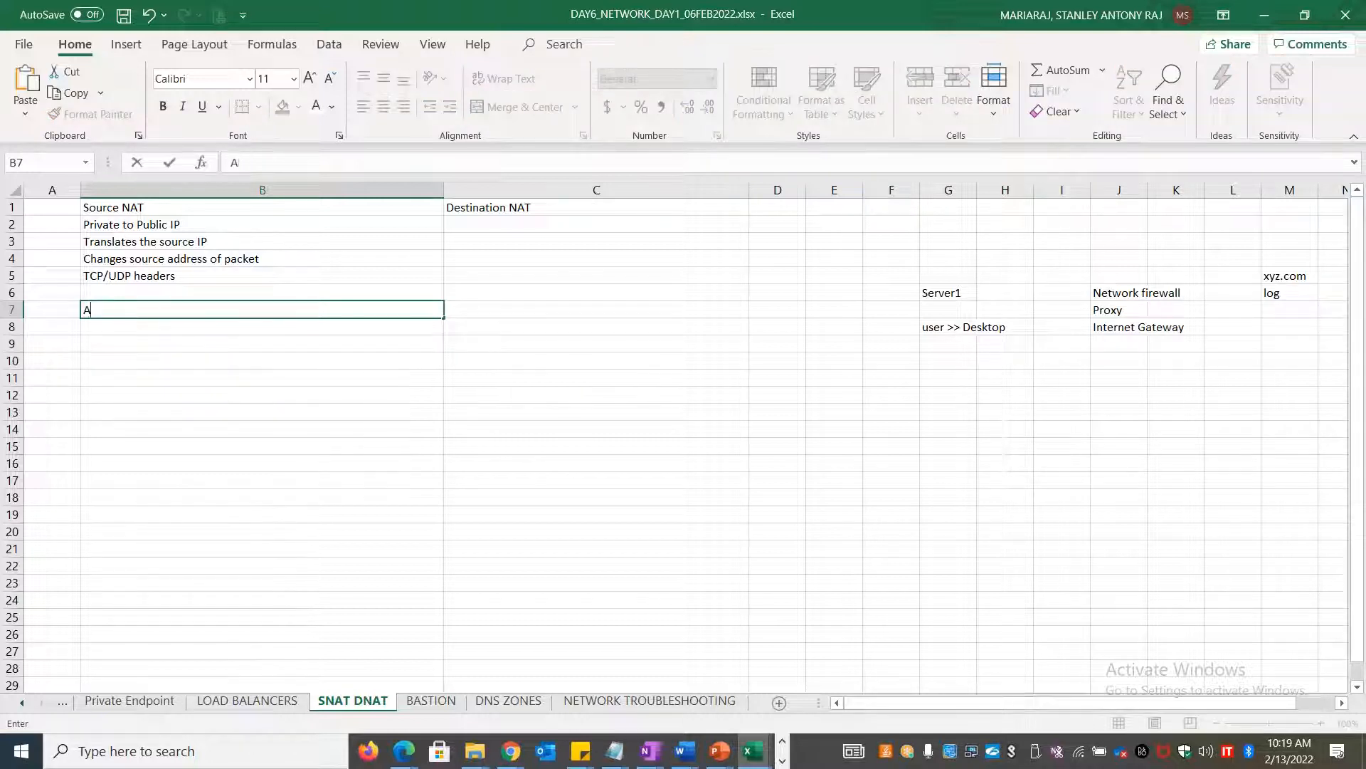
type("Lllows multiple systems/host ")
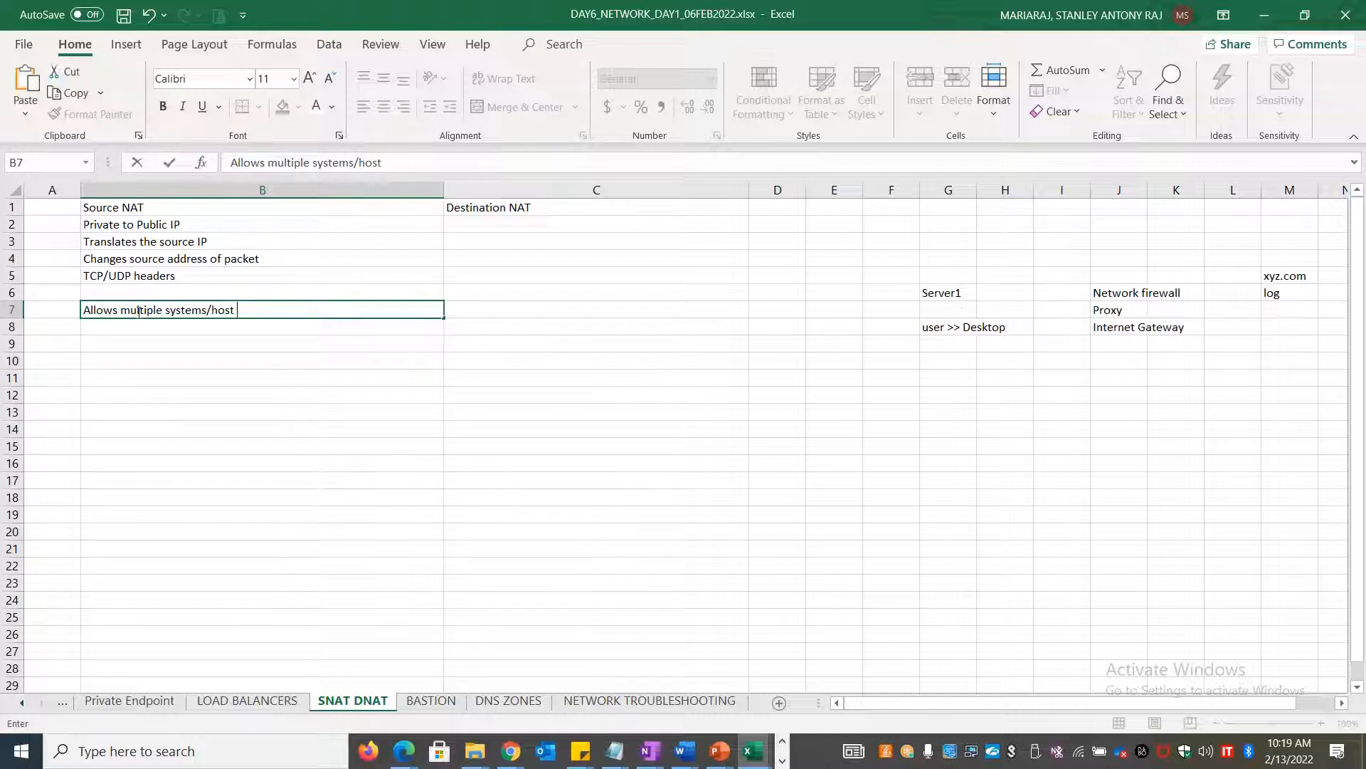
type("on inside to ac")
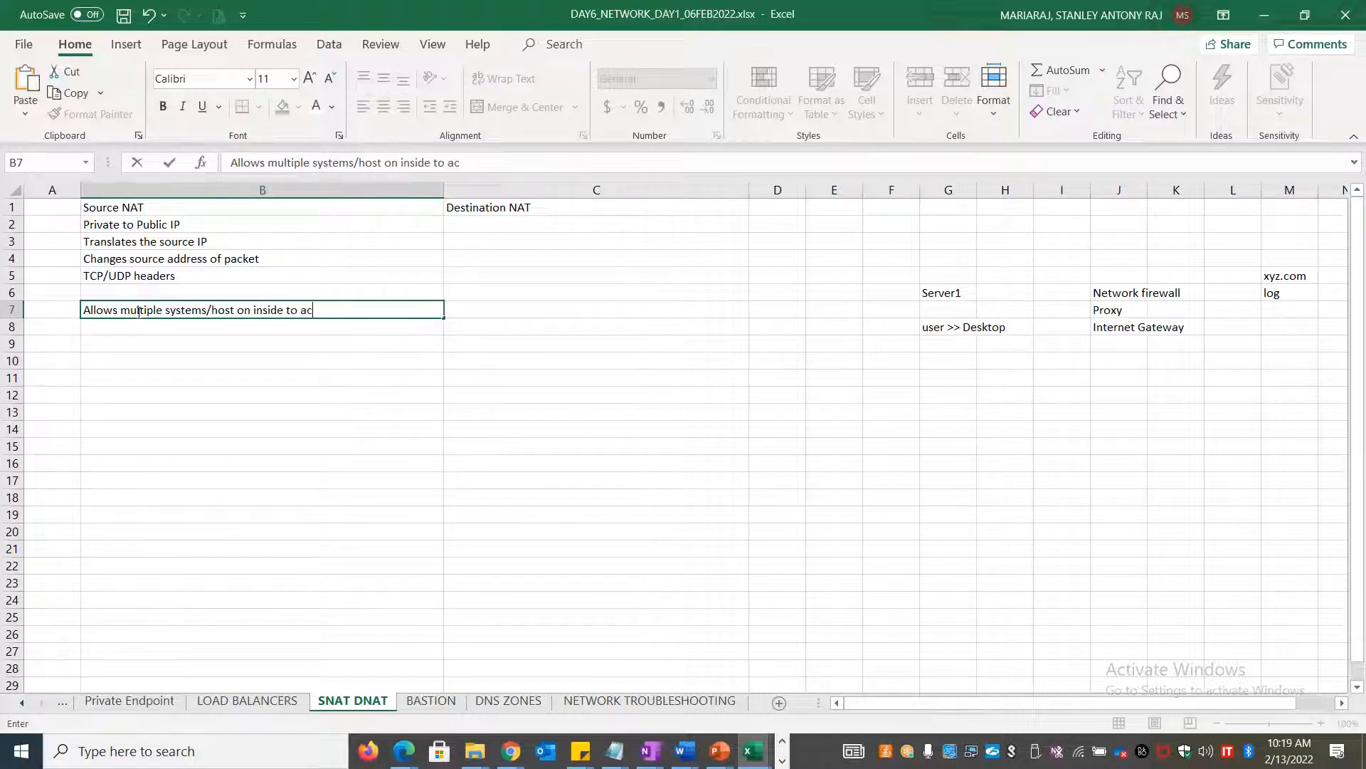
type("cess internet /")
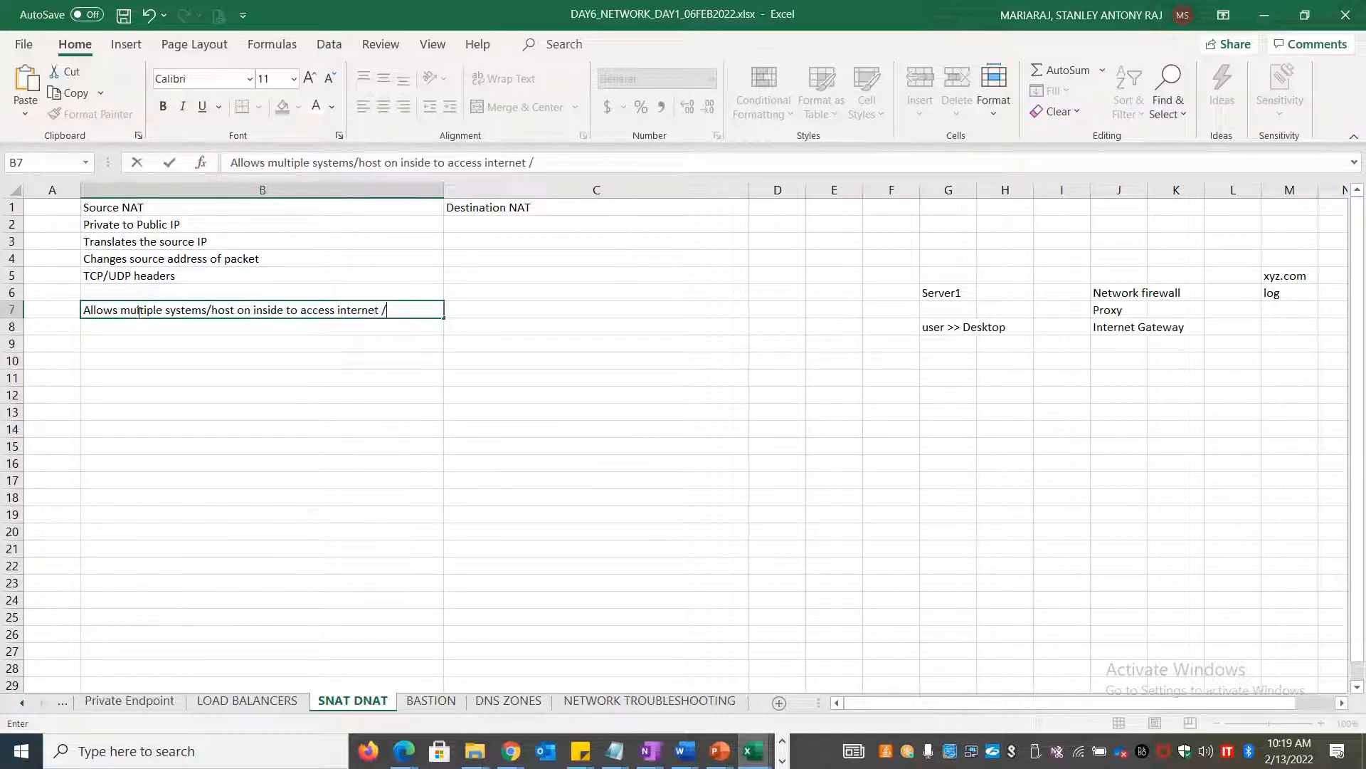
type("outside")
key("Return")
key("Return")
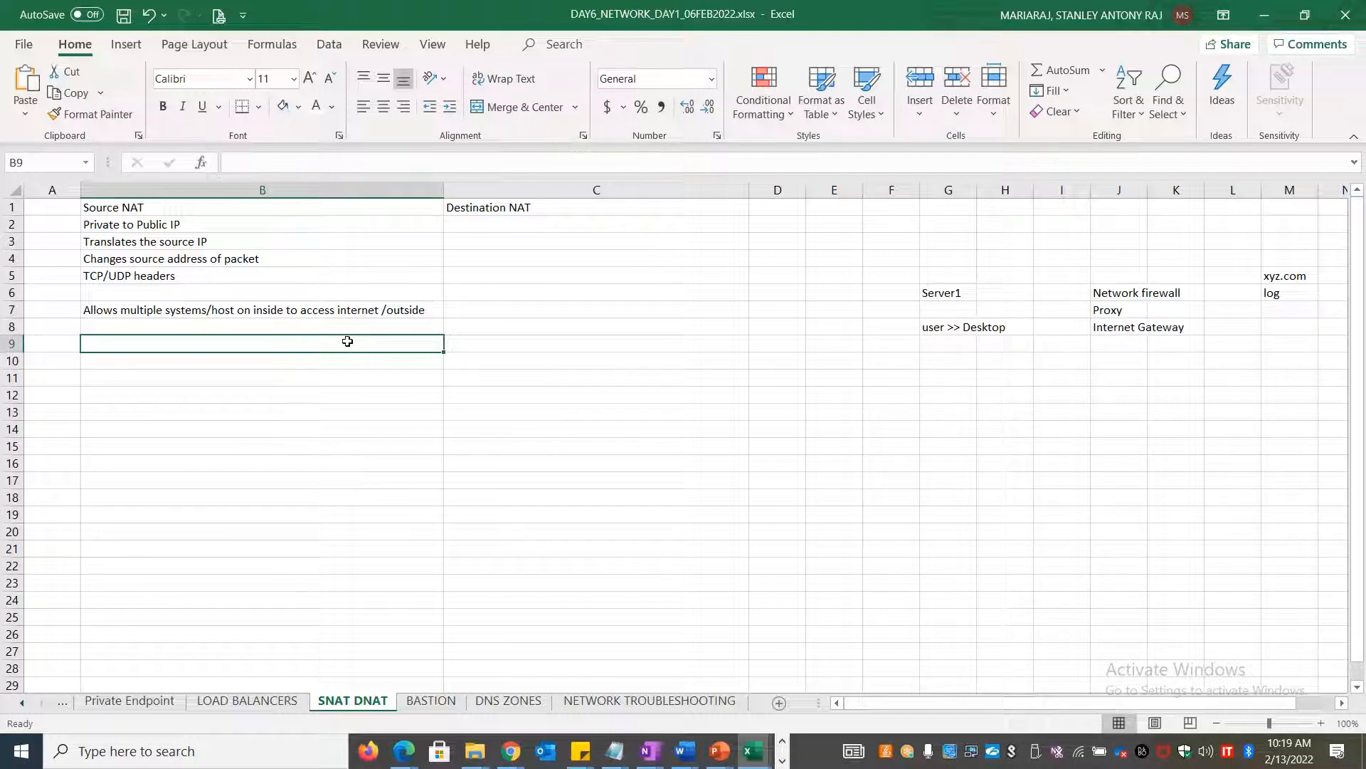
type("Performed aft")
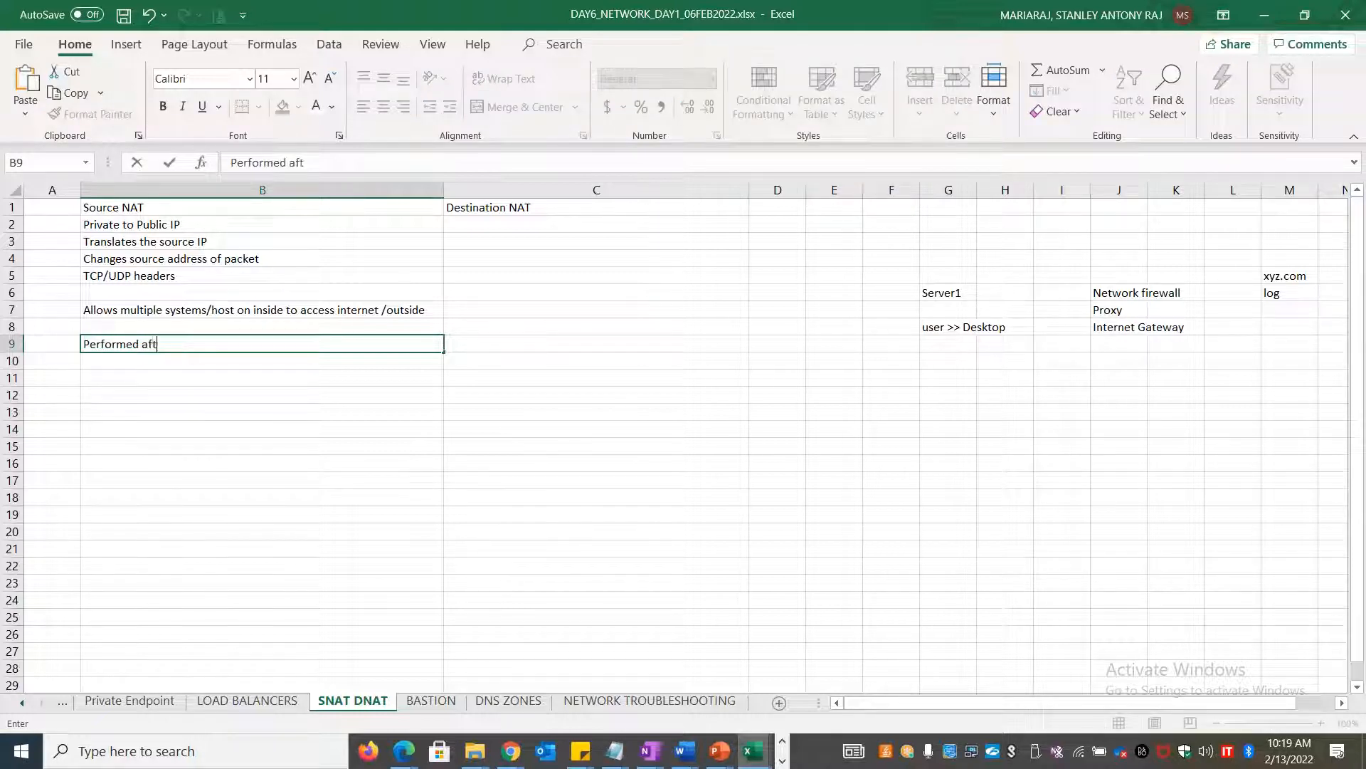
type("er filtering/rou")
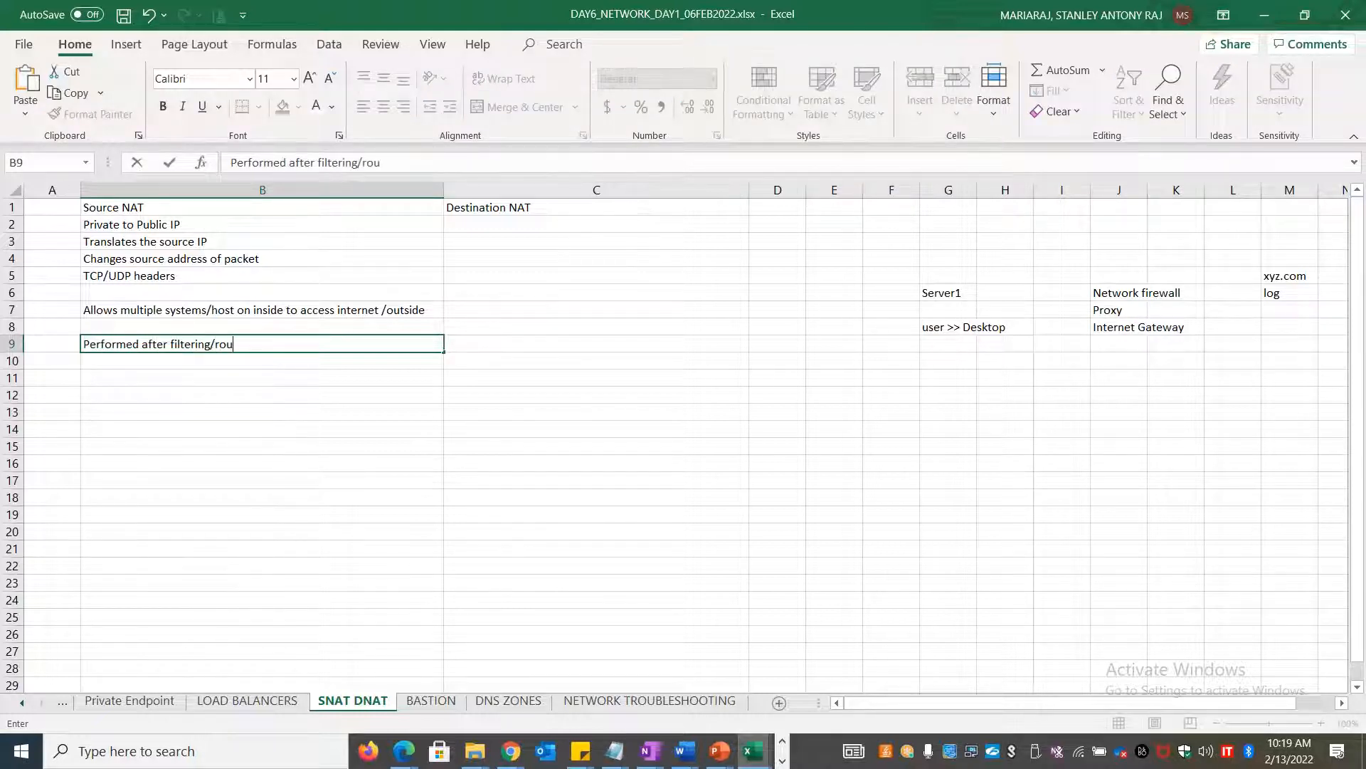
type("ting decision is made")
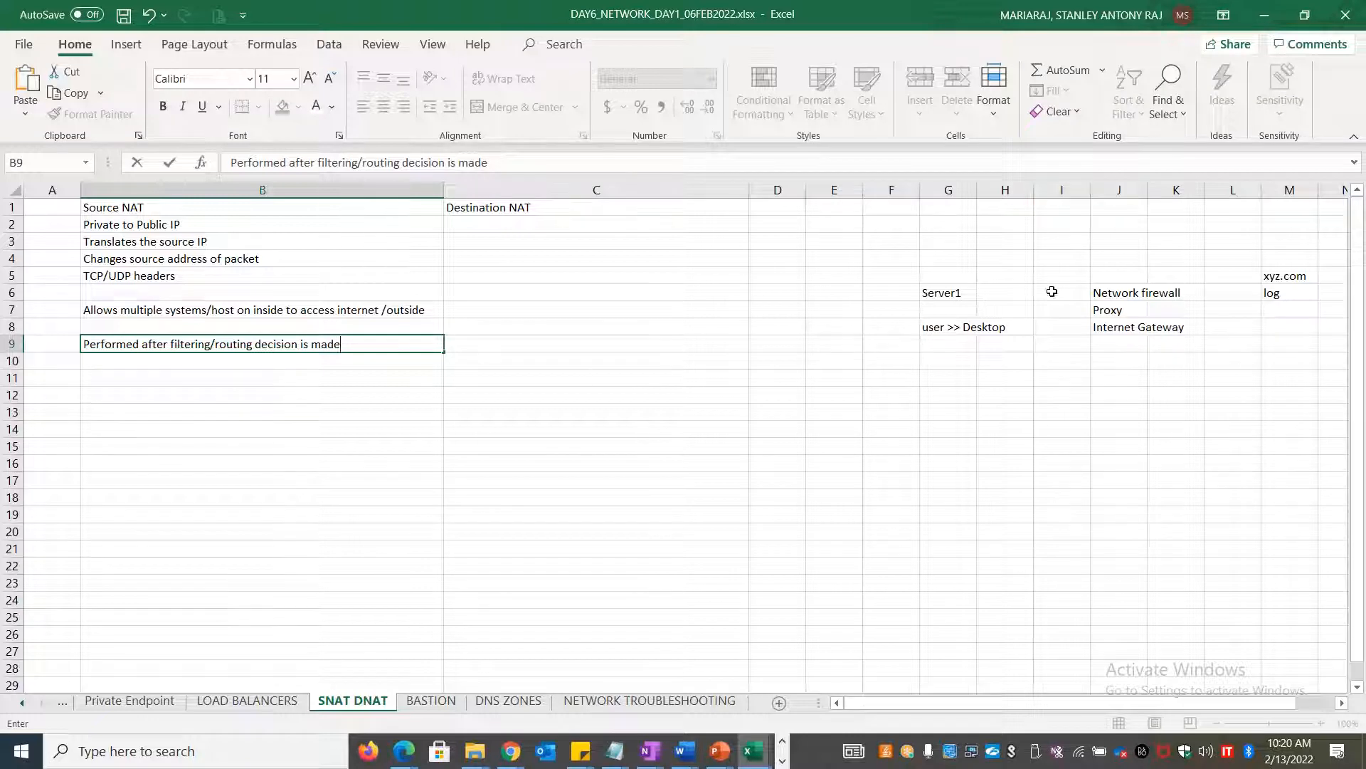
left_click(268, 379)
type("Client Inte")
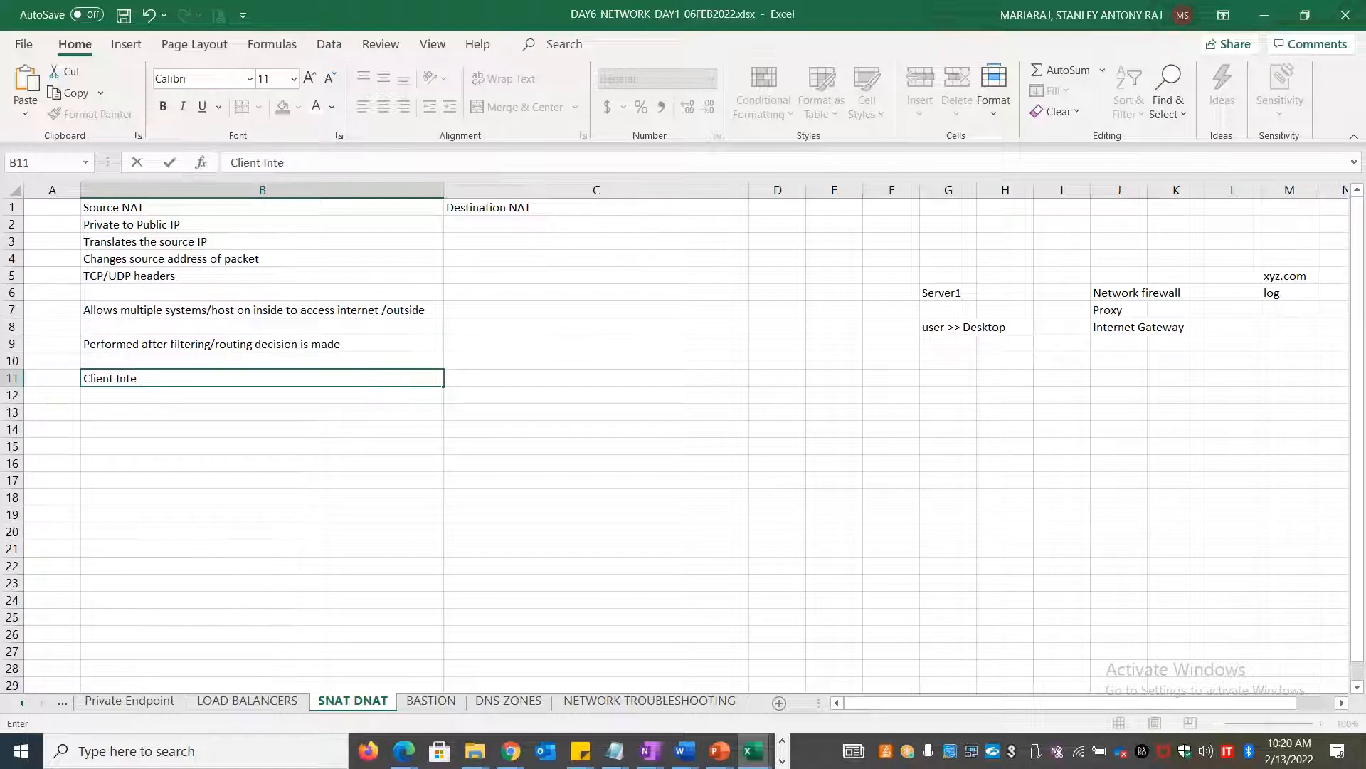
type("nrrnal LAN is not gett")
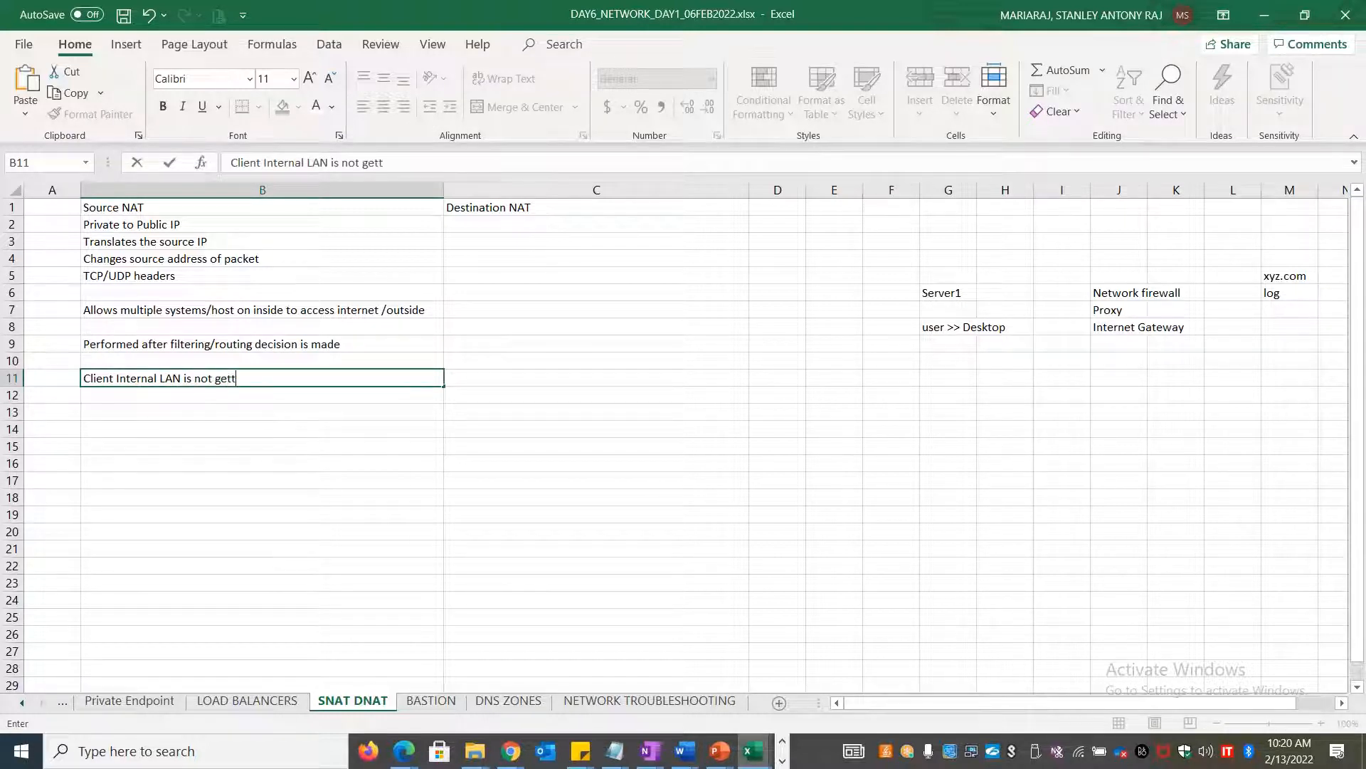
type("ing exposed")
Finish the B11 note, then give B1:C1 a light fill with middle and centre alignment
left_click(357, 221)
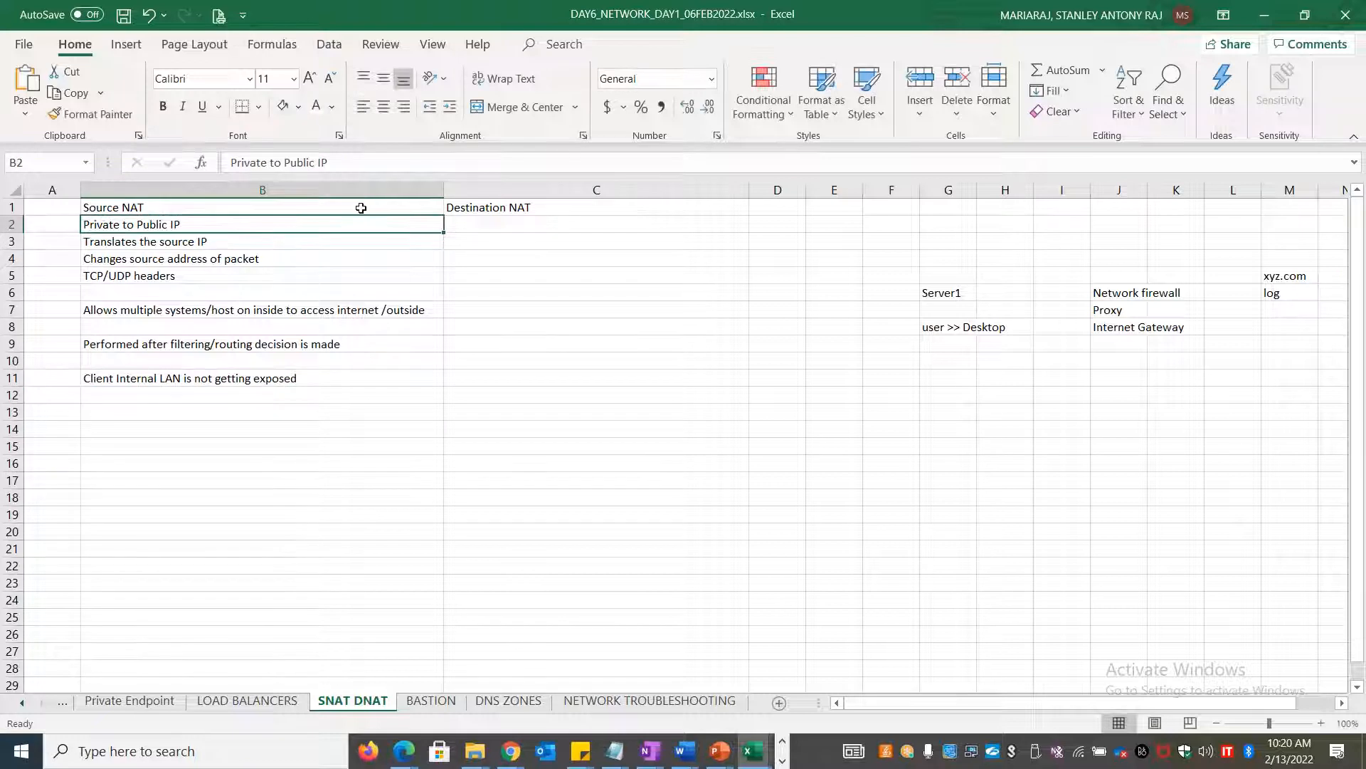
left_click(361, 208)
key("shift+Right")
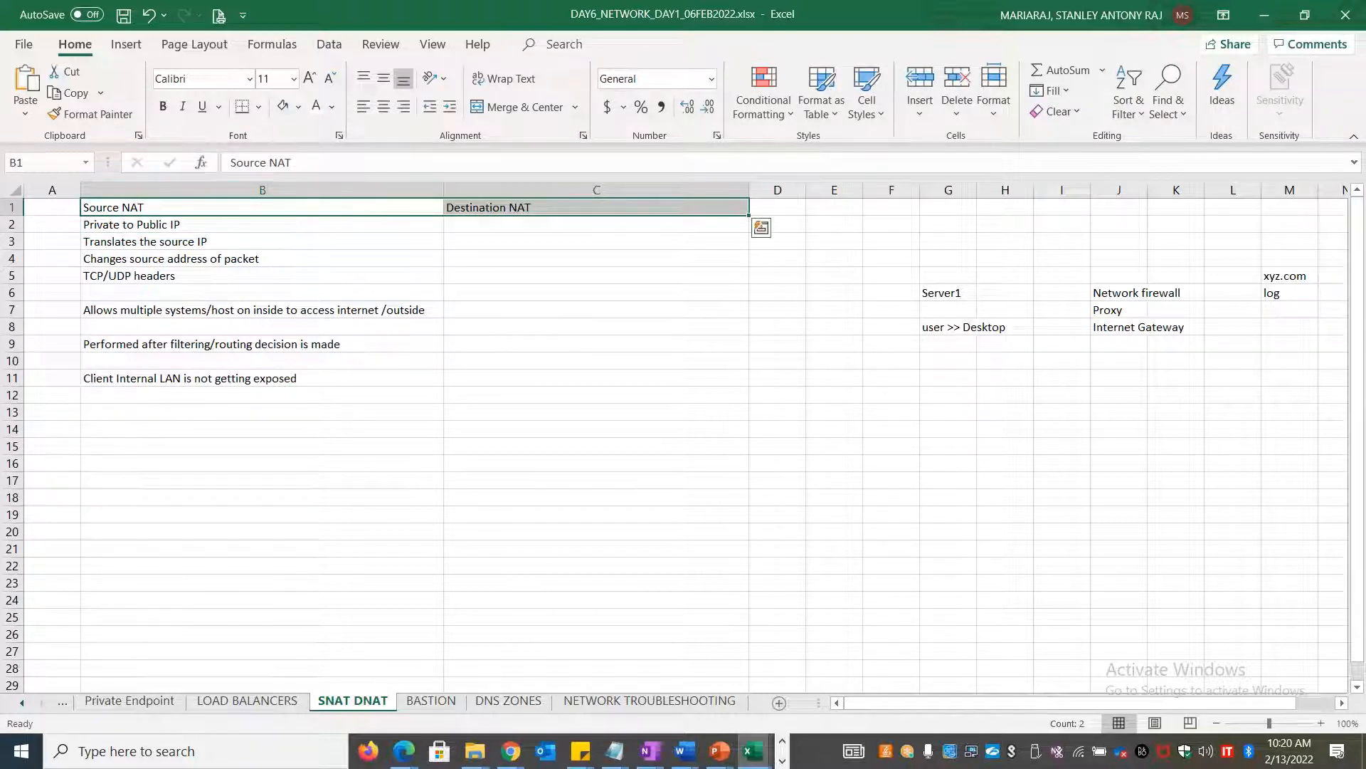
left_click(283, 106)
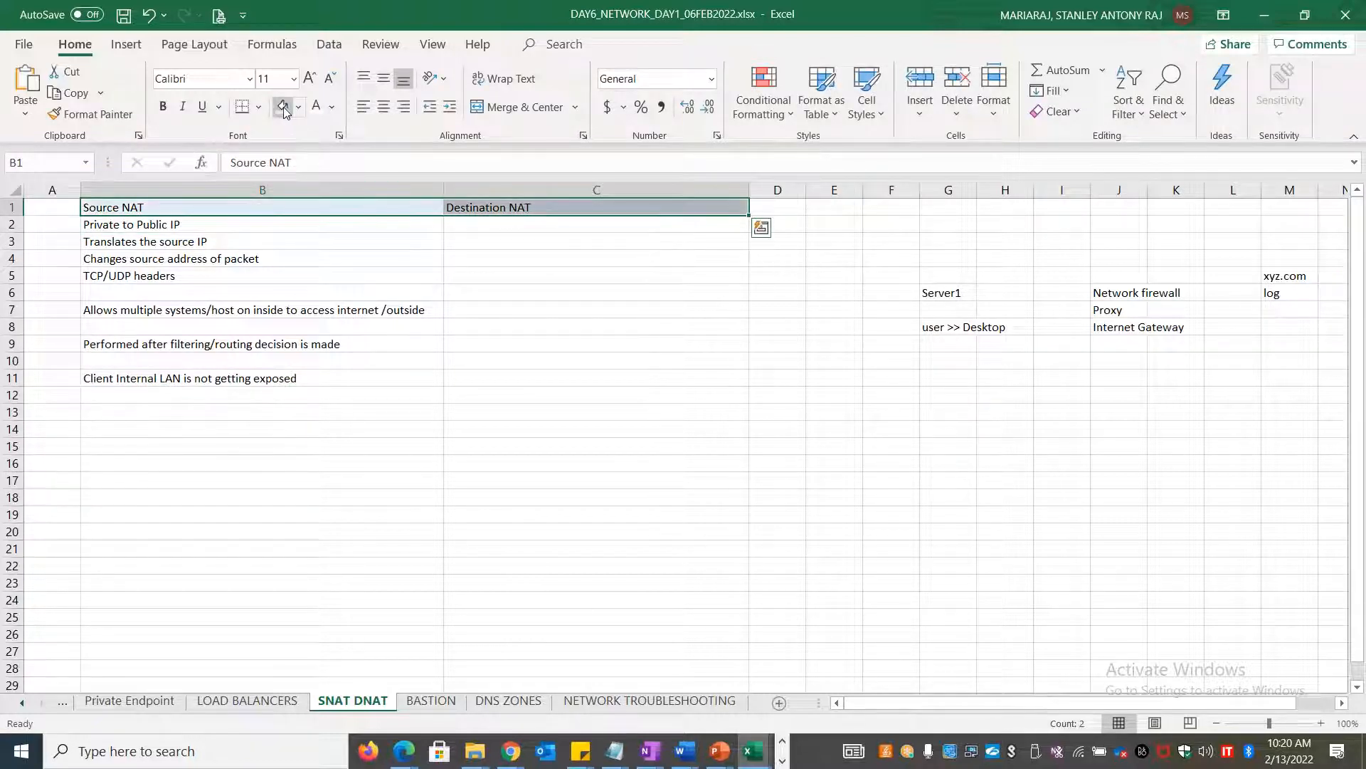
left_click(384, 107)
left_click(384, 79)
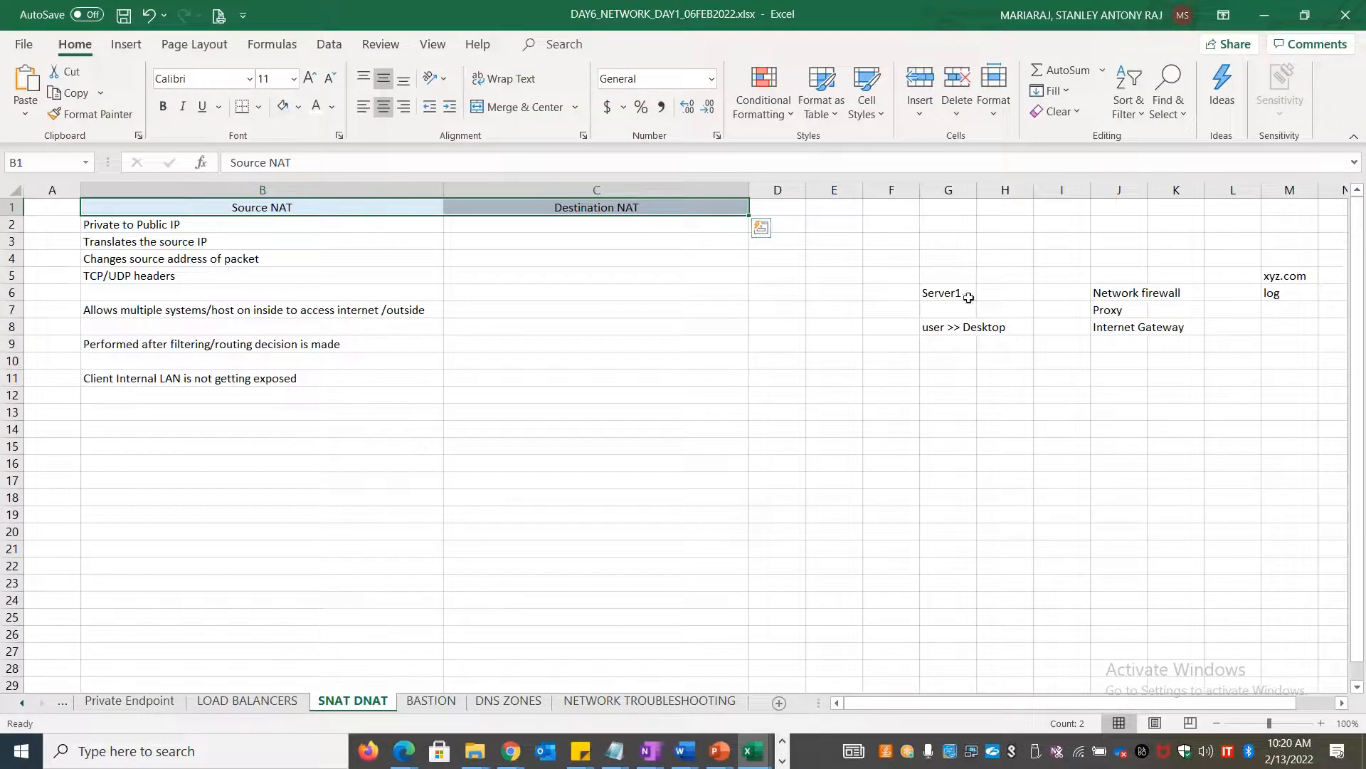
left_click(1092, 310)
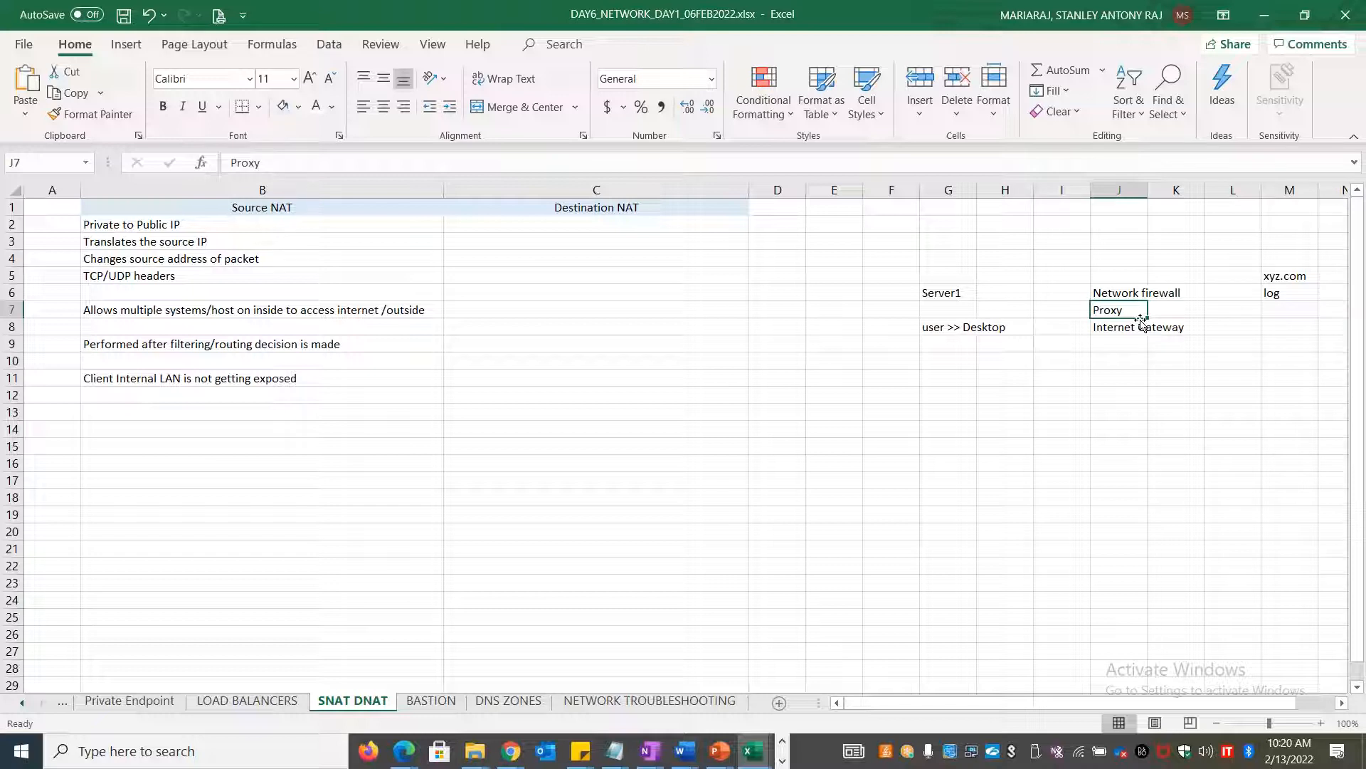
Enter 'Public IP' in G14 and 'Private IP of the VM' in I14
left_click(951, 433)
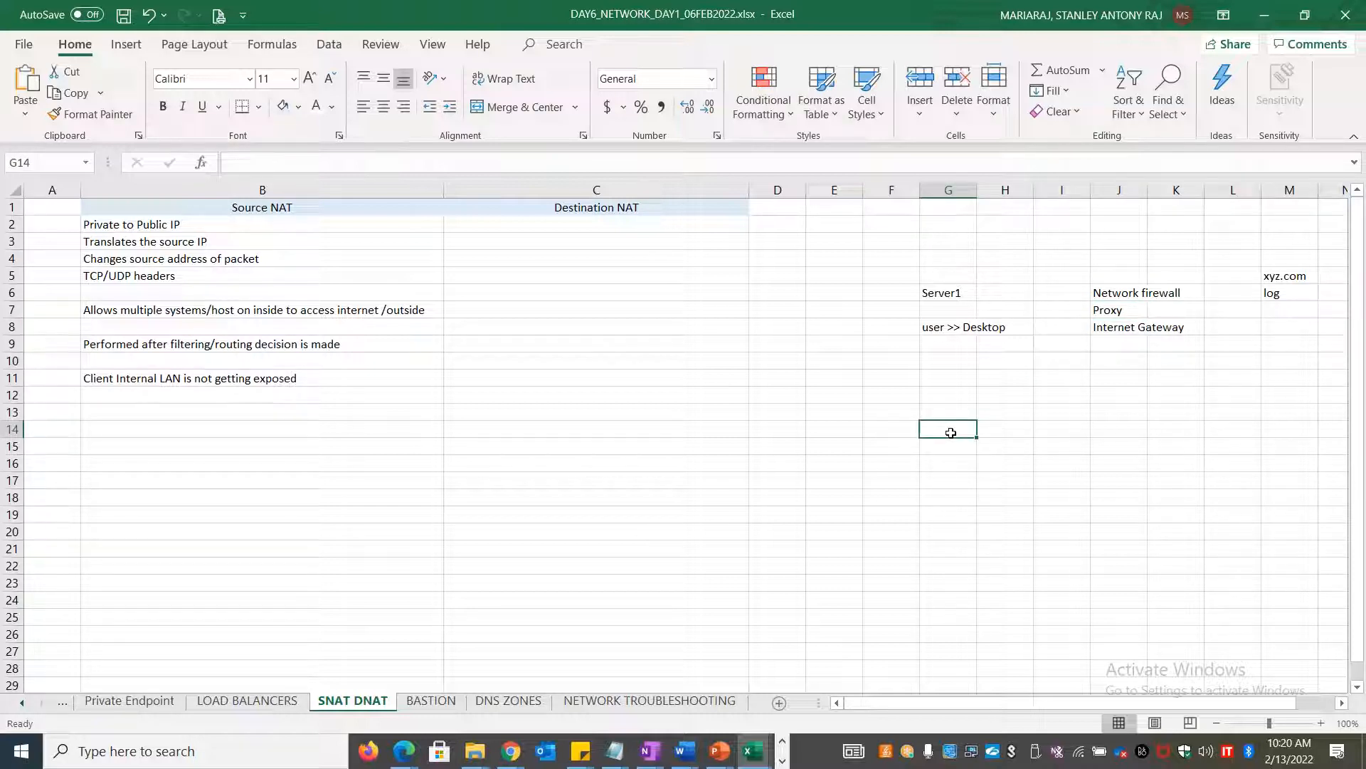
type("Public IP")
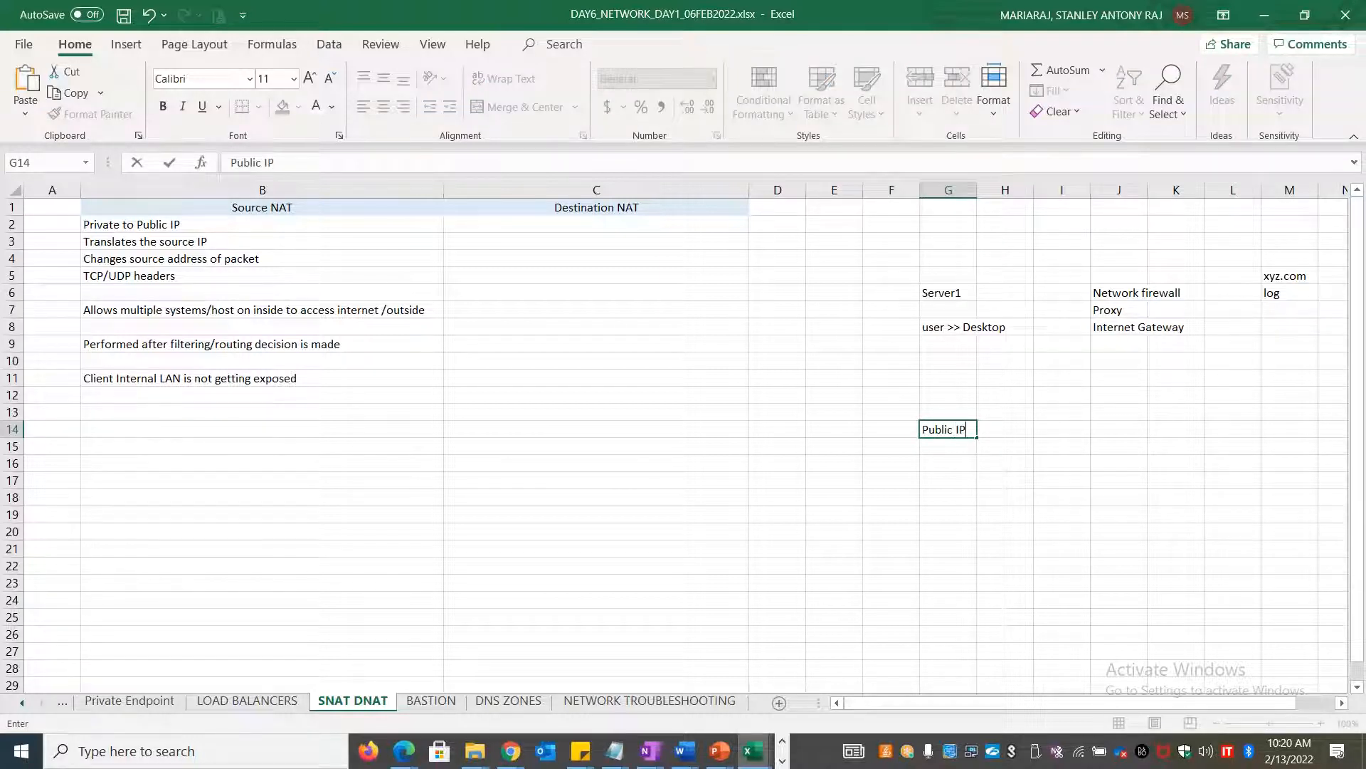
key("Tab")
key("Tab")
type("Private ")
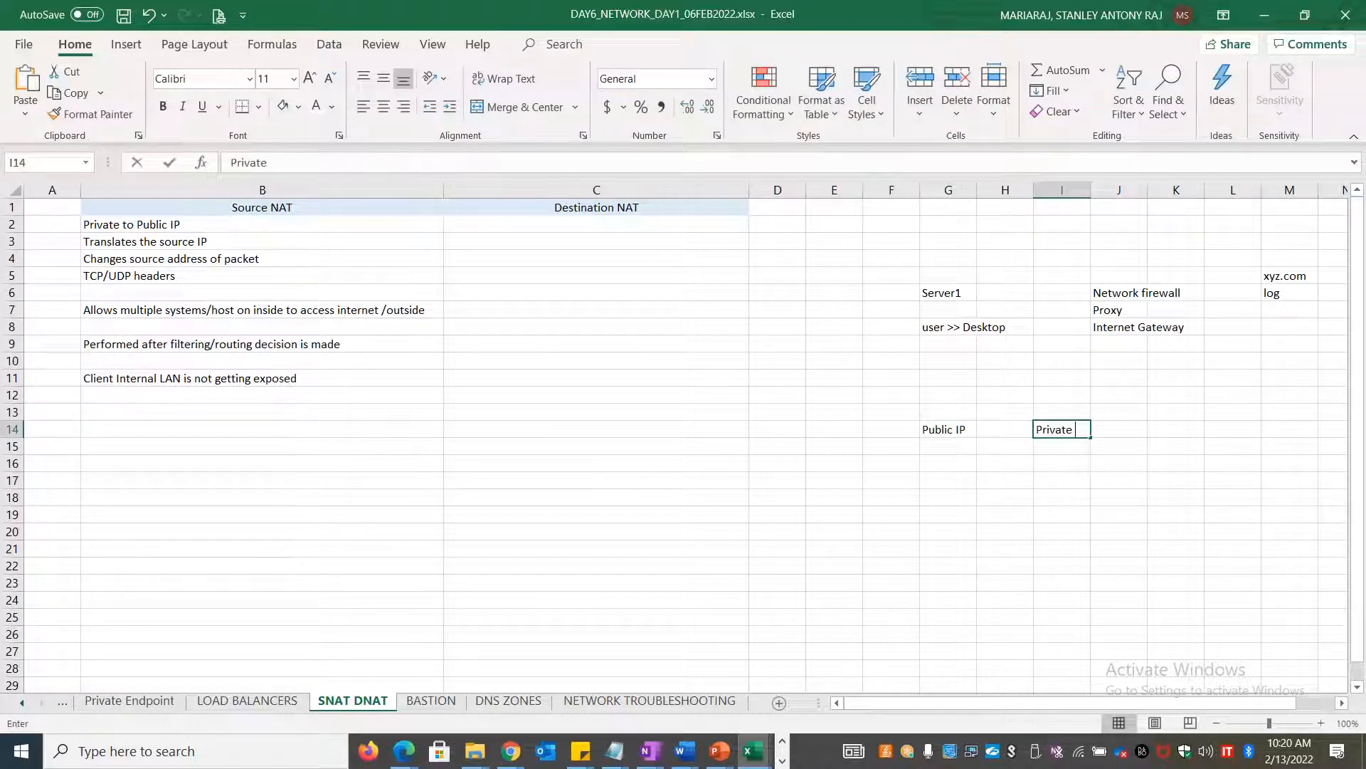
type("IP of the VM")
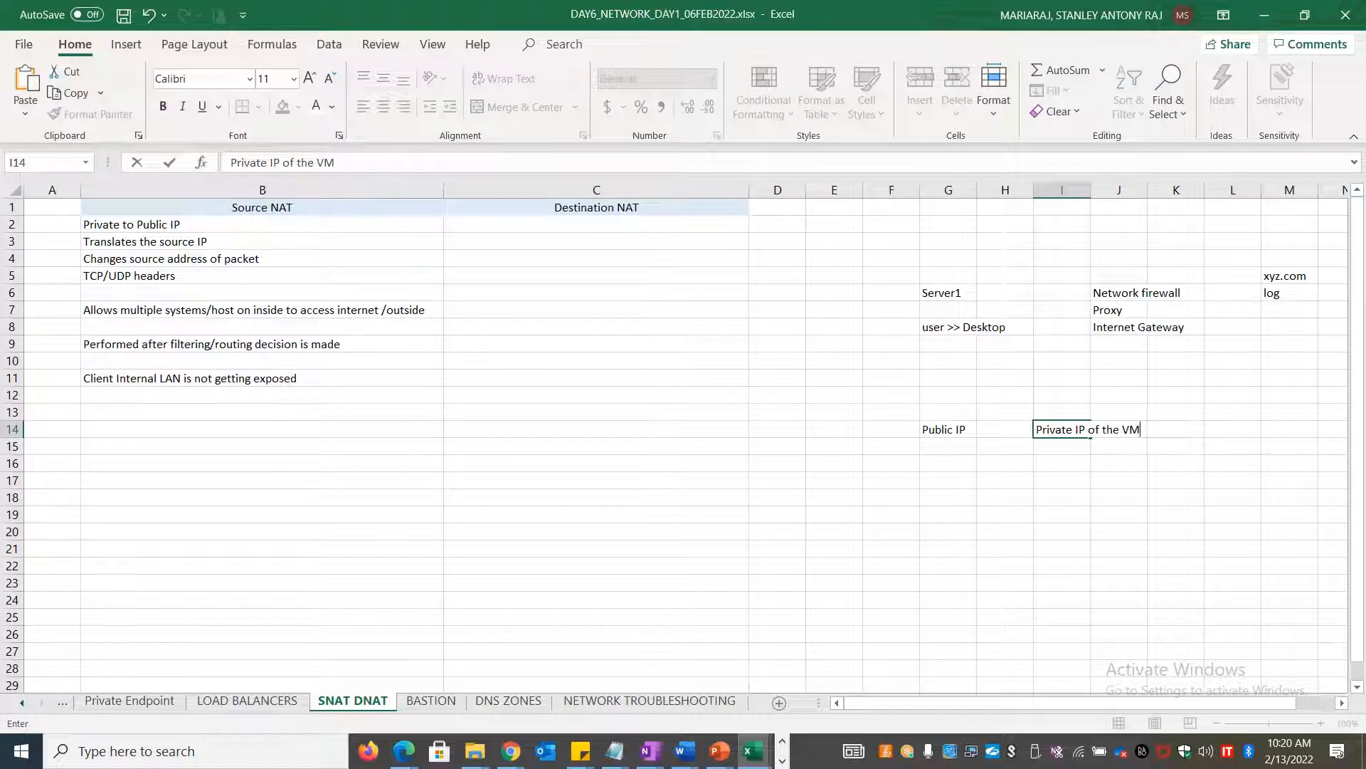
key("alt+Tab")
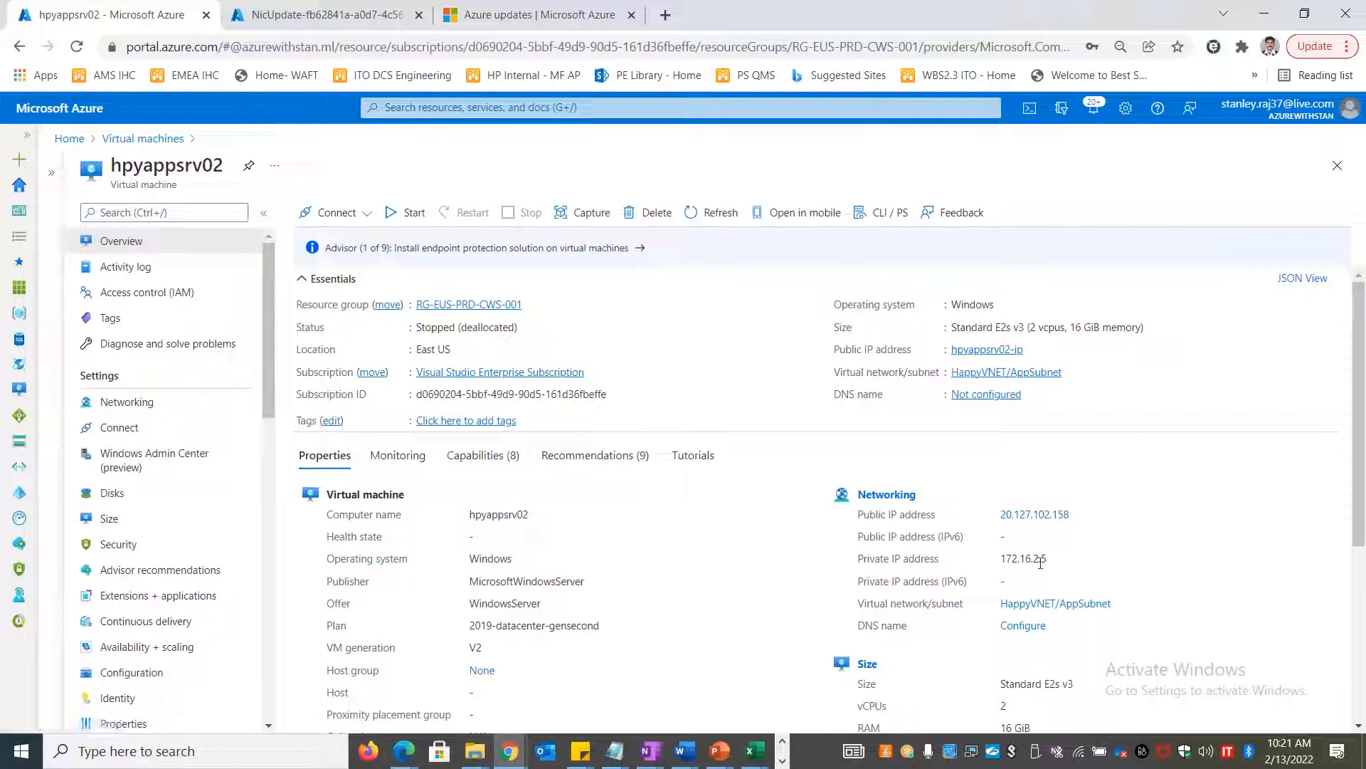
Detach network interface hpyappsrvnic2 from hpyappsrv02, then return to Excel cell C2
left_click_drag(1047, 559, 997, 563)
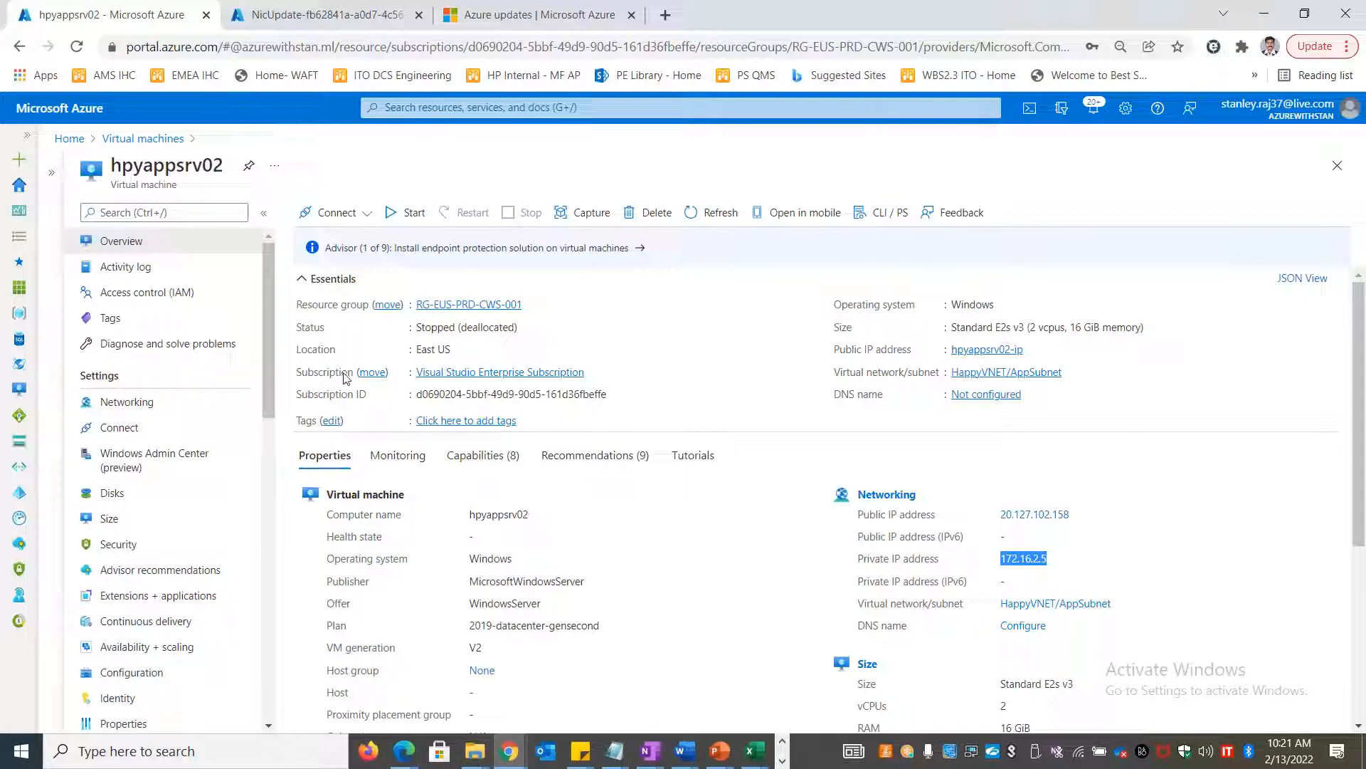
left_click(127, 401)
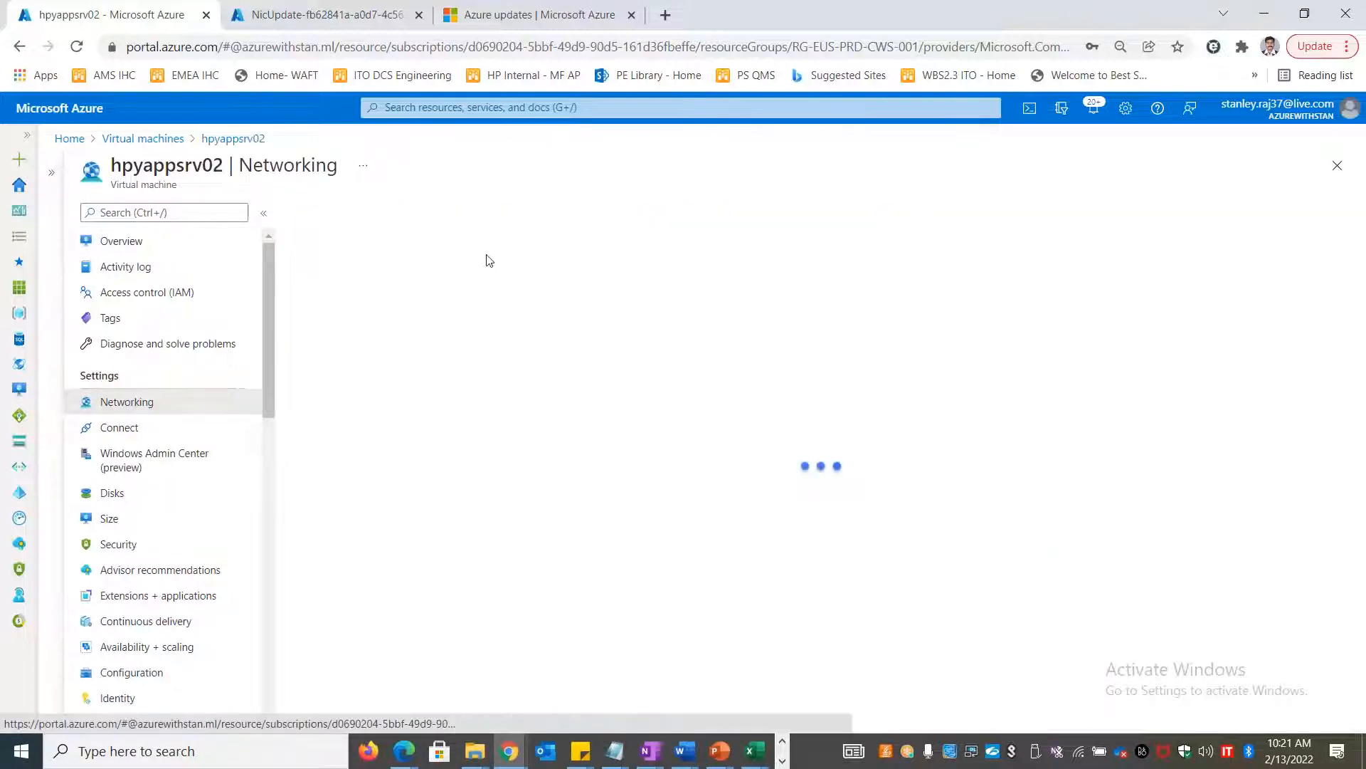
left_click(451, 264)
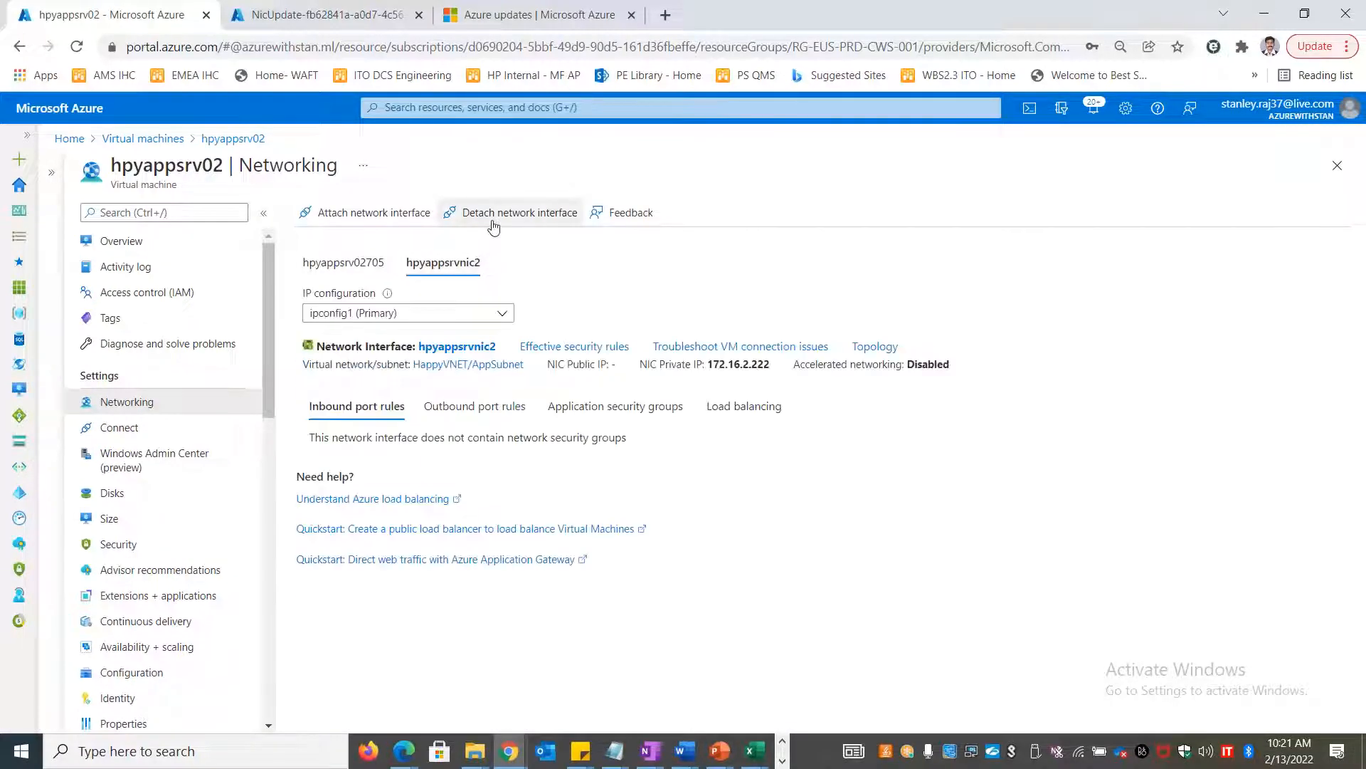
left_click(491, 214)
left_click(373, 285)
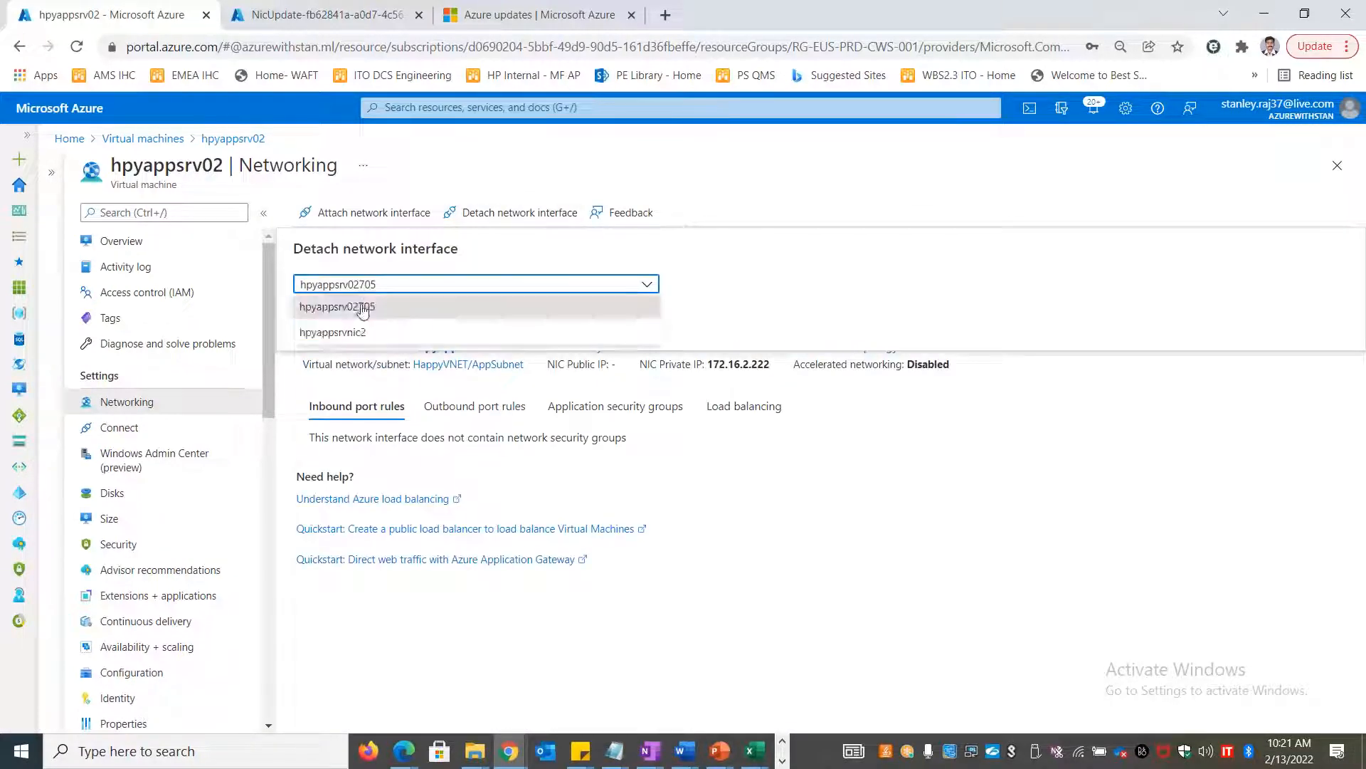
left_click(329, 331)
left_click(325, 327)
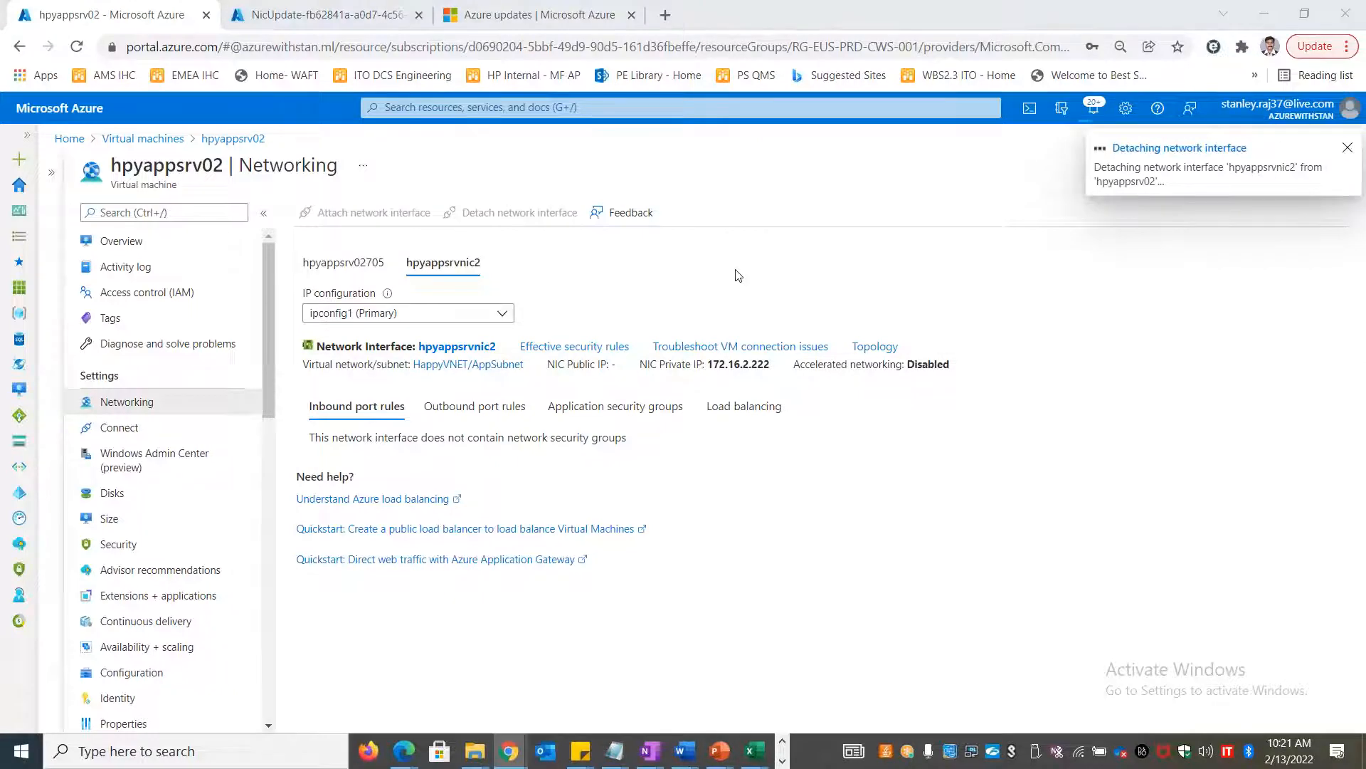
key("alt+Tab")
left_click(564, 224)
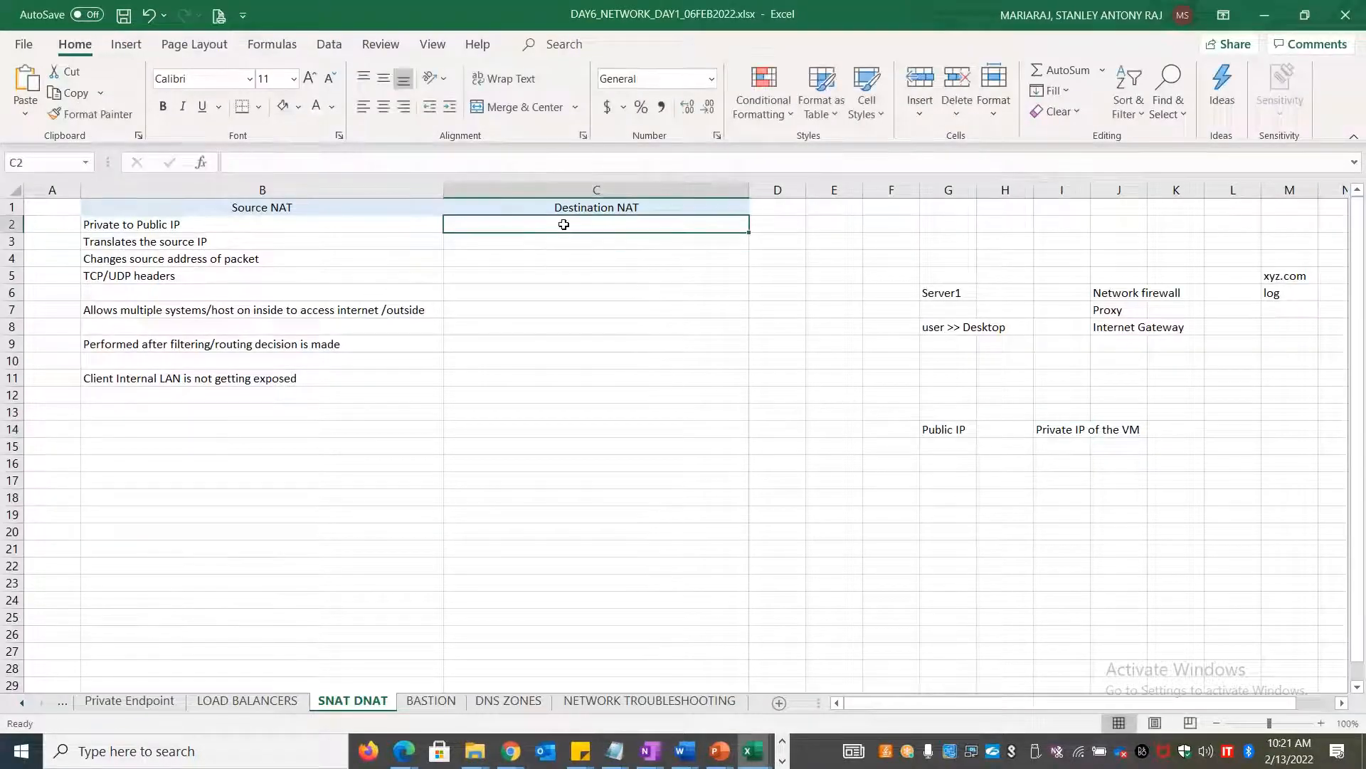
Enter 'Public to Private IP' in C2, then 'Website on private VM', 'LB' and 'Public IP' in K18, I18 and H18
type("Public ")
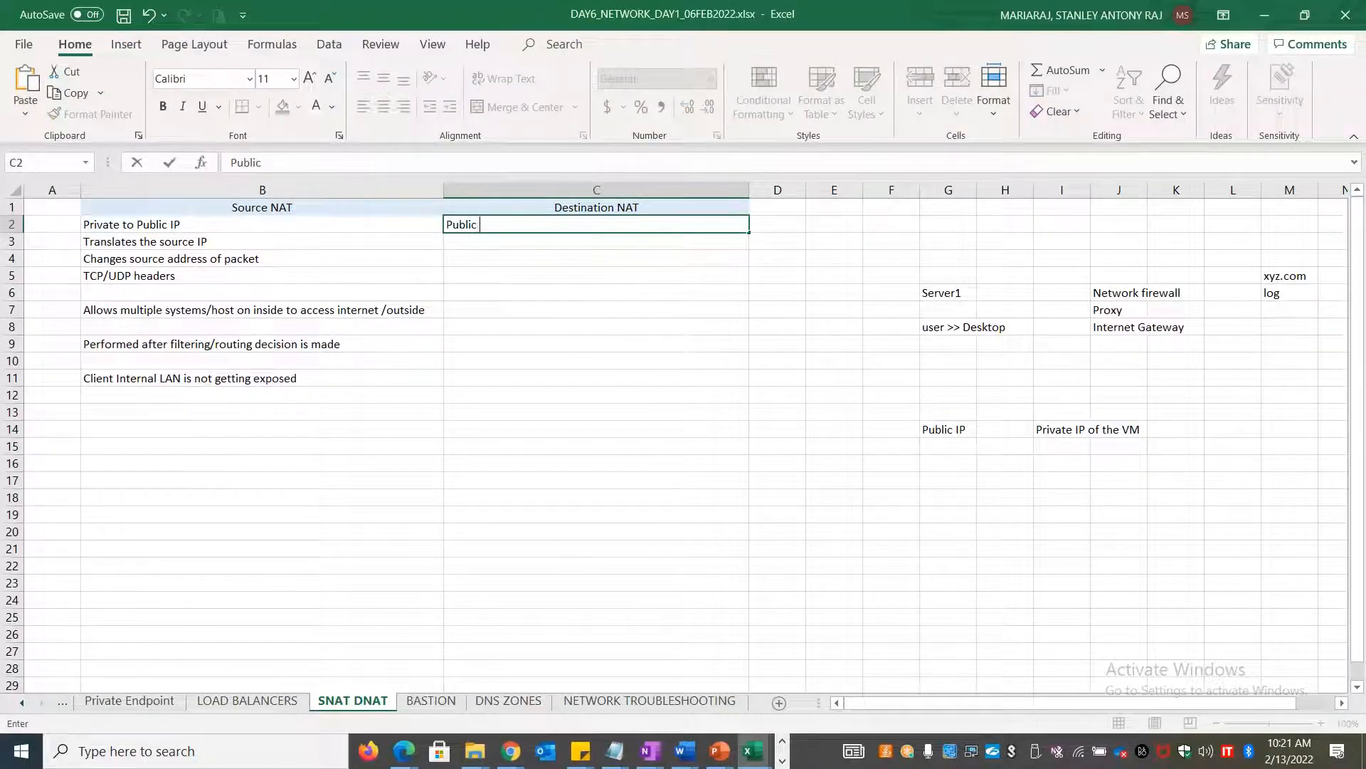
type("to Private IP")
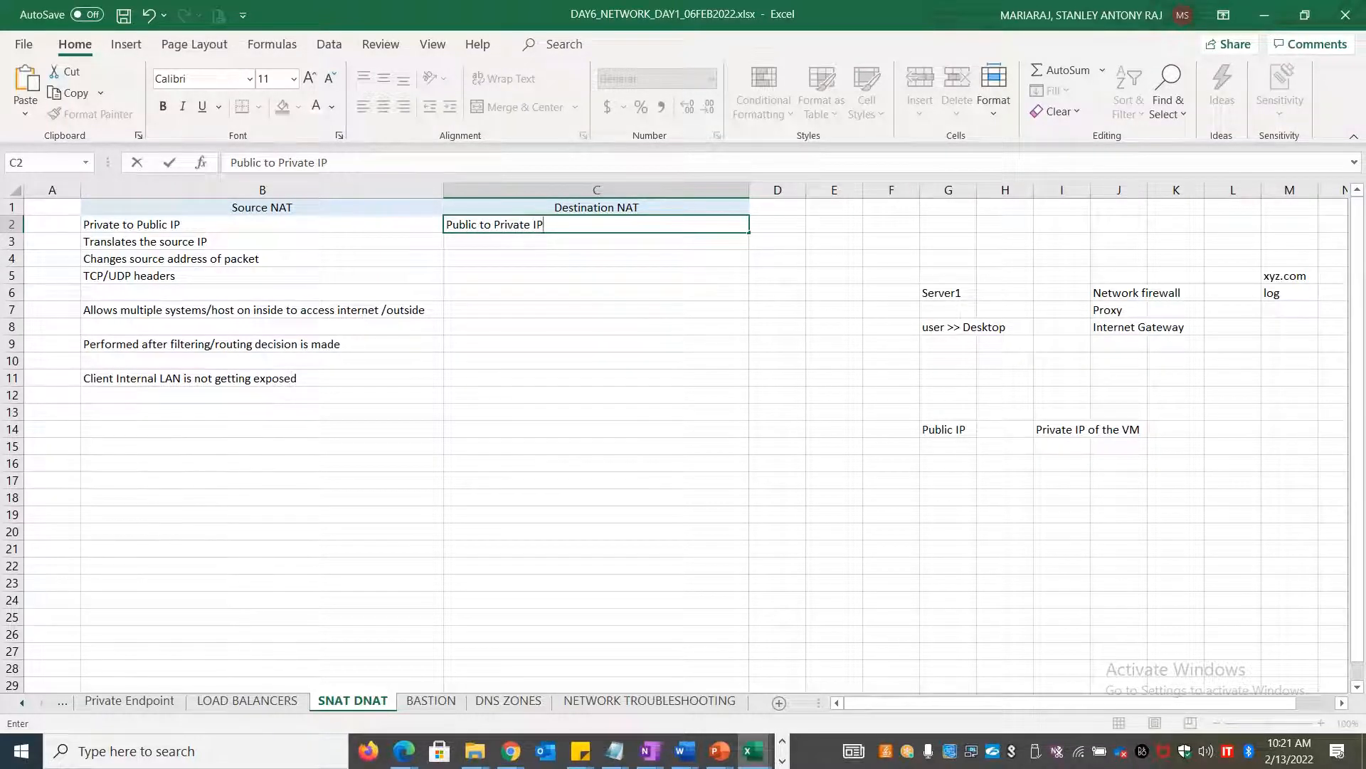
left_click(1172, 496)
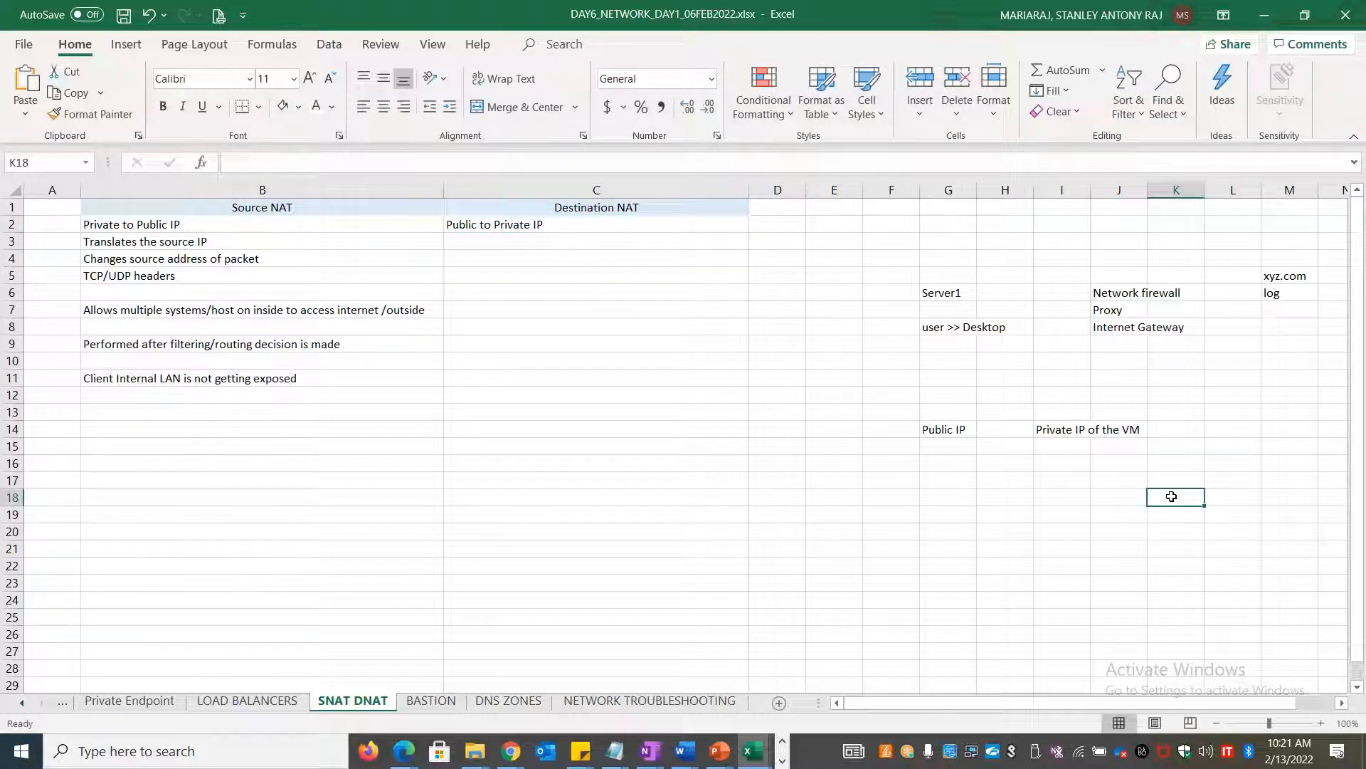
type("Website ")
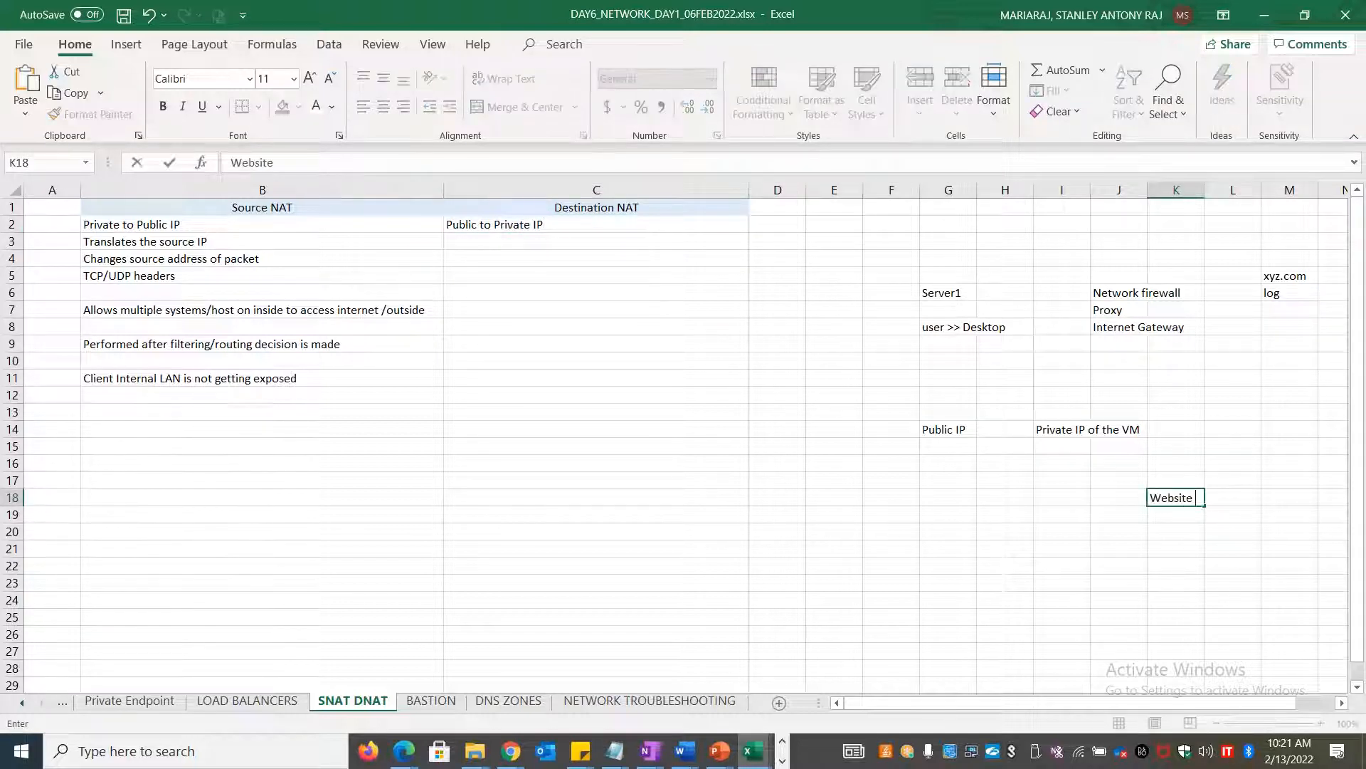
type("on private VM")
left_click(1071, 498)
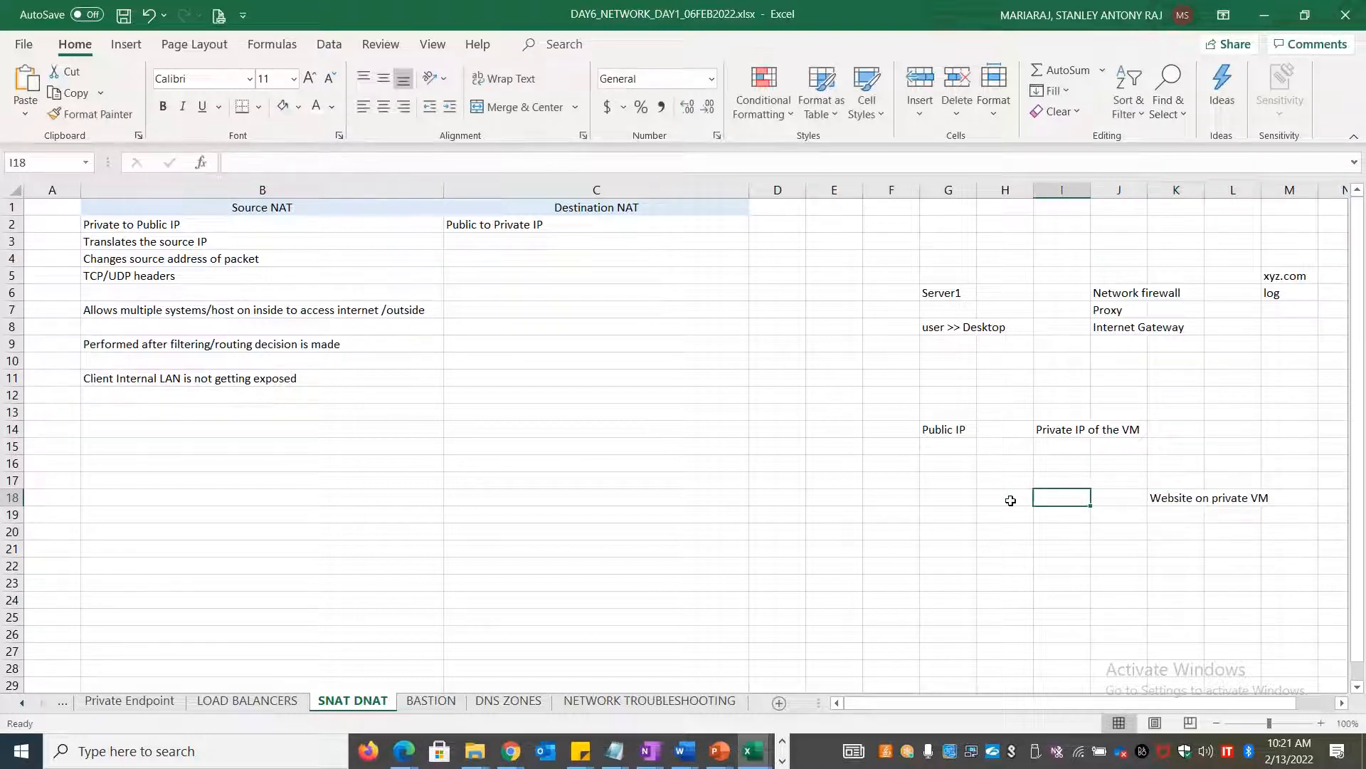
type("LB")
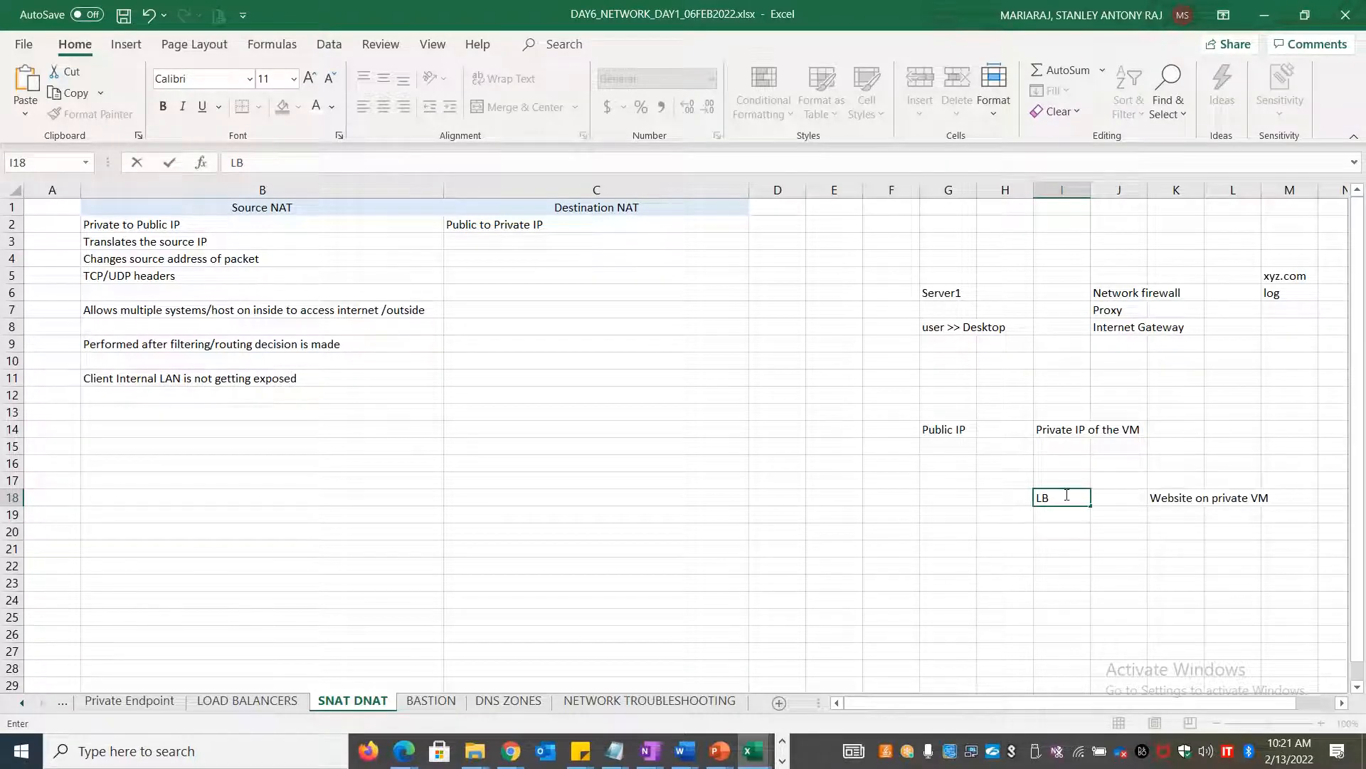
left_click(1009, 494)
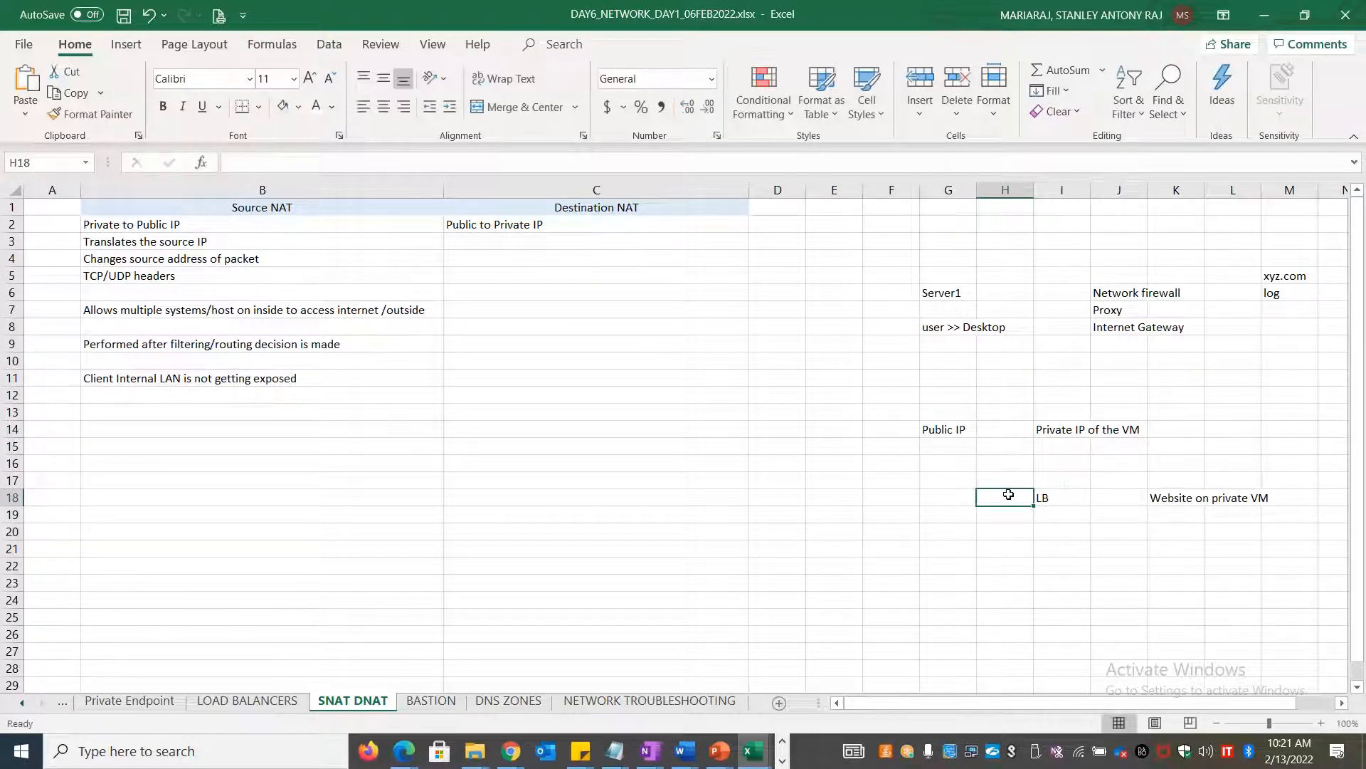
type("Public IP")
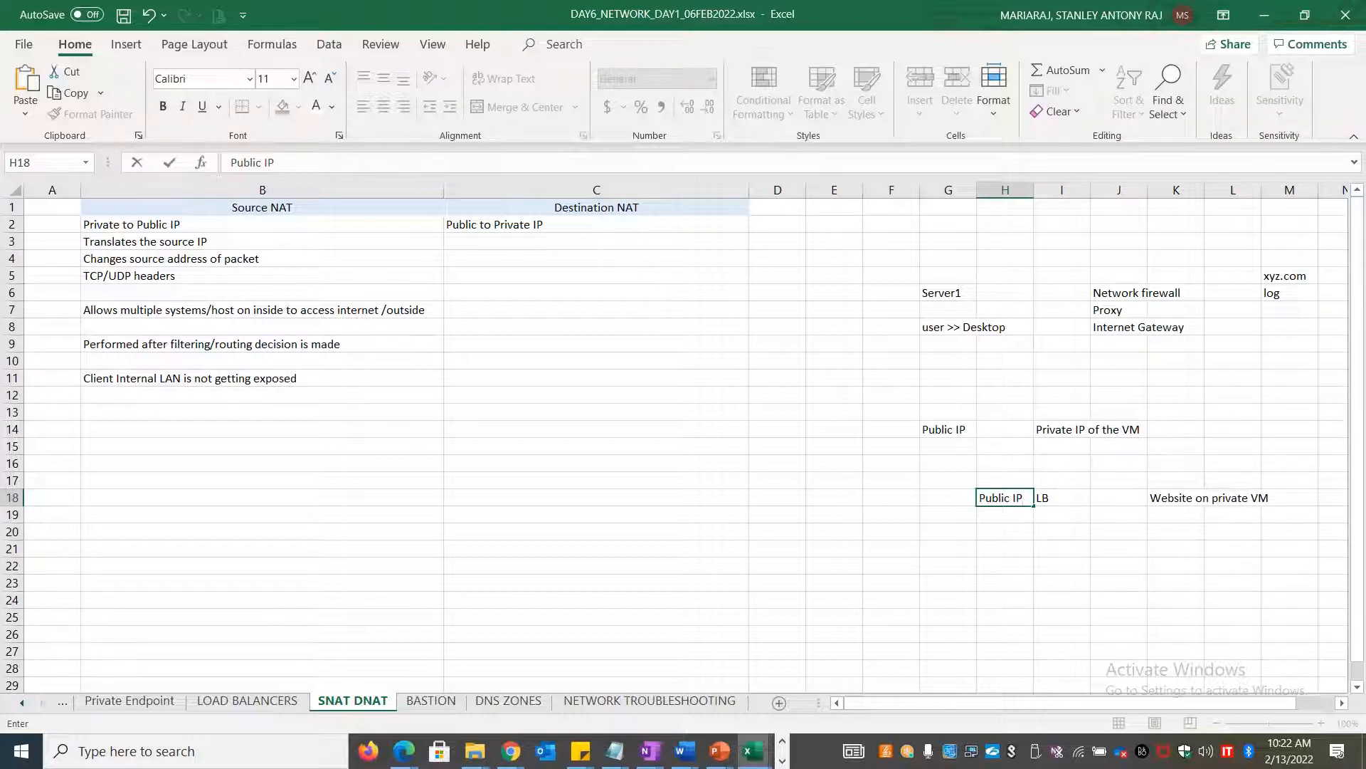
Add the DNAT notes 'Performed before routing decision is made' in C9 and 'outside to inside' in C7
left_click(502, 341)
type("Per")
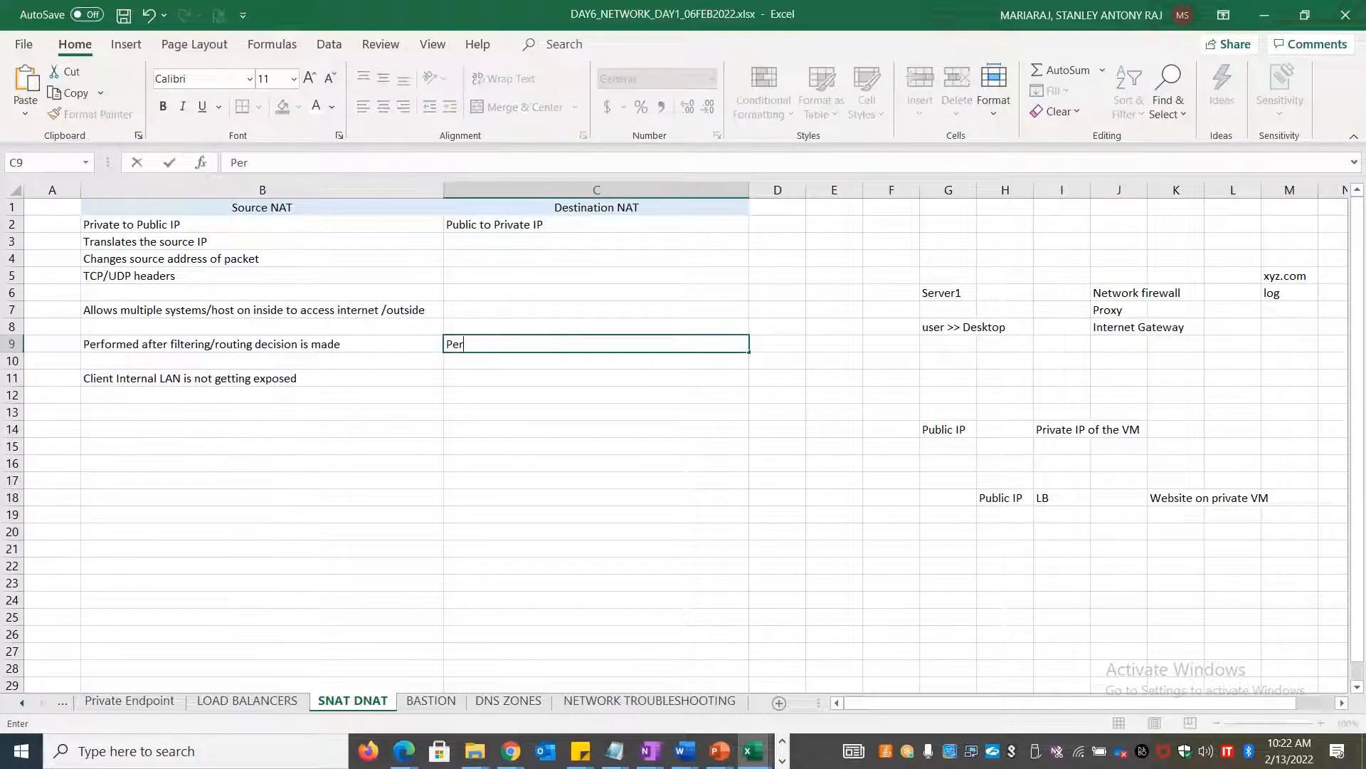
type("formed before routing decision")
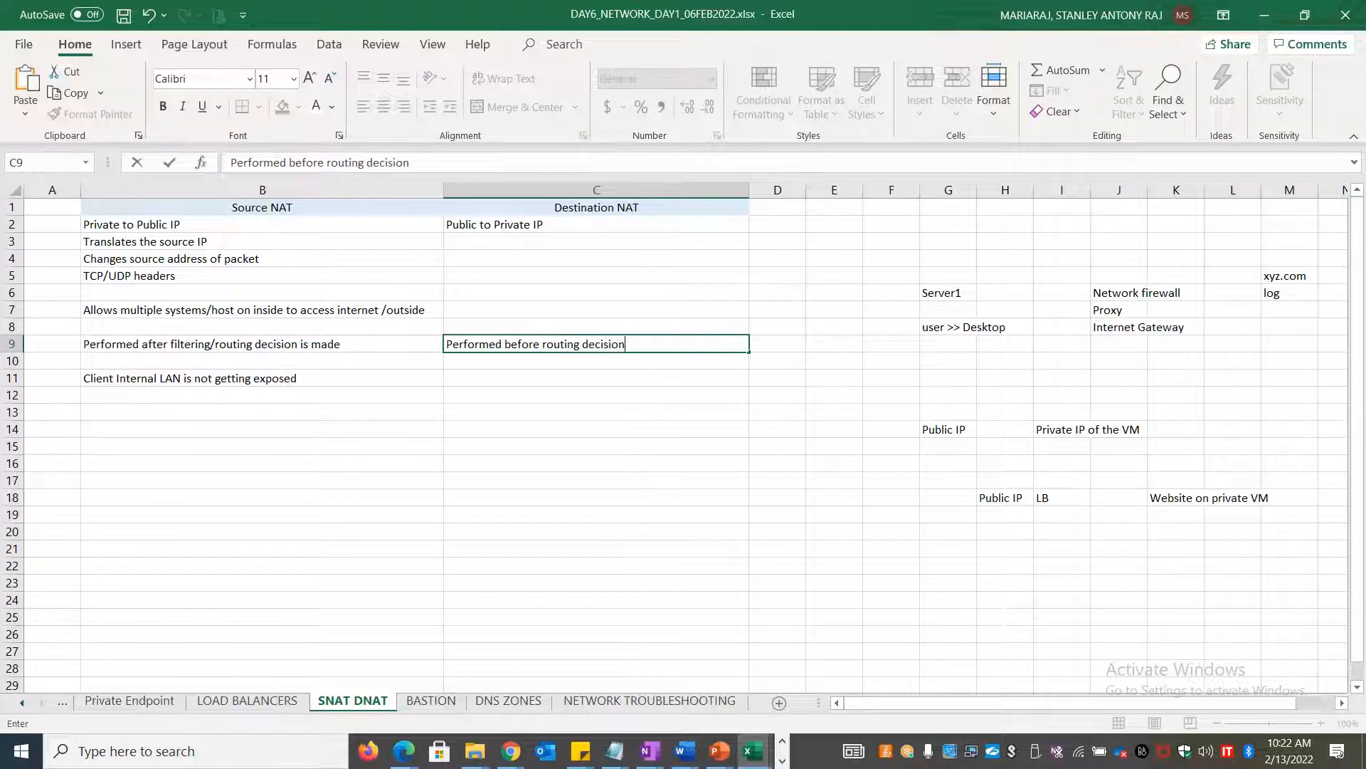
type(" is made")
left_click(1063, 597)
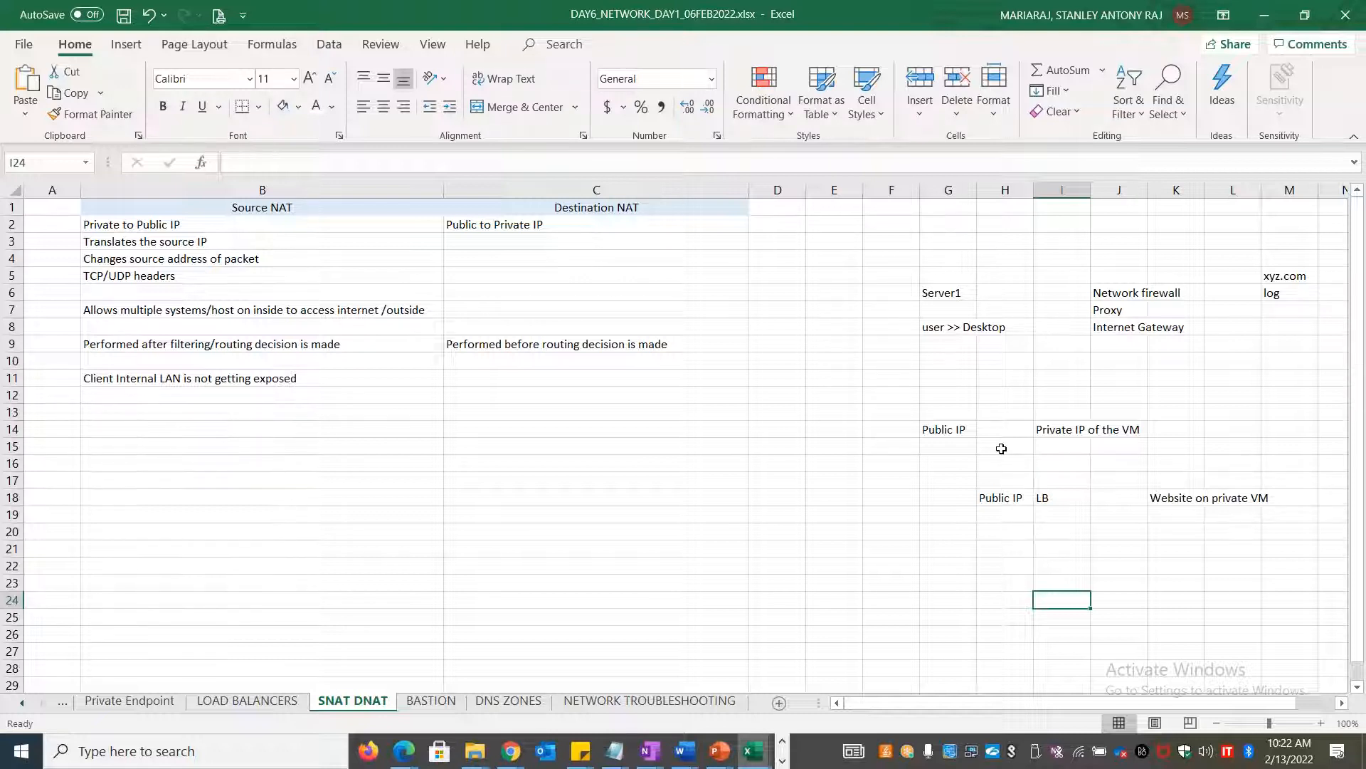
left_click(526, 304)
type("outsid")
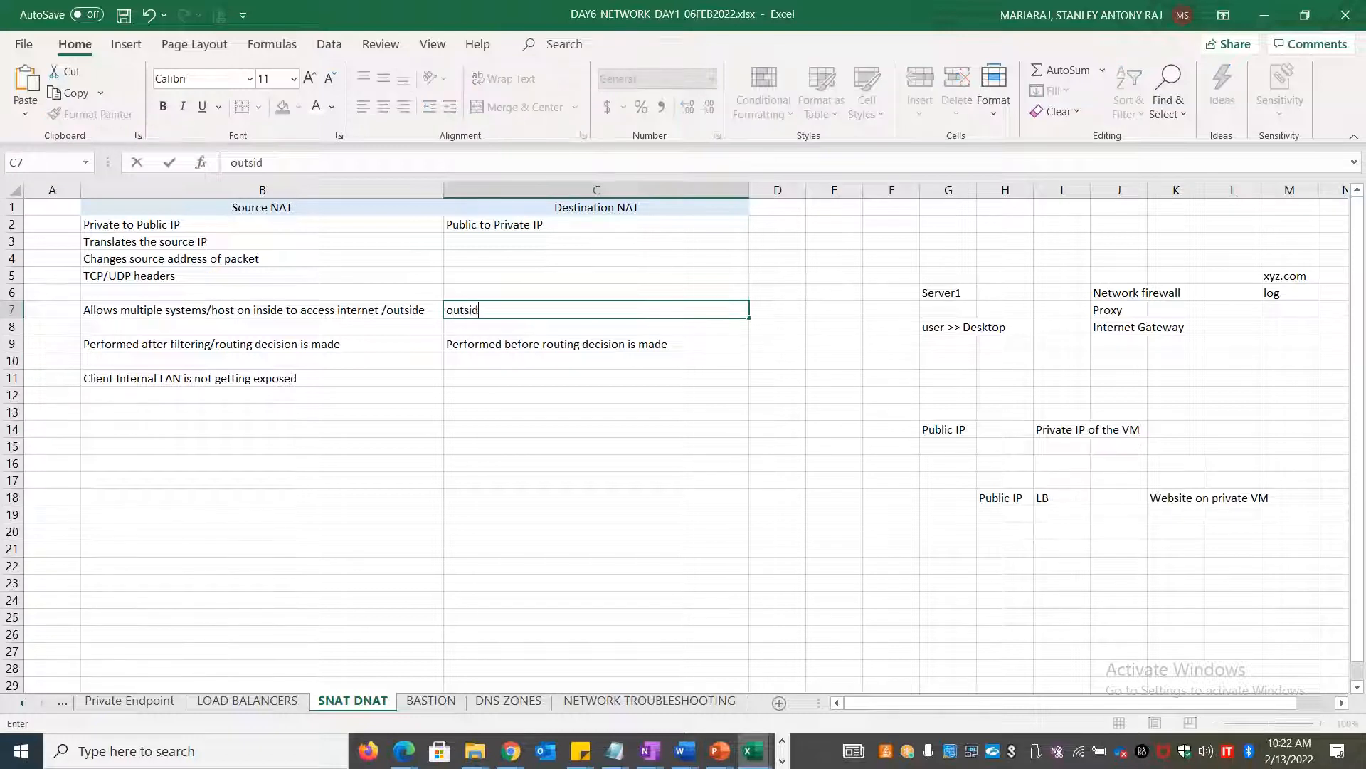
type("e to inside")
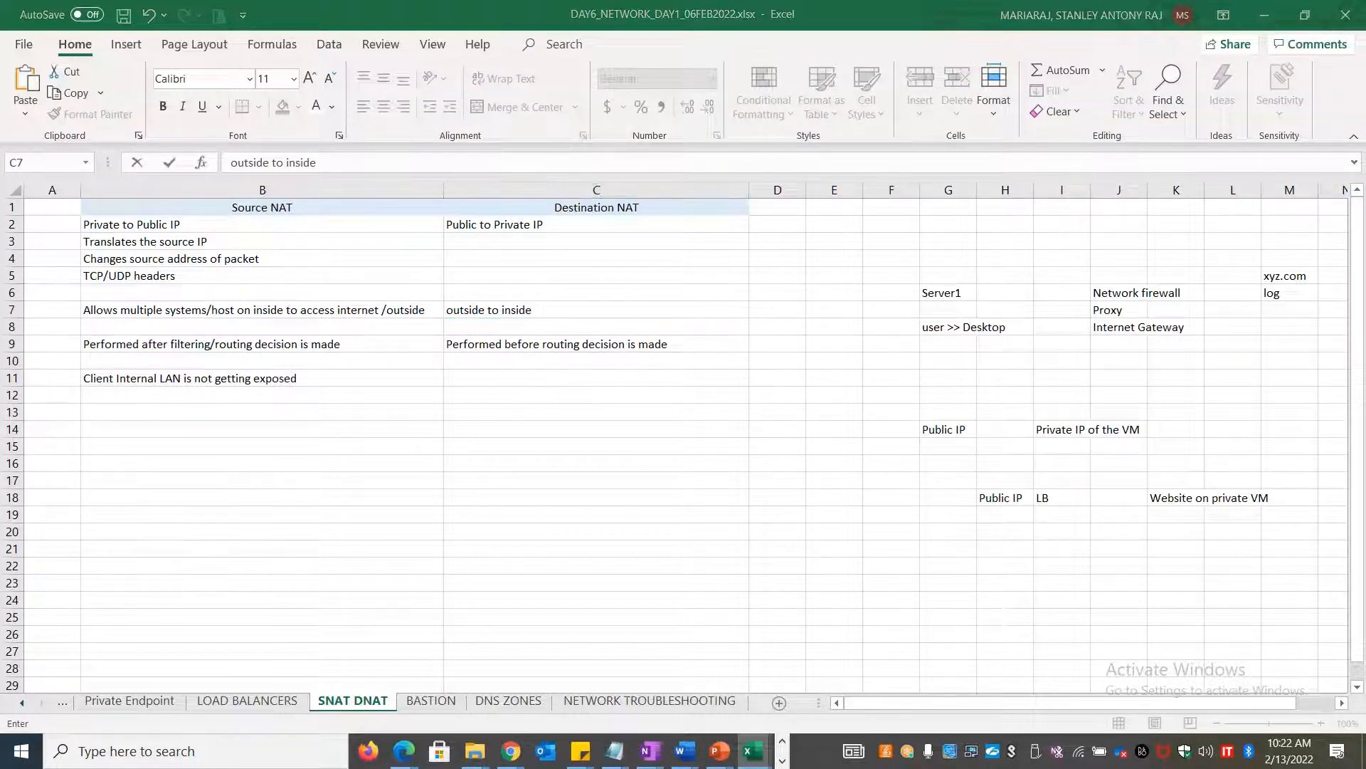
key("alt+Tab")
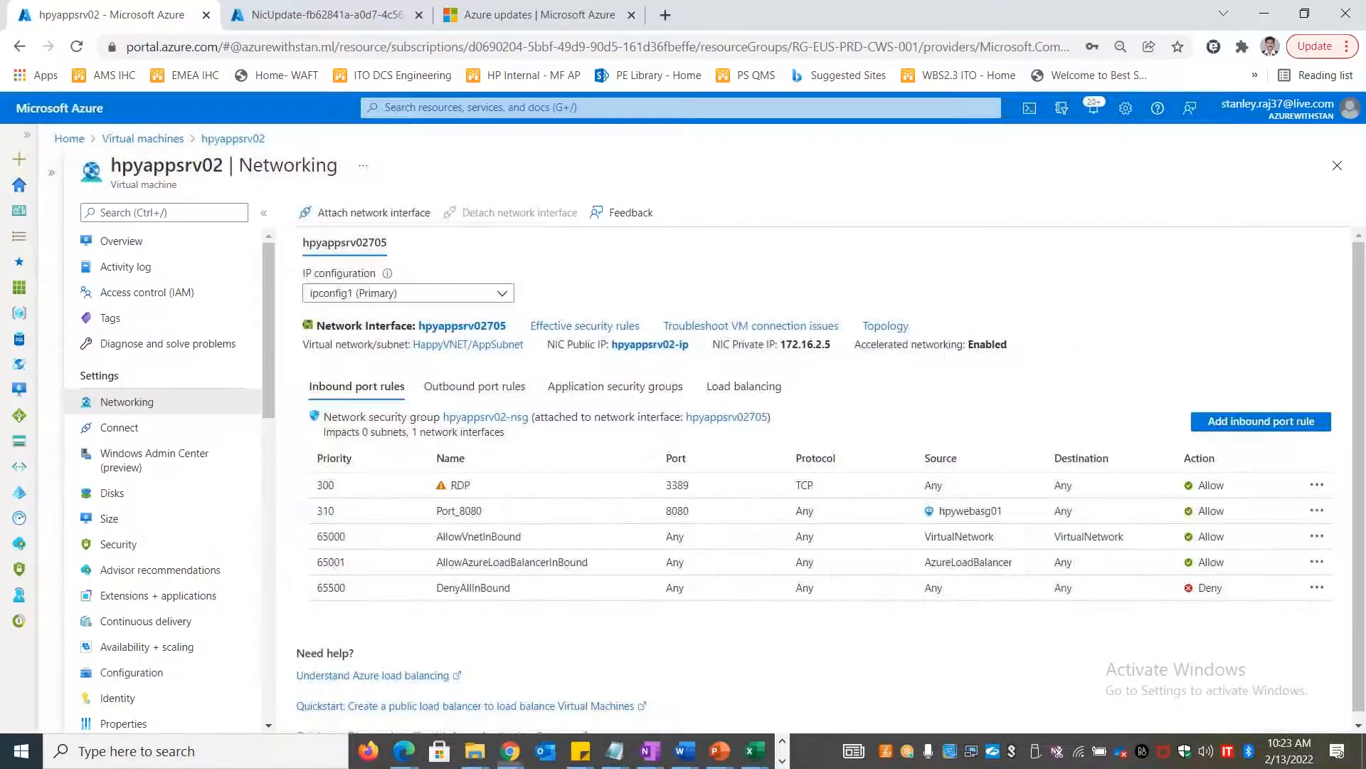
Start the hpyappsrv02 virtual machine from its Overview page, then return to the Excel workbook
left_click(177, 245)
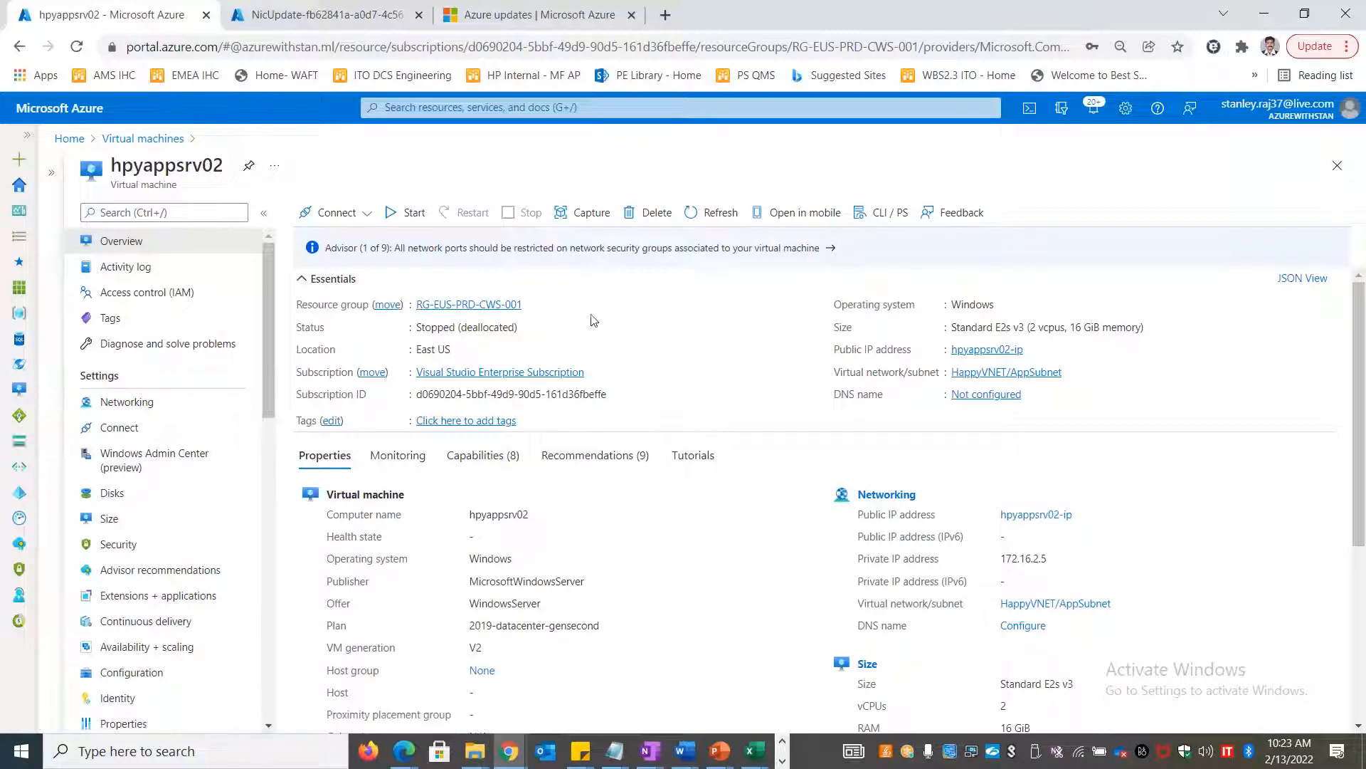
left_click(403, 214)
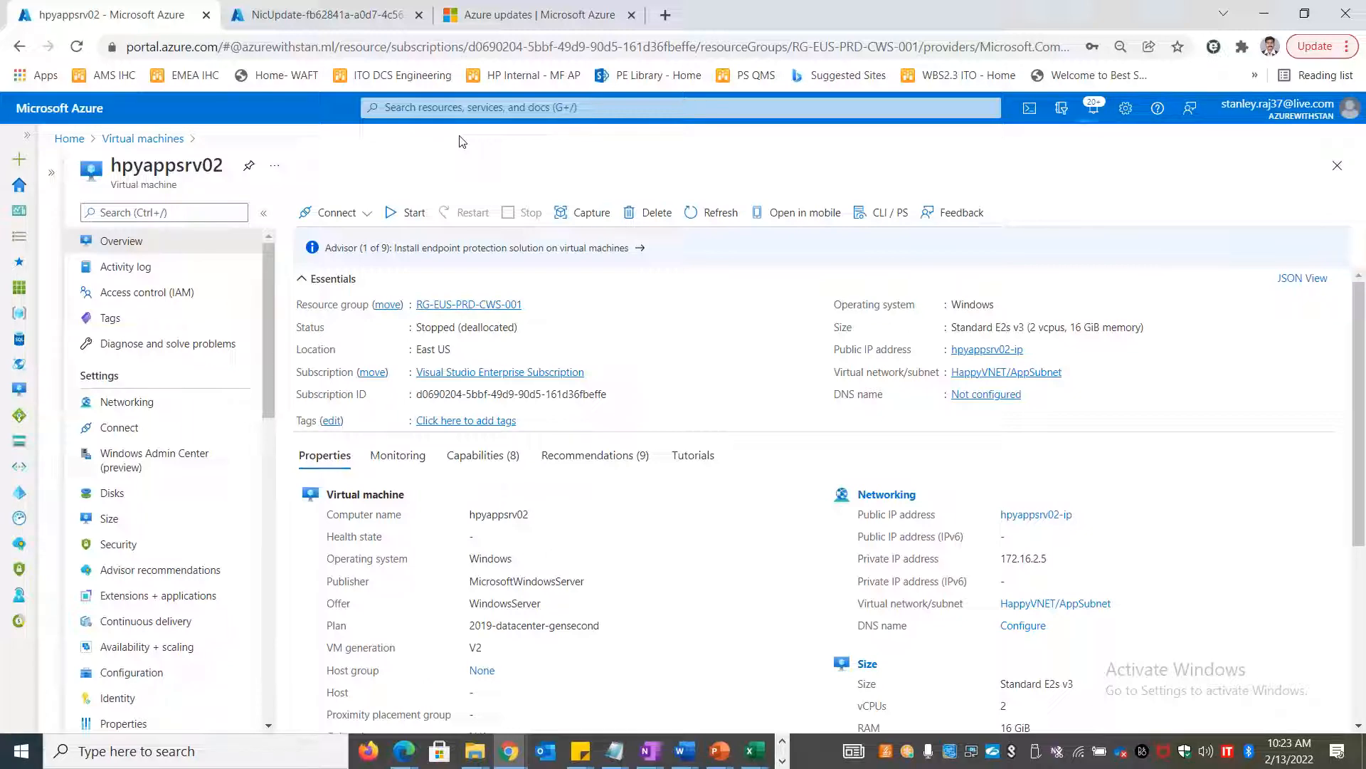
key("alt+Tab")
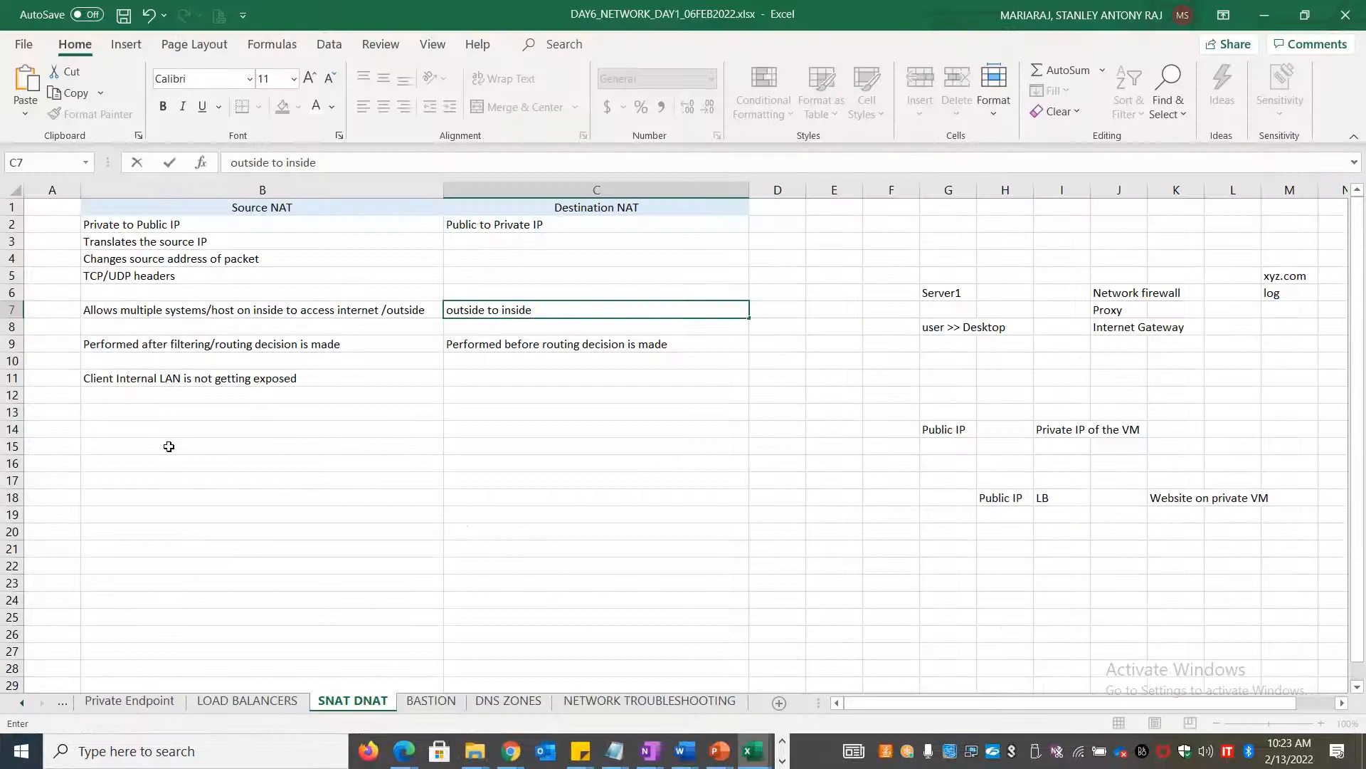
left_click(168, 428)
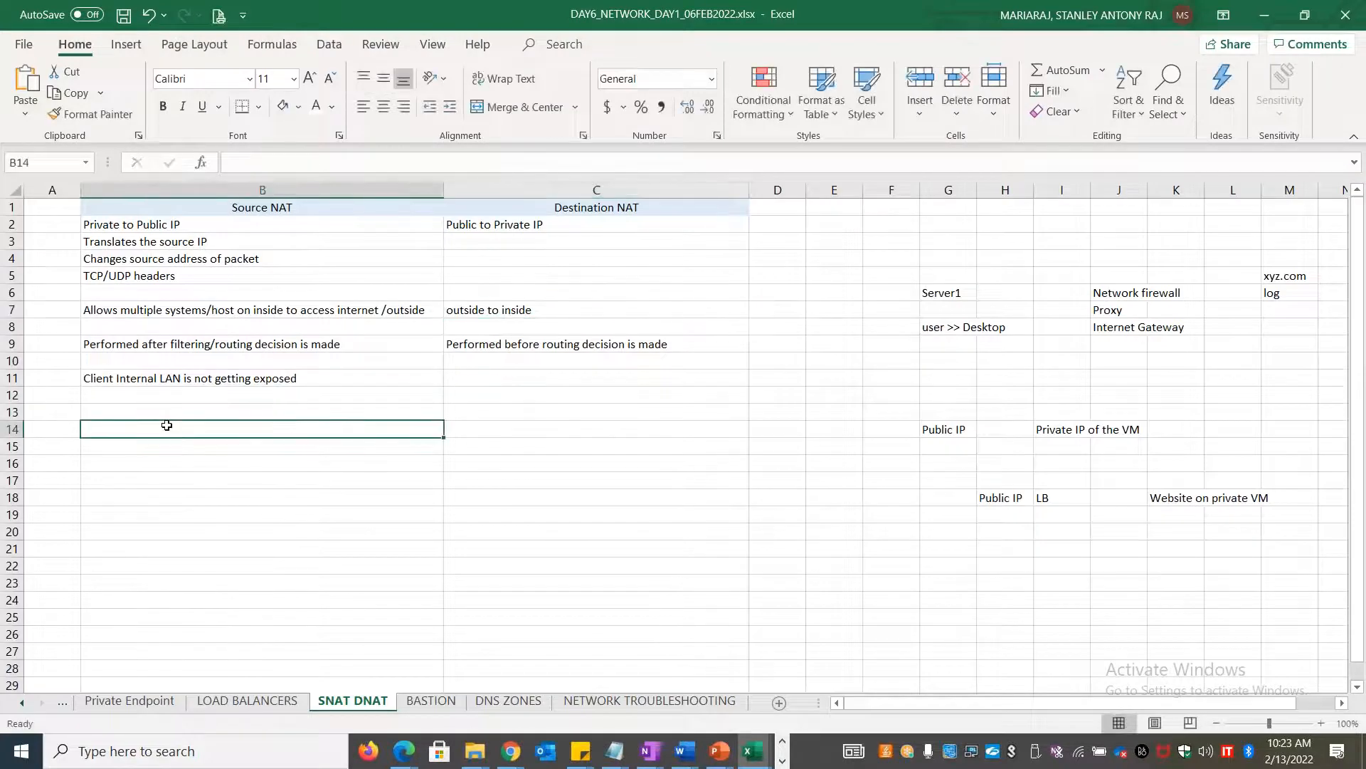
Add 'Squid' in cell I7 beside the Proxy entry
left_click(217, 244)
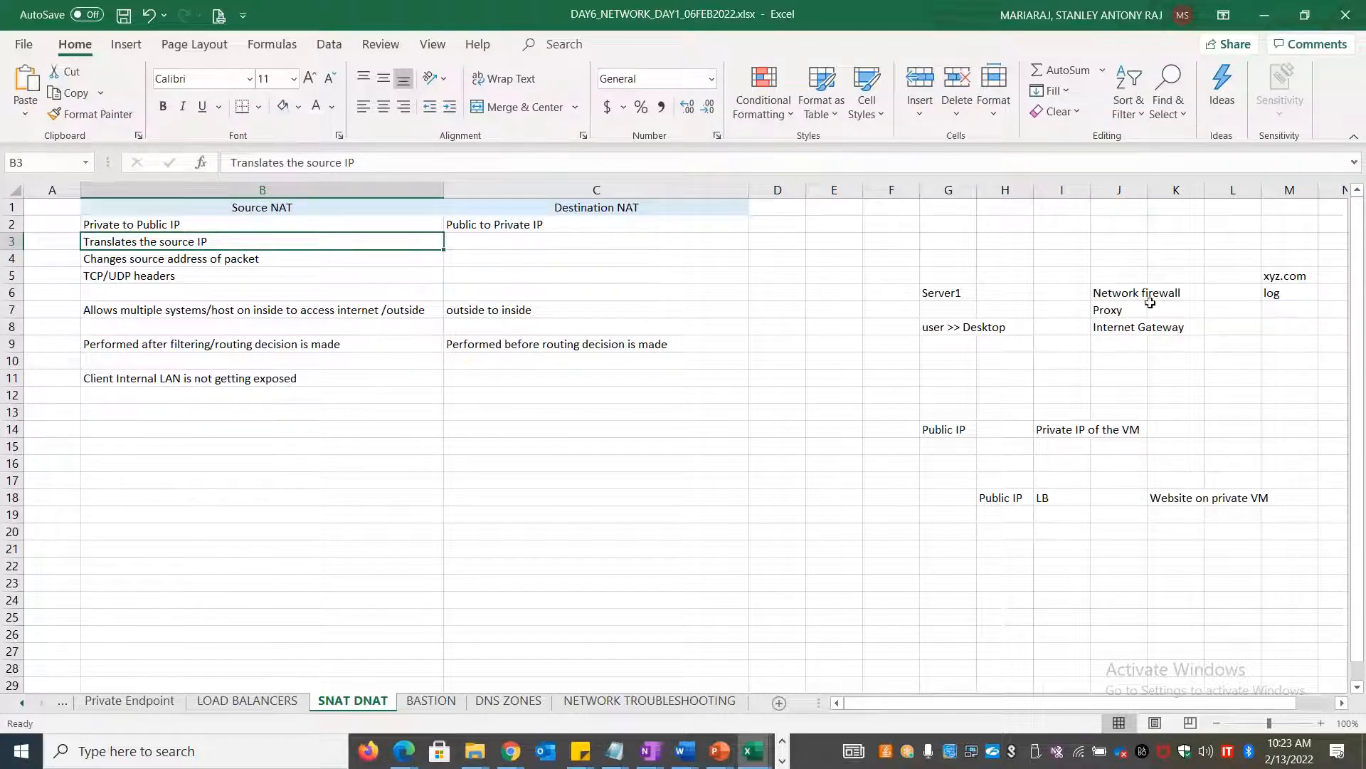
left_click(1109, 311)
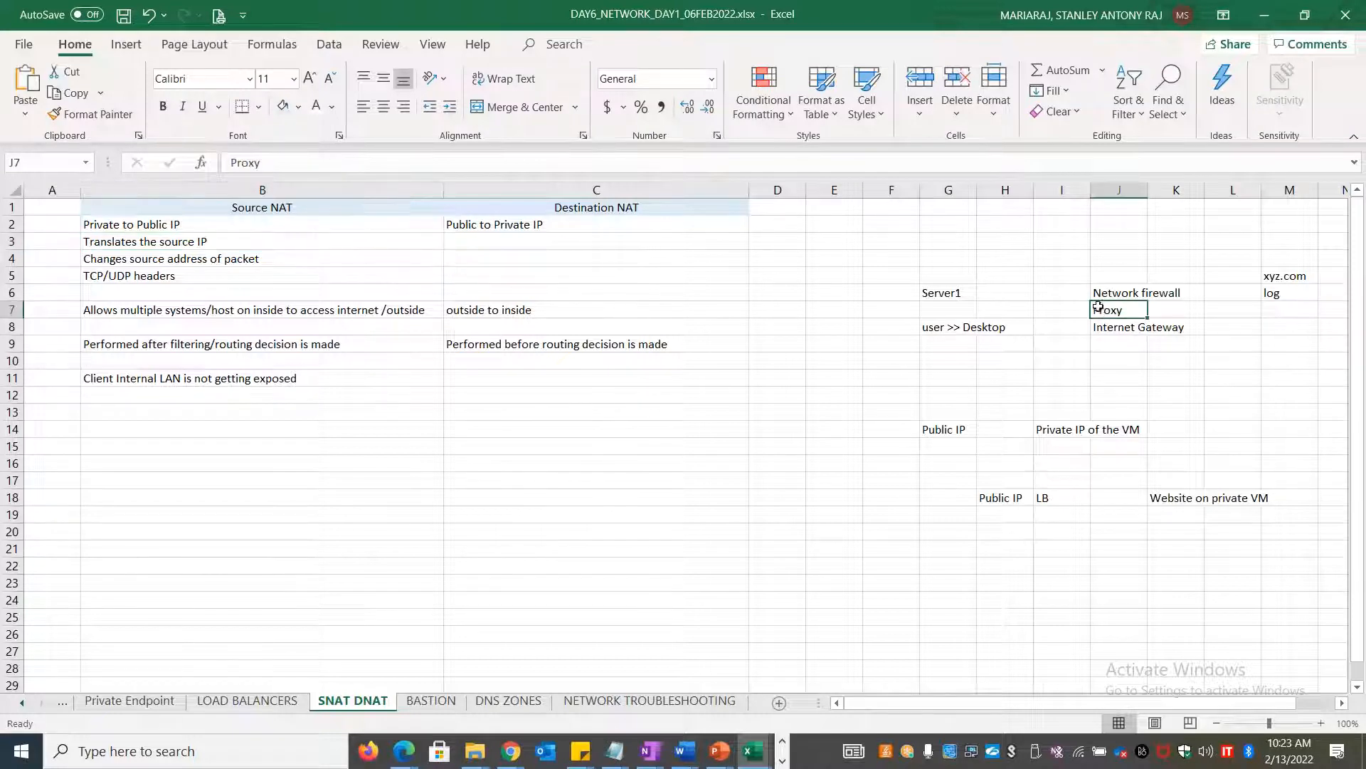
left_click(1076, 307)
type("Squid")
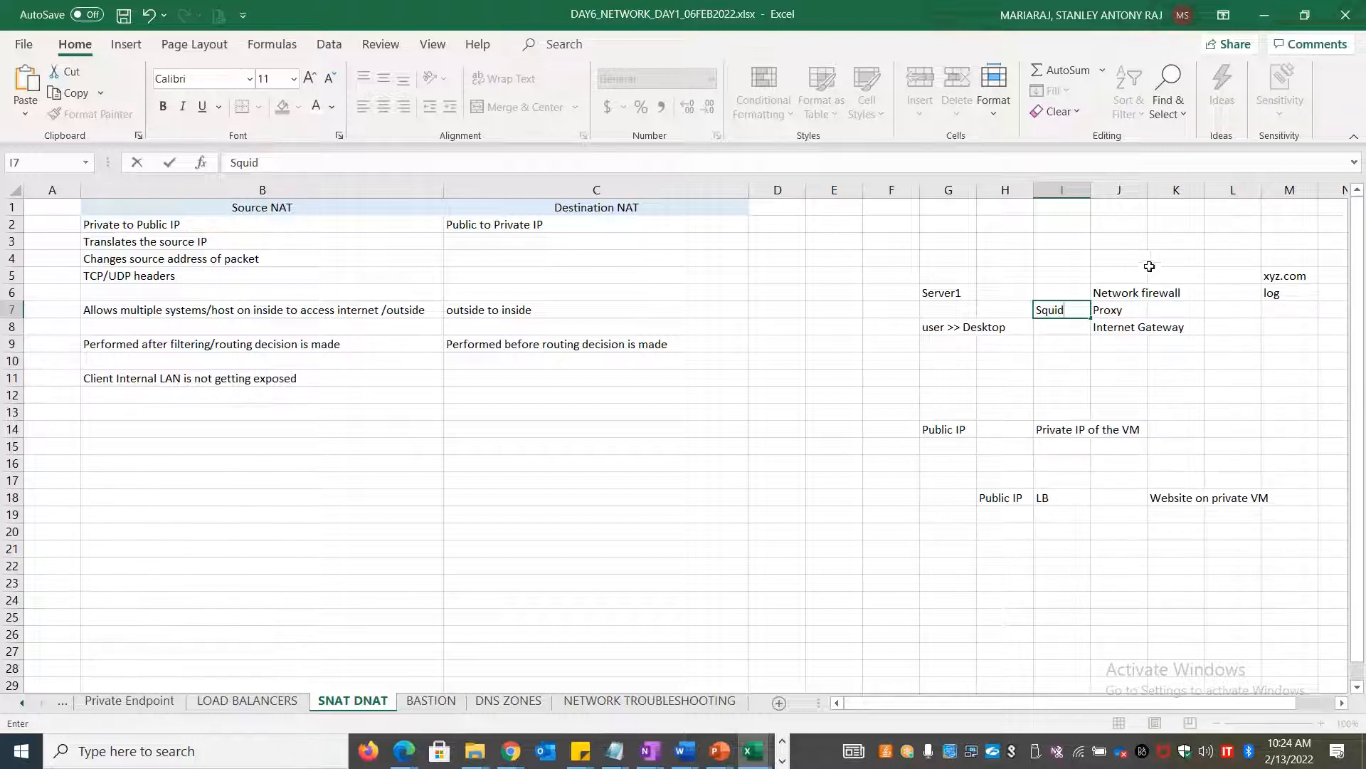
left_click(1116, 255)
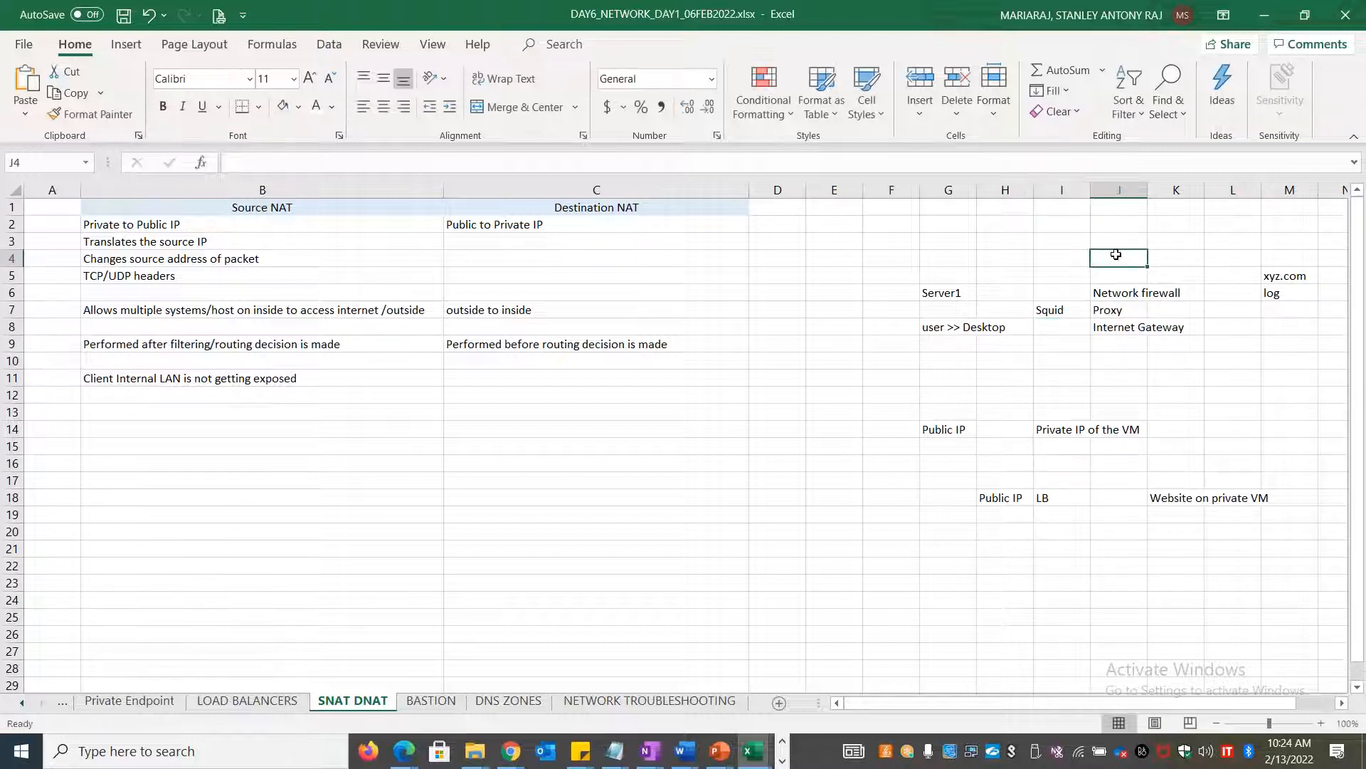
Enter 'Public IP' in J4, 'Private IP' in G4 and 'DMZ' in C6
type("Publ")
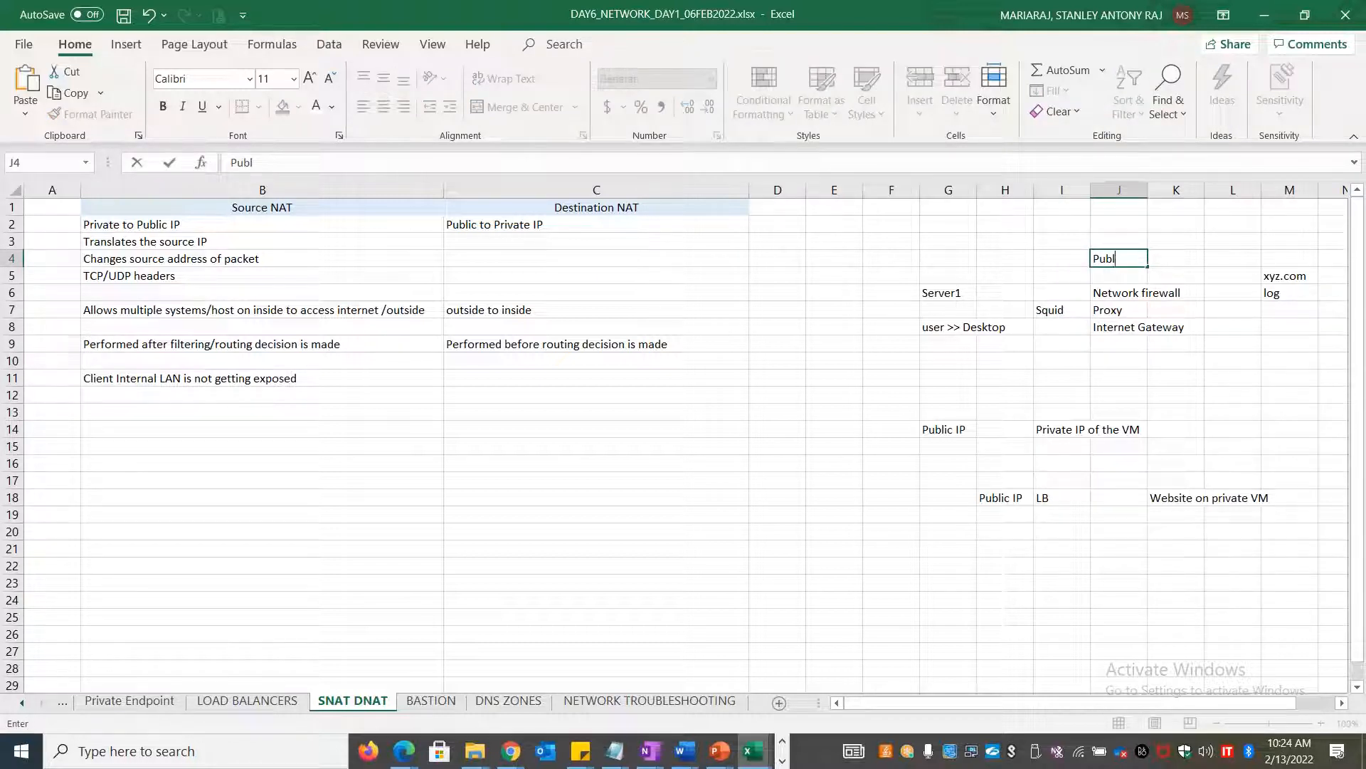
type("ic IP")
key("Left")
key("Left")
key("Left")
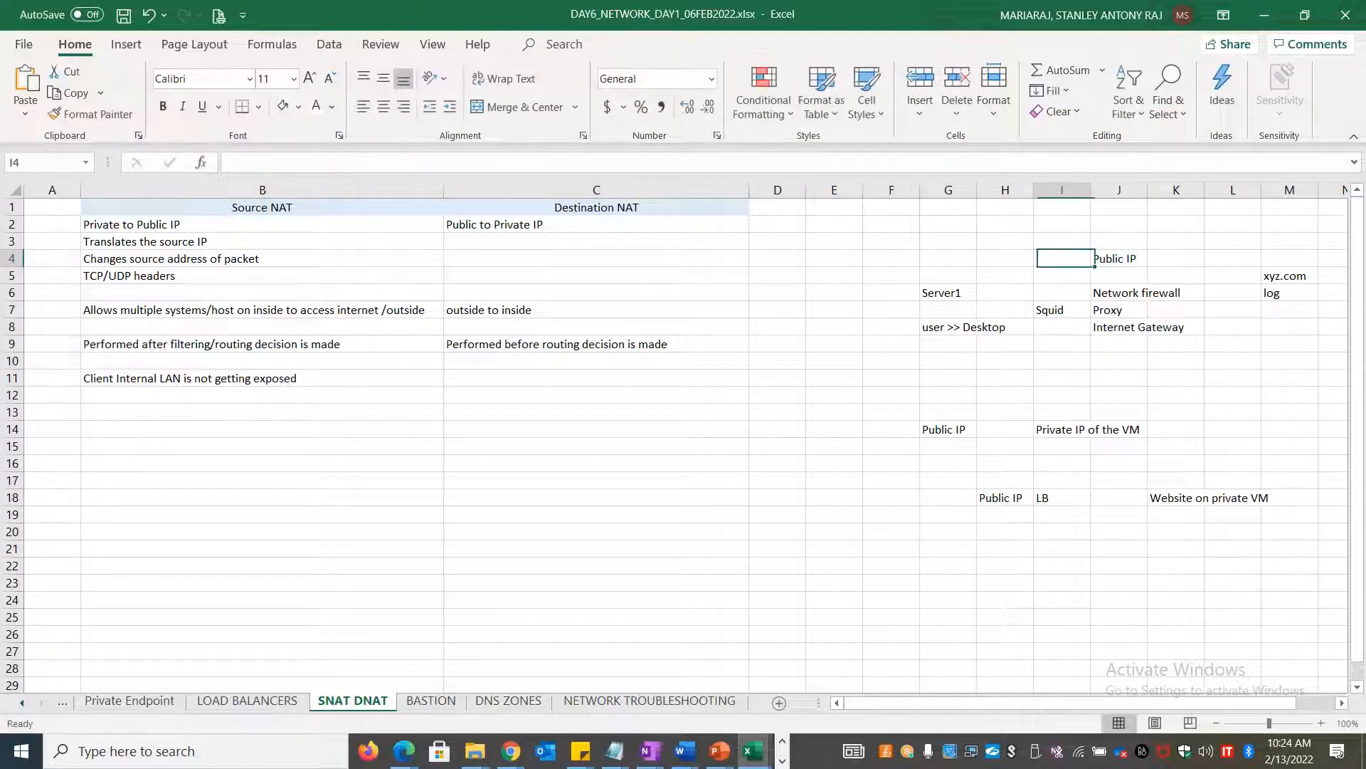
type("Private IP")
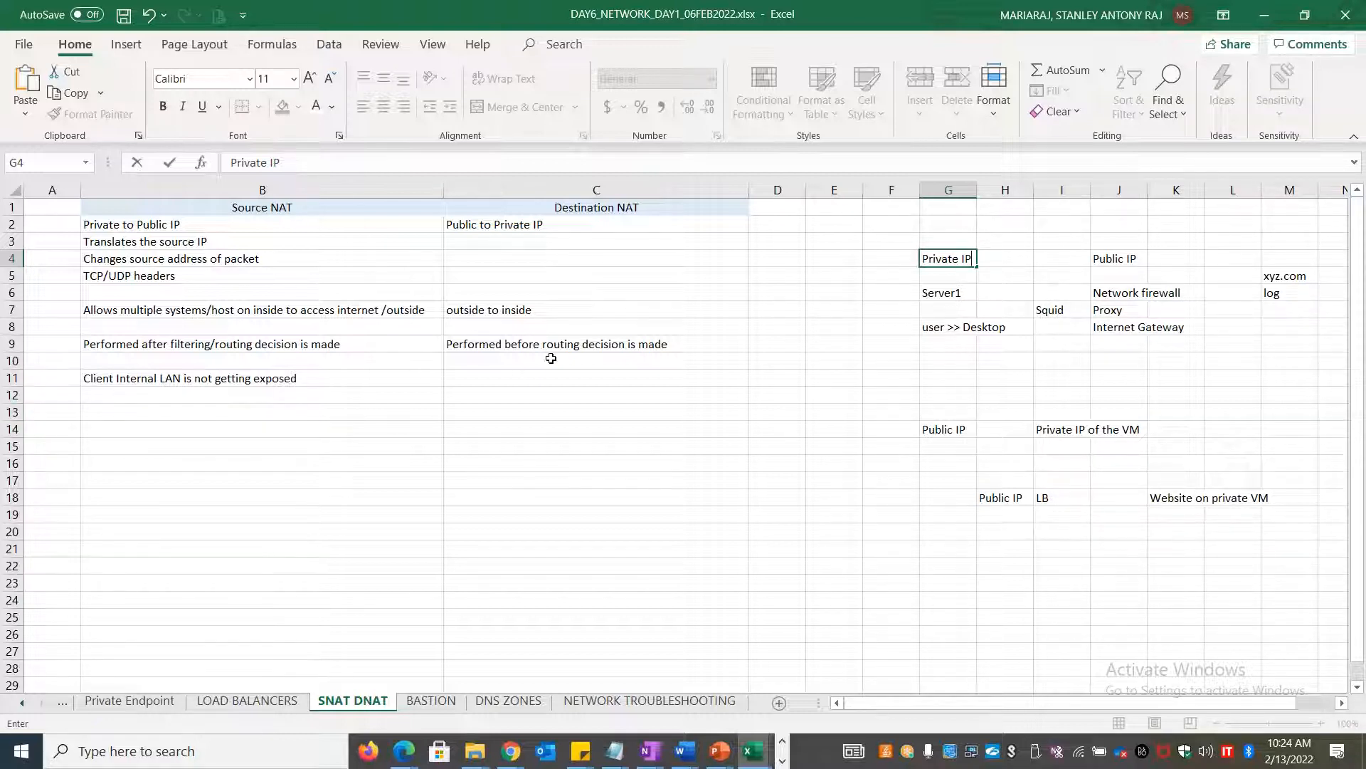
left_click(571, 282)
key("Down")
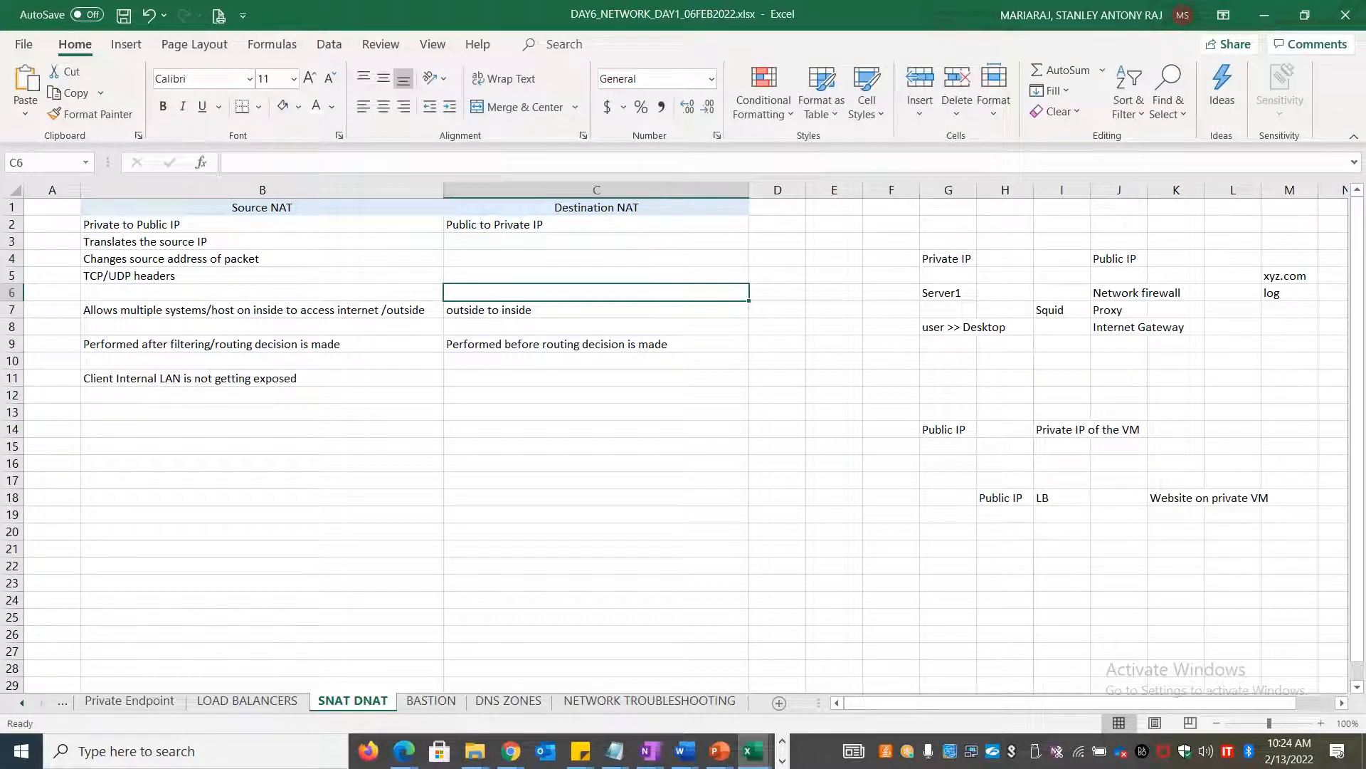
type("DMZ")
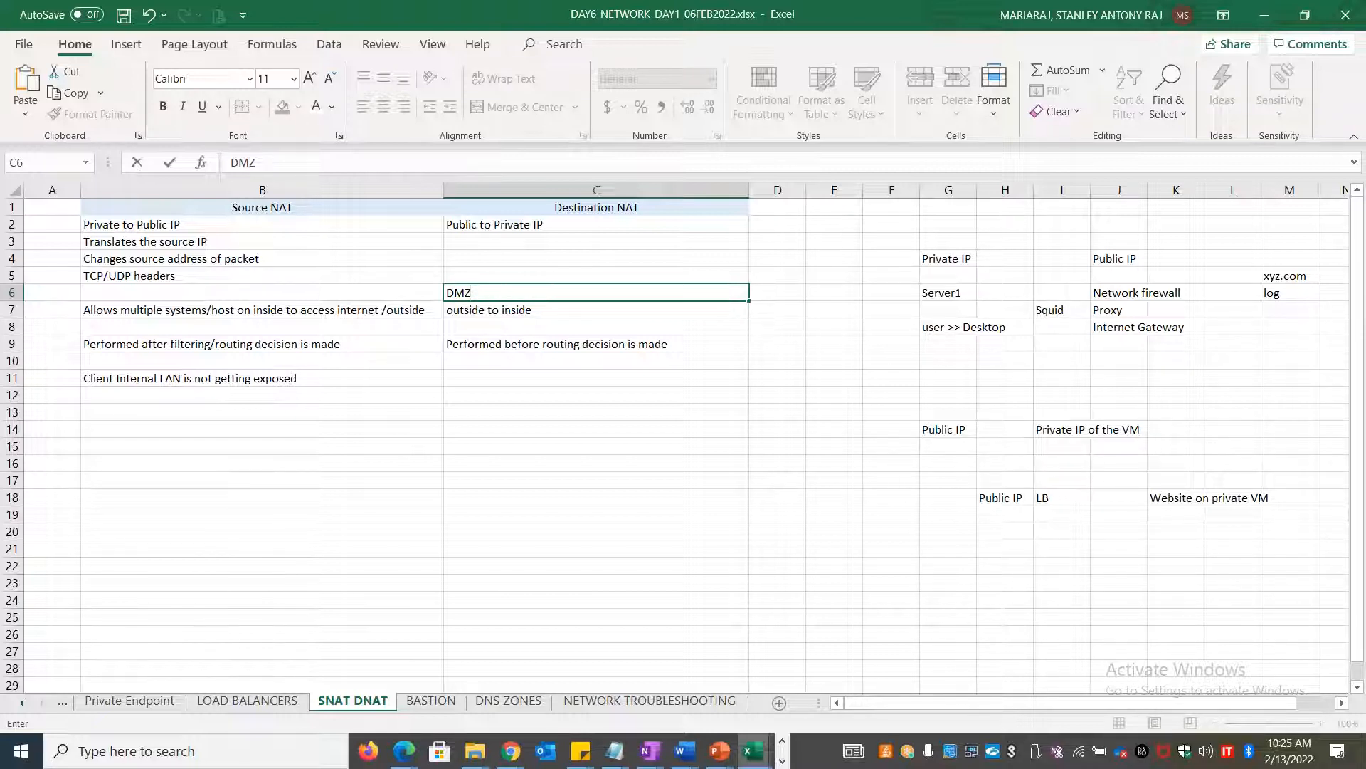
left_click(494, 533)
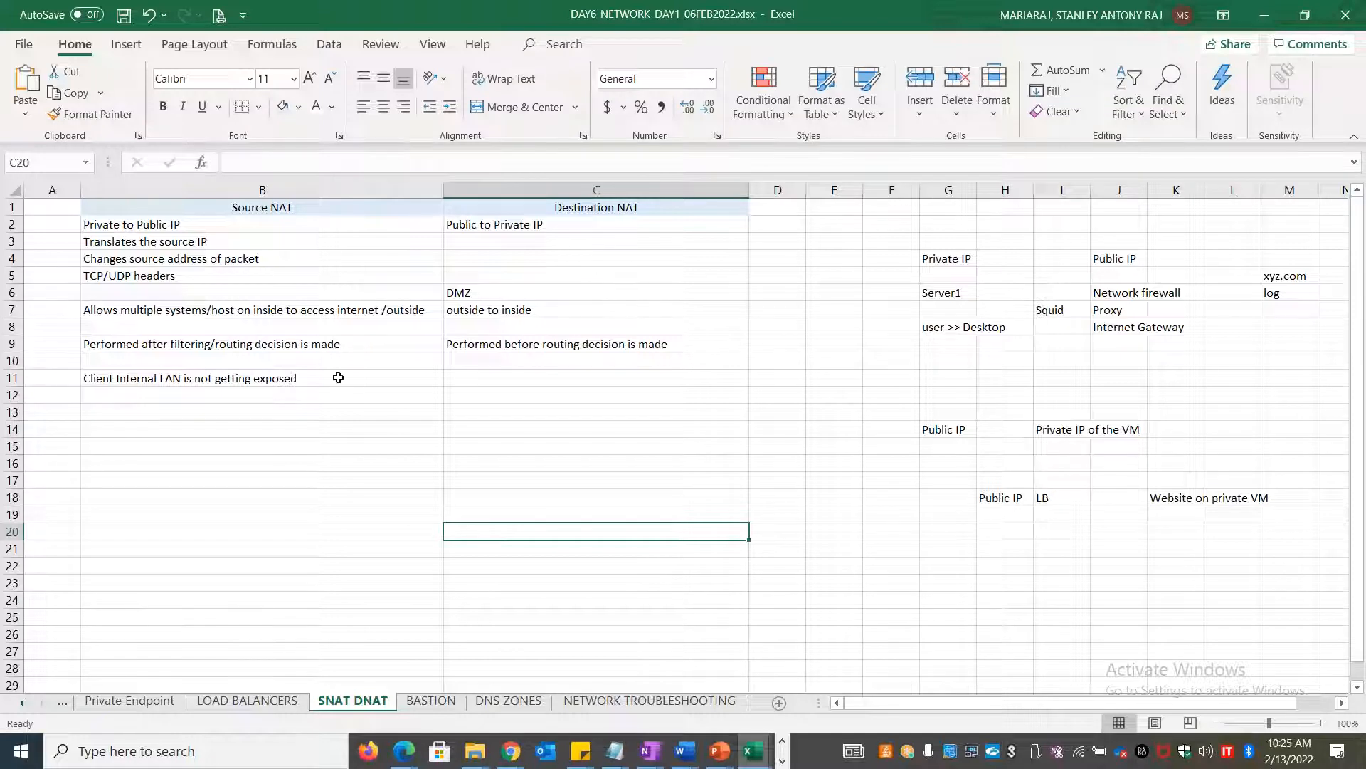
left_click(227, 429)
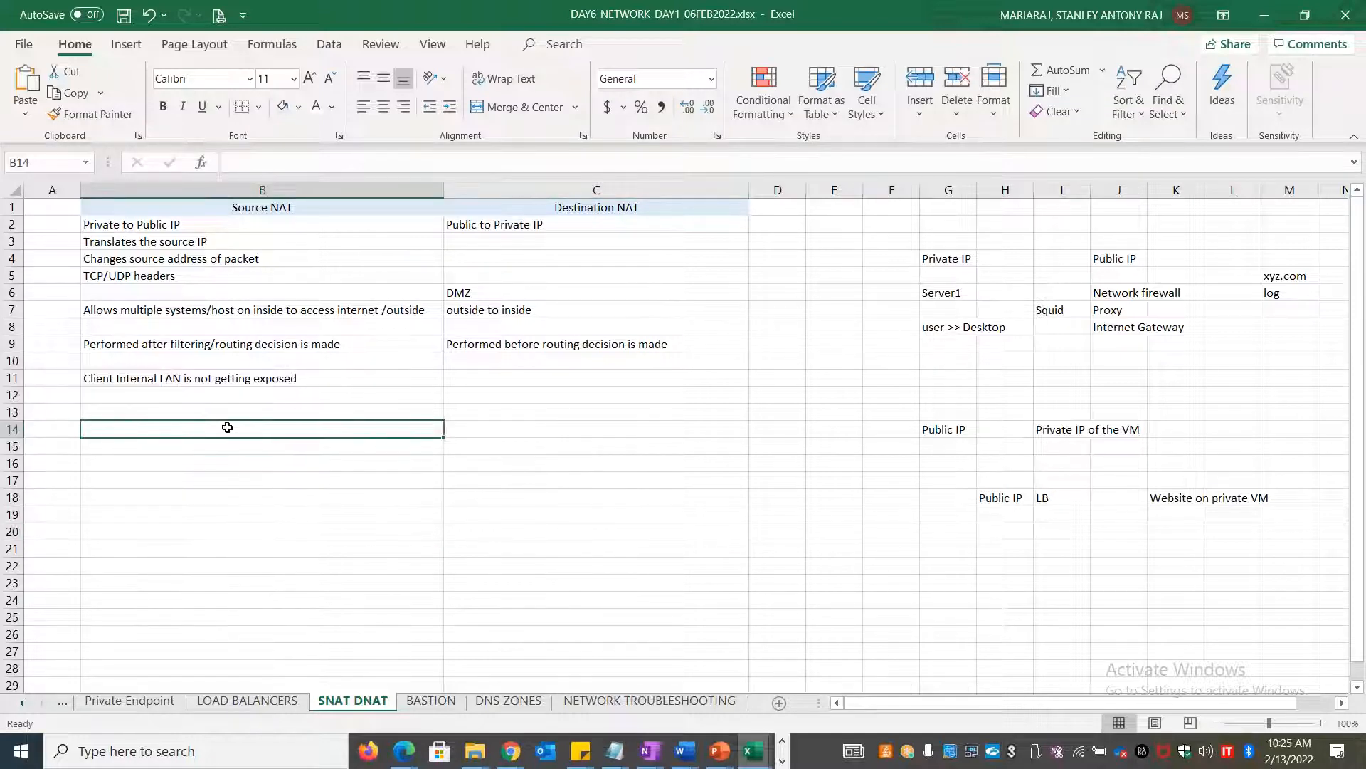
Write 'NAT - Network Address Translation' in B14 and switch to the Azure portal
type("NAT - Ne")
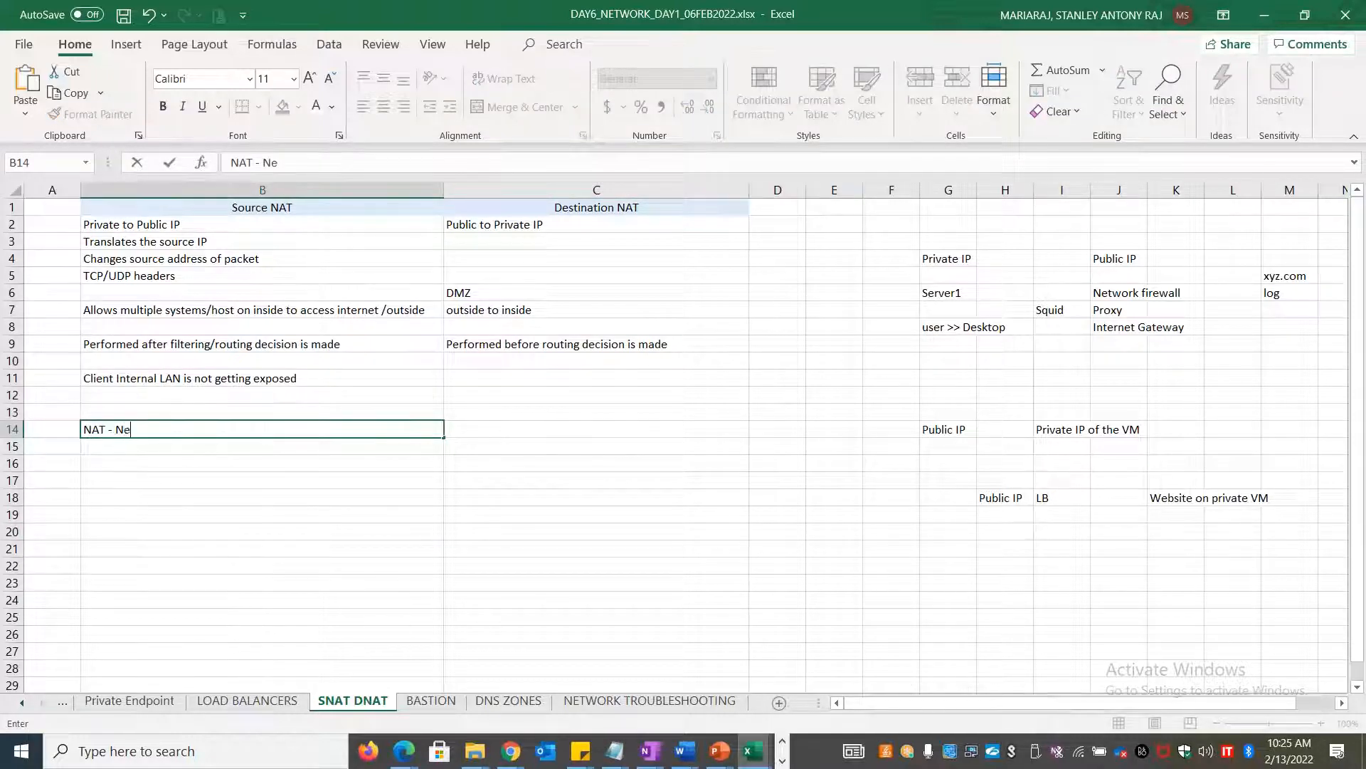
type("twork Address Translation")
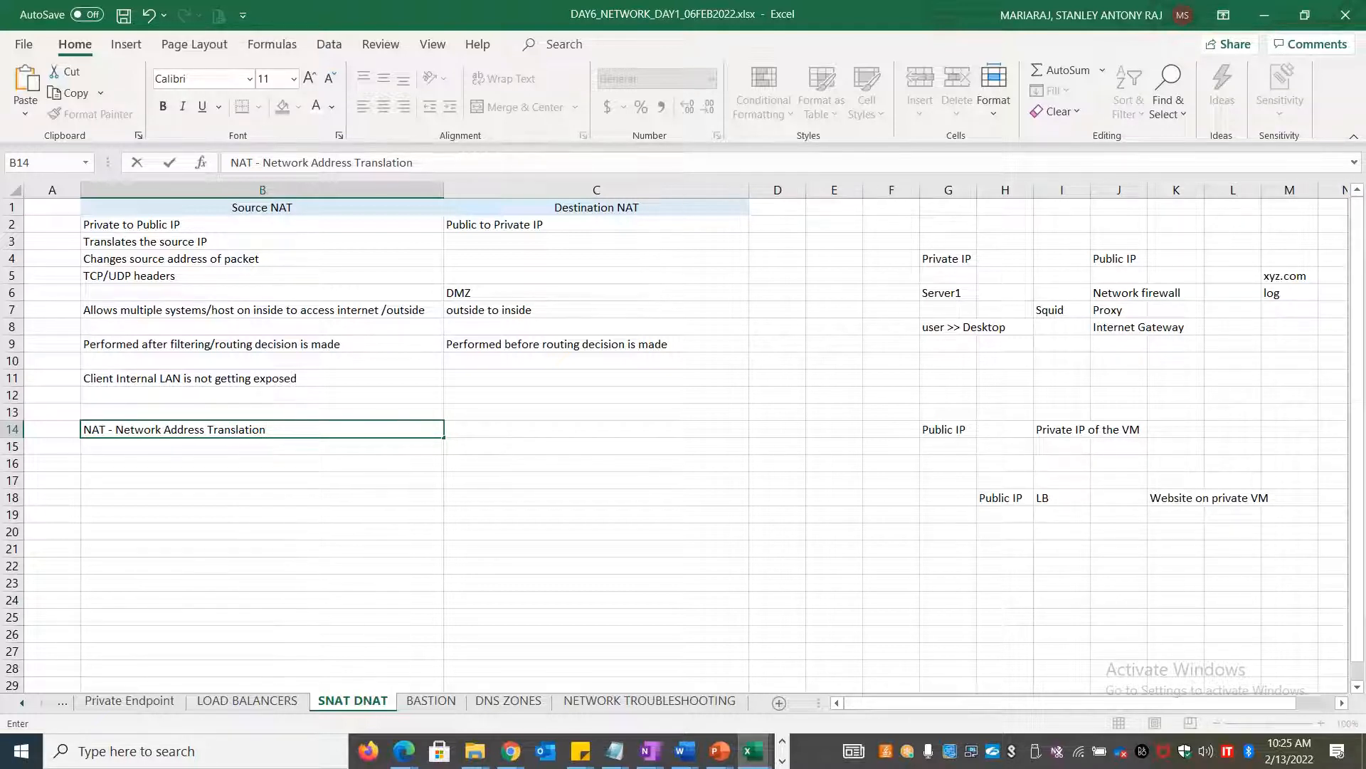
key("alt+Tab")
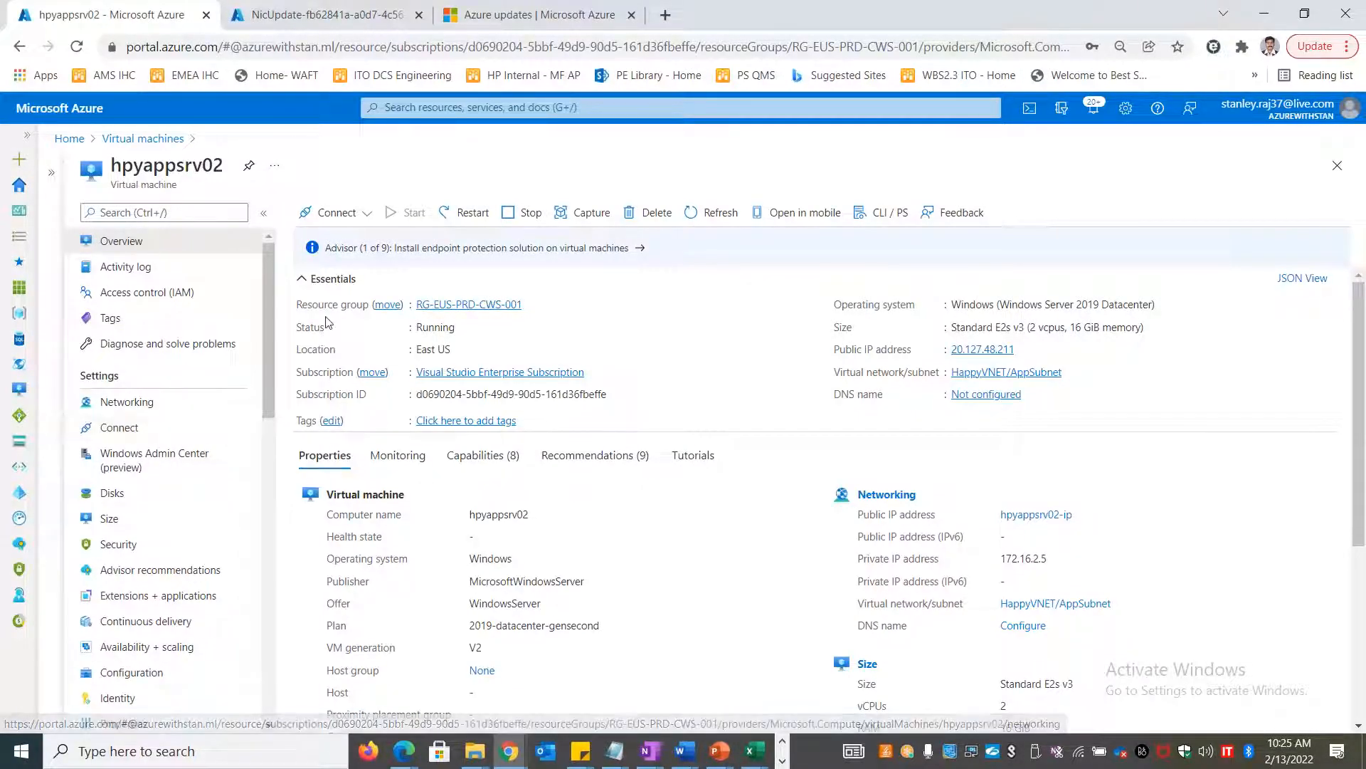
Delete the hpyappsrvnic2 network interface from the Network interfaces list
left_click(142, 139)
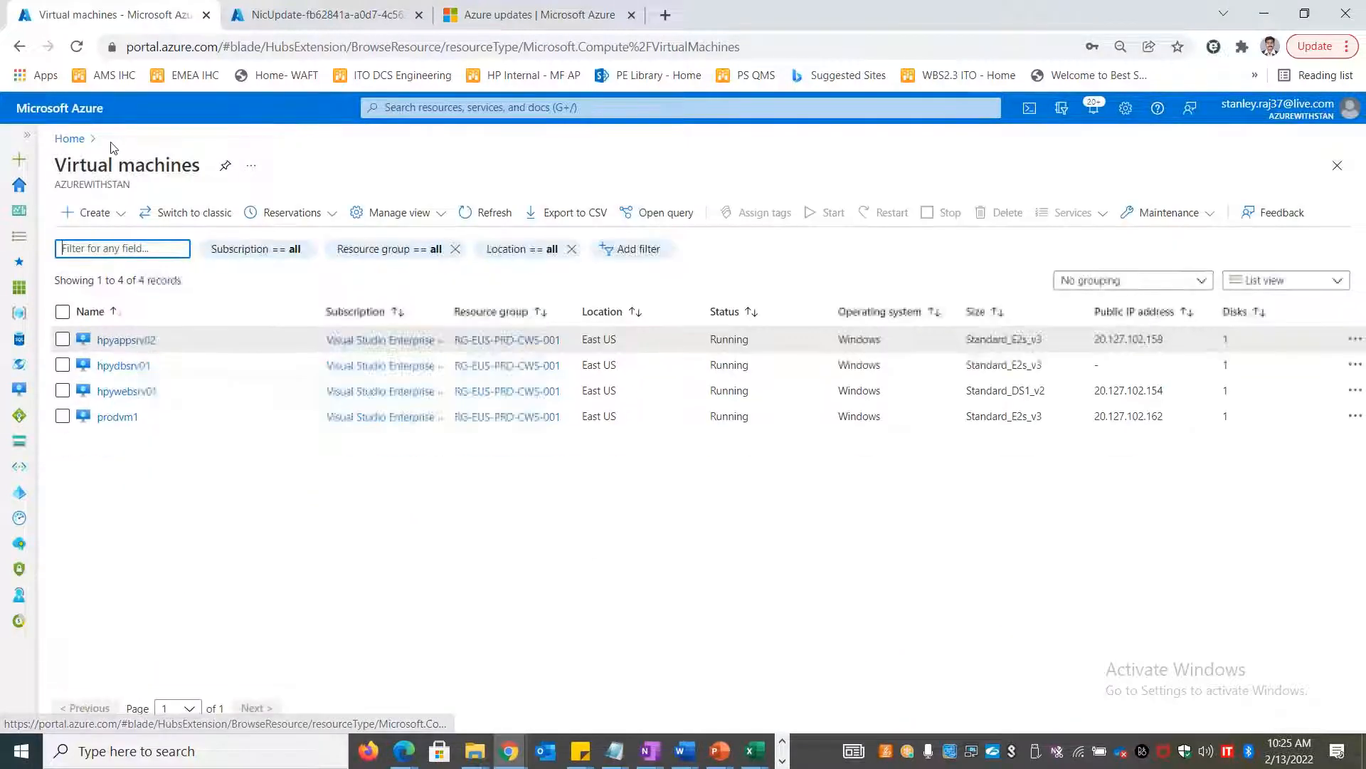
left_click(73, 141)
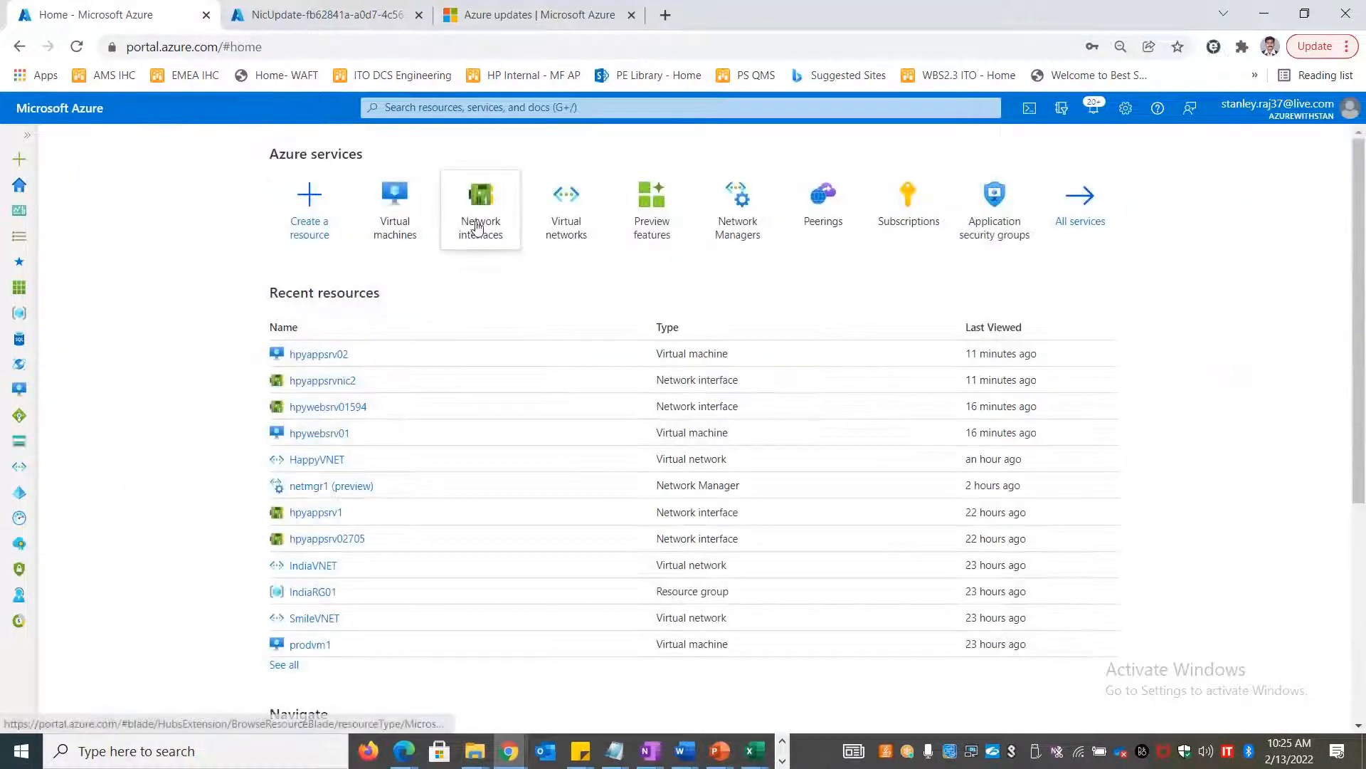
left_click(481, 210)
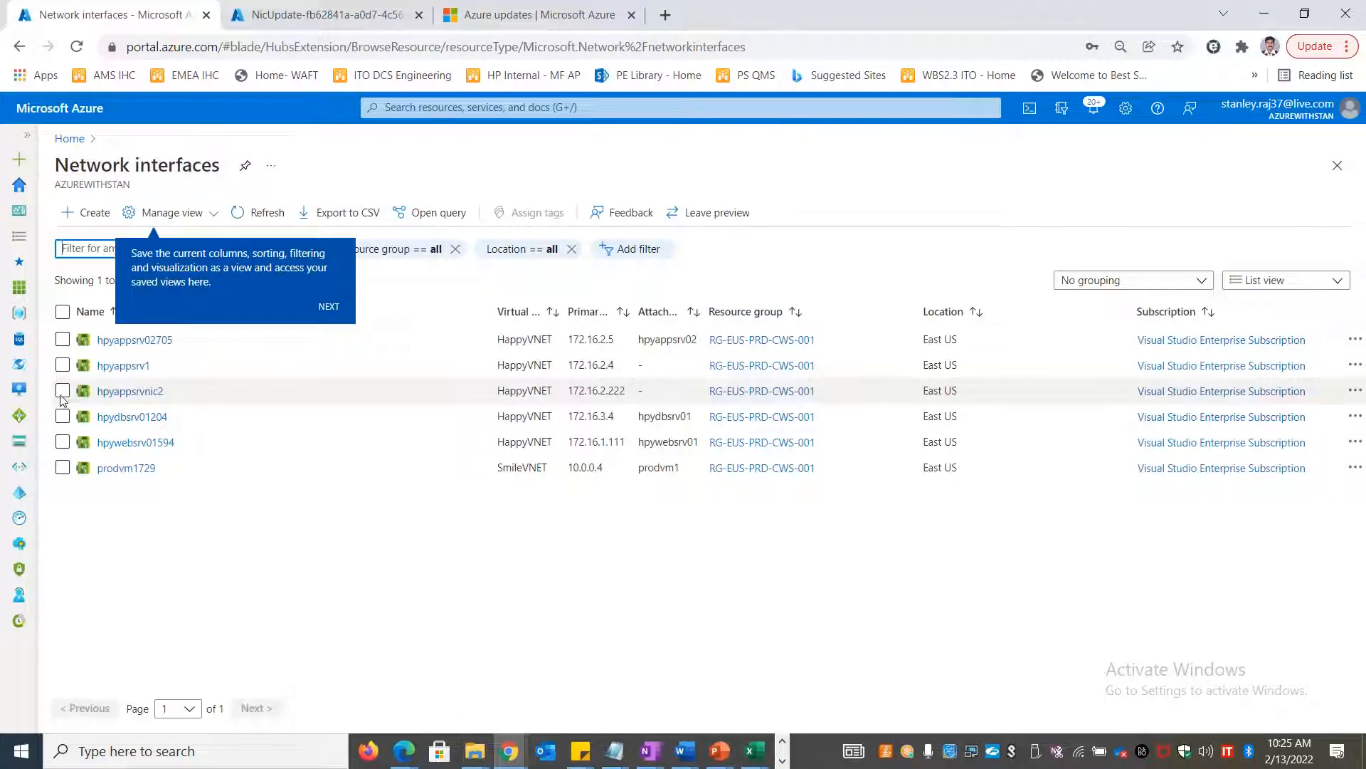
left_click(62, 391)
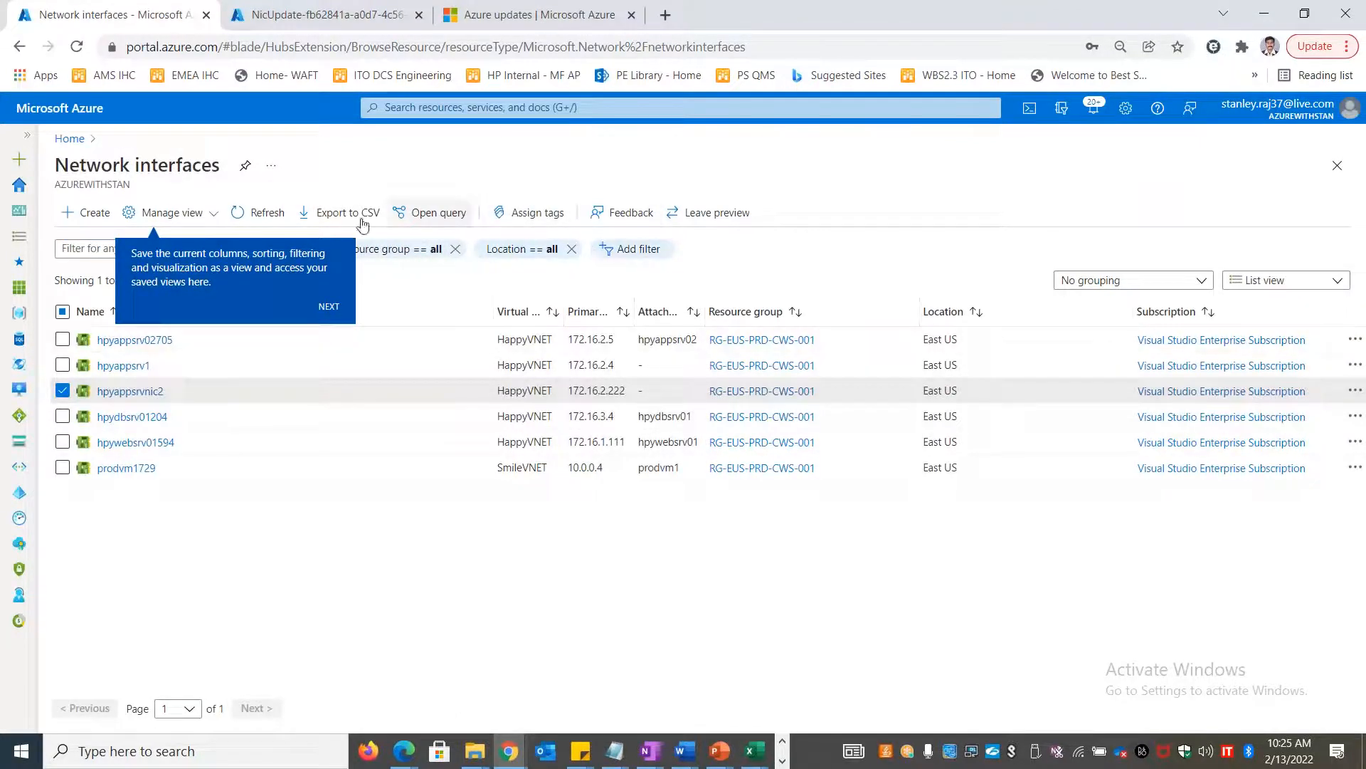
left_click(1356, 391)
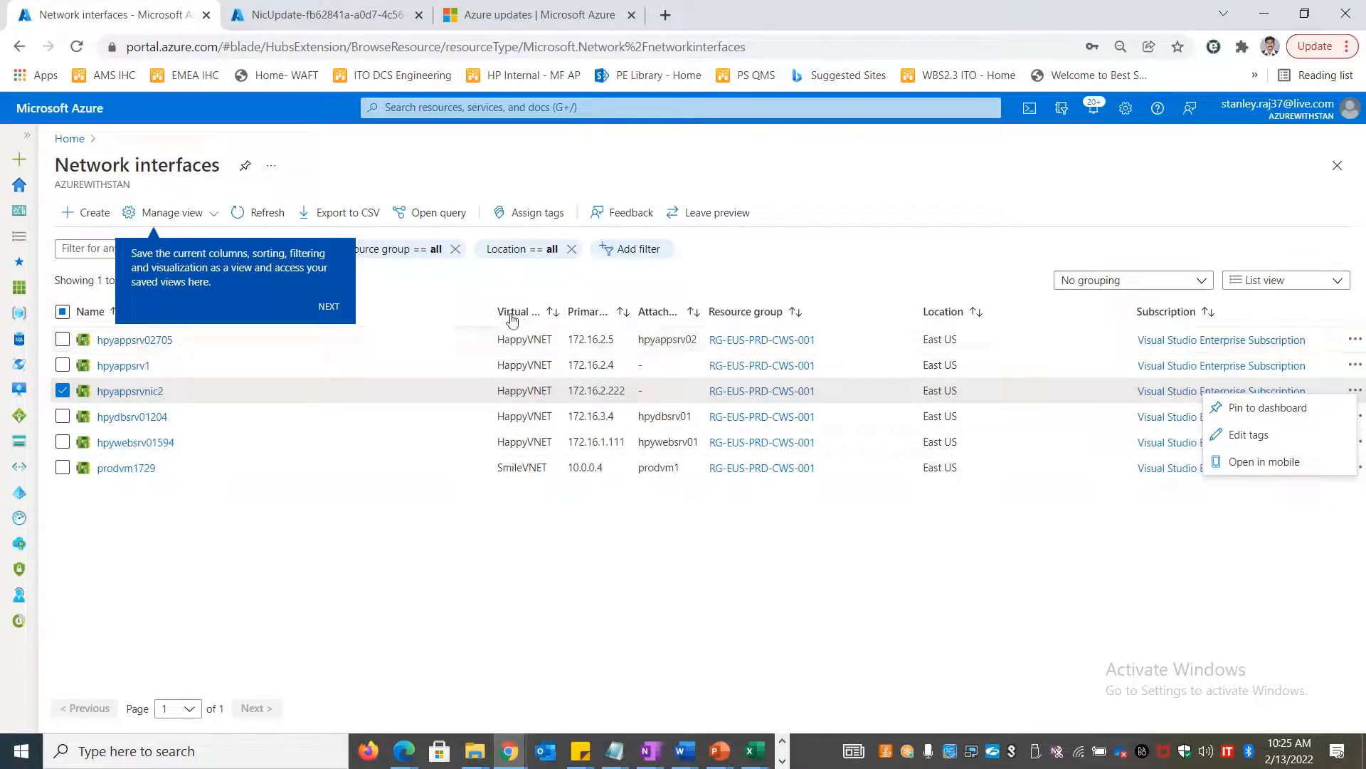
left_click(134, 398)
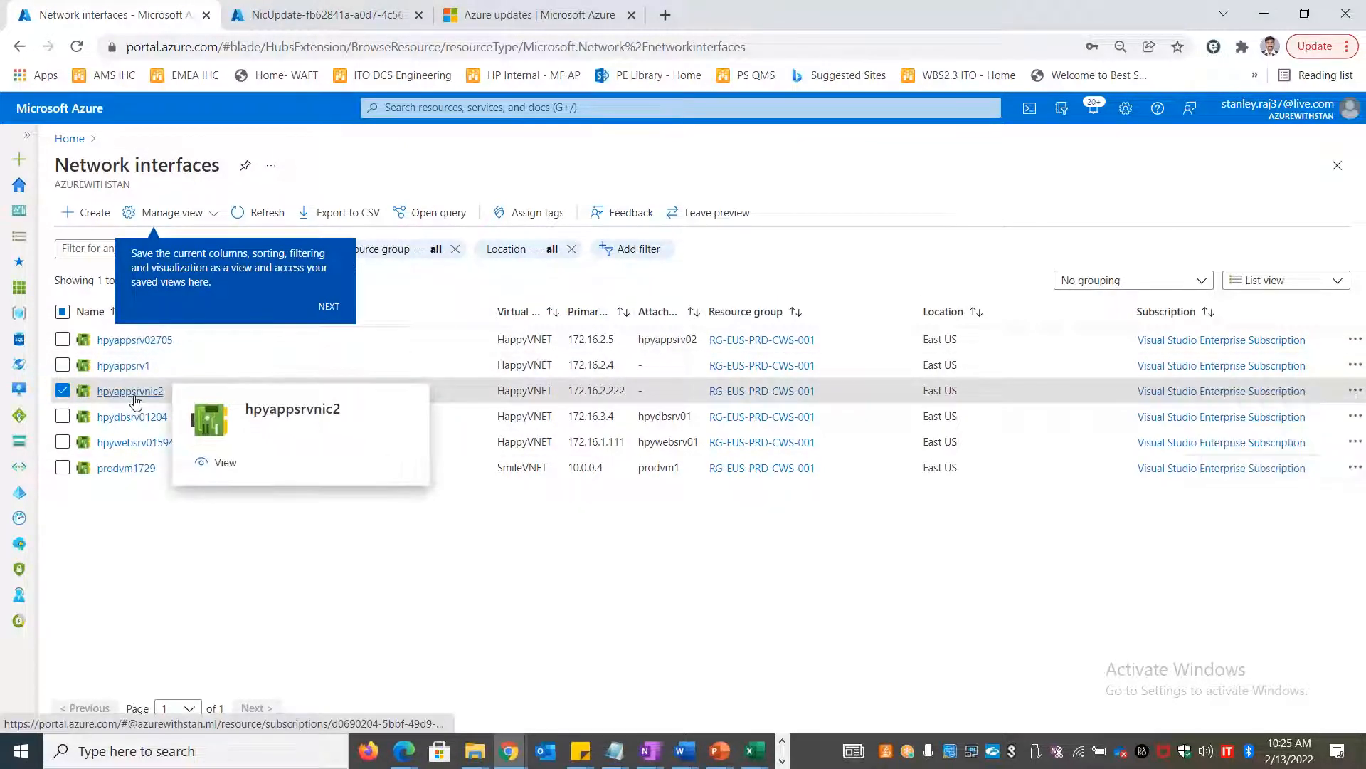
left_click(620, 217)
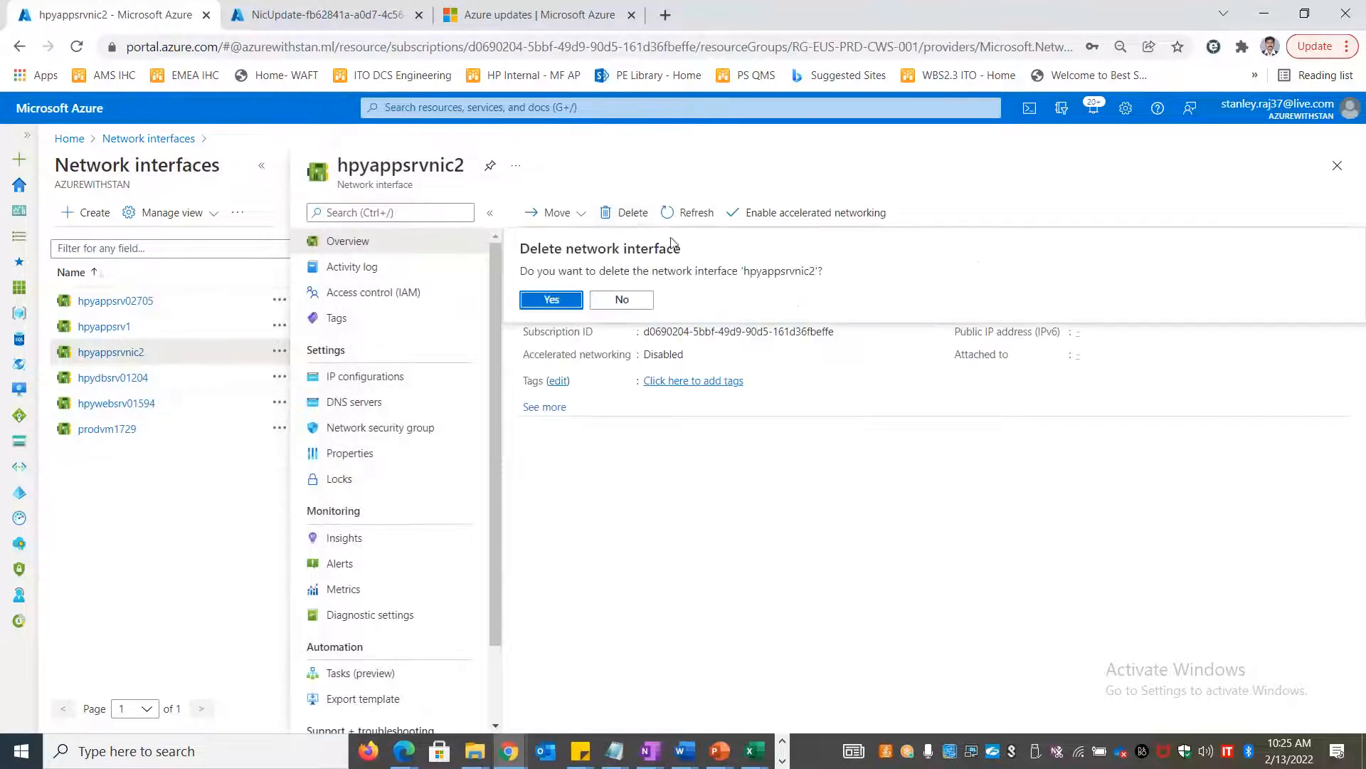
left_click(545, 302)
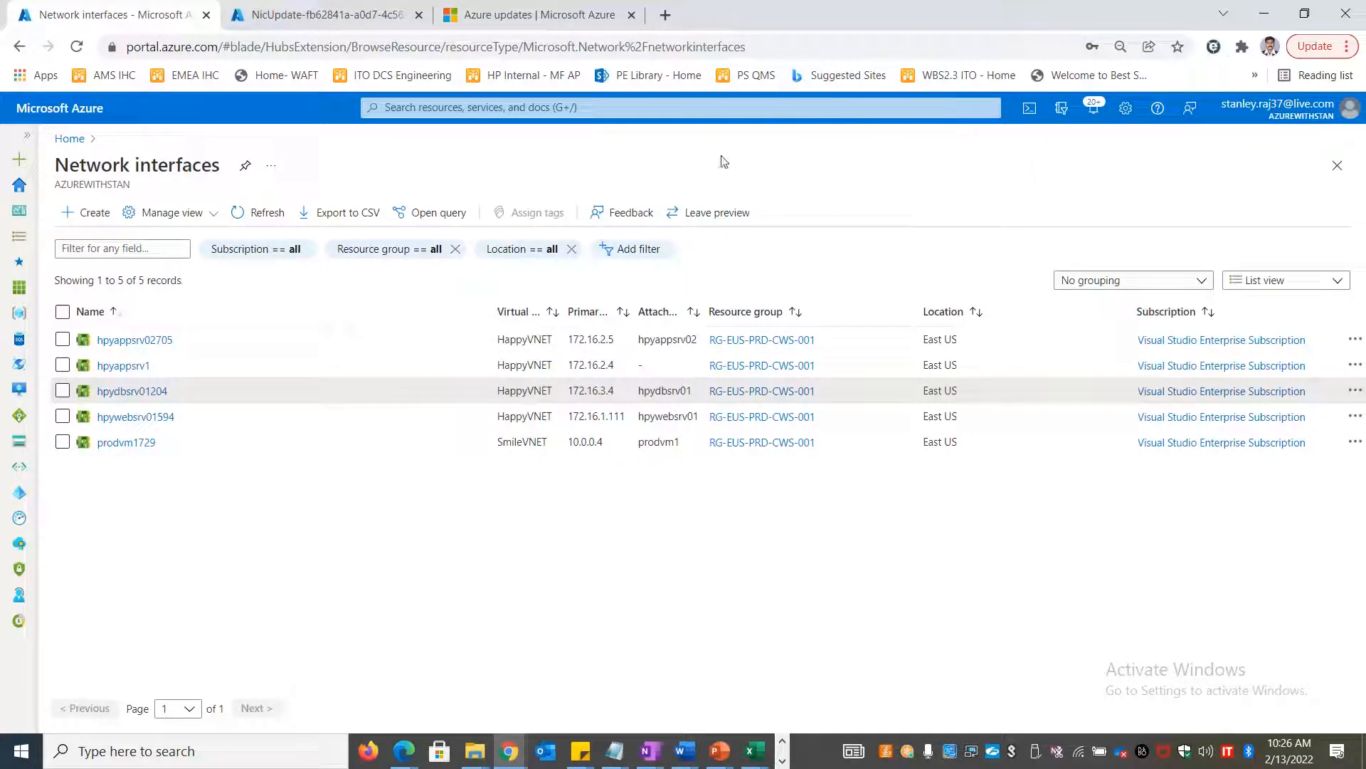
Redeploy the NicUpdate template into RG-EUS-PRD-CWS-001 and go back to the Azure home page
left_click(310, 14)
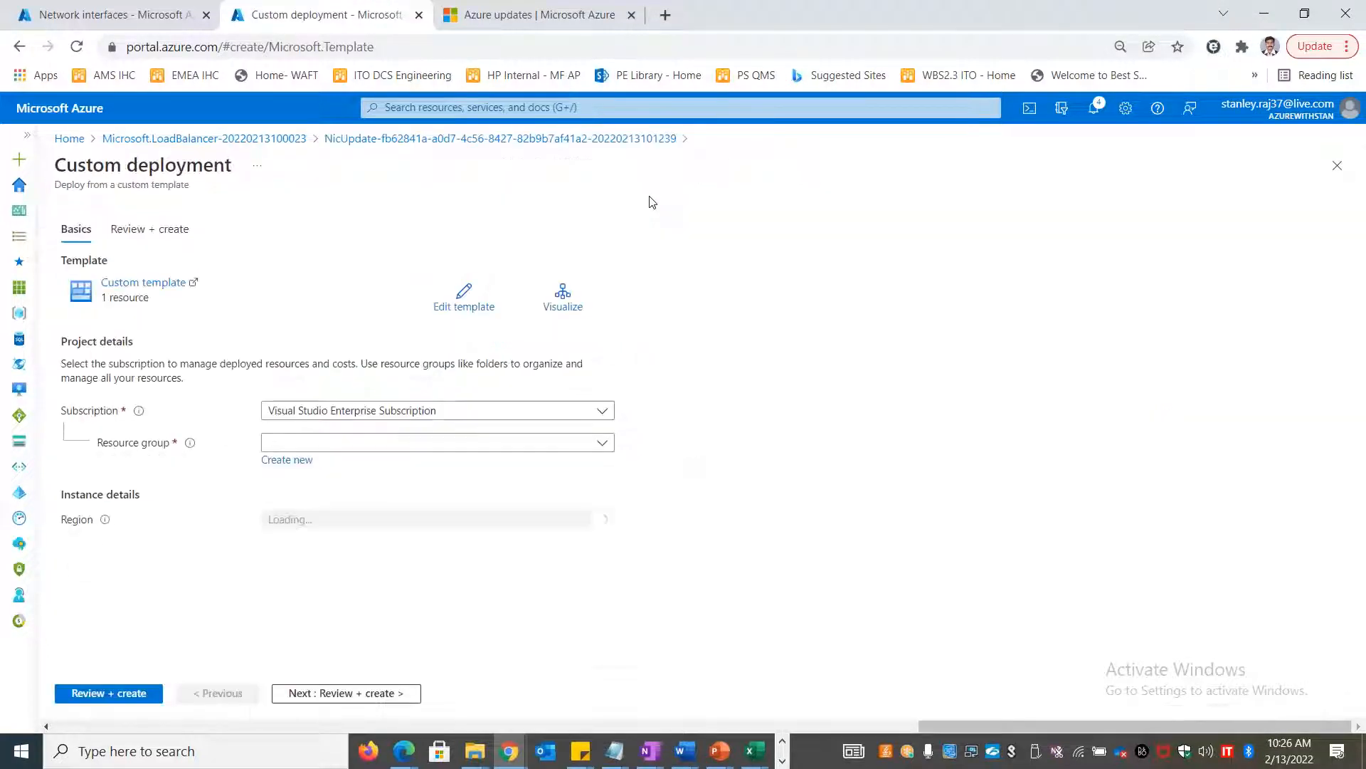
left_click(437, 443)
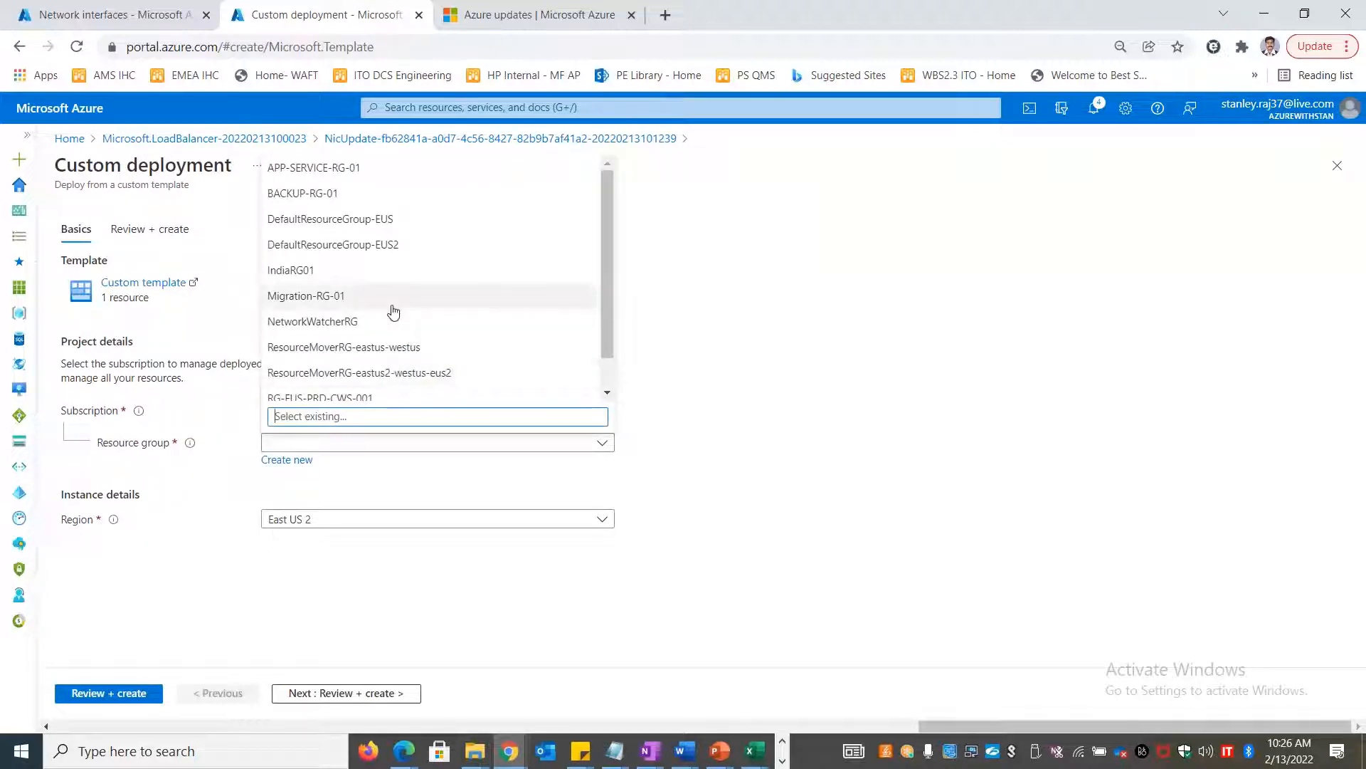
scroll(392, 315, "down", 1)
left_click(368, 362)
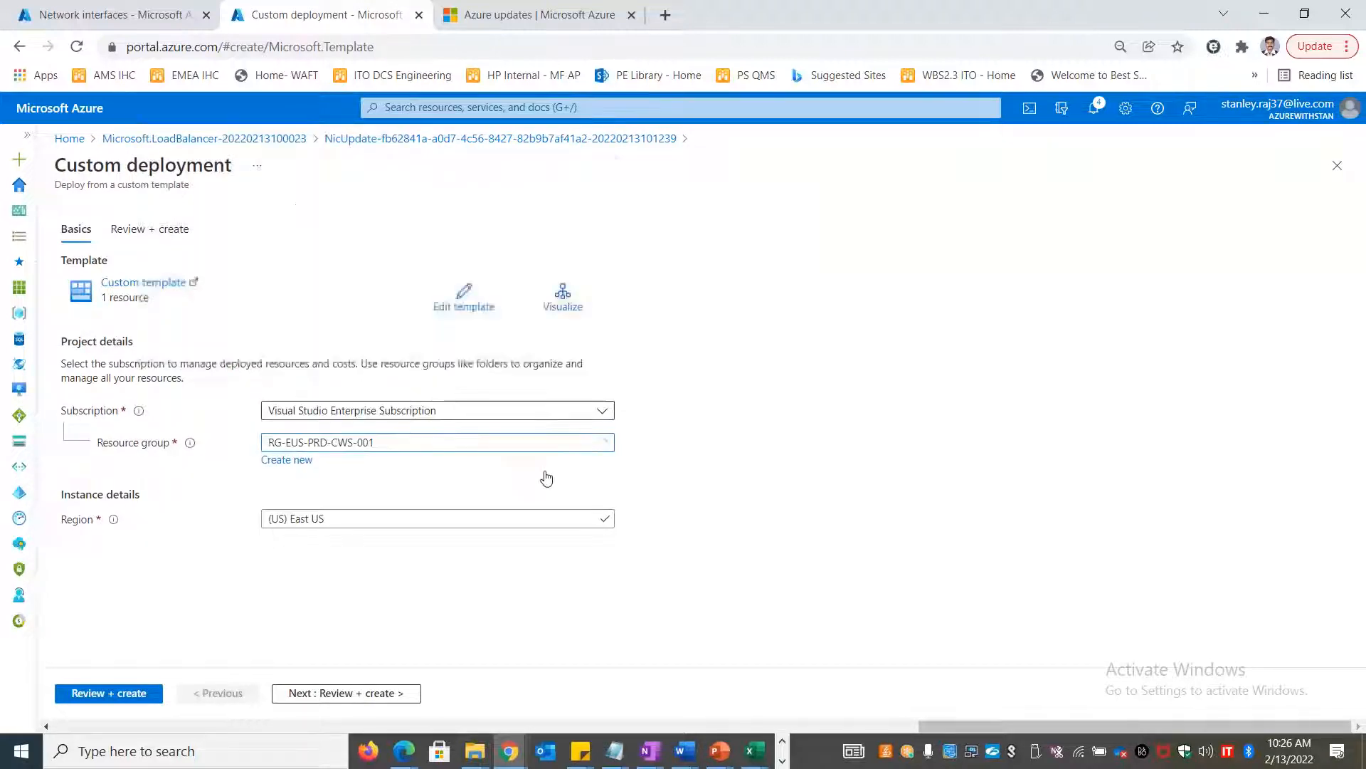
left_click(114, 694)
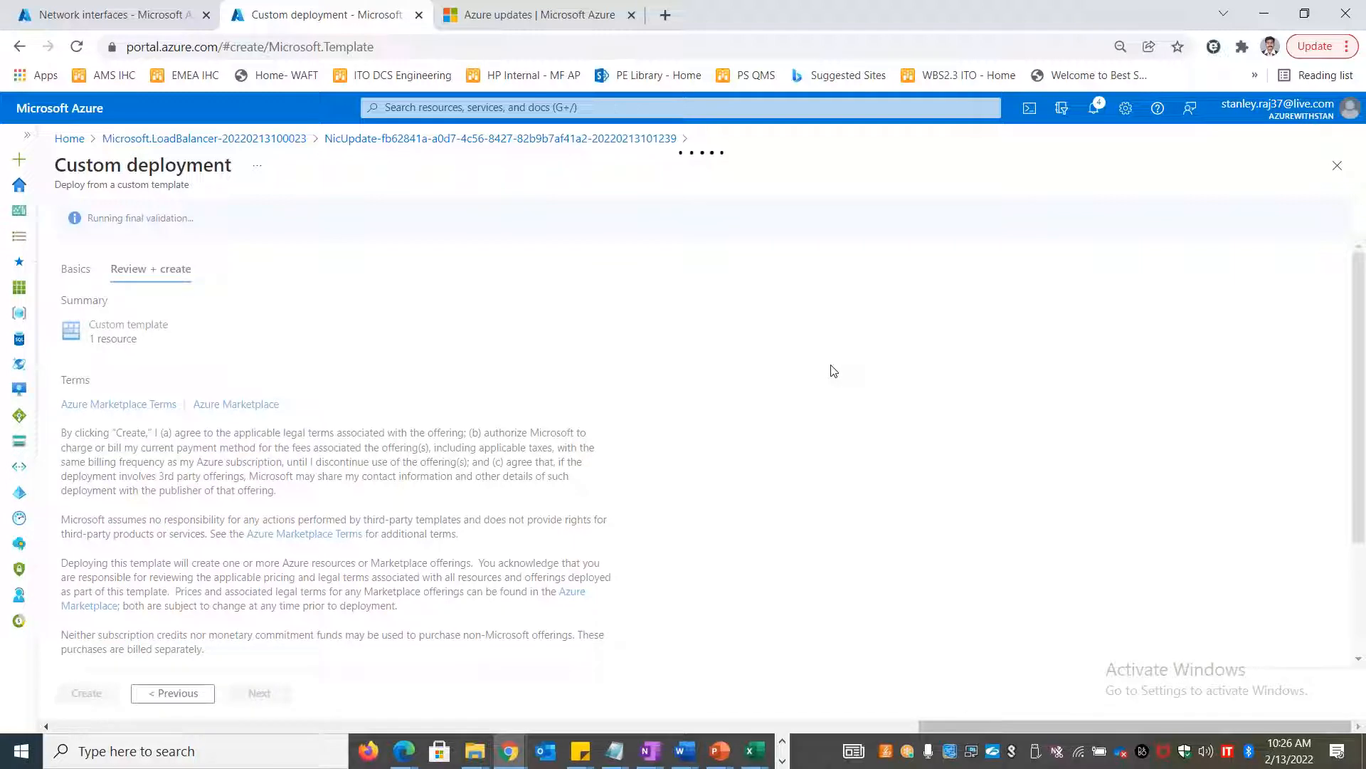
scroll(834, 371, "down", 2)
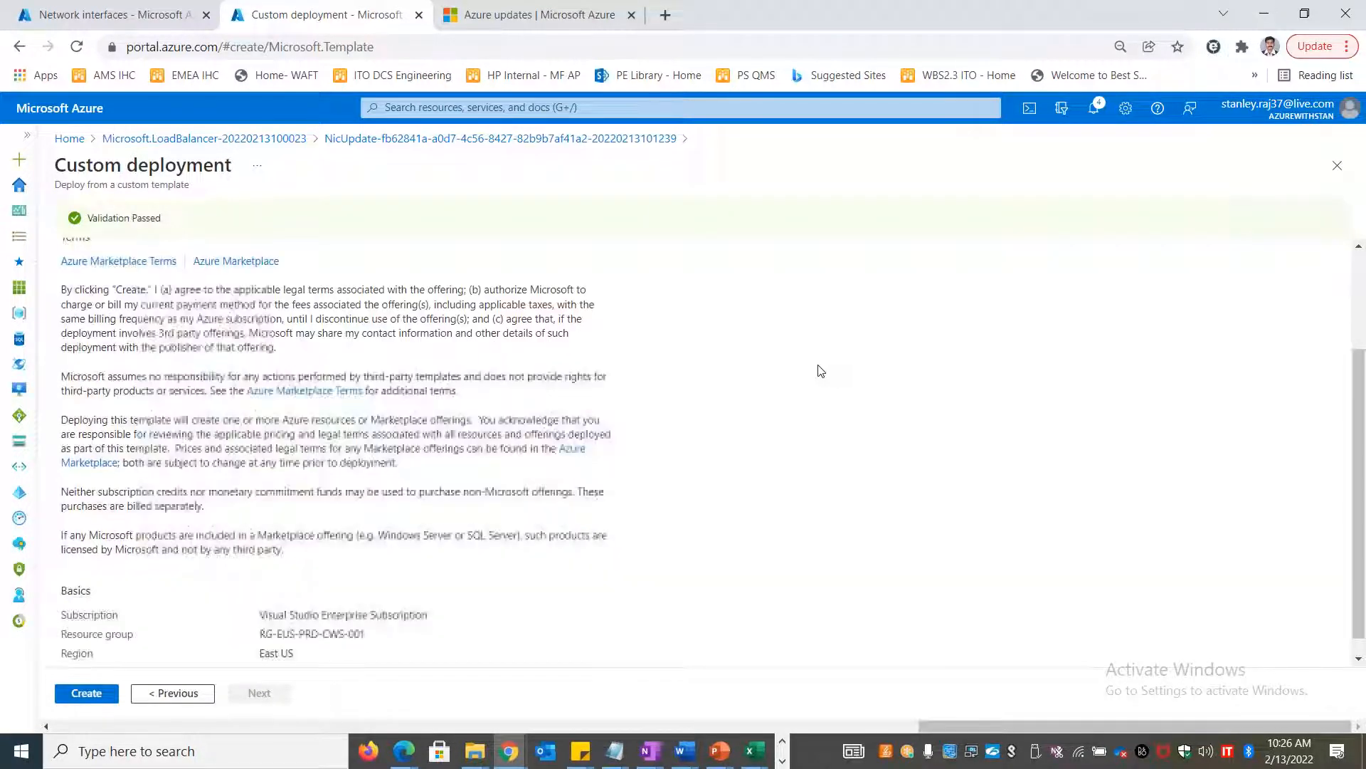
left_click(86, 693)
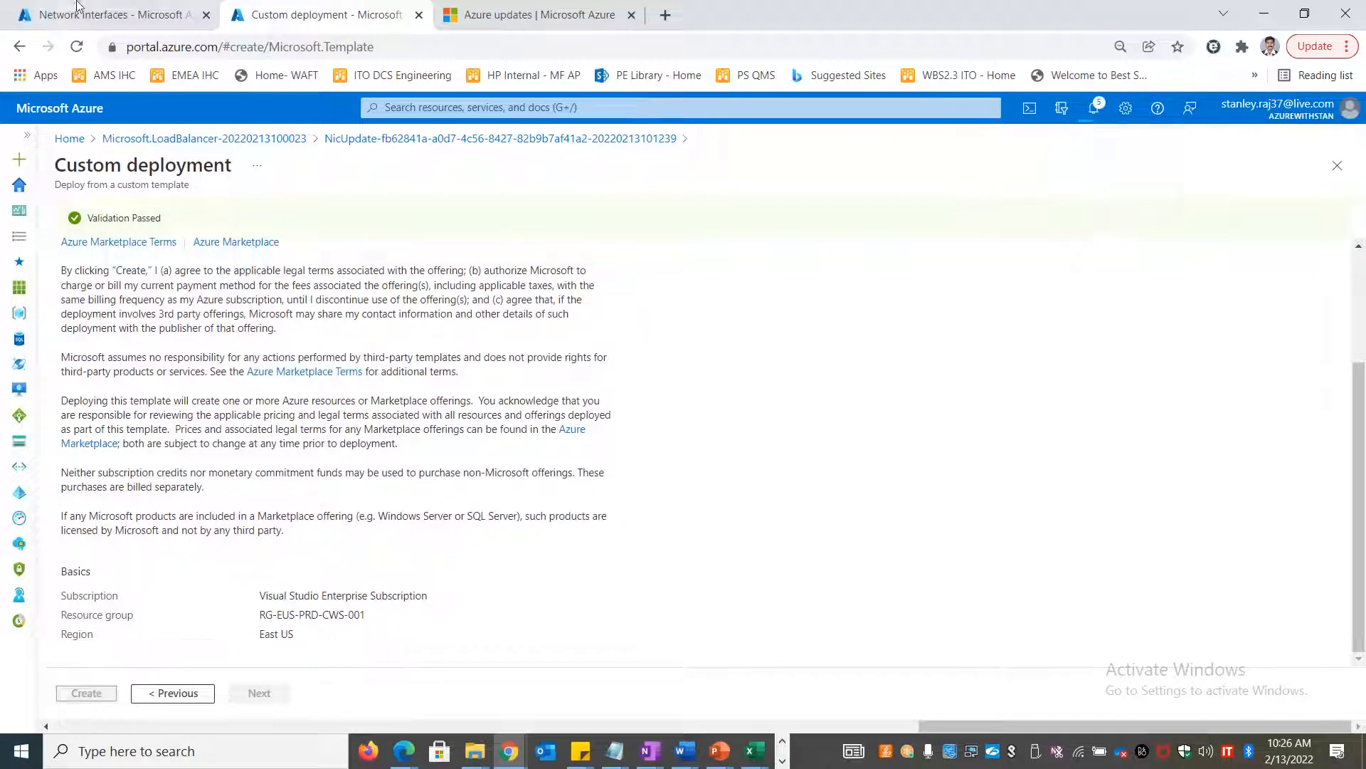
left_click(129, 21)
left_click(64, 138)
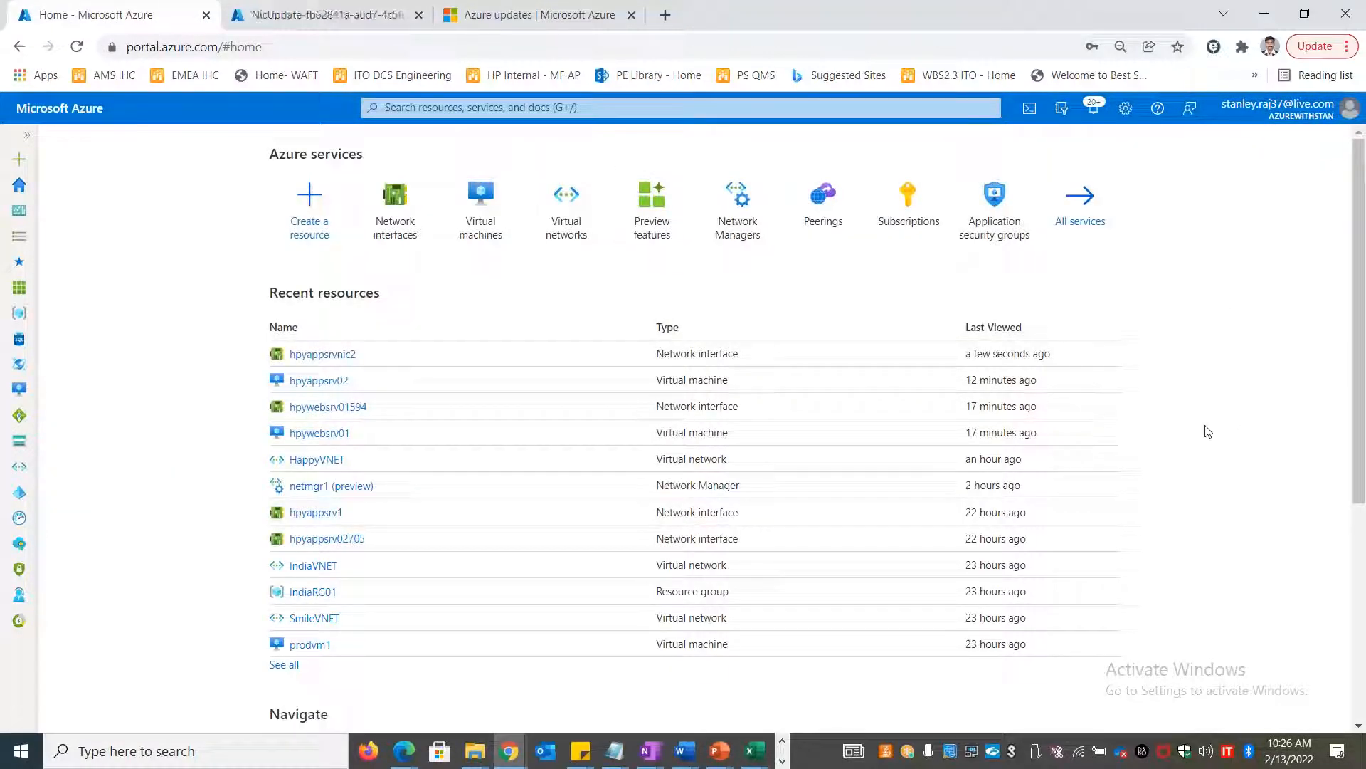
Begin creating a new virtual machine in resource group RG-EUS-PRD-CWS-001
left_click(479, 226)
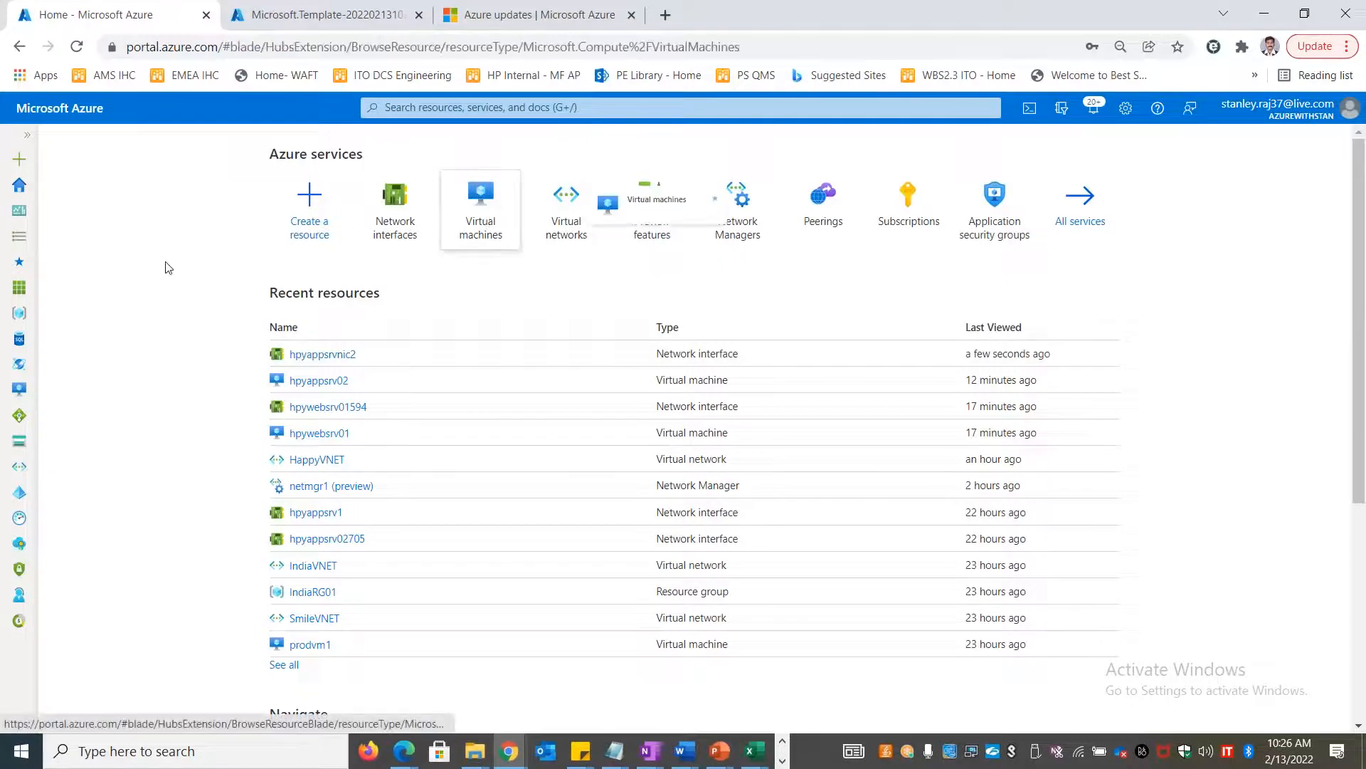
left_click(93, 212)
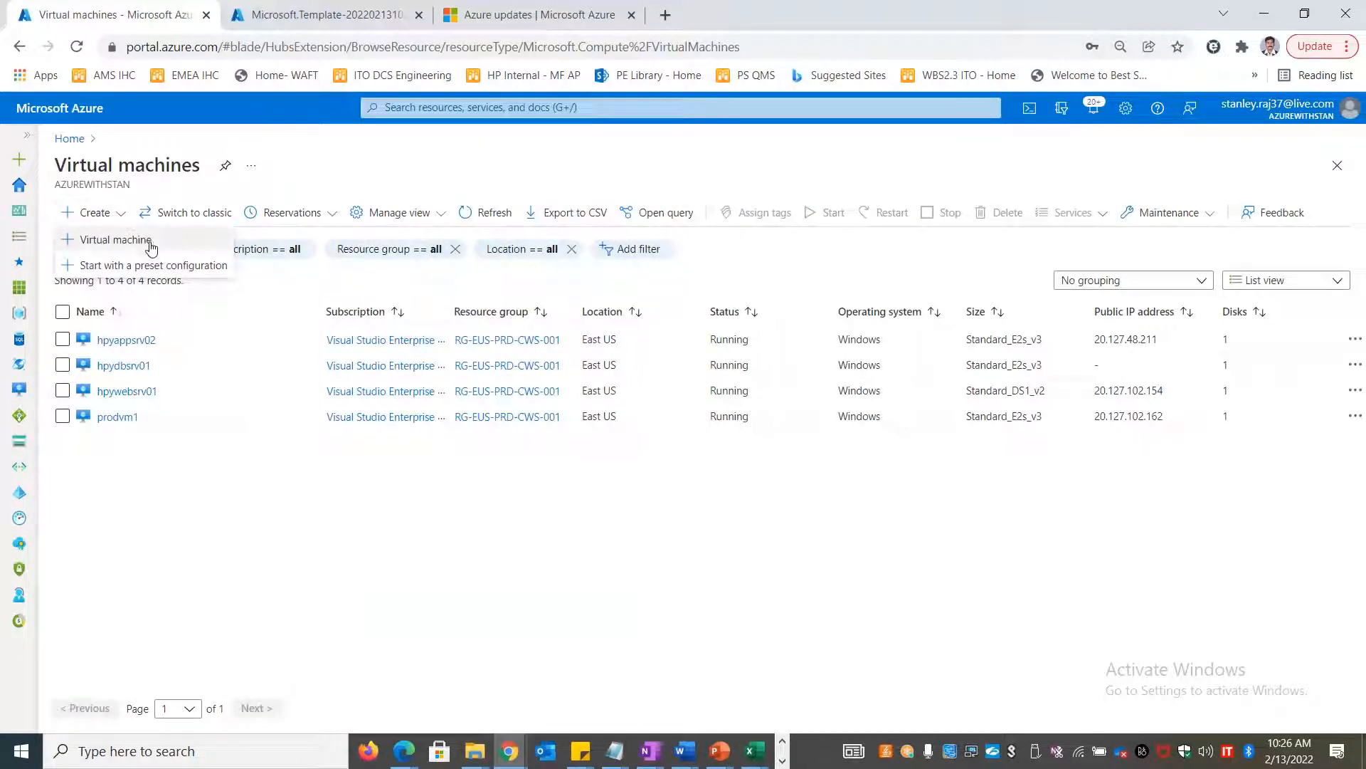
left_click(116, 240)
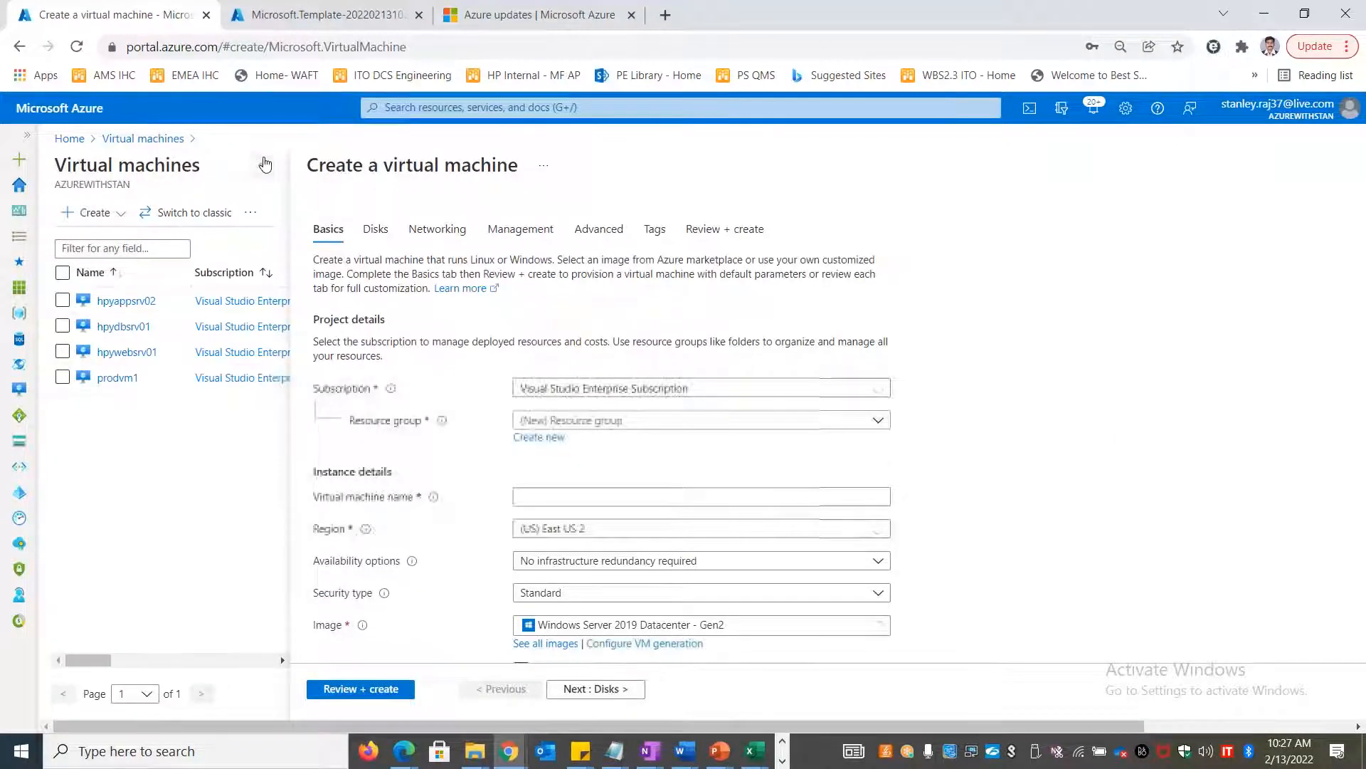
left_click(418, 420)
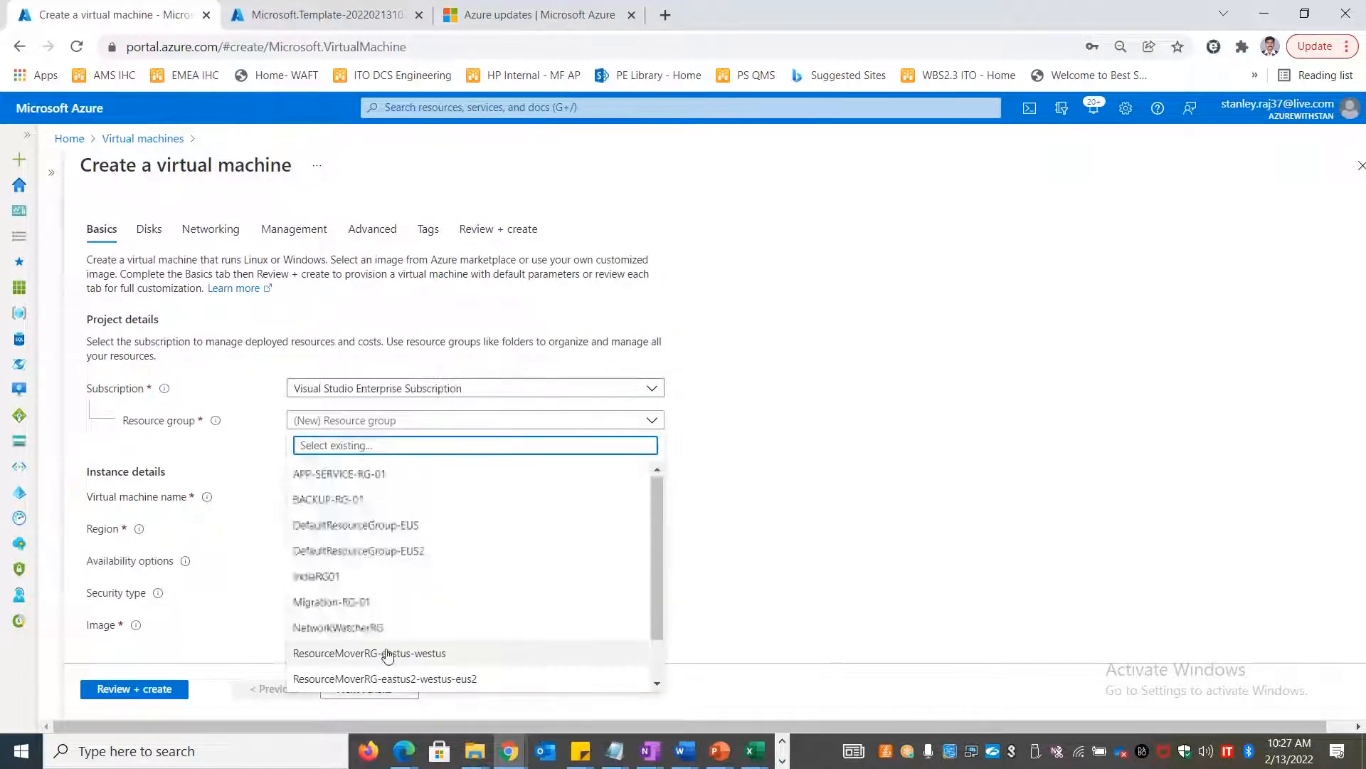
scroll(384, 651, "down", 1)
left_click(377, 653)
Name the new virtual machine eusappvm2
left_click(352, 496)
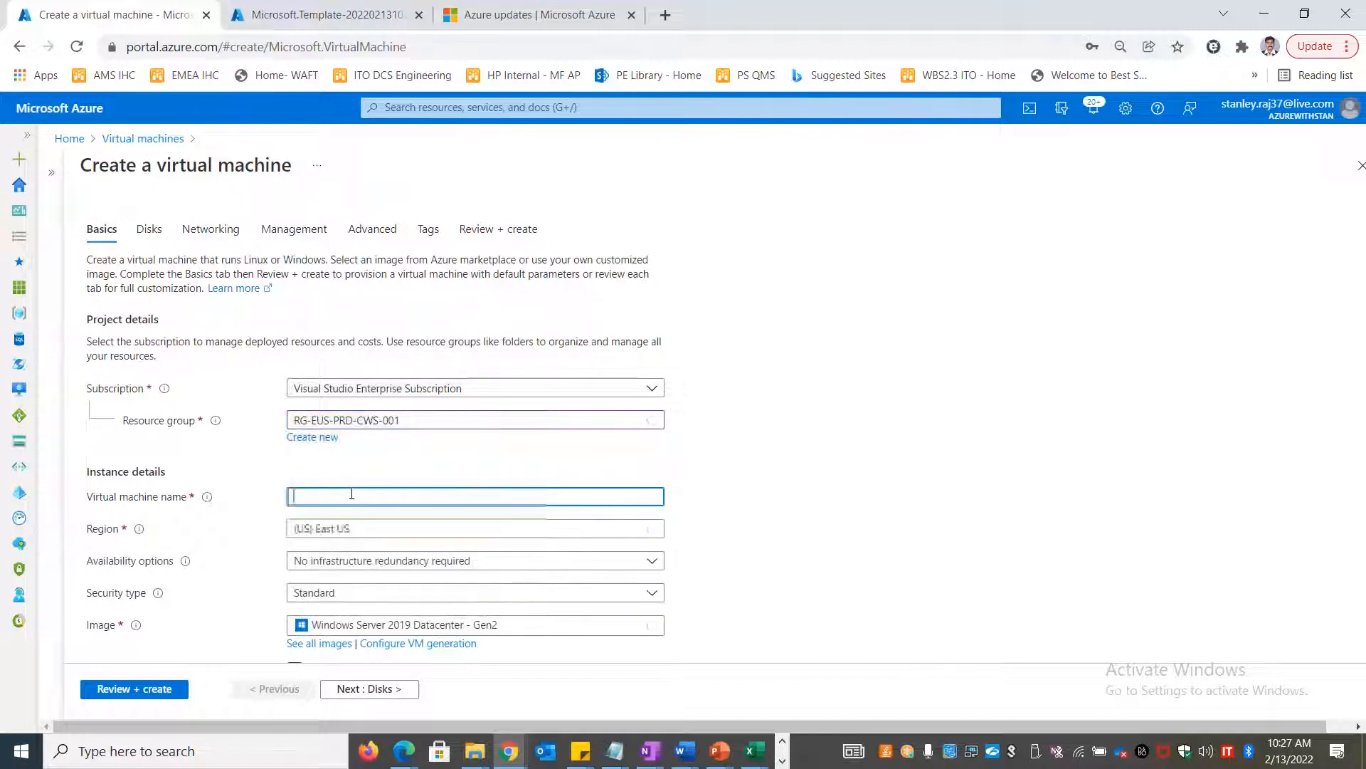
type("appvm2")
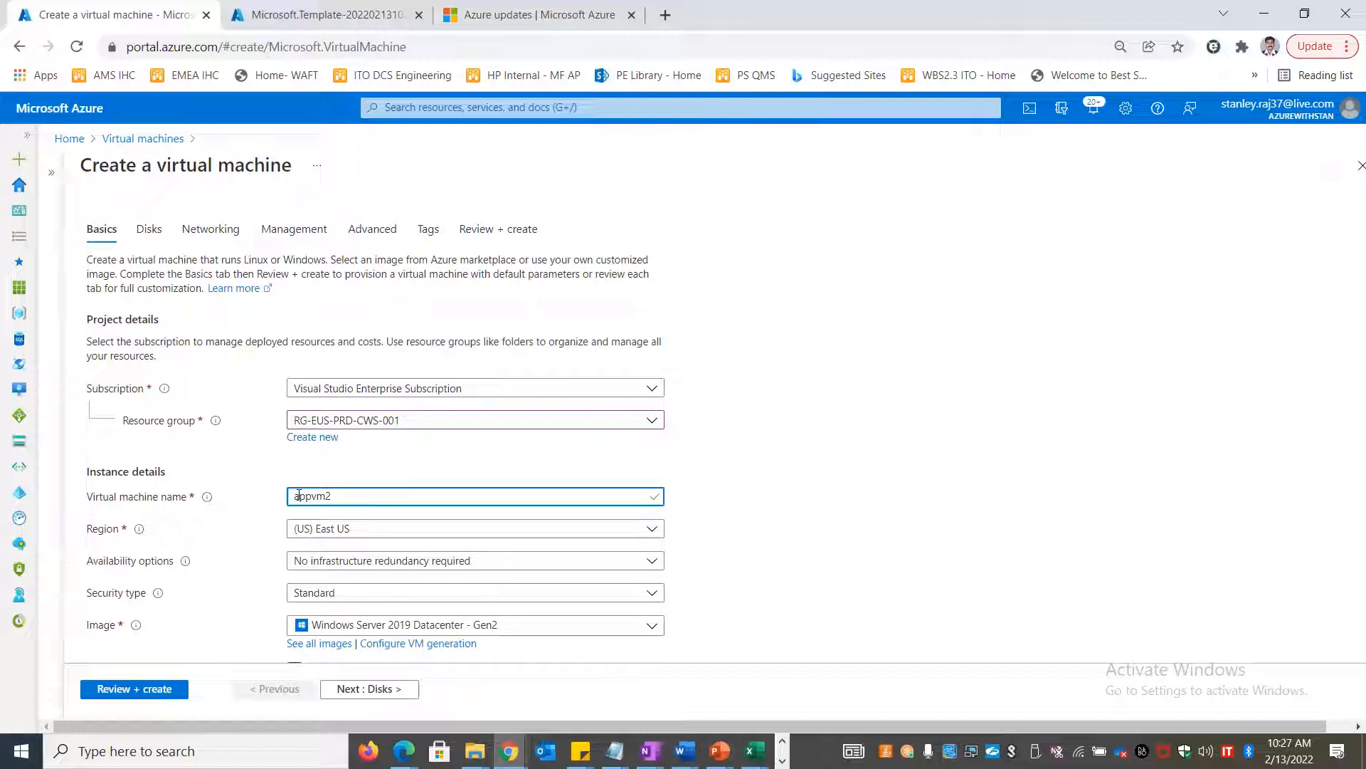
key("Home")
type("eus")
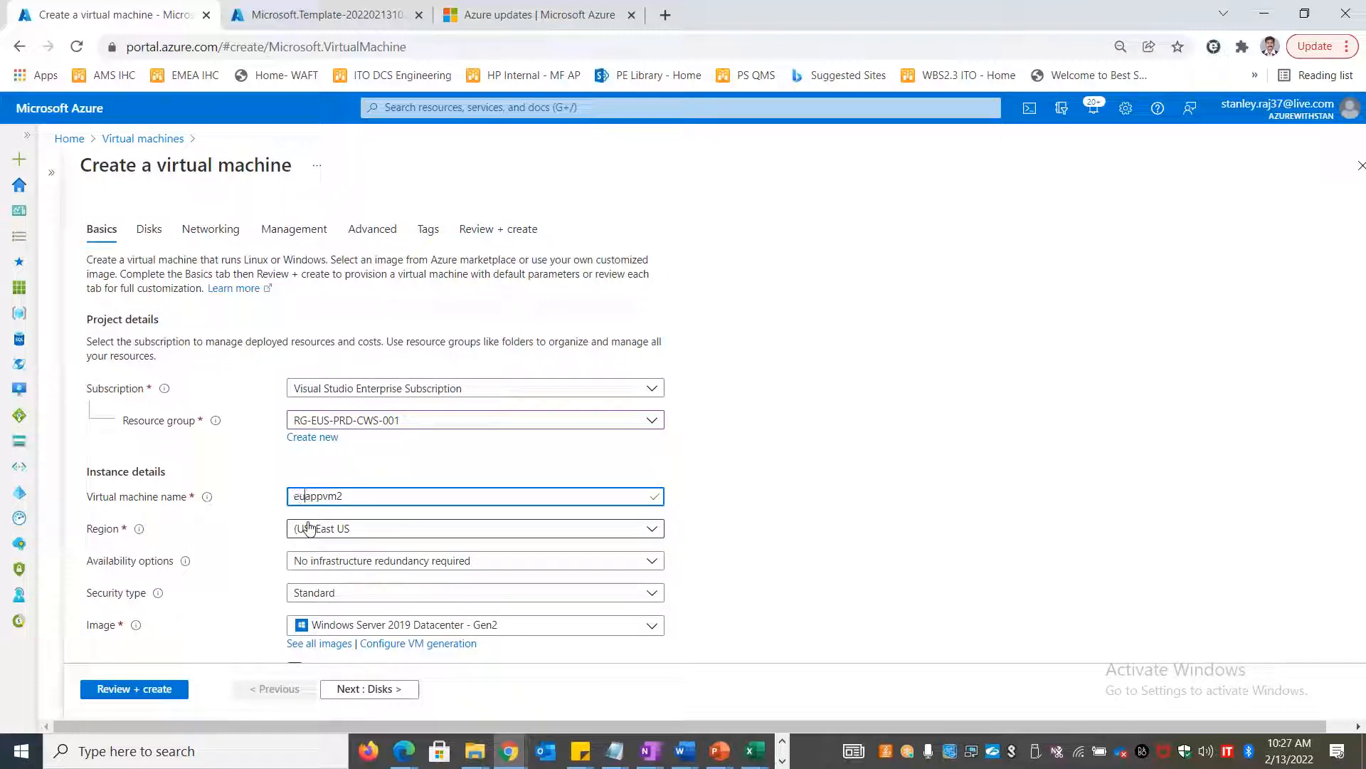
scroll(487, 529, "down", 7)
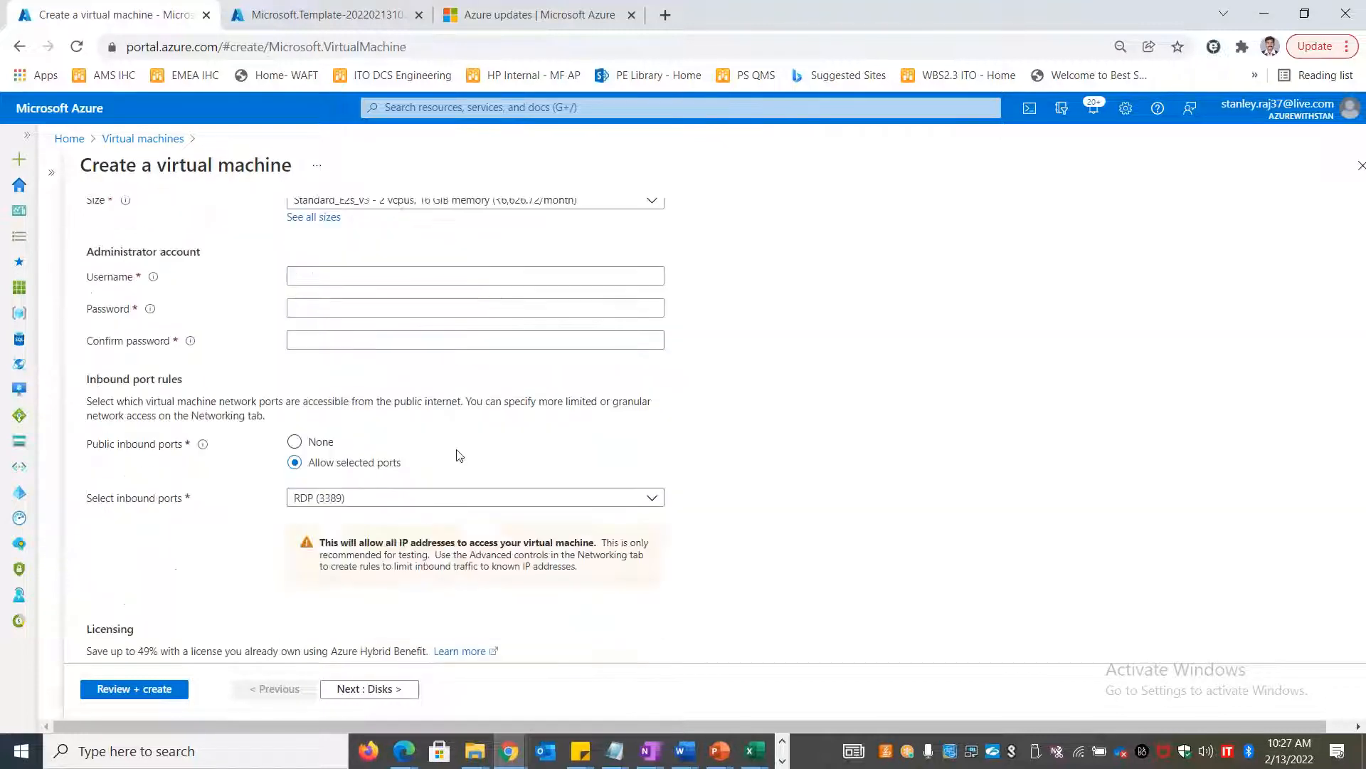
scroll(1000, 459, "up", 8)
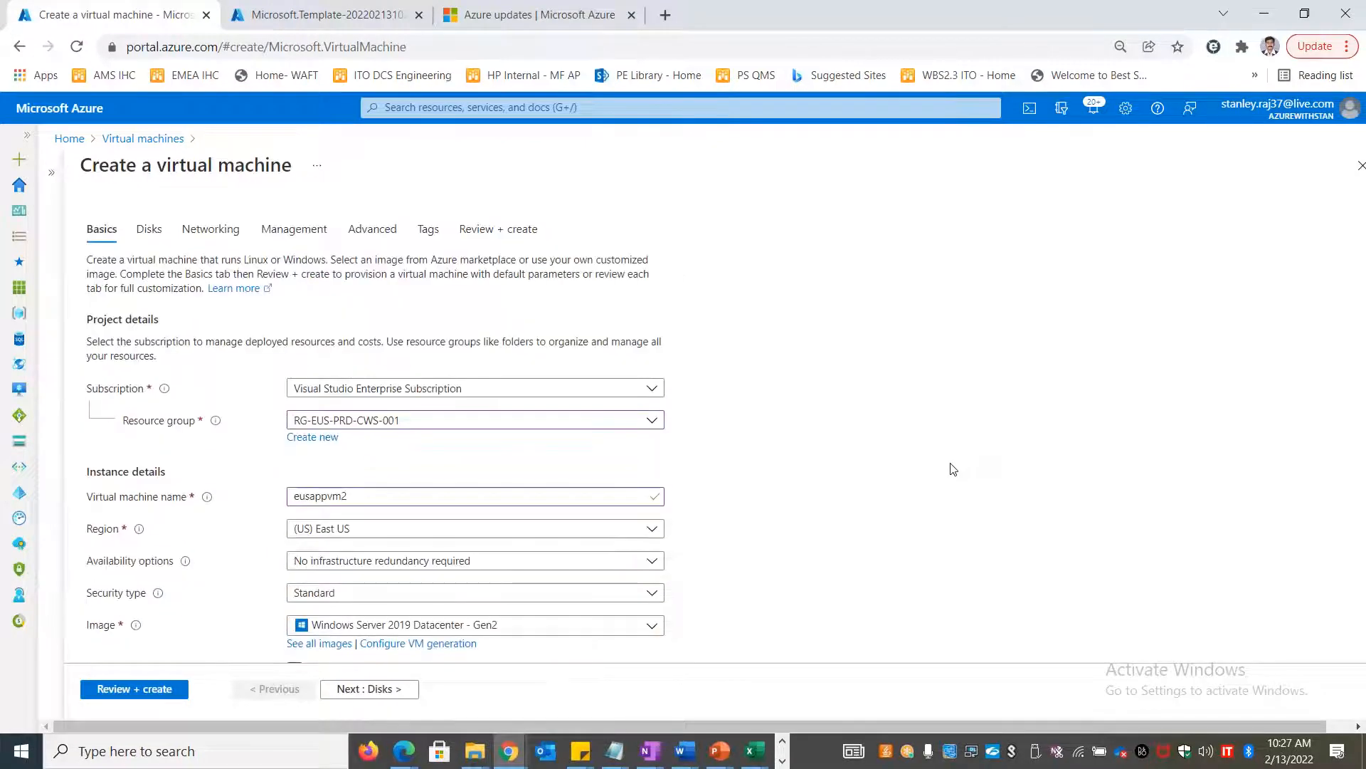
scroll(951, 469, "down", 7)
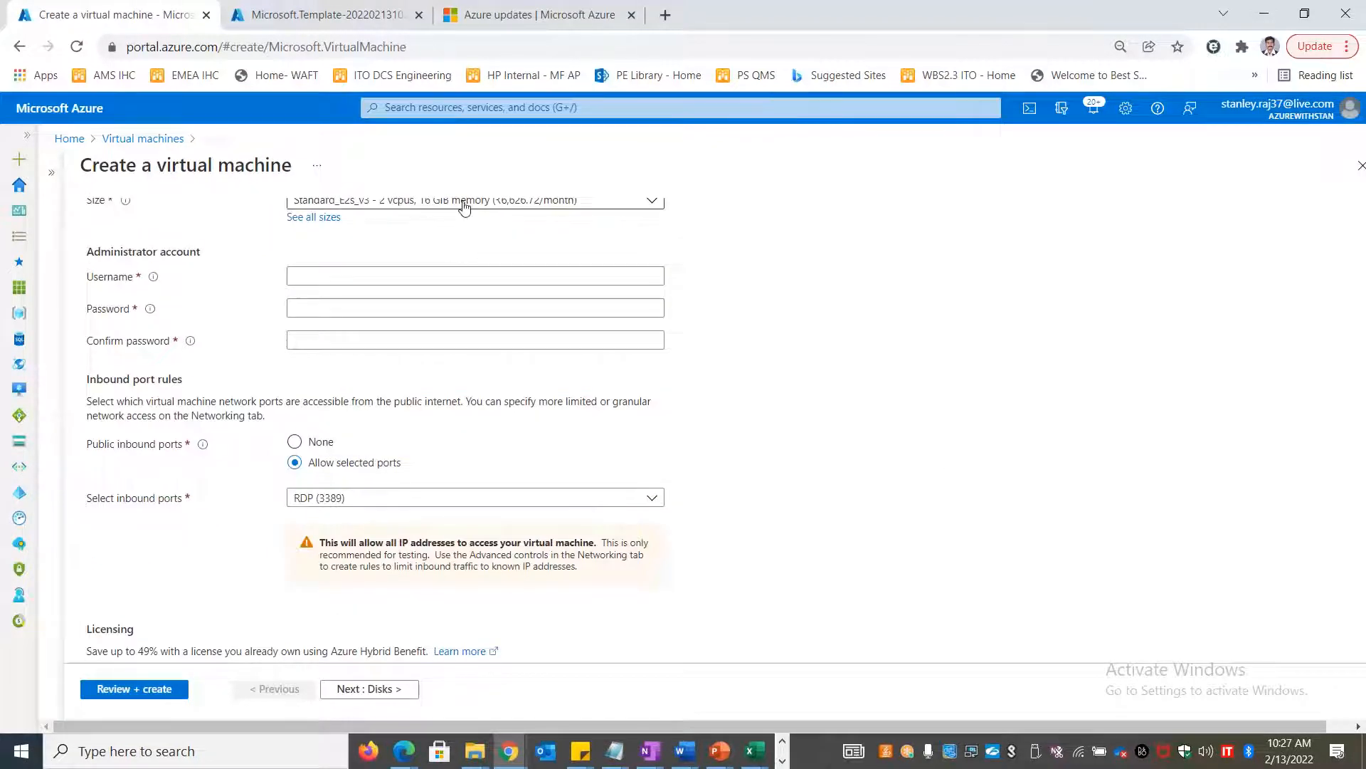
Fill in the administrator username and password, and confirm the password
left_click(374, 276)
type("stan")
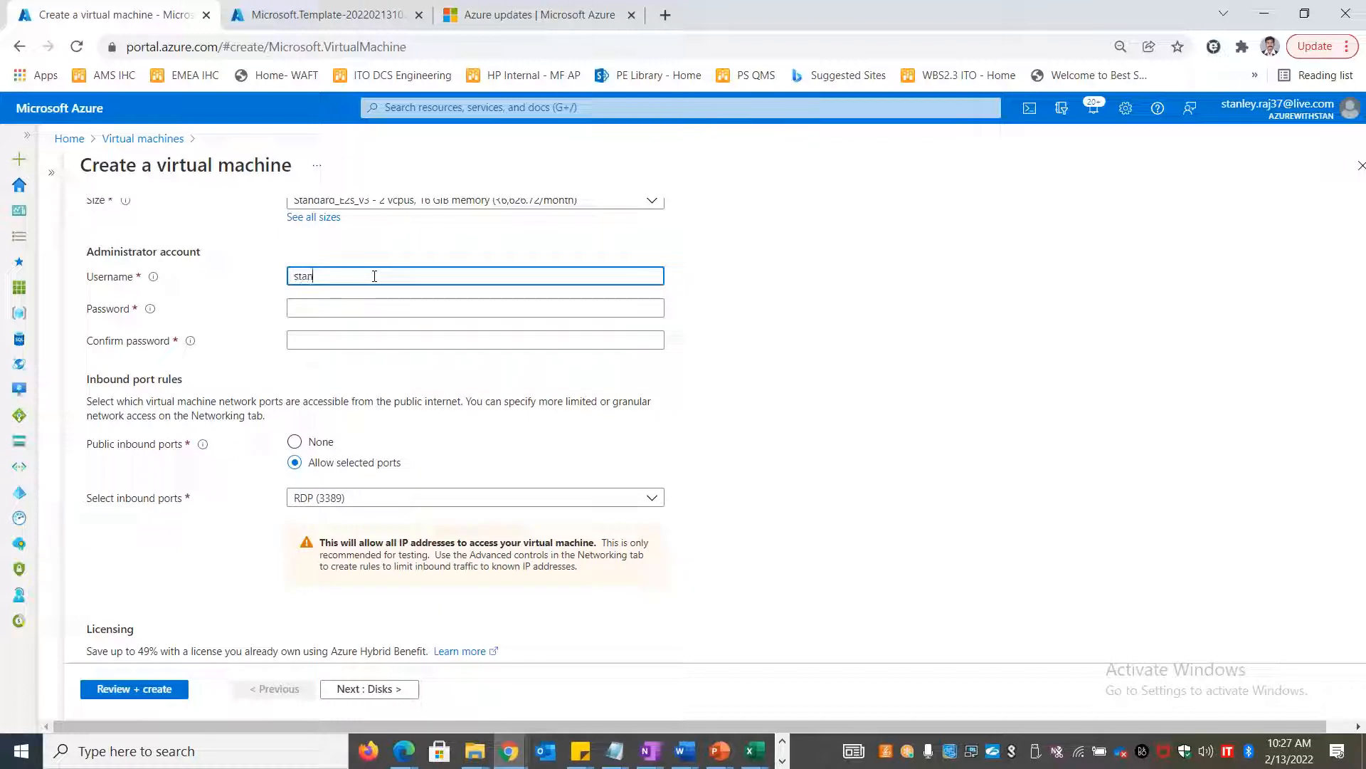
key("Tab")
type("P")
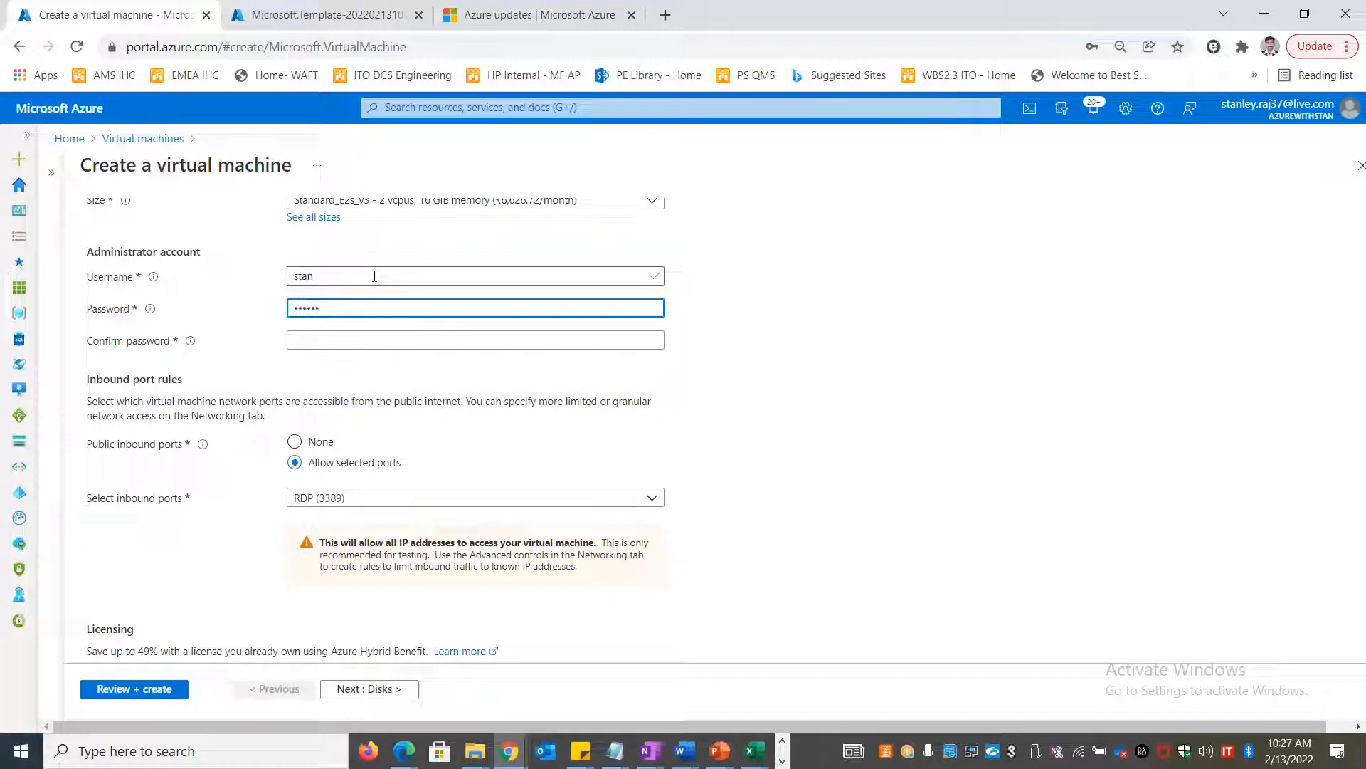
key("Tab")
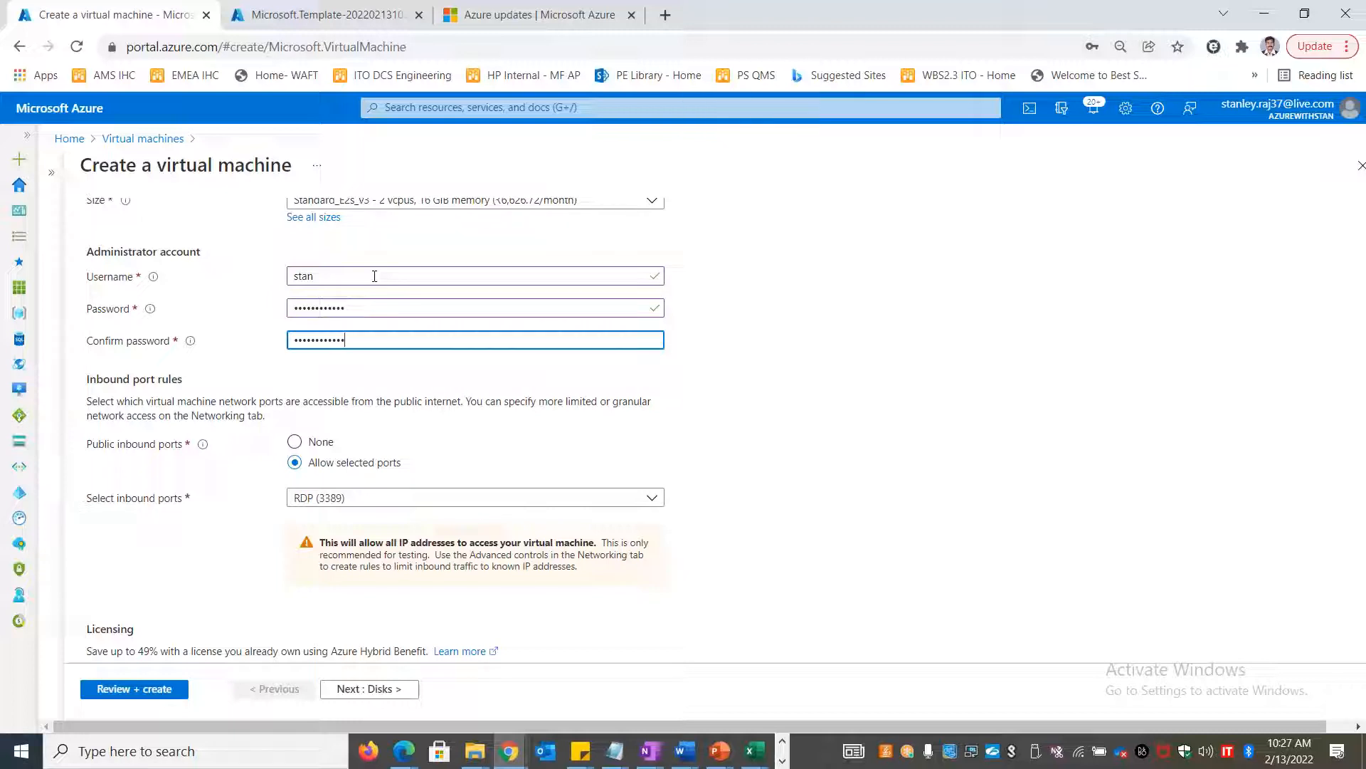
left_click(887, 492)
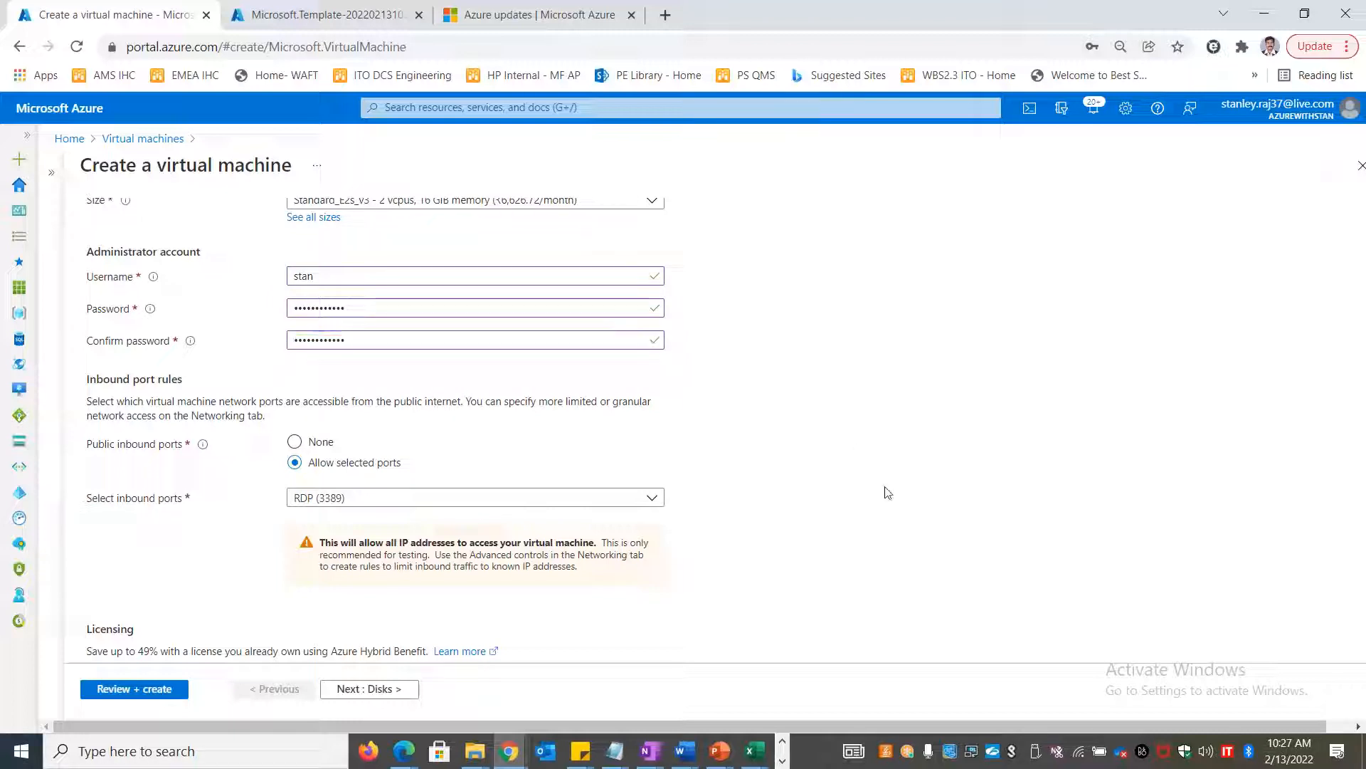
left_click(1052, 29)
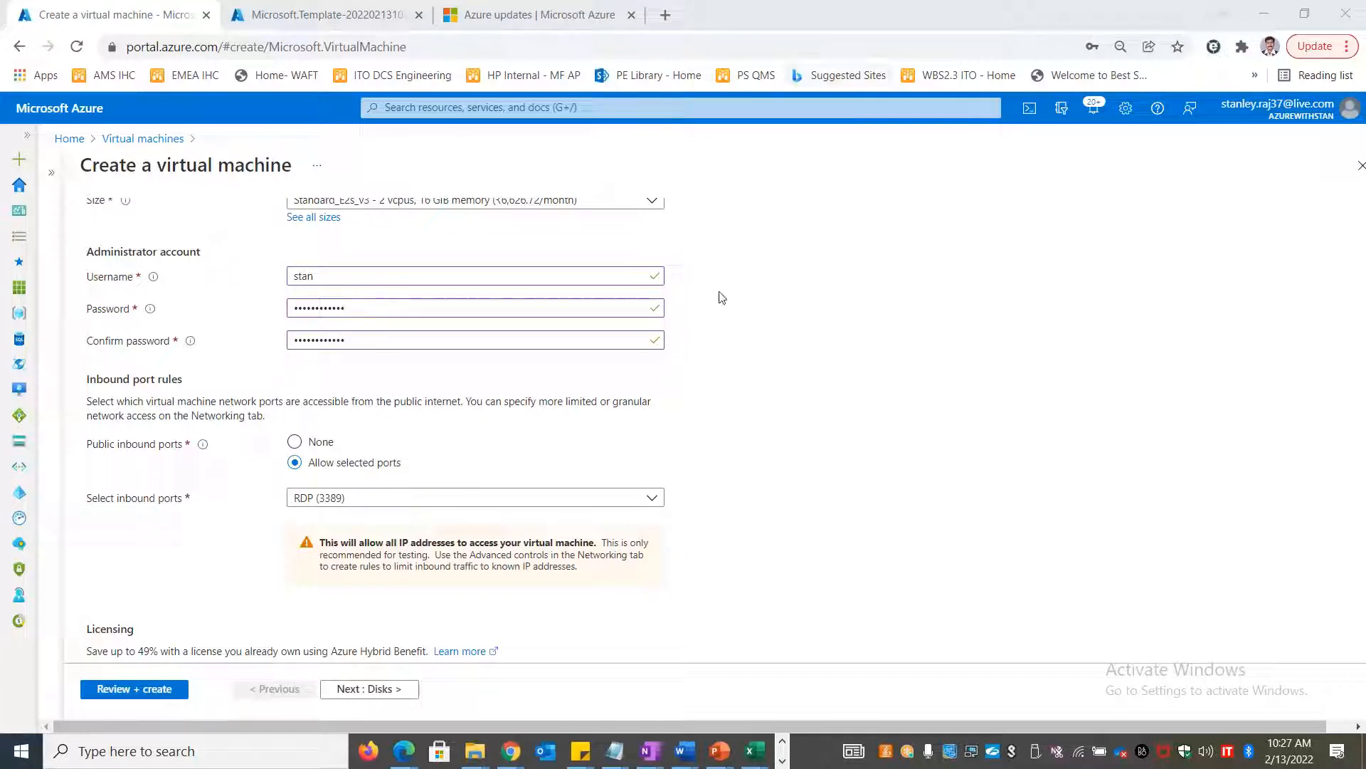
Allow HTTP (80) inbound traffic alongside RDP
left_click(641, 498)
left_click(301, 520)
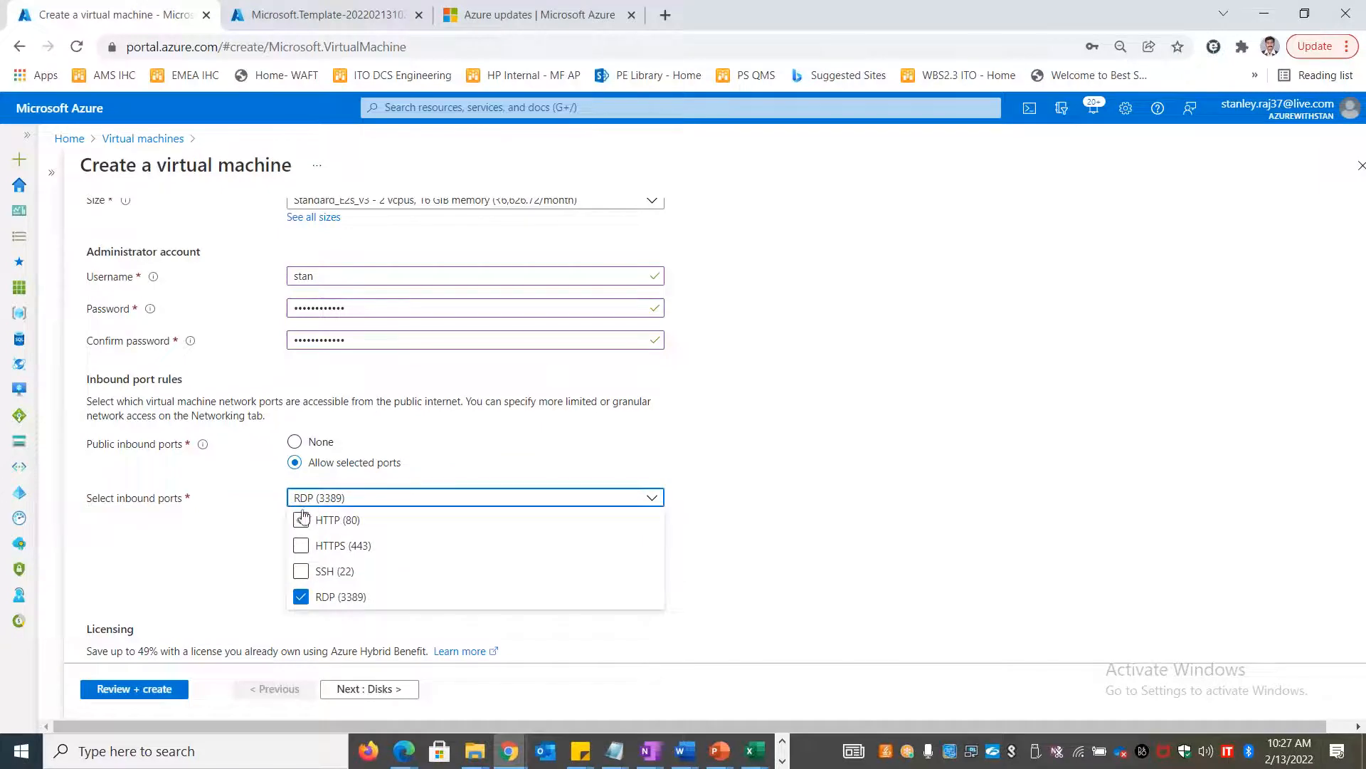
left_click(819, 523)
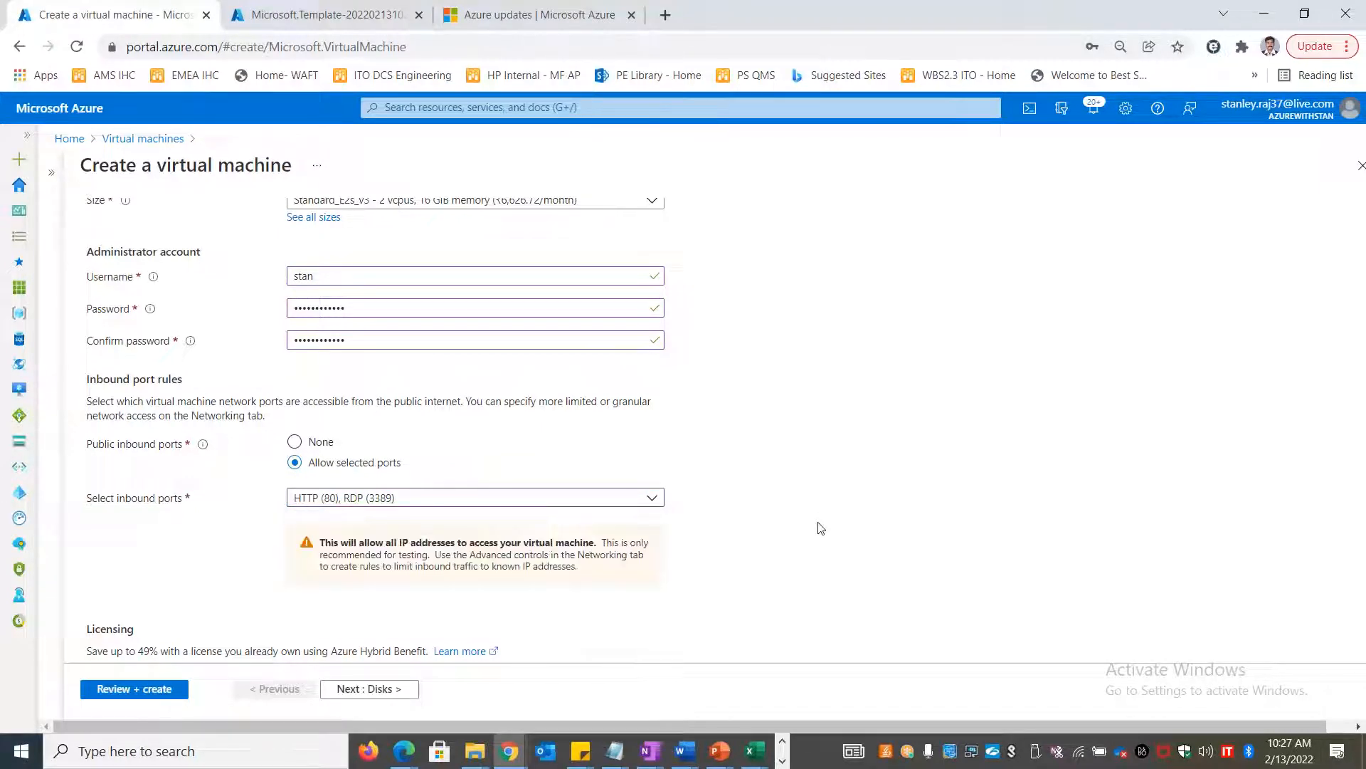
scroll(821, 528, "down", 2)
scroll(821, 528, "up", 5)
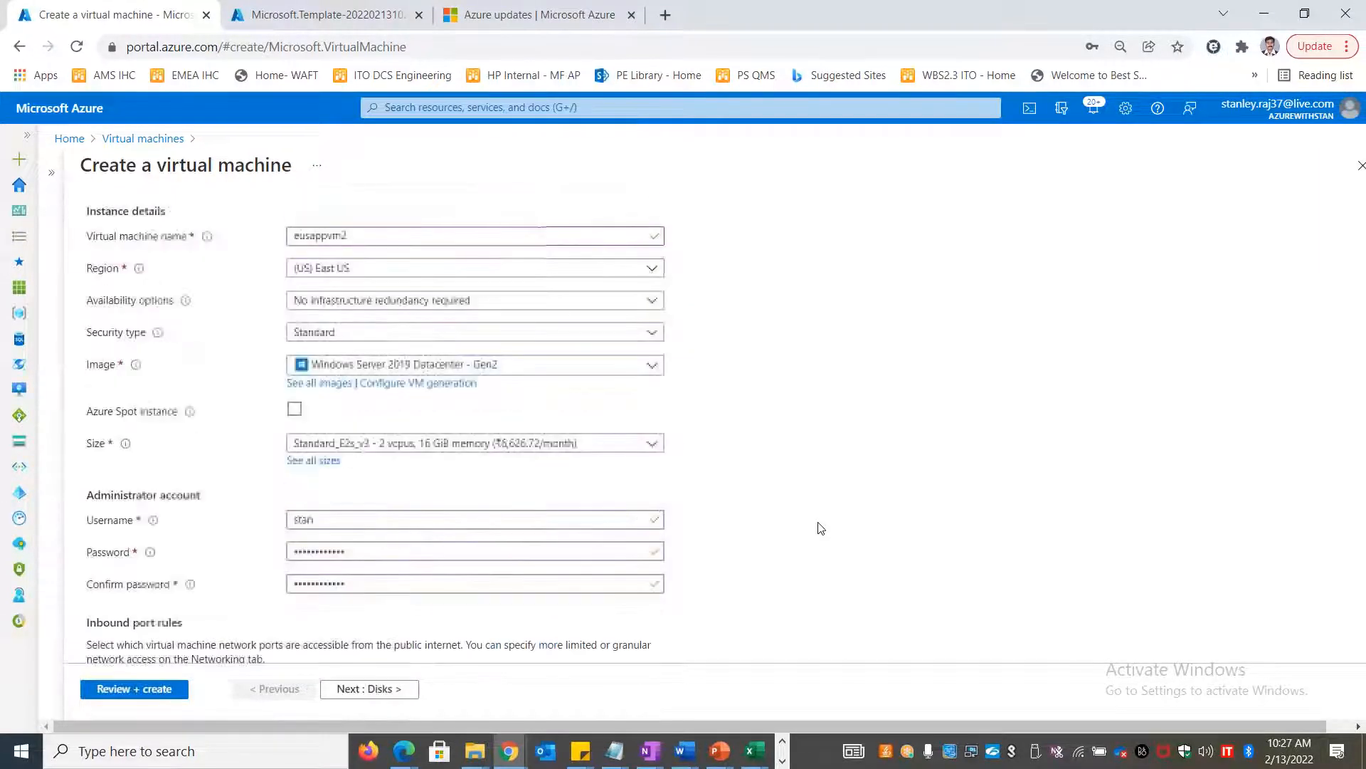
scroll(821, 528, "up", 3)
scroll(821, 528, "up", 1)
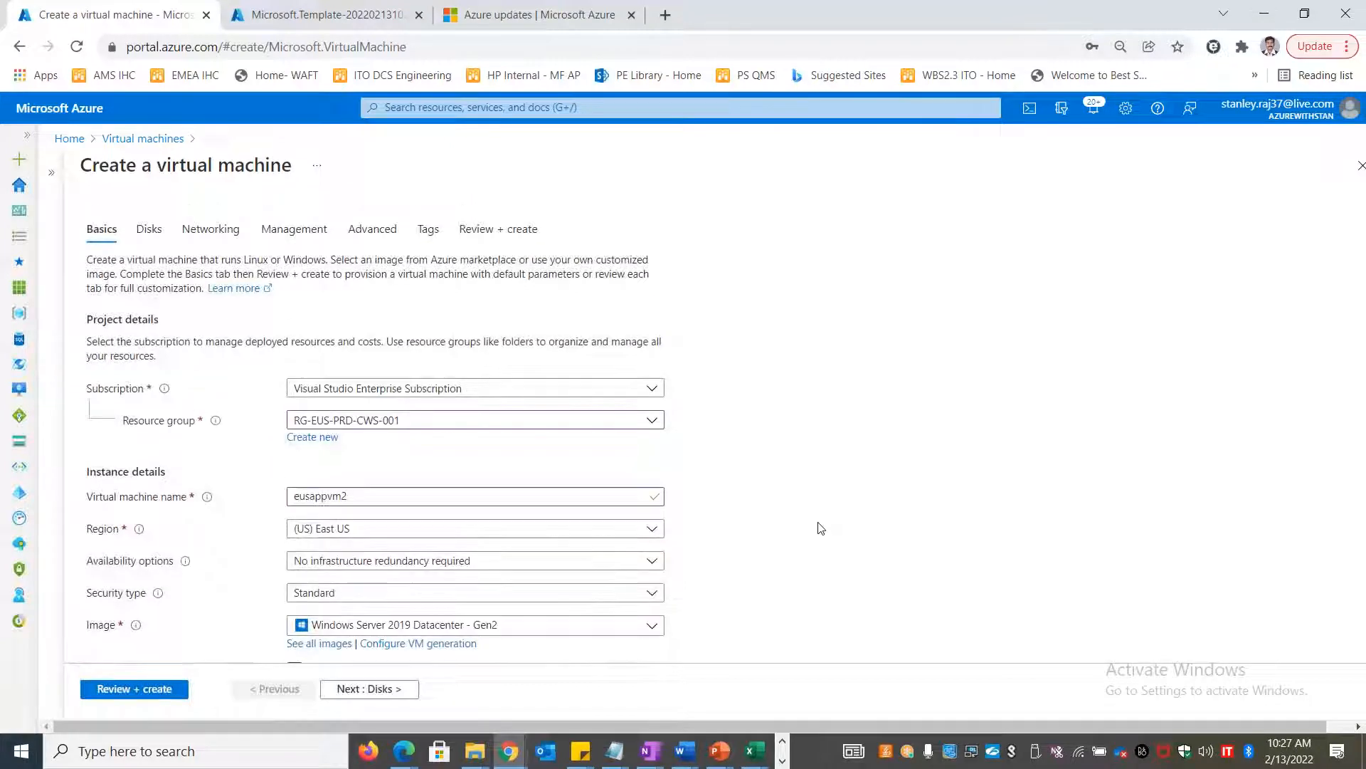
scroll(819, 525, "down", 5)
scroll(818, 525, "up", 6)
left_click(1012, 25)
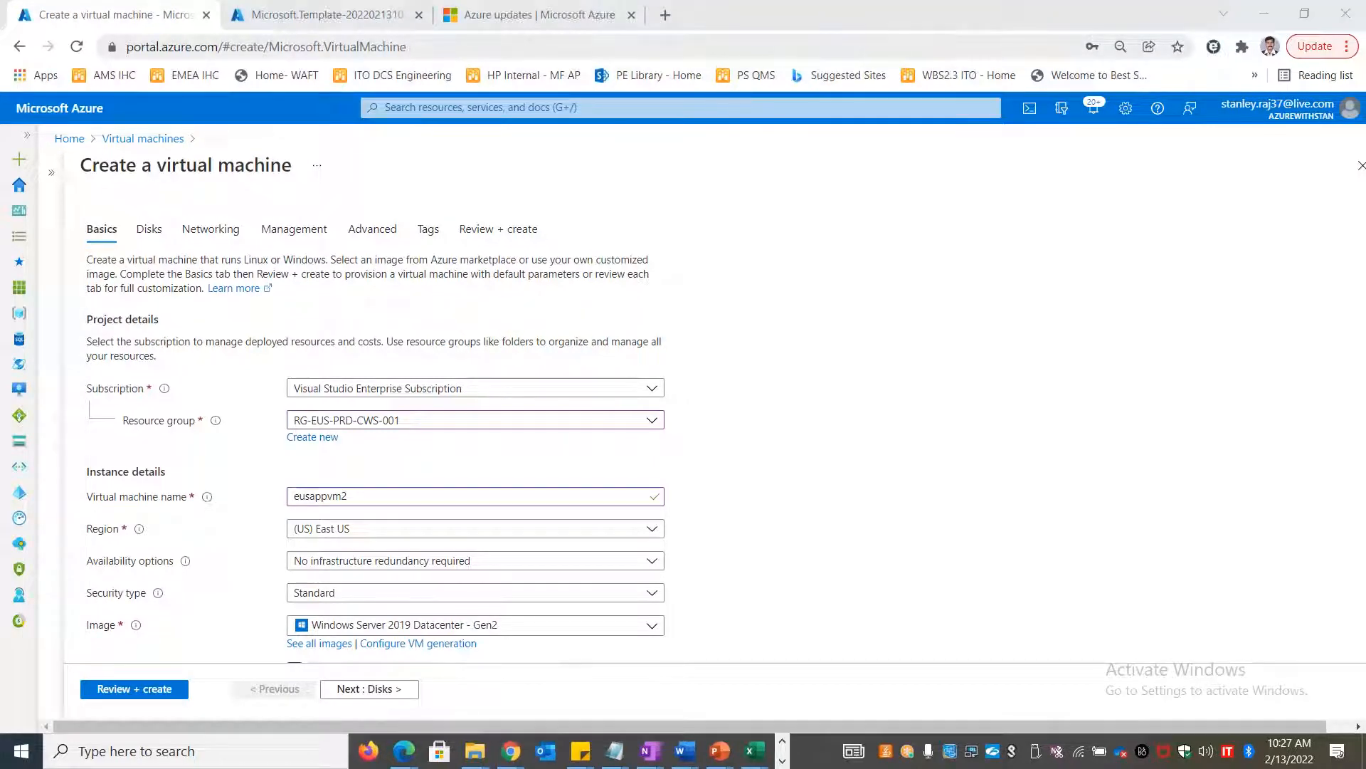
Advance through Disks and Networking (HappyVNET) to Advanced and browse installable extensions
left_click(368, 688)
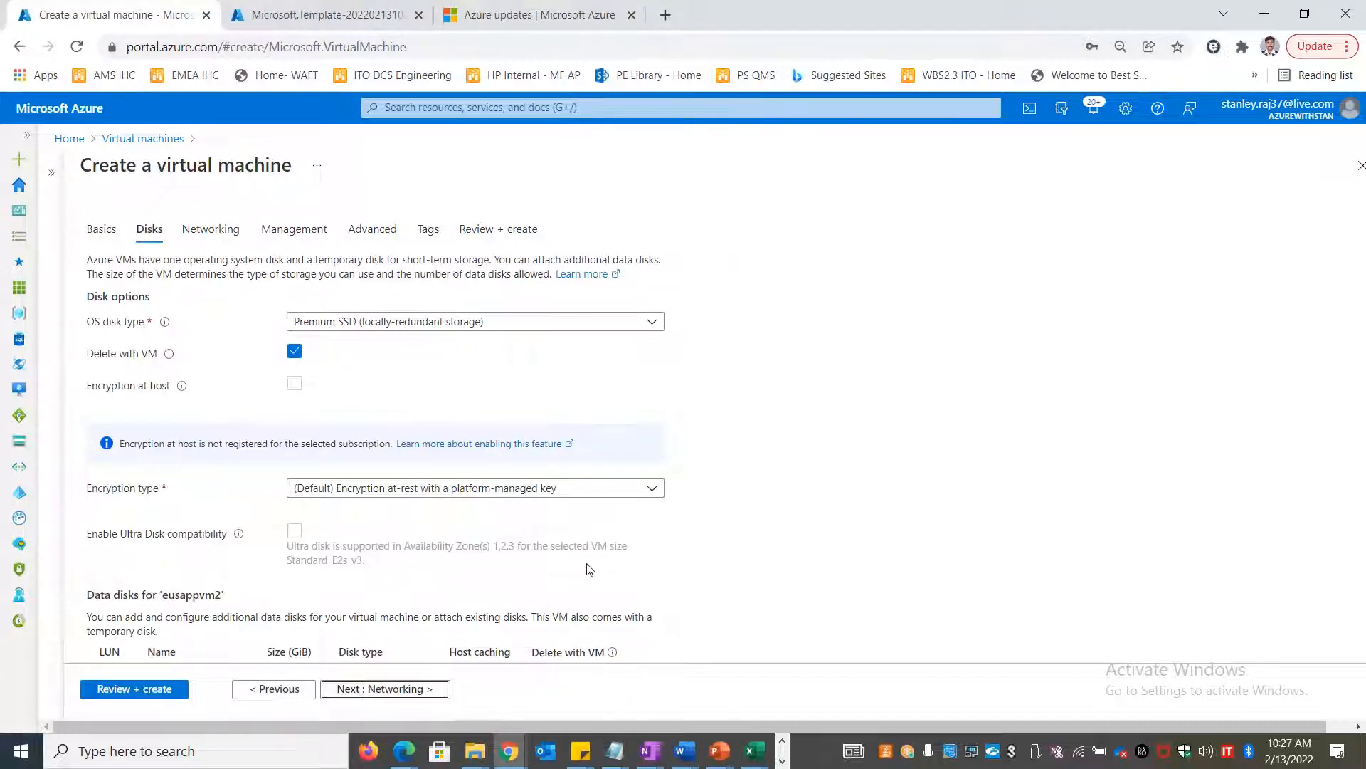
scroll(590, 569, "down", 3)
left_click(393, 689)
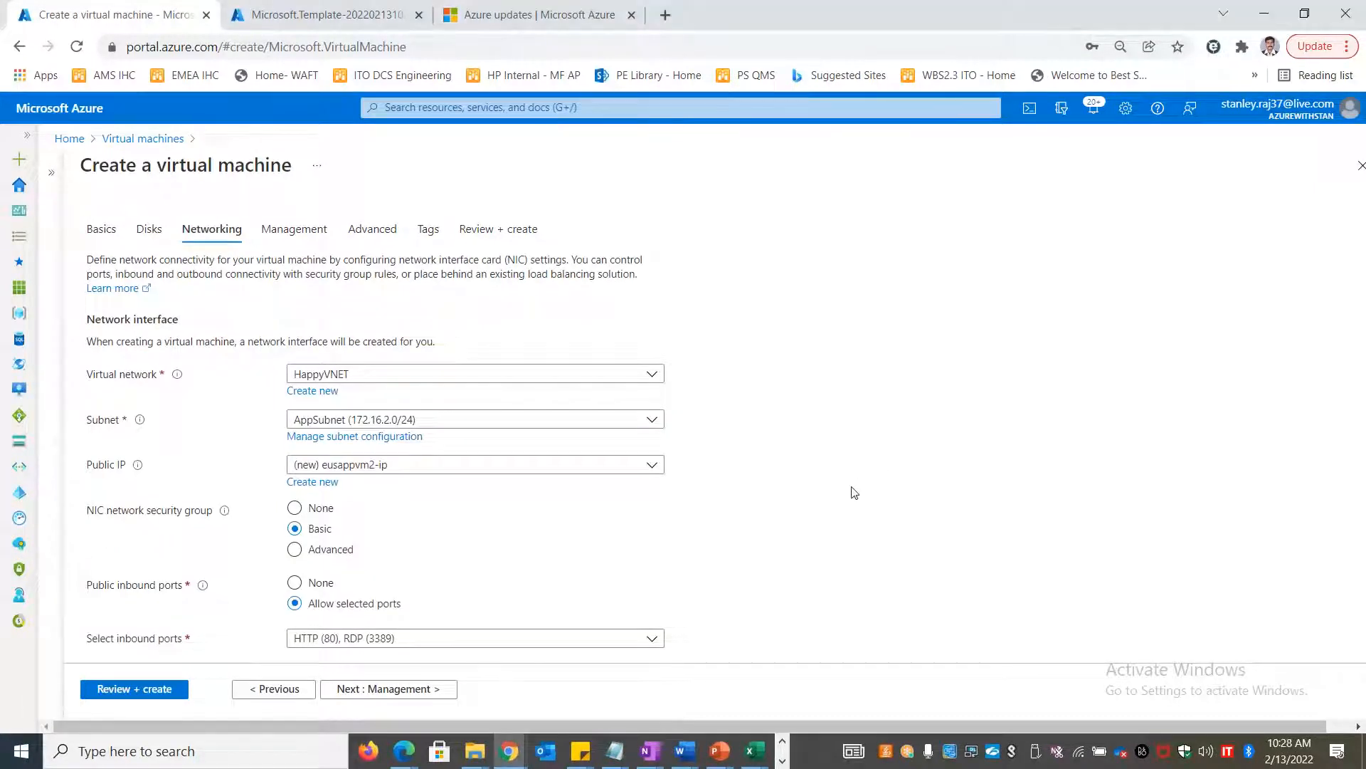
scroll(852, 491, "down", 5)
scroll(851, 491, "up", 5)
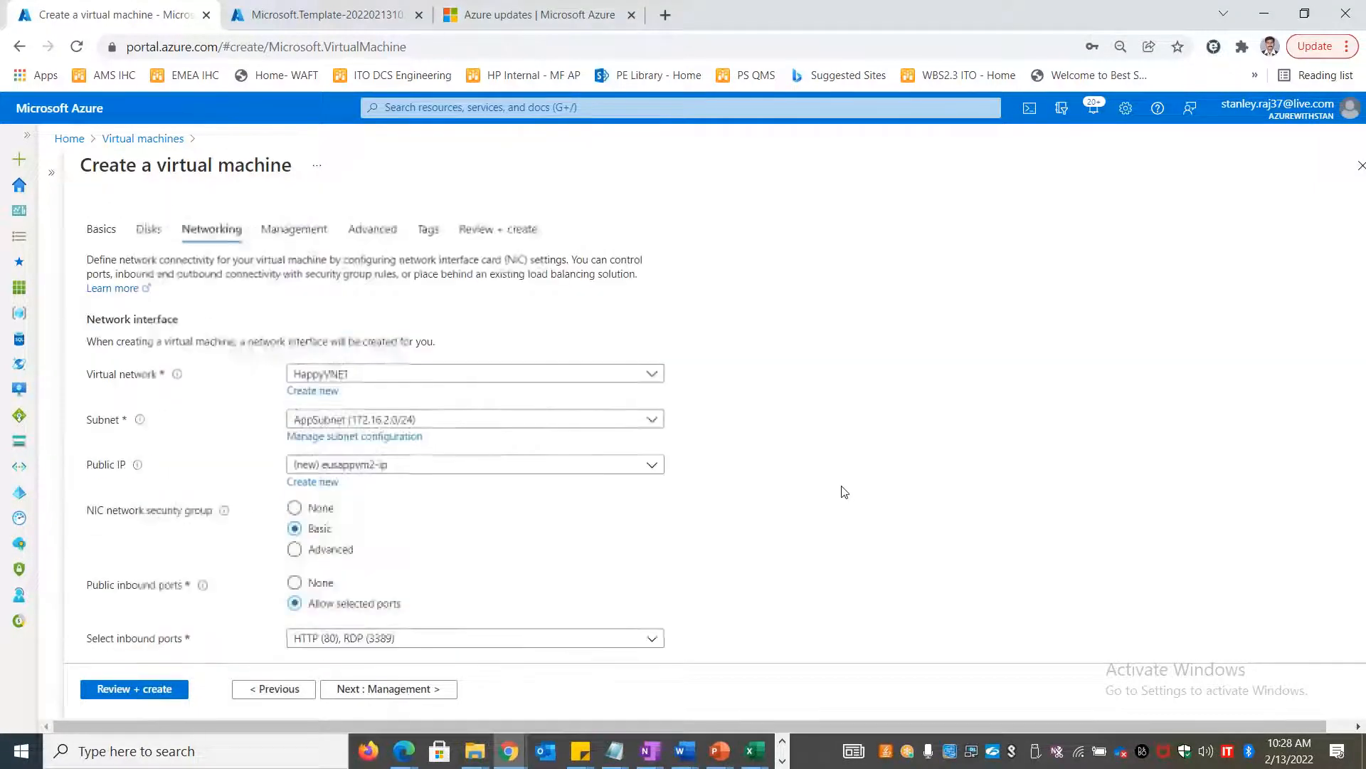
left_click(372, 228)
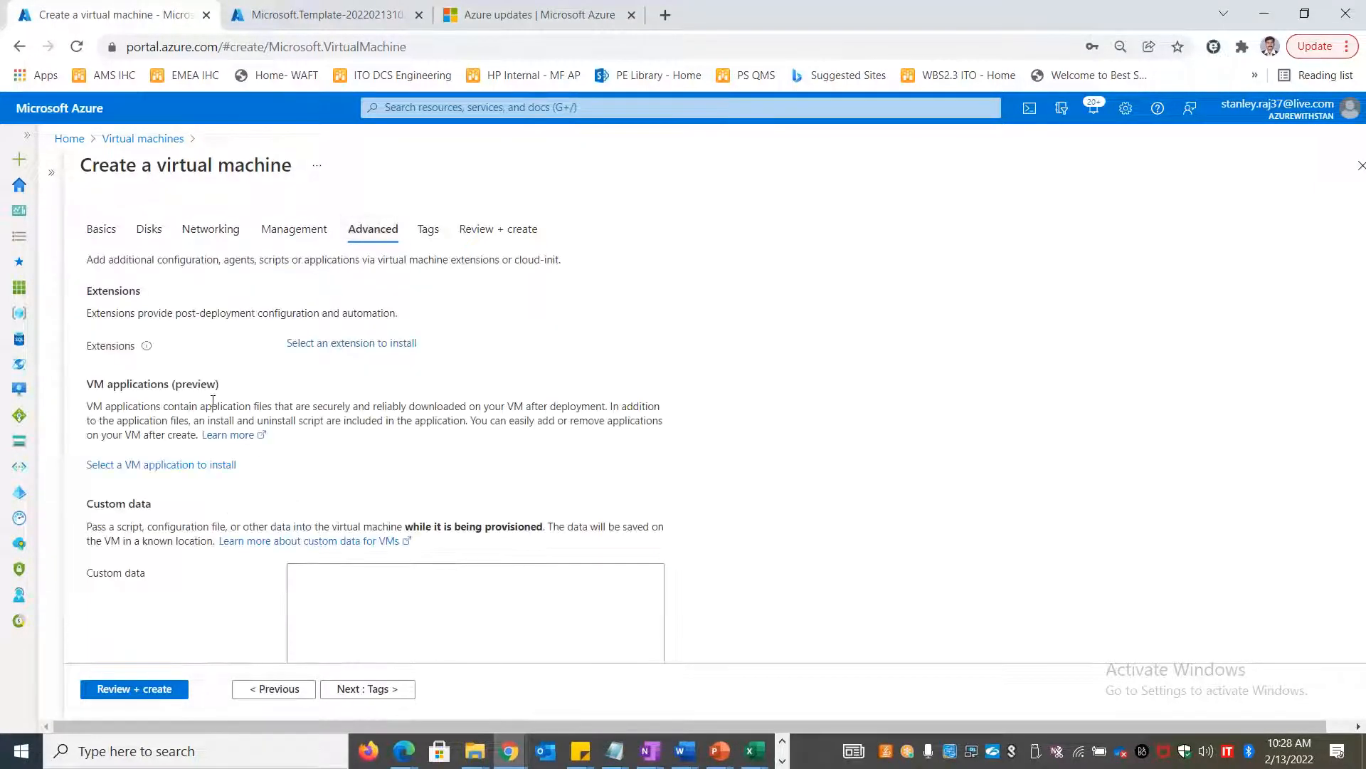
left_click(363, 343)
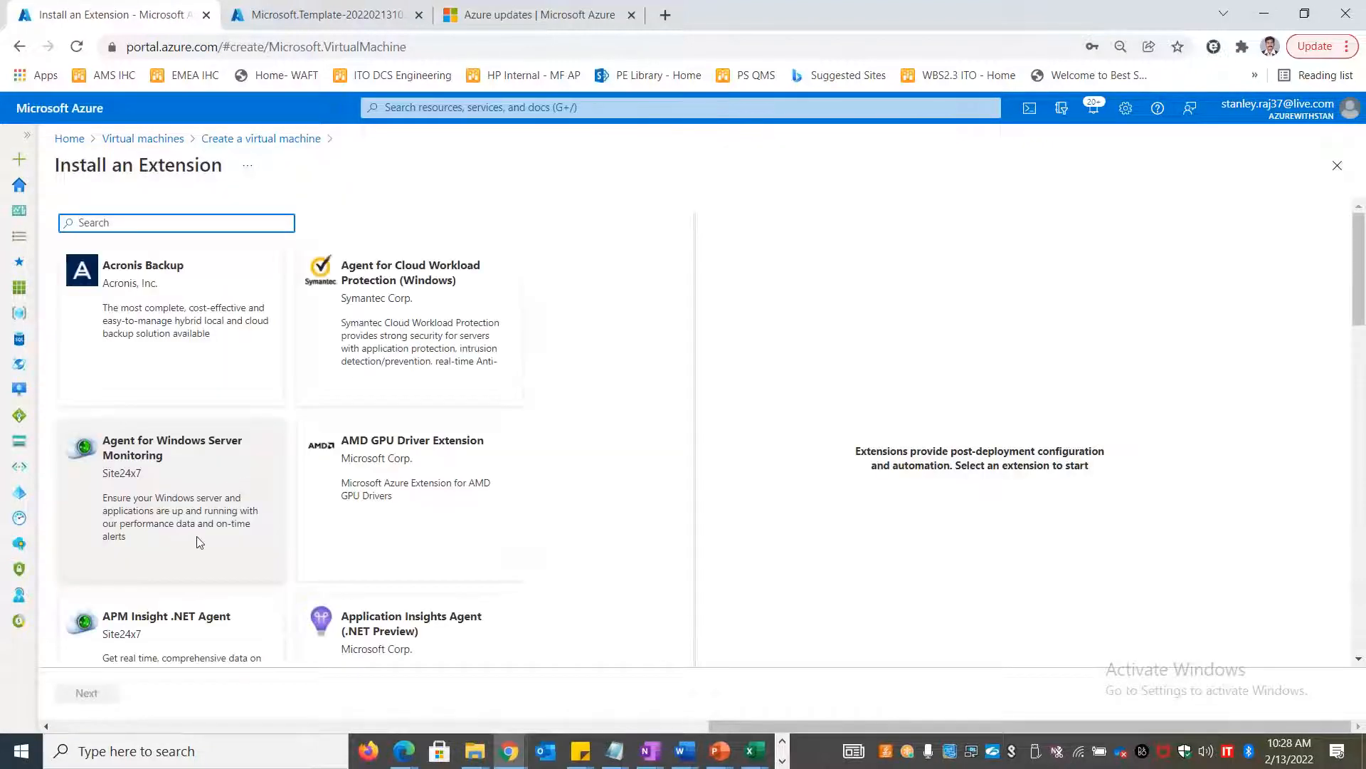
Try the Custom Script Extension, find no storage account for a script, and back out
scroll(199, 542, "down", 10)
scroll(200, 542, "down", 7)
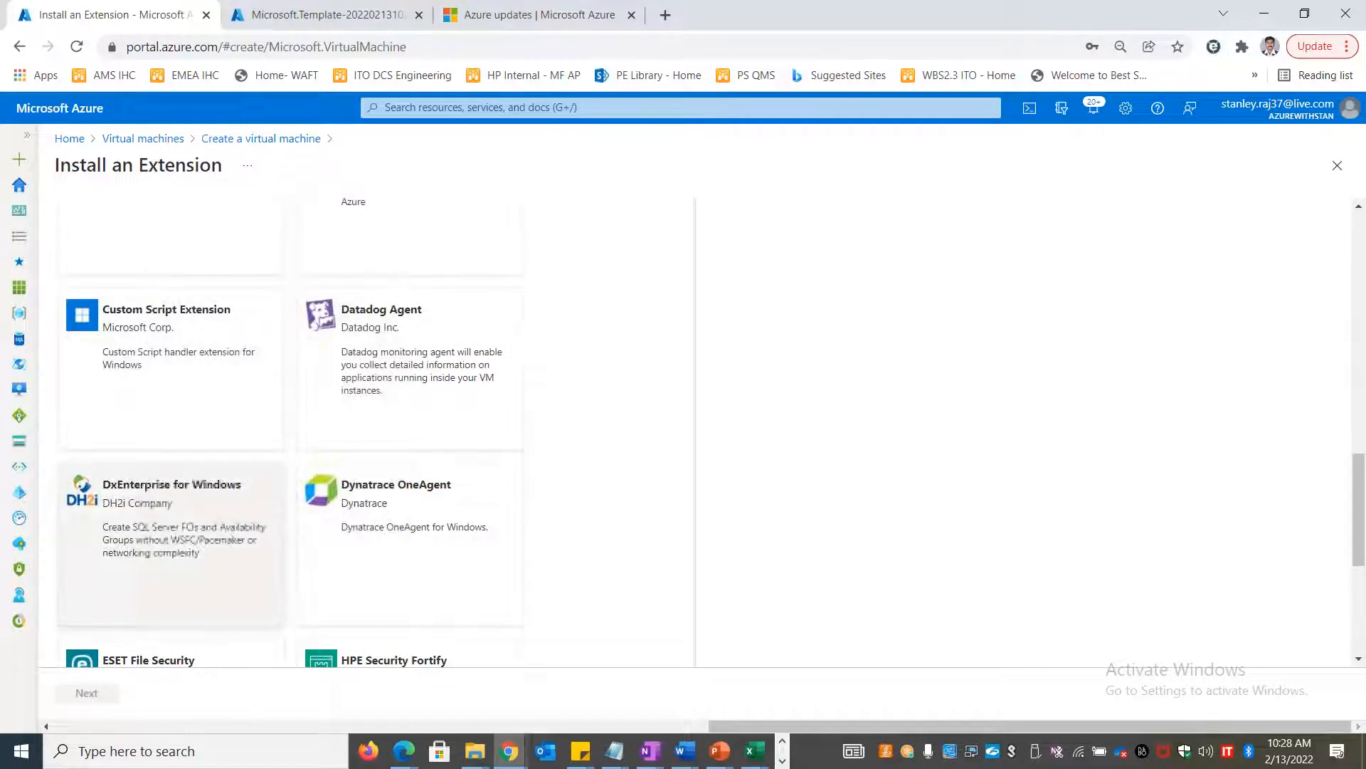
scroll(199, 543, "down", 5)
scroll(199, 542, "up", 7)
left_click(128, 470)
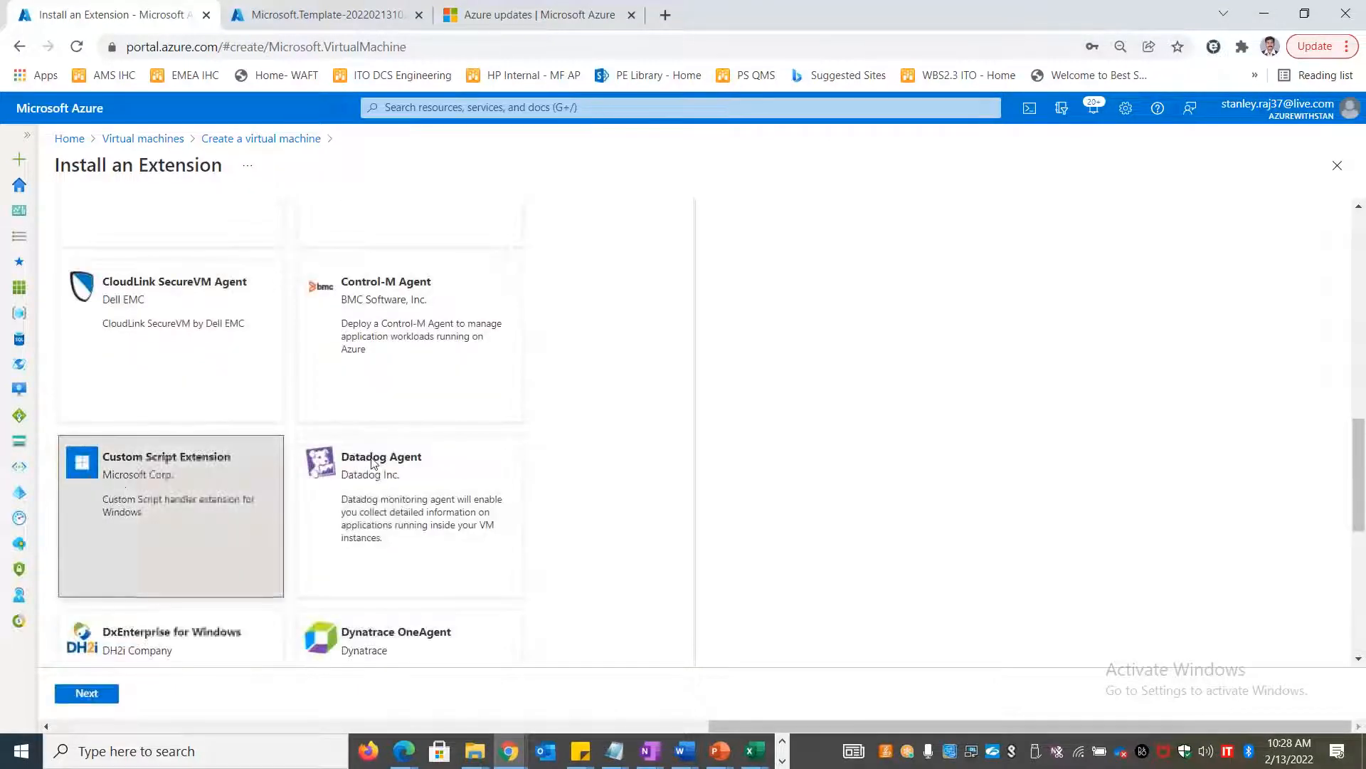
left_click(91, 692)
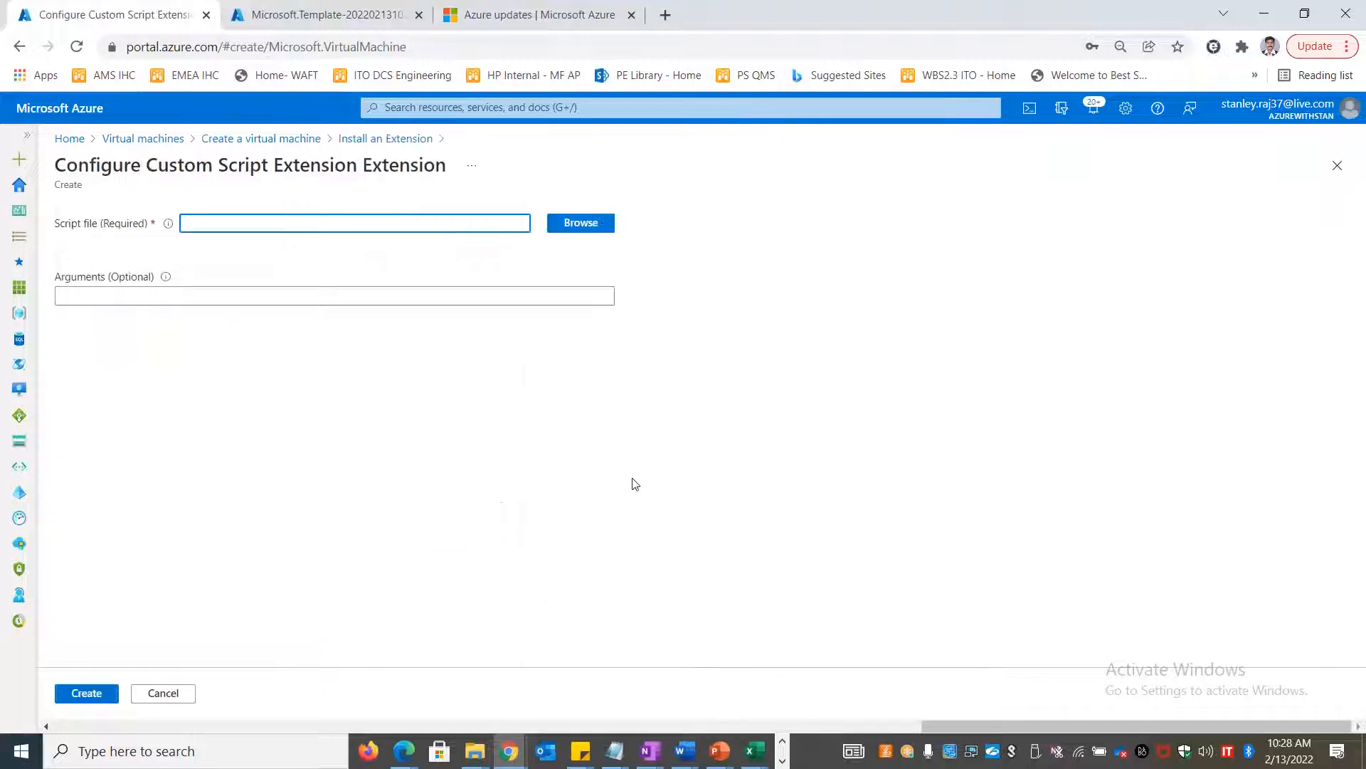
left_click(579, 223)
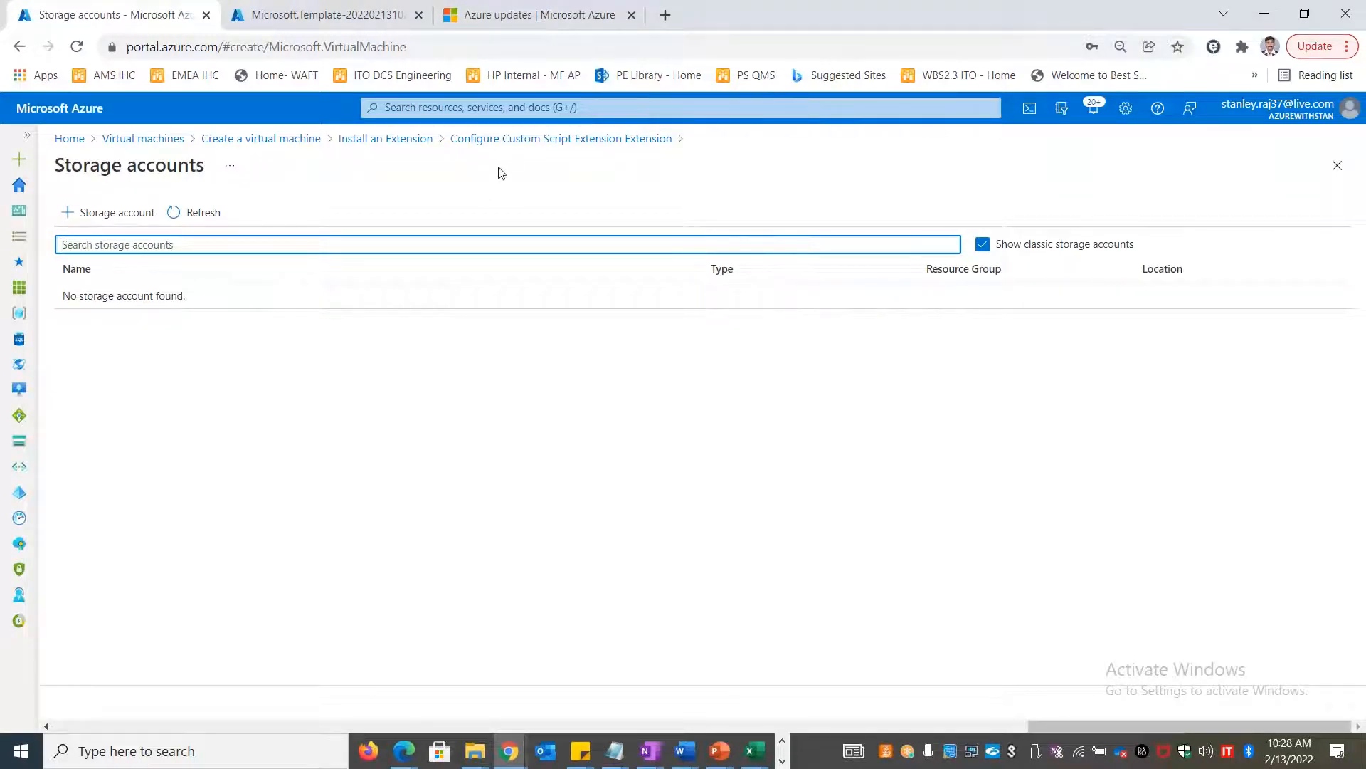
left_click(388, 140)
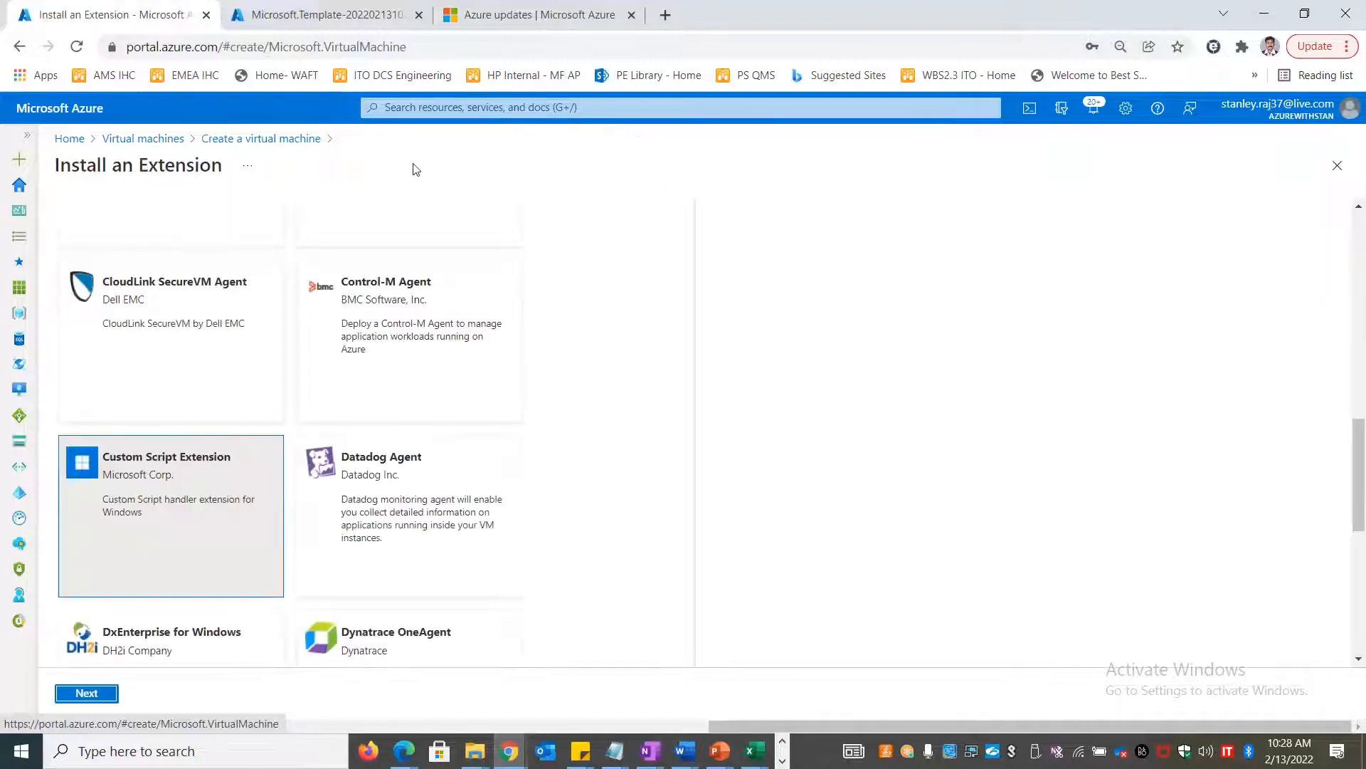
left_click(293, 138)
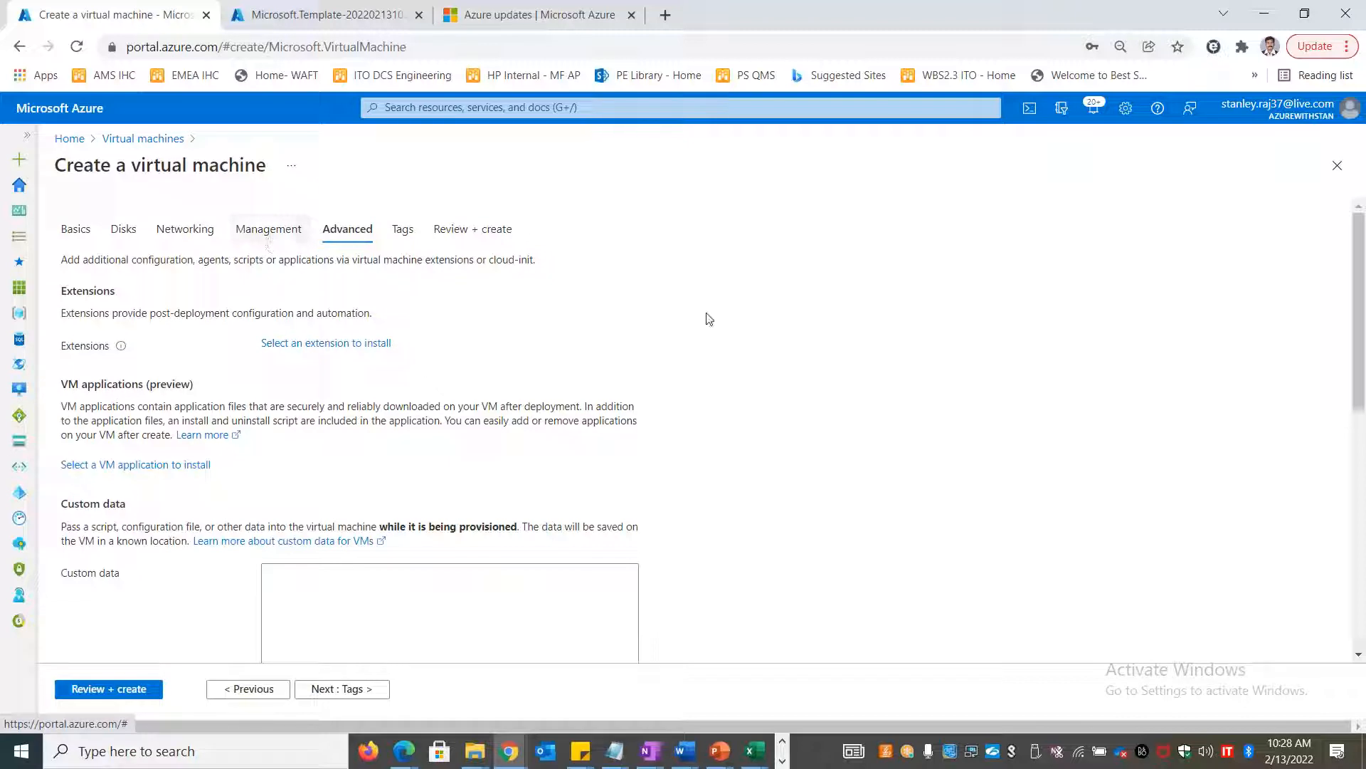
Place the new VM behind the existing load balancer happyweblb1 (pool hpybkp1)
left_click(275, 240)
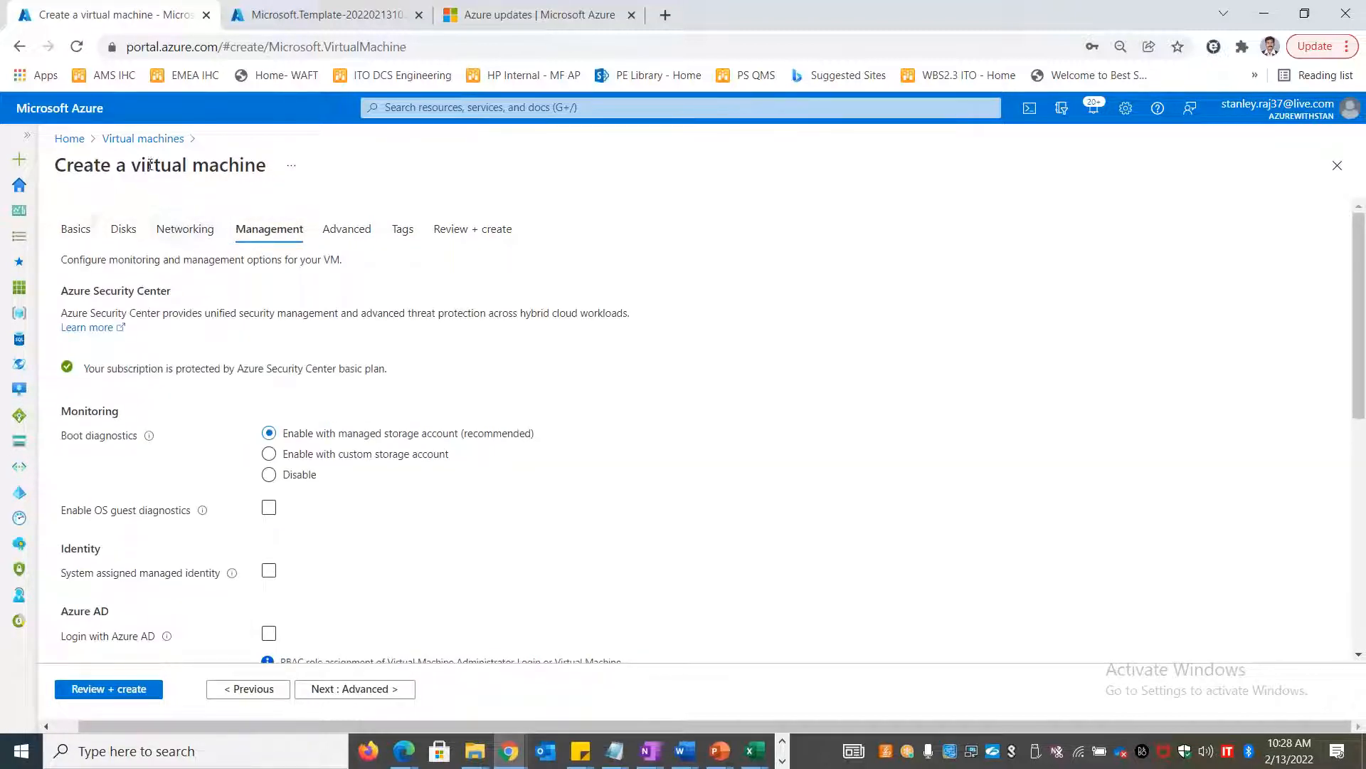
scroll(537, 461, "down", 7)
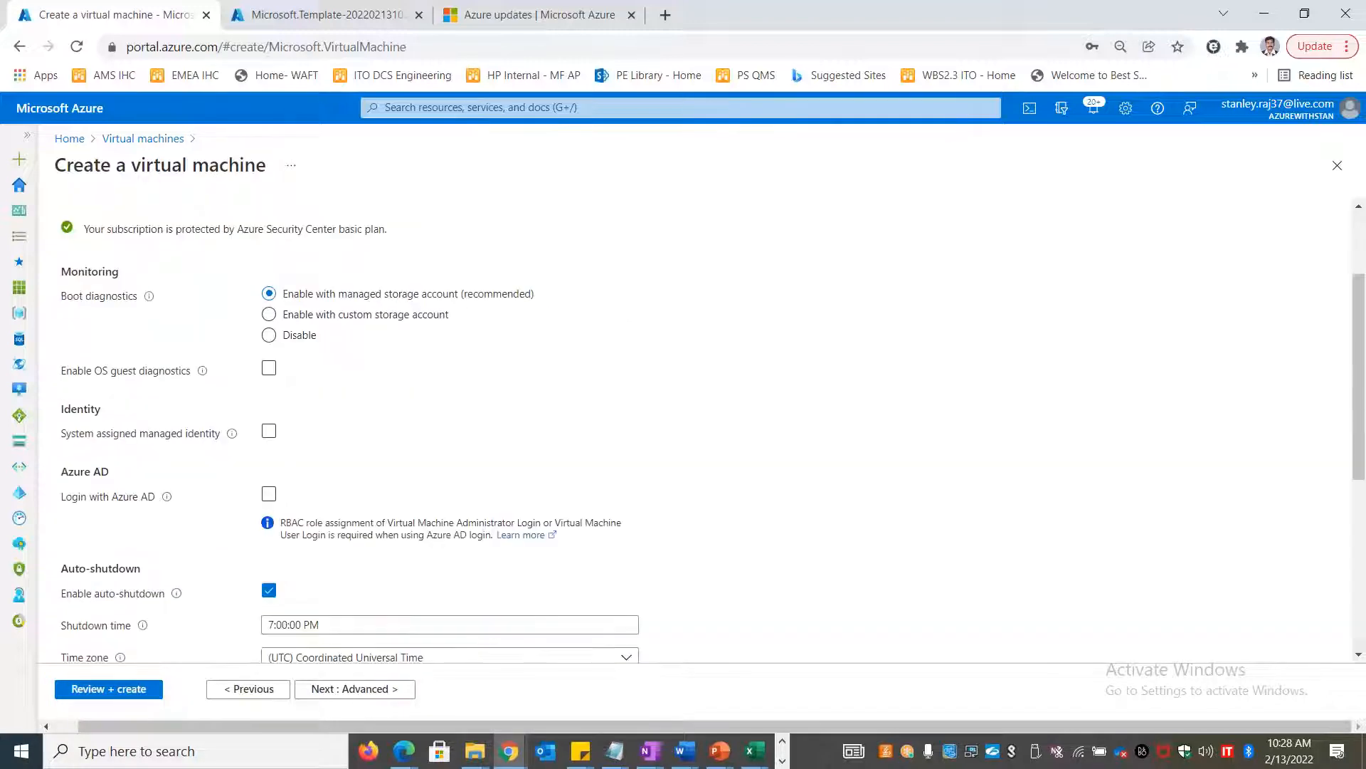
scroll(376, 247, "up", 7)
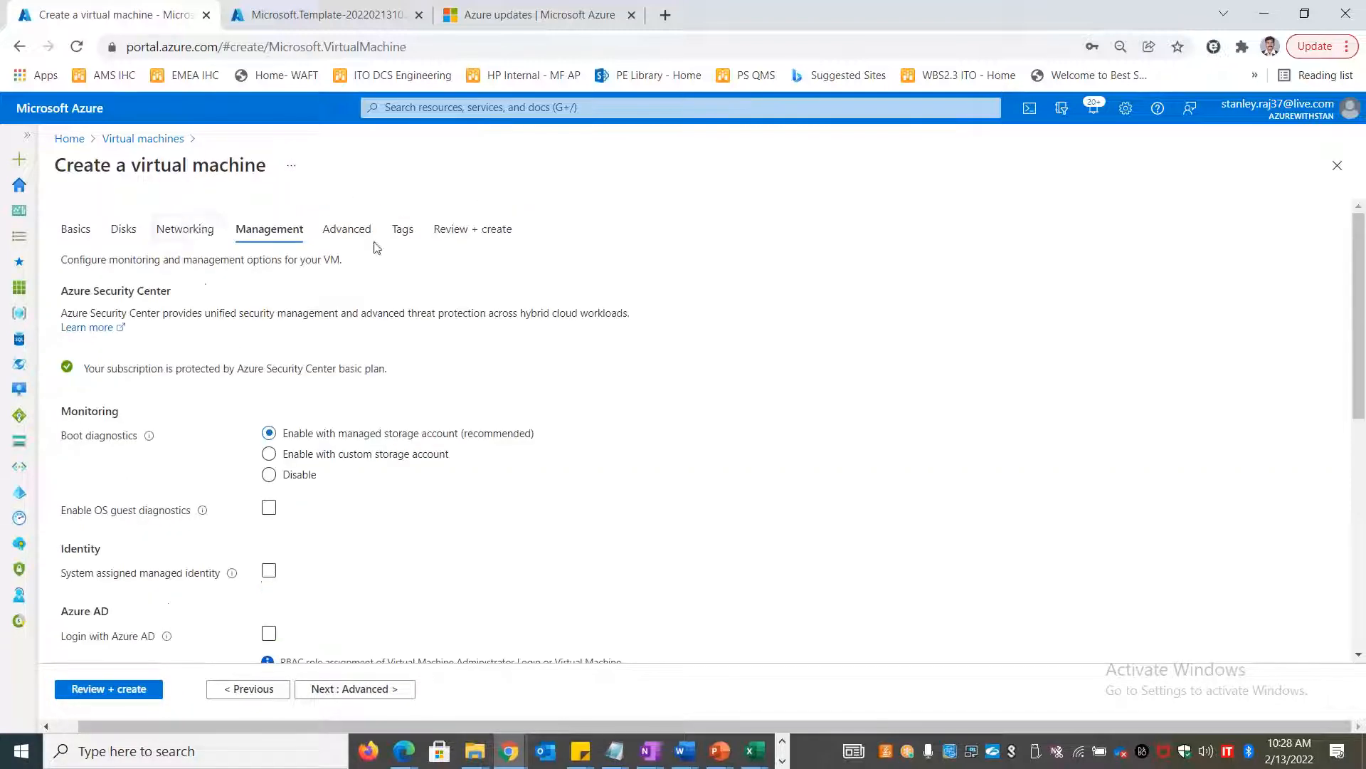
left_click(200, 229)
scroll(200, 284, "down", 10)
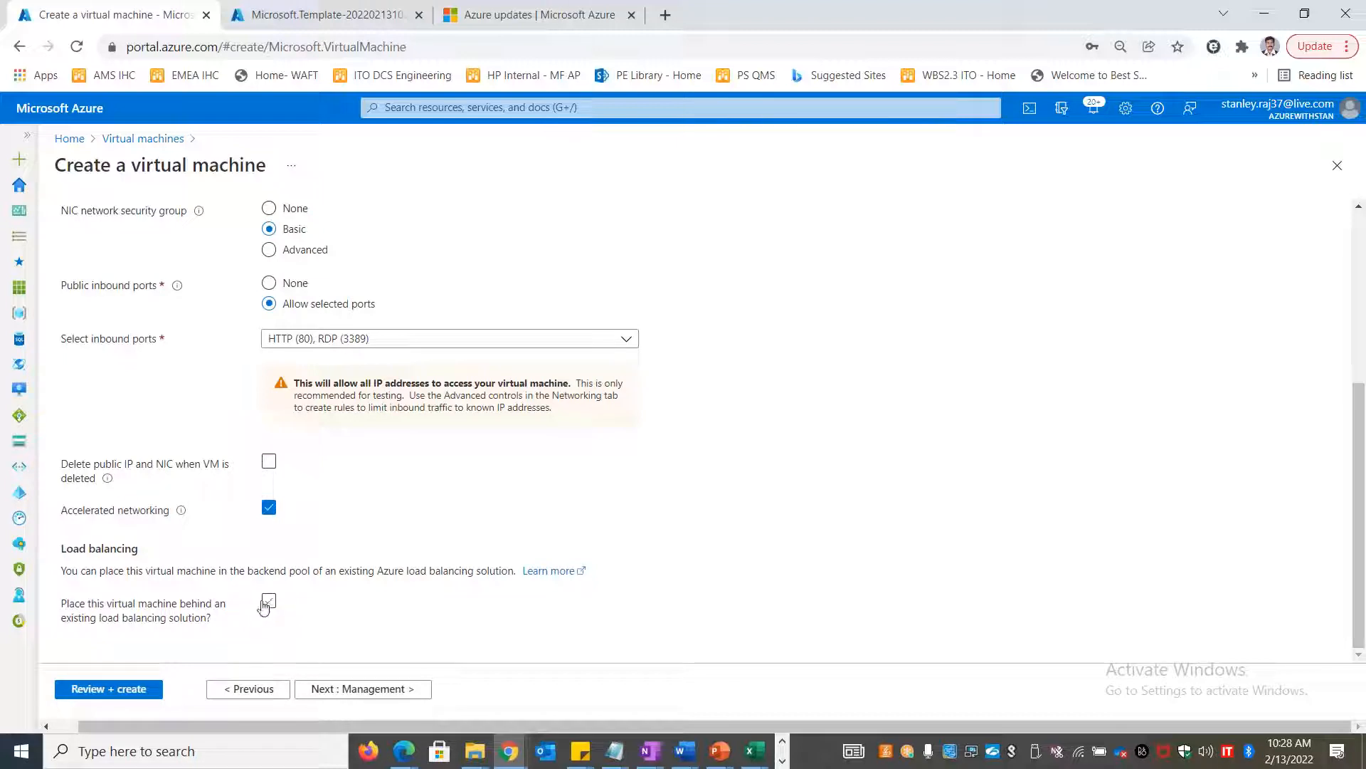
scroll(413, 614, "up", 5)
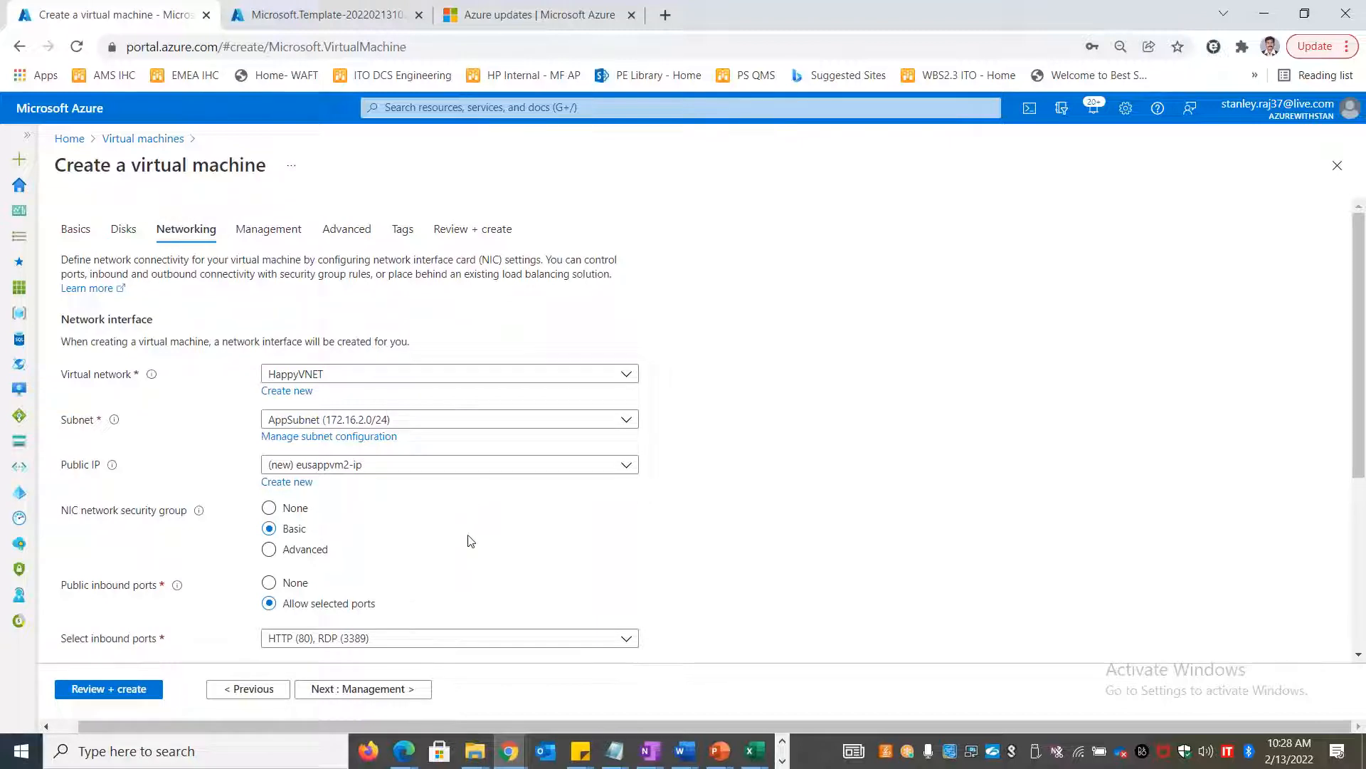
scroll(471, 544, "down", 4)
left_click(268, 600)
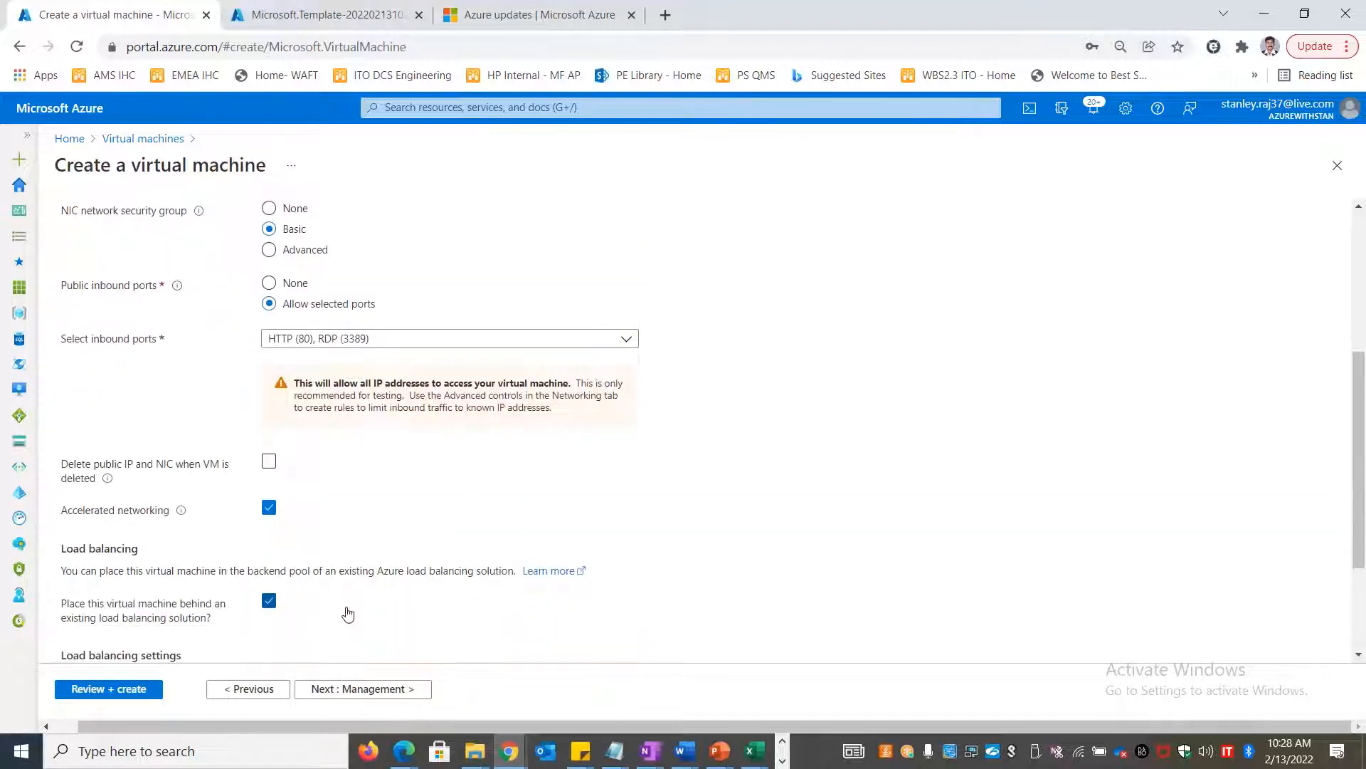
scroll(348, 614, "down", 3)
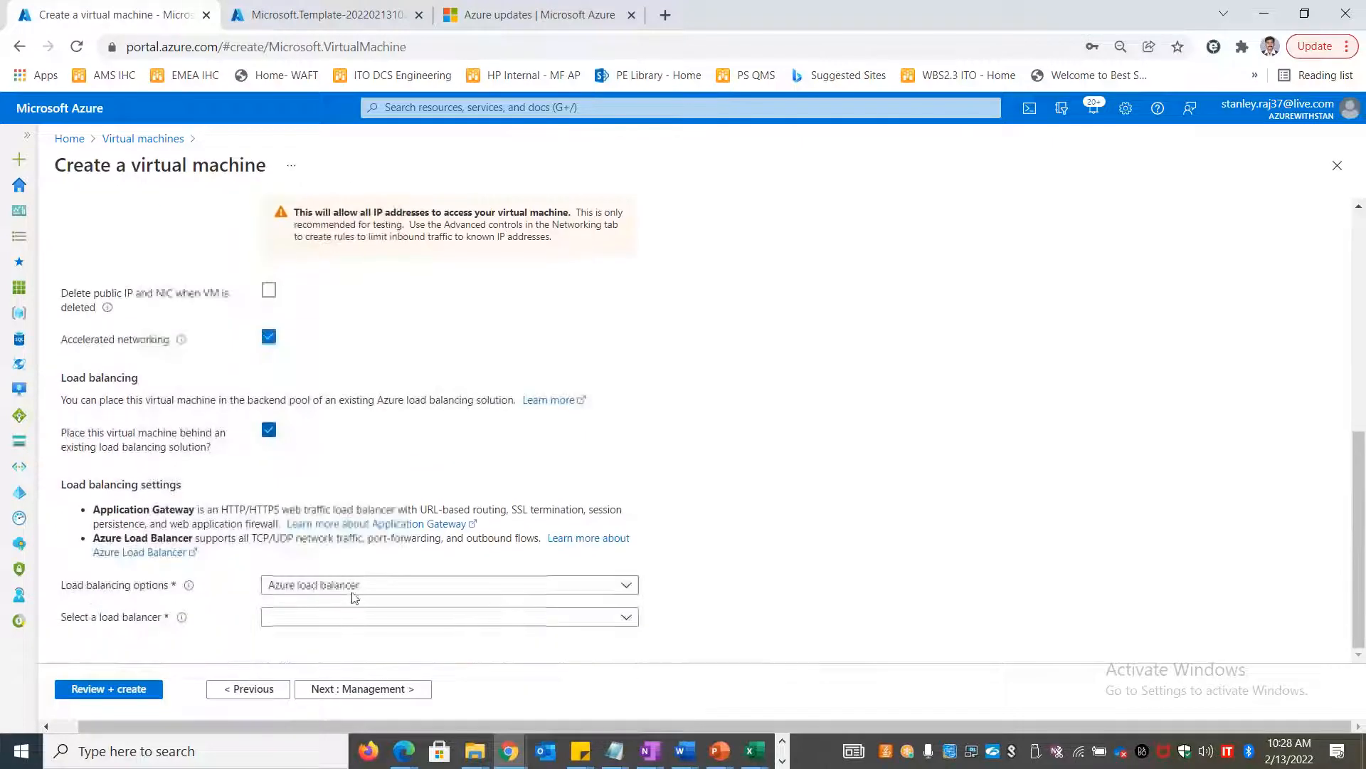
left_click(353, 616)
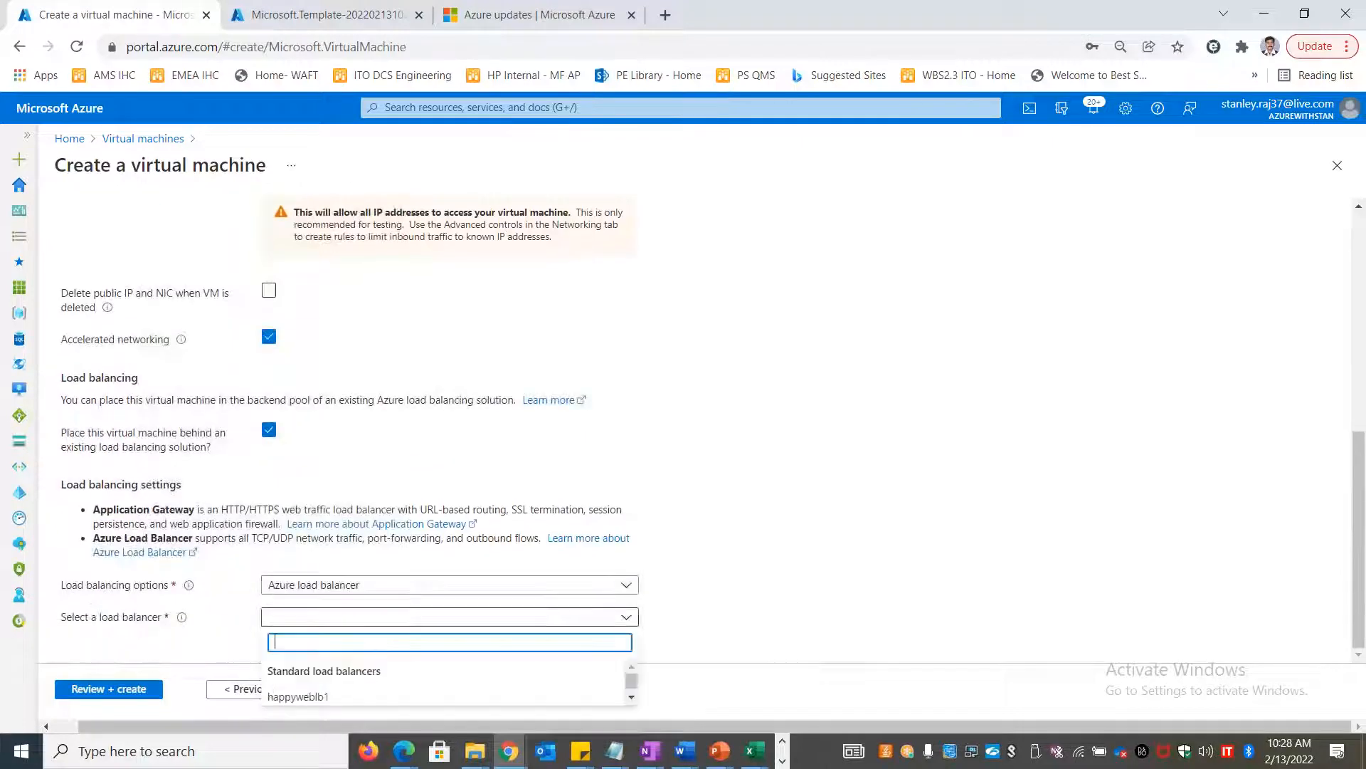
left_click(356, 696)
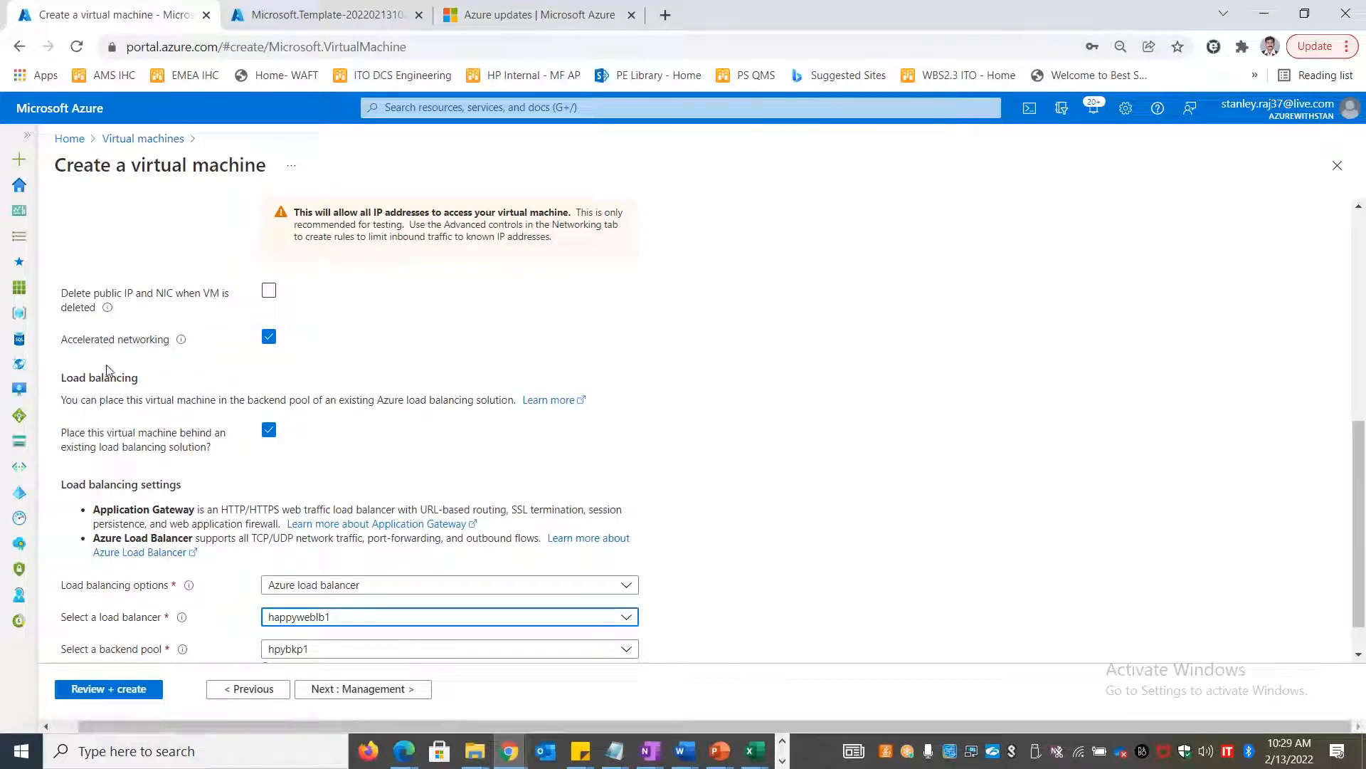
Select the Application Gateway description under Load balancing for copying into Excel
left_click_drag(116, 538, 190, 538)
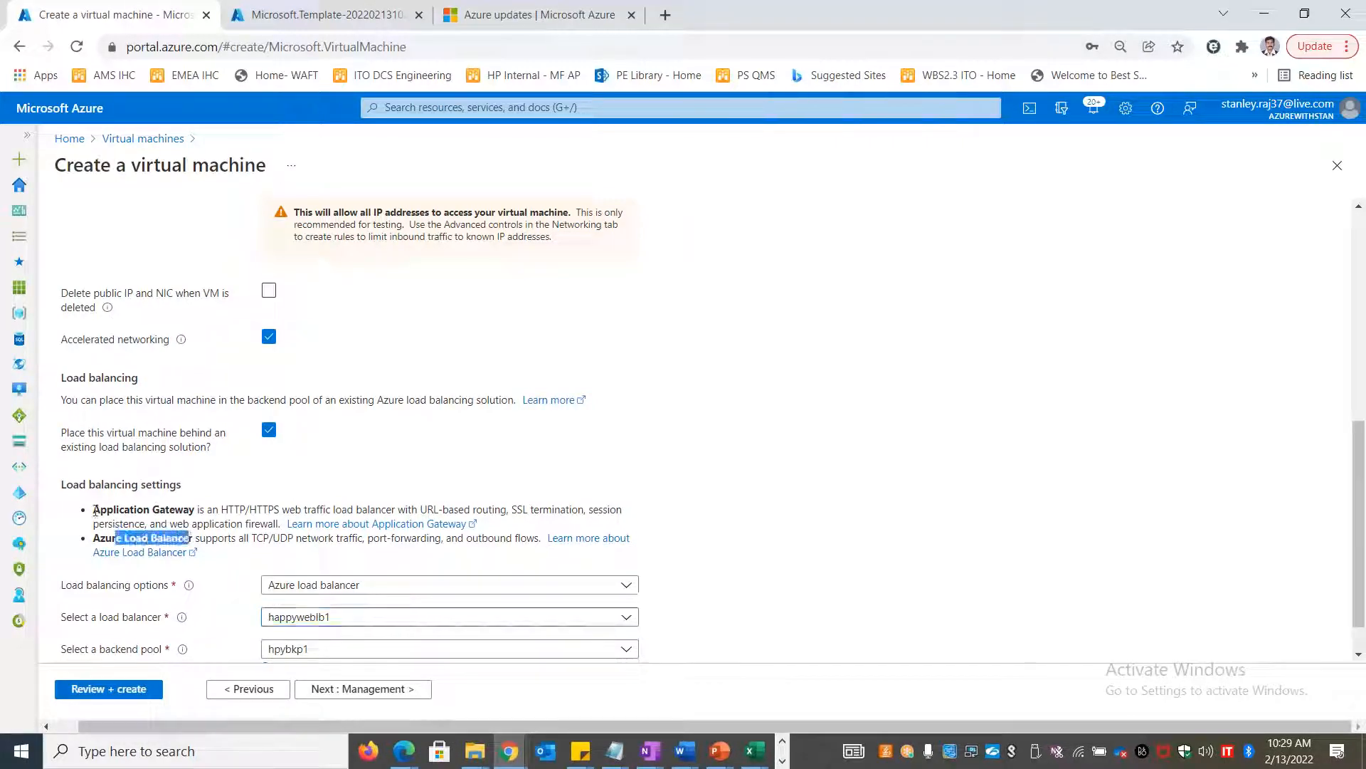
left_click_drag(99, 510, 190, 512)
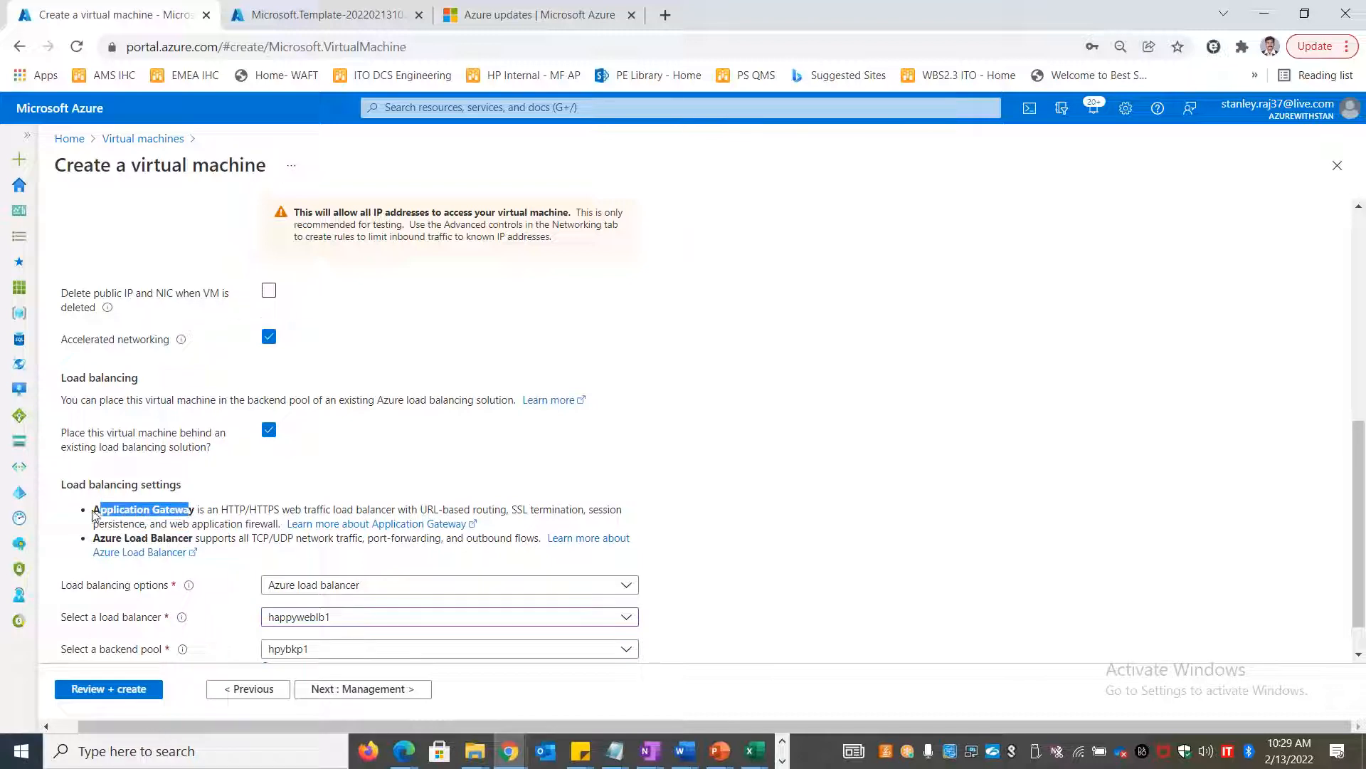
left_click_drag(222, 510, 439, 511)
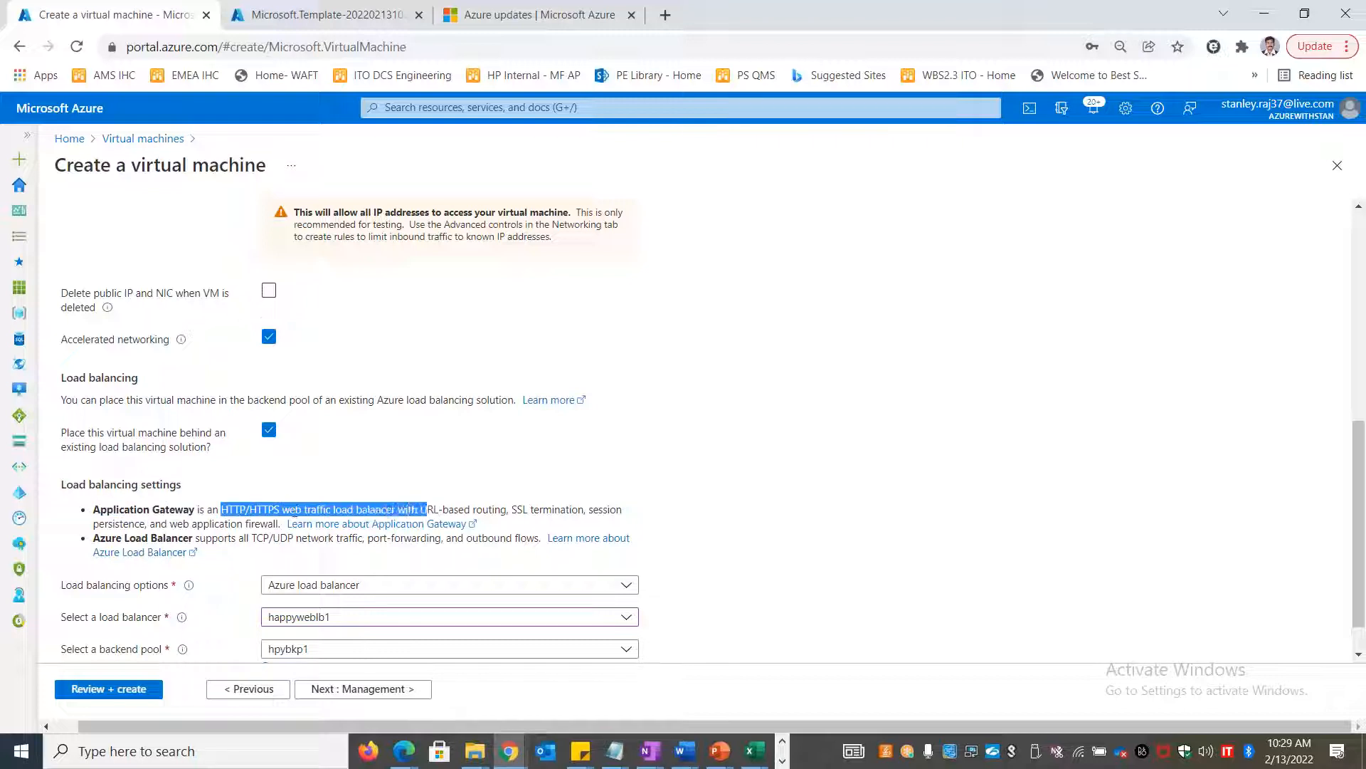
left_click_drag(93, 510, 278, 526)
key("ctrl+c")
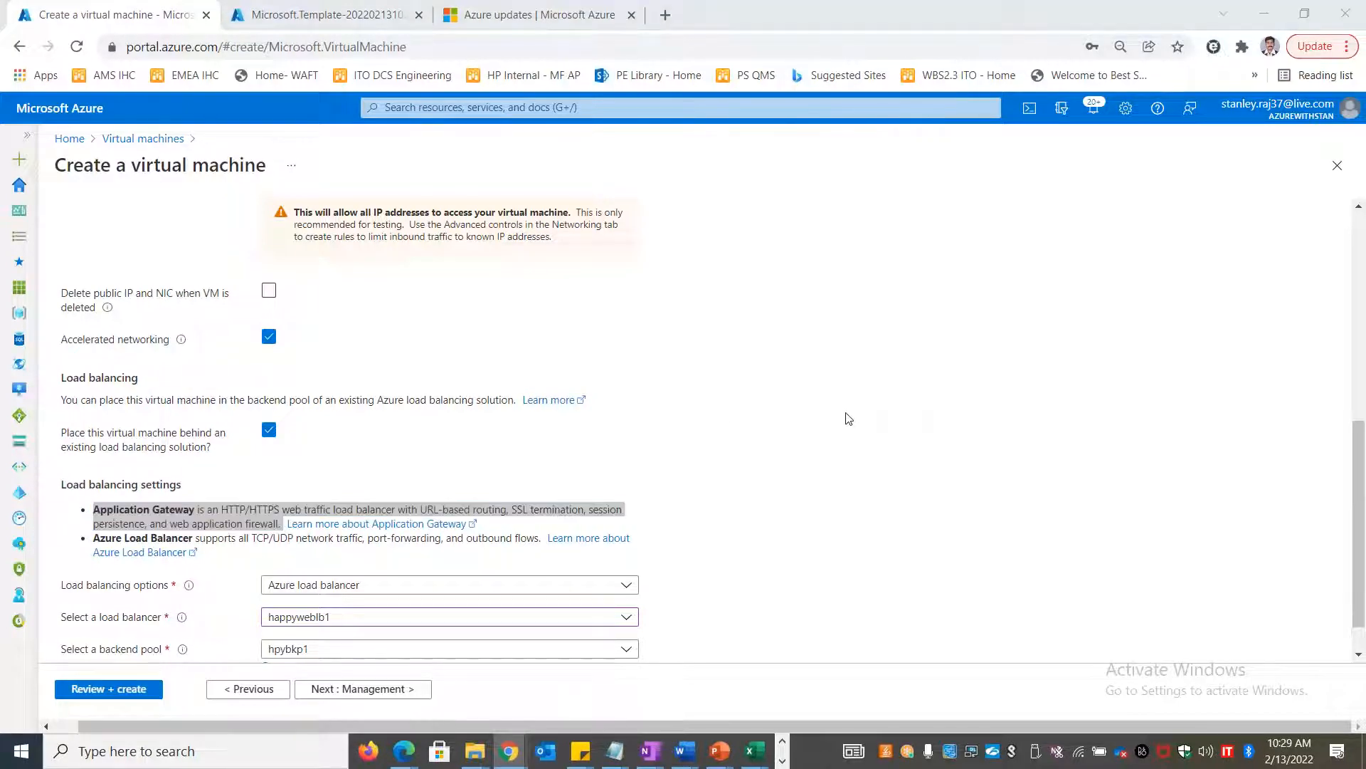
key("alt+Tab")
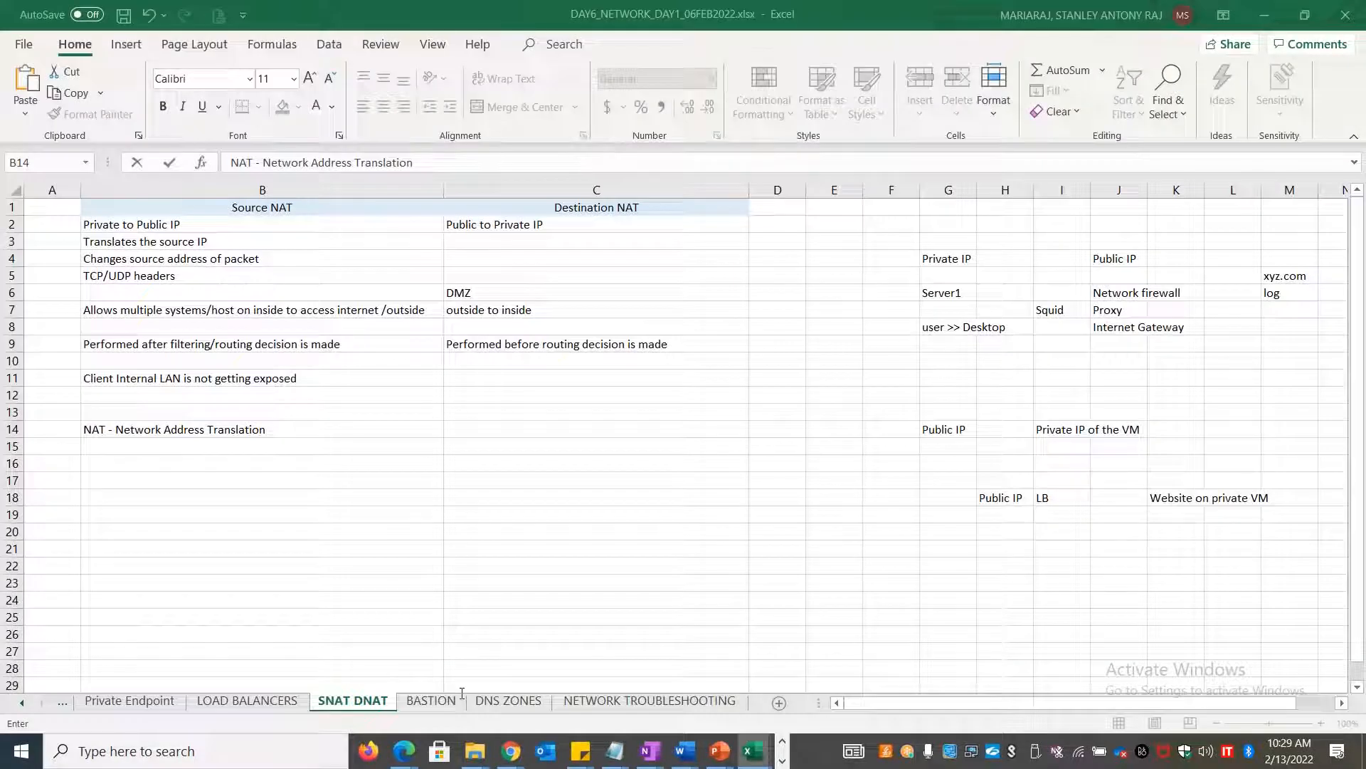
Paste the Application Gateway description into cell B52 of the LOAD BALANCERS sheet
left_click(284, 705)
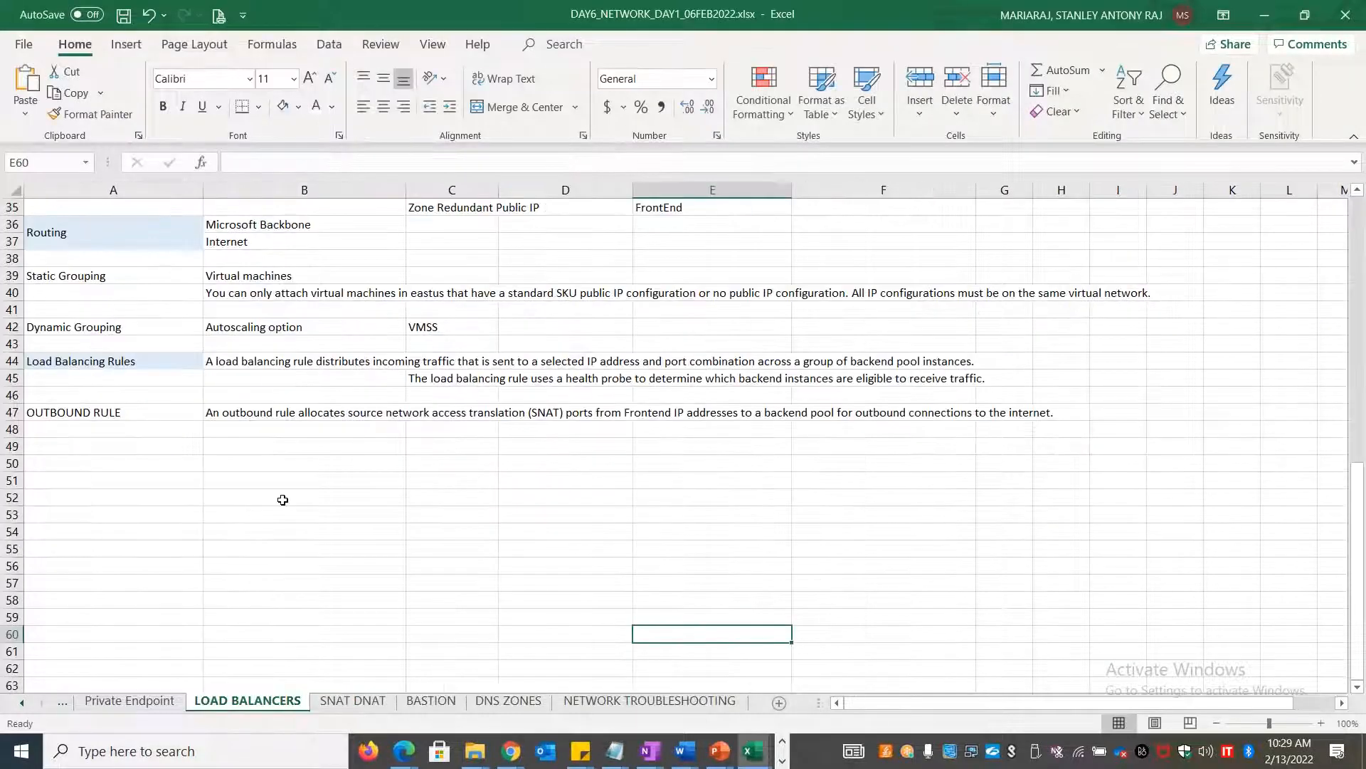
left_click(283, 500)
key("ctrl+v")
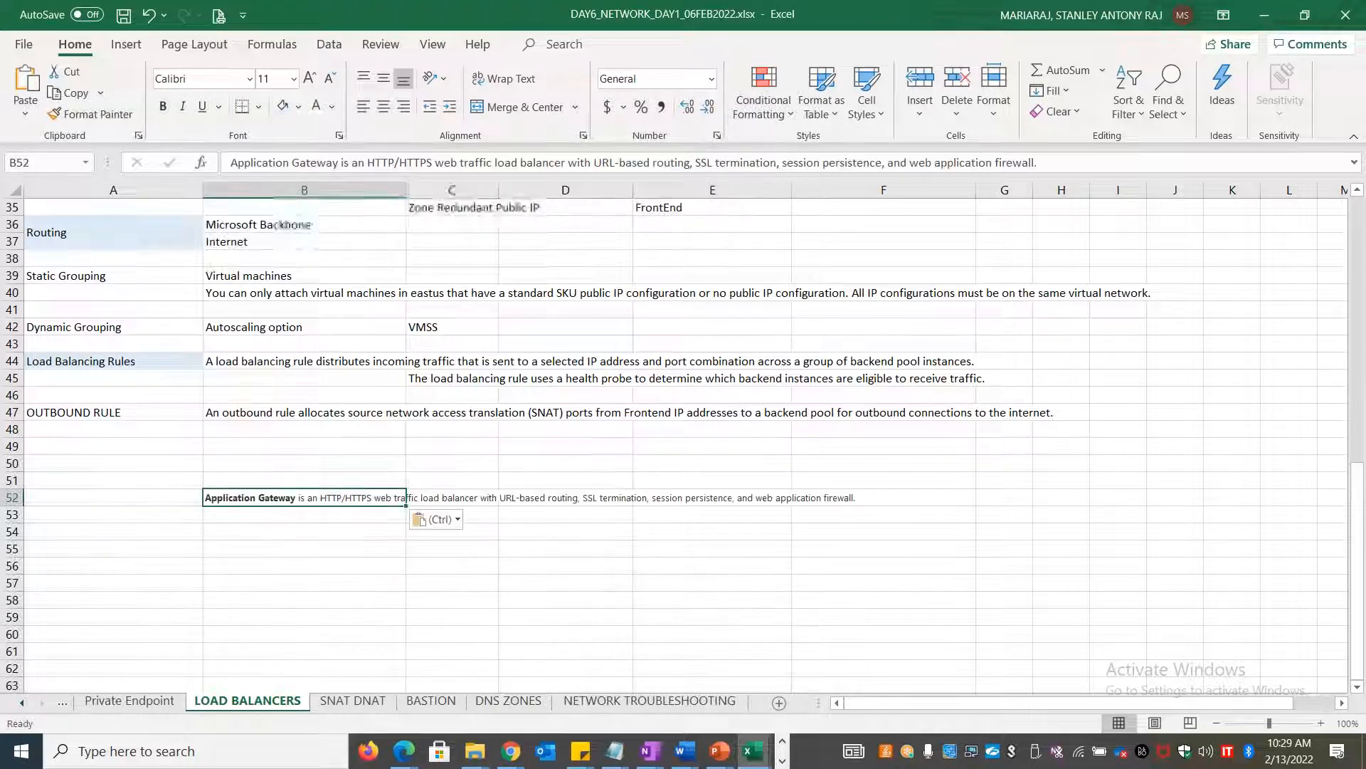
Copy the words 'Application Gateway' from B52 into A52 as the row label
double_click(294, 498)
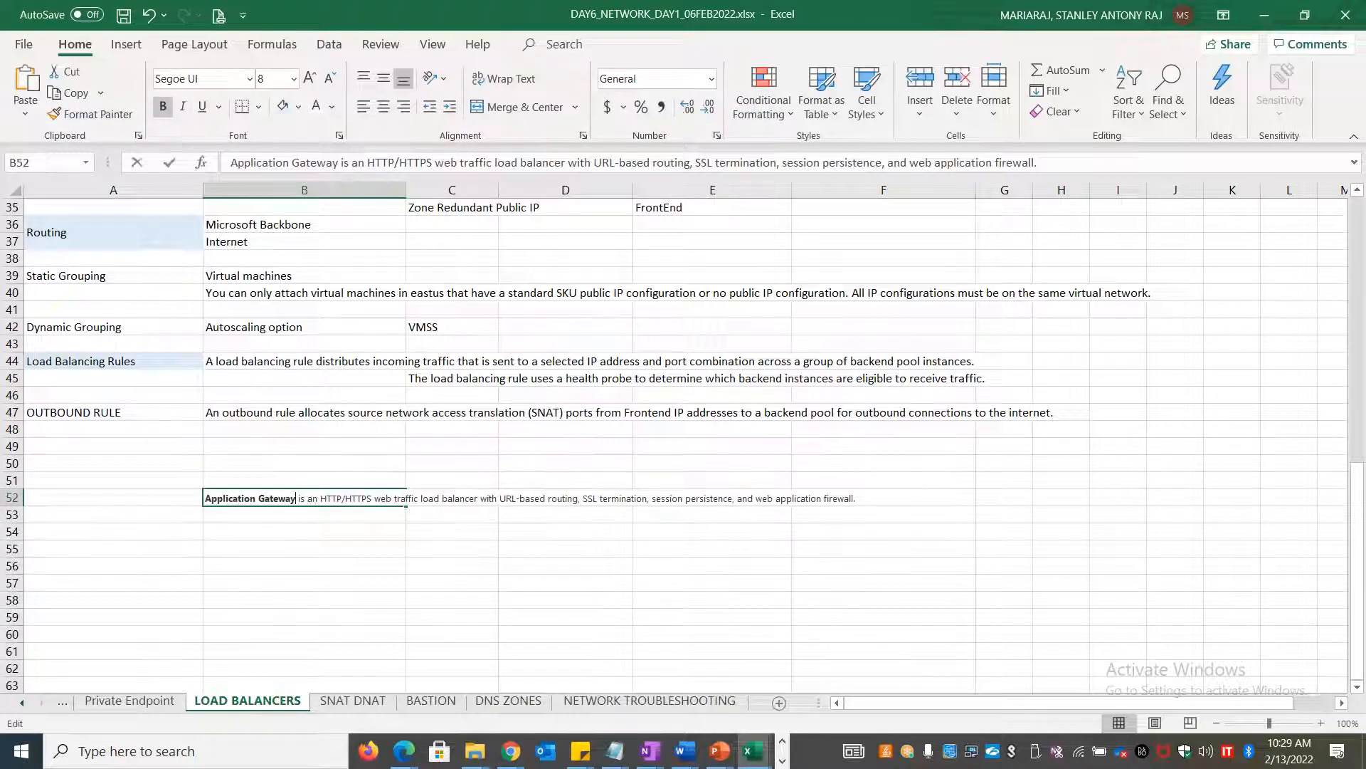
left_click_drag(296, 498, 123, 508)
key("ctrl+c")
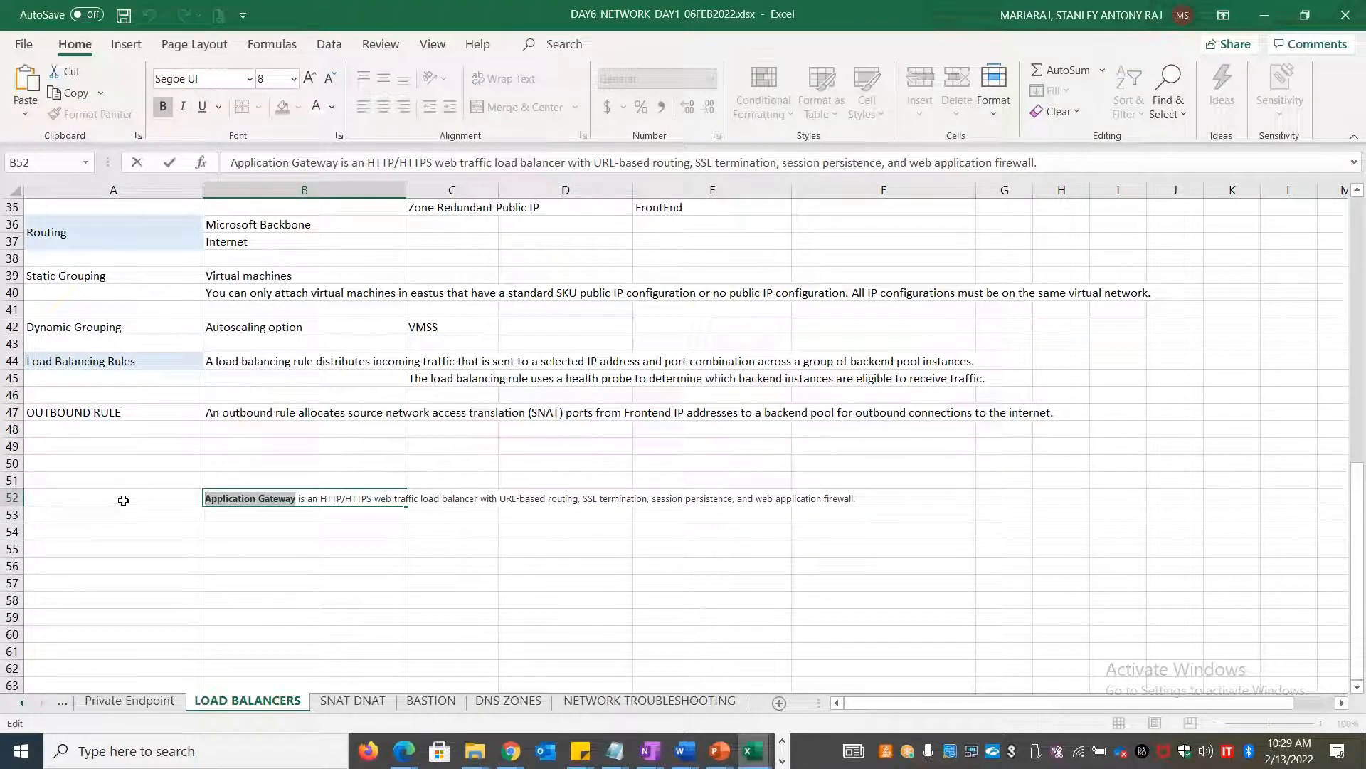
left_click(122, 498)
key("ctrl+v")
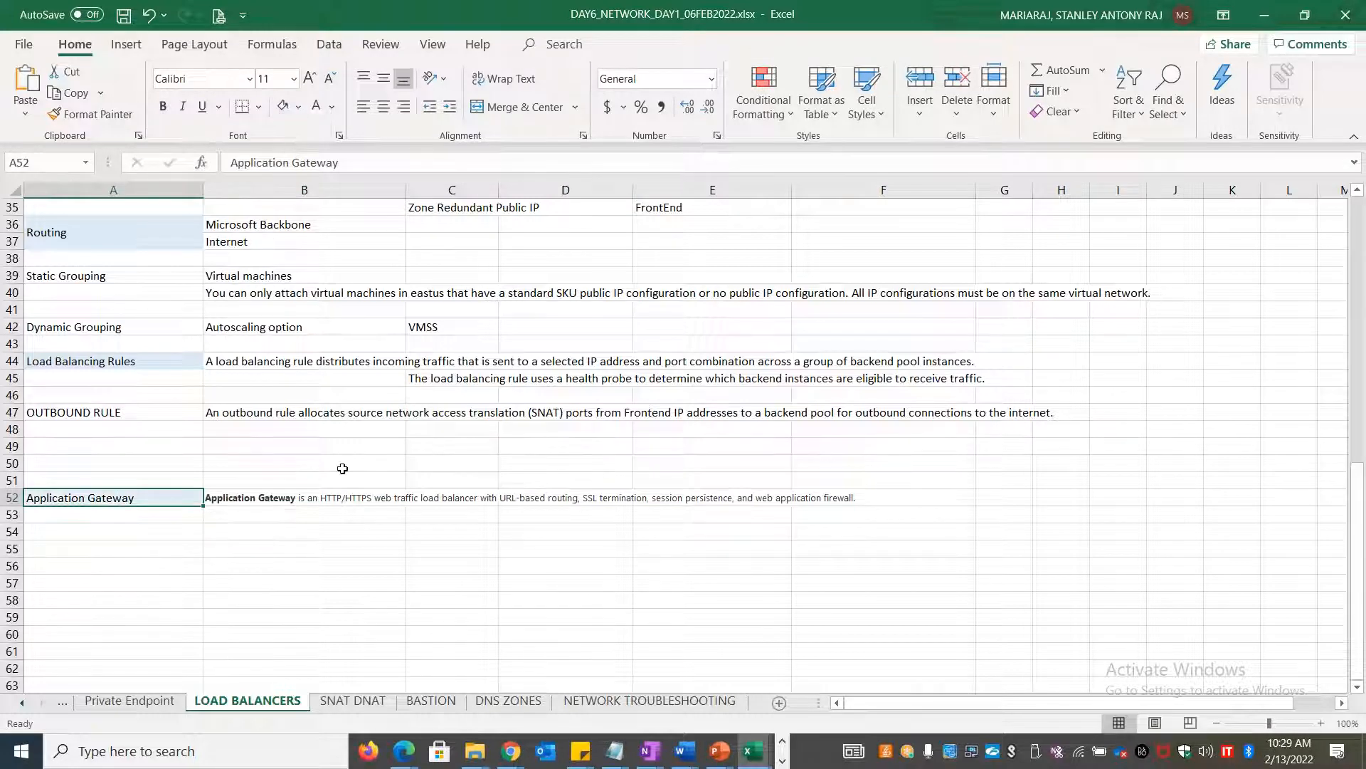
left_click(377, 565)
scroll(385, 598, "up", 11)
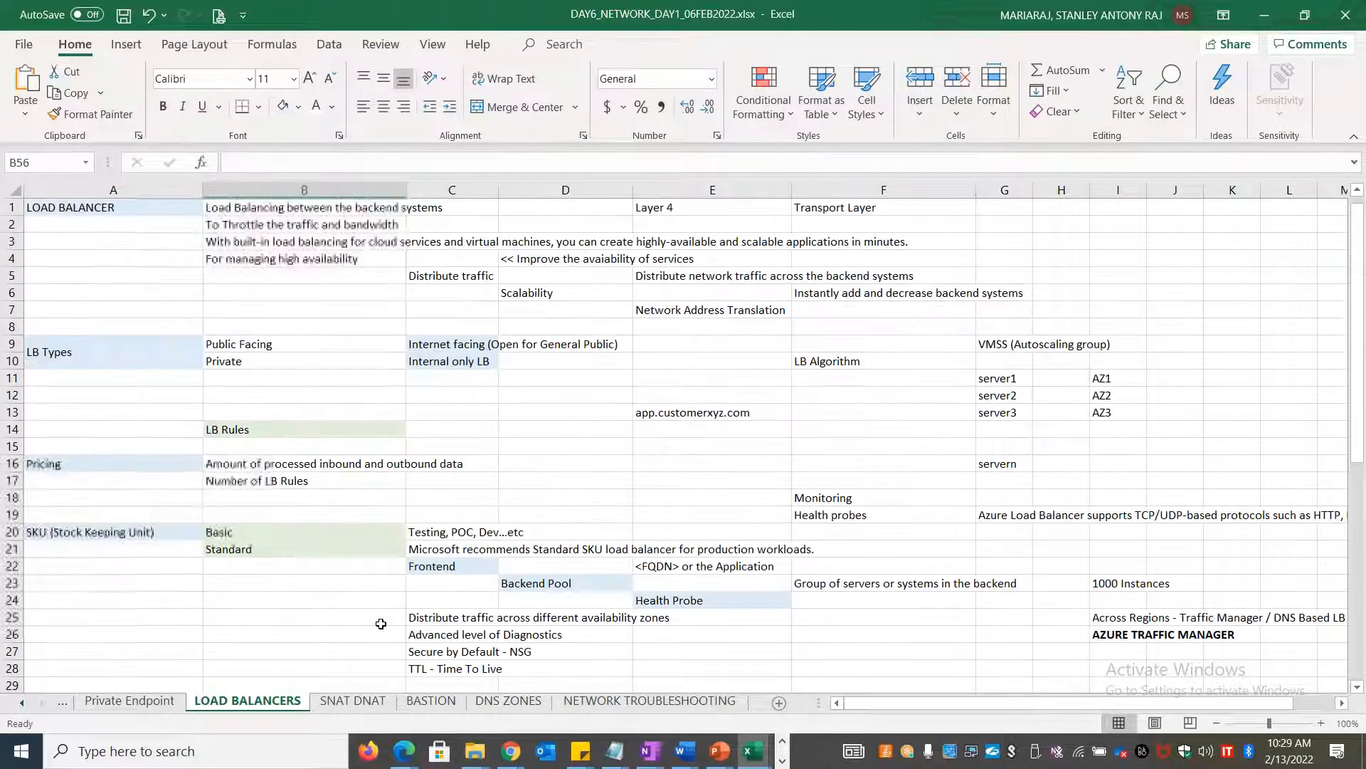
key("alt+Tab")
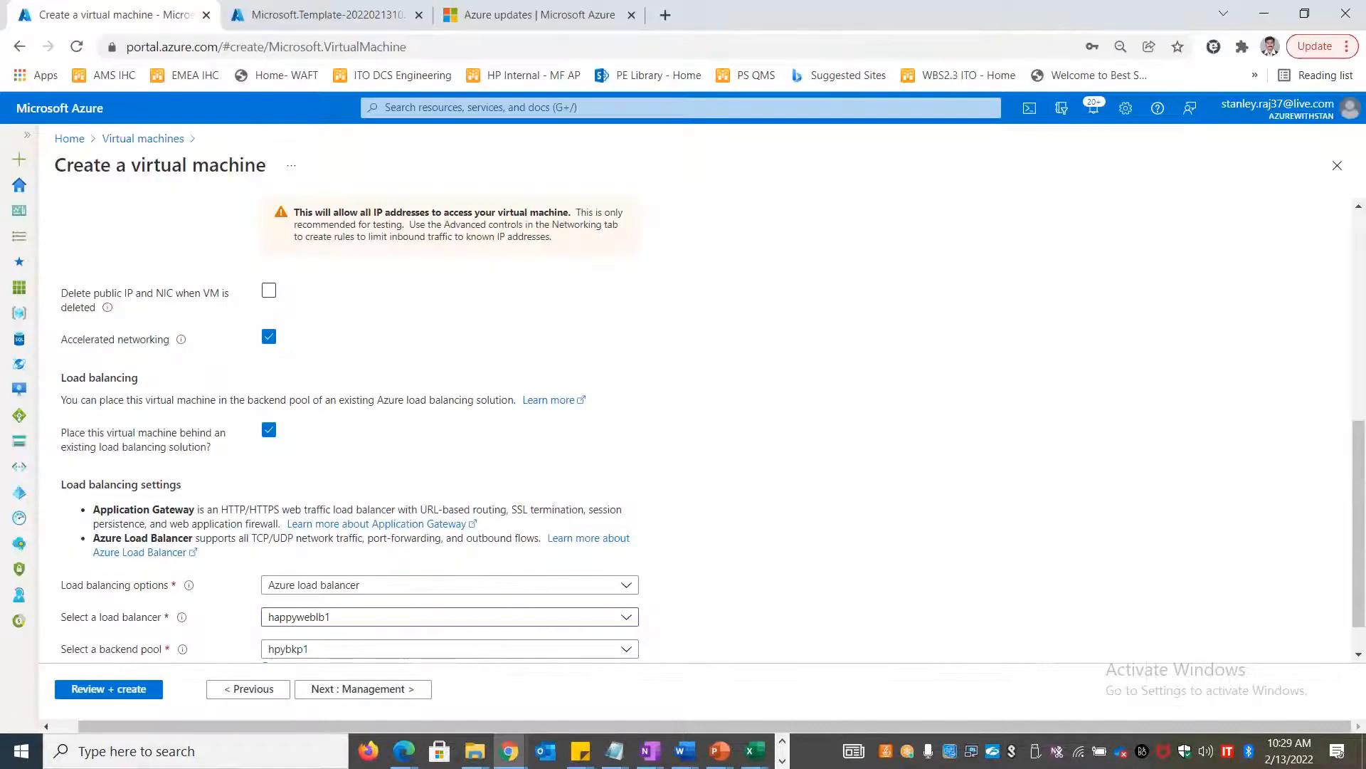
scroll(524, 632, "down", 1)
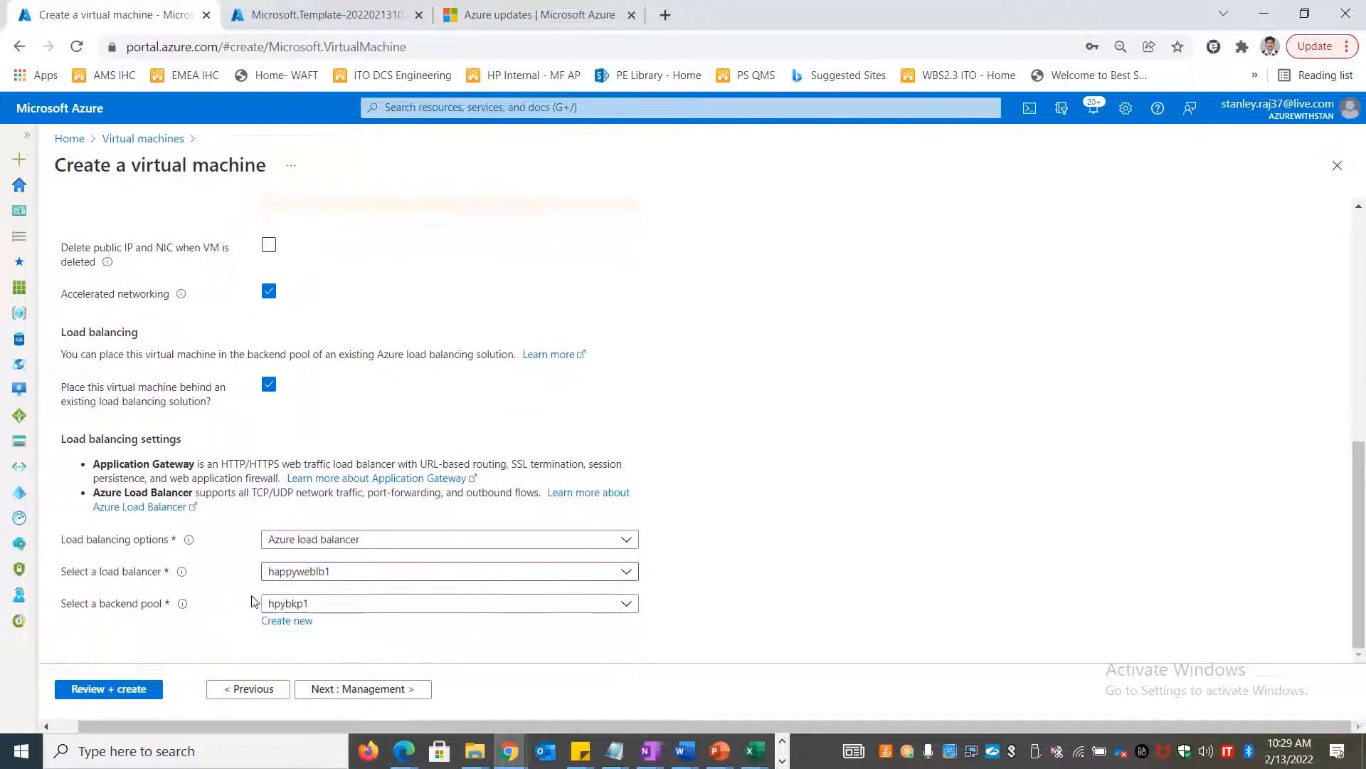
left_click(334, 553)
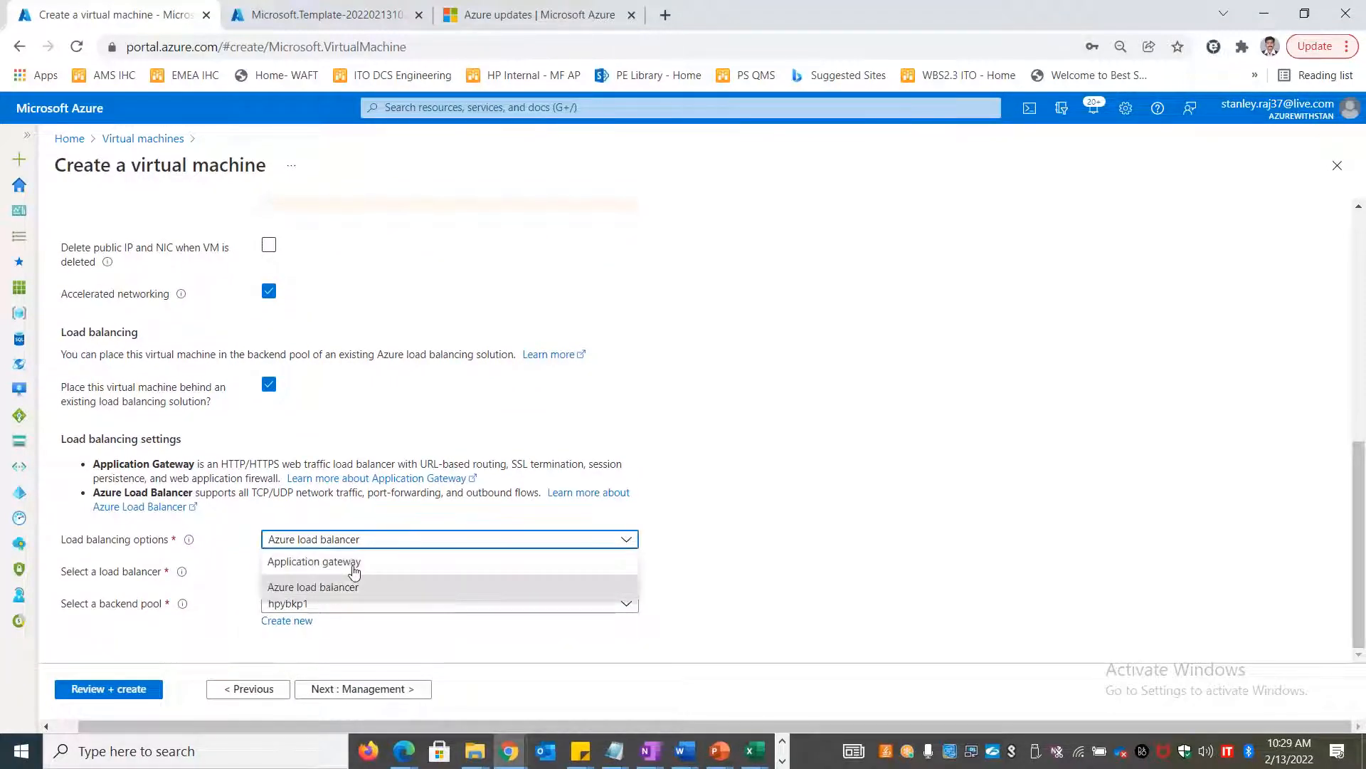
left_click(697, 595)
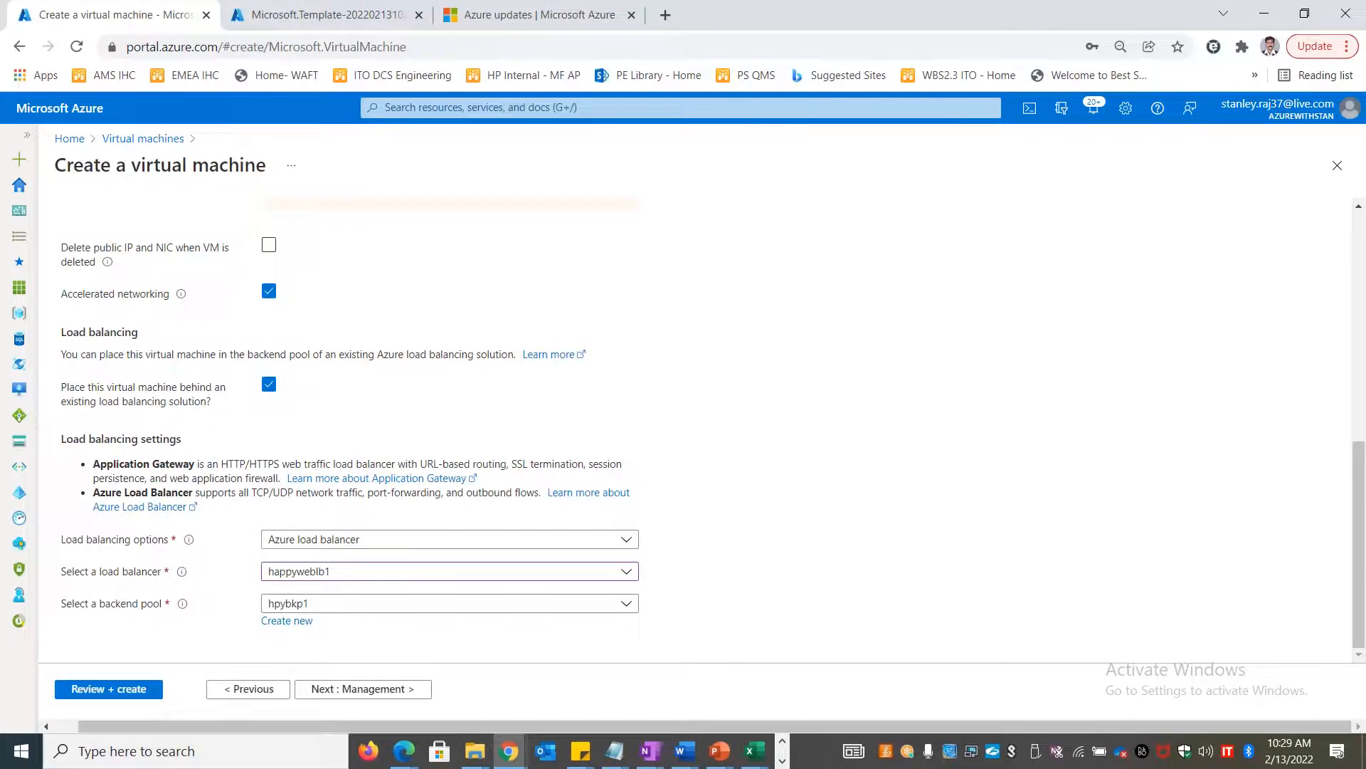
left_click(350, 577)
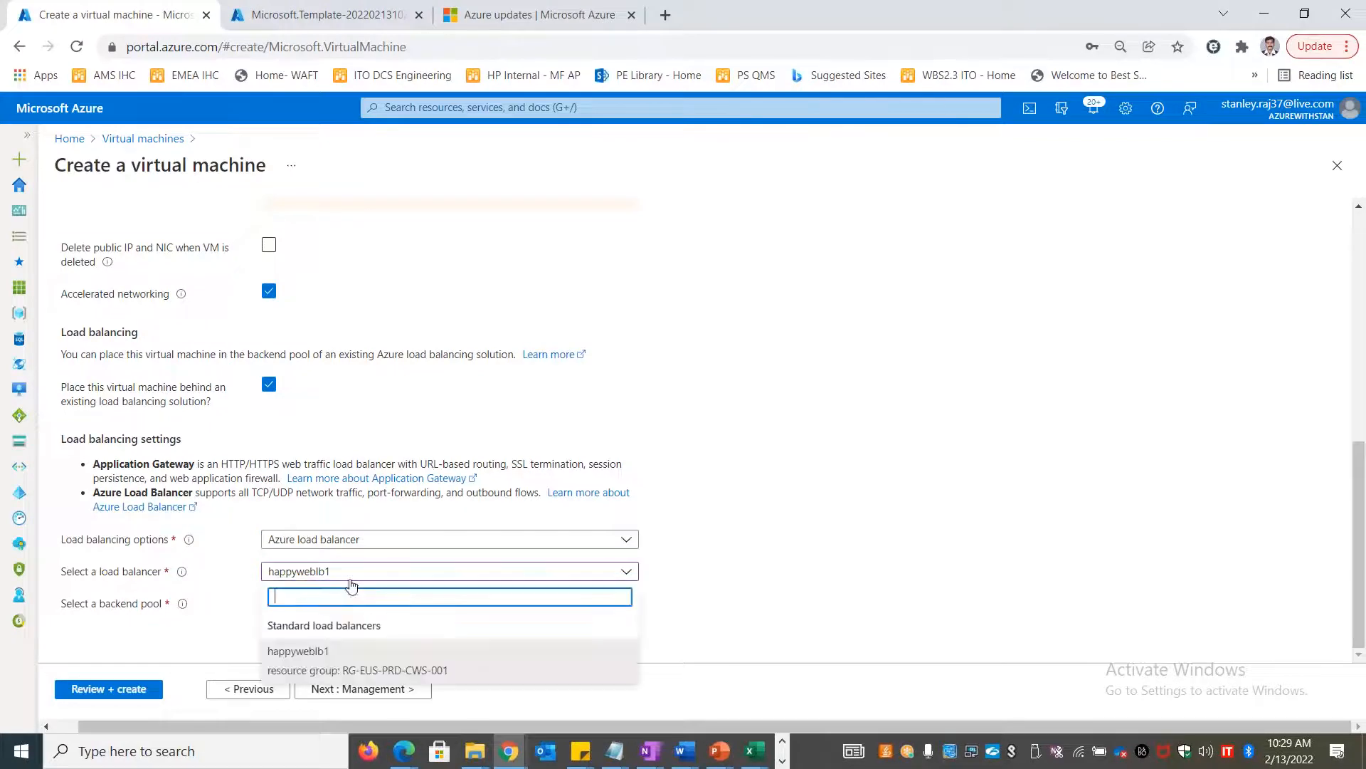
left_click(366, 649)
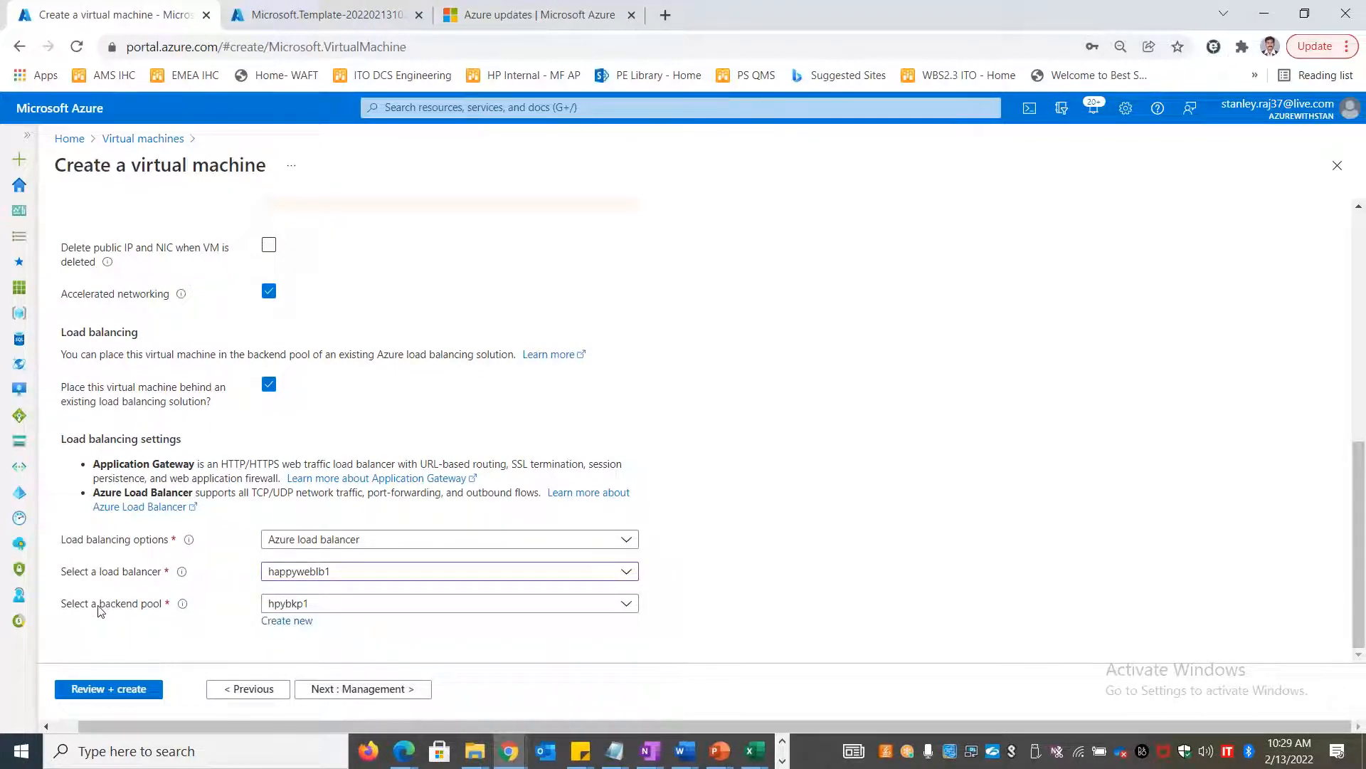
left_click(466, 612)
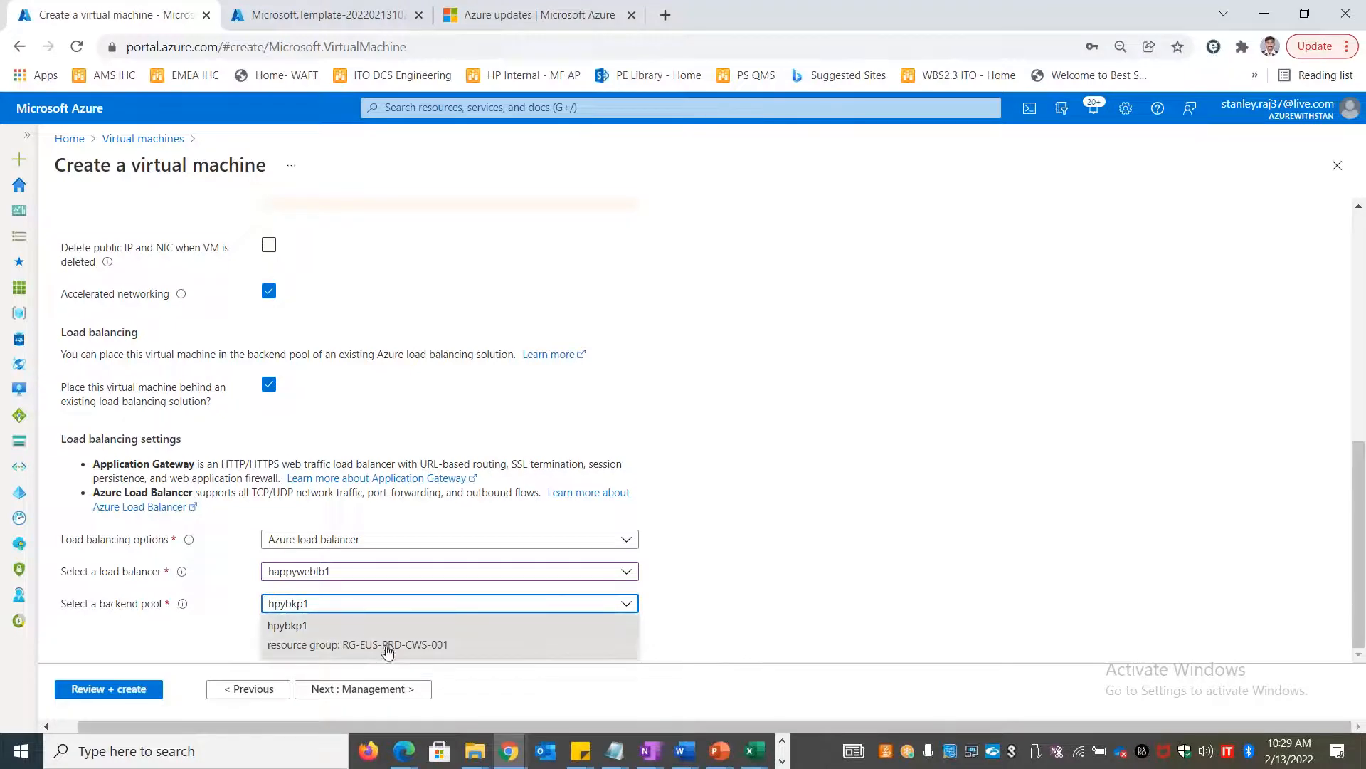
left_click(927, 613)
scroll(395, 655, "up", 6)
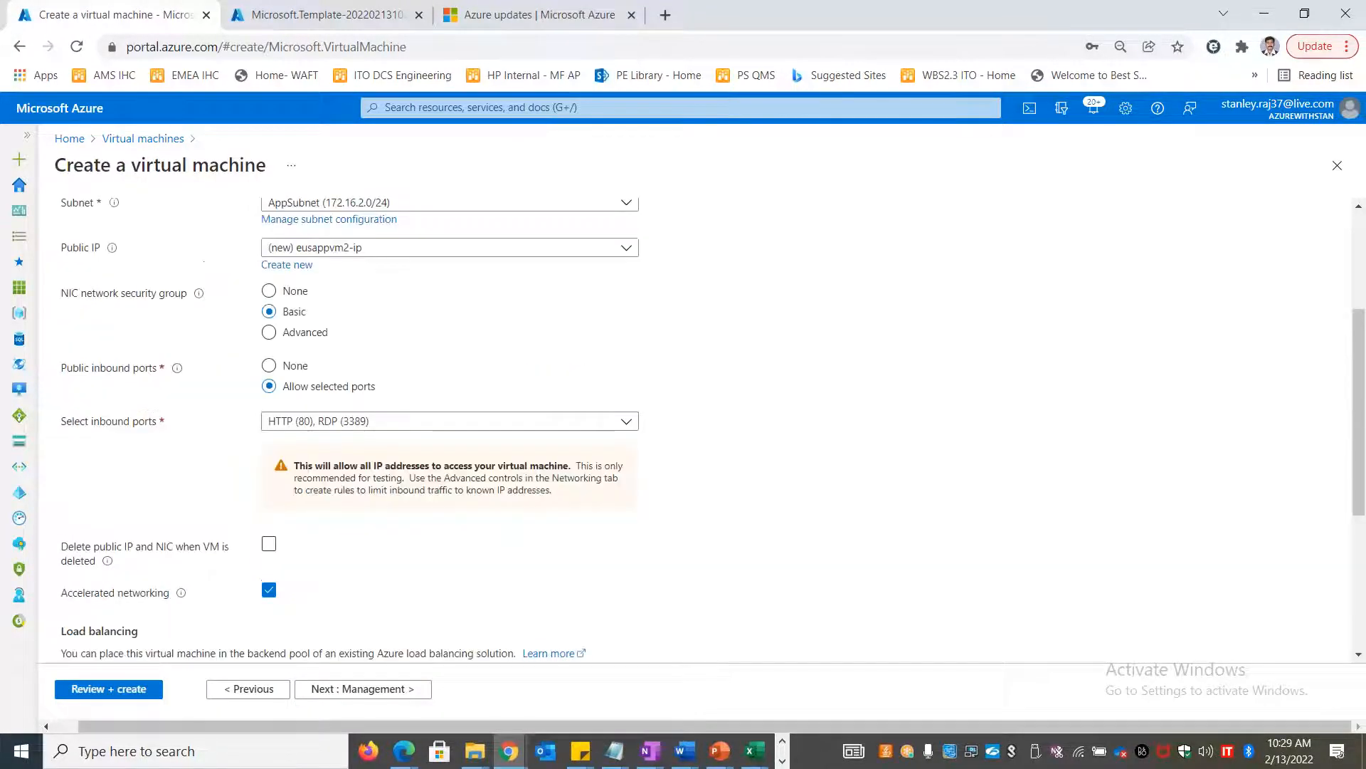
scroll(292, 622, "down", 6)
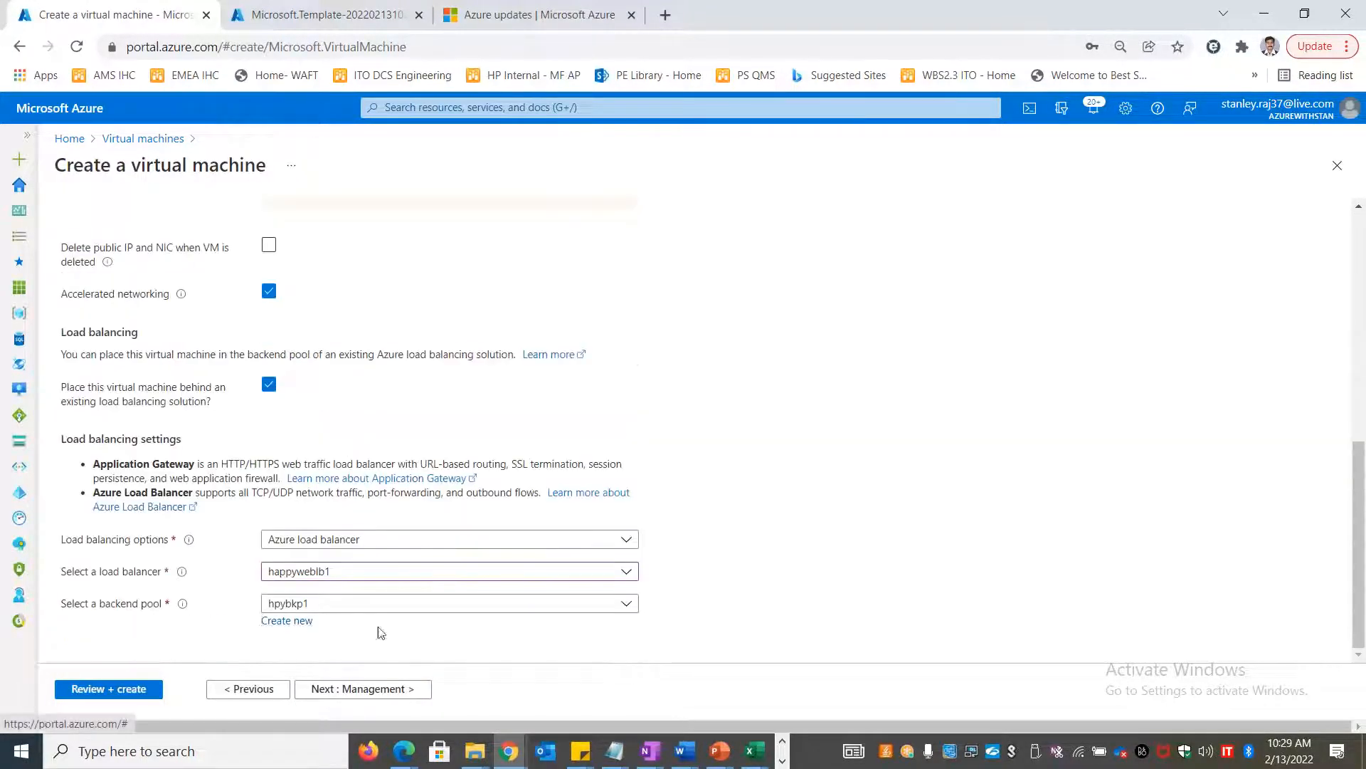
scroll(140, 611, "up", 6)
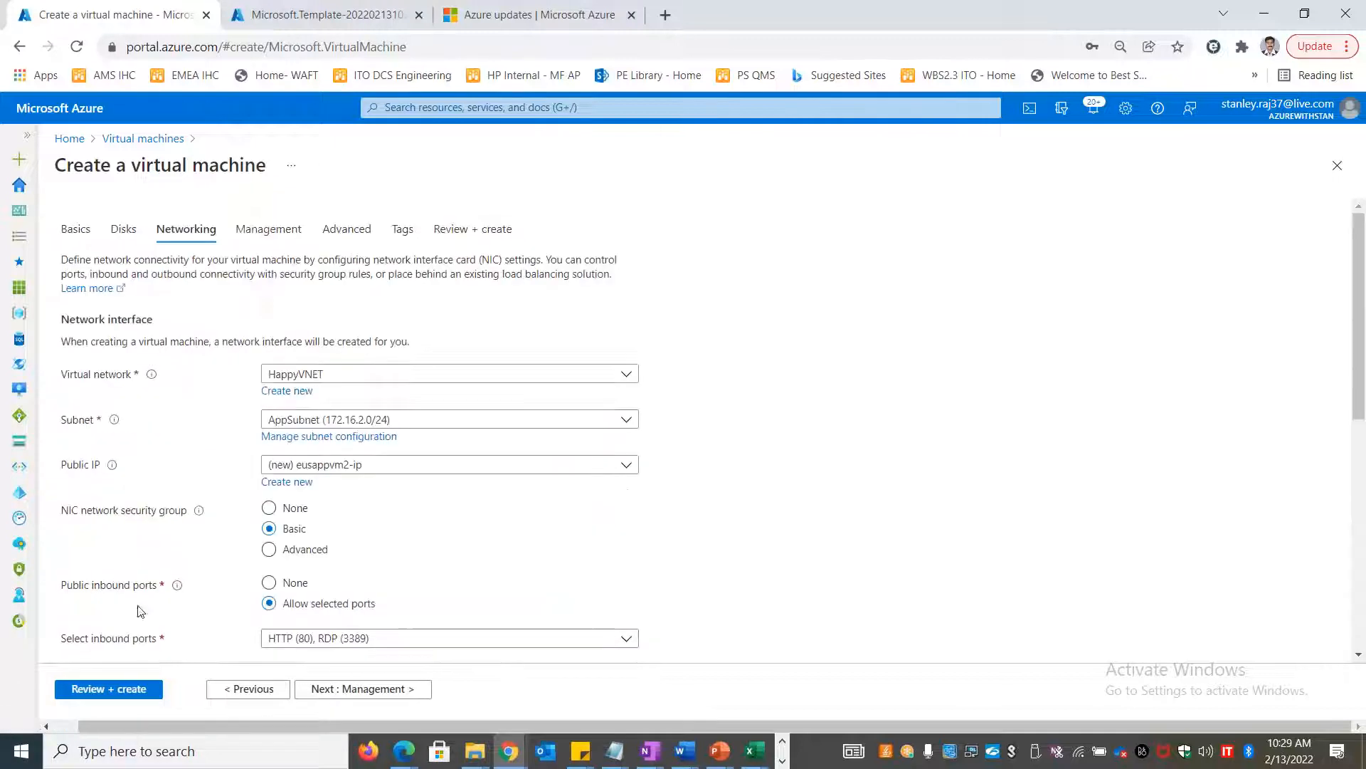
Launch the eusappvm2 deployment and bring up the hpyappsrvnic2 interface tab
left_click(89, 689)
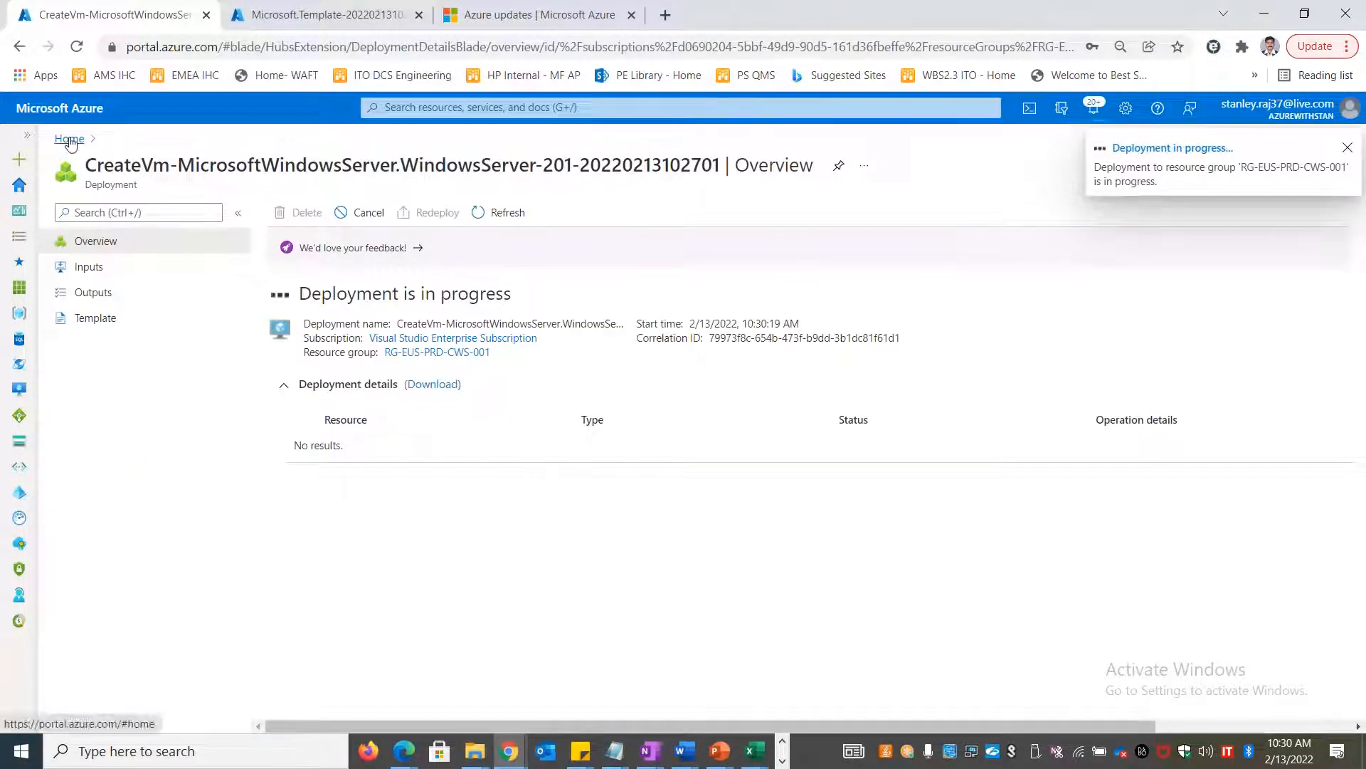
left_click(321, 14)
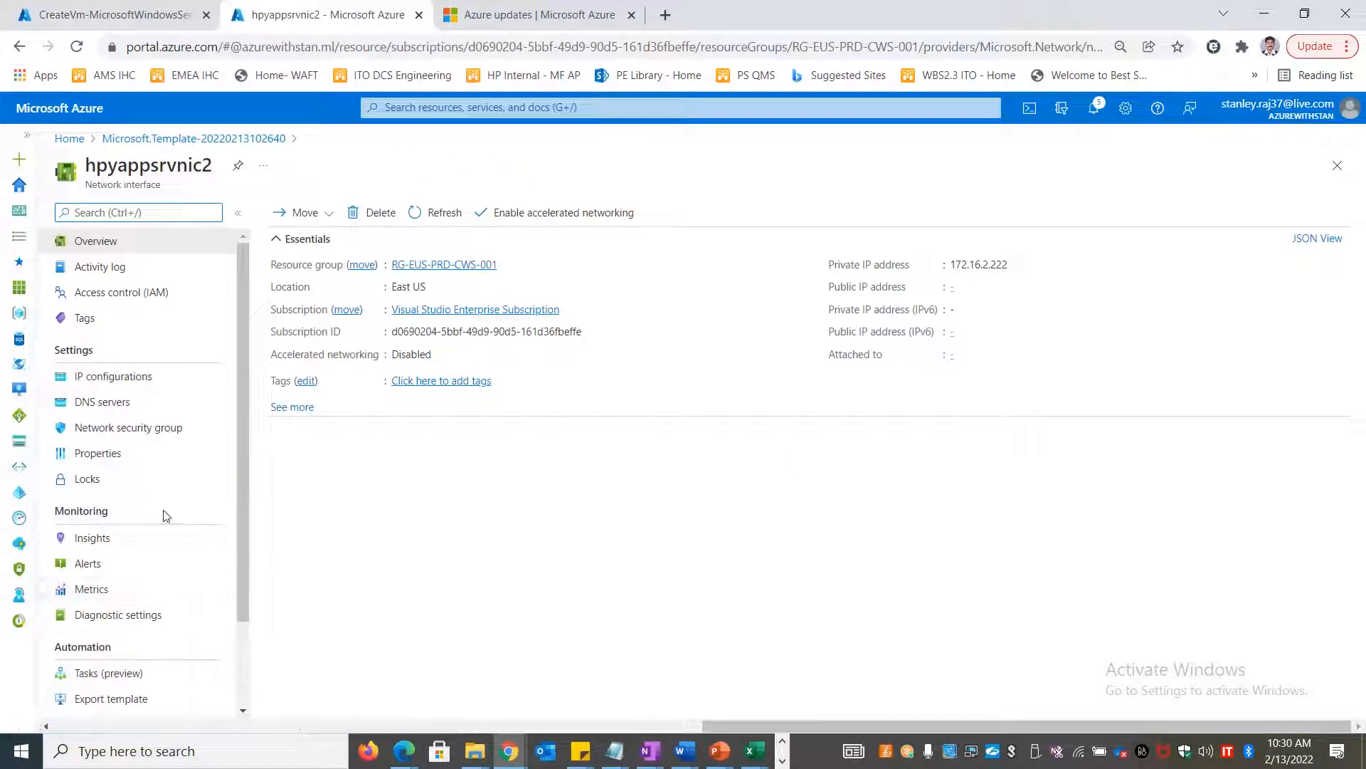
Open happyweblb1's backend pools, inspect the Add backend pool form, and close it unsaved
left_click(68, 138)
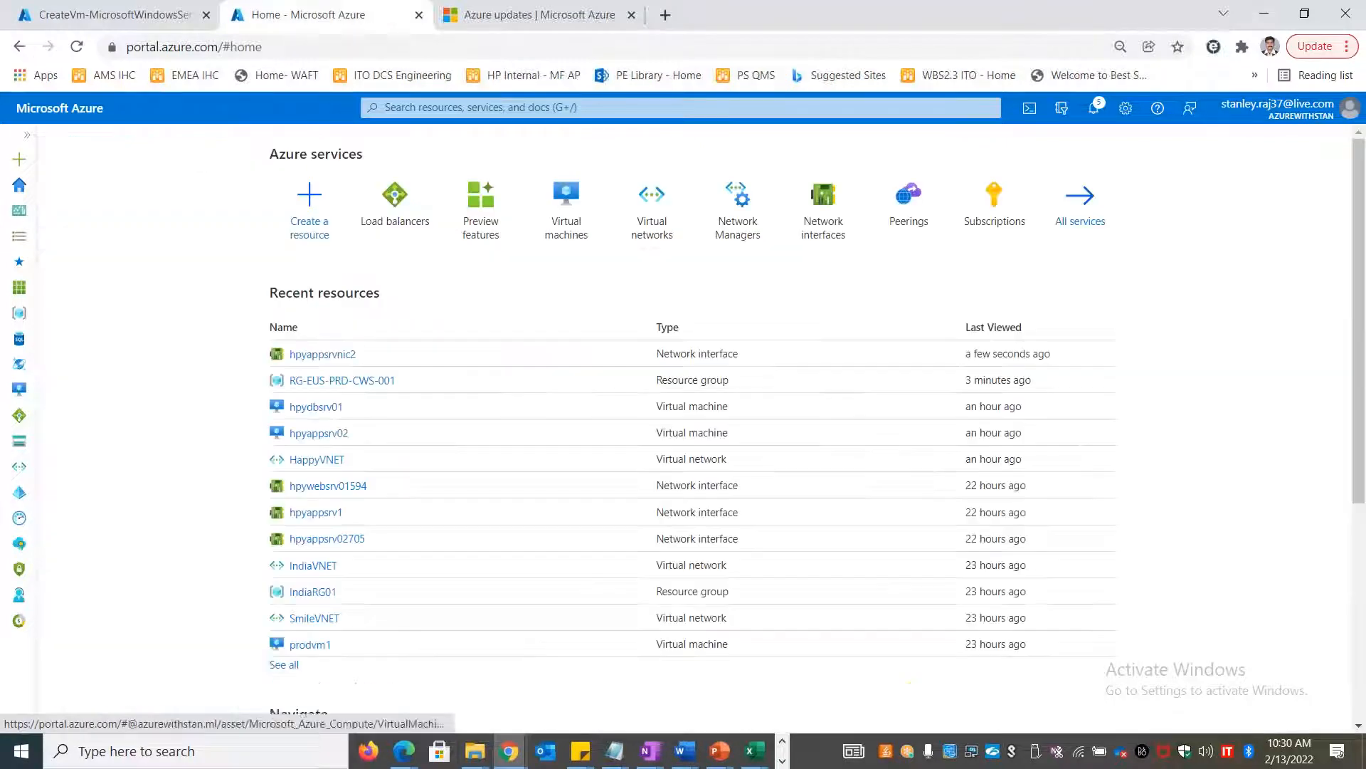
left_click(399, 222)
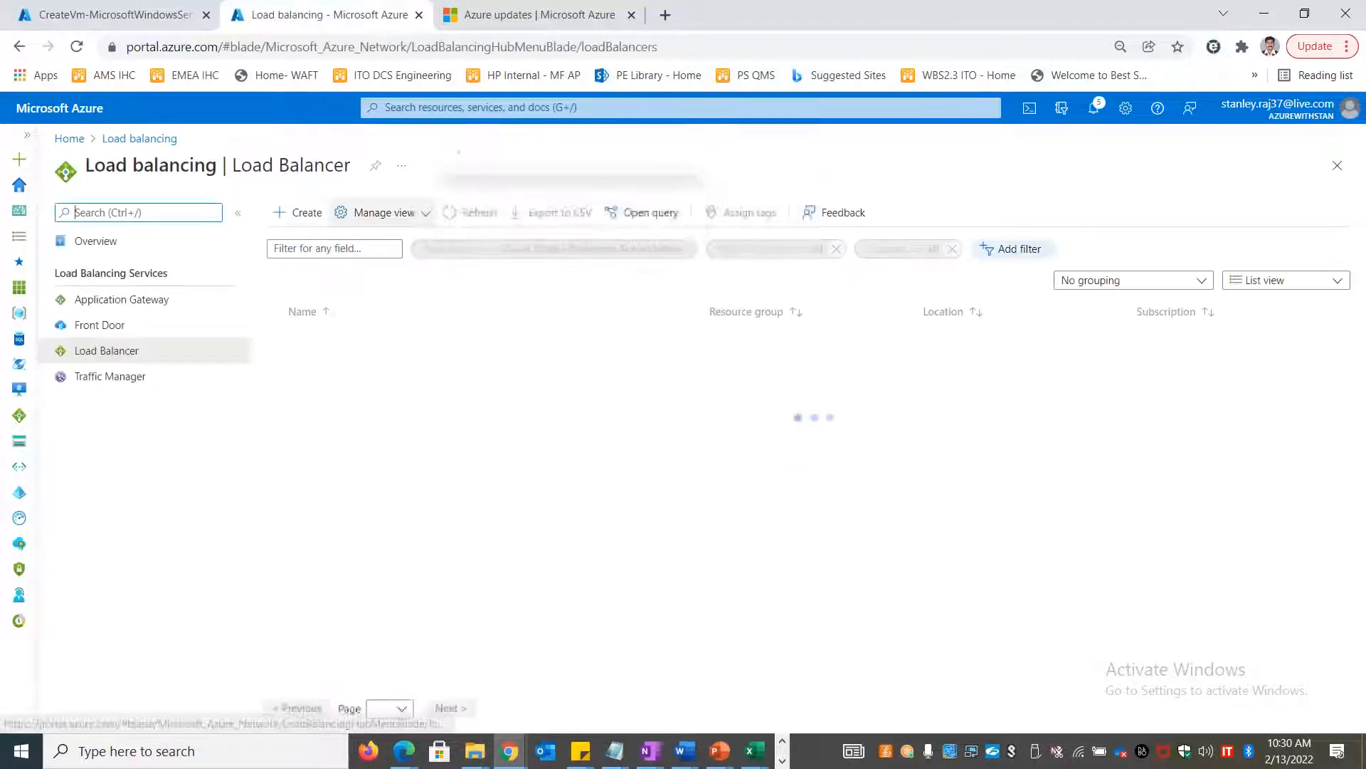
left_click(333, 342)
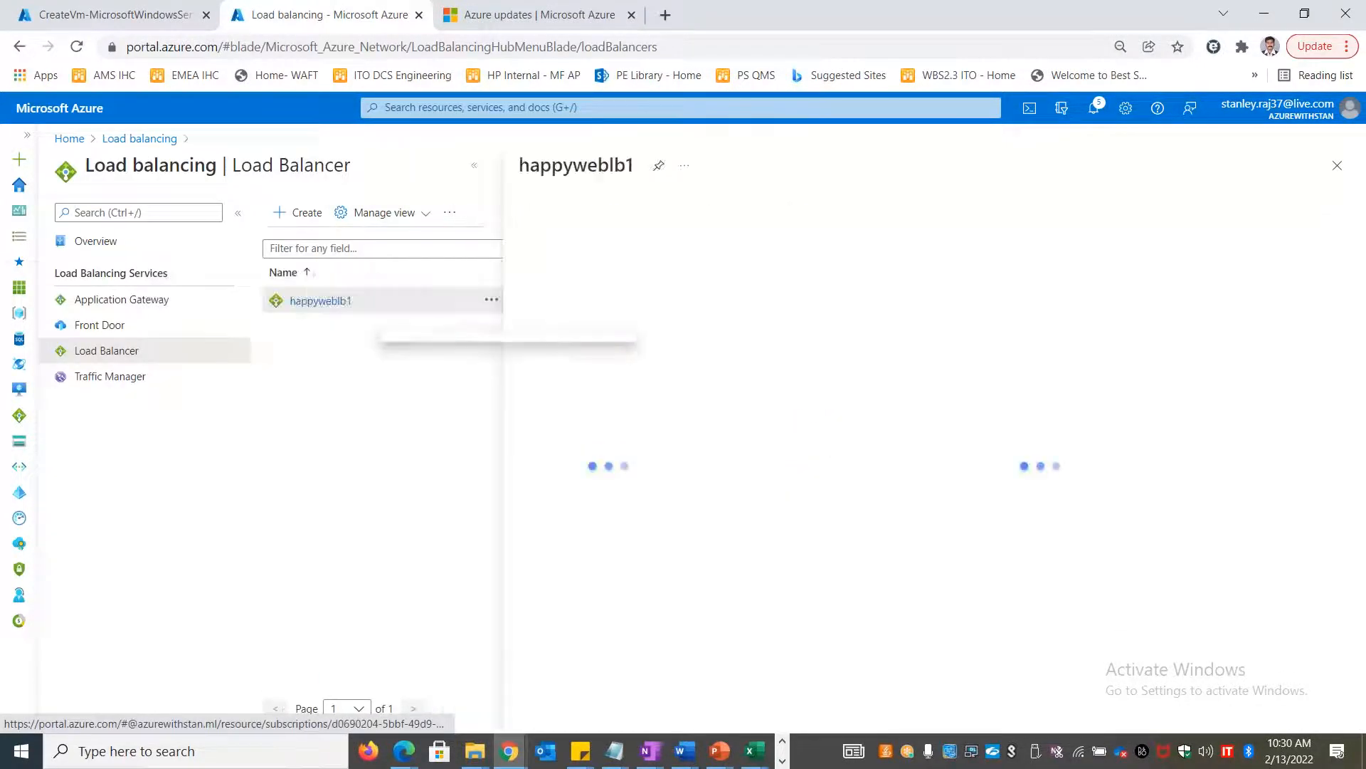
left_click(472, 169)
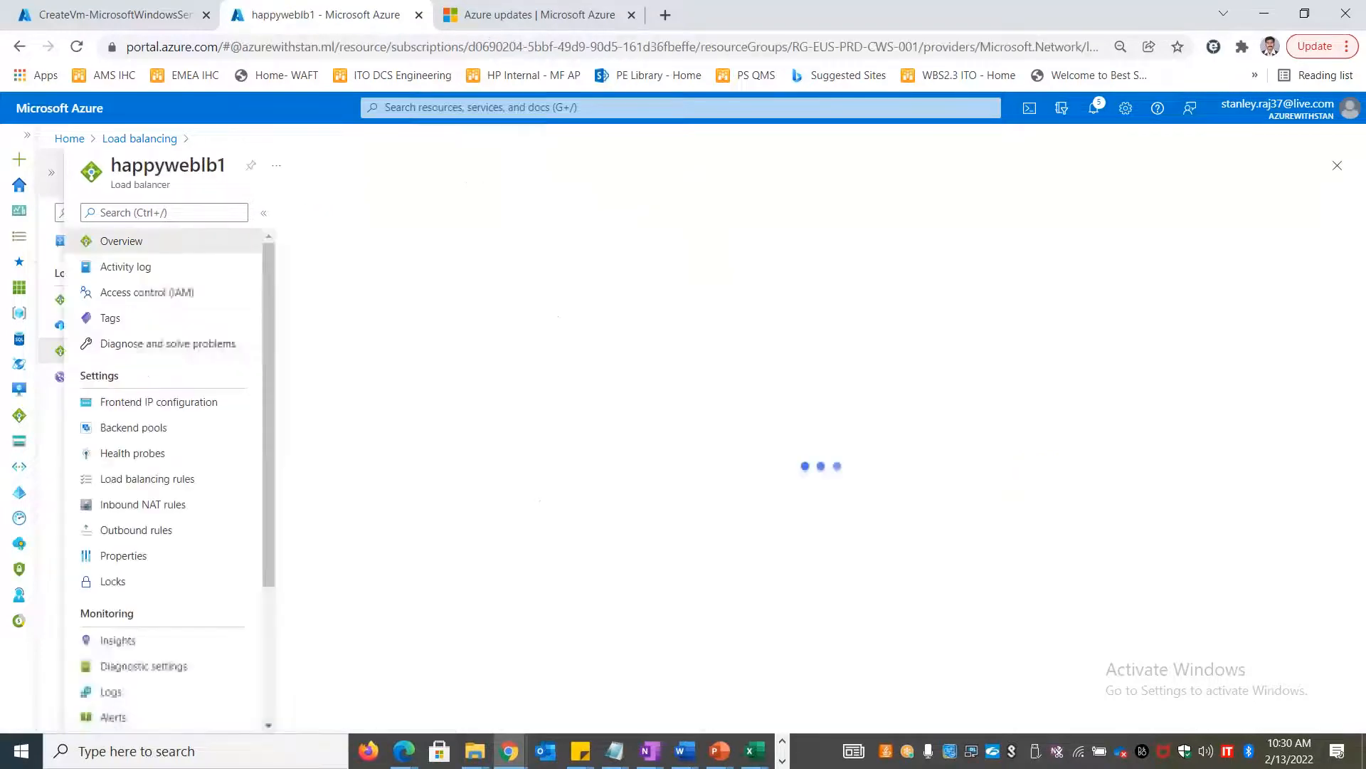
left_click(132, 427)
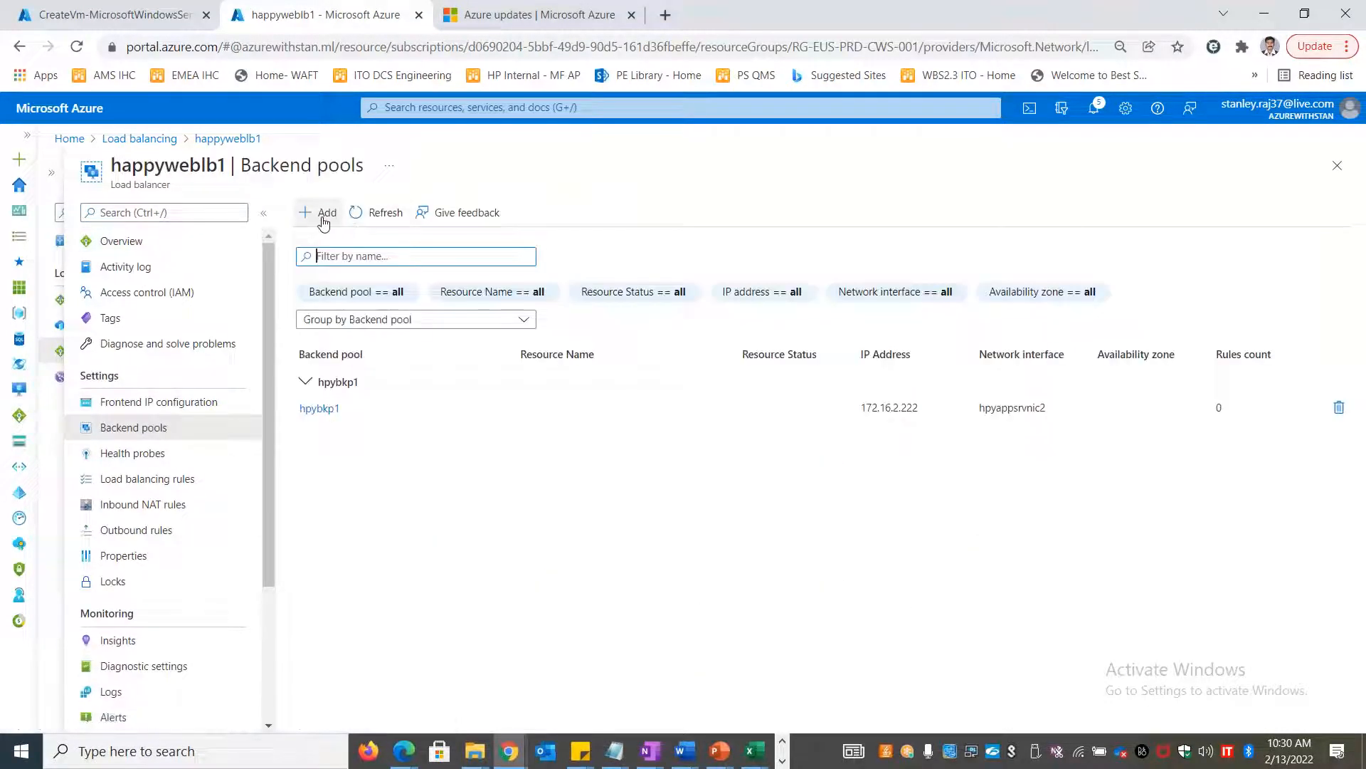
left_click(323, 217)
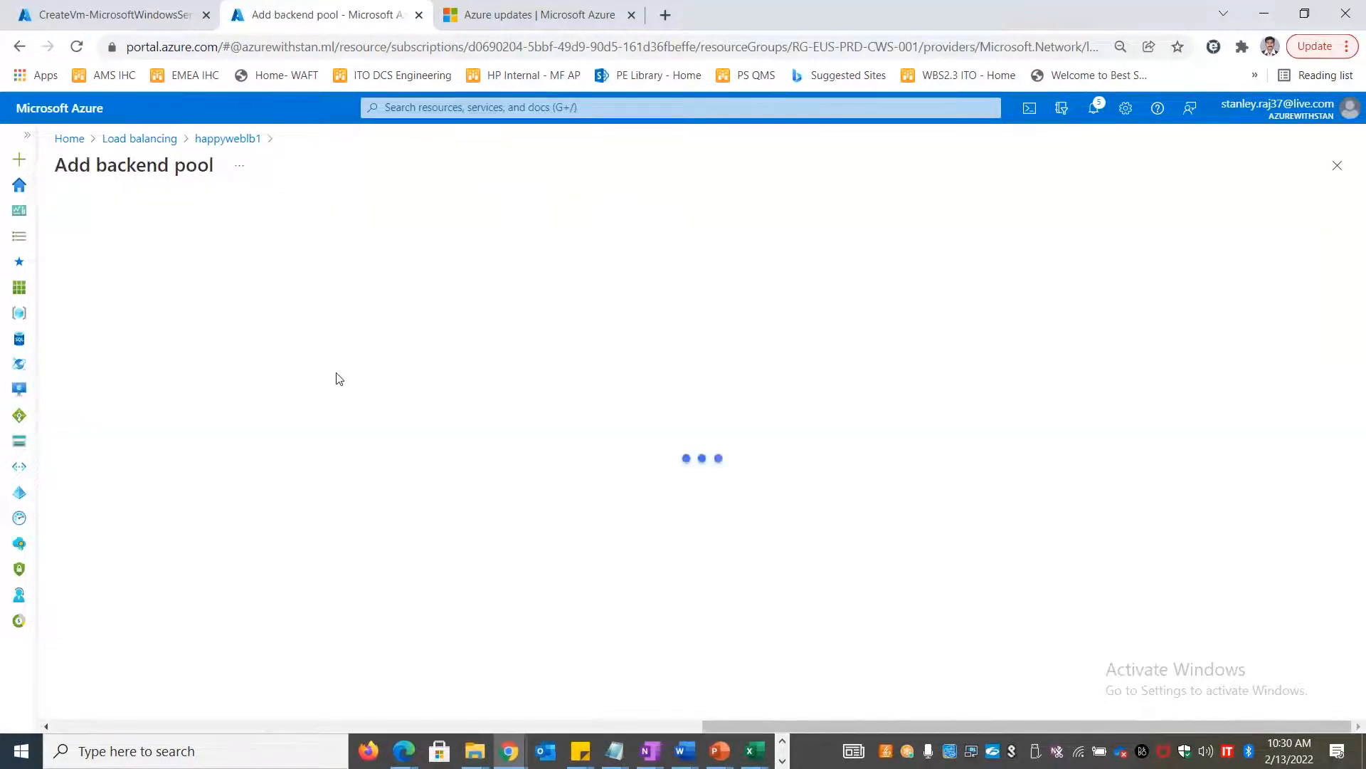
scroll(313, 561, "down", 2)
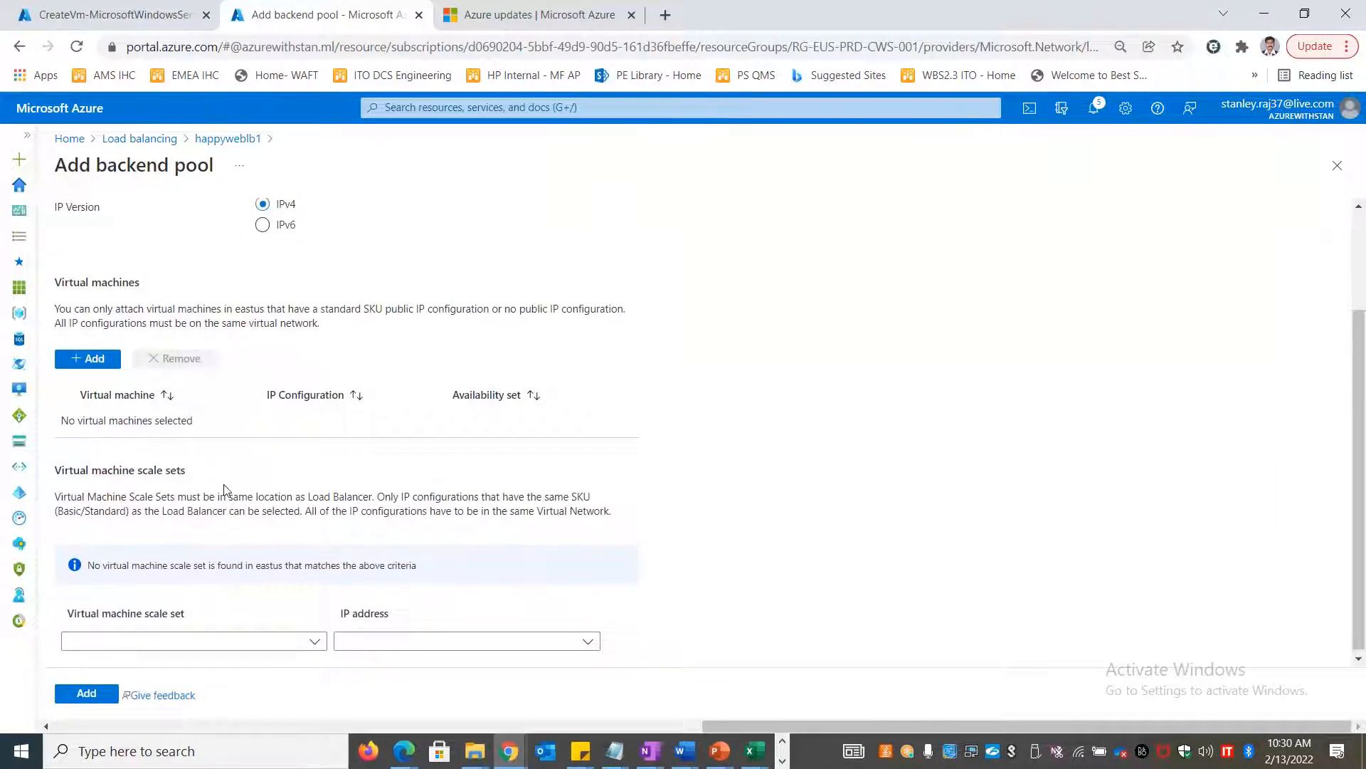
scroll(223, 490, "up", 2)
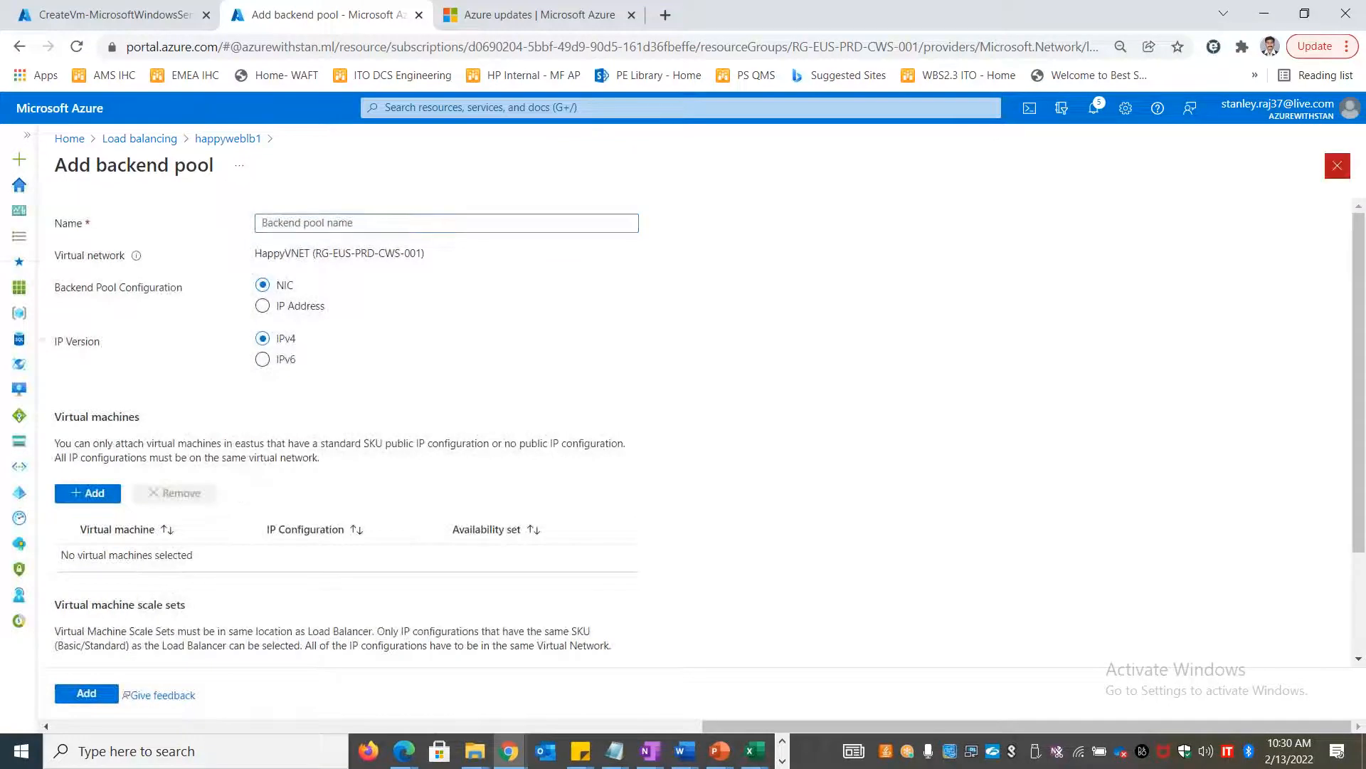
left_click(1337, 166)
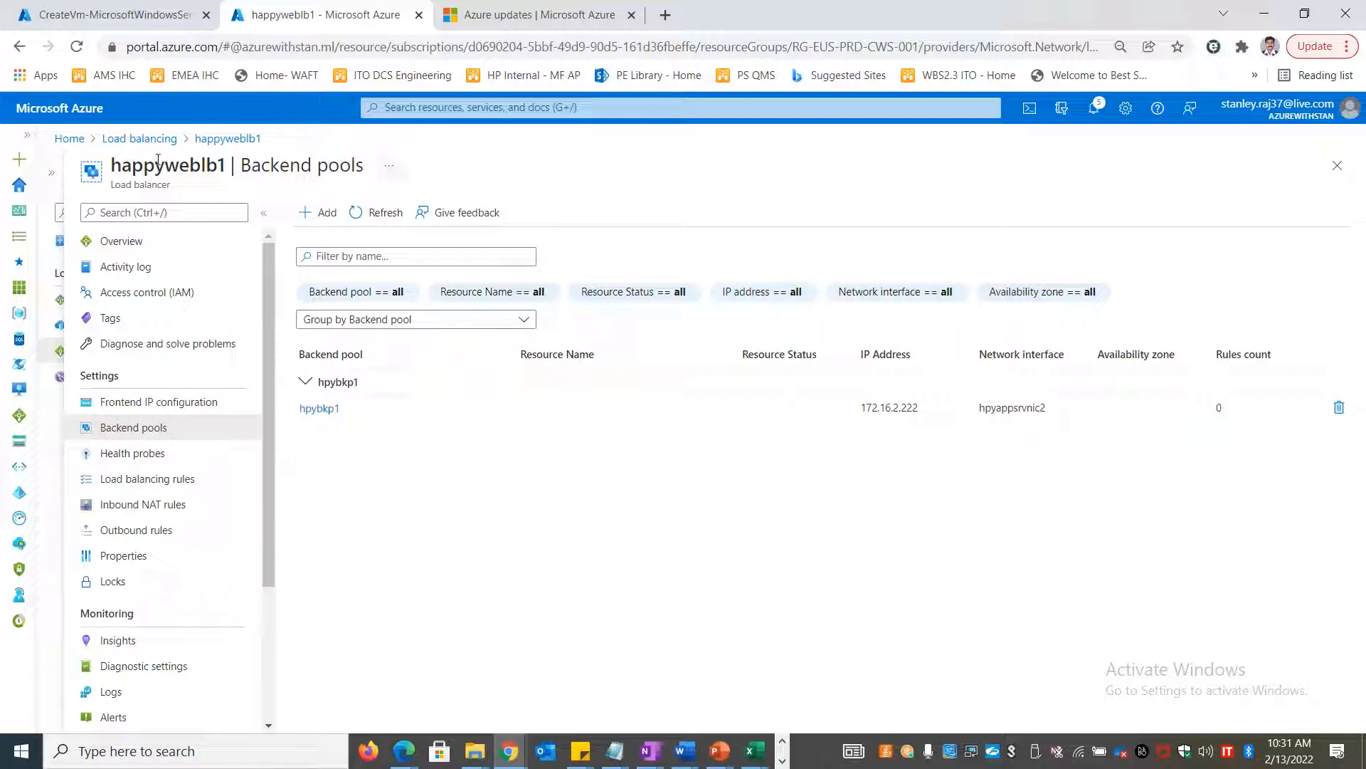
Check the virtual machines list in the portal
left_click(61, 139)
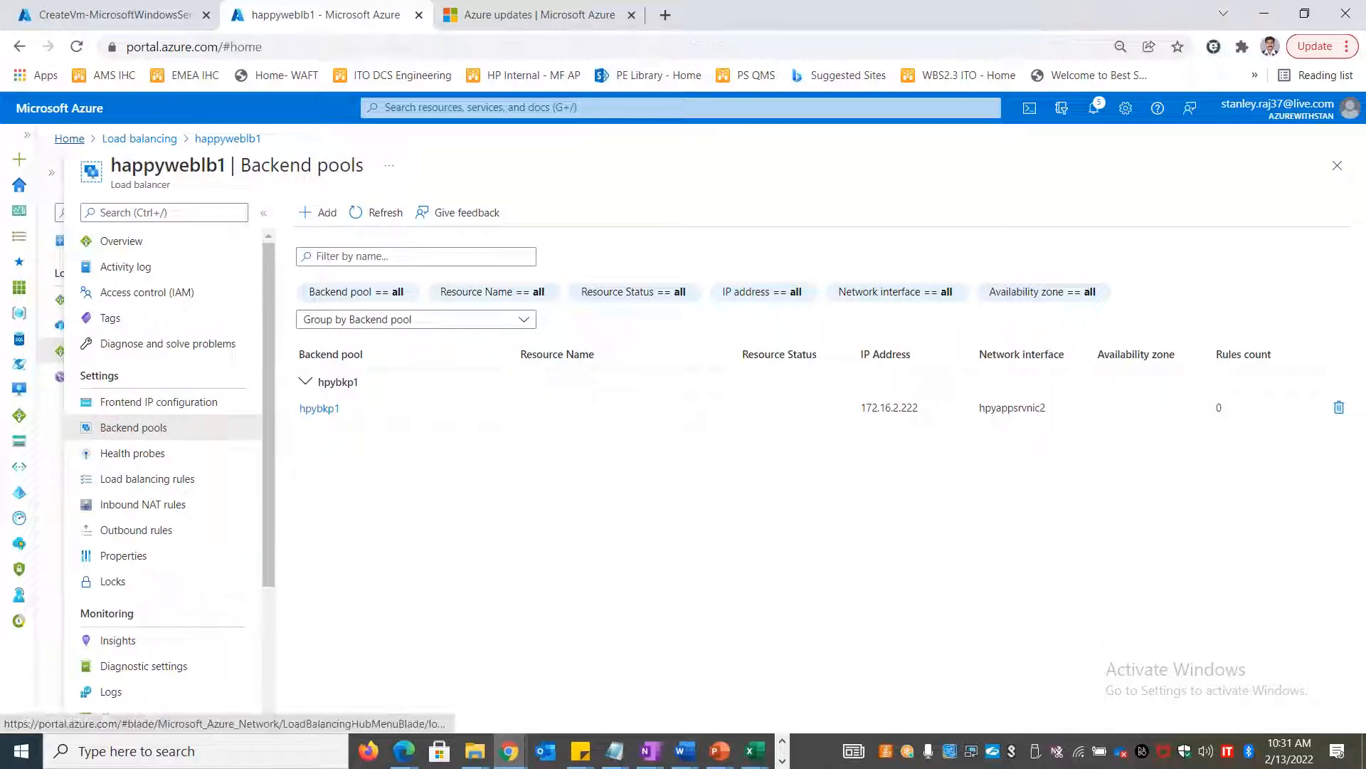
left_click(564, 206)
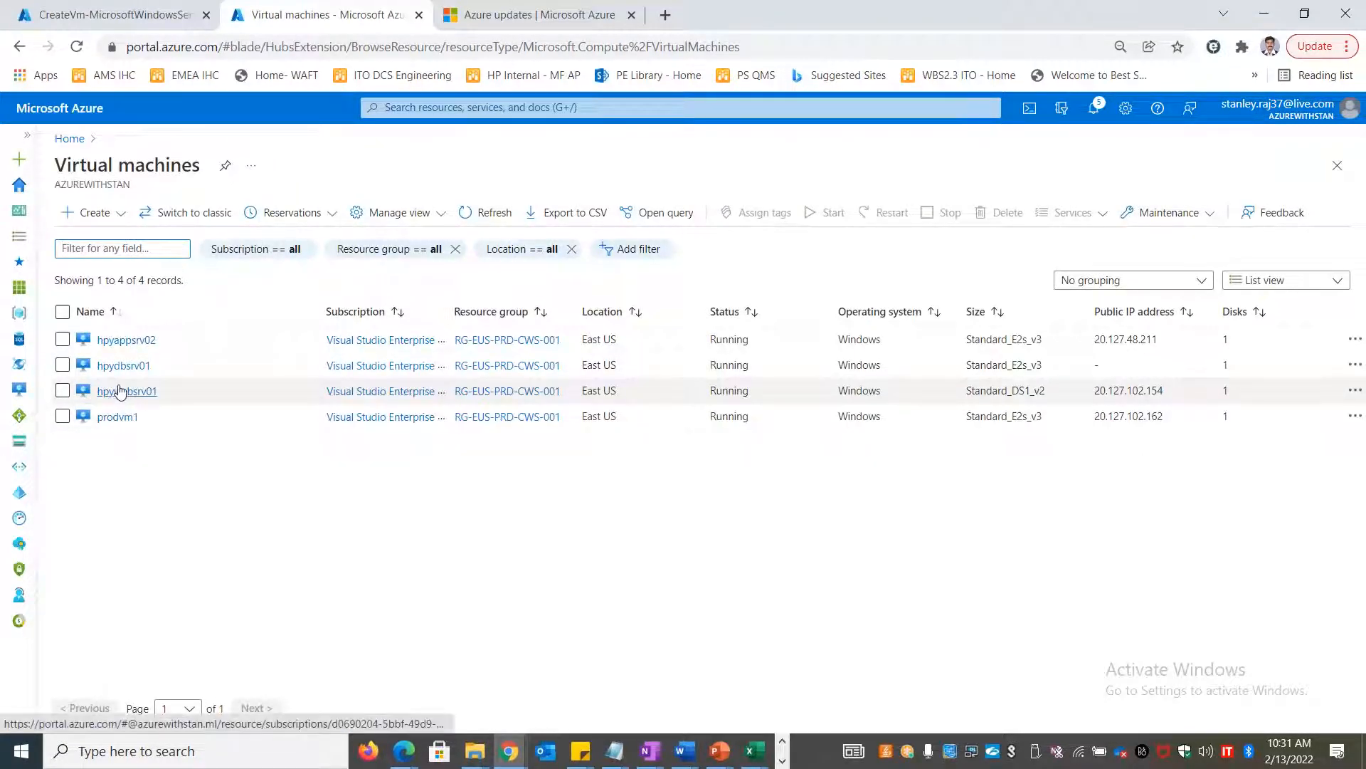
mouse_move(122, 390)
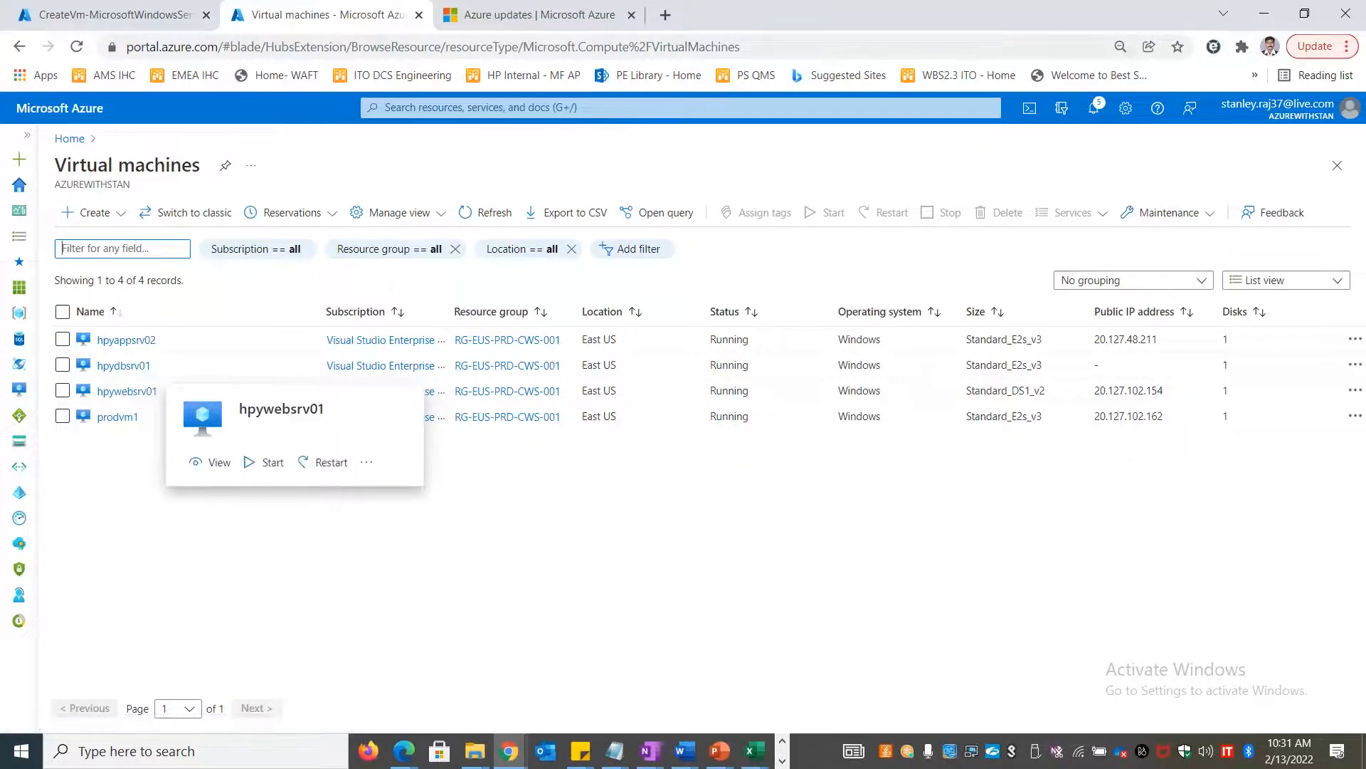
Browse happyweblb1's backend pools and the add-VM picker, then abandon the new pool
left_click(69, 138)
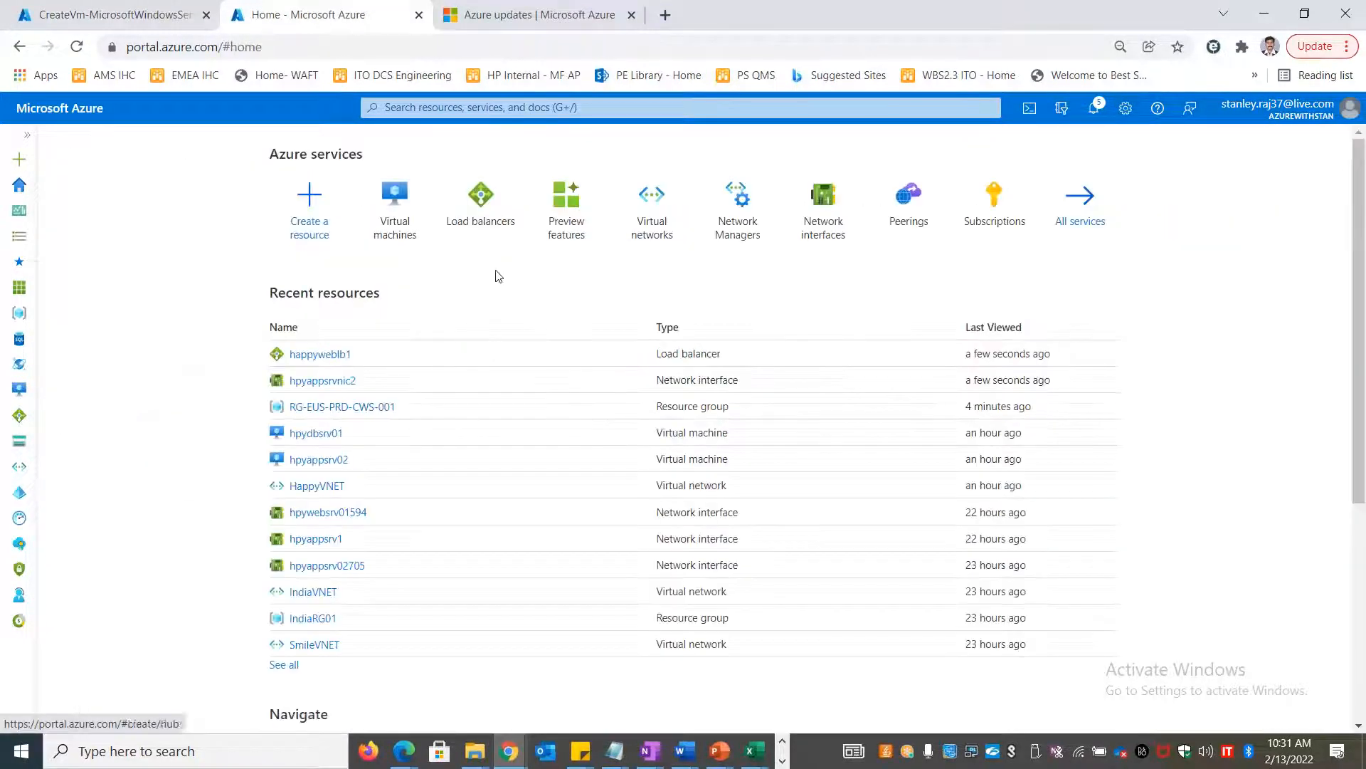
left_click(489, 213)
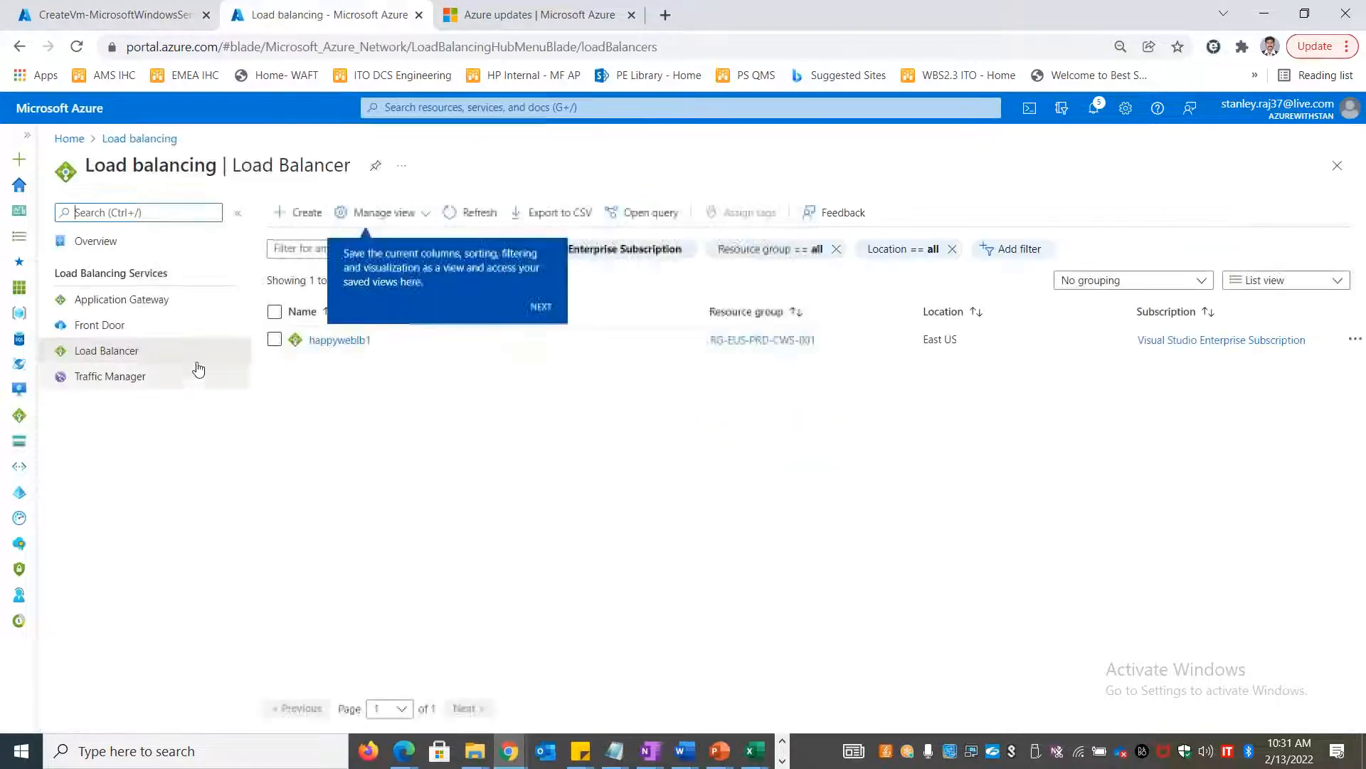
left_click(328, 342)
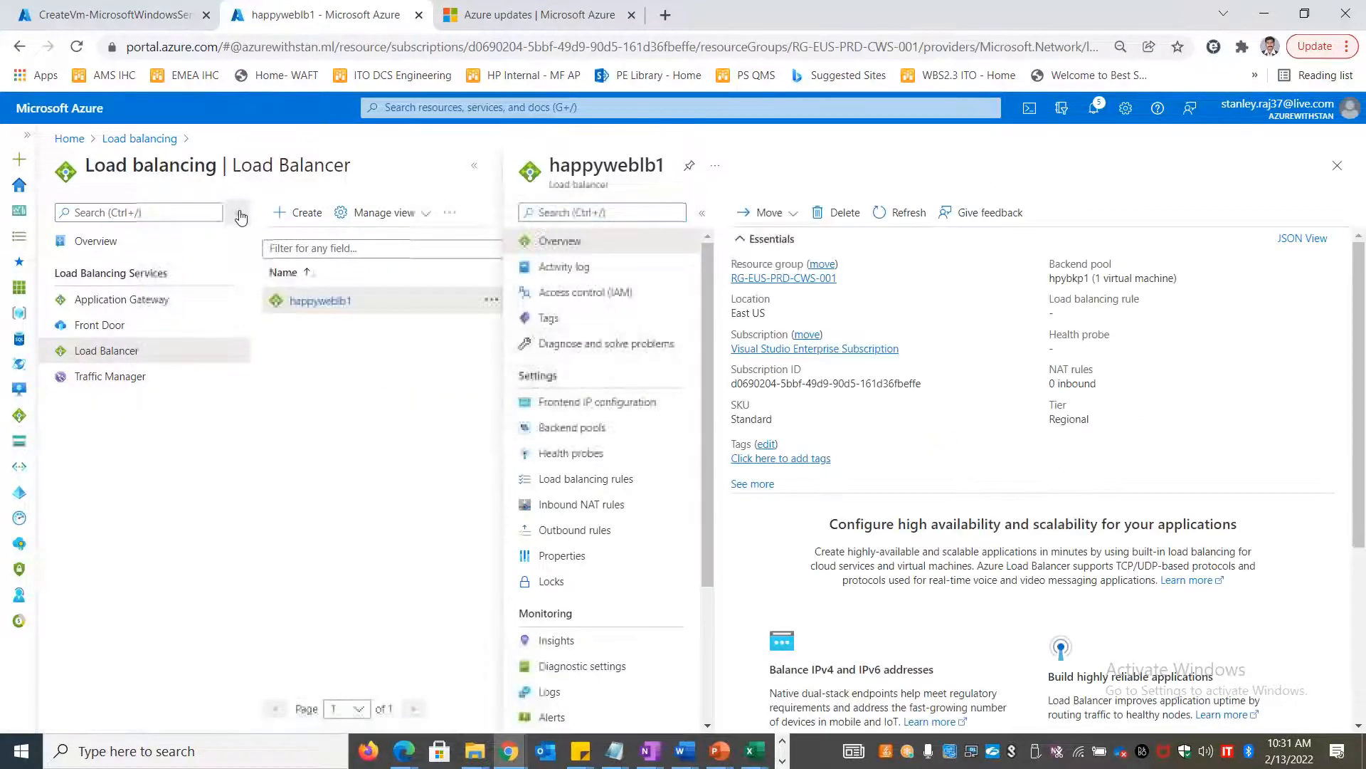
left_click(385, 427)
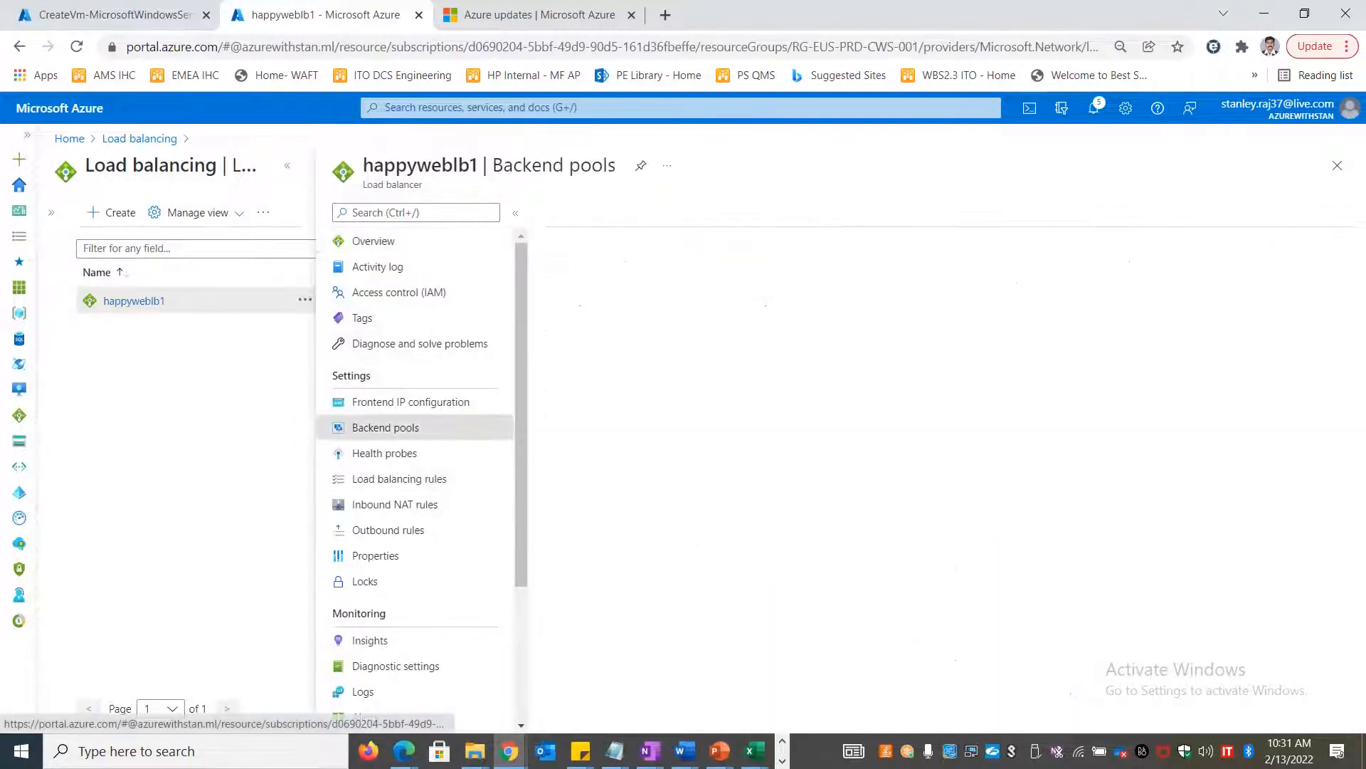
left_click(288, 168)
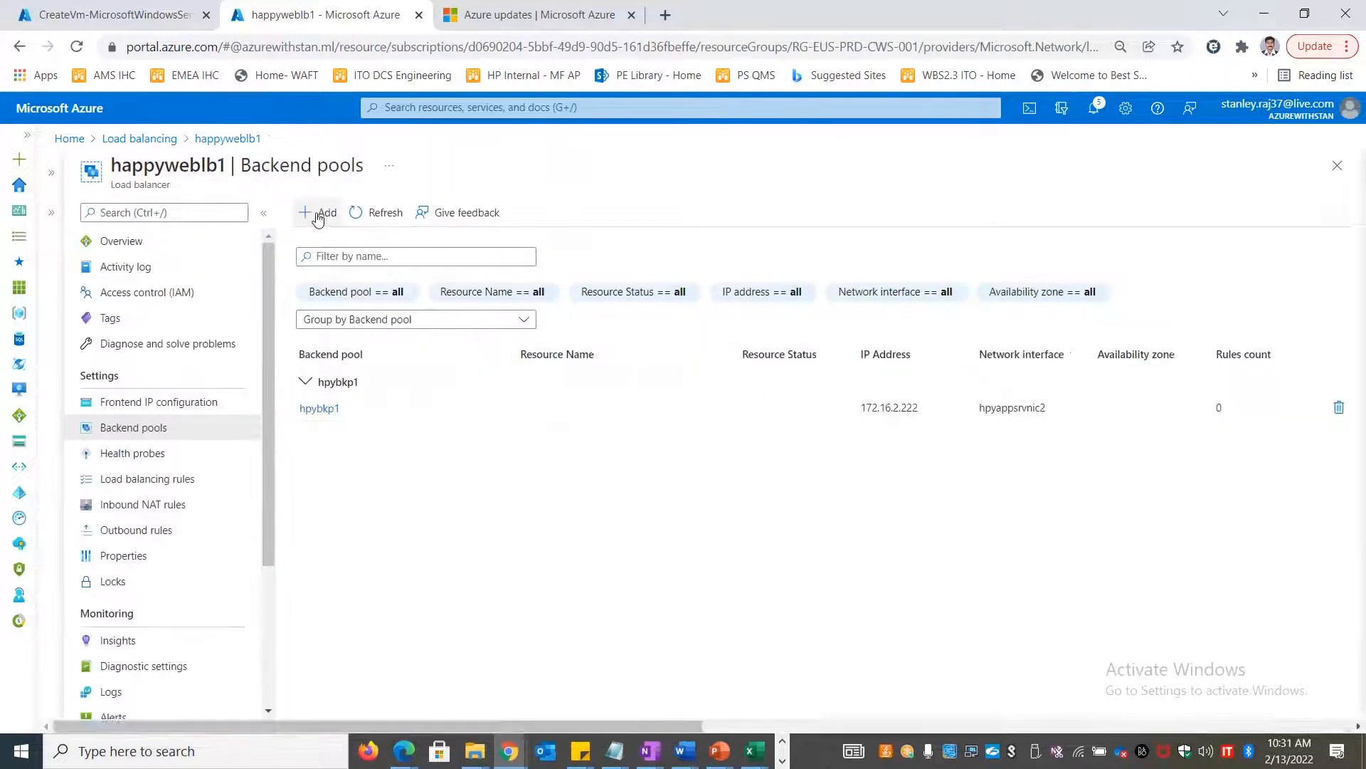
left_click(306, 213)
left_click(87, 491)
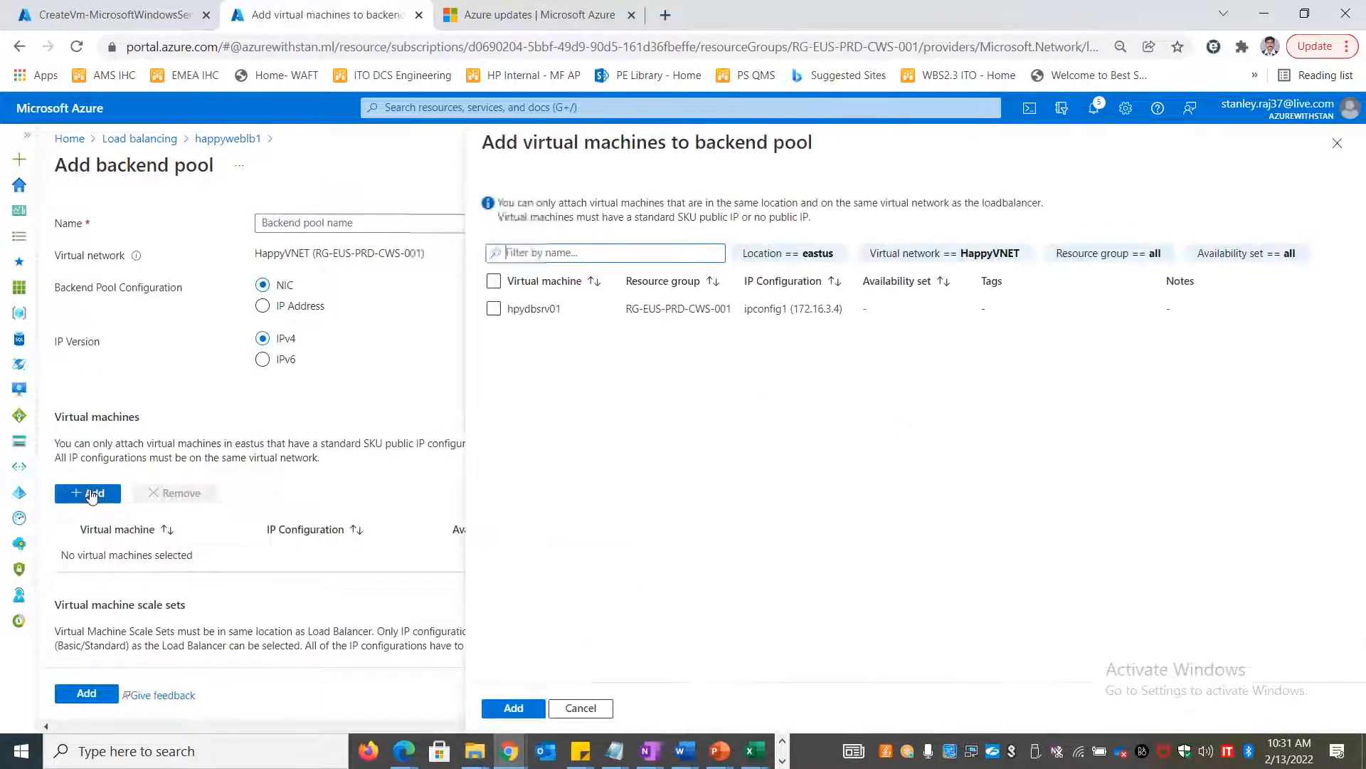
left_click(1338, 145)
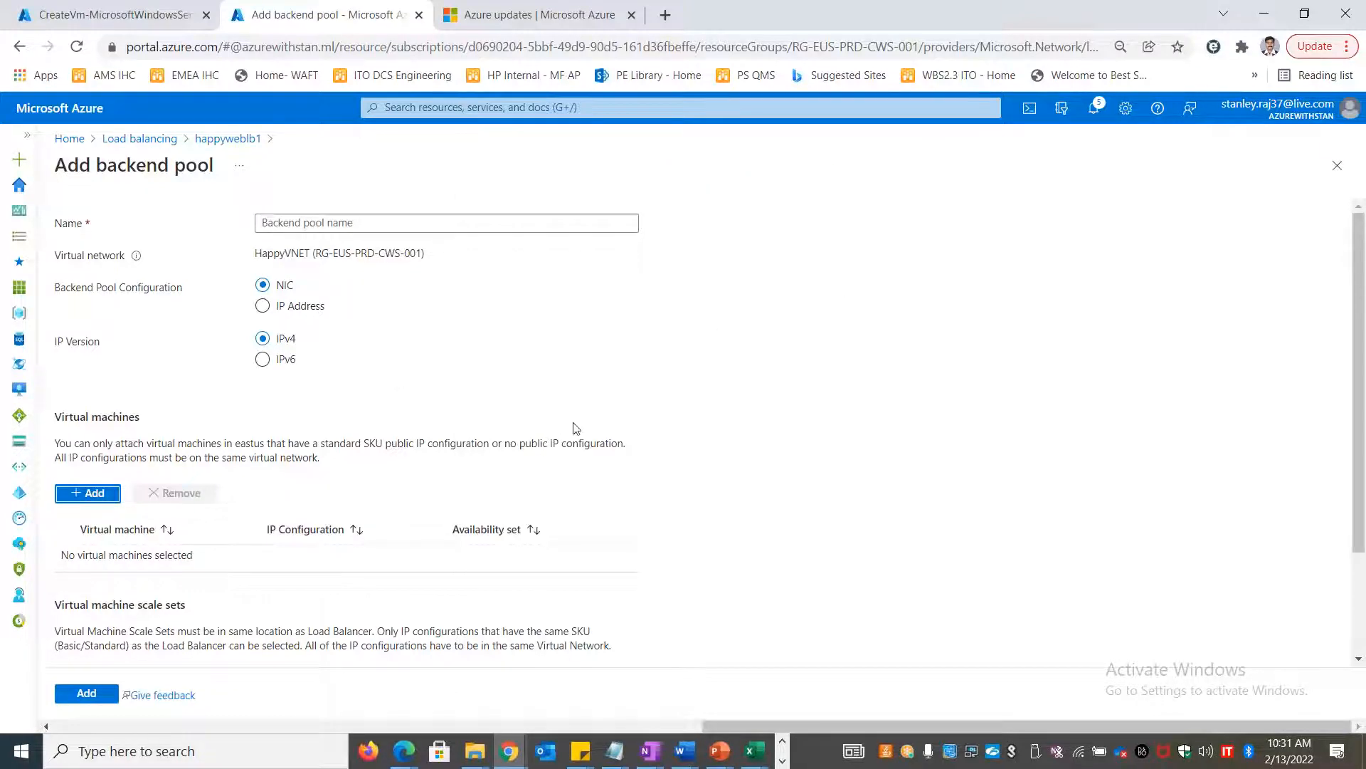
scroll(702, 503, "down", 3)
scroll(662, 580, "up", 3)
left_click(226, 138)
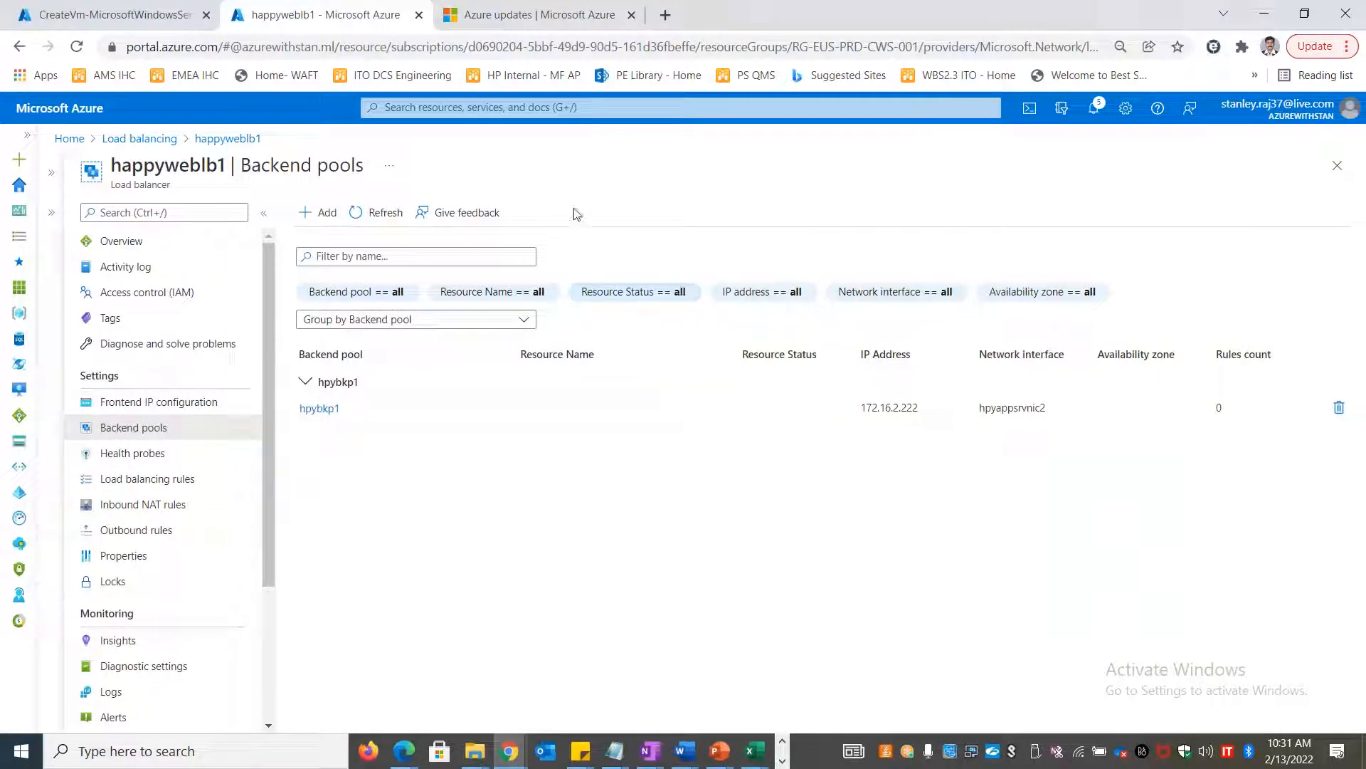
Reopen the virtual machines list showing eusappvm2 among five VMs
left_click(81, 145)
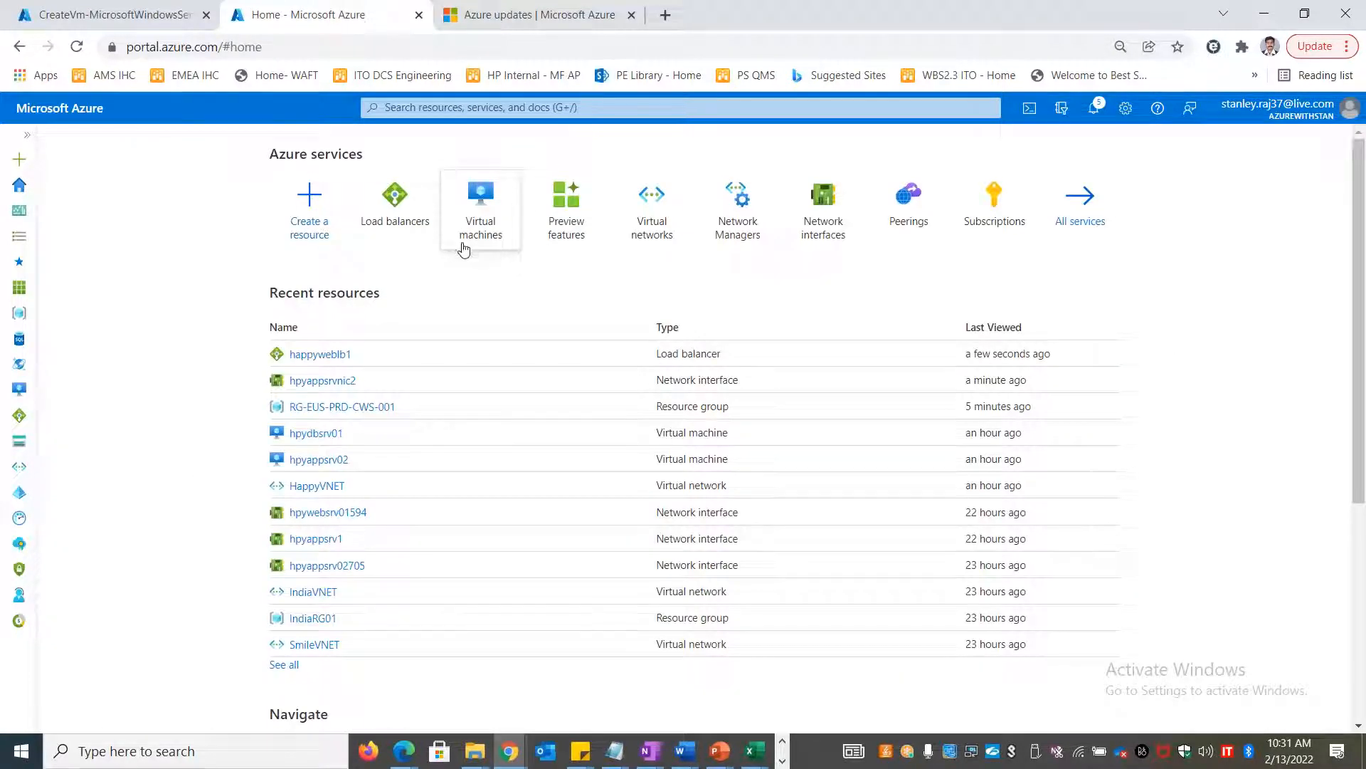
left_click(489, 223)
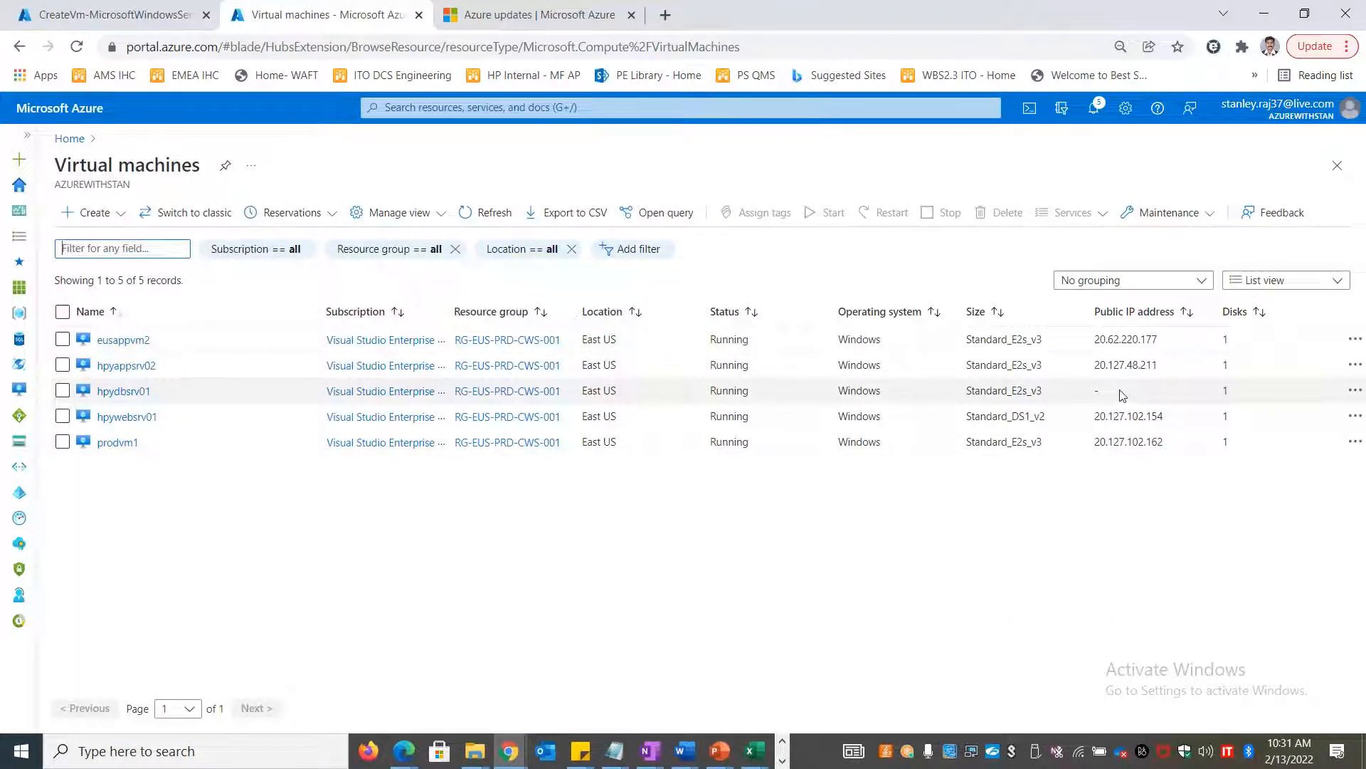
key("alt+Tab")
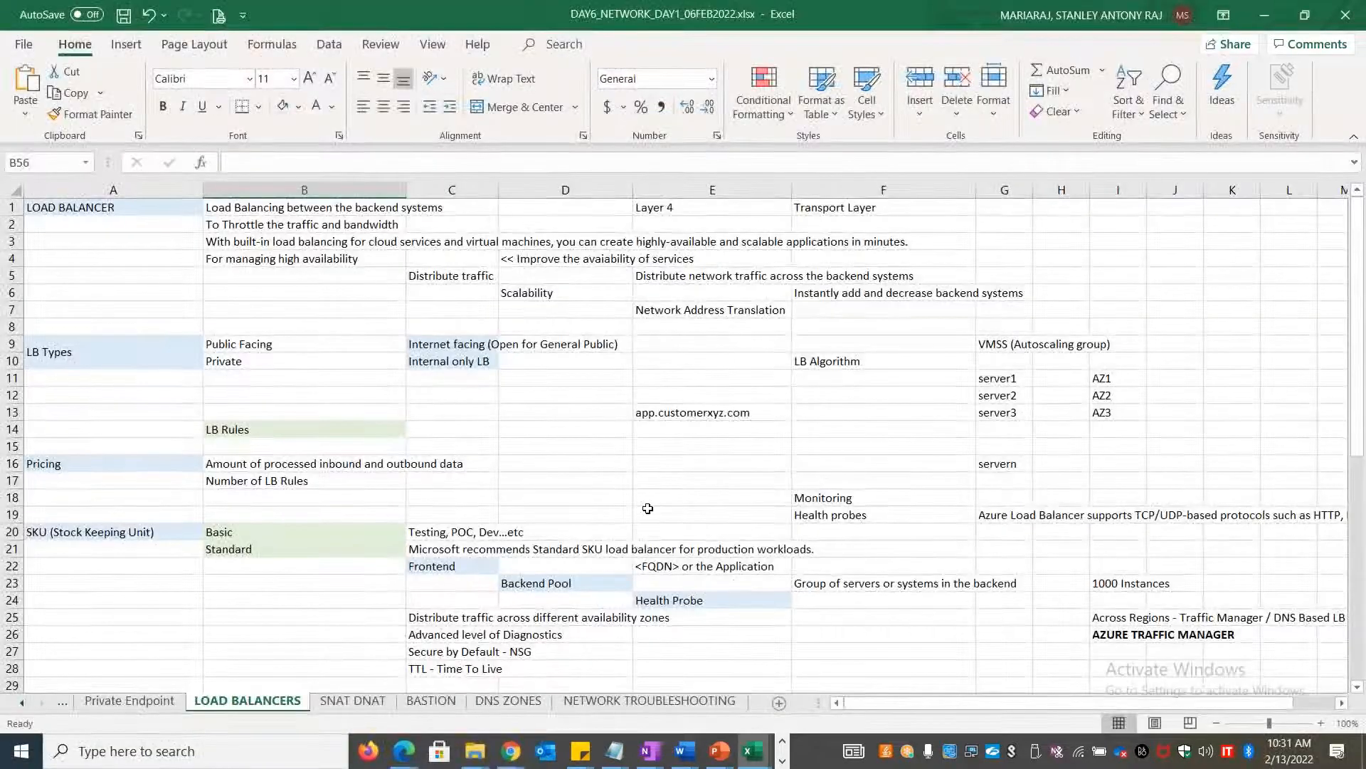
Enter 'Needs Public Ip' in F22 on the Frontend row, then return to the portal
left_click(476, 565)
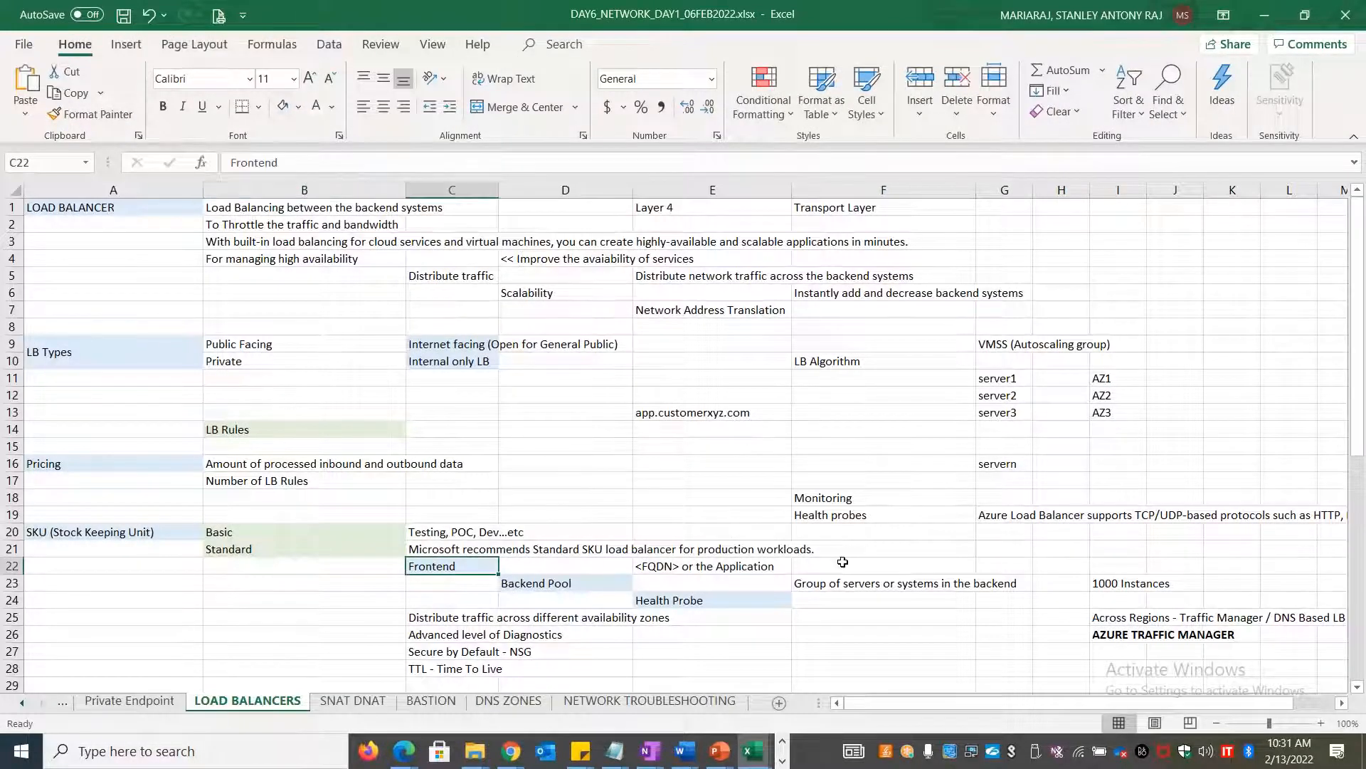
left_click(914, 563)
type("Needs Public Ip")
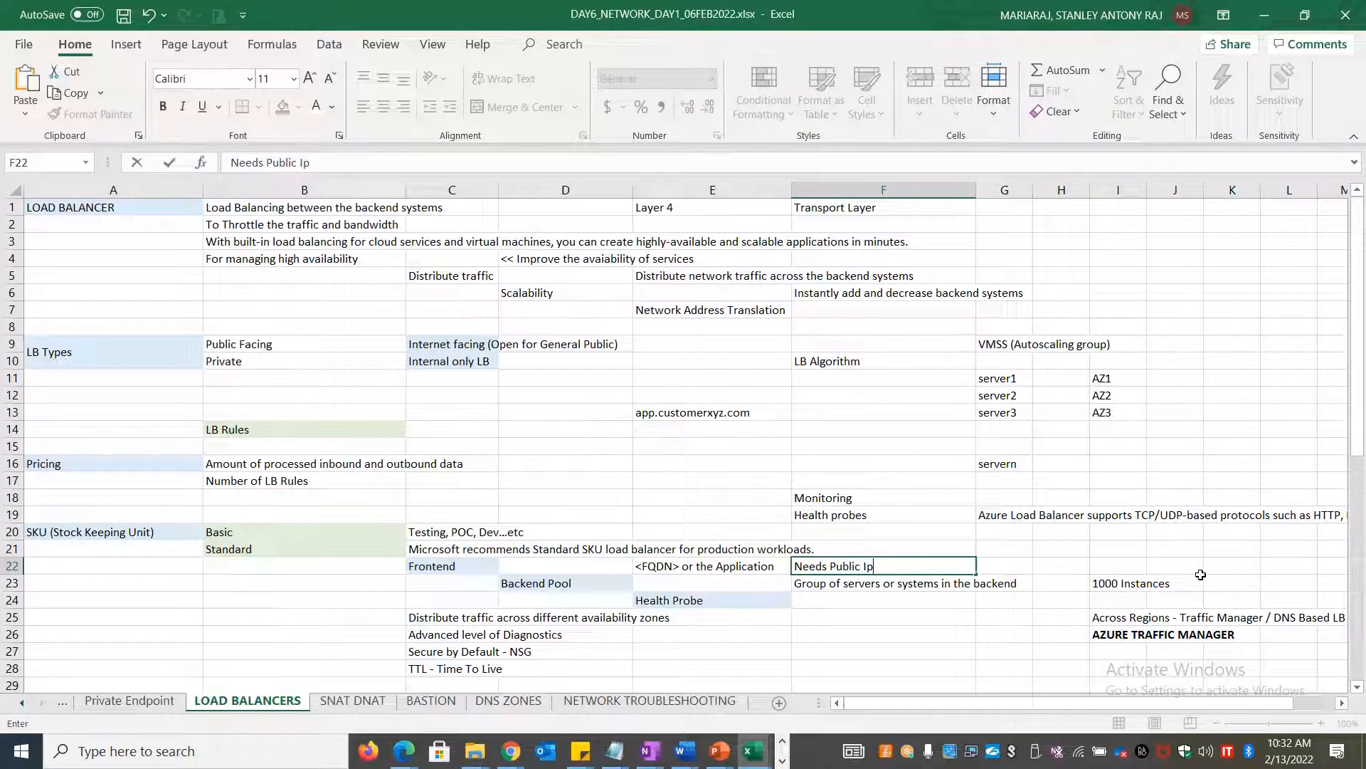
key("alt+Tab")
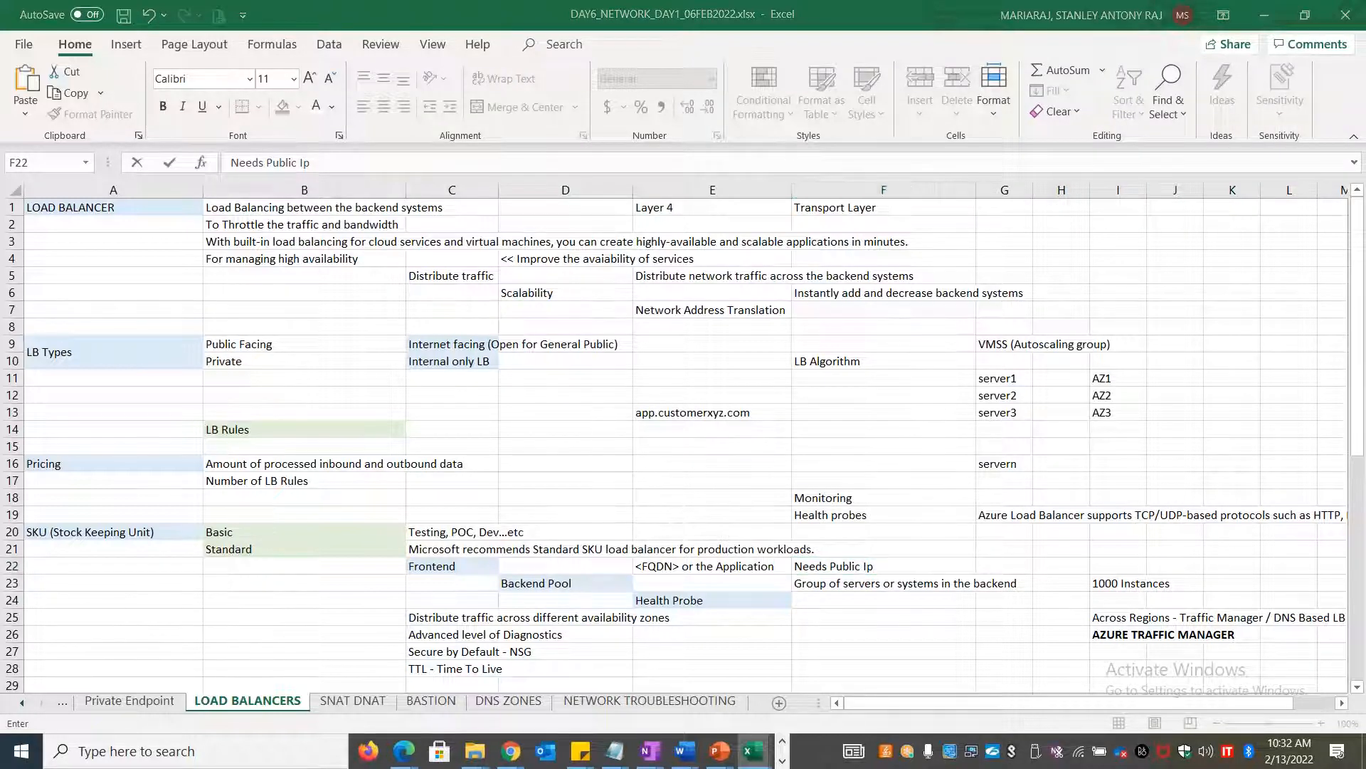
left_click(511, 750)
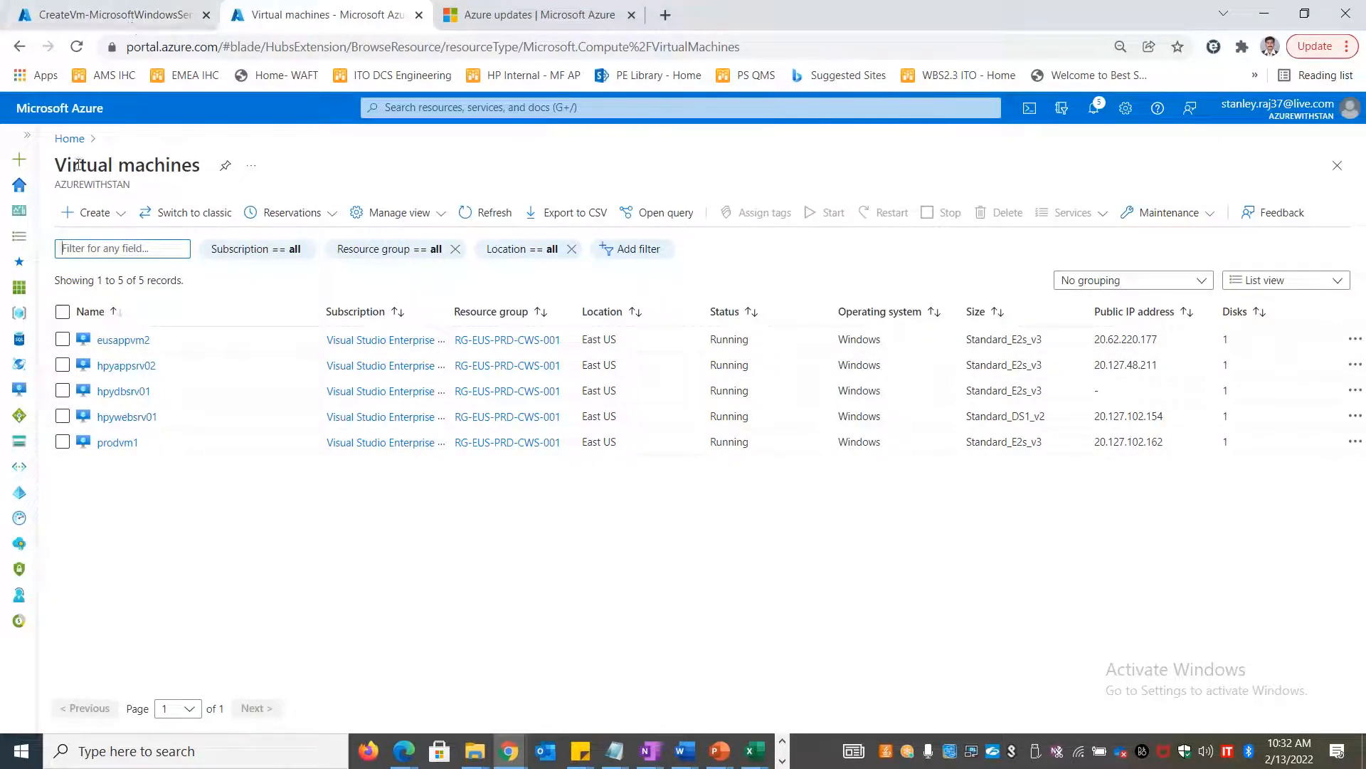
Navigate to happyweblb1's backend pools and open the hpybkp1 pool
left_click(71, 139)
left_click(481, 211)
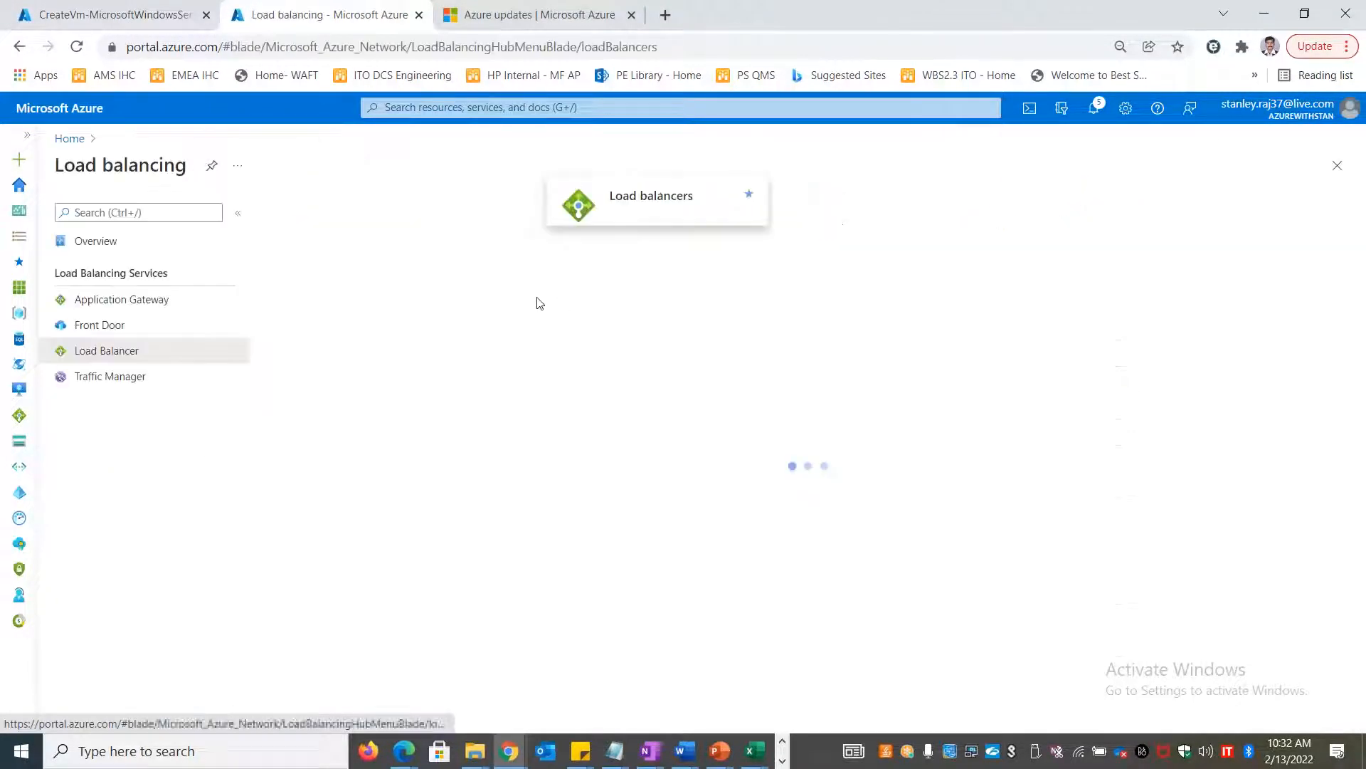
left_click(329, 340)
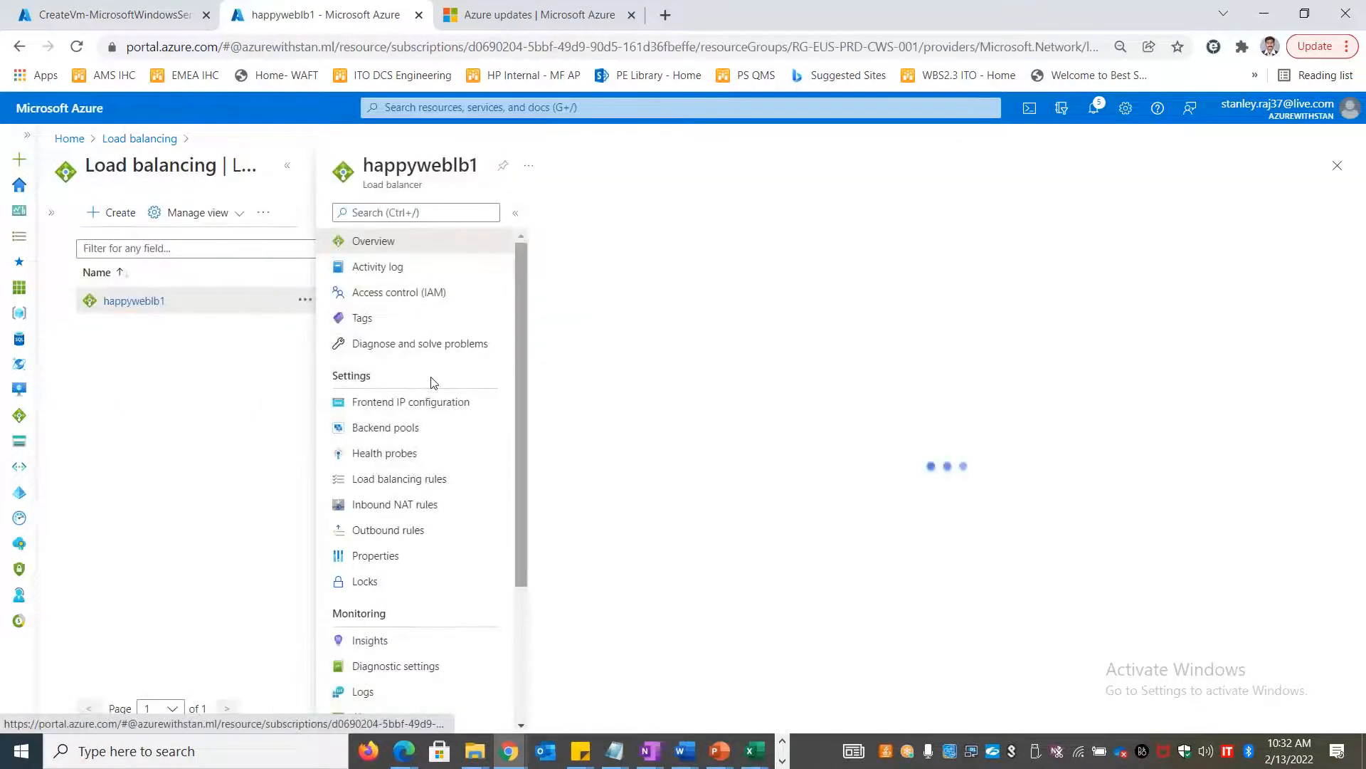
left_click(412, 427)
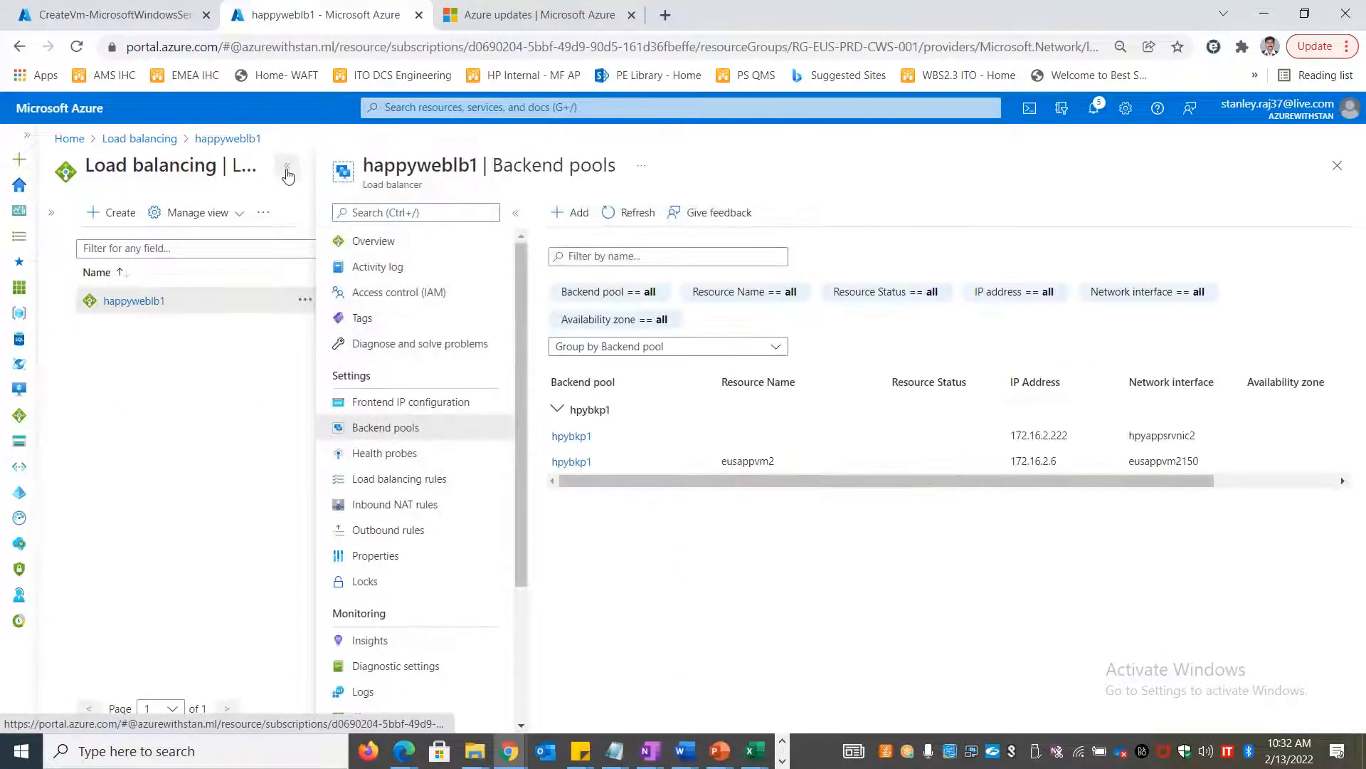
left_click(288, 170)
left_click(308, 215)
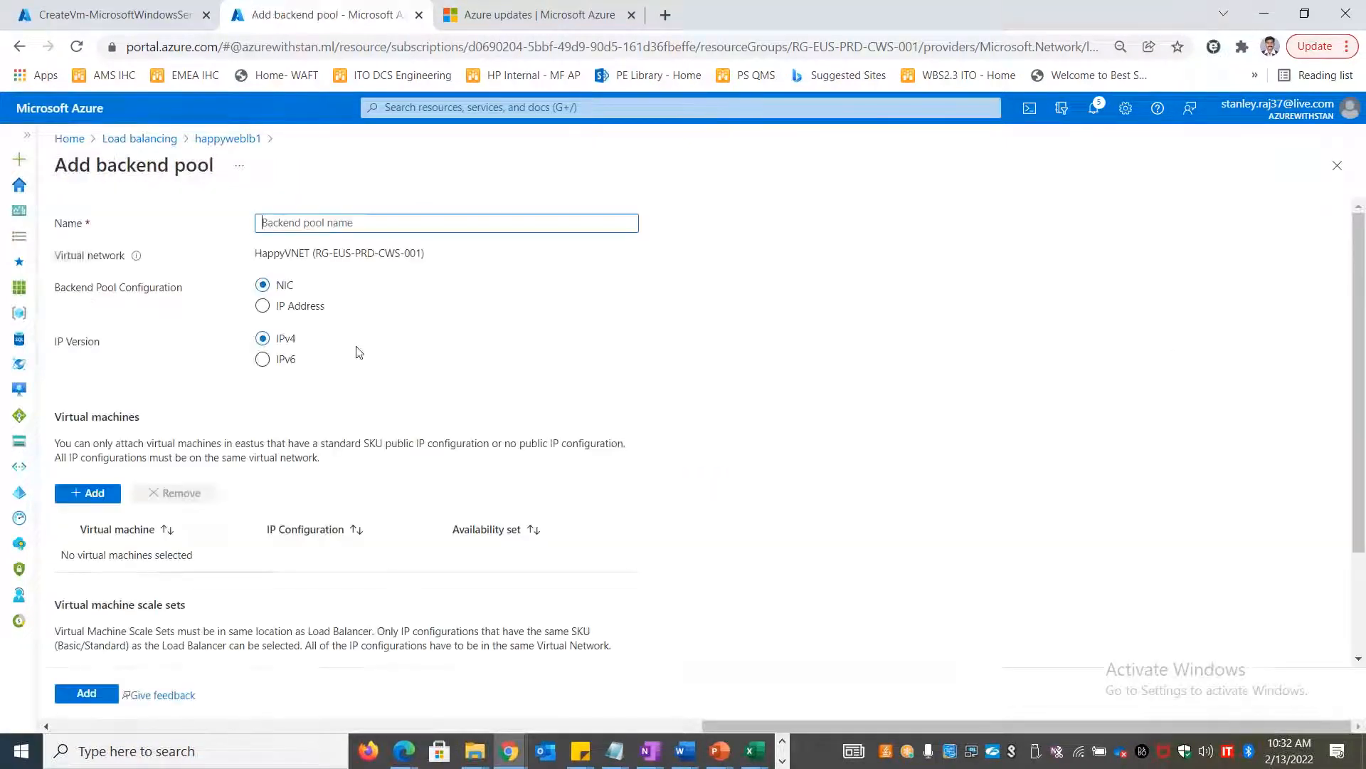
left_click(229, 138)
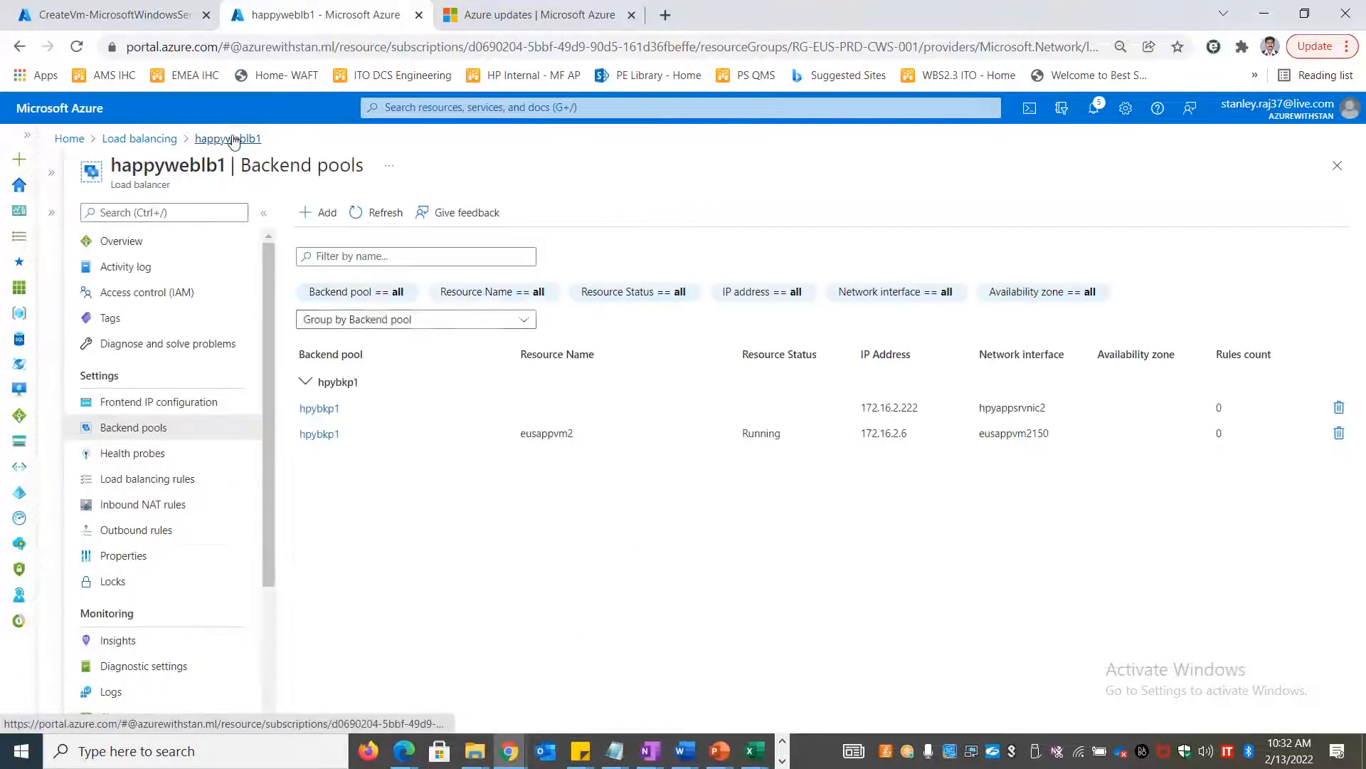
left_click(315, 412)
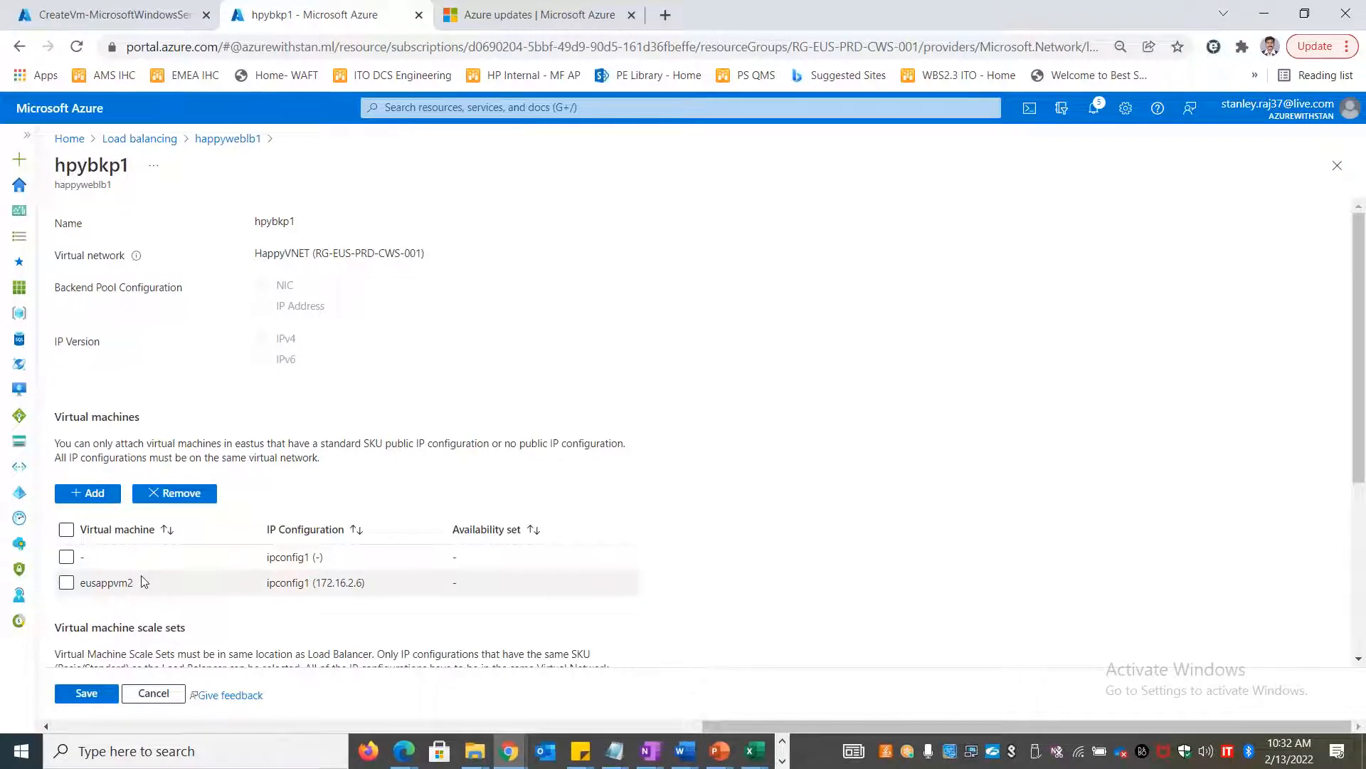
Add hpydbsrv01 to hpybkp1, save the pool, and open the deployed eusappvm2 machine
scroll(142, 582, "down", 4)
scroll(114, 498, "up", 4)
left_click(112, 498)
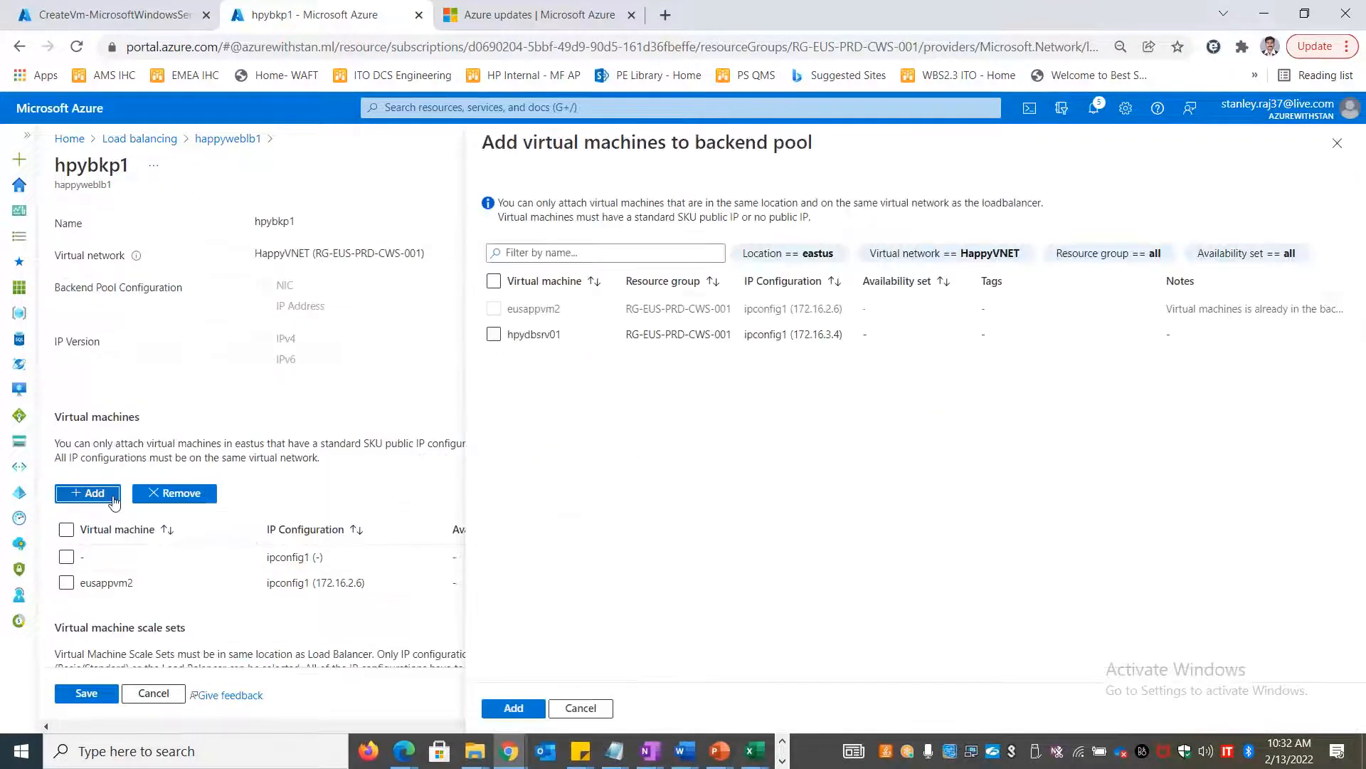
left_click(493, 334)
left_click(511, 709)
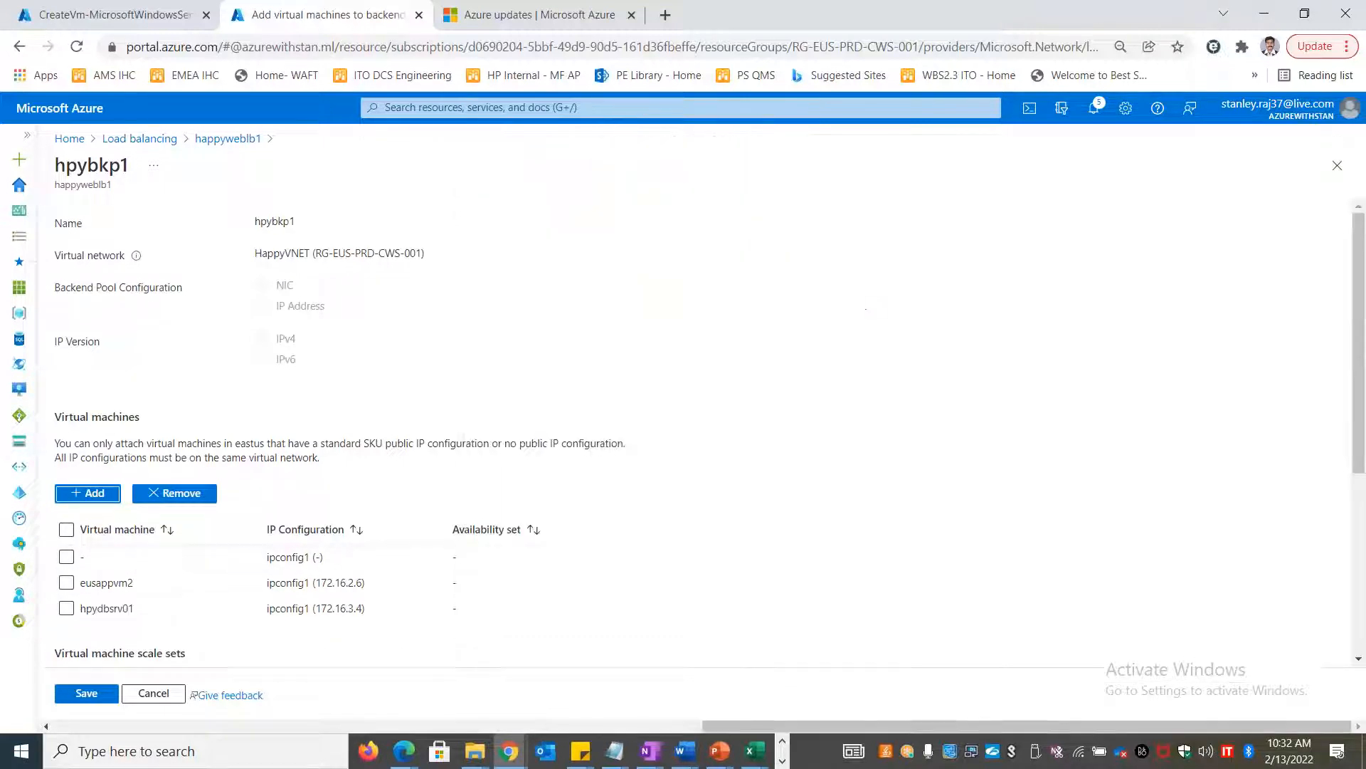
scroll(441, 656, "down", 5)
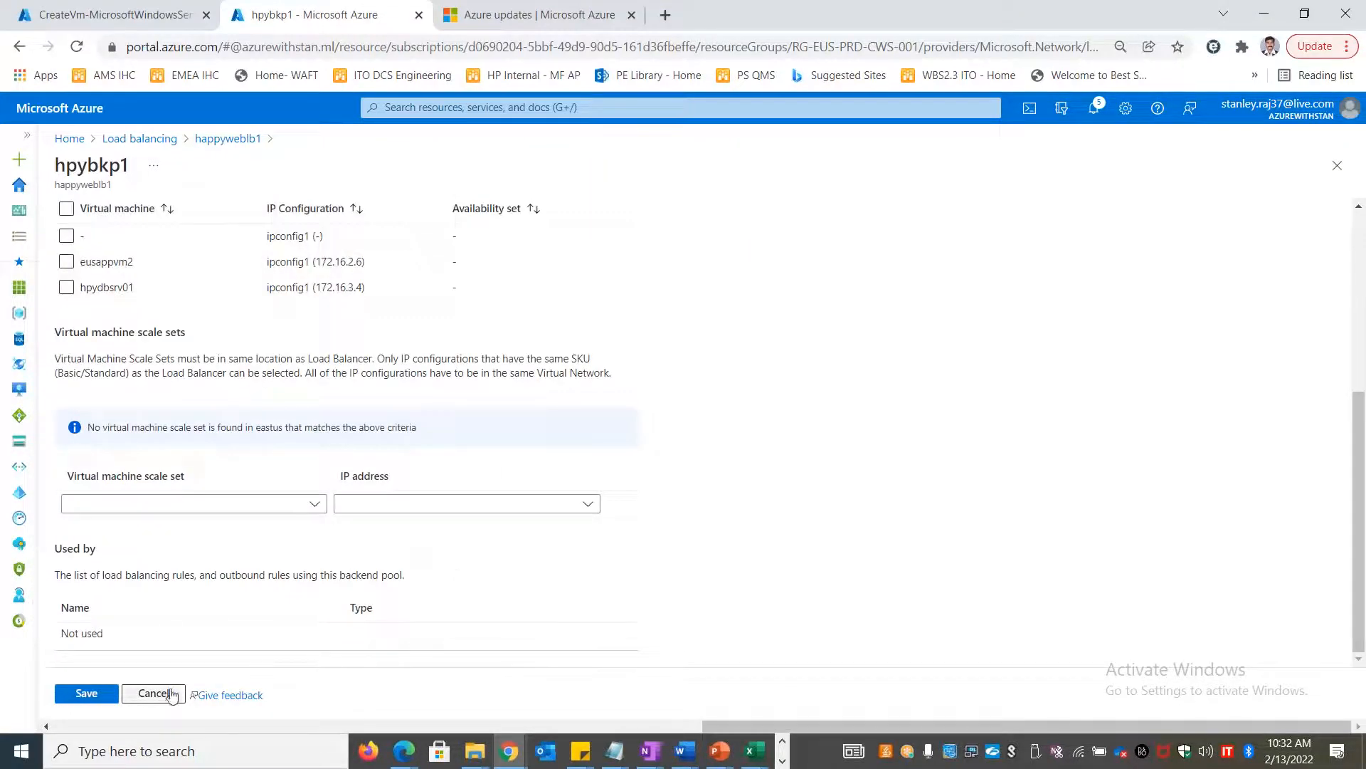
scroll(189, 659, "up", 5)
left_click(87, 693)
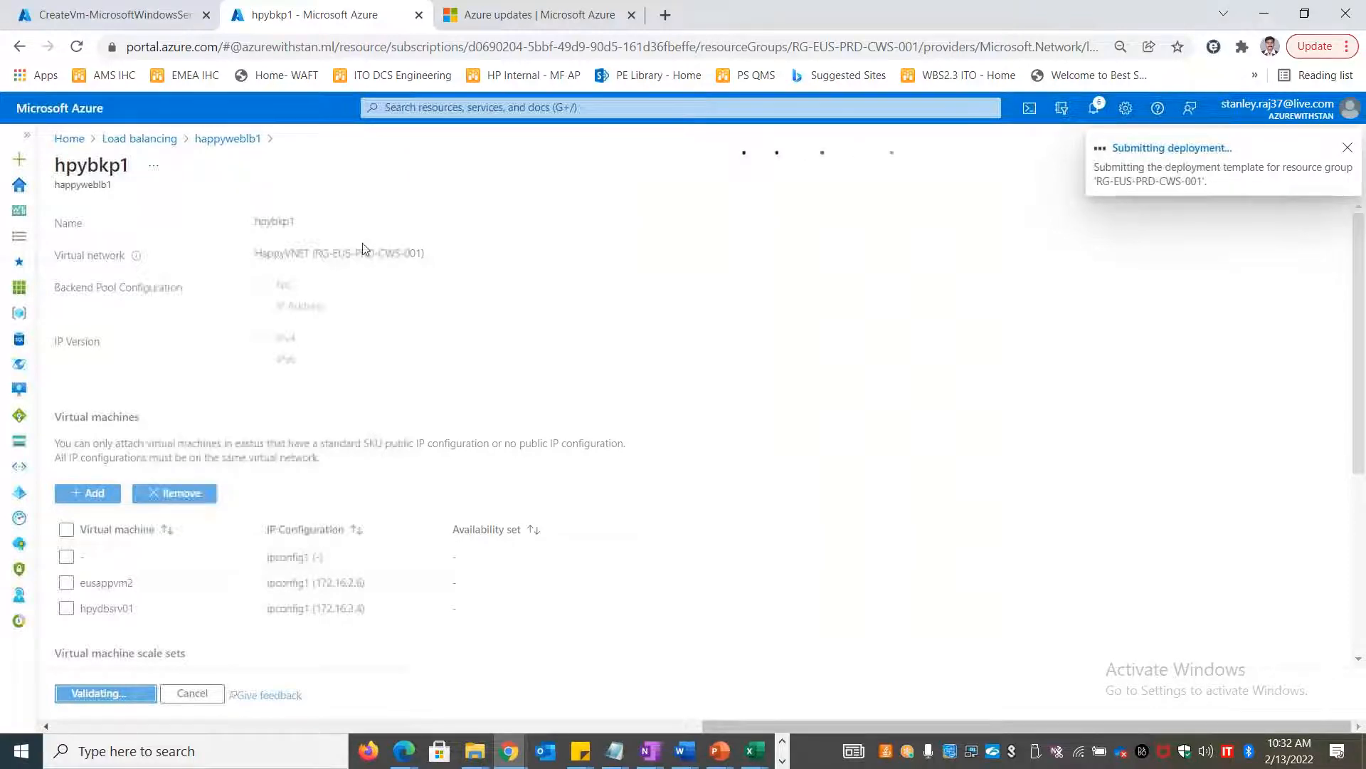
left_click(137, 15)
left_click(342, 518)
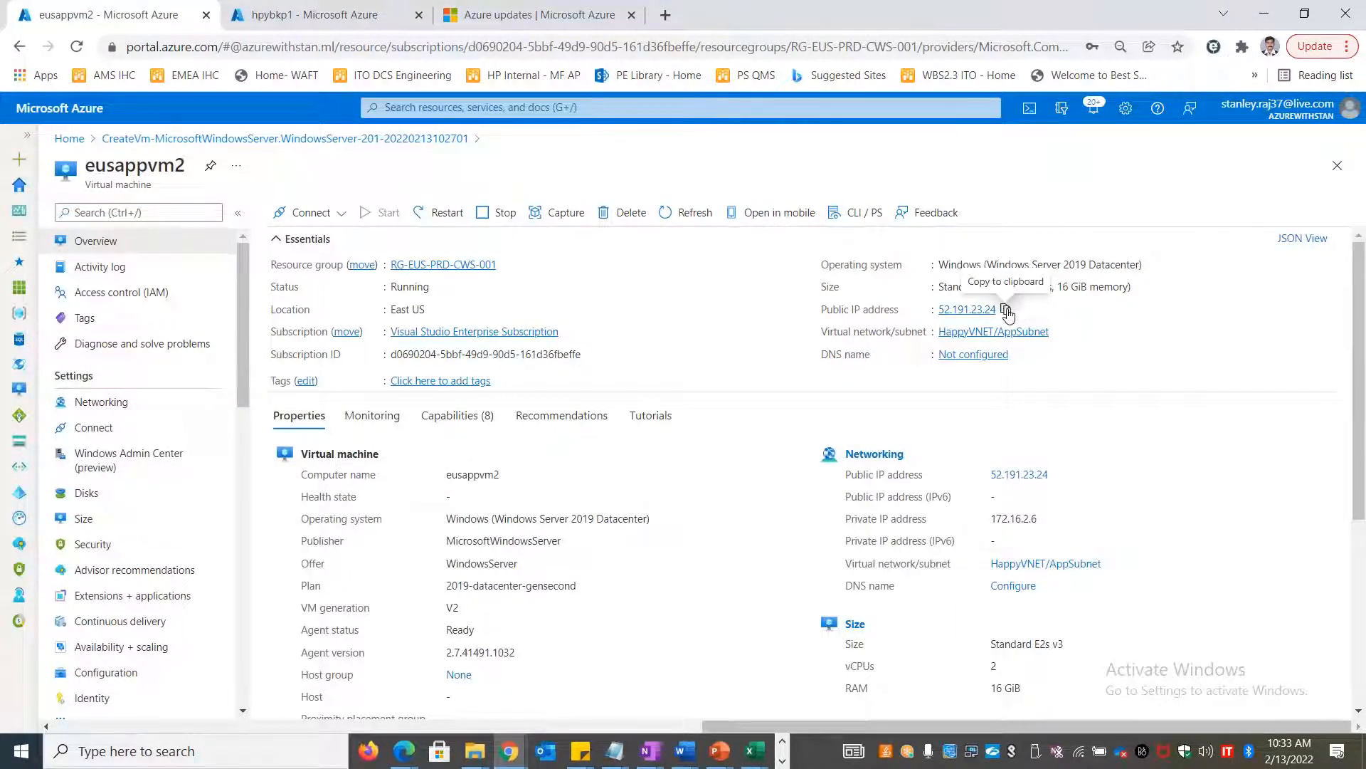
Copy eusappvm2's public IP 52.191.23.24 and connect to it with mstsc Remote Desktop
left_click(1007, 311)
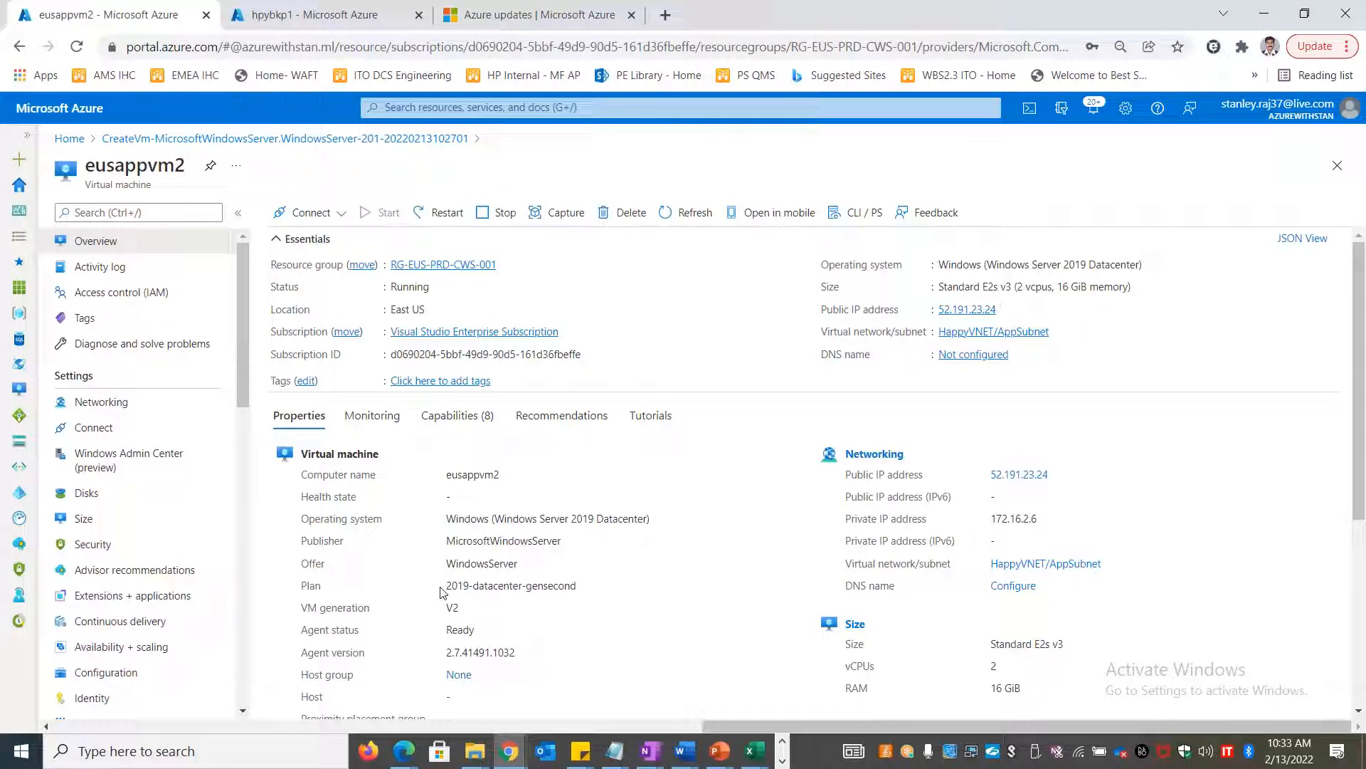
key("super+r")
key("Return")
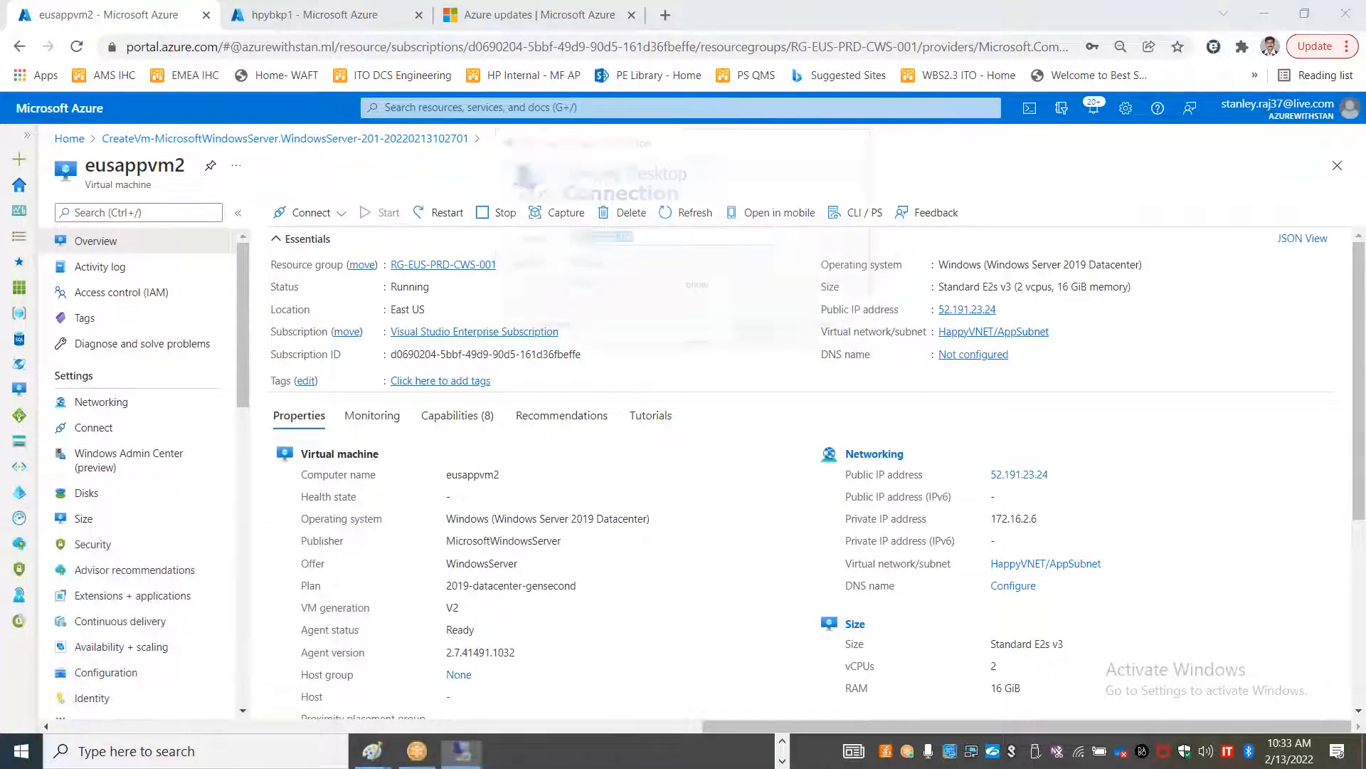
key("ctrl+v")
key("Return")
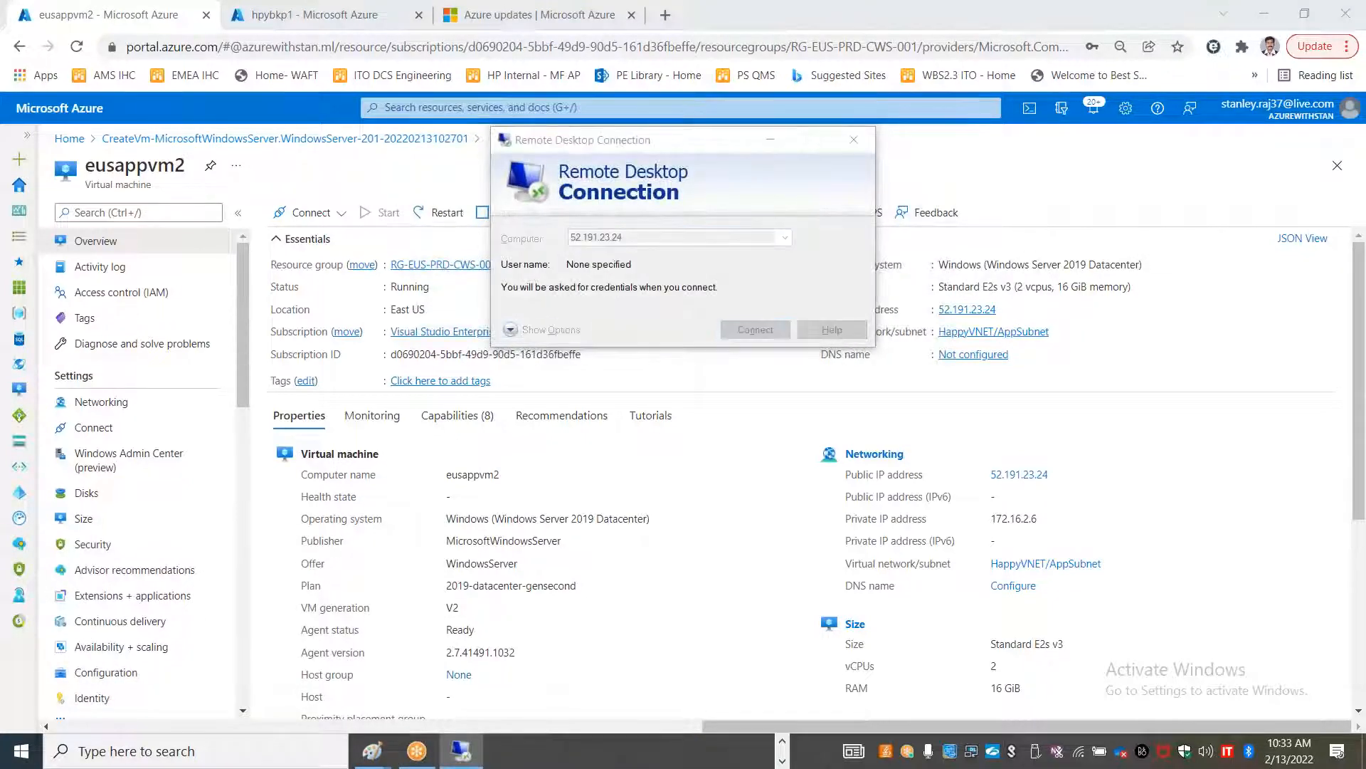
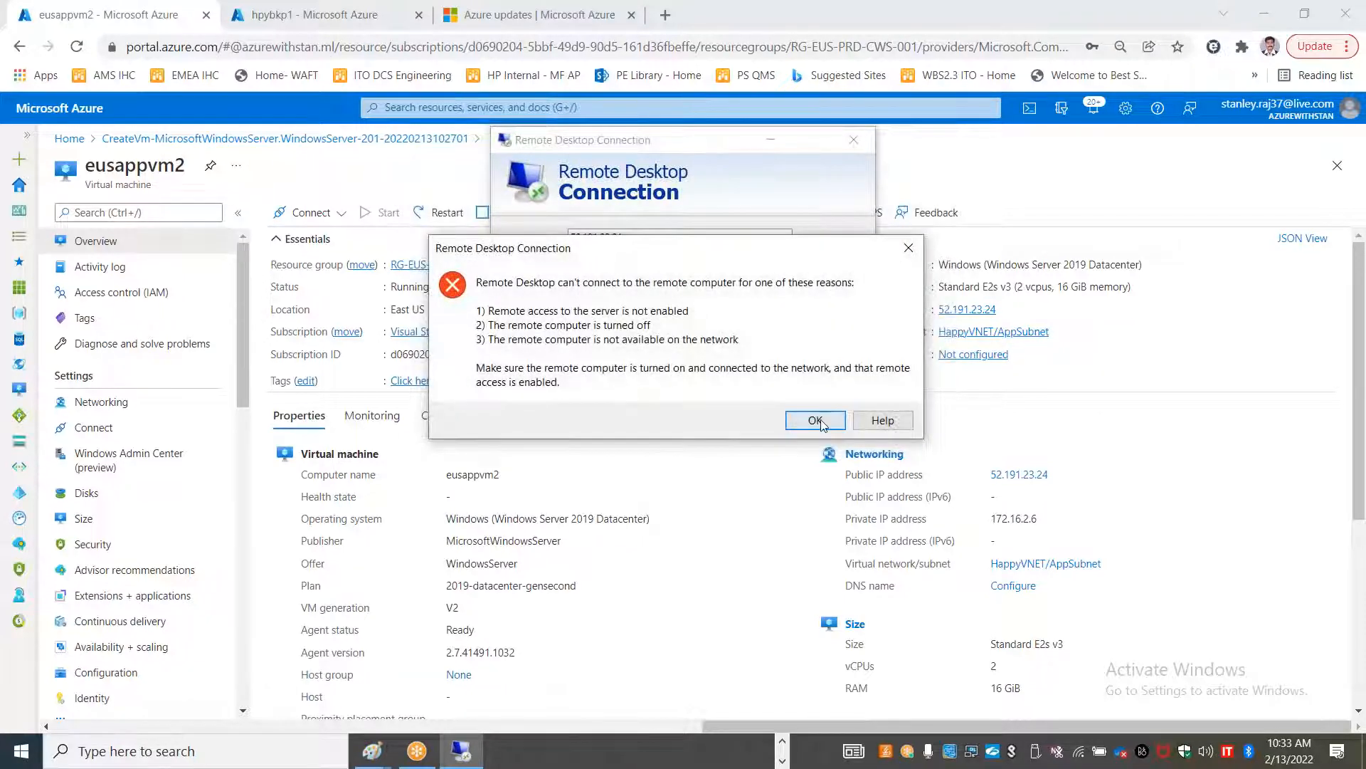
Dismiss the failed 52.191.23.24 Remote Desktop error and go to the Virtual machines list
key("Return")
left_click(69, 138)
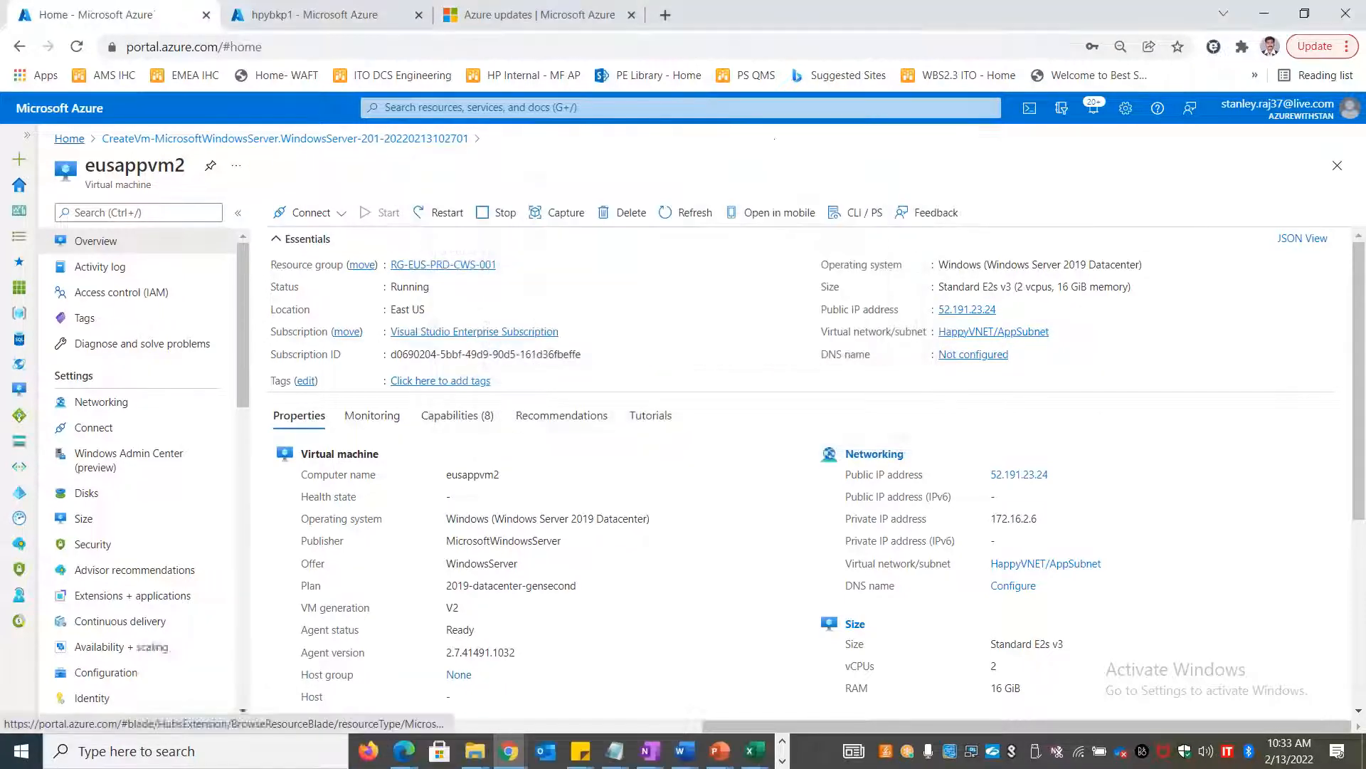
left_click(394, 203)
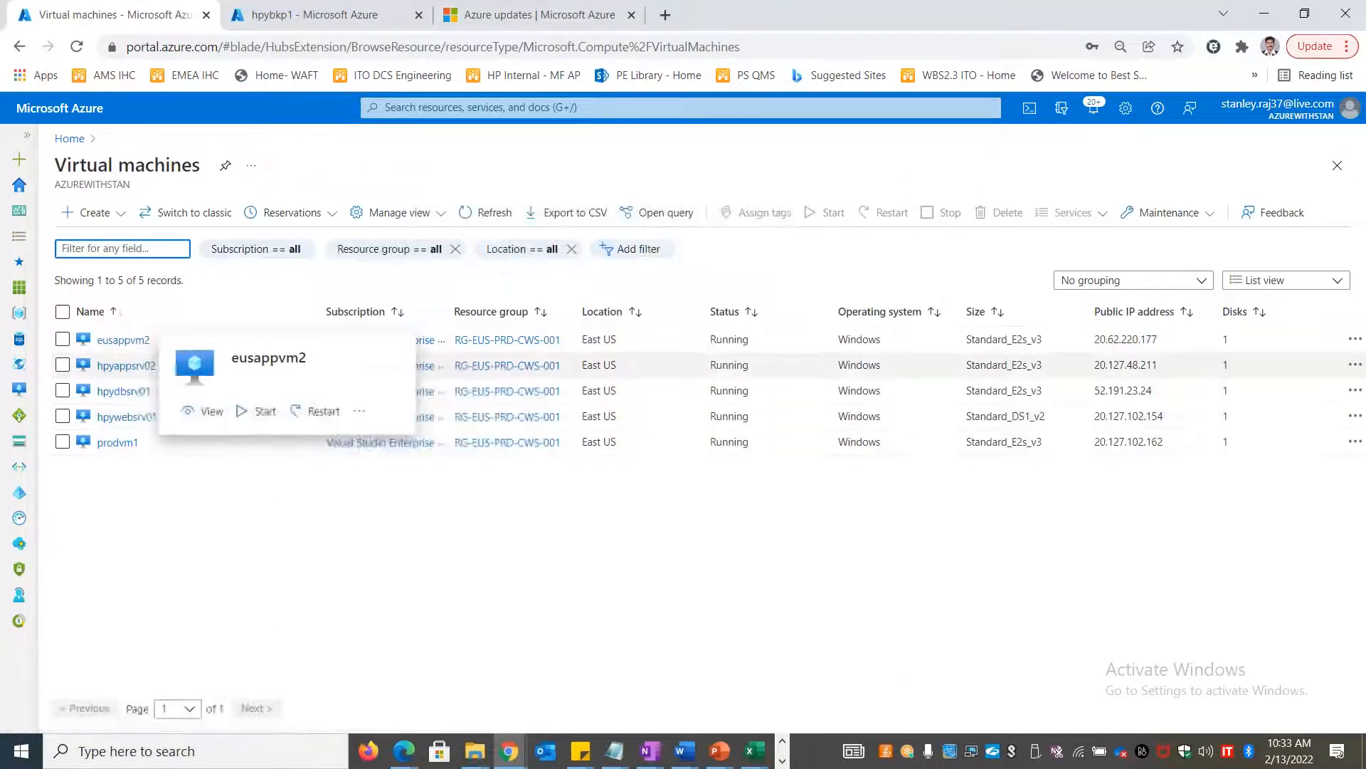
Open hpyappsrv02's overview and start a mstsc connection to 20.127.48.211
left_click(126, 365)
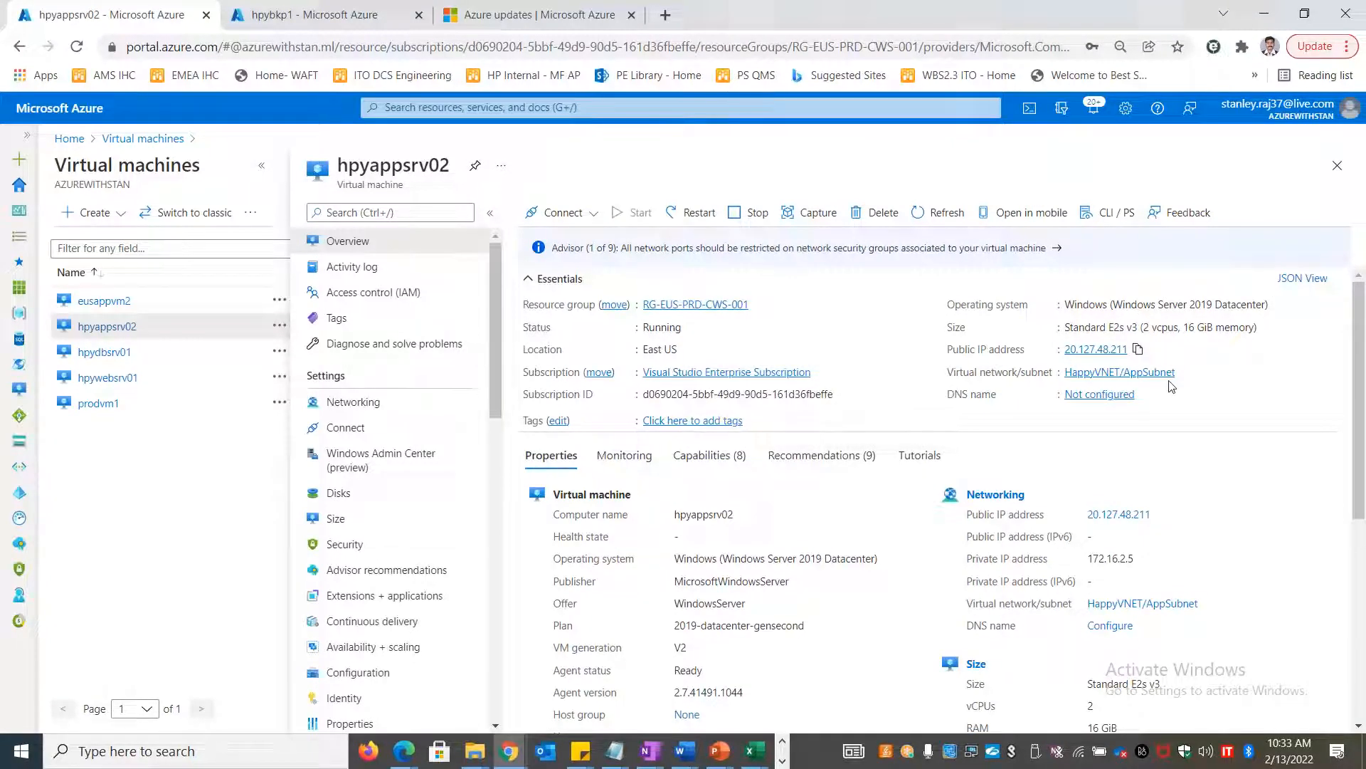
key("super+r")
type("mstsc")
key("Return")
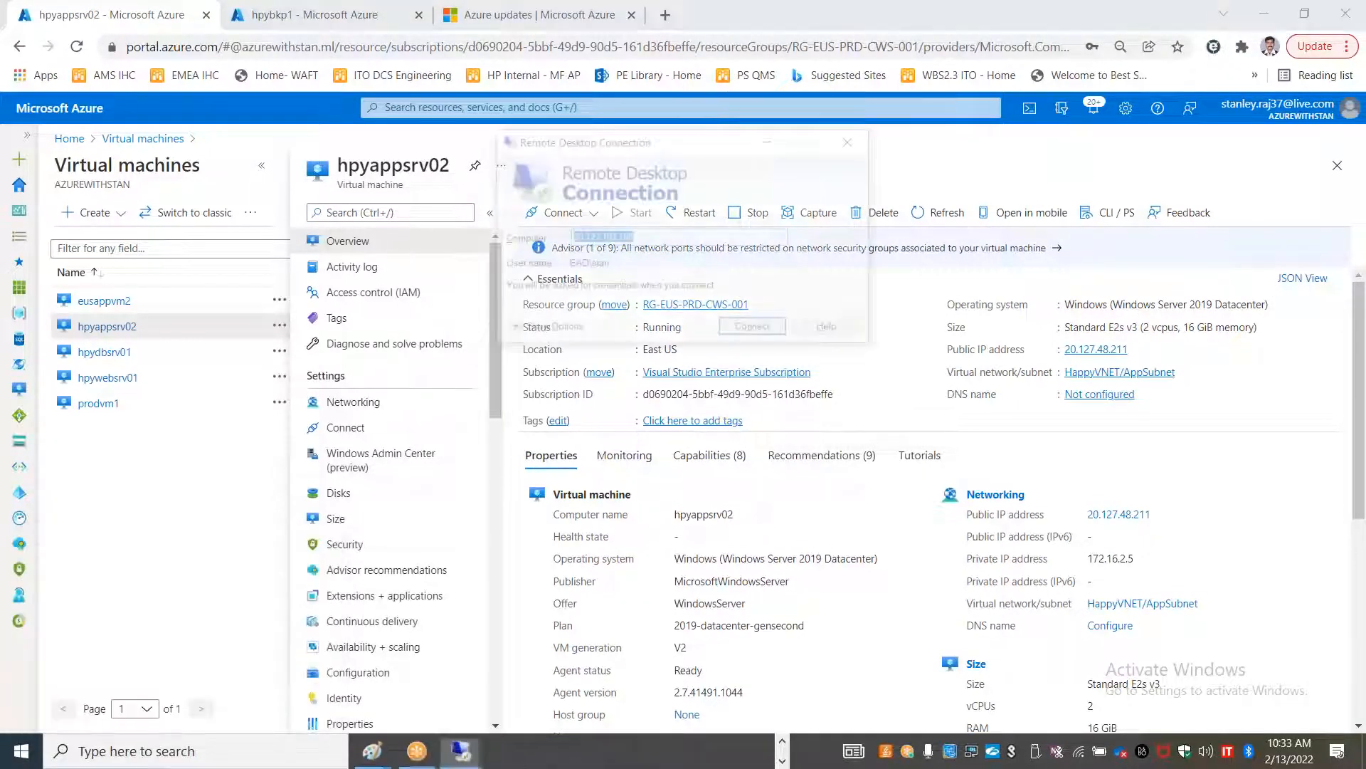
key("Return")
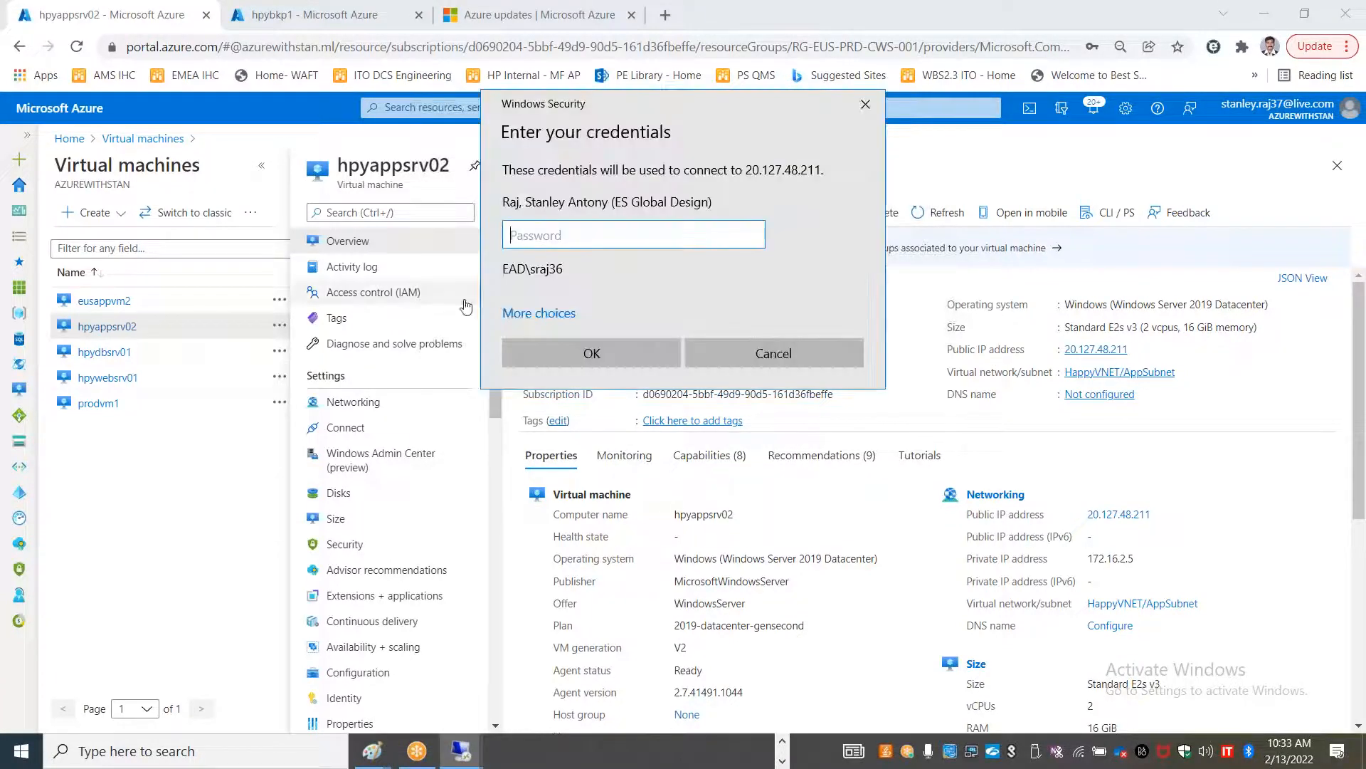
Sign in with a different account's user name and password, and accept the certificate warning
left_click(538, 313)
left_click(626, 382)
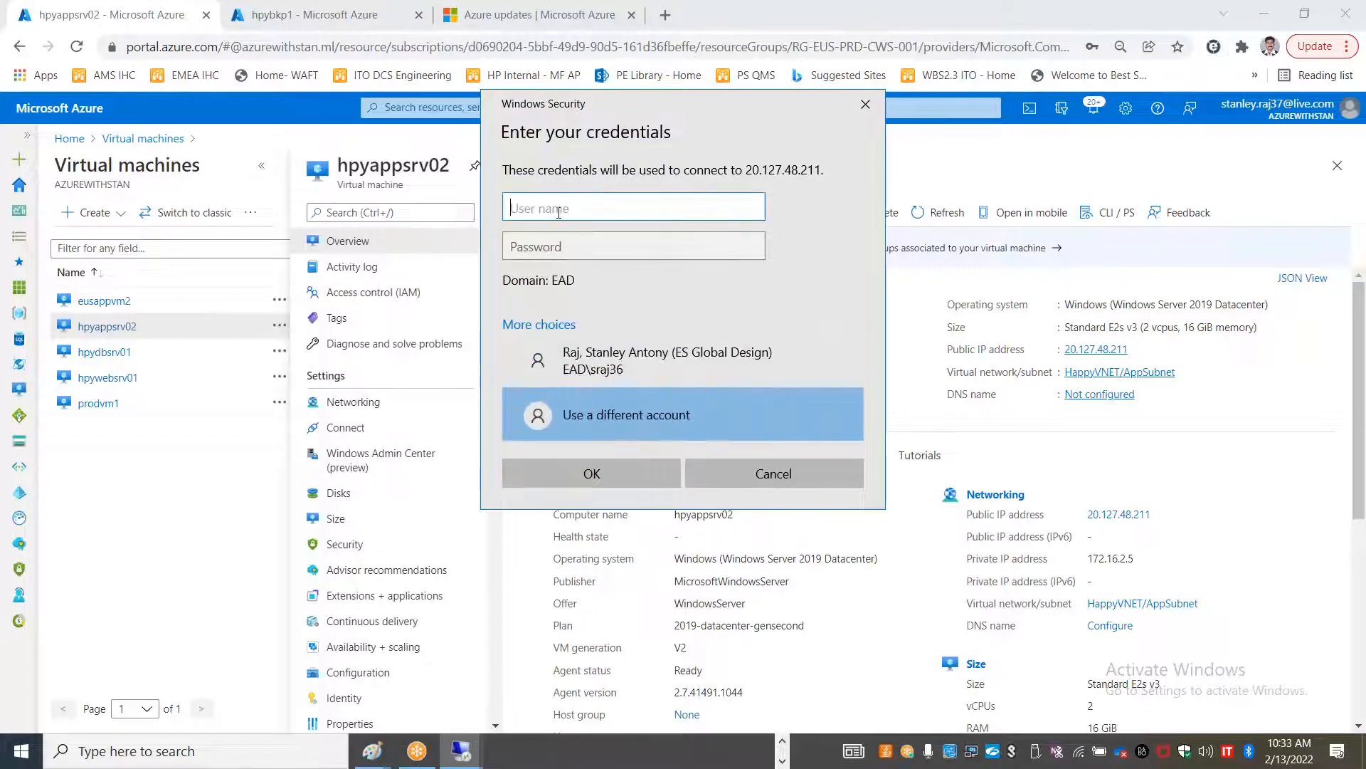
type("stan")
key("Tab")
type("****")
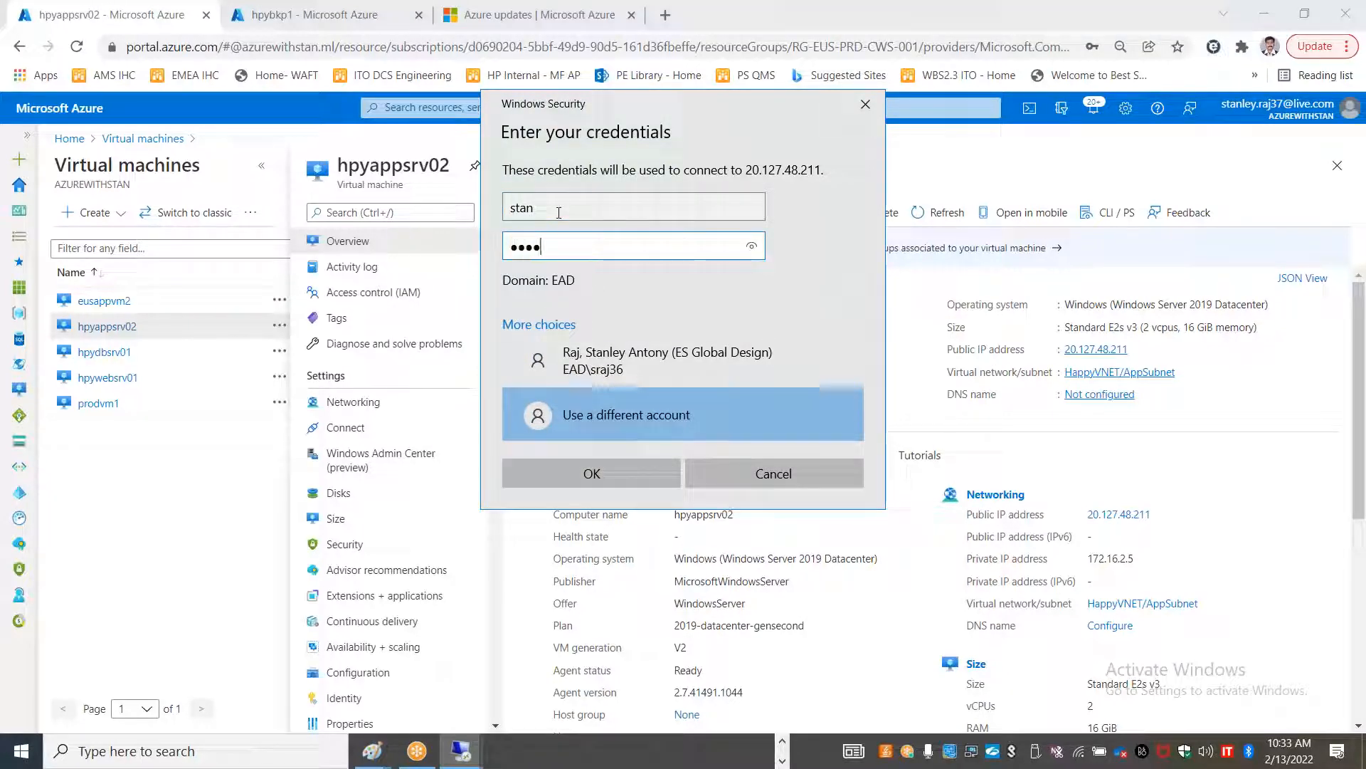
type("******")
key("Return")
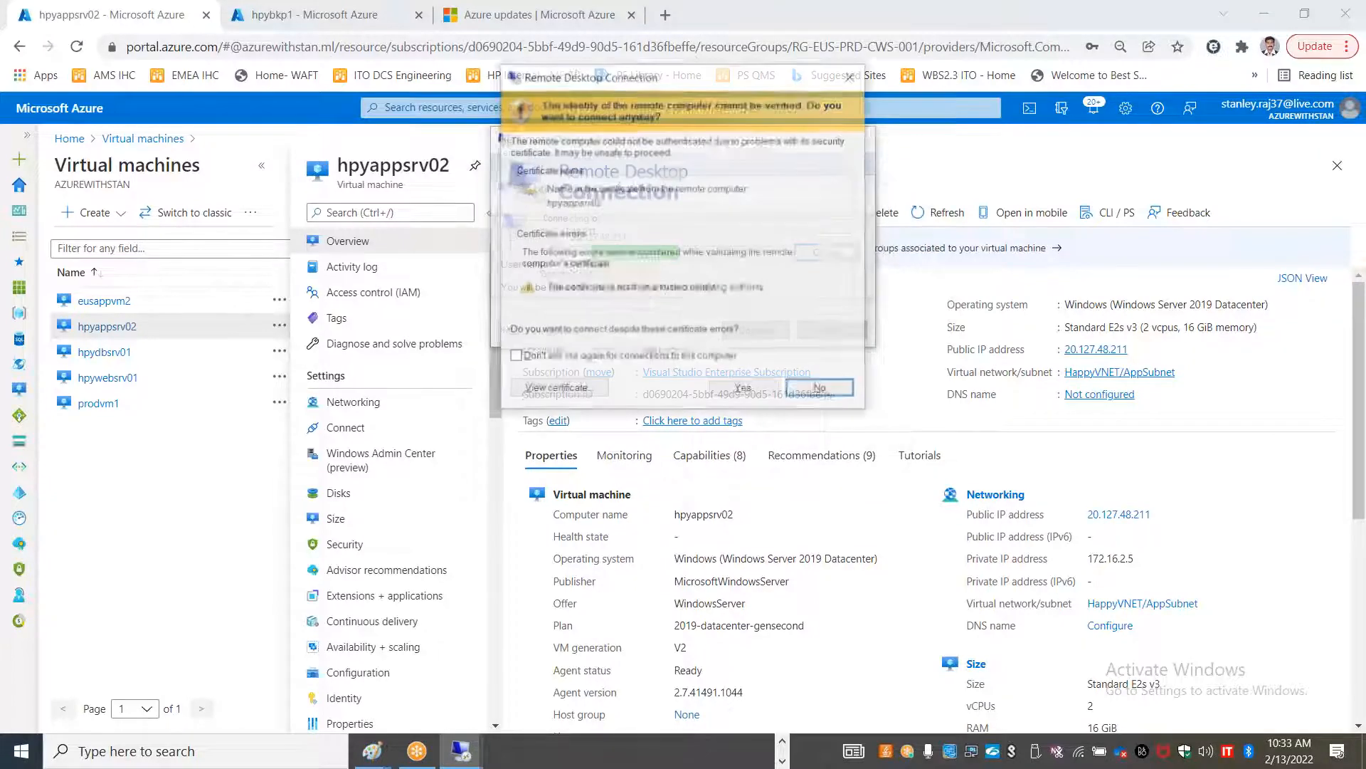
left_click(754, 388)
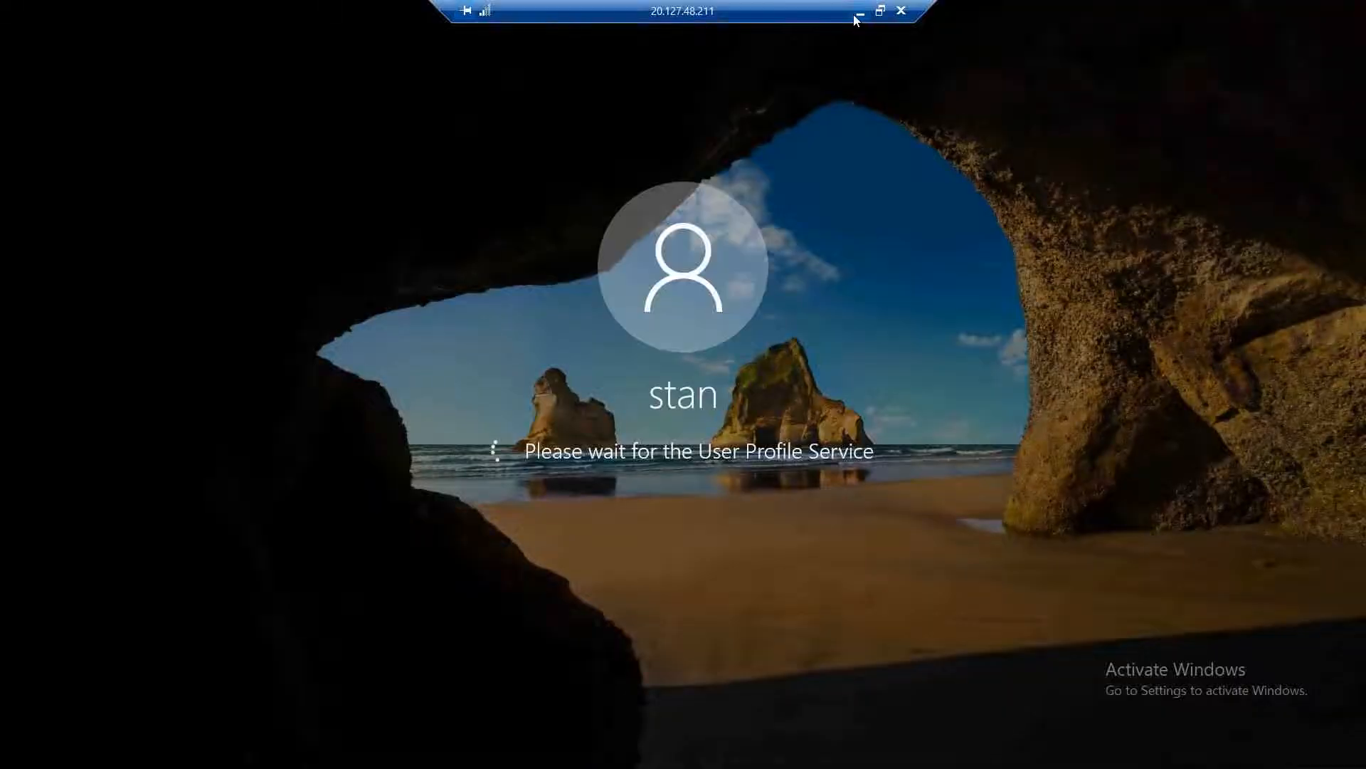
Back in the portal, select hpydbsrv01's private IP 172.16.3.4
left_click(858, 14)
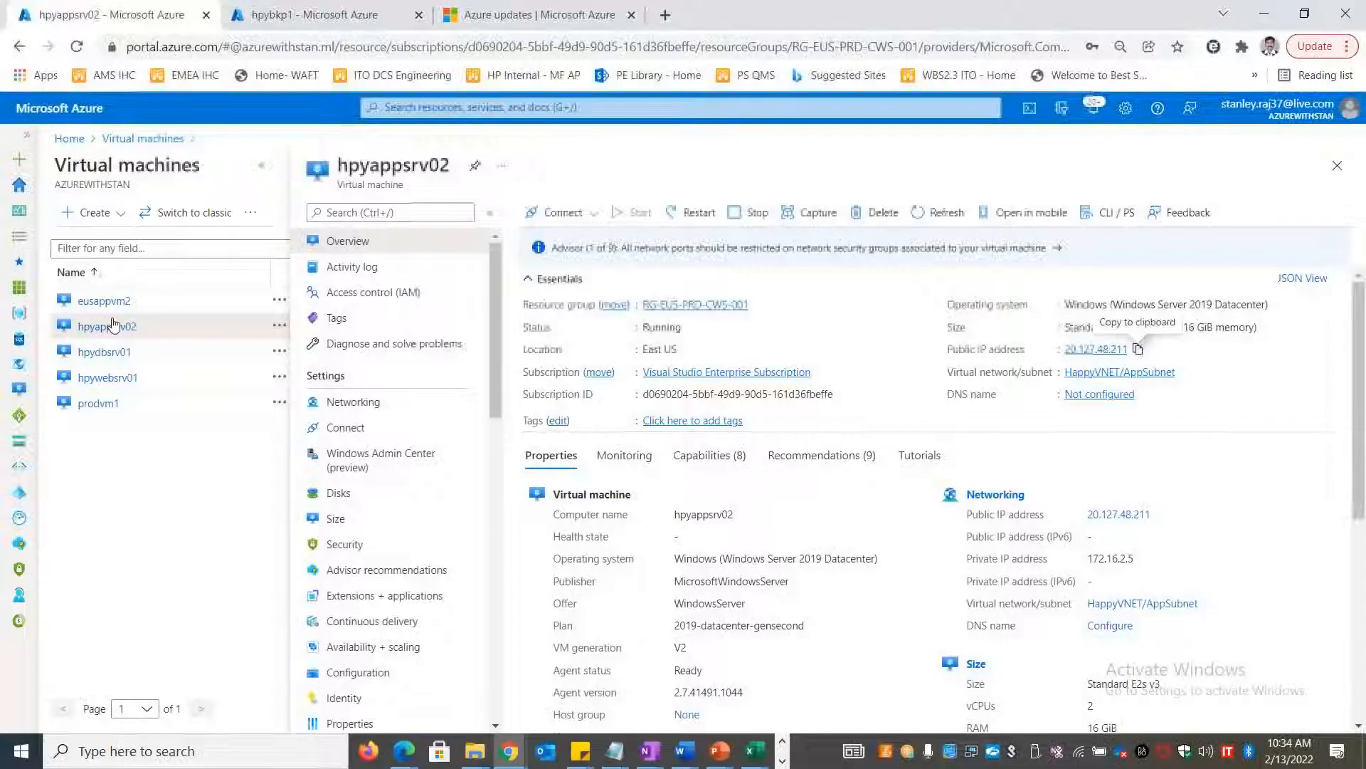
left_click(114, 353)
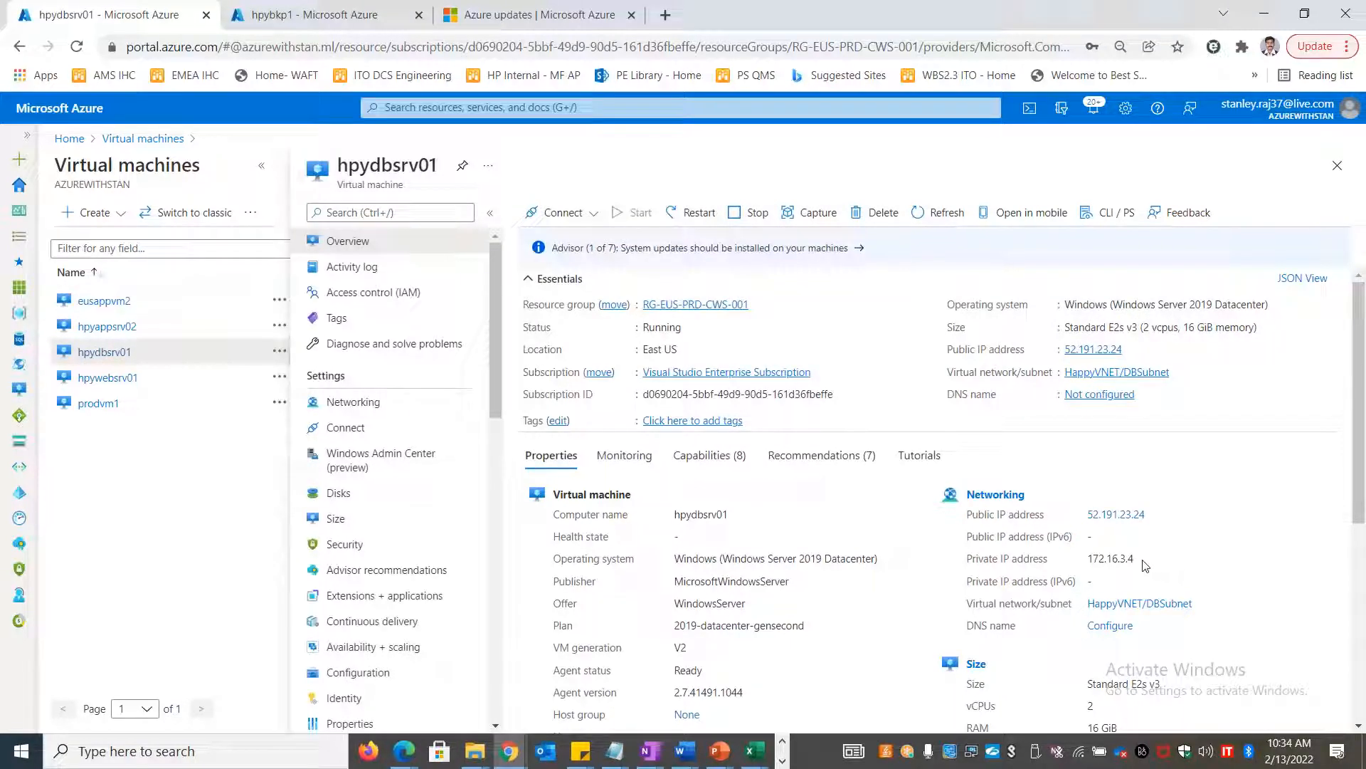
left_click_drag(1135, 559, 1093, 559)
Inside the hpyappsrv02 session, launch mstsc from the Start menu's Run box
key("alt+Tab")
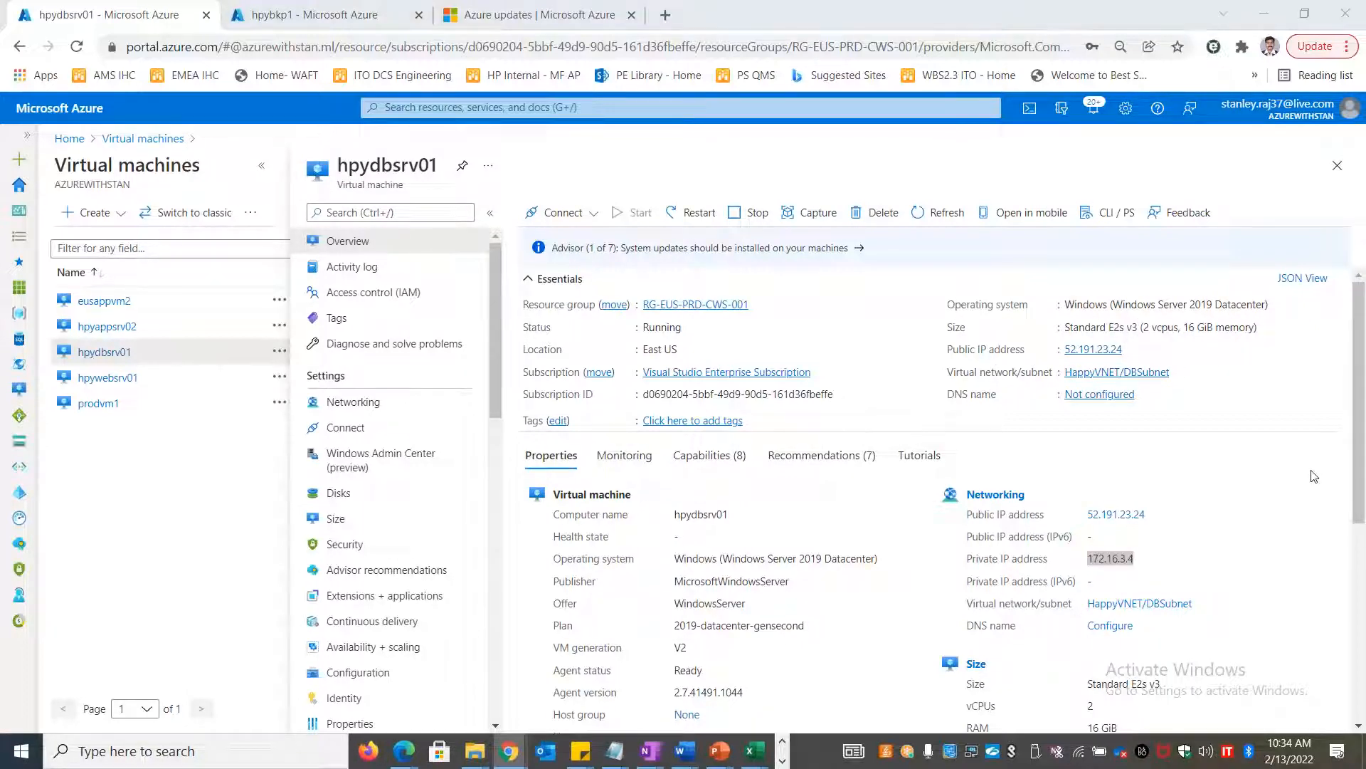
key("alt+Tab")
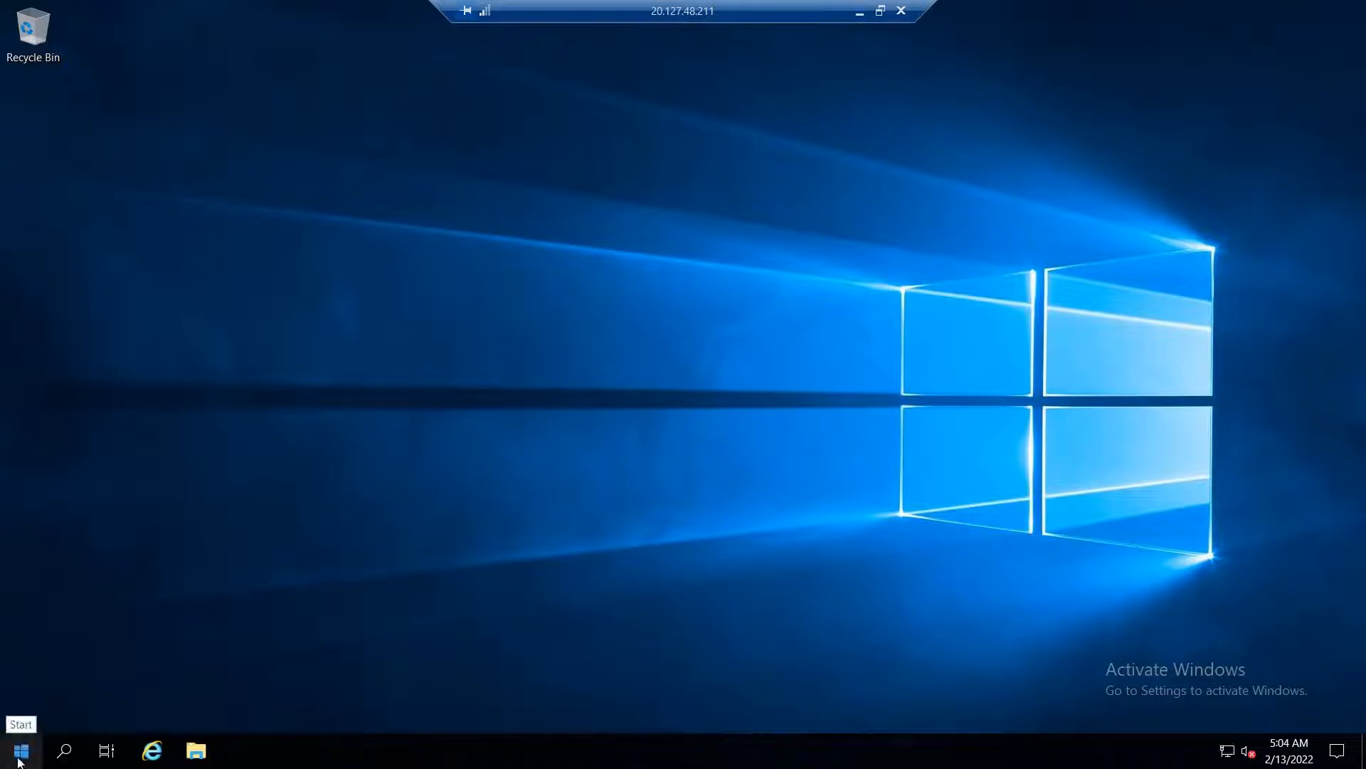
right_click(21, 751)
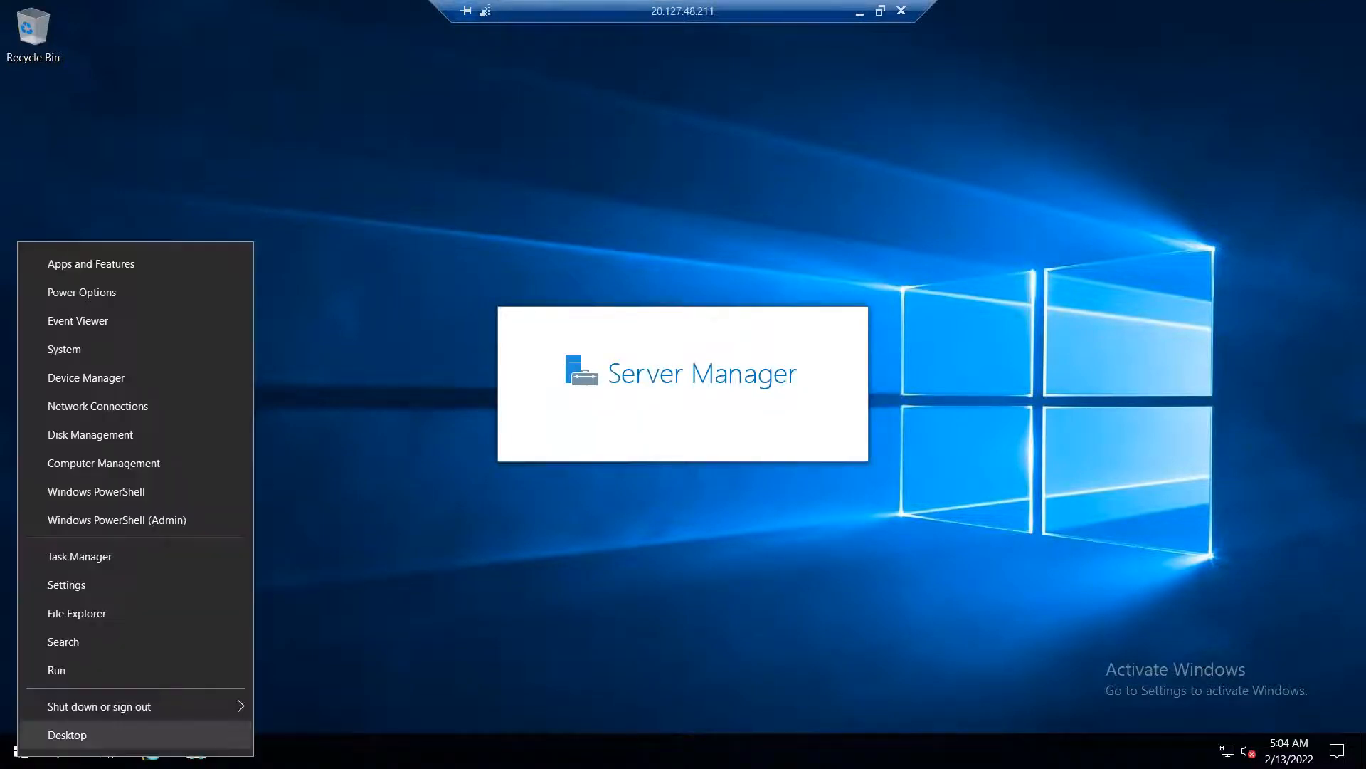
right_click(21, 751)
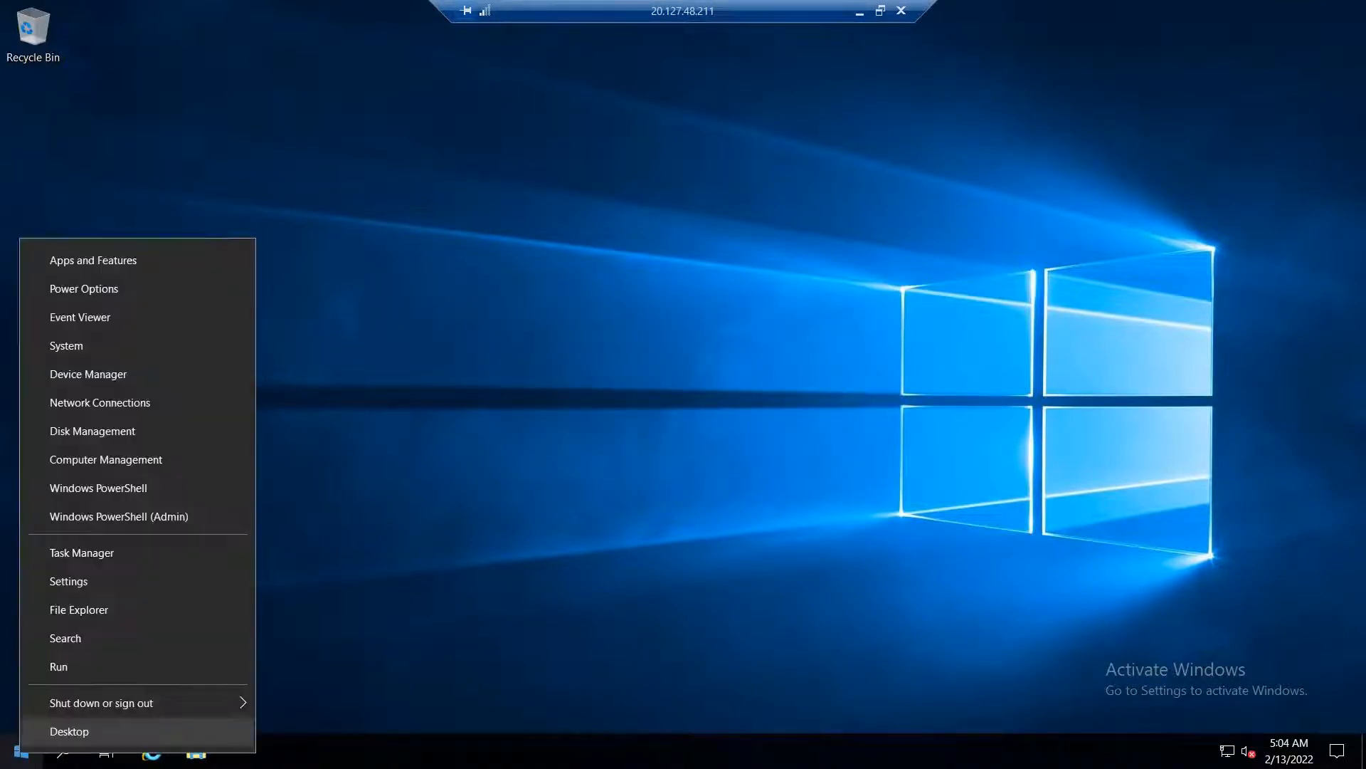
left_click(50, 659)
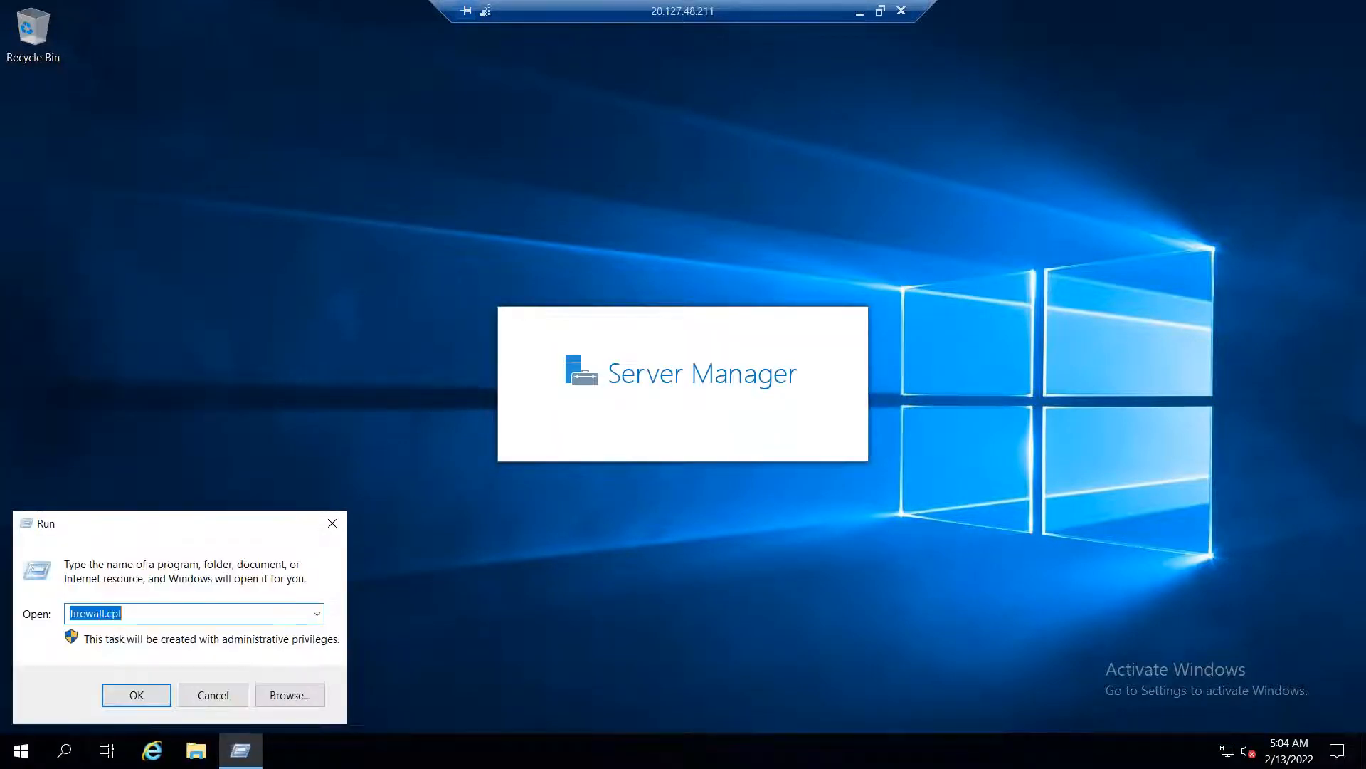
type("mstsc")
key("Return")
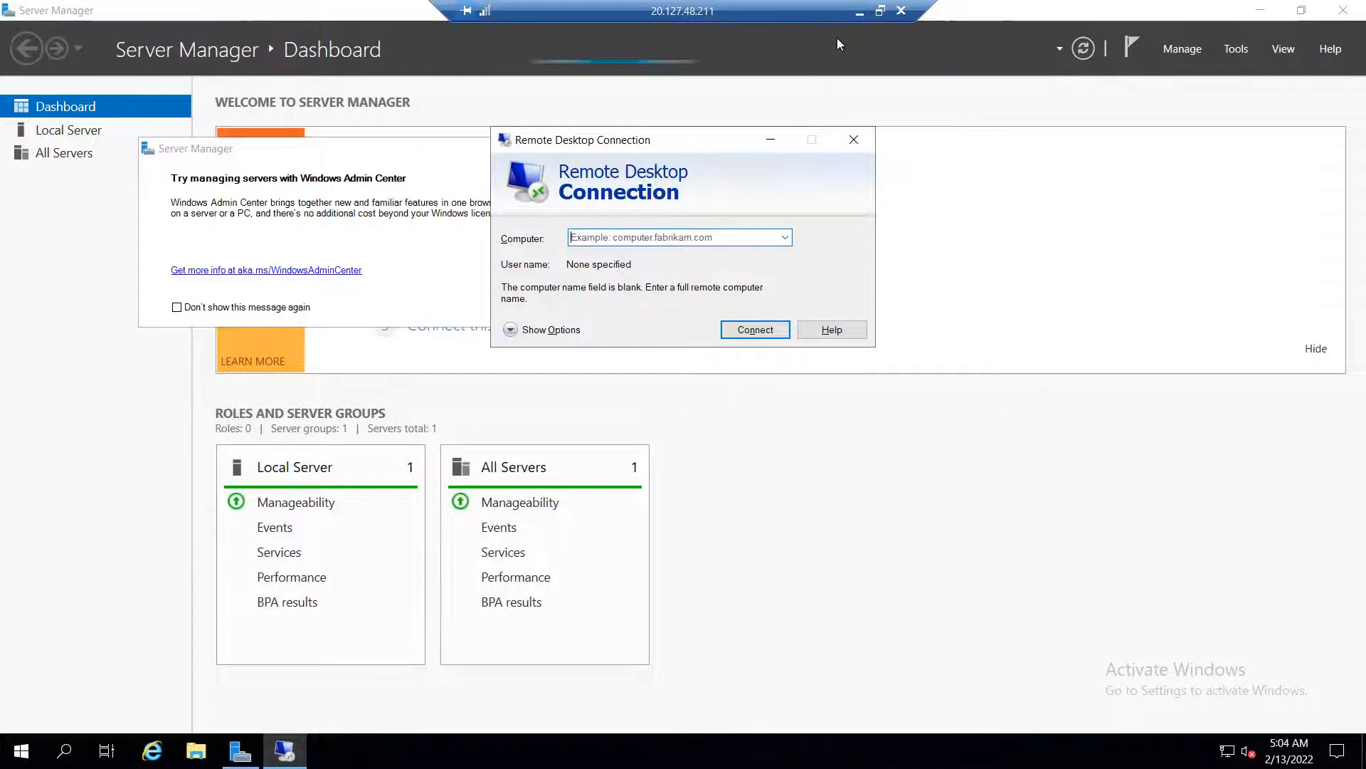
left_click(859, 12)
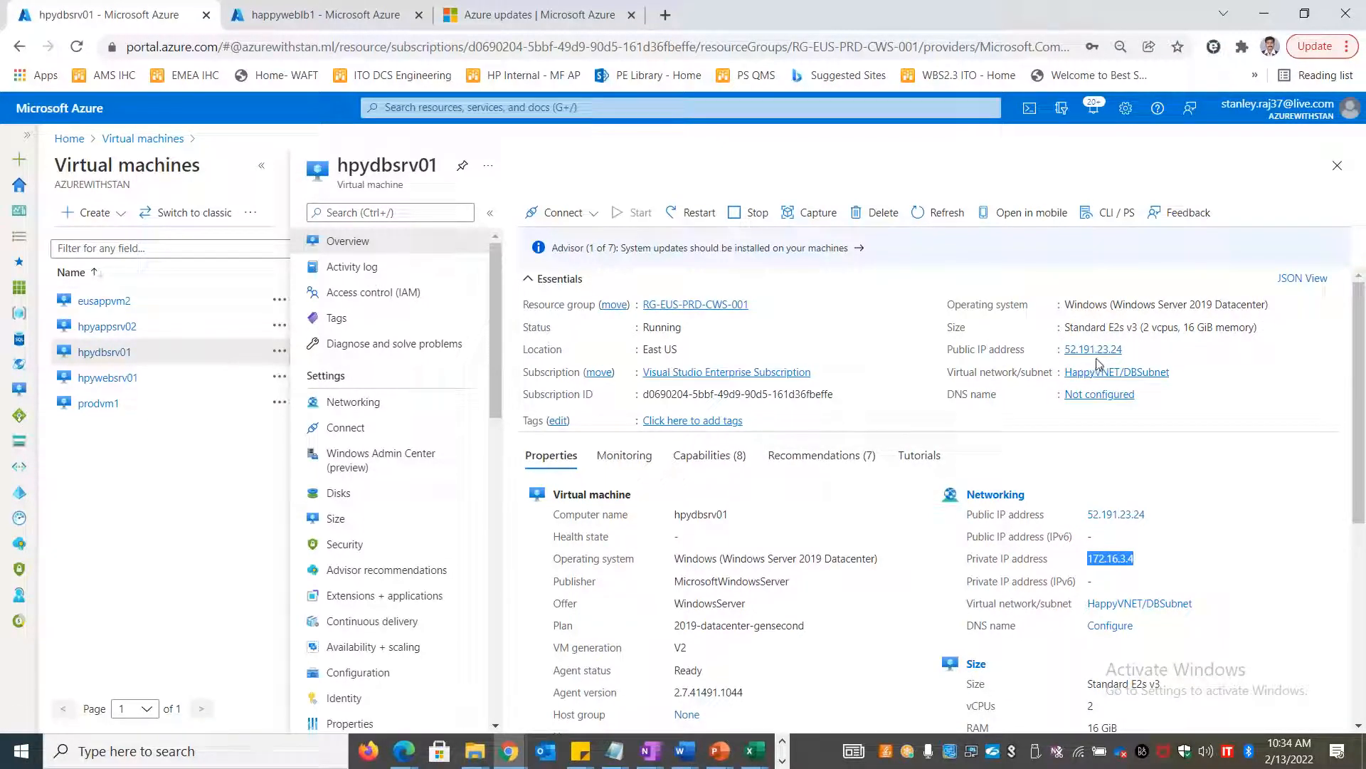
Review hpyappsrv02, hpywebsrv01 and eusappvm2, then select hpydbsrv01's private IP 172.16.3.4
left_click(117, 326)
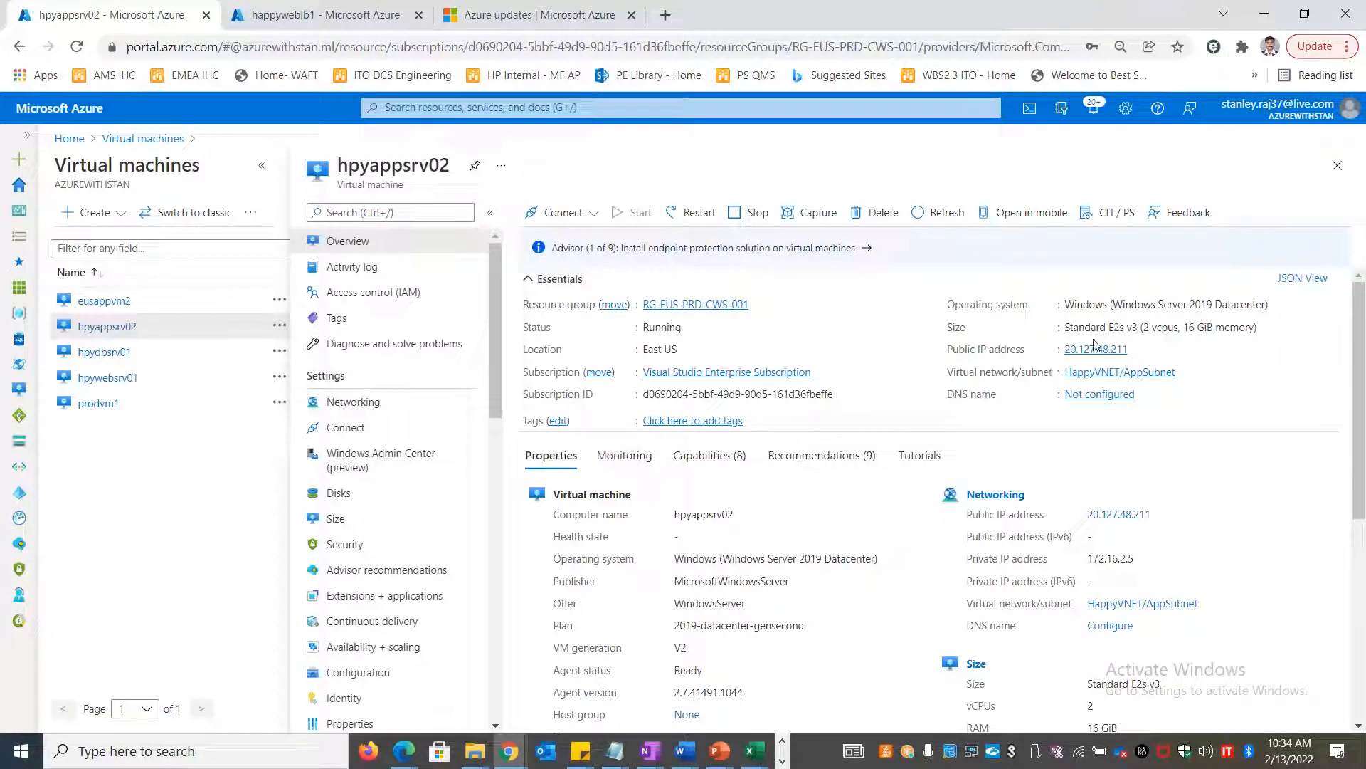
left_click(108, 378)
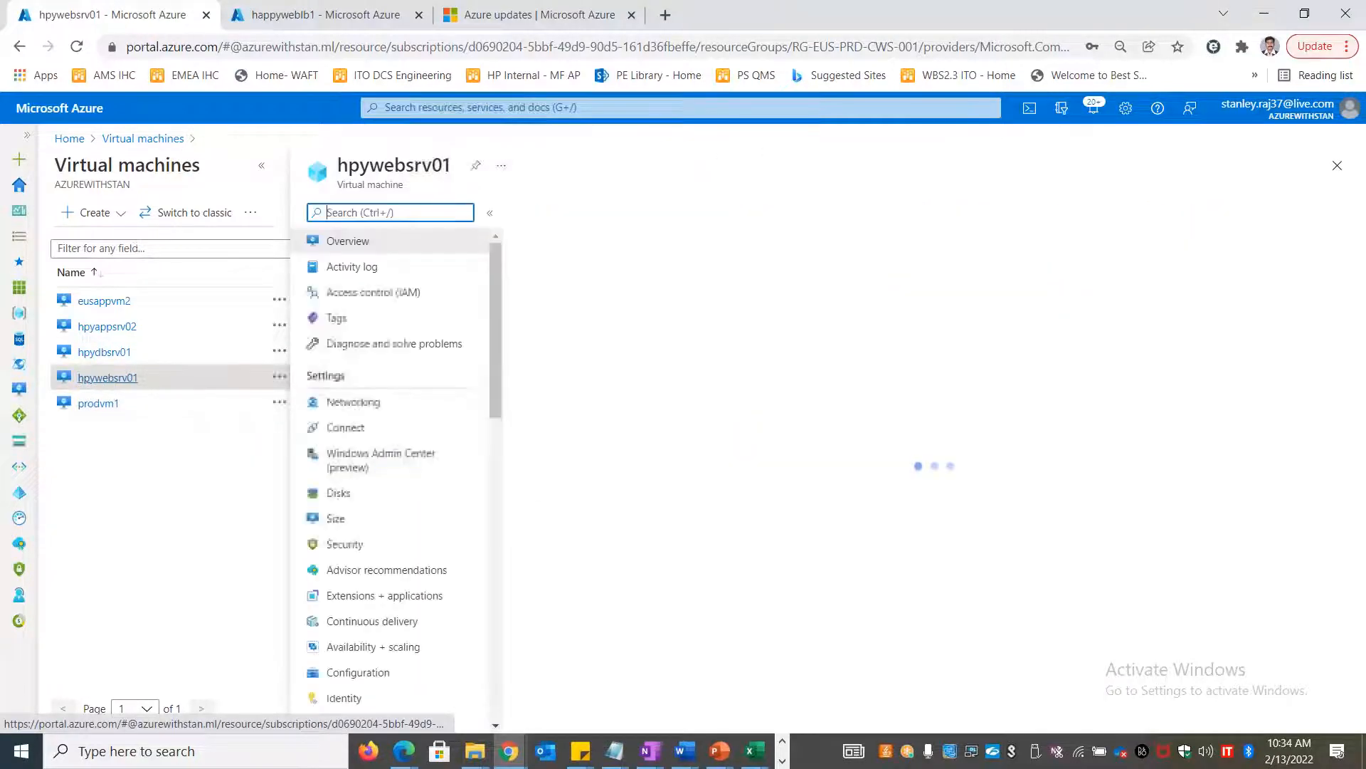
left_click(101, 303)
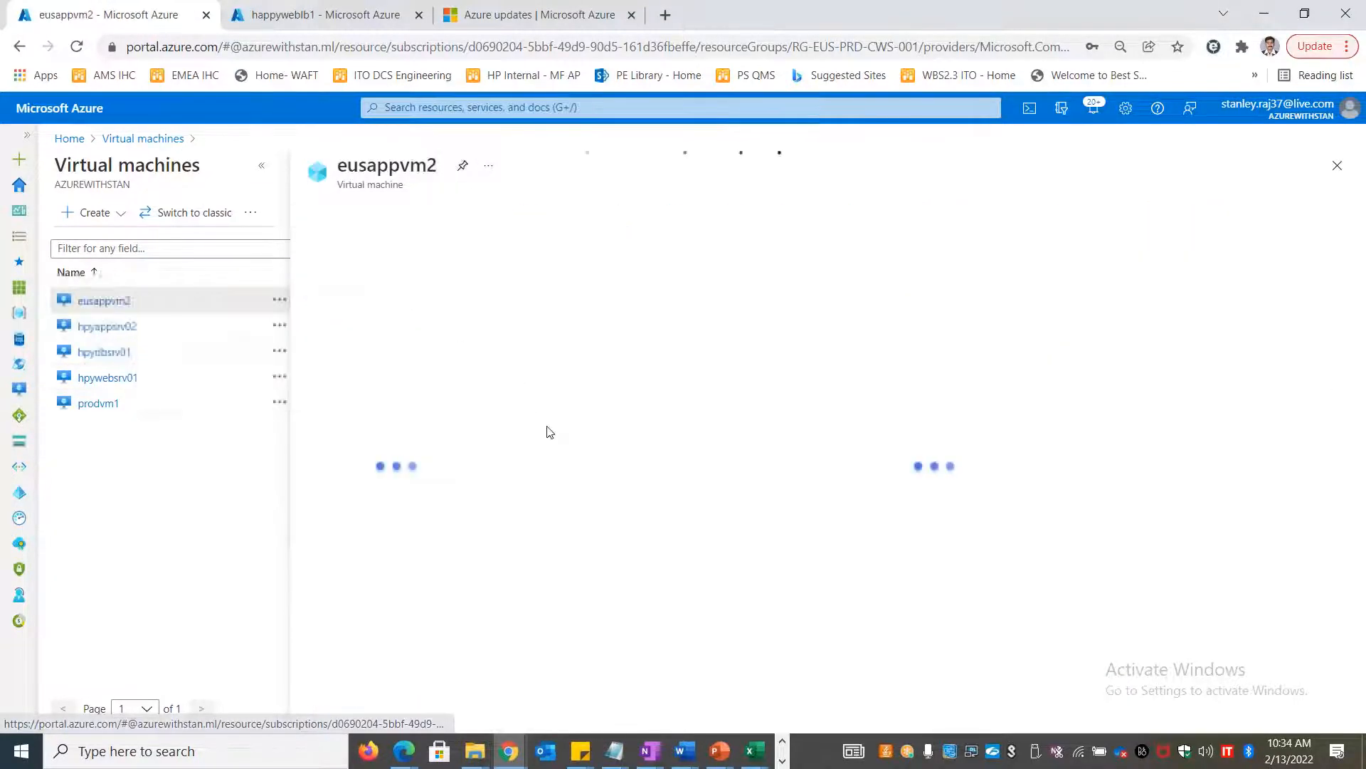
mouse_move(1075, 322)
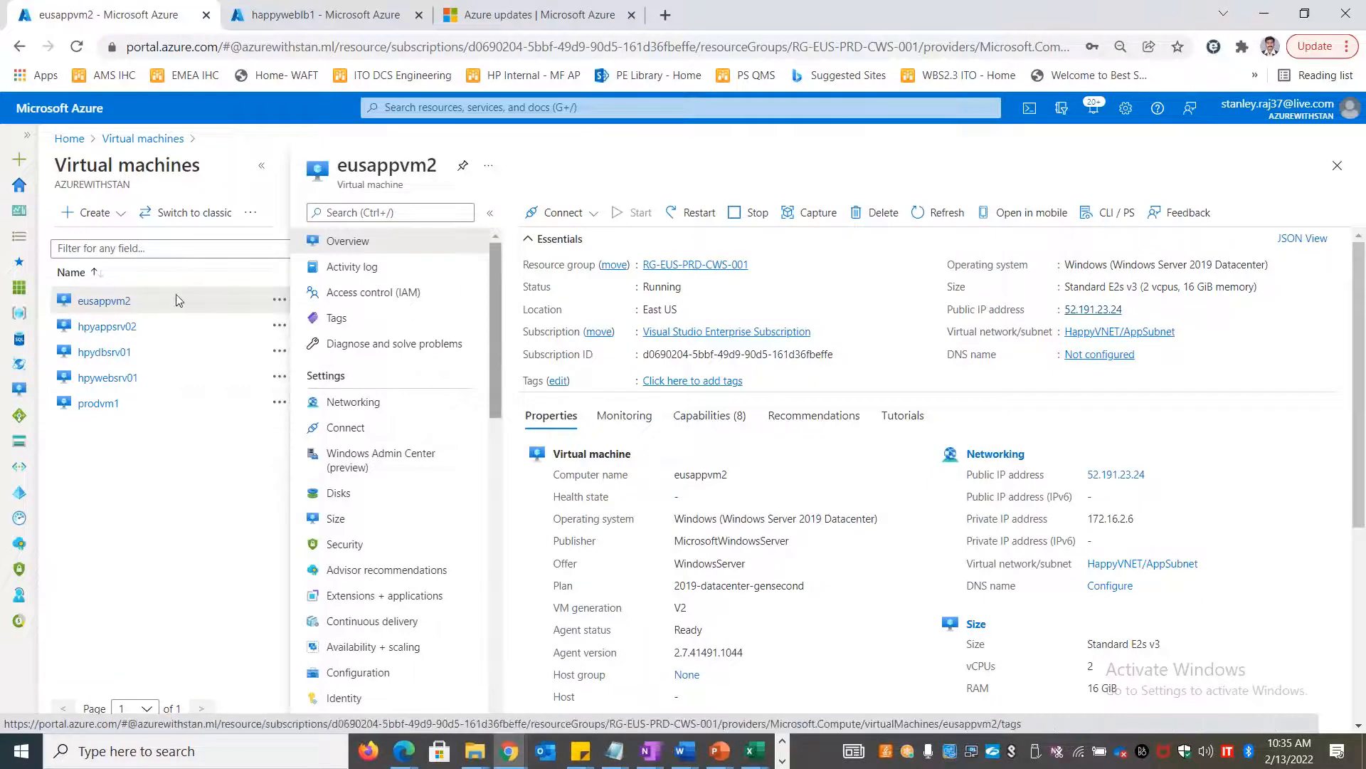
left_click(135, 352)
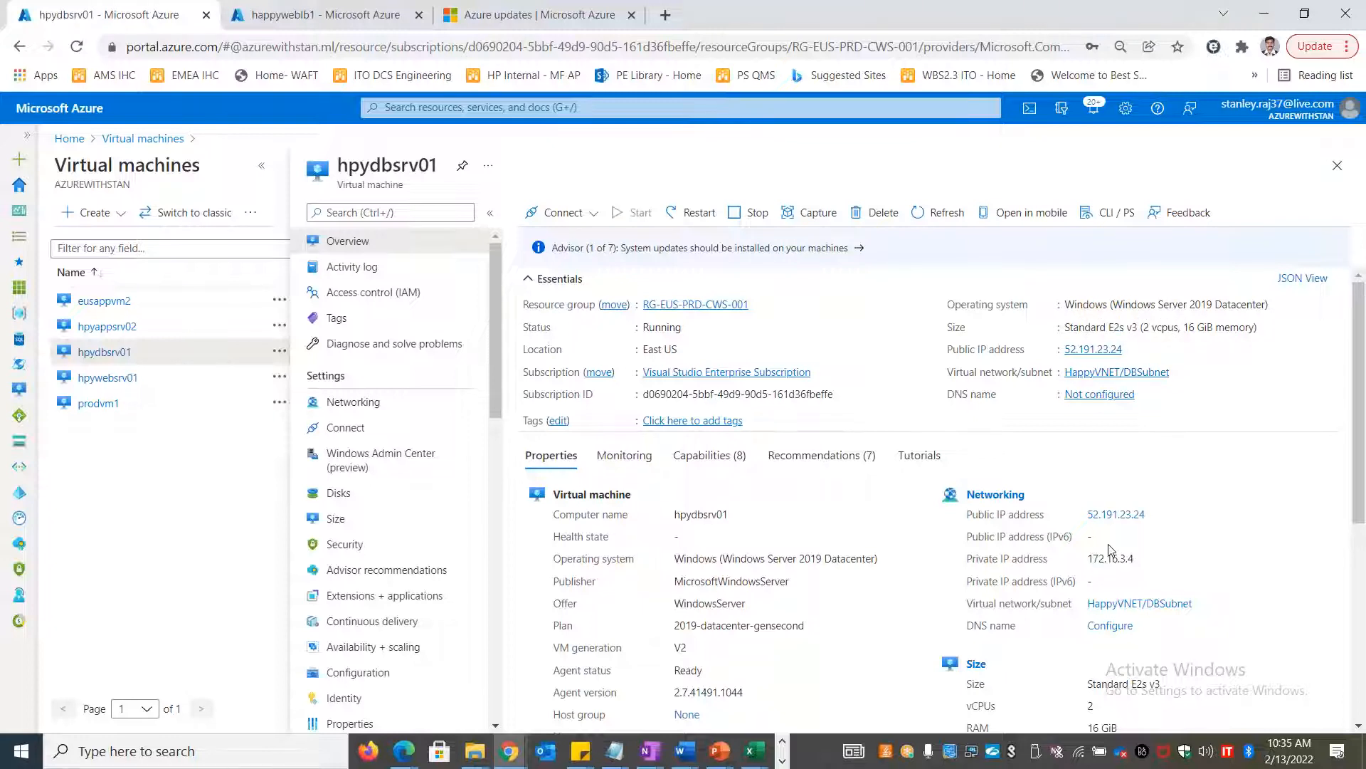
left_click_drag(1141, 562, 1086, 570)
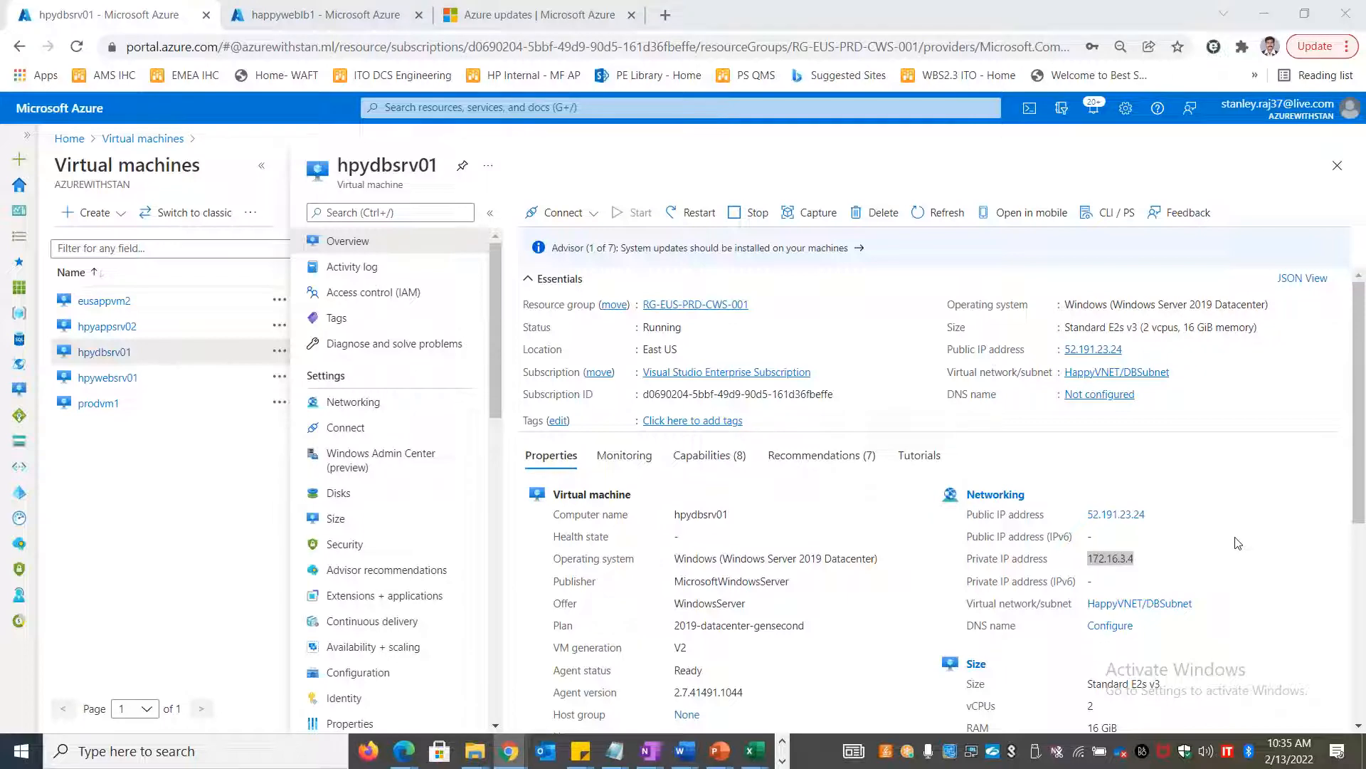
key("alt+Tab")
key("alt+Tab")
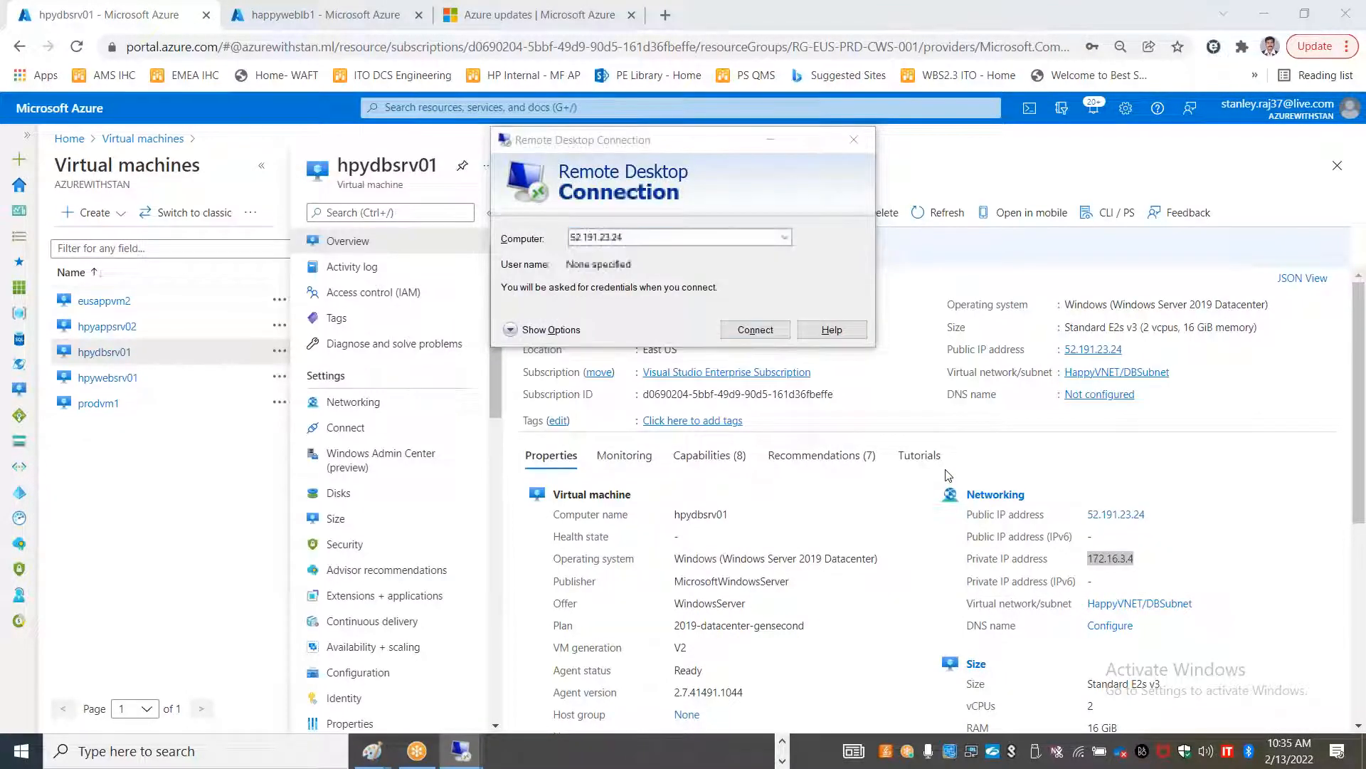
Correct the invalid 172,16 computer entry to 172.16.3.4 and connect
key("alt+Tab")
key("alt+Tab")
key("alt+Tab")
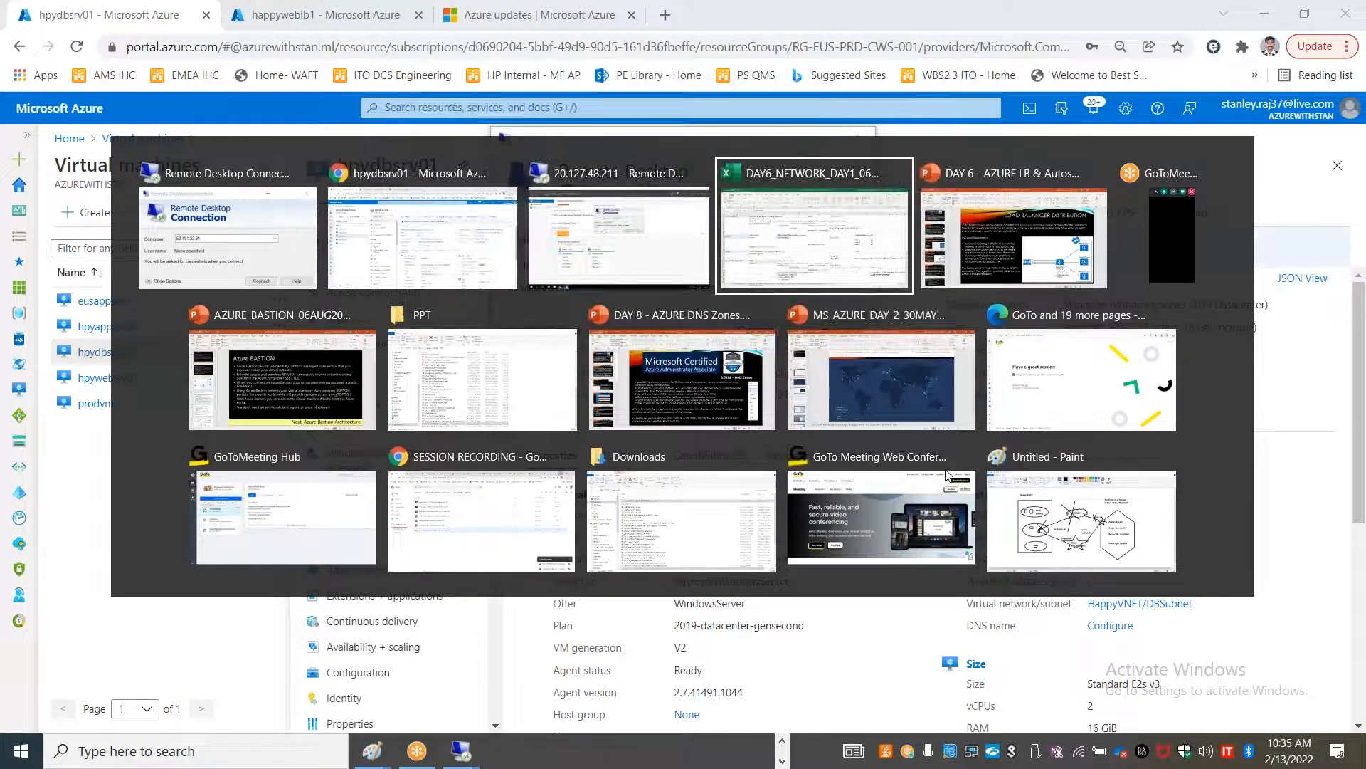
key("alt+shift+Tab")
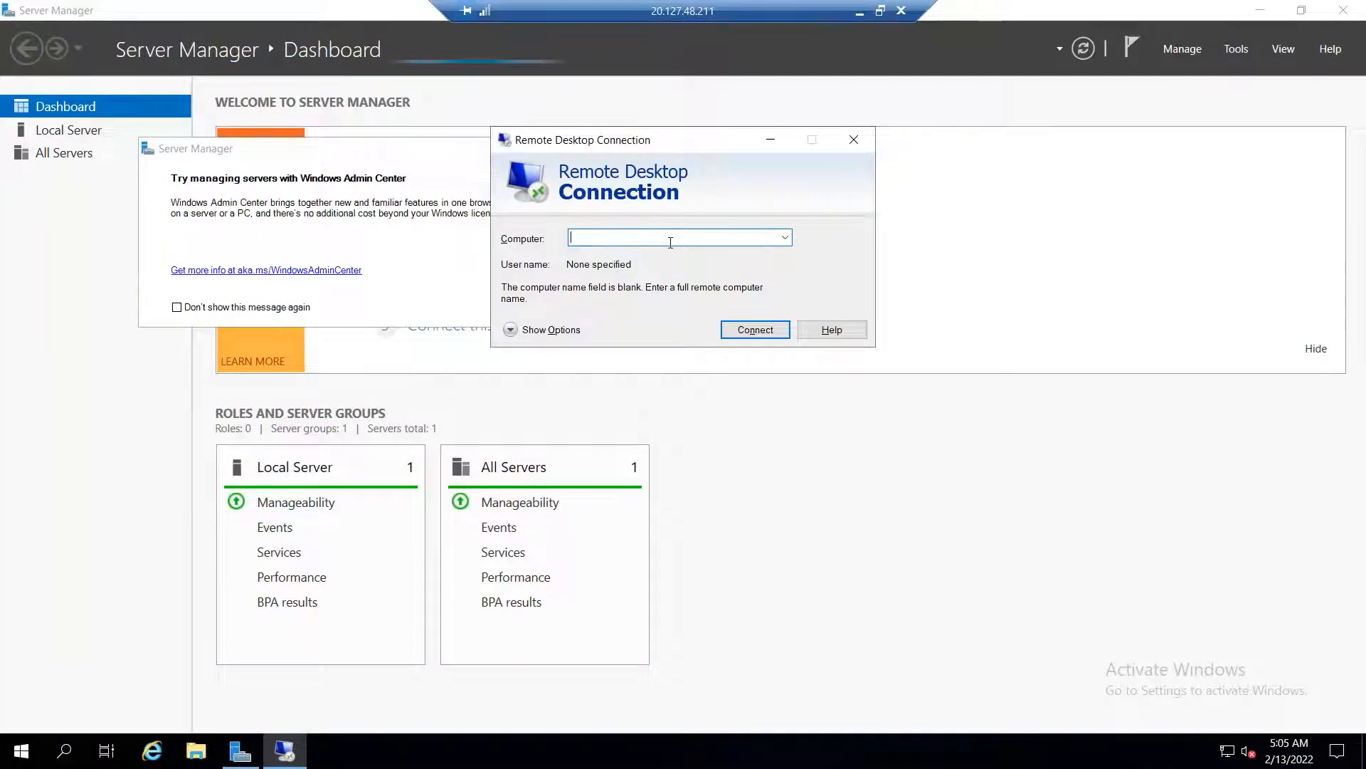
type("172,1")
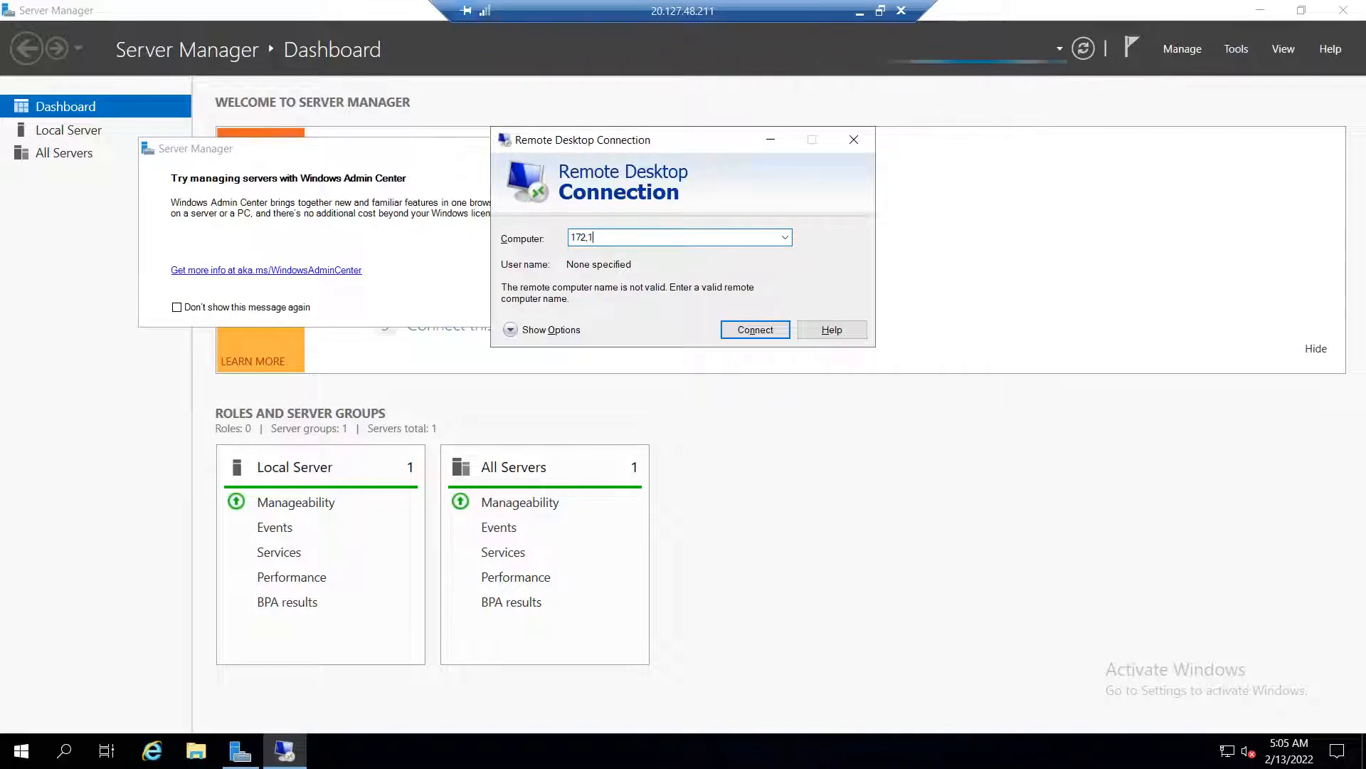
type("6,3,4")
left_click(764, 330)
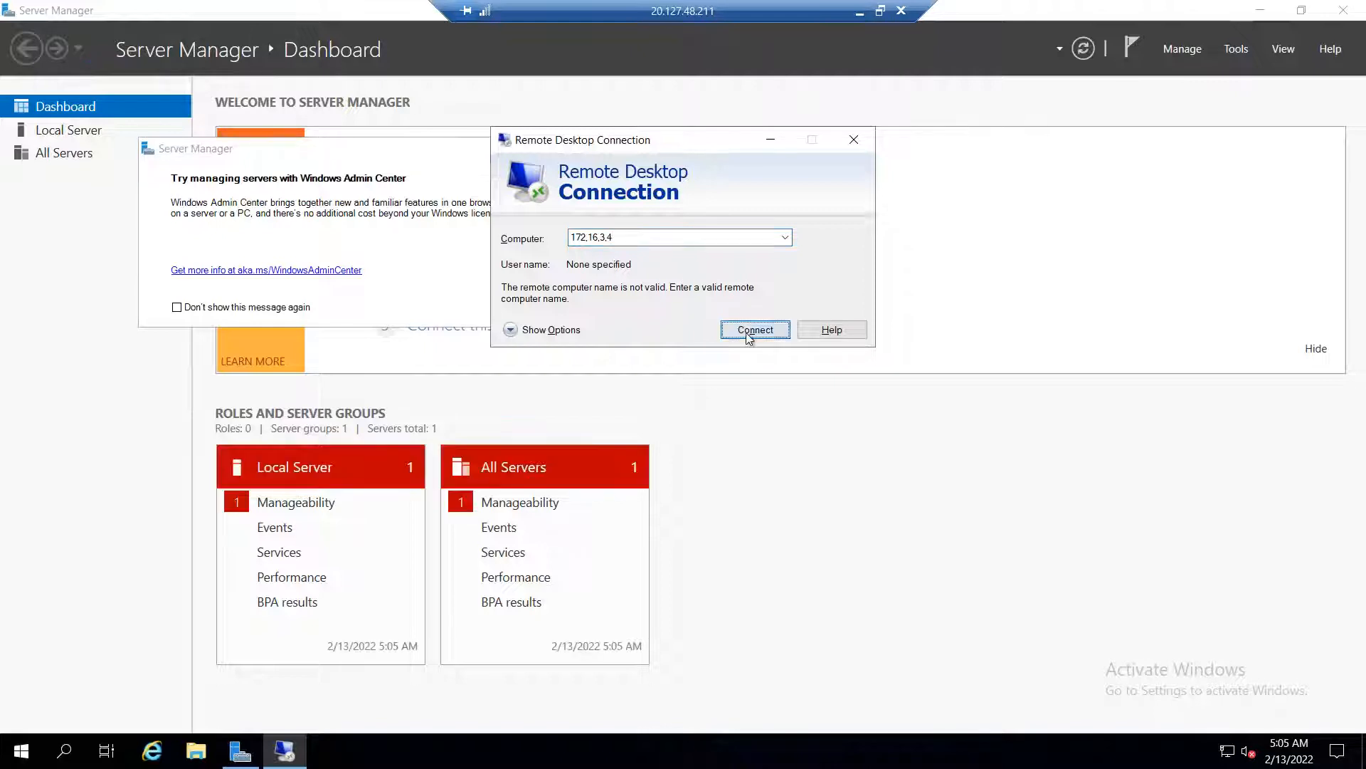
left_click(860, 13)
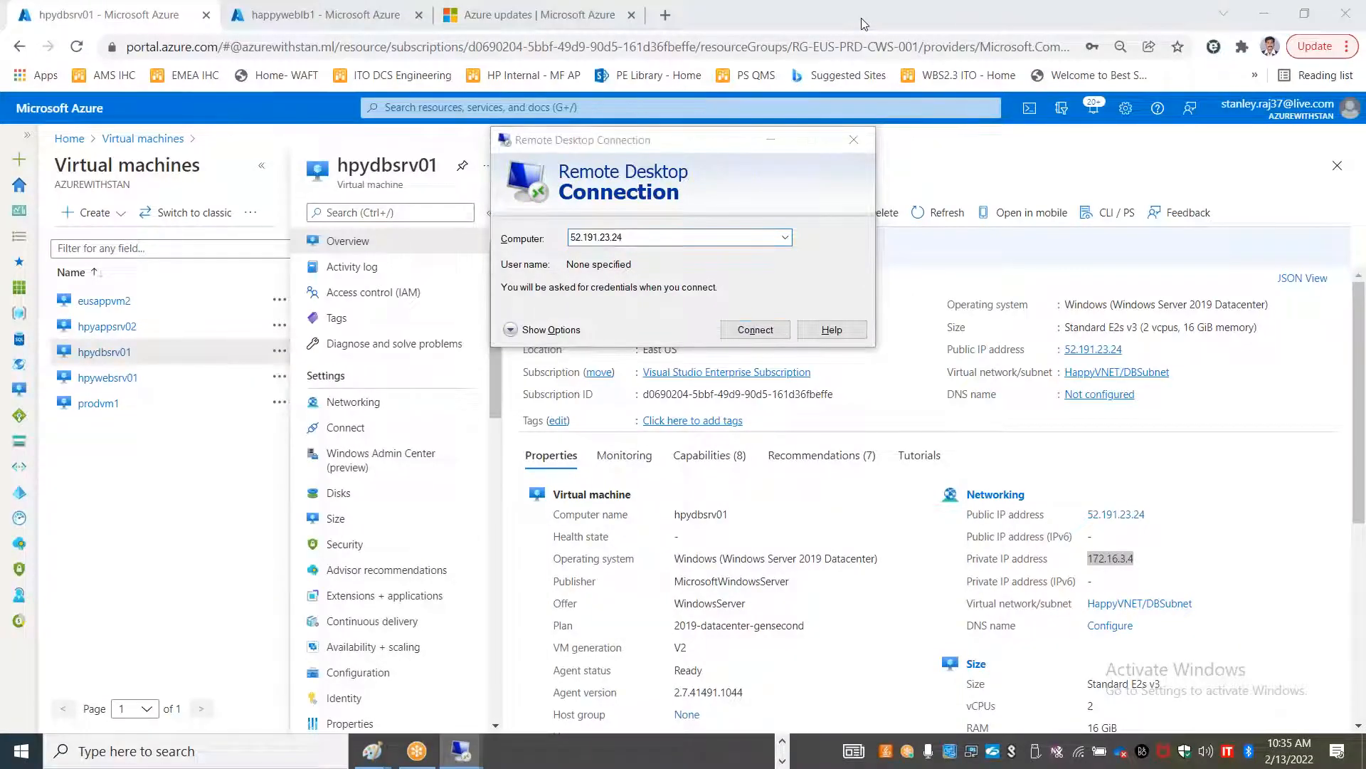
key("alt+Tab")
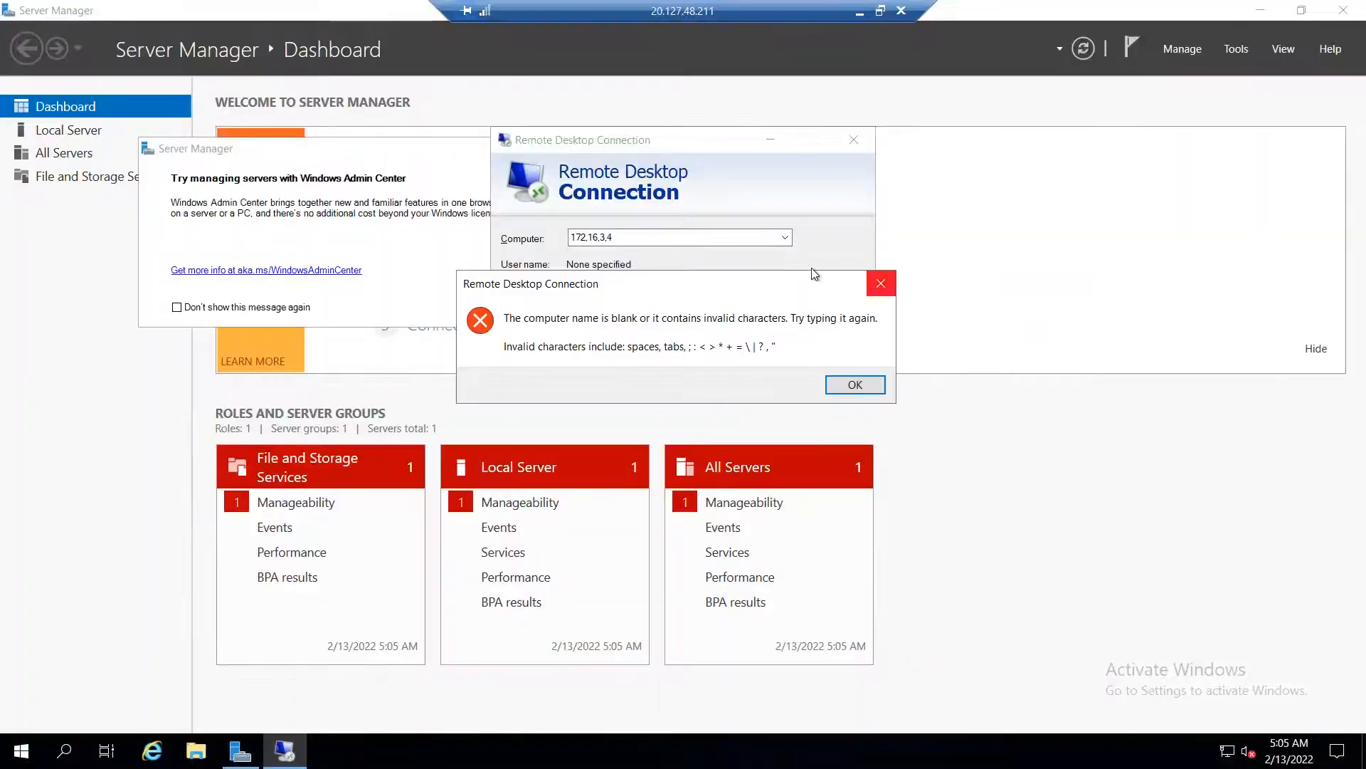
left_click(880, 284)
left_click(586, 237)
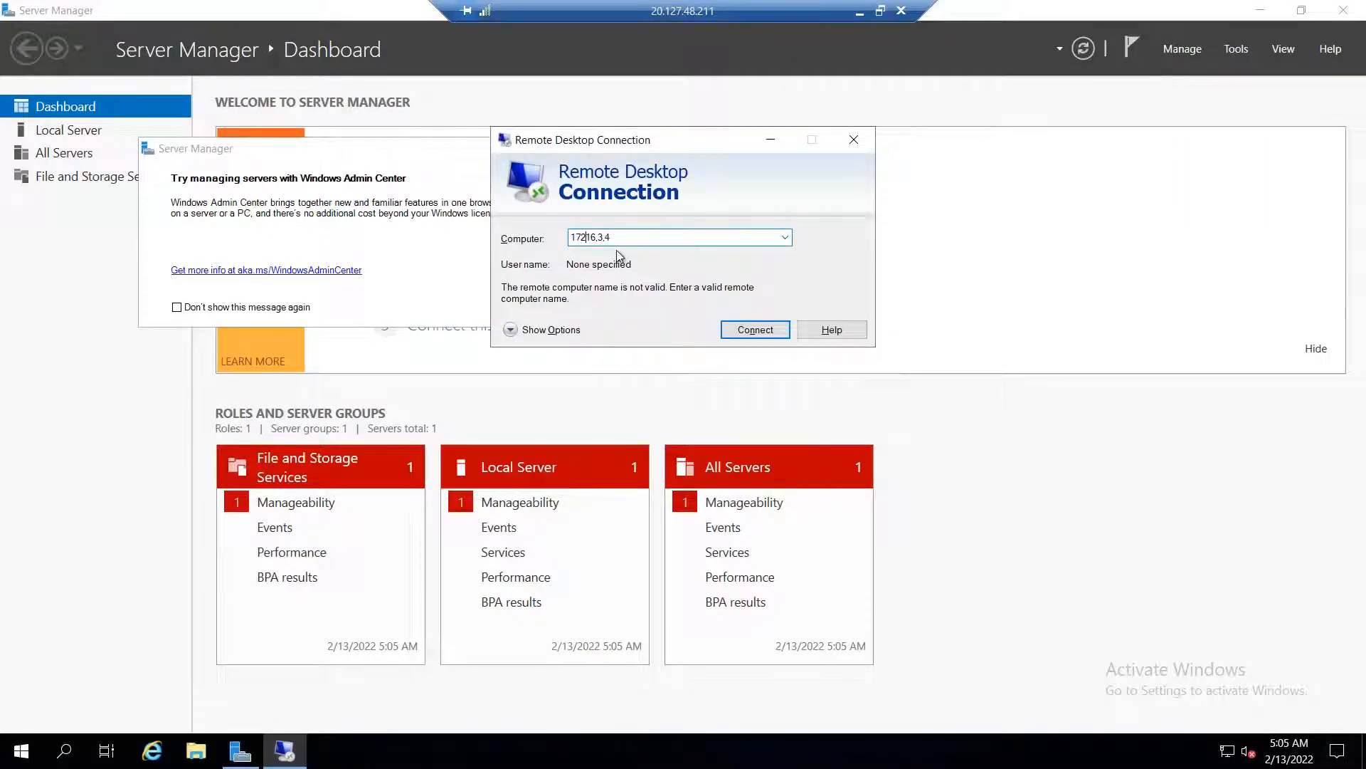
type(".3.")
key("Right")
key("Right")
key("Right")
key("BackSpace")
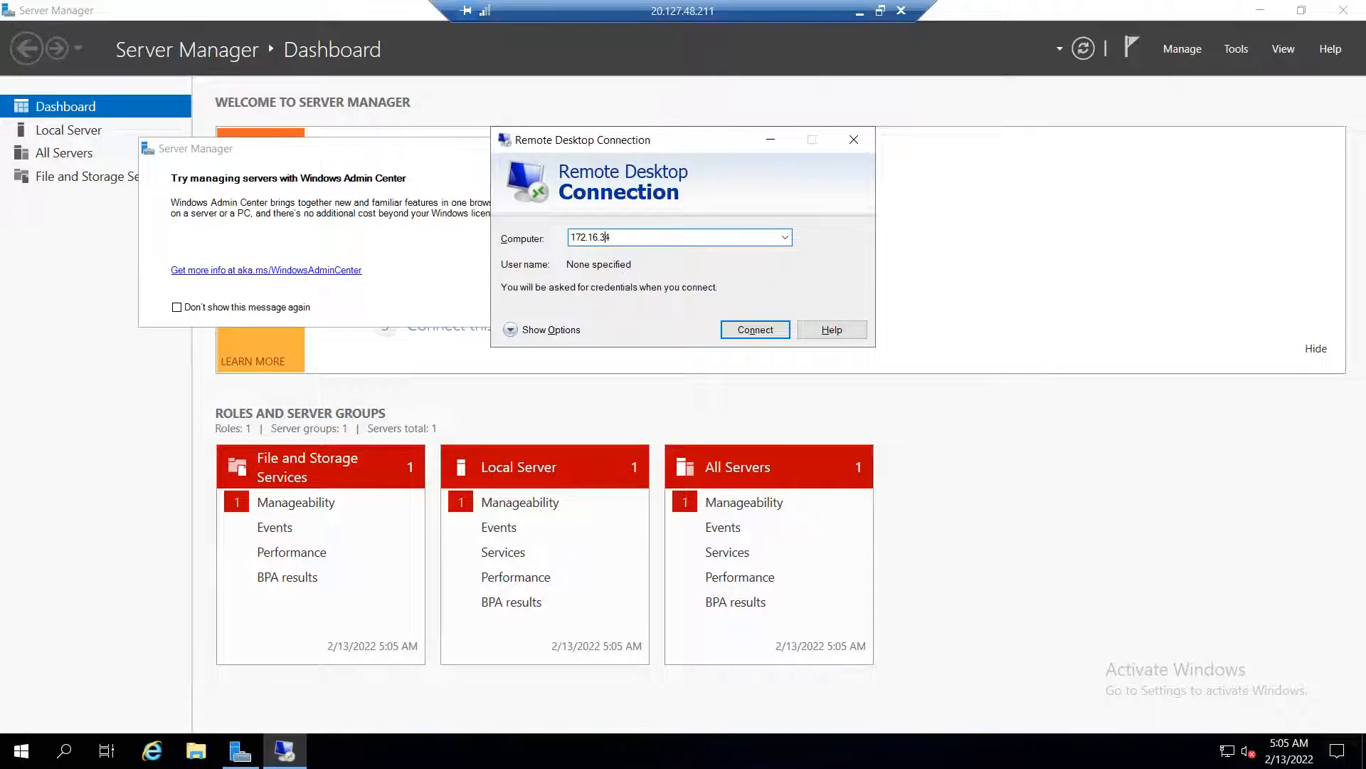
type(".4")
key("Return")
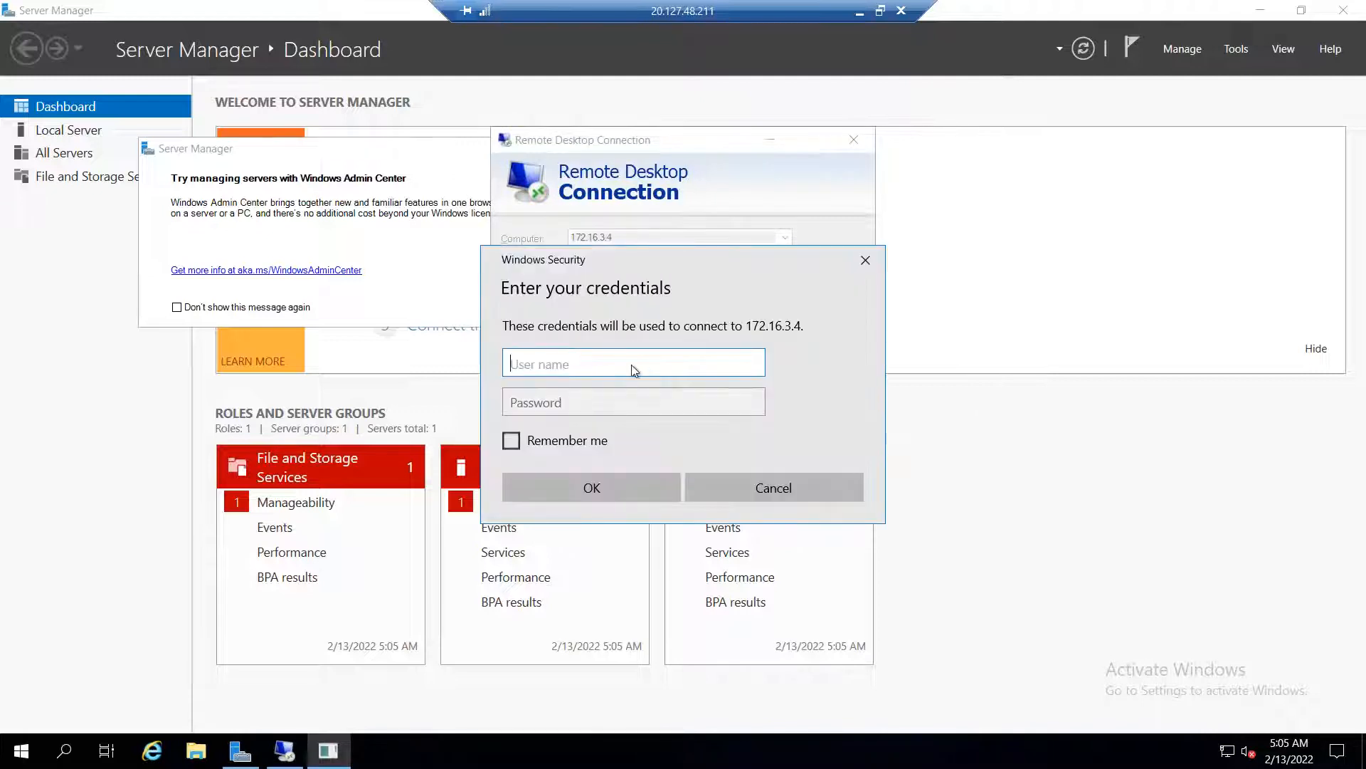
Enter the user name and password and accept the untrusted certificate
type("stan")
key("Tab")
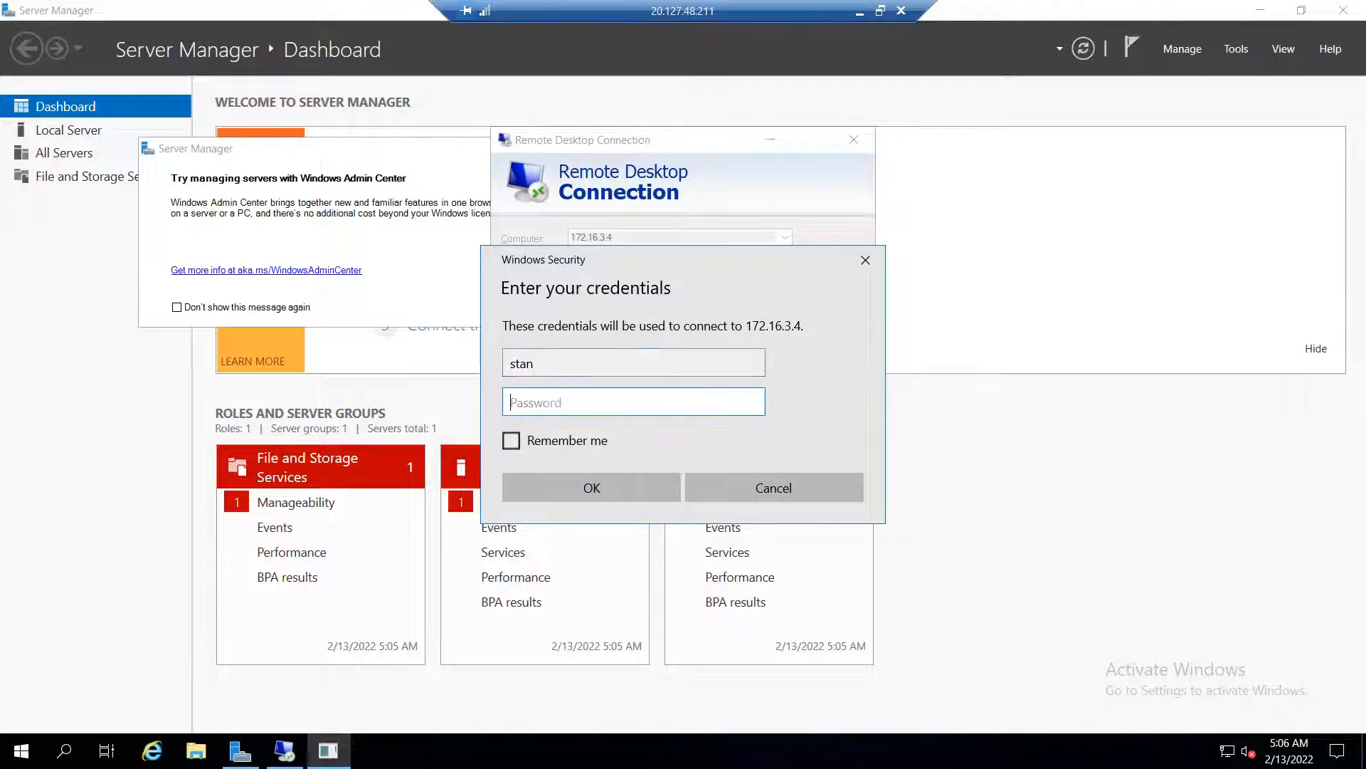
type("•")
key("Return")
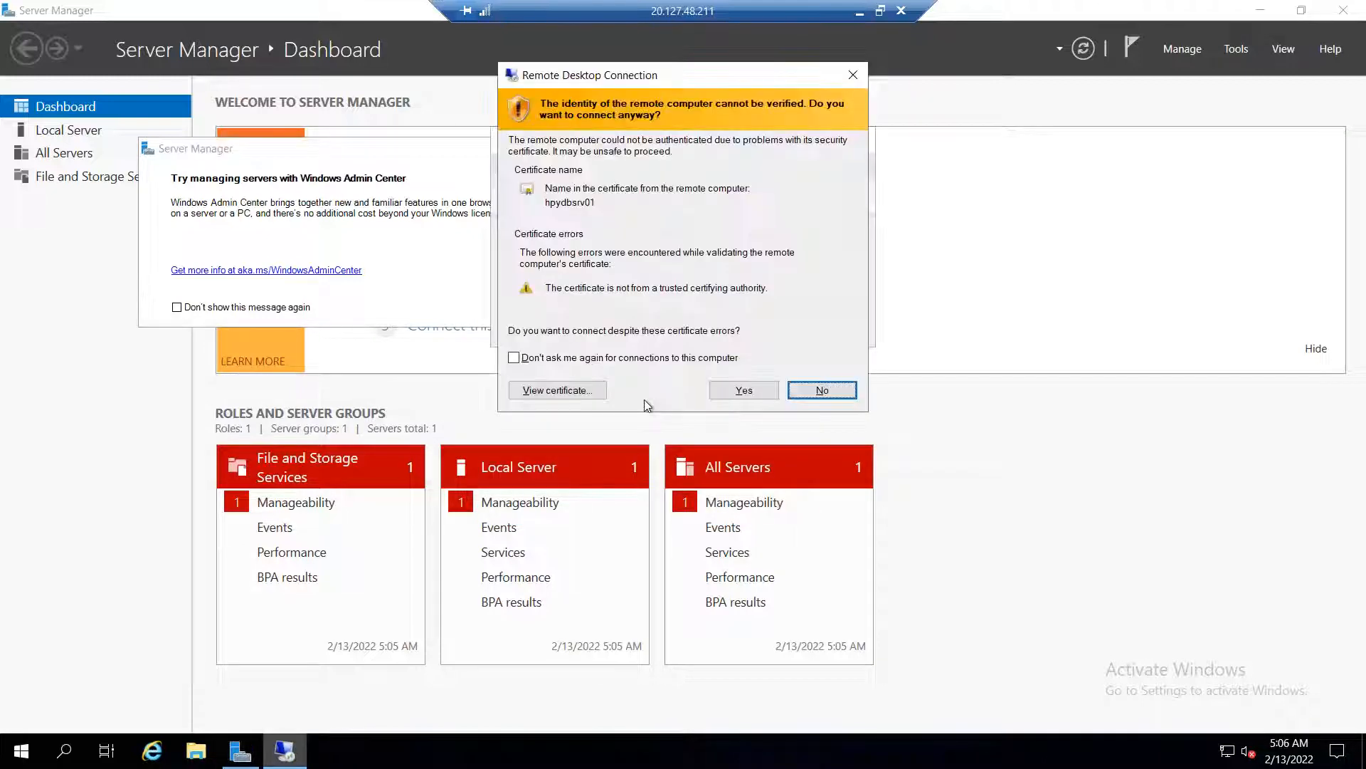
left_click(749, 391)
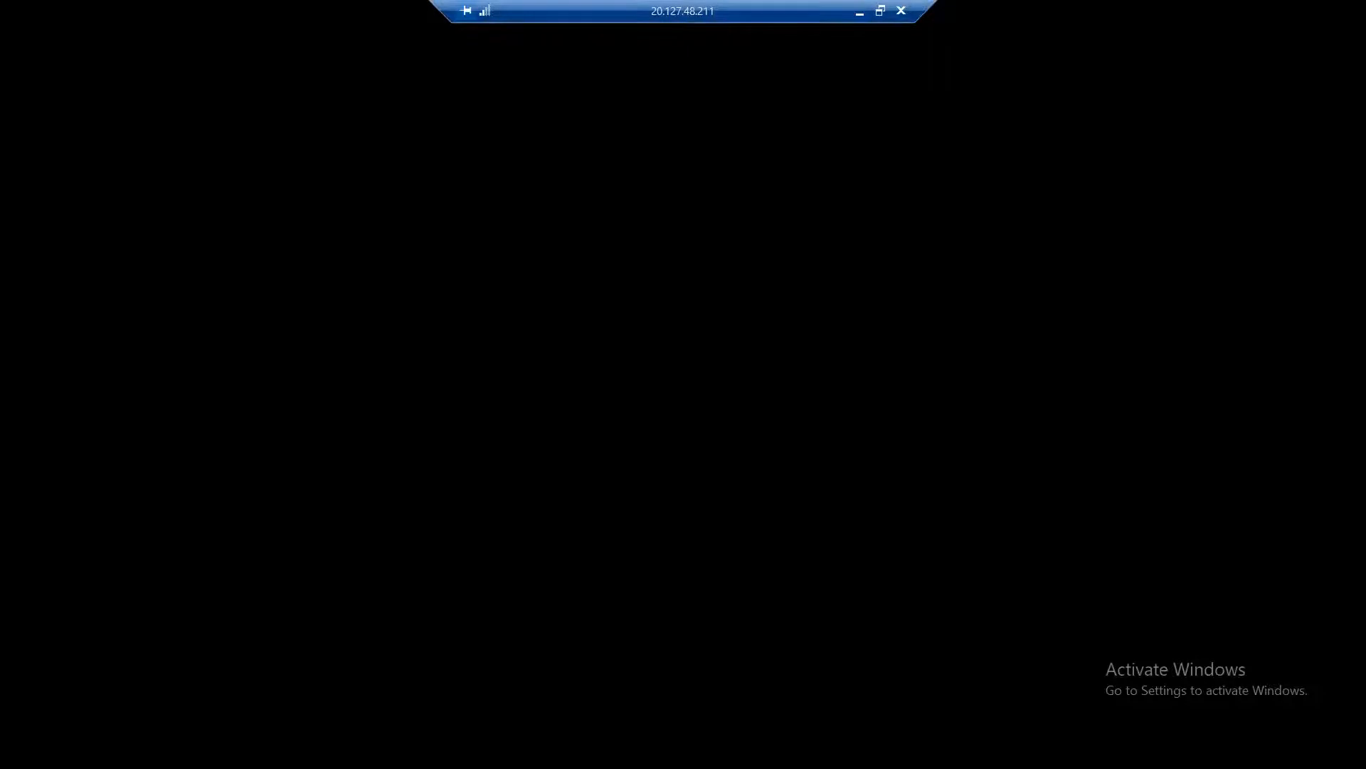
Restore the remote session to a window and close the Windows Admin Center pop-up
left_click_drag(797, 21, 684, 27)
left_click(767, 11)
left_click_drag(767, 12, 510, 26)
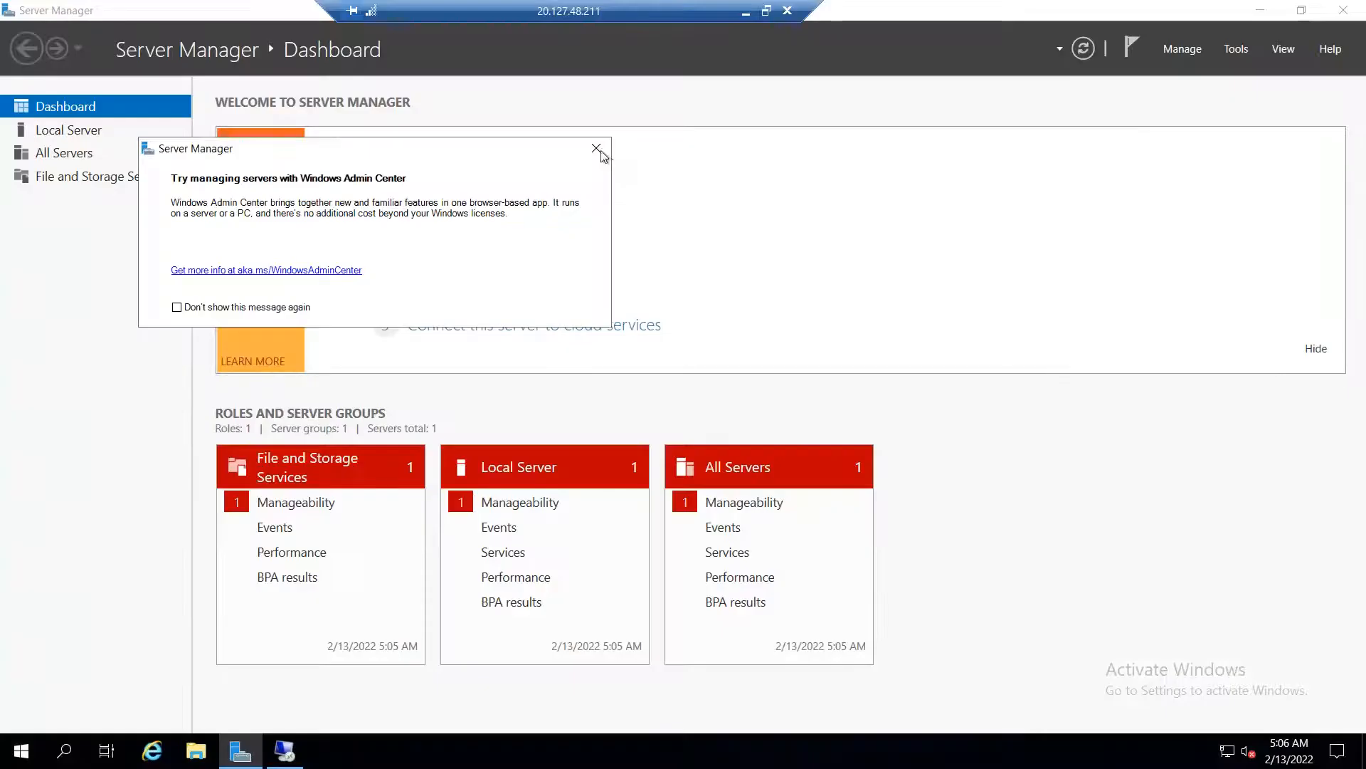
left_click(602, 148)
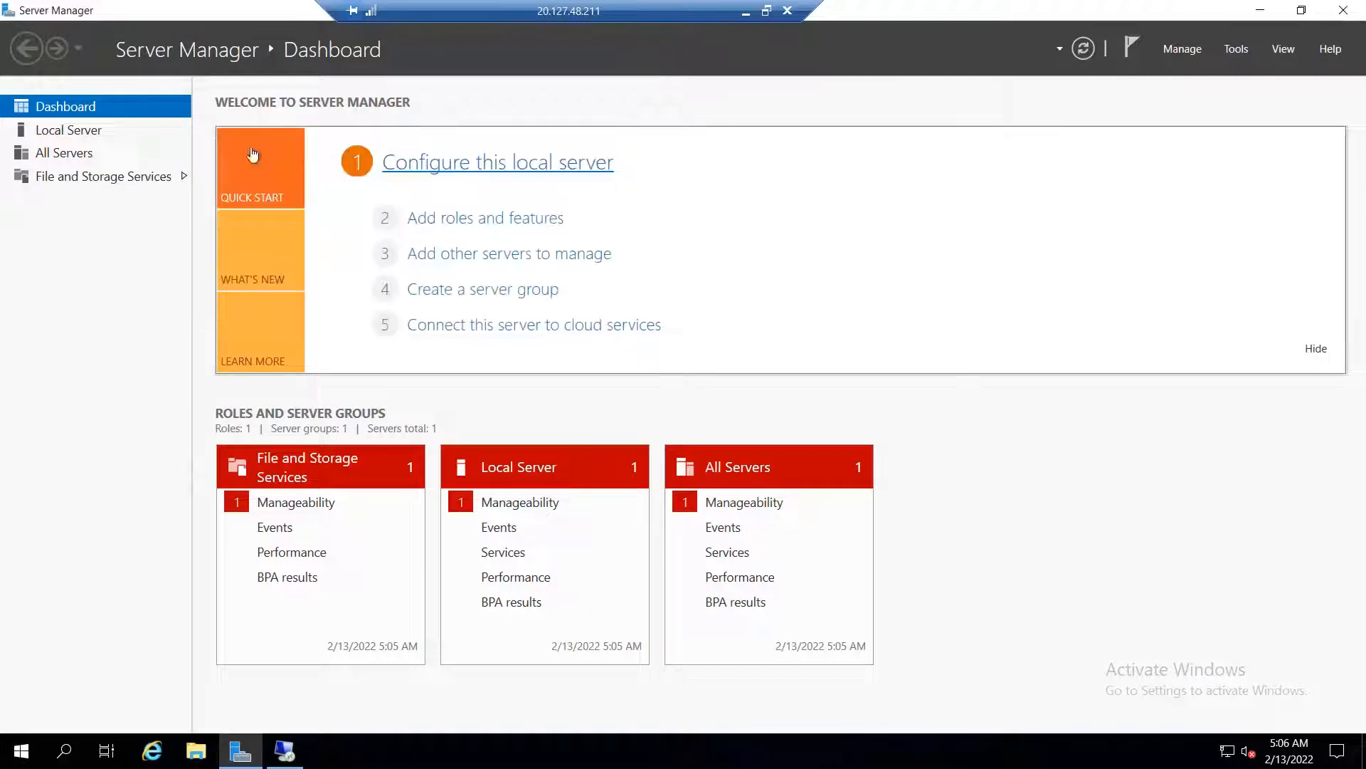
Turn off the Domain network firewall on hpyappsrv02 from Local Server
left_click(94, 136)
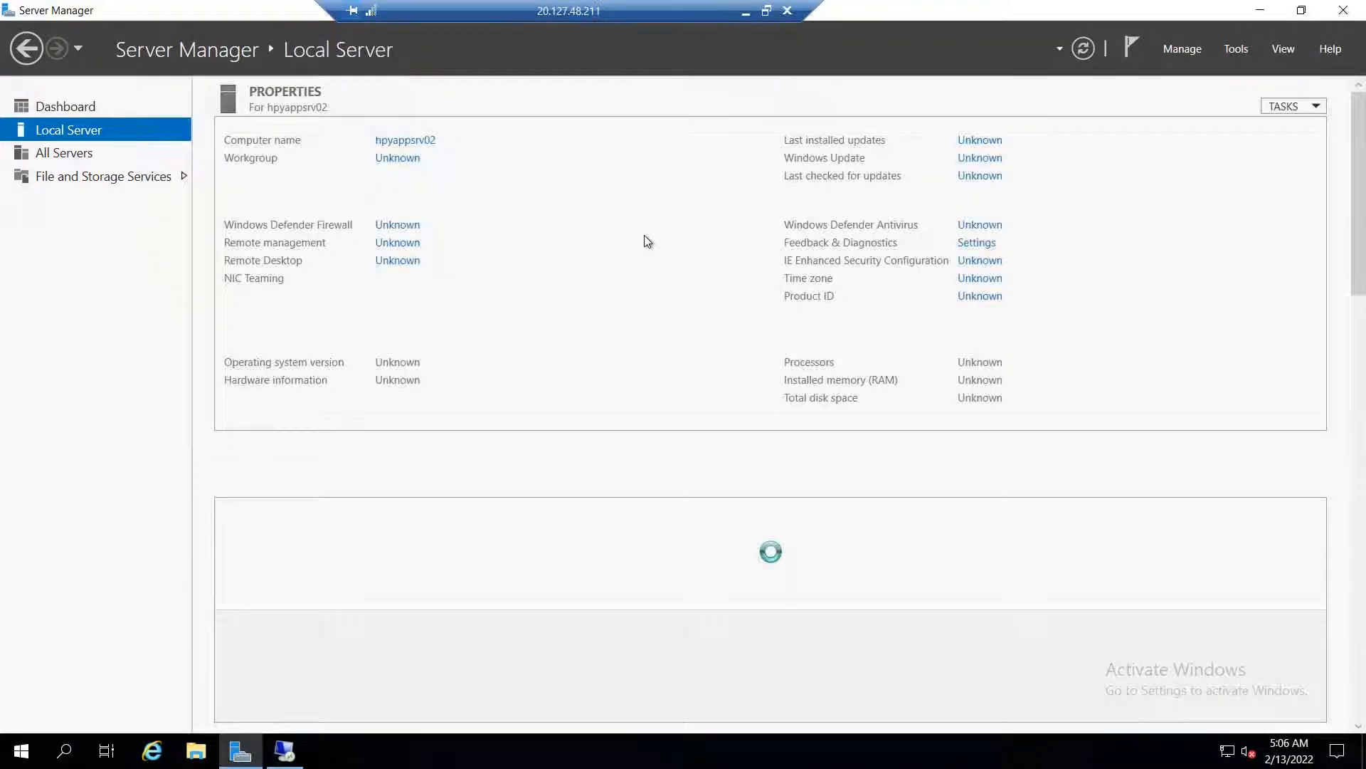
left_click(398, 226)
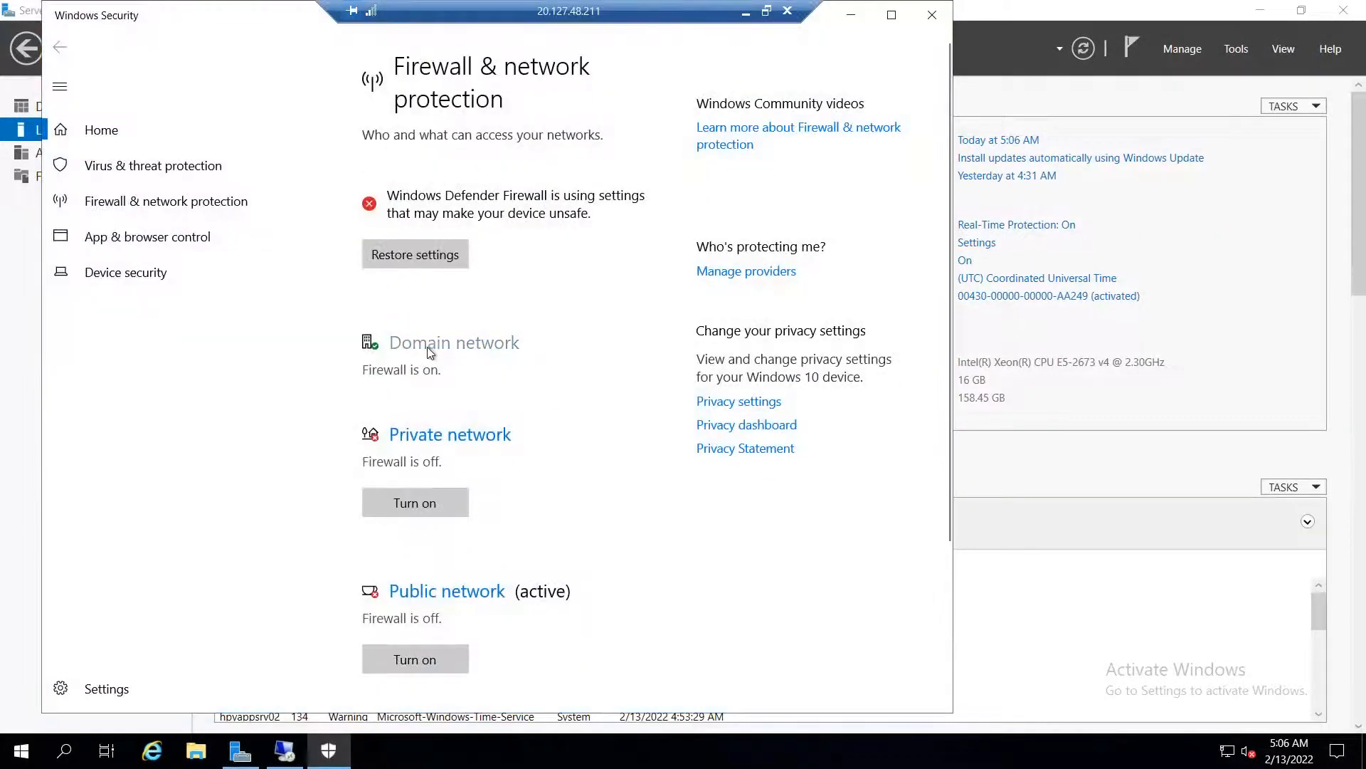
left_click(430, 345)
left_click(377, 377)
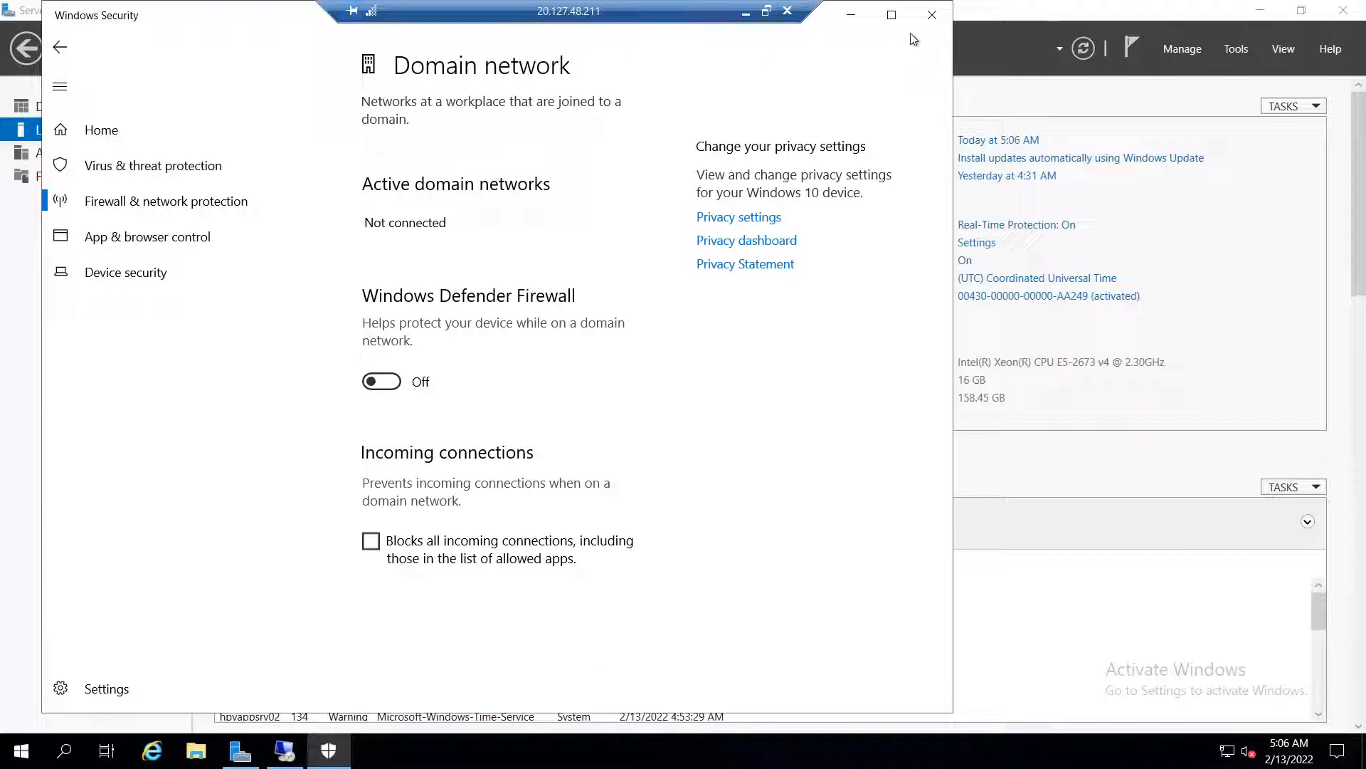
left_click(931, 14)
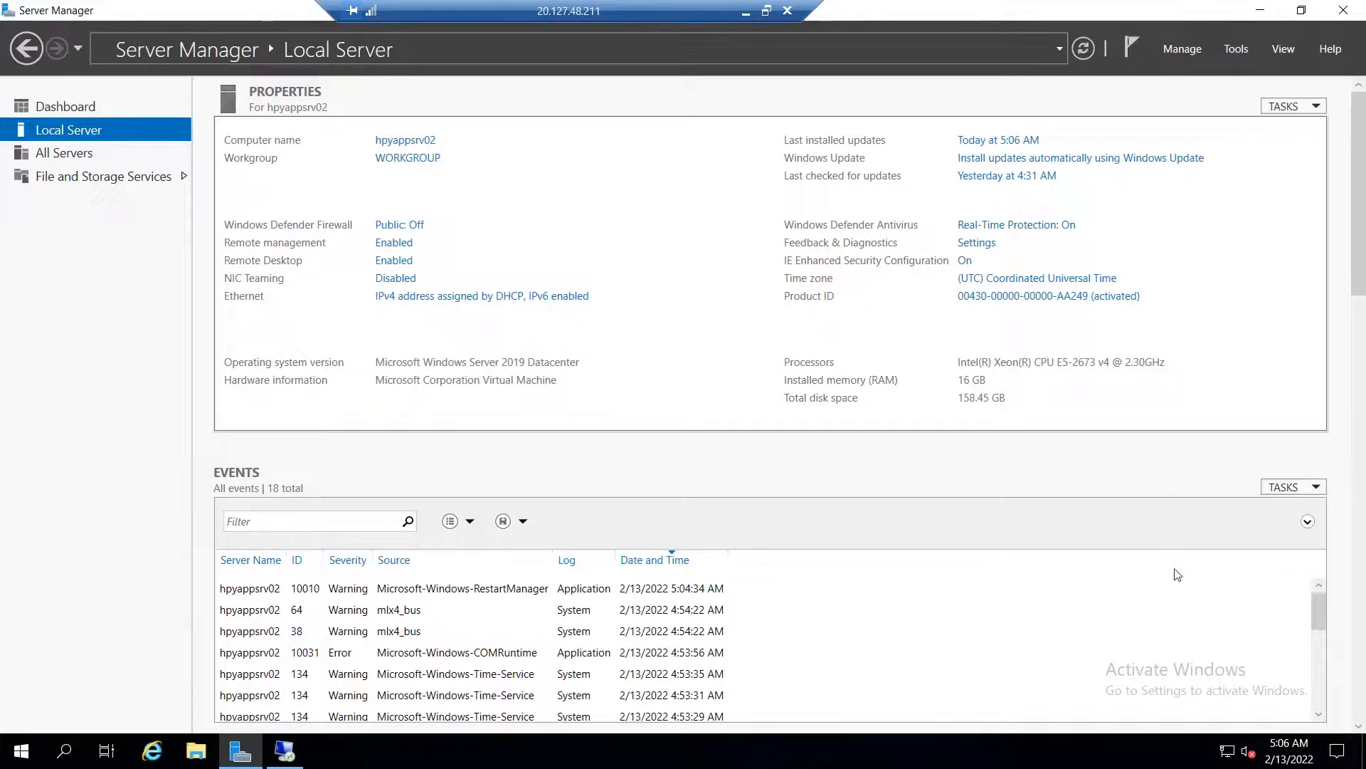
Start Add Roles and Features with role-based installation targeting this server
left_click(1183, 49)
left_click(1185, 74)
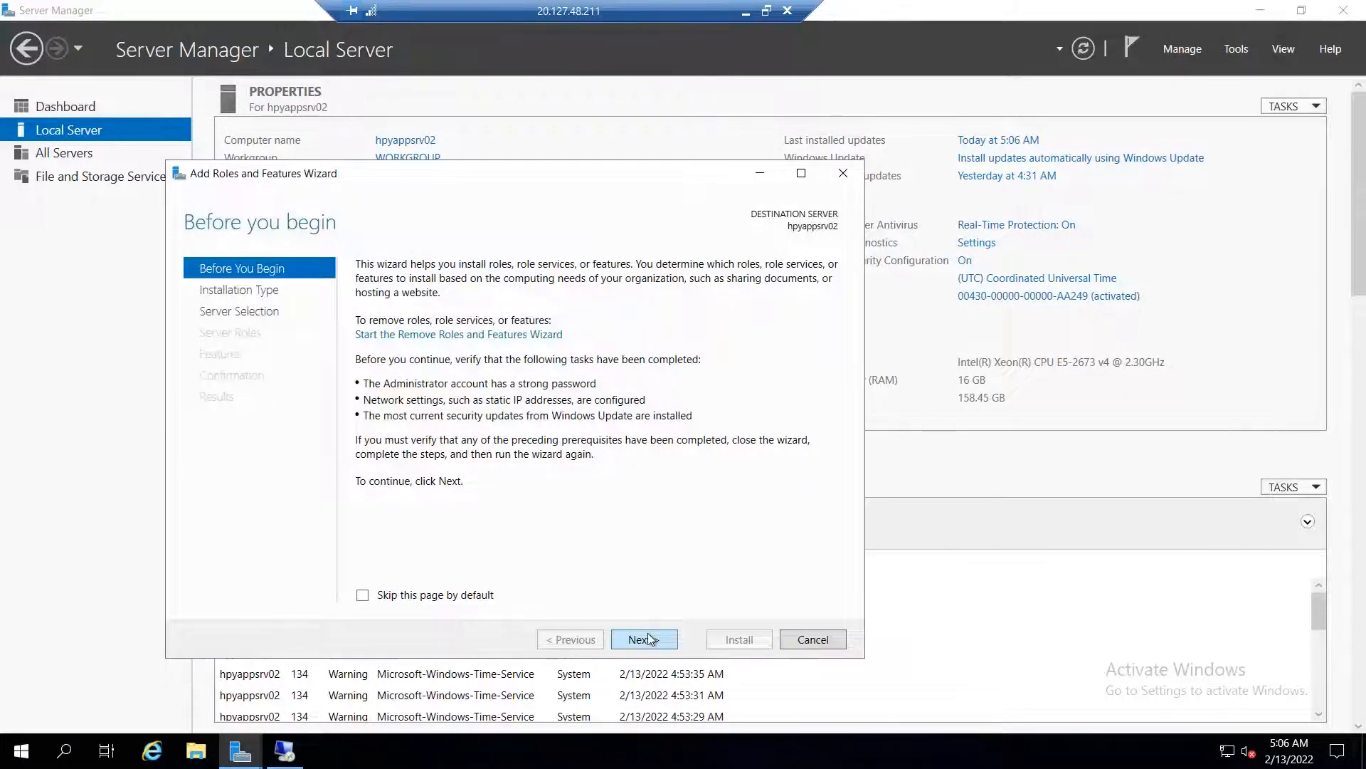
left_click(644, 640)
left_click(644, 640)
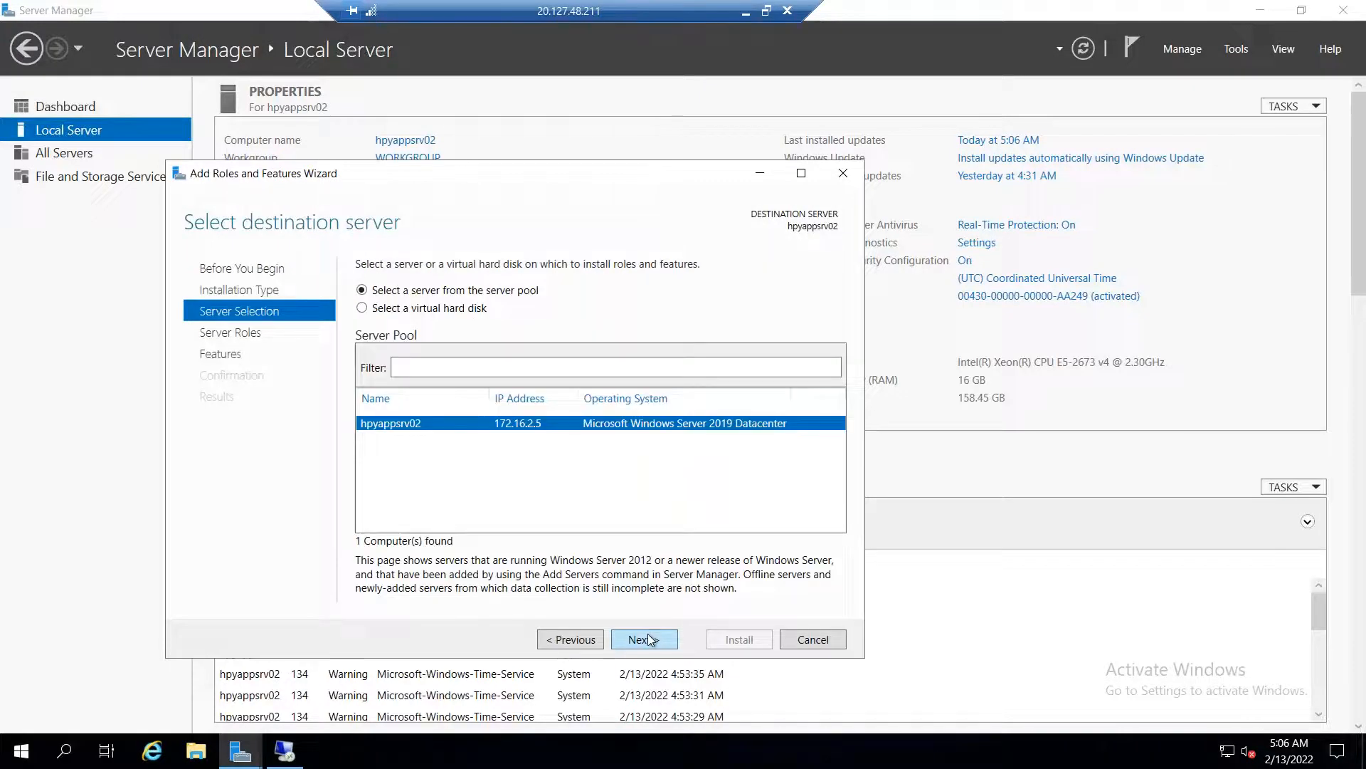
left_click(644, 639)
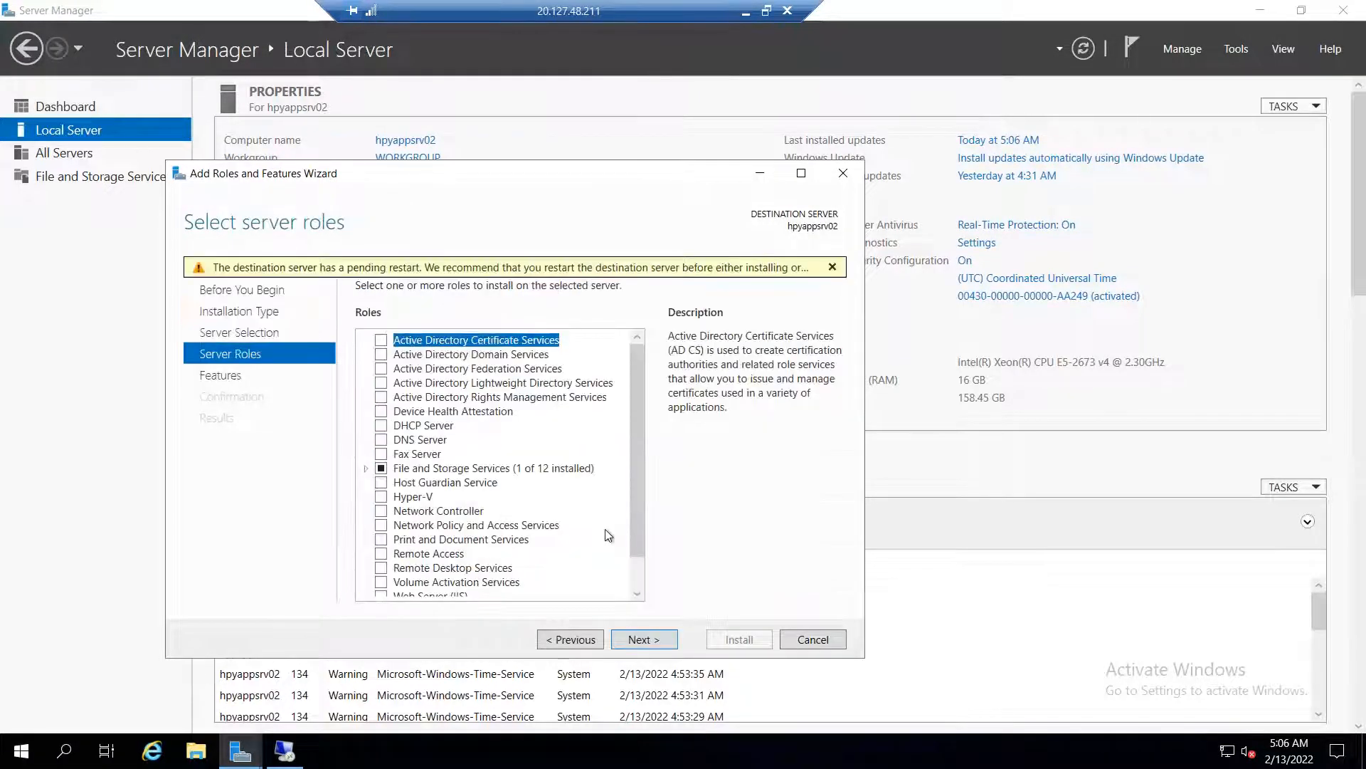
Select Web Server (IIS) with its management features and install it with default role services
scroll(604, 534, "down", 1)
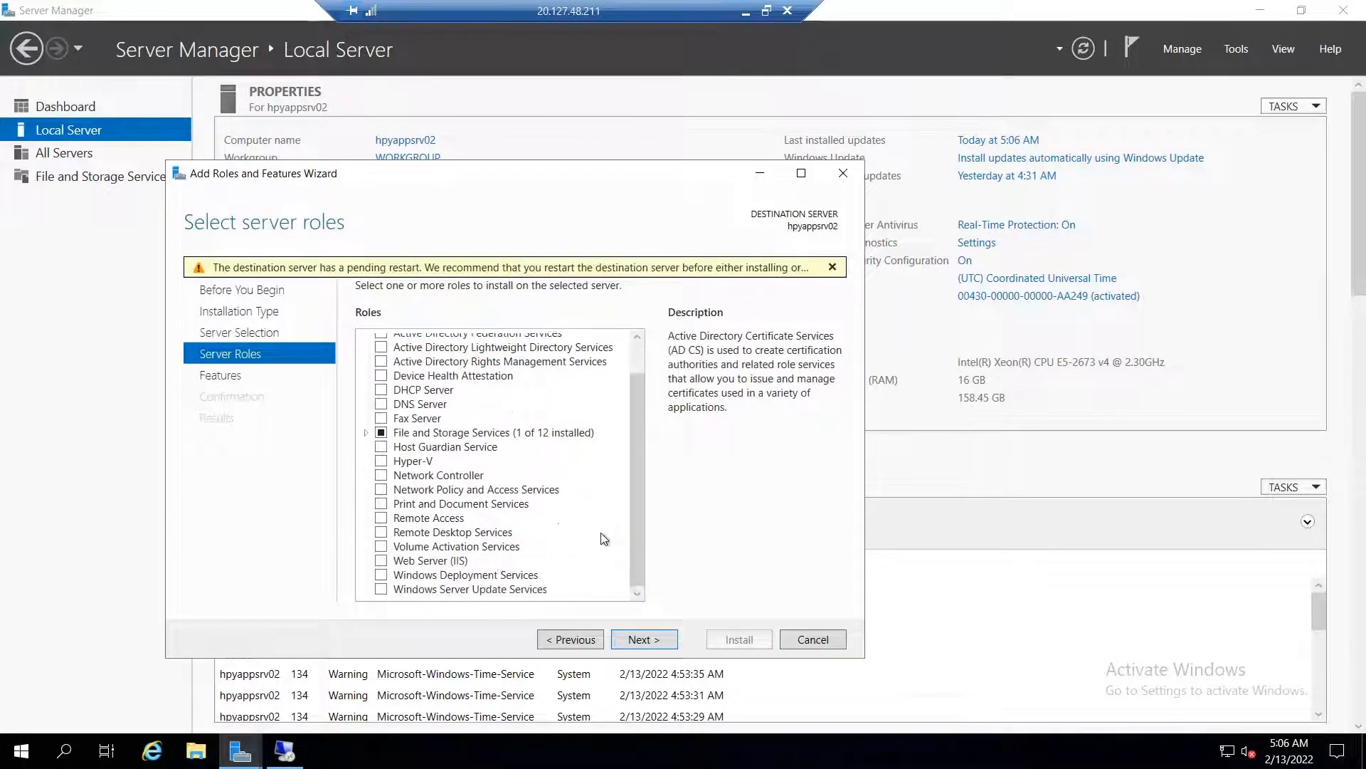
left_click(462, 560)
left_click(632, 559)
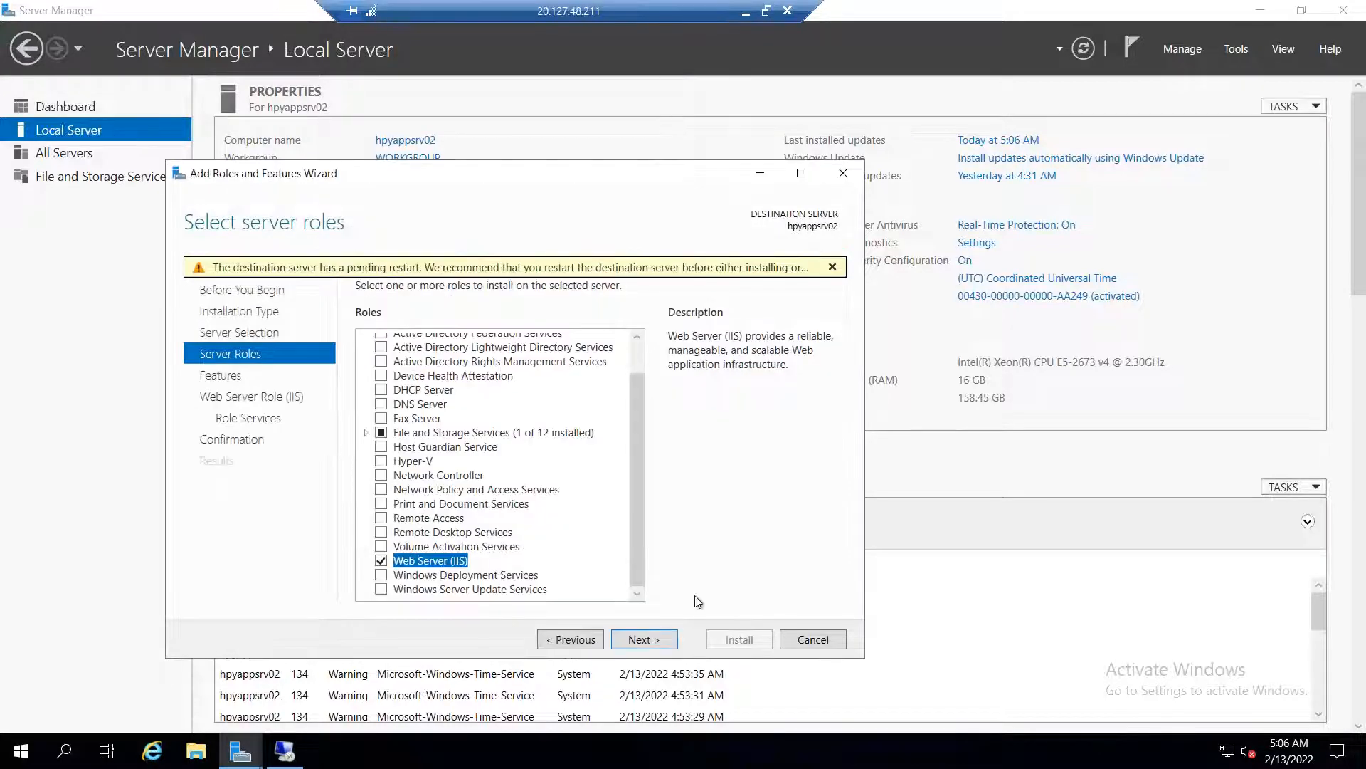
left_click(666, 643)
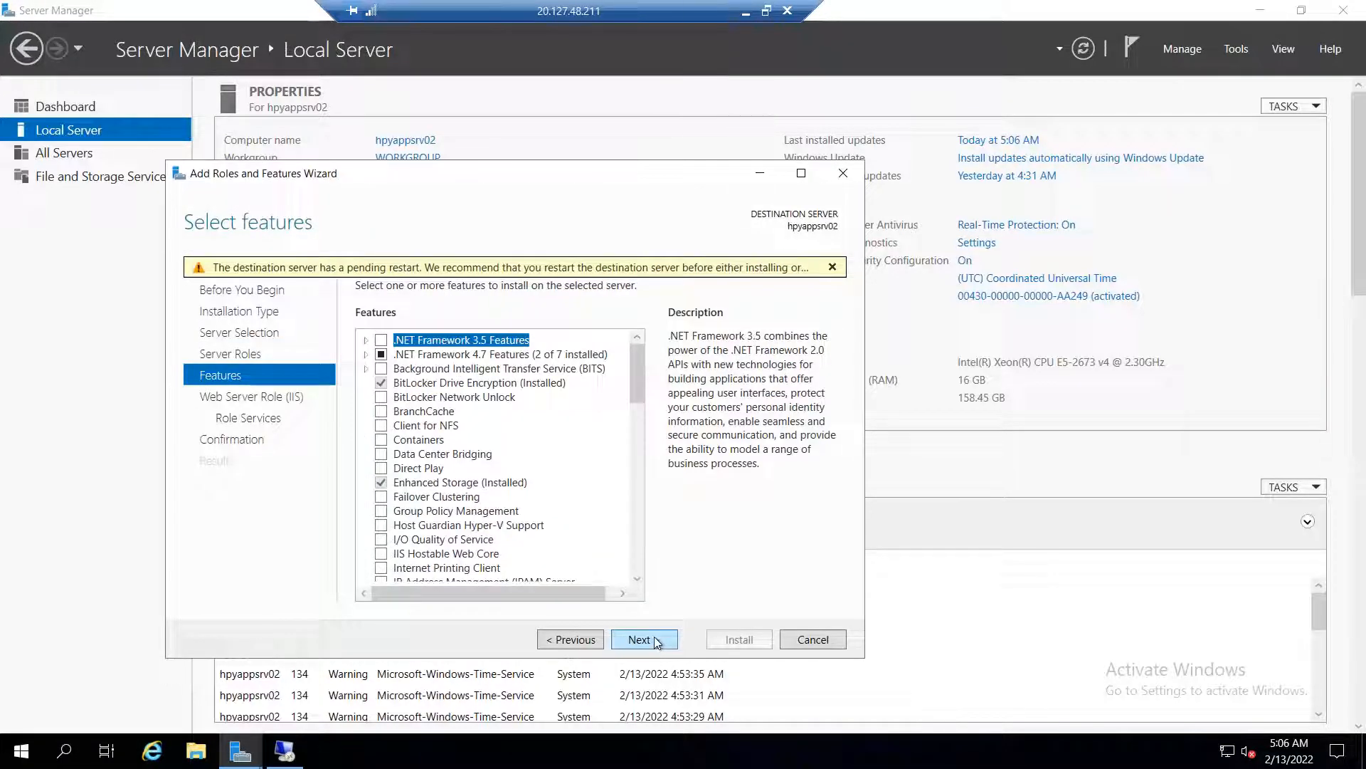
left_click(656, 639)
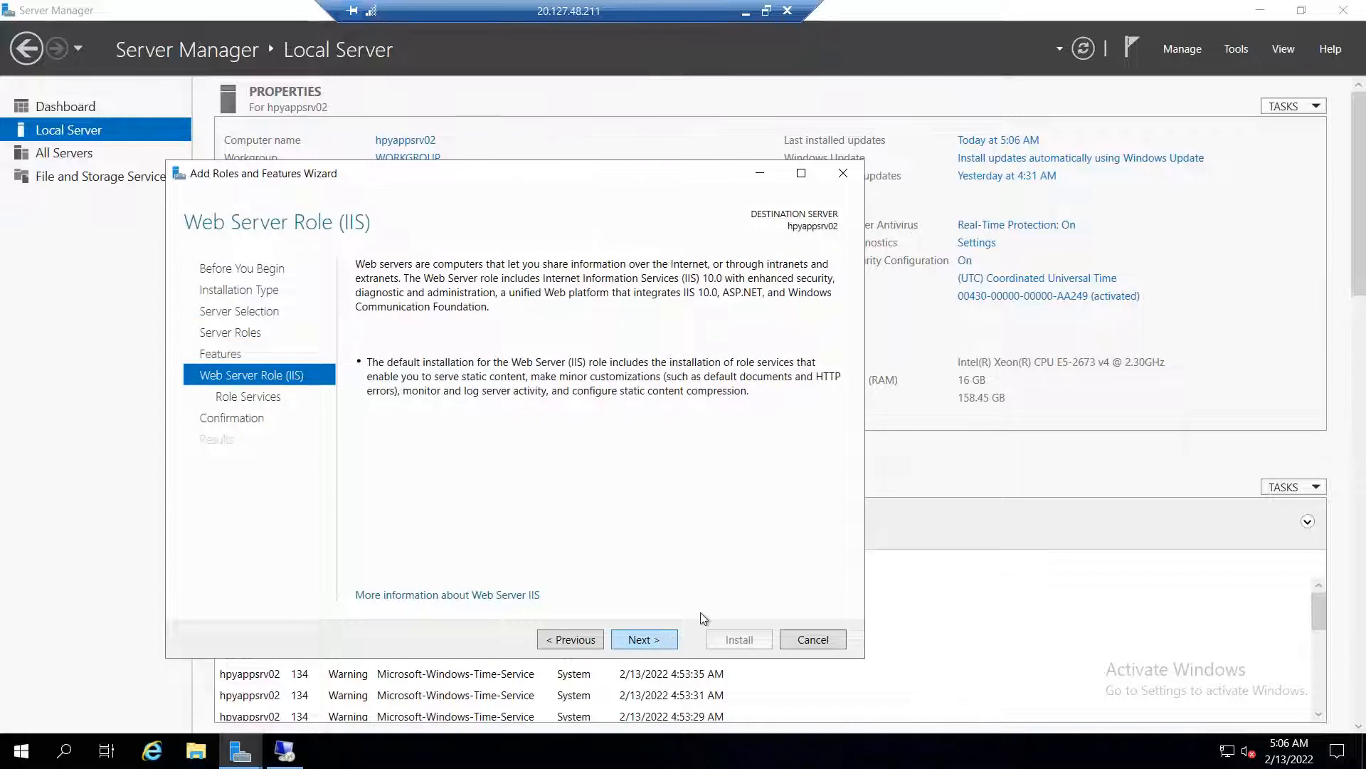
key("Return")
left_click(658, 640)
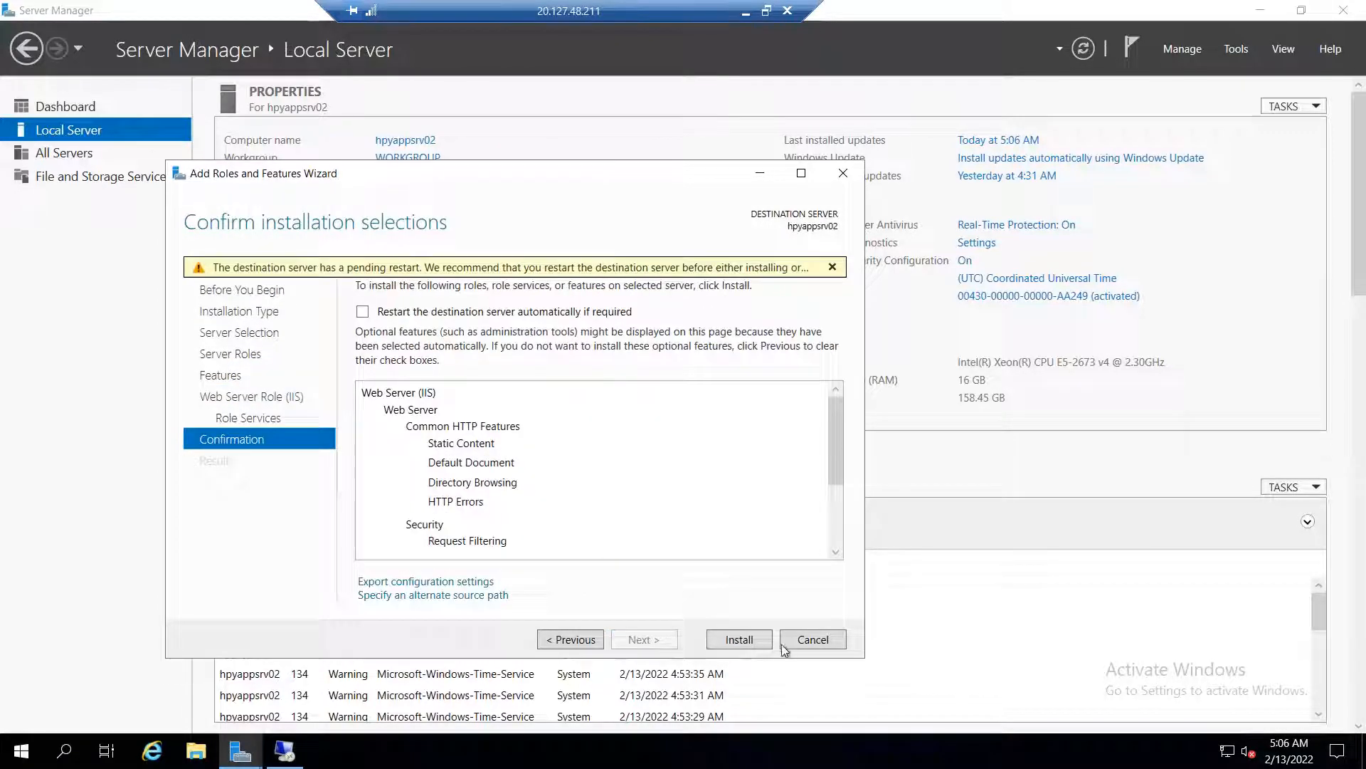
left_click(738, 641)
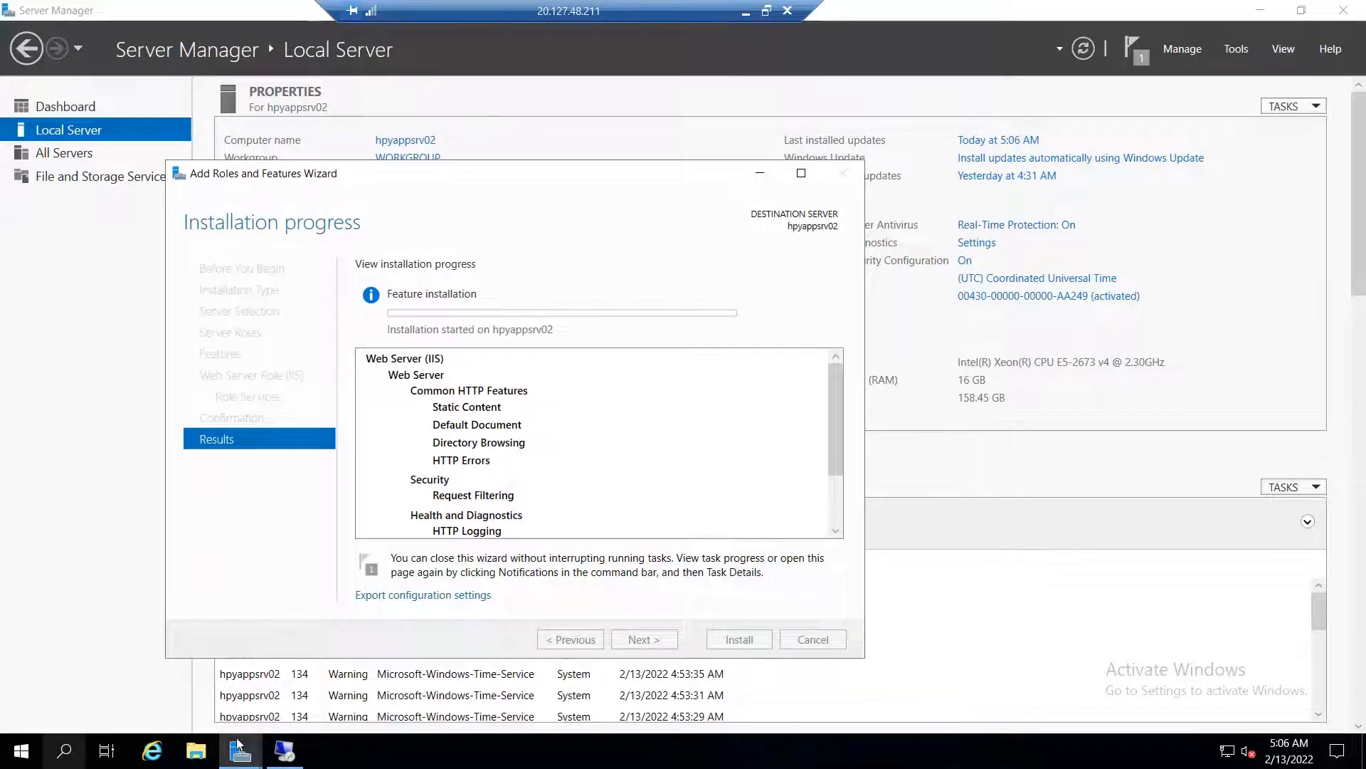
left_click(285, 751)
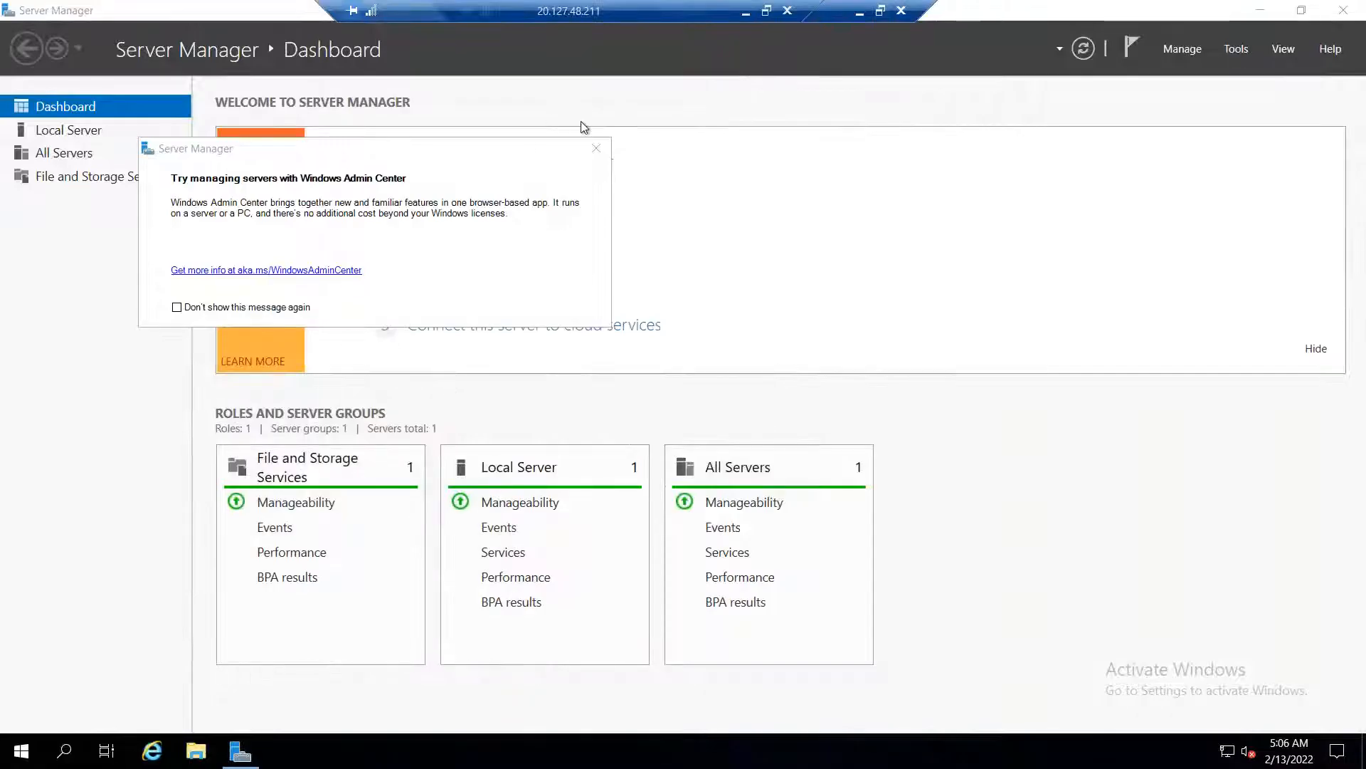
Turn off the Domain, Private and Public network firewalls on hpydbsrv01
left_click(603, 150)
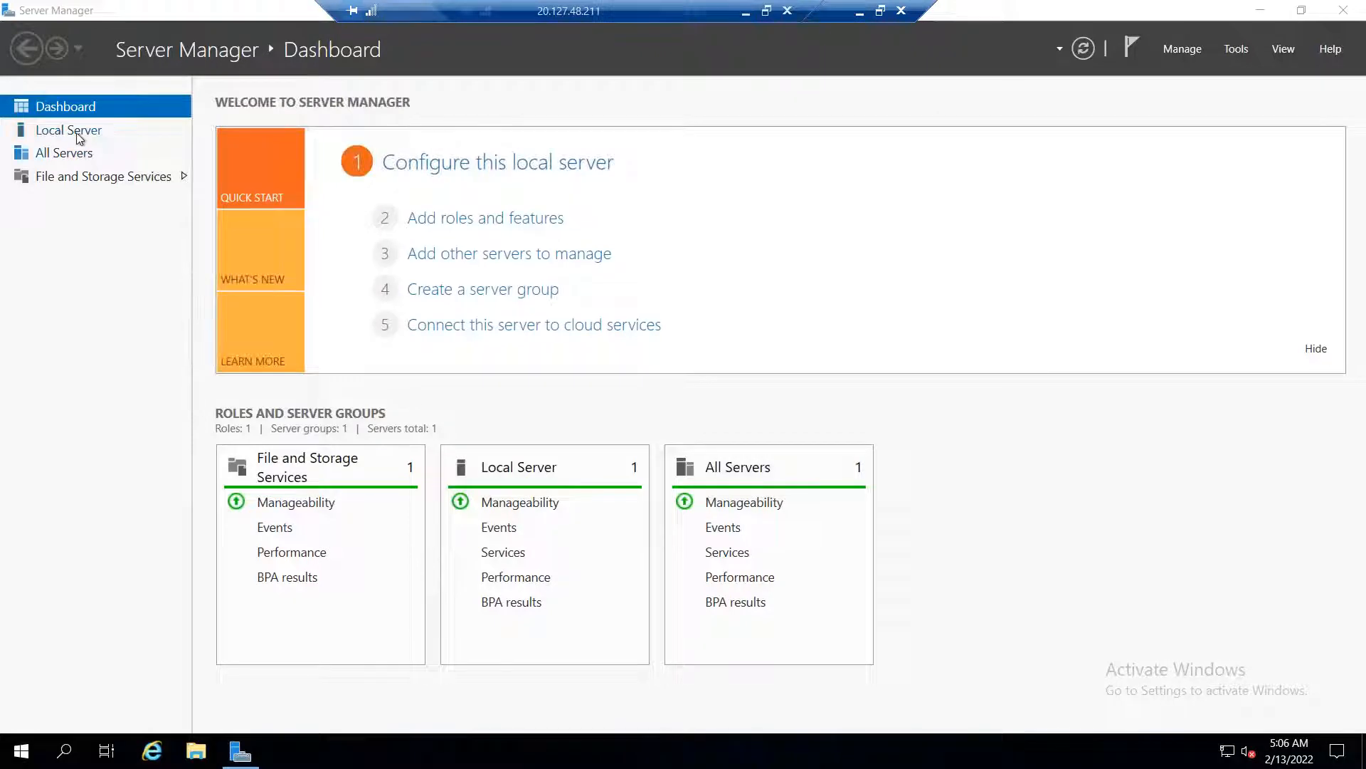
left_click(71, 133)
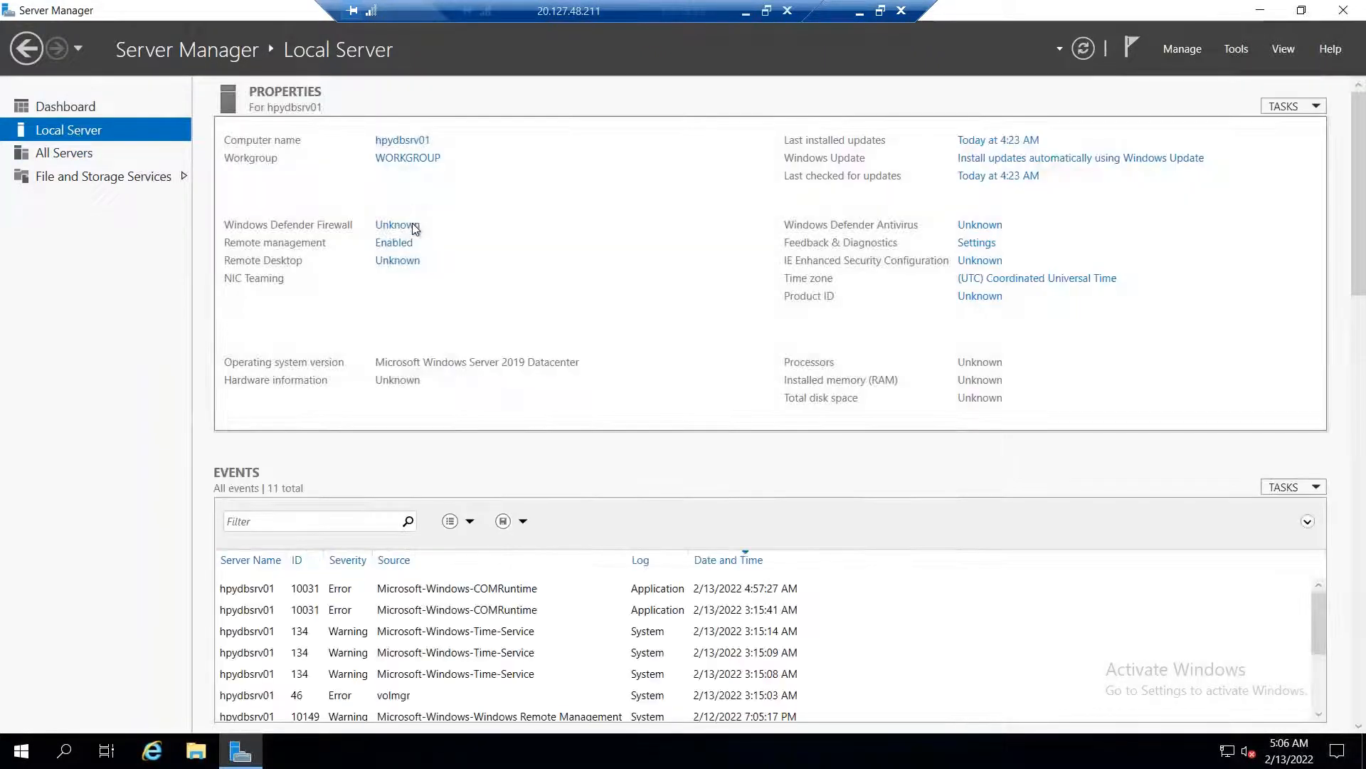
left_click(404, 226)
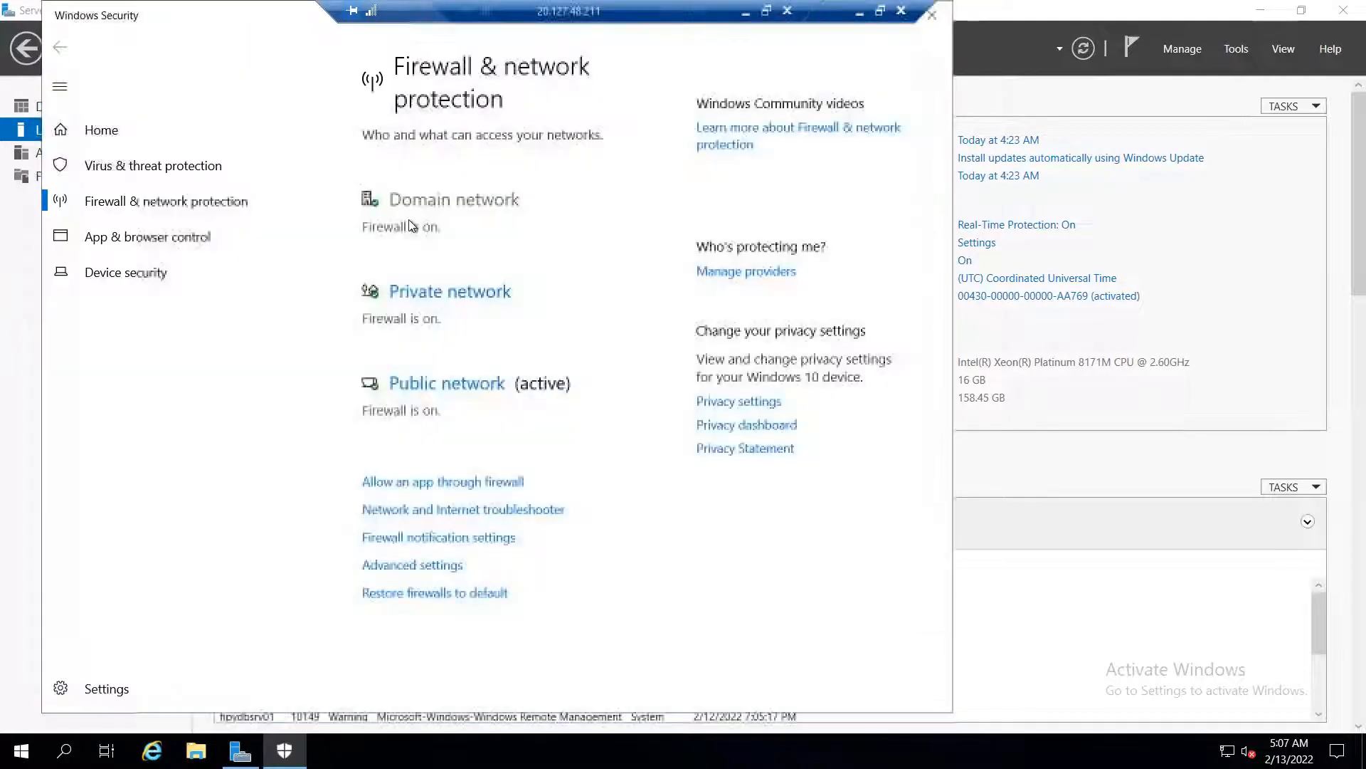
left_click(430, 199)
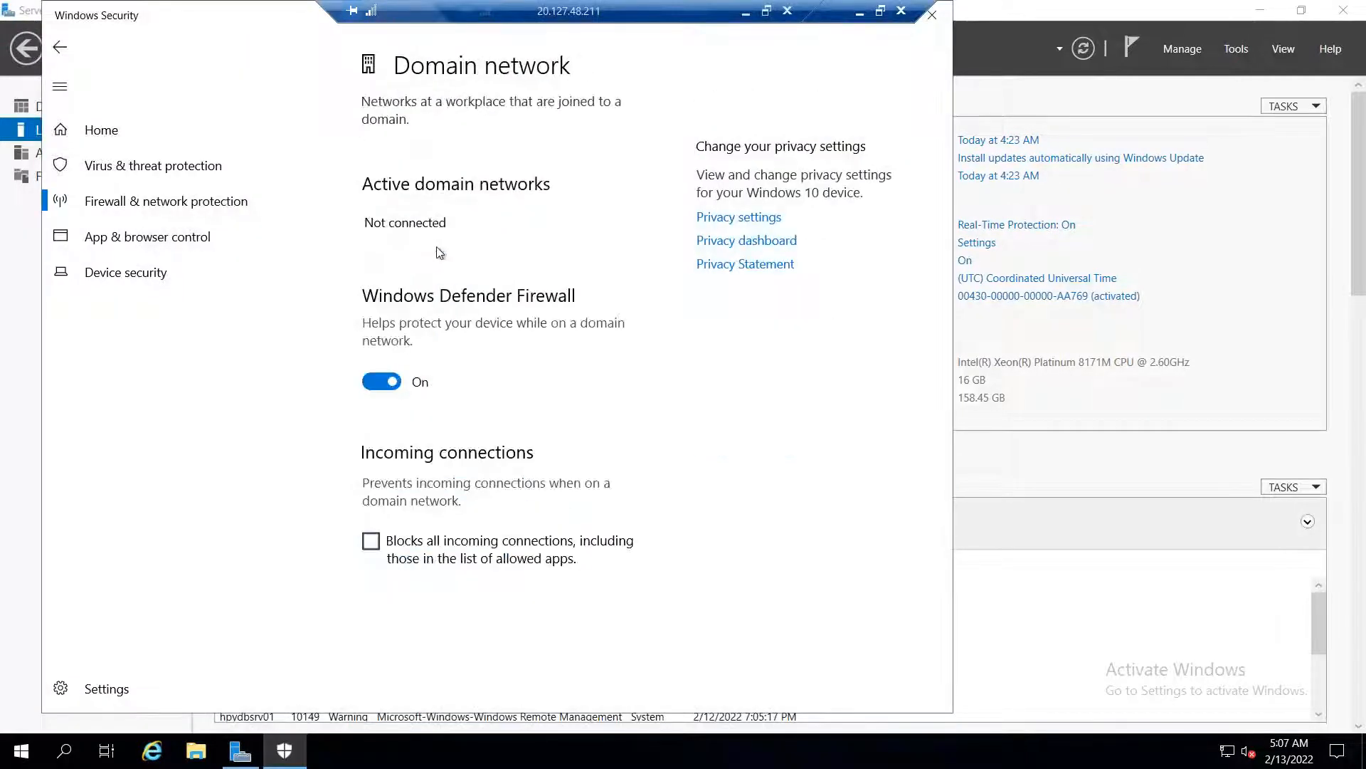
left_click(375, 381)
left_click(60, 47)
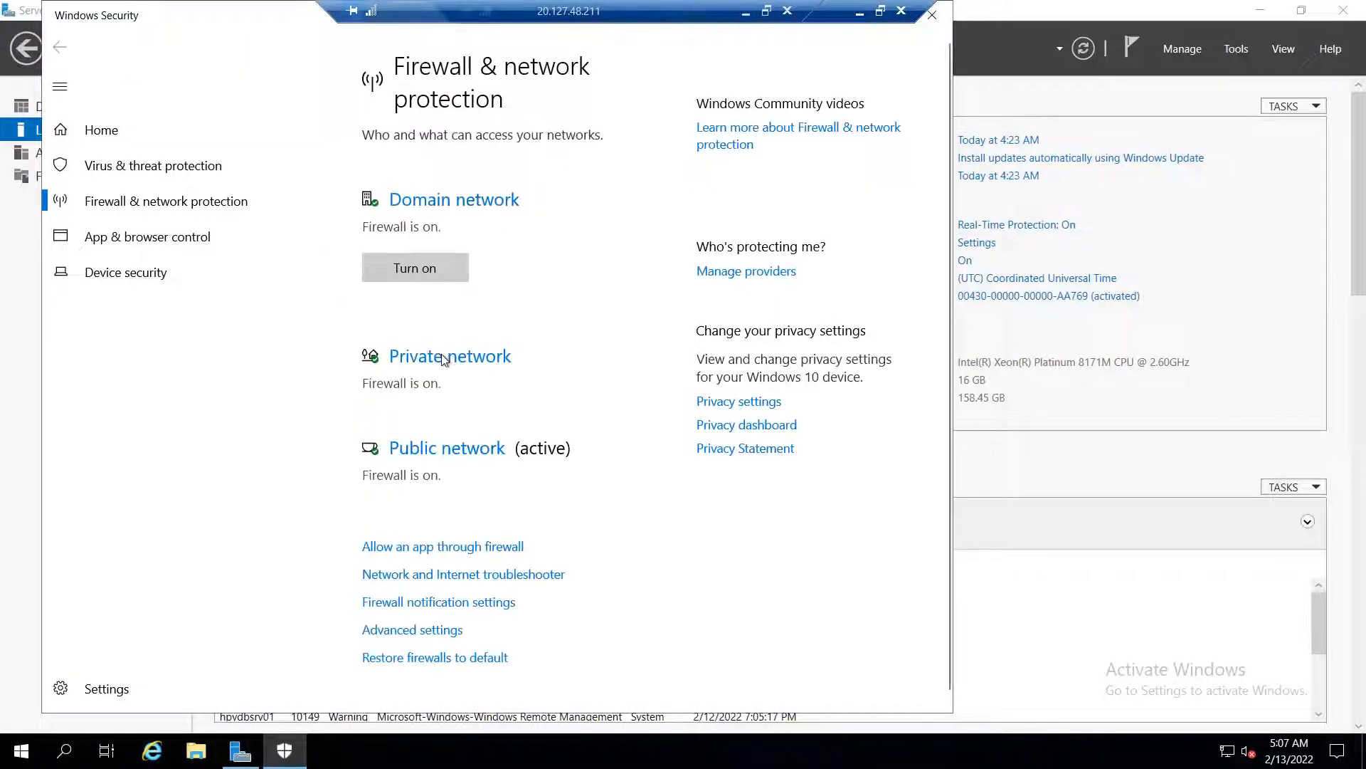
left_click(442, 357)
left_click(381, 399)
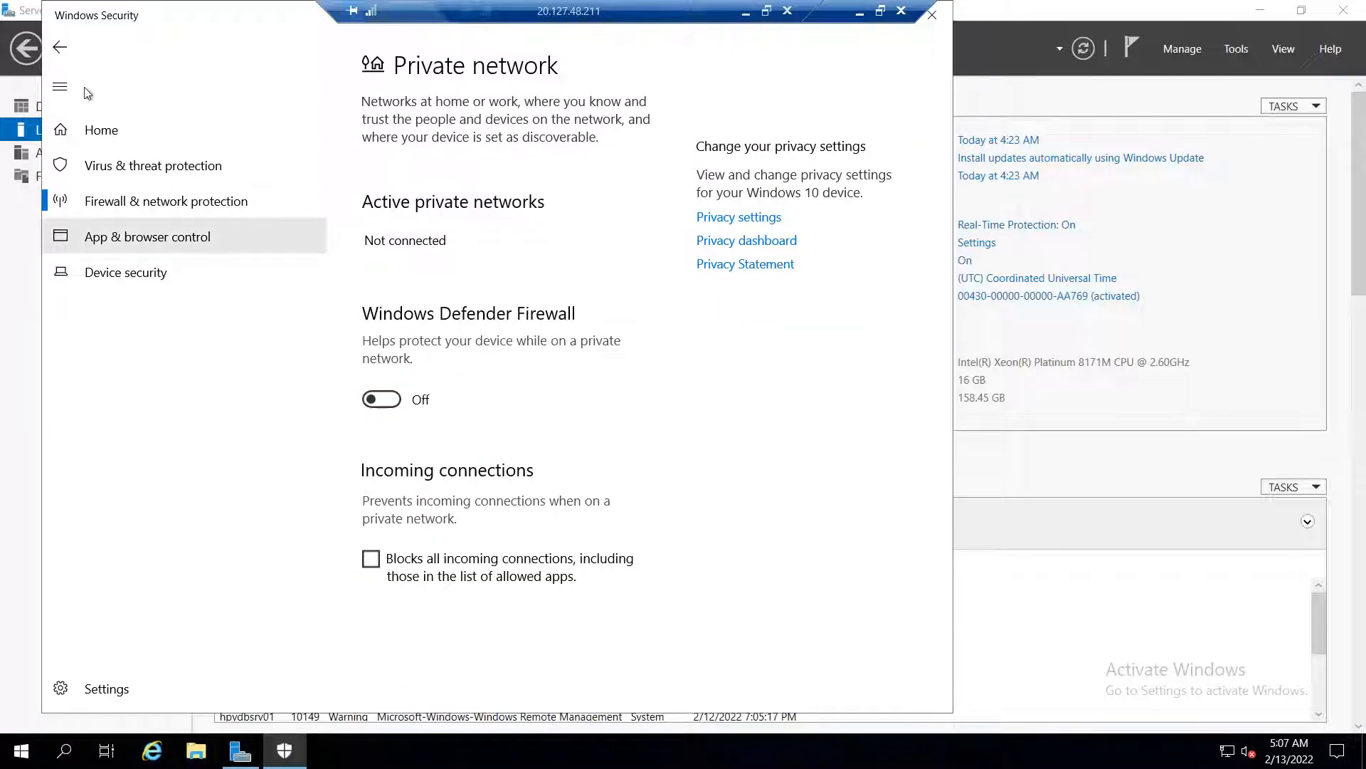
left_click(166, 201)
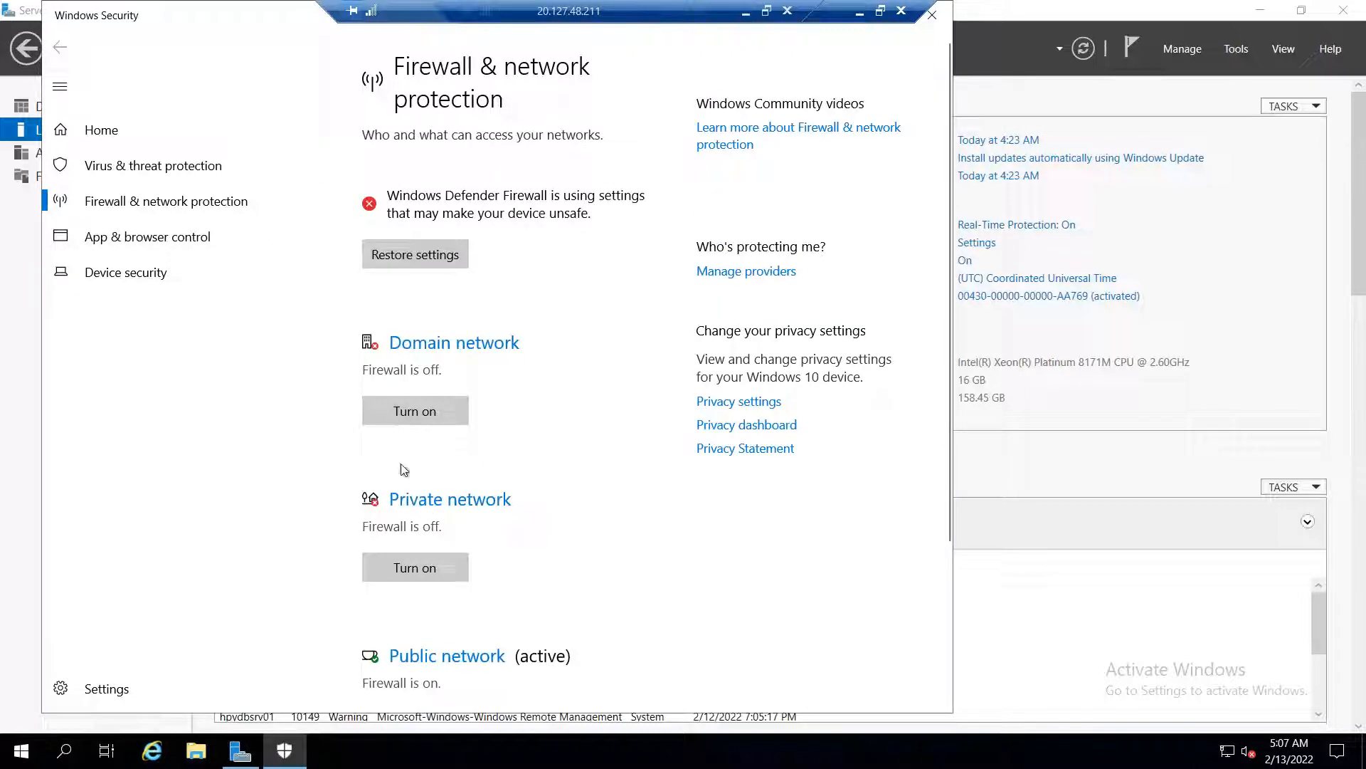
left_click(450, 649)
left_click(381, 400)
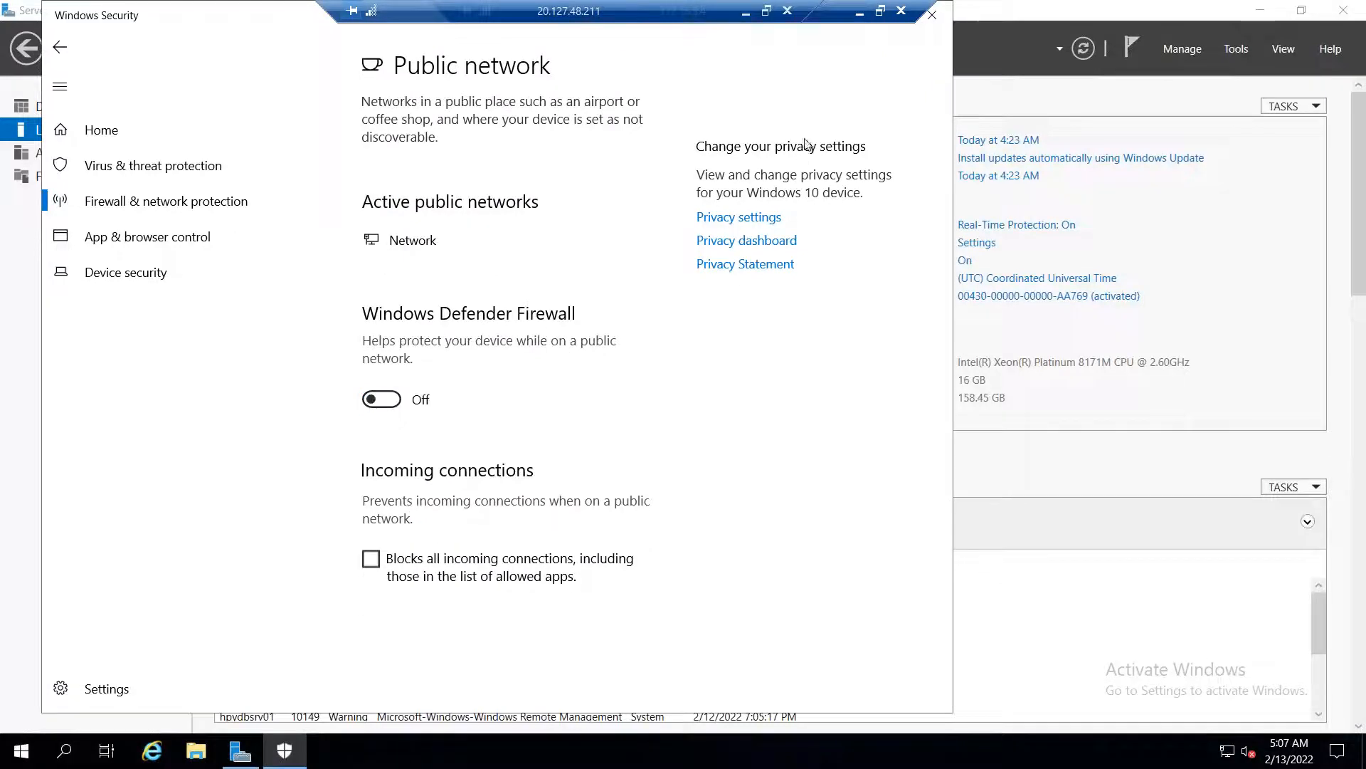
left_click(931, 14)
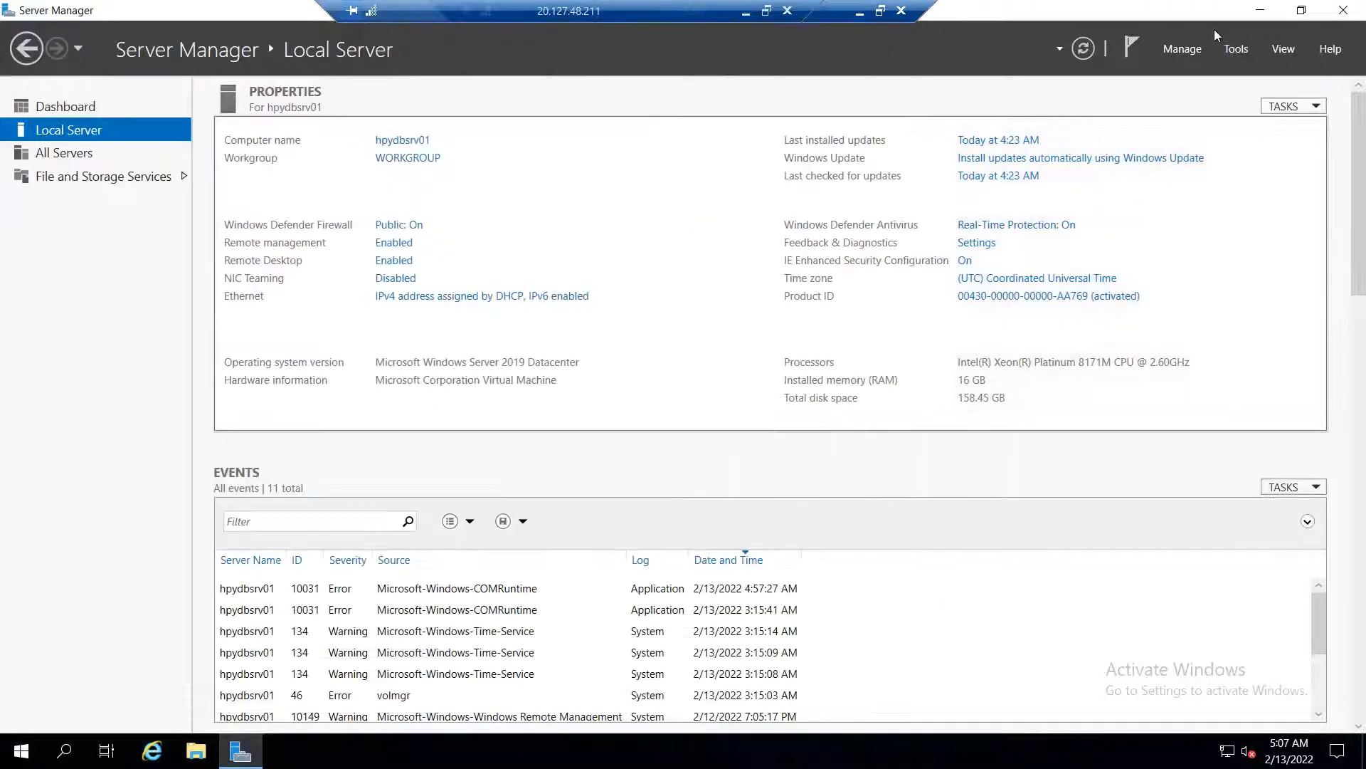
Launch the Add Roles and Features Wizard past its introduction page
left_click(1195, 48)
left_click(1174, 74)
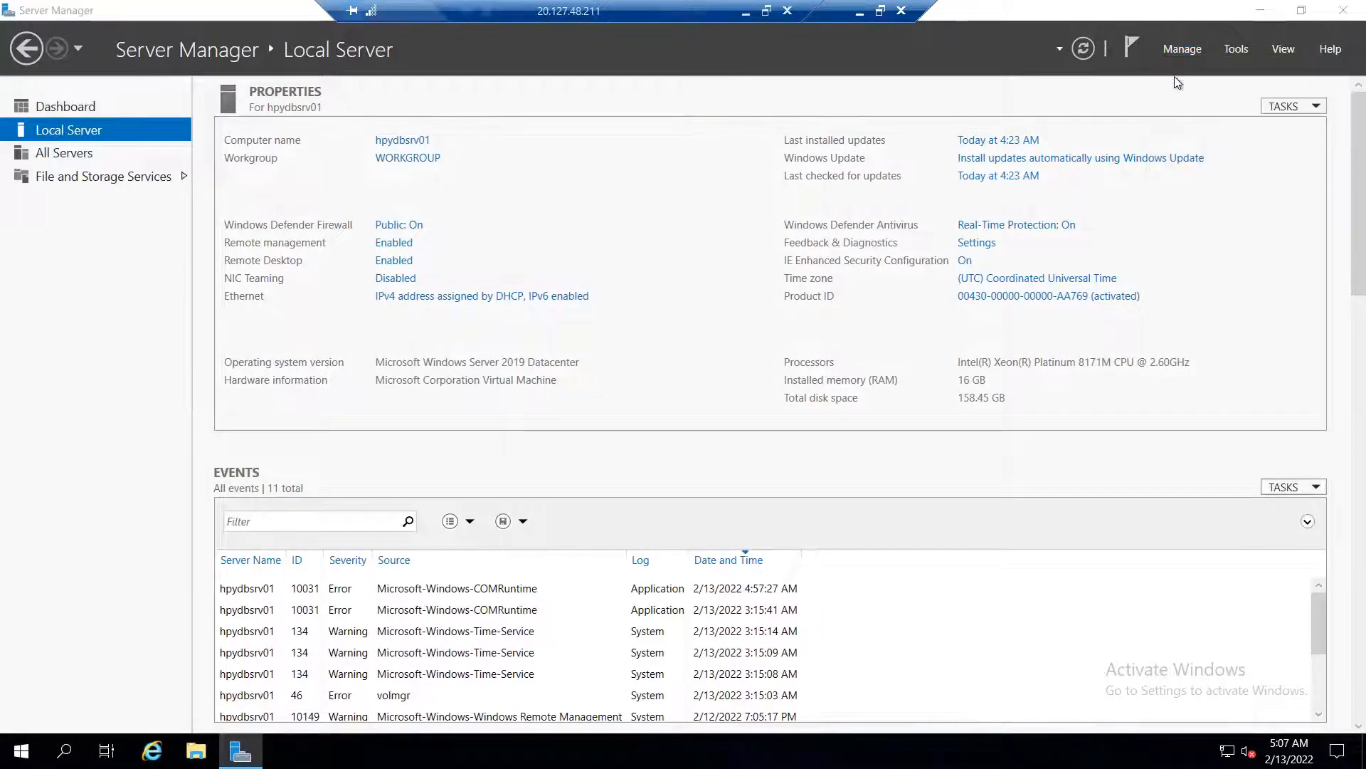
left_click(655, 645)
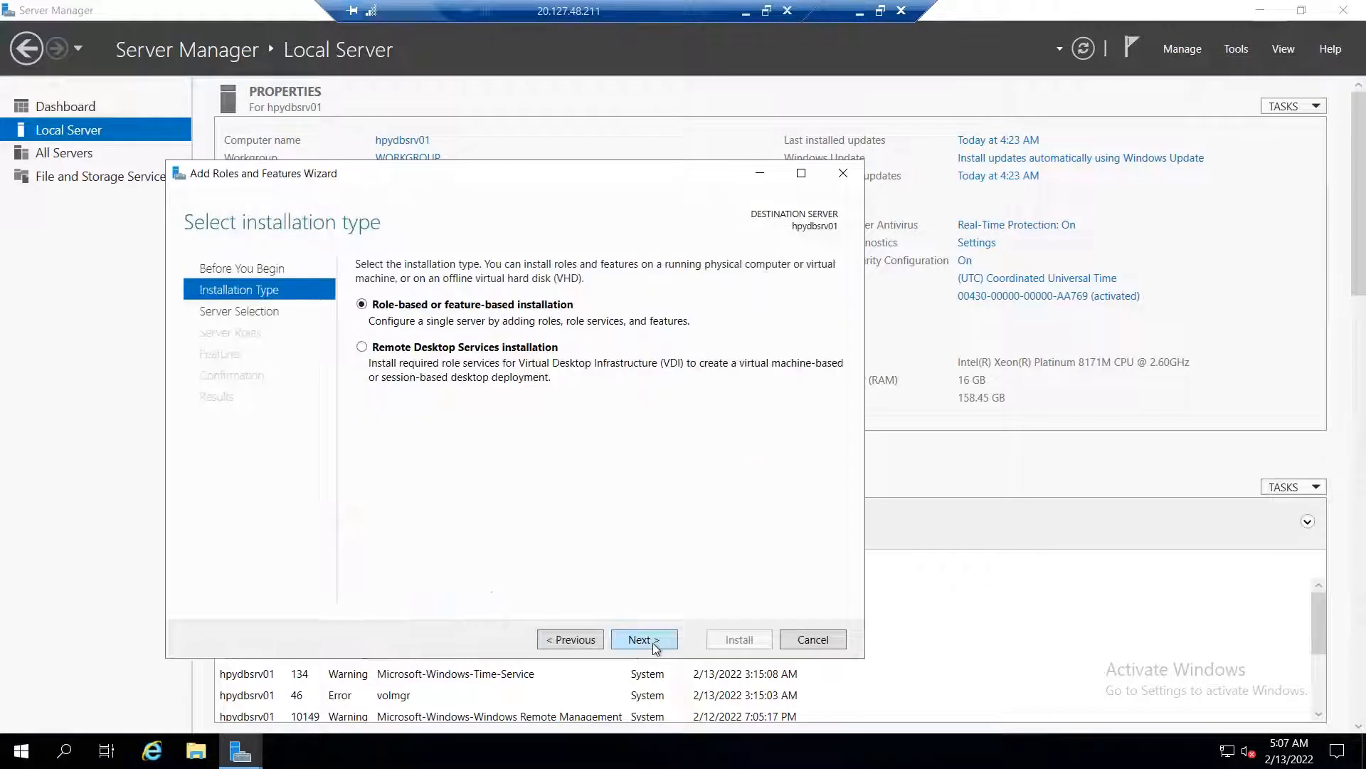
Select Web Server (IIS) on hpydbsrv01 and install it with default features and role services
left_click(654, 643)
left_click(647, 640)
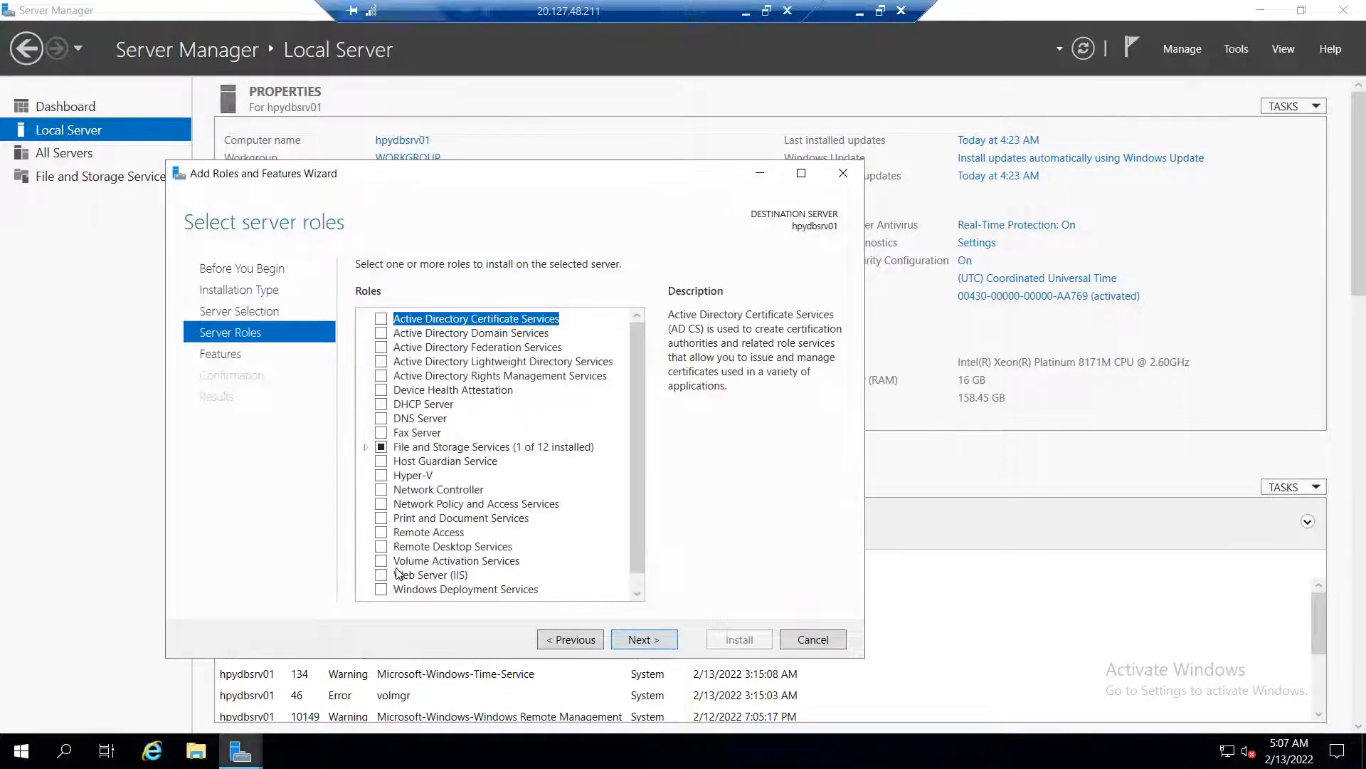
scroll(381, 570, "down", 1)
left_click(427, 560)
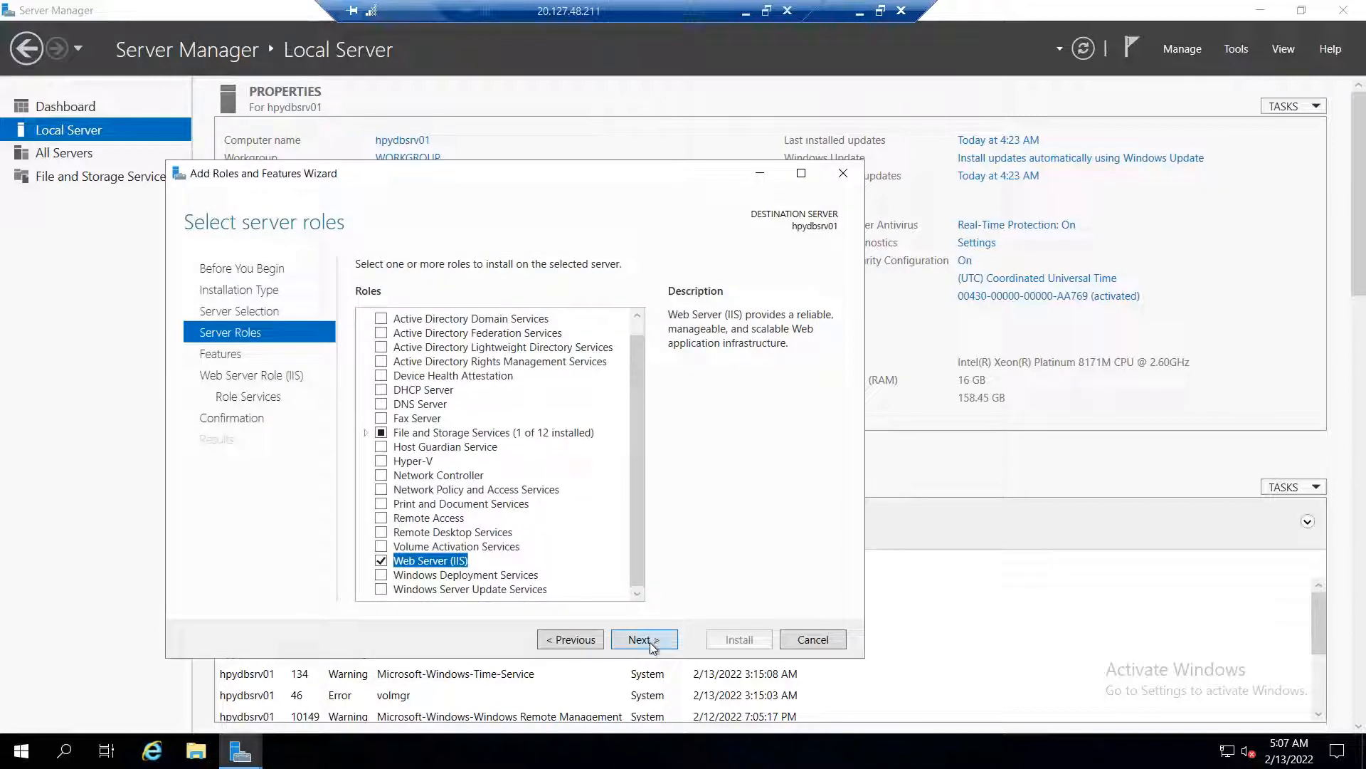
left_click(650, 643)
left_click(650, 643)
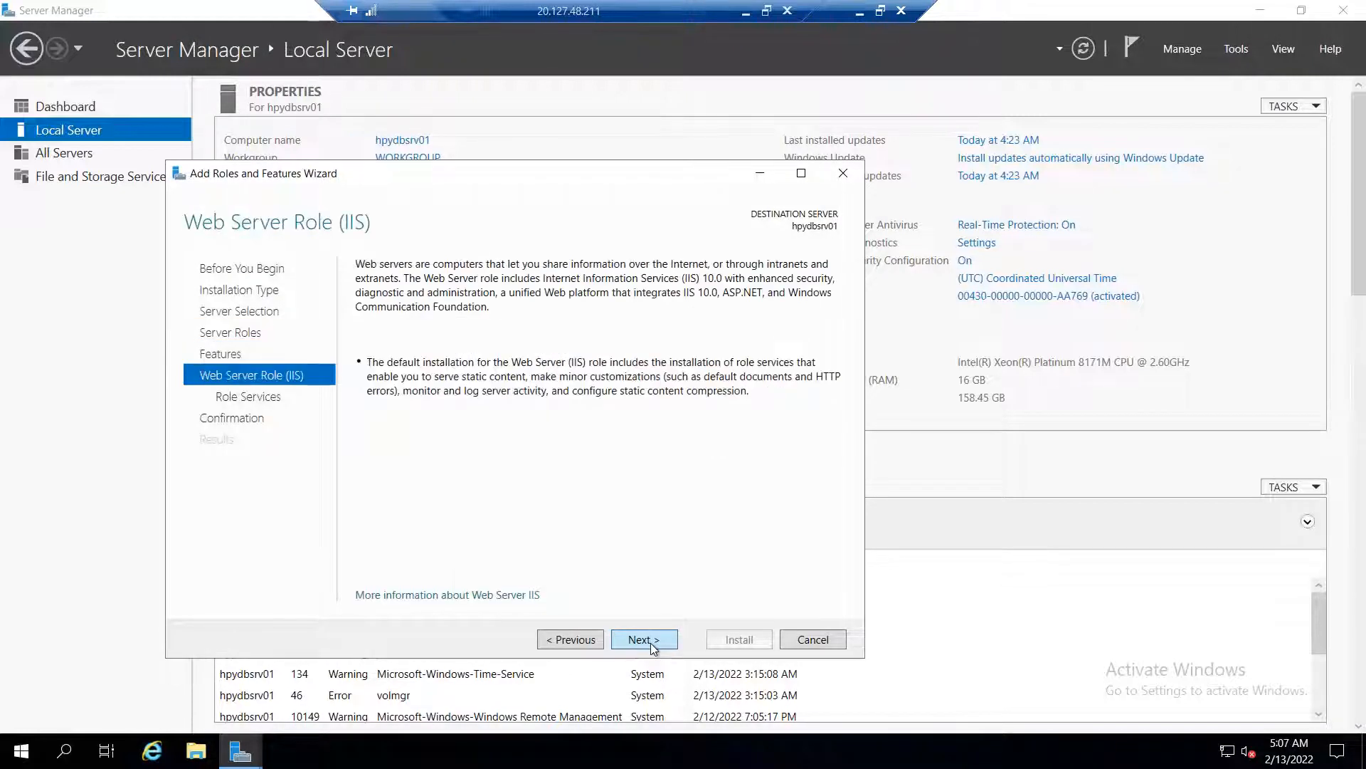
left_click(650, 643)
left_click(650, 641)
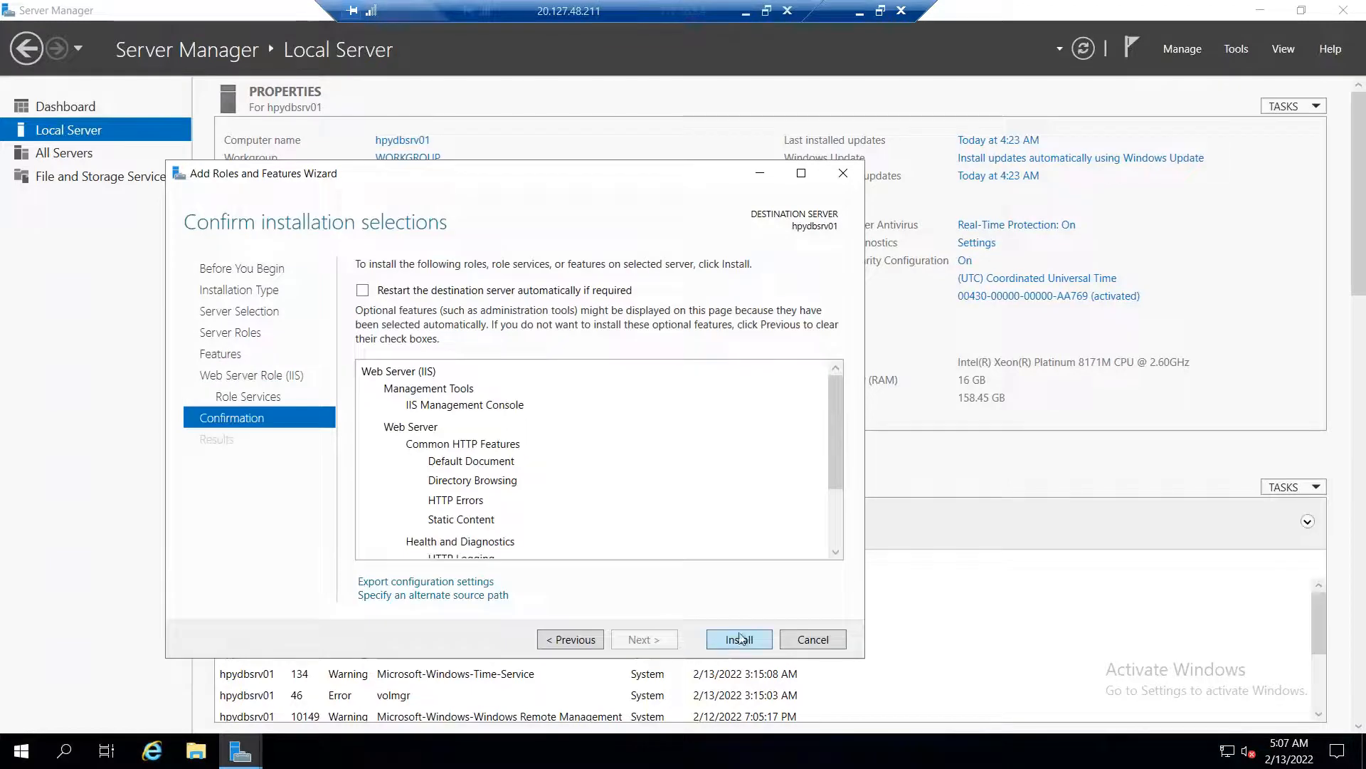
left_click(739, 639)
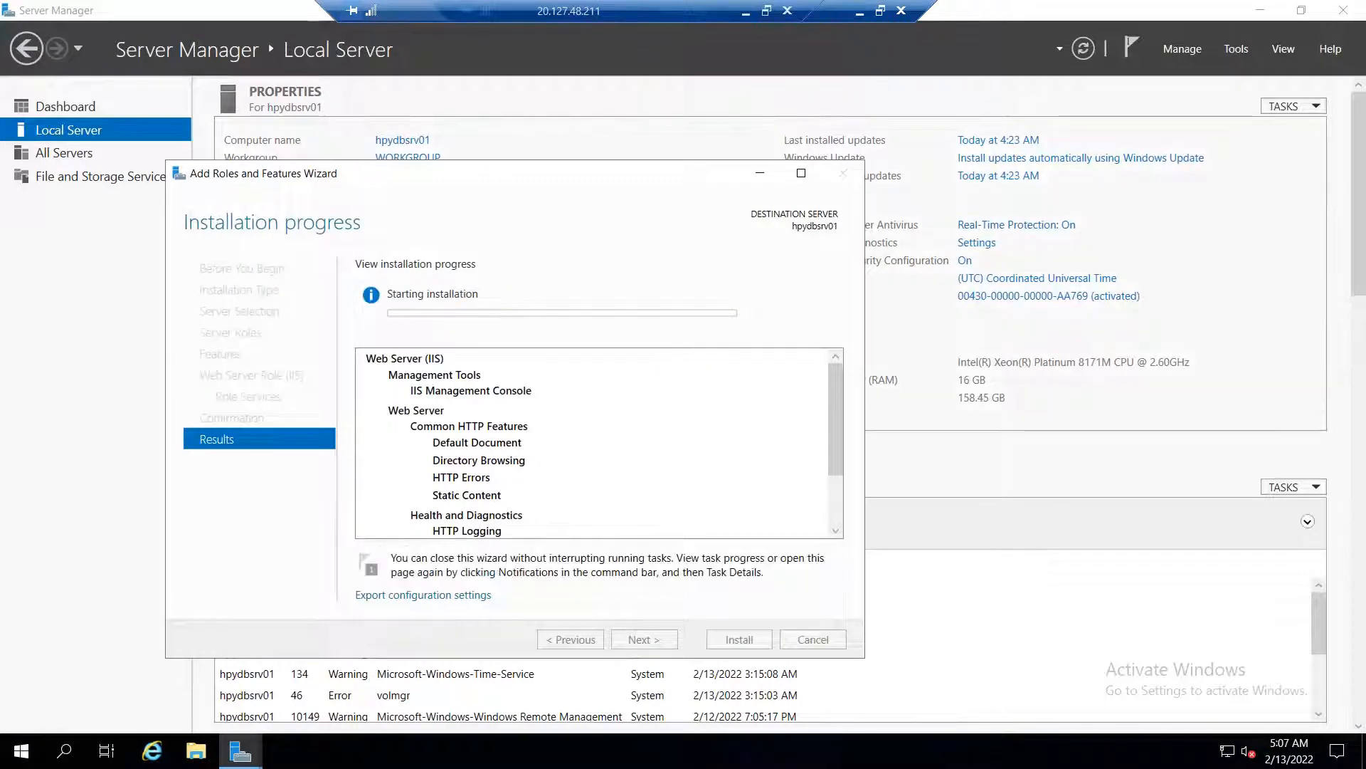
left_click(857, 13)
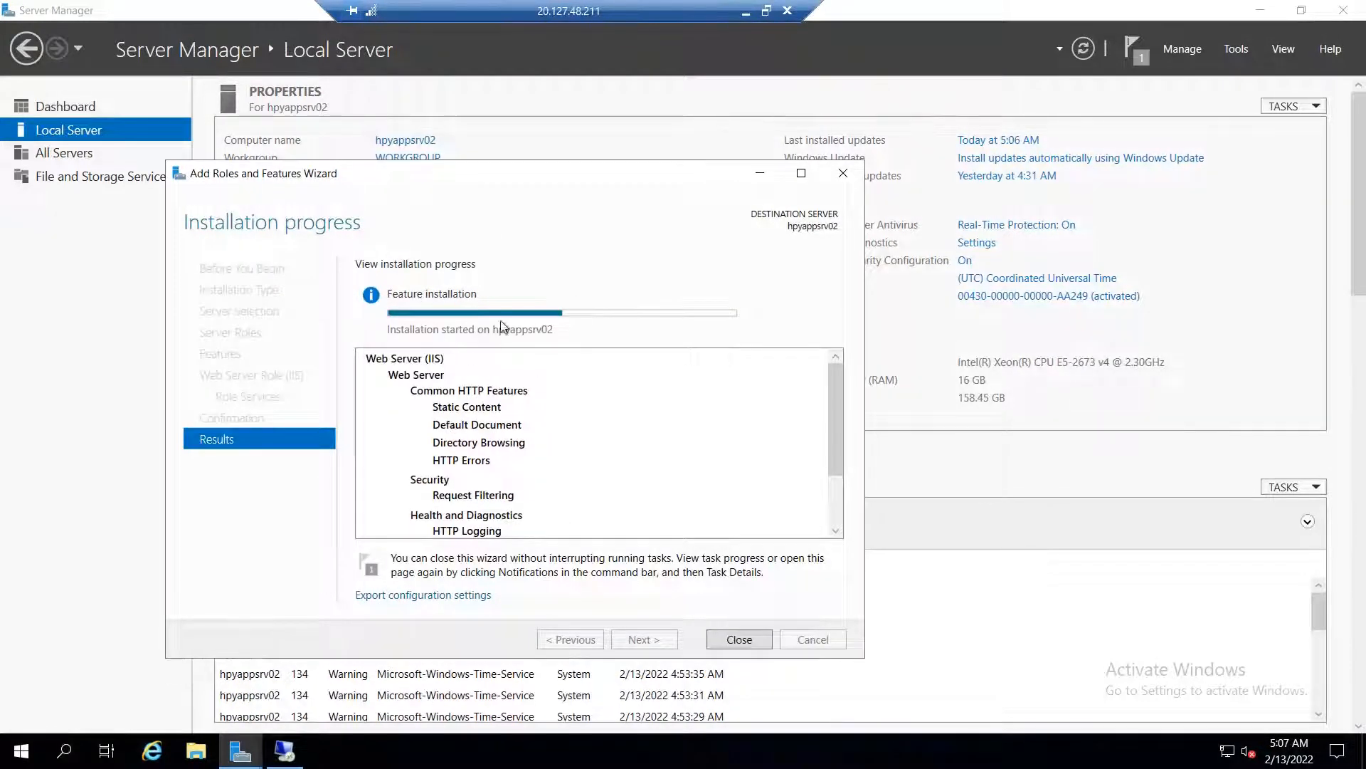
Open C:\inetpub\wwwroot\iisstart.png on hpyappsrv02 in Paint for editing
left_click(198, 753)
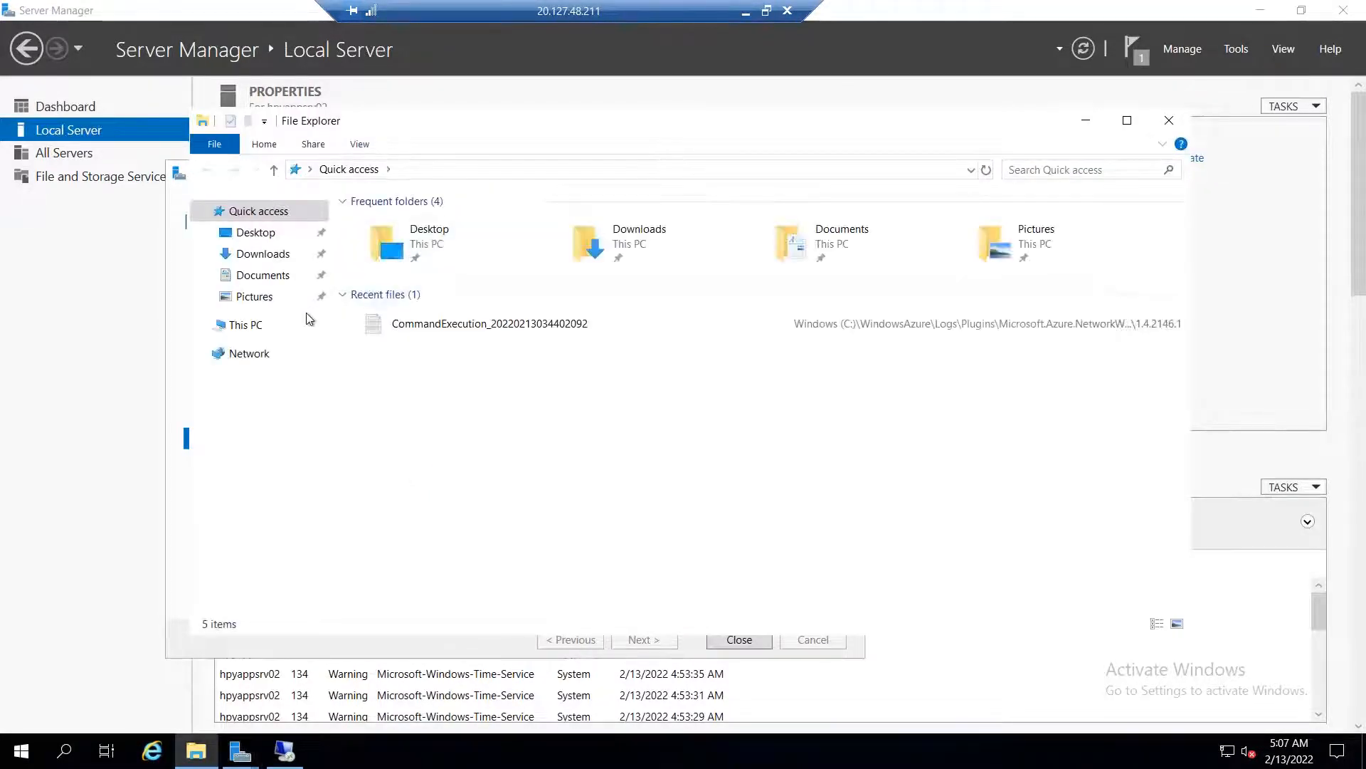
left_click(254, 325)
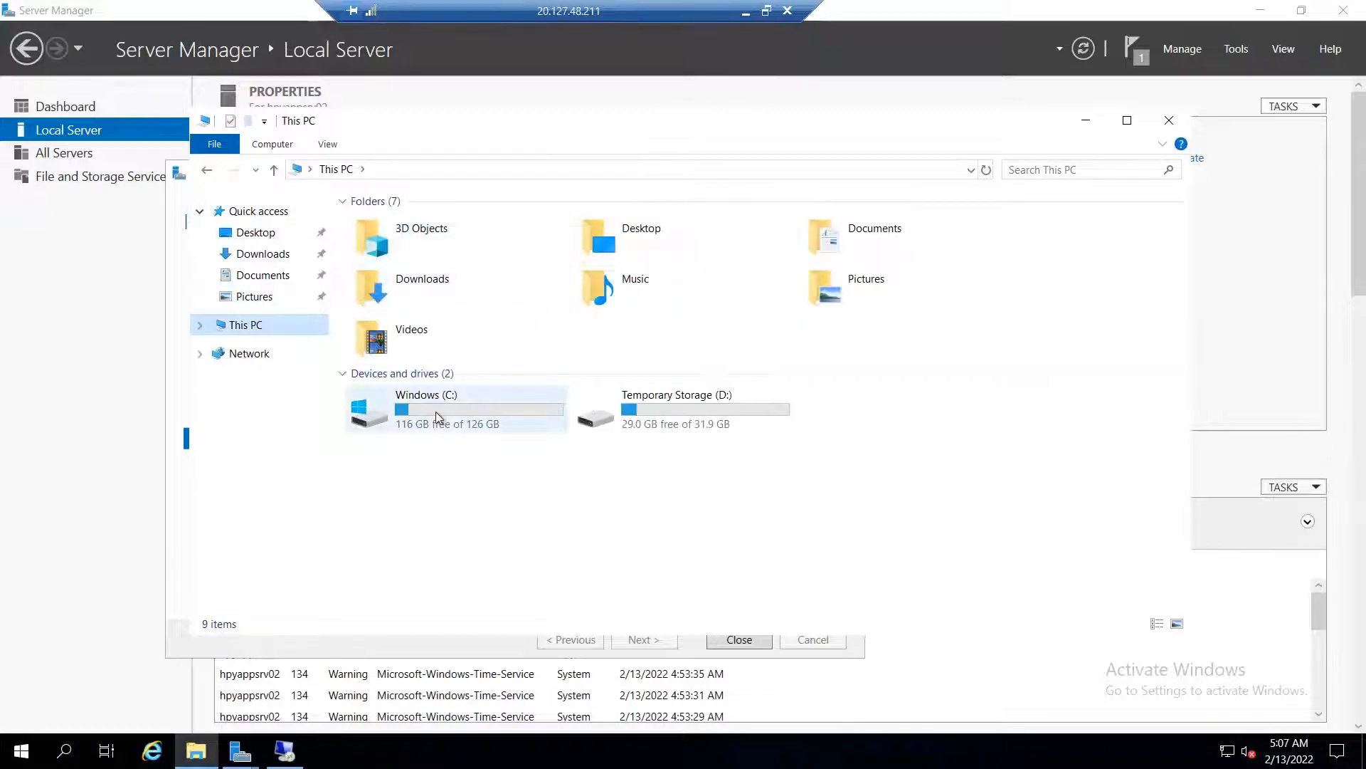
double_click(435, 411)
double_click(400, 226)
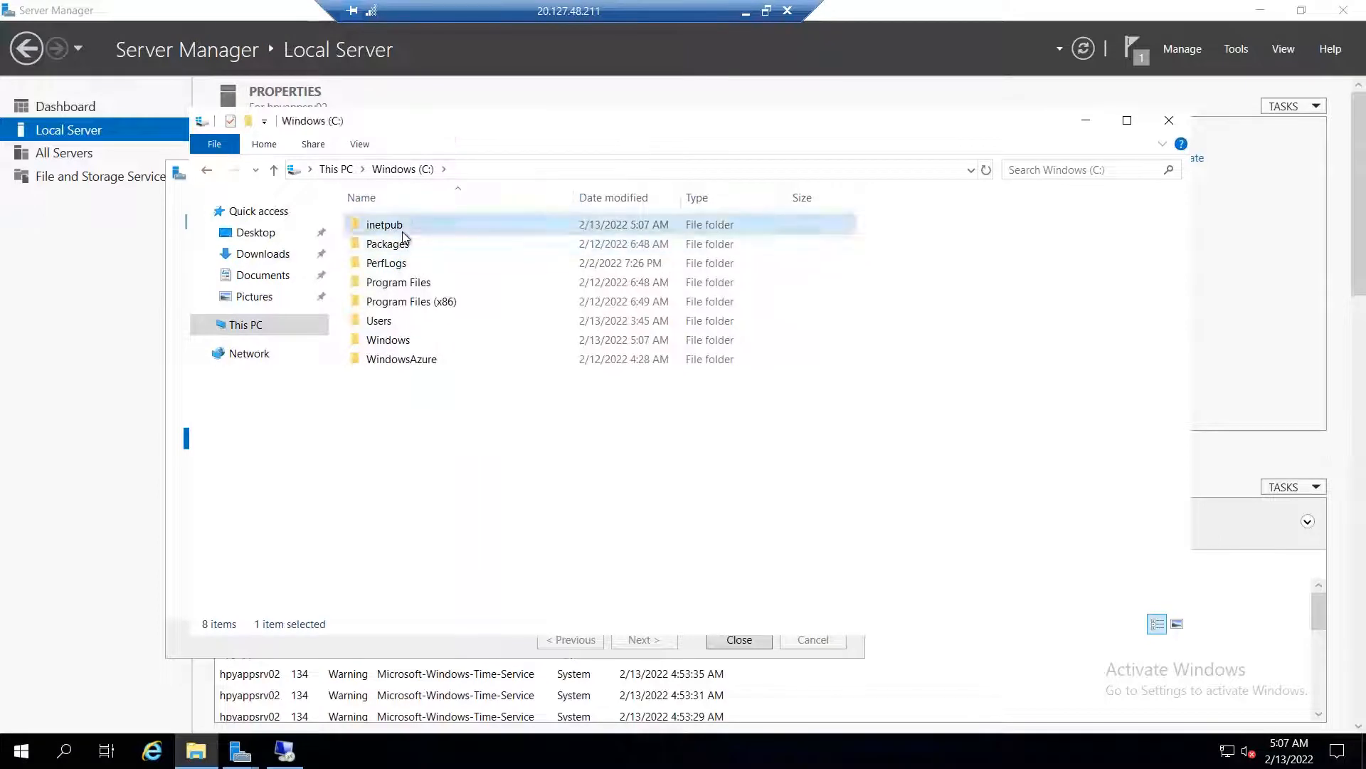
left_click(387, 302)
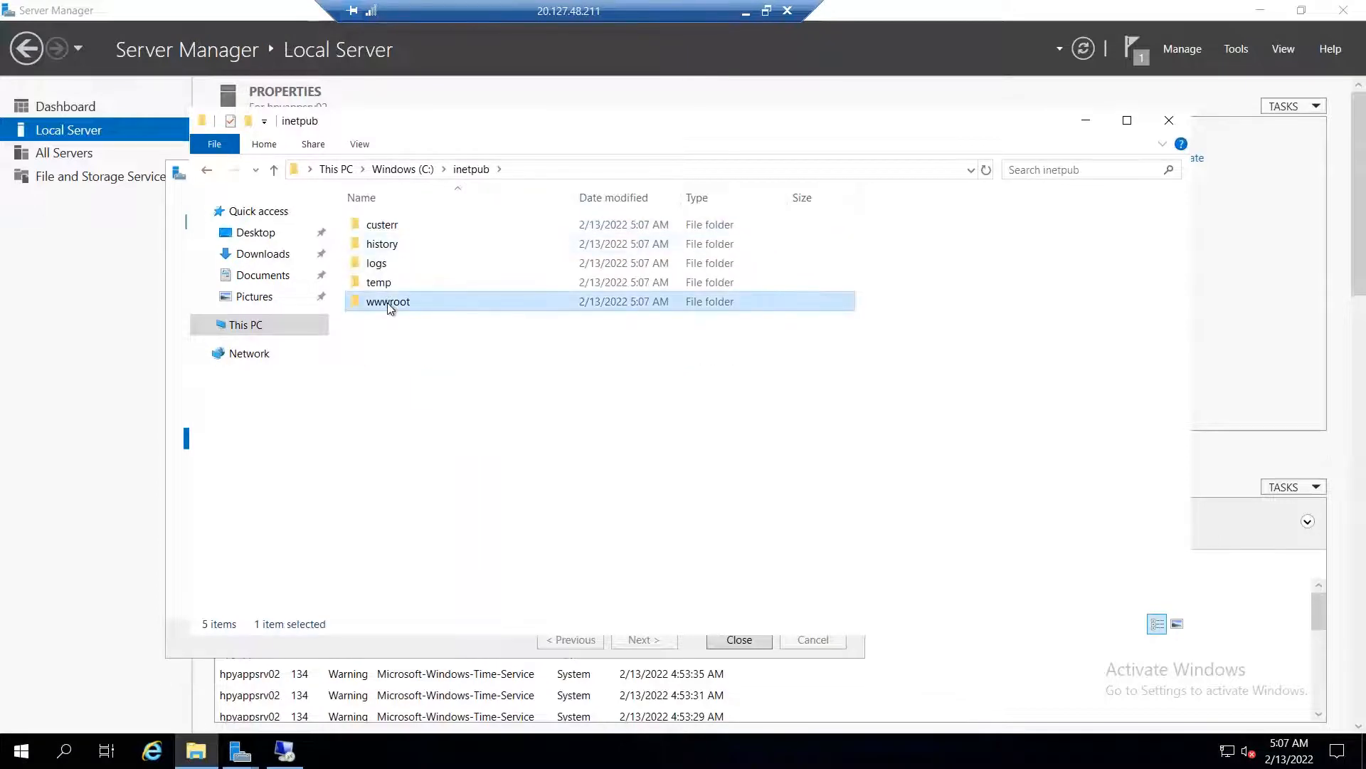
double_click(387, 302)
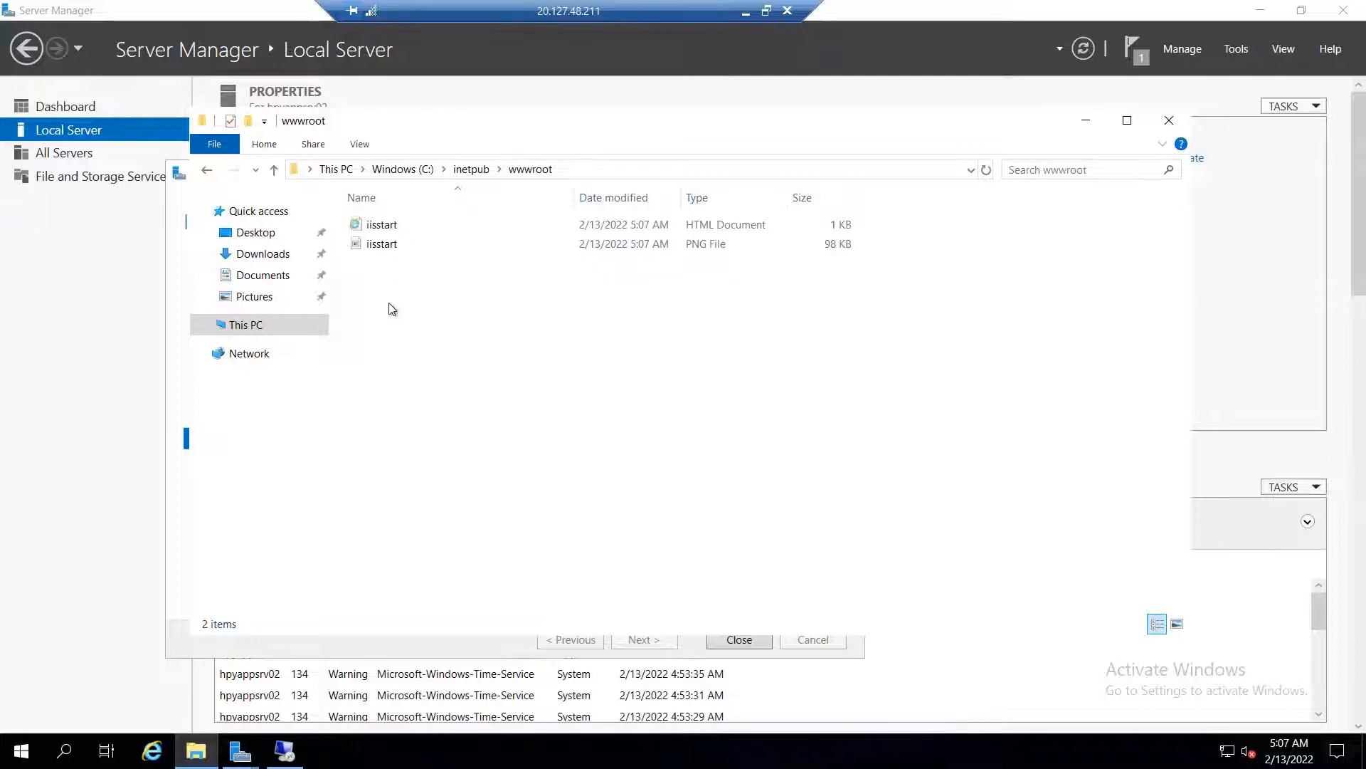
left_click(396, 249)
right_click(396, 252)
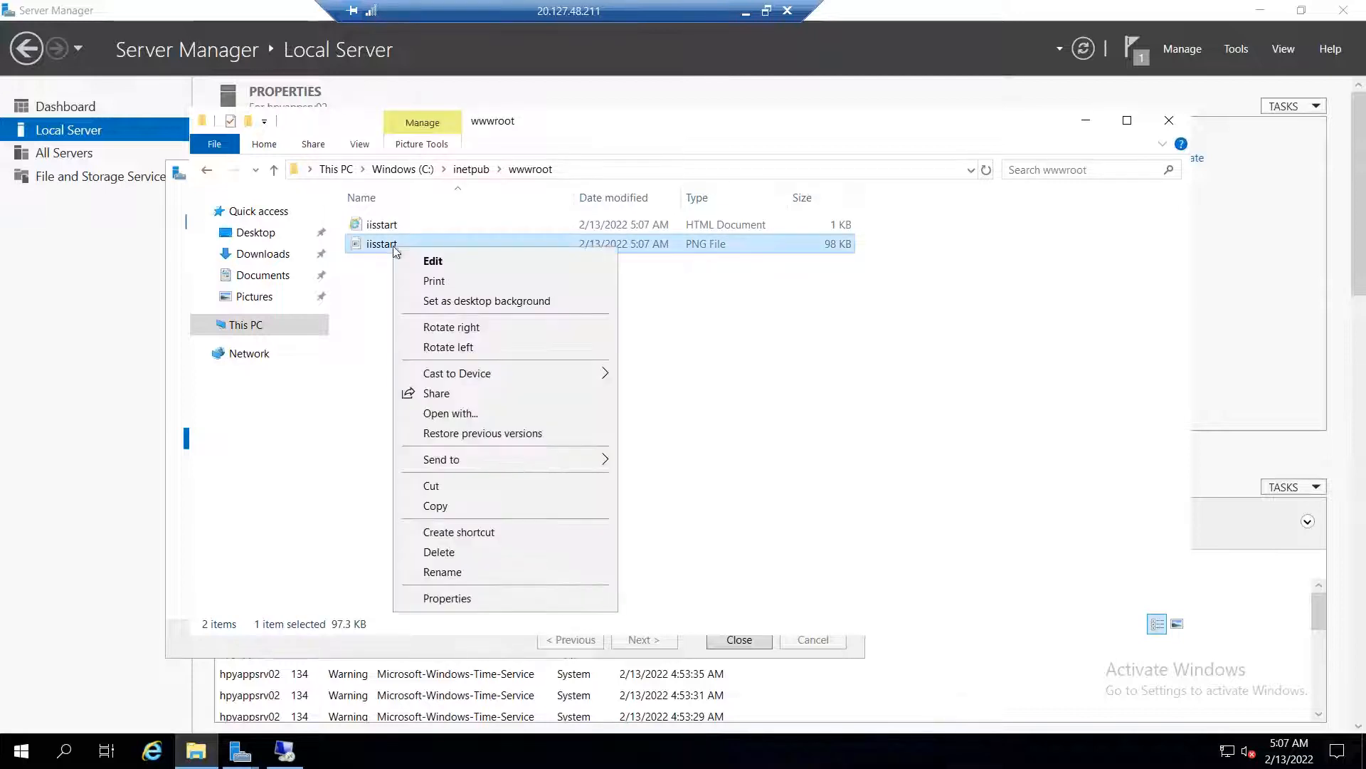
left_click(434, 262)
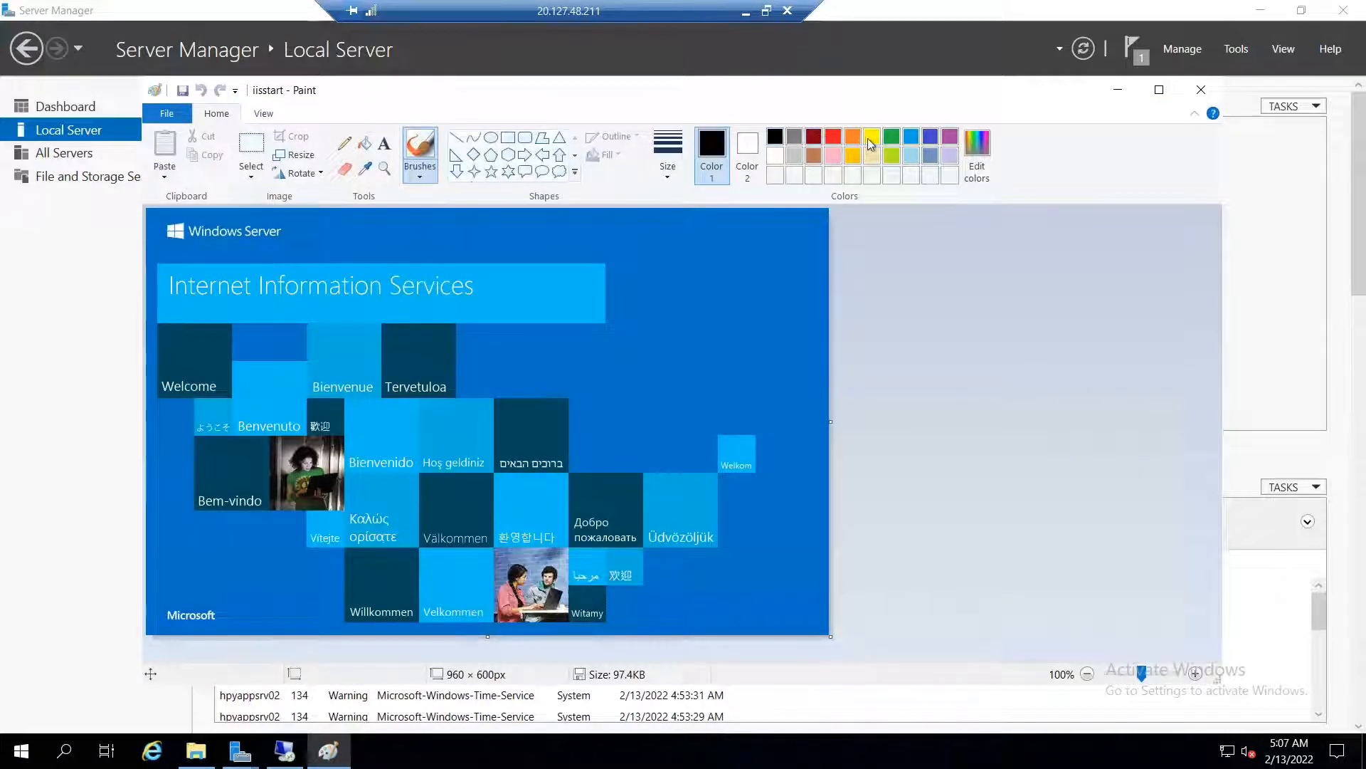
Handwrite a yellow 'A52' label on the image, save it, and close Paint and Explorer
left_click(871, 136)
mouse_move(610, 420)
left_mouse_down()
mouse_move(612, 360)
mouse_move(635, 387)
mouse_move(605, 376)
mouse_move(619, 349)
mouse_move(759, 366)
left_mouse_up()
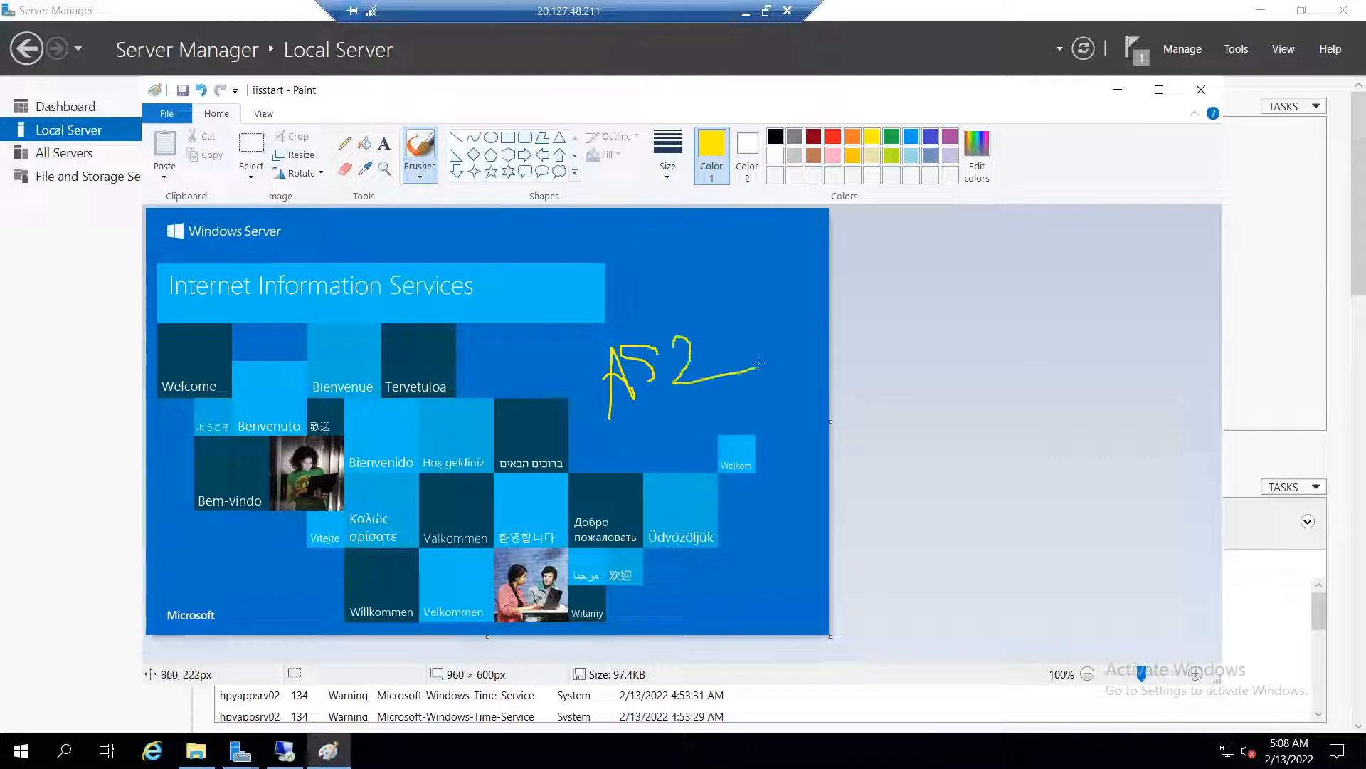
left_click(184, 92)
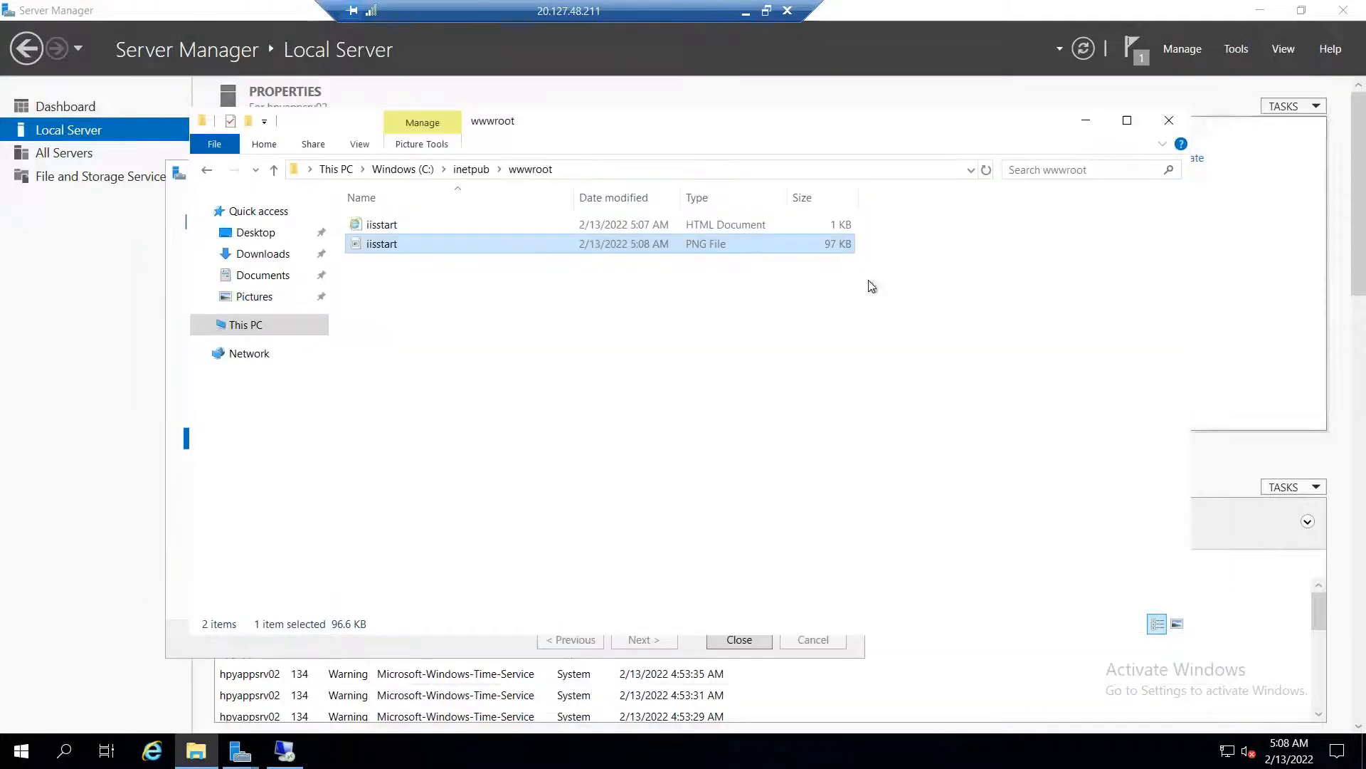
left_click(1201, 90)
left_click(1168, 120)
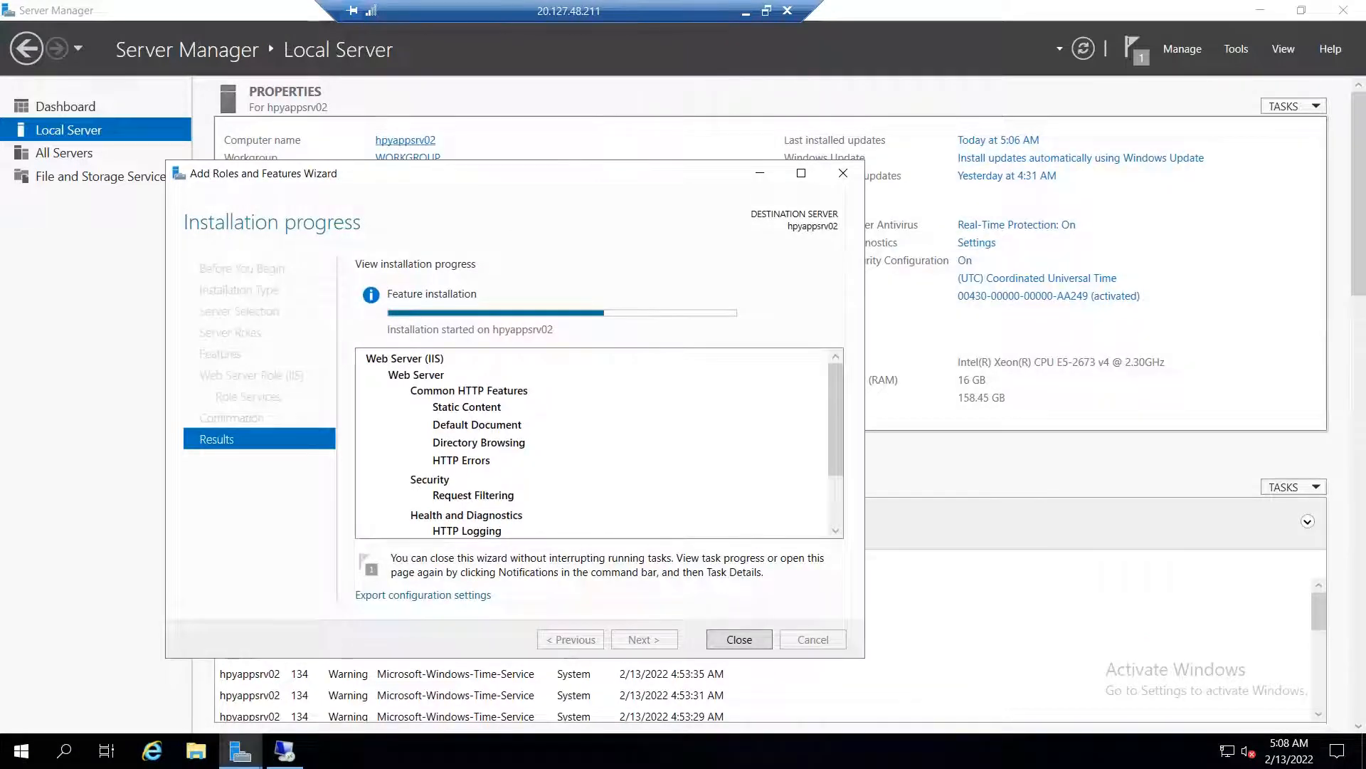
On hpydbsrv01, open C:\inetpub\wwwroot\iisstart.png in Paint for editing
left_click(738, 639)
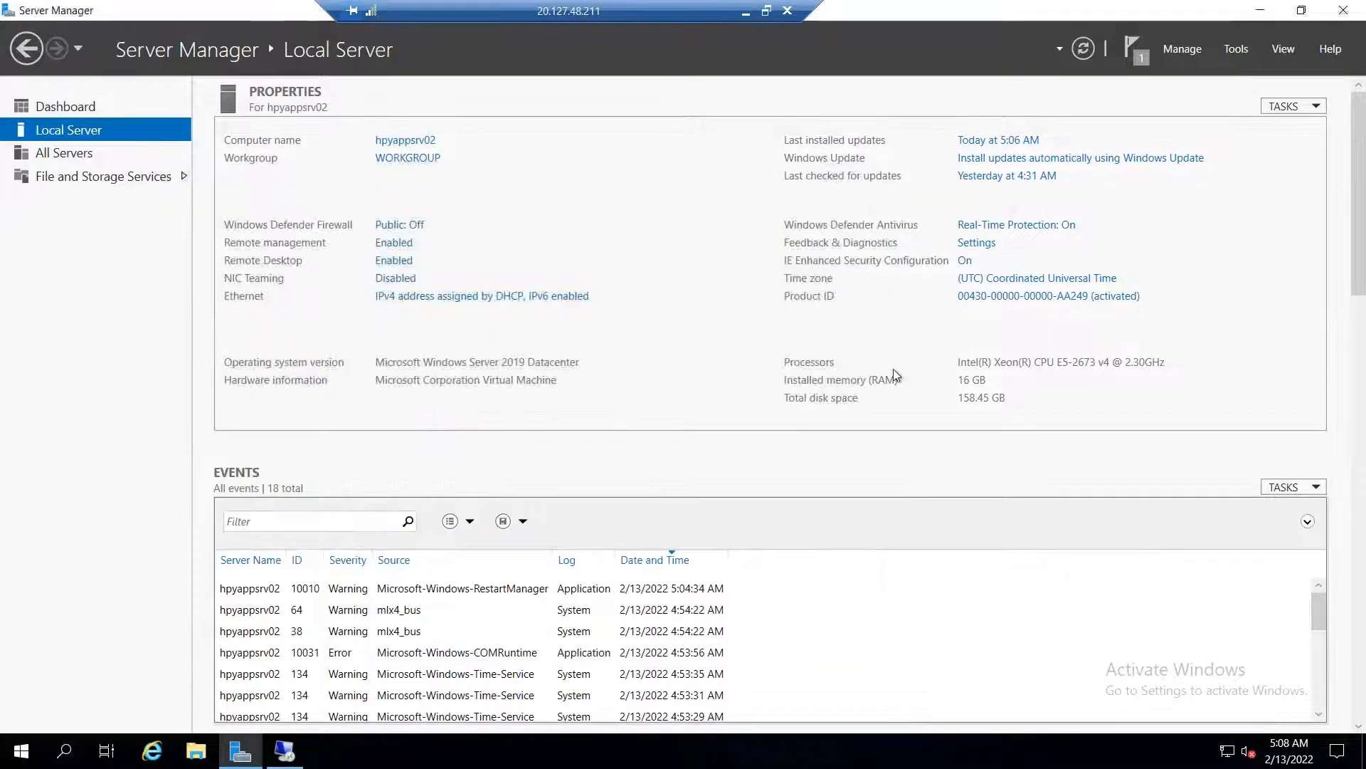
left_click(297, 752)
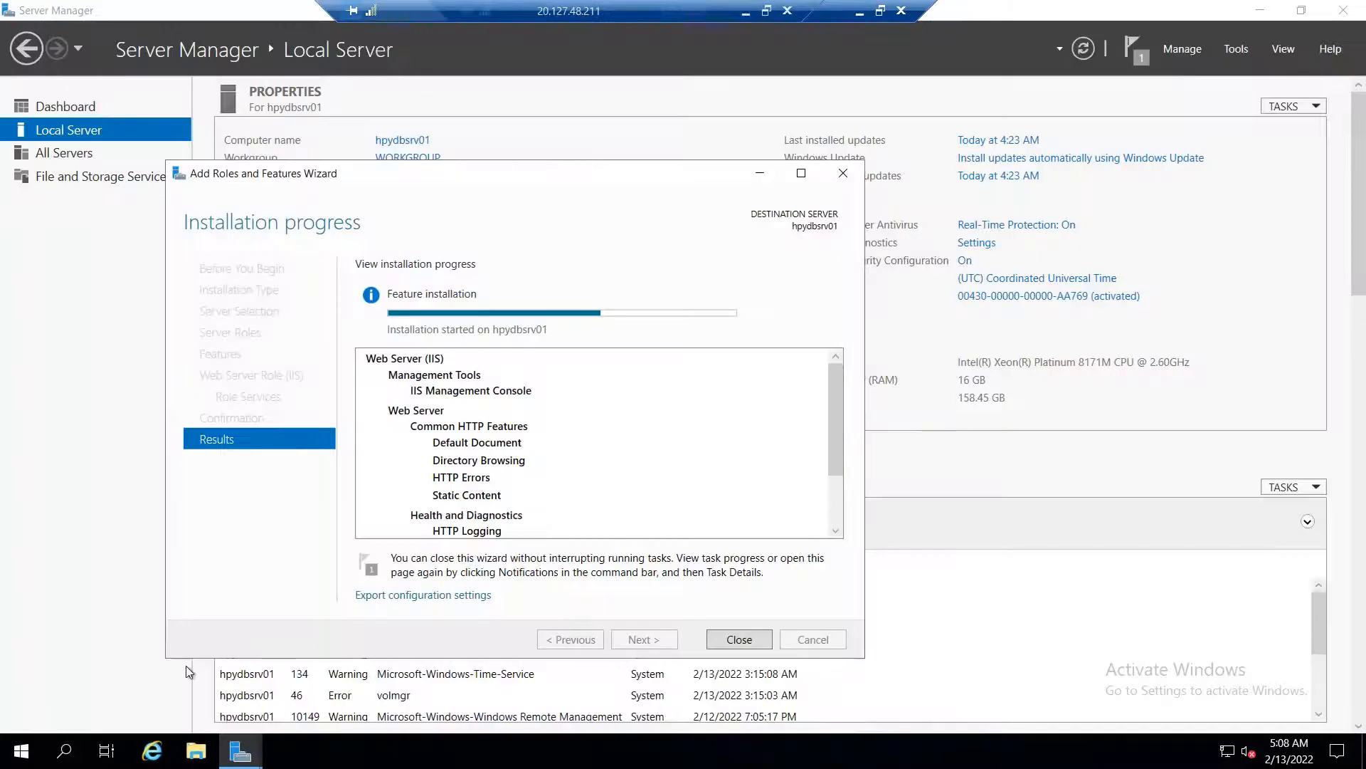
left_click(195, 751)
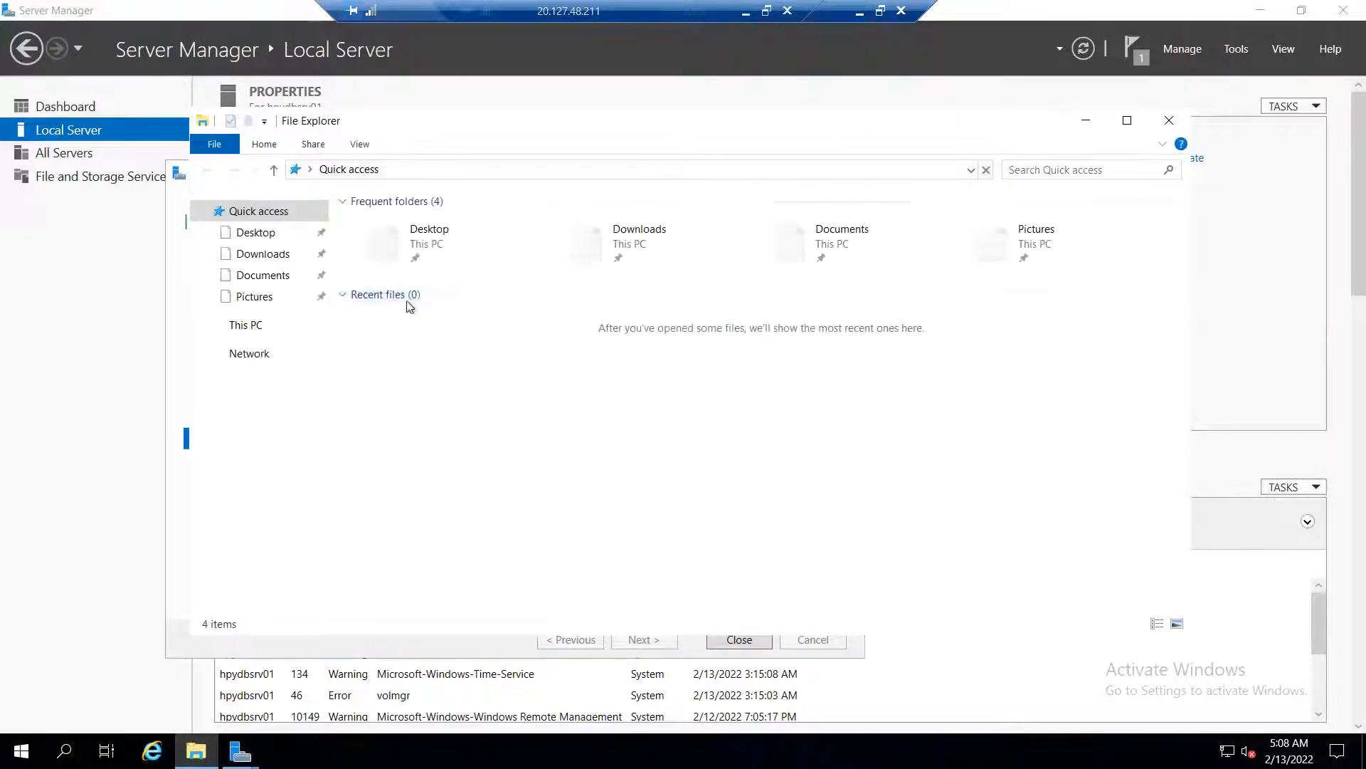
left_click(250, 324)
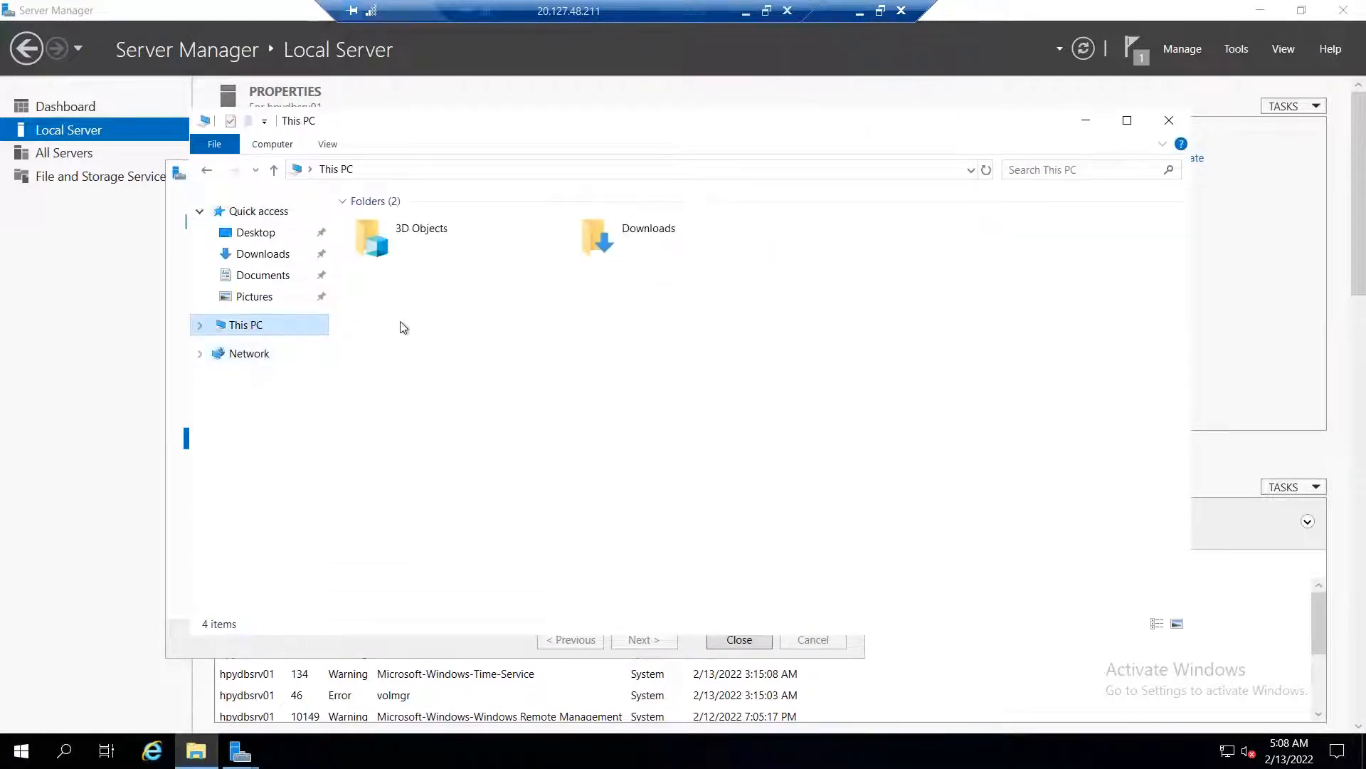
left_click(436, 397)
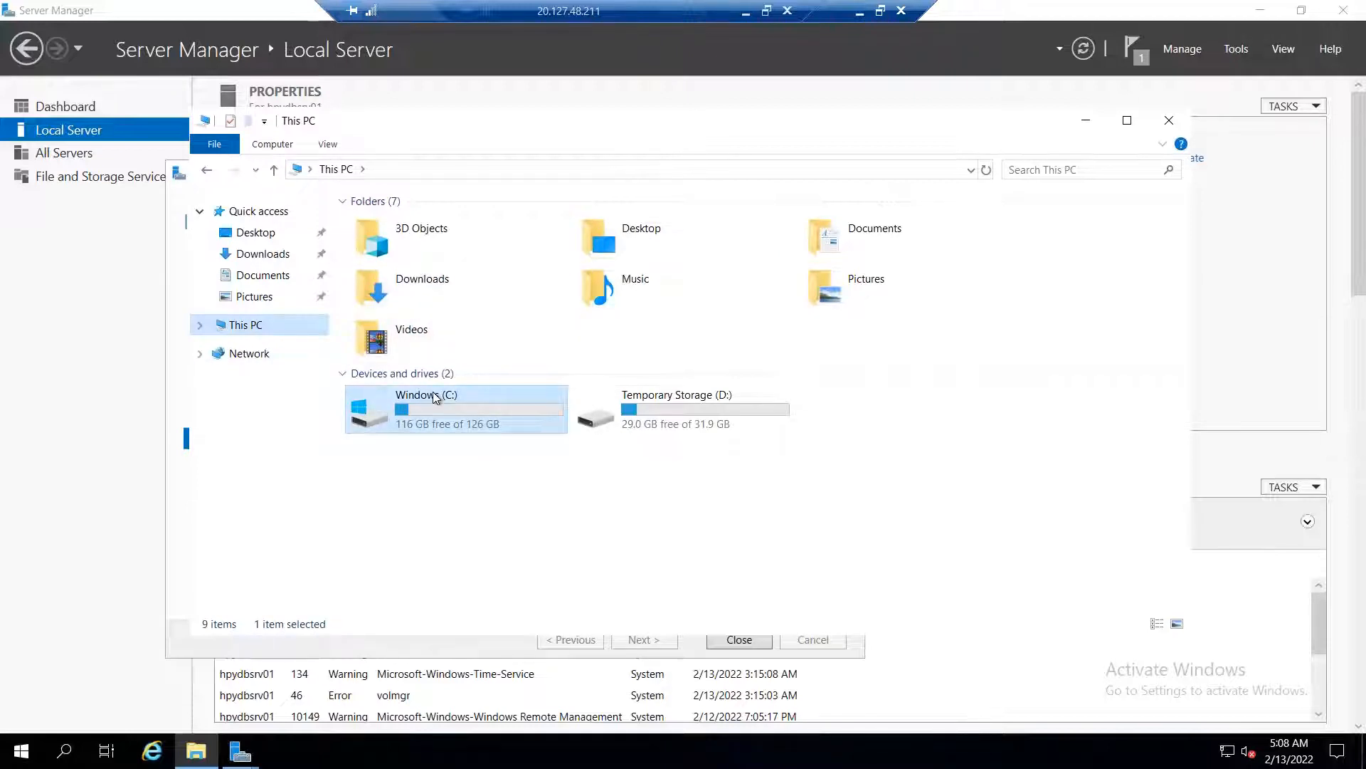
double_click(435, 397)
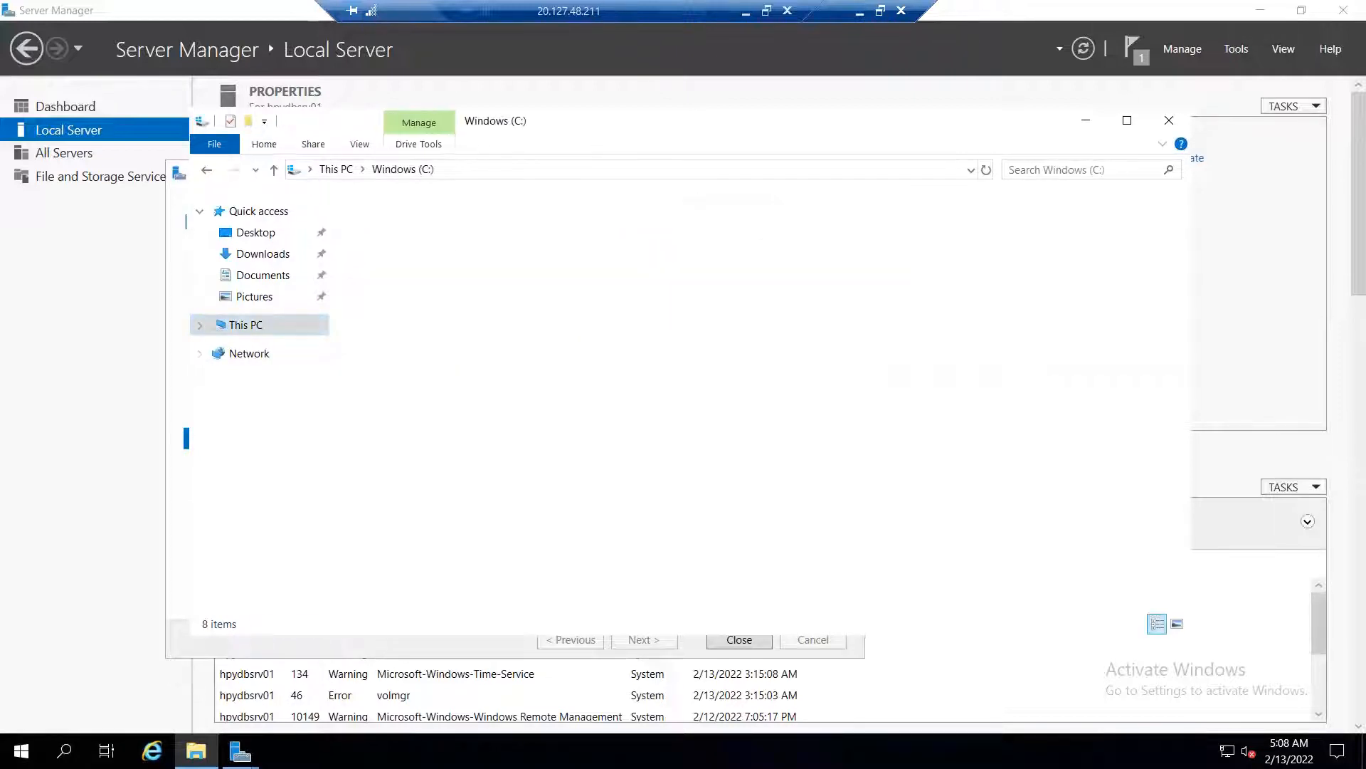
double_click(417, 224)
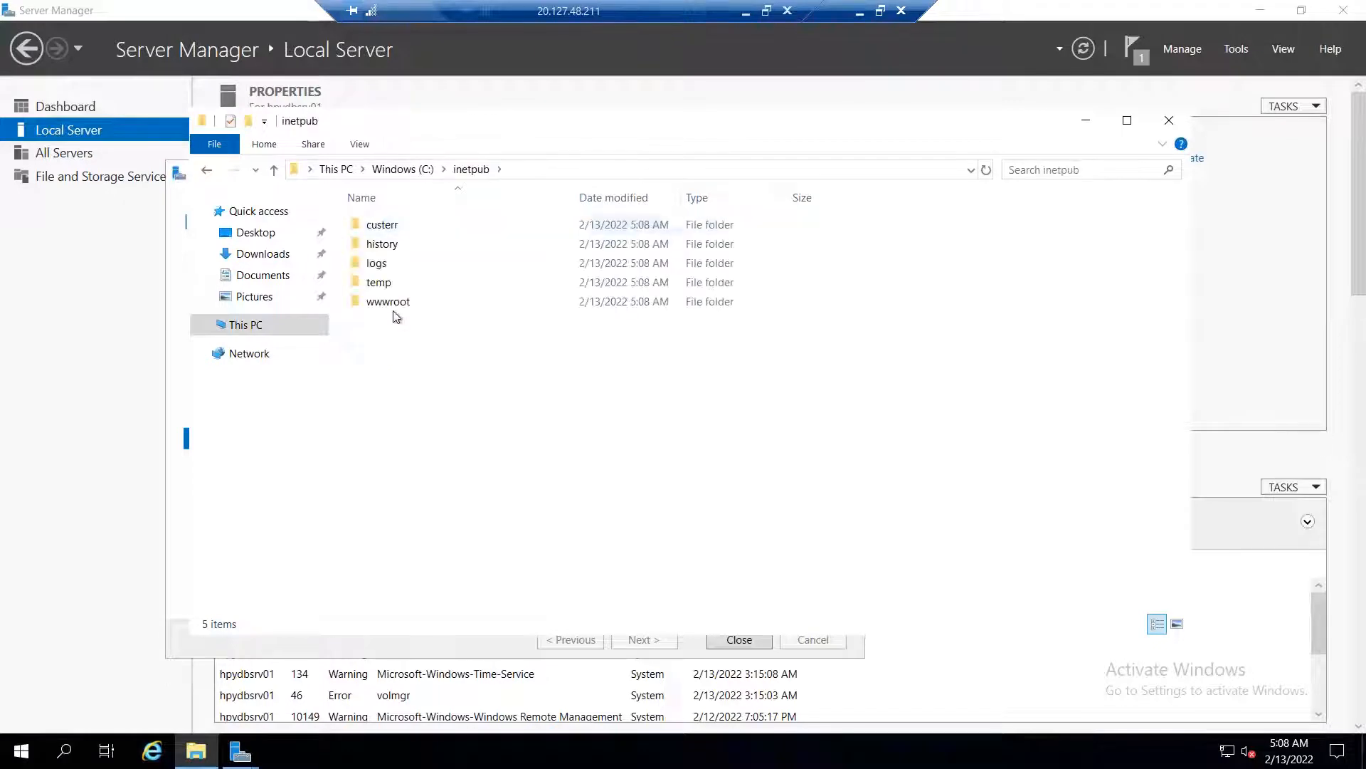
double_click(396, 306)
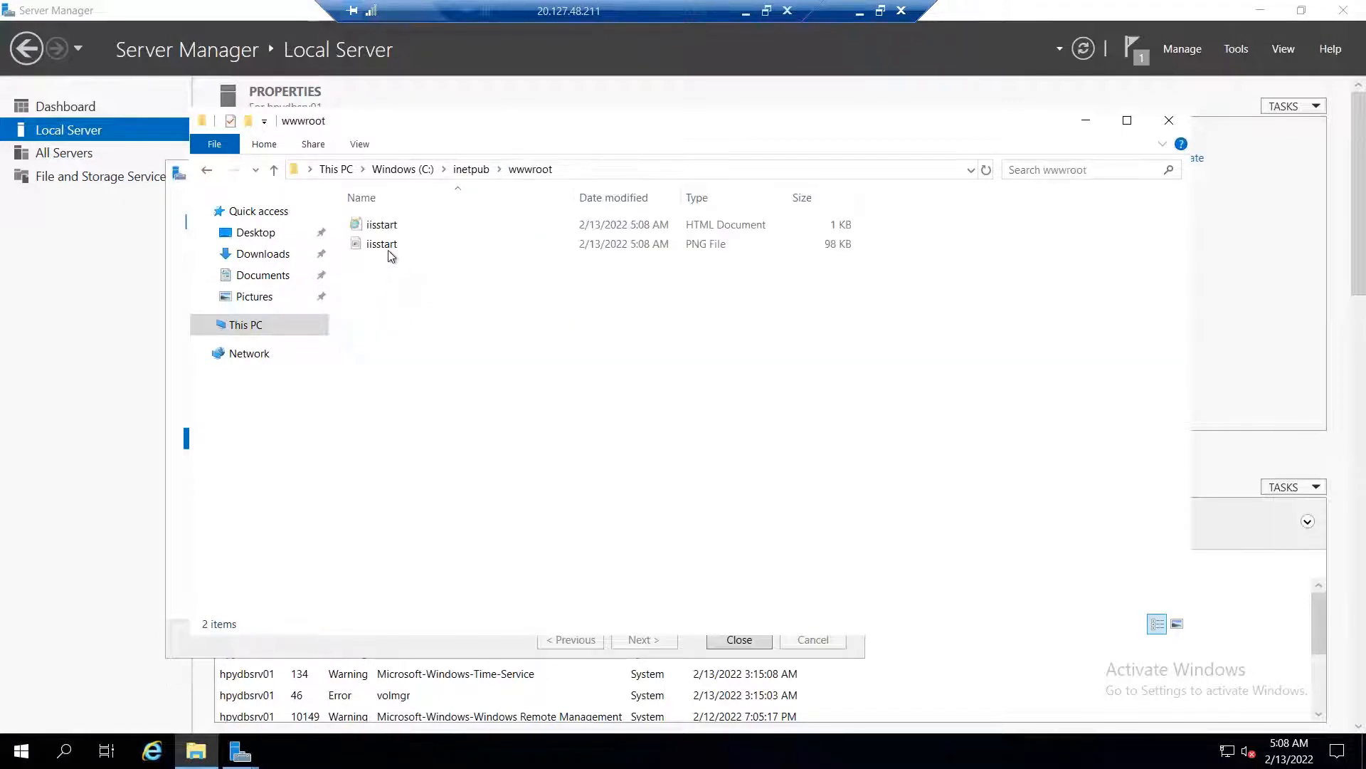
left_click(388, 249)
right_click(391, 255)
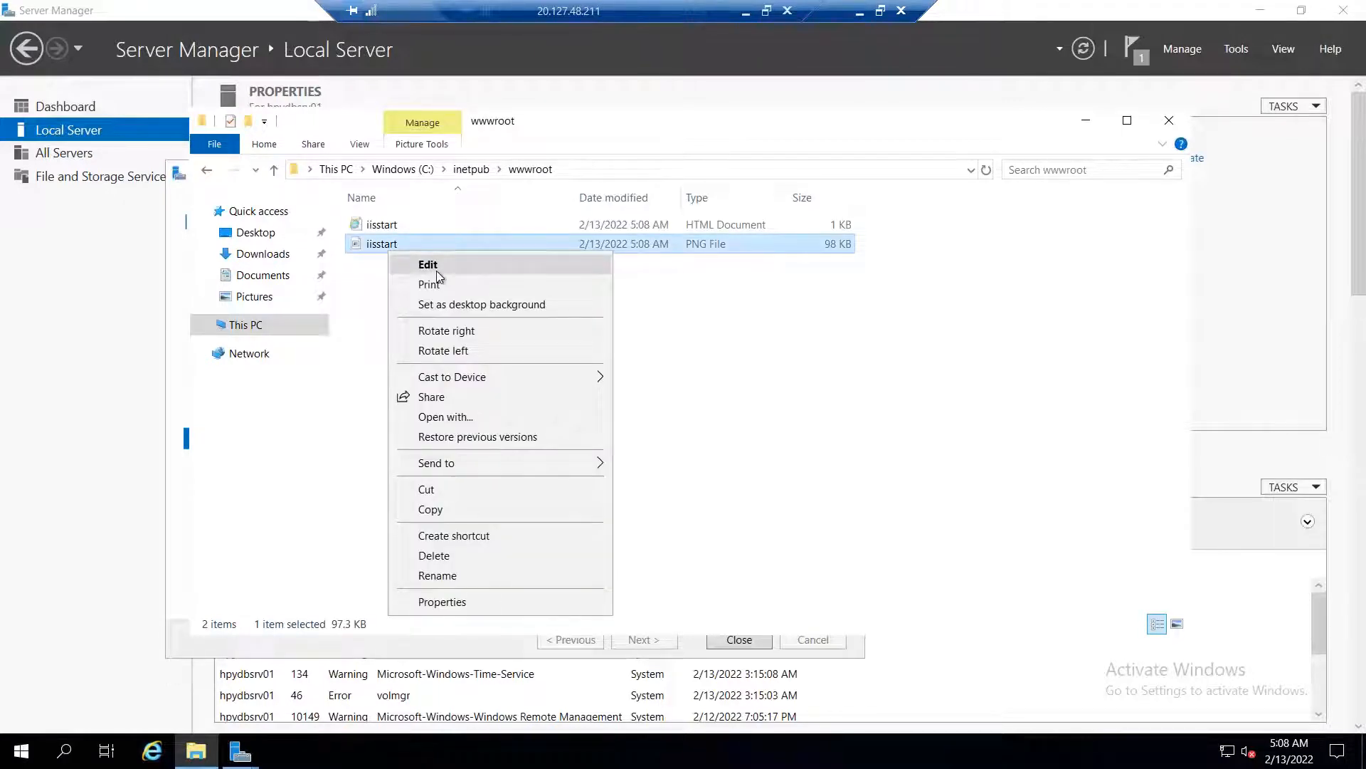
left_click(429, 266)
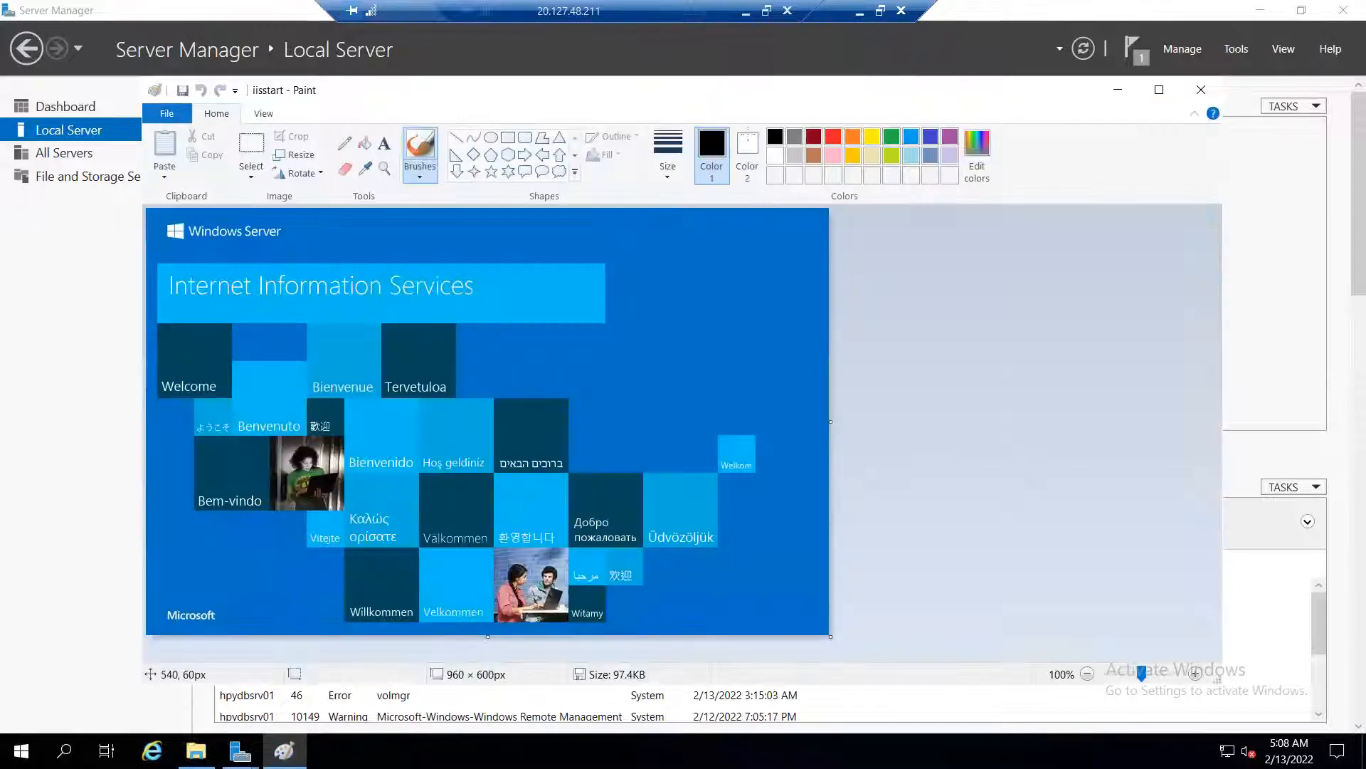
Draw a lime-green handwritten label on the image and save it on closing Paint
left_click(895, 158)
mouse_move(638, 324)
left_mouse_down()
mouse_move(639, 347)
mouse_move(647, 334)
left_mouse_up()
mouse_move(730, 351)
left_mouse_down()
mouse_move(699, 358)
mouse_move(745, 306)
left_mouse_up()
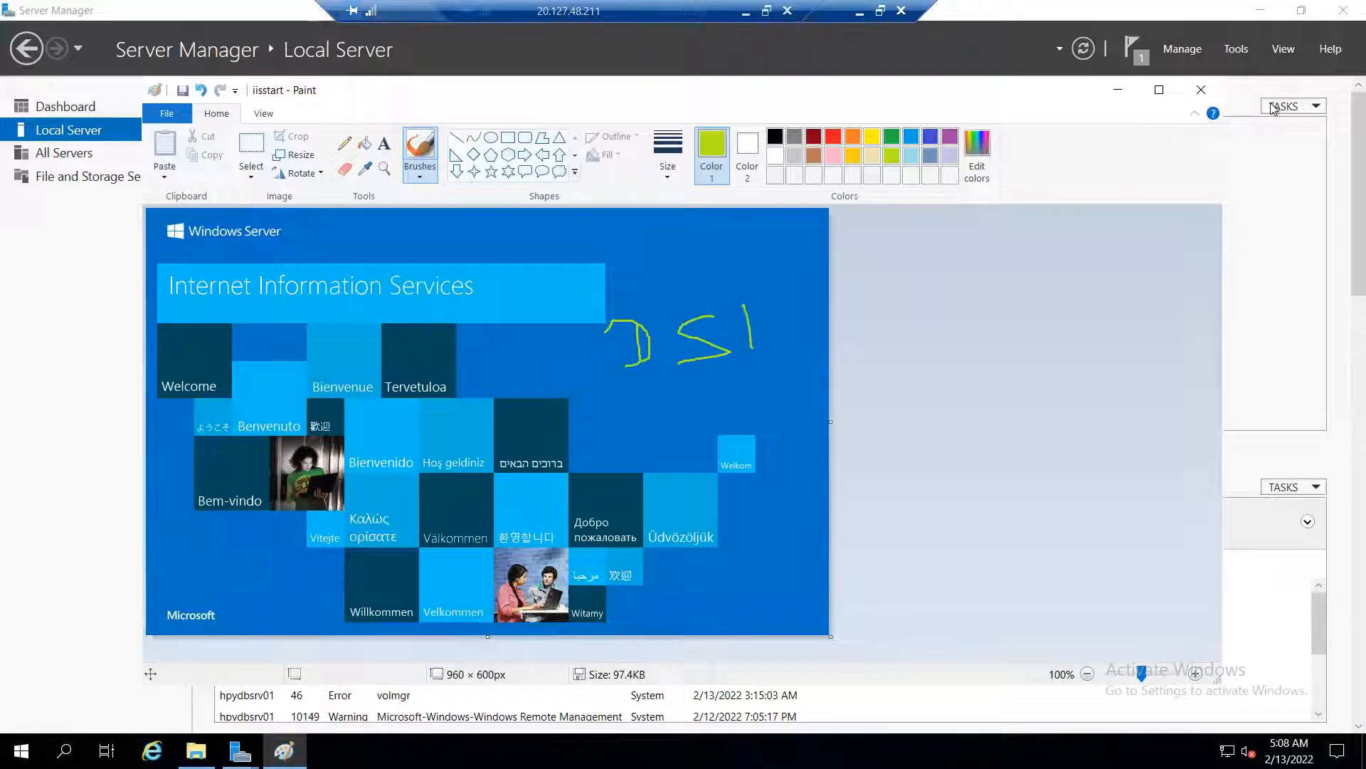
left_click(1201, 96)
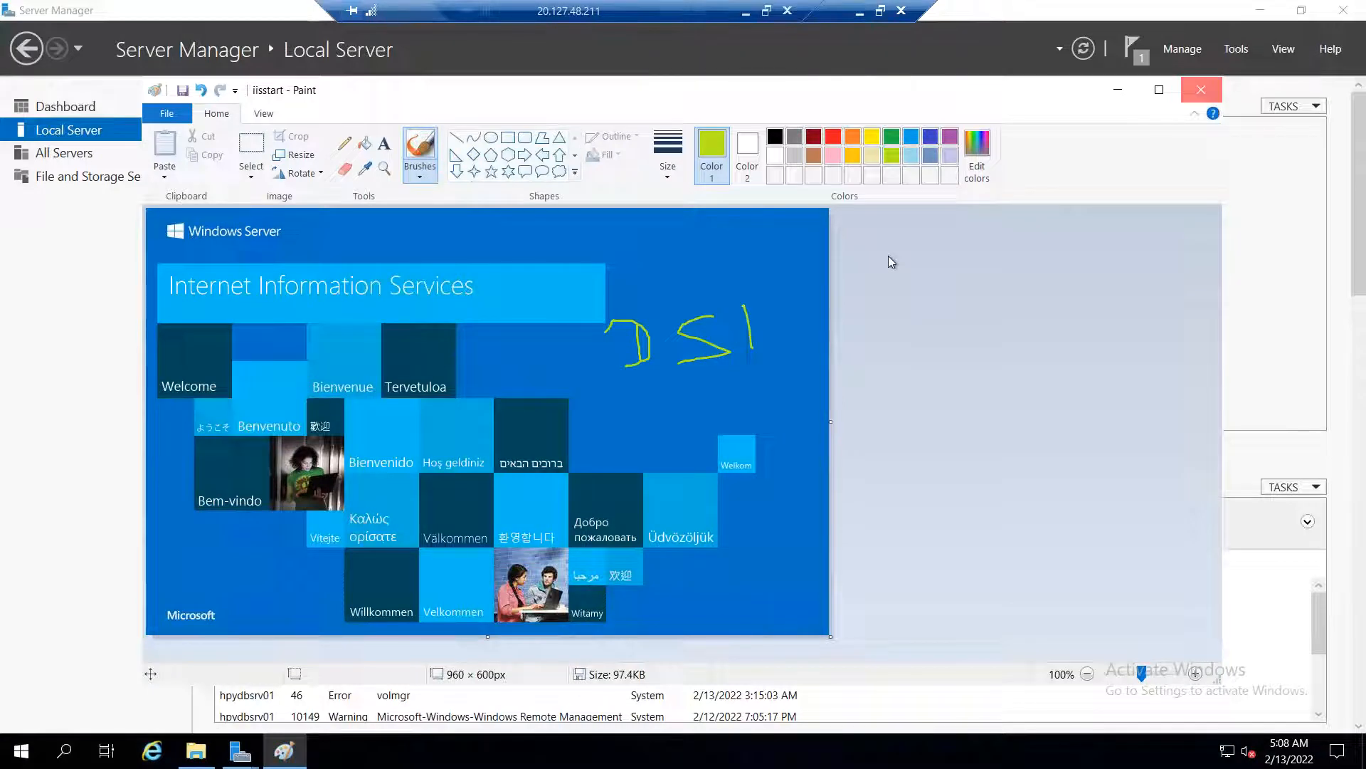
left_click(634, 402)
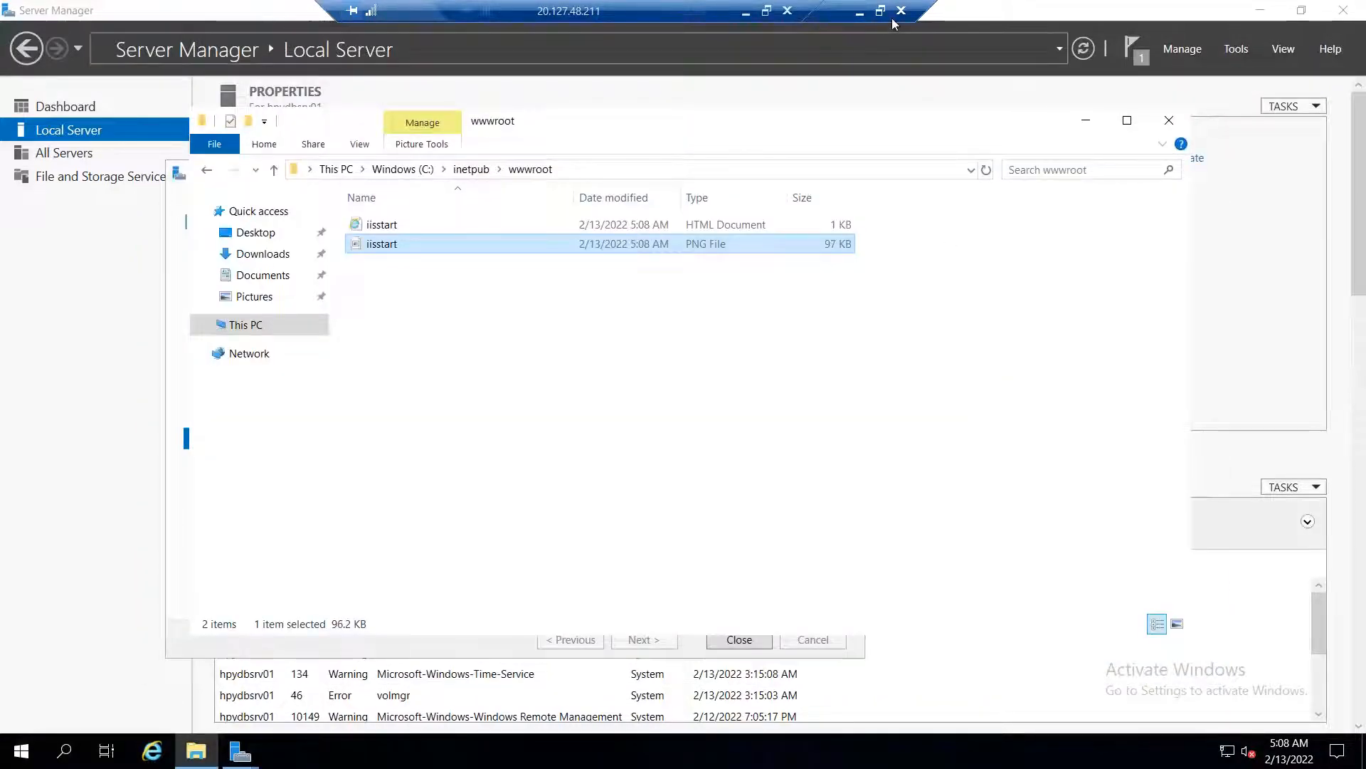
left_click(860, 11)
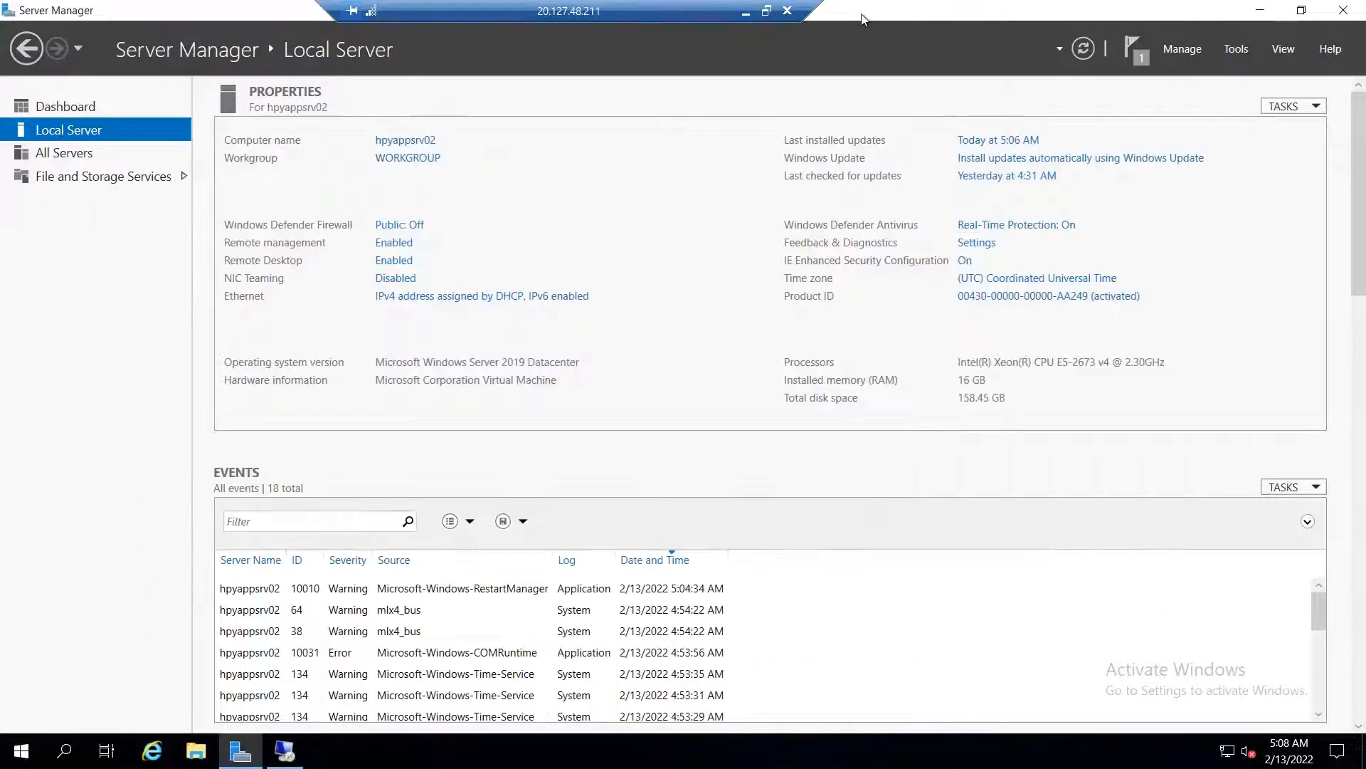
Leave the remote session and bring up hpydbsrv01's networking settings in the Azure portal
left_click(745, 12)
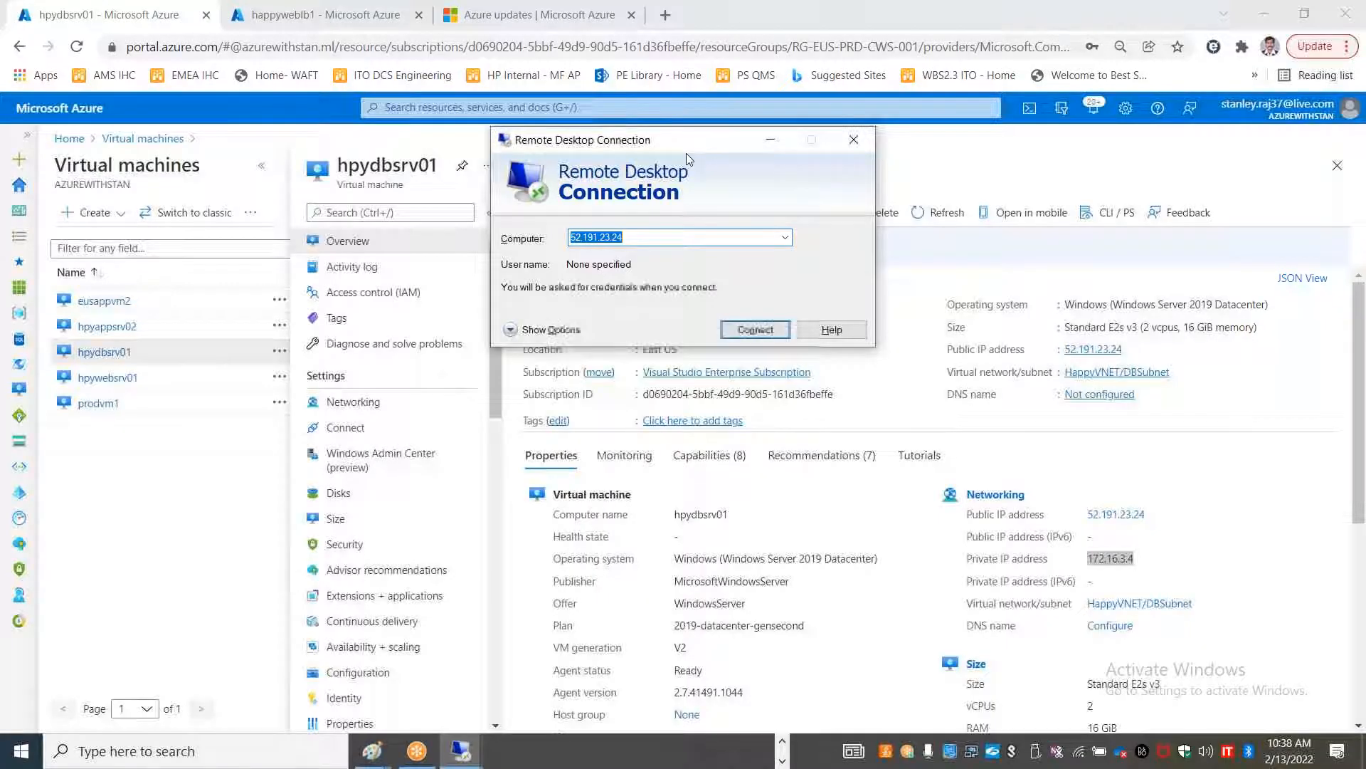
left_click(844, 144)
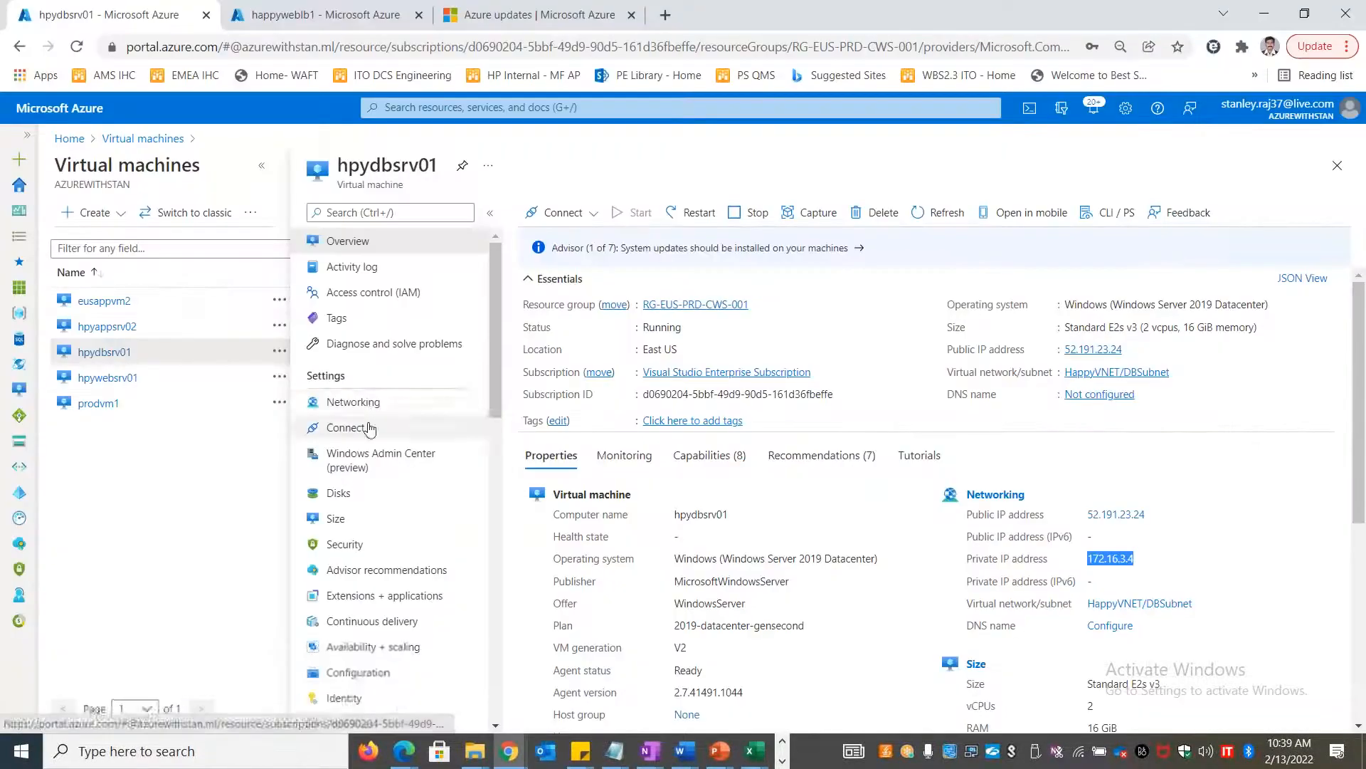
left_click(367, 406)
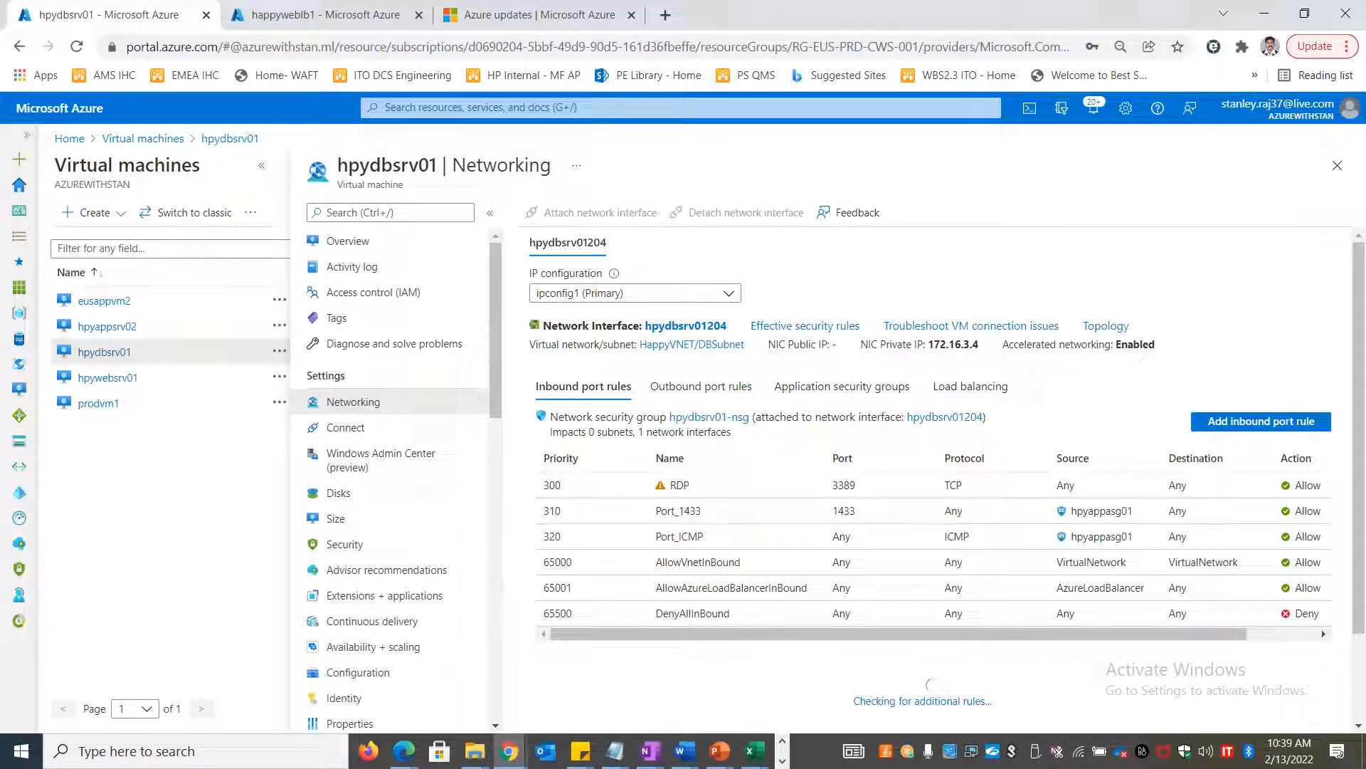
Add inbound rule Port_HTTP allowing HTTP on port 80 to hpydbsrv01, then open hpyappsrv02's networking
left_click(1261, 421)
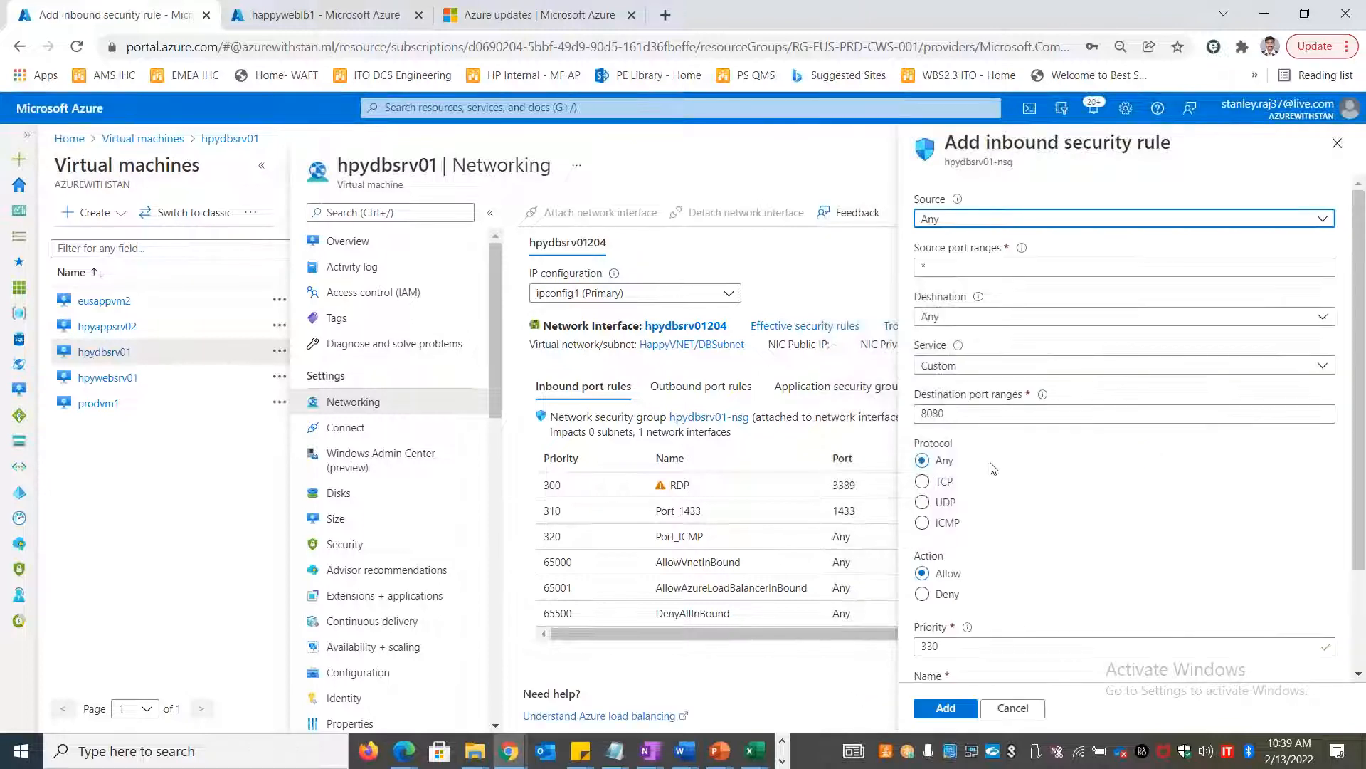
left_click(962, 367)
left_click(934, 388)
scroll(969, 513, "down", 2)
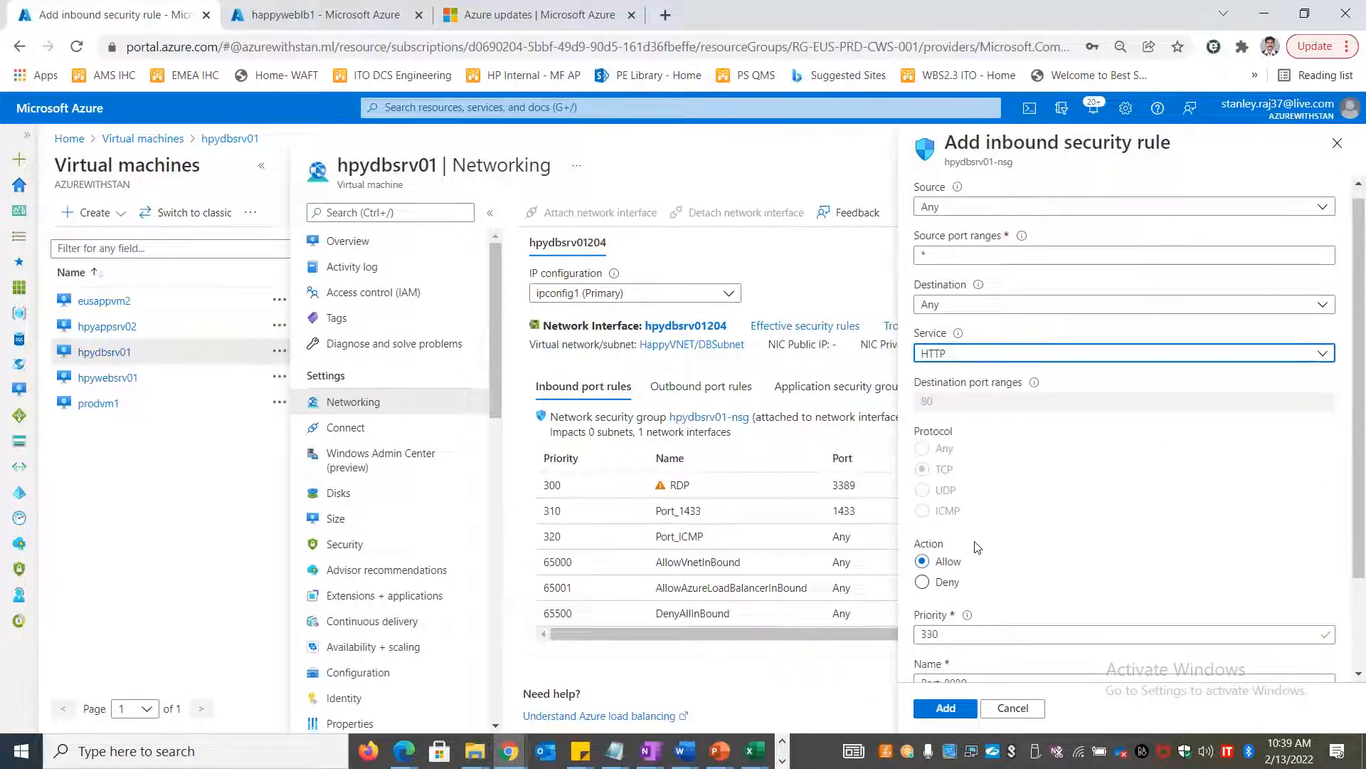
left_click_drag(944, 564, 966, 564)
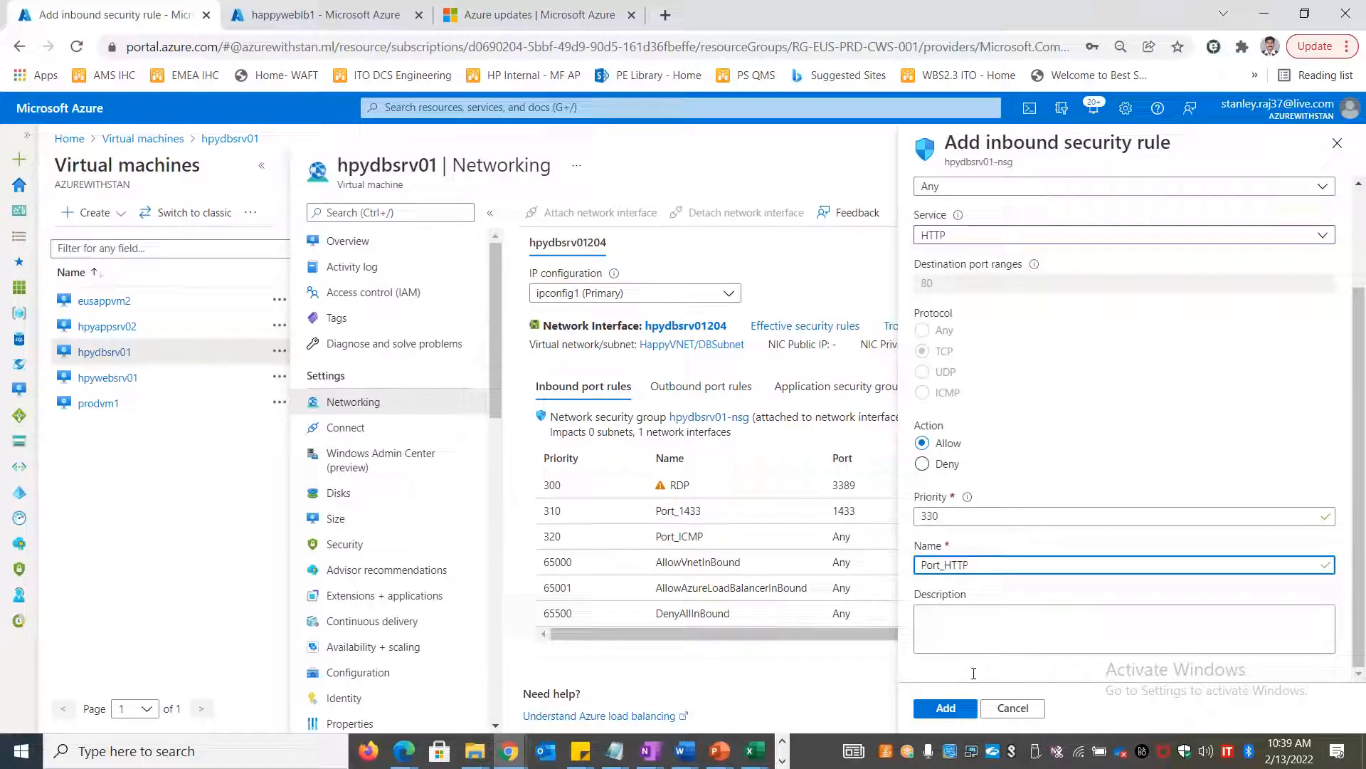
left_click(957, 711)
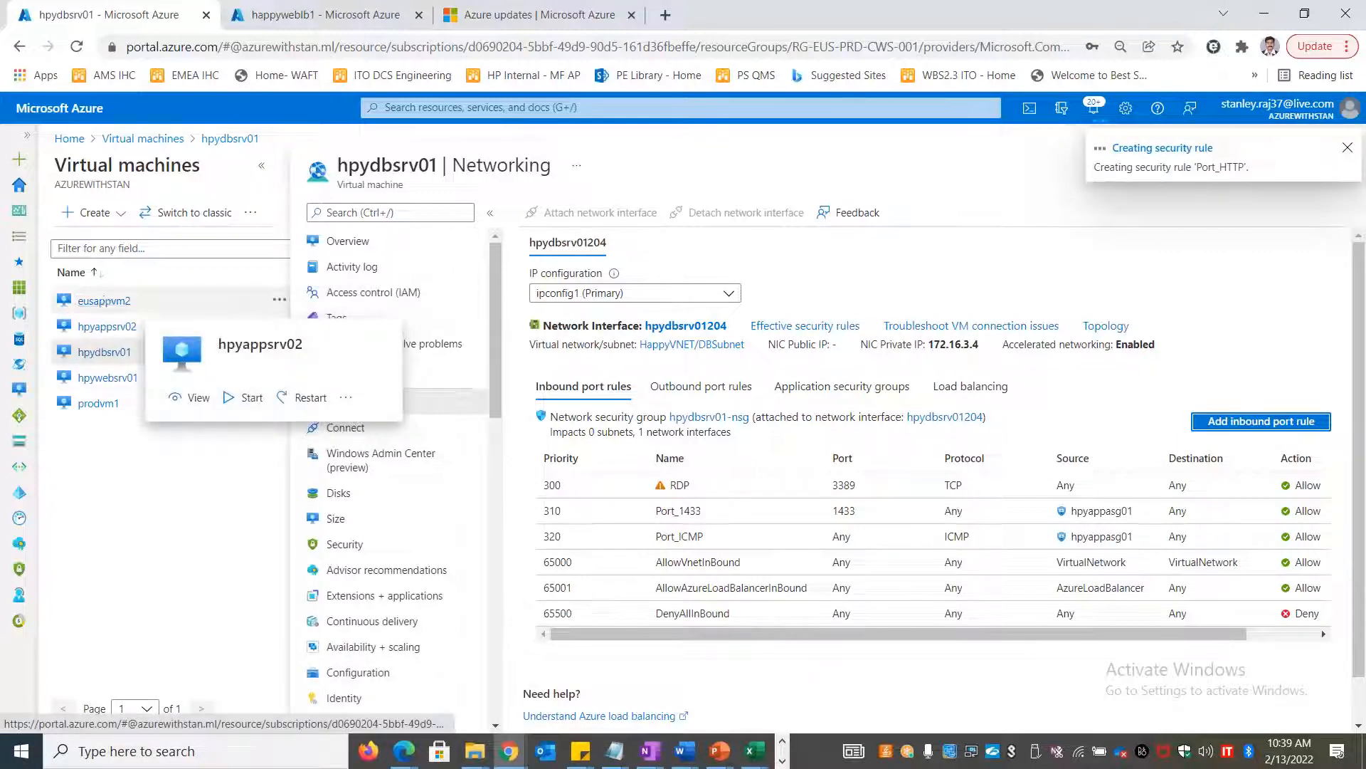
left_click(108, 328)
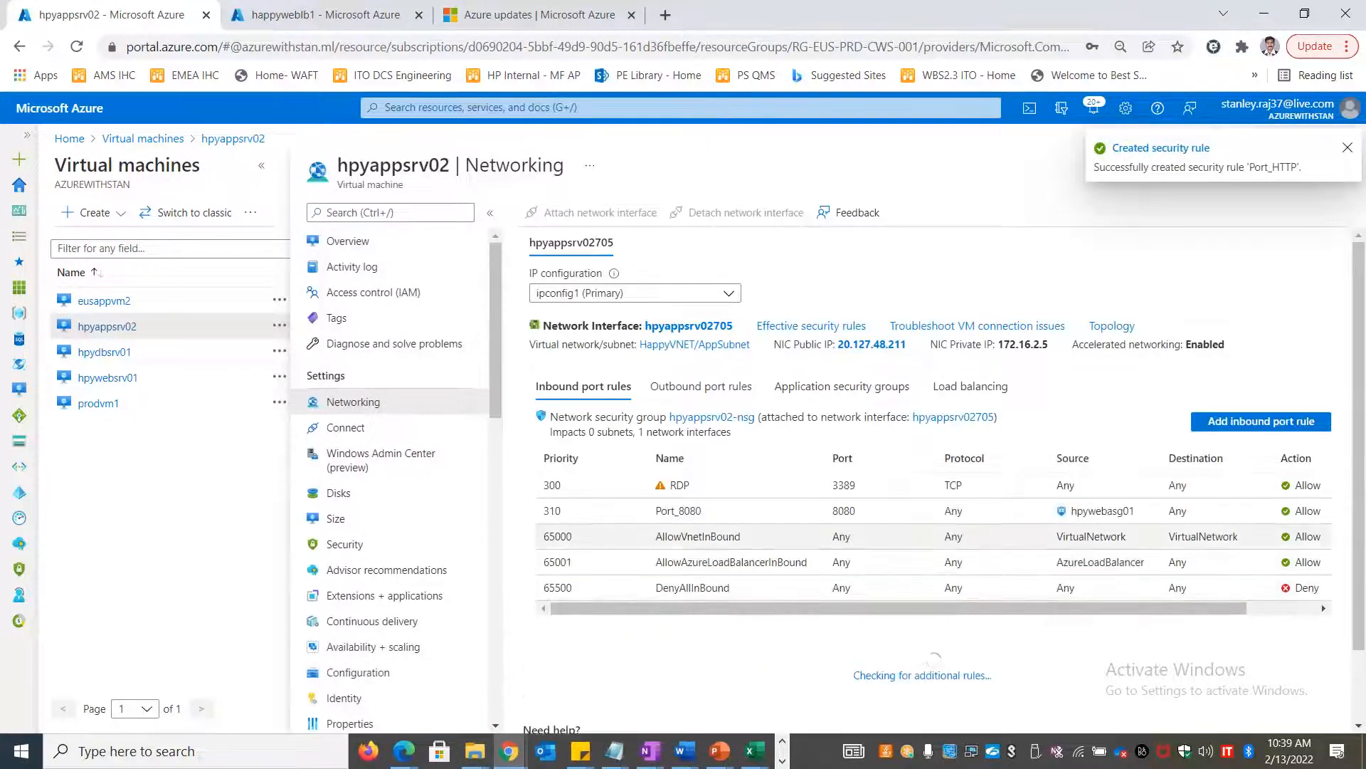
Create inbound rule Port_HTTP_80 for HTTP port 80 on hpyappsrv02, then open eusappvm2's networking
left_click(1276, 421)
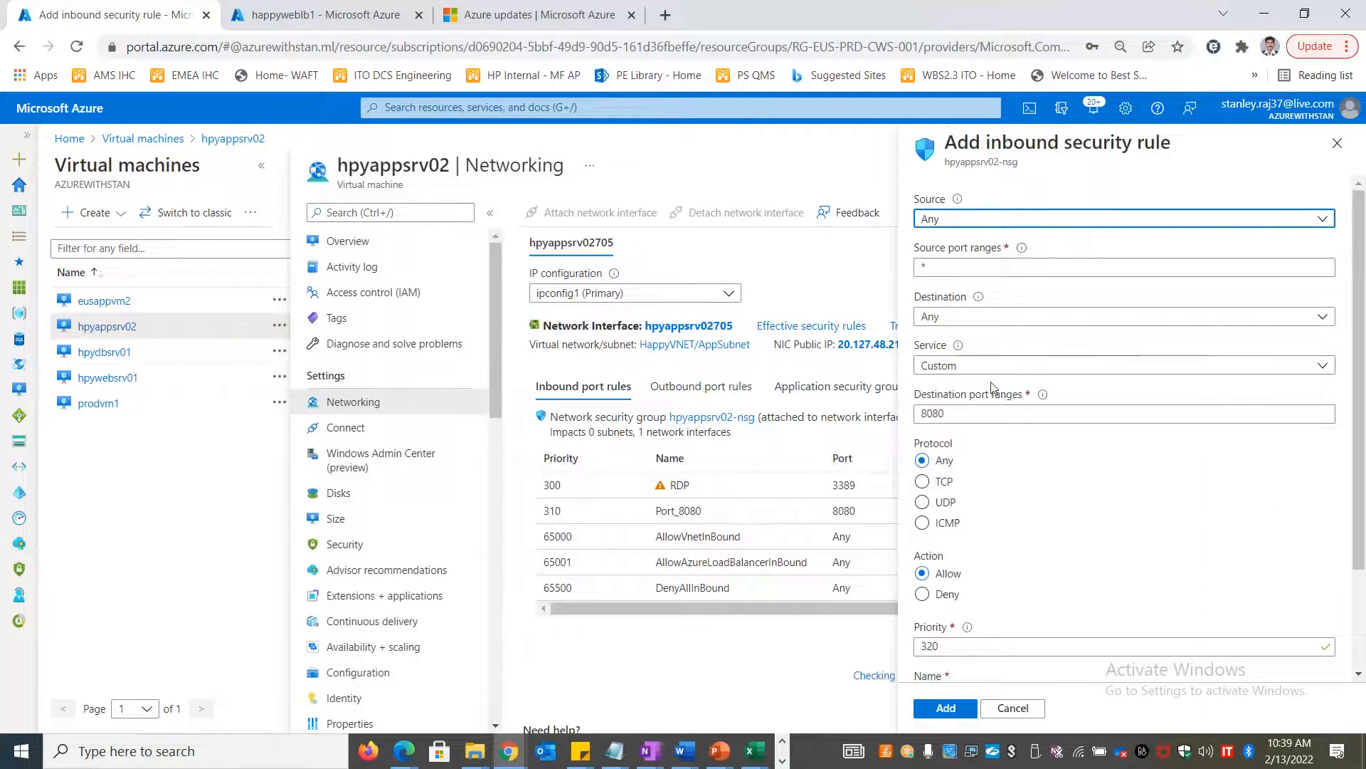
left_click(983, 366)
left_click(971, 388)
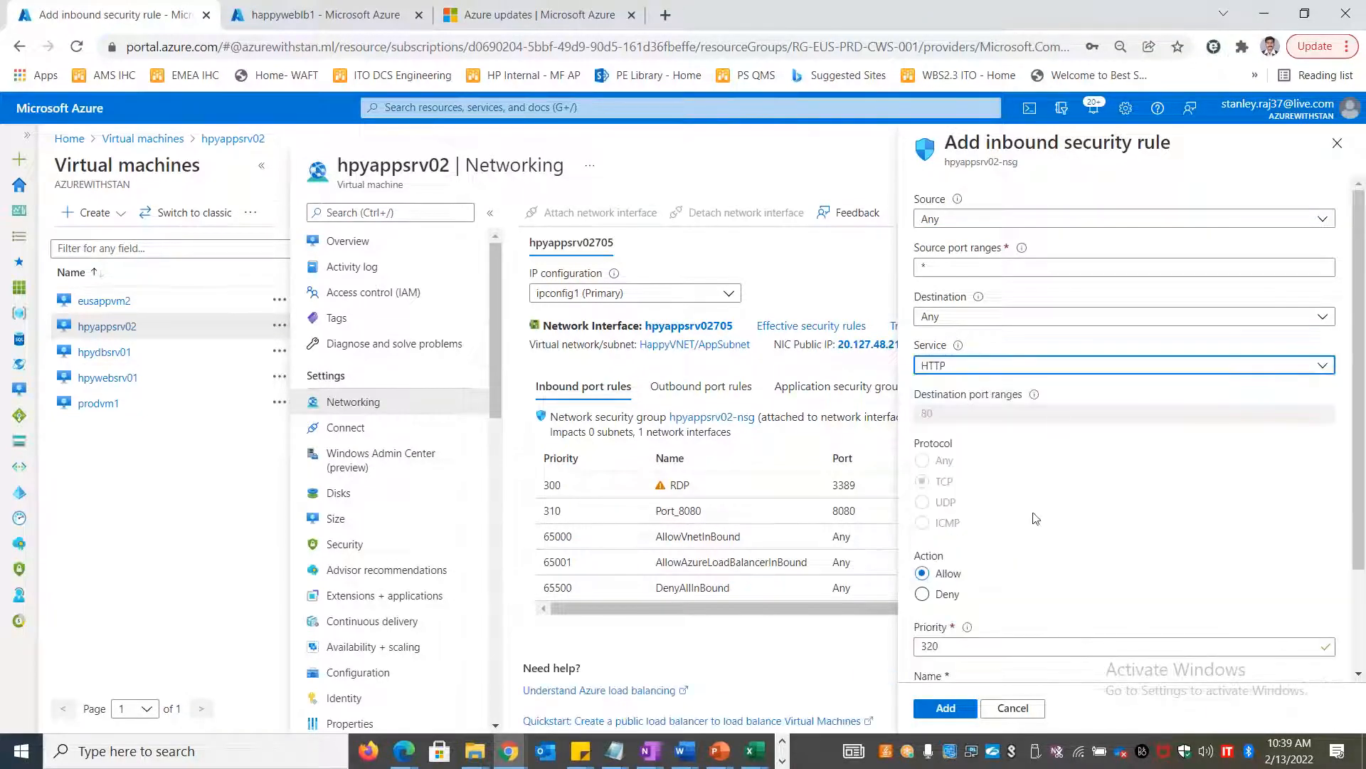
scroll(983, 632, "down", 3)
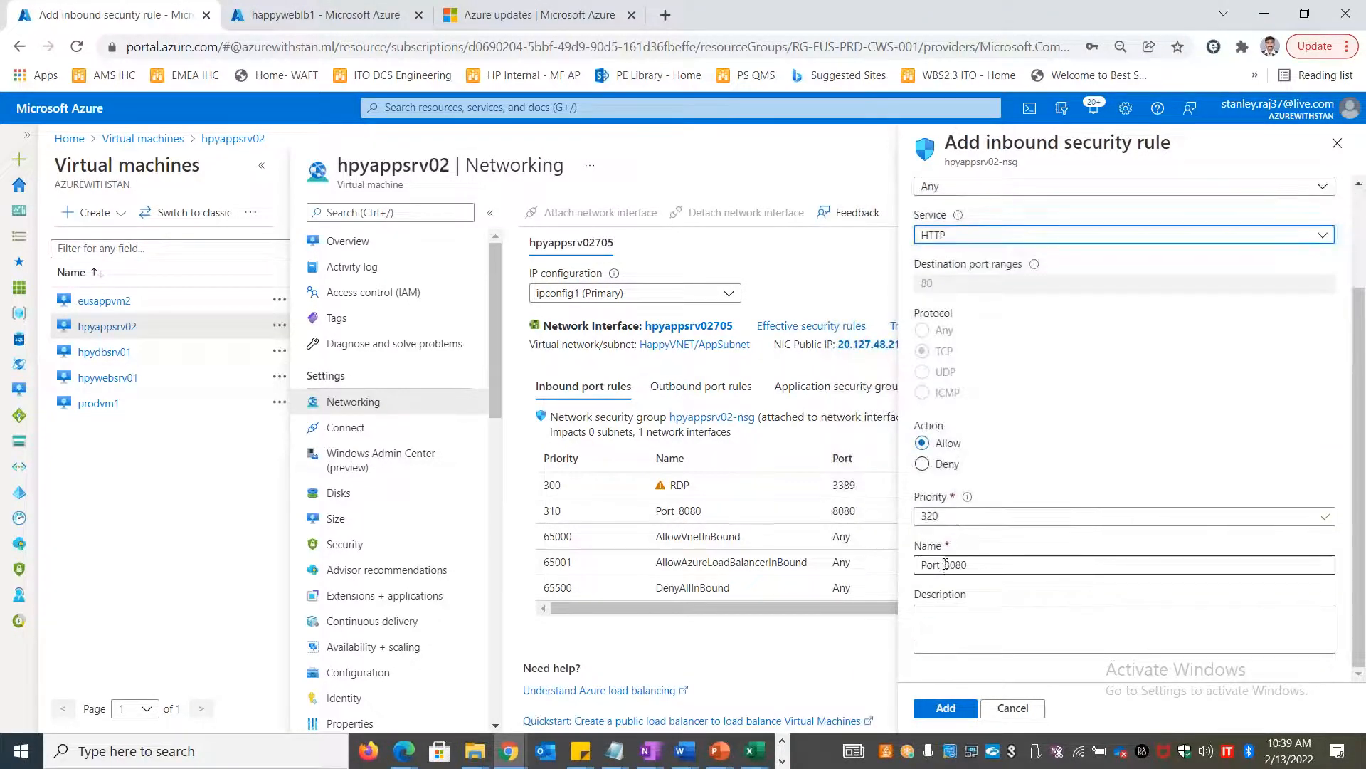
left_click_drag(946, 565, 1047, 560)
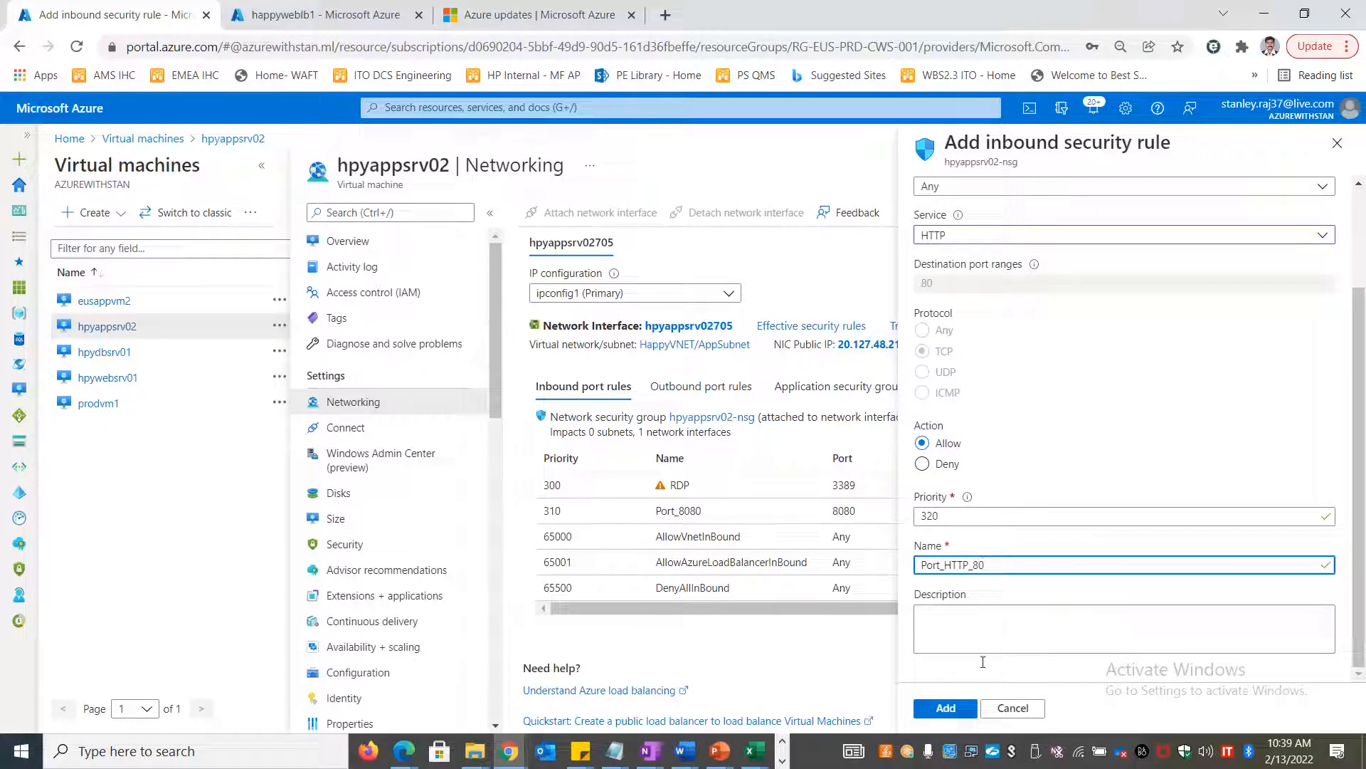
left_click(943, 708)
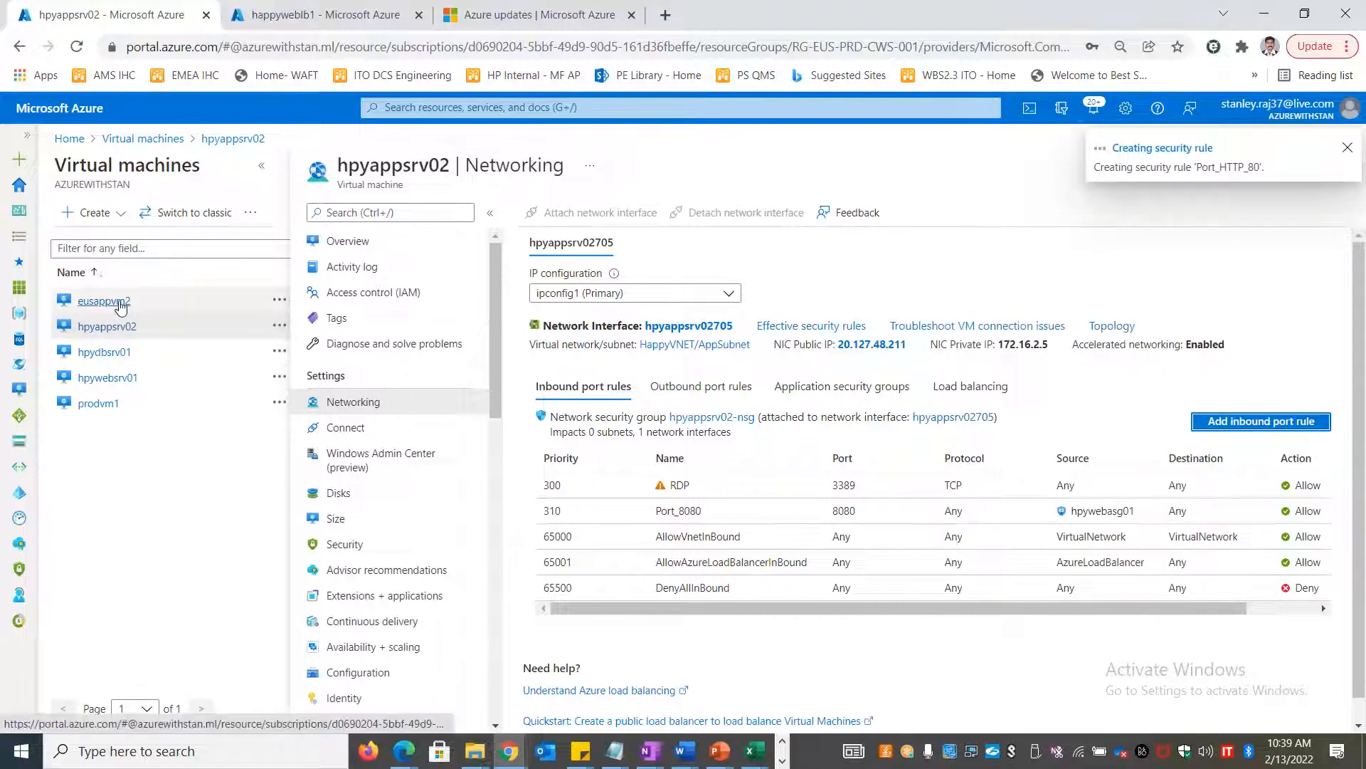
mouse_move(122, 302)
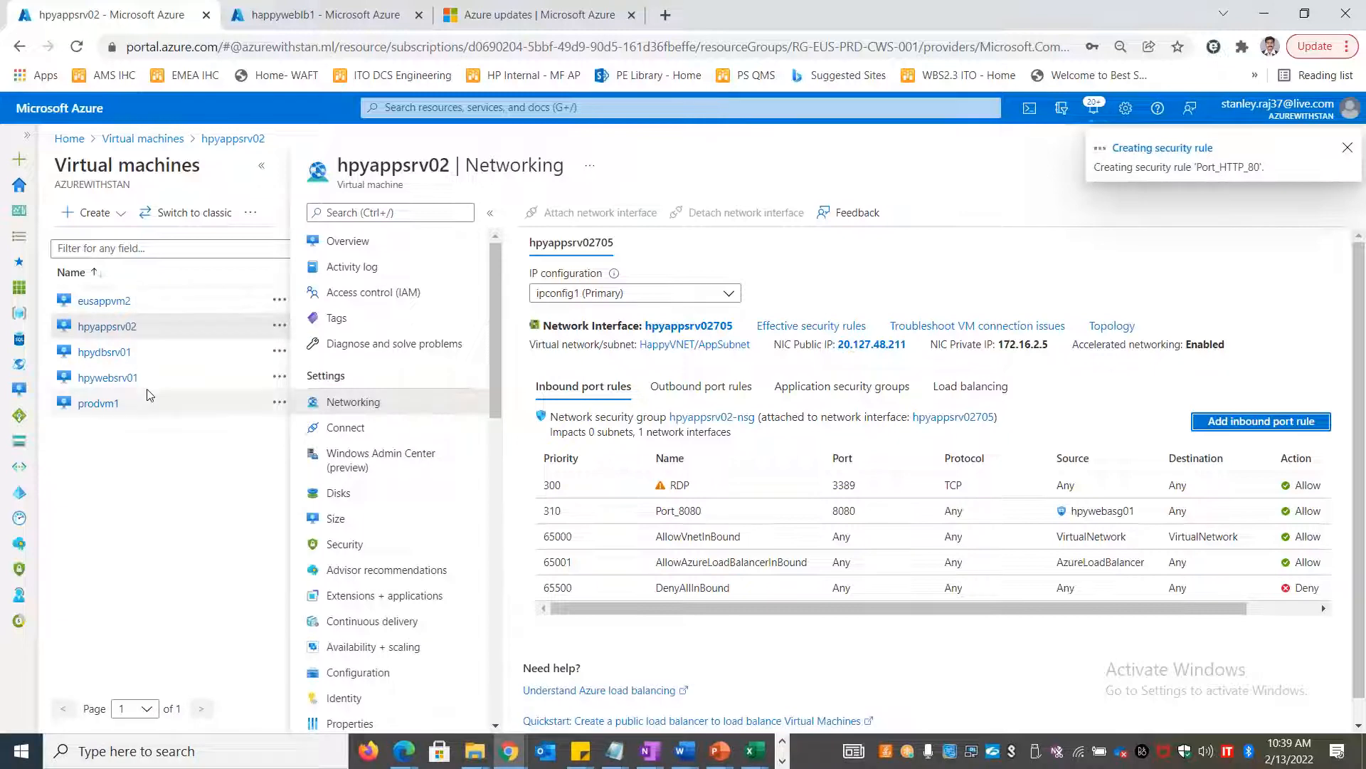
left_click(105, 302)
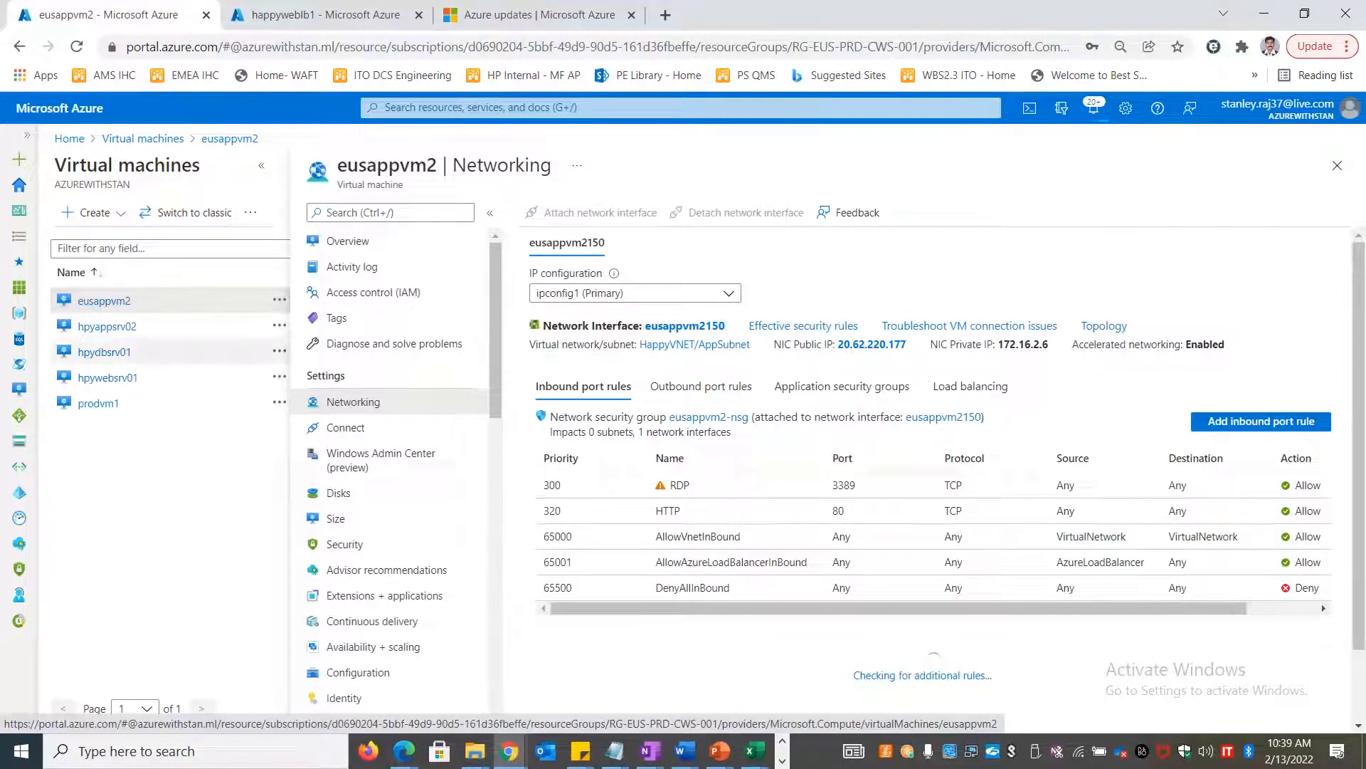
Copy eusappvm2's public IP 20.62.220.177 into Remote Desktop Connection via mstsc
left_click_drag(909, 345, 839, 358)
key("ctrl+c")
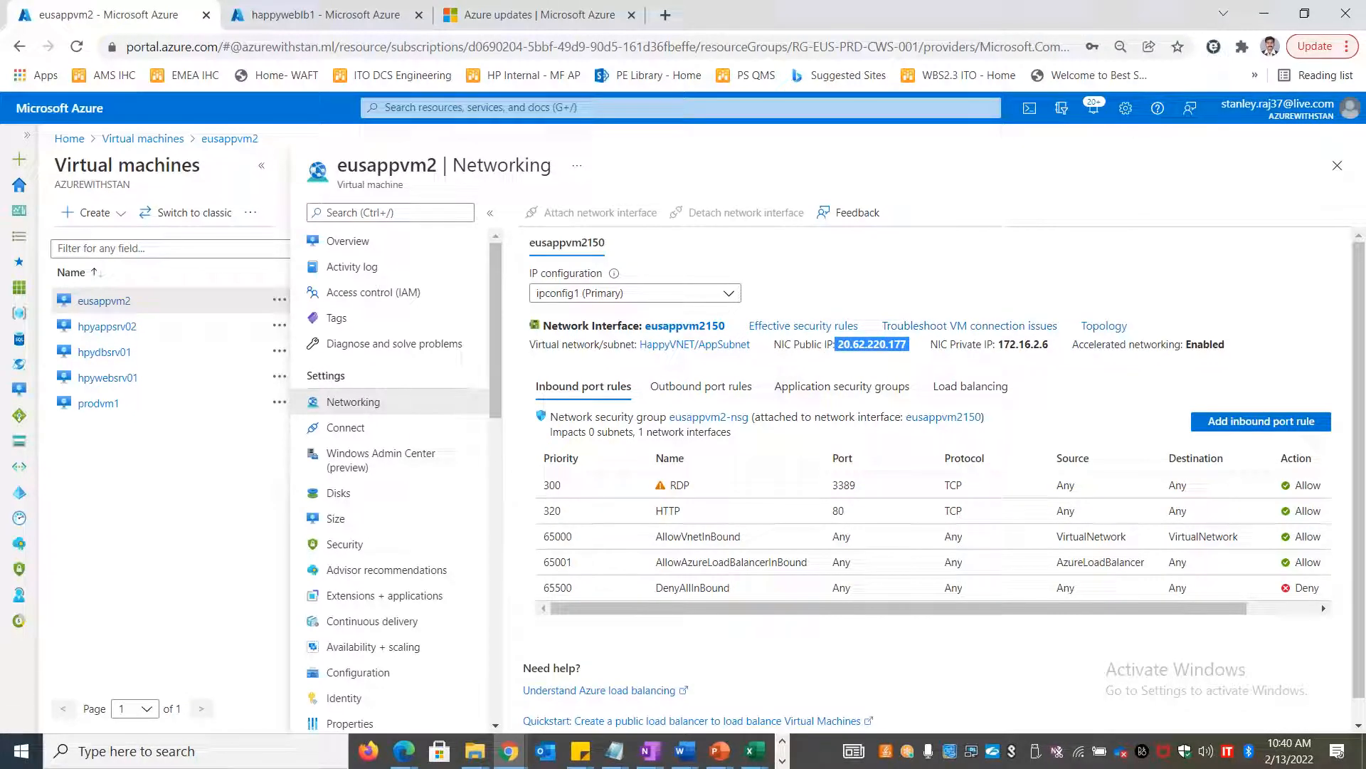
key("super+r")
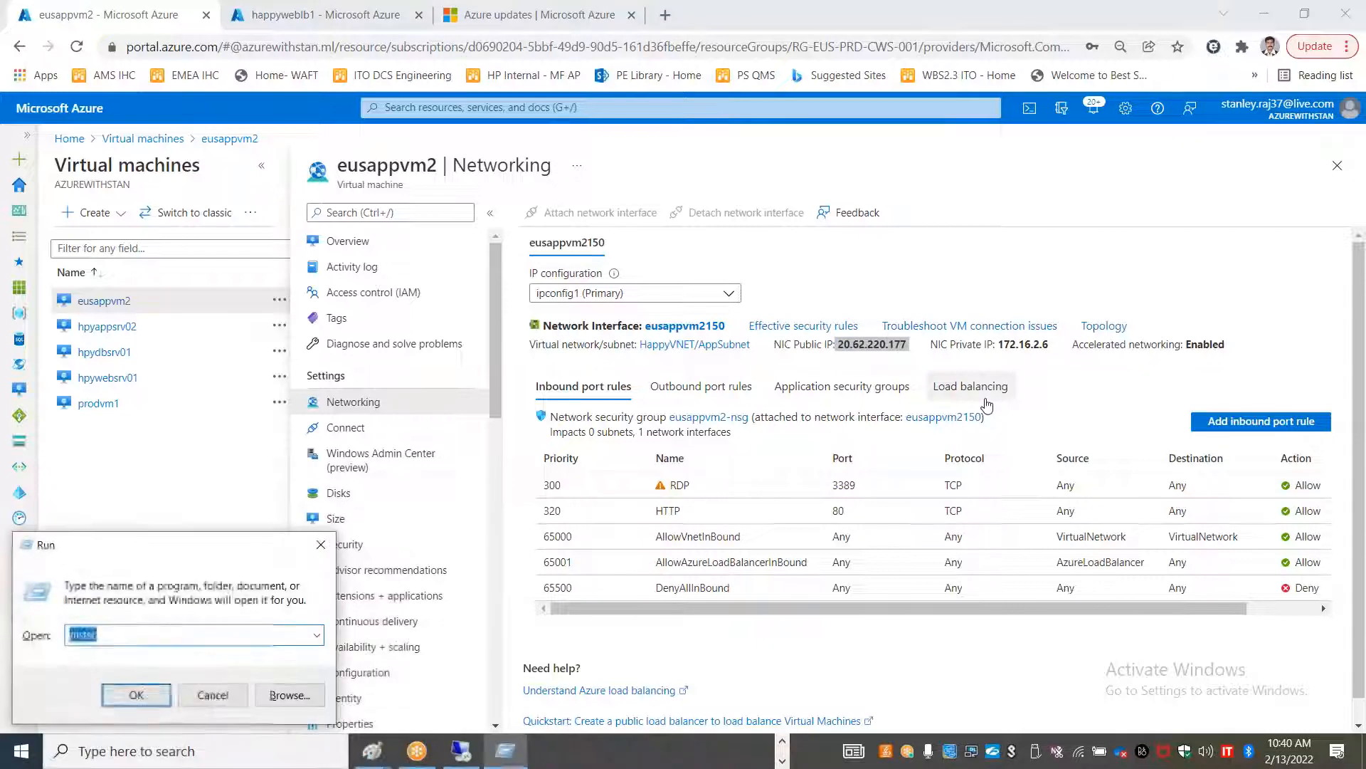
type("mstsc")
key("Return")
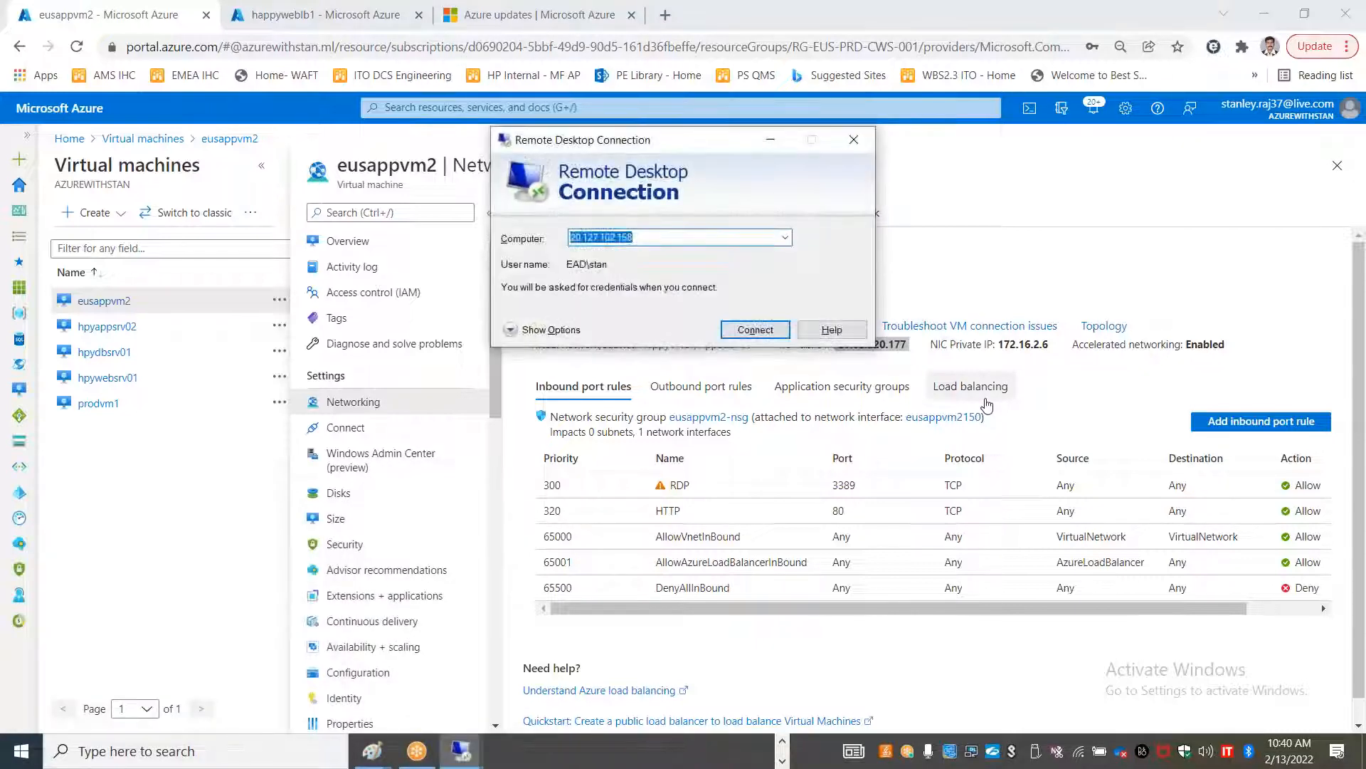
key("ctrl+v")
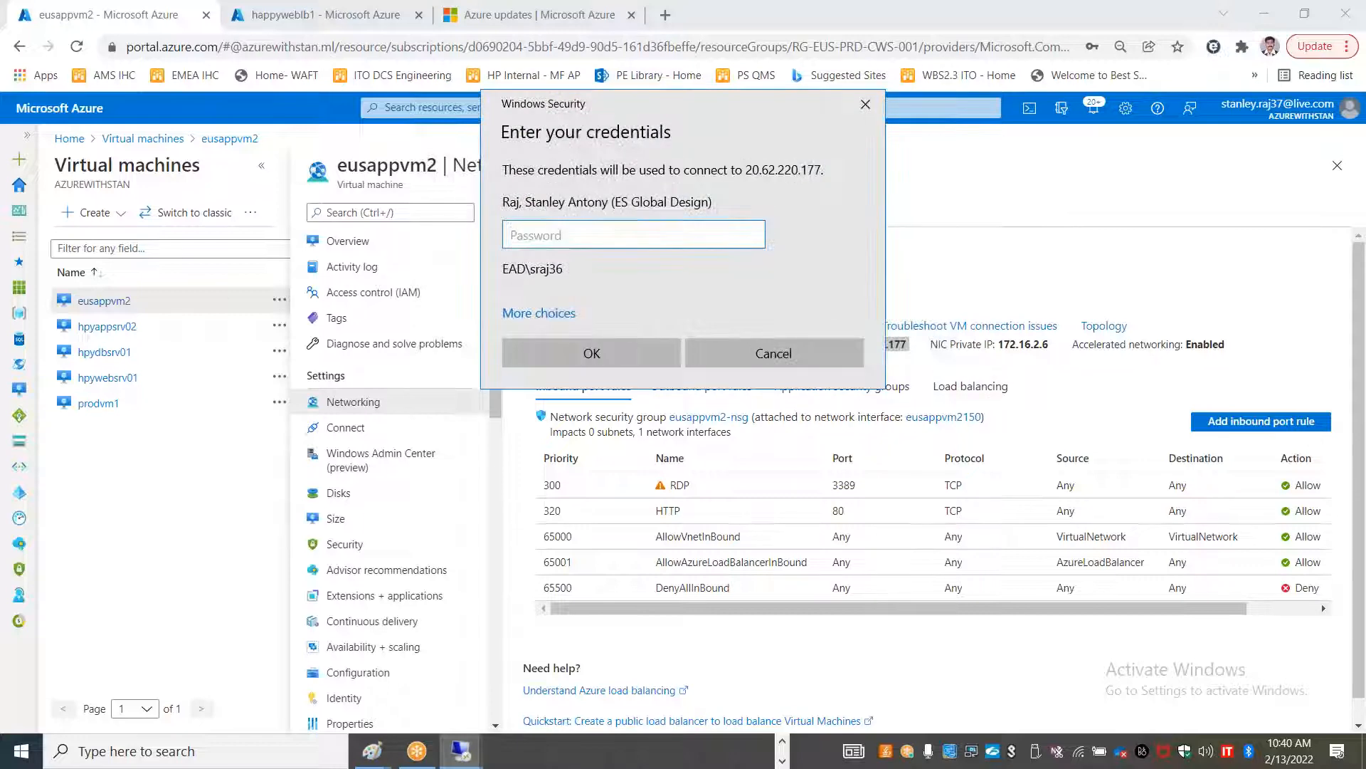
Connect with a different account, entering its username and password
left_click(538, 313)
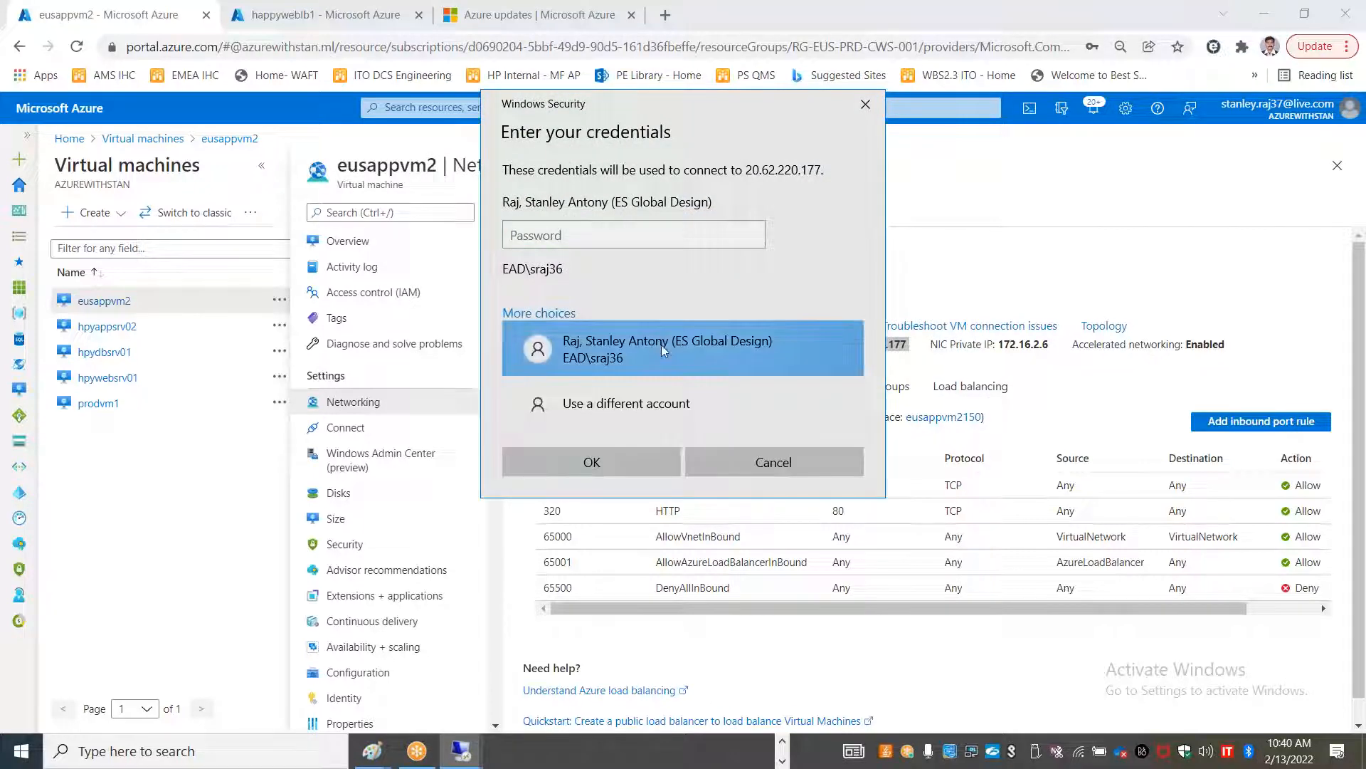
left_click(626, 403)
type("stan")
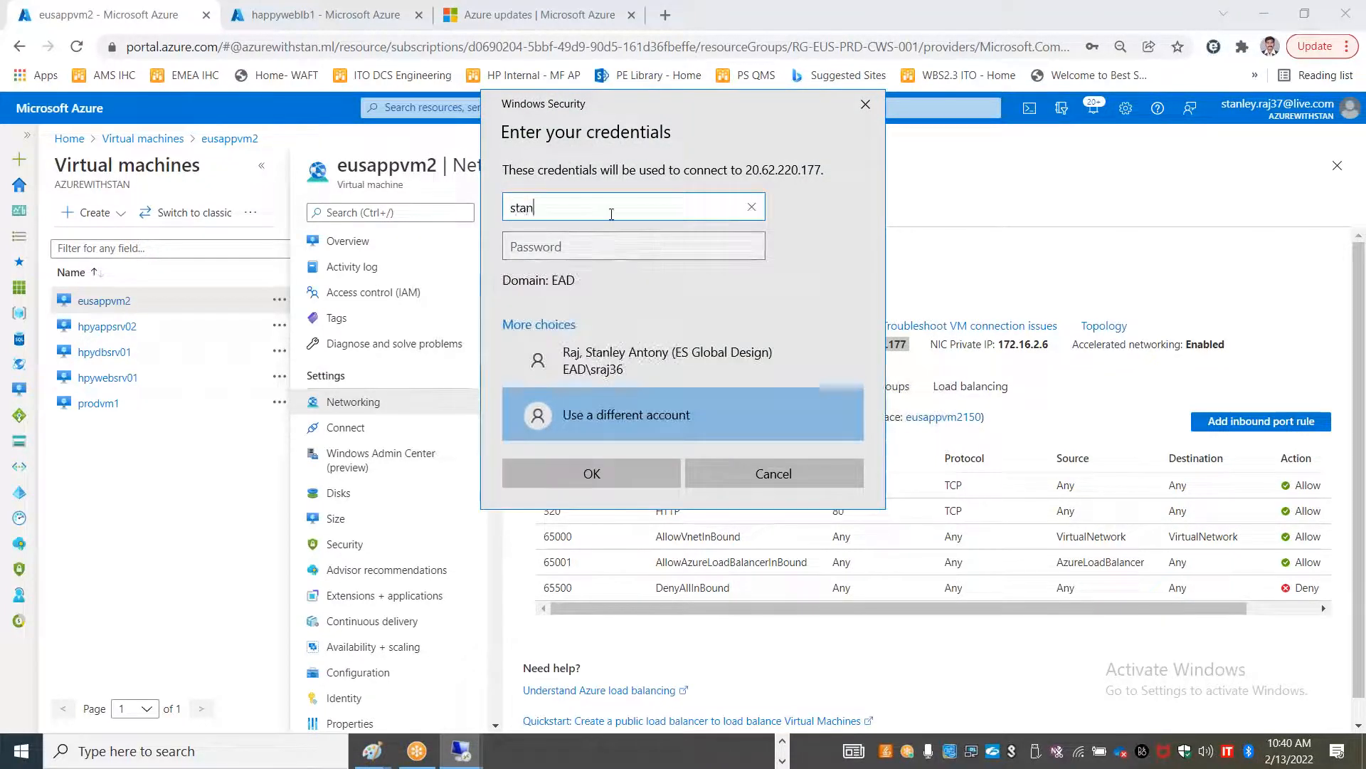
key("Tab")
type("•••••")
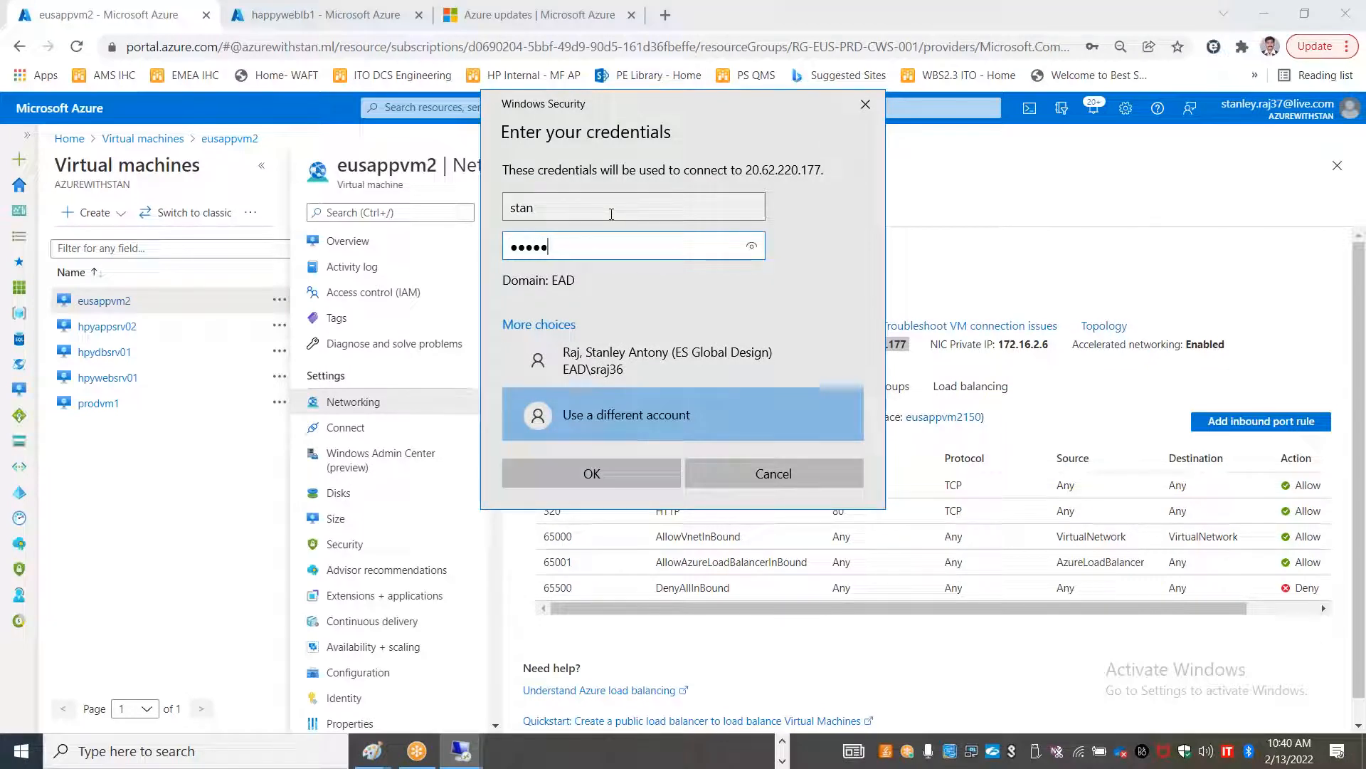
type("••")
key("BackSpace")
key("BackSpace")
key("BackSpace")
key("BackSpace")
type("••••••••••••")
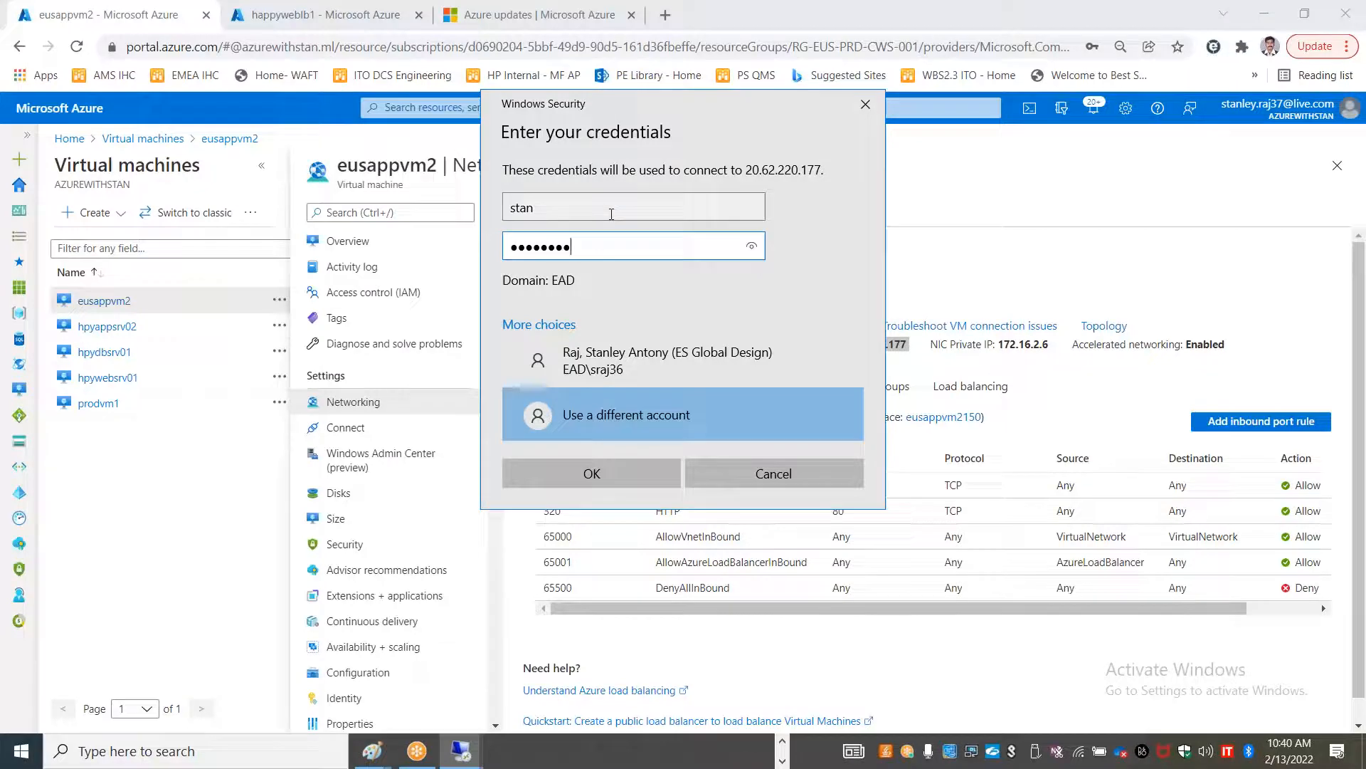
key("Return")
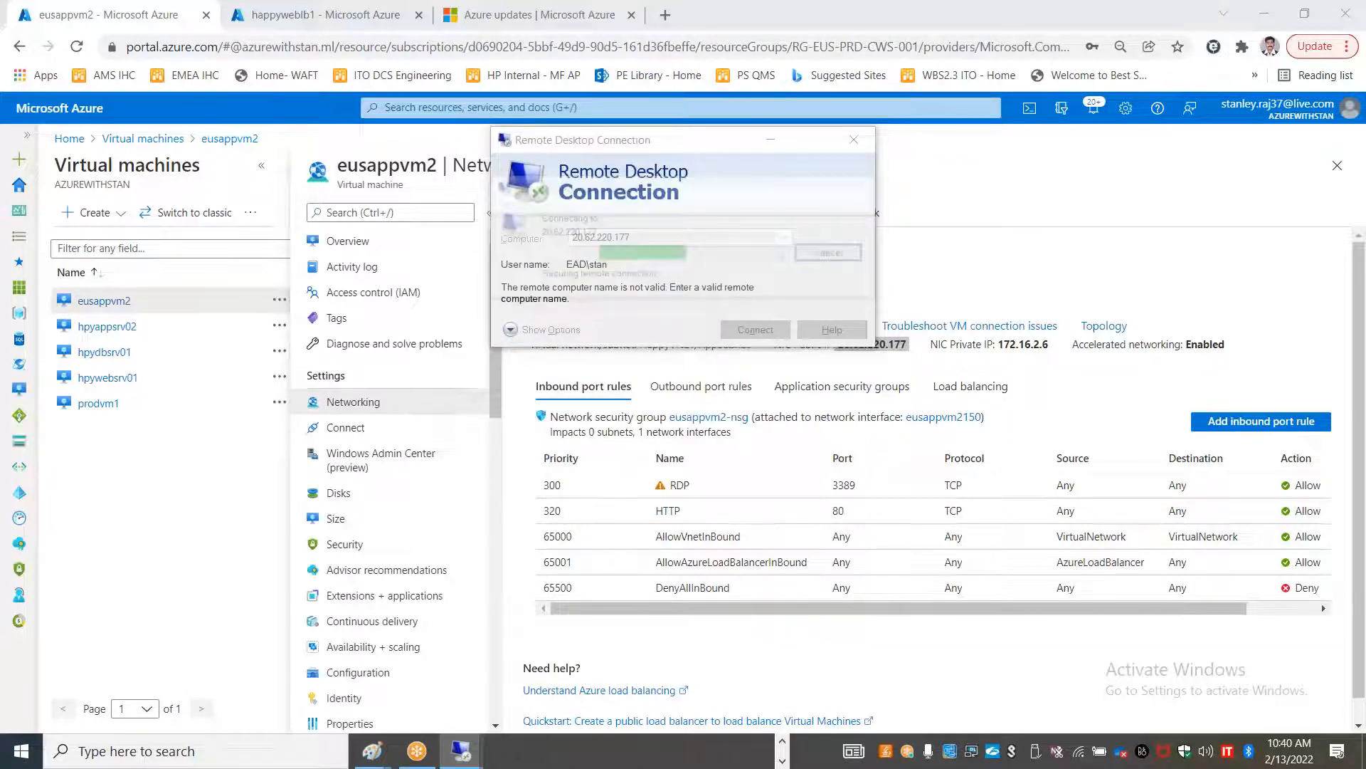
Accept the certificate, launch Server Manager and allow network discovery on eusappvm2
left_click(744, 390)
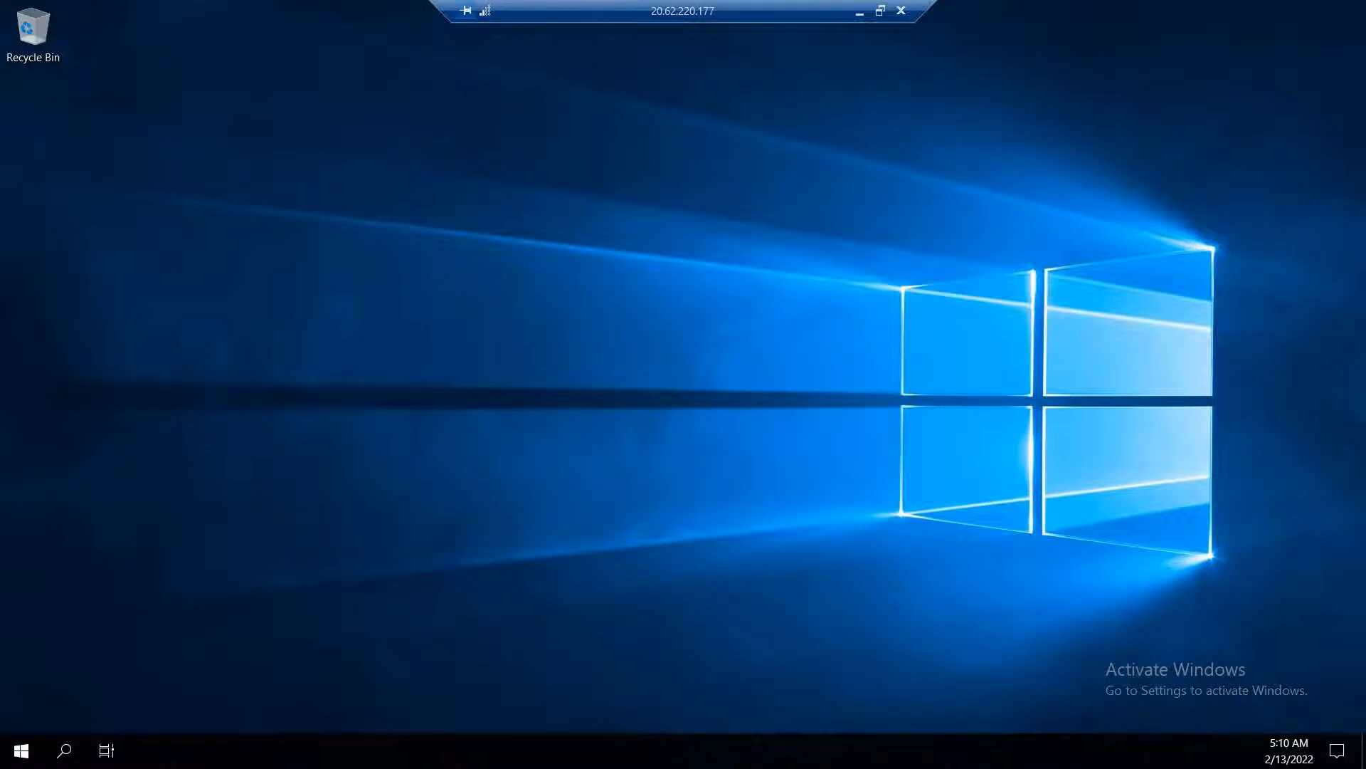
left_click(22, 751)
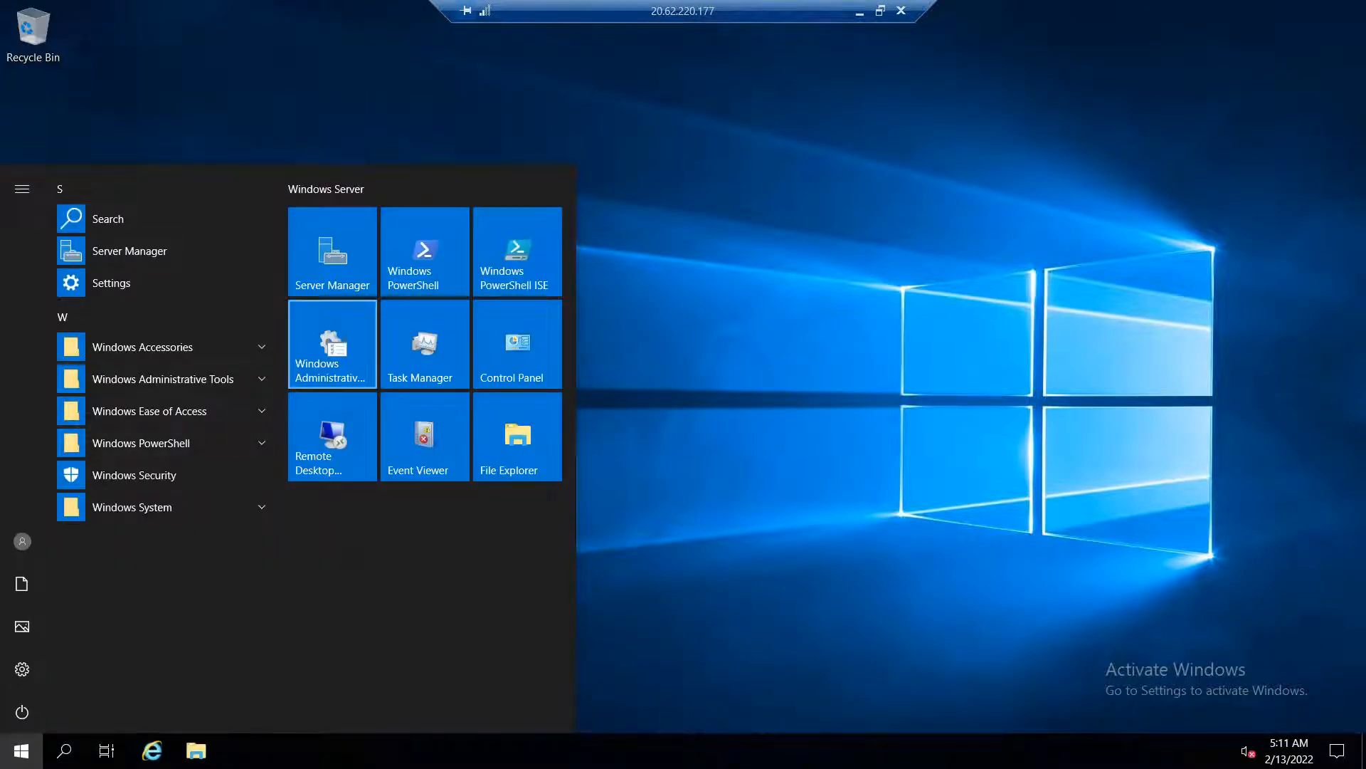
left_click(333, 259)
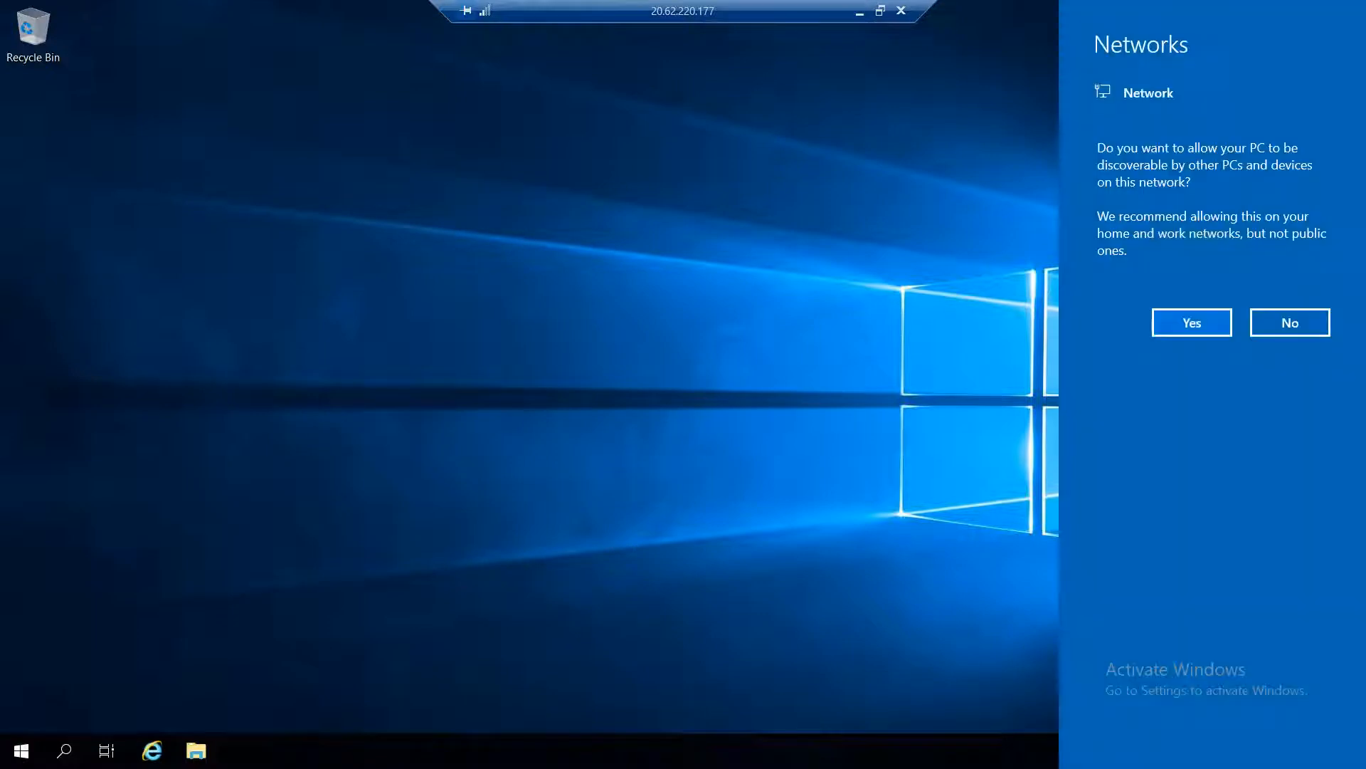
left_click(1192, 322)
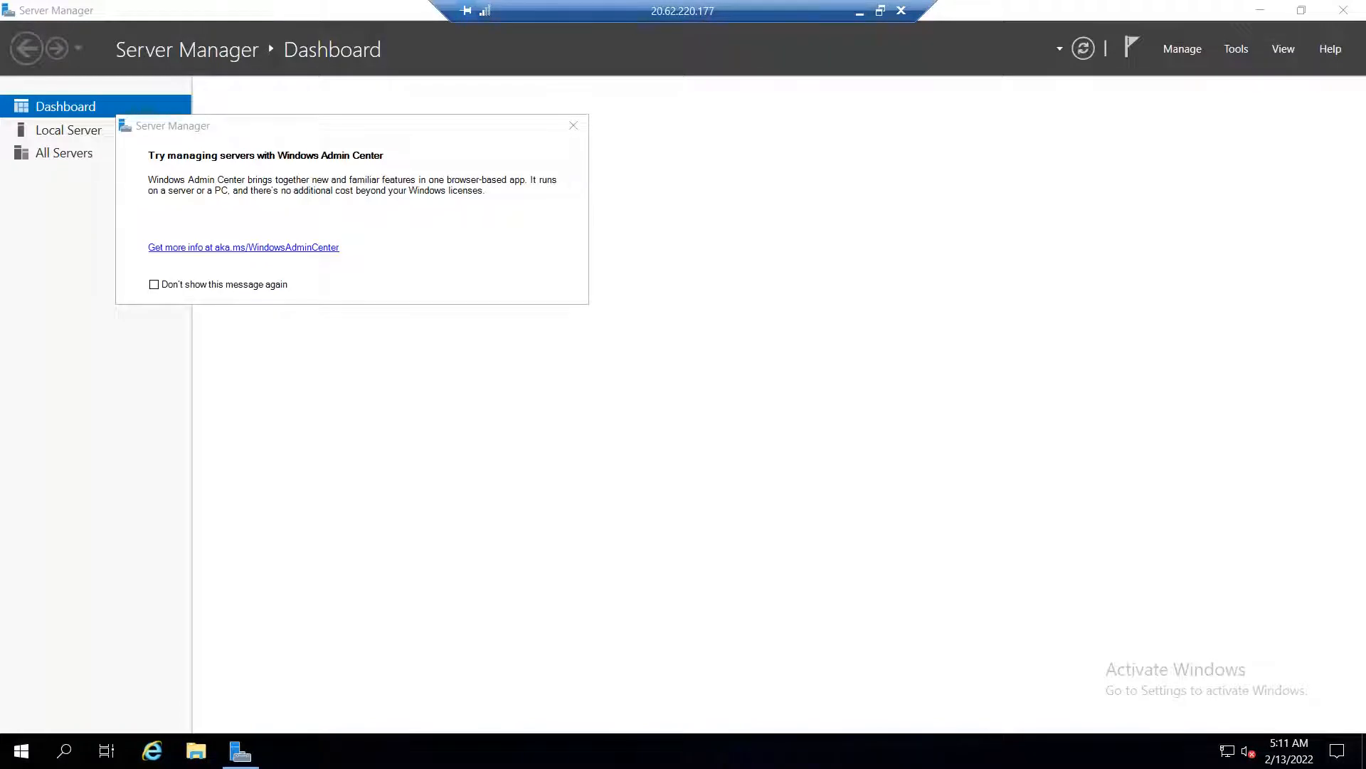
Dismiss the Windows Admin Center prompt and show the Local Server properties page
left_click(573, 126)
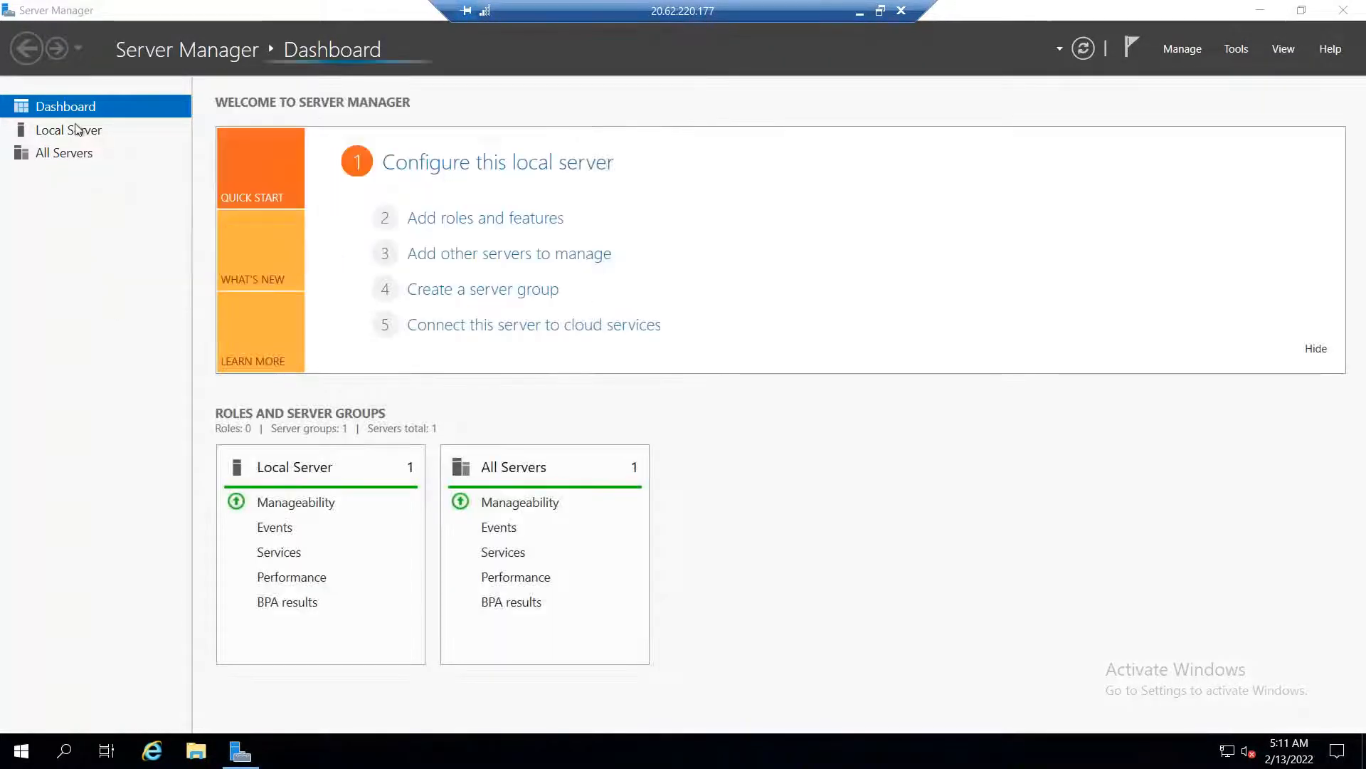
left_click(79, 131)
left_click(1180, 48)
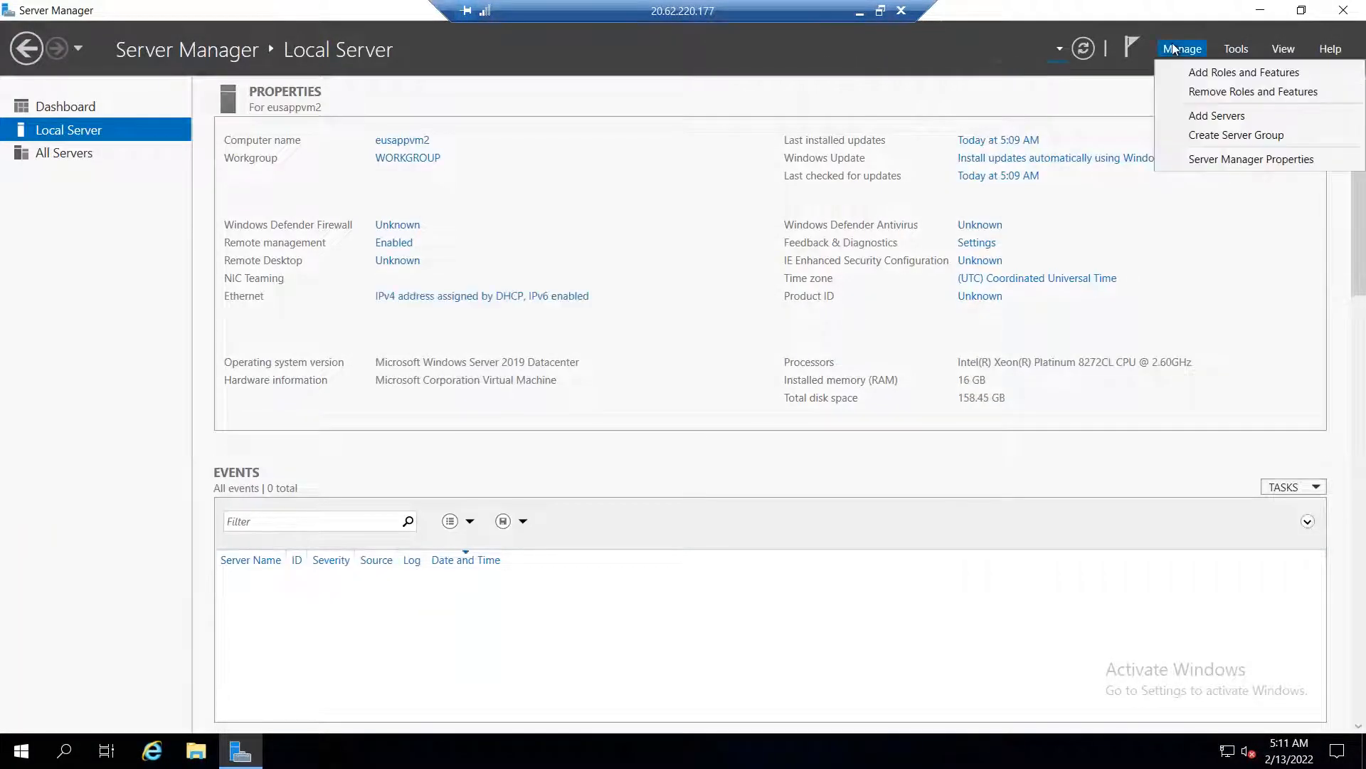
left_click(1190, 74)
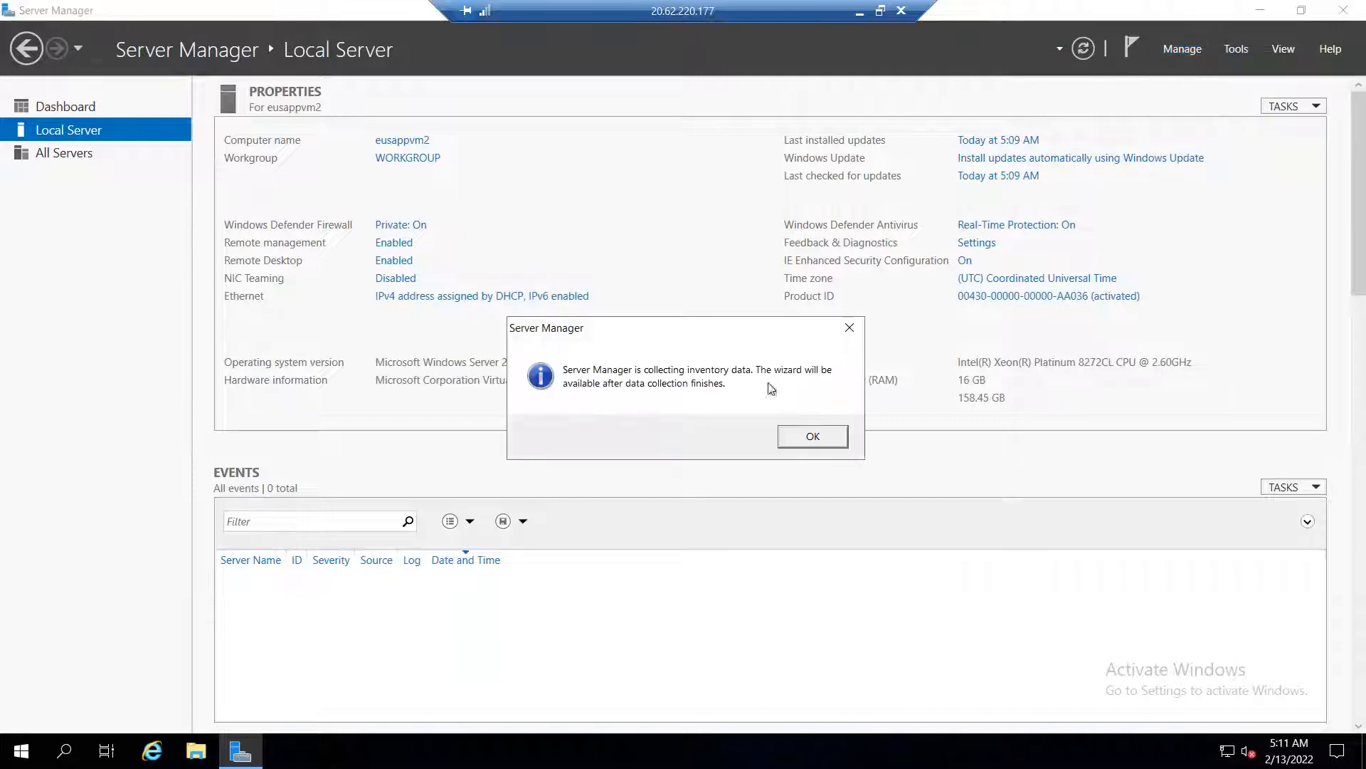
left_click(808, 434)
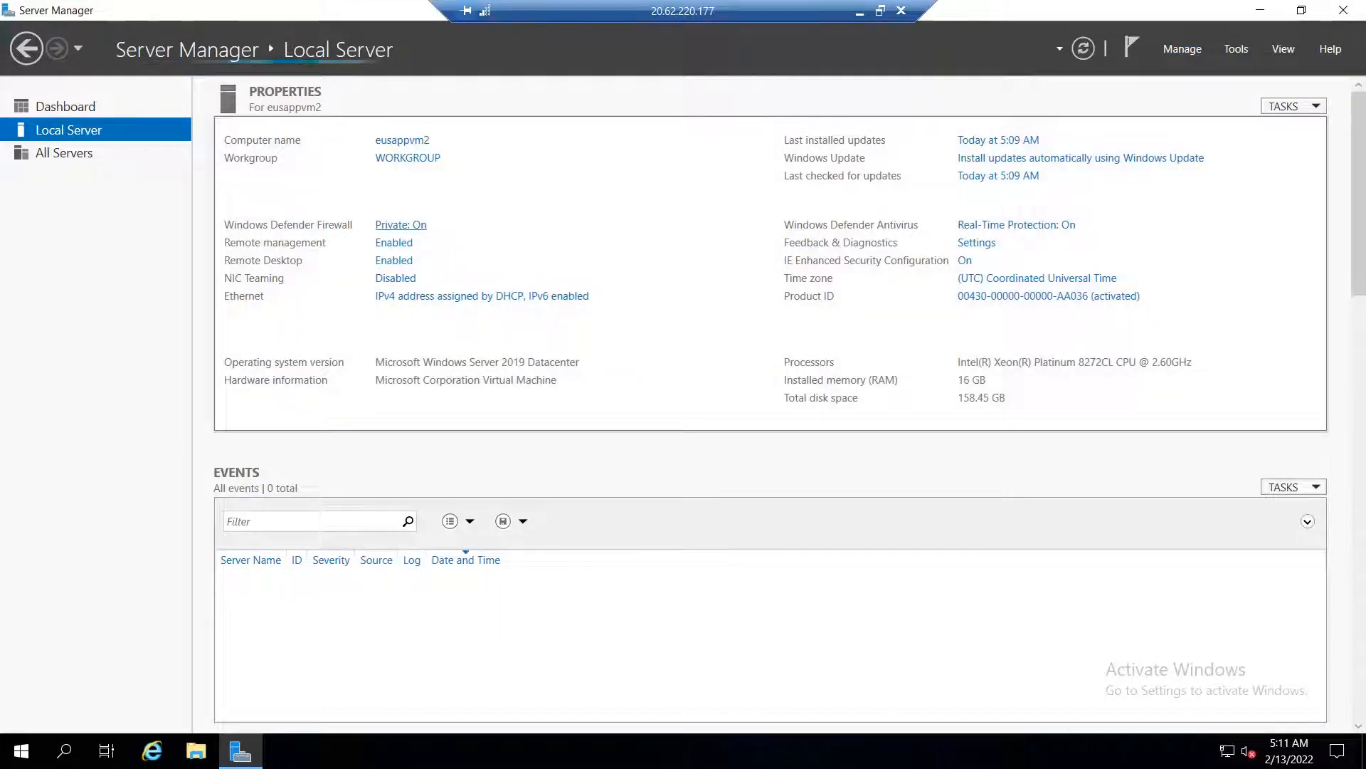
Switch off the Domain, Public and Private network firewalls, then close Windows Security
left_click(400, 224)
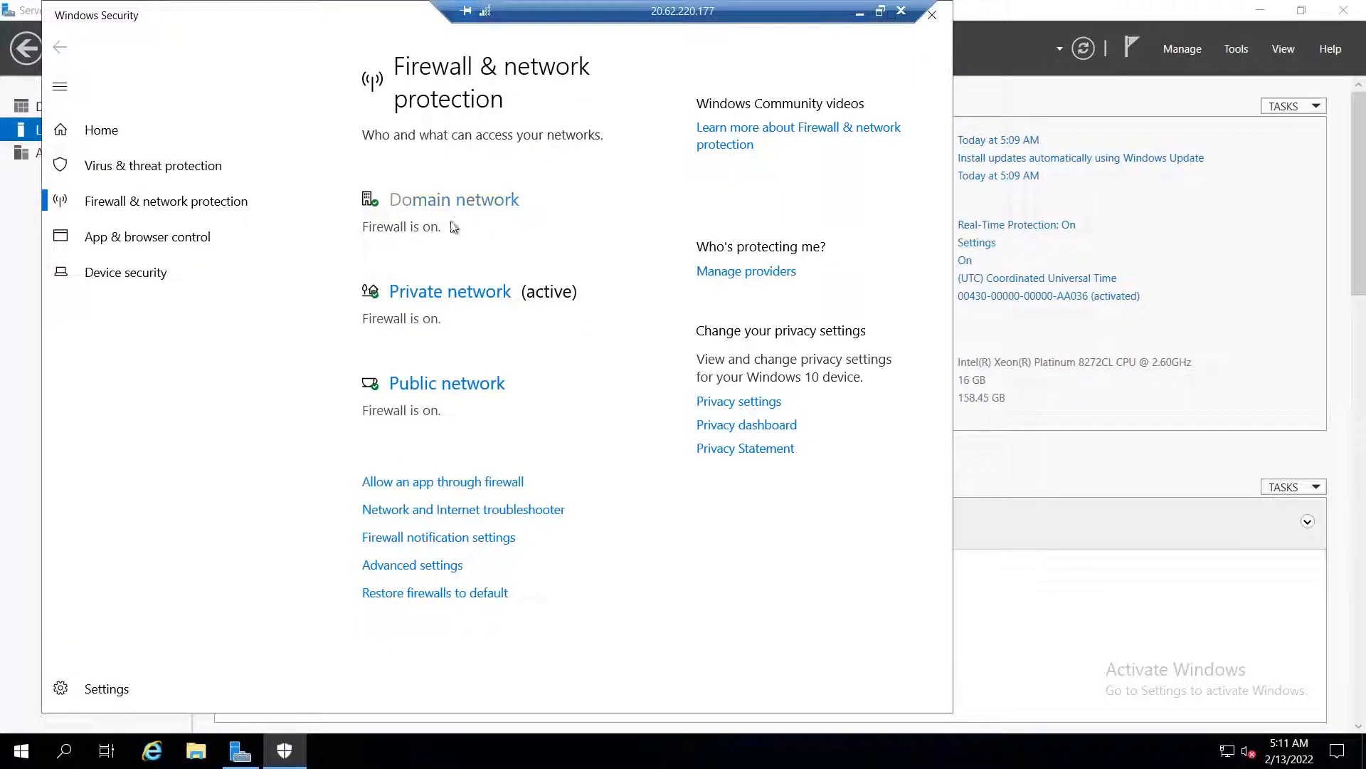
left_click(453, 213)
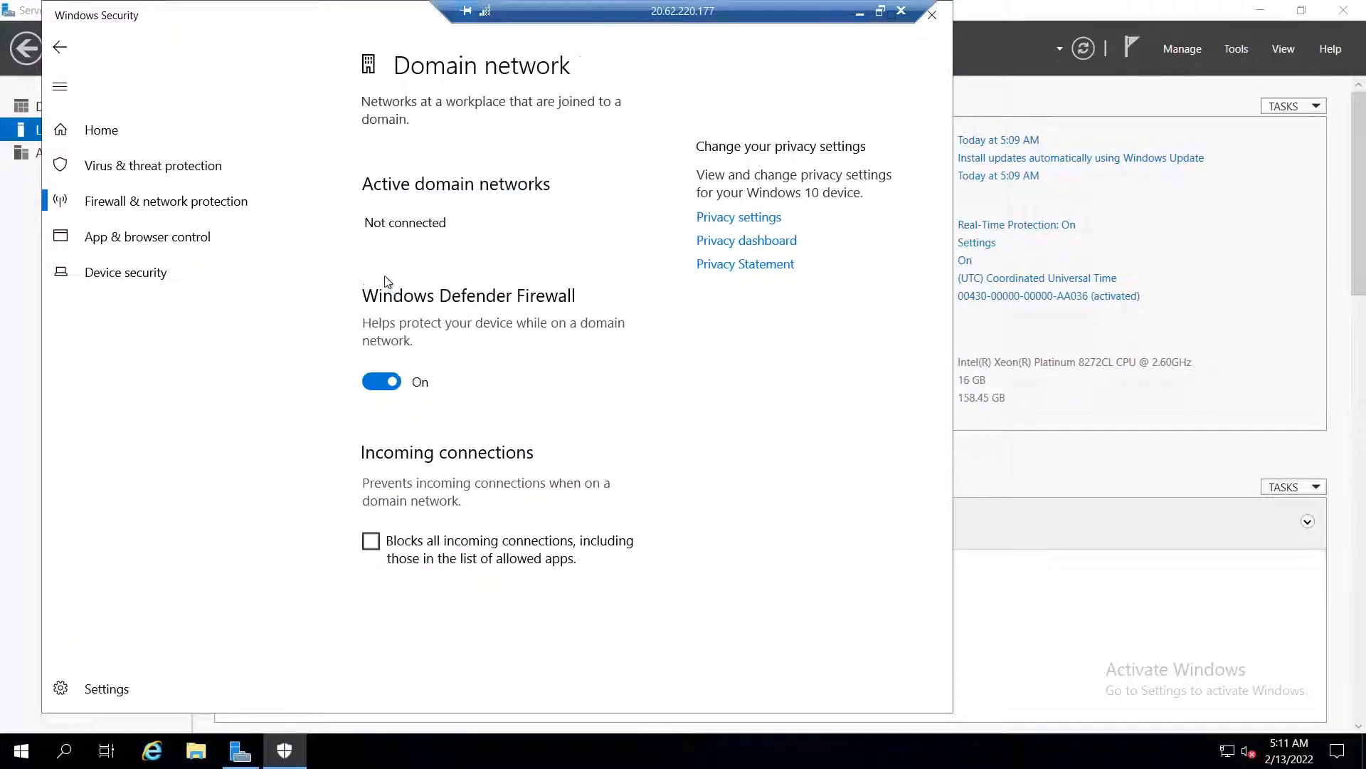
left_click(382, 382)
left_click(60, 47)
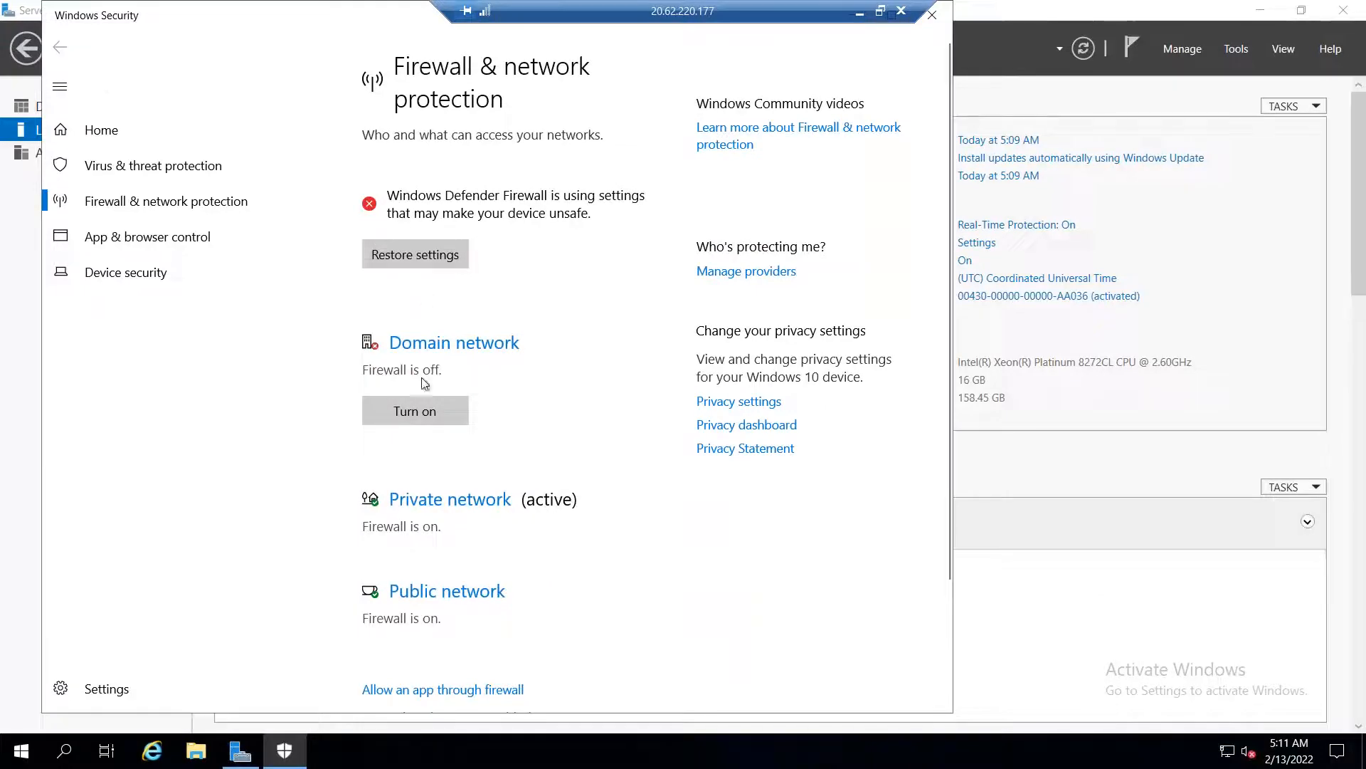
left_click(433, 596)
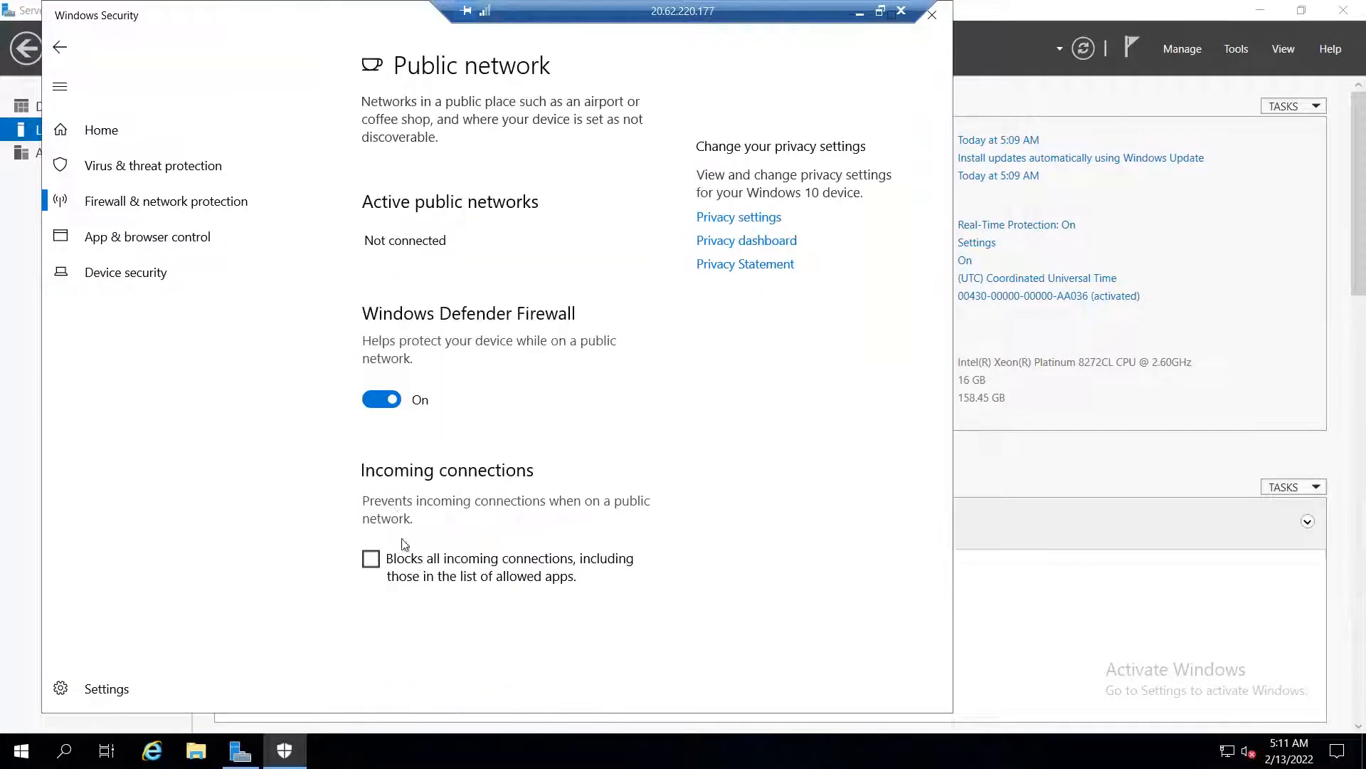
left_click(381, 398)
left_click(60, 47)
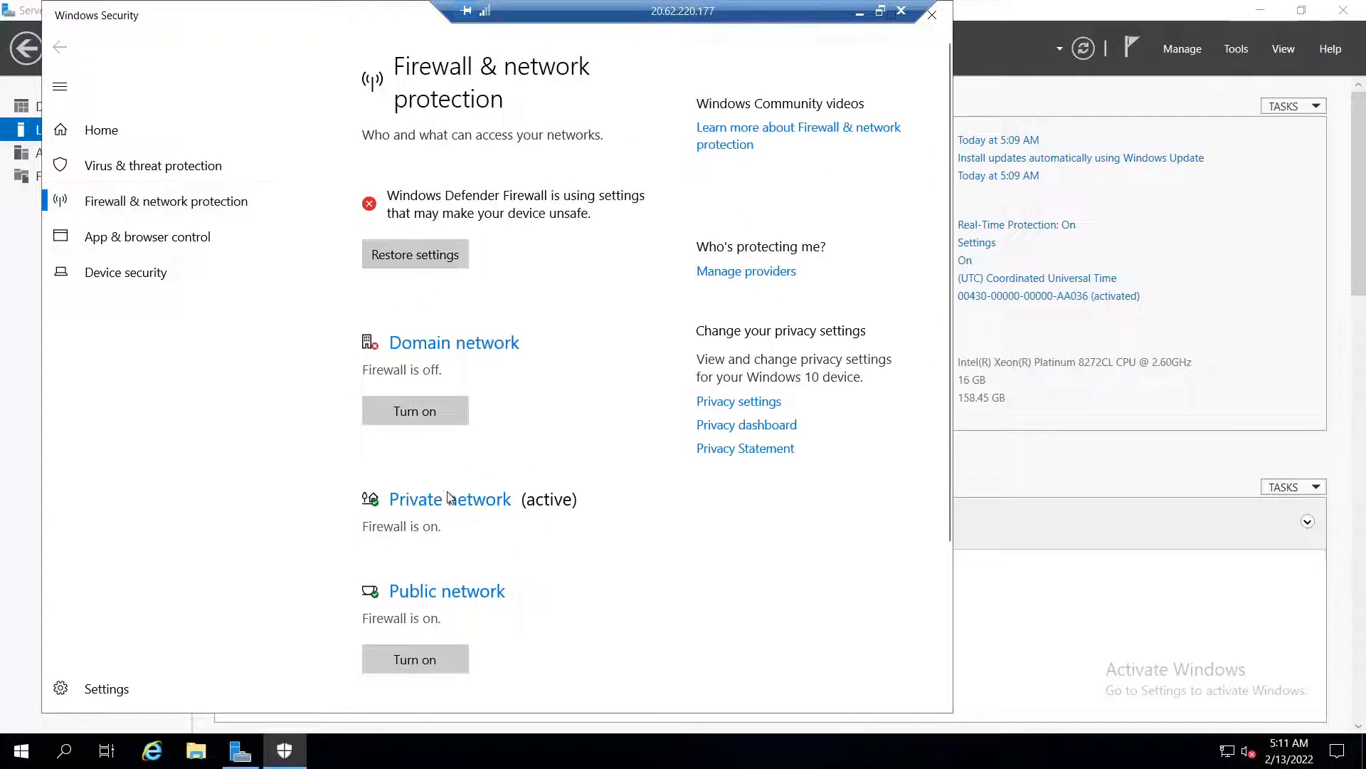
left_click(427, 496)
left_click(373, 401)
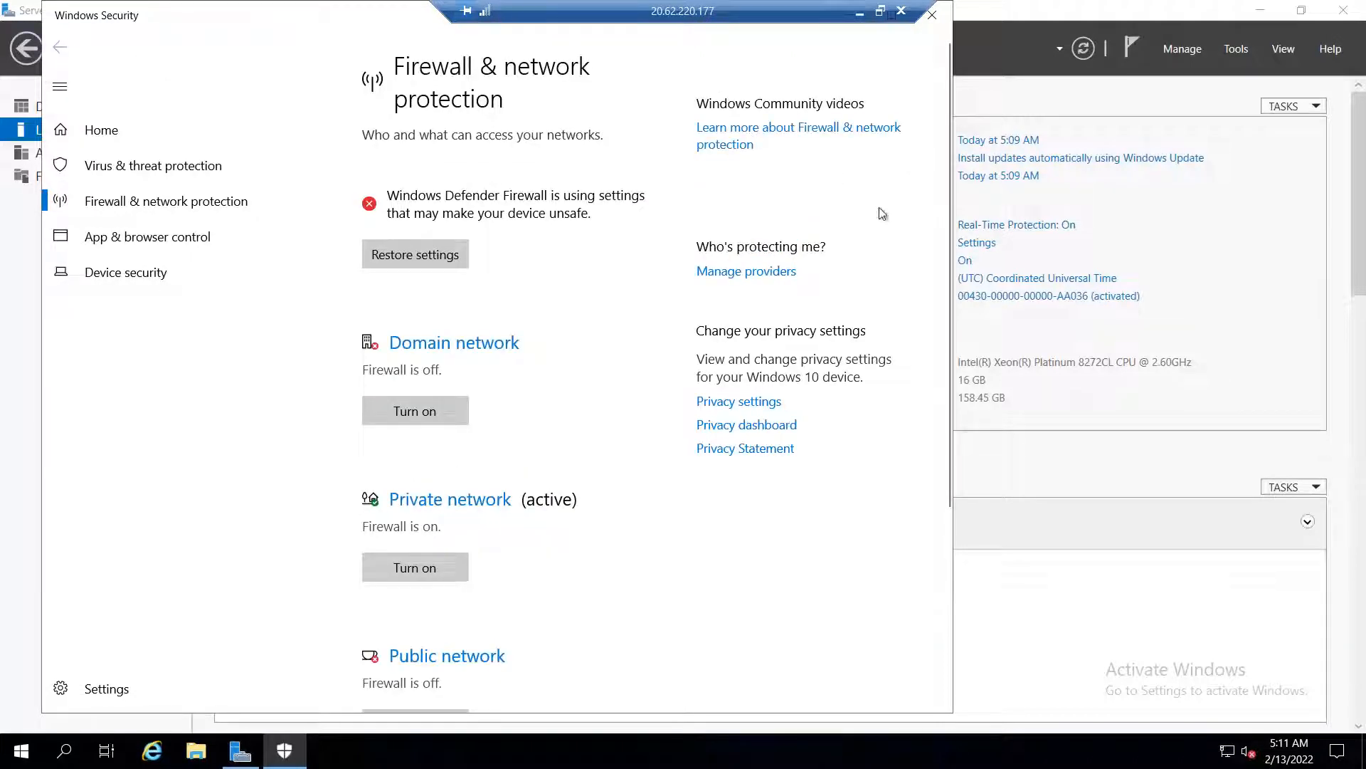
left_click(938, 23)
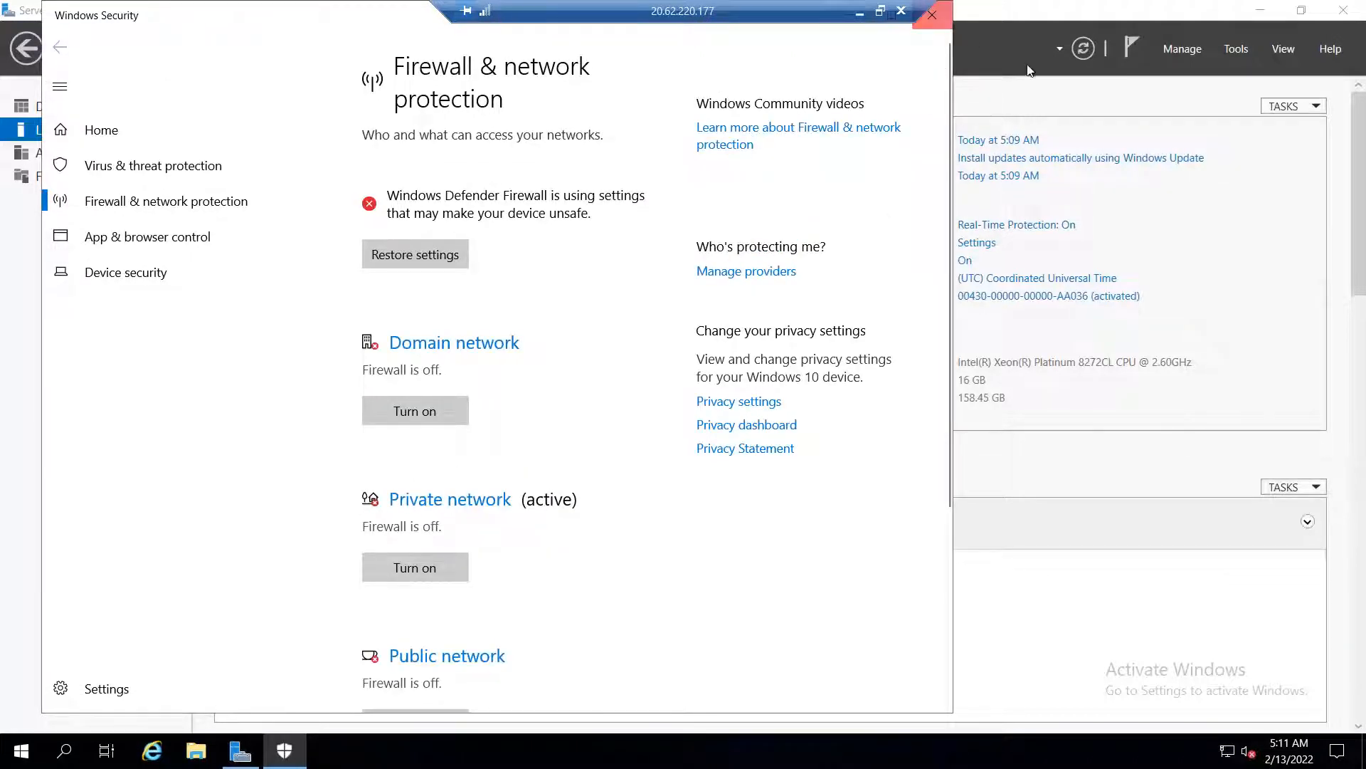
left_click(1182, 48)
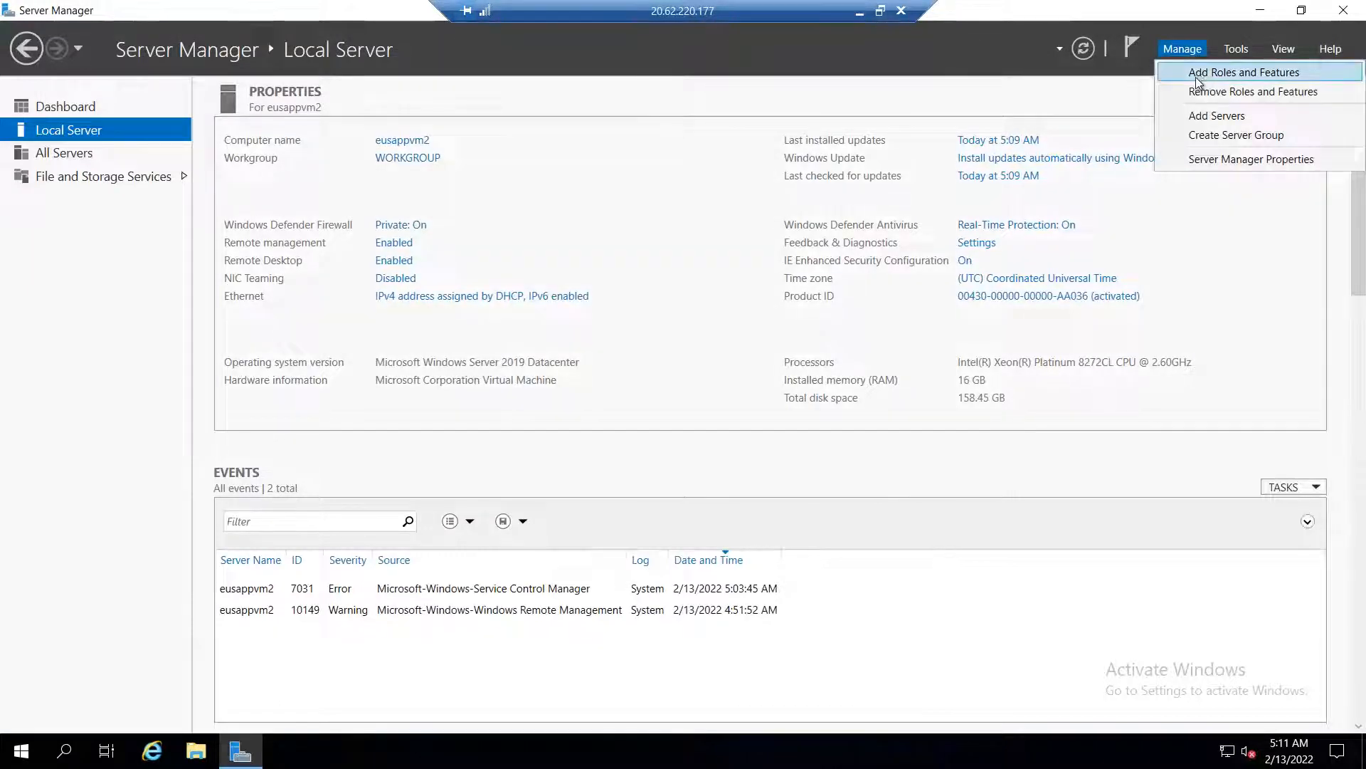
In the Add Roles and Features wizard, select Web Server (IIS) with its required features
left_click(1198, 74)
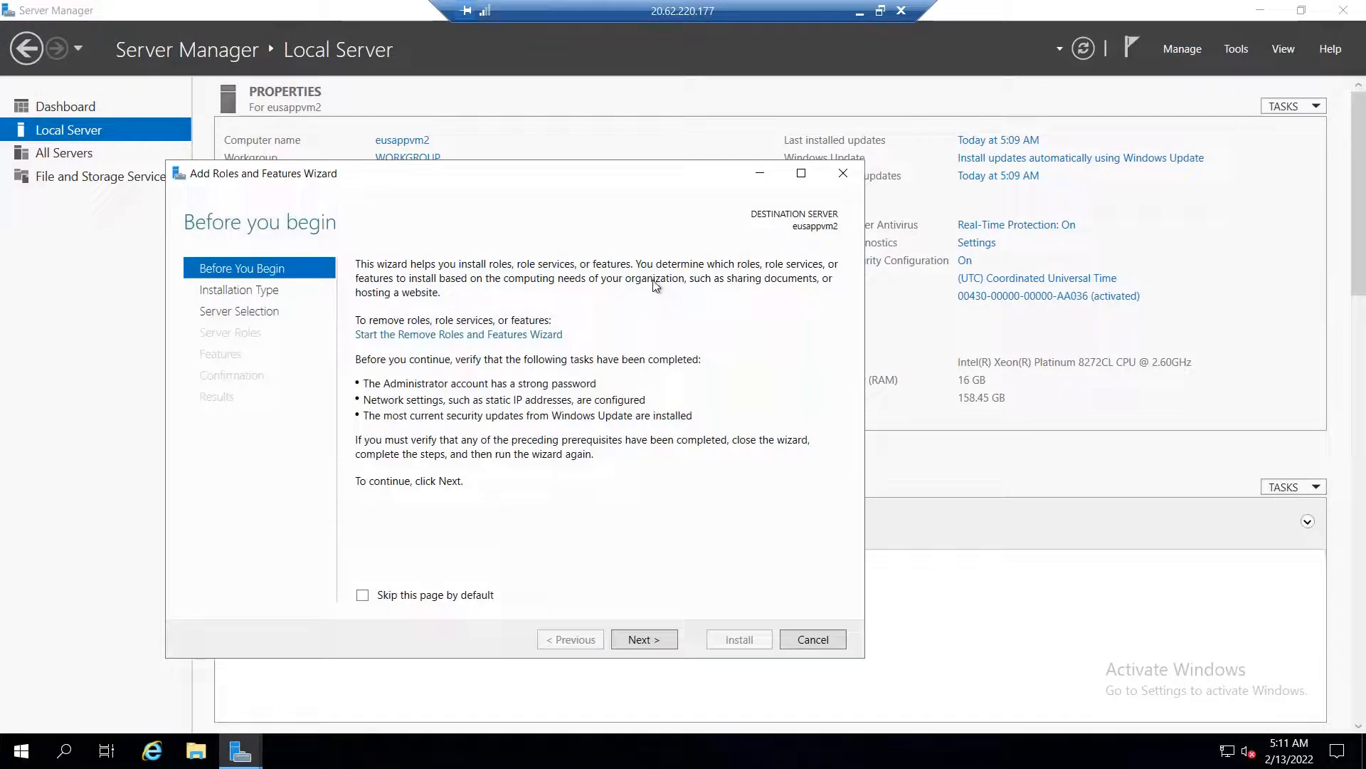
left_click(656, 643)
left_click(661, 644)
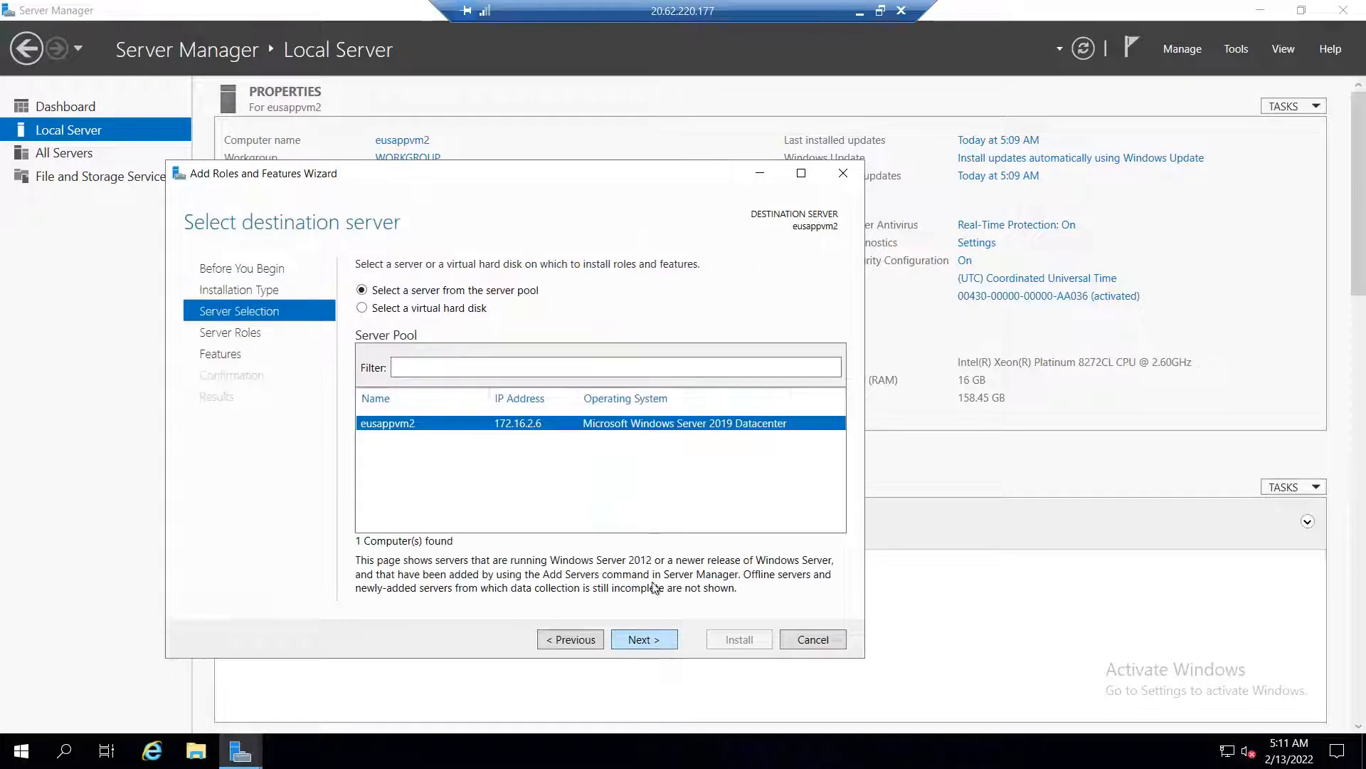
left_click(668, 638)
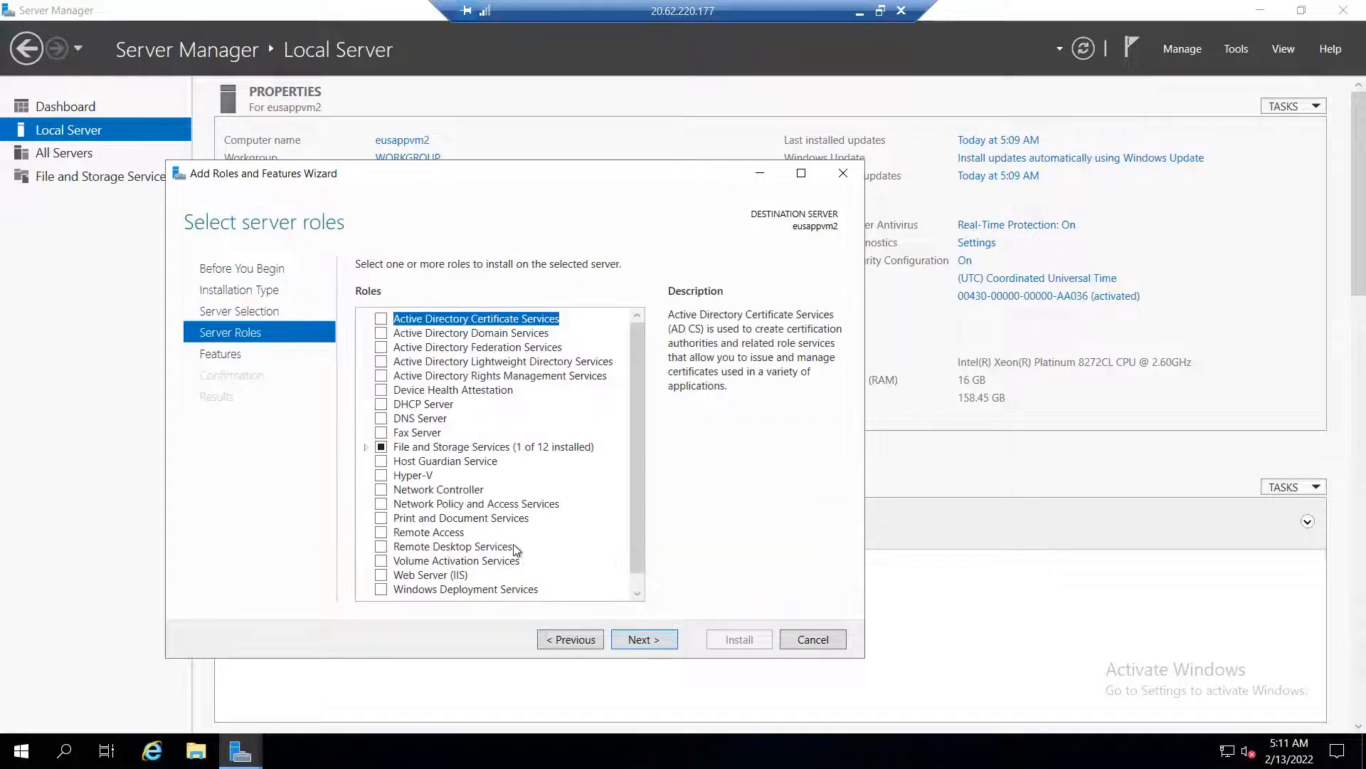
left_click(380, 560)
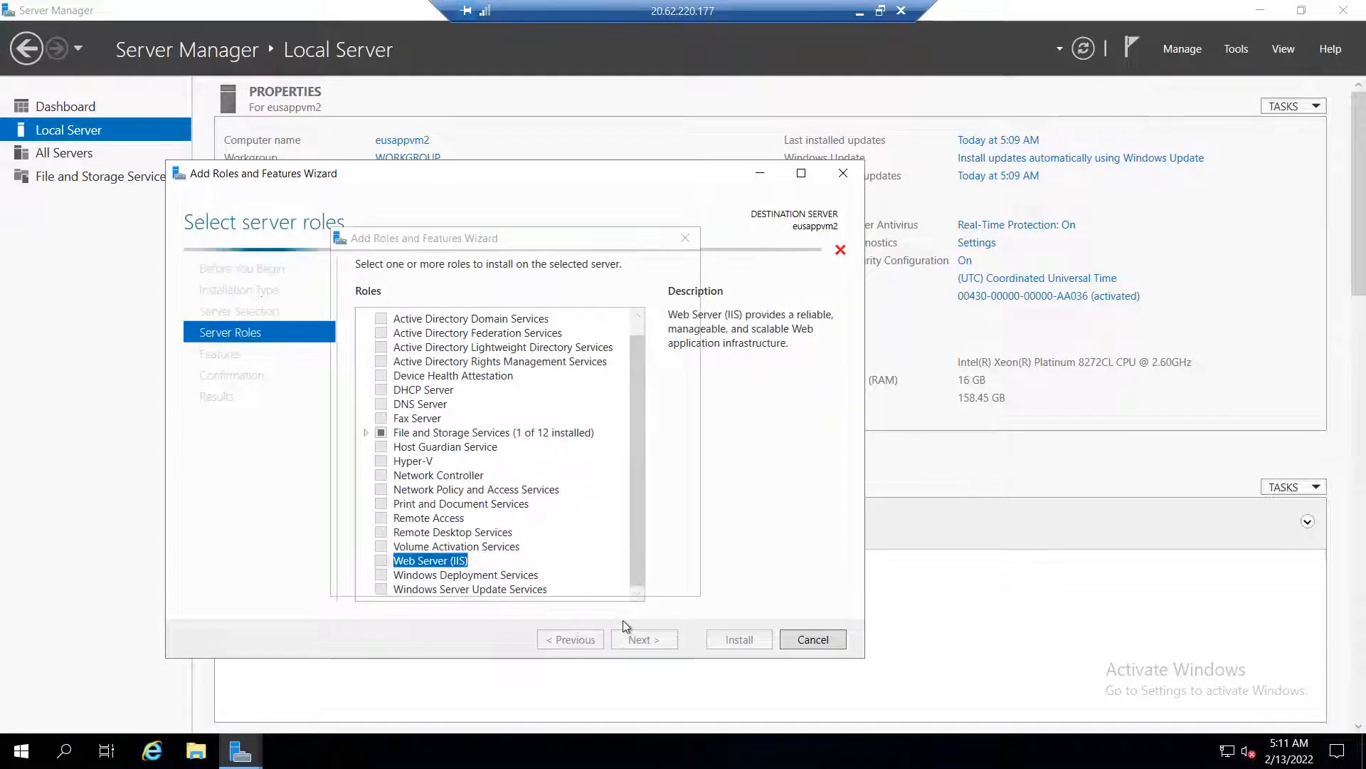
left_click(572, 560)
Keep default features and role services, start the IIS installation, and minimize the RDP window
left_click(649, 638)
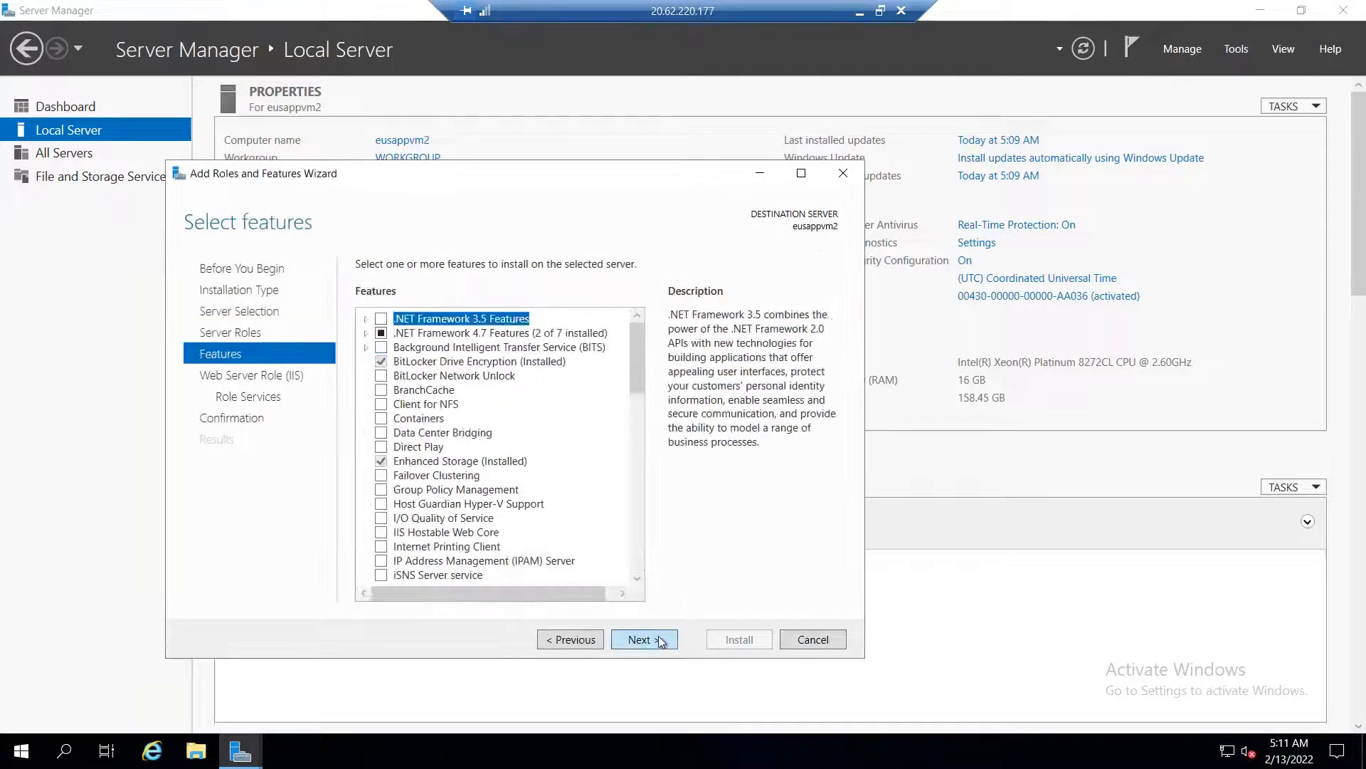
left_click(672, 641)
left_click(671, 639)
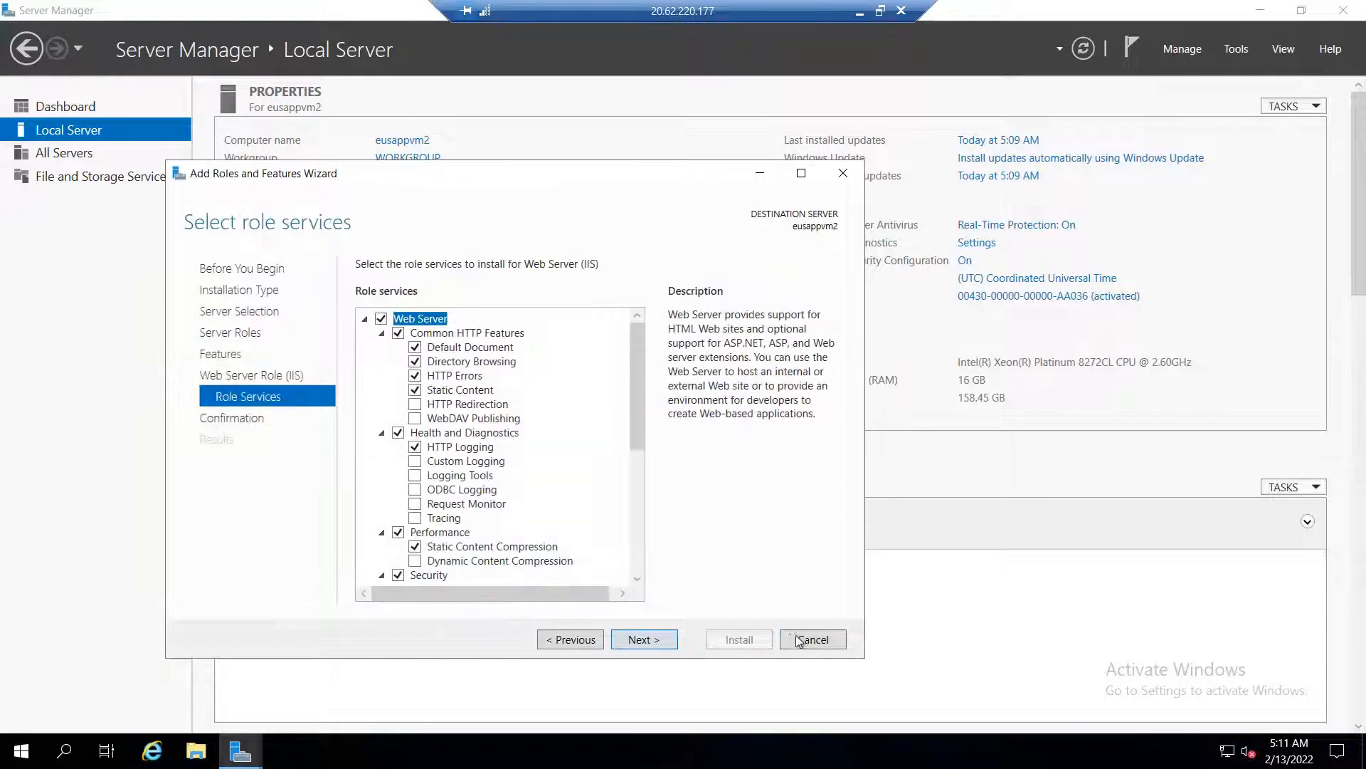
left_click(672, 640)
left_click(727, 639)
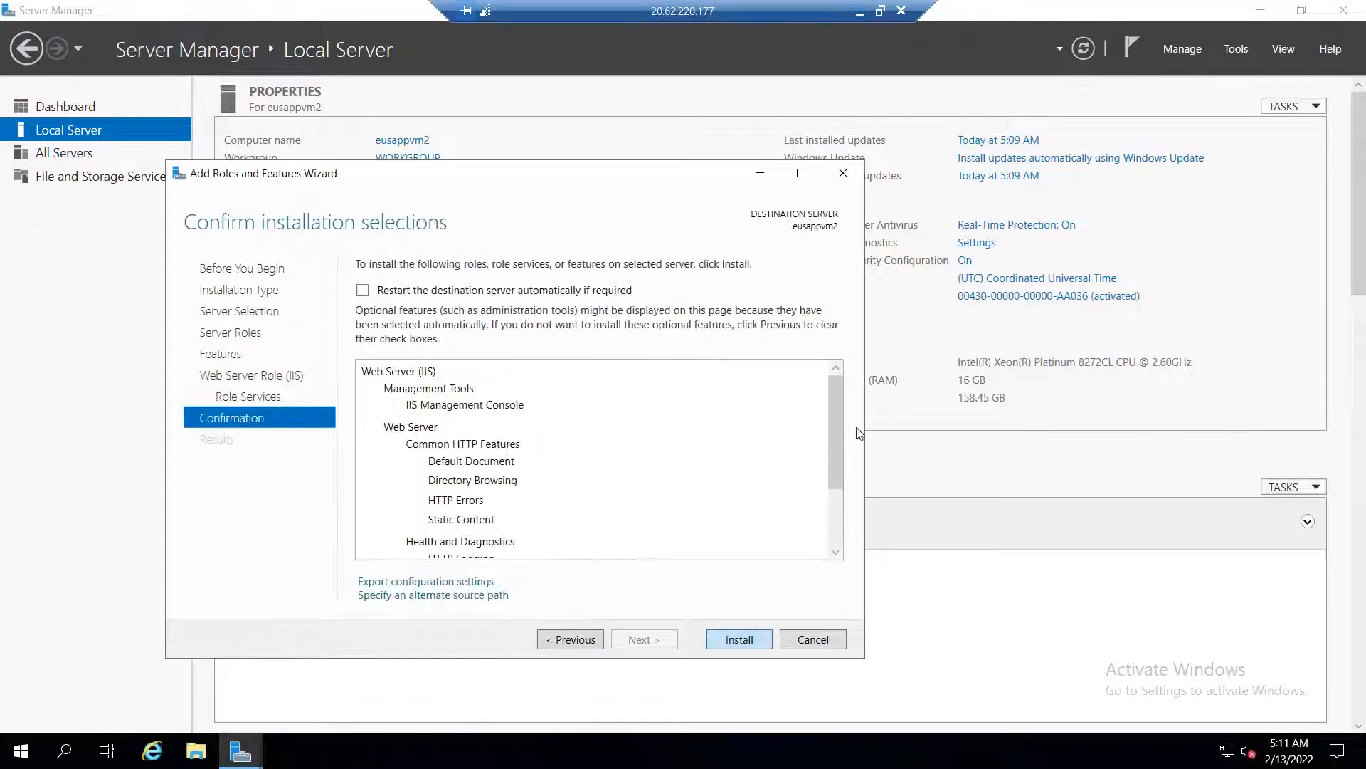
left_click(858, 14)
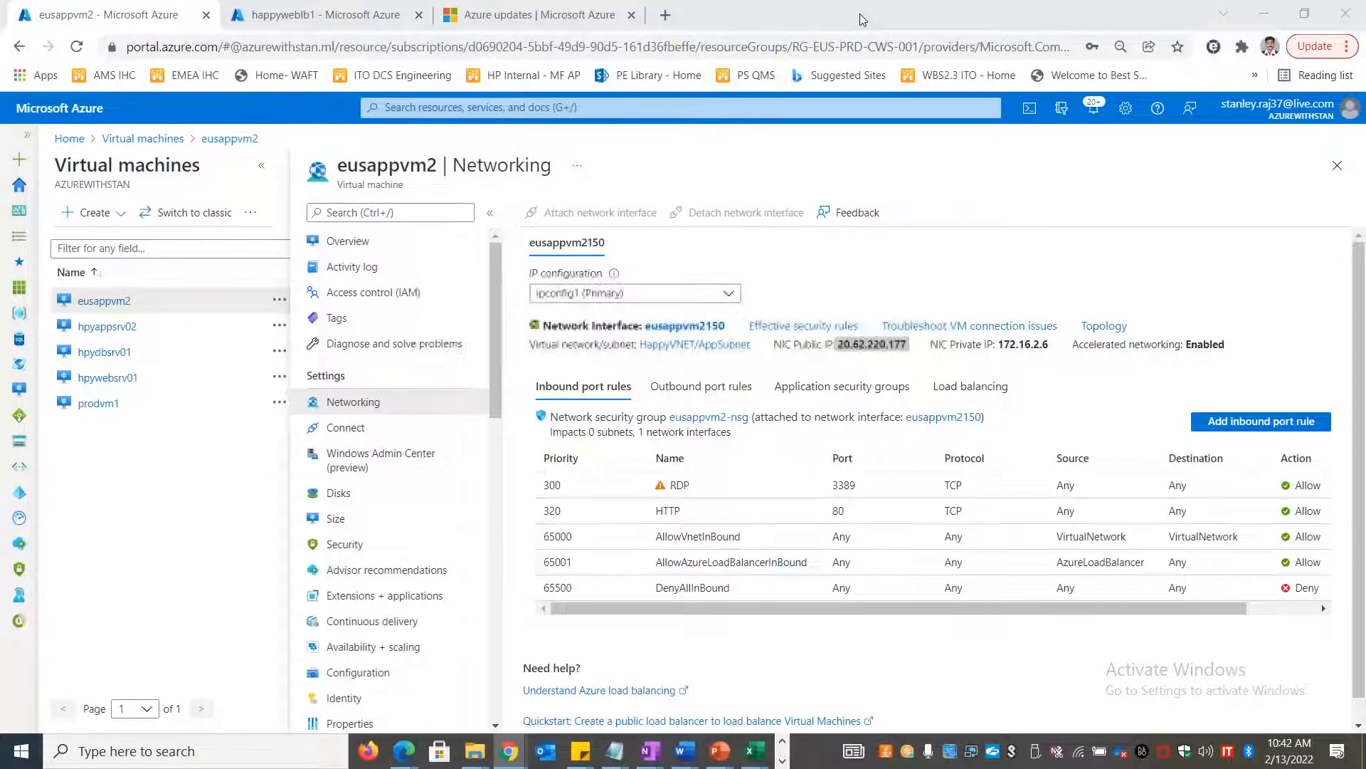
Open load balancer happyweblb1 and check its frontend public IP address
key("alt+Tab")
key("alt+Tab")
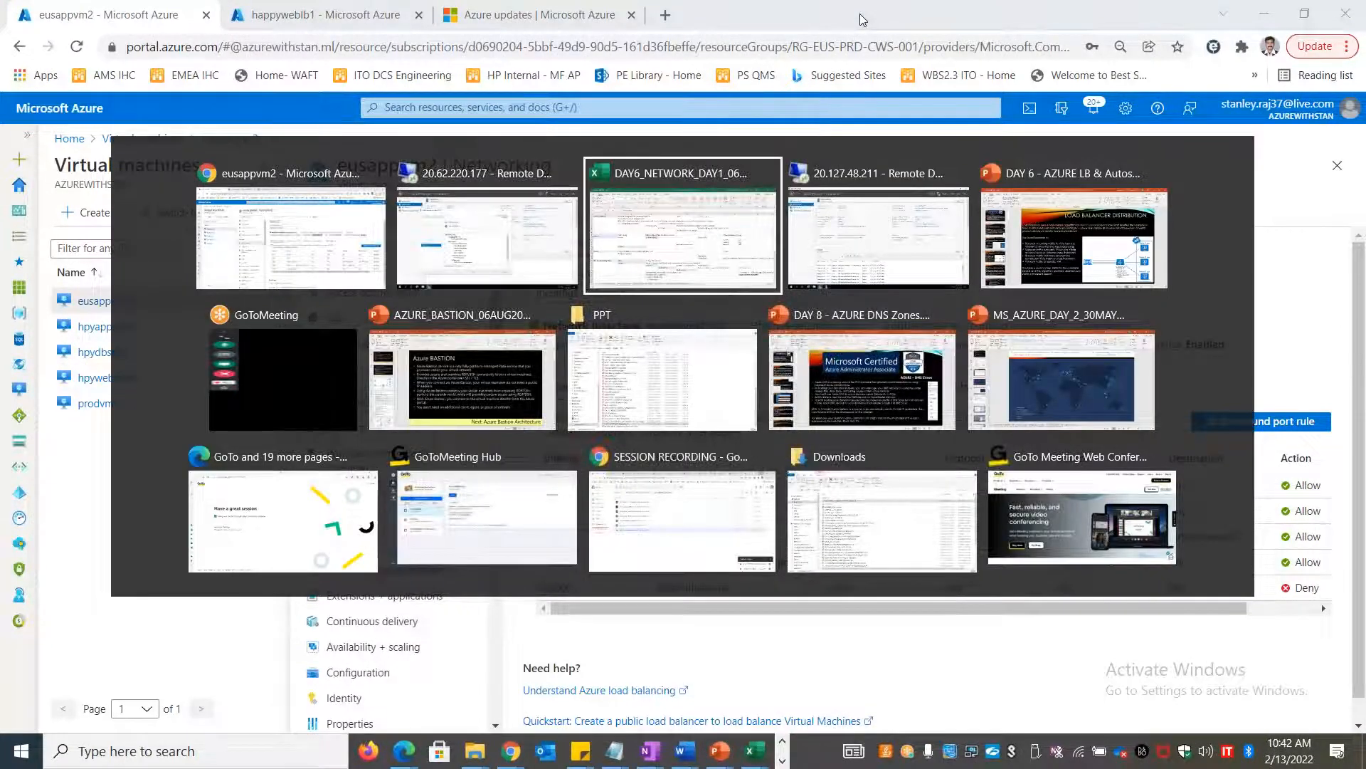
key("alt+Tab")
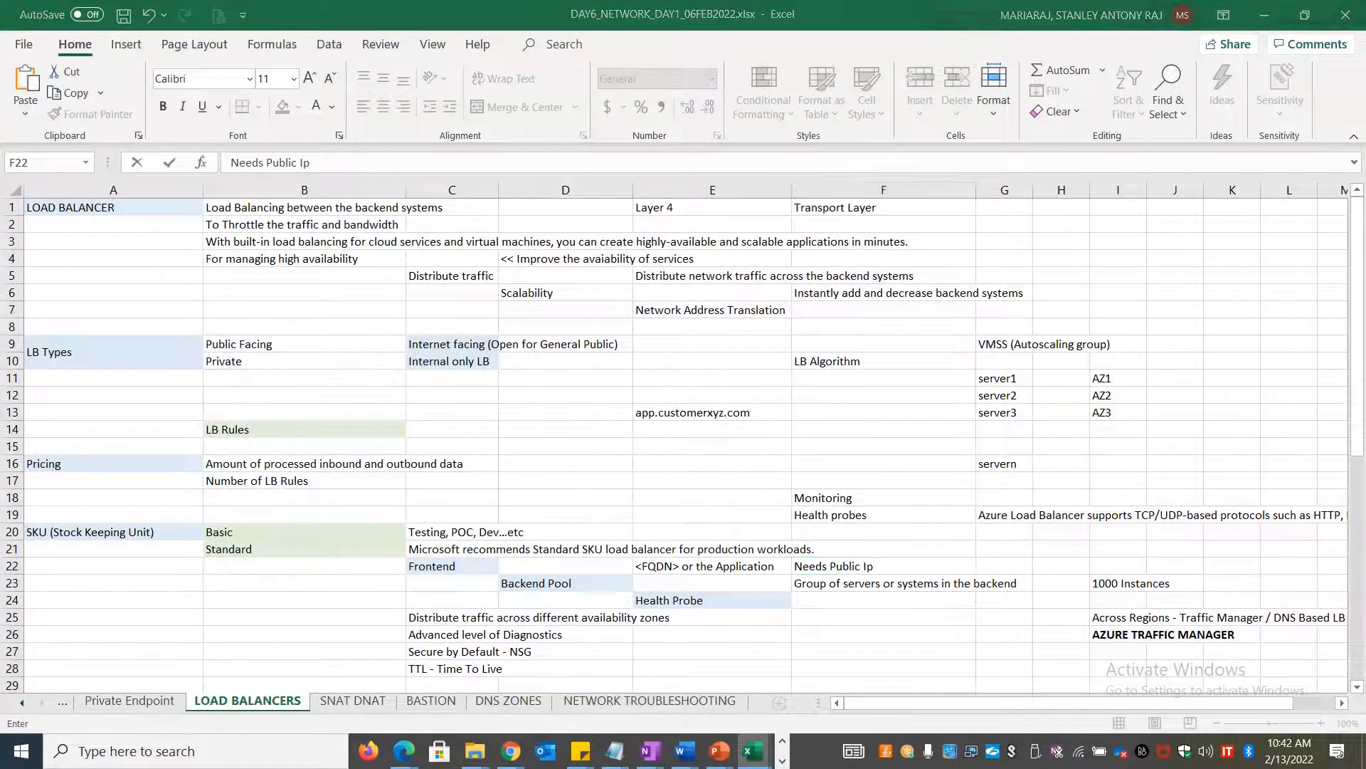
key("alt+Tab")
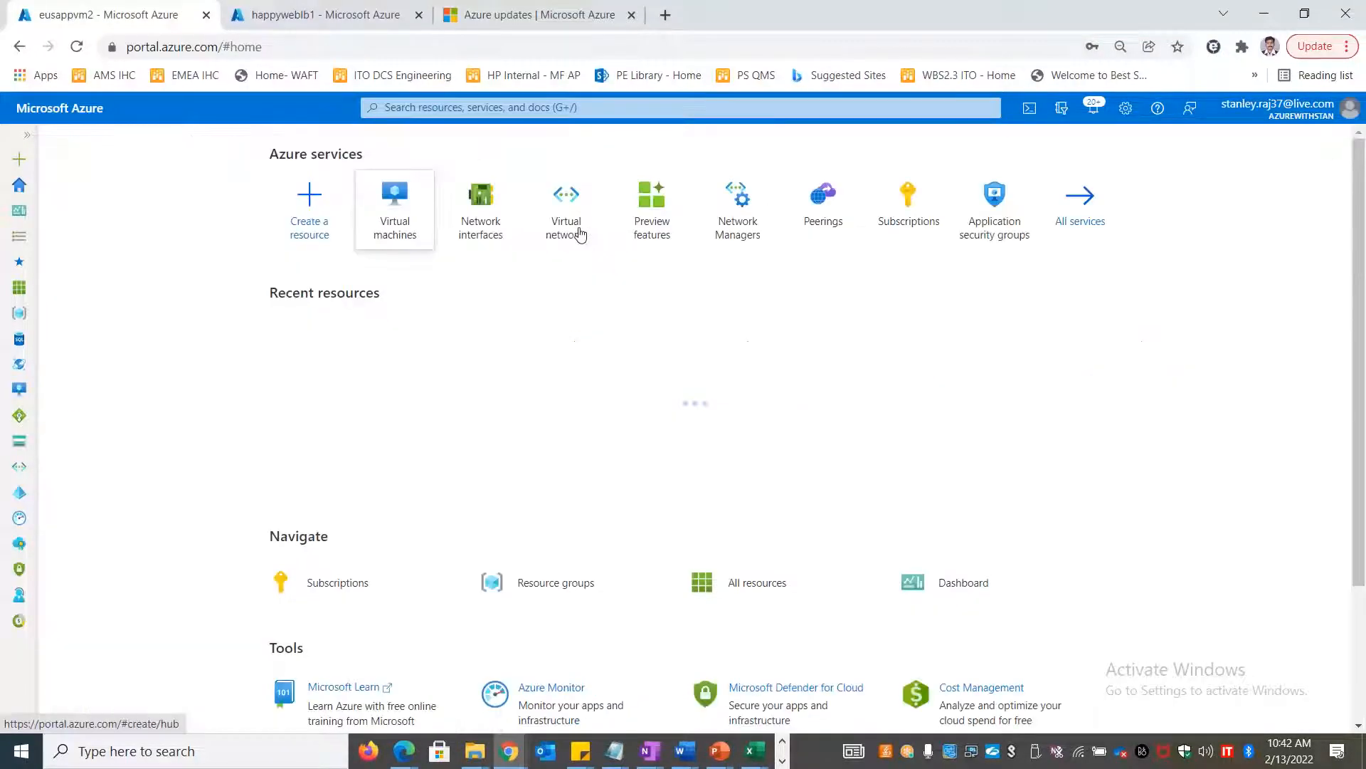
left_click(462, 108)
type("load")
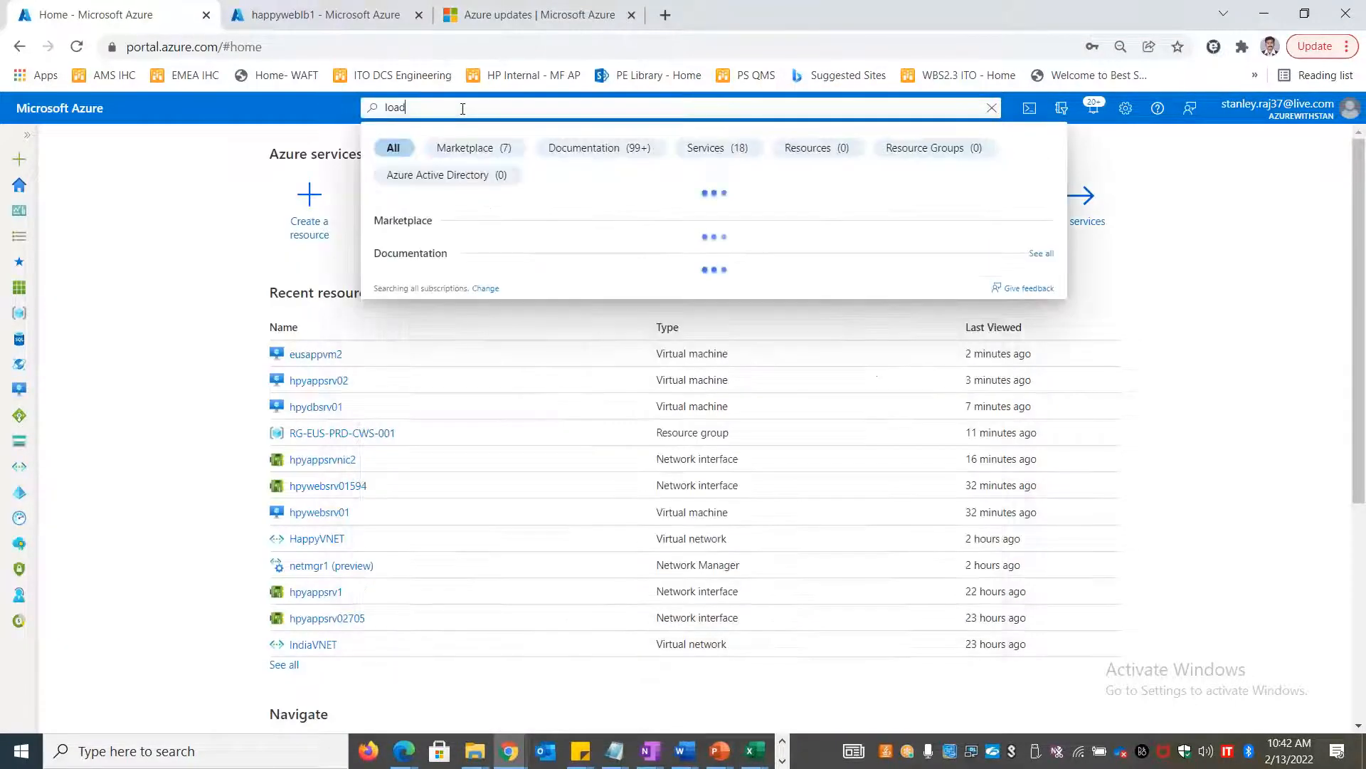
left_click(456, 225)
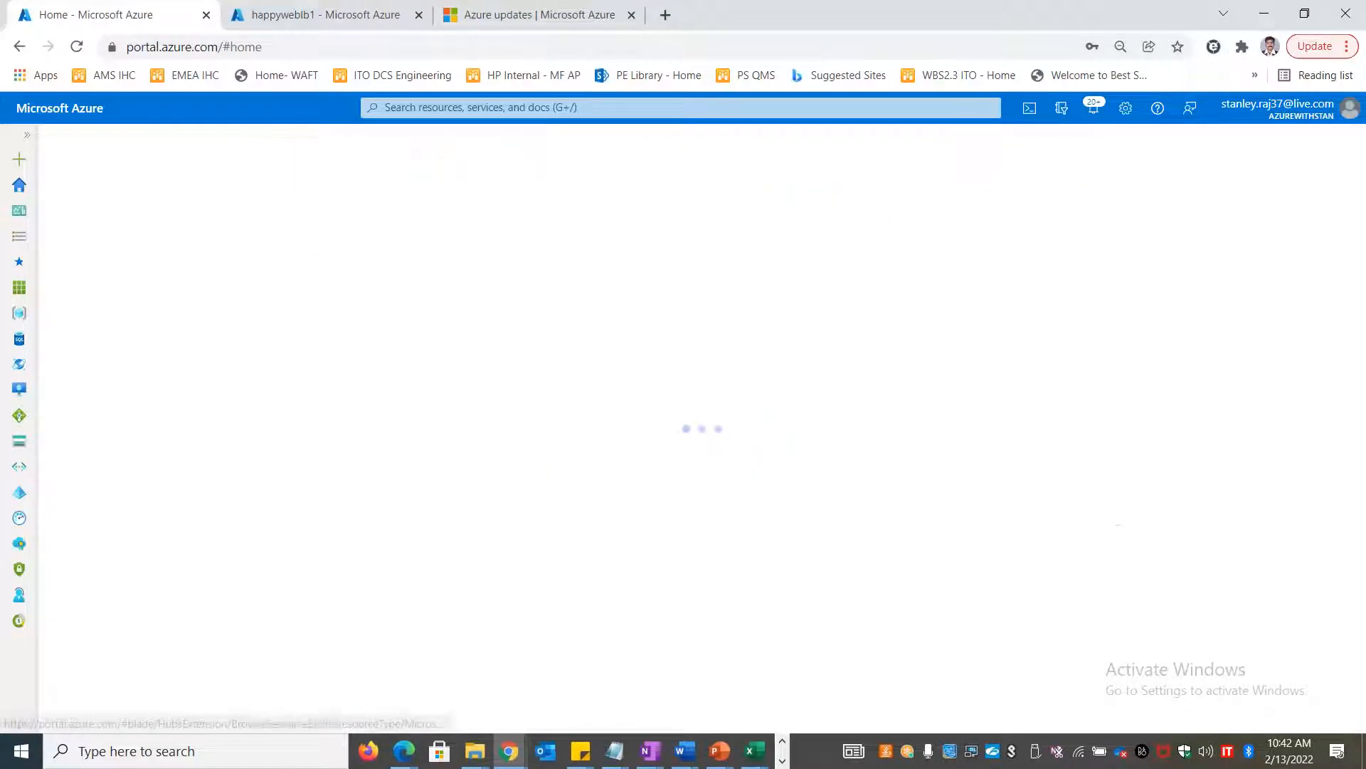
left_click(342, 341)
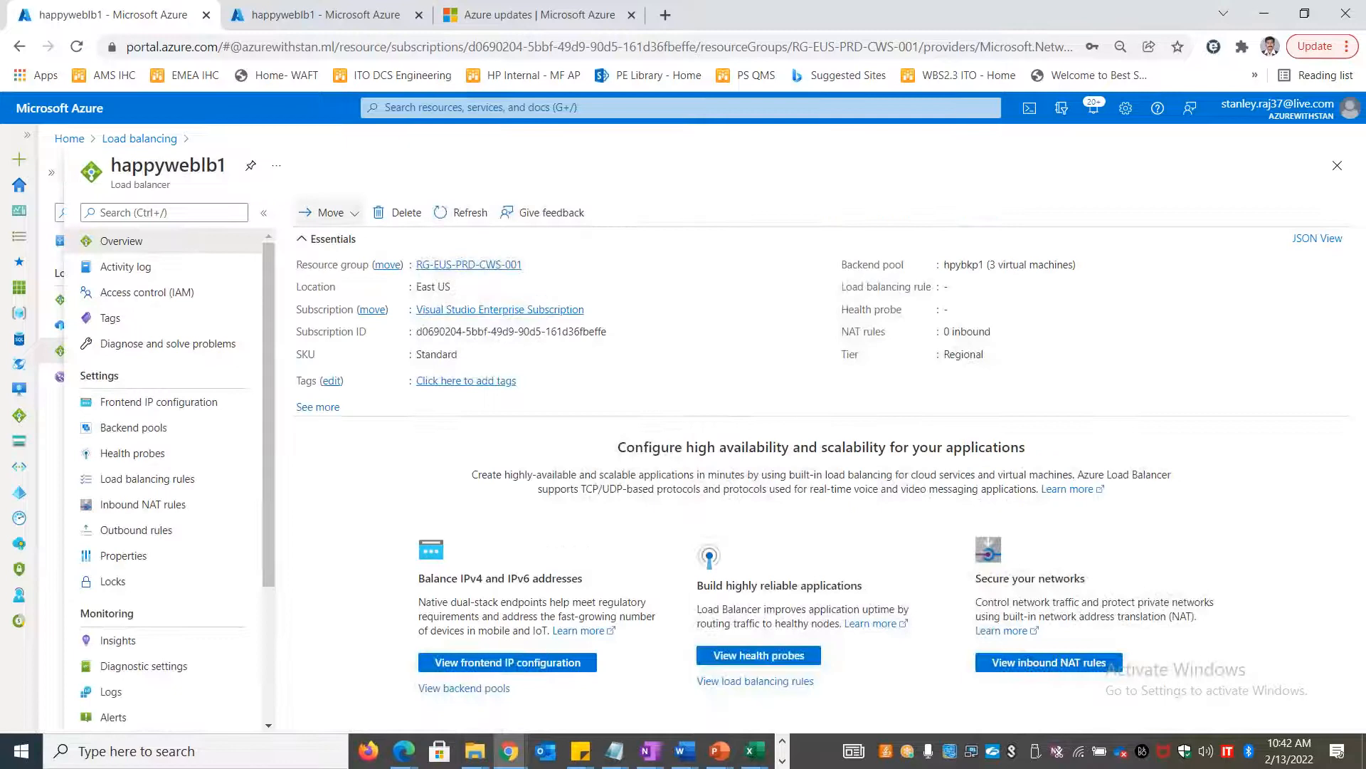
left_click(190, 407)
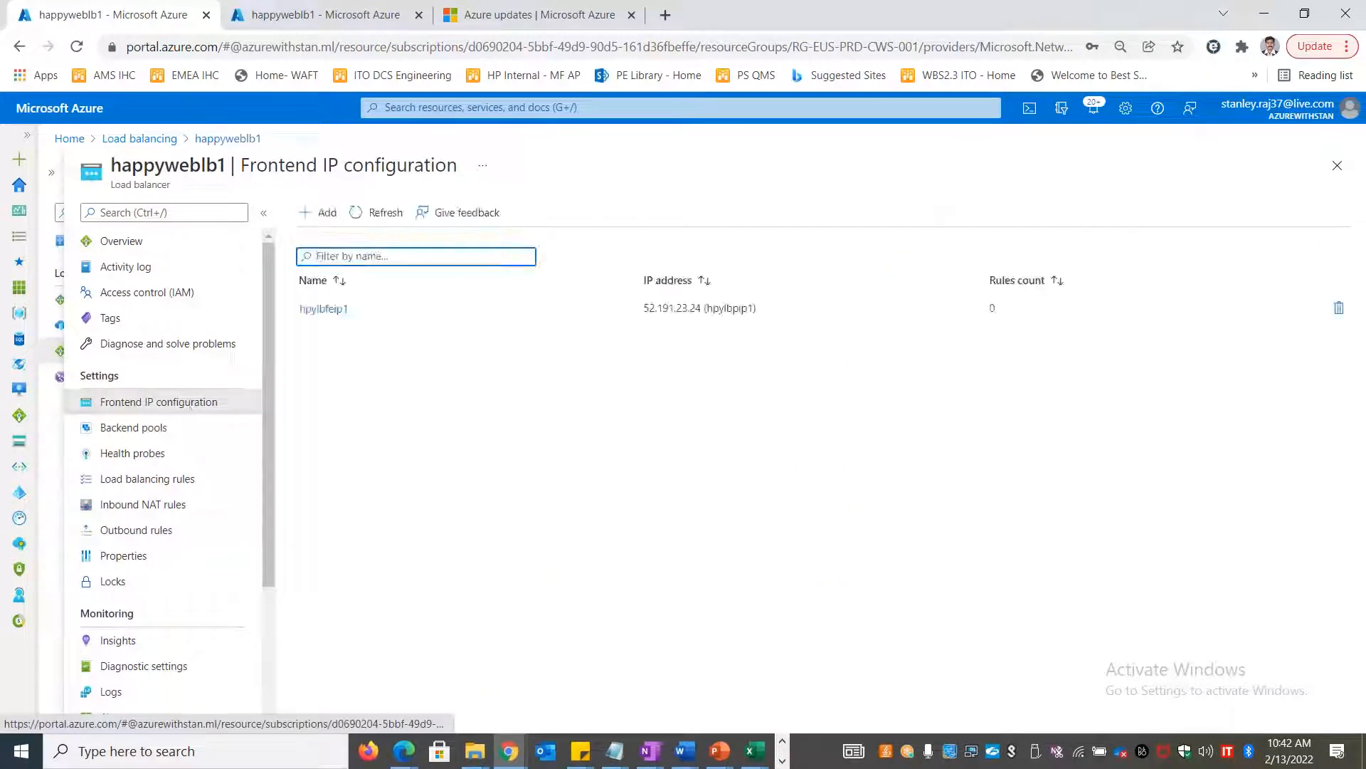
left_click_drag(643, 308, 701, 310)
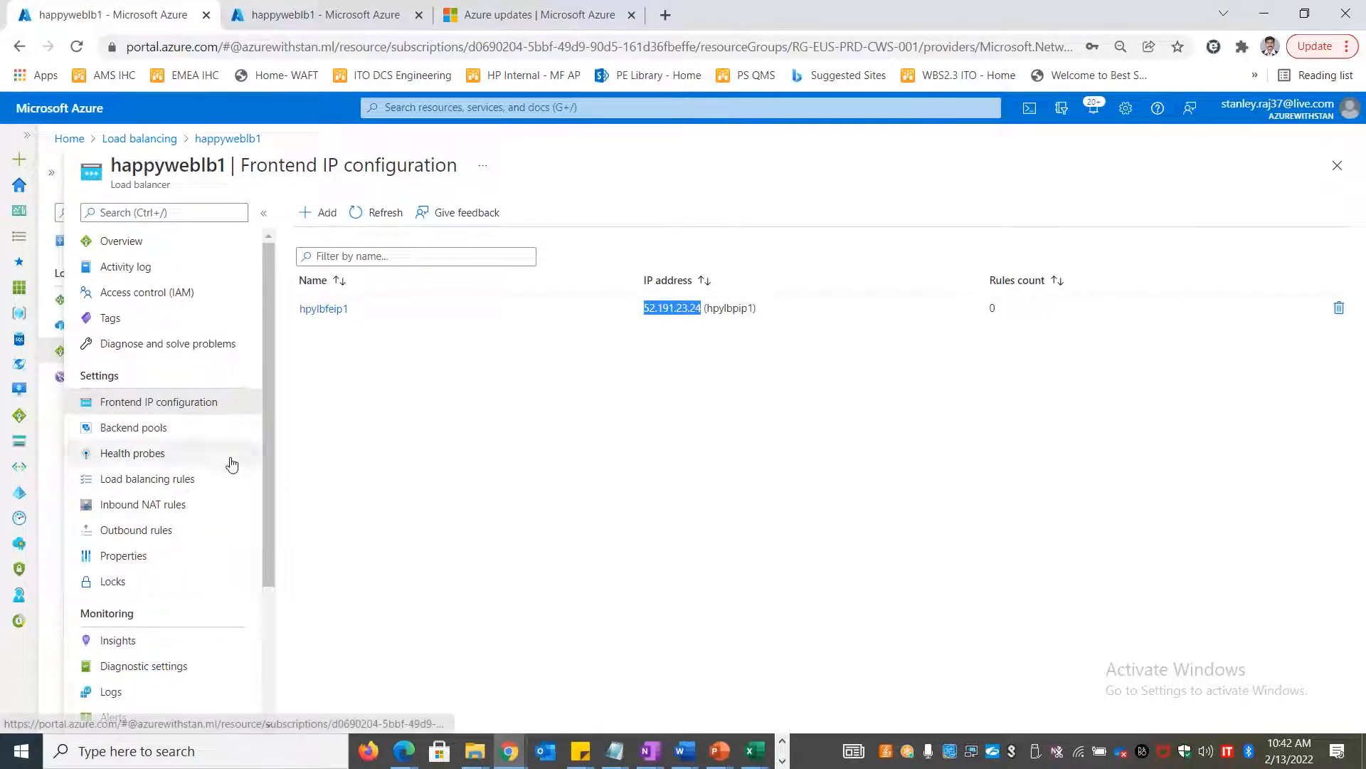
Review backend pool NICs hpyappsrvnic2, eusappvm2150 and hpydbsrv01204, then view Health probes
left_click(159, 427)
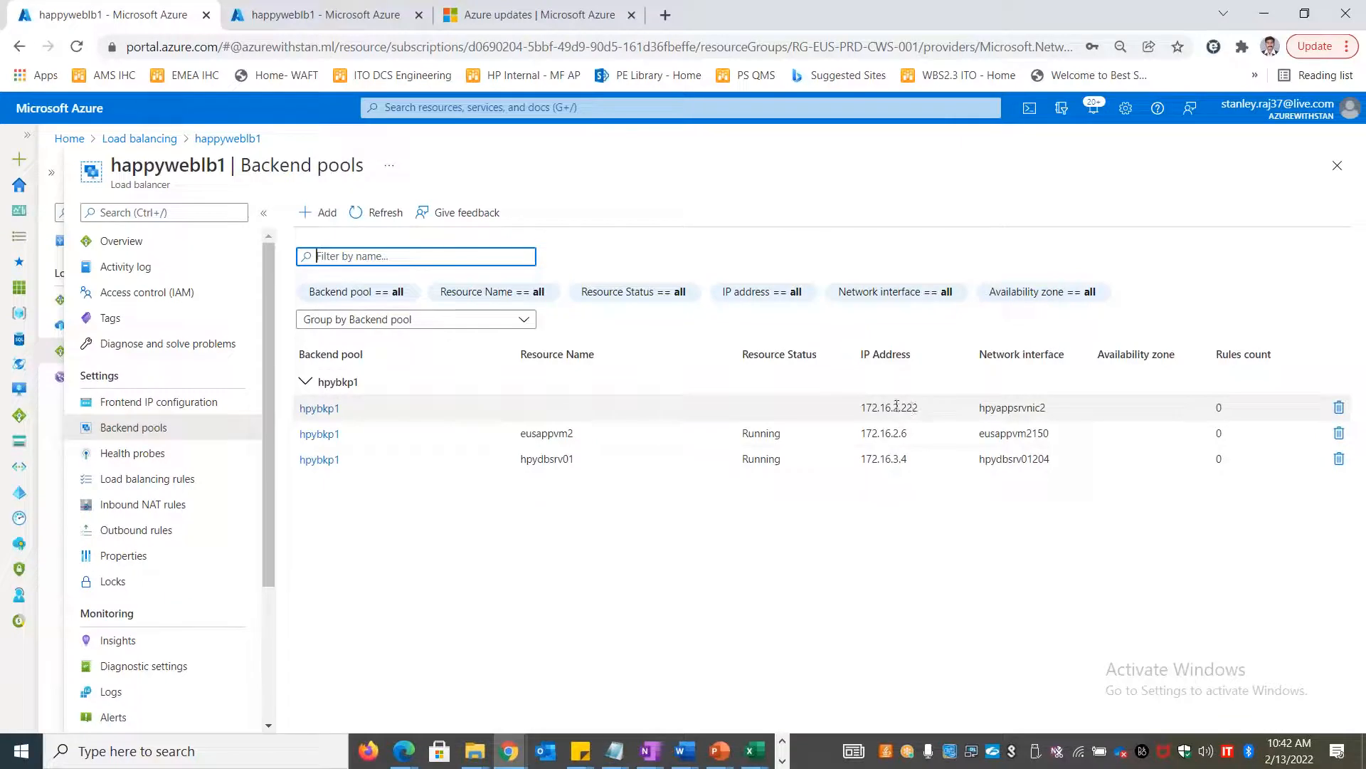
left_click(1017, 410)
double_click(1016, 407)
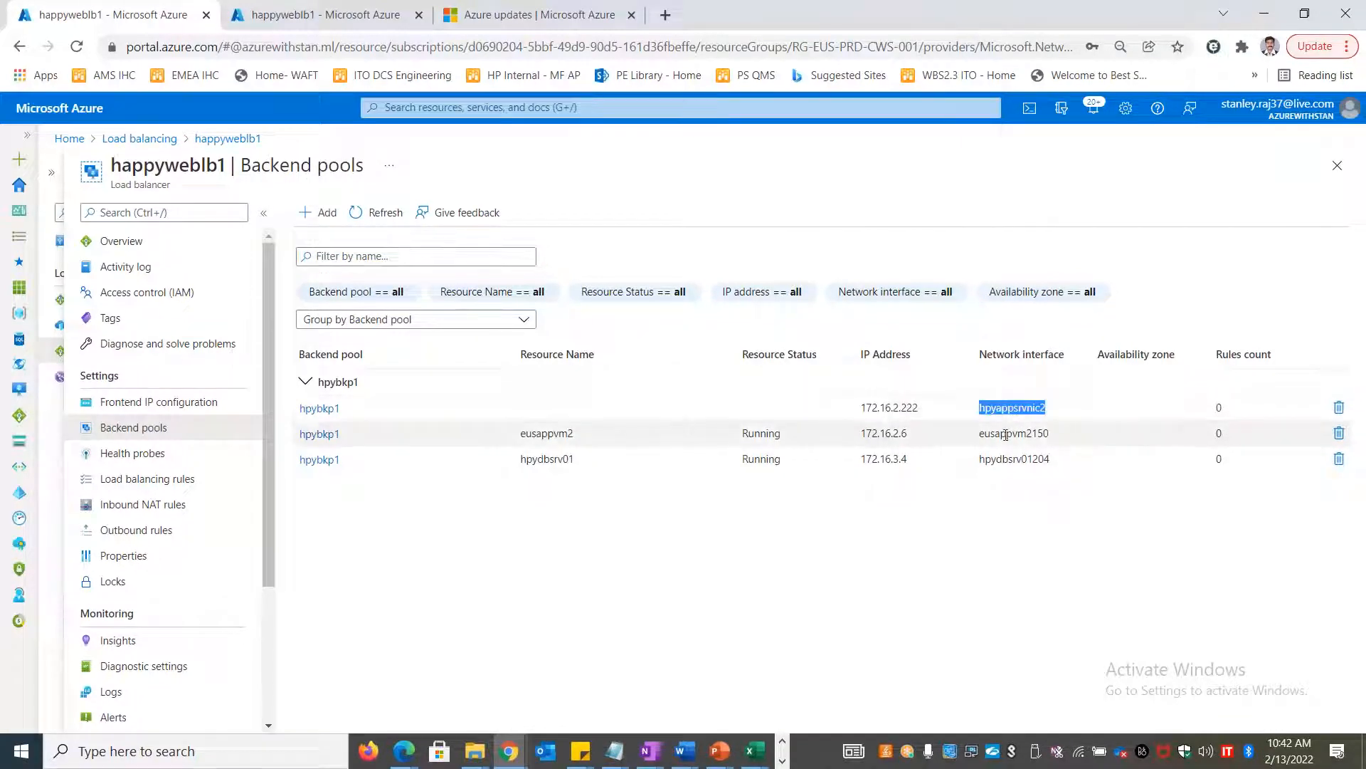
double_click(1014, 433)
double_click(1014, 458)
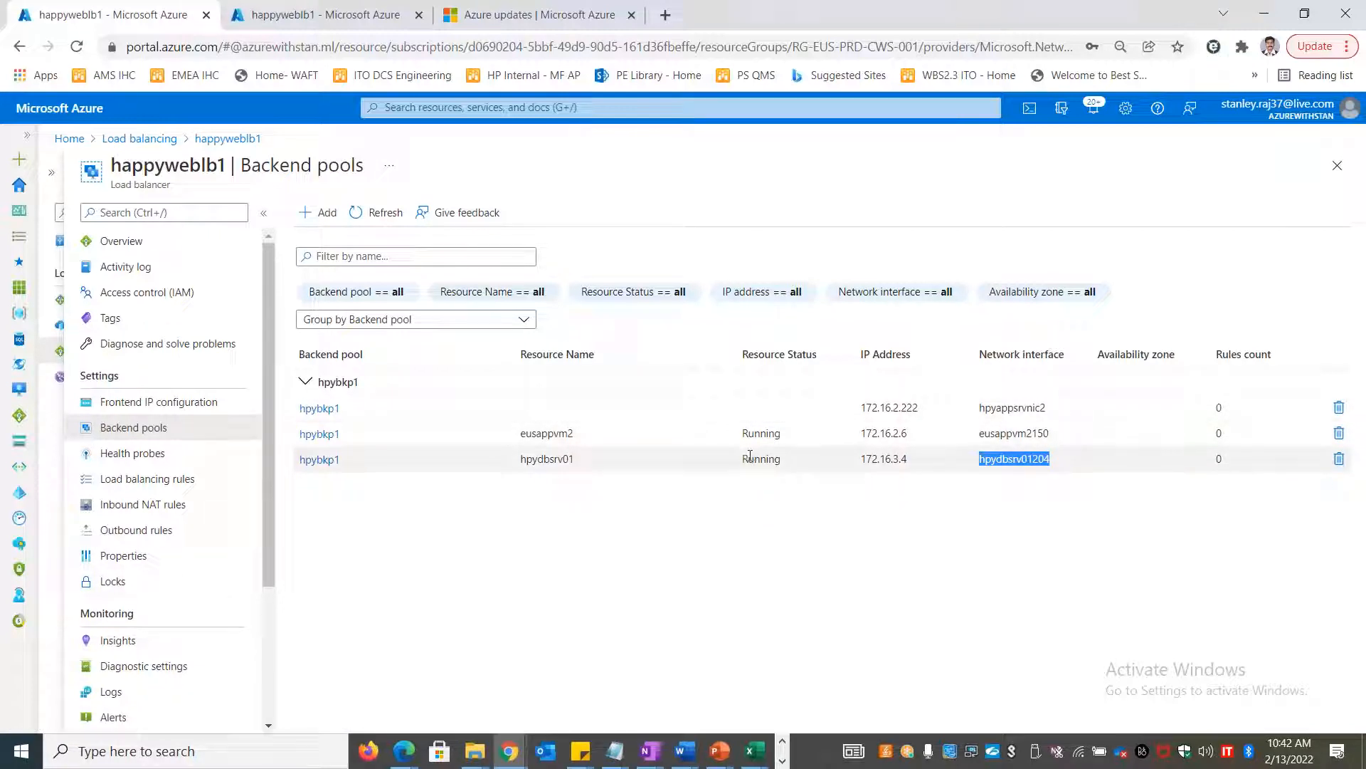
double_click(1008, 408)
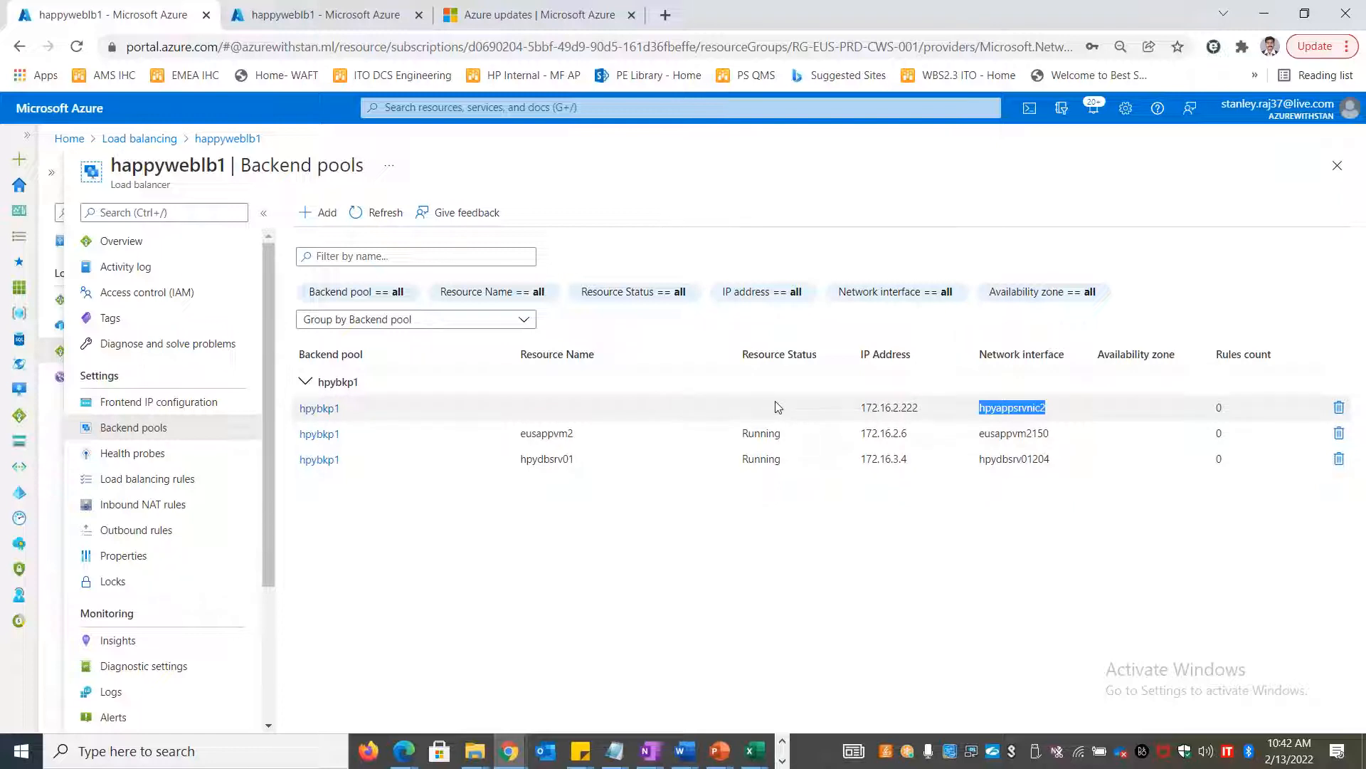
left_click(158, 459)
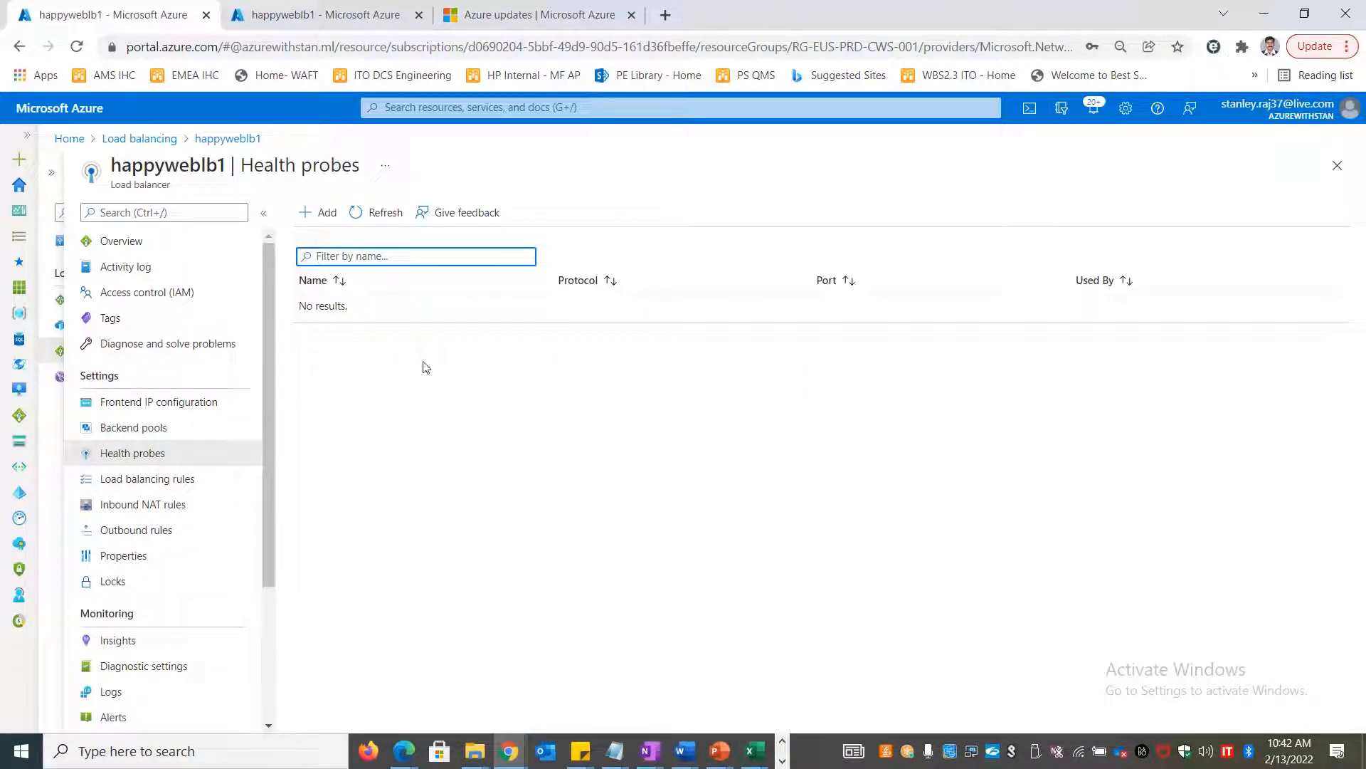
Add health probe hpyhp1 using TCP on port 80 with default interval and threshold
left_click(317, 212)
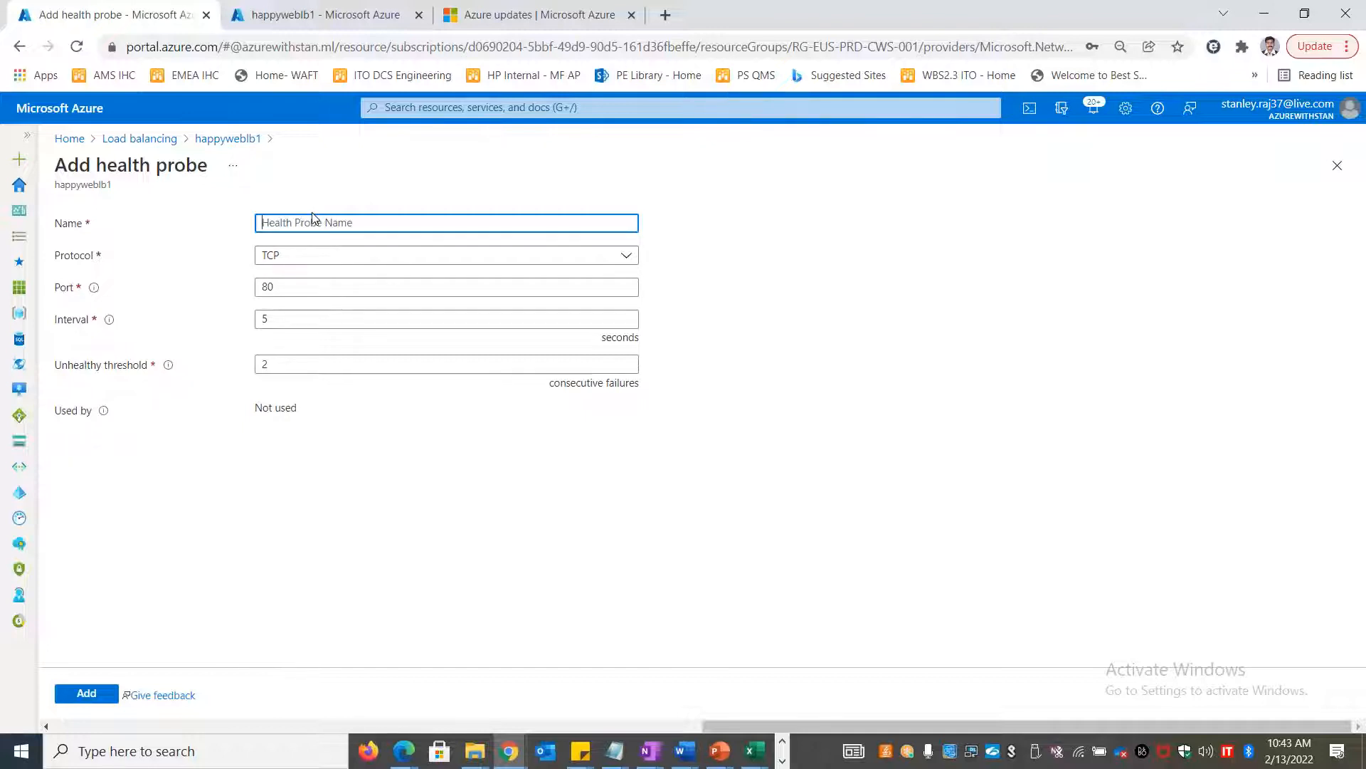
left_click(348, 256)
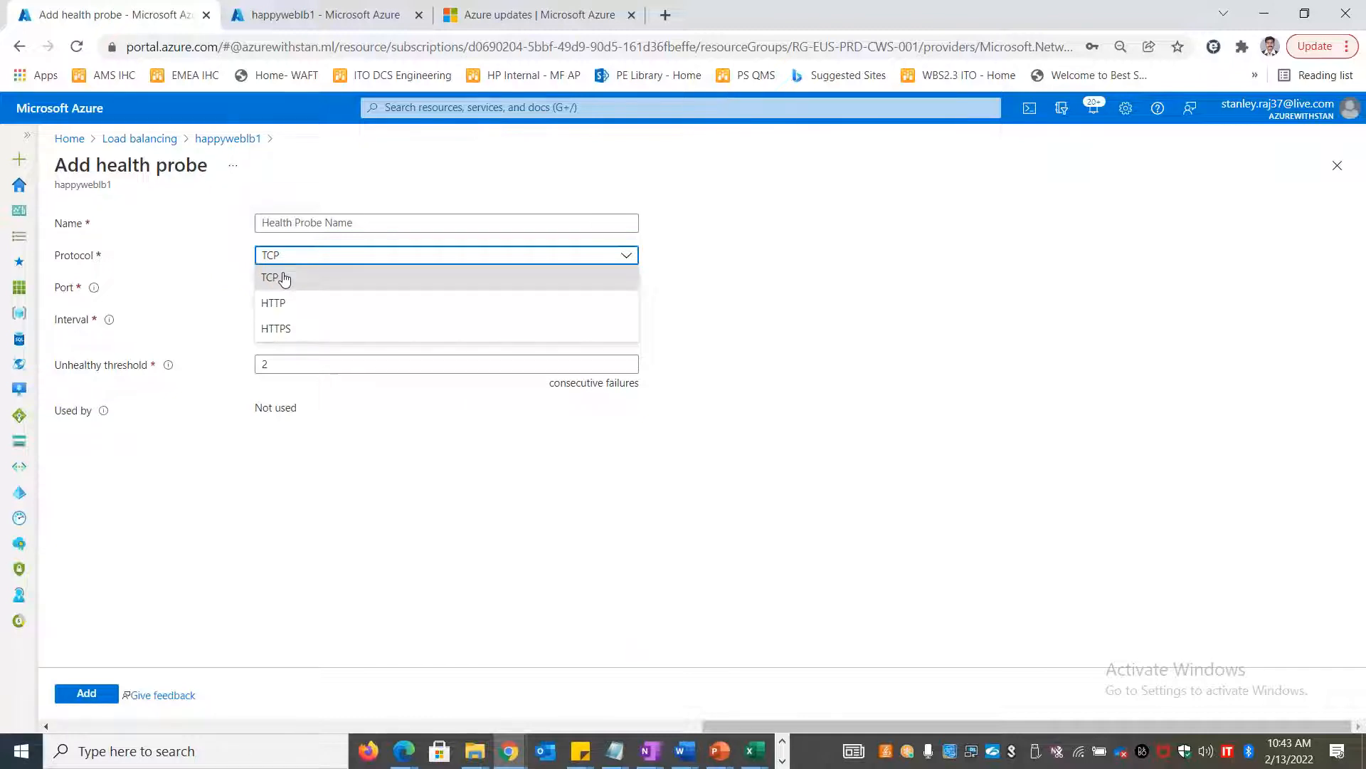
left_click(258, 278)
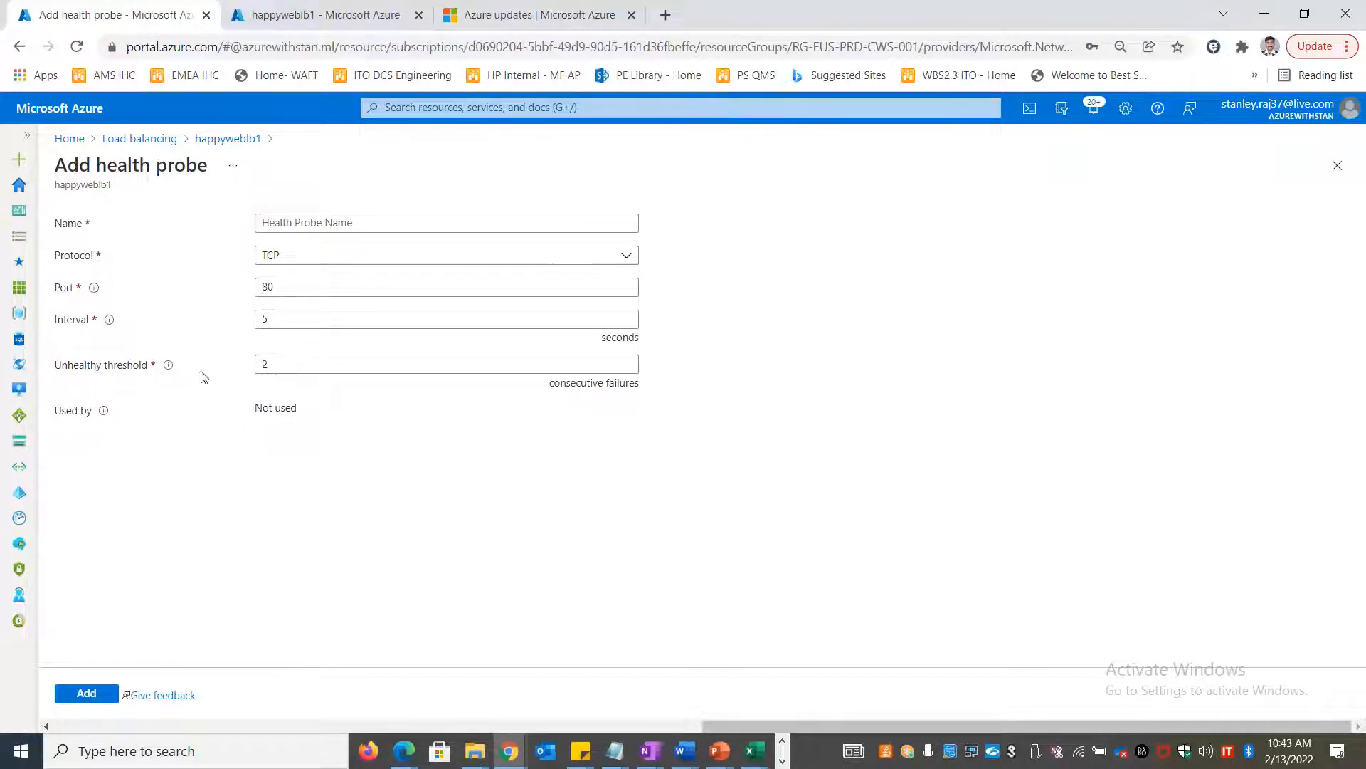
left_click_drag(56, 366, 147, 365)
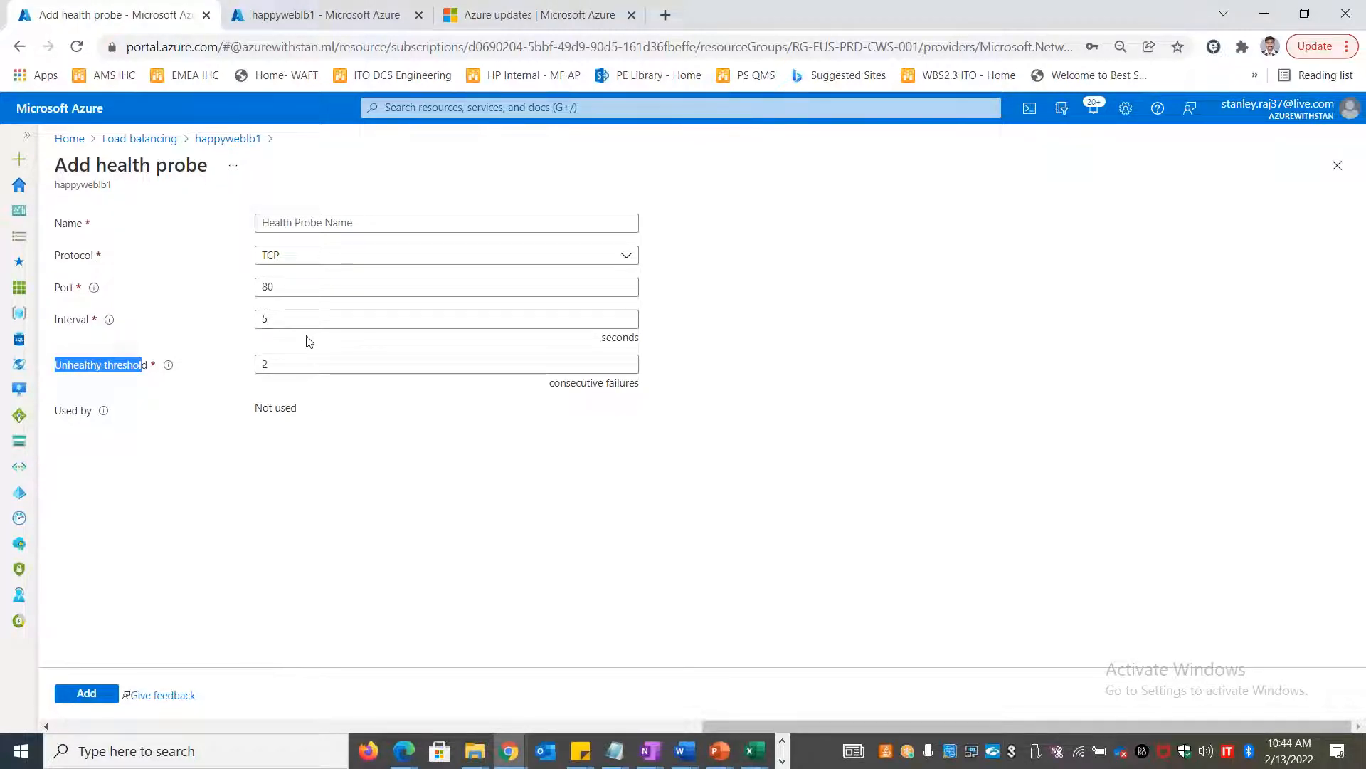
left_click(339, 222)
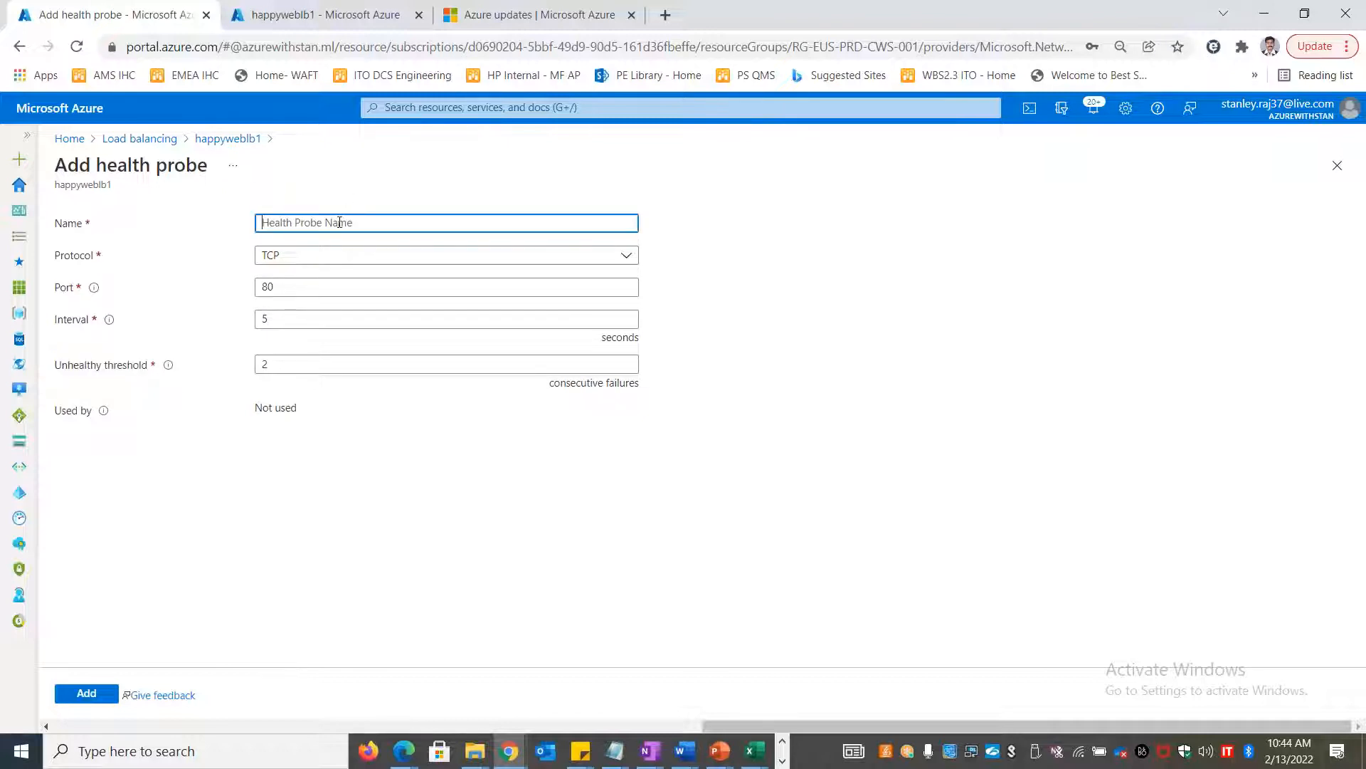
type("hpyhp1")
left_click(84, 692)
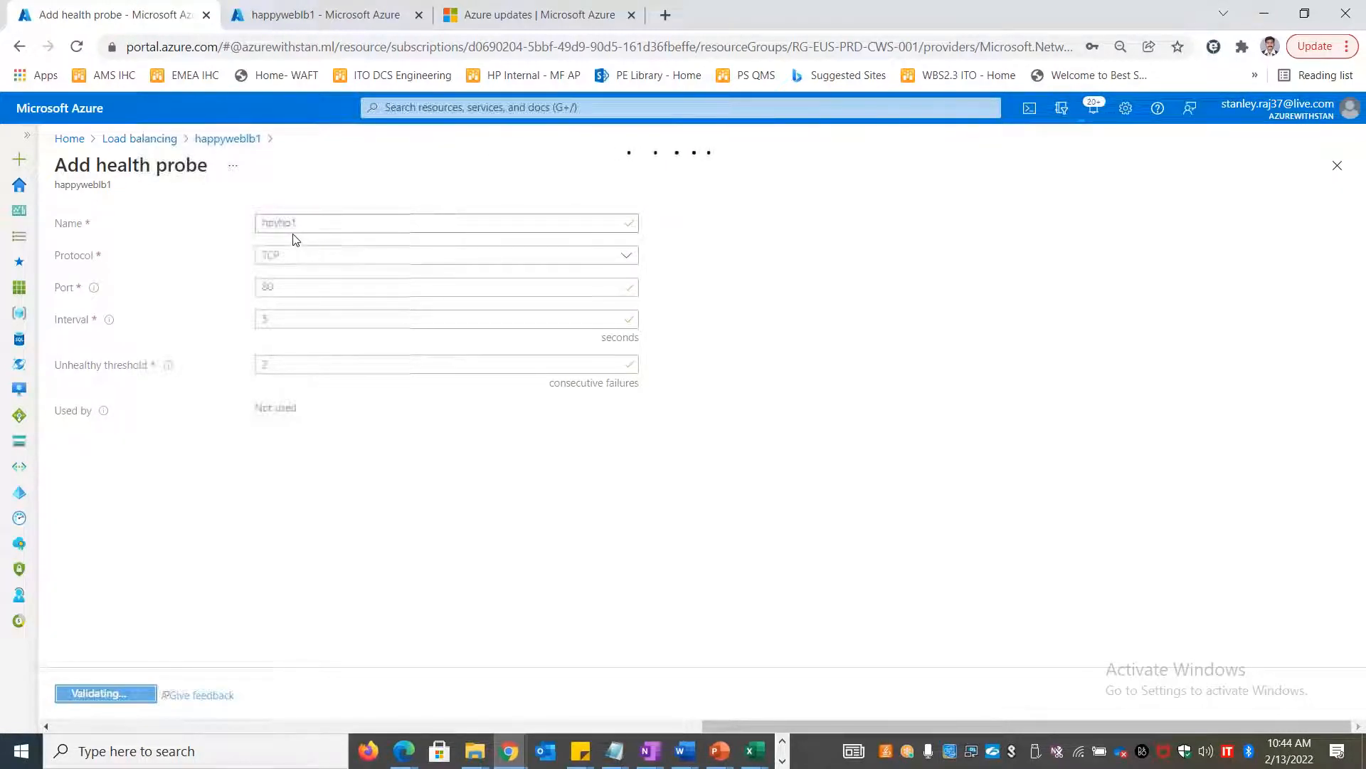
Note FE, 3 BE, 1 HP in B56:D56 and Rule 1 in F56 of LOAD BALANCERS
key("alt+Tab")
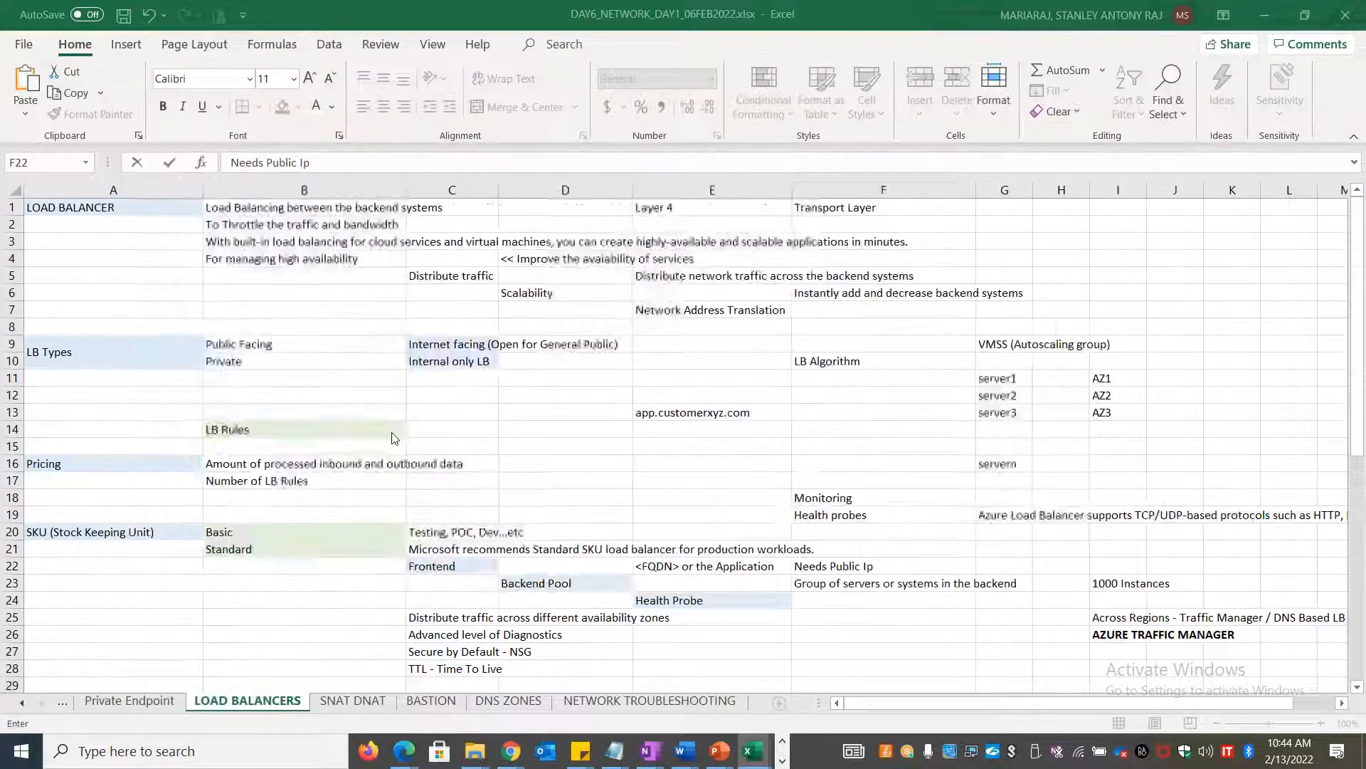
scroll(394, 439, "down", 17)
left_click(304, 275)
type("FE")
key("Tab")
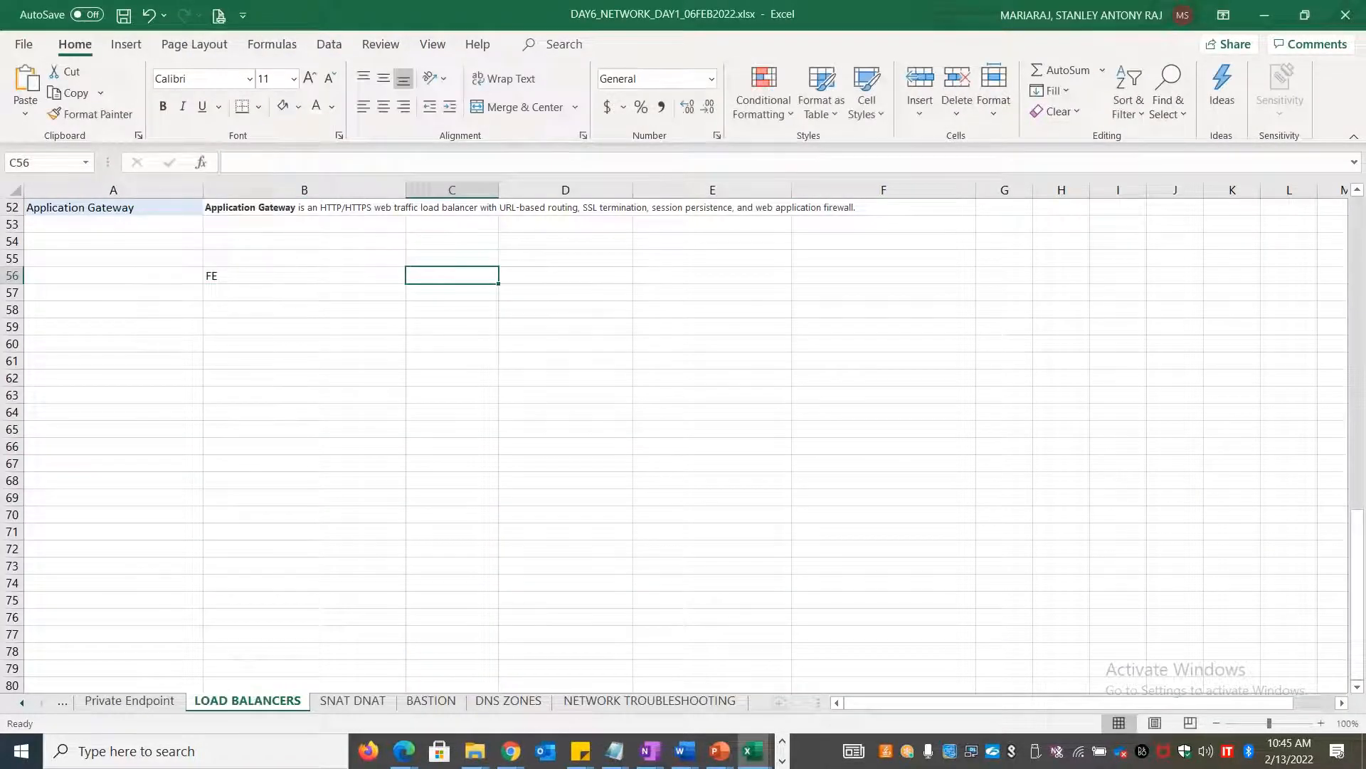
type("3 BE")
key("Tab")
type("1 HP")
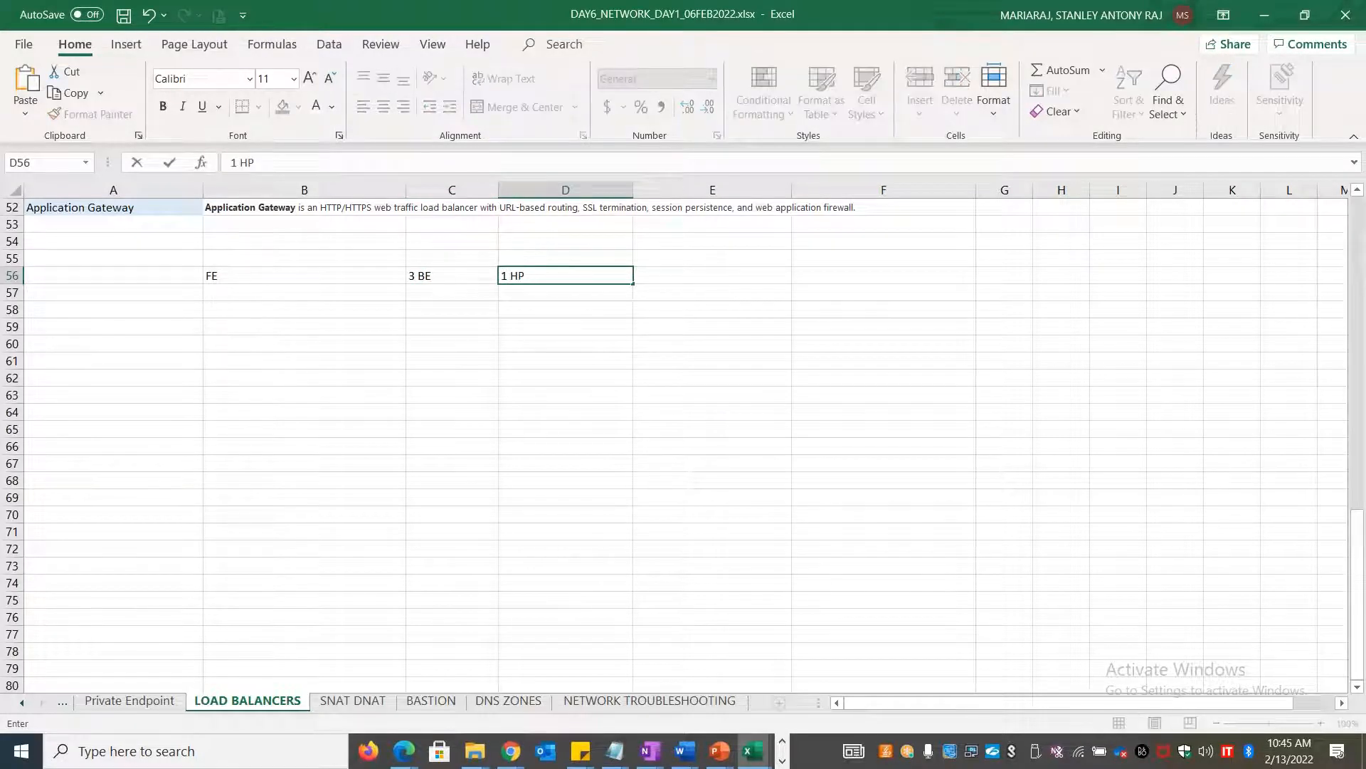
left_click_drag(305, 275, 565, 276)
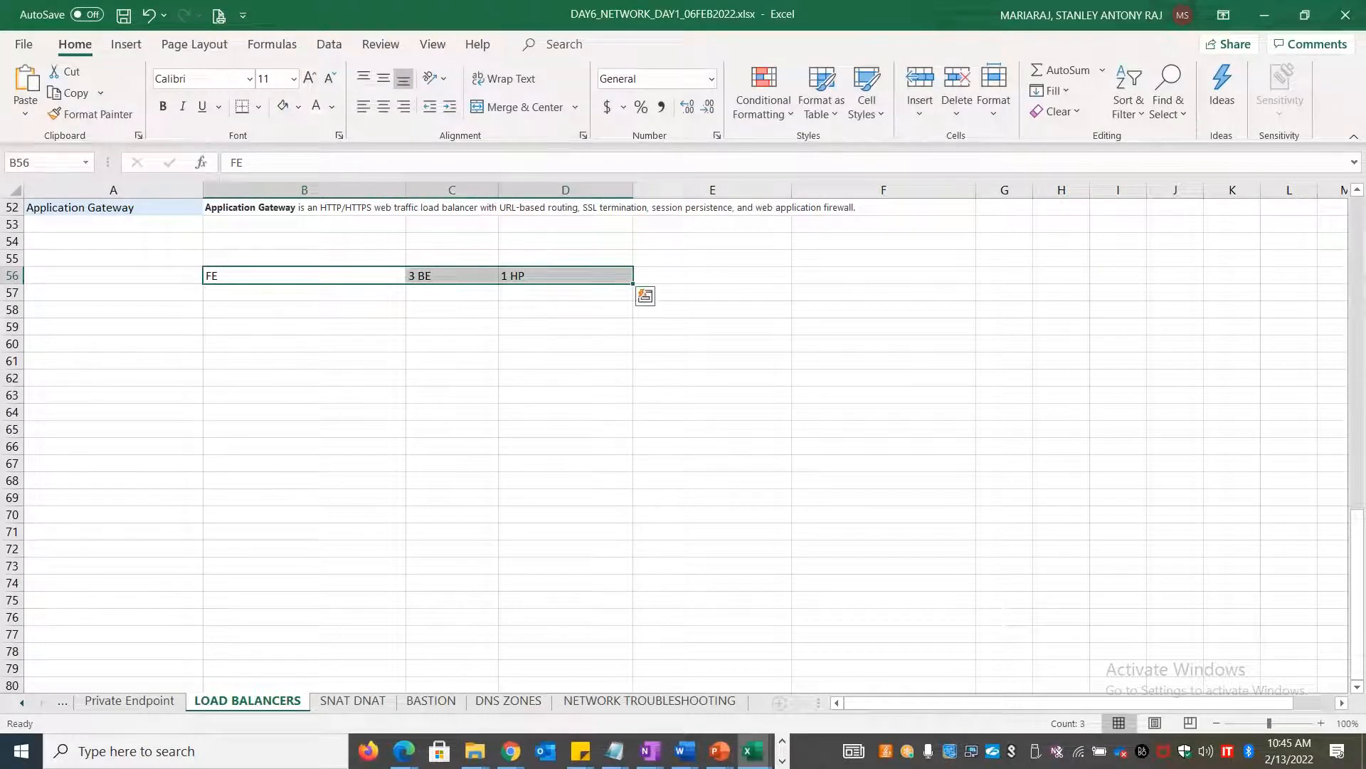
left_click(906, 279)
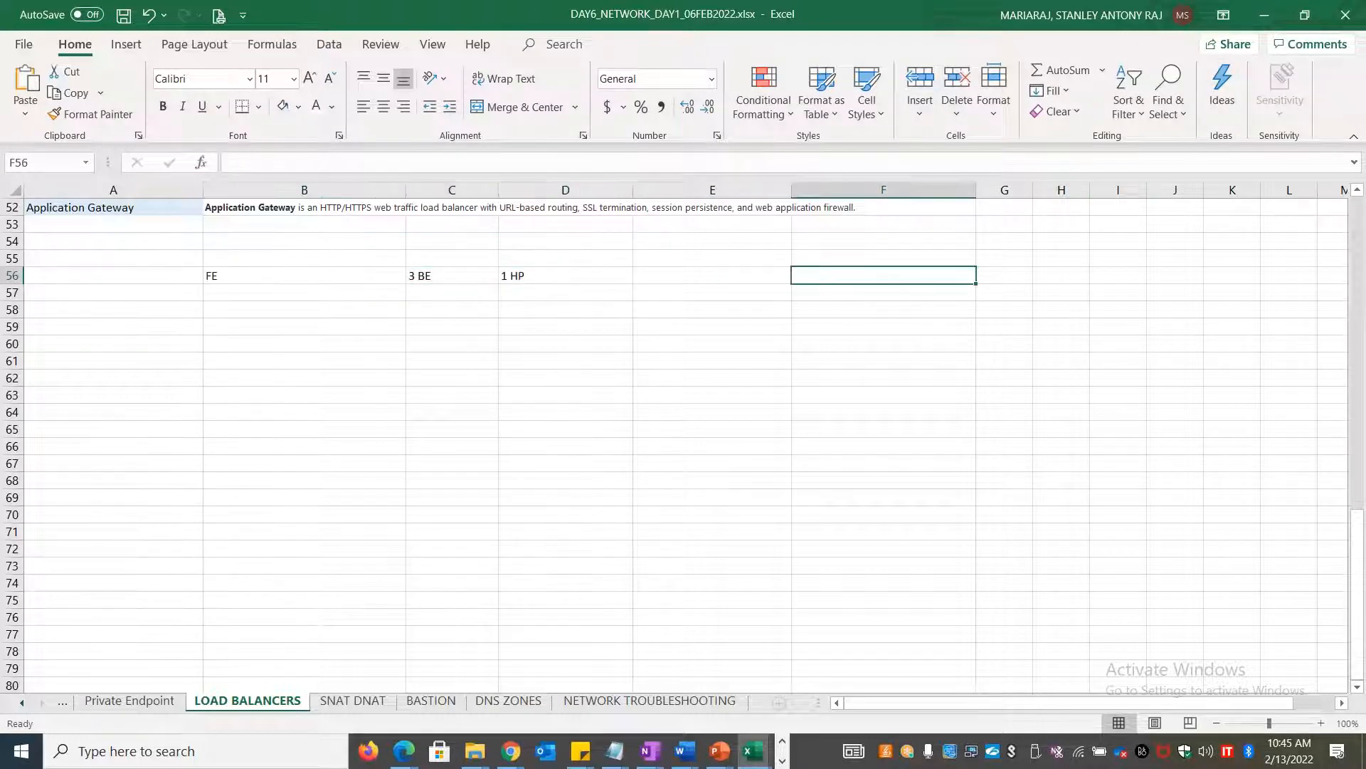
type("Rule ")
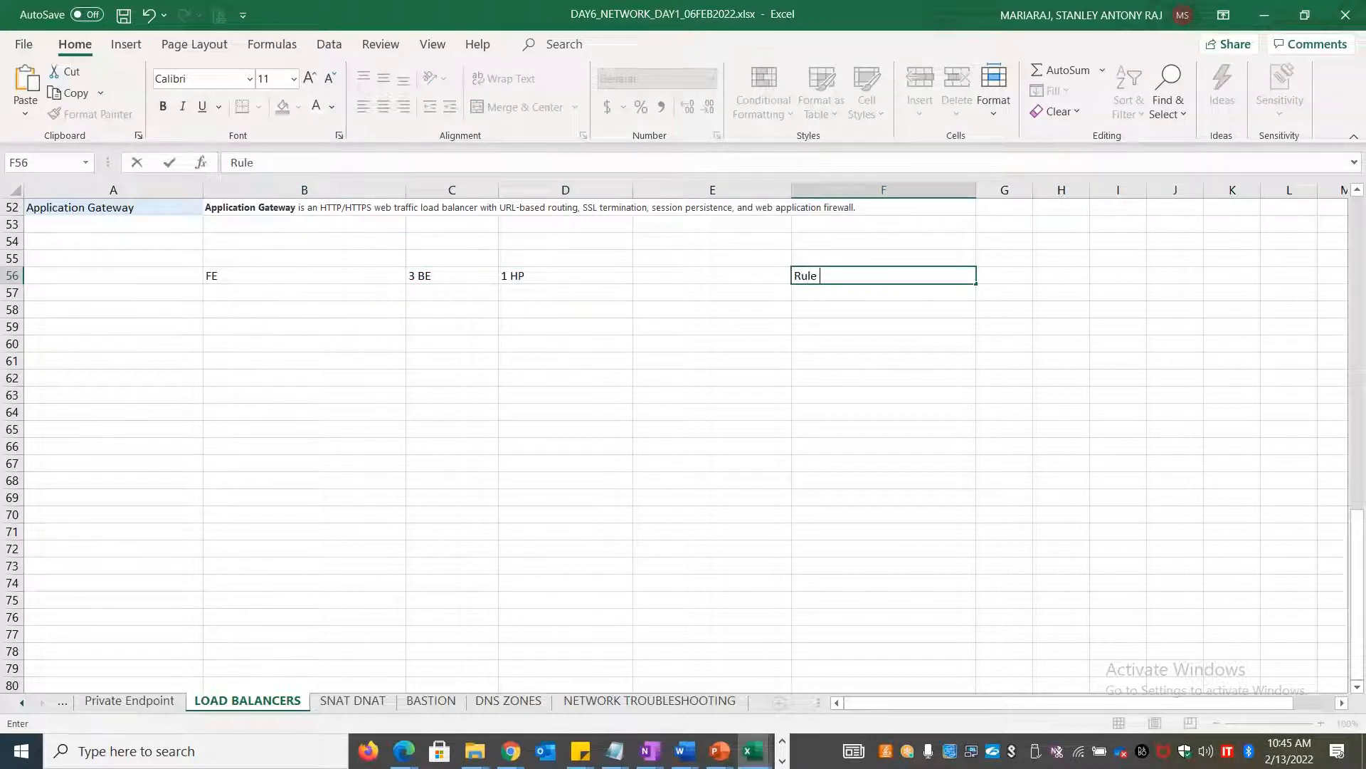
type("1")
key("alt+Tab")
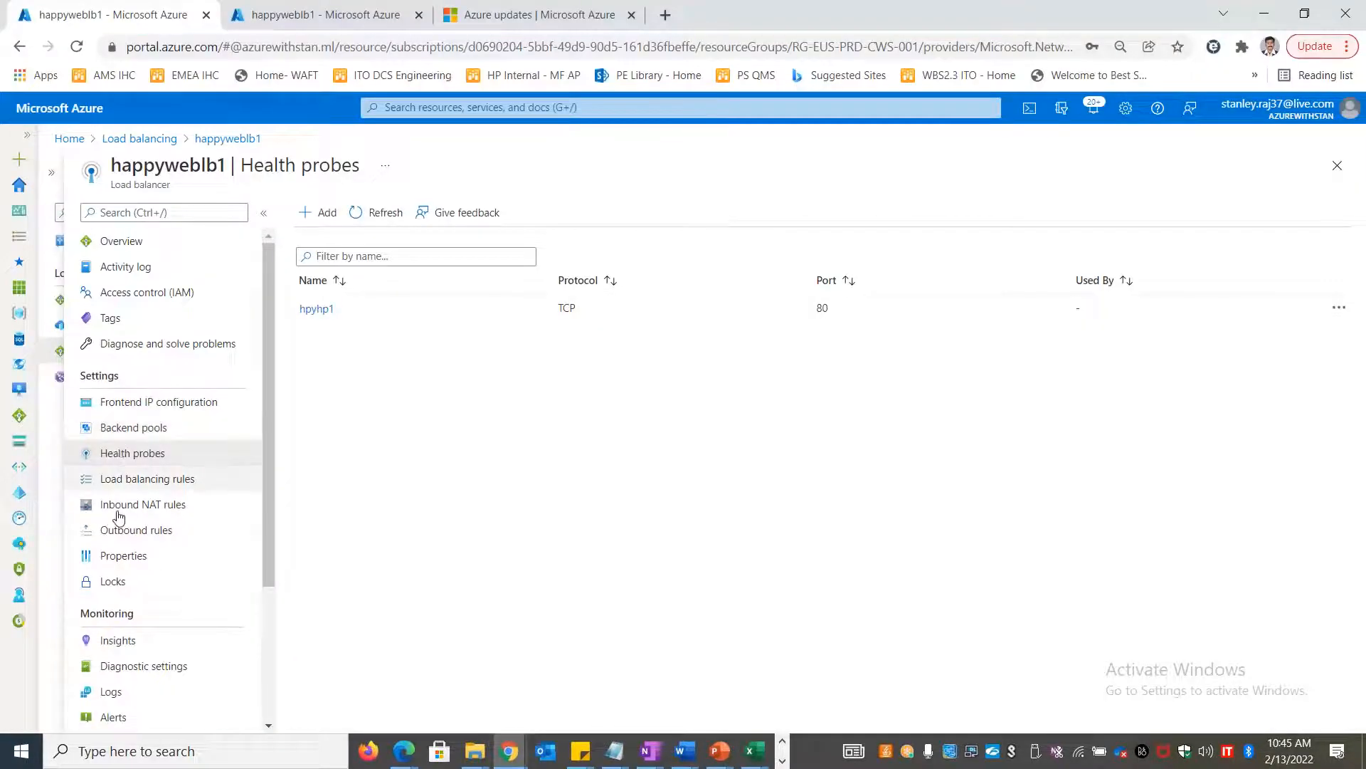
Start load balancing rule hpylbrule1 with frontend hpylbfeip1 and backend pool hpybkp1
left_click(151, 478)
left_click(321, 212)
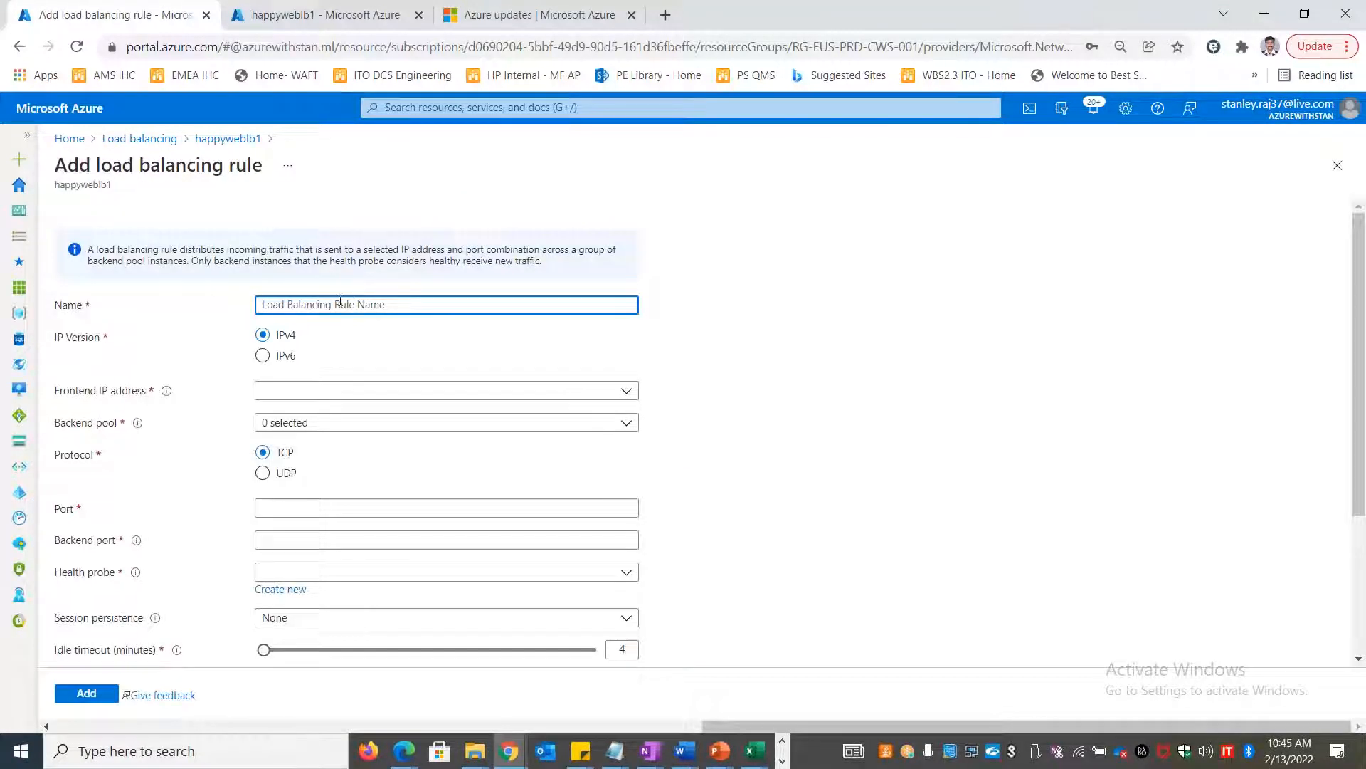
type("hpylbrule1")
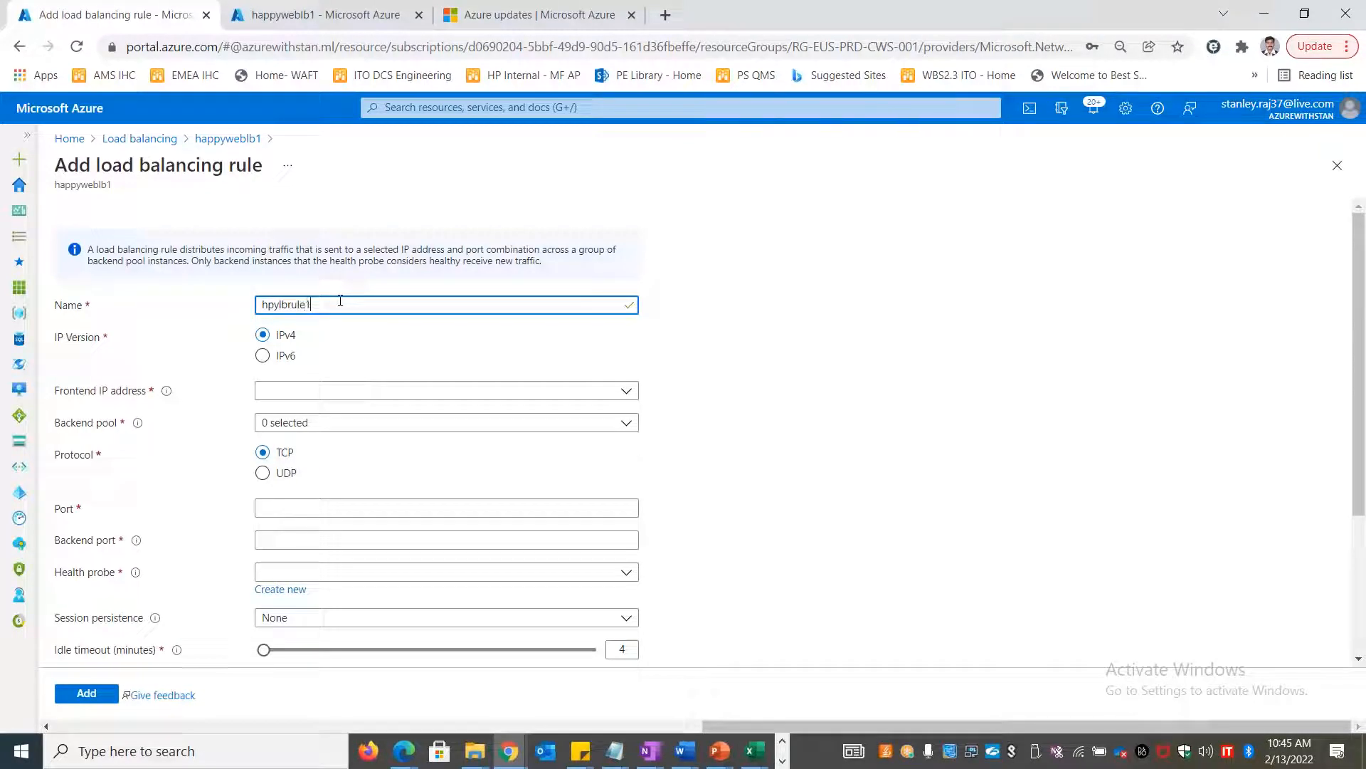
left_click(366, 391)
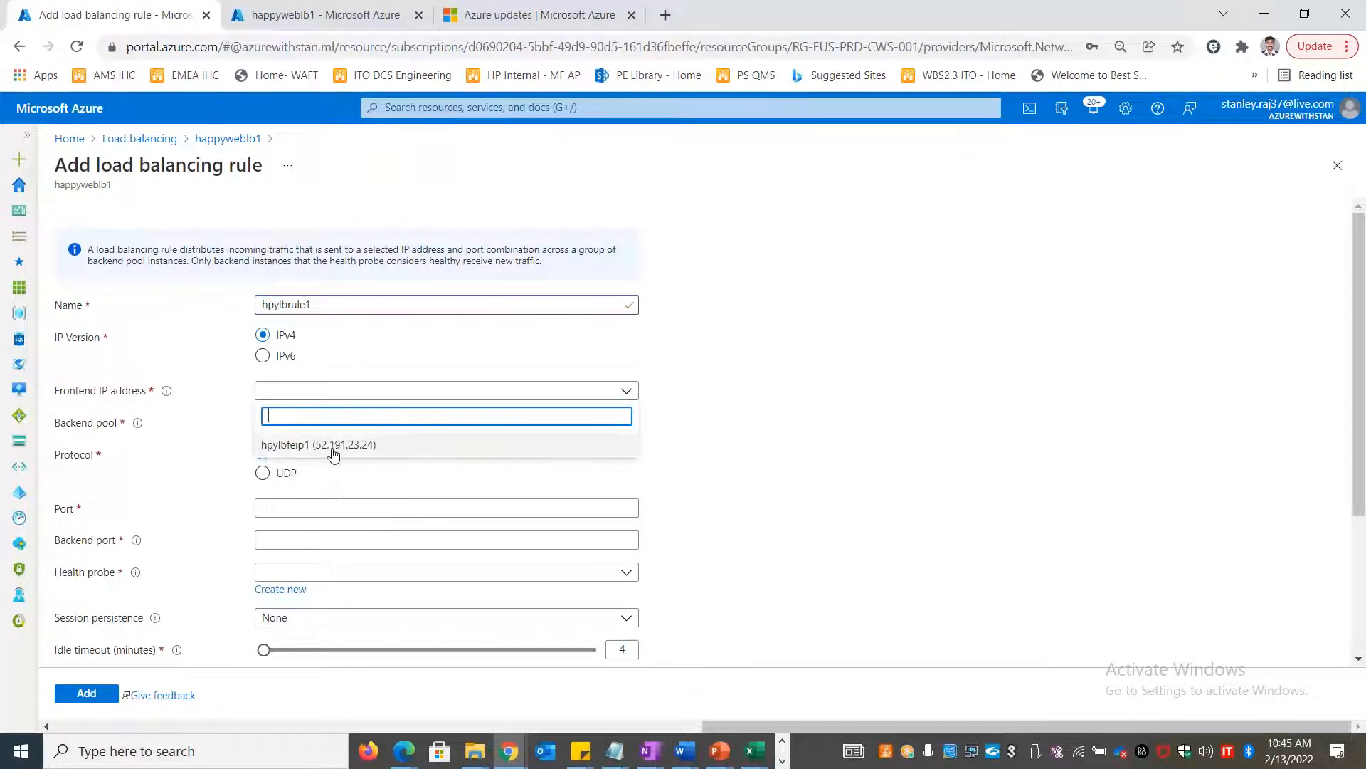
left_click(330, 445)
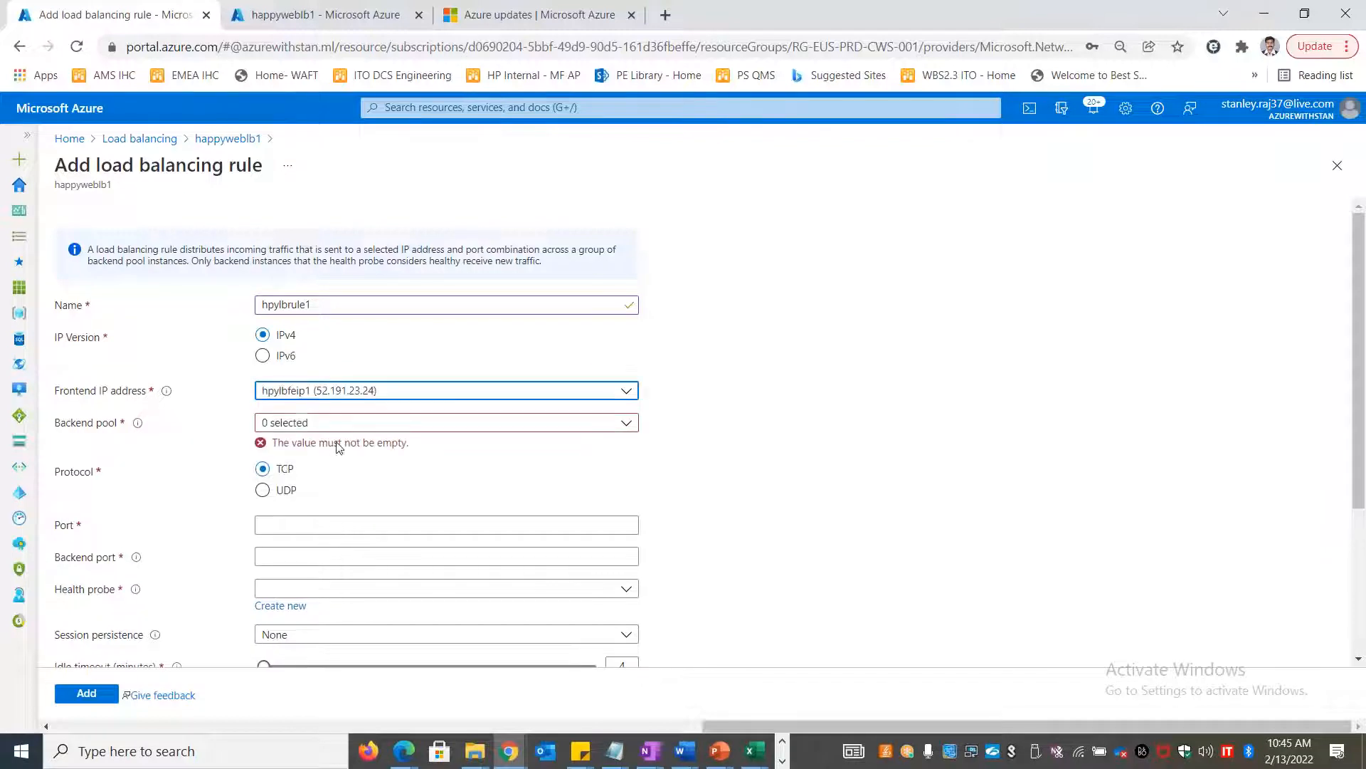
left_click(315, 423)
left_click(269, 487)
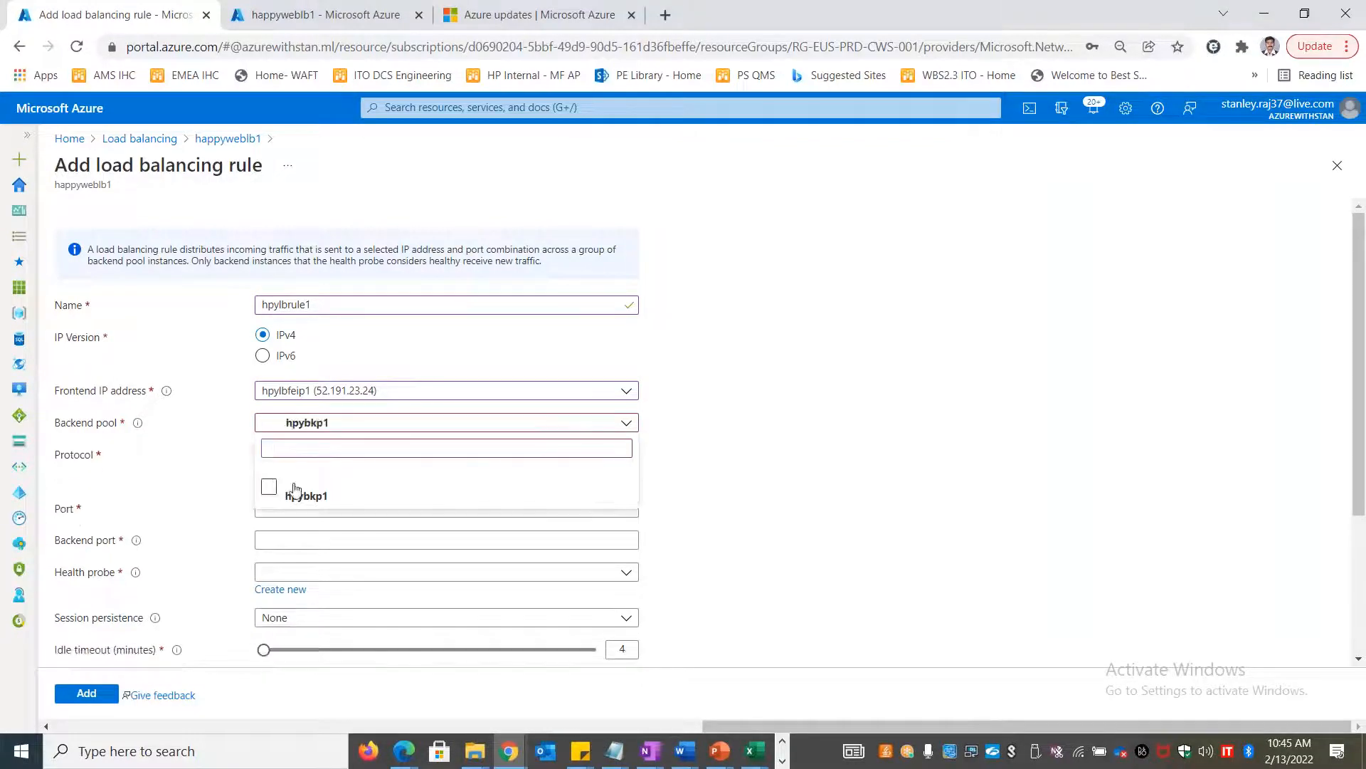
left_click(703, 473)
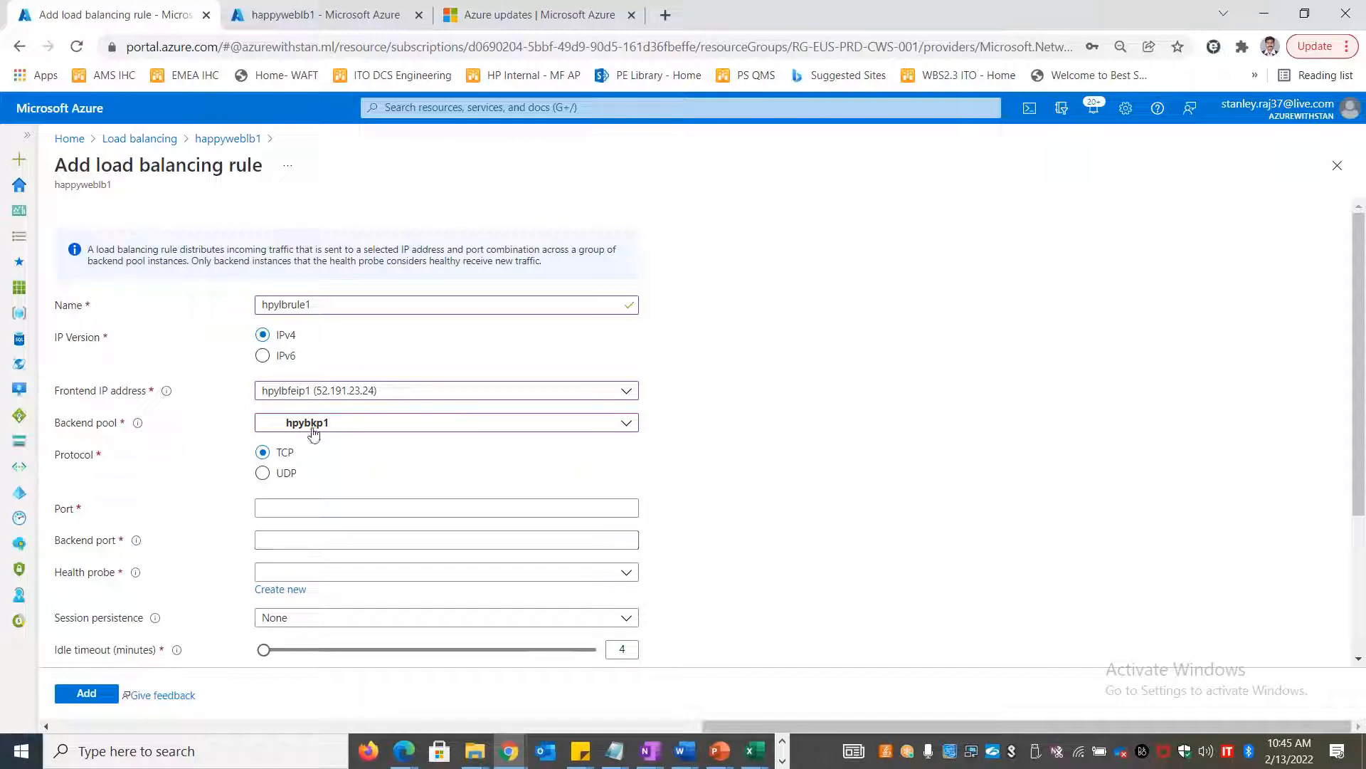
Set frontend and backend port 80 and health probe hpyhp1, then switch to Excel
scroll(370, 489, "down", 3)
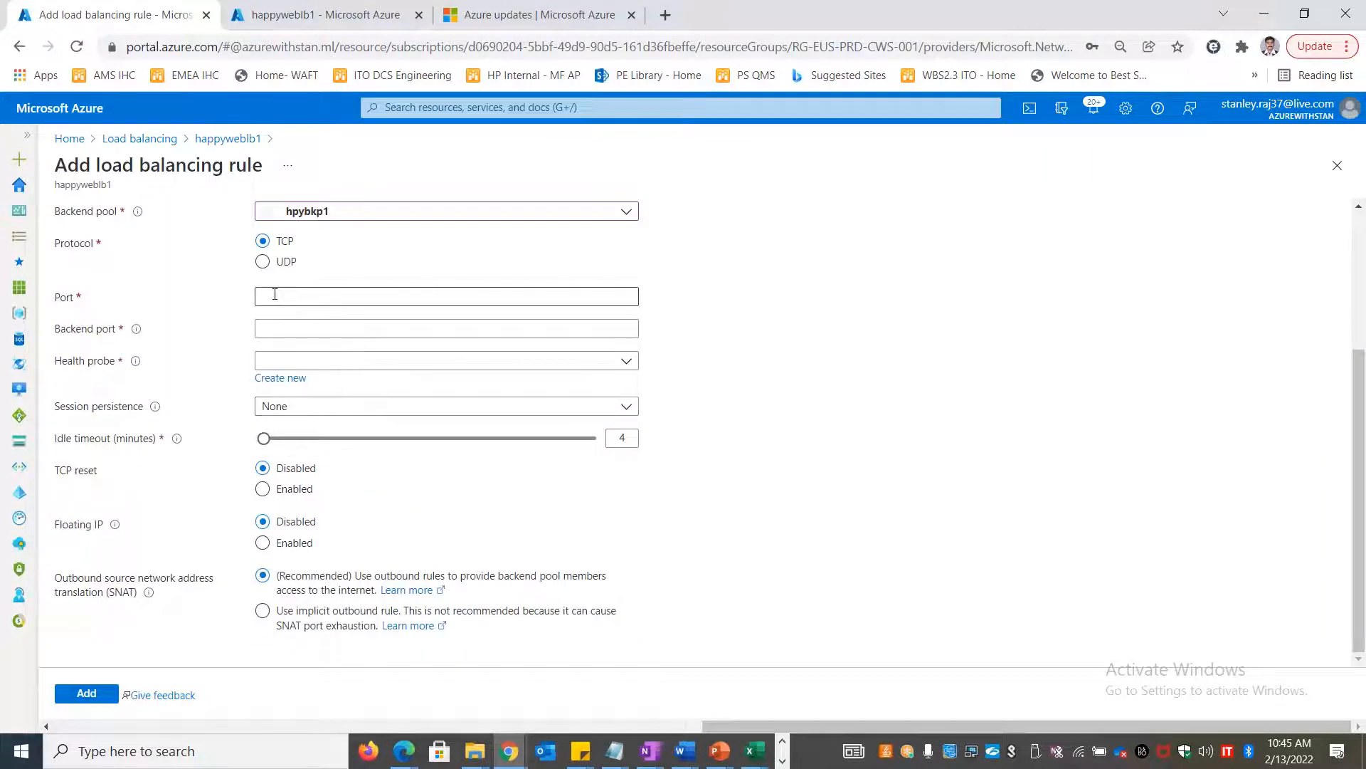
scroll(381, 409, "up", 3)
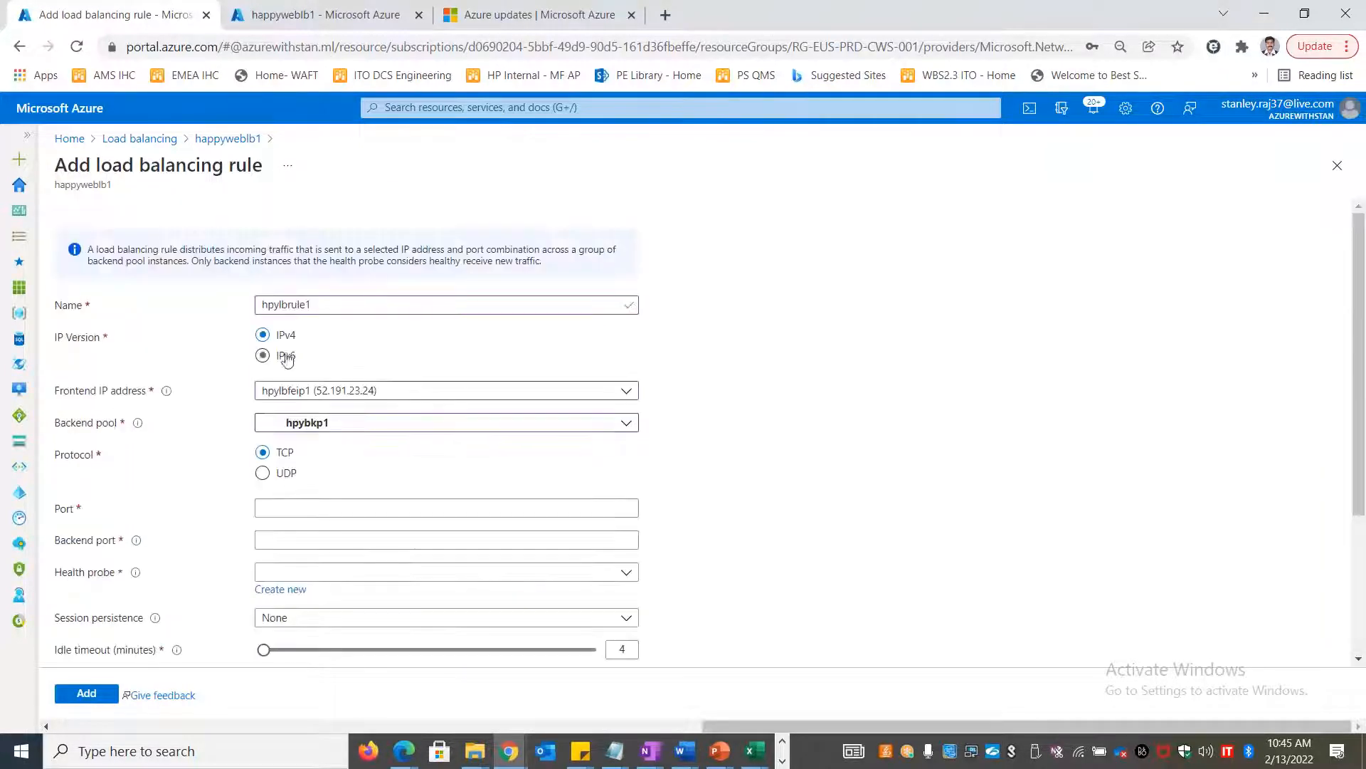
scroll(317, 497, "down", 3)
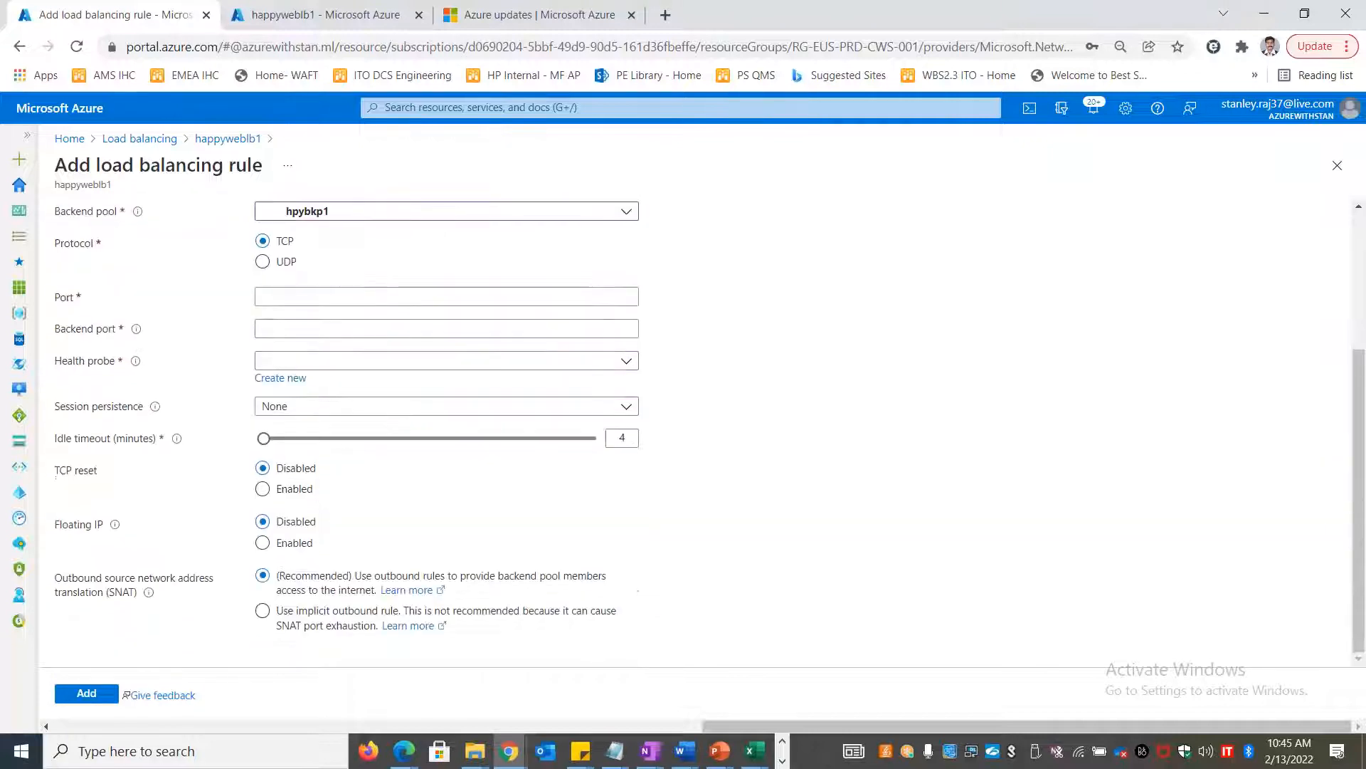
left_click(294, 295)
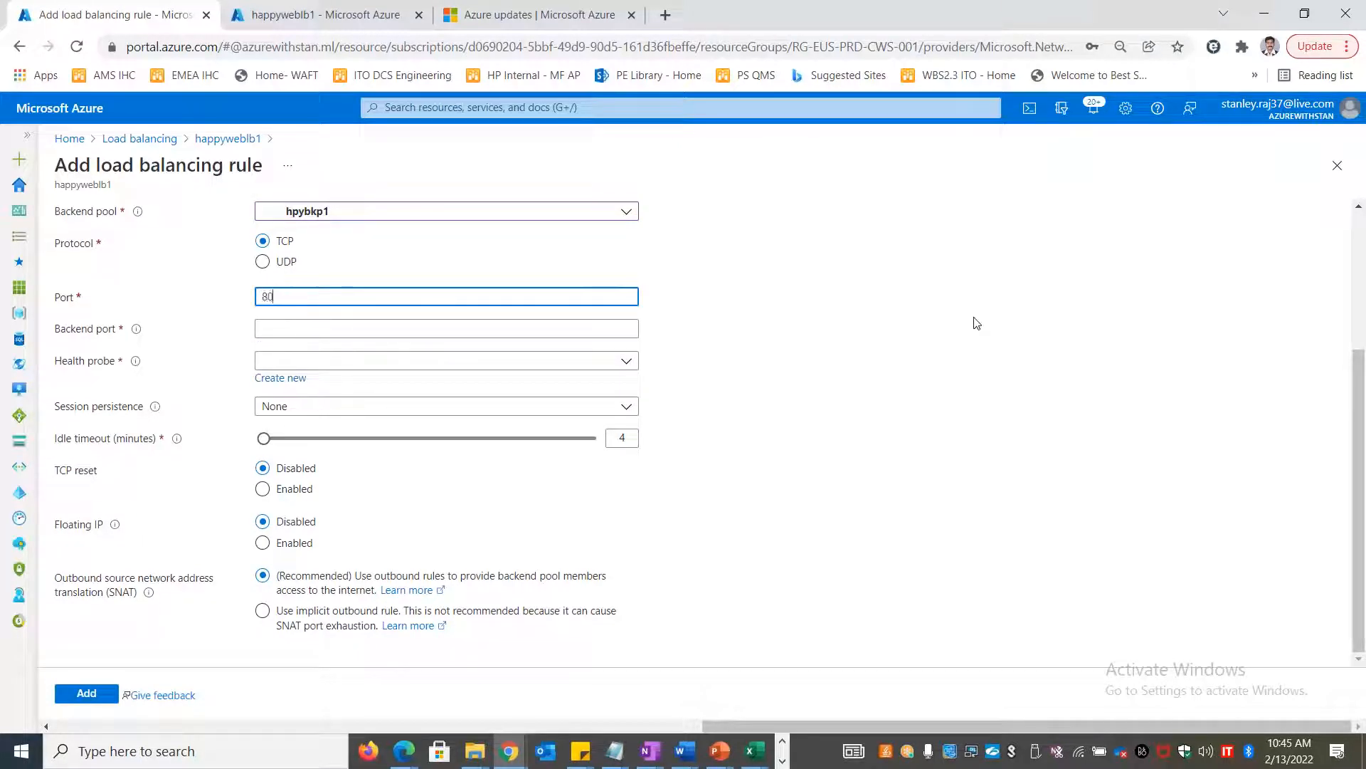
key("Tab")
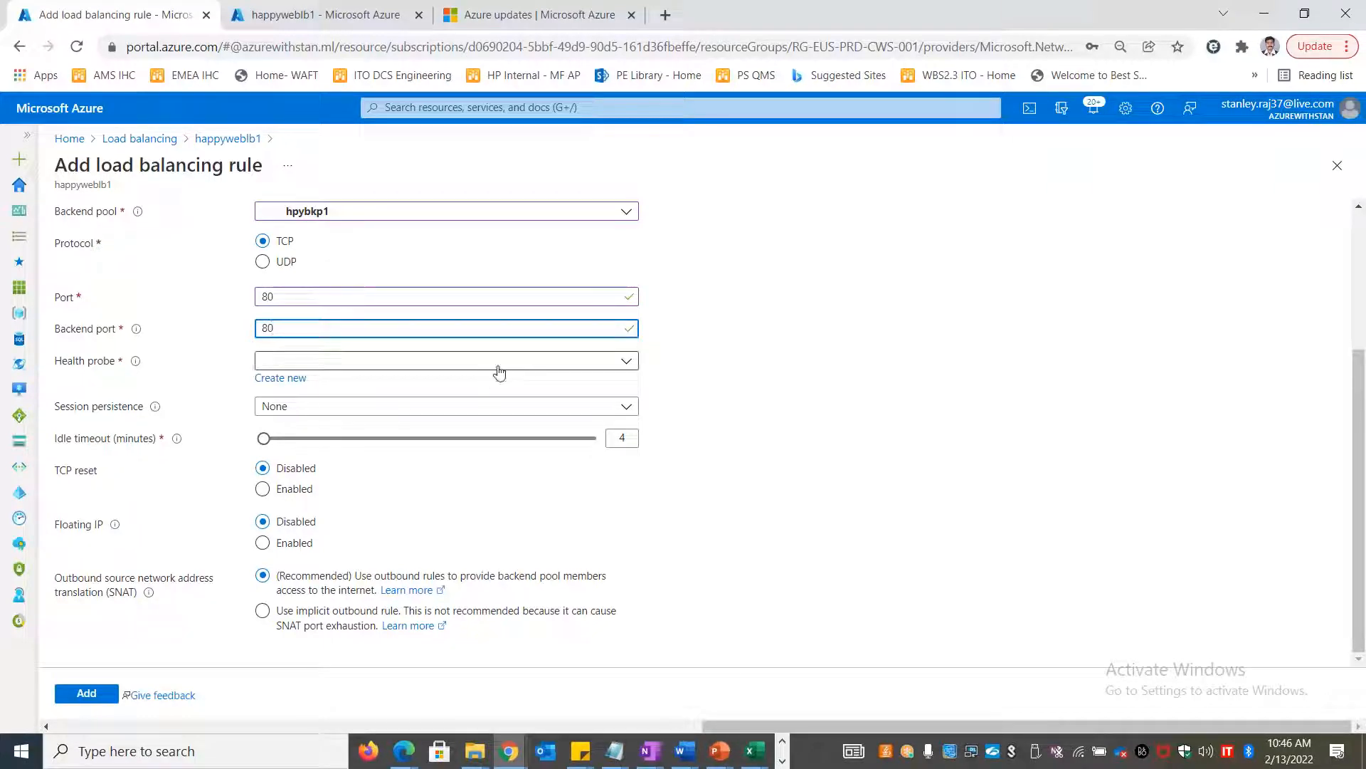
left_click(332, 362)
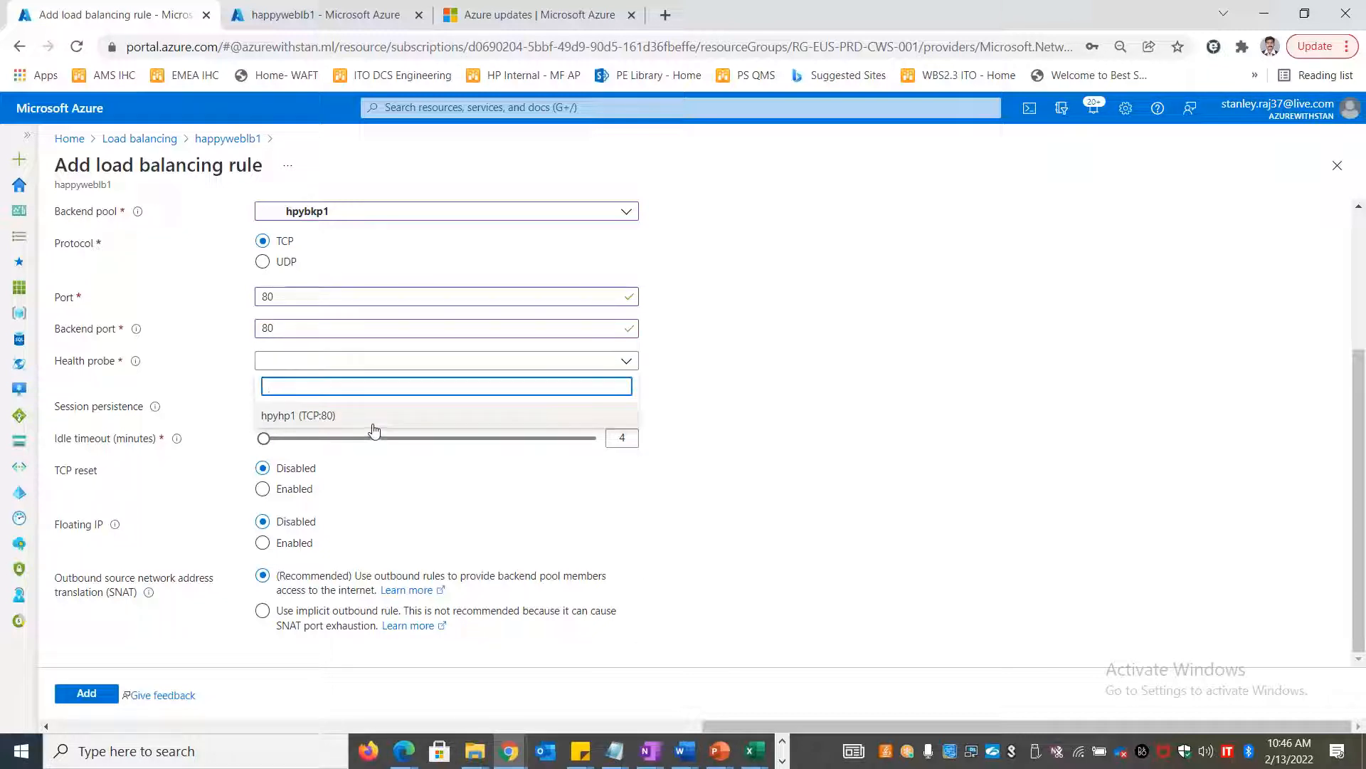
left_click(318, 417)
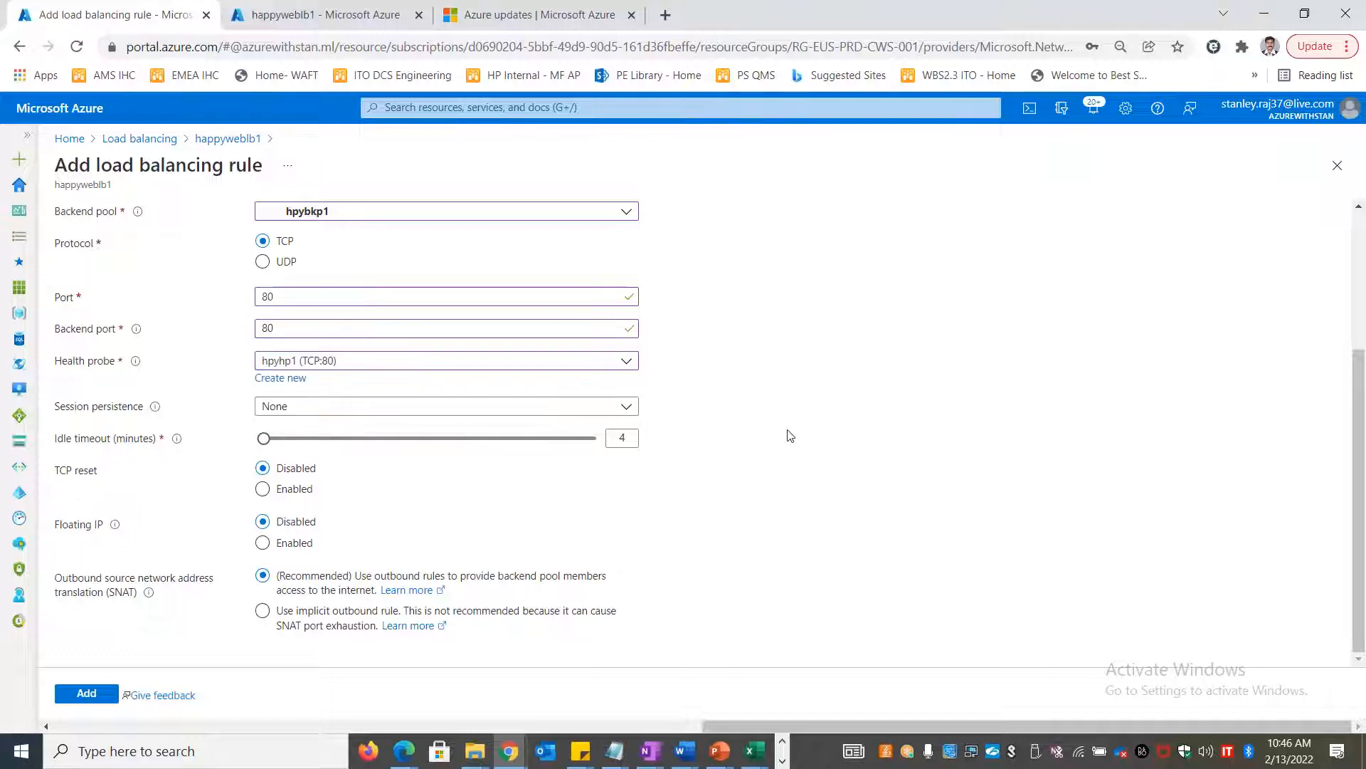
scroll(821, 463, "up", 3)
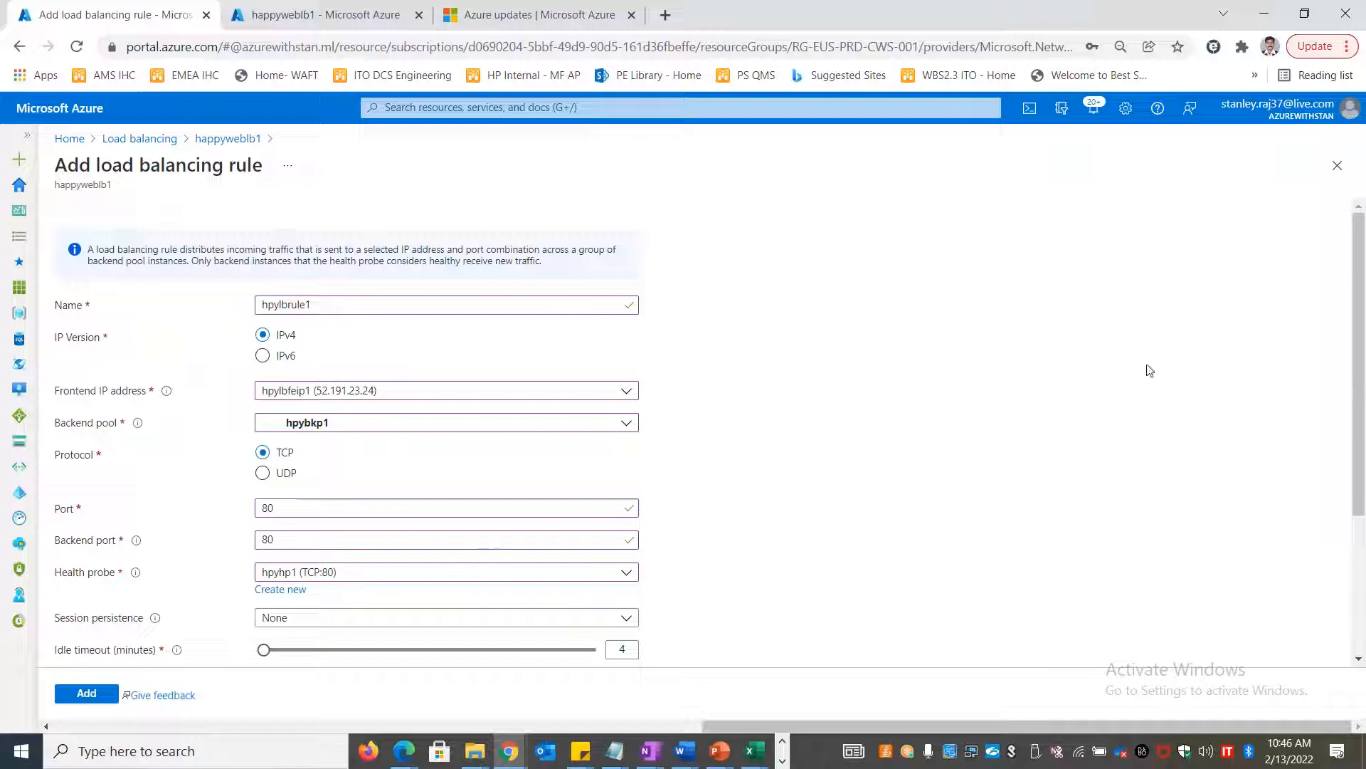
left_click_drag(1361, 283, 1361, 335)
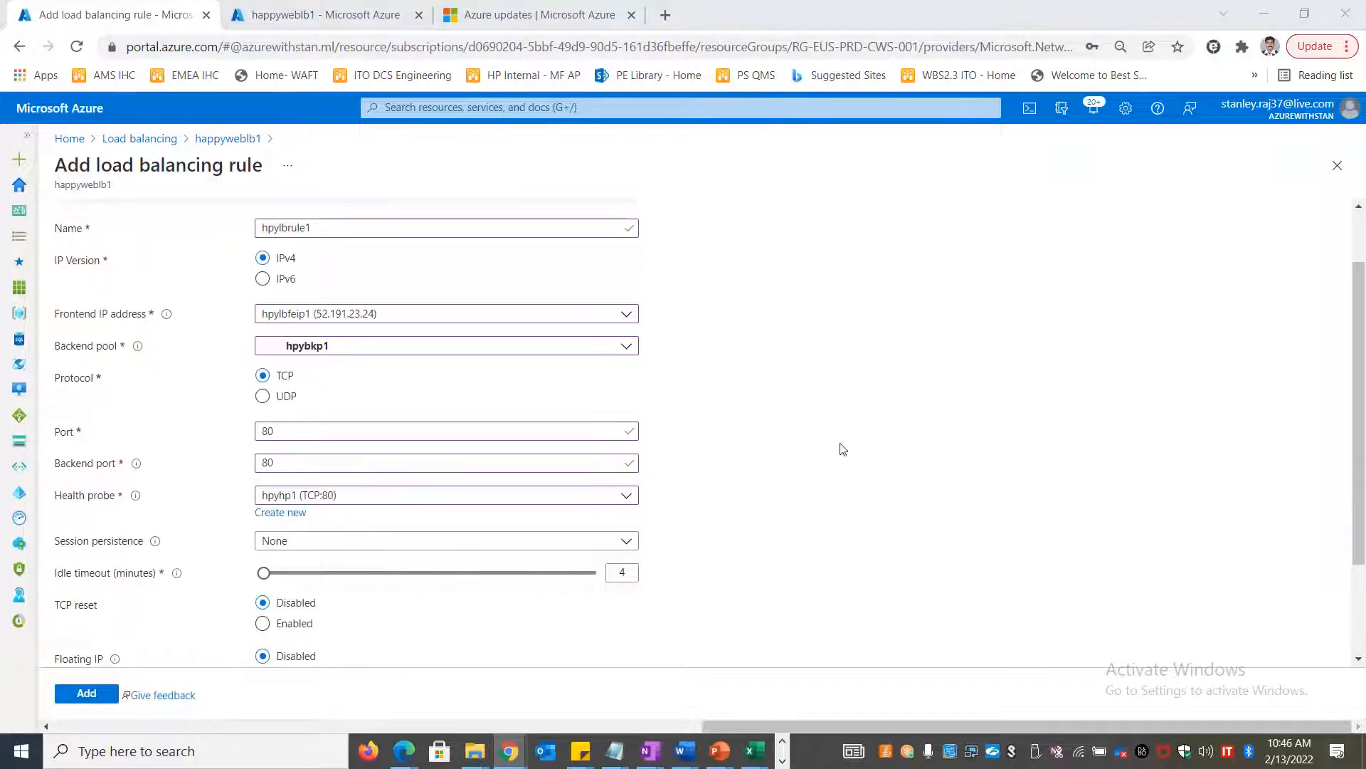
key("alt+Tab")
scroll(302, 439, "up", 5)
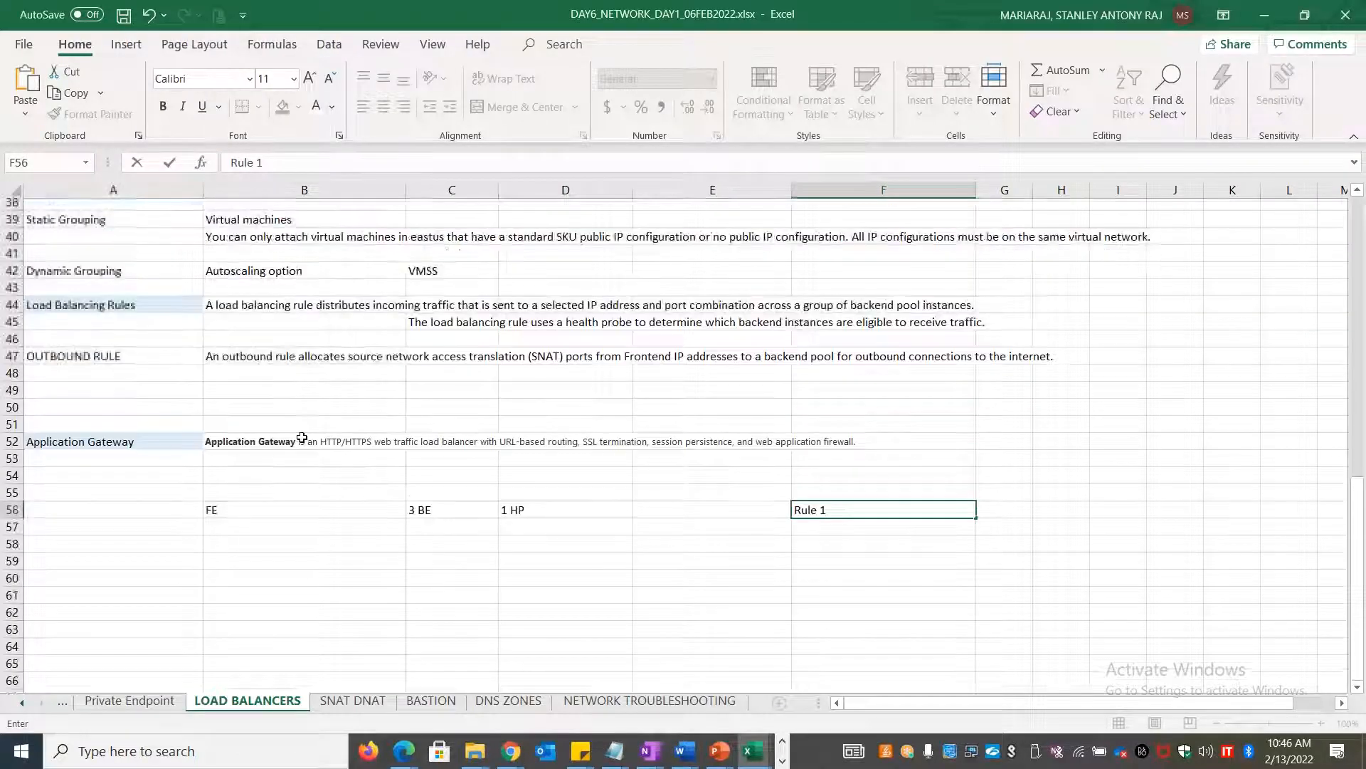
Enter 'Session Persistence' in cell C31 of the load balancer notes
scroll(302, 439, "up", 7)
left_click(319, 429)
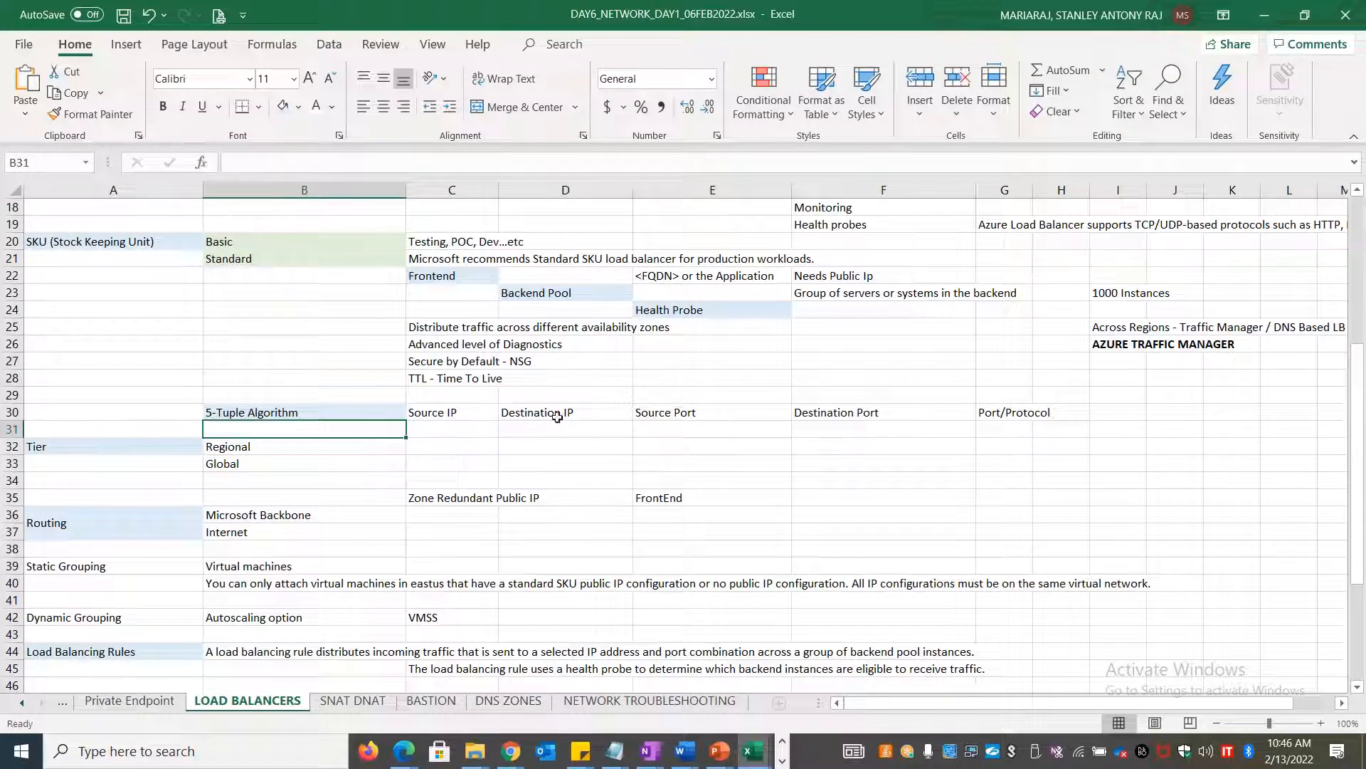
left_click(432, 440)
left_click(434, 429)
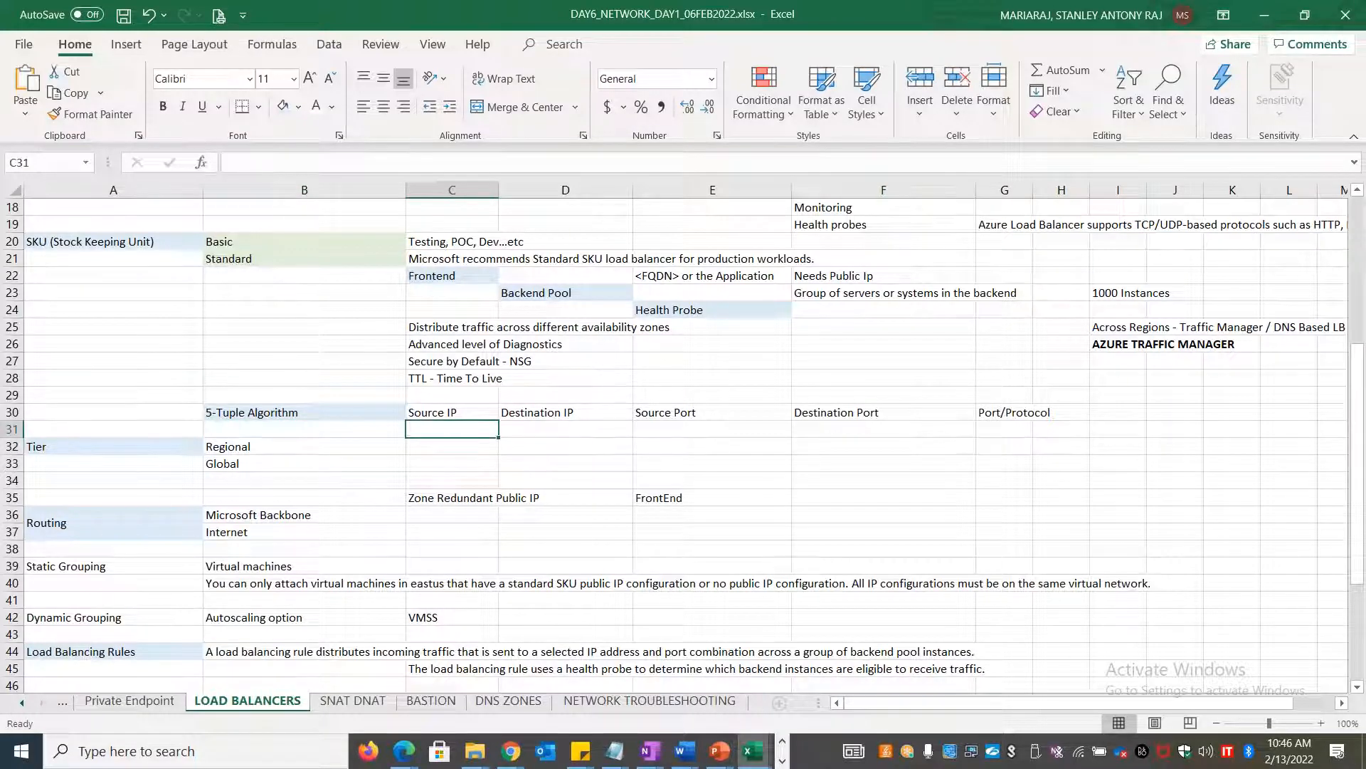
type("Session Persistence")
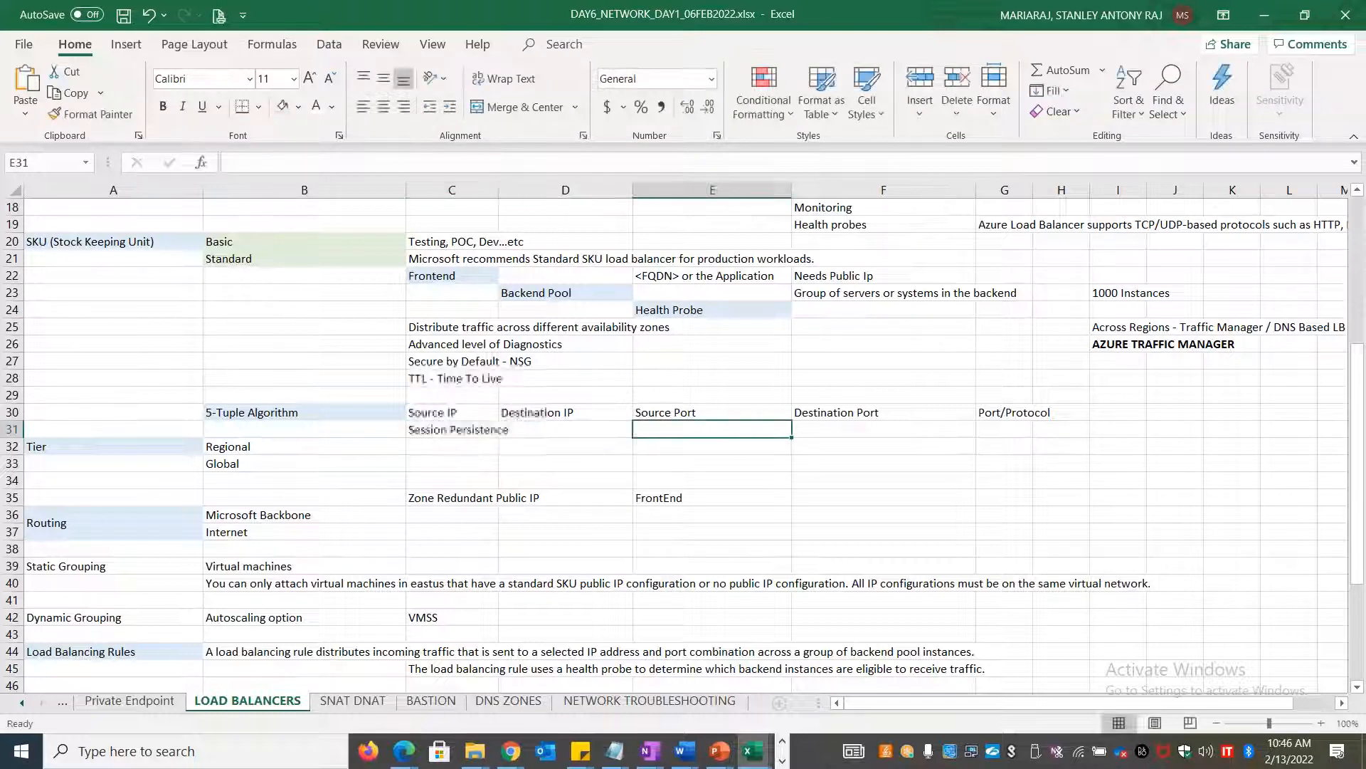
key("Right")
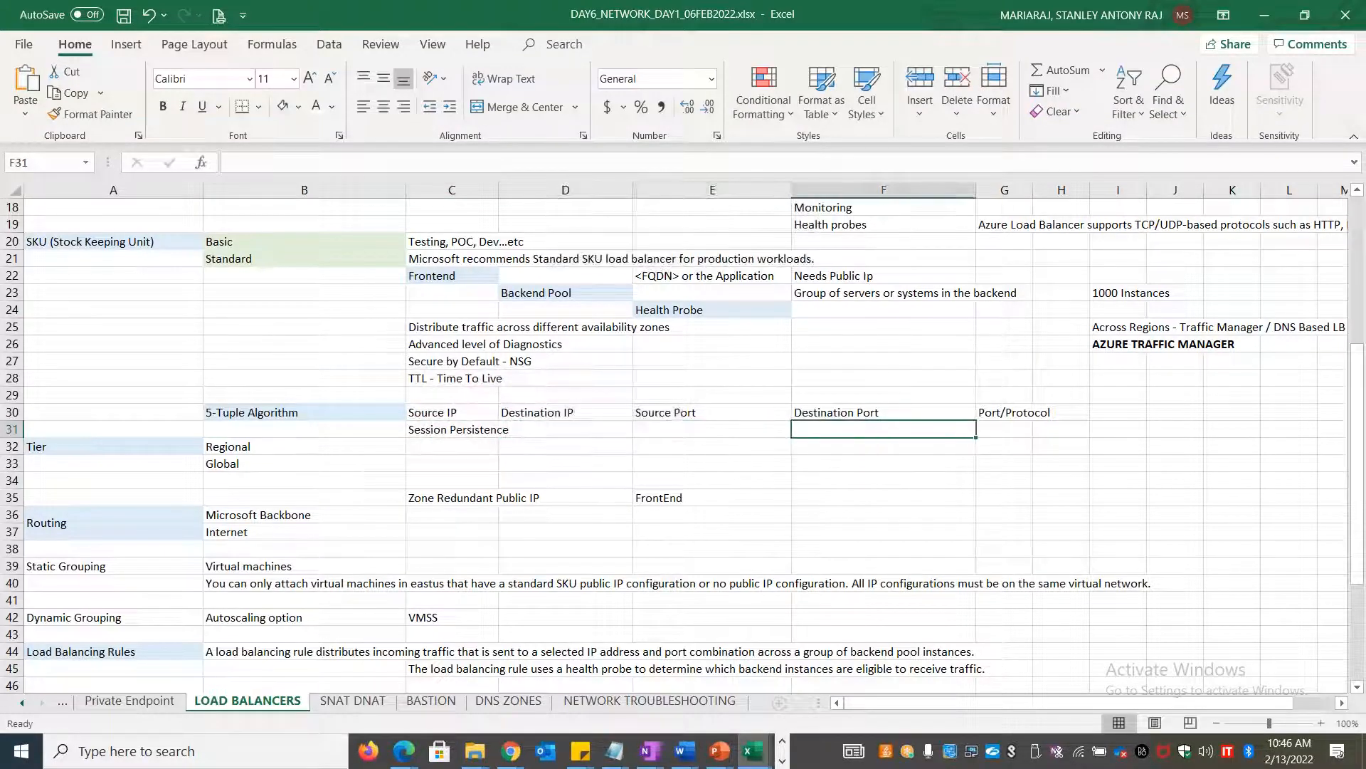
Note Users, App and 'filling a form' along row 32 of the sheet
key("Left")
key("Down")
key("Right")
type("Users")
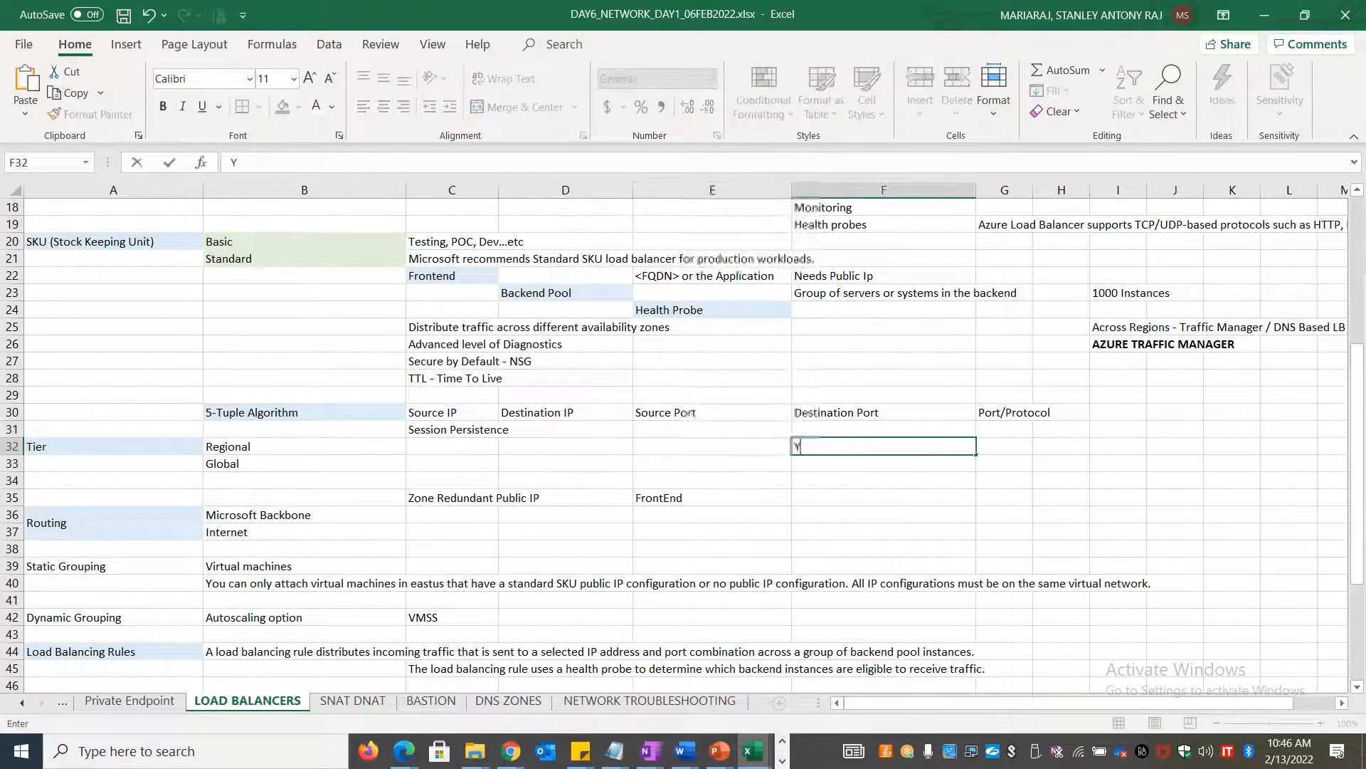
key("Tab")
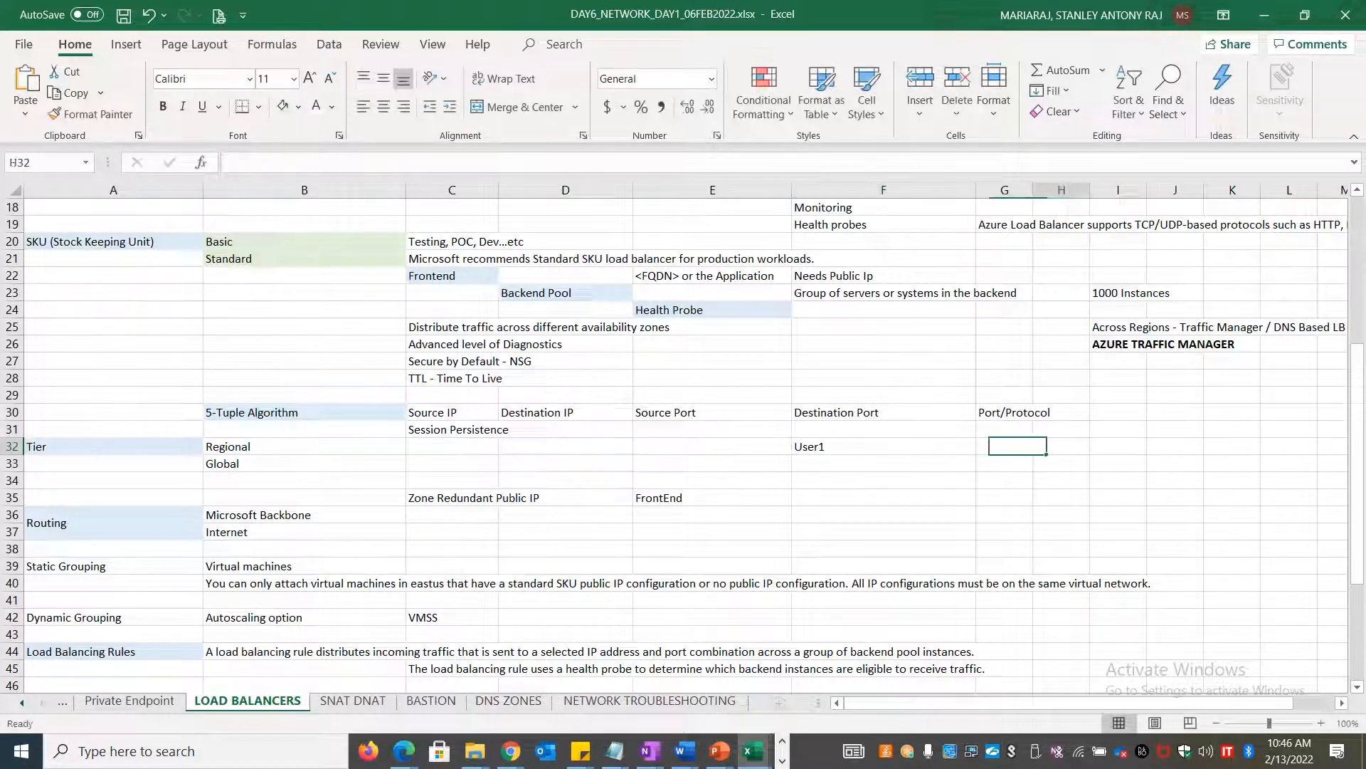
key("Tab")
key("Tab")
type("App")
key("Tab")
key("Tab")
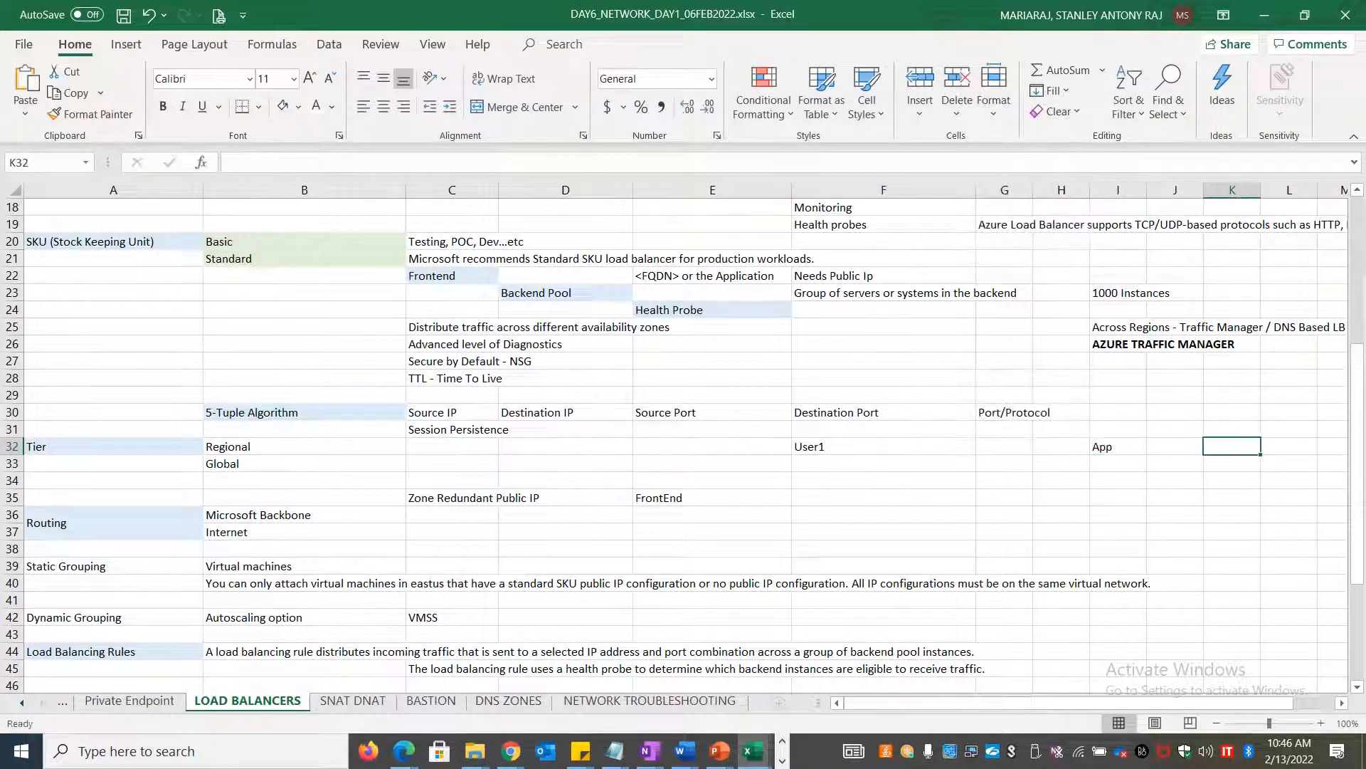
type("filling a form")
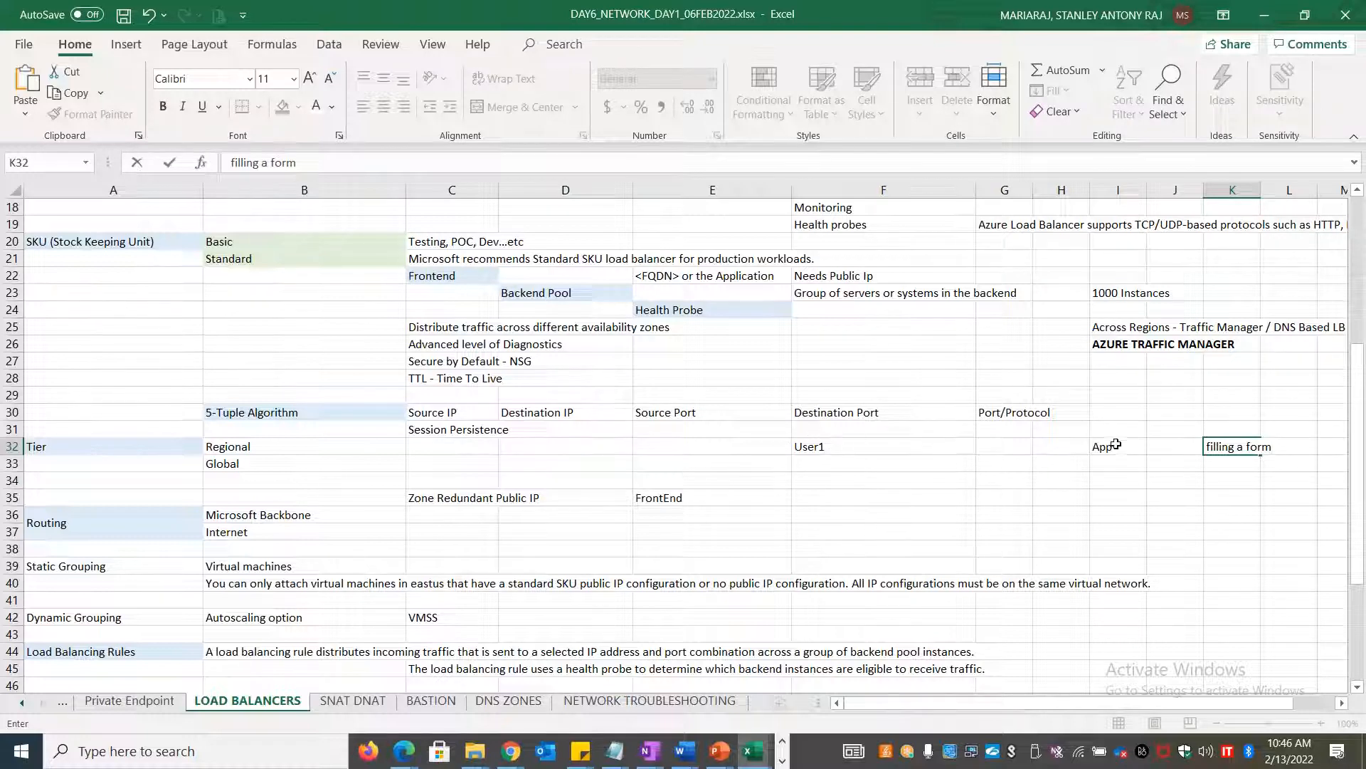
left_click(1155, 475)
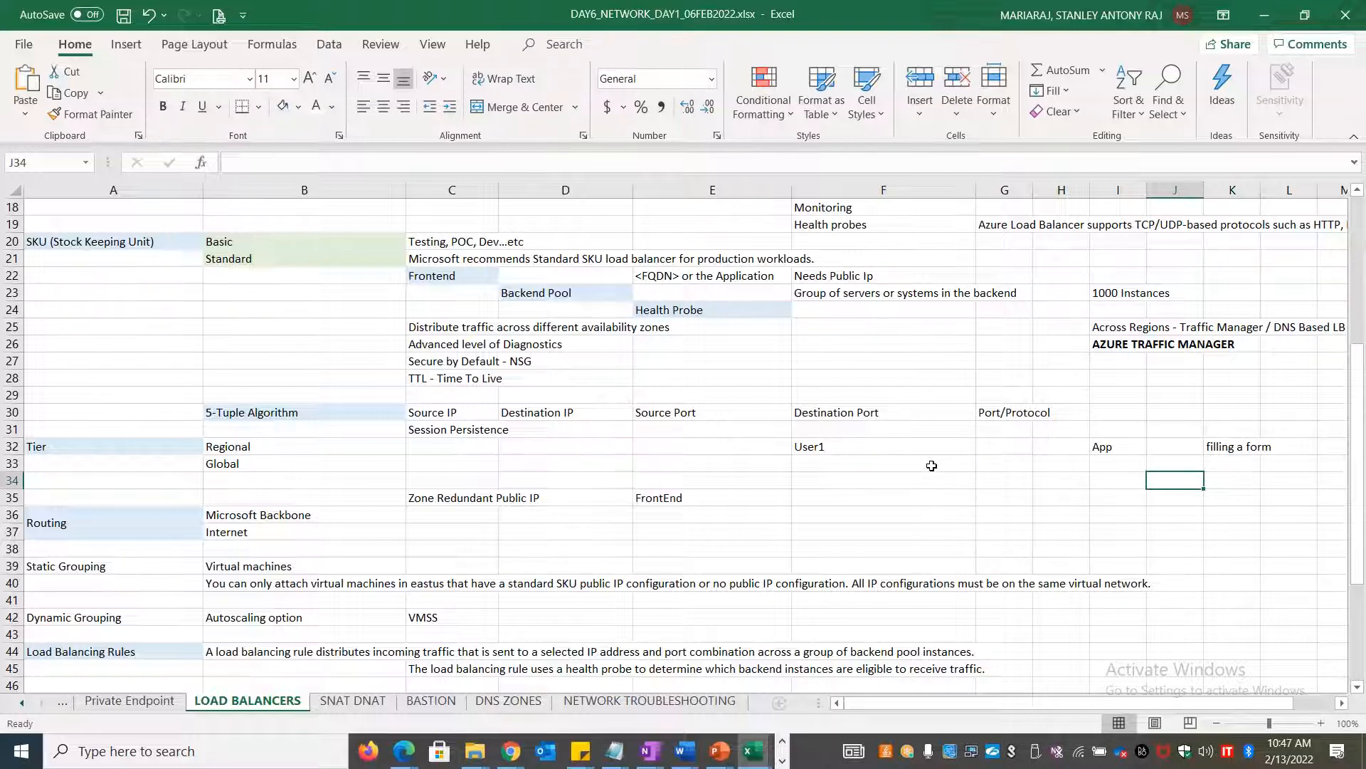
Review the notes, selecting the server2, server3, Session Persistence and User1 entries
scroll(931, 466, "up", 6)
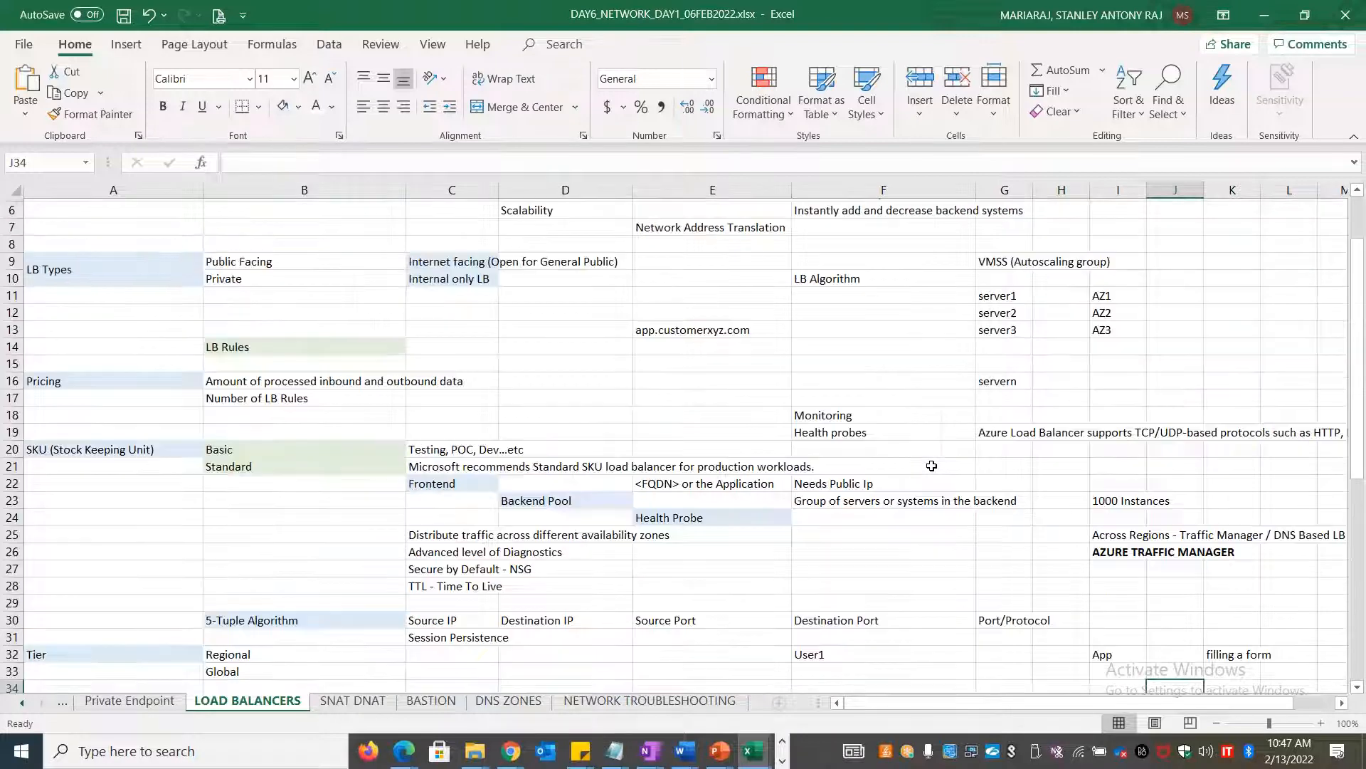
left_click(1014, 396)
left_click(1016, 412)
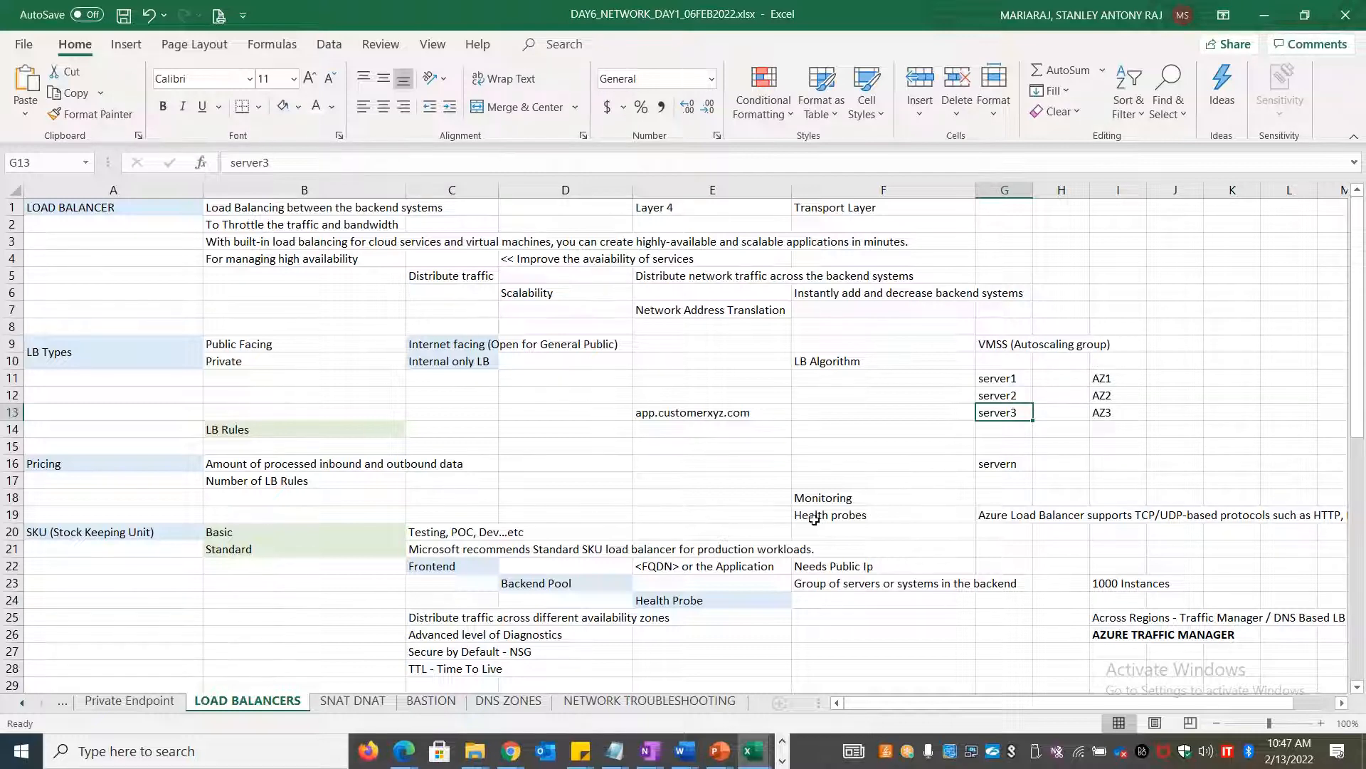
scroll(815, 519, "down", 5)
scroll(814, 520, "down", 1)
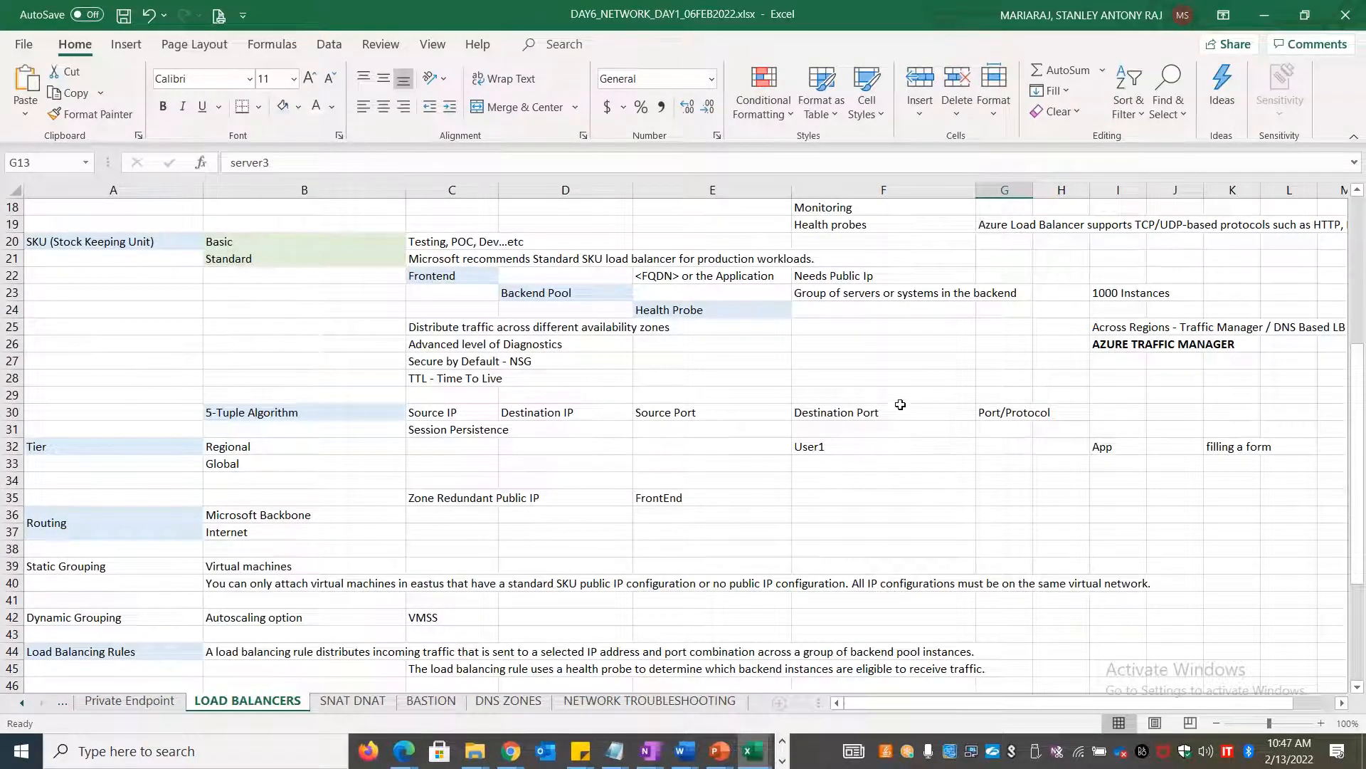
left_click(470, 431)
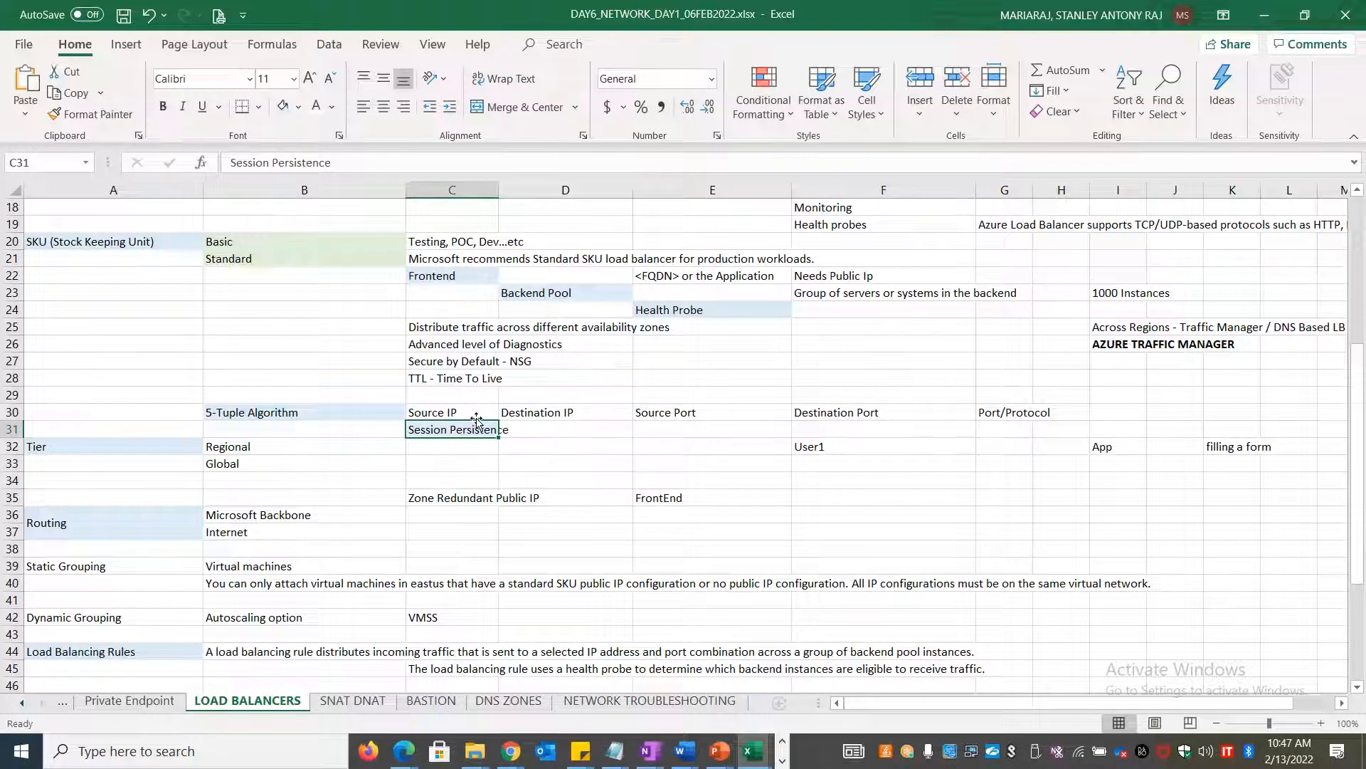
left_click(865, 448)
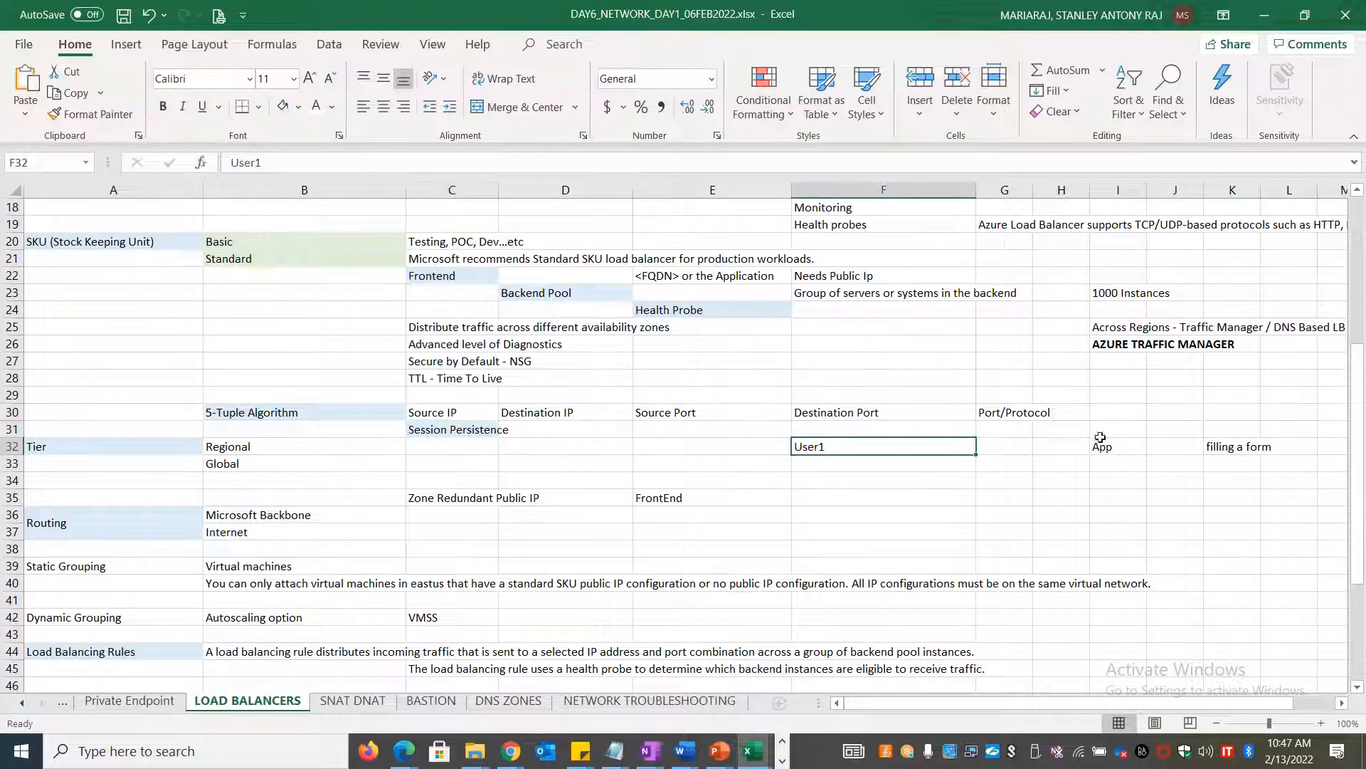
Type Client IP in G32 and Port in G33, then open Azure's Session persistence dropdown
left_click(1000, 449)
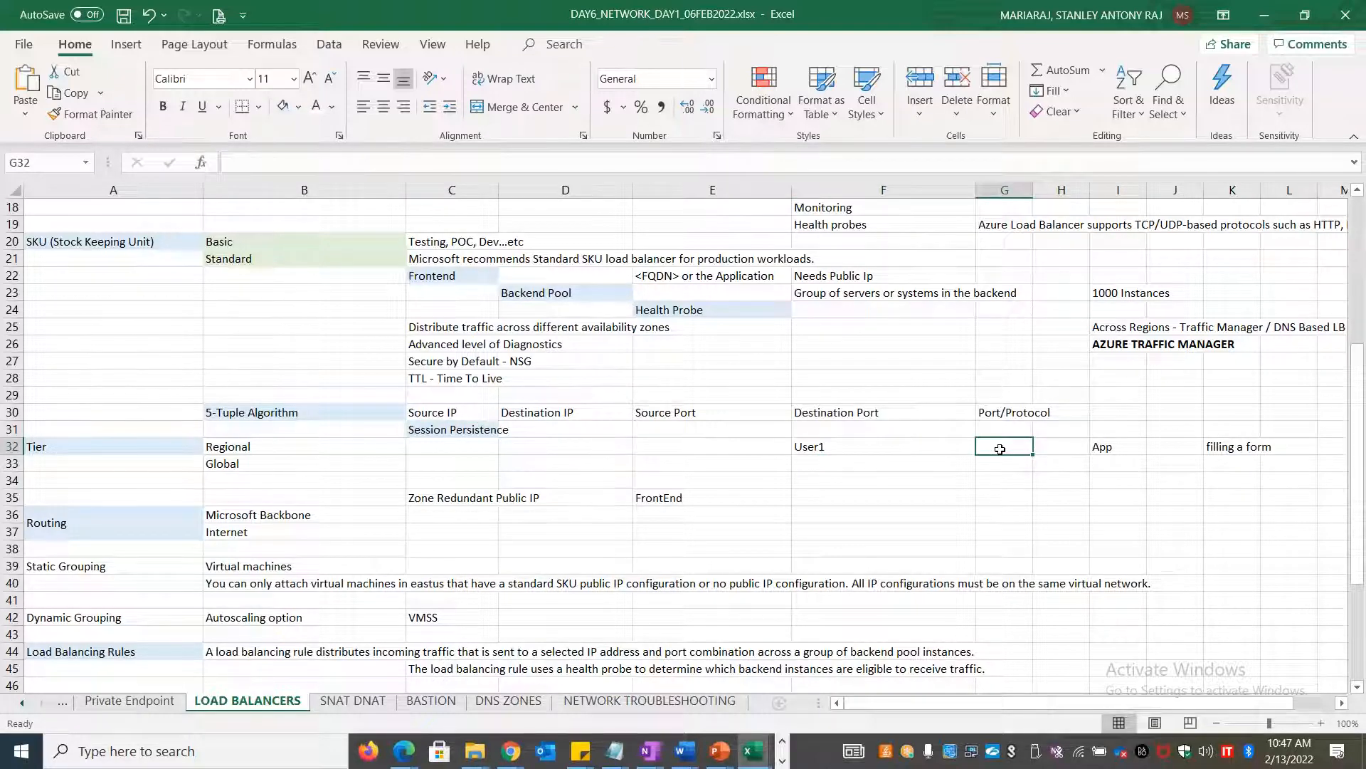
type("Client IP")
key("Return")
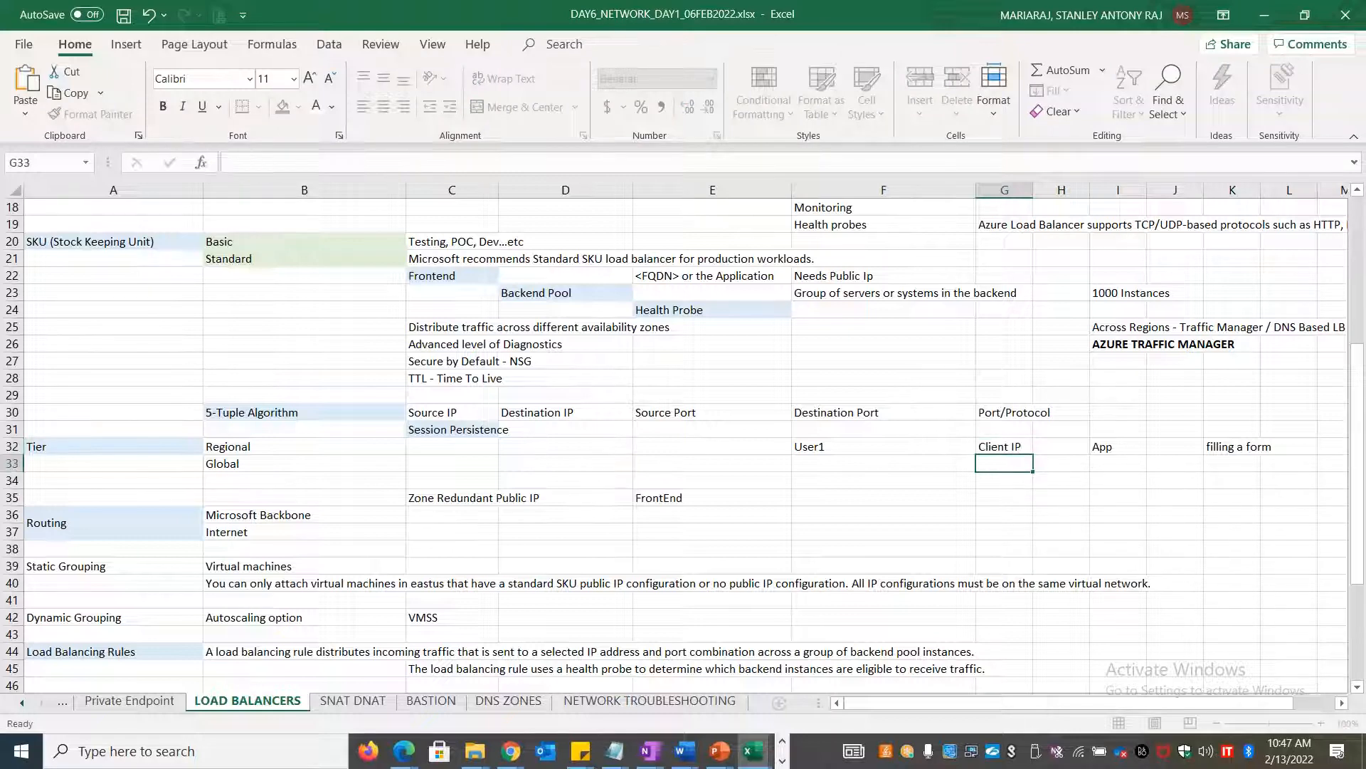
type("Port")
key("alt+Tab")
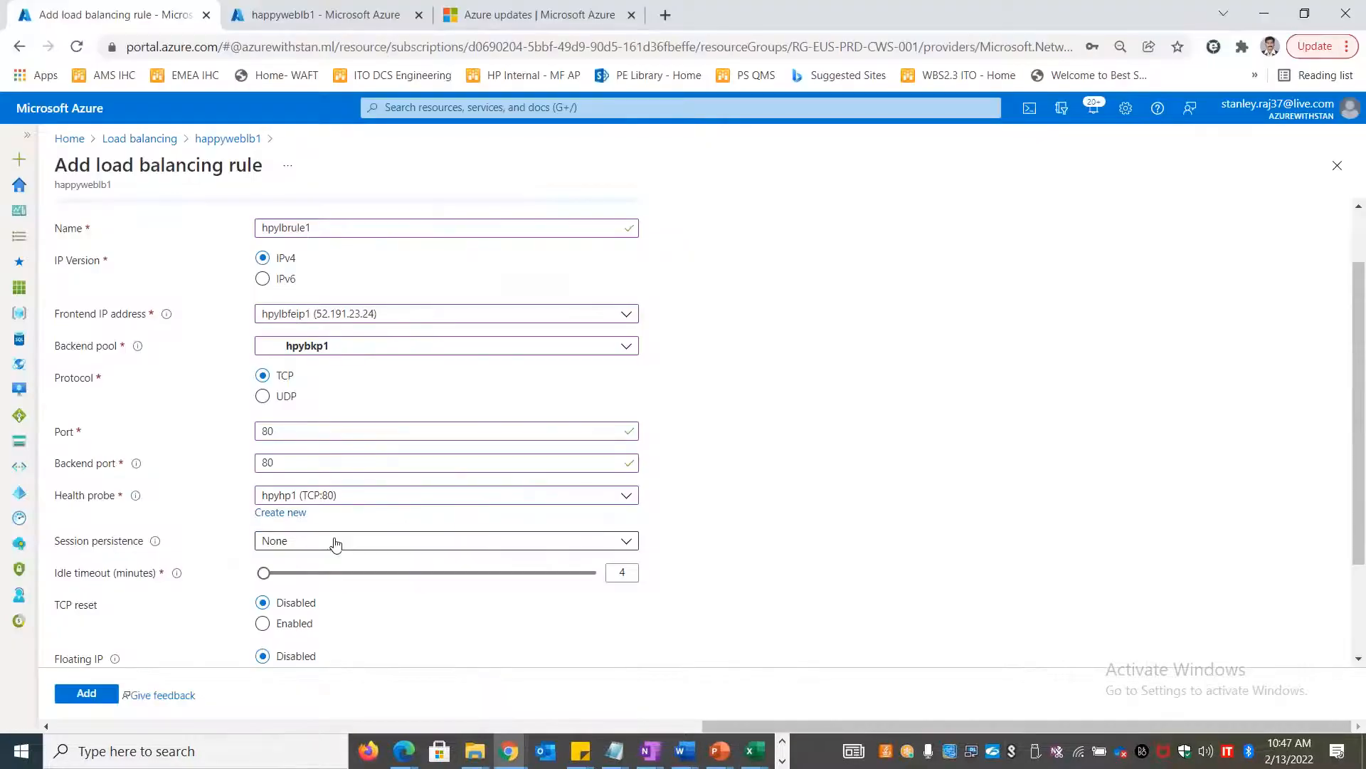
left_click(336, 540)
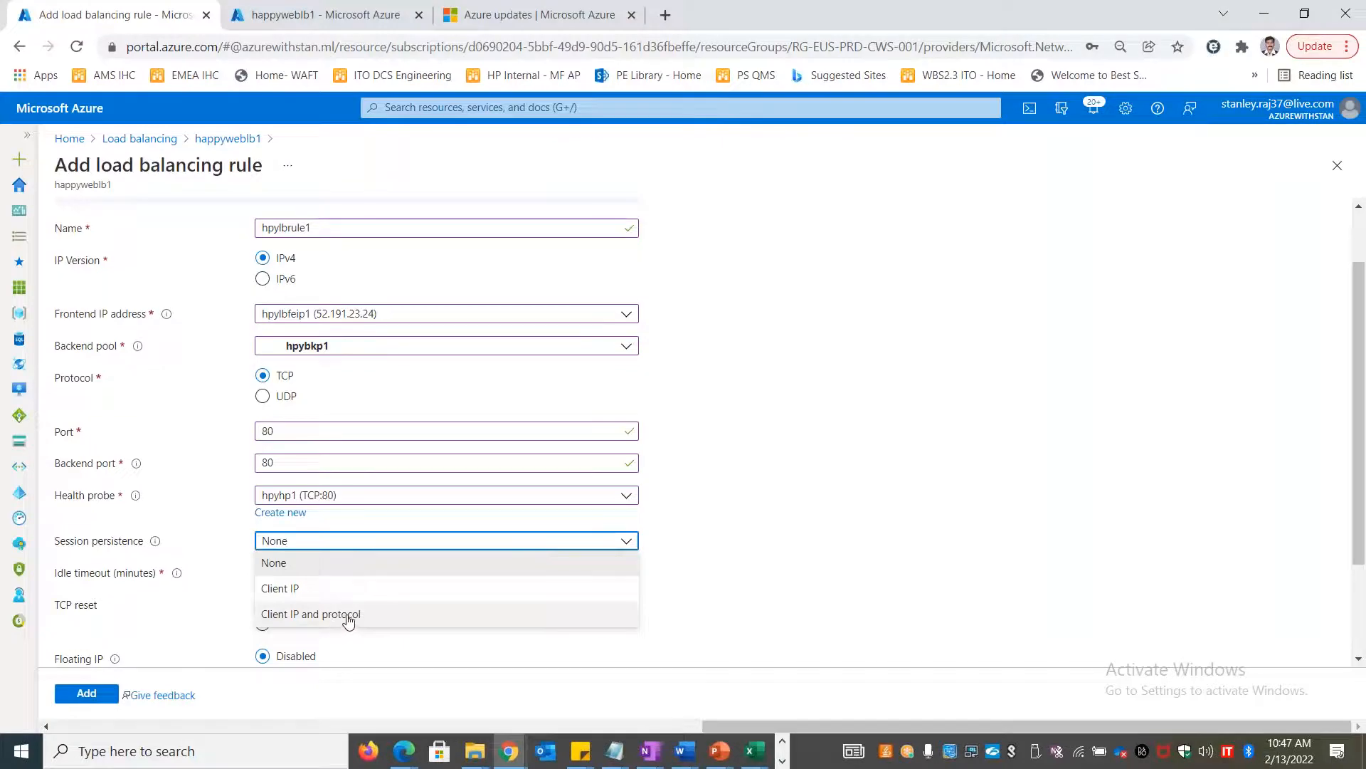
Close the Session persistence list leaving it at None and return to Excel
left_click(858, 562)
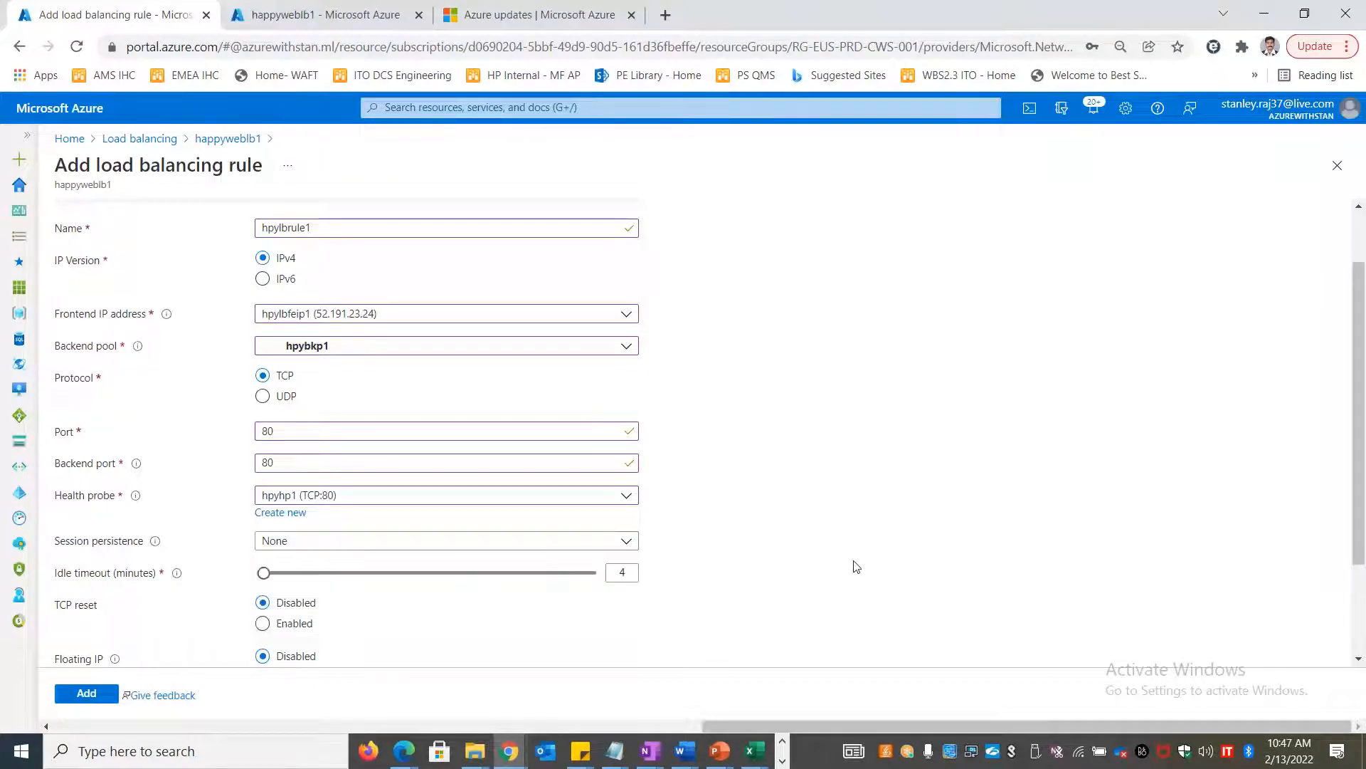
key("alt+Tab")
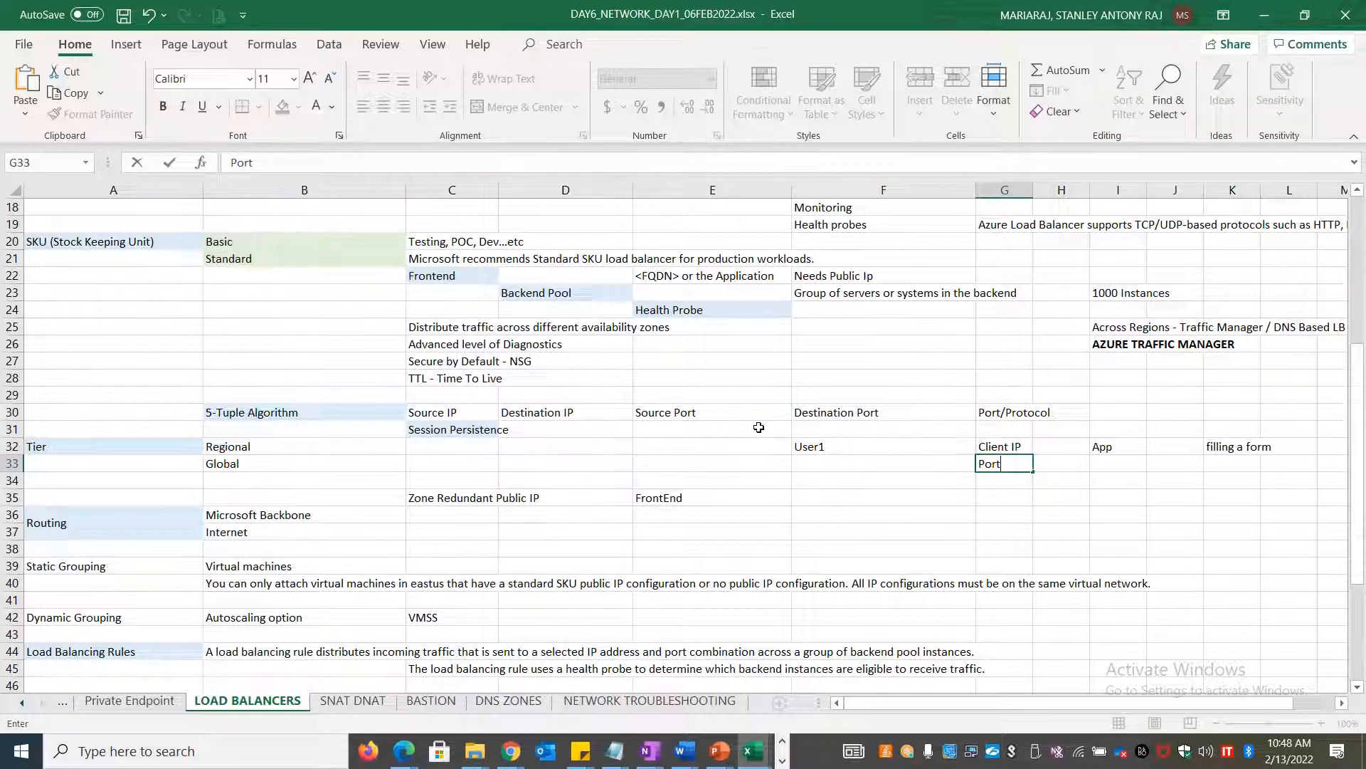
Enter Client IP in E31 and Client IP + Port in F31 beside Session Persistence
left_click(470, 430)
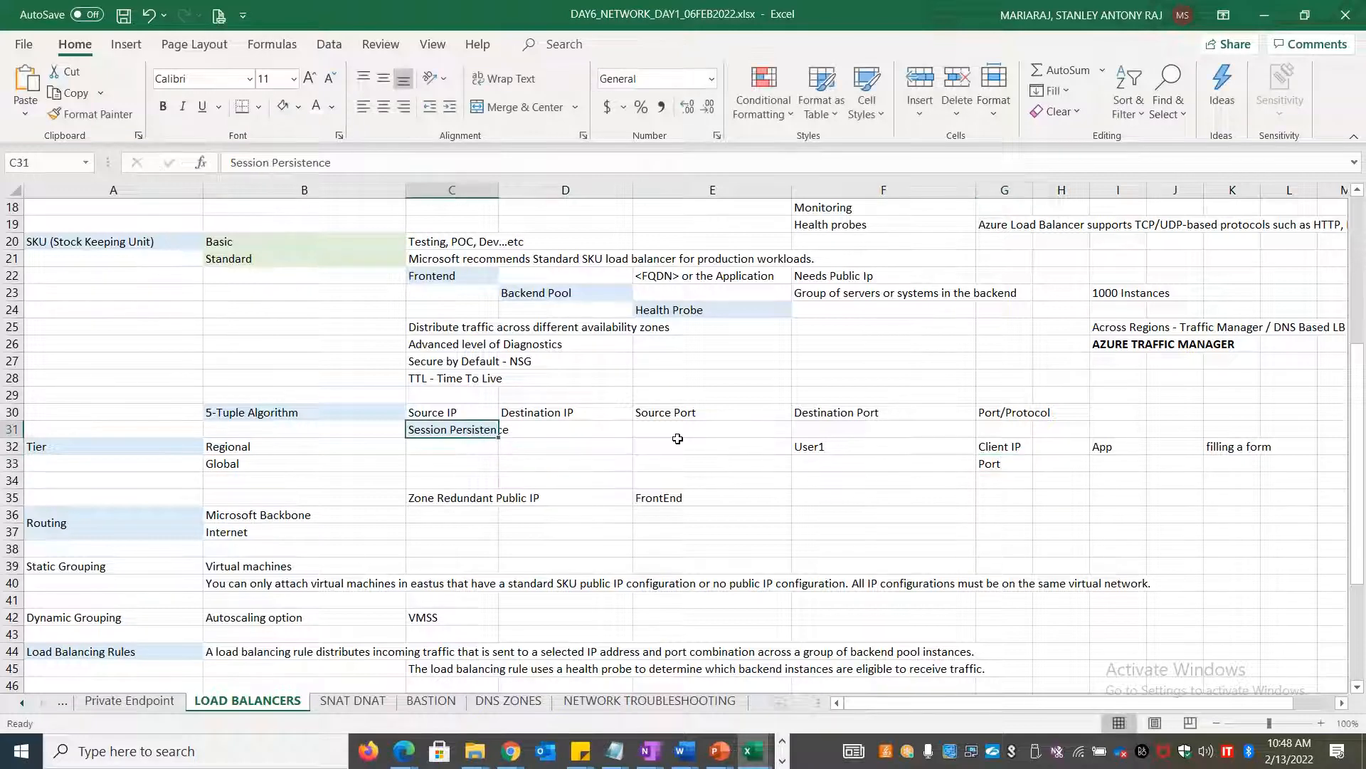
left_click(677, 432)
type("C")
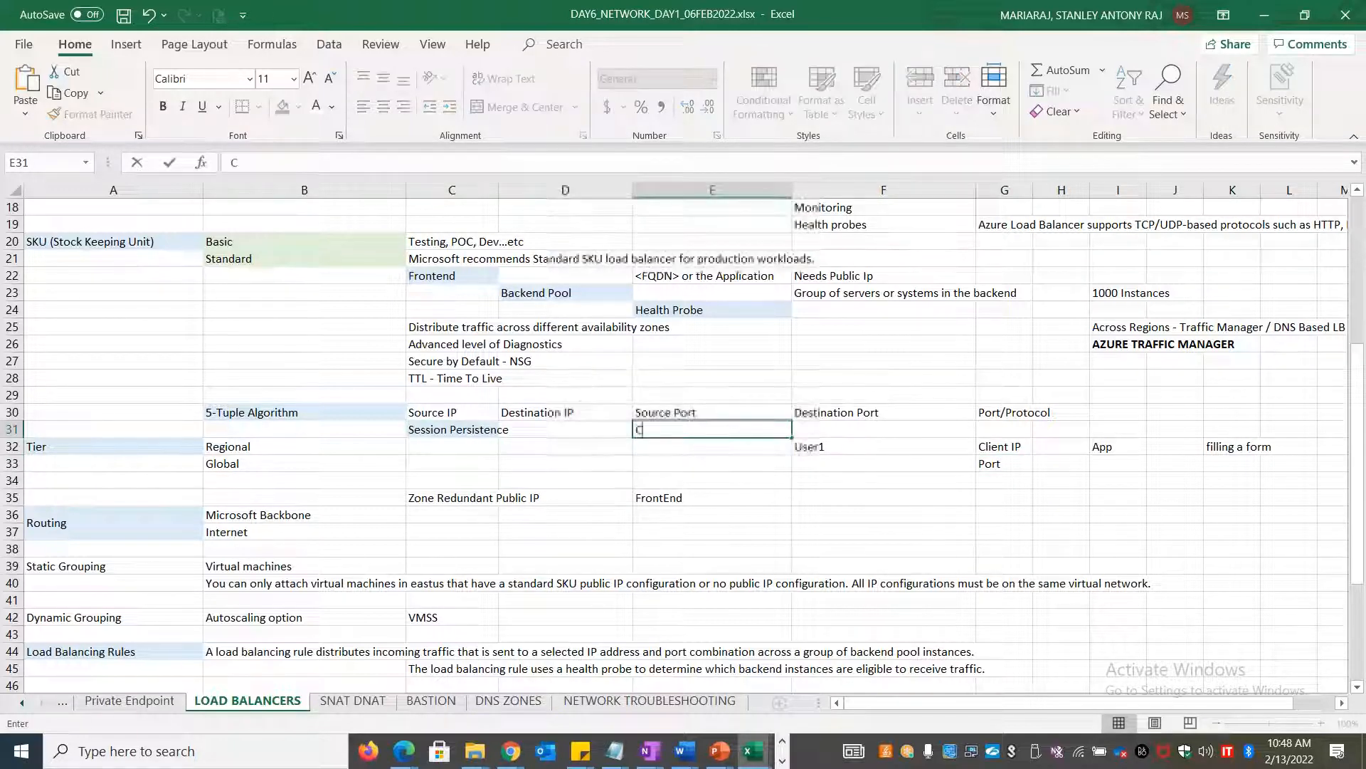
type("lient IP")
key("Tab")
type("Client")
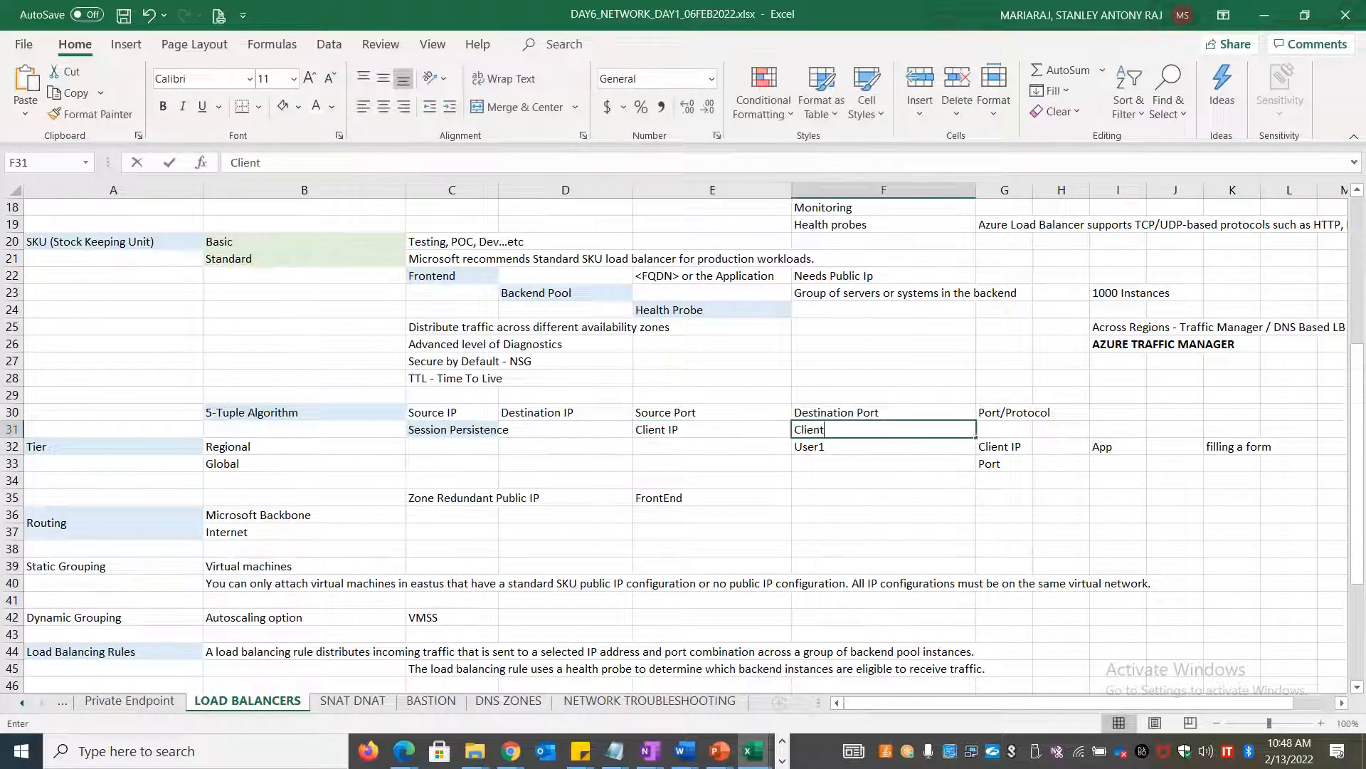
type(" IP + Port")
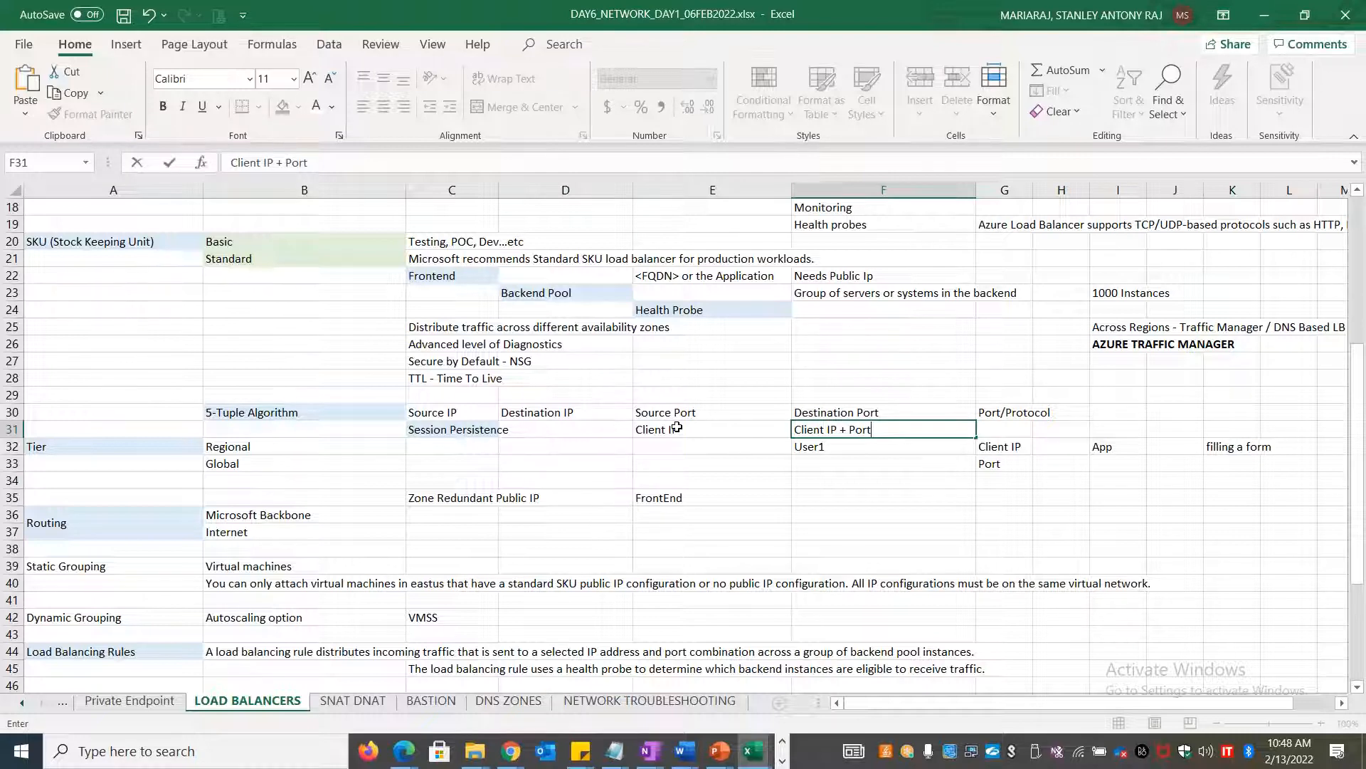
key("alt+Tab")
Add load balancing rule hpylbrule1 (TCP 80, probe hpyhp1) so its deployment starts
scroll(933, 469, "down", 1)
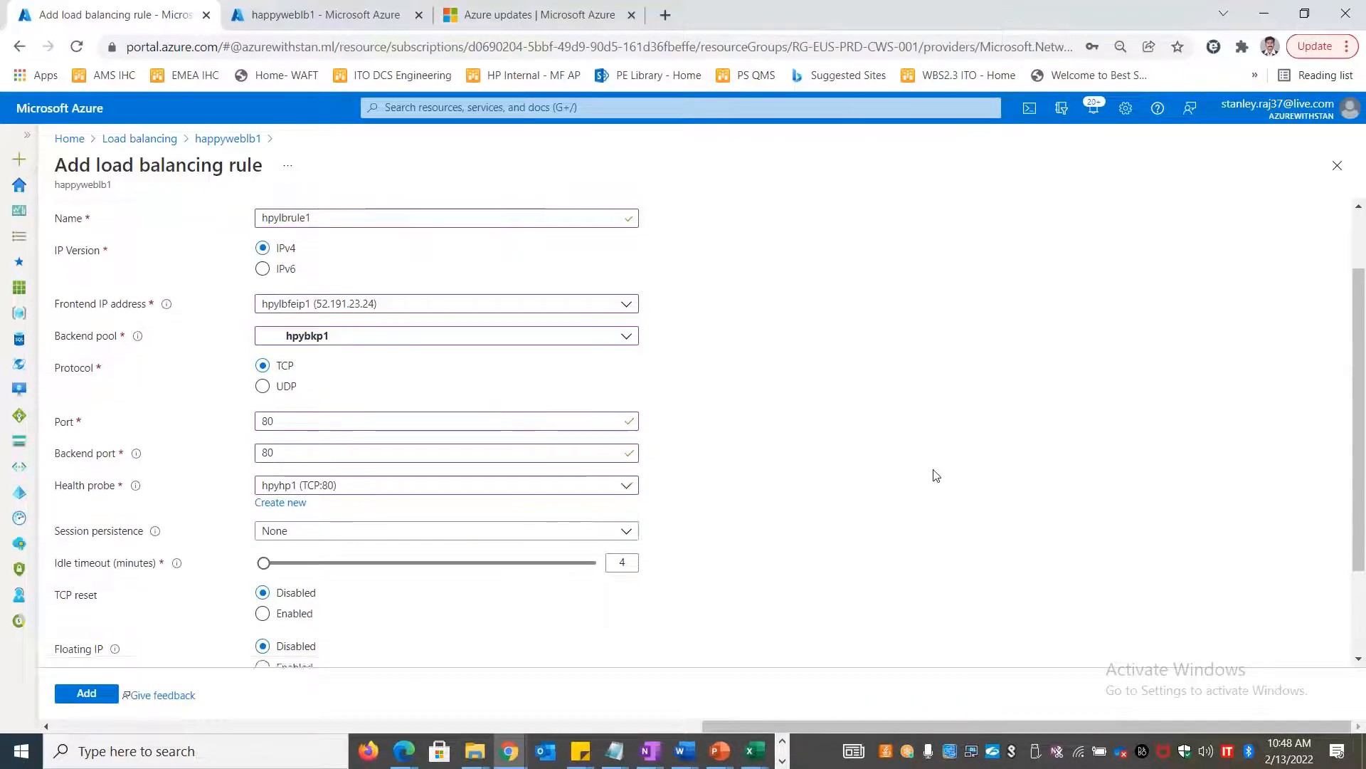
scroll(929, 475, "down", 2)
scroll(929, 475, "up", 4)
scroll(928, 475, "down", 3)
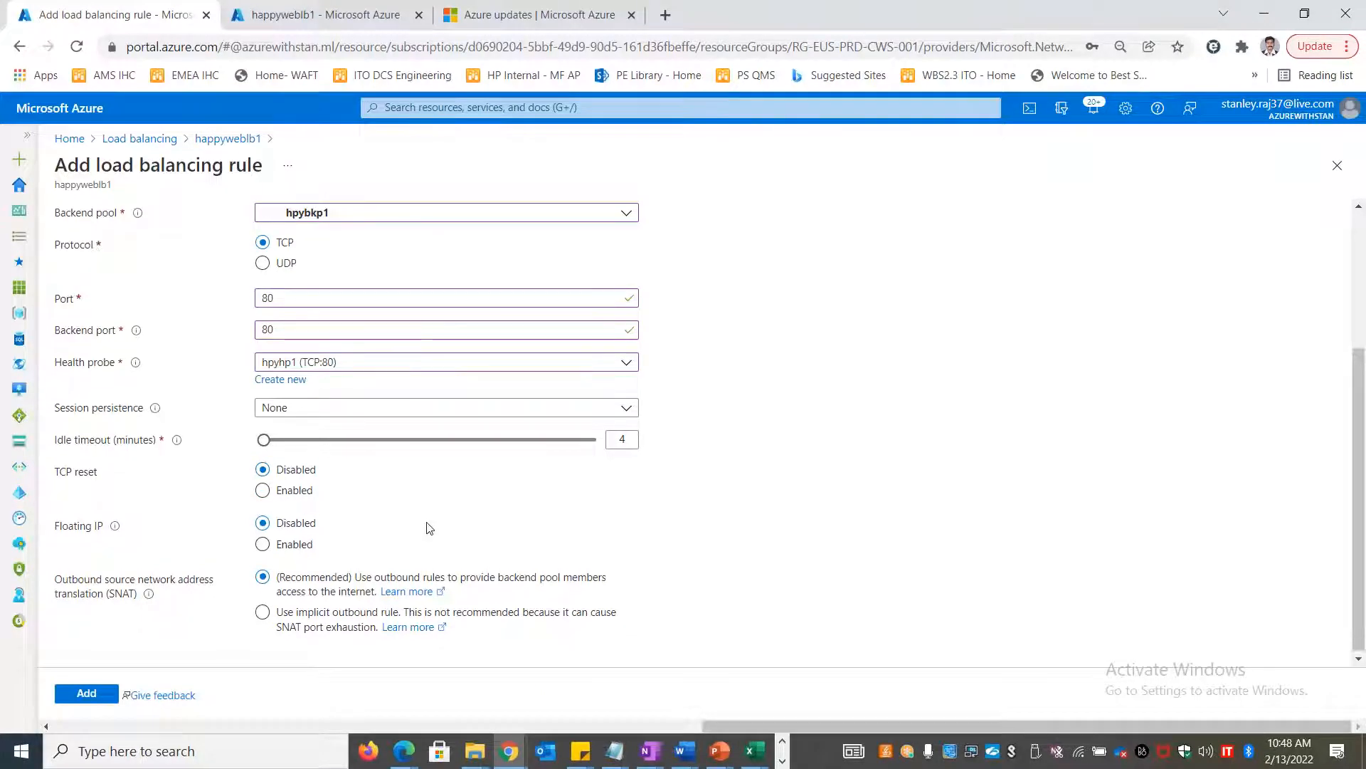
scroll(429, 528, "up", 3)
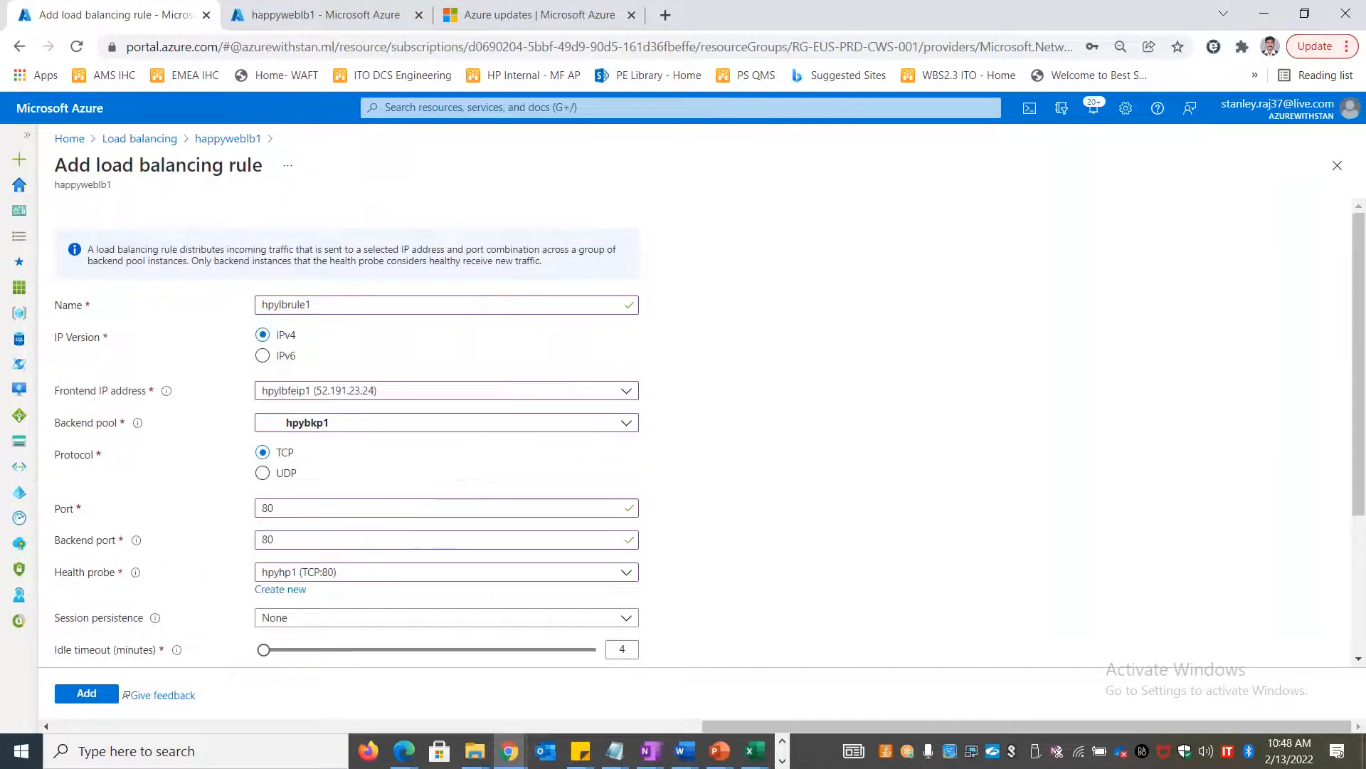
left_click_drag(555, 269, 78, 244)
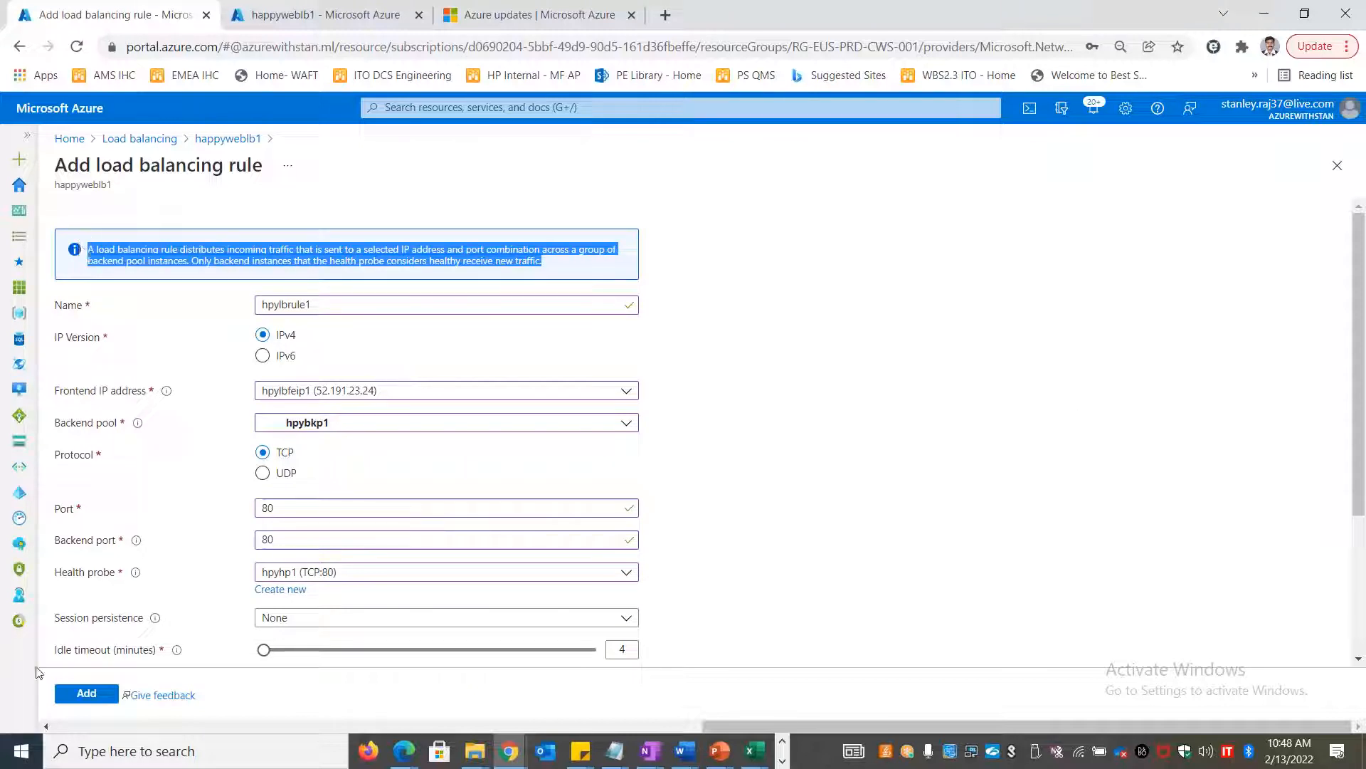
left_click(75, 696)
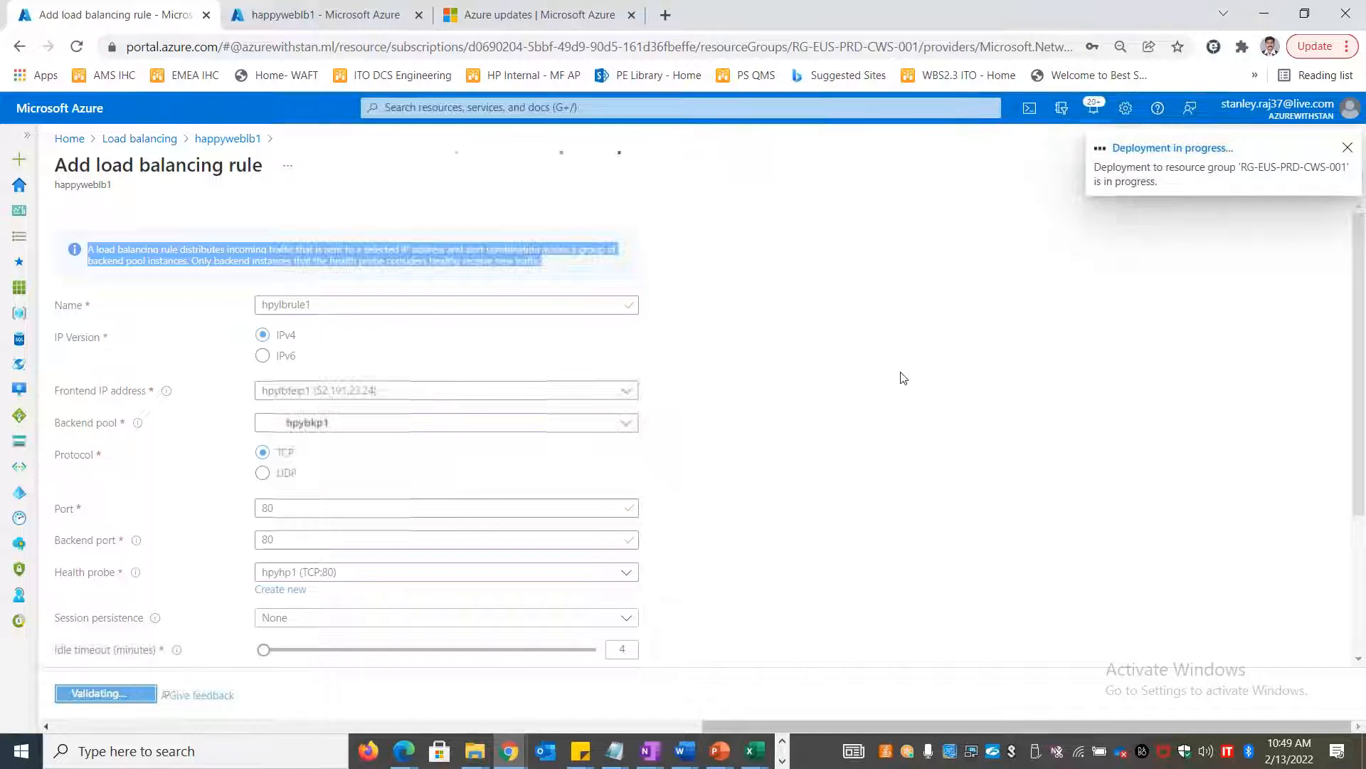
key("alt+Tab")
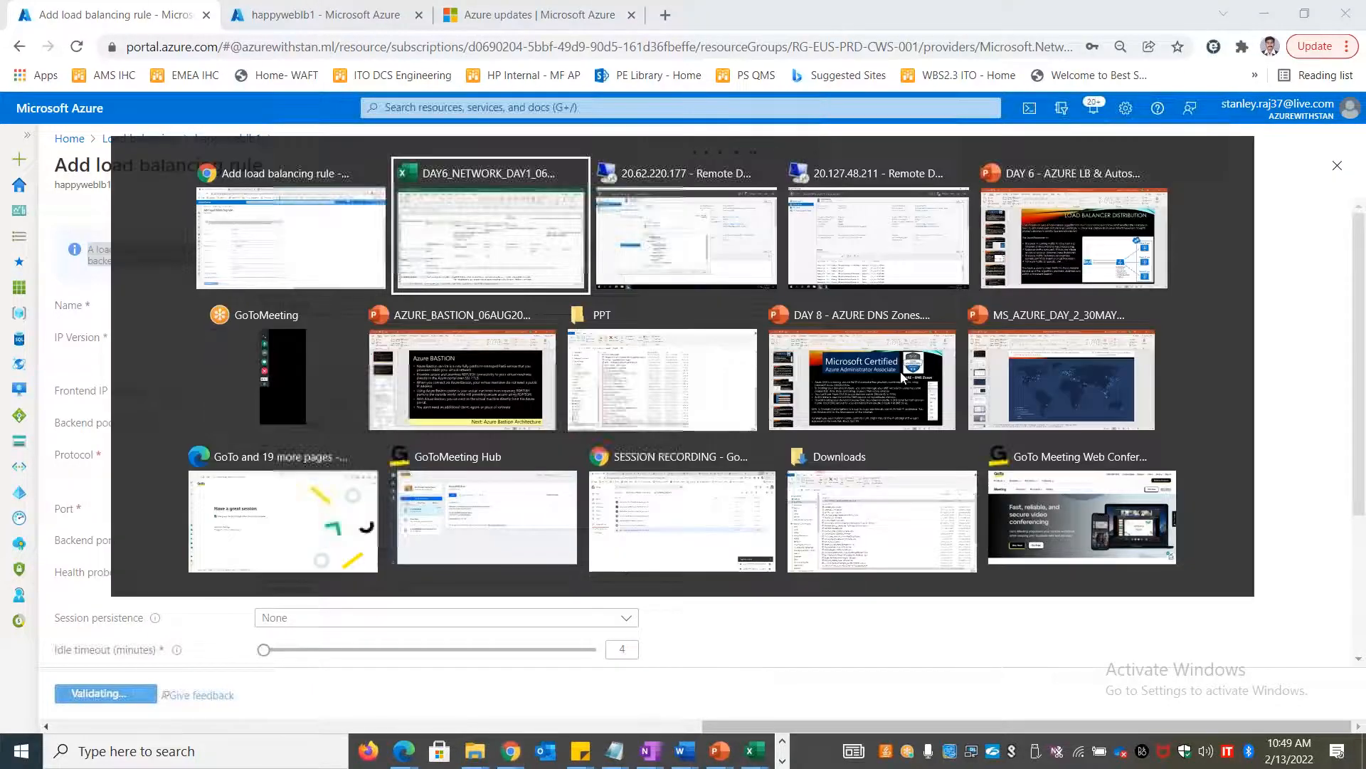
Scroll the LOAD BALANCERS sheet down to rows 35–63 showing the rule and Application Gateway notes
scroll(578, 585, "down", 4)
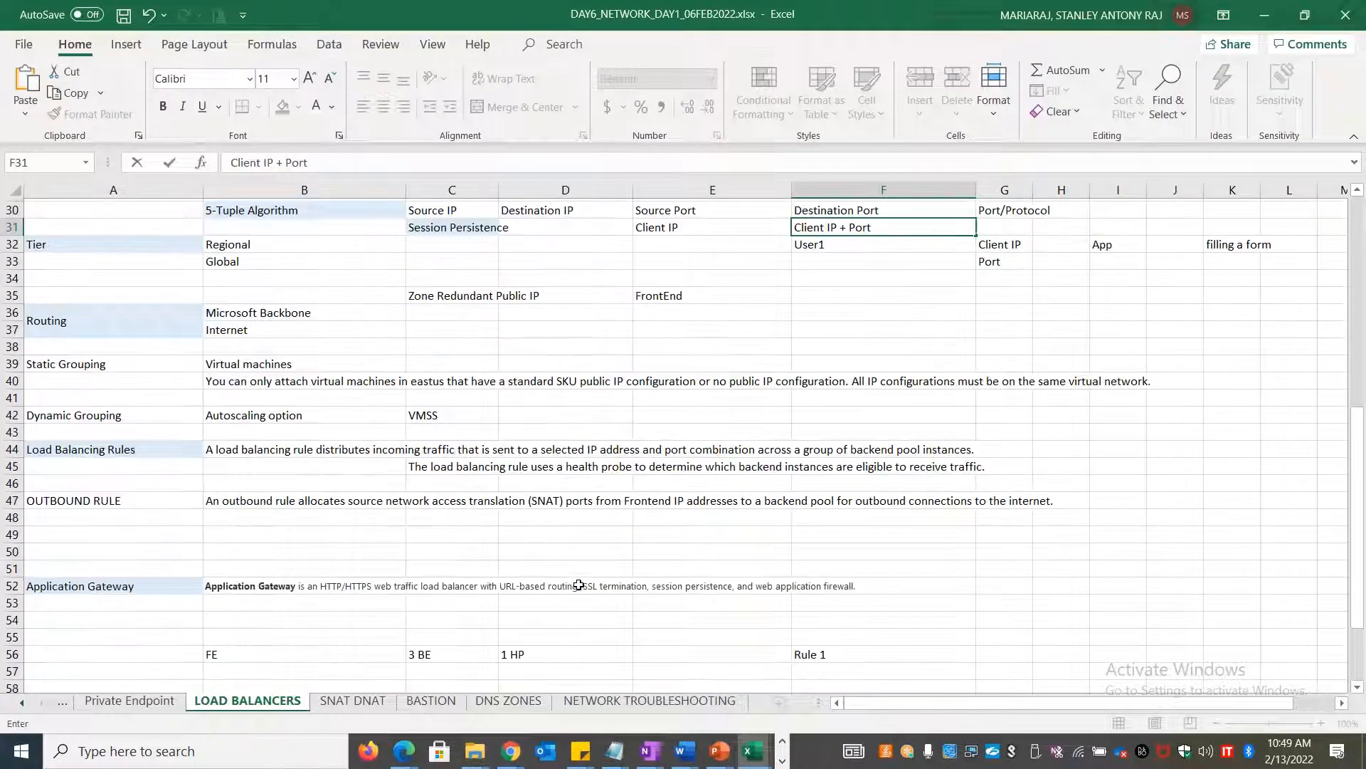
scroll(578, 585, "down", 2)
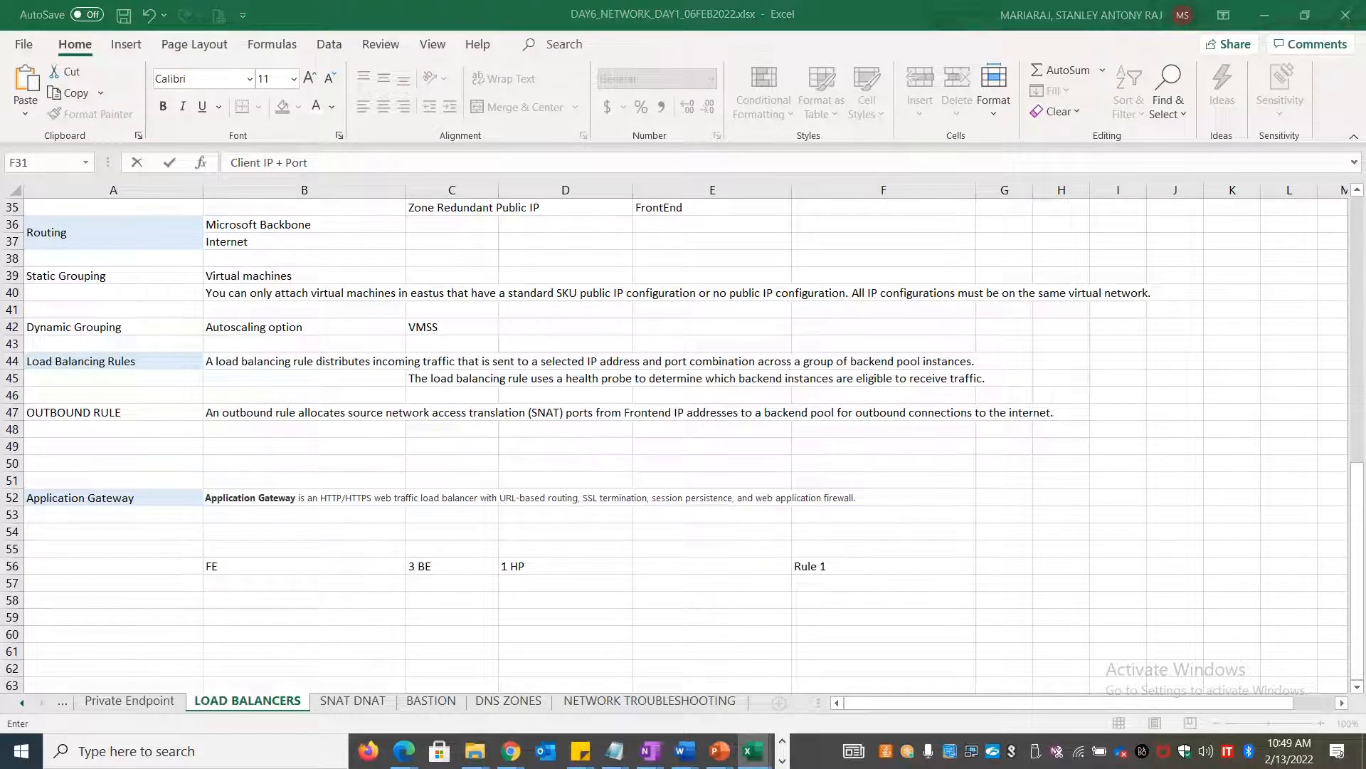
key("alt+Tab")
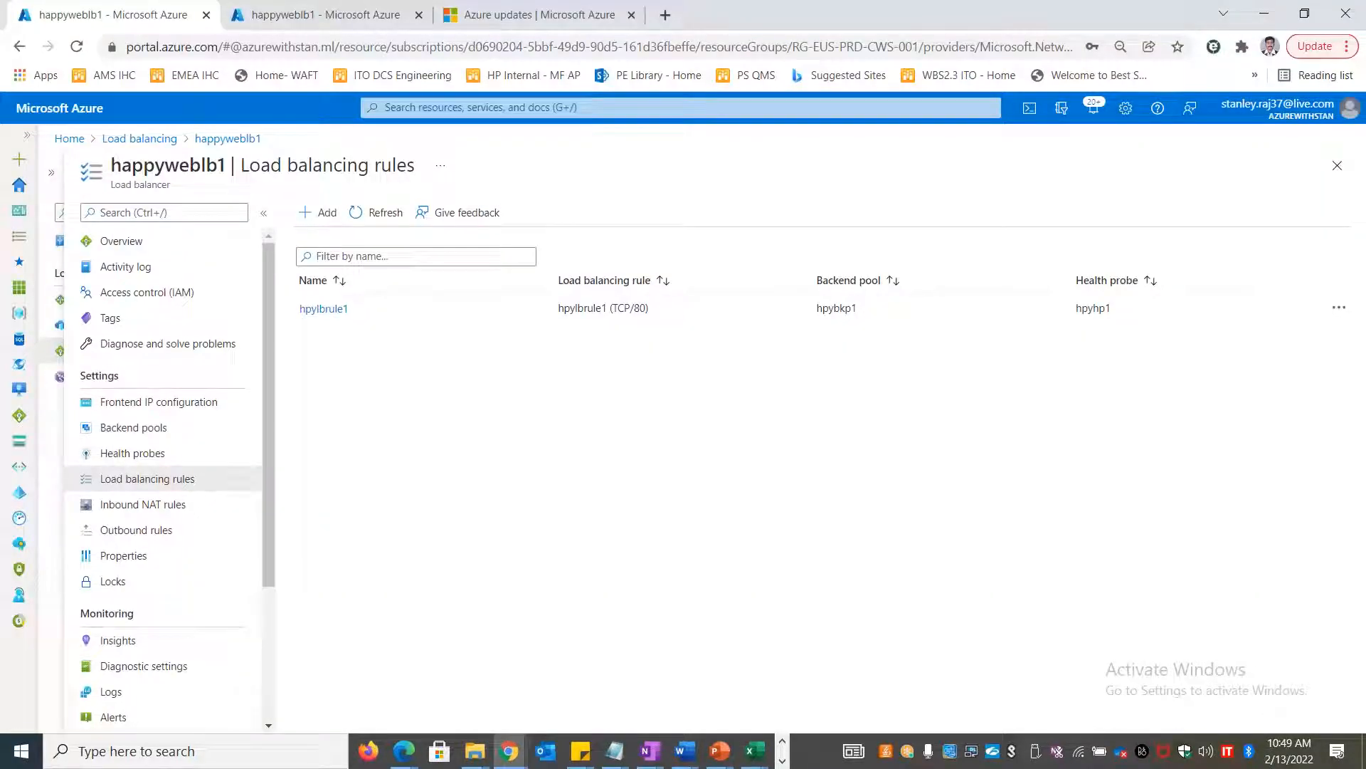
Open the happyweblb1 Overview listing hpylbrule1, then switch to the 20.62.220.177 remote desktop
left_click(99, 244)
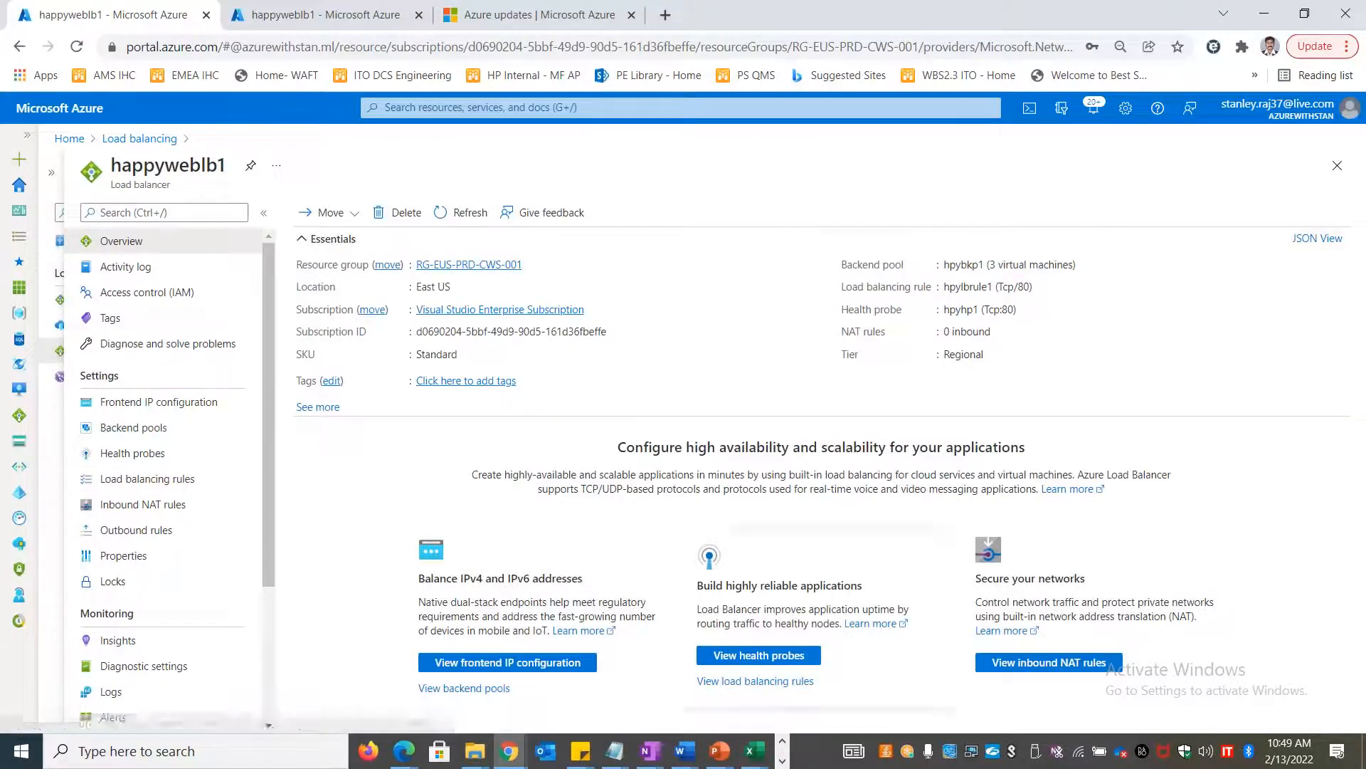
left_click(780, 760)
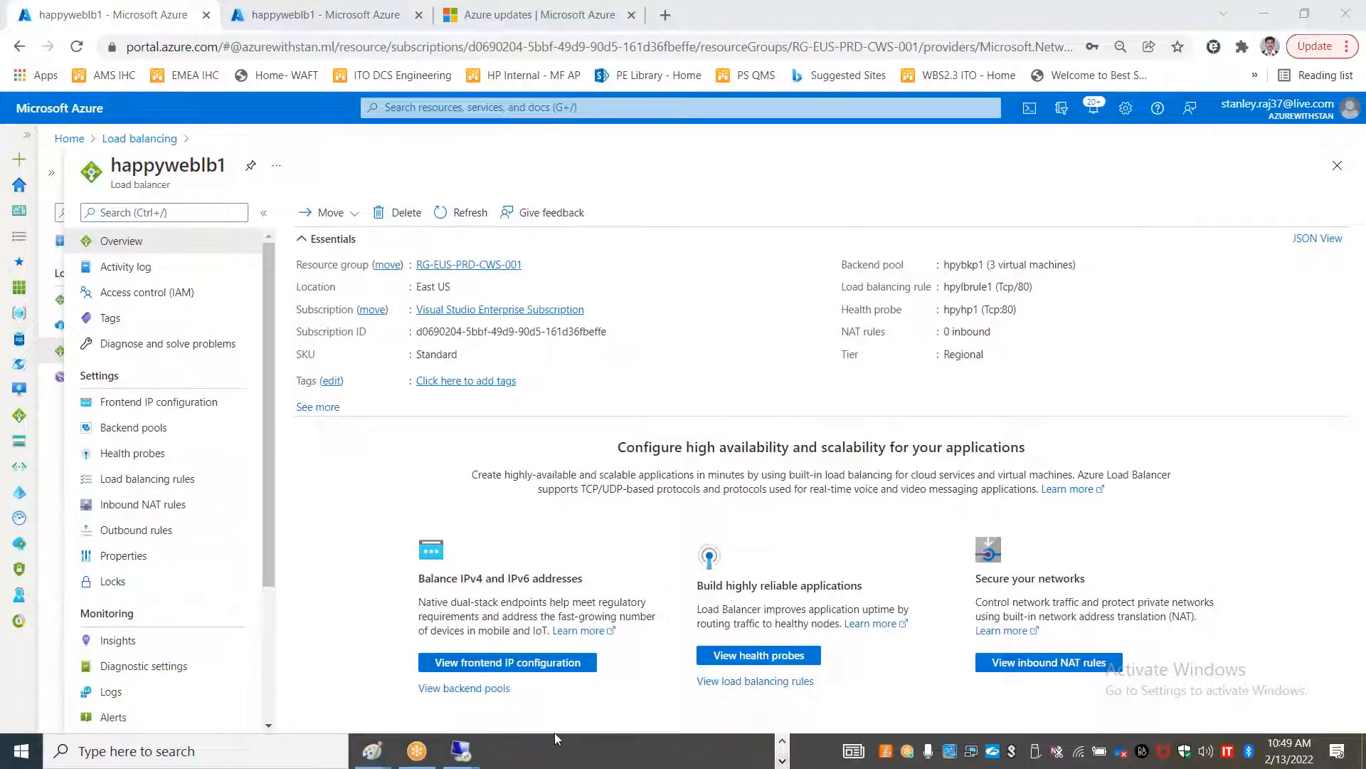
mouse_move(462, 756)
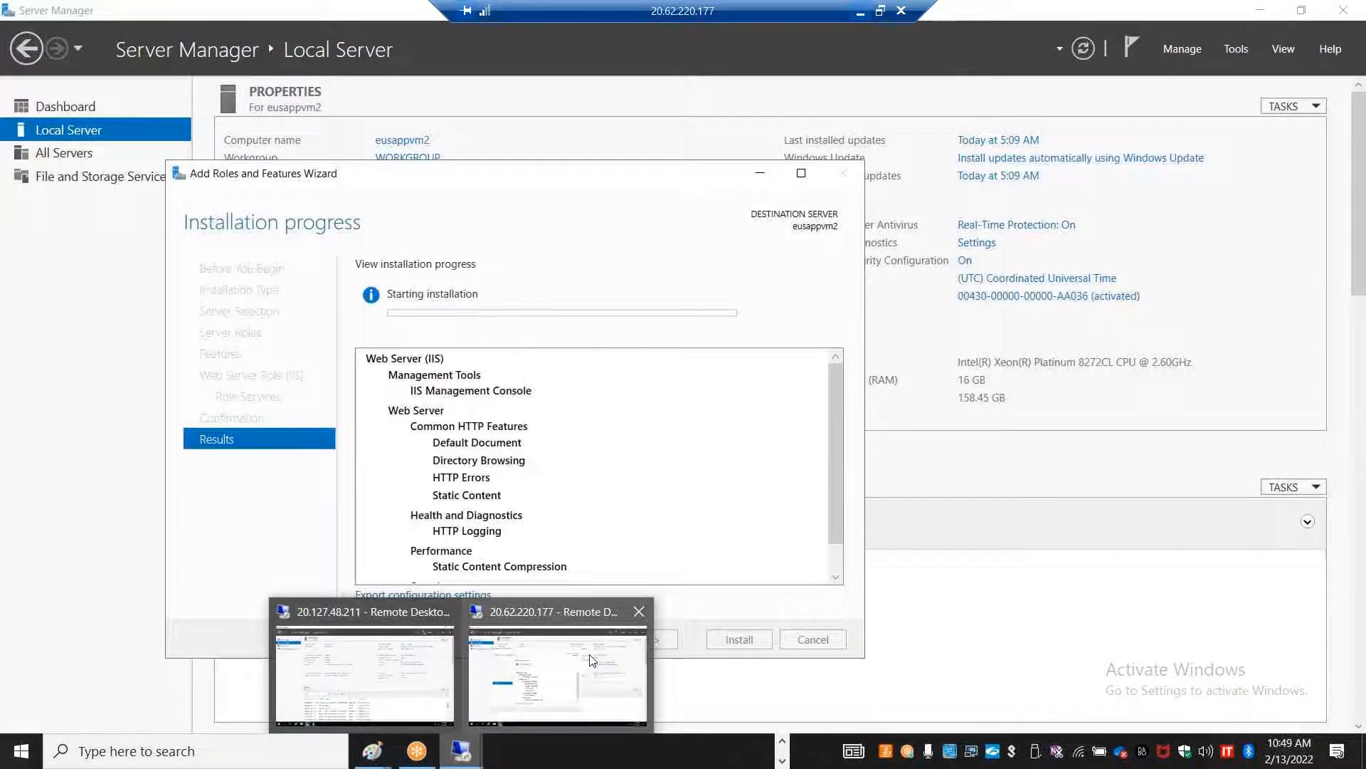
left_click(589, 660)
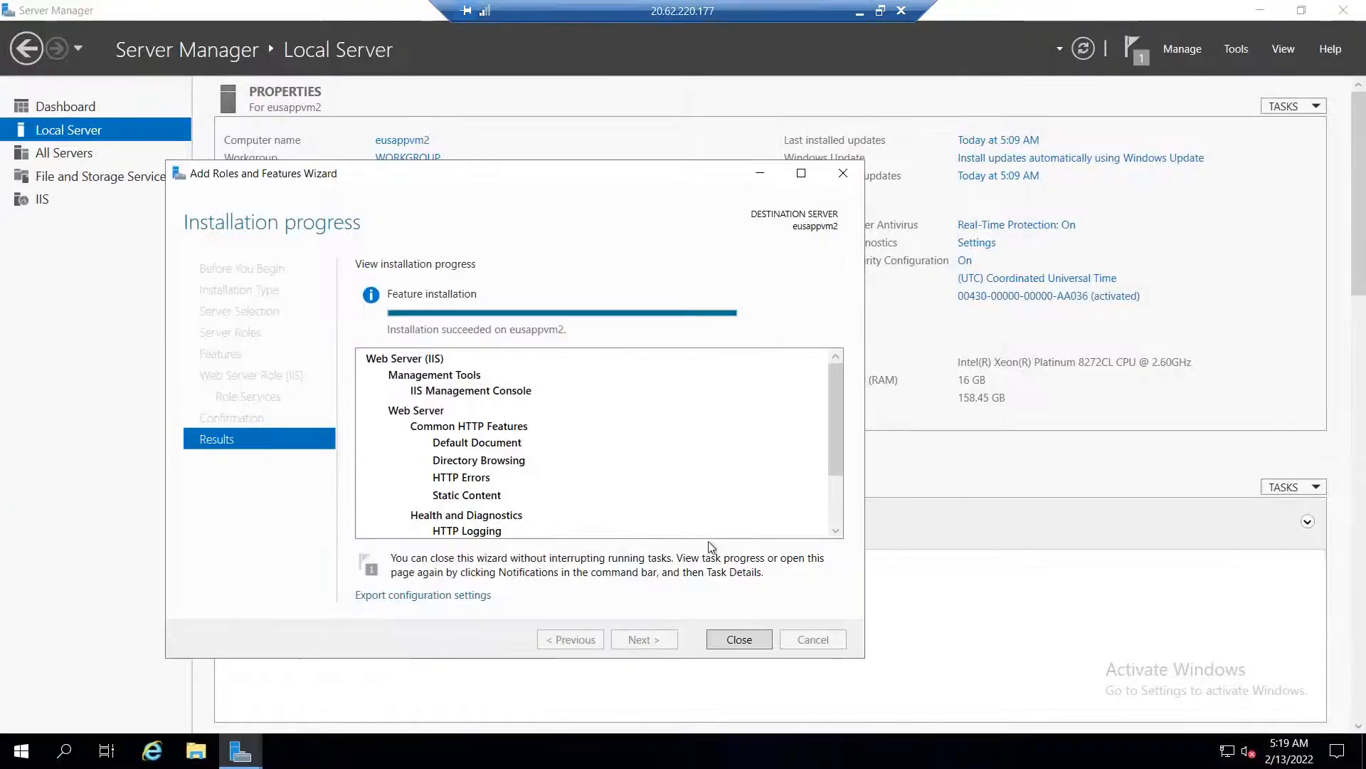
Close the IIS wizard, browse to C:\inetpub\wwwroot and open iisstart.png in Paint
left_click(739, 640)
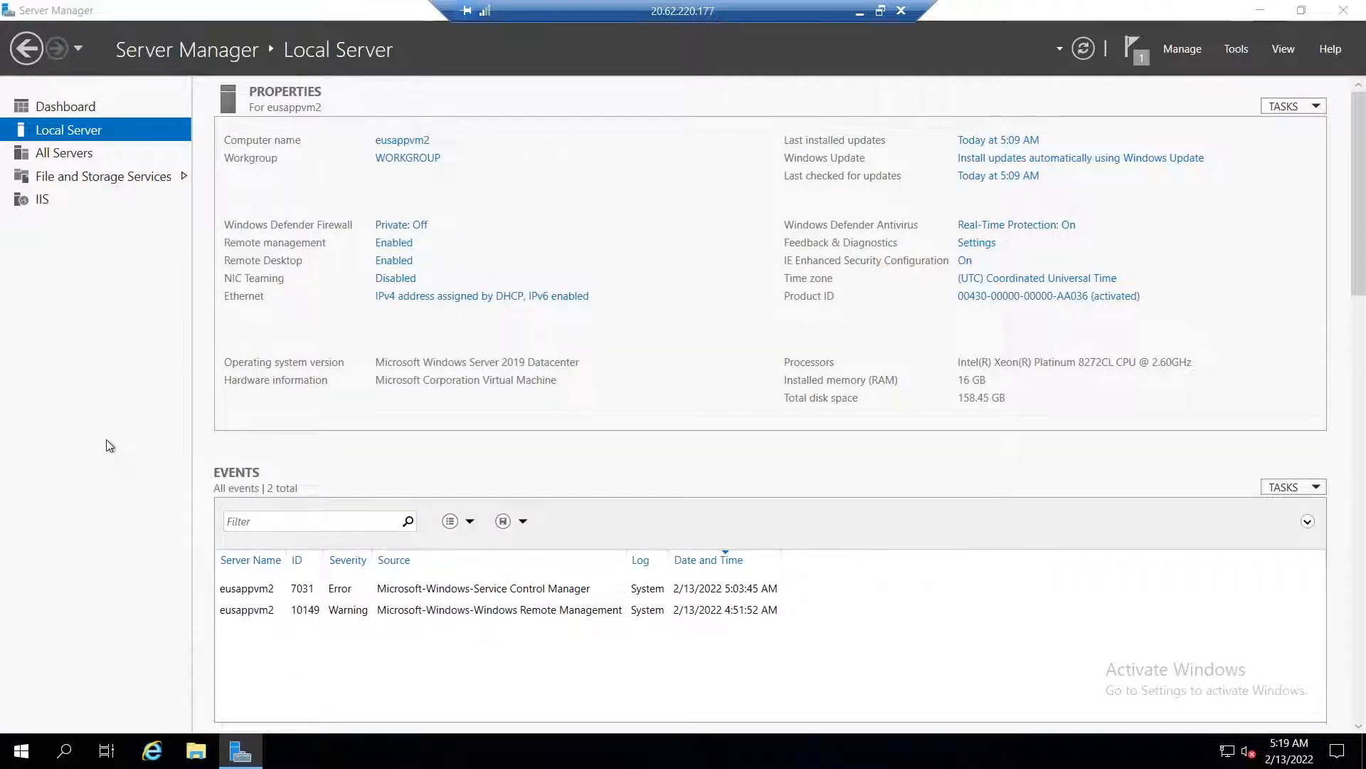
key("super+e")
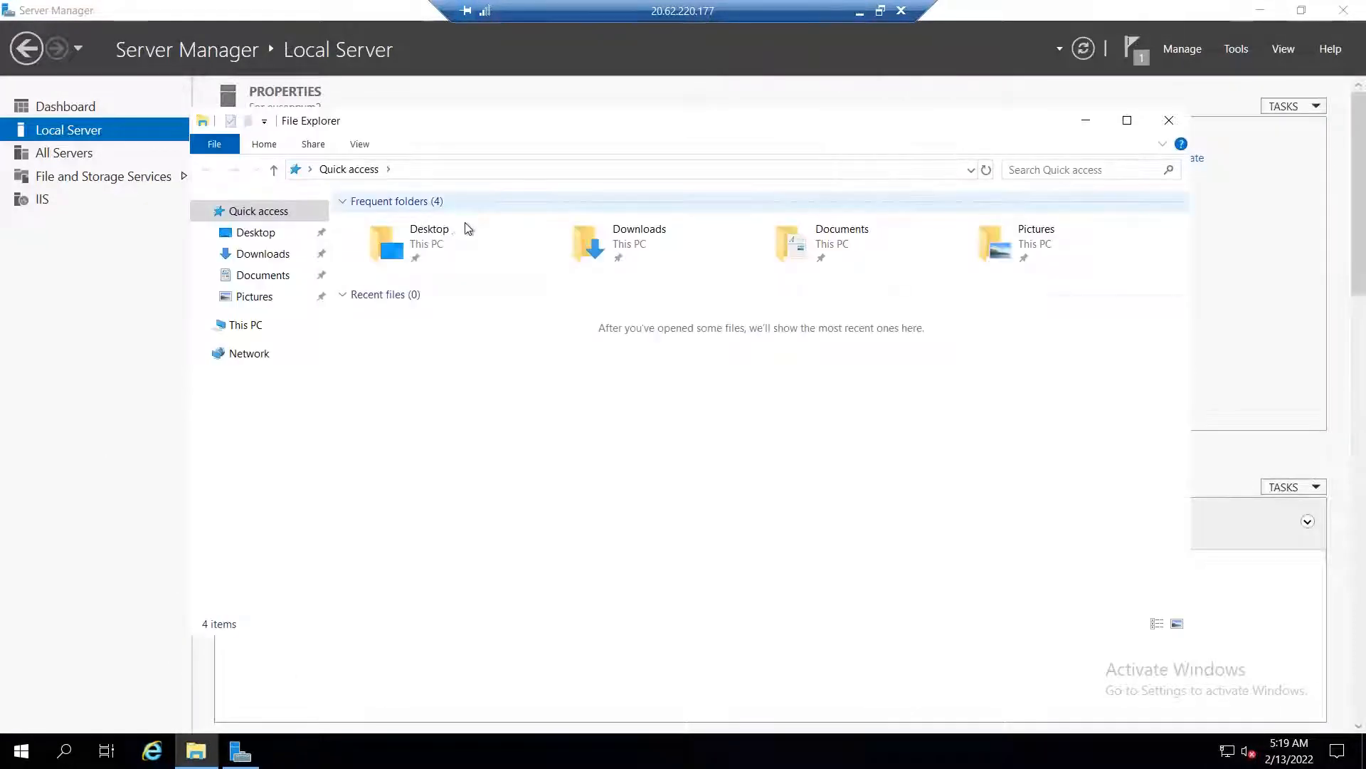
left_click(244, 325)
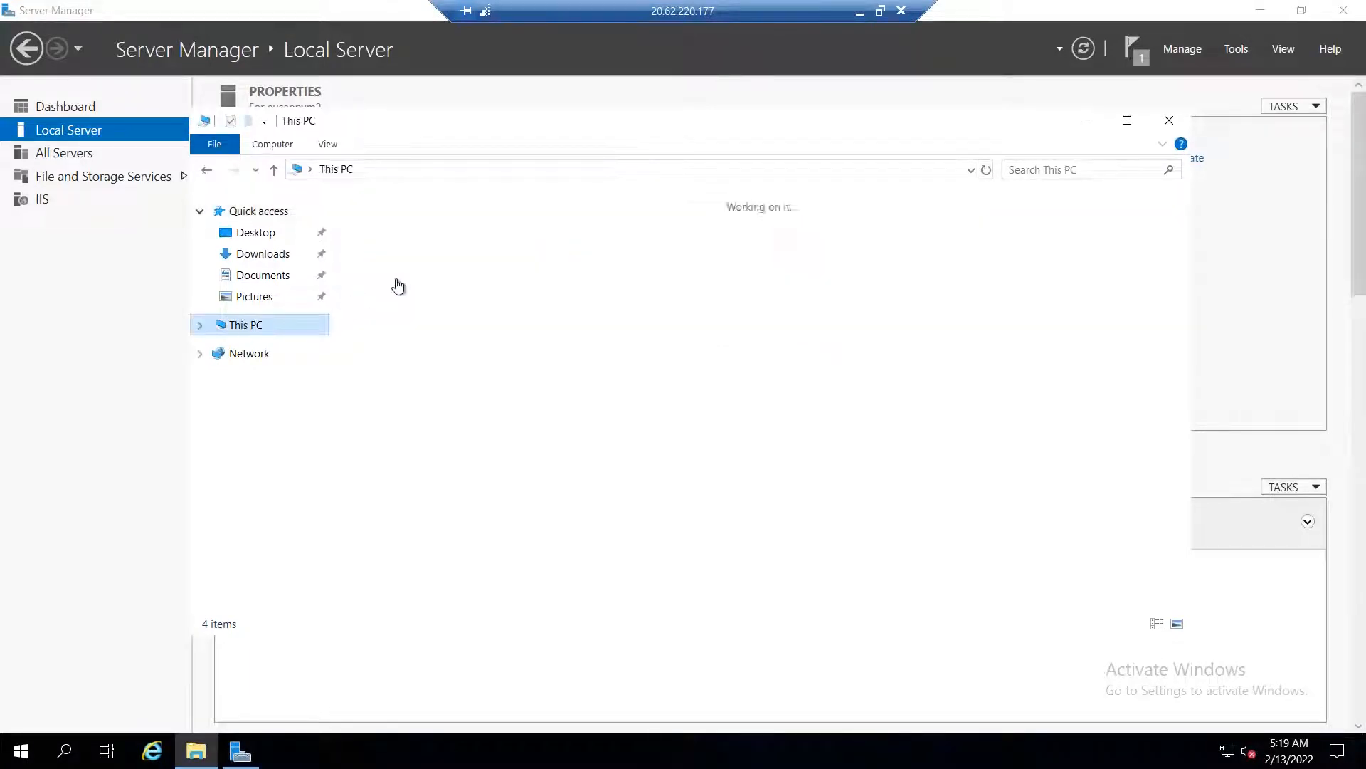
left_click(484, 405)
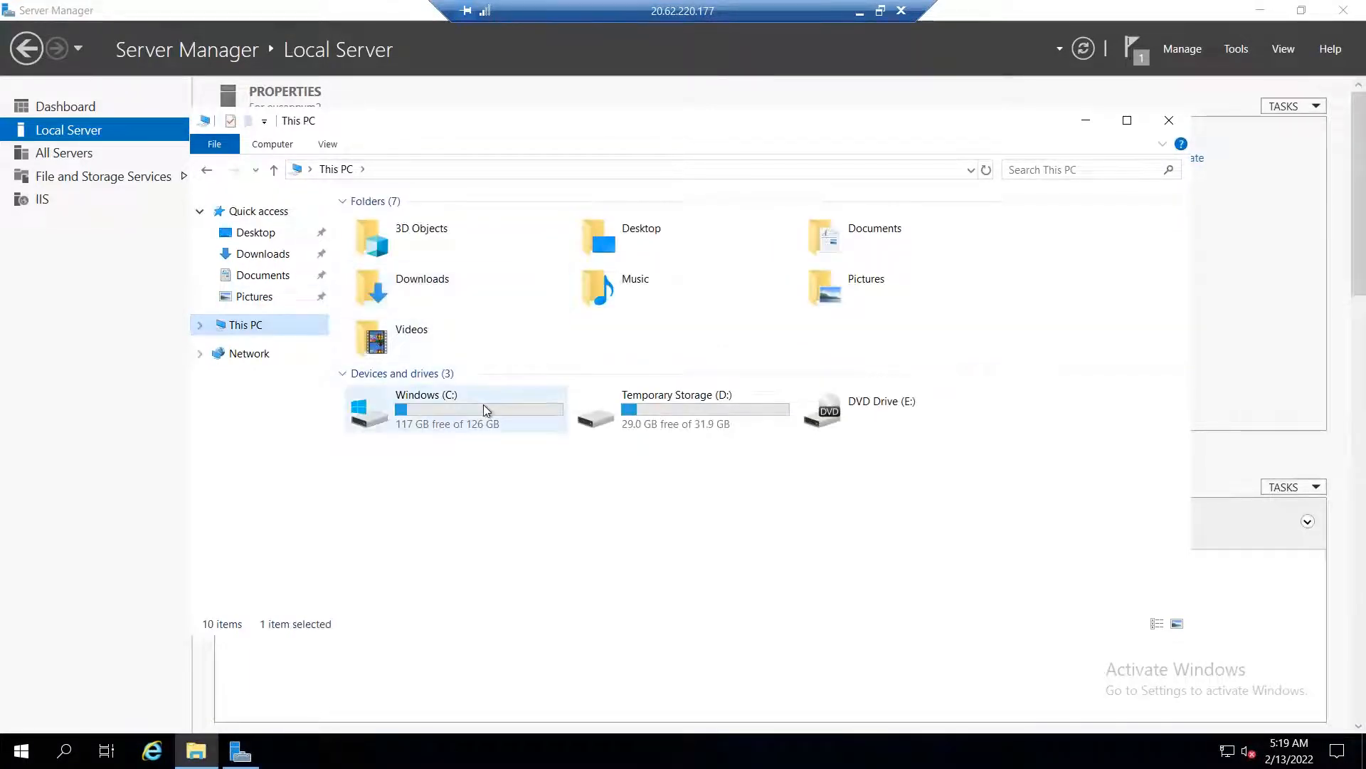
double_click(484, 404)
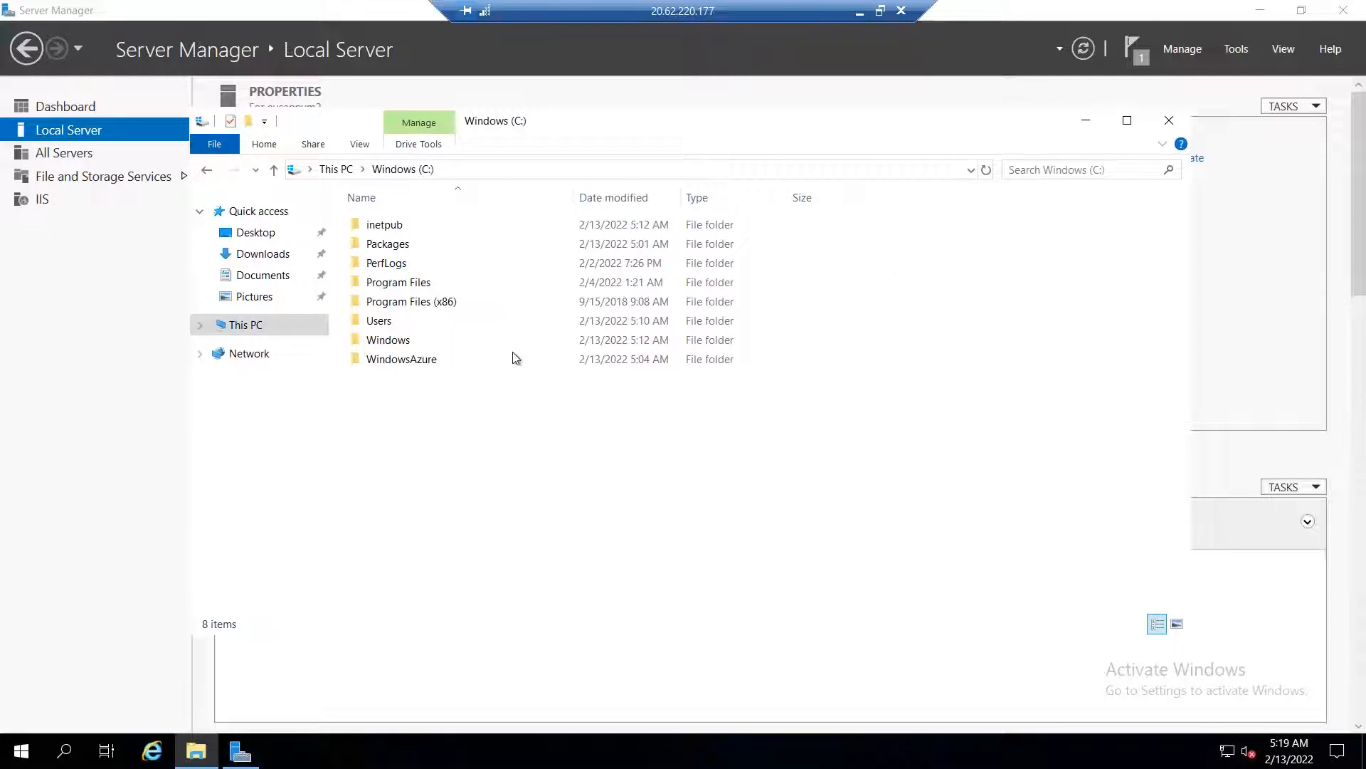
left_click(374, 226)
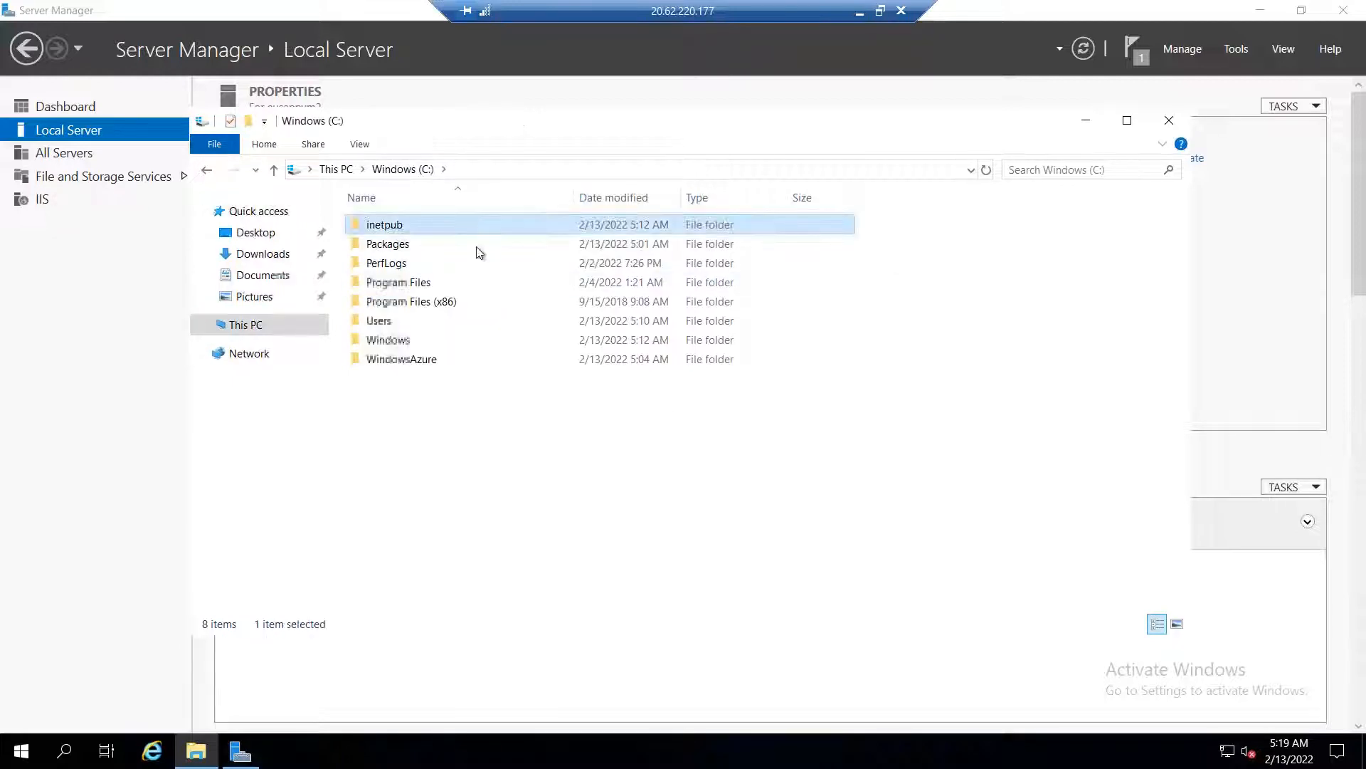
key("Return")
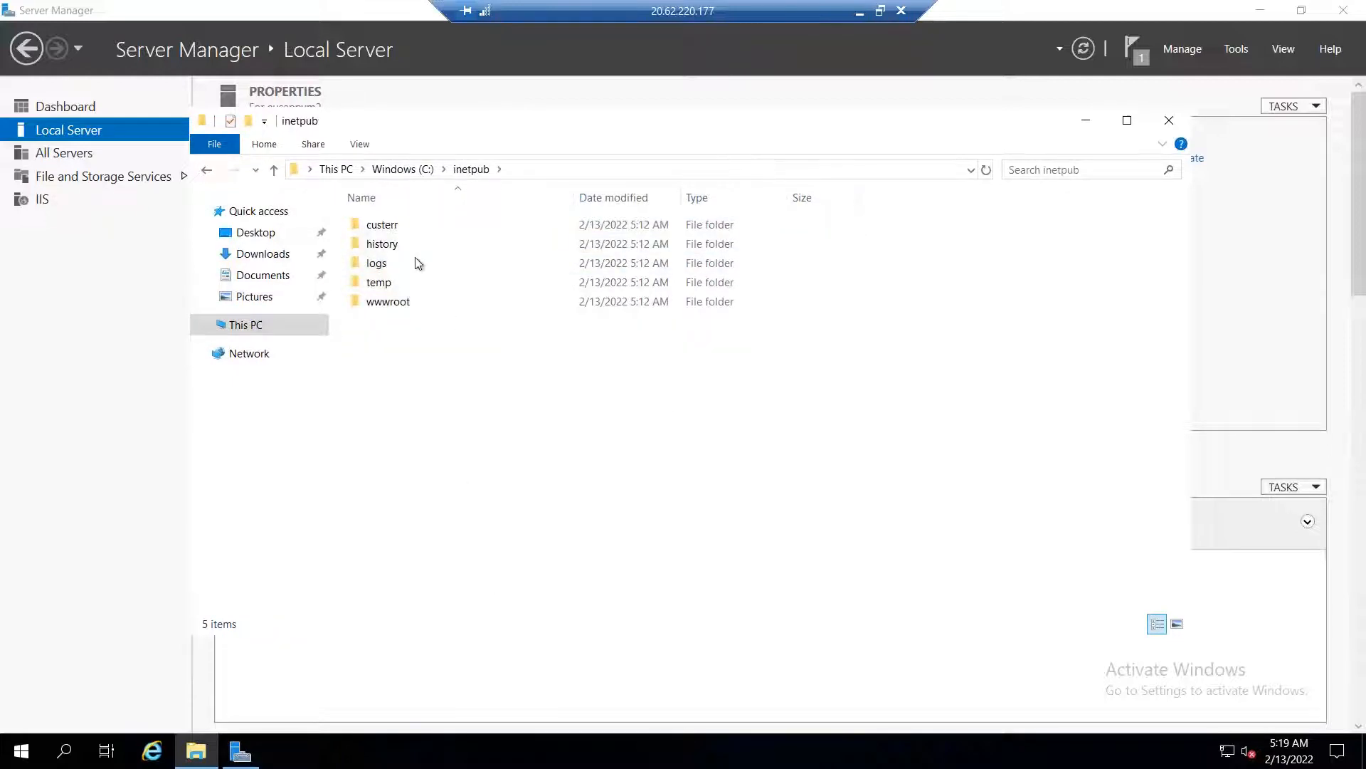
double_click(406, 310)
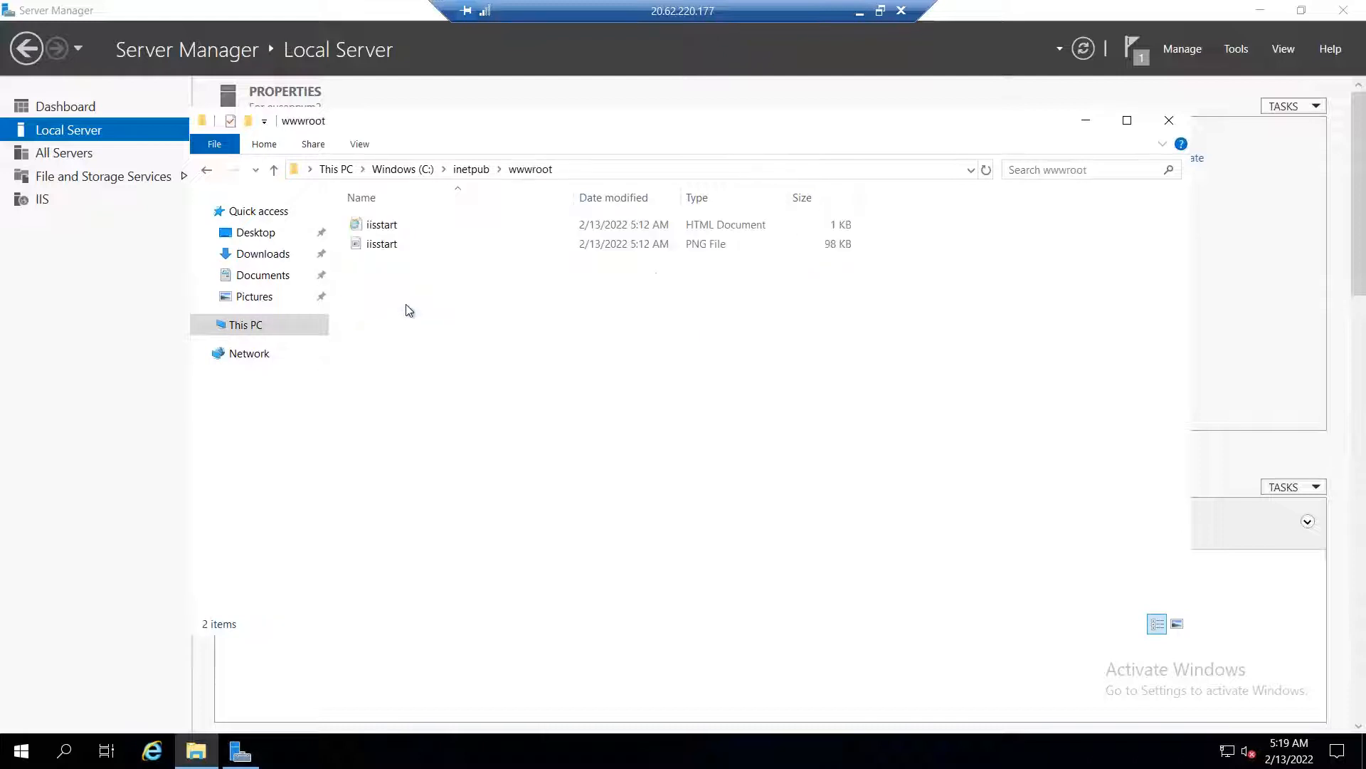
left_click(391, 246)
right_click(391, 245)
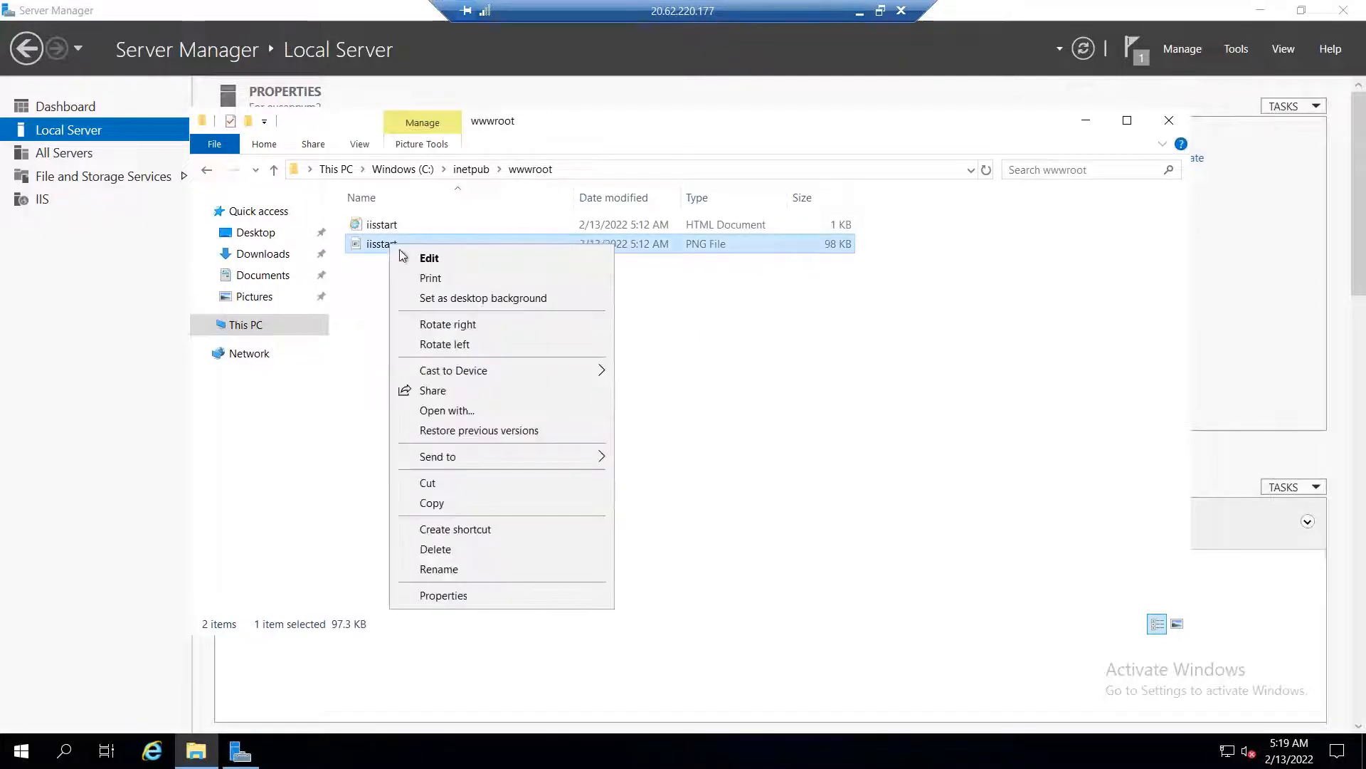
left_click(424, 257)
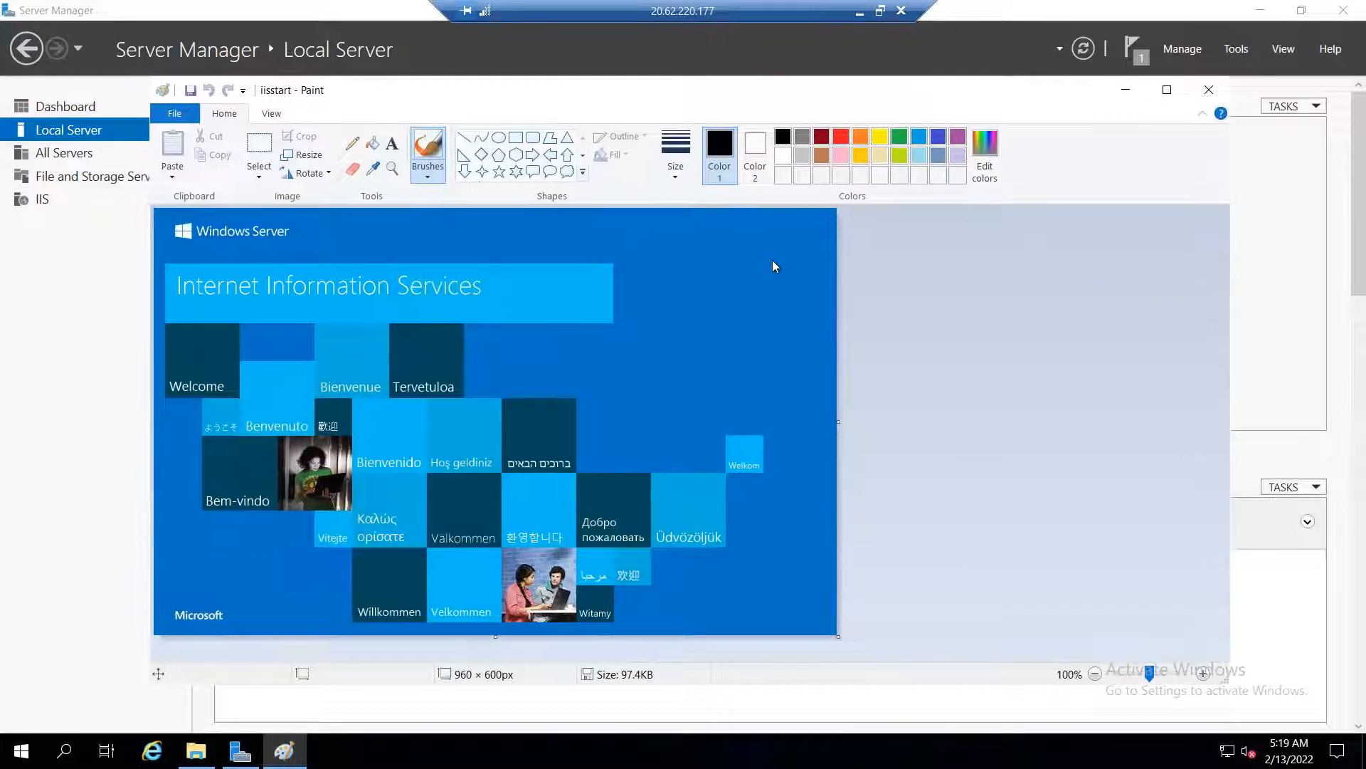
Draw a light-blue 'AVM' and circled 2 on iisstart.png, then close Paint and Server Manager
left_click_drag(602, 97, 771, 262)
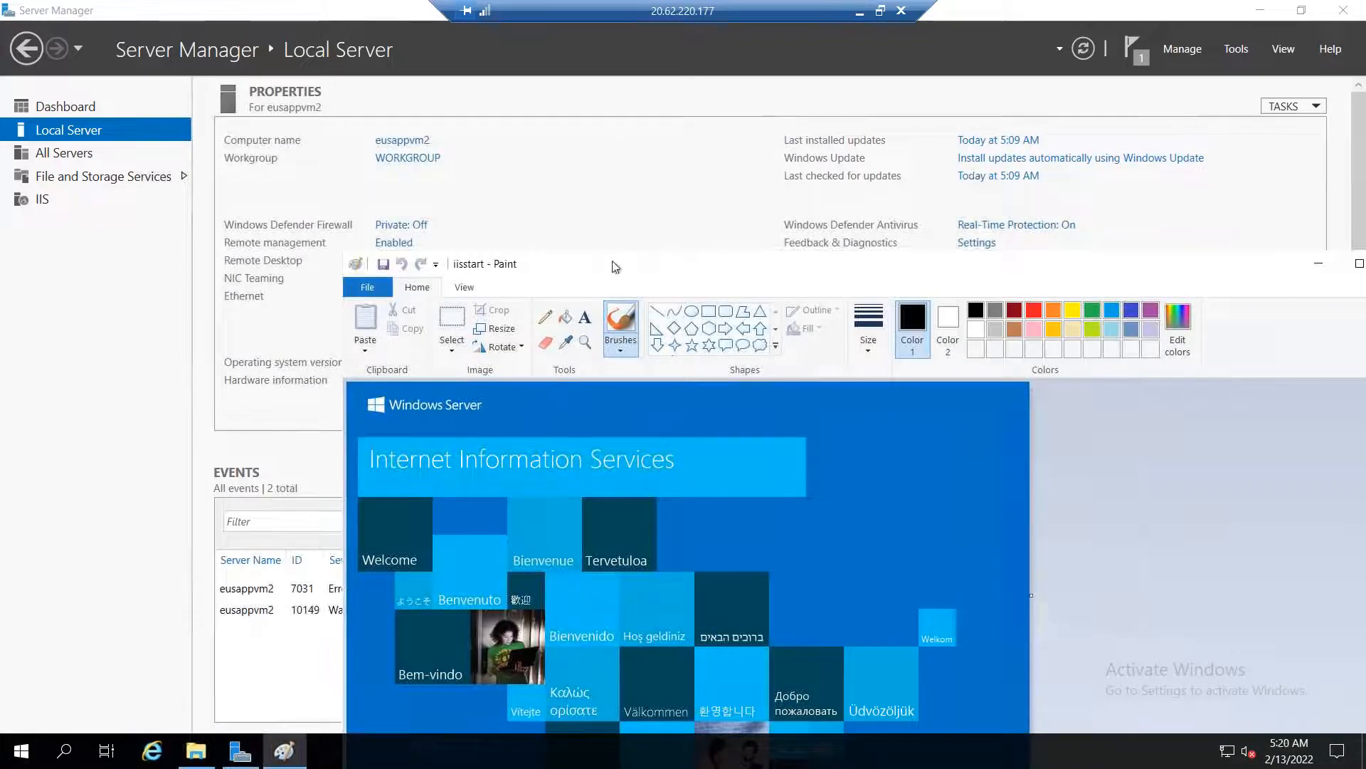
left_click_drag(612, 263, 468, 199)
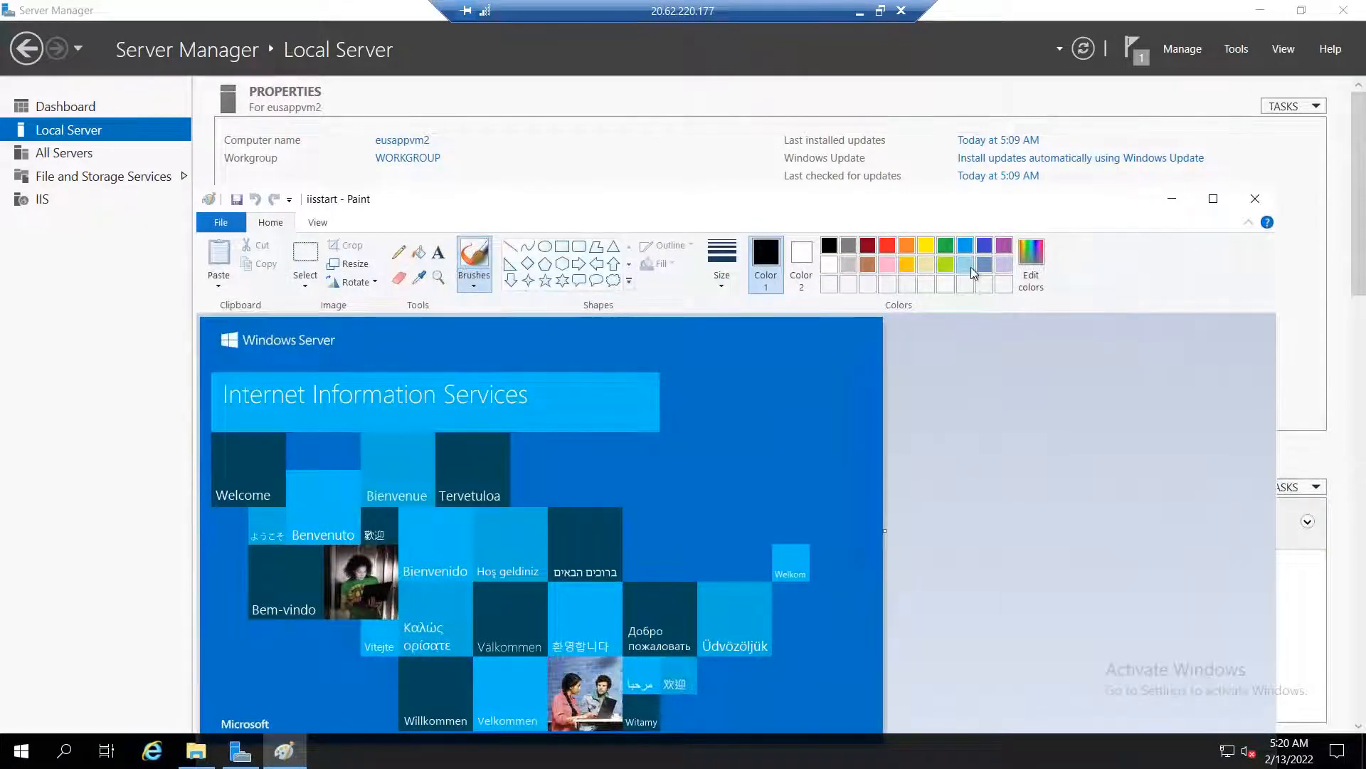
left_click(966, 266)
mouse_move(688, 496)
left_mouse_down()
mouse_move(695, 424)
mouse_move(735, 475)
left_mouse_up()
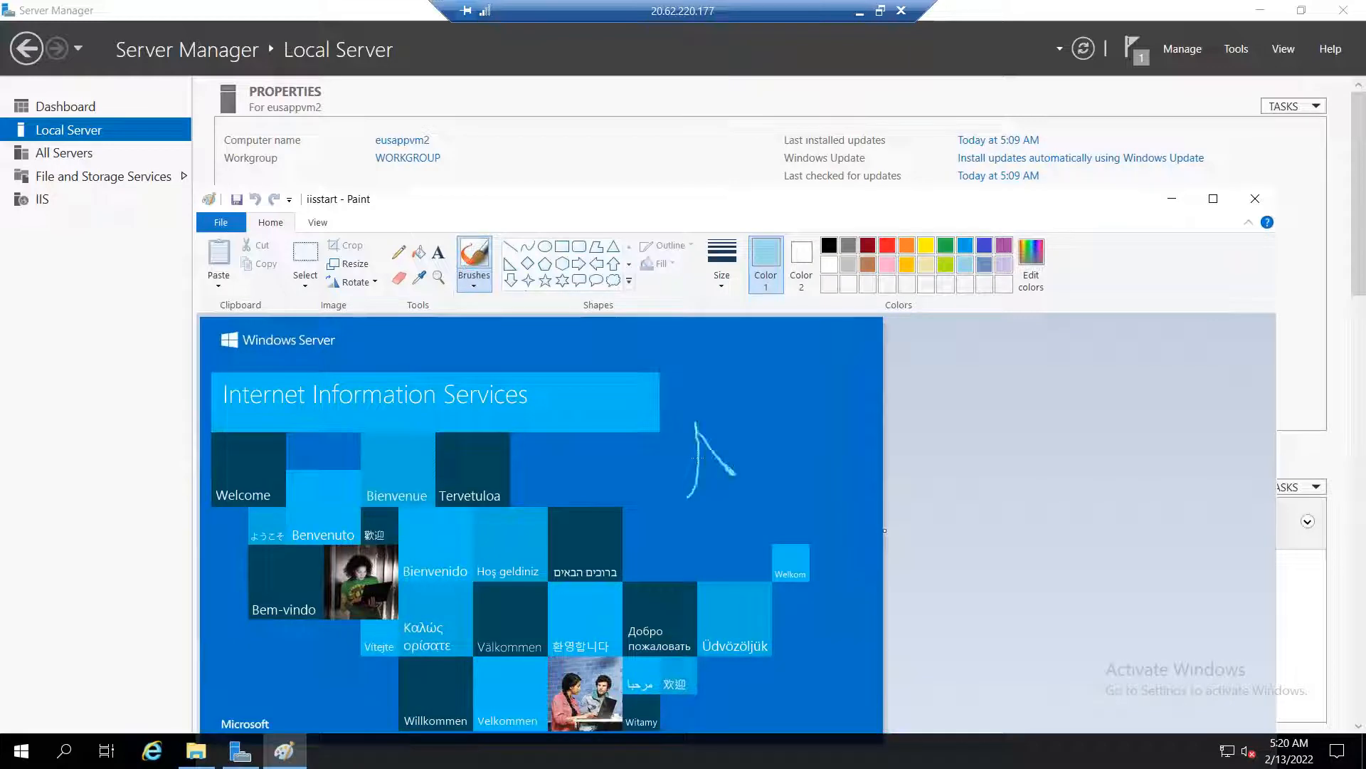
mouse_move(730, 410)
left_mouse_down()
mouse_move(767, 451)
mouse_move(761, 402)
left_mouse_up()
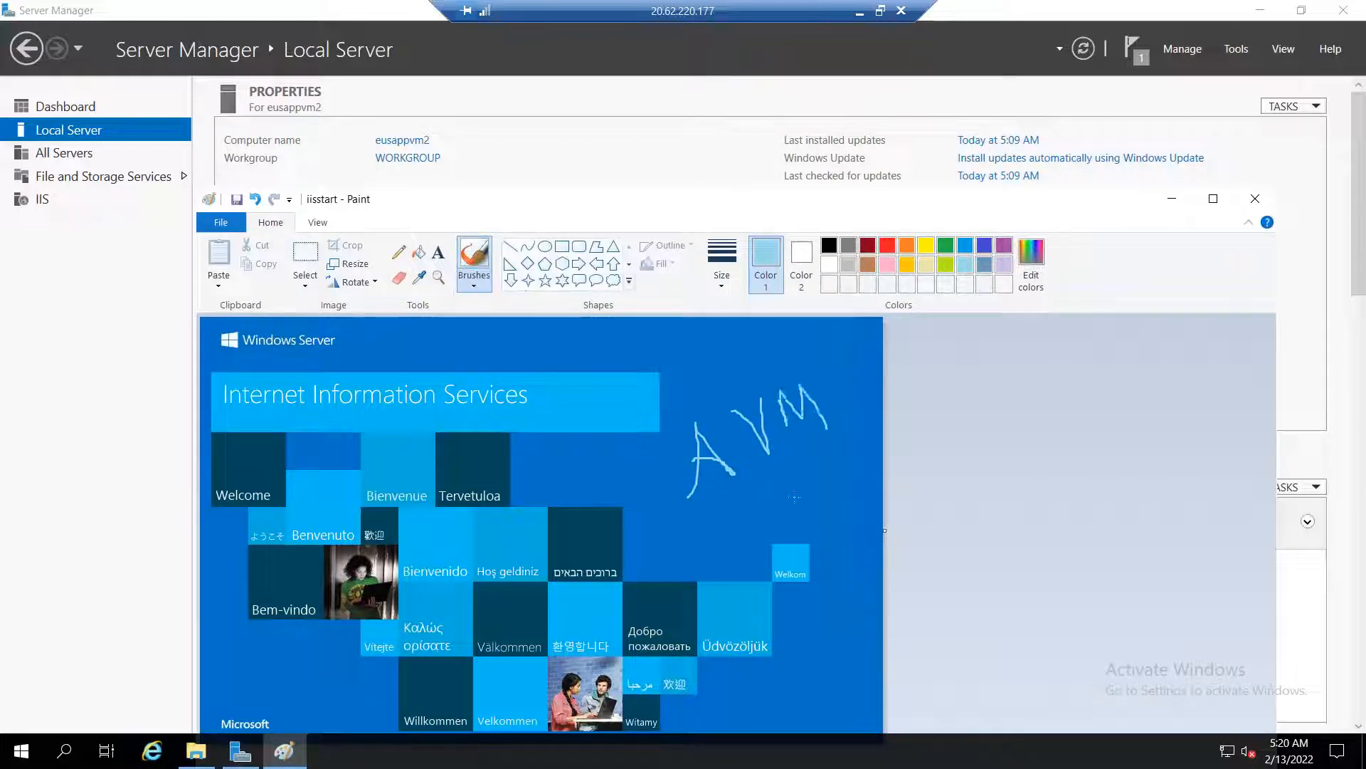
mouse_move(815, 450)
left_mouse_down()
mouse_move(876, 532)
mouse_move(785, 465)
left_mouse_up()
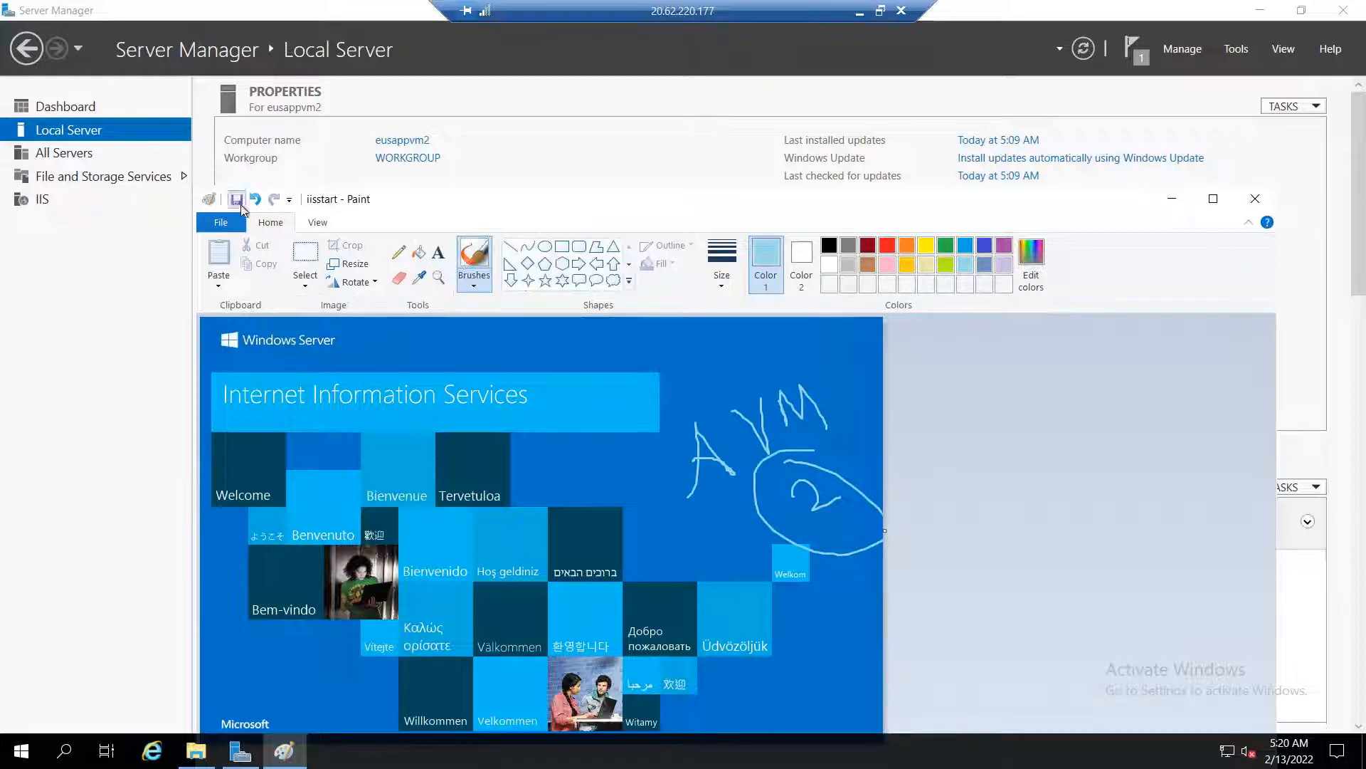
left_click(1256, 199)
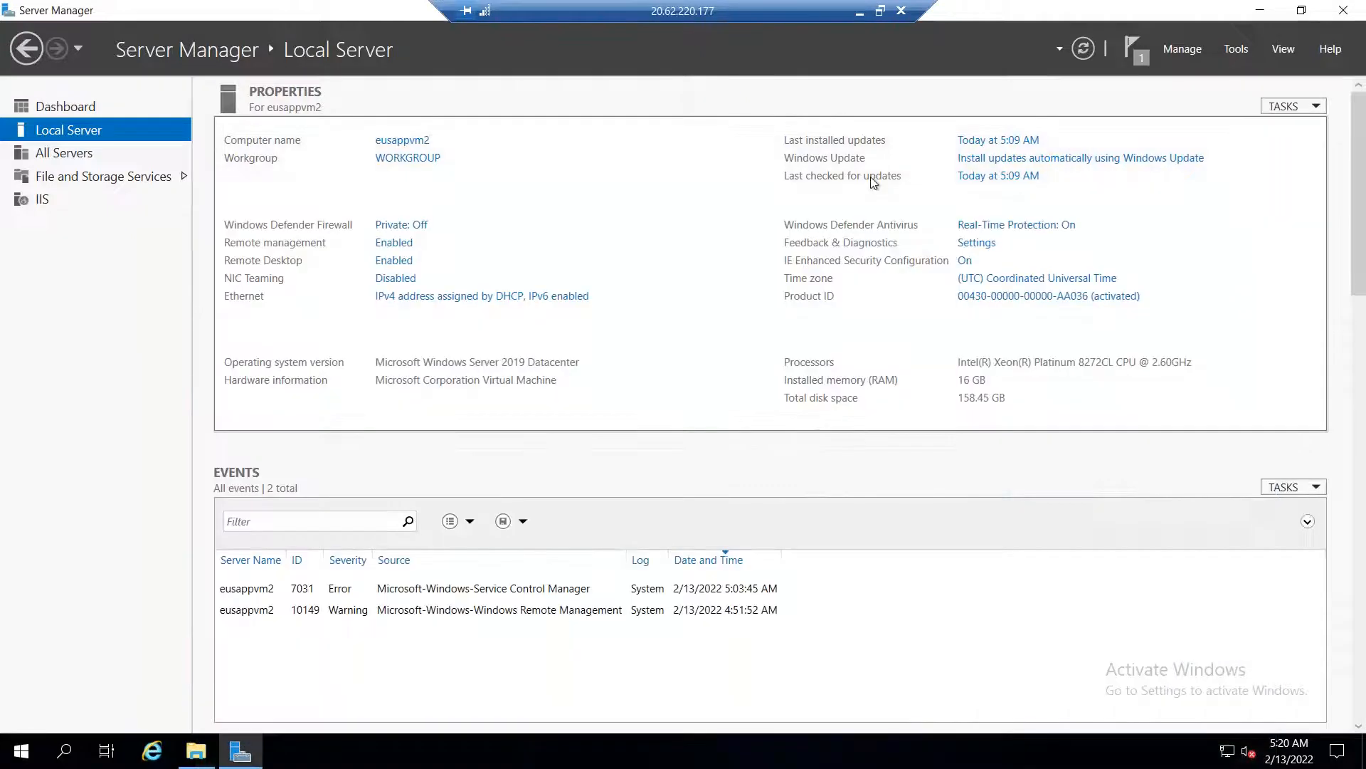
left_click(1278, 9)
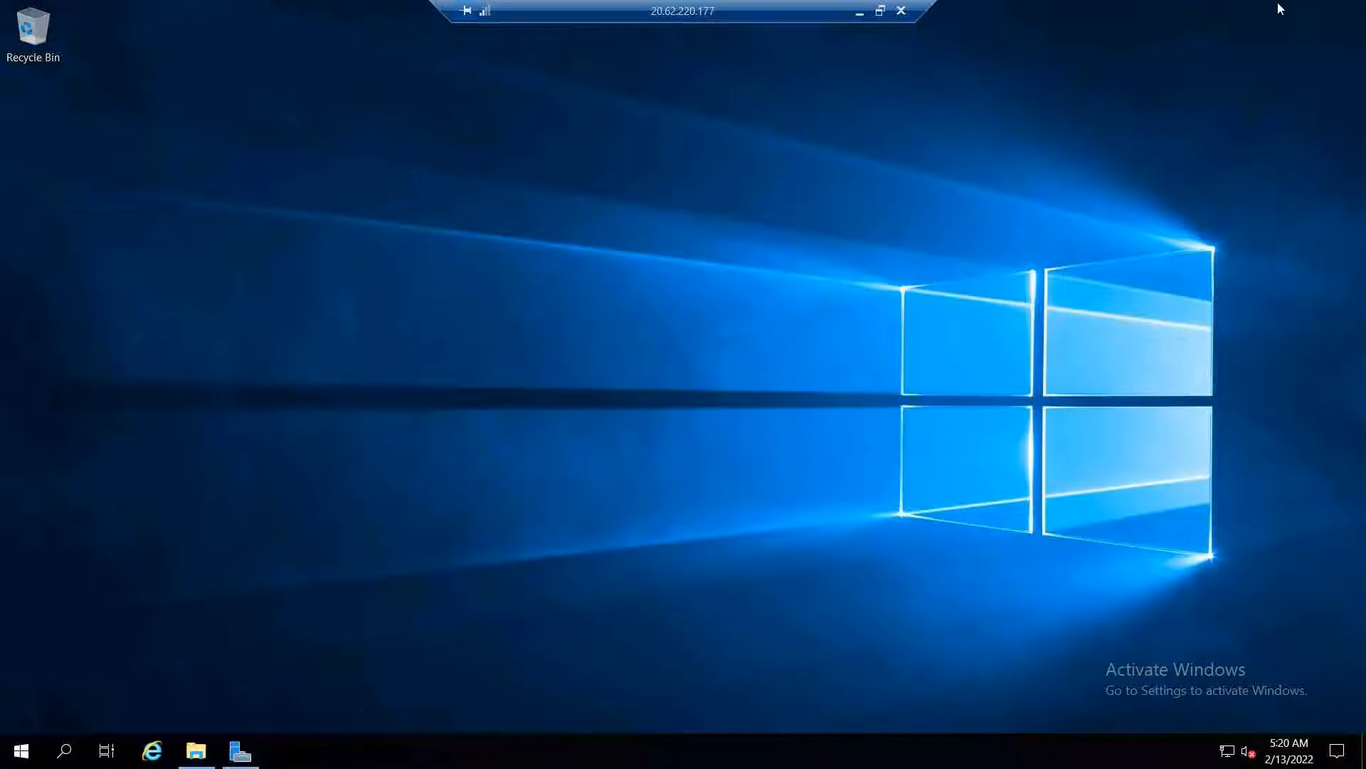
Minimize the remote session and enter DB in I55 and Failover in J55
left_click(859, 11)
key("alt+Tab")
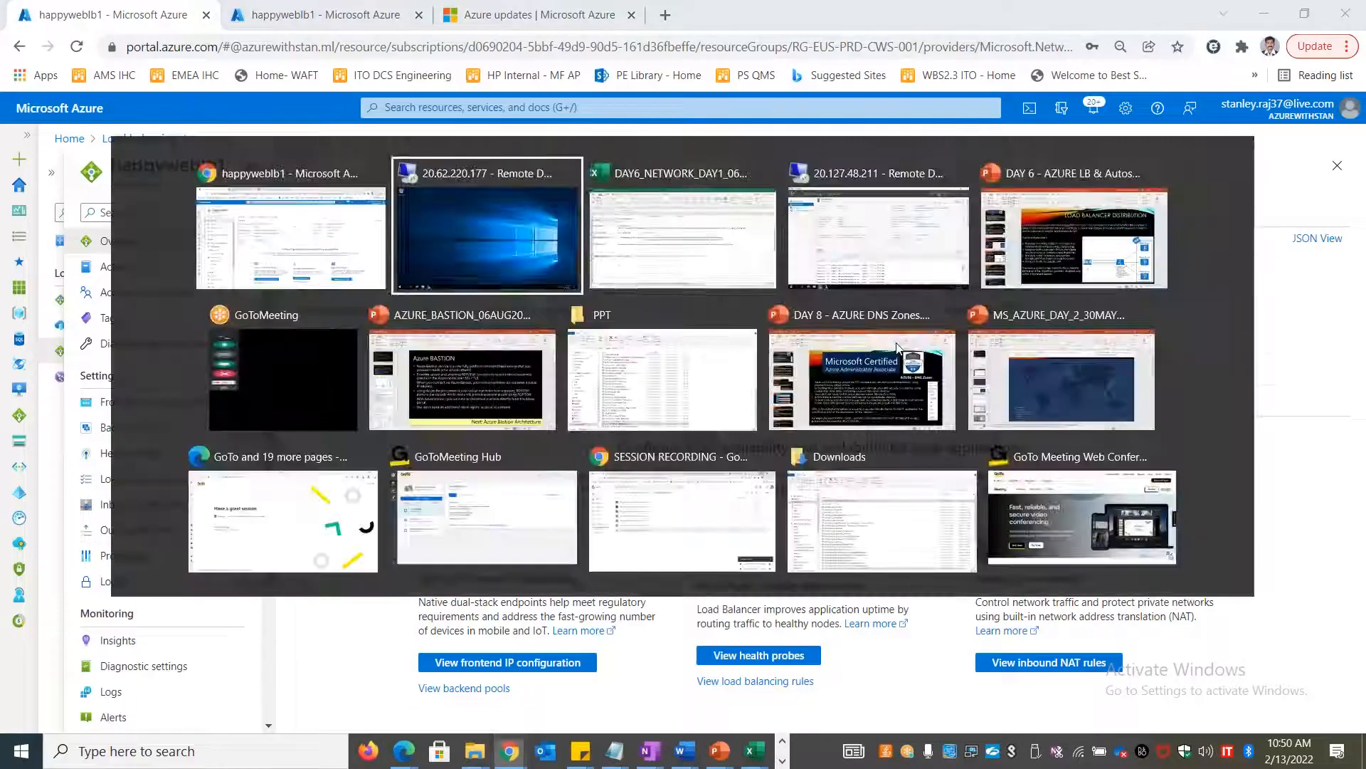
key("alt+Tab")
type("DB")
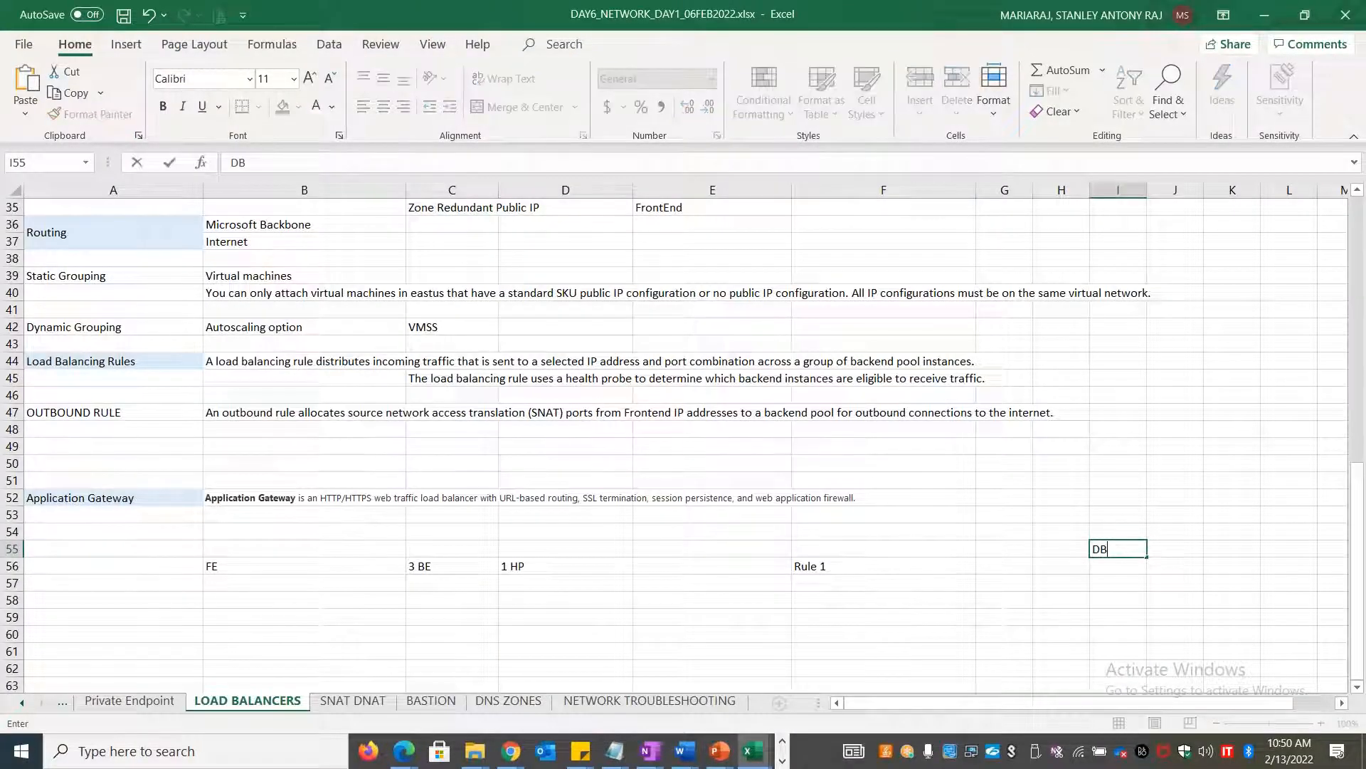
key("Tab")
type("Fa")
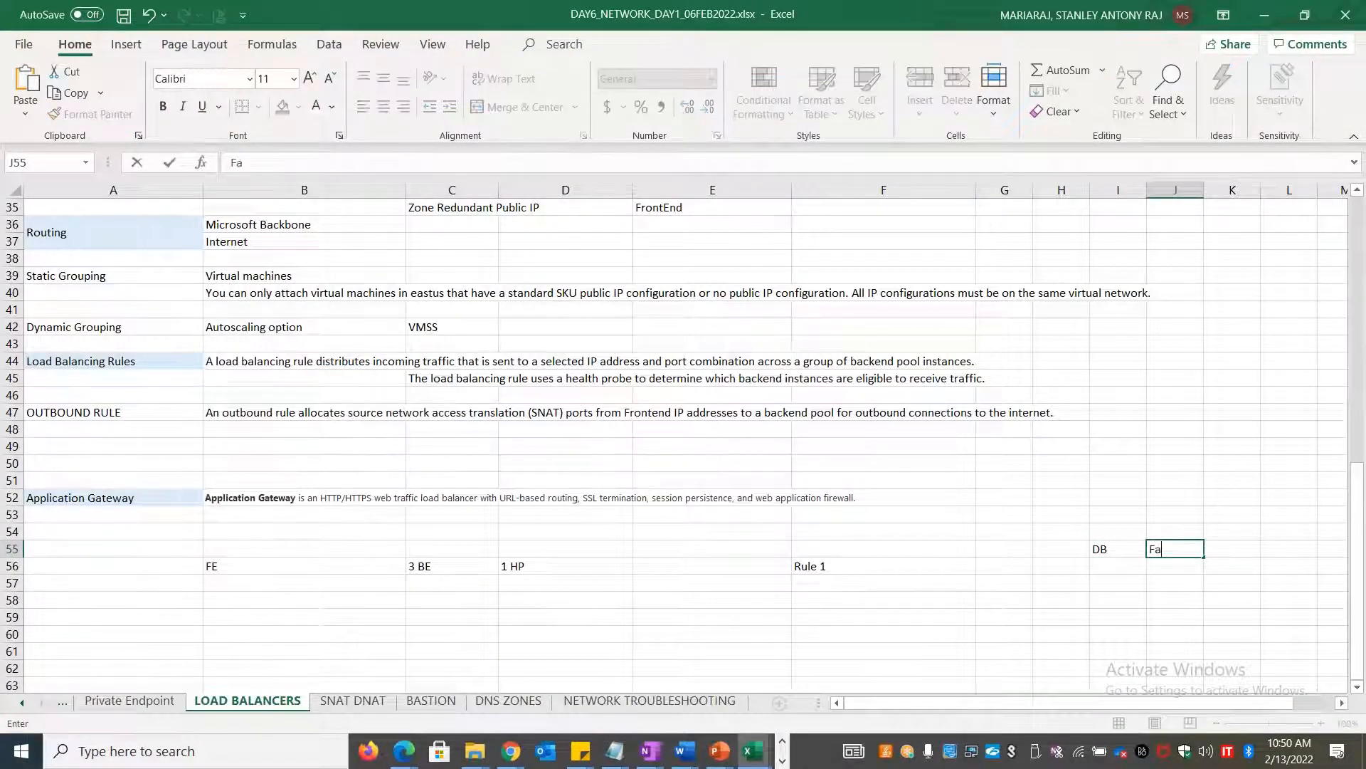
type("ilover")
key("Down")
key("Down")
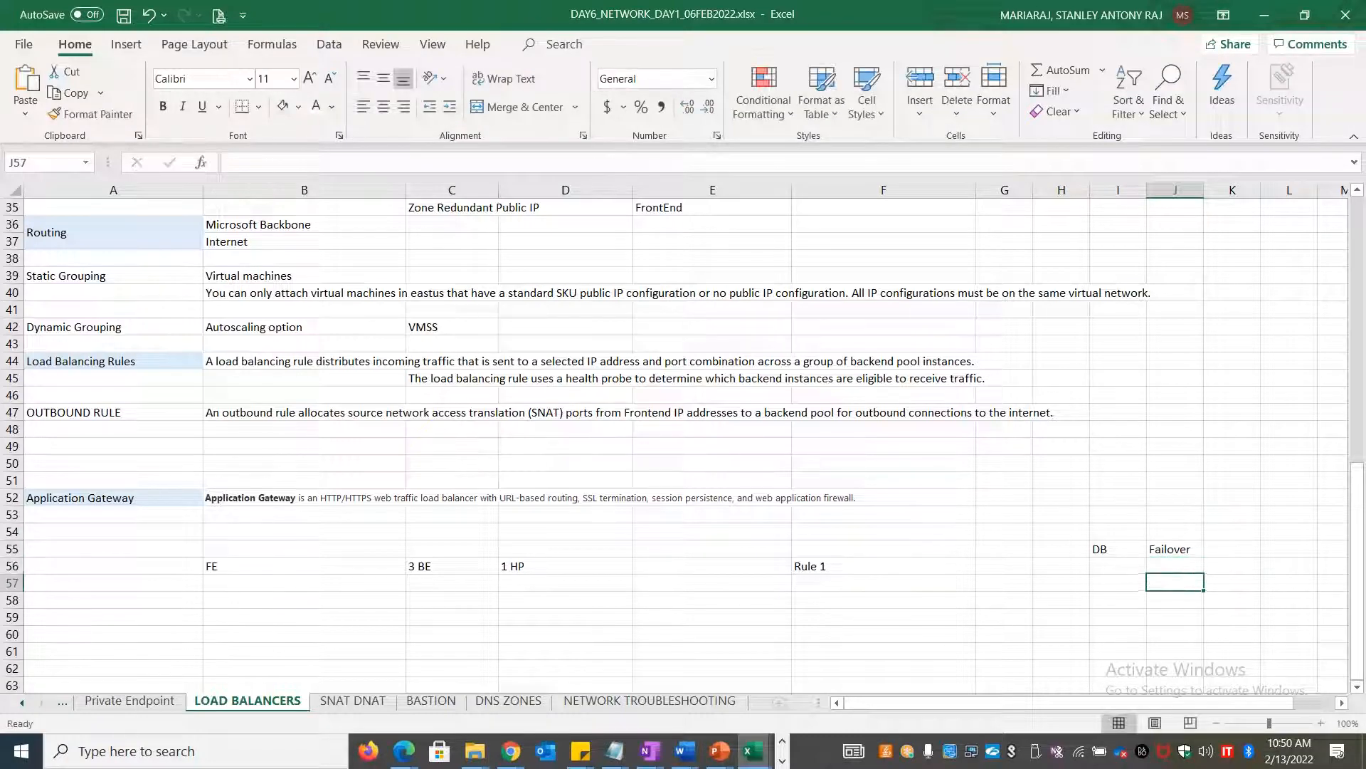
Enter 'Active / Active' in C57 under 3 BE and scroll back to the top
key("Left")
key("Left")
key("Left")
key("Left")
key("Left")
key("Left")
key("Left")
key("Left")
key("Left")
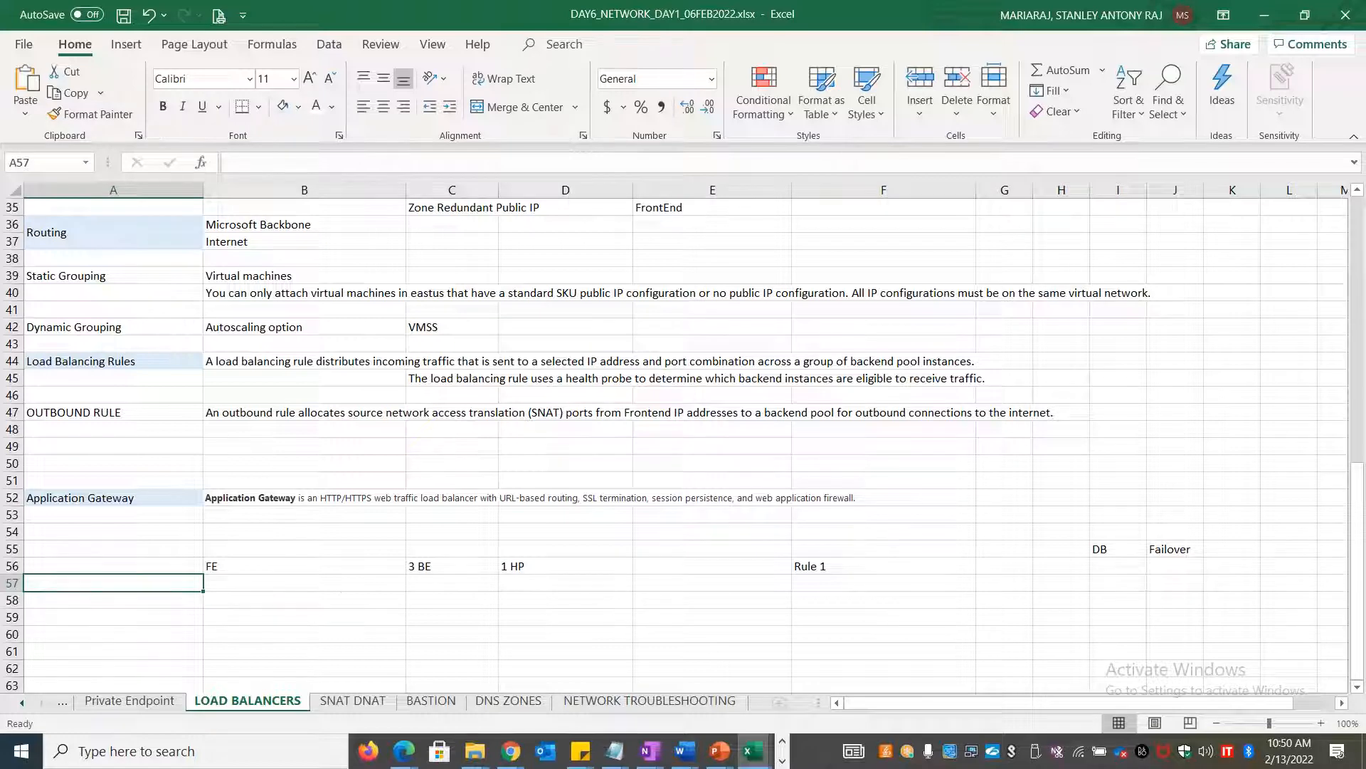
key("Right")
key("Right")
type("Active /")
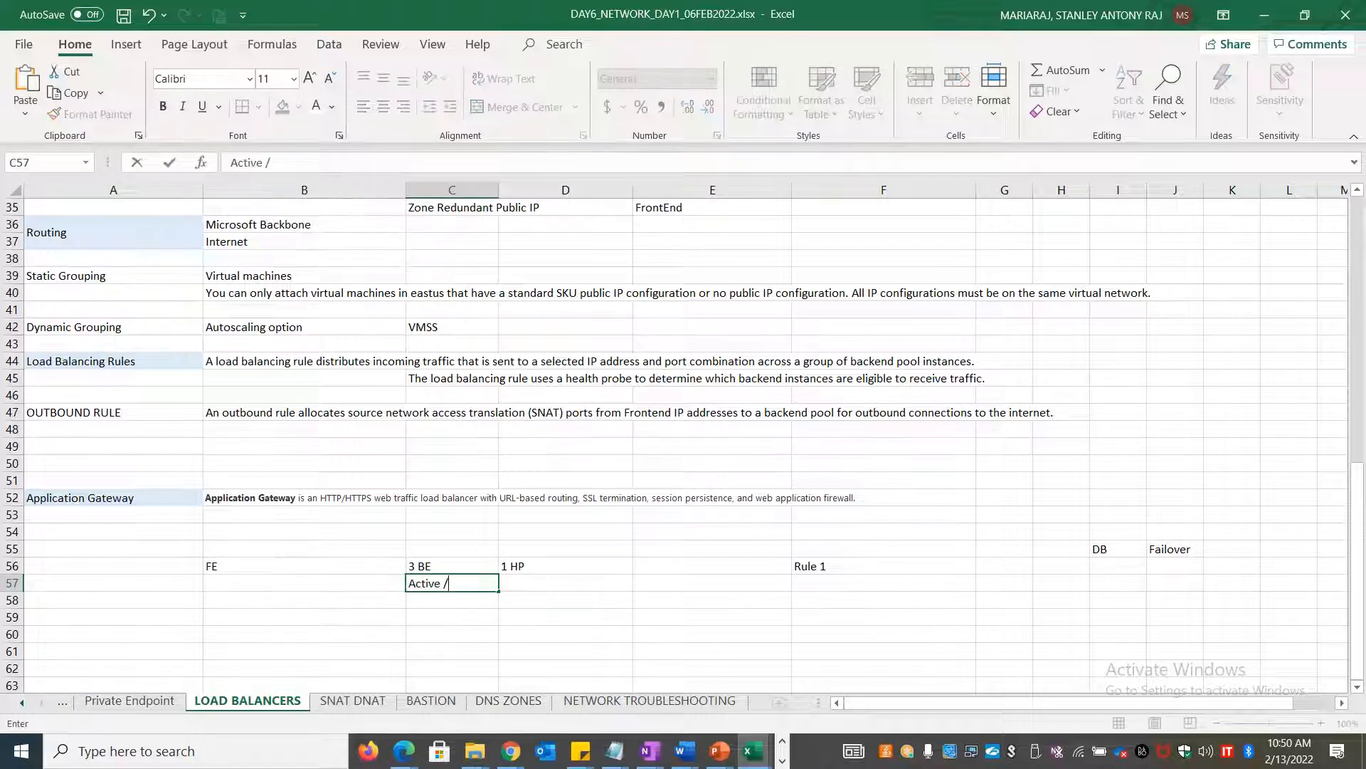
type(" Active")
left_click(1149, 554)
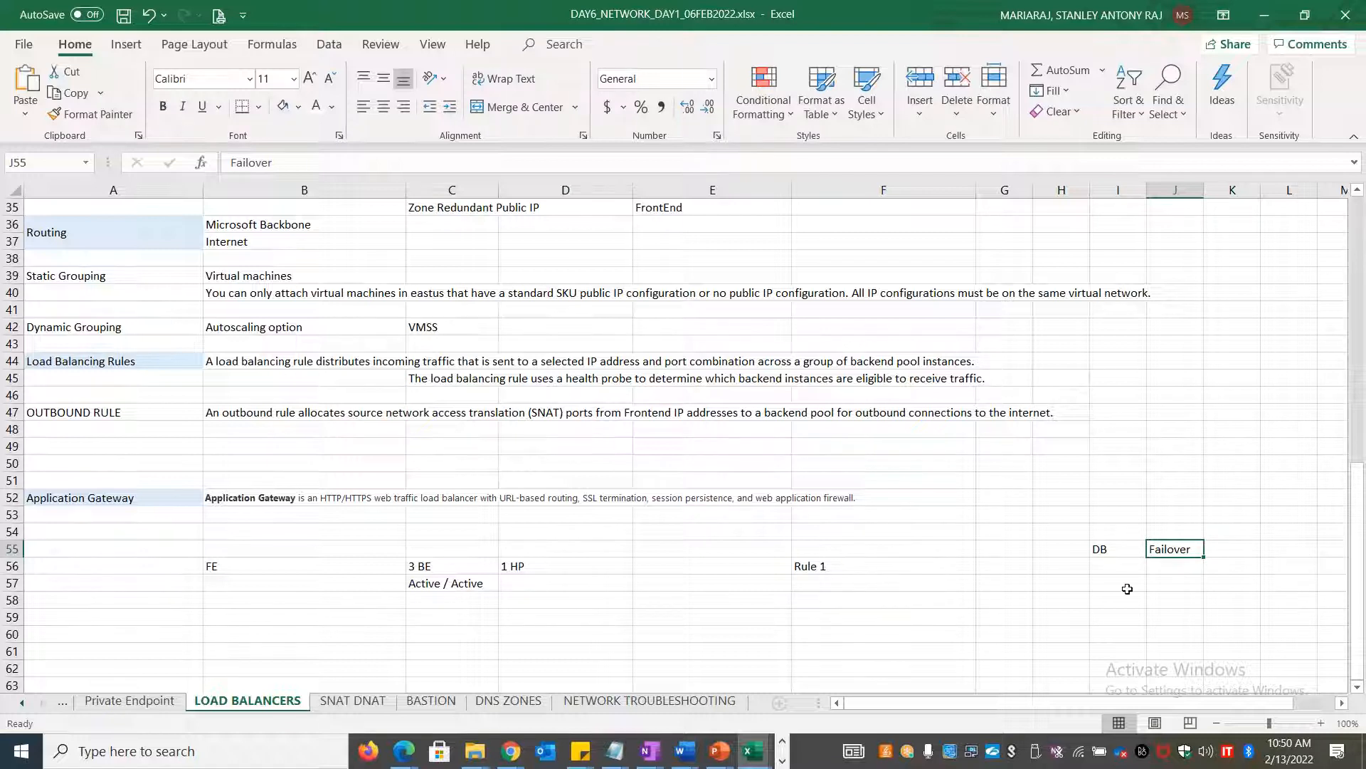
left_click(1181, 498)
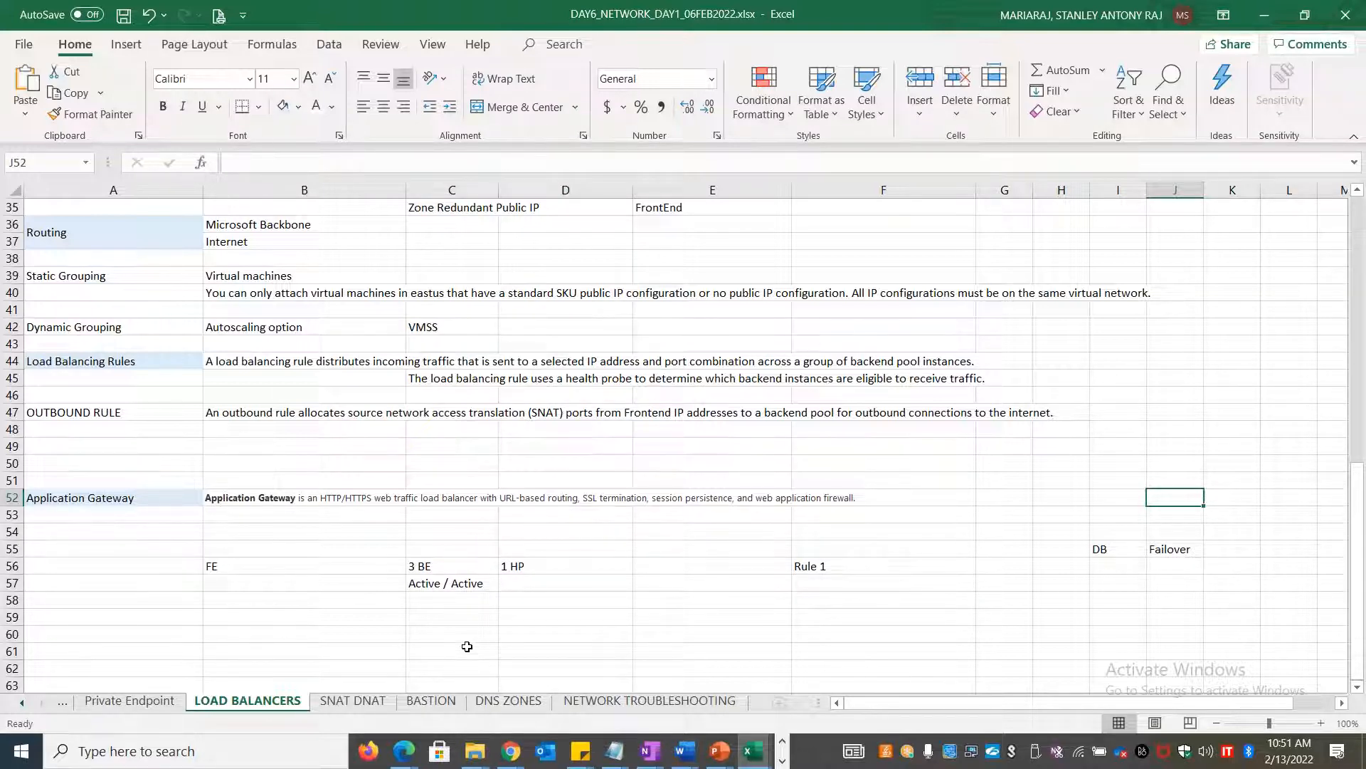
scroll(467, 646, "up", 11)
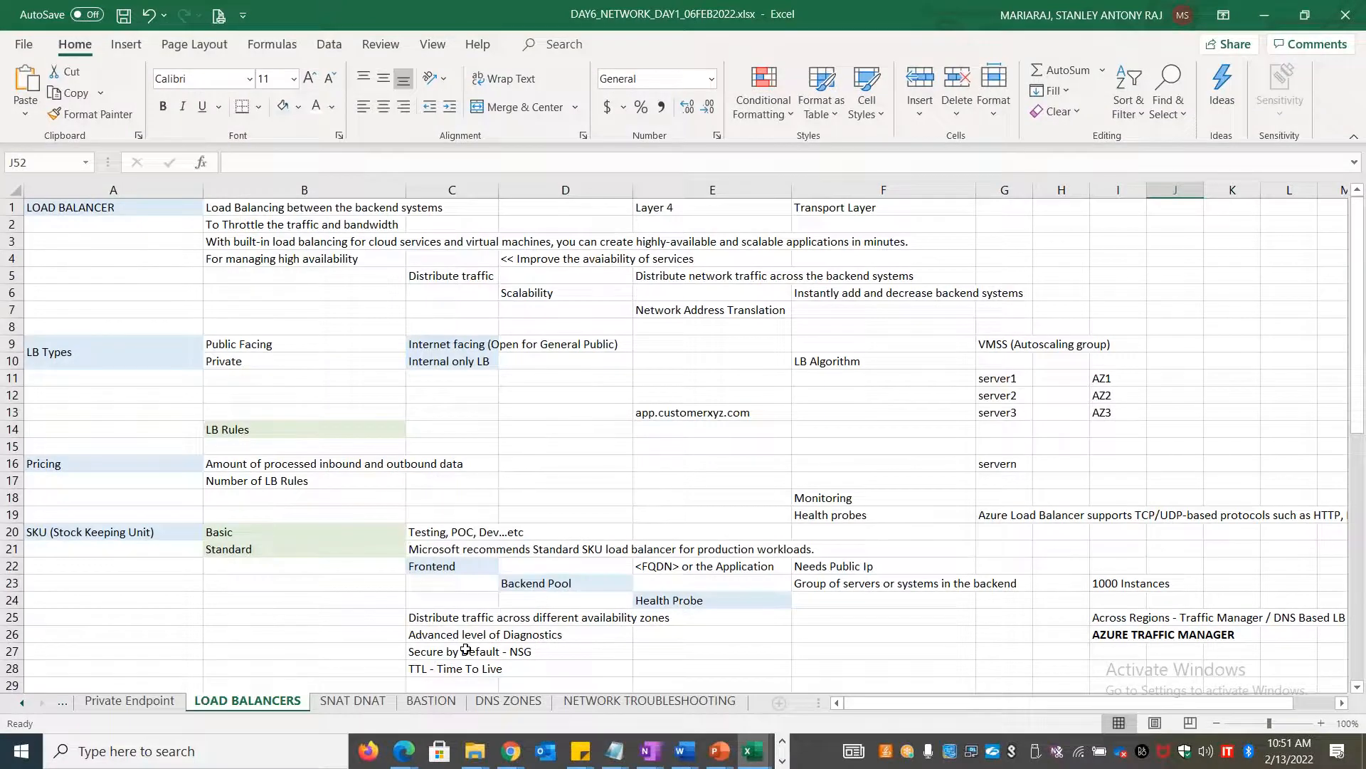
key("alt+Tab")
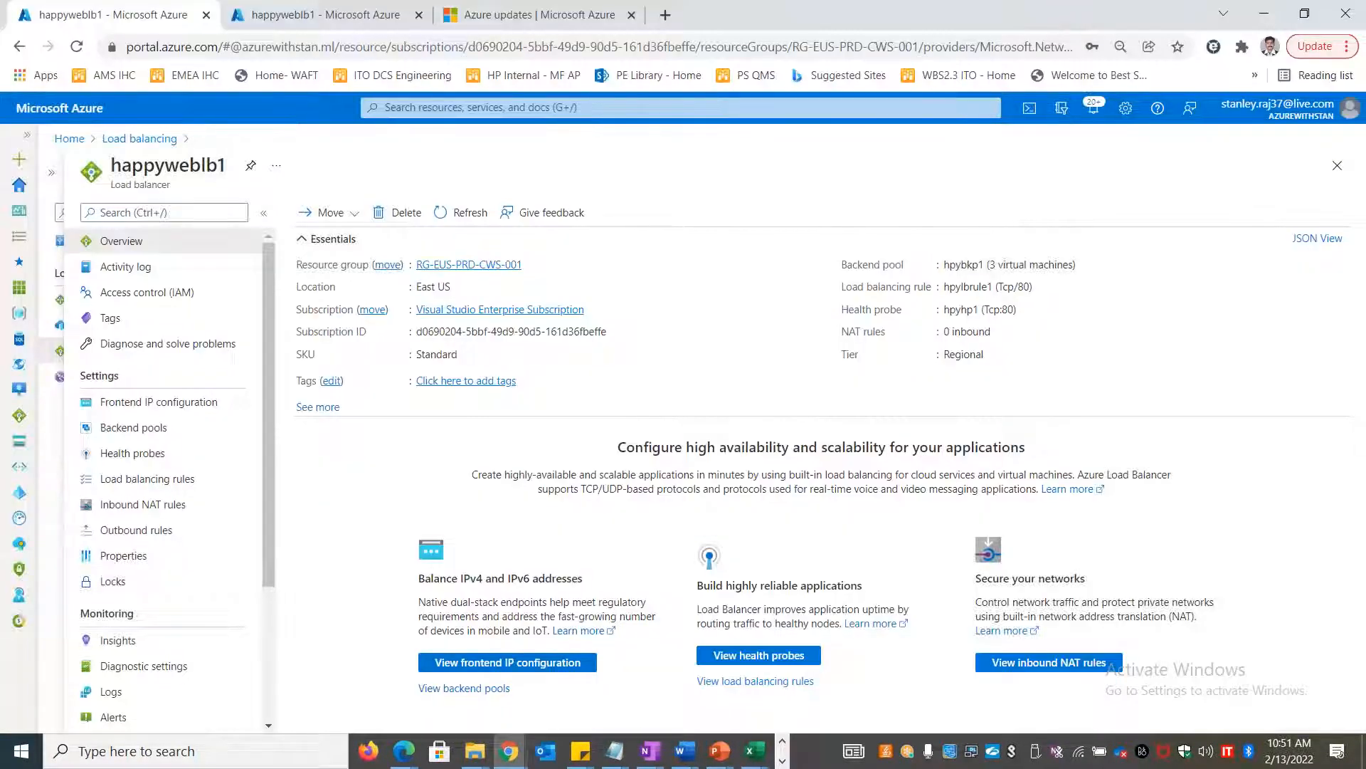
Copy frontend IP 52.191.23.24 from Frontend IP configuration and load it in a new tab
left_click(193, 402)
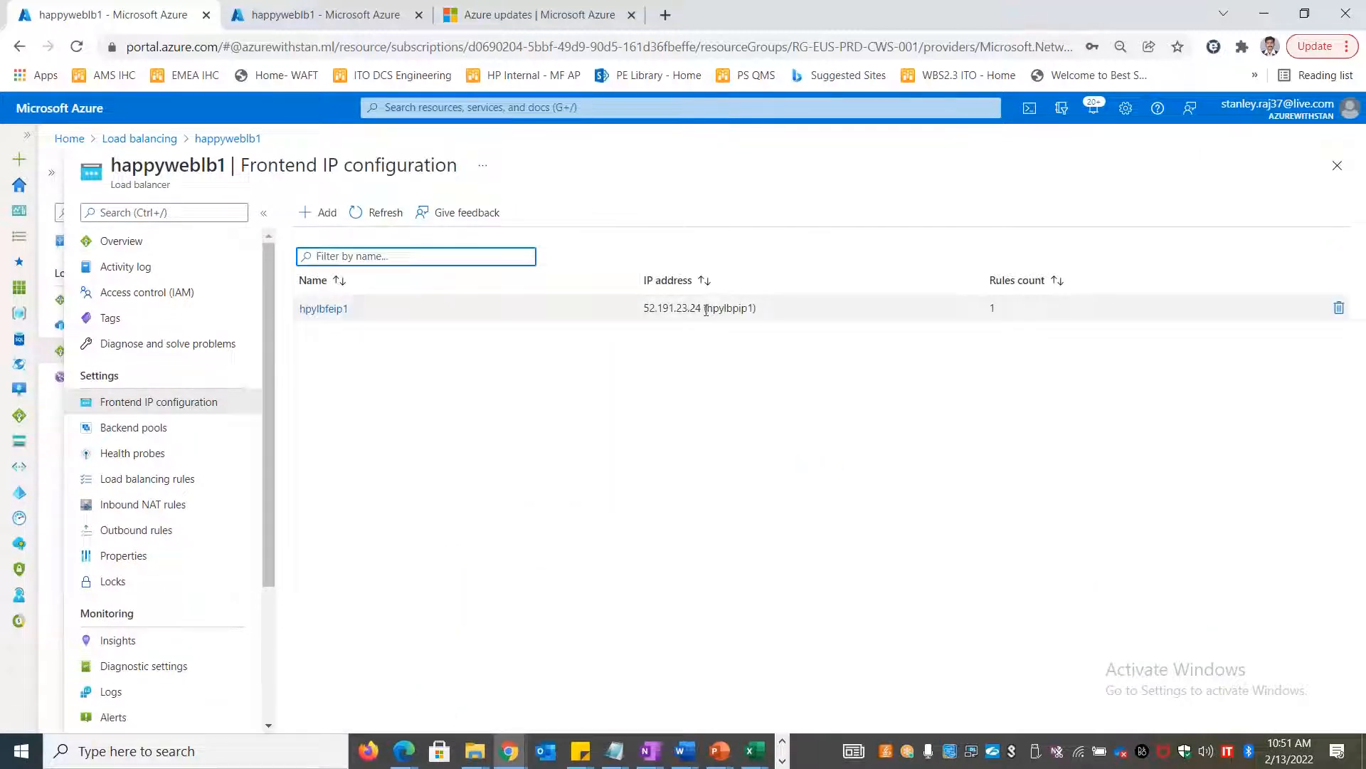
left_click_drag(702, 309, 644, 326)
key("ctrl+c")
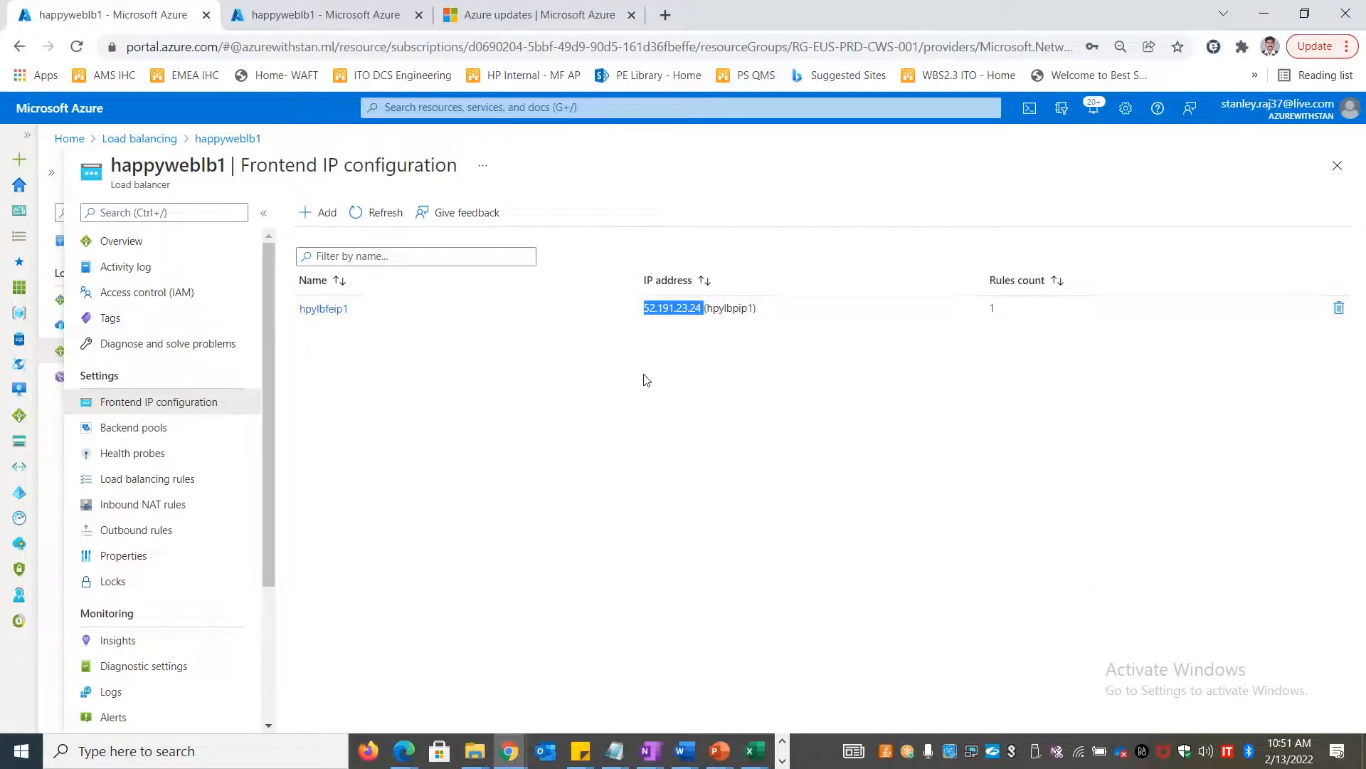
left_click(665, 14)
key("ctrl+v")
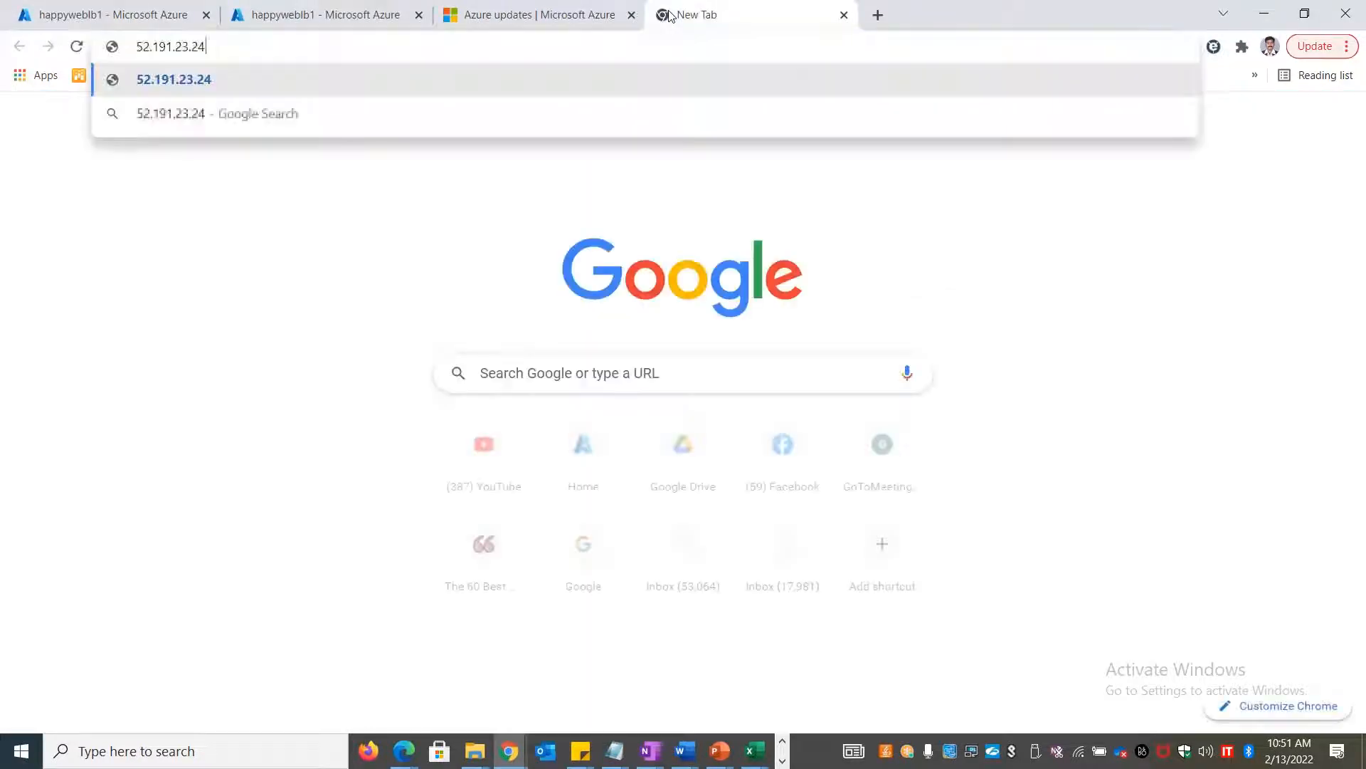
key("Return")
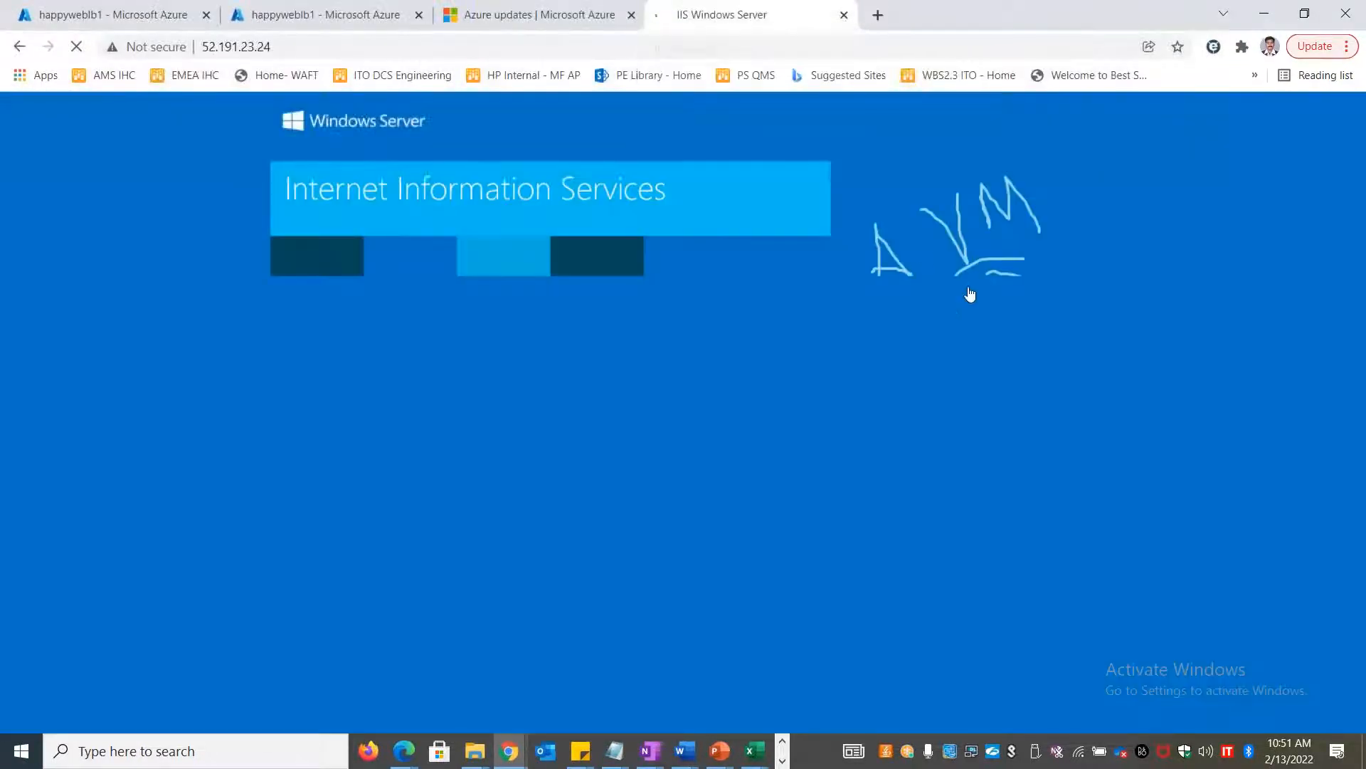
Reload 52.191.23.24 repeatedly to see which backend VM's IIS start page answers
left_click(531, 41)
key("Return")
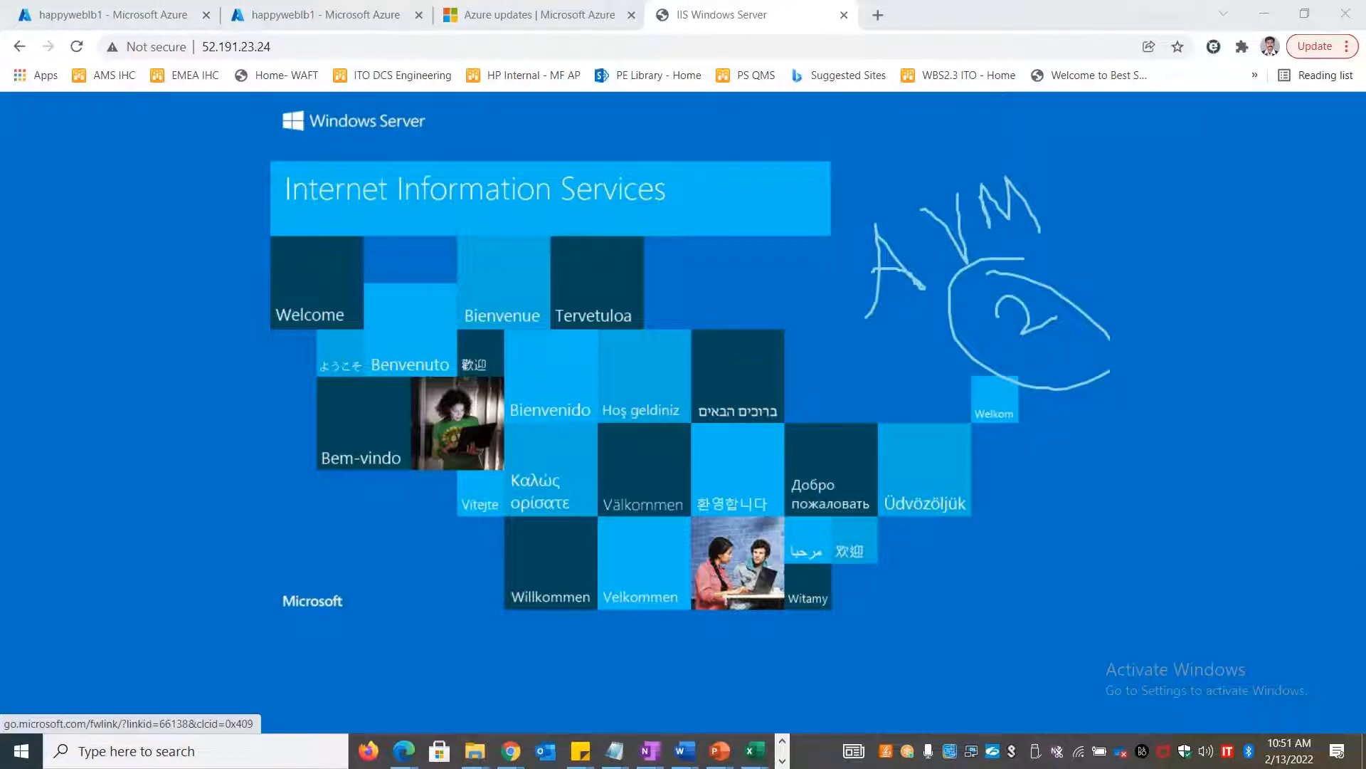
left_click(714, 50)
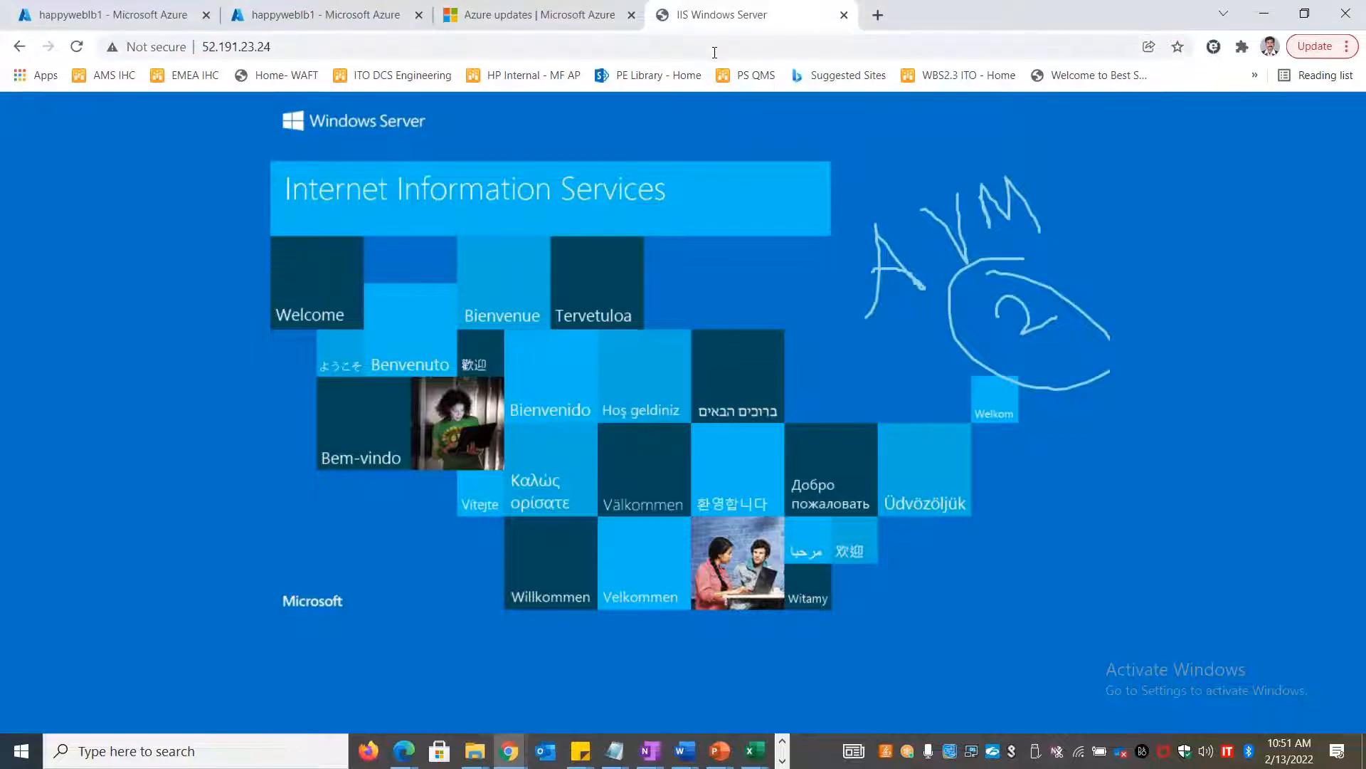
key("Return")
left_click(715, 46)
key("Return")
left_click(715, 45)
key("Return")
left_click(715, 45)
key("ctrl+c")
key("Return")
Load 52.191.23.24 in a new Chrome incognito window
left_click(1347, 45)
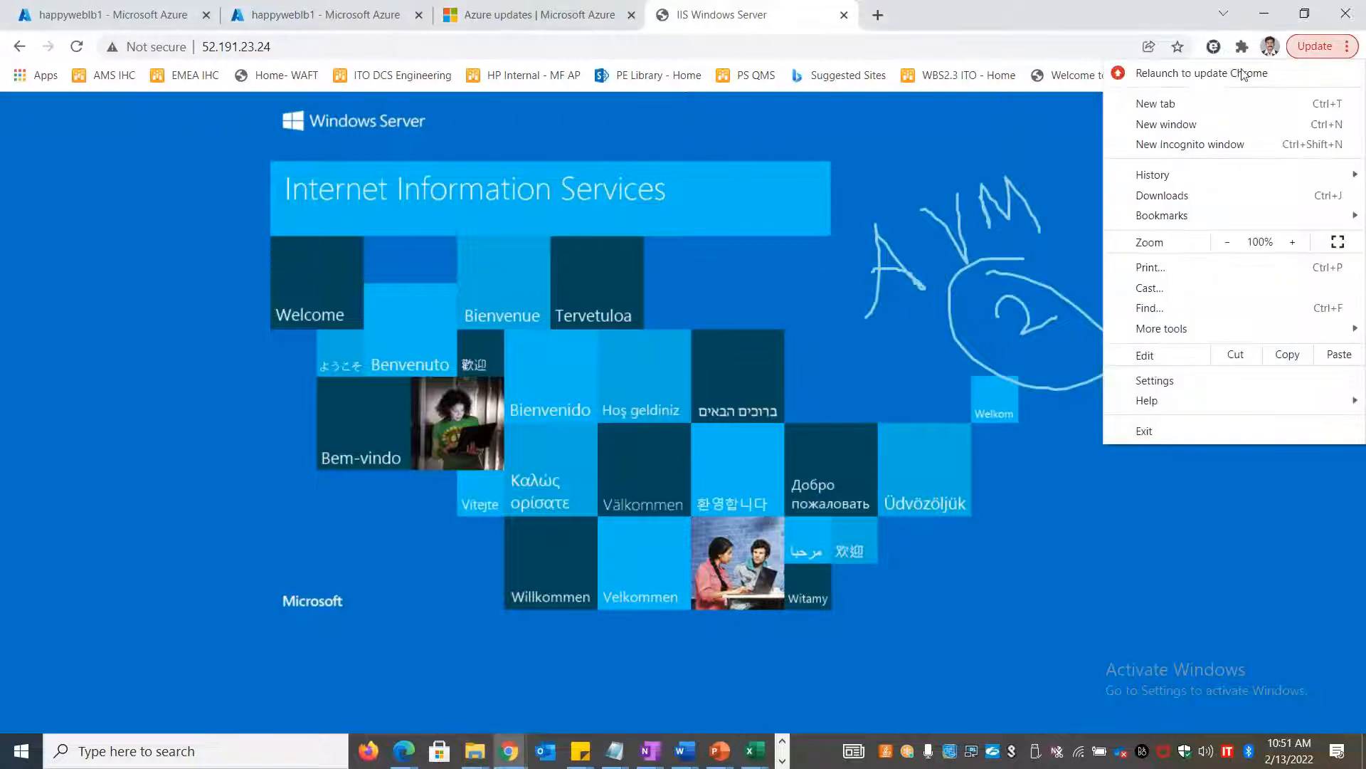
left_click(1209, 144)
key("ctrl+v")
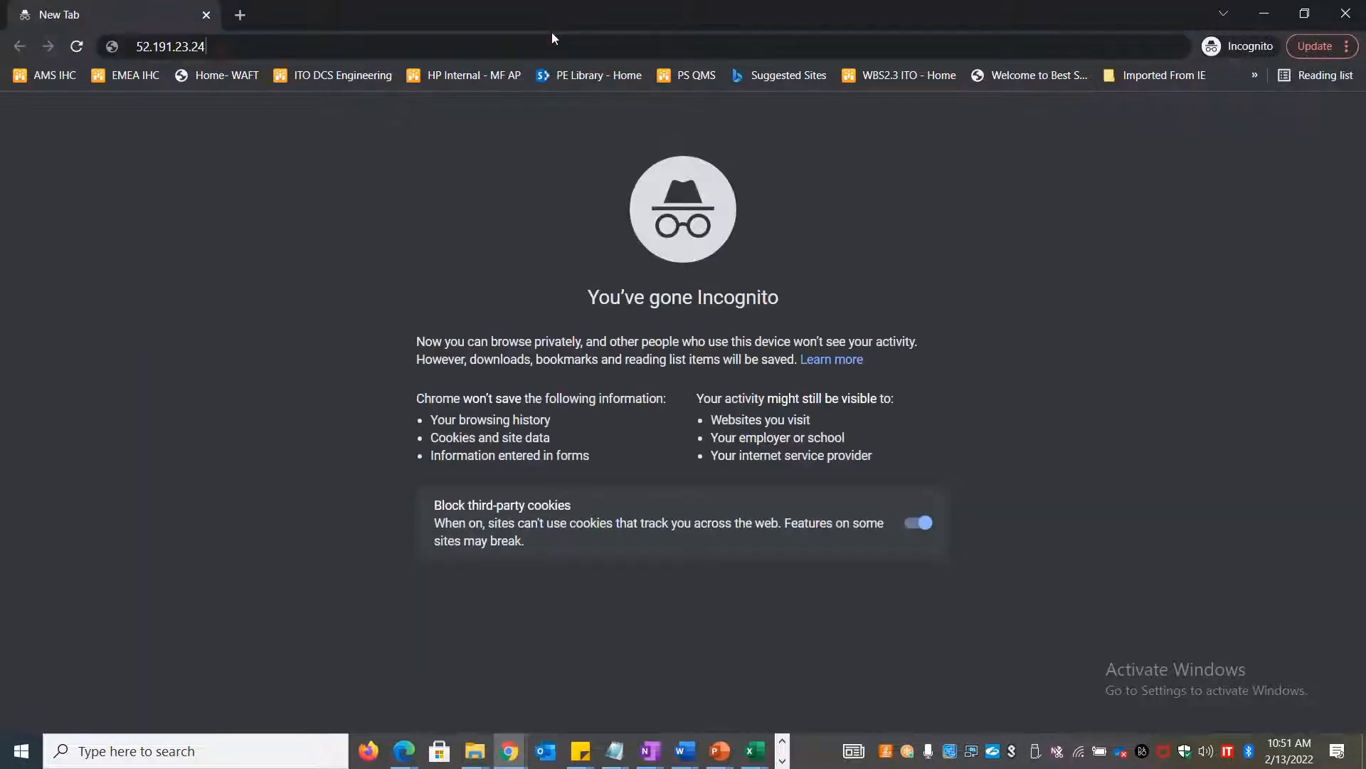
key("Return")
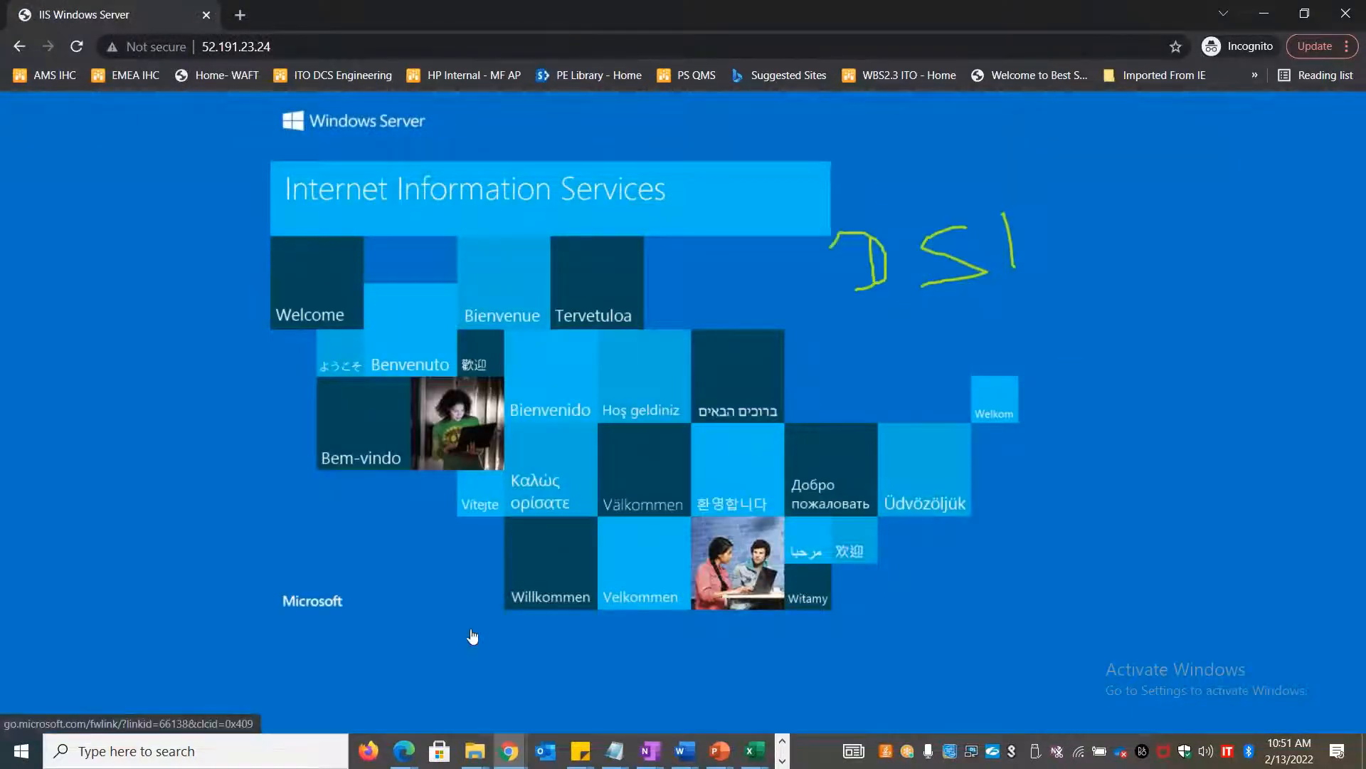
Compare the incognito window's DSI start page with the regular window's AVM page
left_click(372, 747)
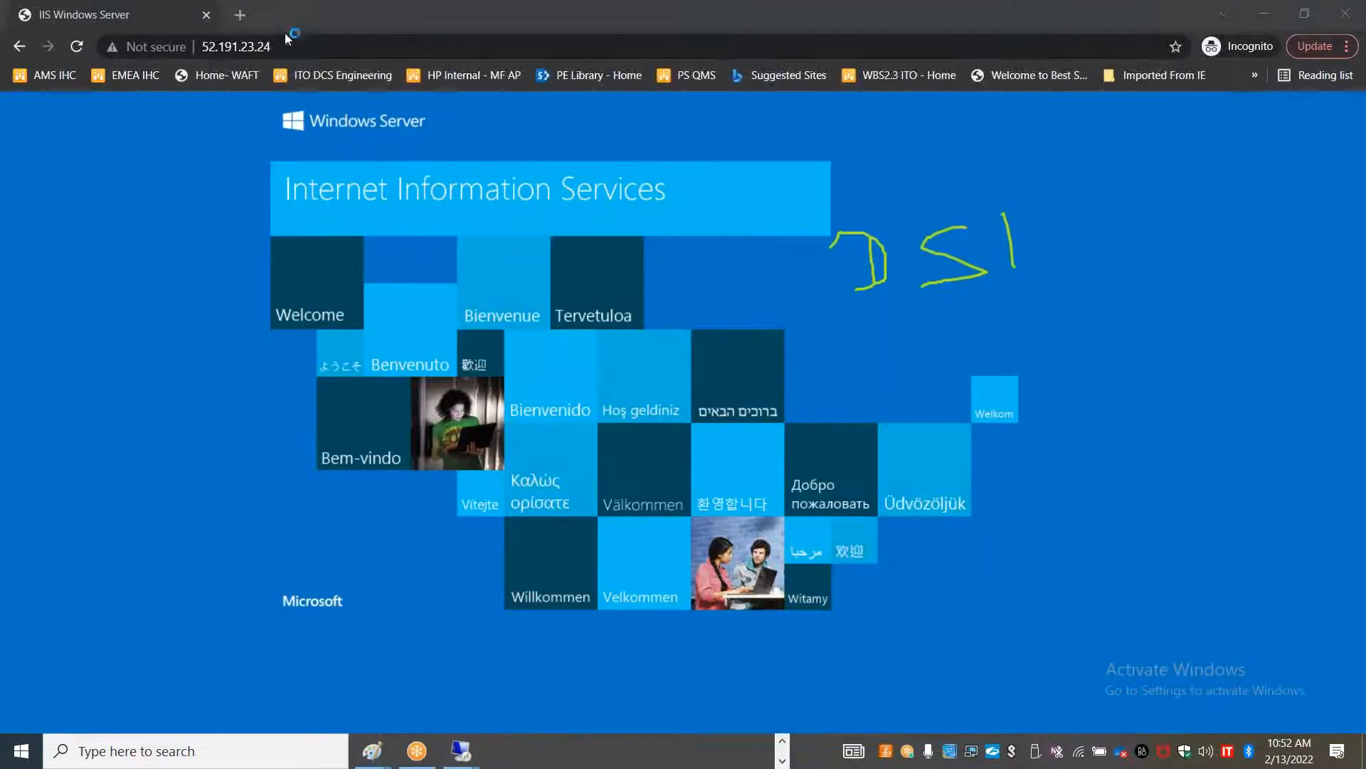
left_click(786, 746)
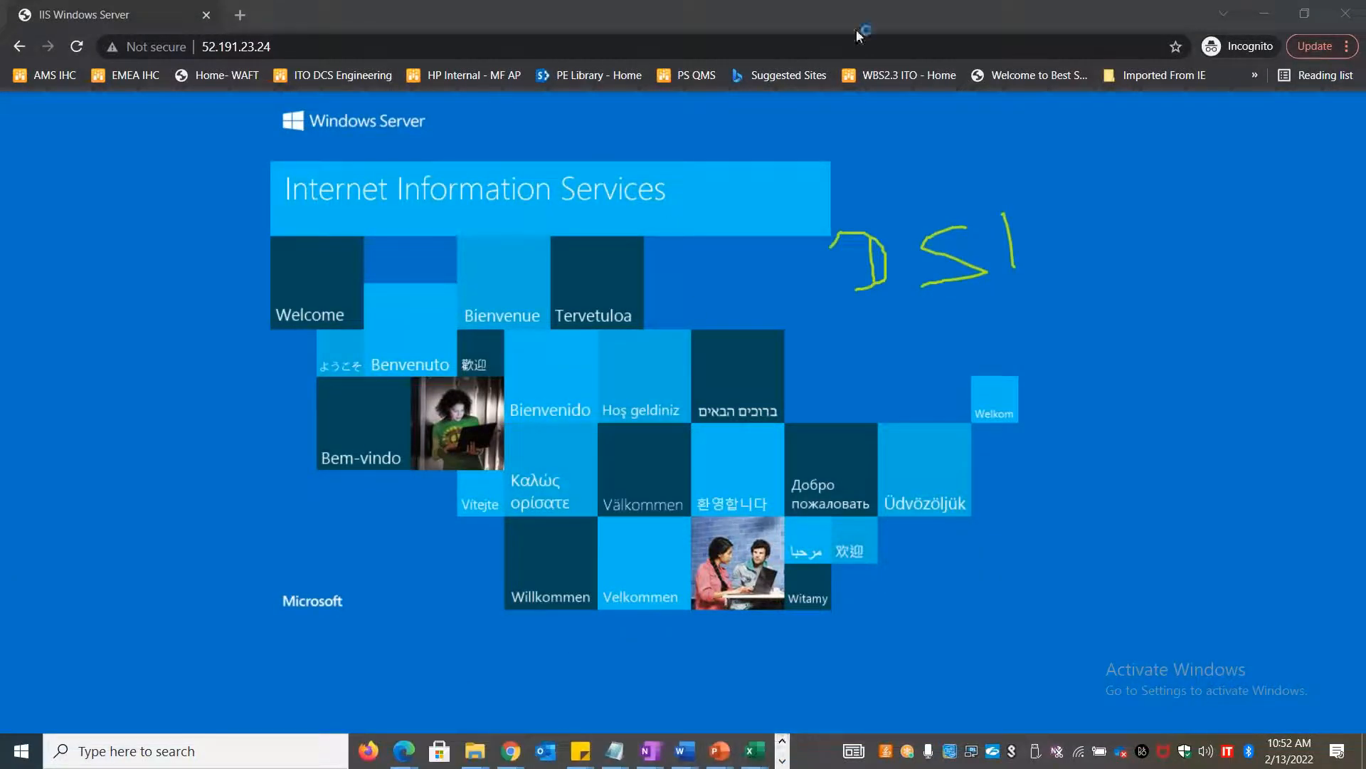
key("alt+Tab")
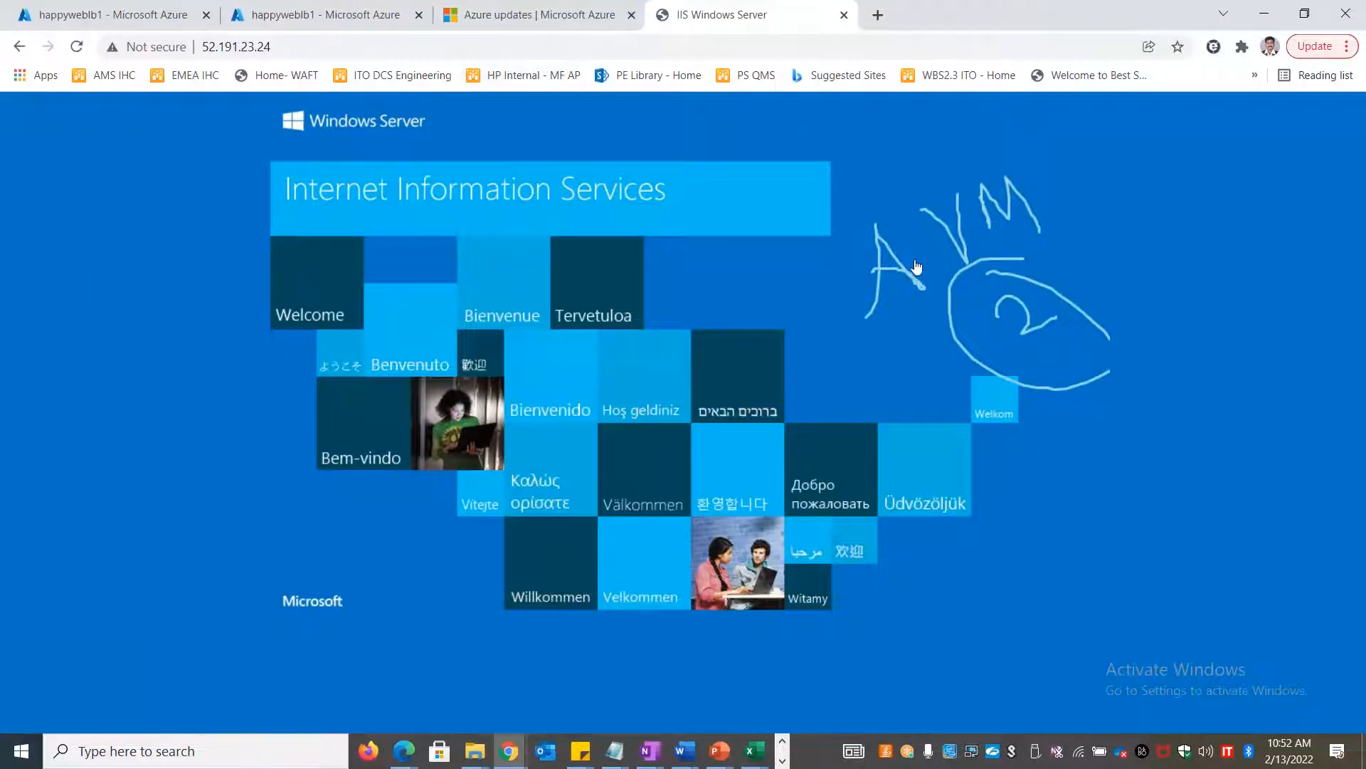
key("alt+Tab")
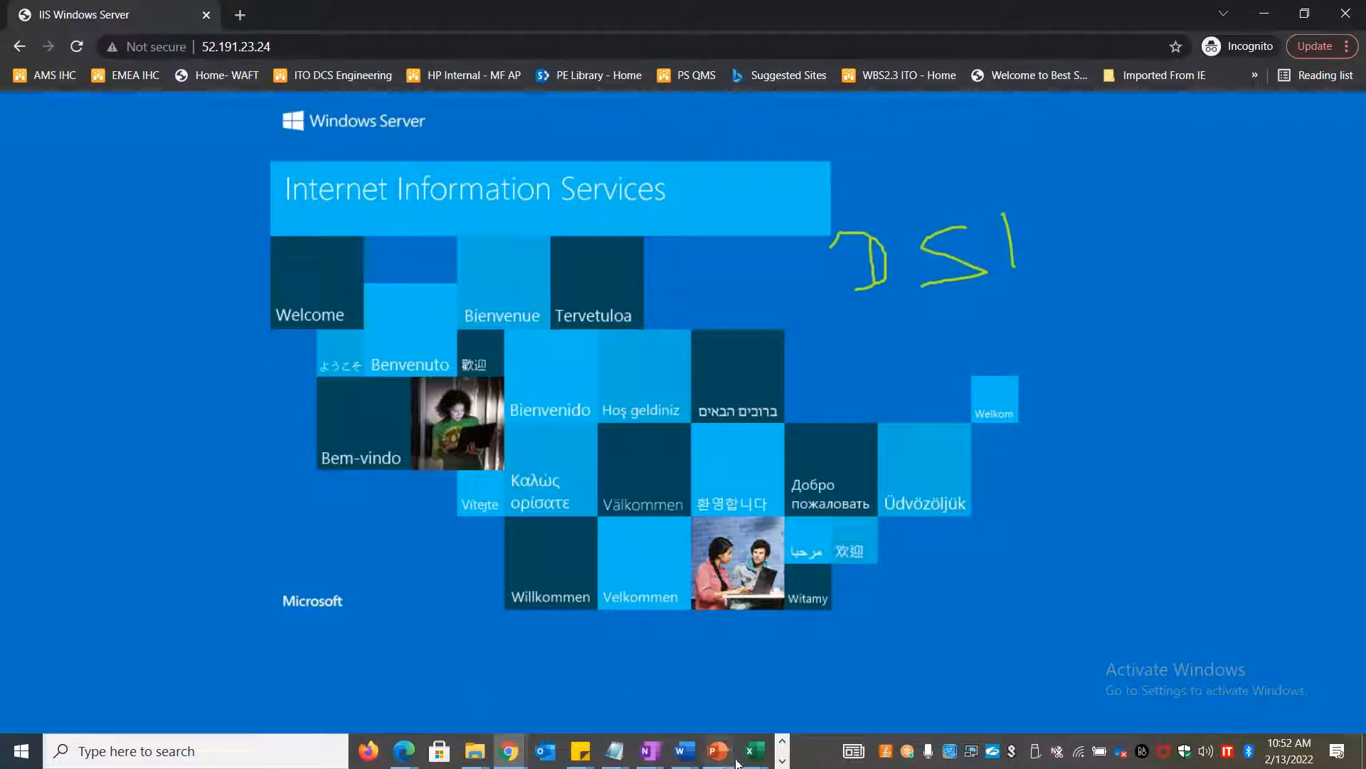
left_click(781, 760)
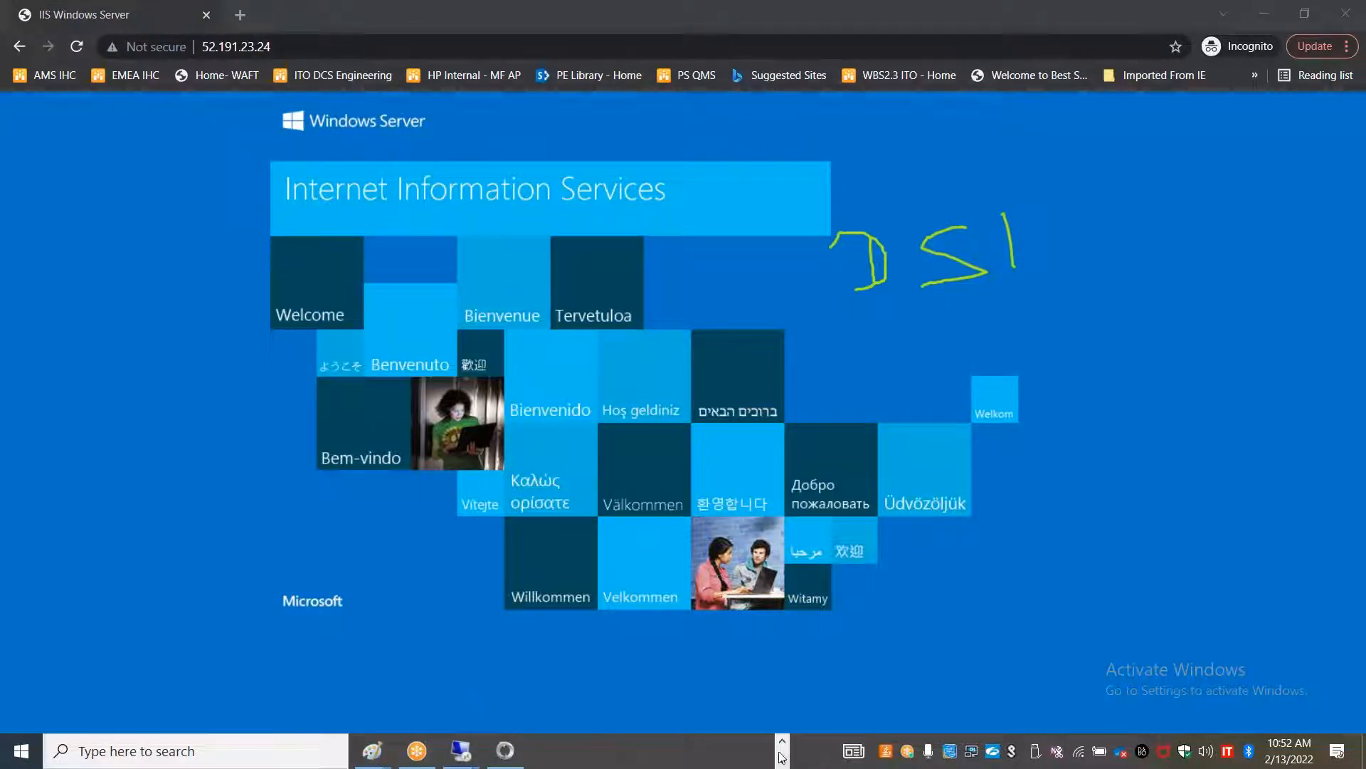
left_click(782, 741)
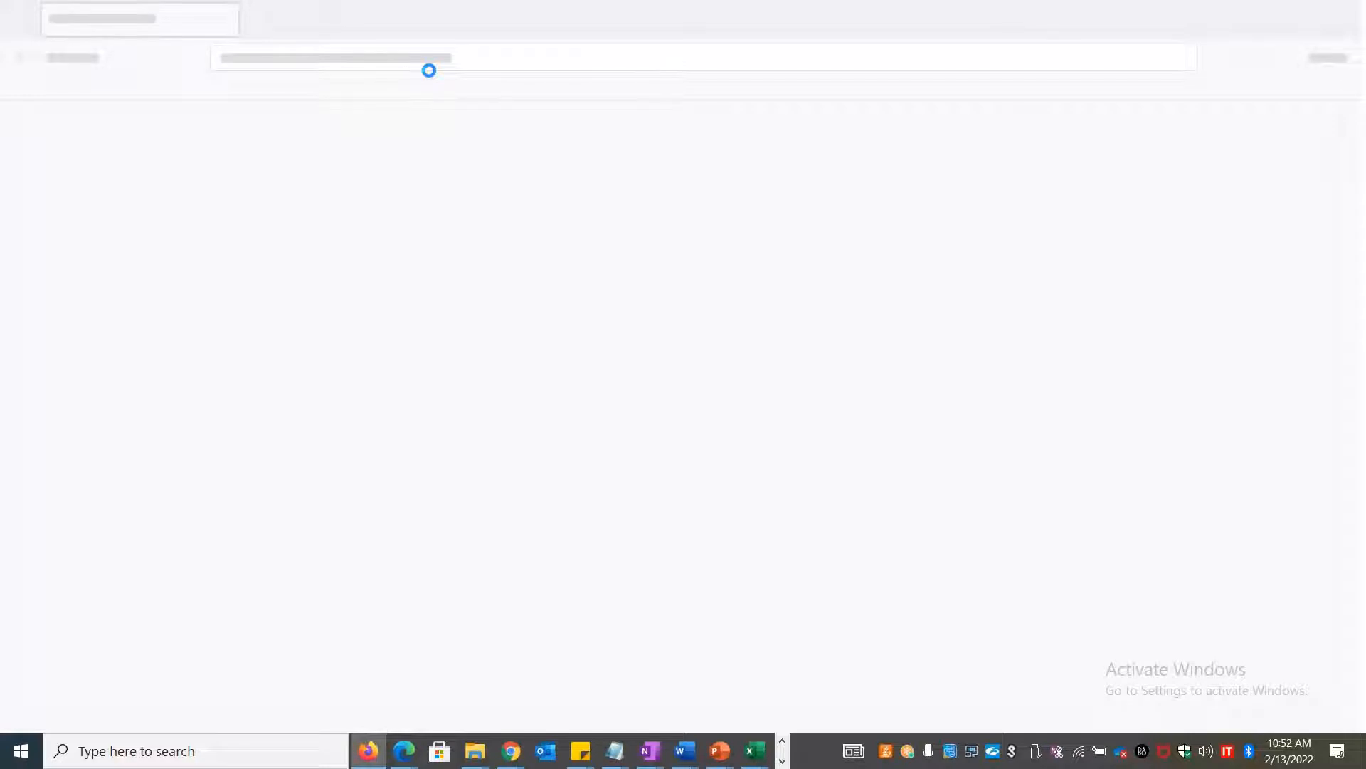
Load the pasted frontend IP 52.191.23.24 in Firefox
left_click(459, 63)
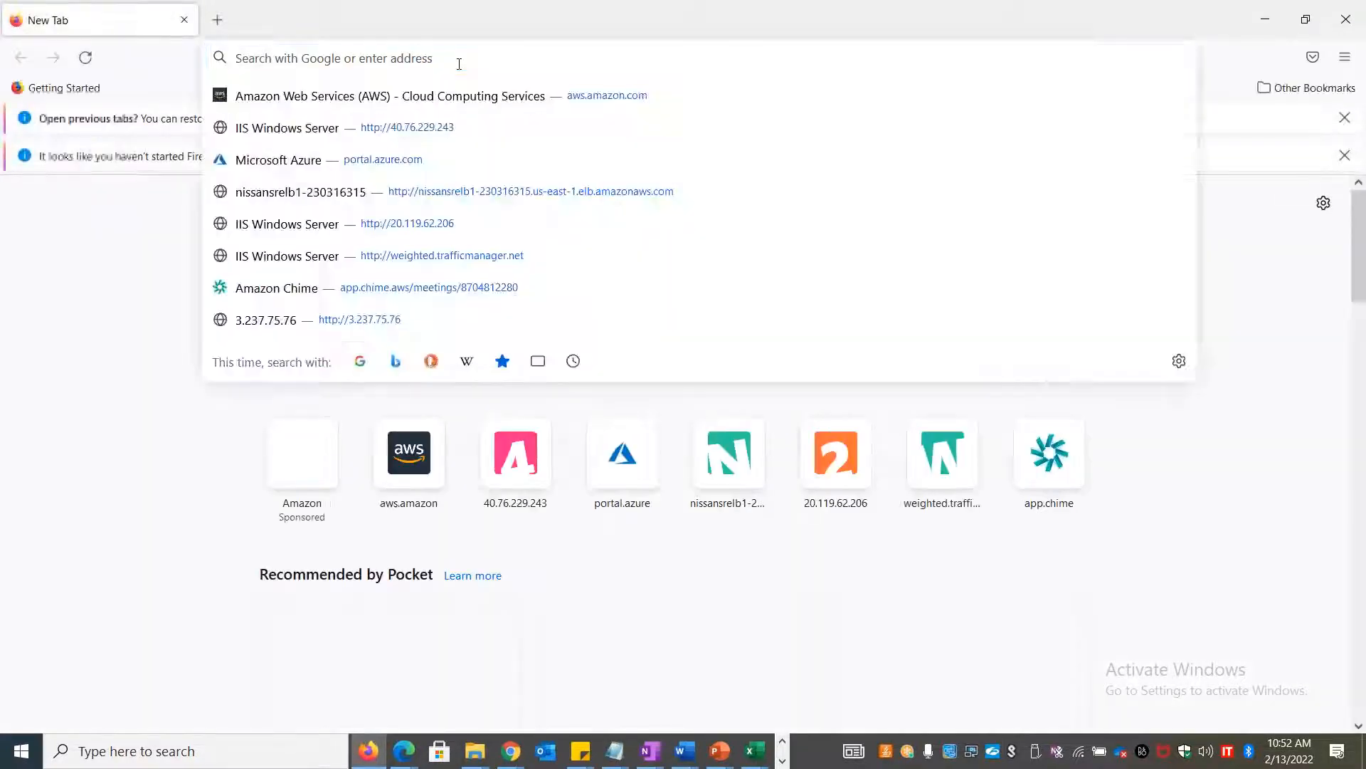
key("ctrl+v")
key("Return")
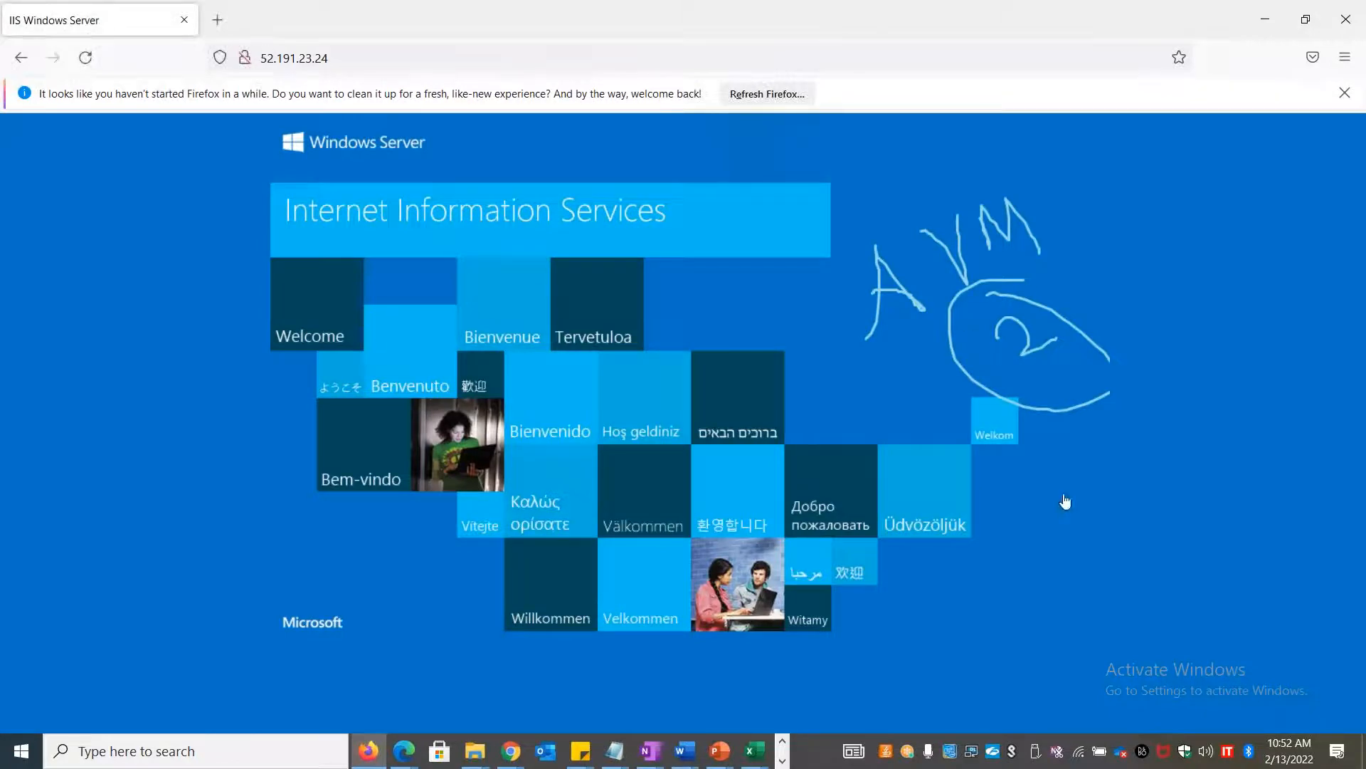
Check the DAY6 workbook's load balancer notes, then return to the Firefox IIS page
key("alt+Tab")
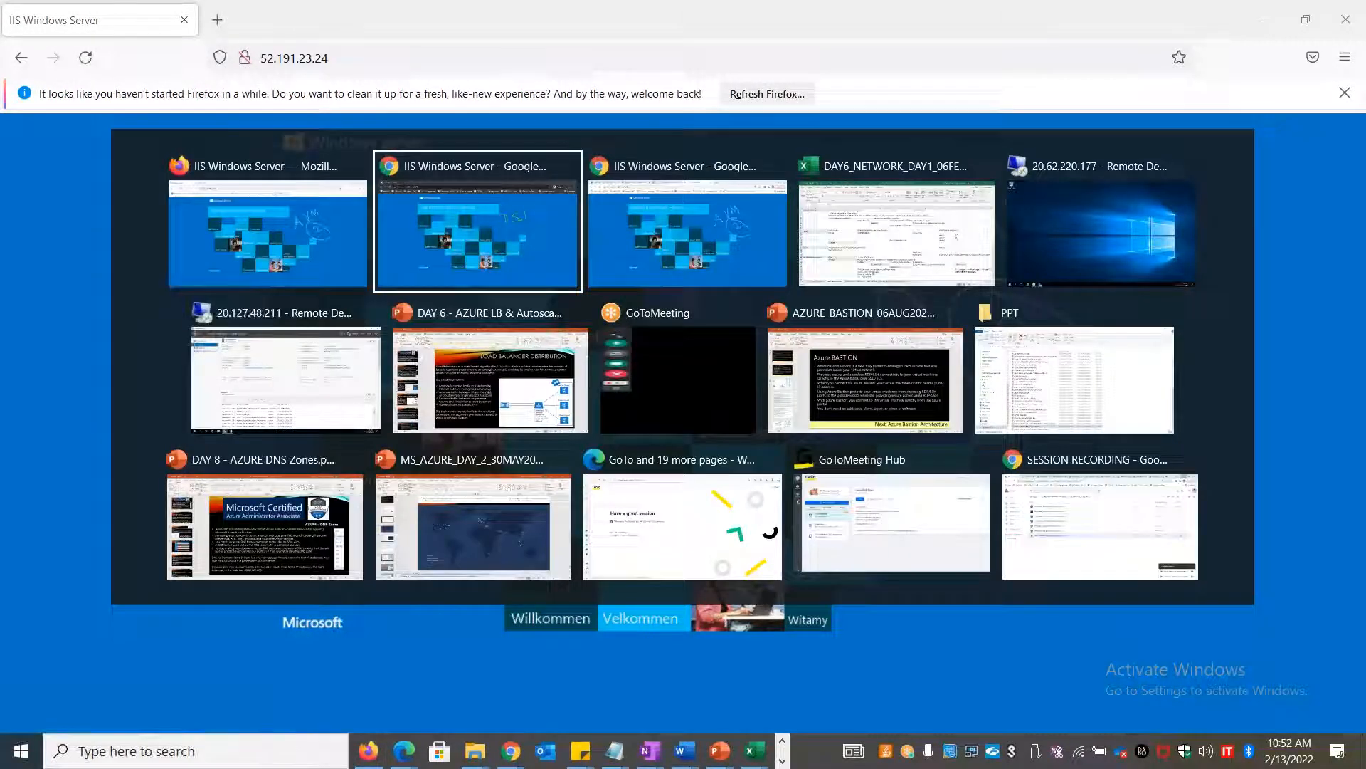
key("alt+Tab")
key("alt+Tab")
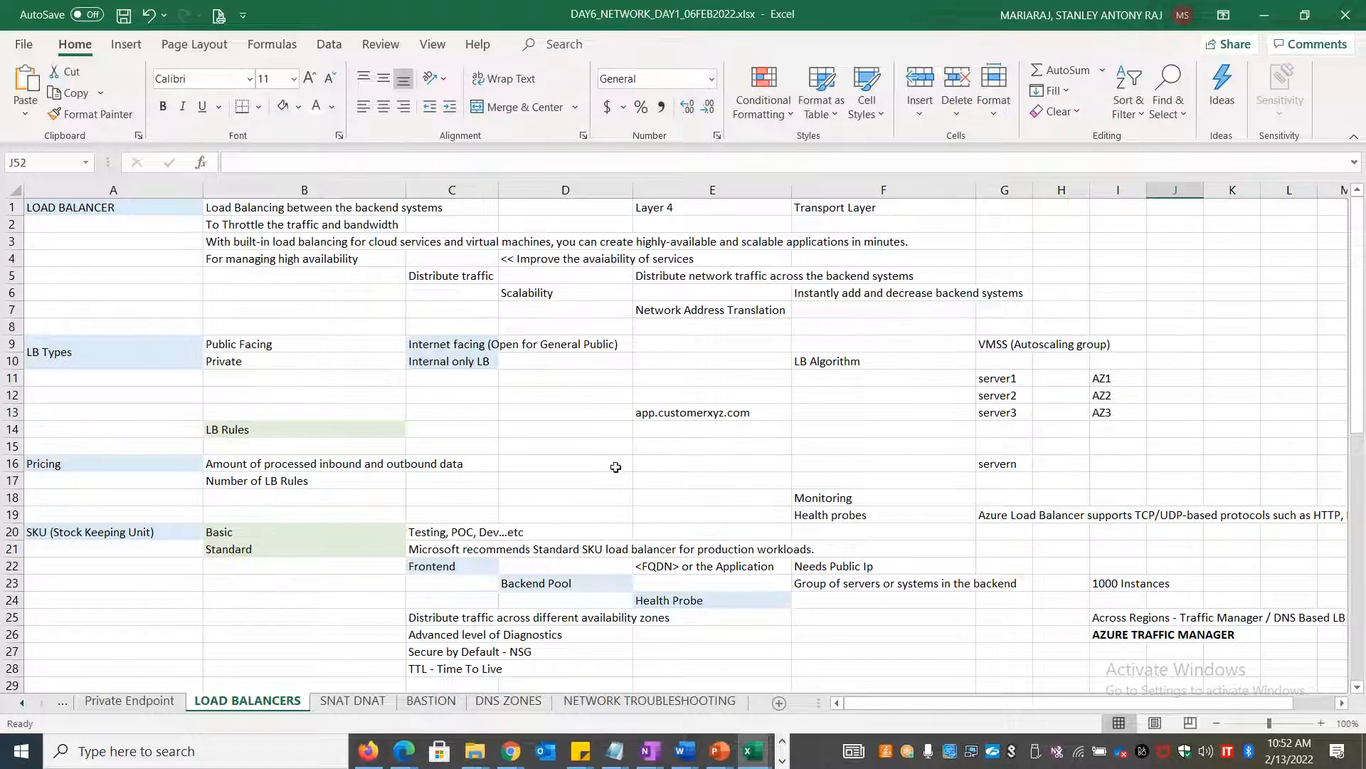
key("alt+Tab")
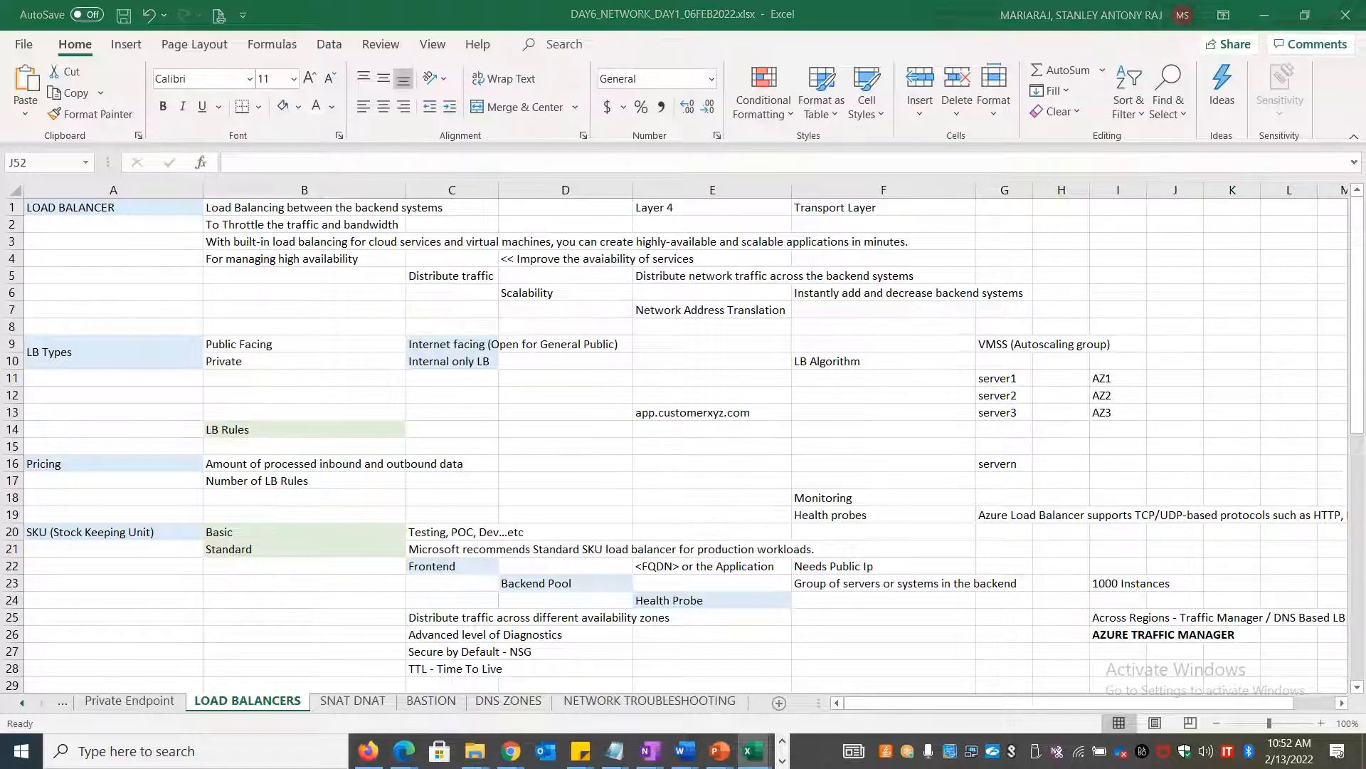
key("alt+Tab")
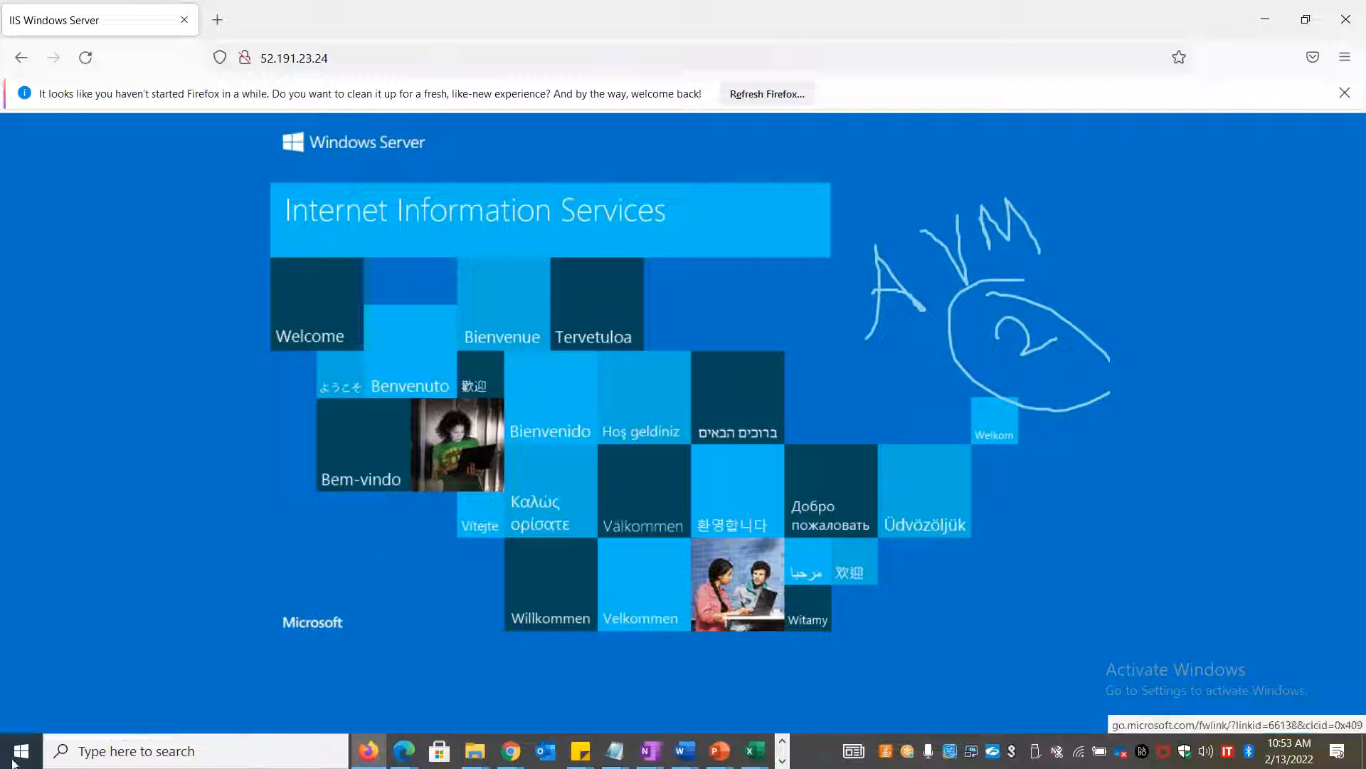
Launch Alarms & Clock via a 'Timer' search, maximize it and expand the Tea Break timer
left_click(155, 750)
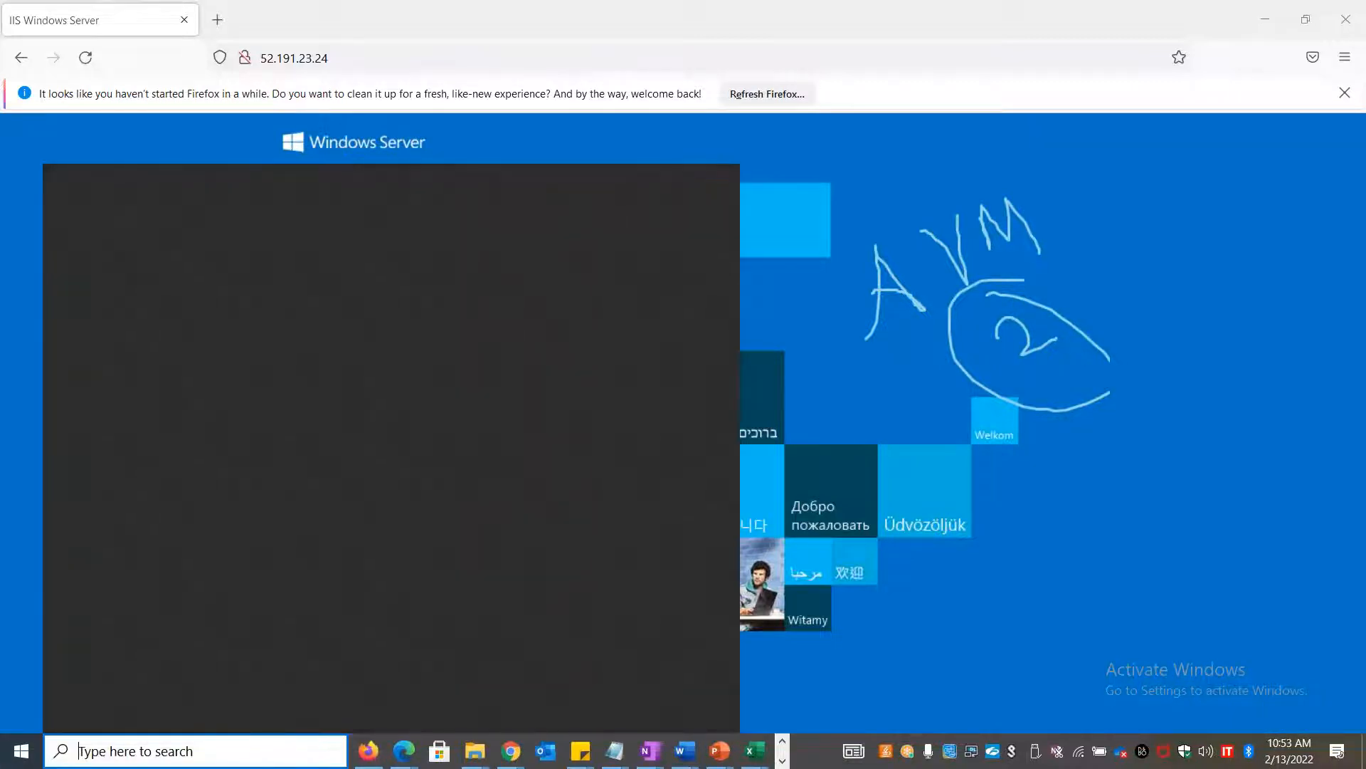
type("Timer")
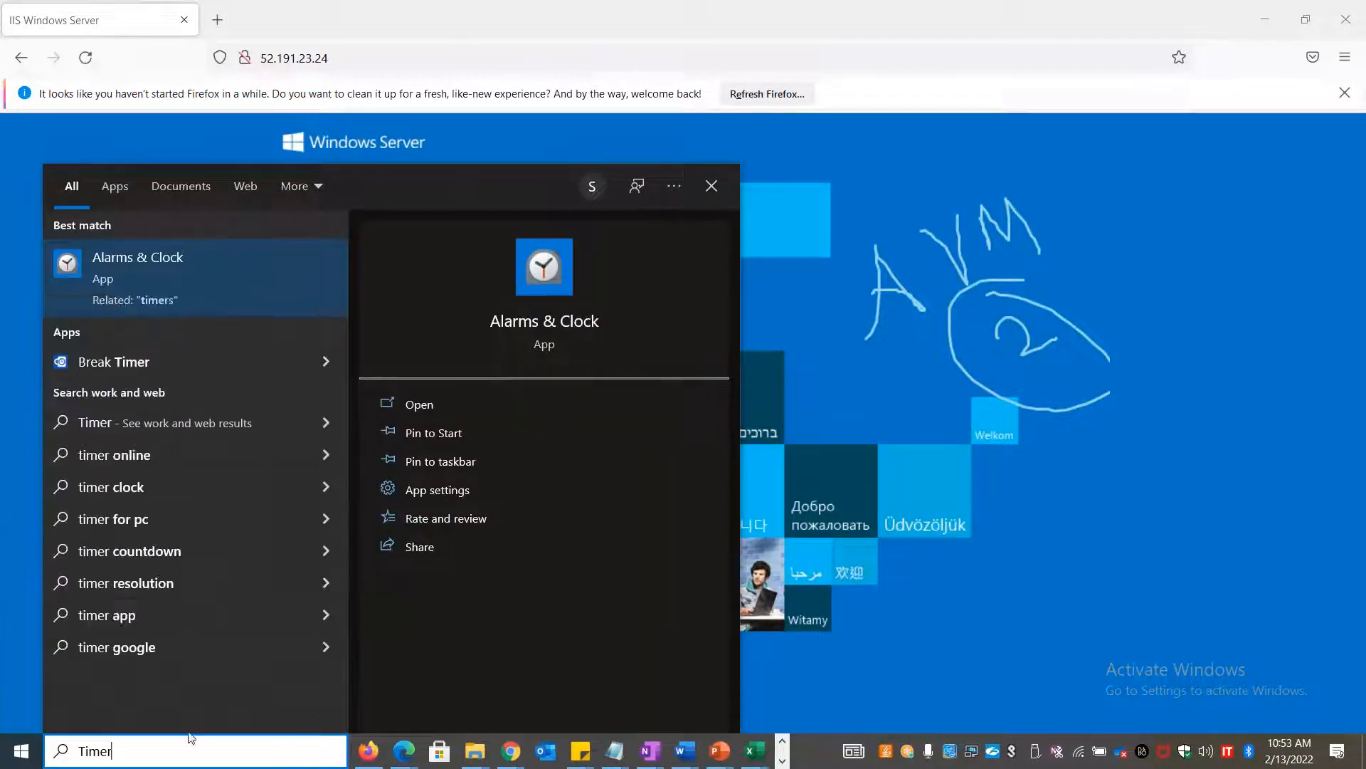
left_click(419, 404)
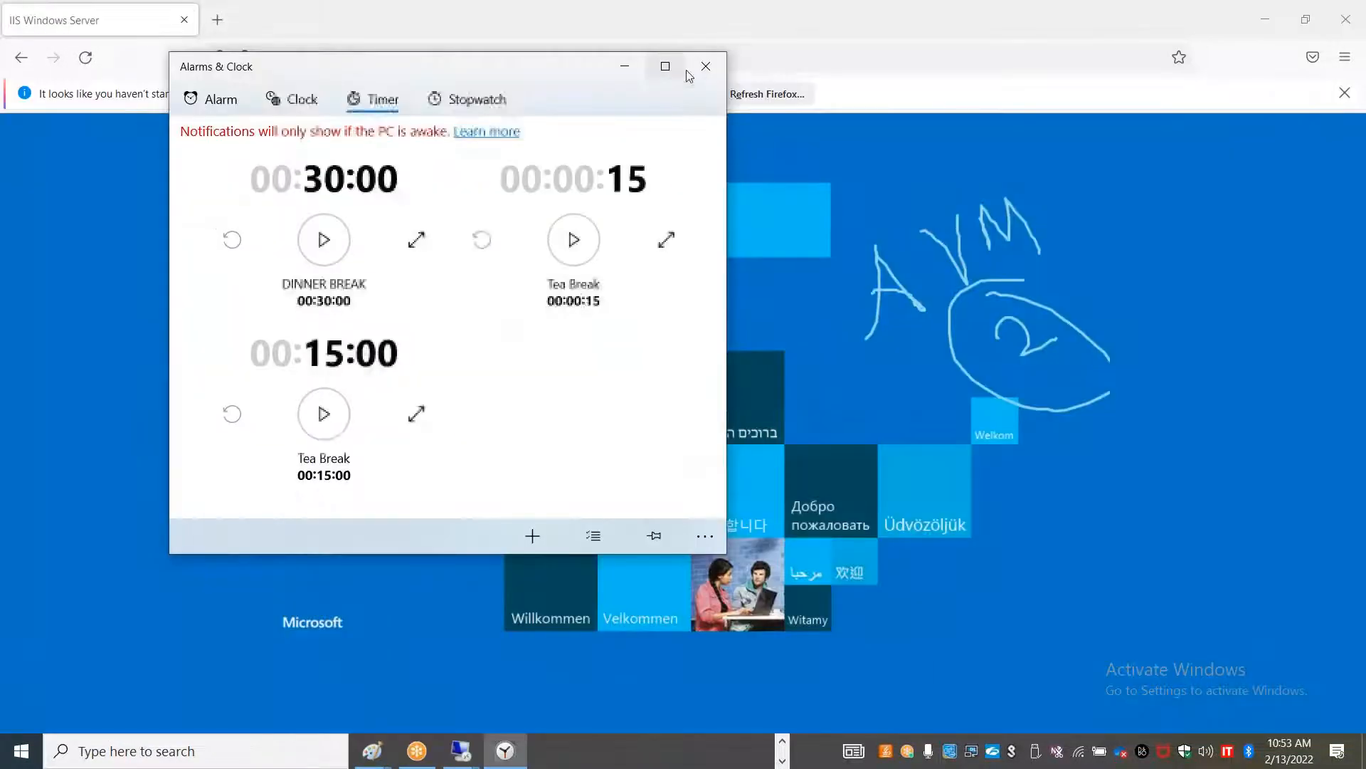
left_click(681, 71)
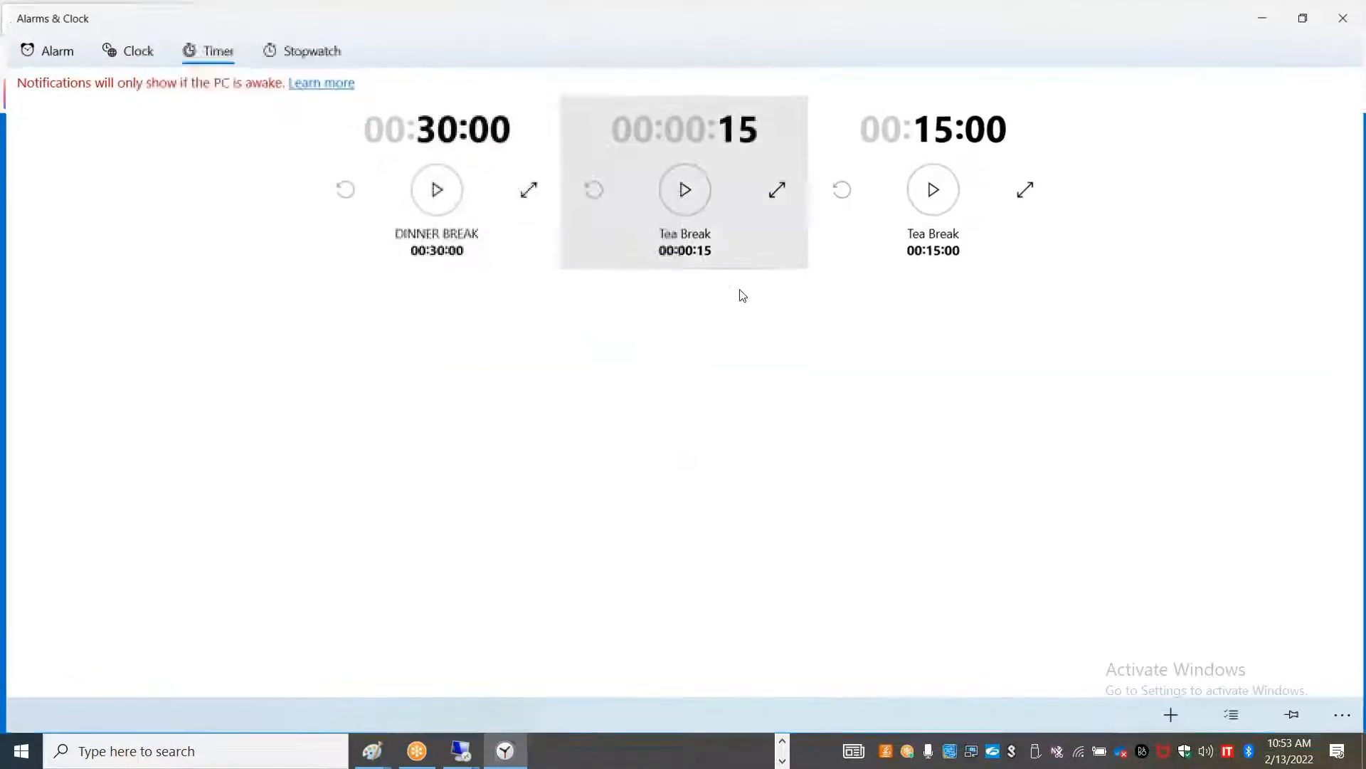
left_click(1030, 192)
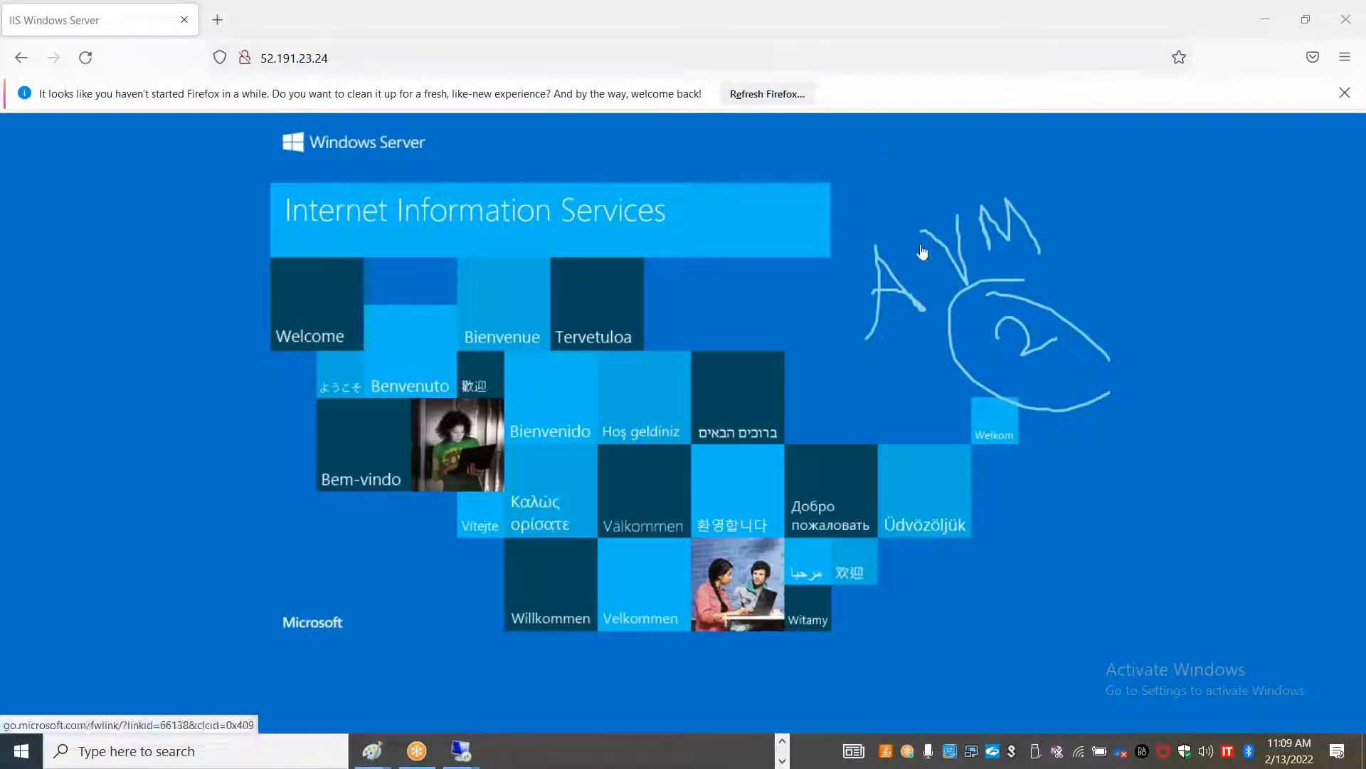
key("alt+Tab")
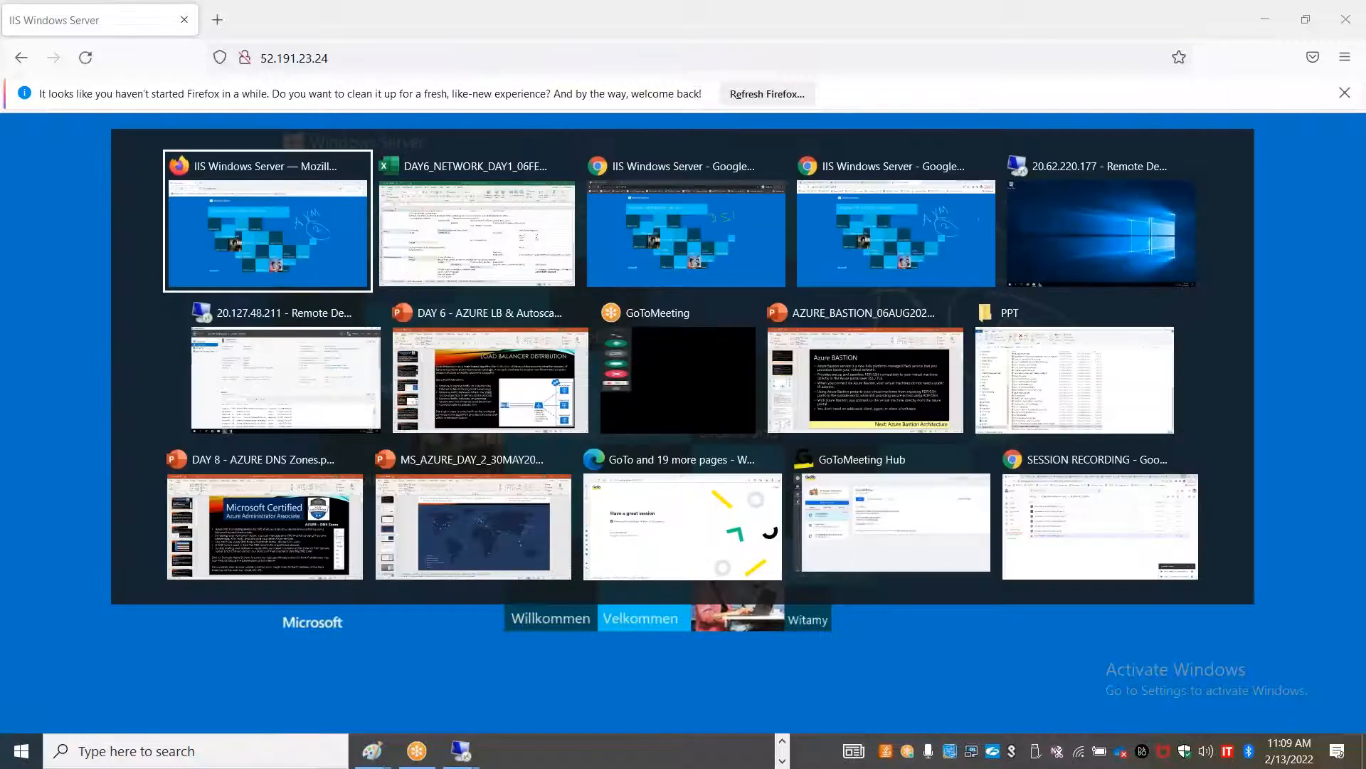
Enter 'Load Balancer' in cell F13 beside app.customerxyz.com on the LOAD BALANCERS sheet
key("Tab")
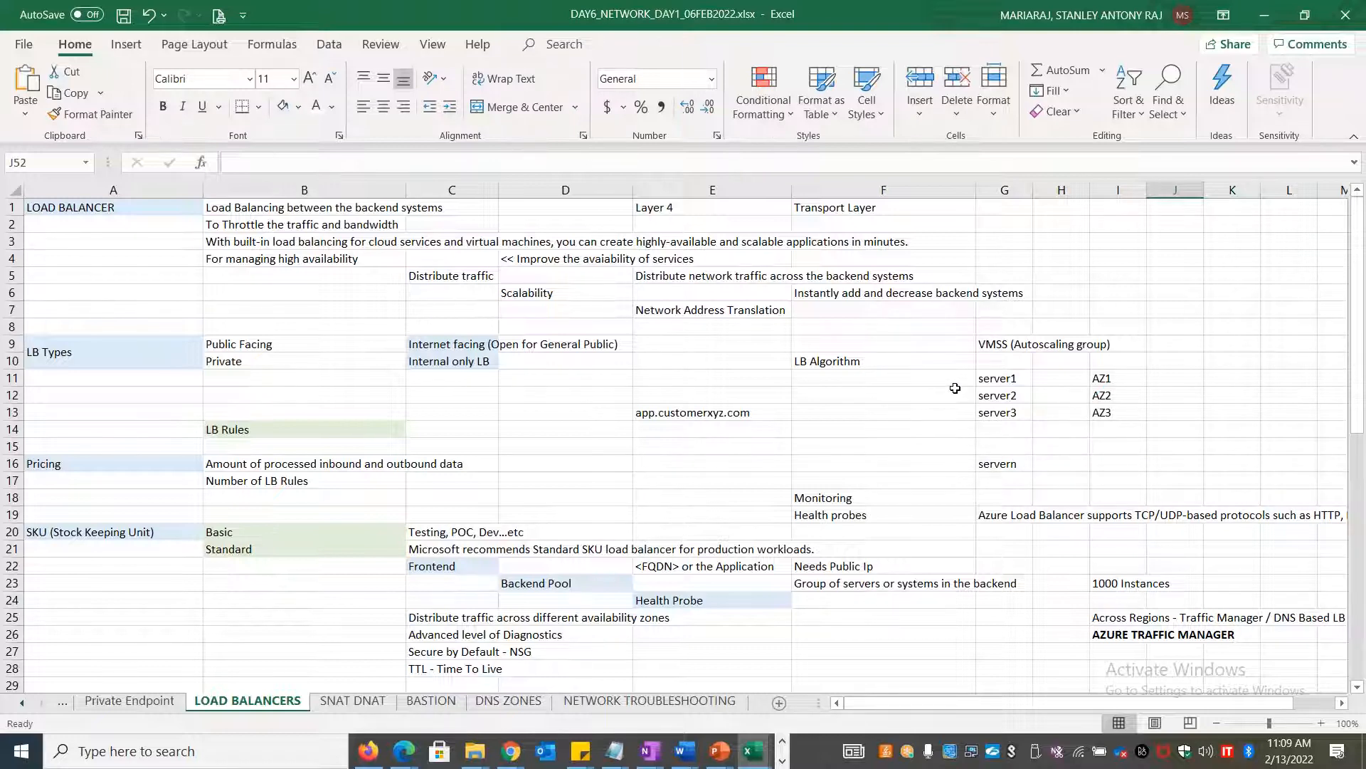
left_click(832, 416)
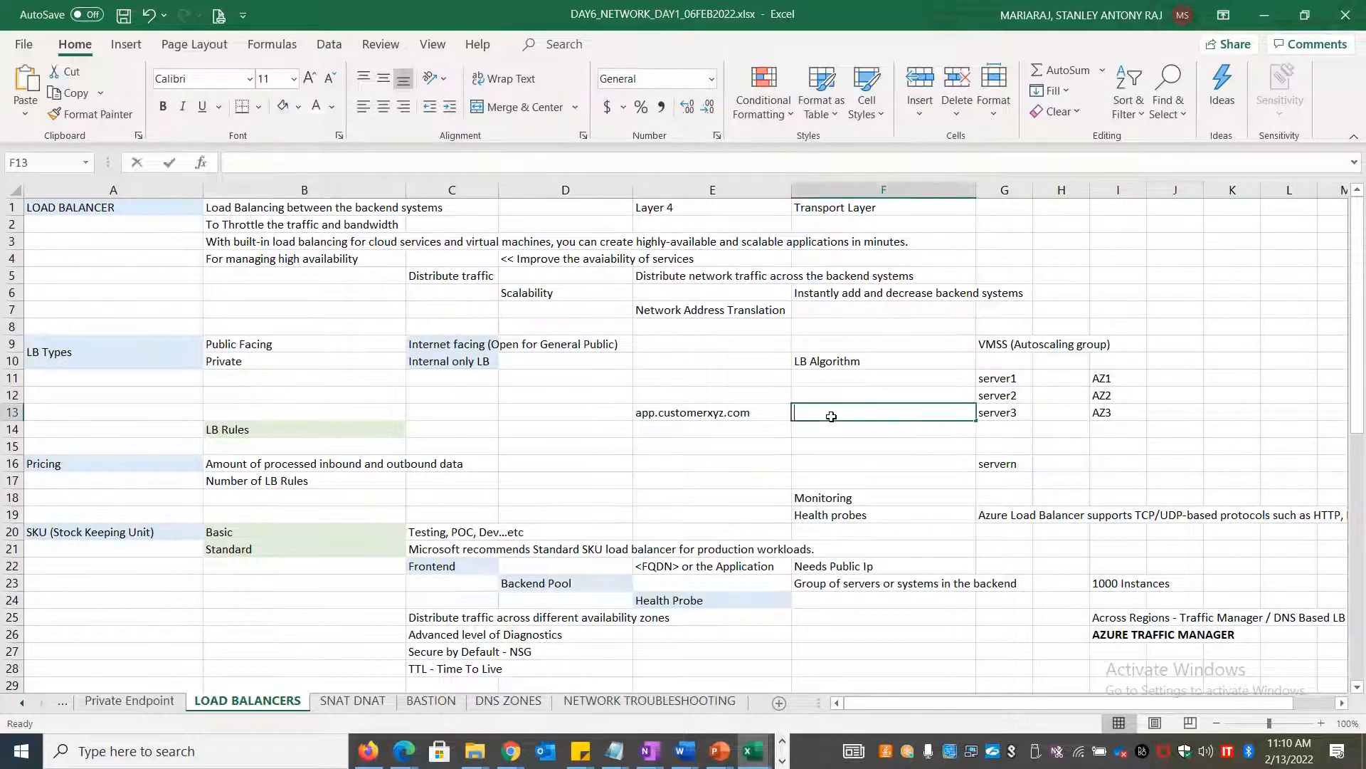
type("Load Balancer")
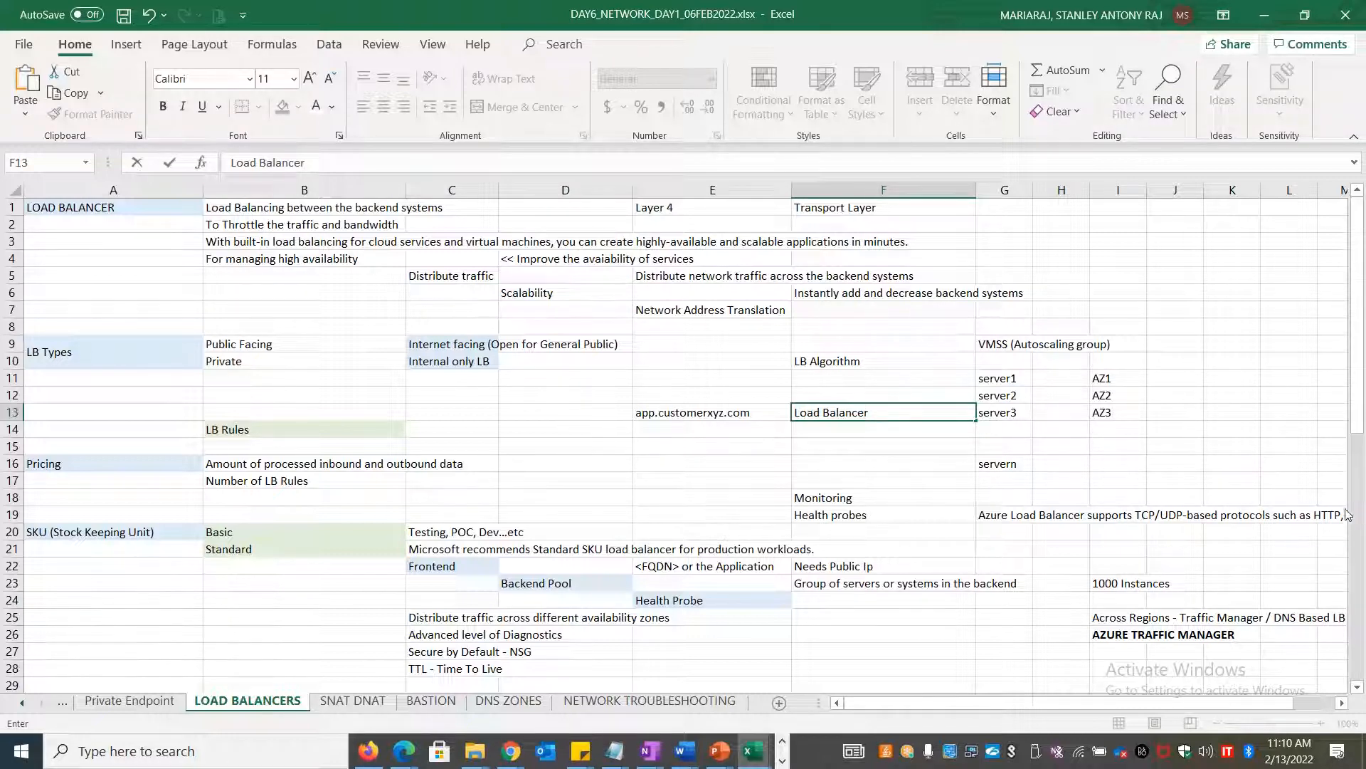
left_click(1340, 231)
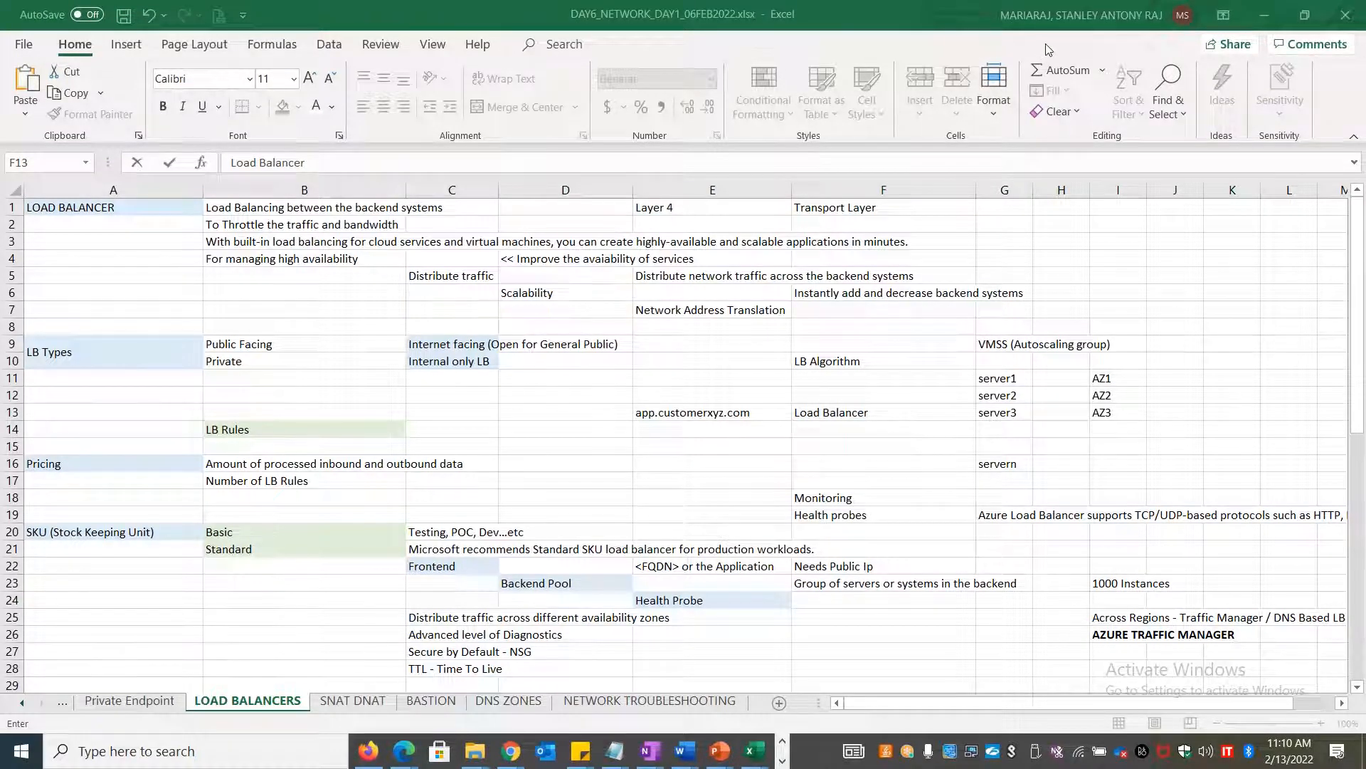
left_click(872, 420)
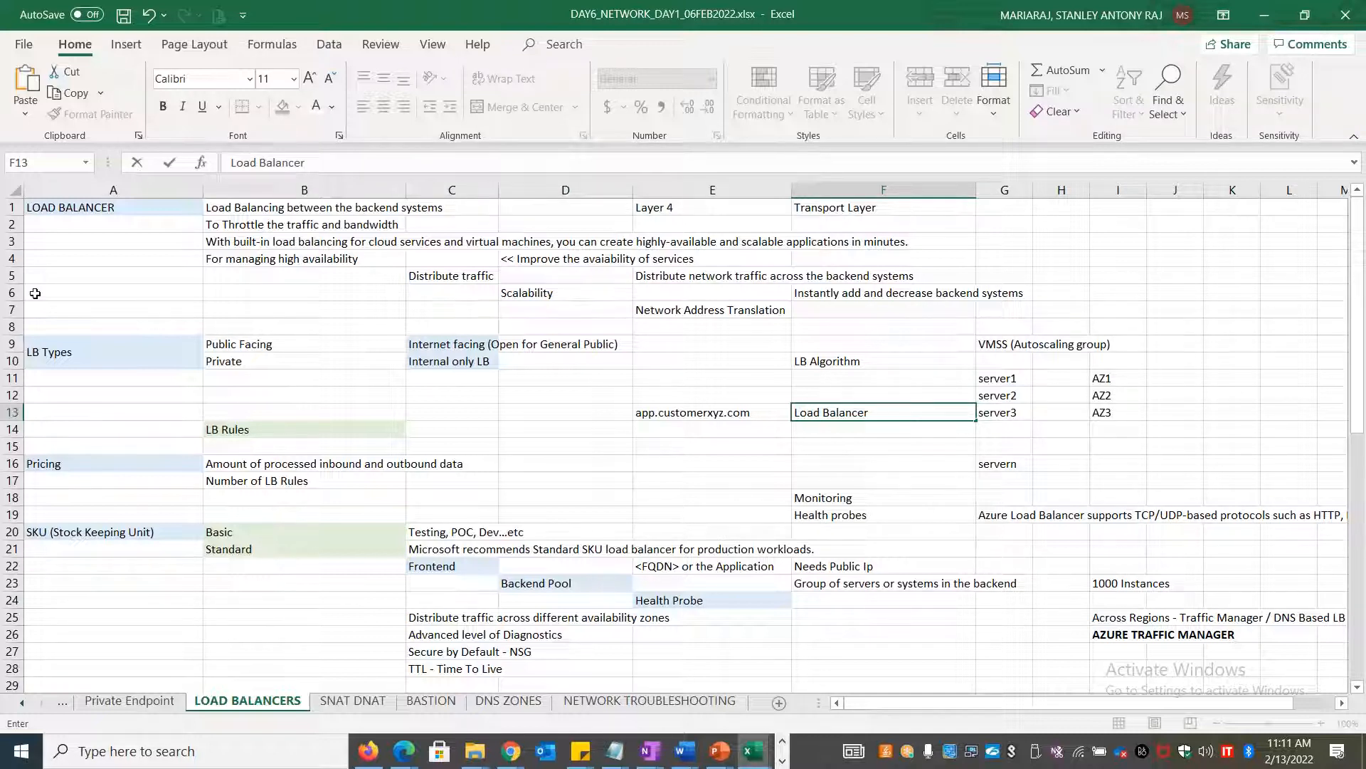
Type NAT in B59 and PAT in C59 on the LOAD BALANCERS sheet
key("alt+Tab")
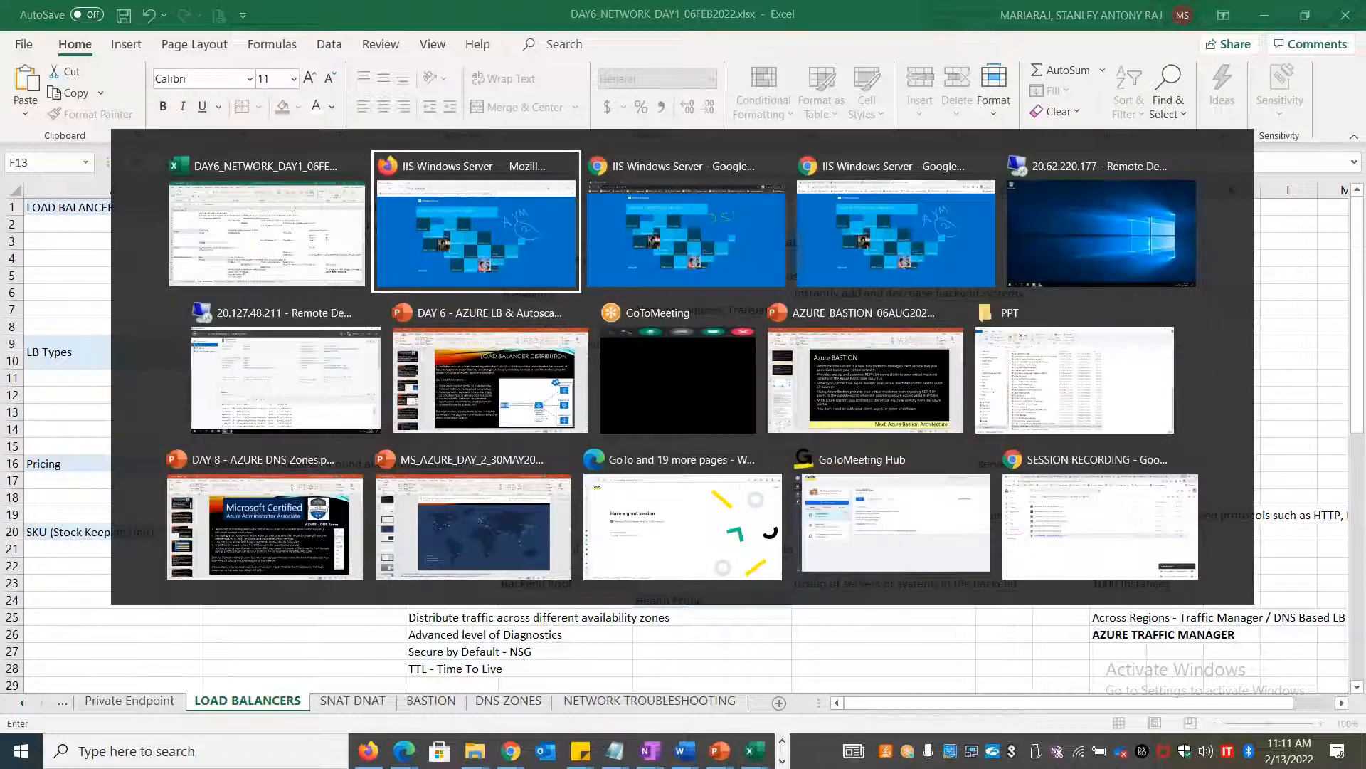
left_click(362, 636)
scroll(361, 636, "down", 17)
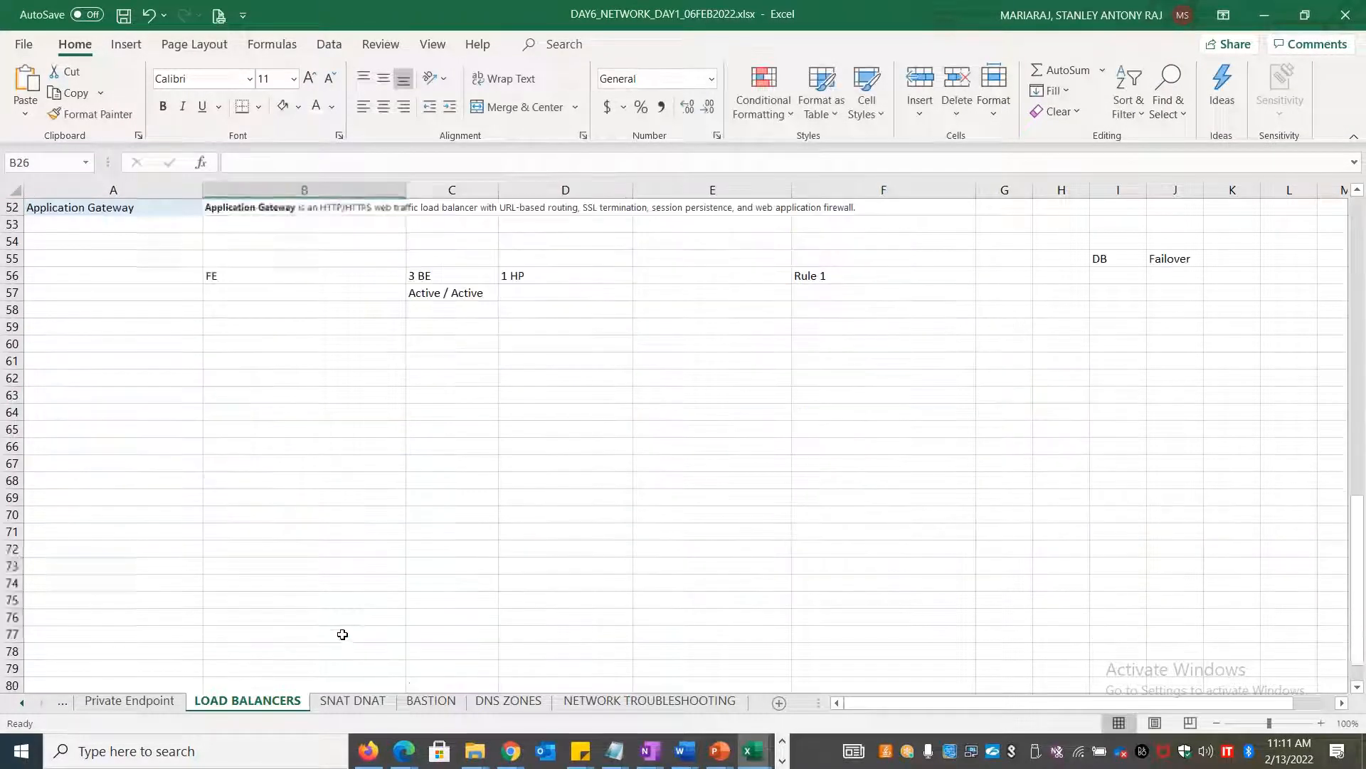
left_click(135, 341)
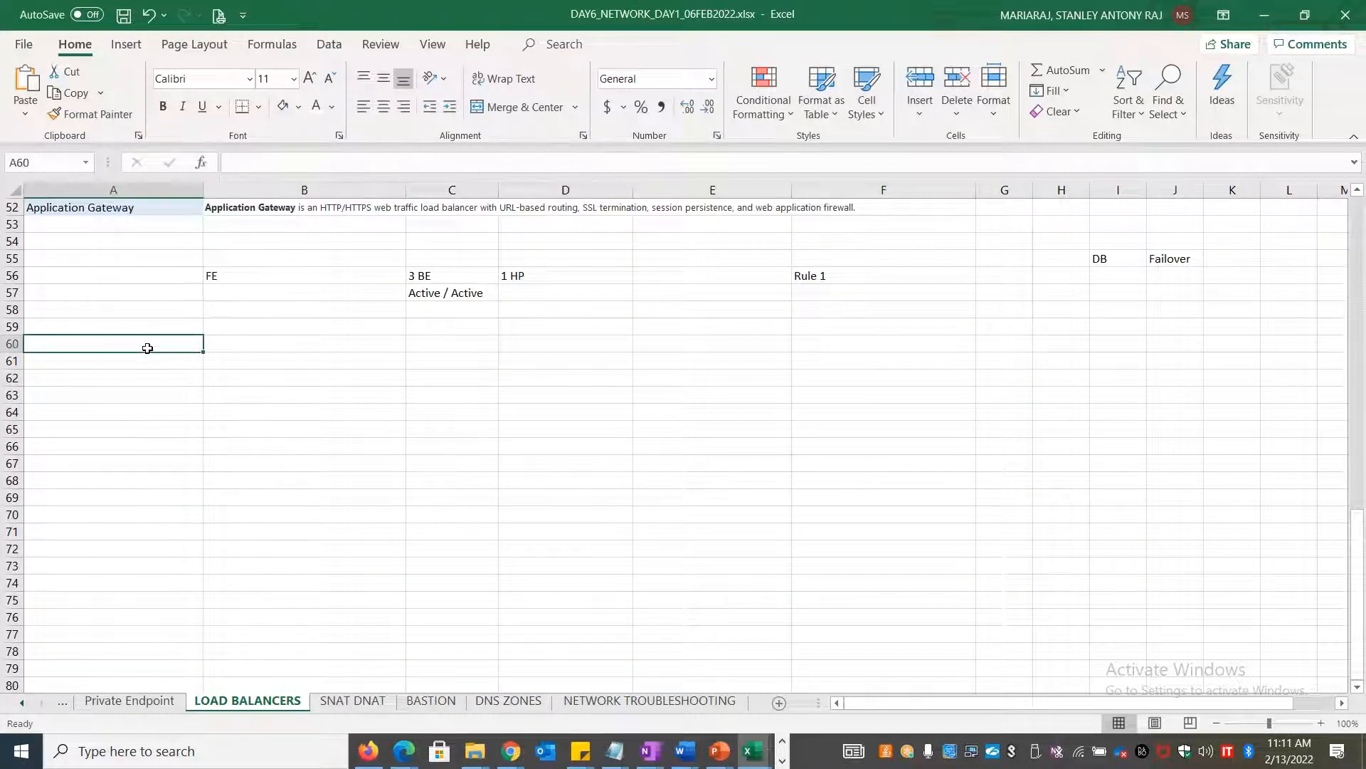
key("Up")
key("Right")
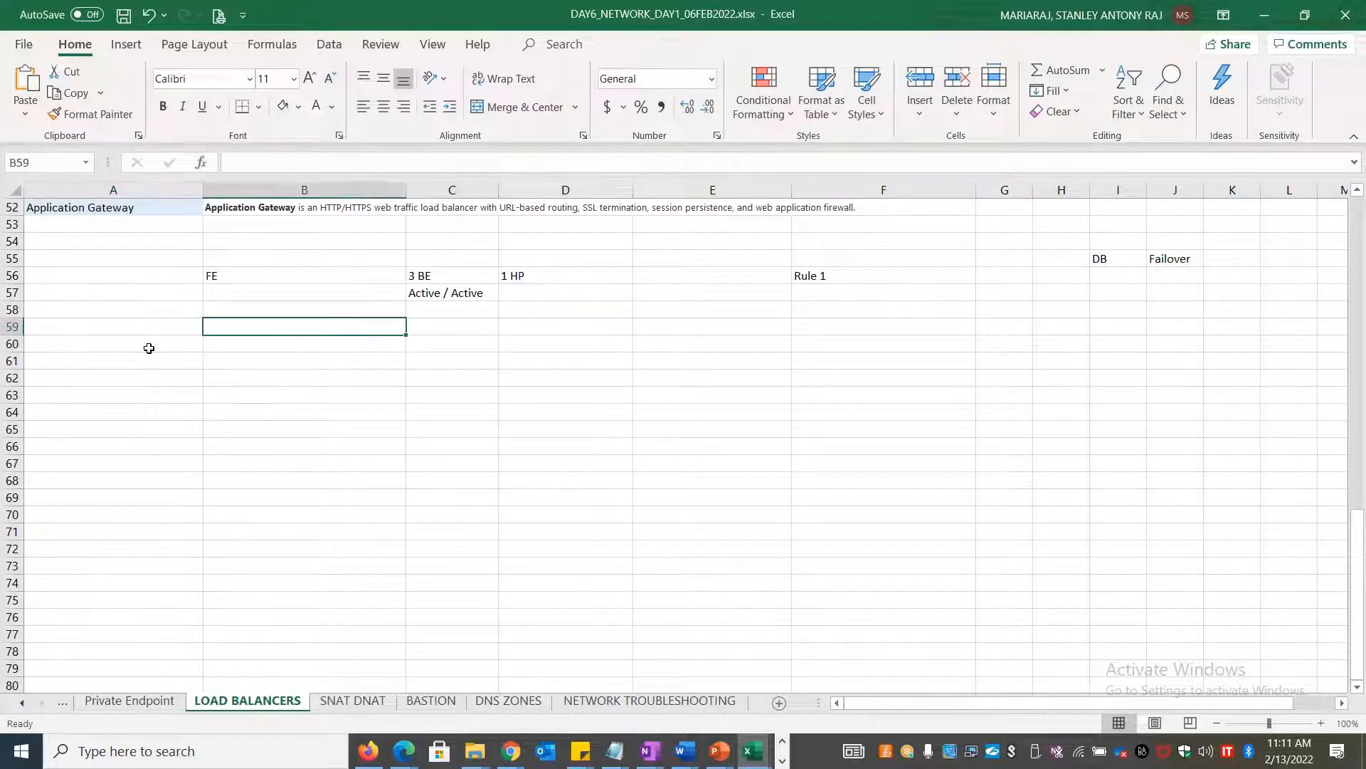
type("NAT")
key("Tab")
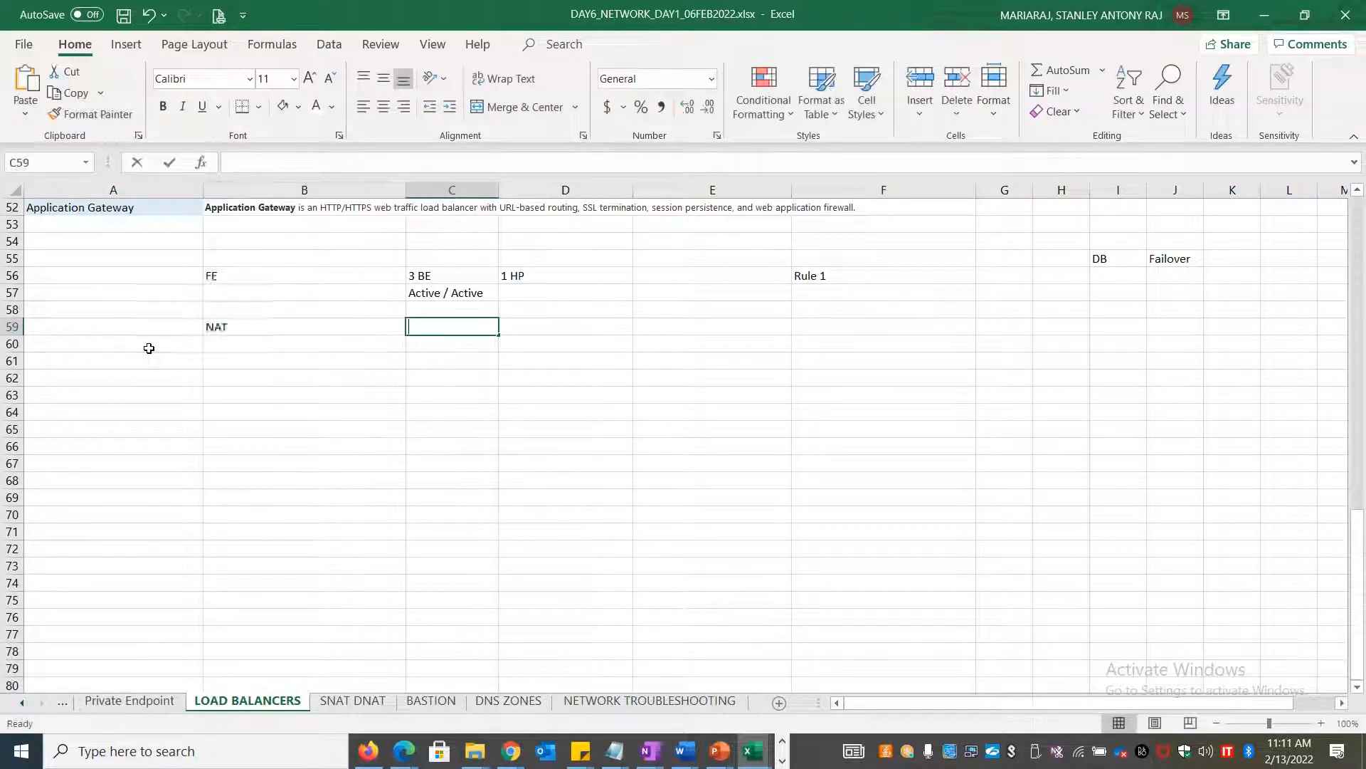
type("PAT")
key("Return")
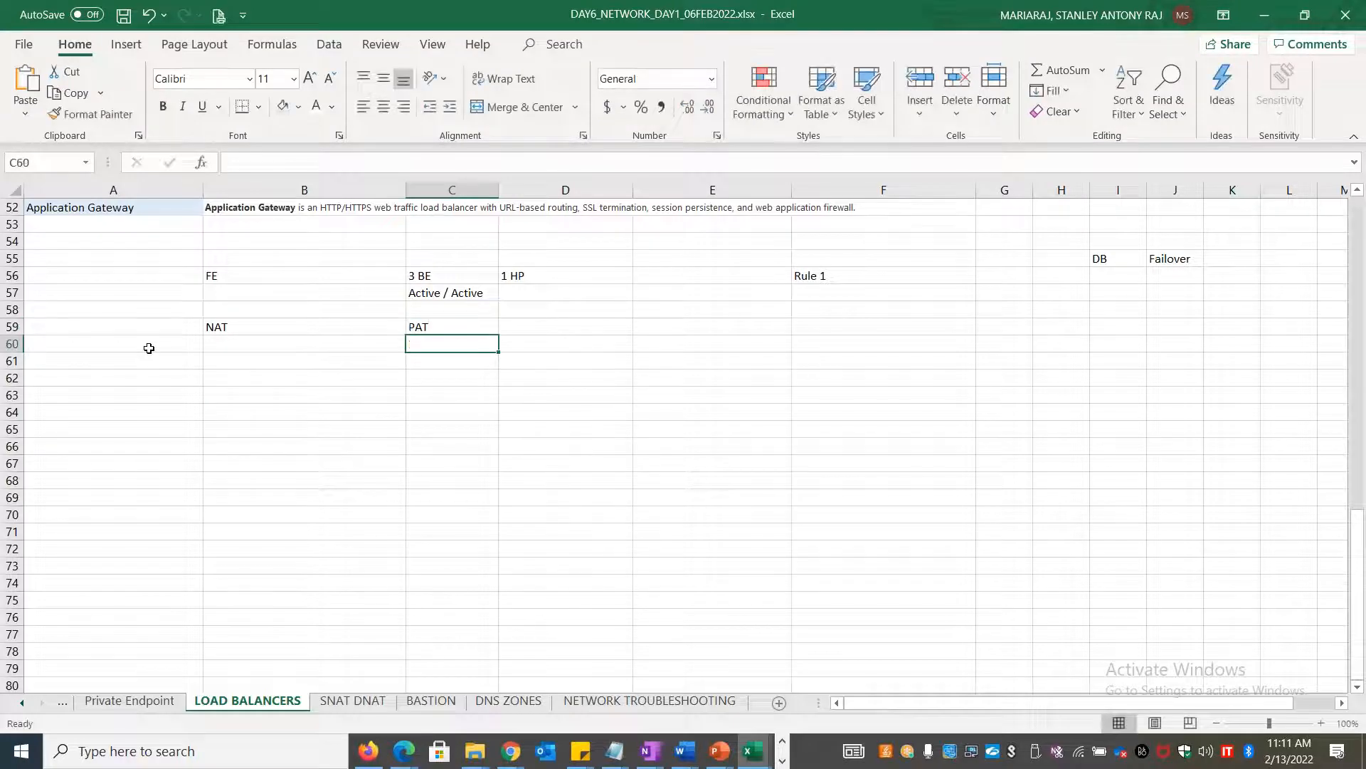
Glance at the SNAT/DNAT notes on the NAT sheet, then select cell C60 under PAT
key("Left")
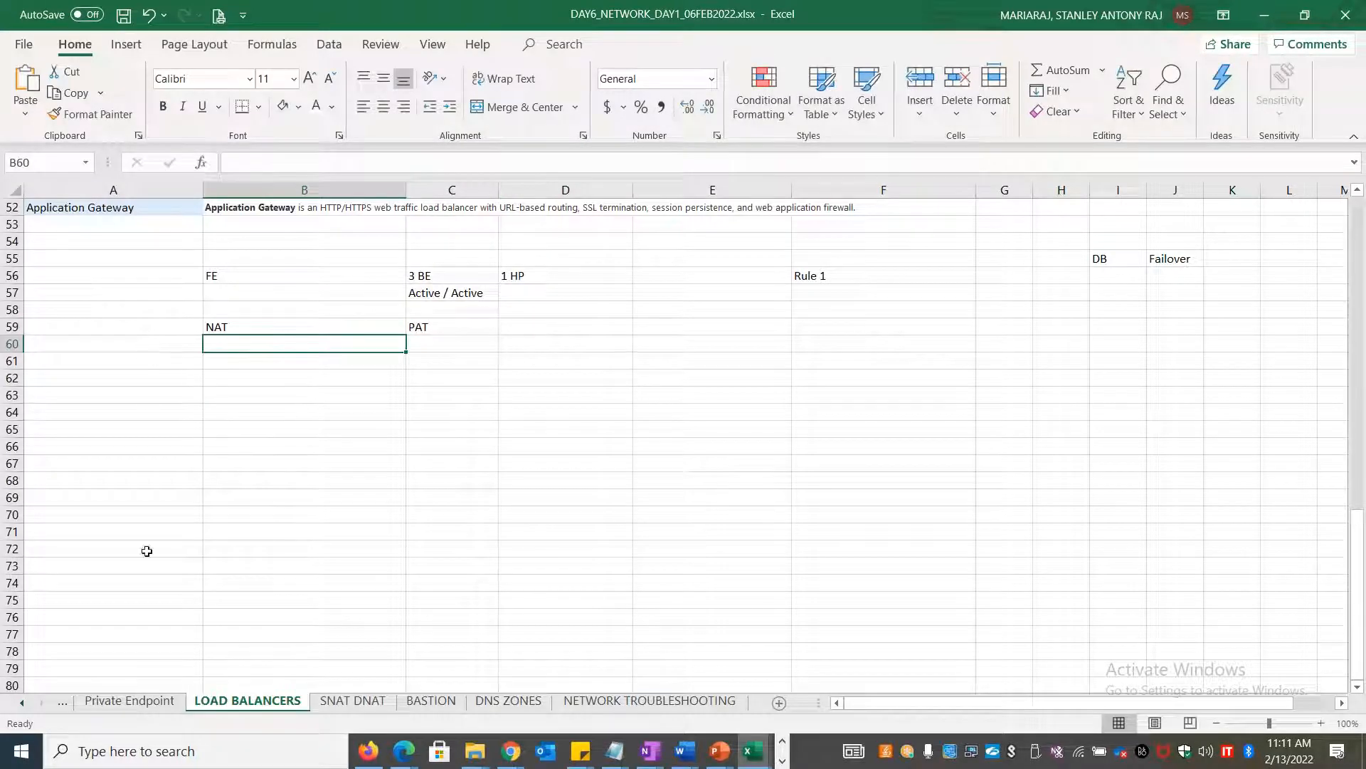
left_click(347, 705)
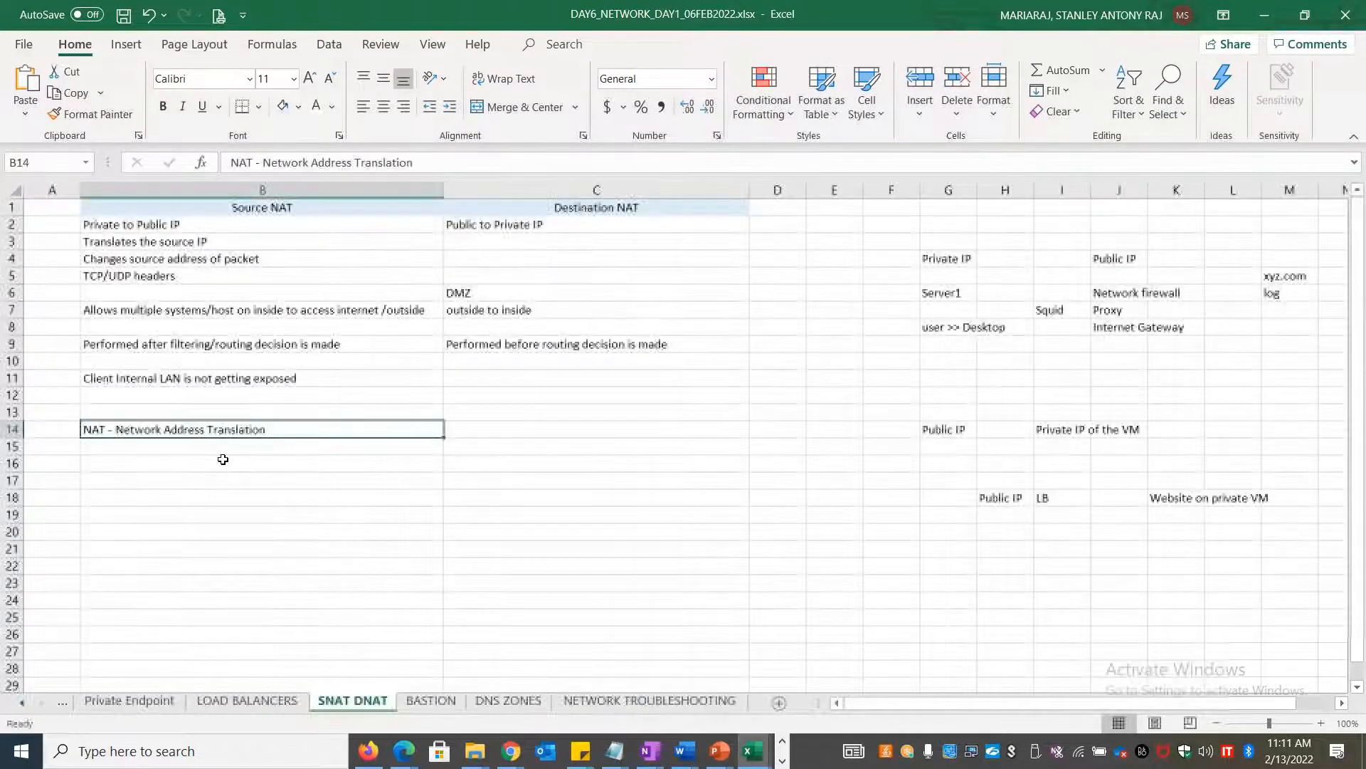
left_click(267, 710)
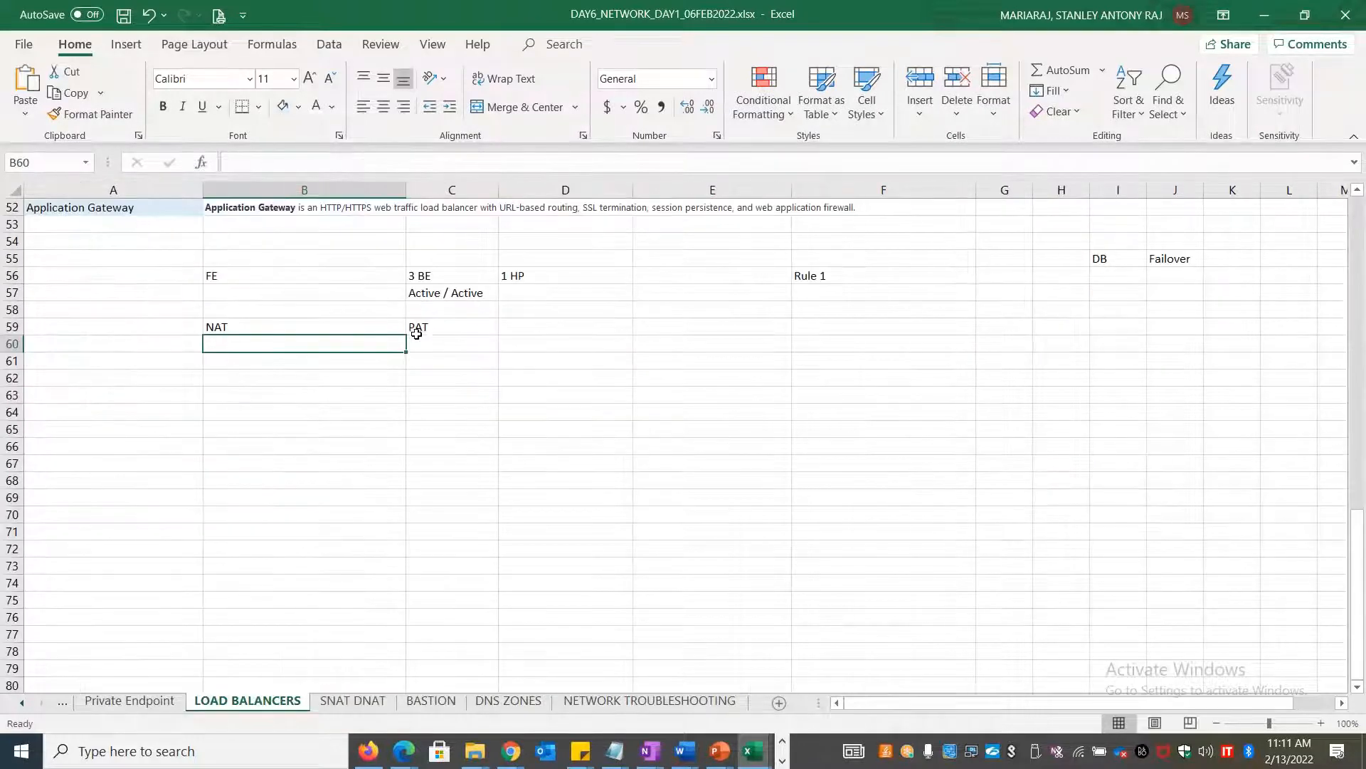
left_click(435, 345)
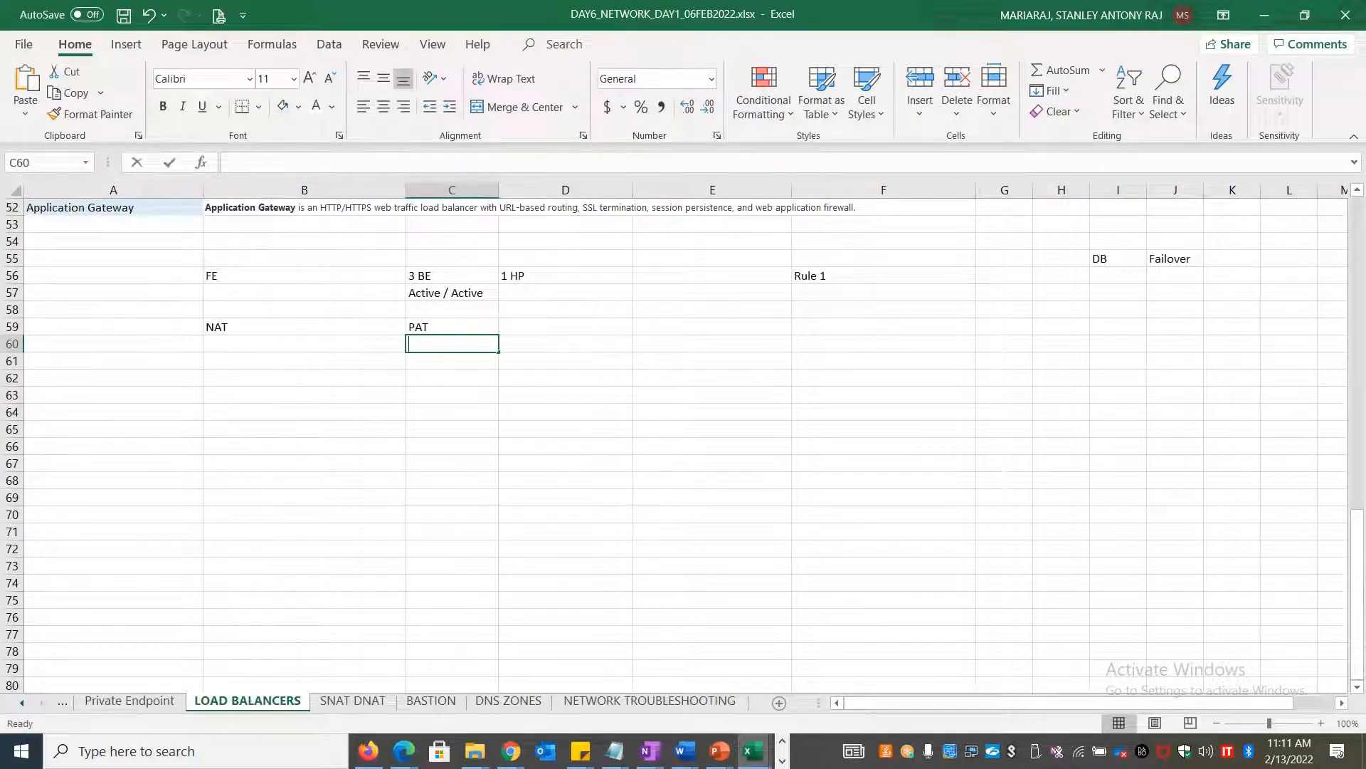
Enter 'Port Address Translation', 'Source Port' and 'Destination Port' in C60, E60 and F60
type("Port Addres")
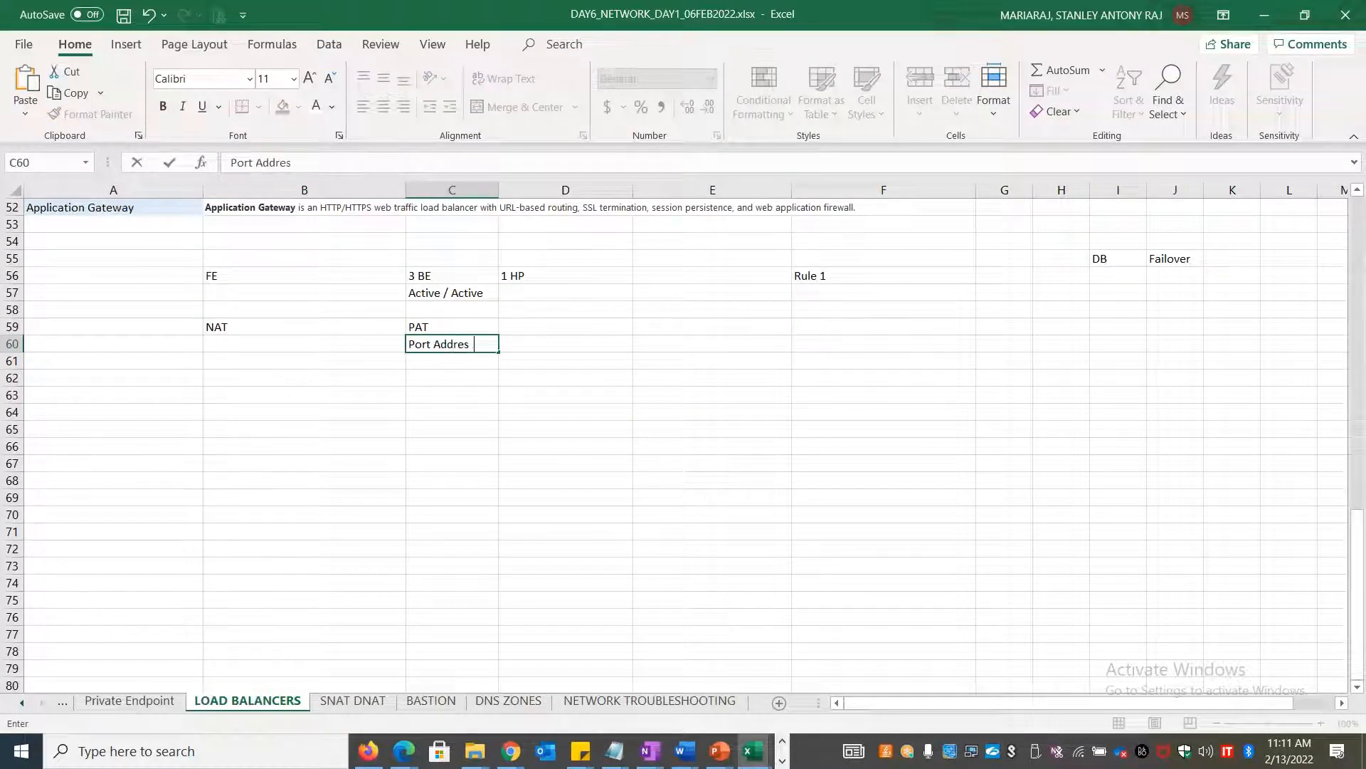
type("s Translation")
key("Tab")
key("Tab")
type("Source Por")
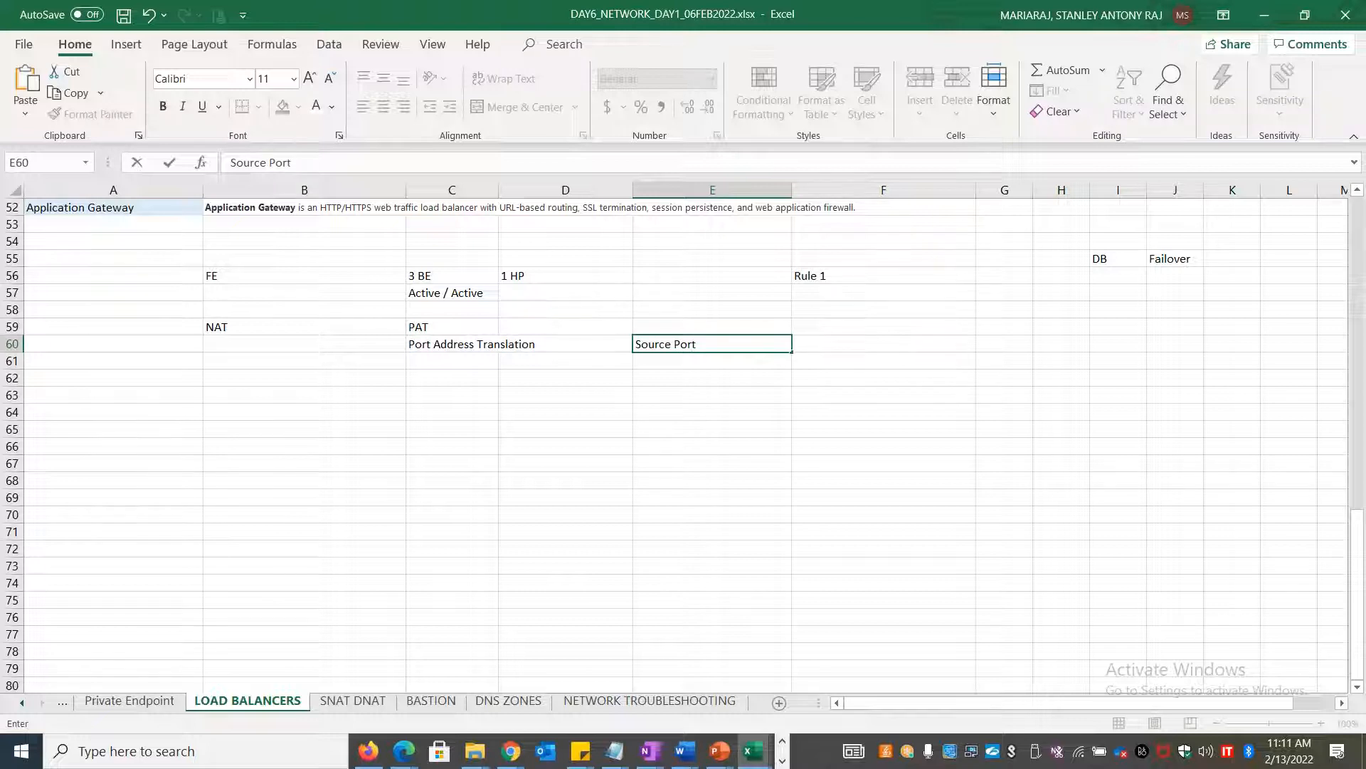
type("t")
key("Tab")
type("Desit")
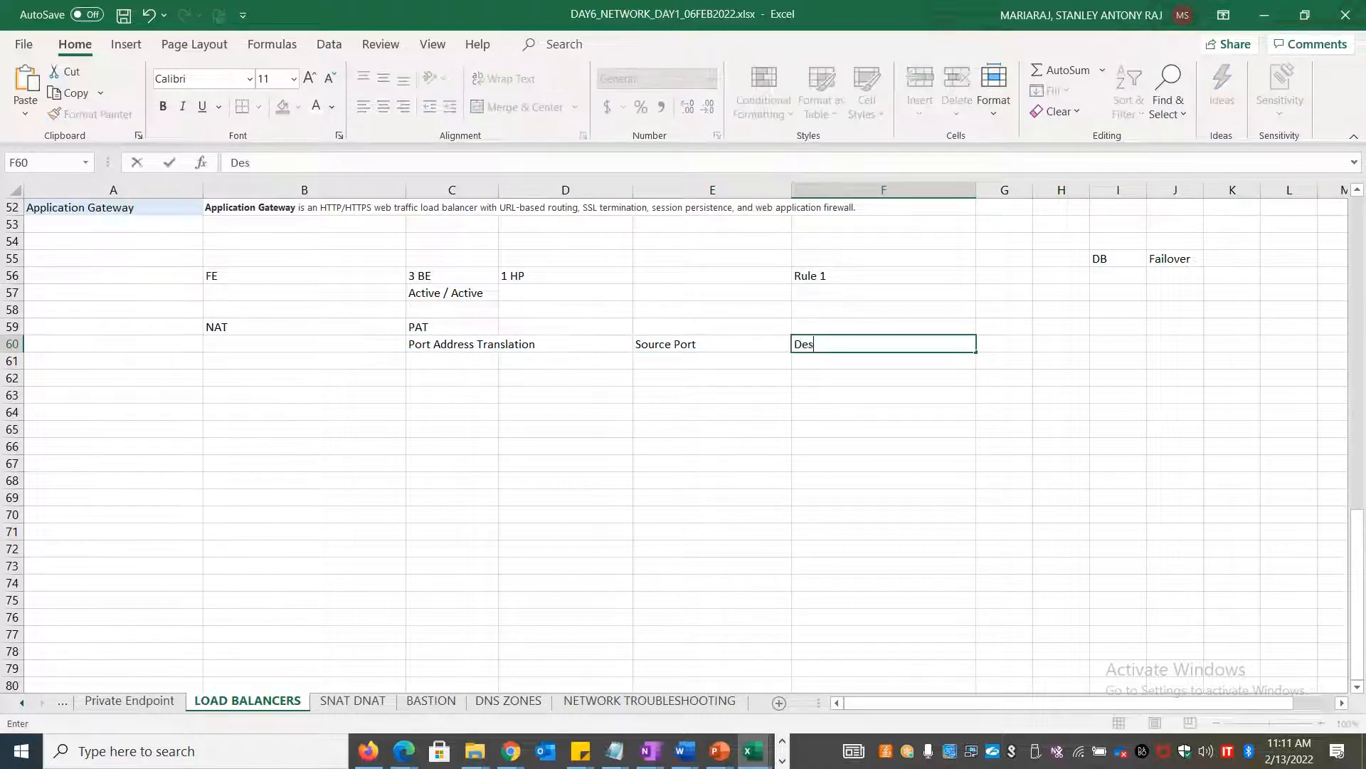
key("BackSpace")
key("BackSpace")
type("tination por")
key("BackSpace")
key("BackSpace")
key("BackSpace")
type("Port")
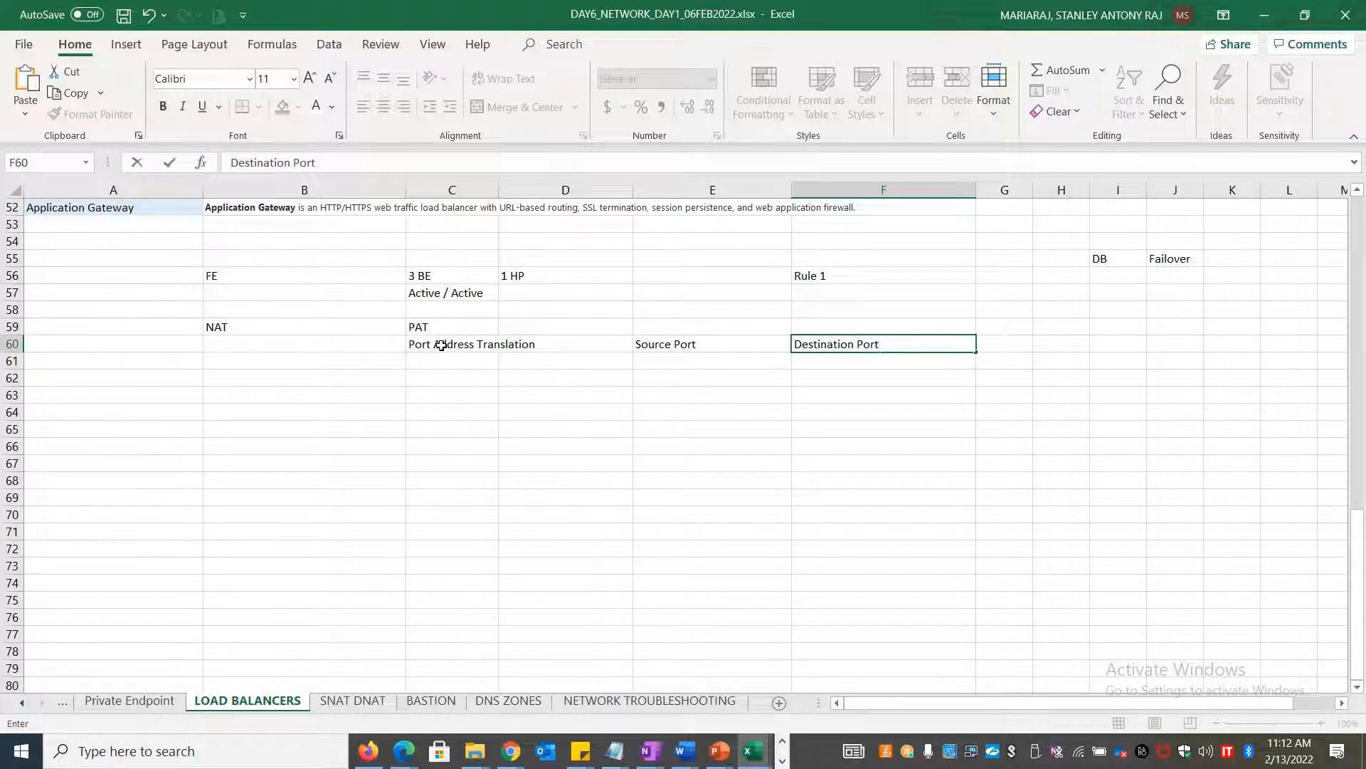
left_click(436, 395)
left_click(442, 379)
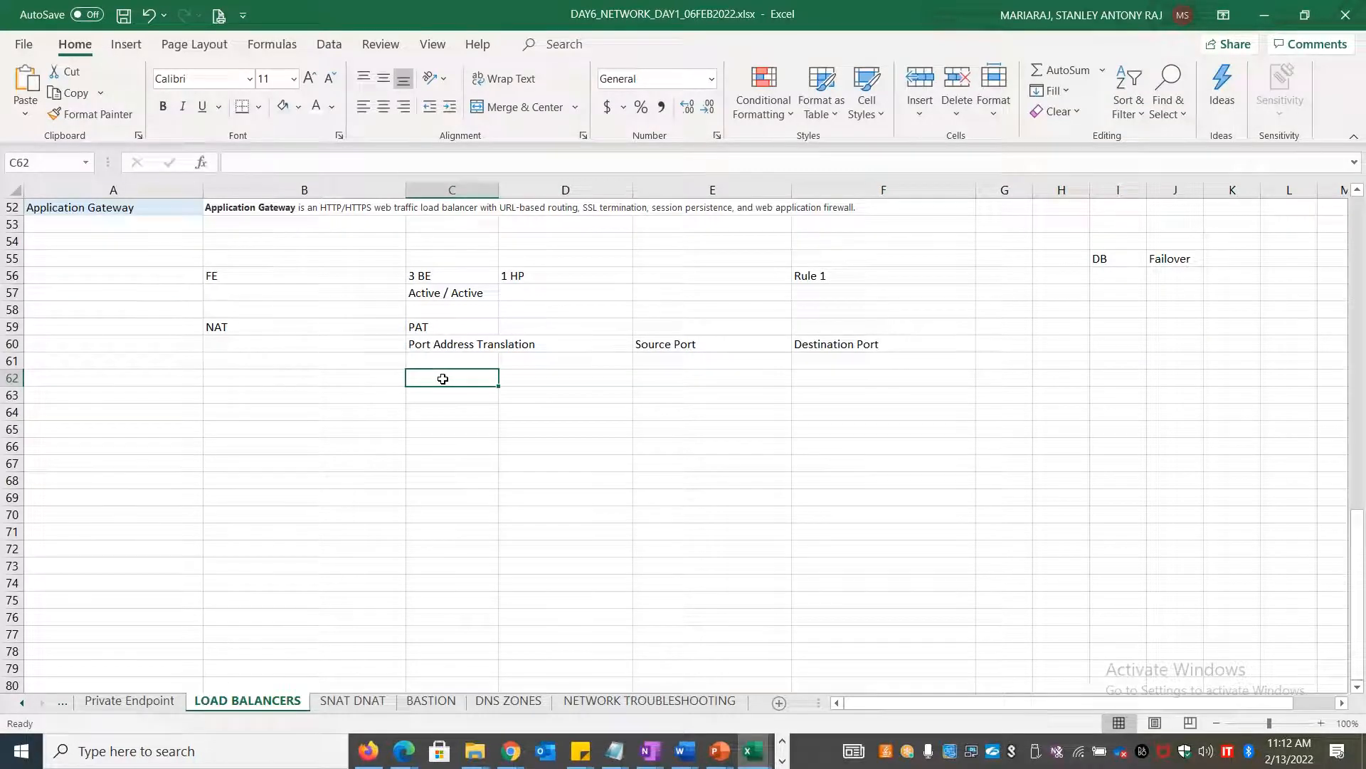
Enter Jump server 1 and 2 in C62:C63 and fill the list down to Jump server 8
type("Jump ser")
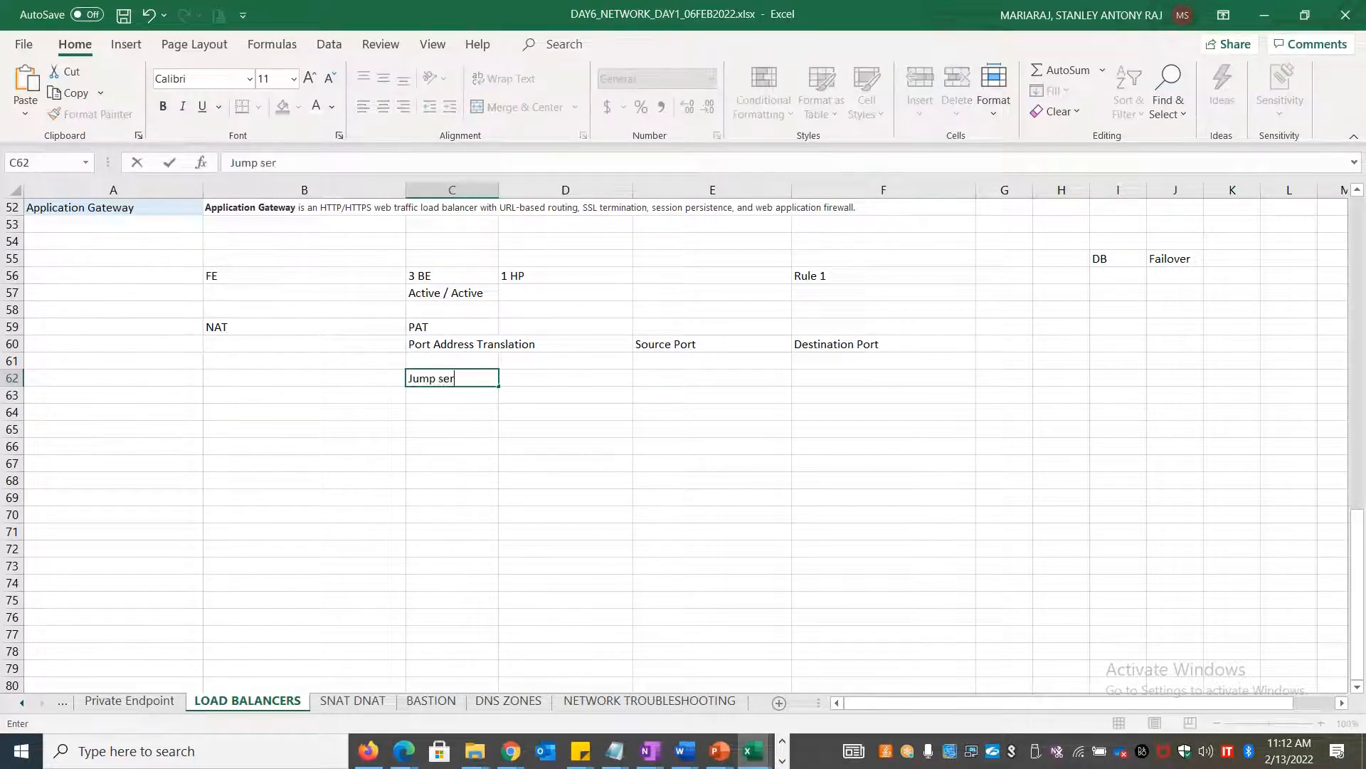
type("ver1")
key("Return")
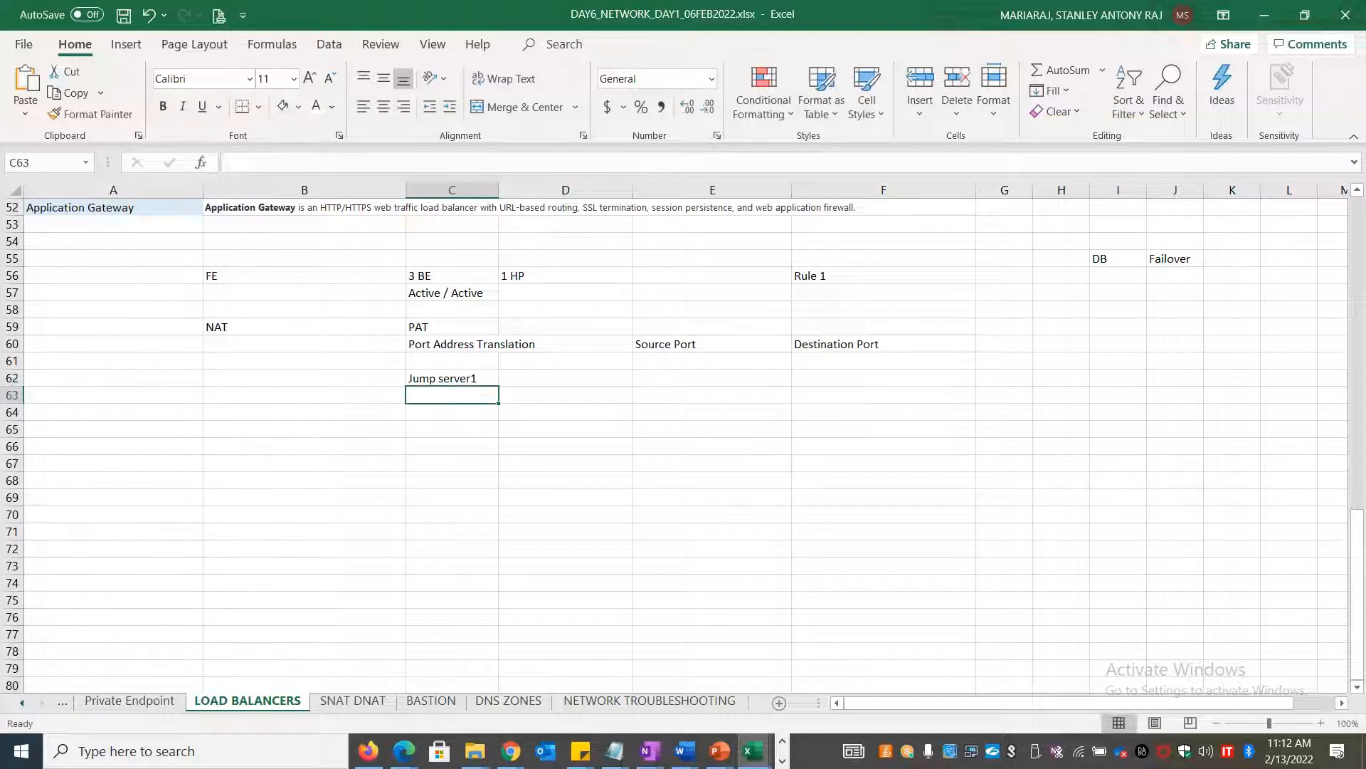
type("Jump Server")
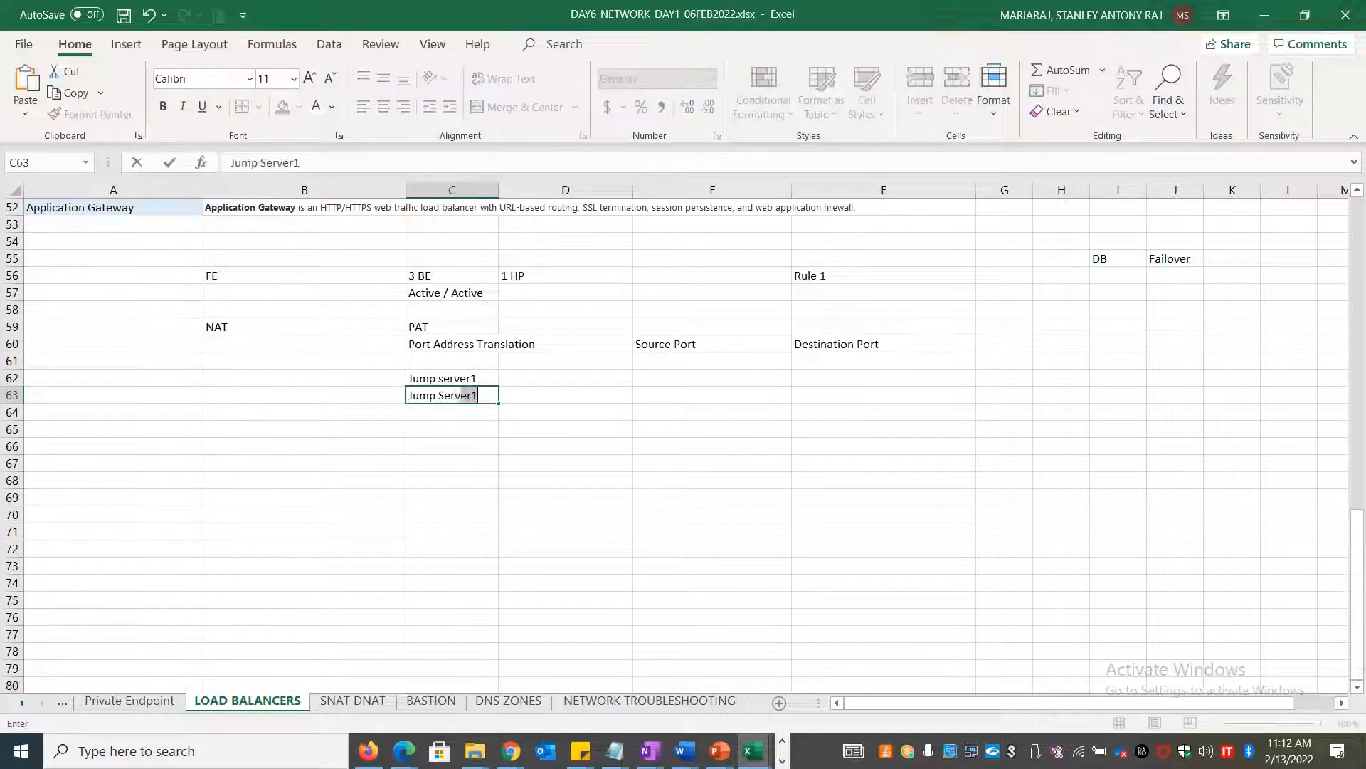
type(" 2")
double_click(473, 375)
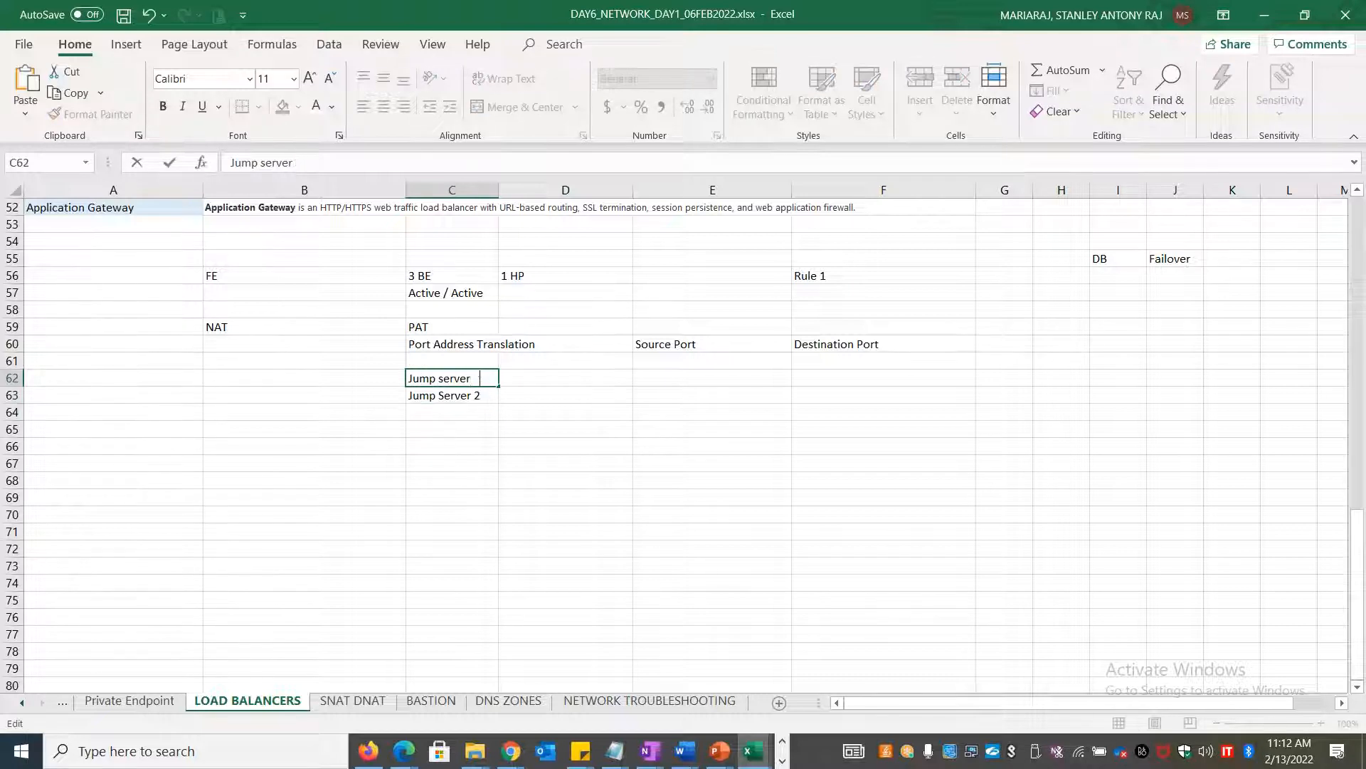
left_click(466, 423)
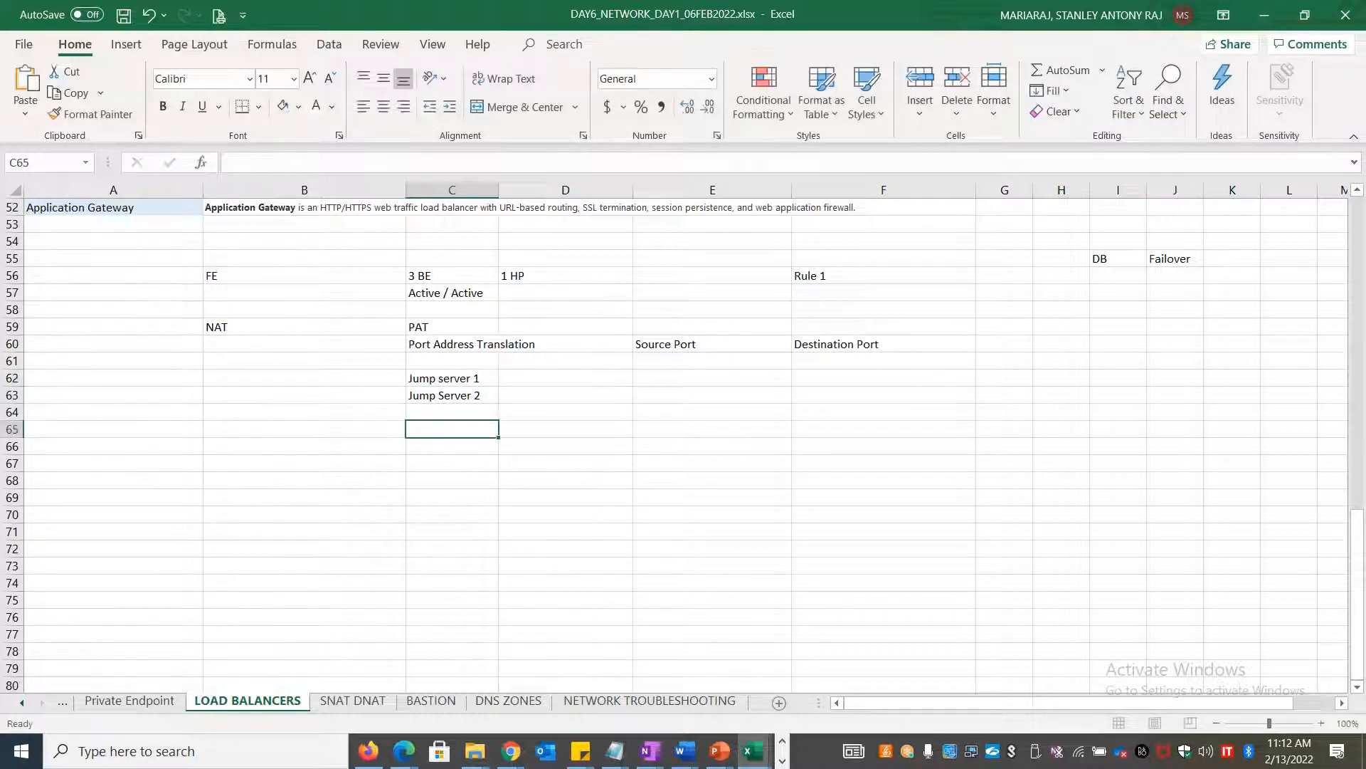
left_click_drag(473, 379, 492, 507)
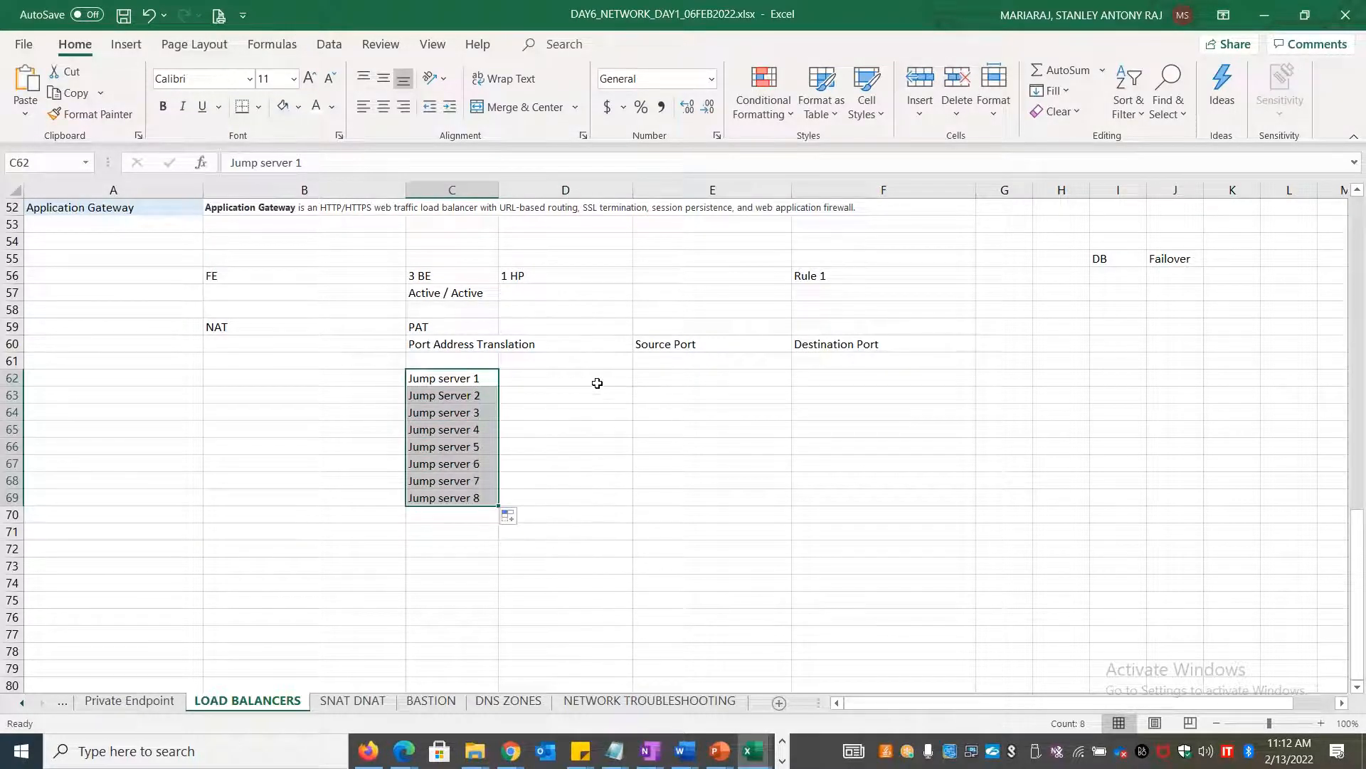
Merge and center D62:D63 and label it Vmware/wintel
left_click(577, 373)
key("shift+Down")
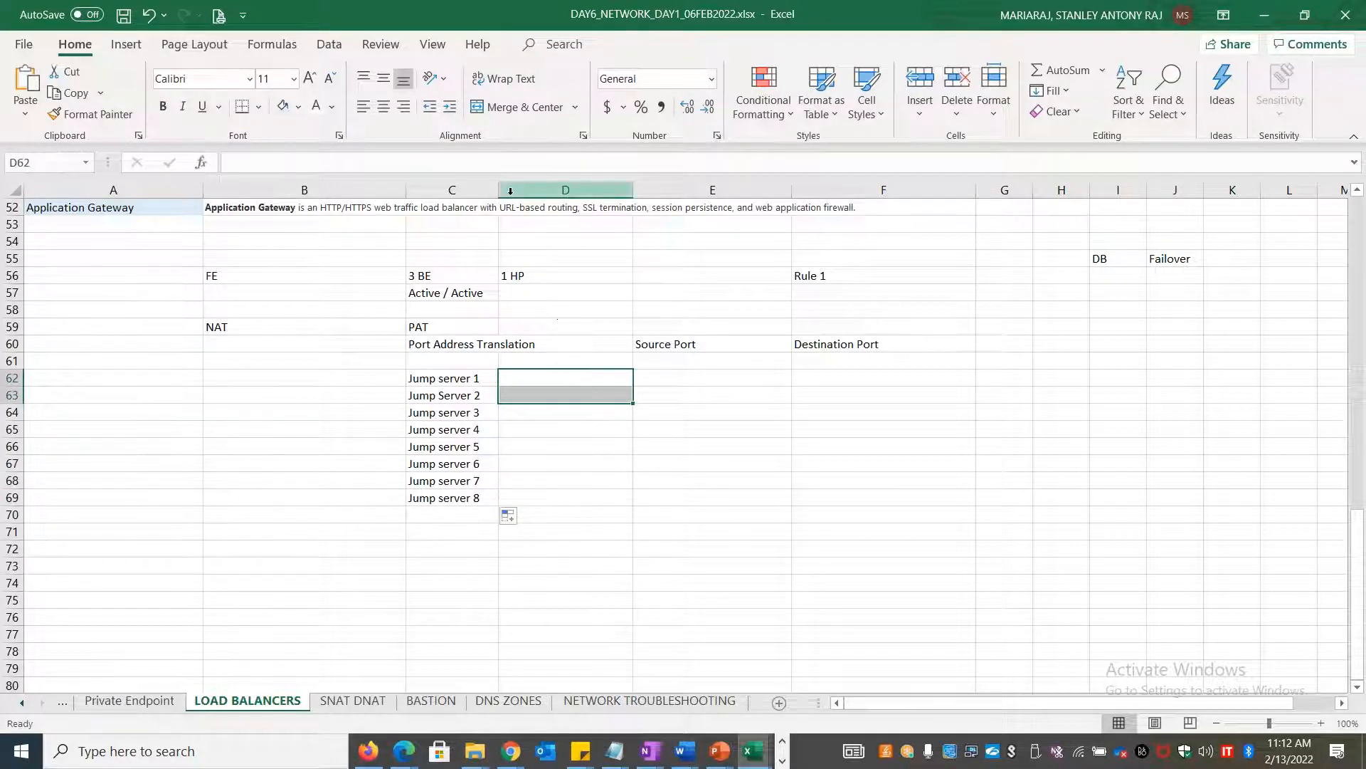
left_click(501, 110)
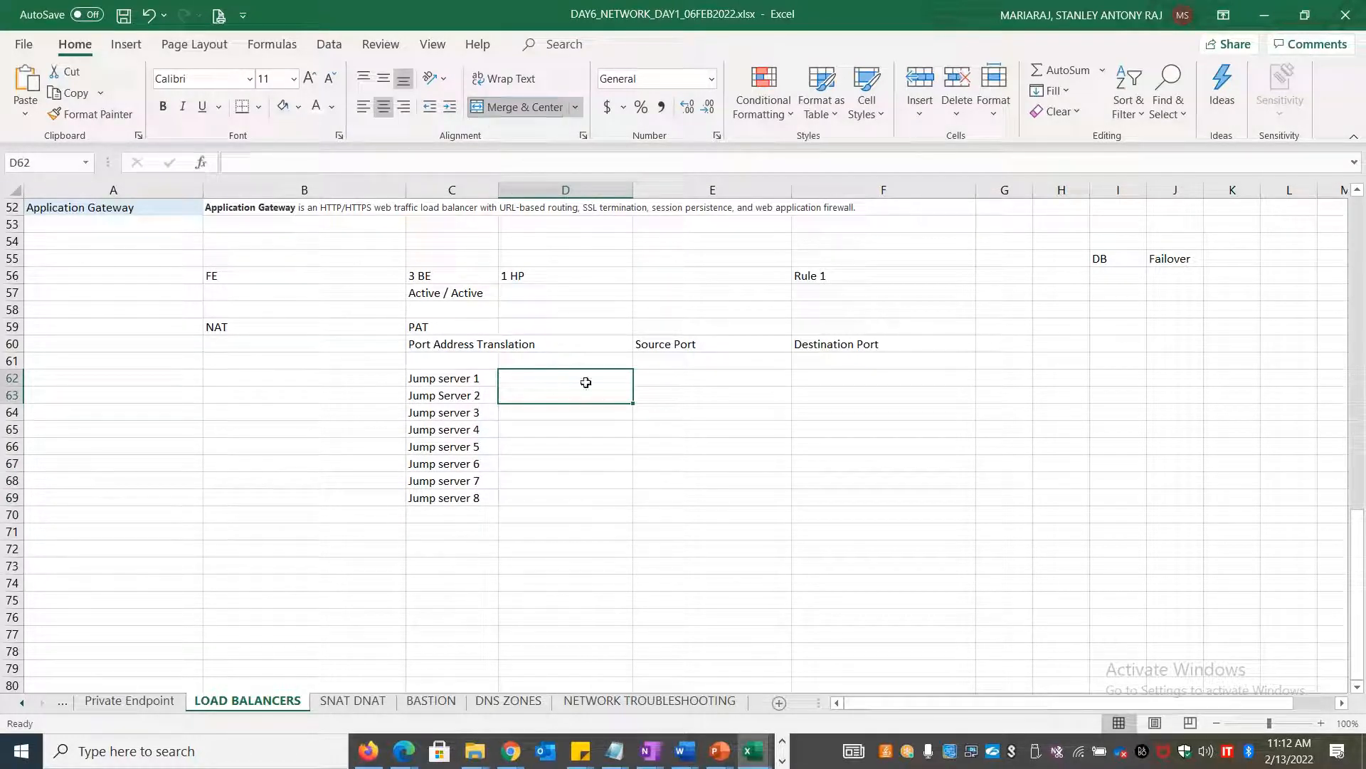
type("VMwre")
key("BackSpace")
key("BackSpace")
key("BackSpace")
key("BackSpace")
type("mware/win")
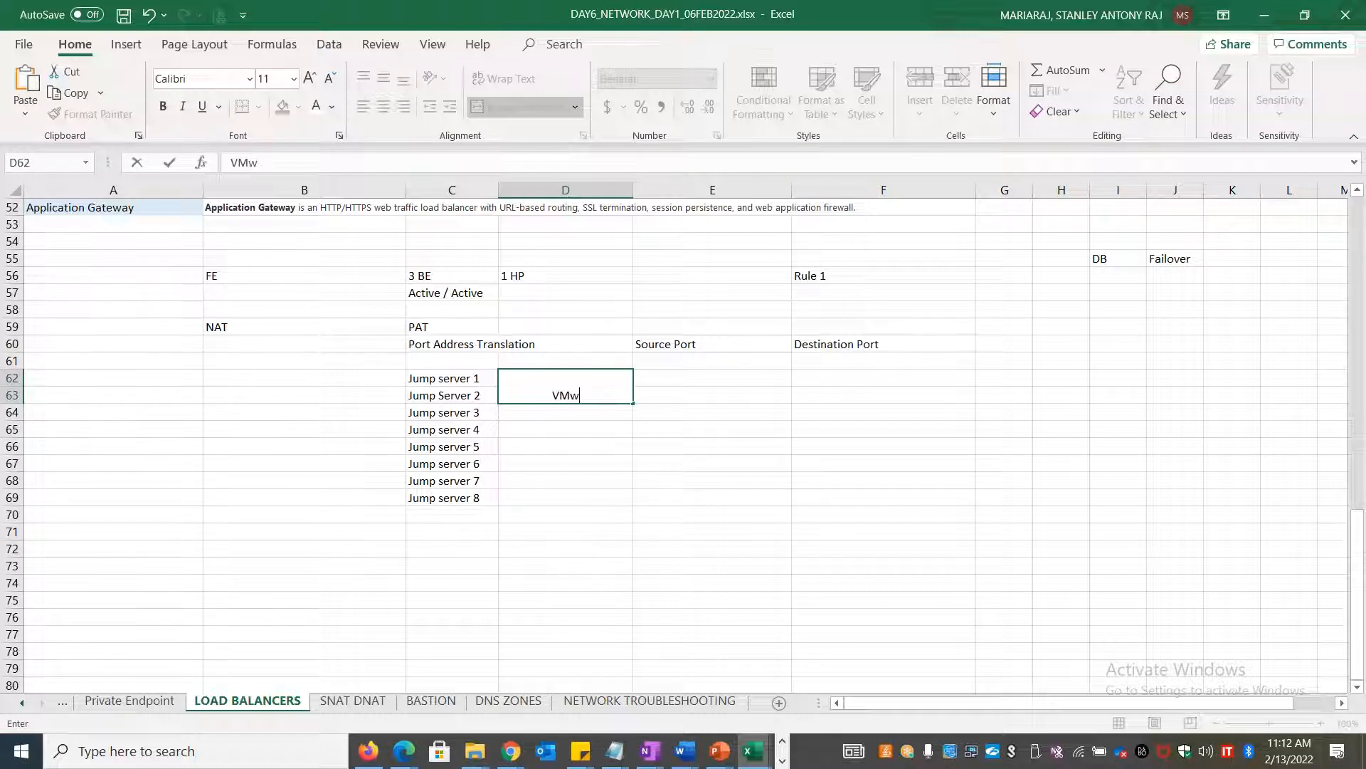
type("tel")
key("Return")
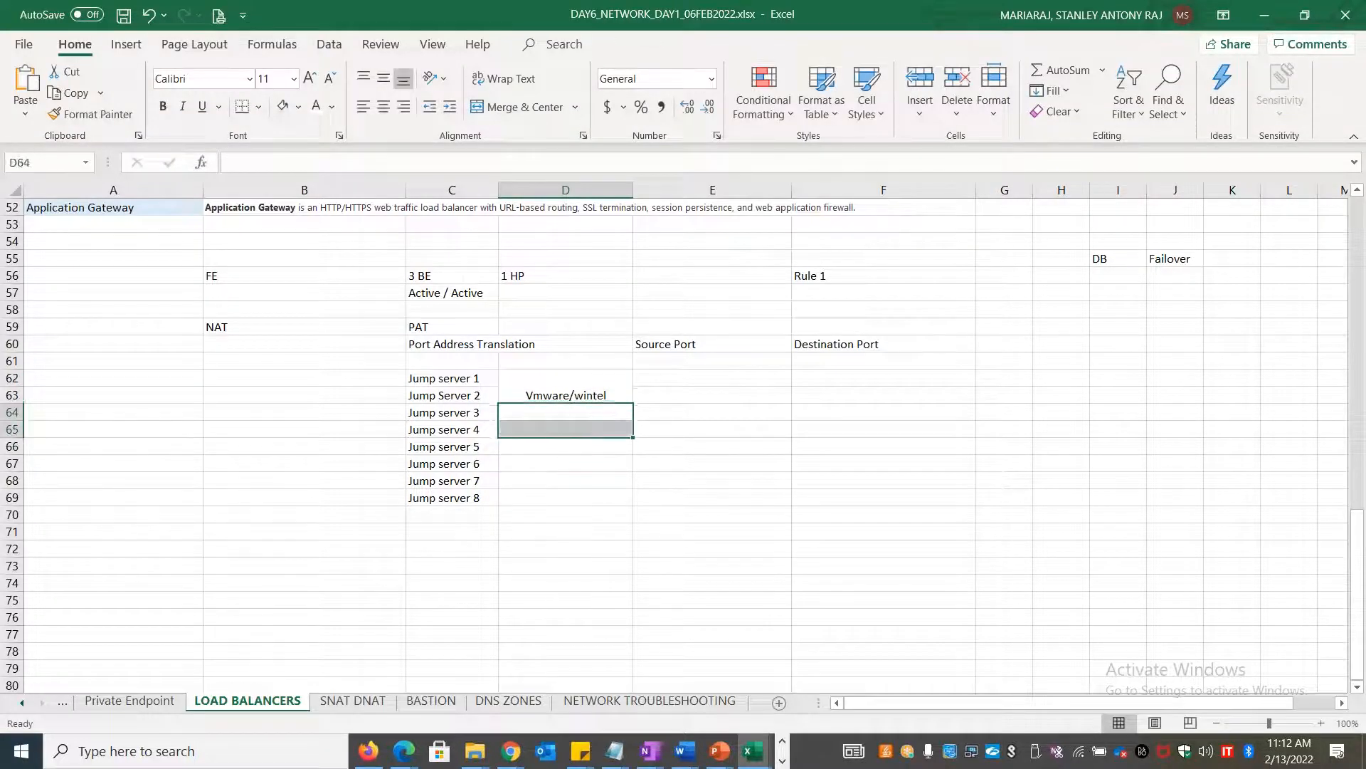
Add the Citrix/VDI label below it and middle-align both merged labels
type("Cirtr")
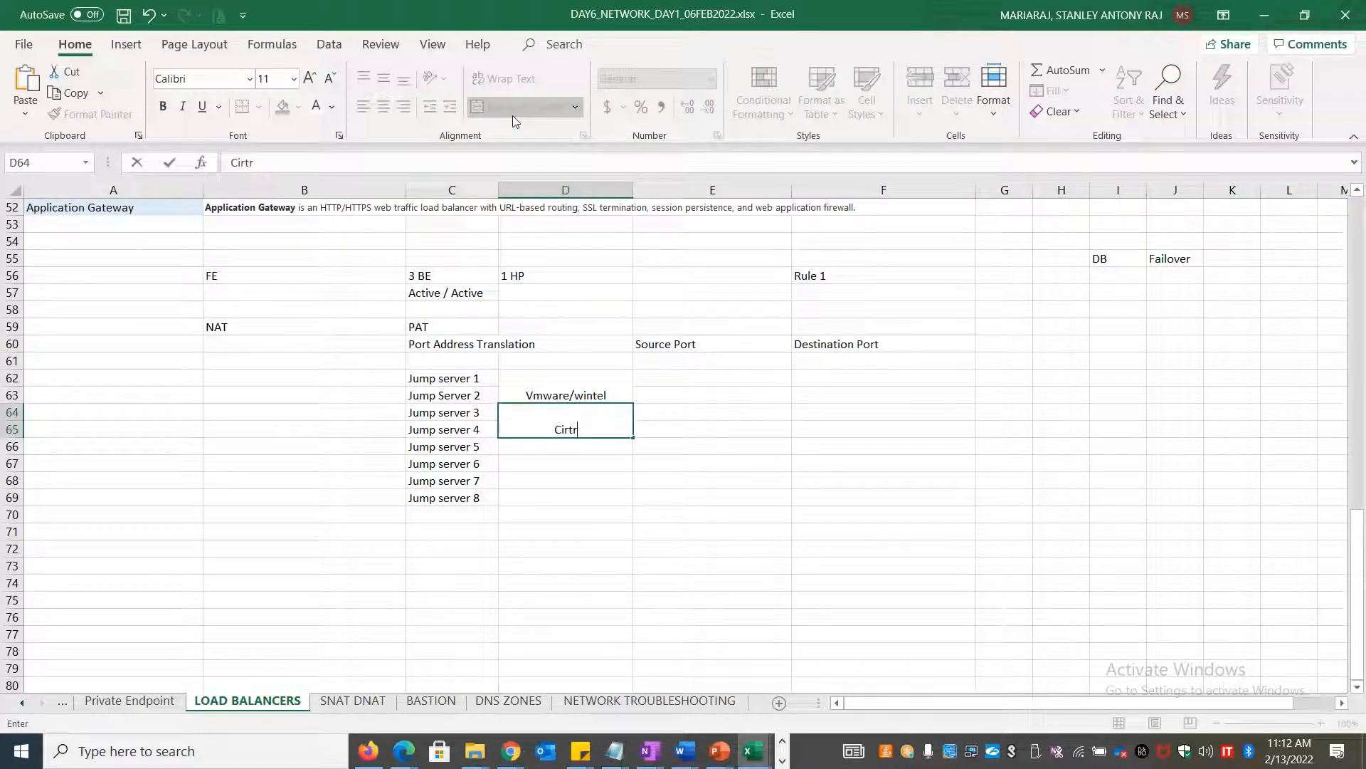
key("BackSpace")
type("trix/V")
type("DI")
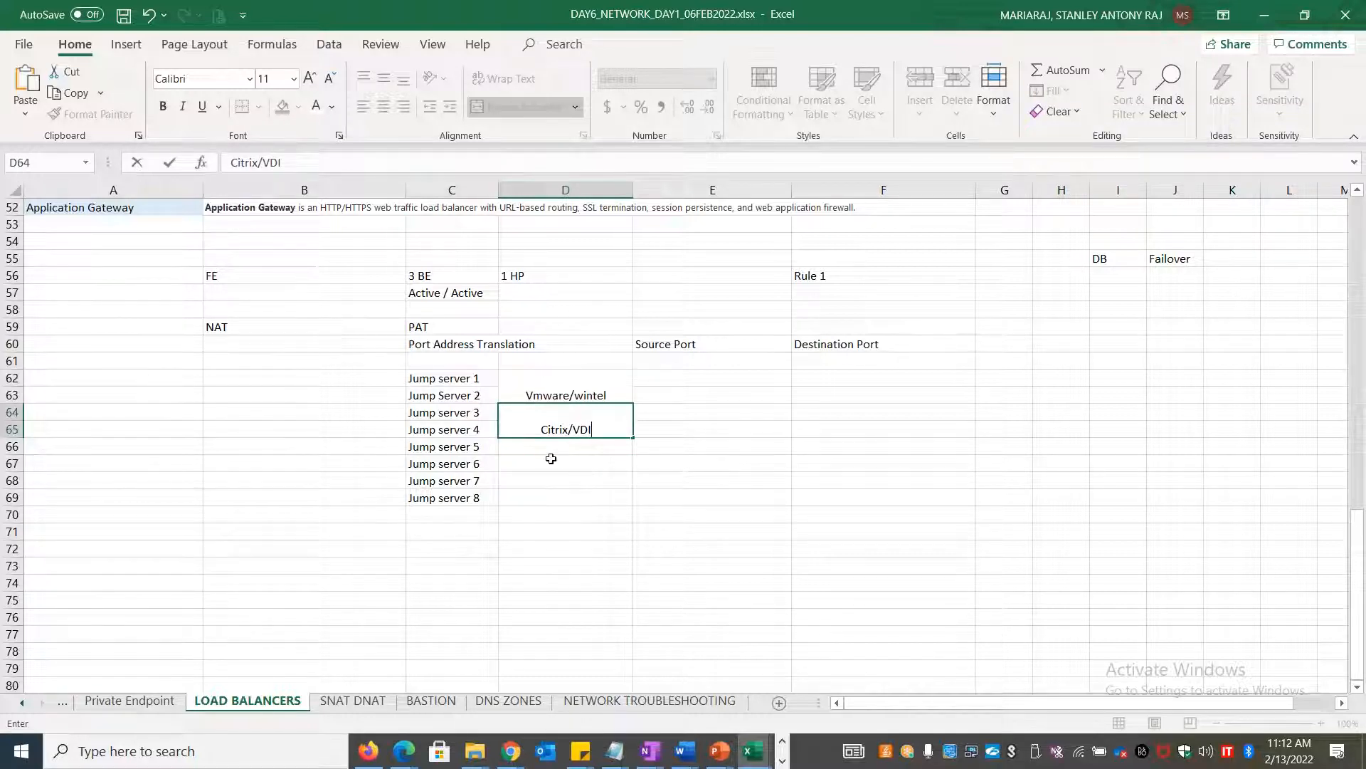
left_click(555, 397)
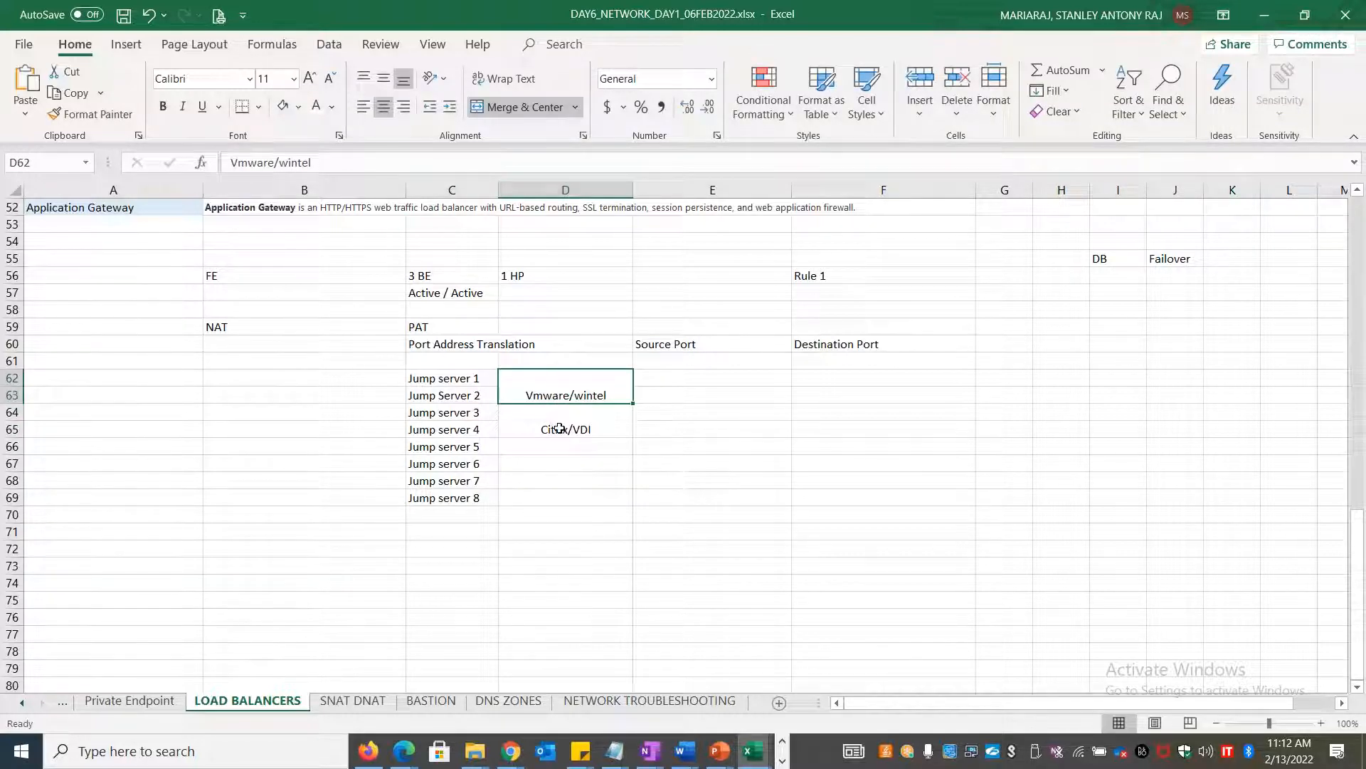
left_click(558, 427, "shift")
left_click(383, 78)
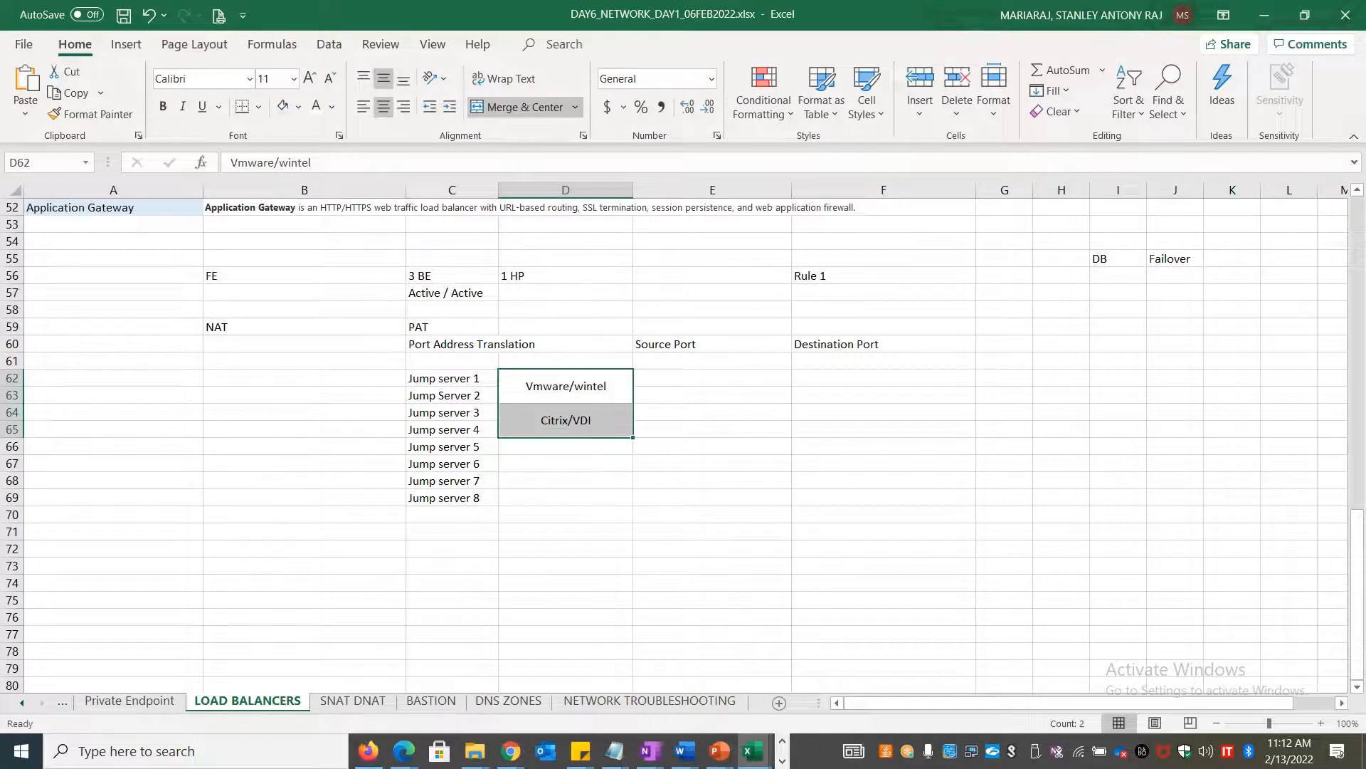
left_click(777, 472)
left_click(553, 447)
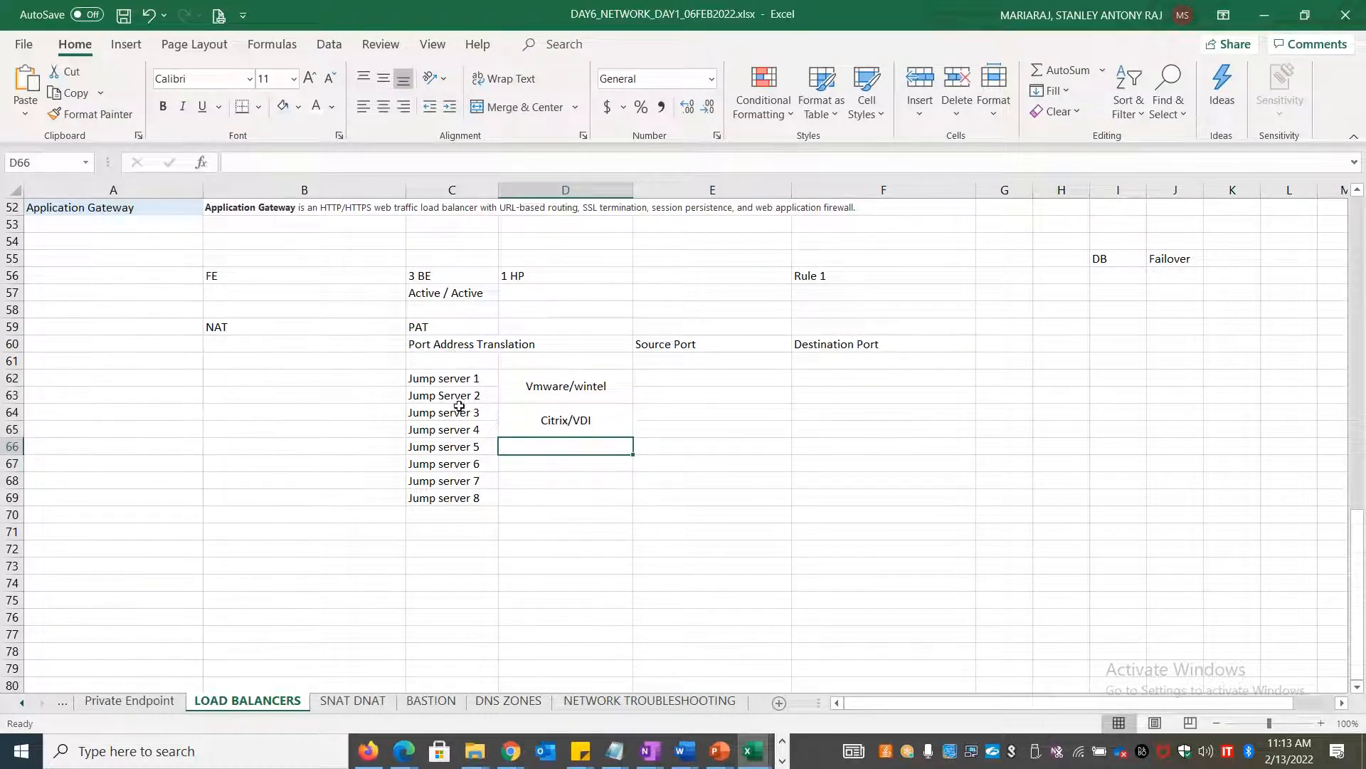
left_click(578, 419)
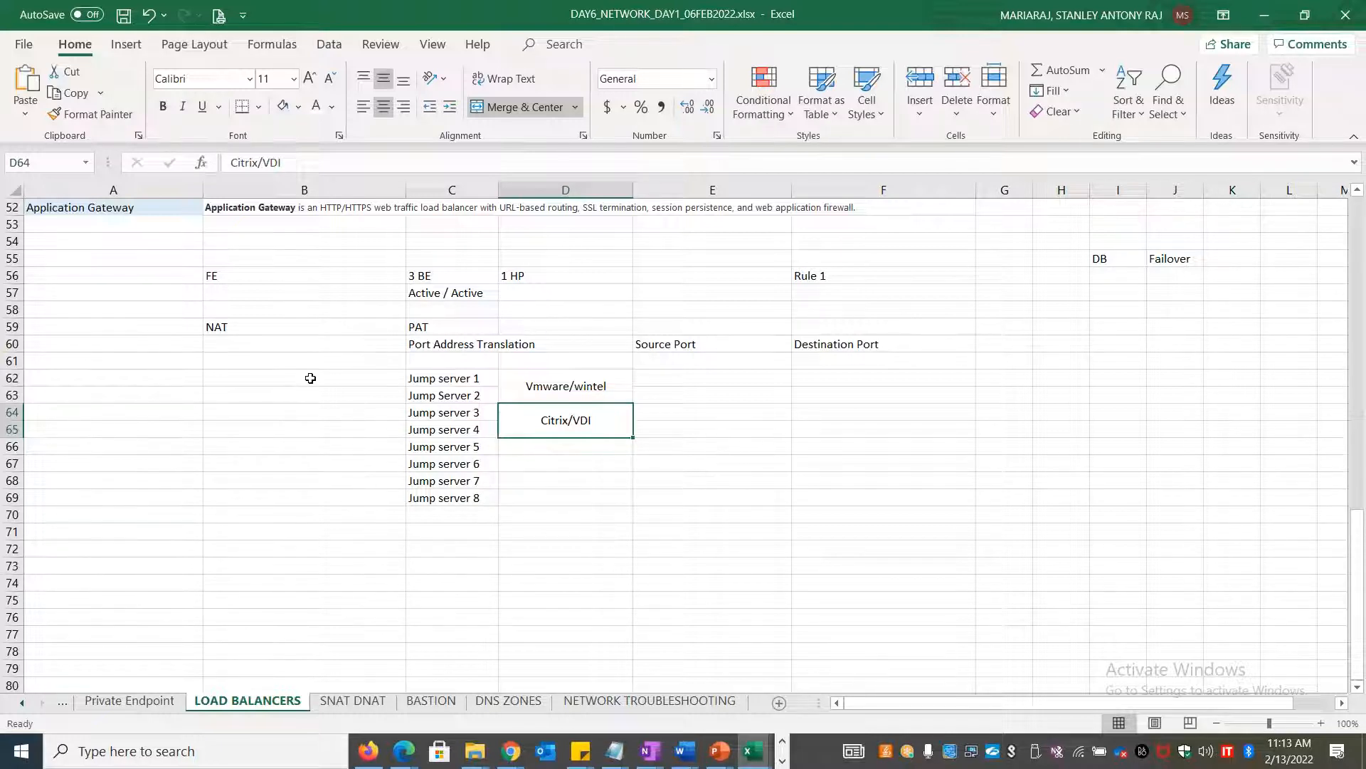
left_click_drag(311, 378, 323, 495)
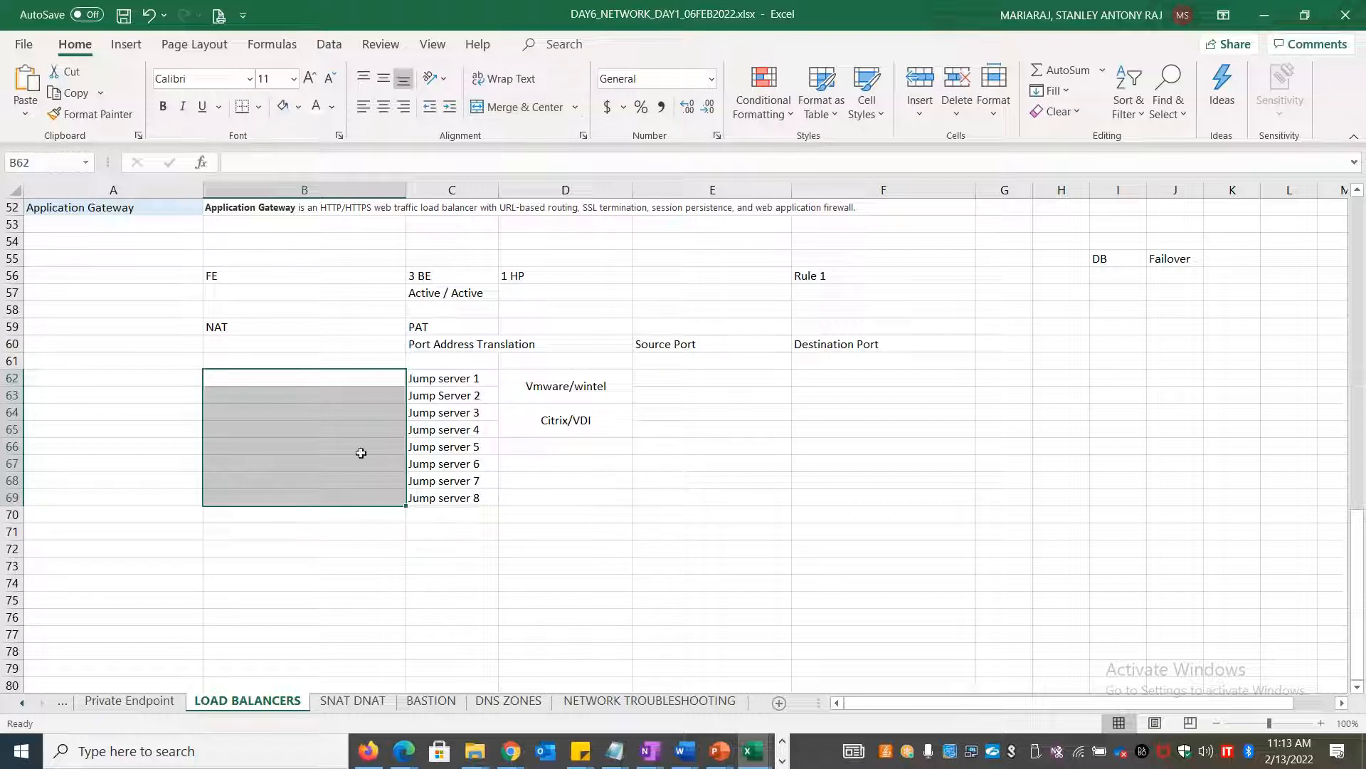
Merge and center cells B62:B69 into a single block
left_click(514, 107)
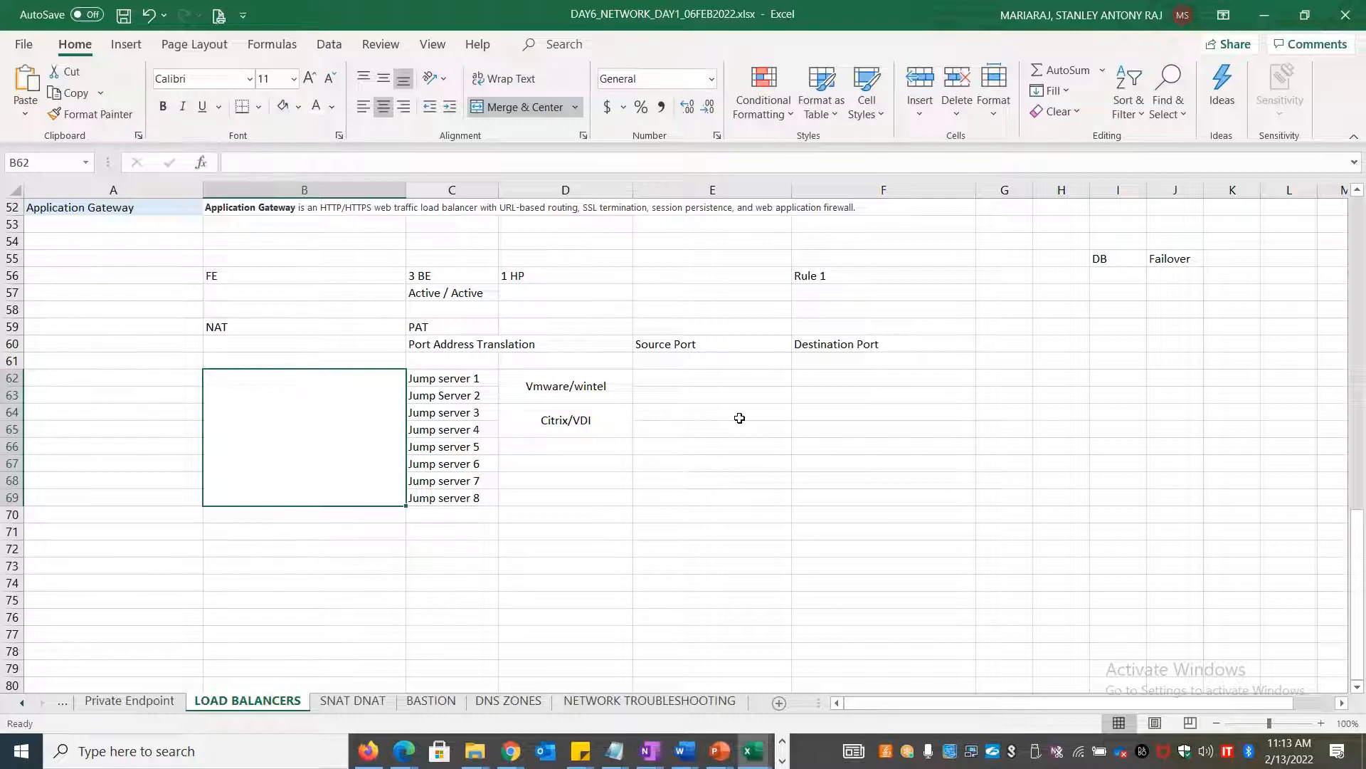
key("alt+Tab")
key("alt+Tab")
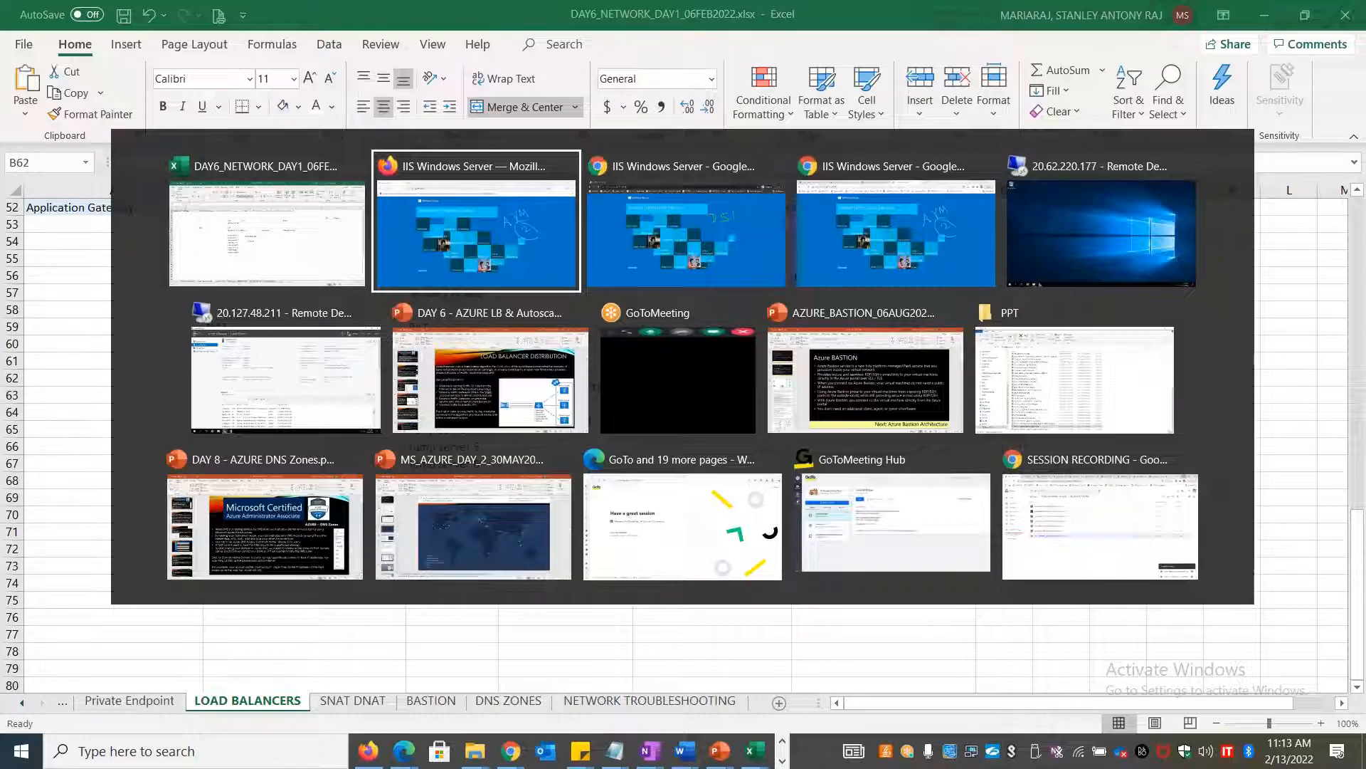
In the 20.62.220.177 session, run hostname from a cmd prompt to confirm eusappvm2
key("alt+Tab")
key("alt+Tab")
key("alt+Tab")
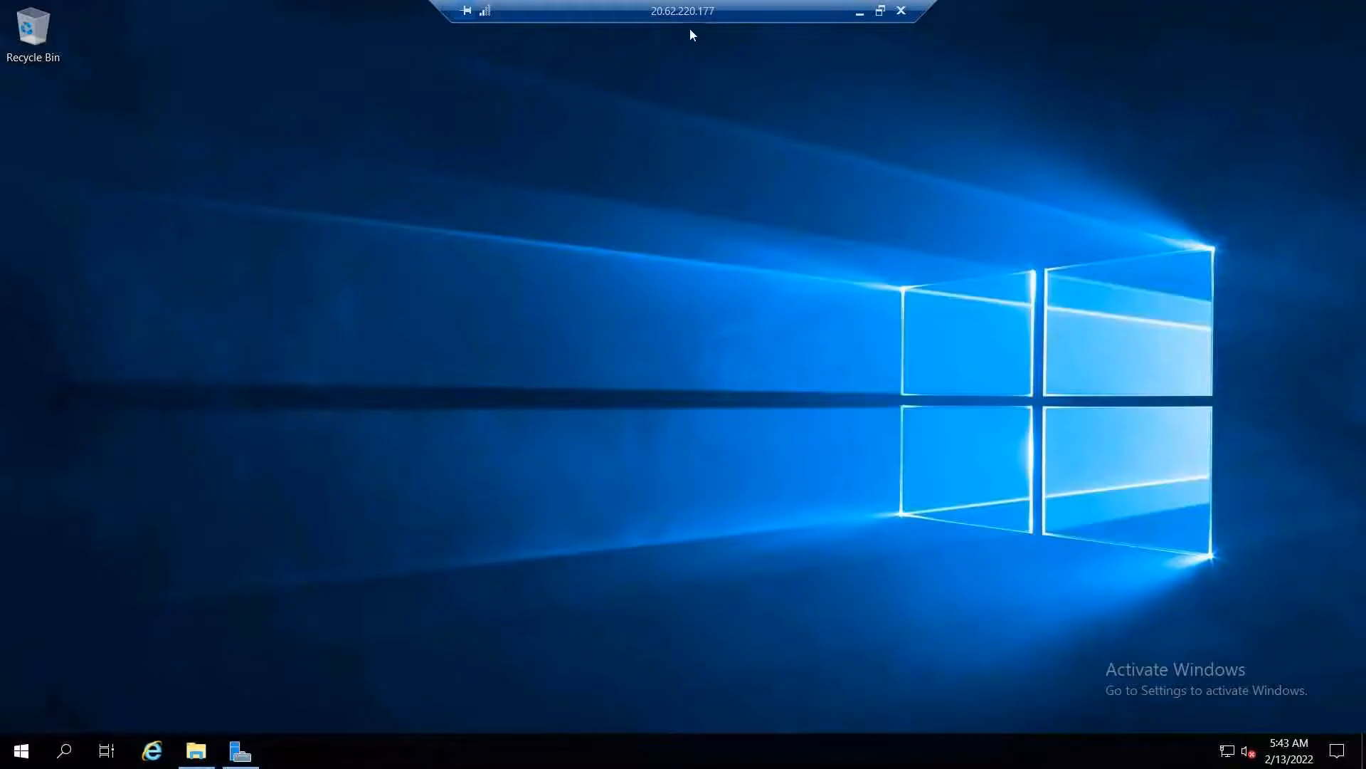
left_click_drag(684, 13, 552, 36)
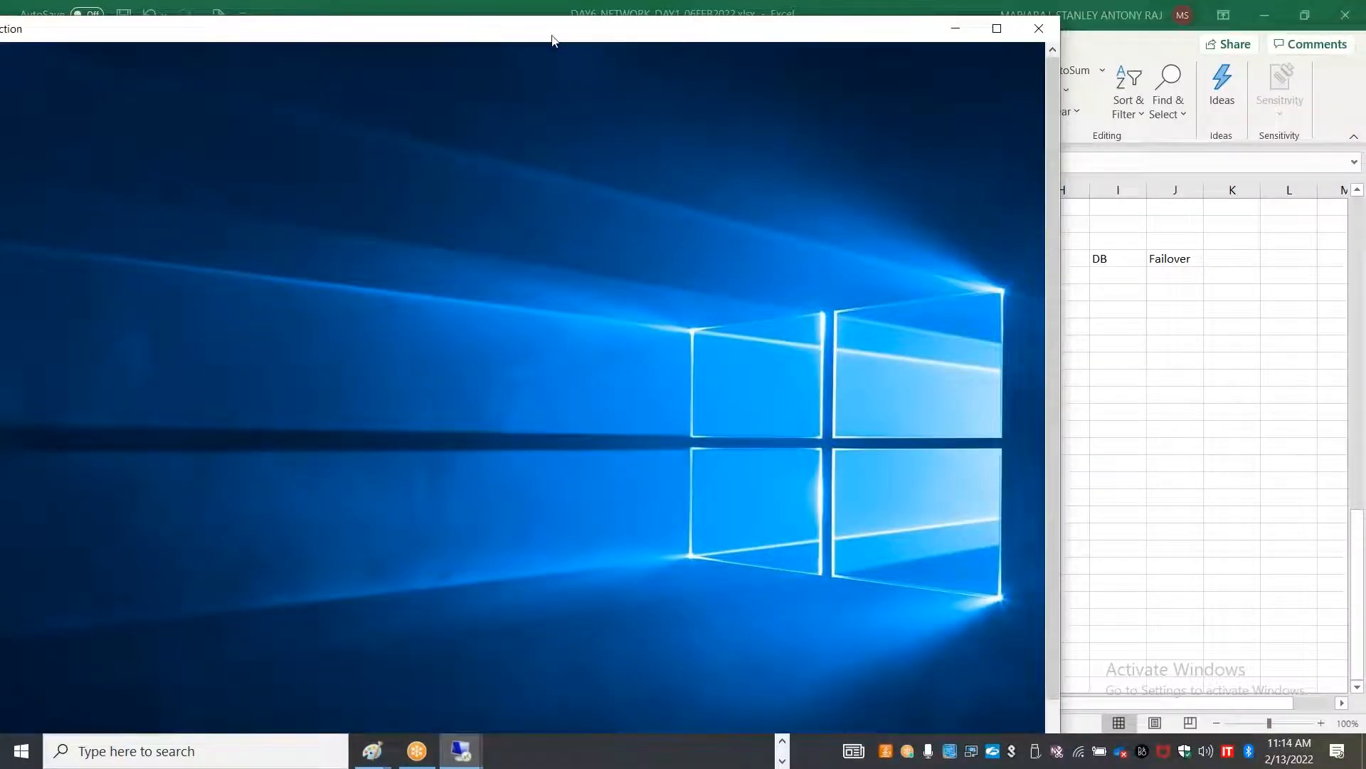
double_click(552, 40)
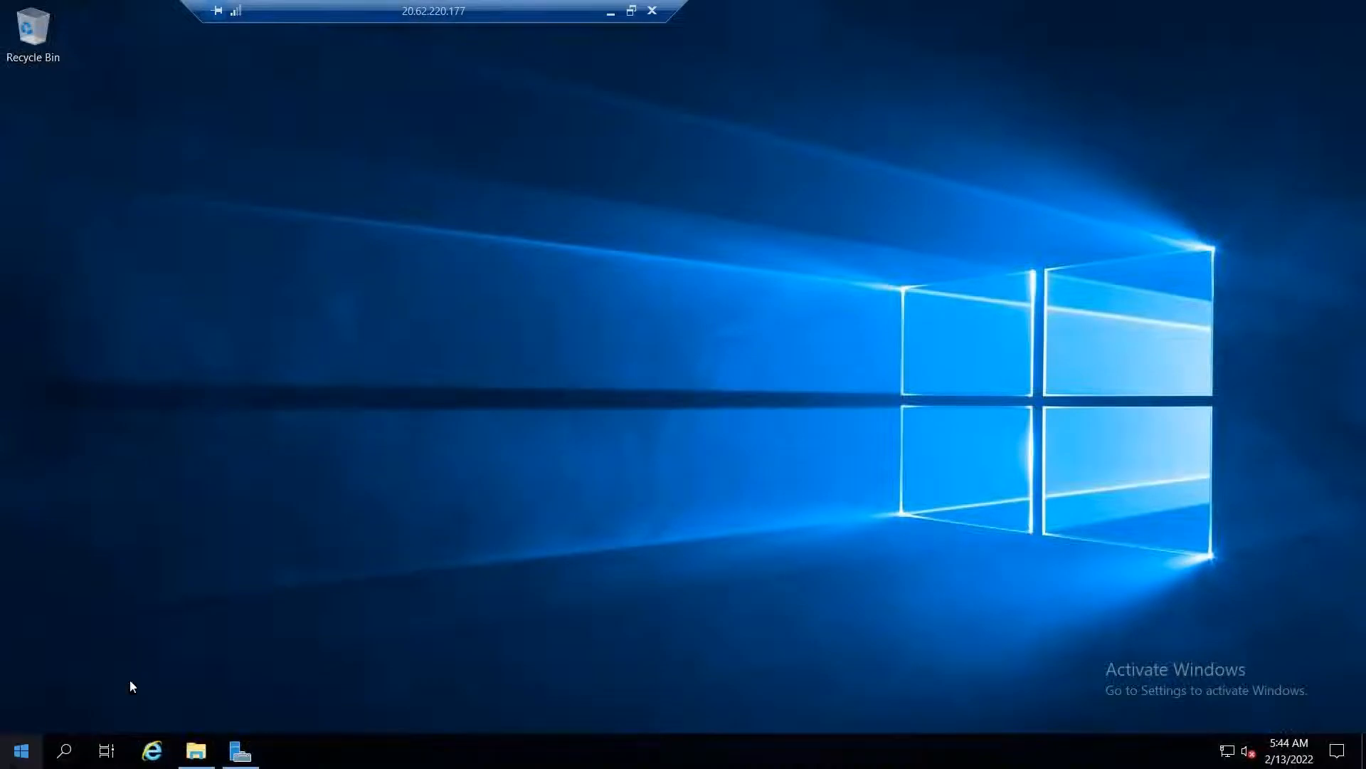
right_click(21, 750)
left_click(89, 664)
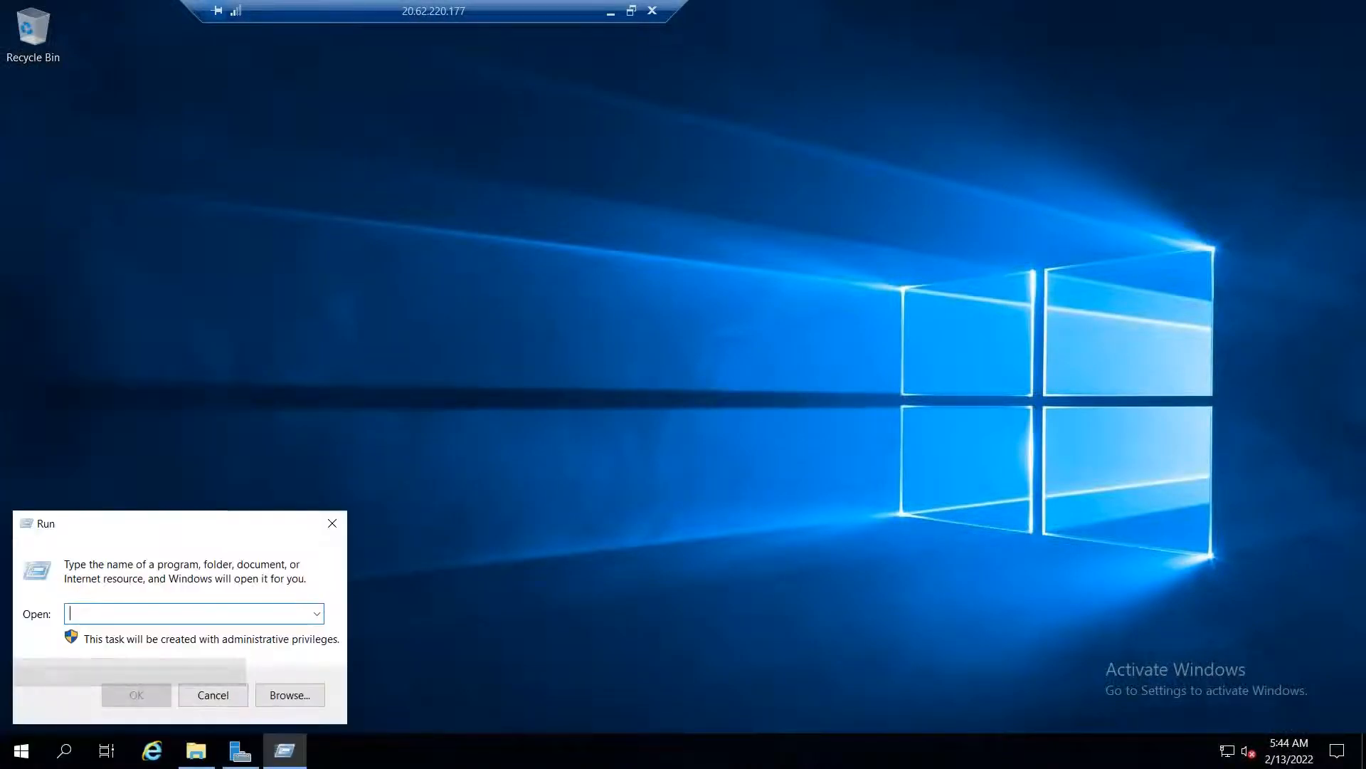
type("cmd")
key("Return")
type("h")
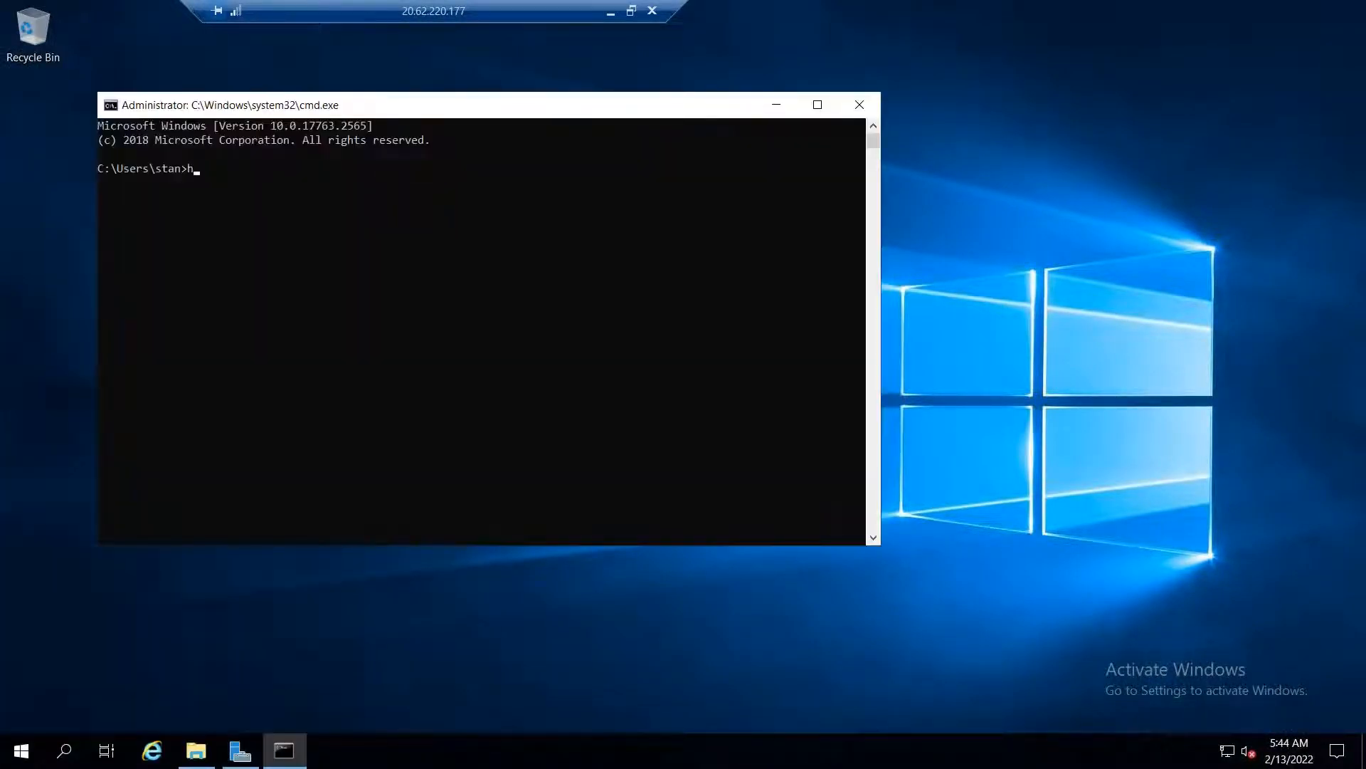
type("ostname")
key("Return")
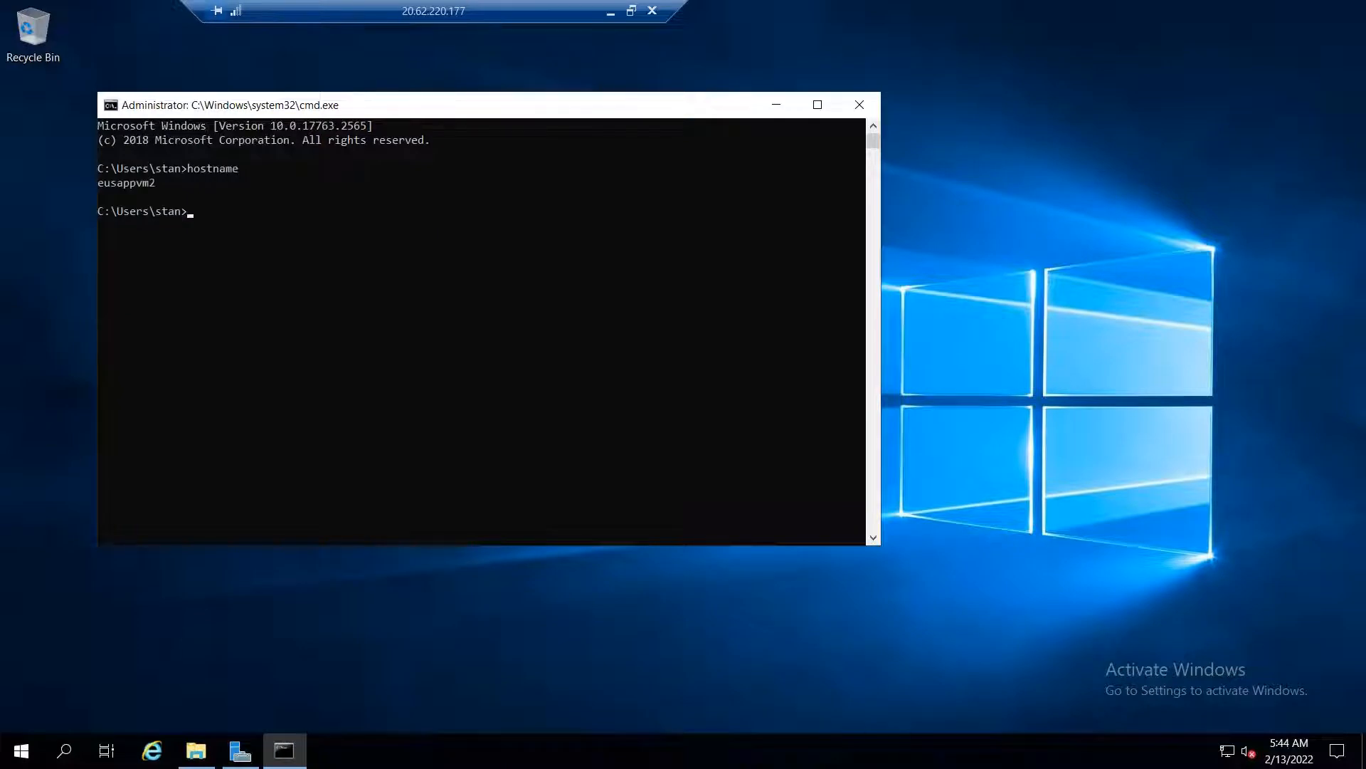
Create a rich text document named Citrix VDI on the remote desktop
right_click(64, 361)
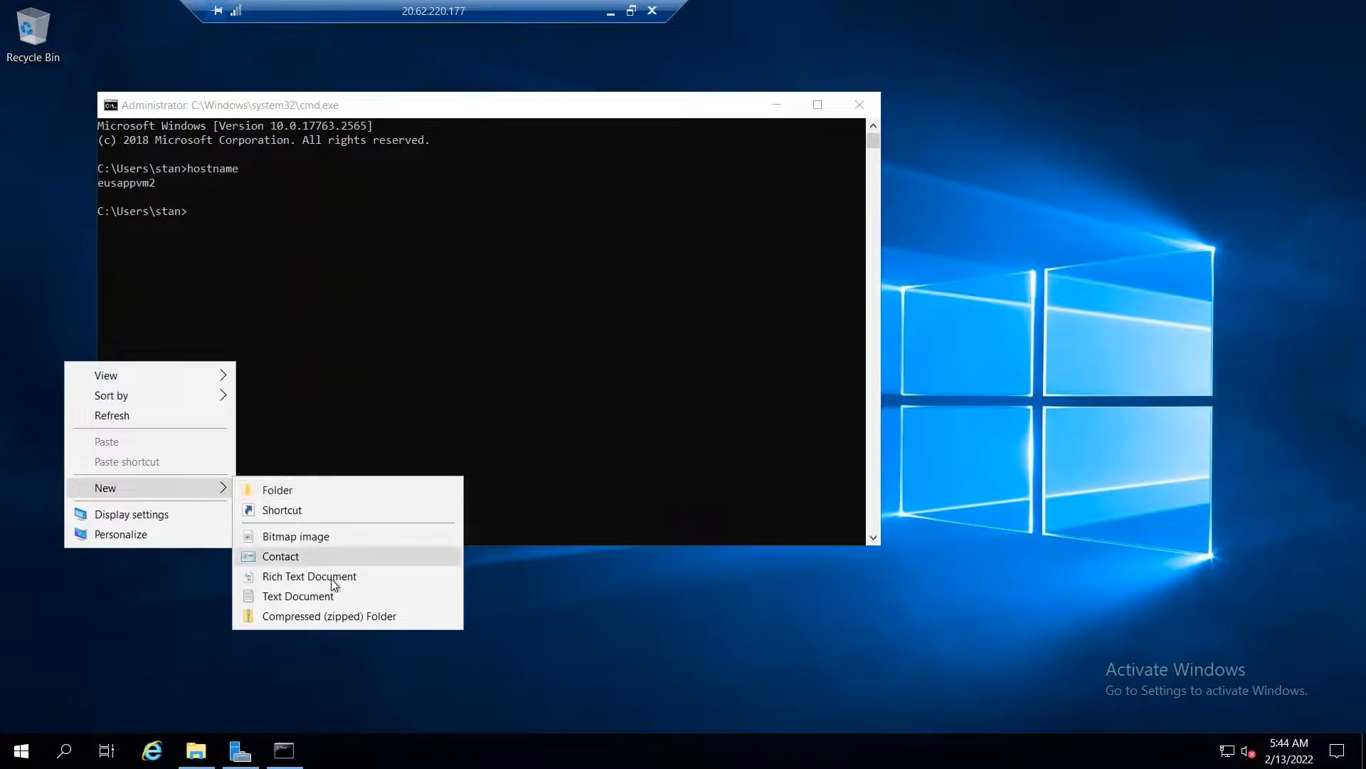
left_click(335, 578)
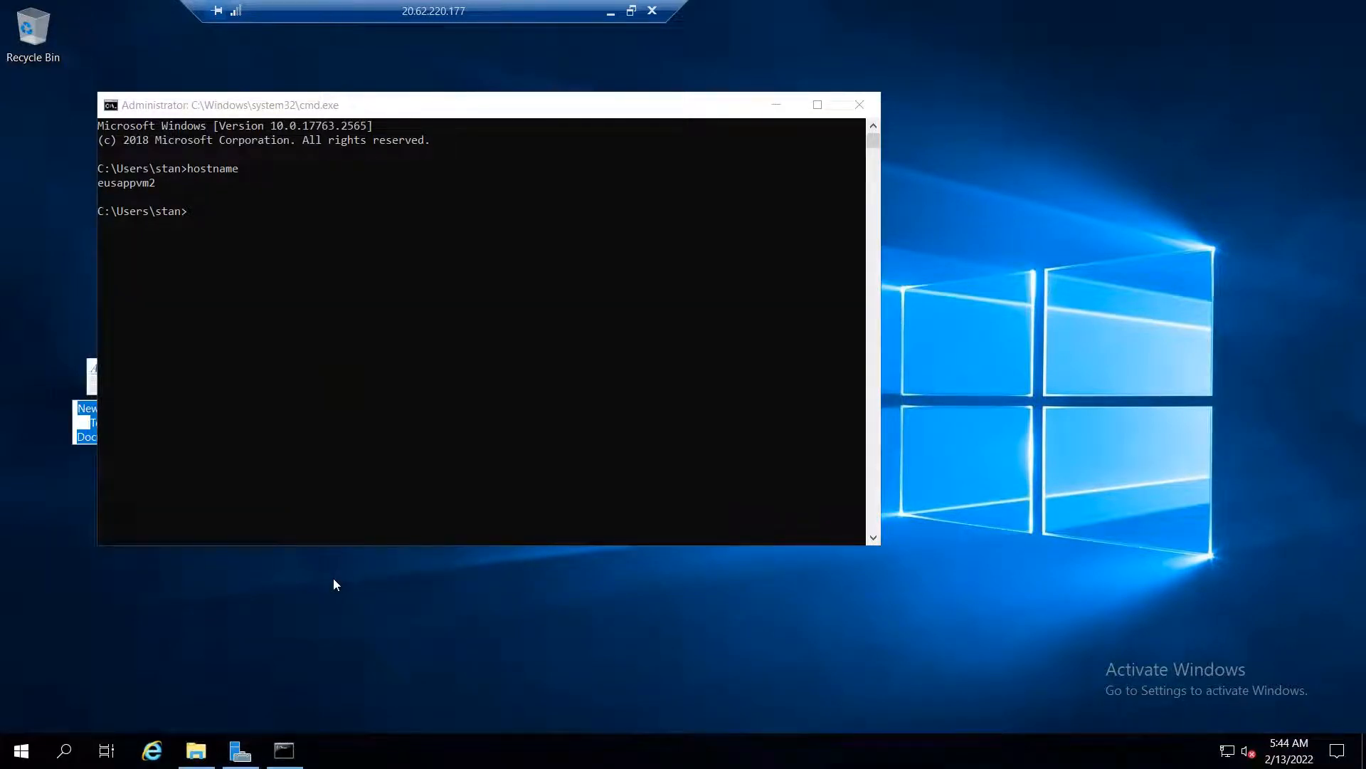
type("C")
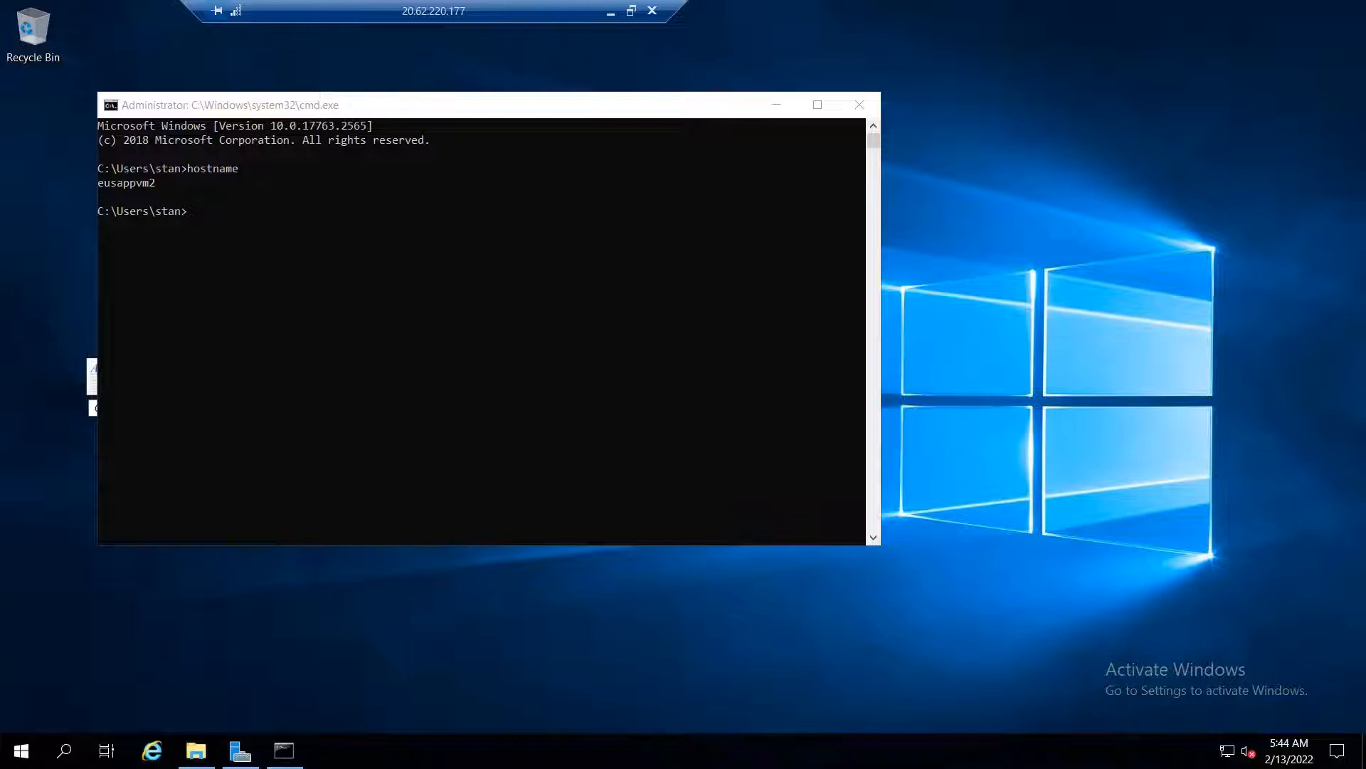
type("itri")
key("Return")
left_click_drag(669, 105, 1018, 89)
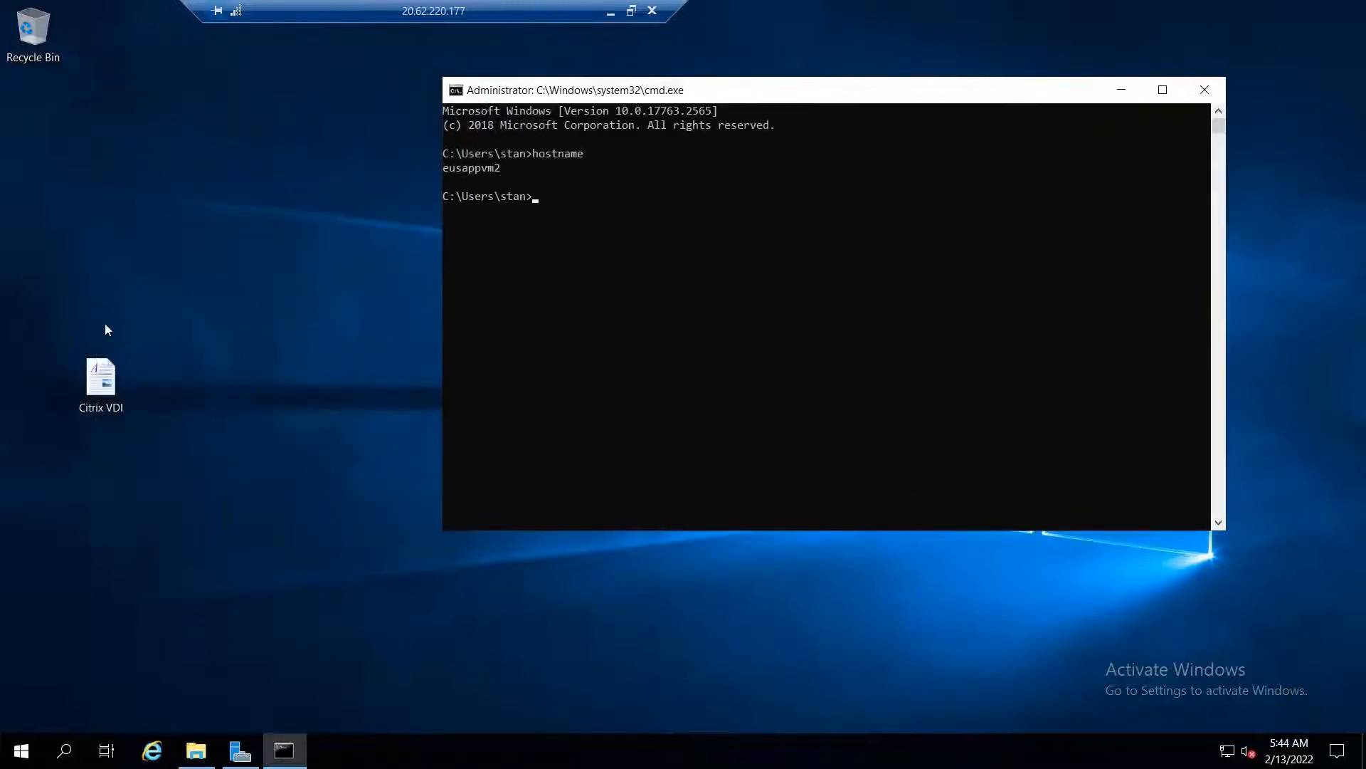
Add a bitmap image named Citrix apps to the desktop, then minimise the remote session
right_click(104, 539)
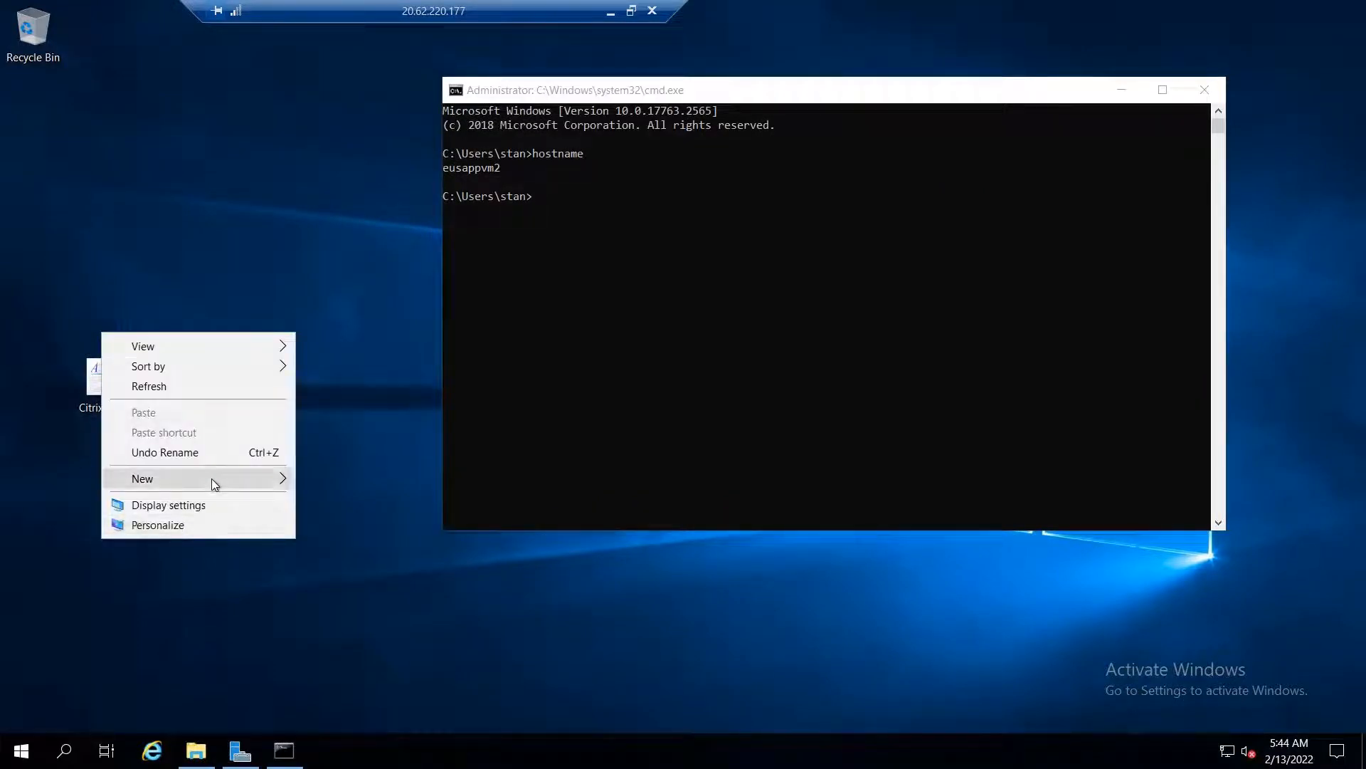
mouse_move(211, 478)
left_click(421, 497)
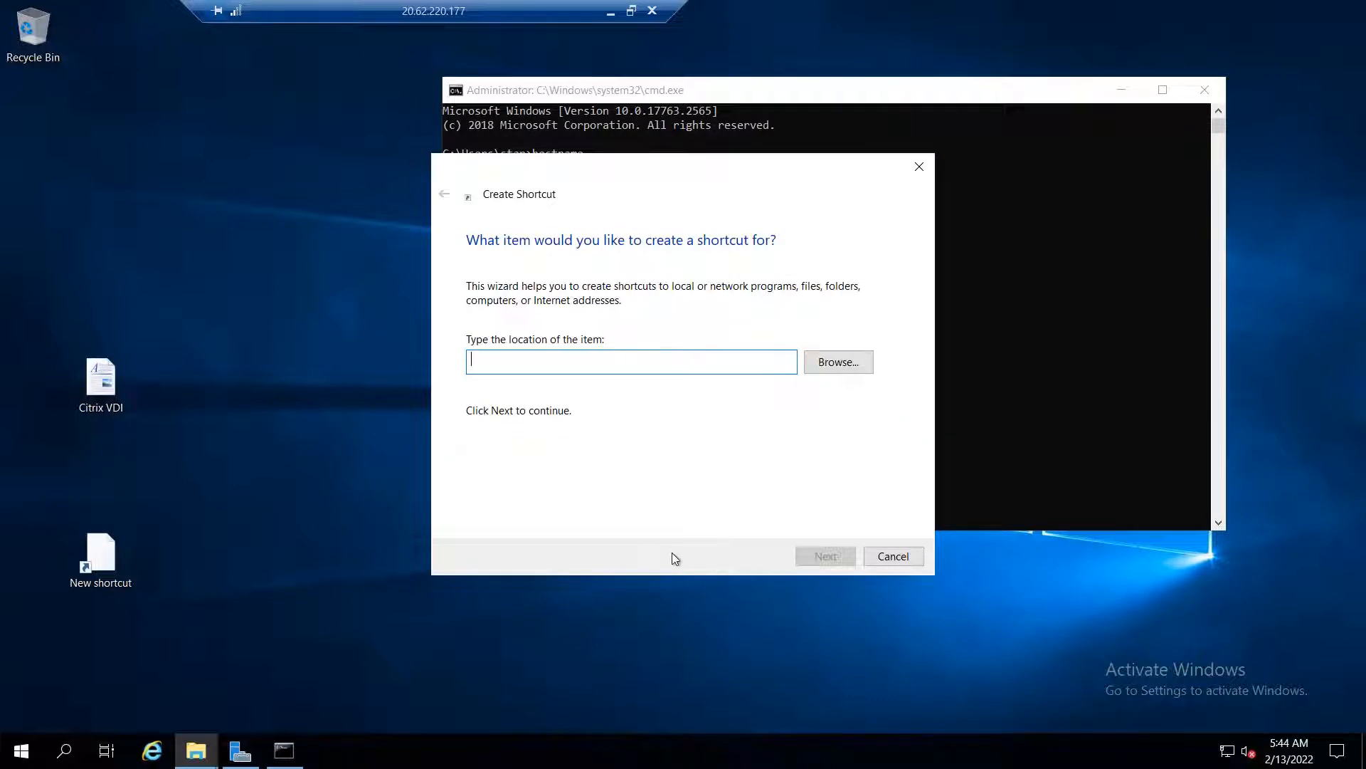
left_click(893, 556)
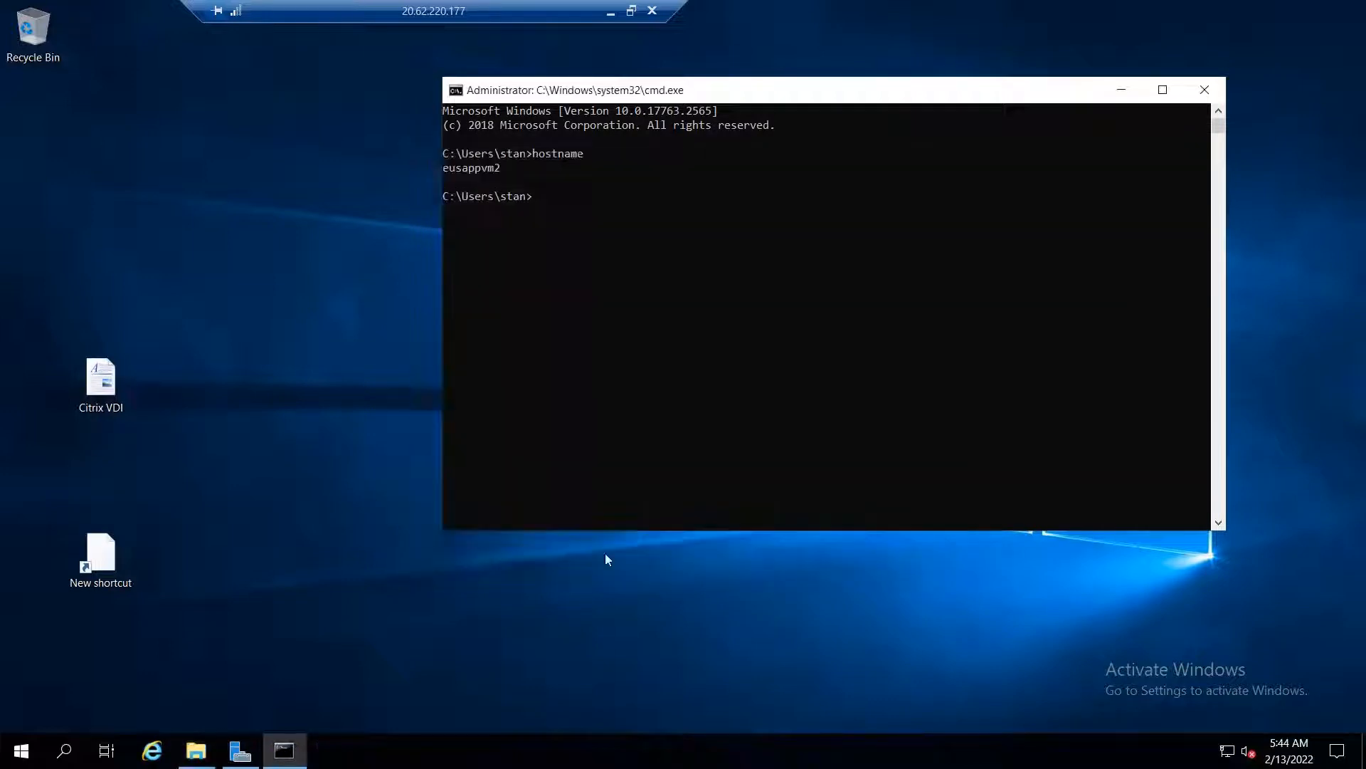
right_click(292, 548)
mouse_move(350, 491)
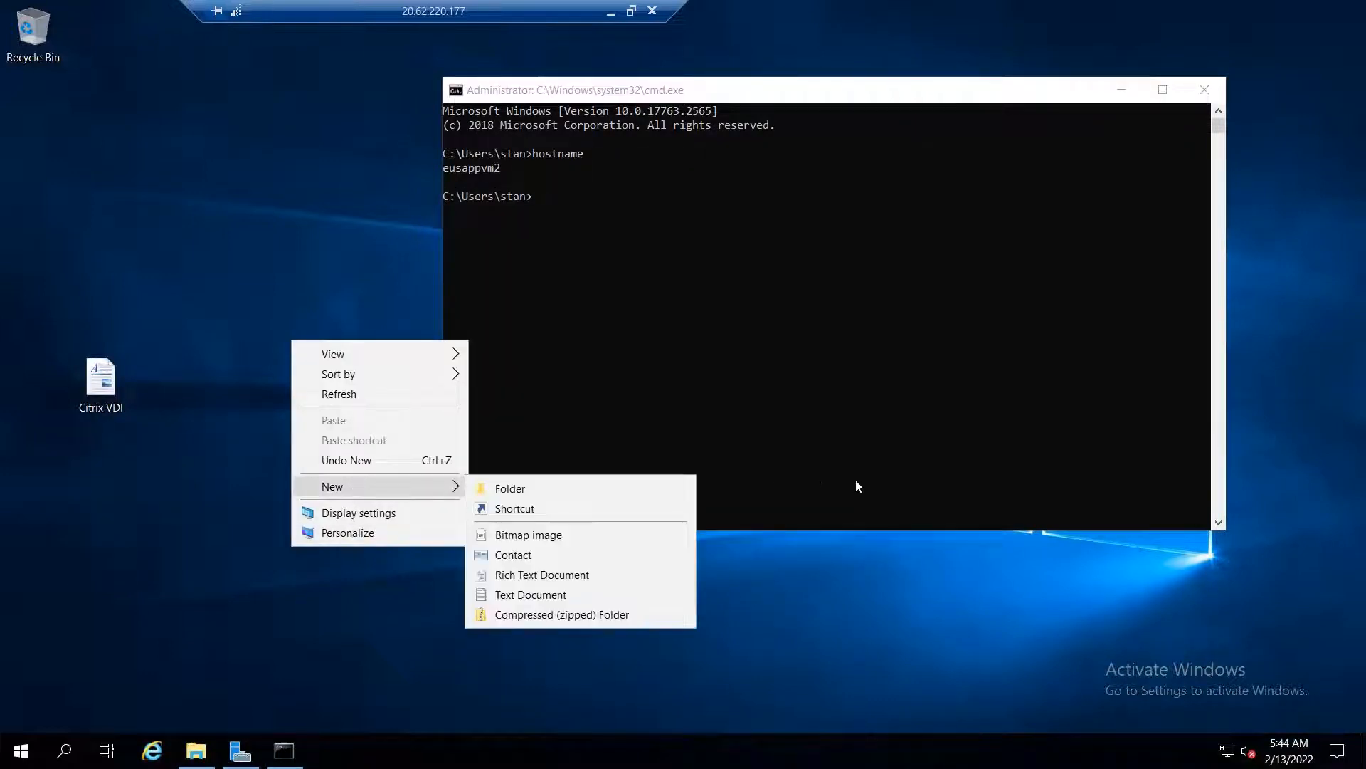
left_click(619, 535)
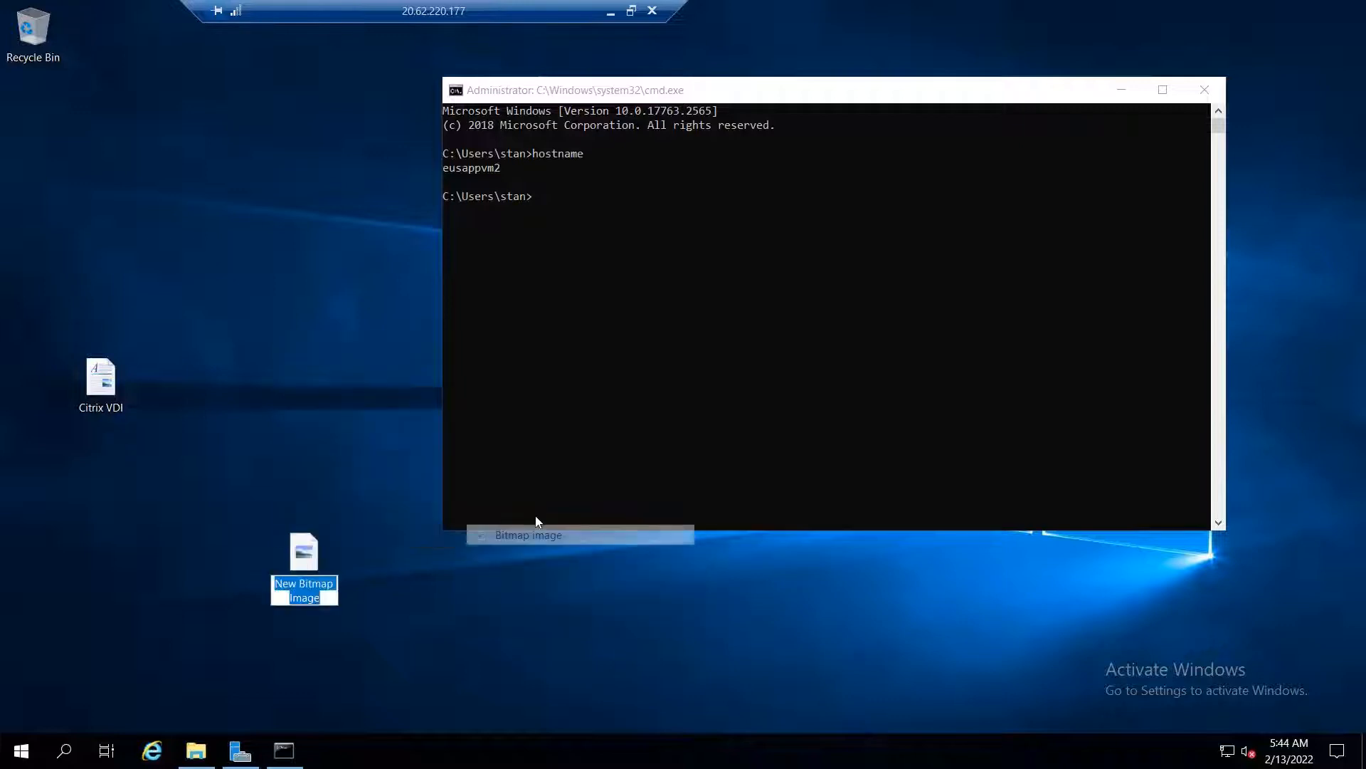
type("Citrix apps")
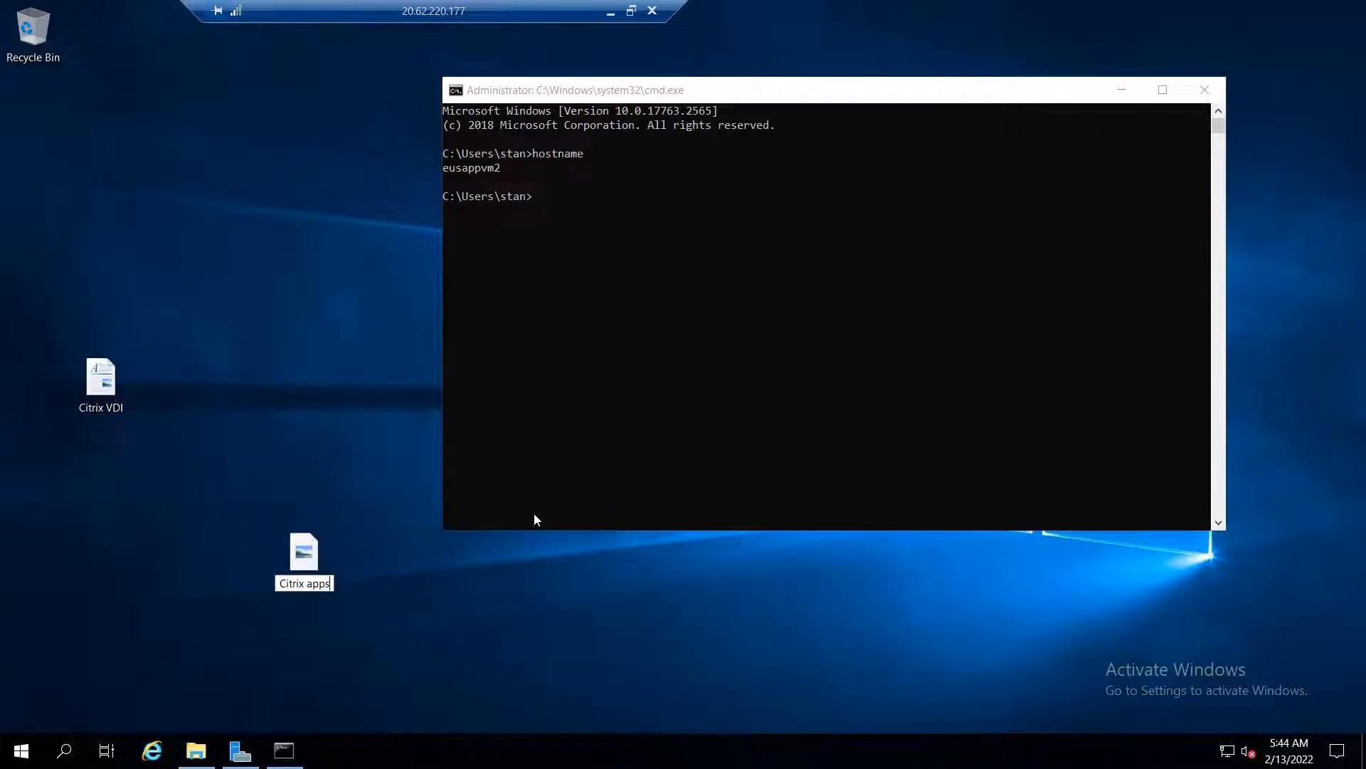
key("Return")
left_click(611, 12)
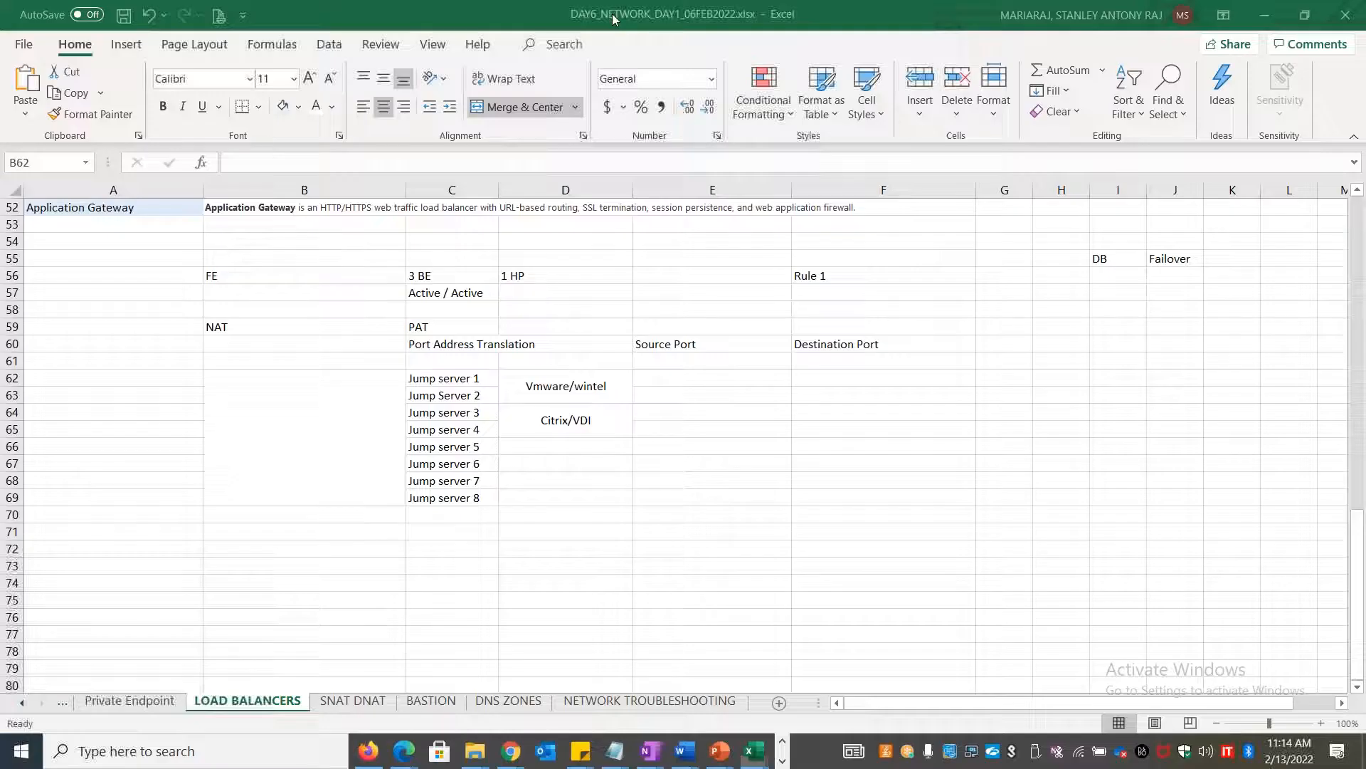
Switch to the 20.127.48.211 session and run hostname in a cmd prompt
left_click(782, 761)
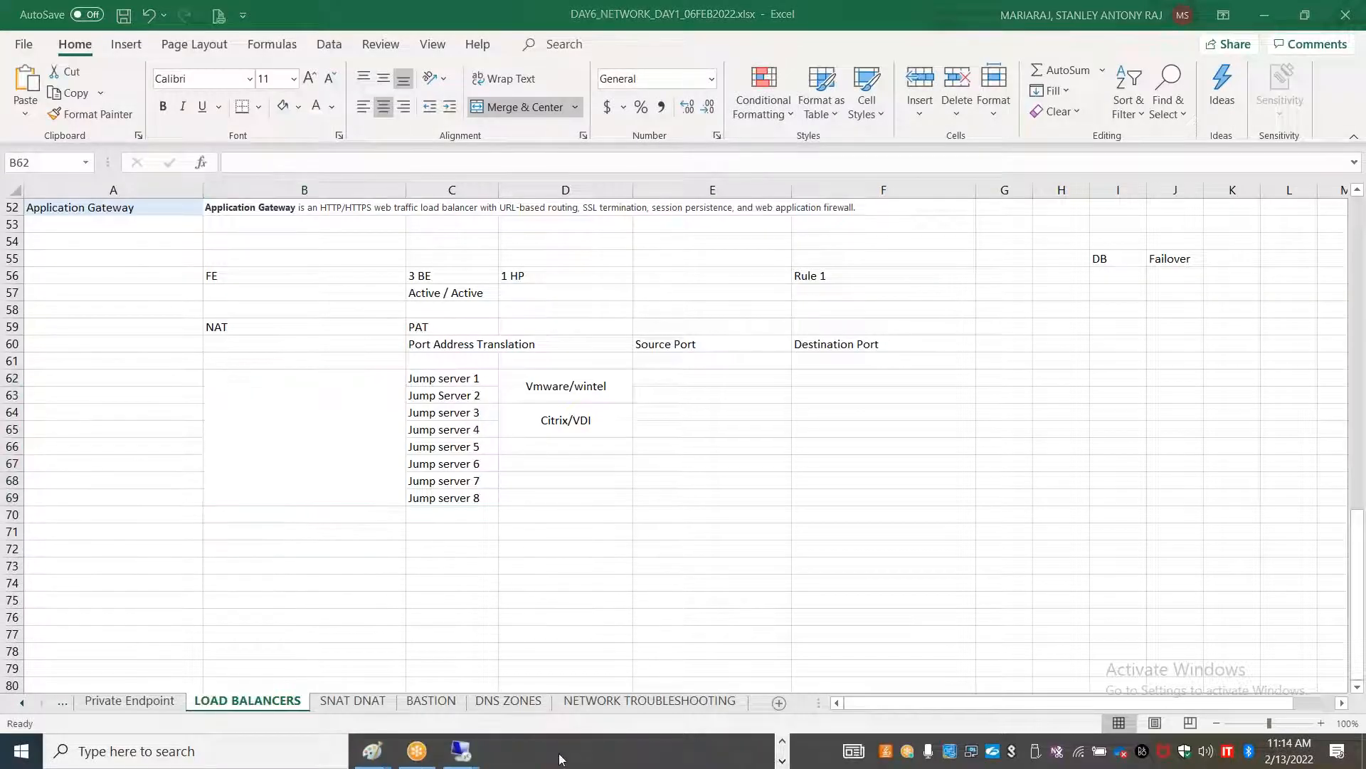
mouse_move(460, 751)
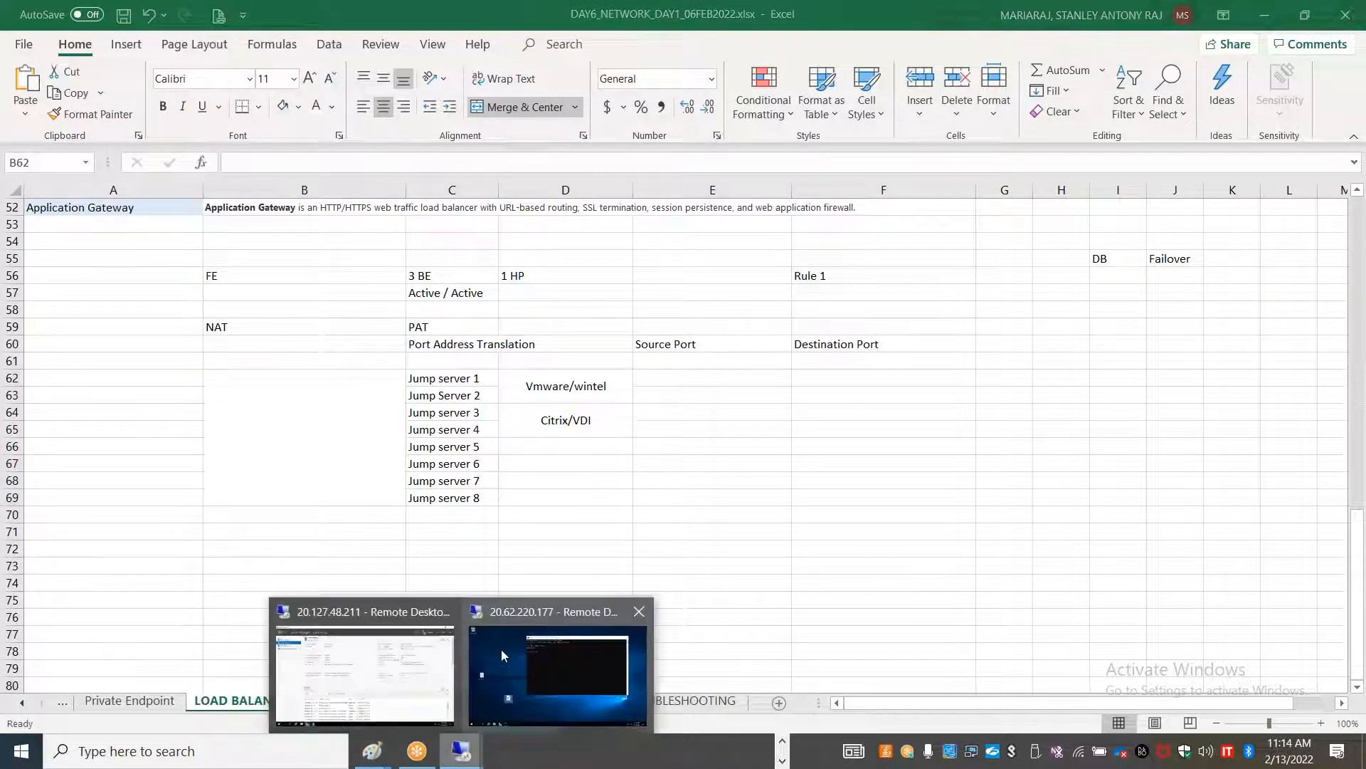
left_click(332, 682)
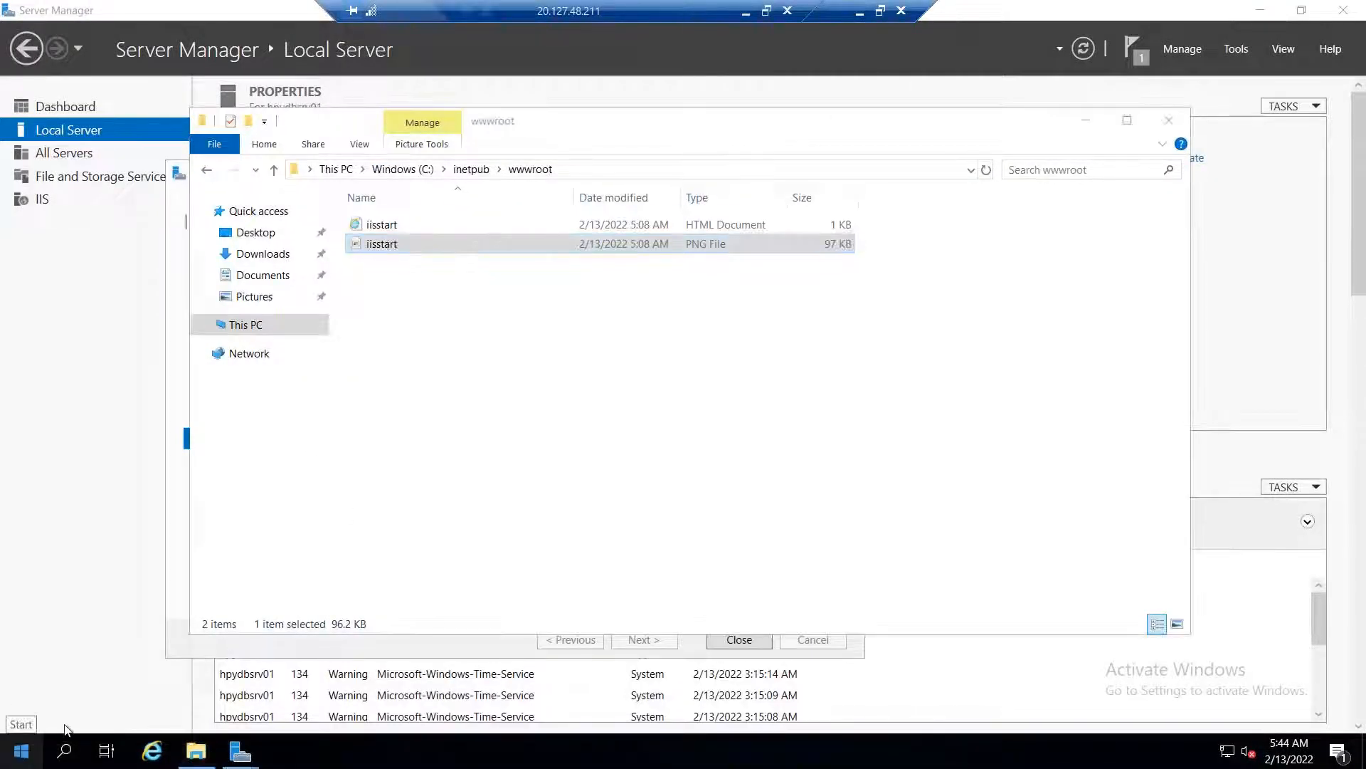
right_click(21, 751)
left_click(57, 662)
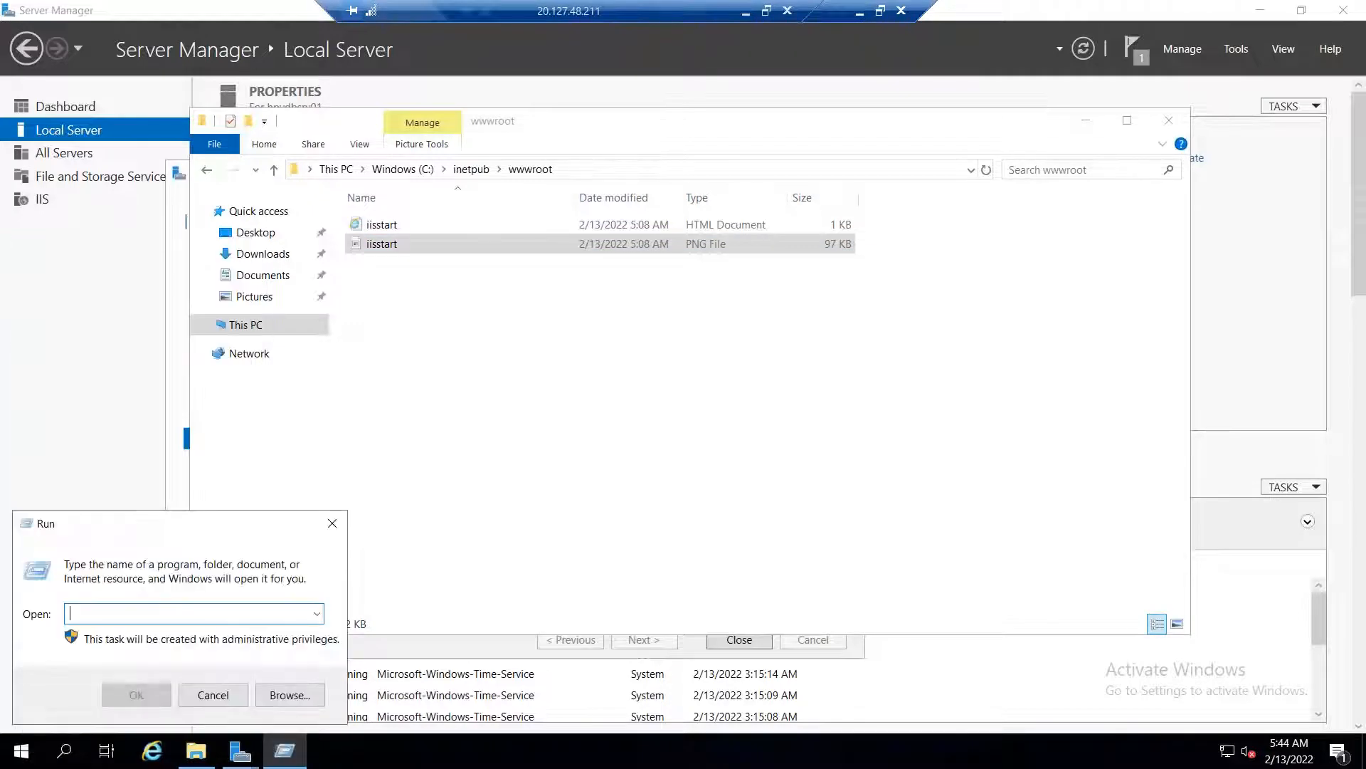
type("cmd")
key("Return")
type("hos")
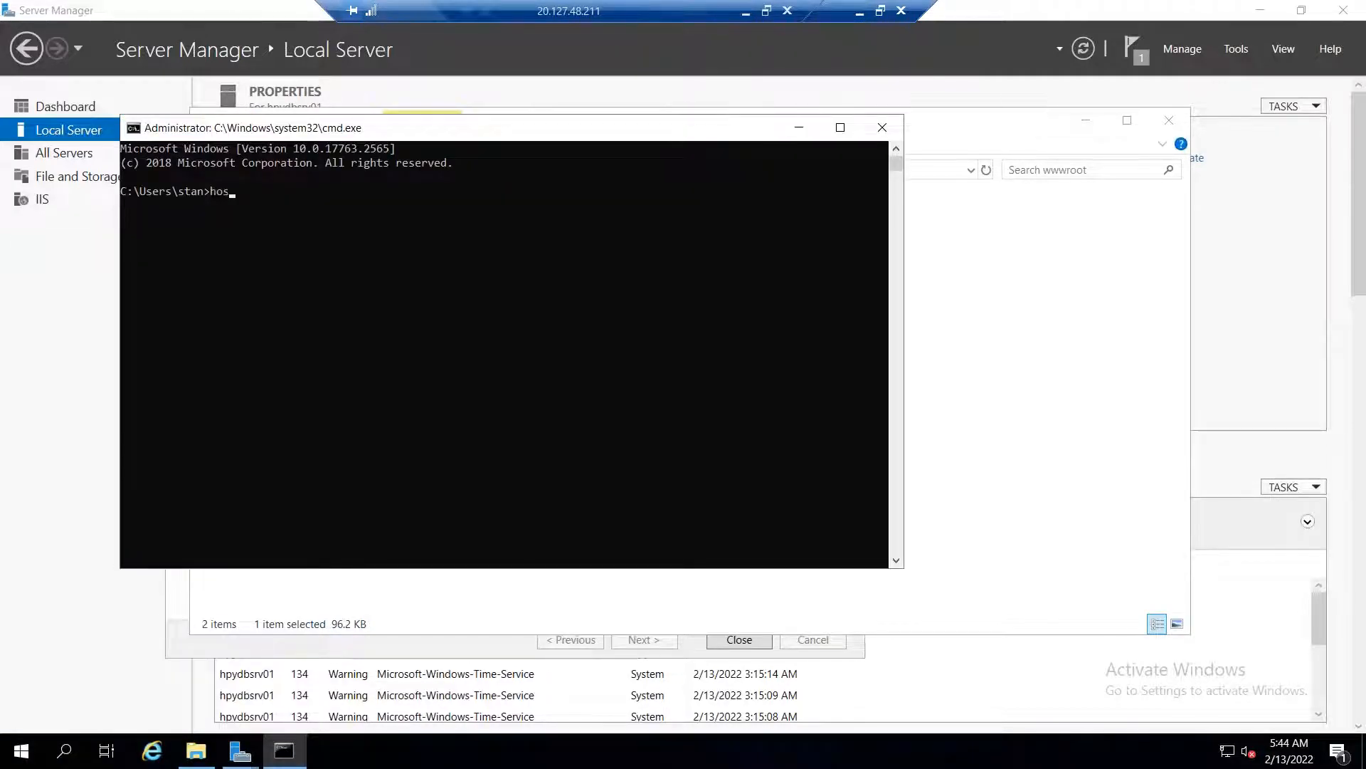
type("tname")
key("Return")
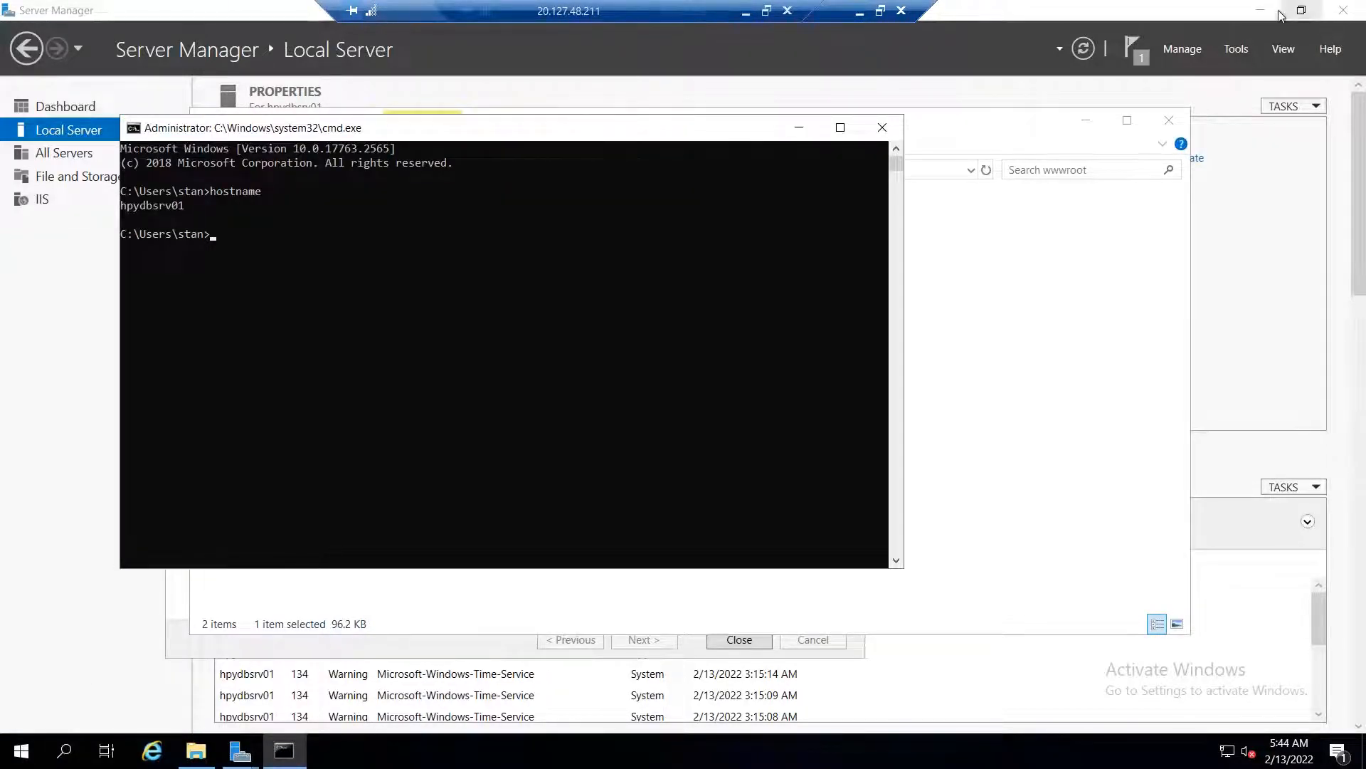
Clear the remote desktop and create a text document named 'SMS - tool'
left_click(1264, 9)
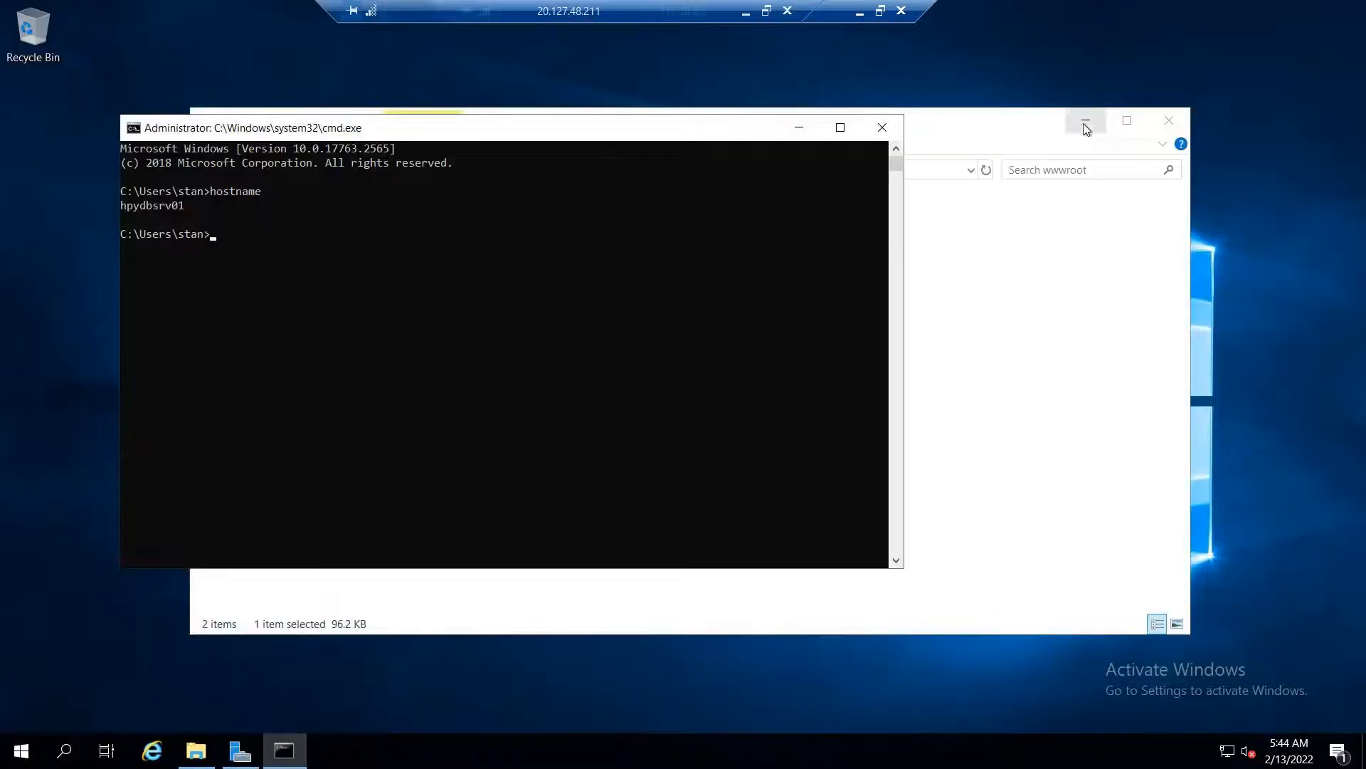
left_click(1085, 126)
left_click_drag(481, 126, 556, 134)
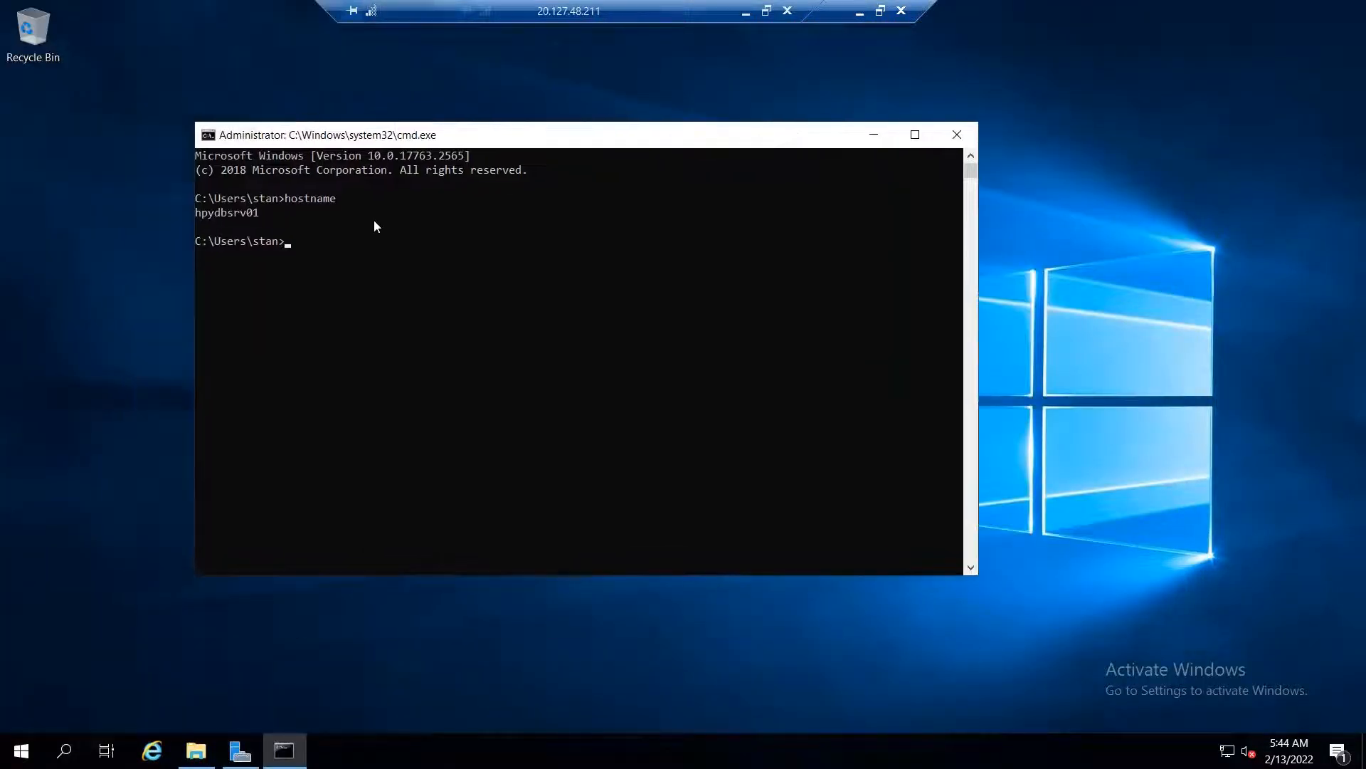
right_click(174, 227)
mouse_move(271, 353)
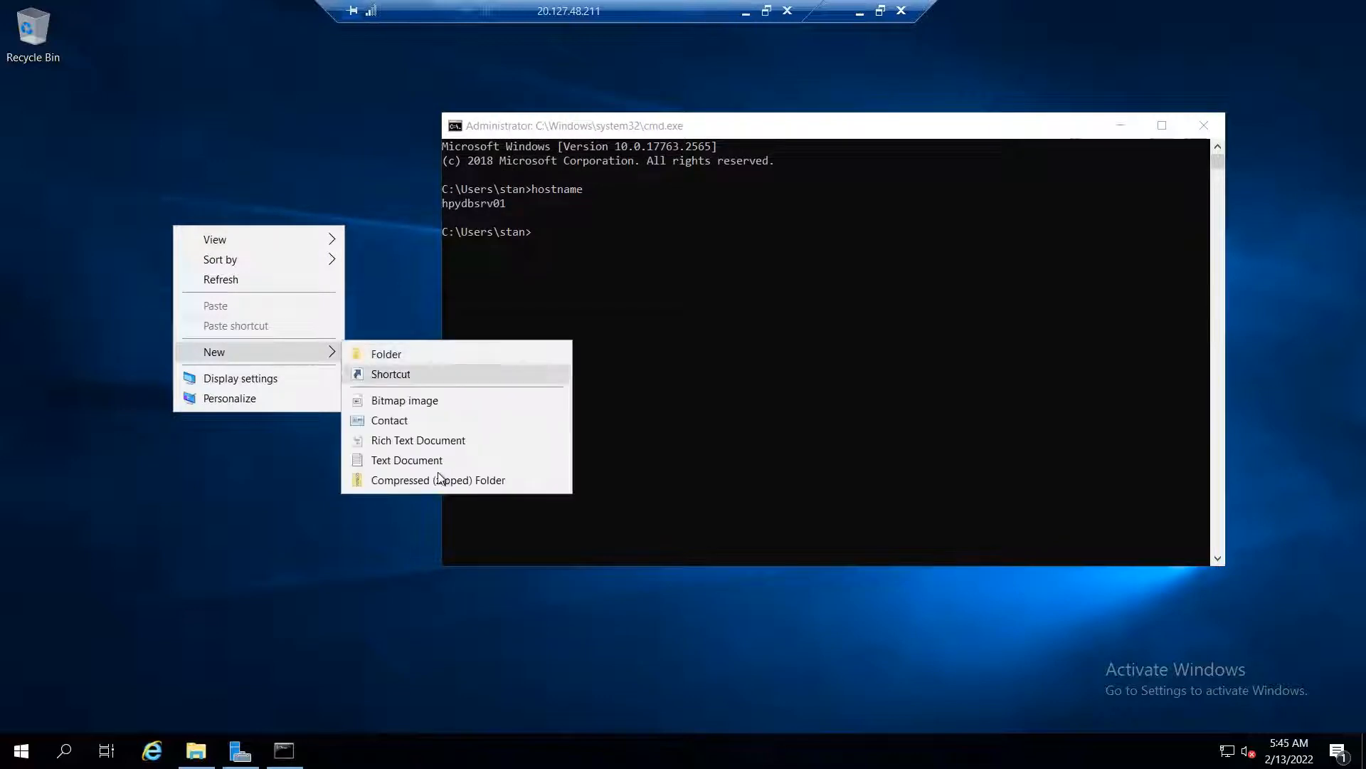
left_click(438, 458)
type("SMS")
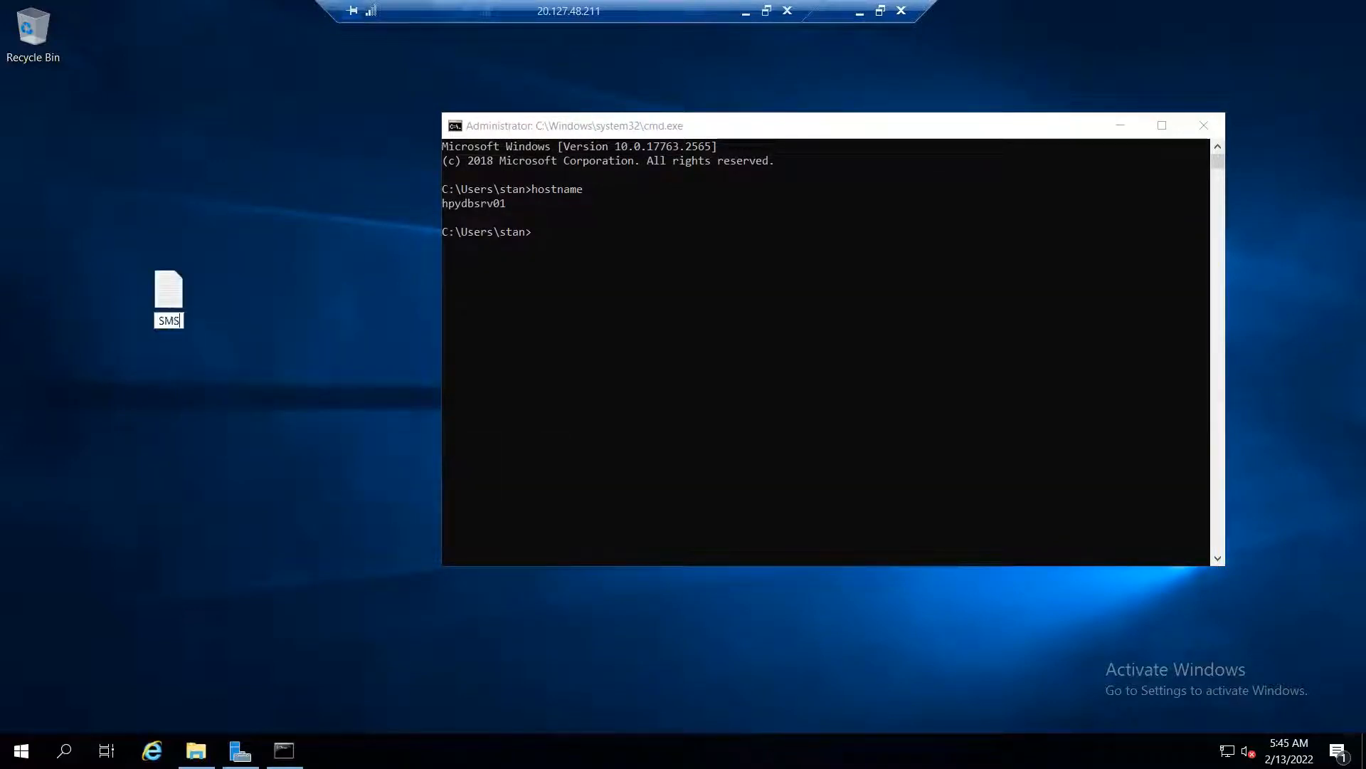
type(" - tool")
key("Return")
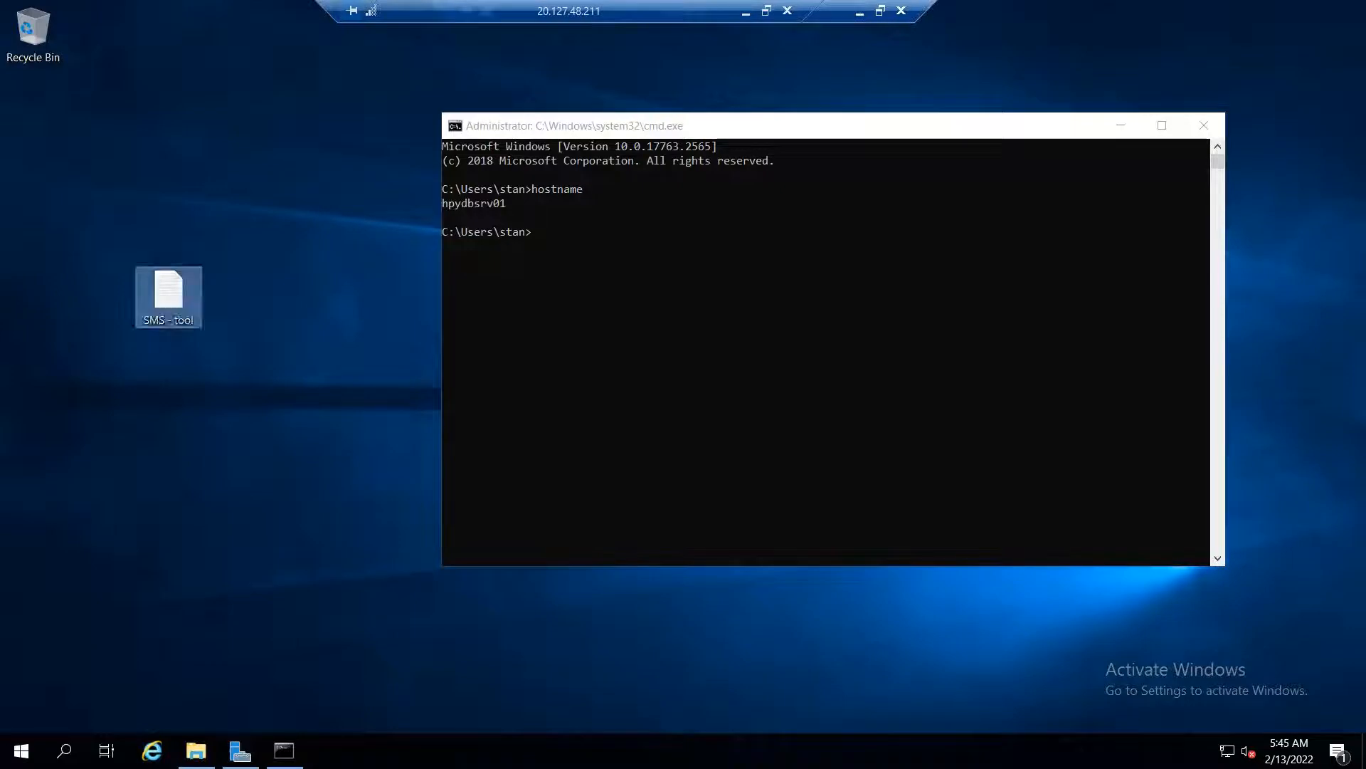
Add a rich text document named DB Apps, then minimise the session
right_click(318, 401)
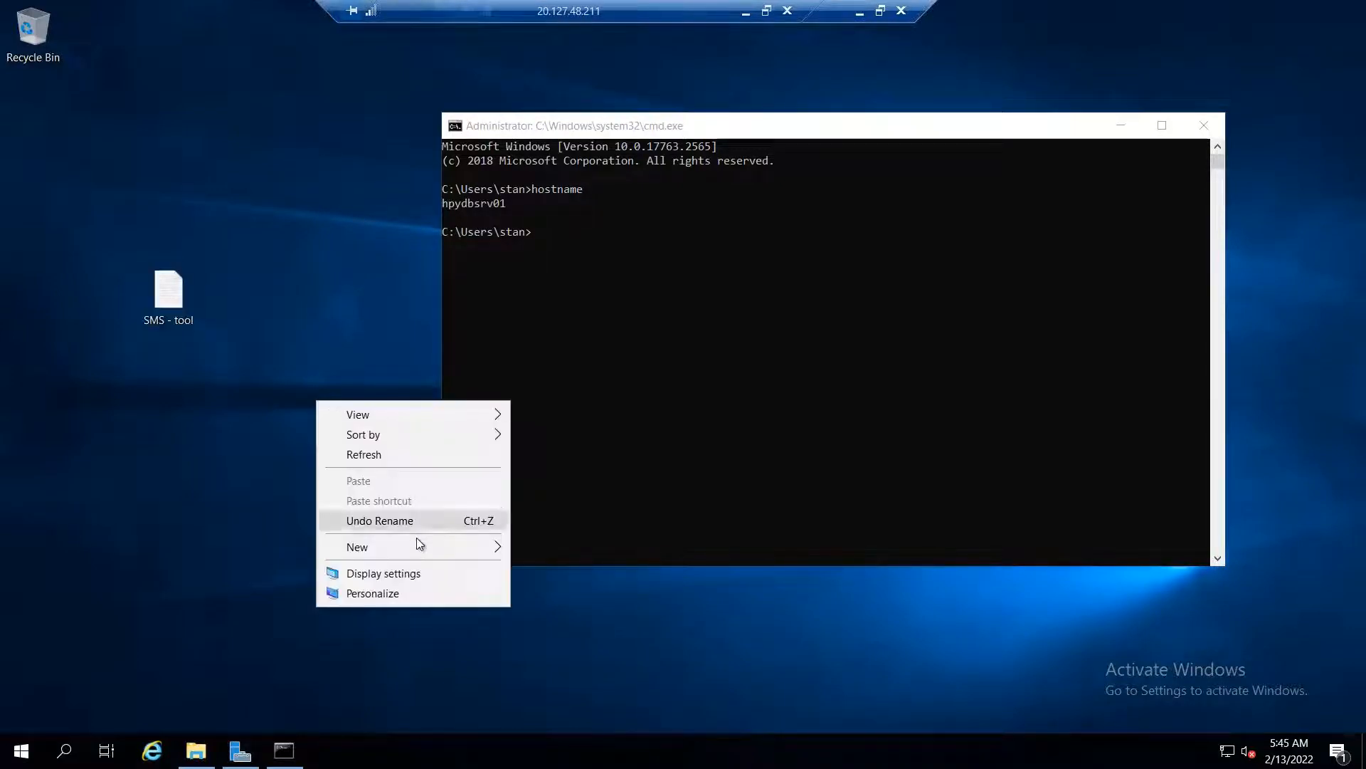
mouse_move(417, 546)
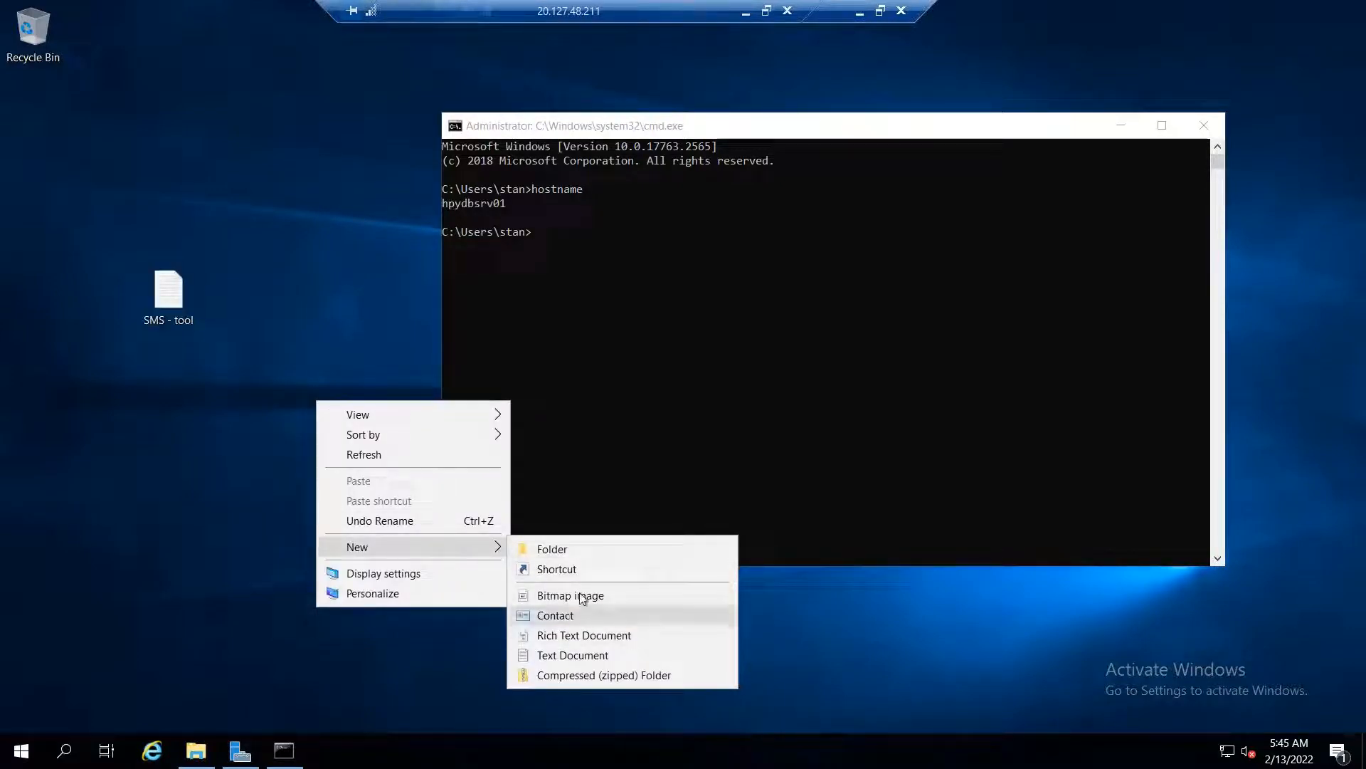
left_click(585, 635)
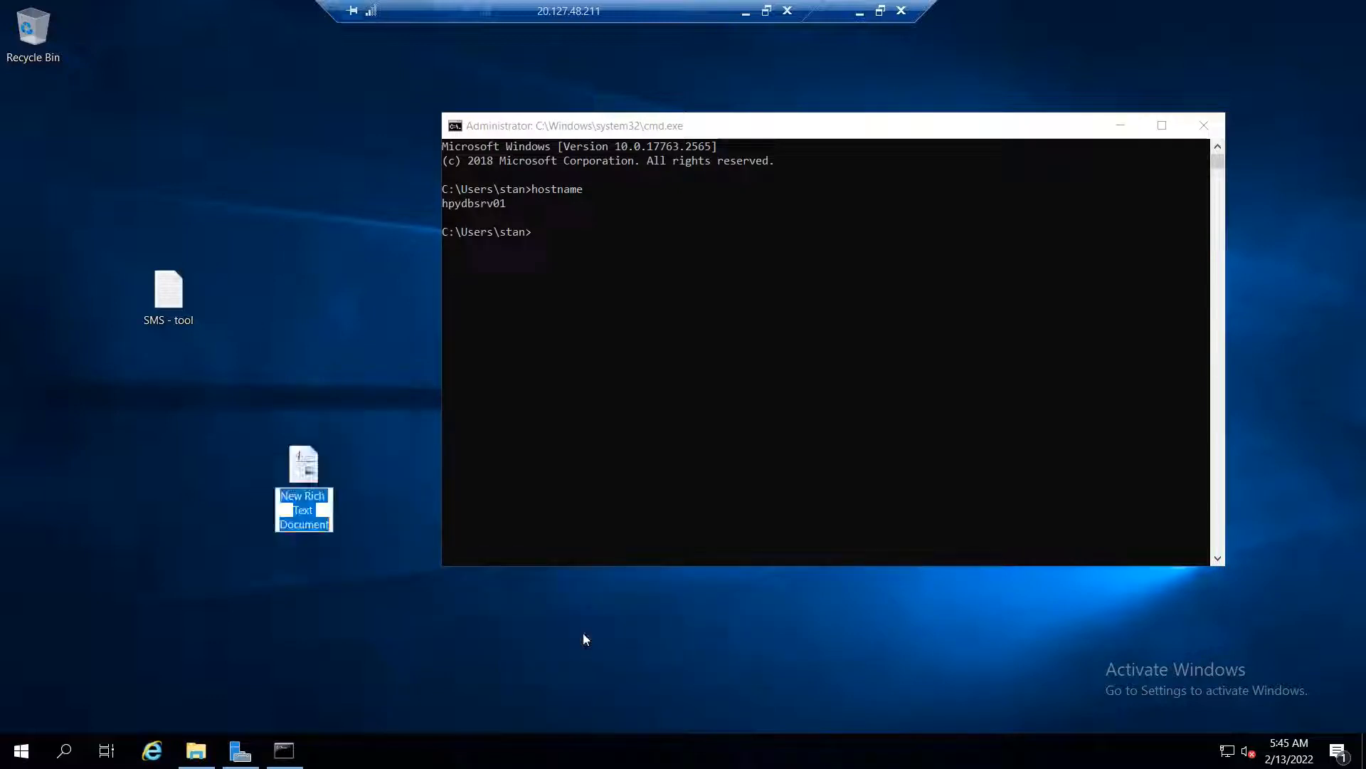
type("DB Apps")
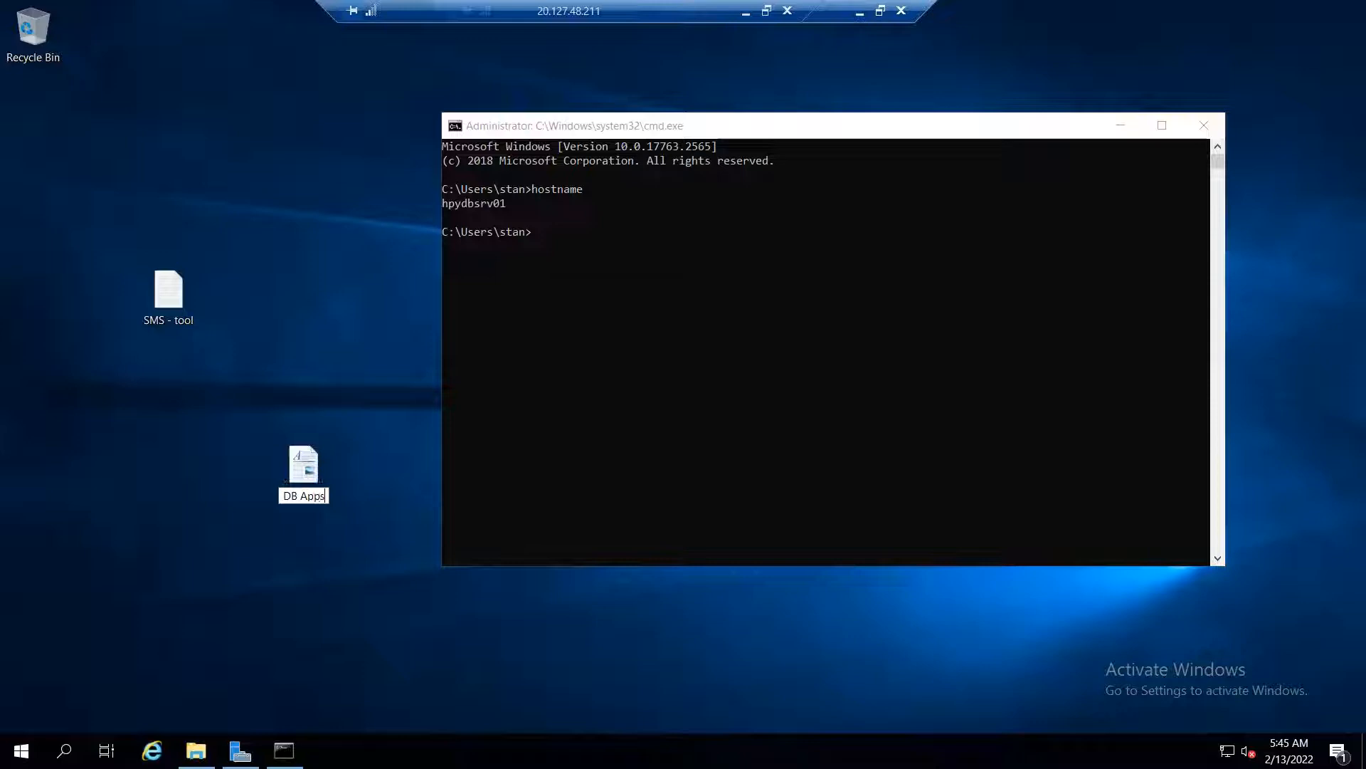
key("Return")
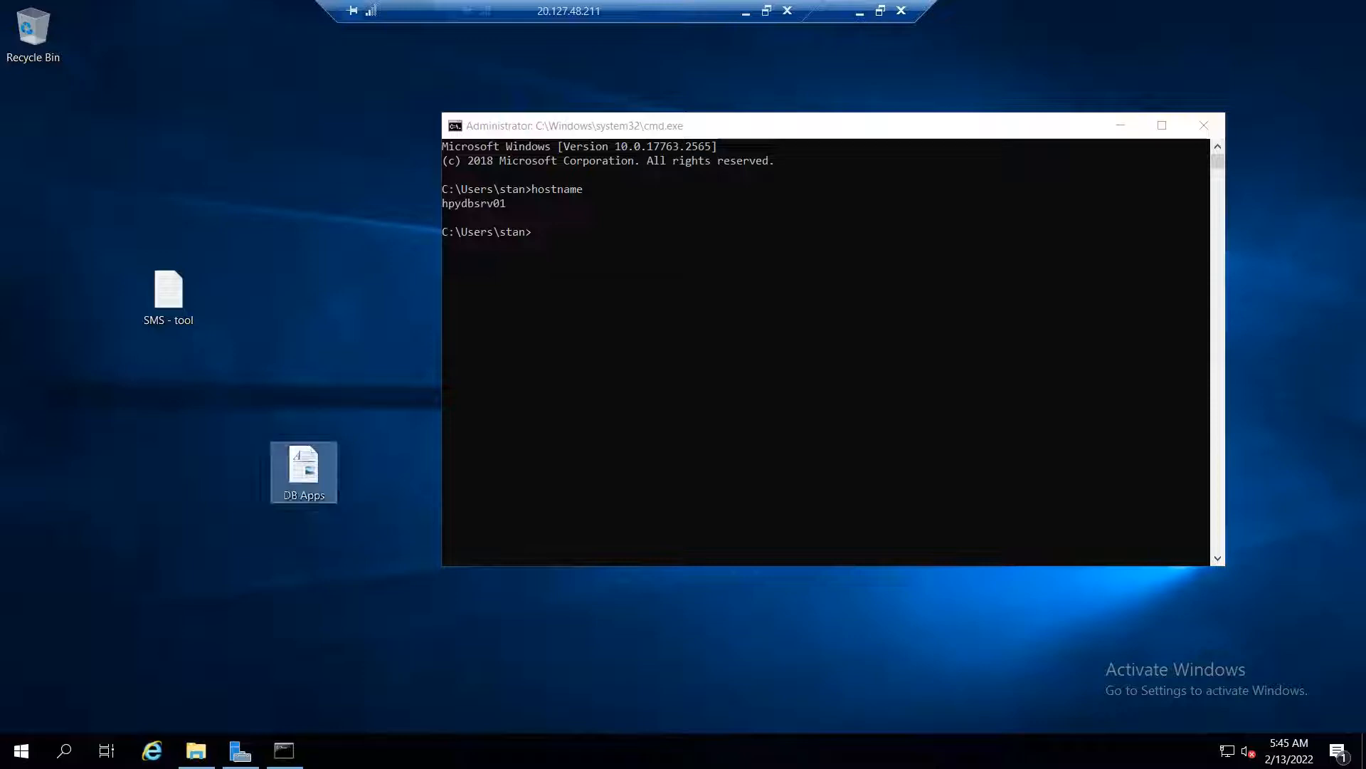
left_click(745, 17)
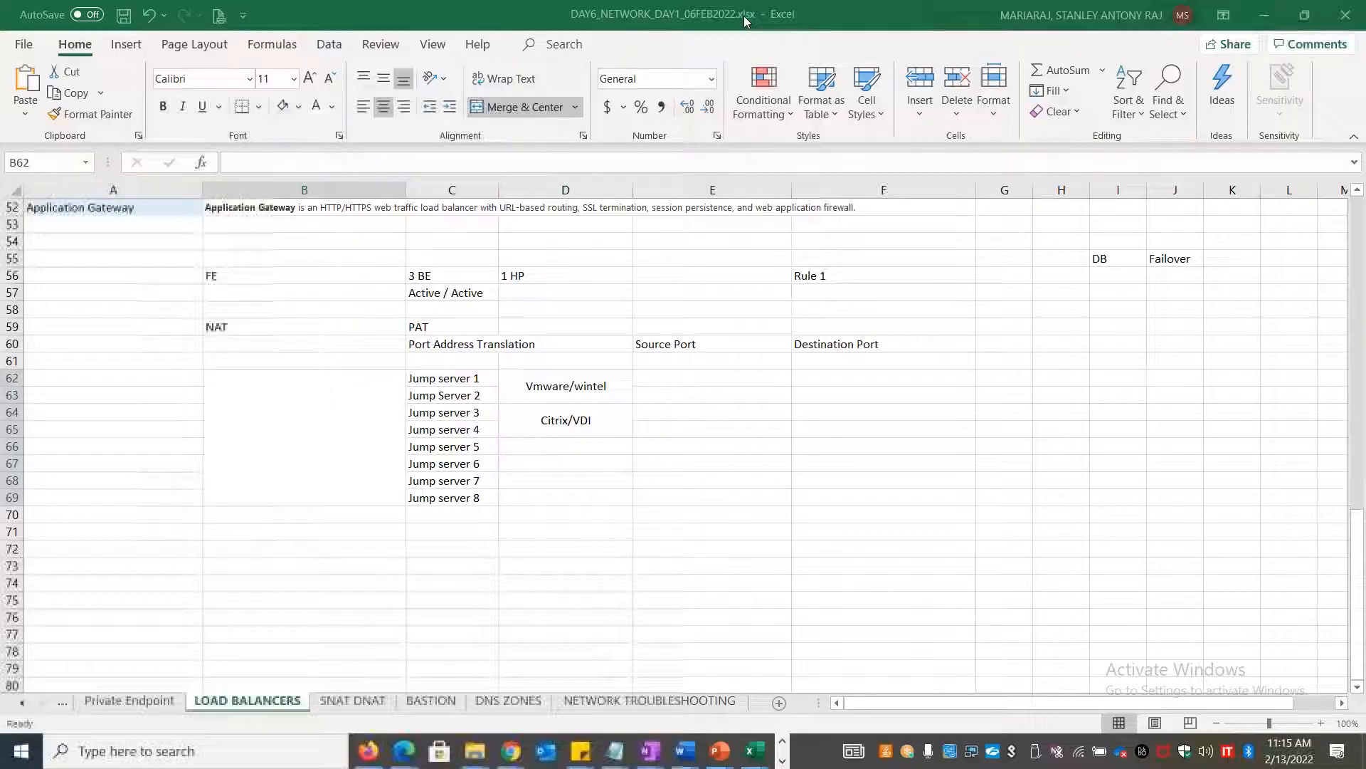
Go to the happyweblb1 load balancer's Inbound NAT rules in Chrome and start adding one
left_click(669, 448)
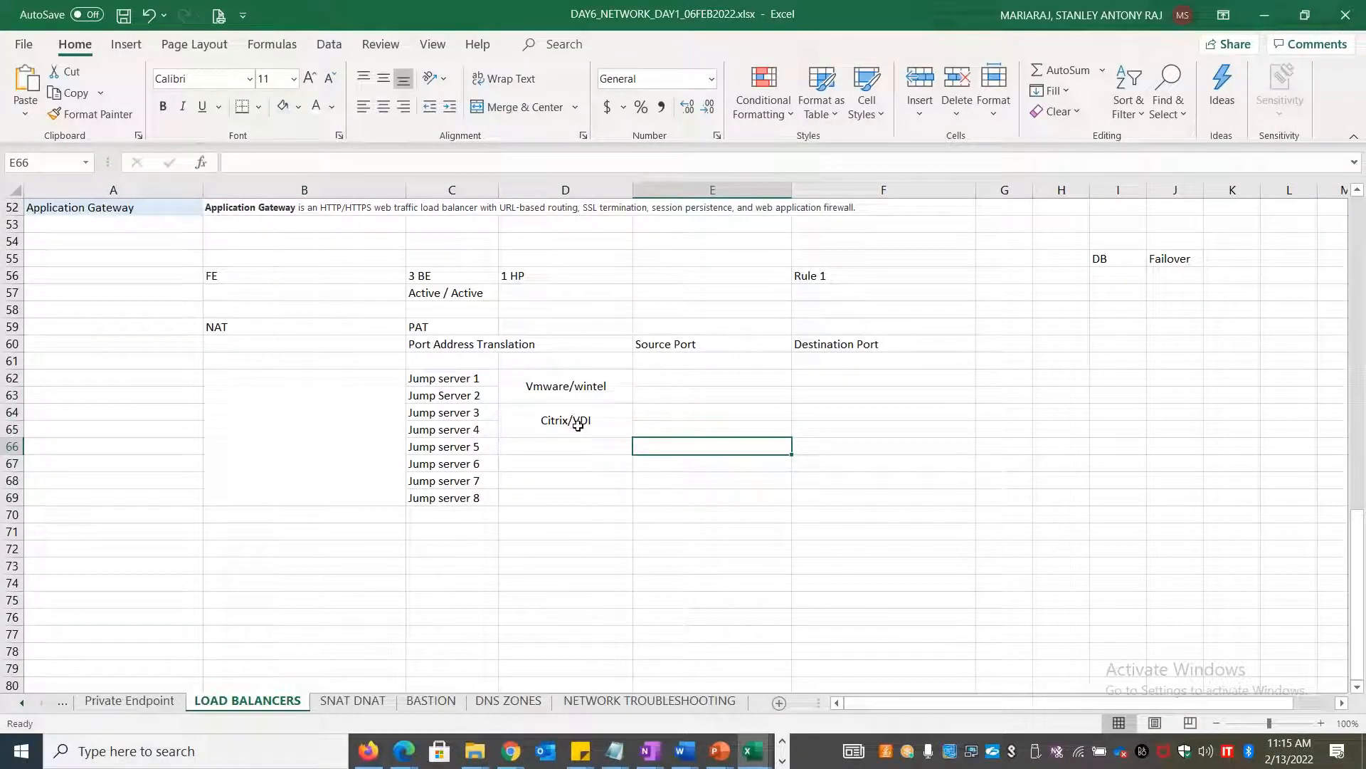
key("alt+Tab")
key("alt+Tab")
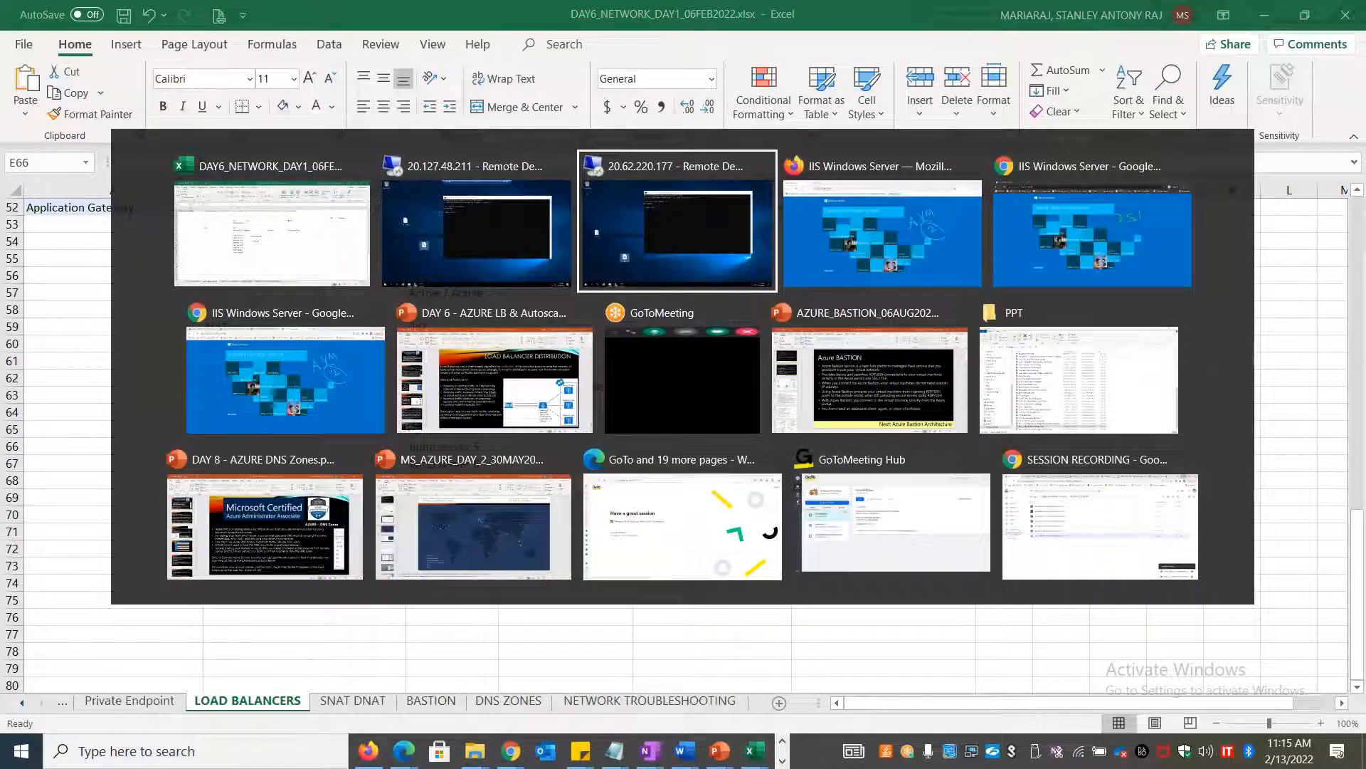
key("alt+Tab")
key("alt+Tab")
key("alt+Tab")
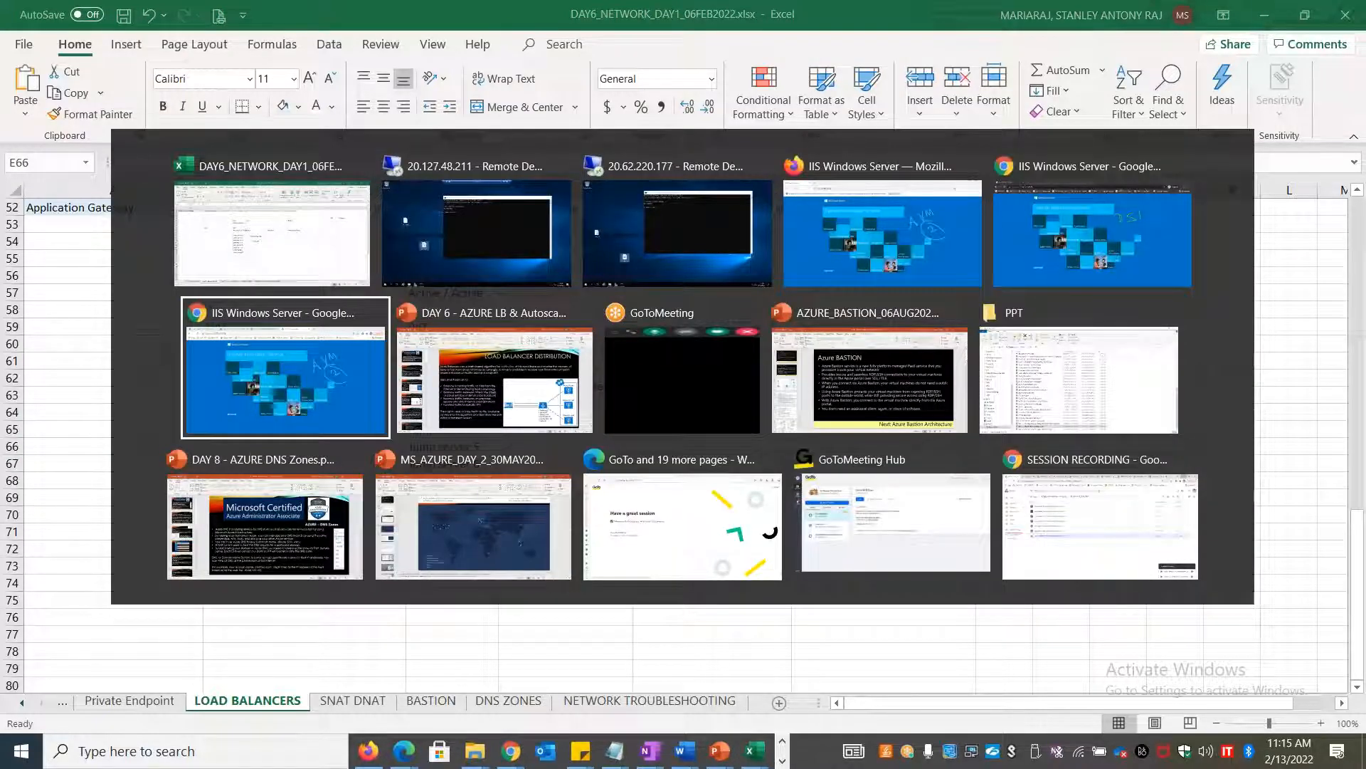
key("alt+shift+Tab")
key("alt+shift+Tab")
key("alt+Tab")
key("alt+Tab")
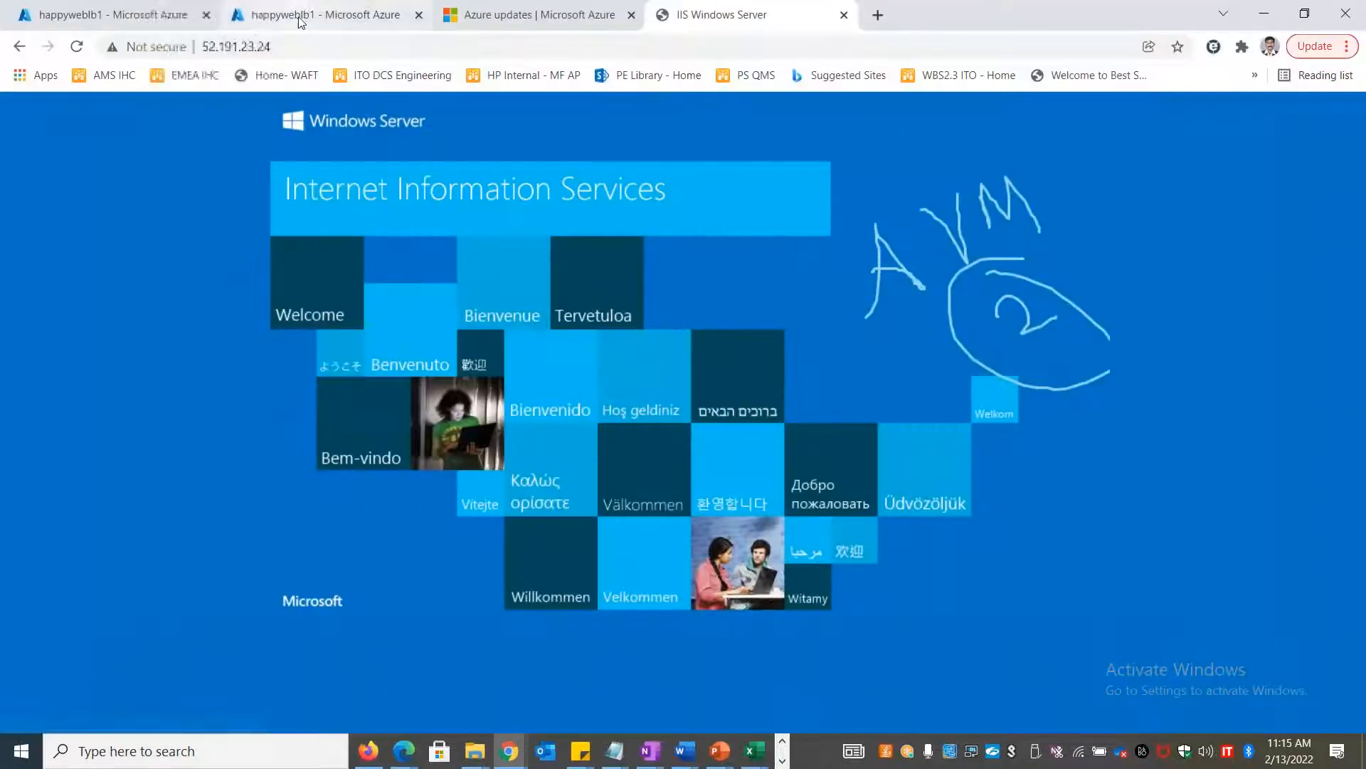
left_click(299, 21)
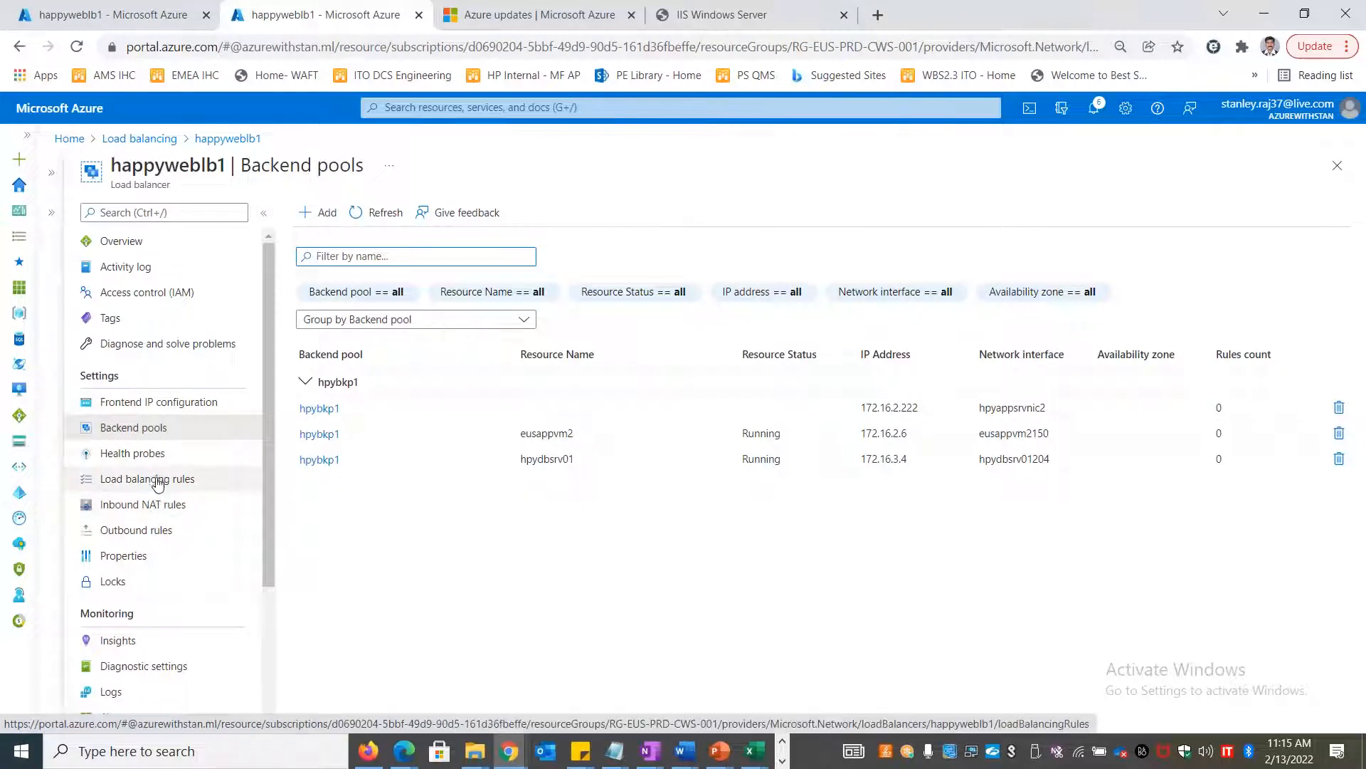
left_click(159, 504)
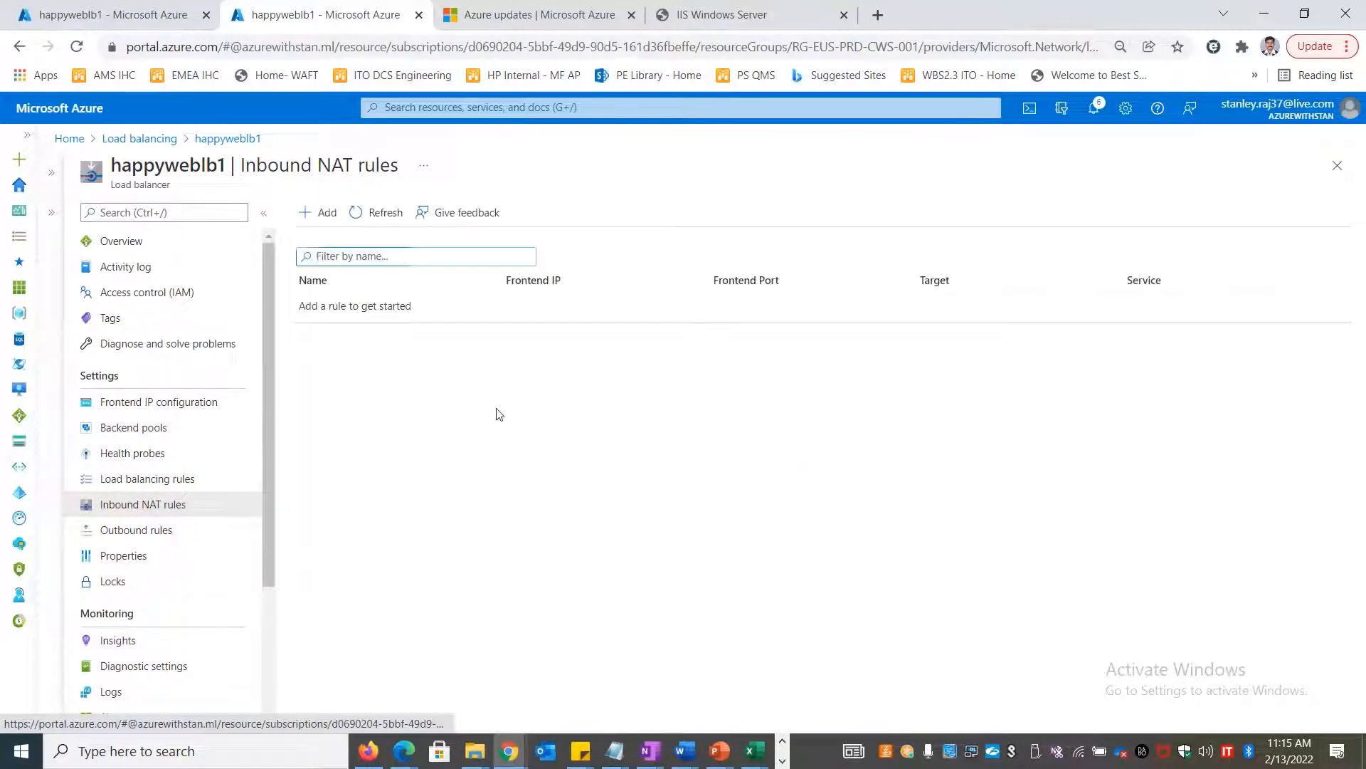
left_click(320, 213)
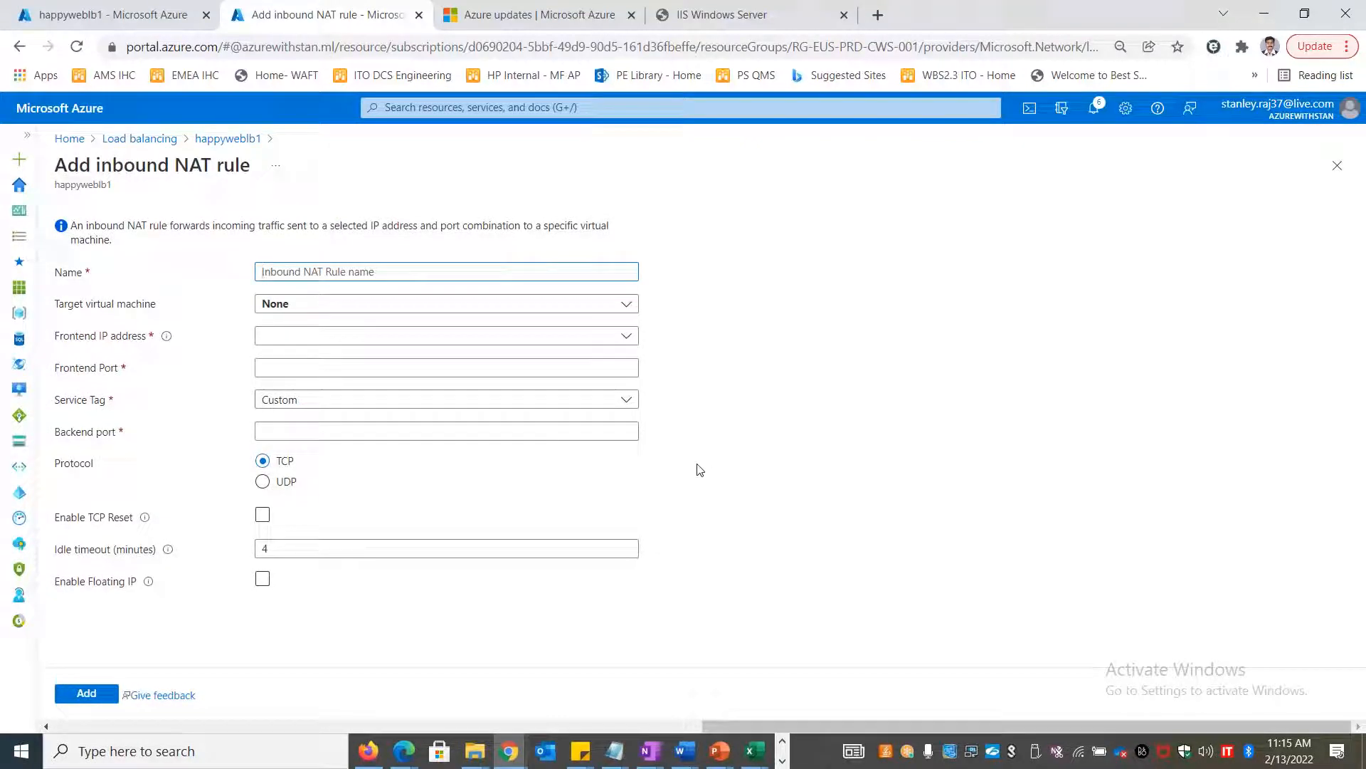
Name the rule DBSupport and target VM hpydbsrv01 via ipconfig1 (172.16.3.4)
left_click(322, 271)
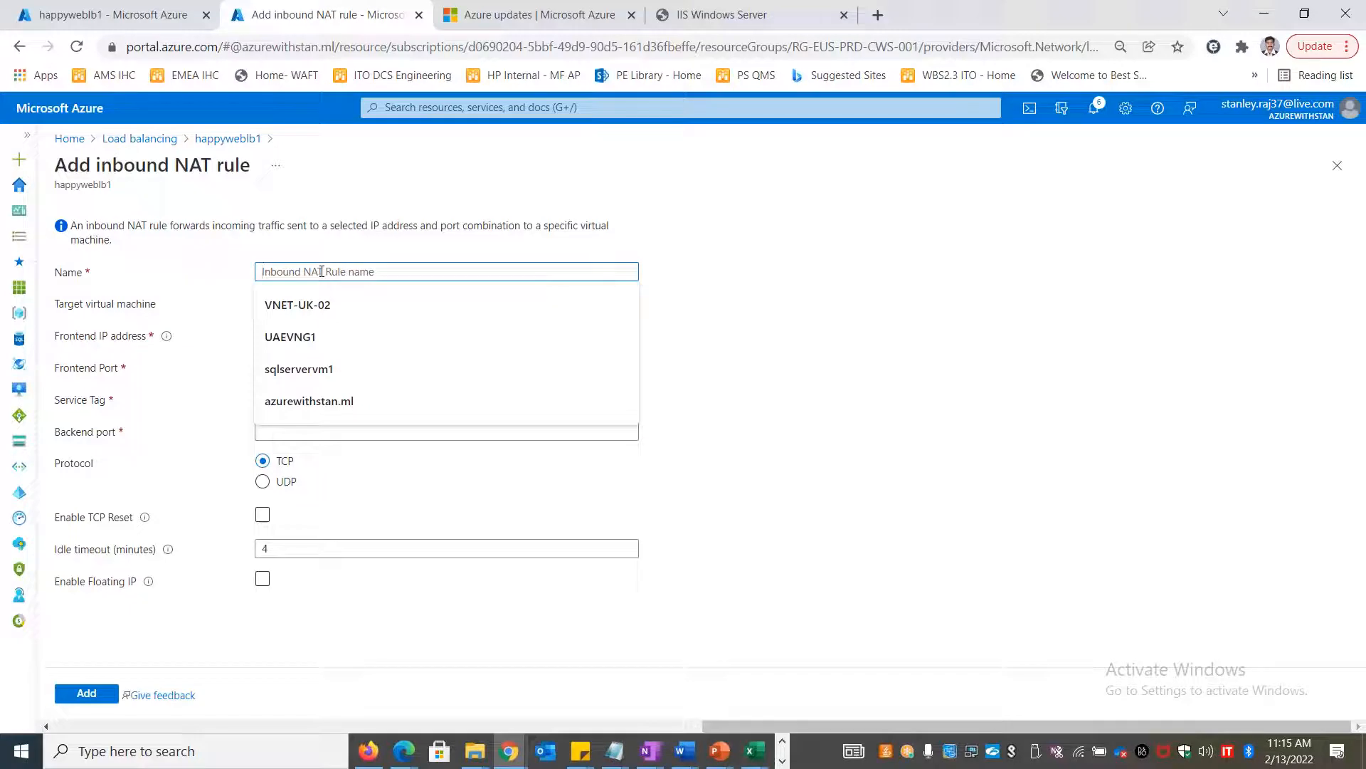
type("DB")
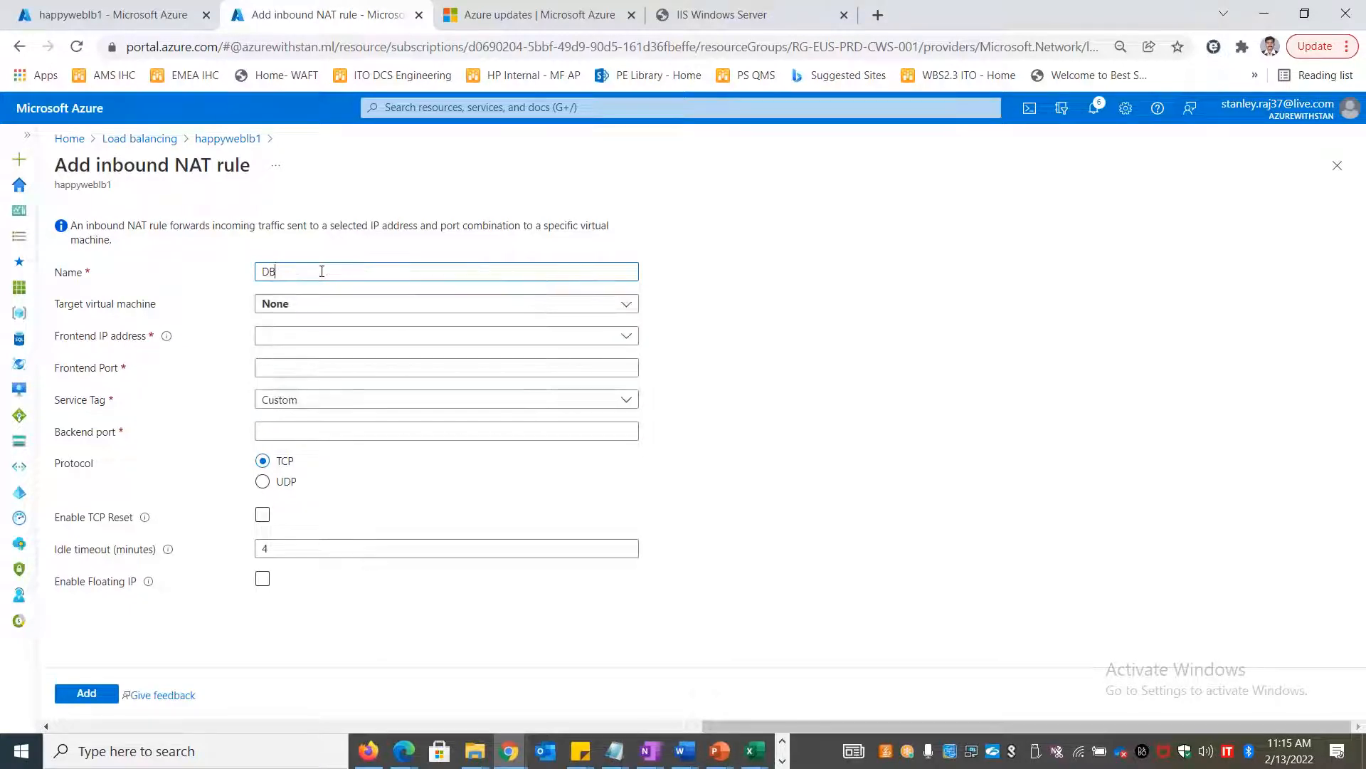
type("SUppor")
type("por")
left_click(343, 304)
left_click(352, 405)
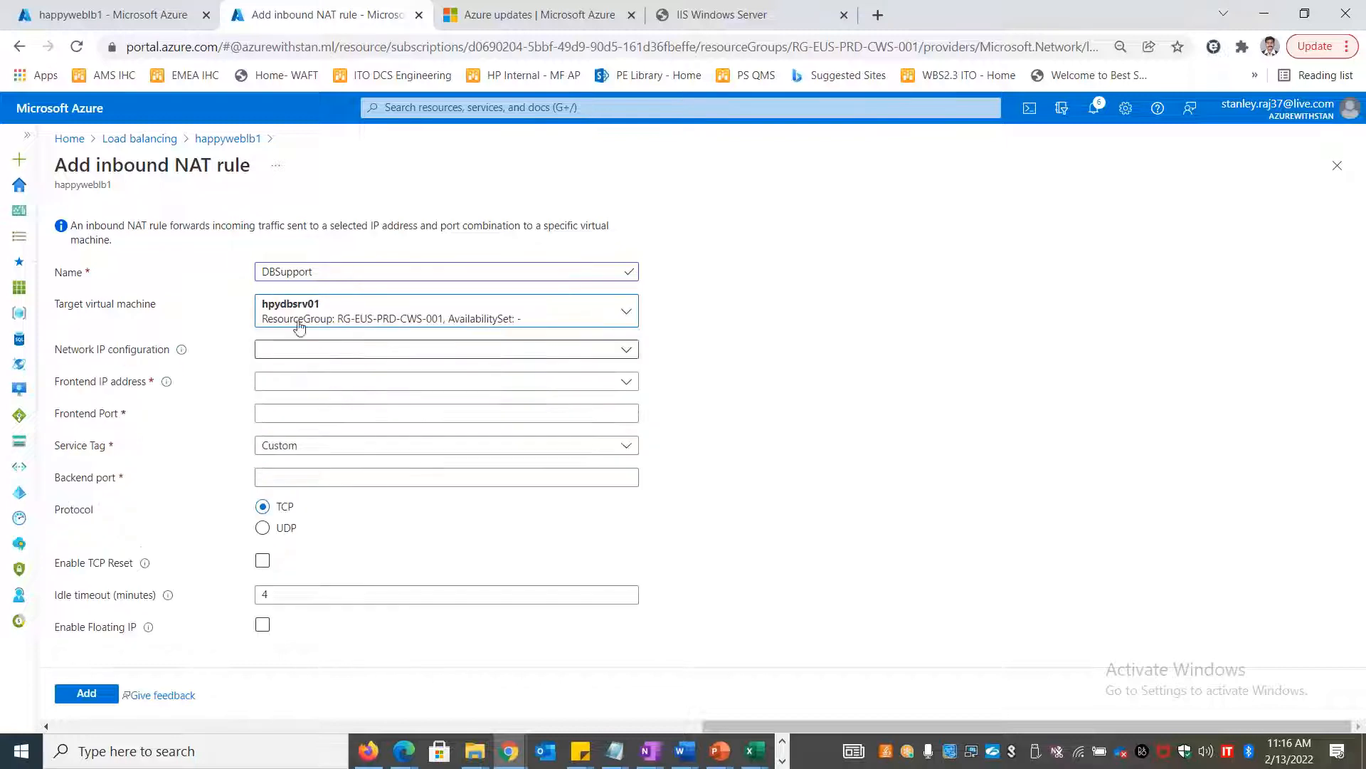
left_click(329, 353)
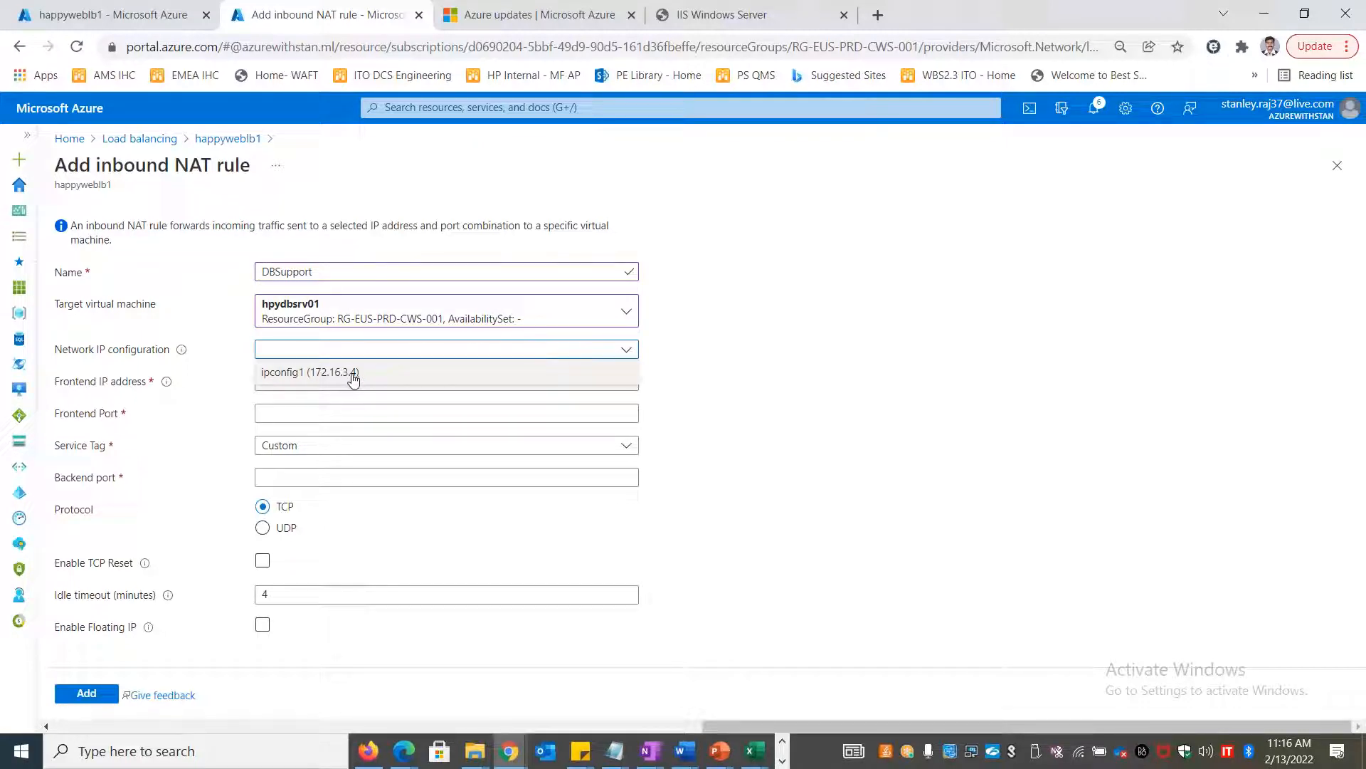
left_click(354, 377)
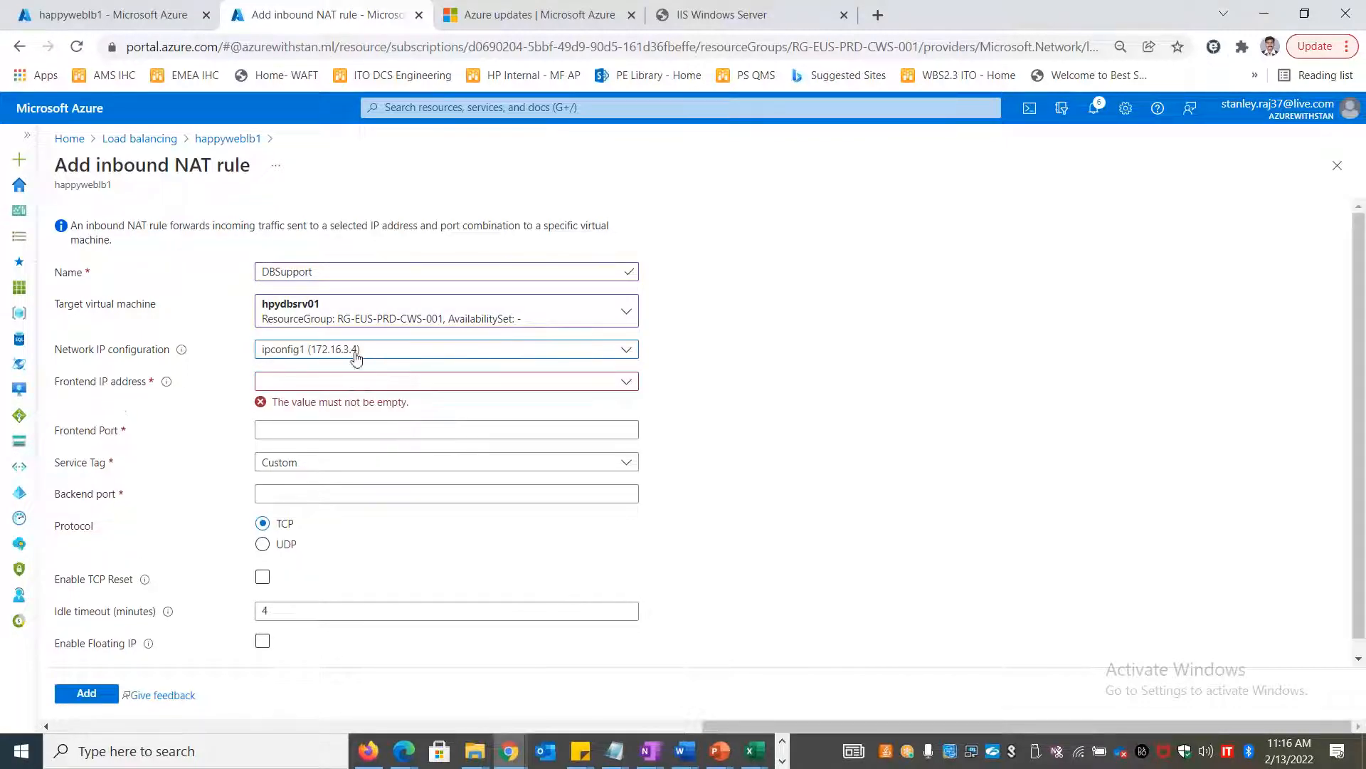
Choose frontend IP hpylbfeip1 (52.191.23.24) and set the frontend port to 8888
left_click(375, 383)
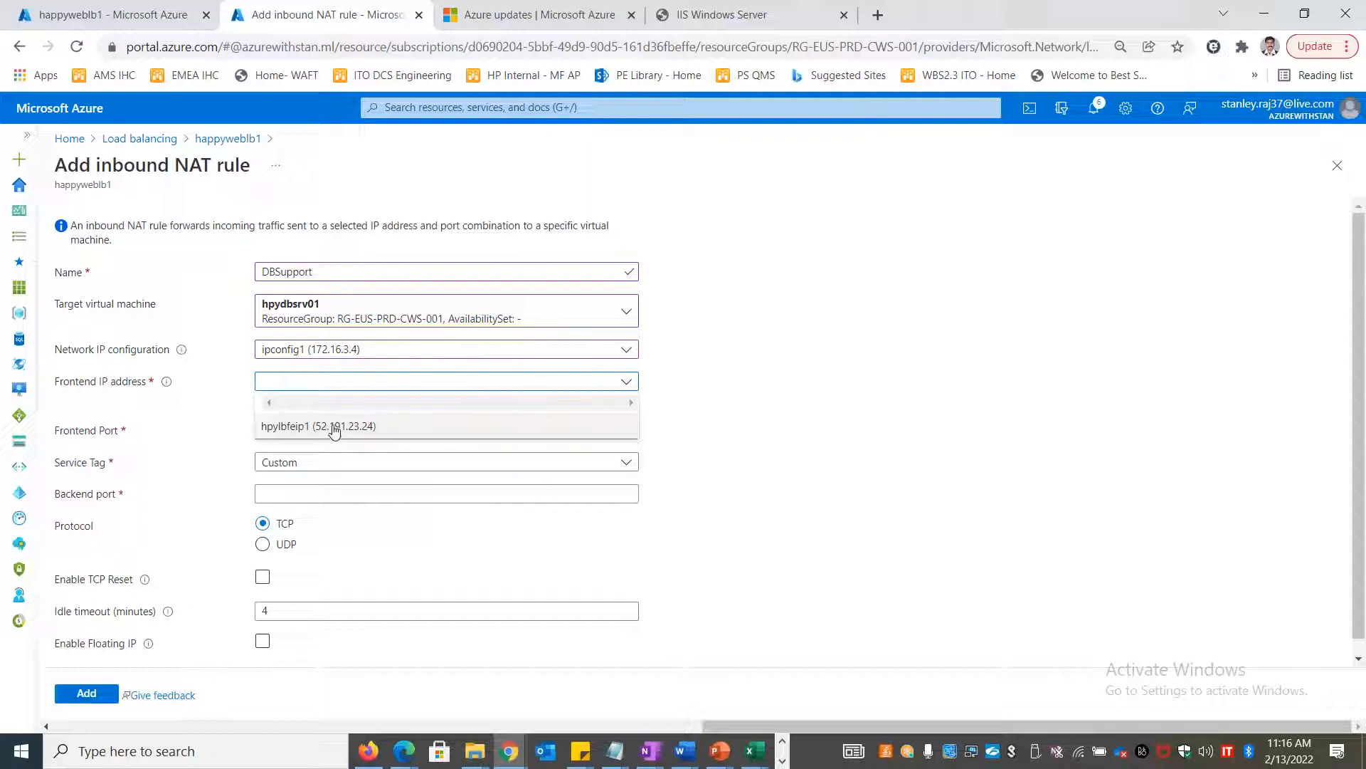
left_click(371, 428)
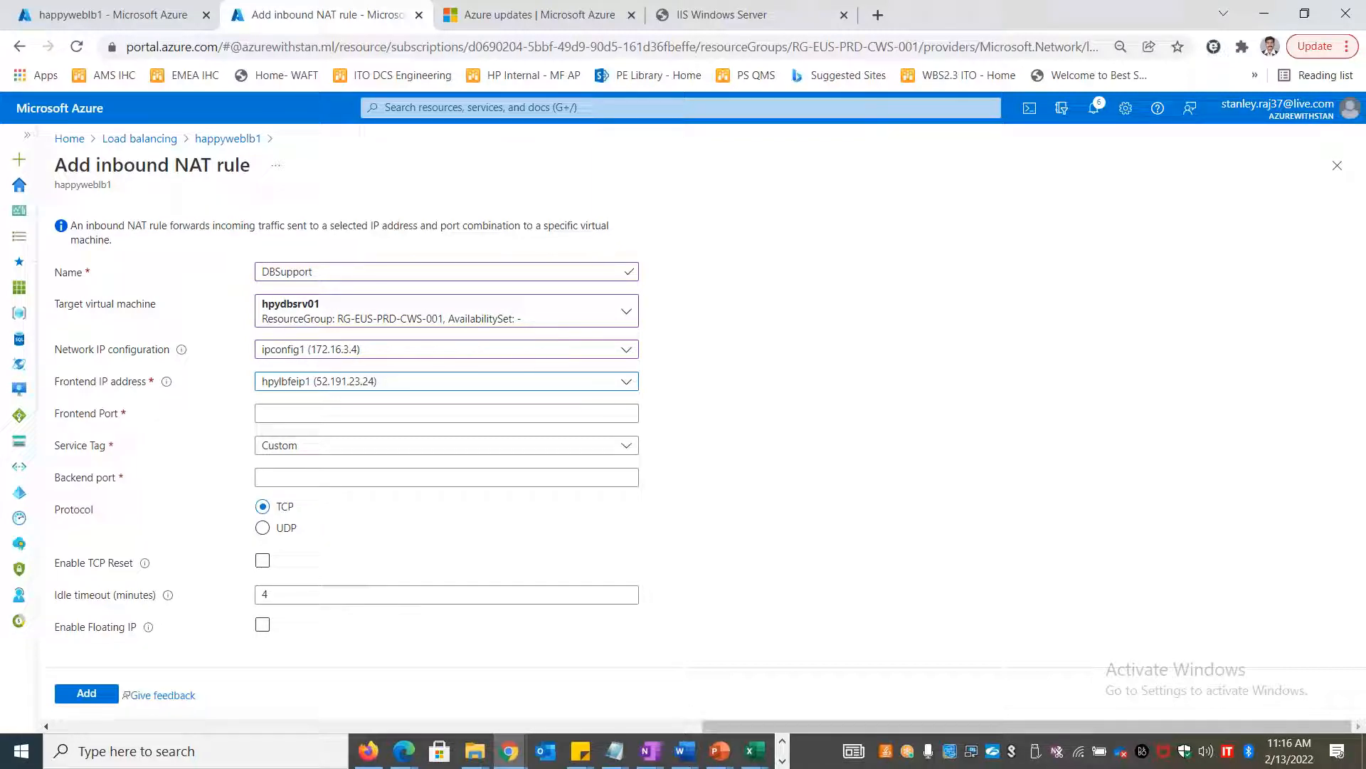
left_click(359, 414)
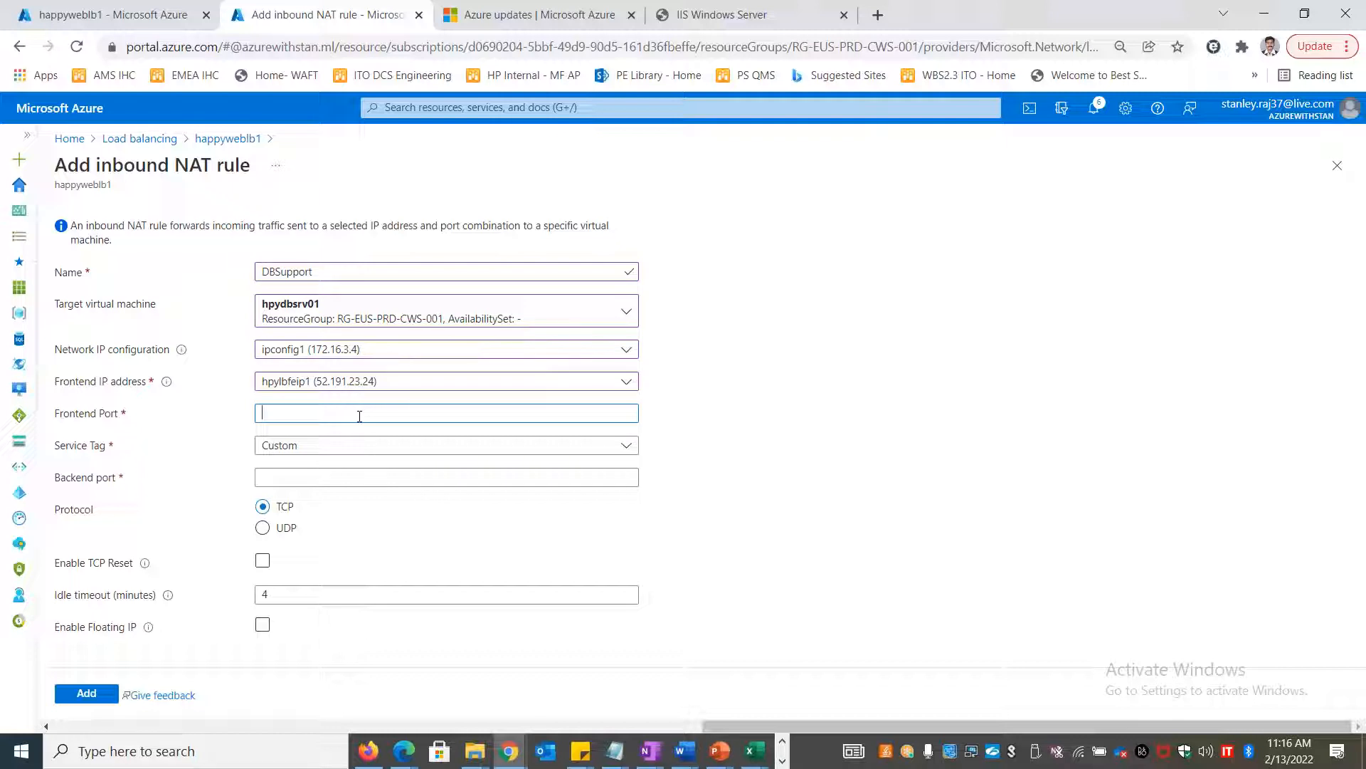
key("BackSpace")
key("BackSpace")
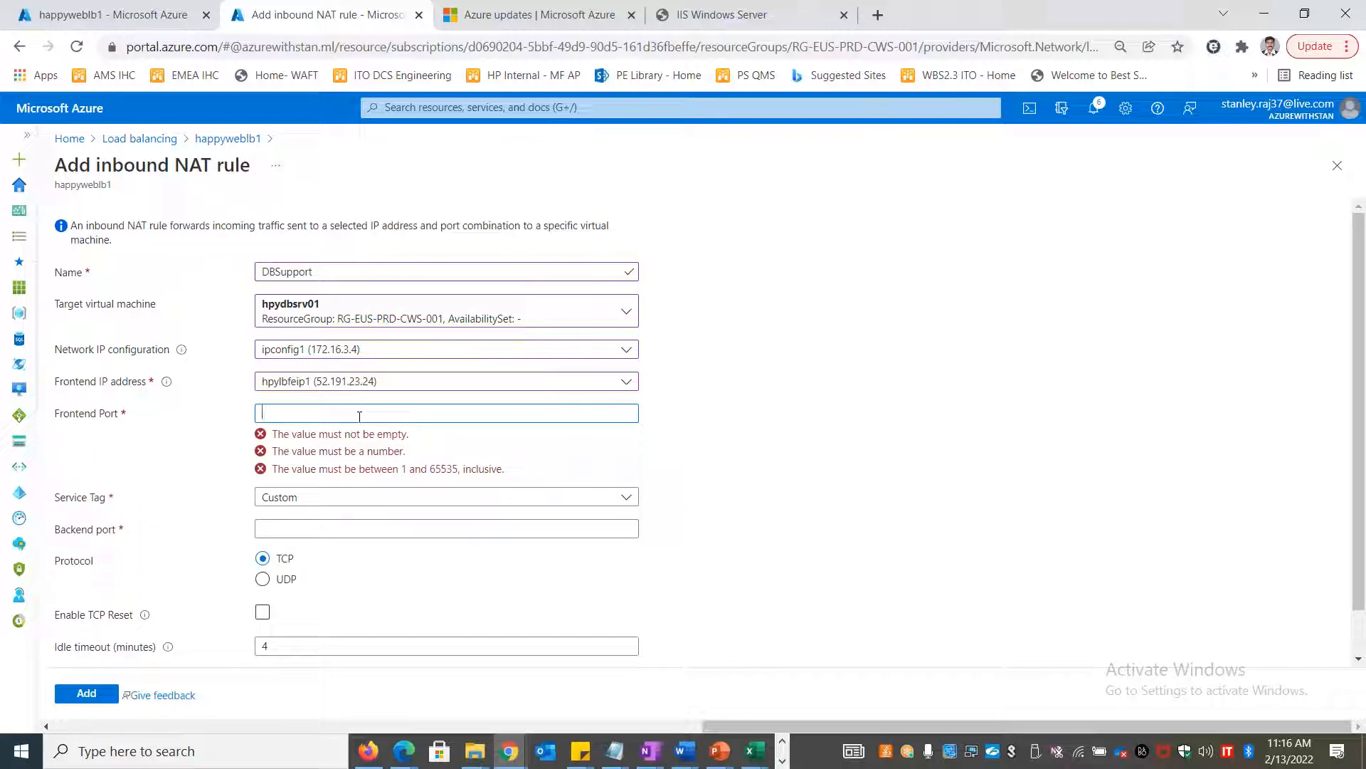
type("8888")
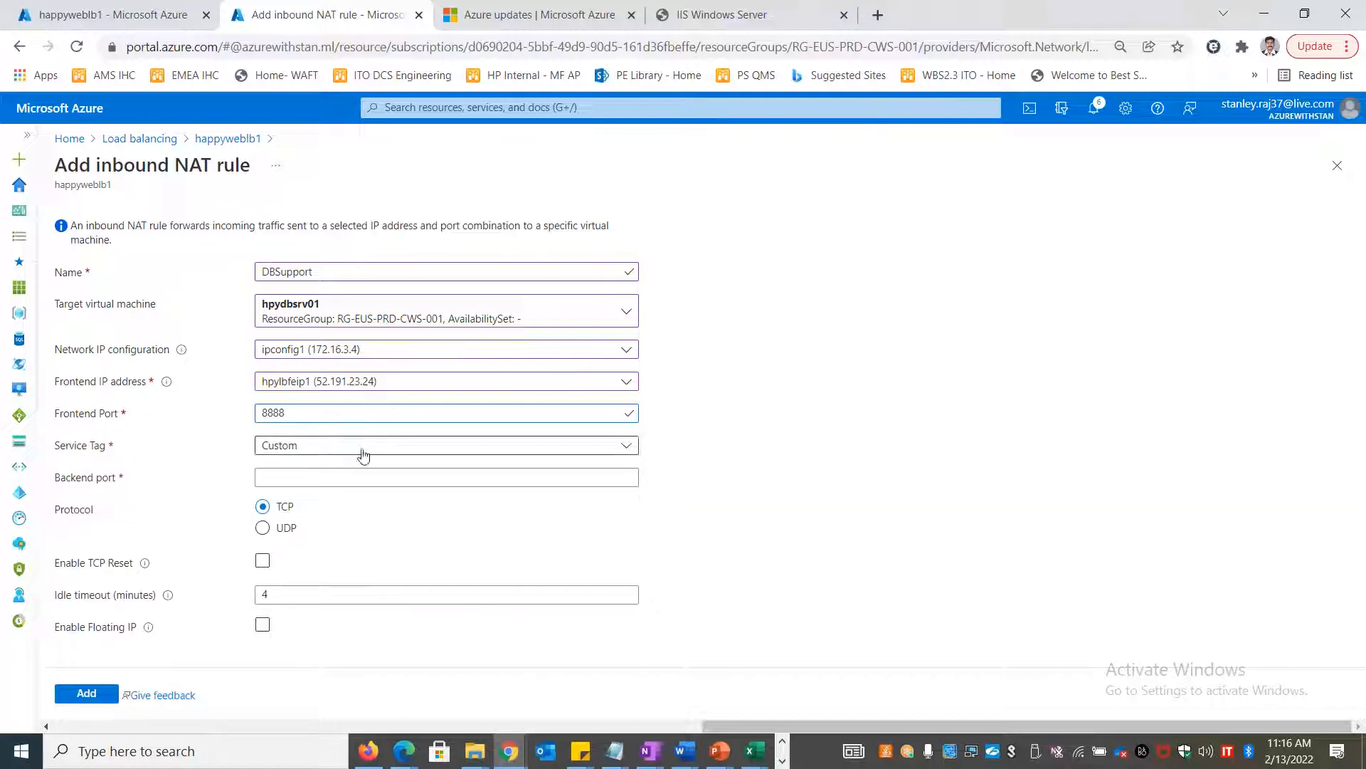
Set the NAT rule's service tag to RDP
left_click(330, 447)
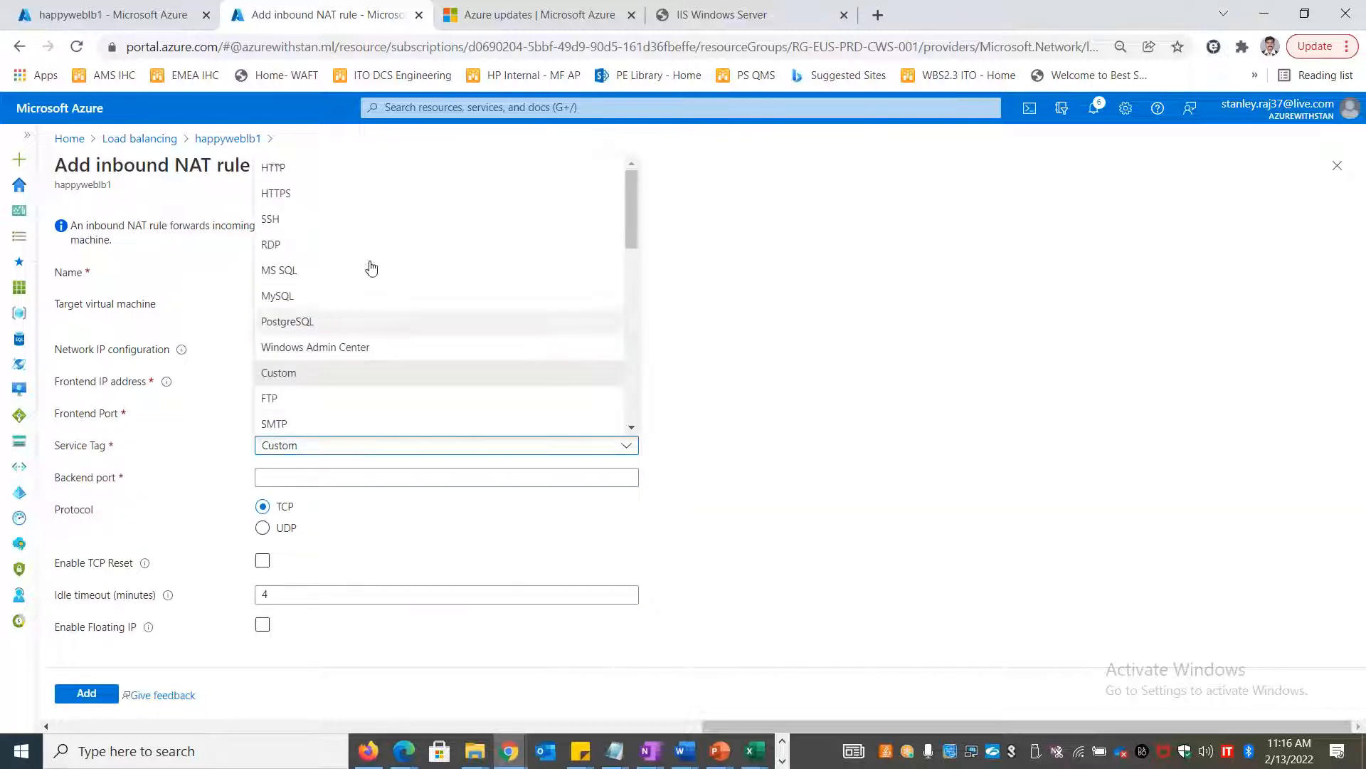
scroll(378, 352, "down", 5)
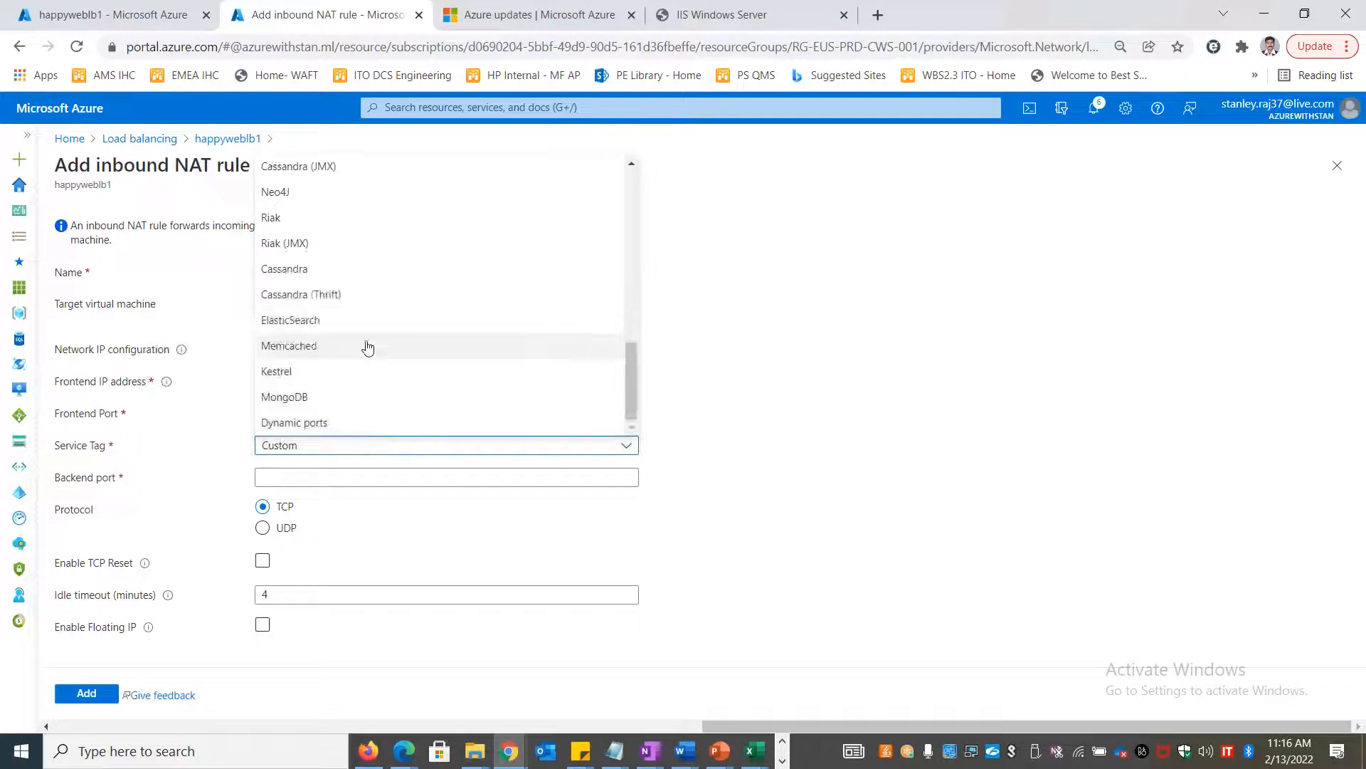
scroll(332, 276, "up", 5)
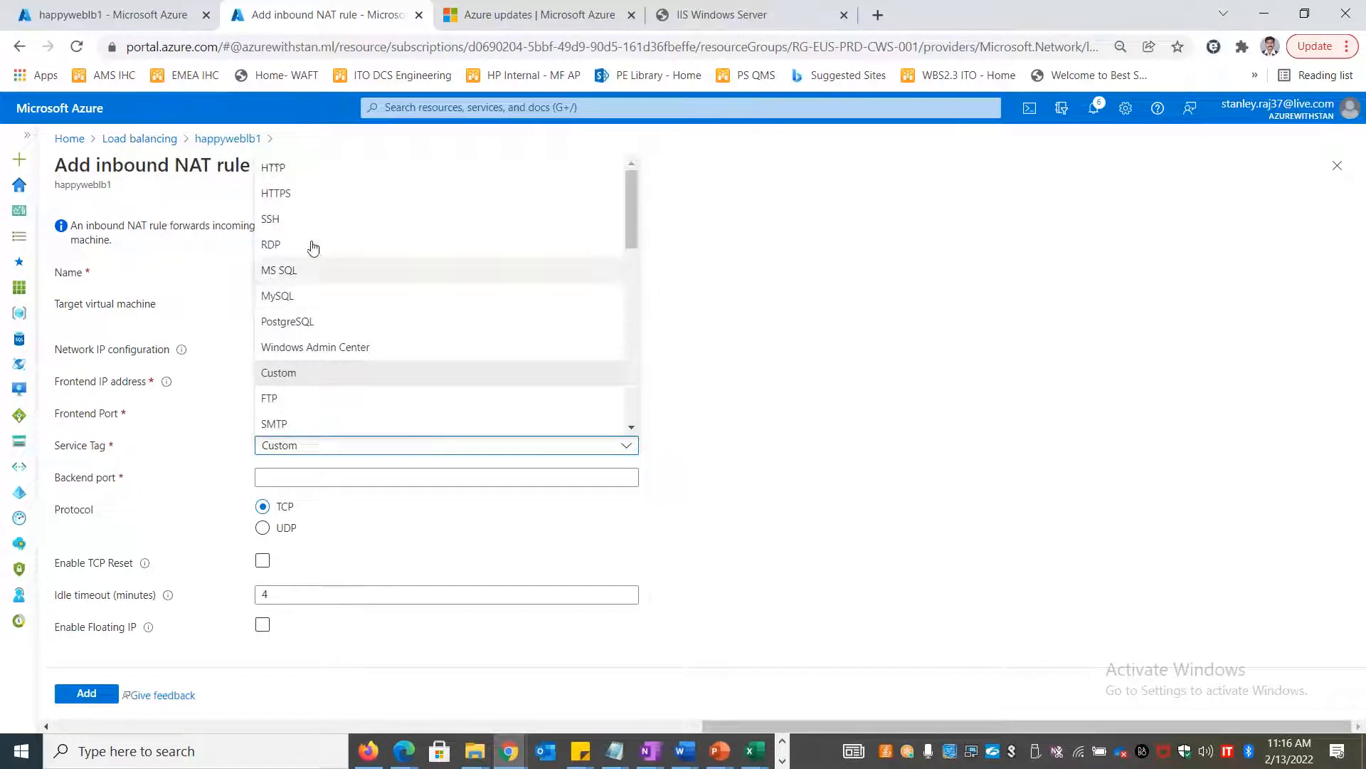
scroll(376, 298, "down", 5)
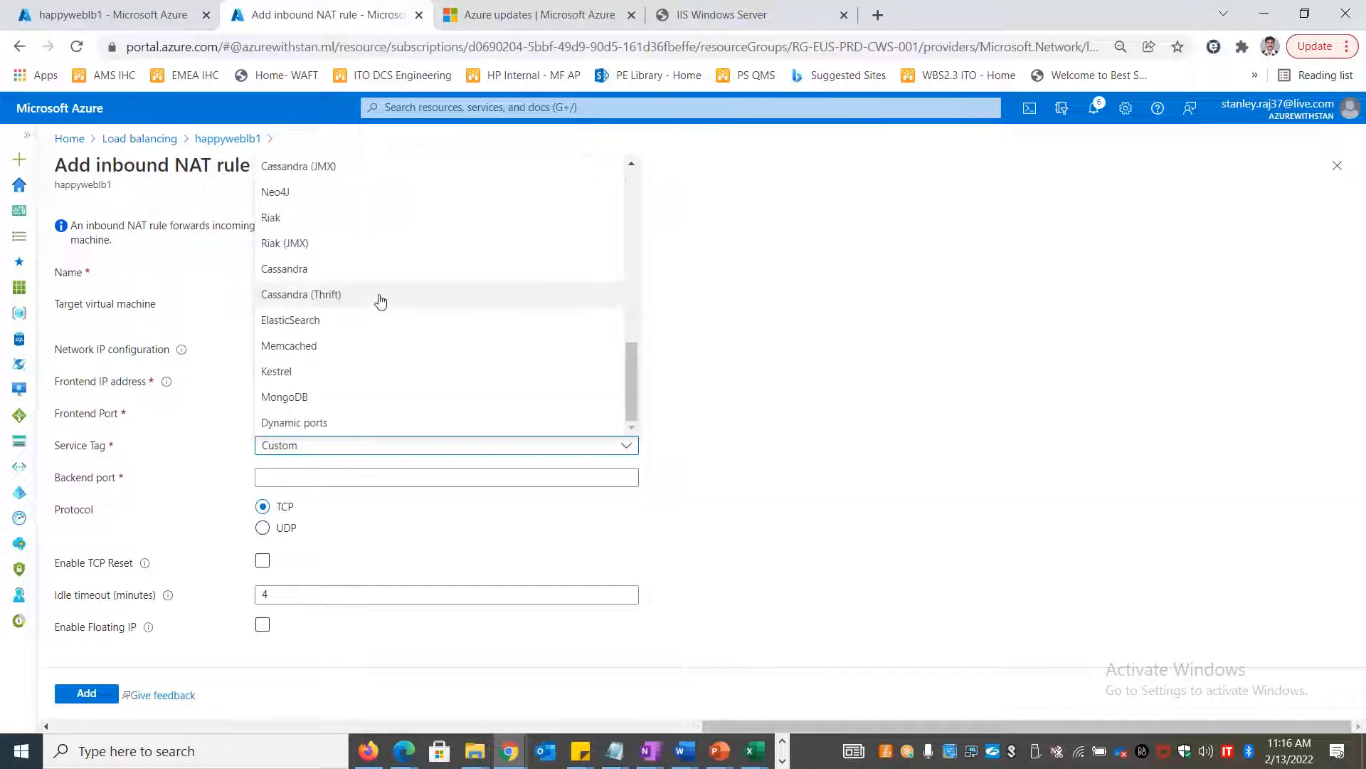
scroll(383, 313, "up", 5)
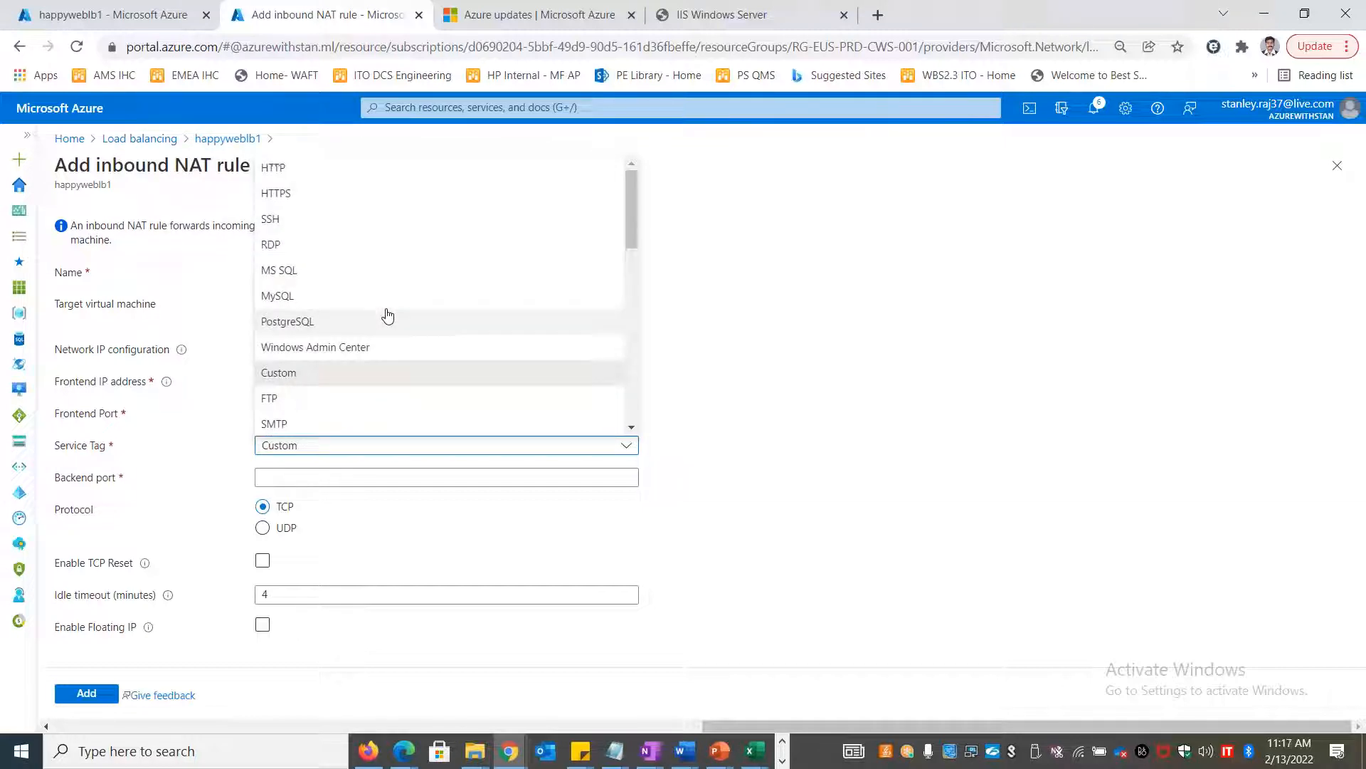
left_click(292, 245)
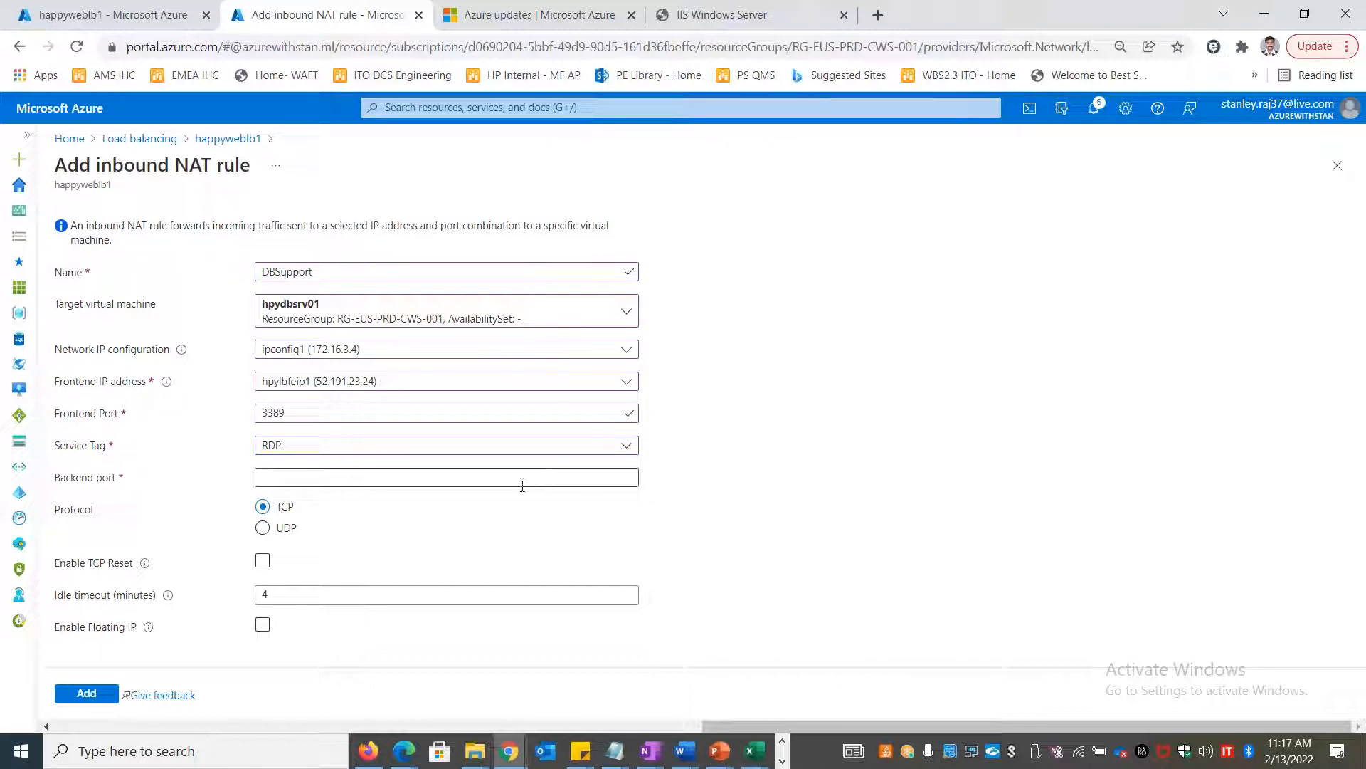
Enter backend port 3389 and re-enter frontend port 8888
left_click(491, 476)
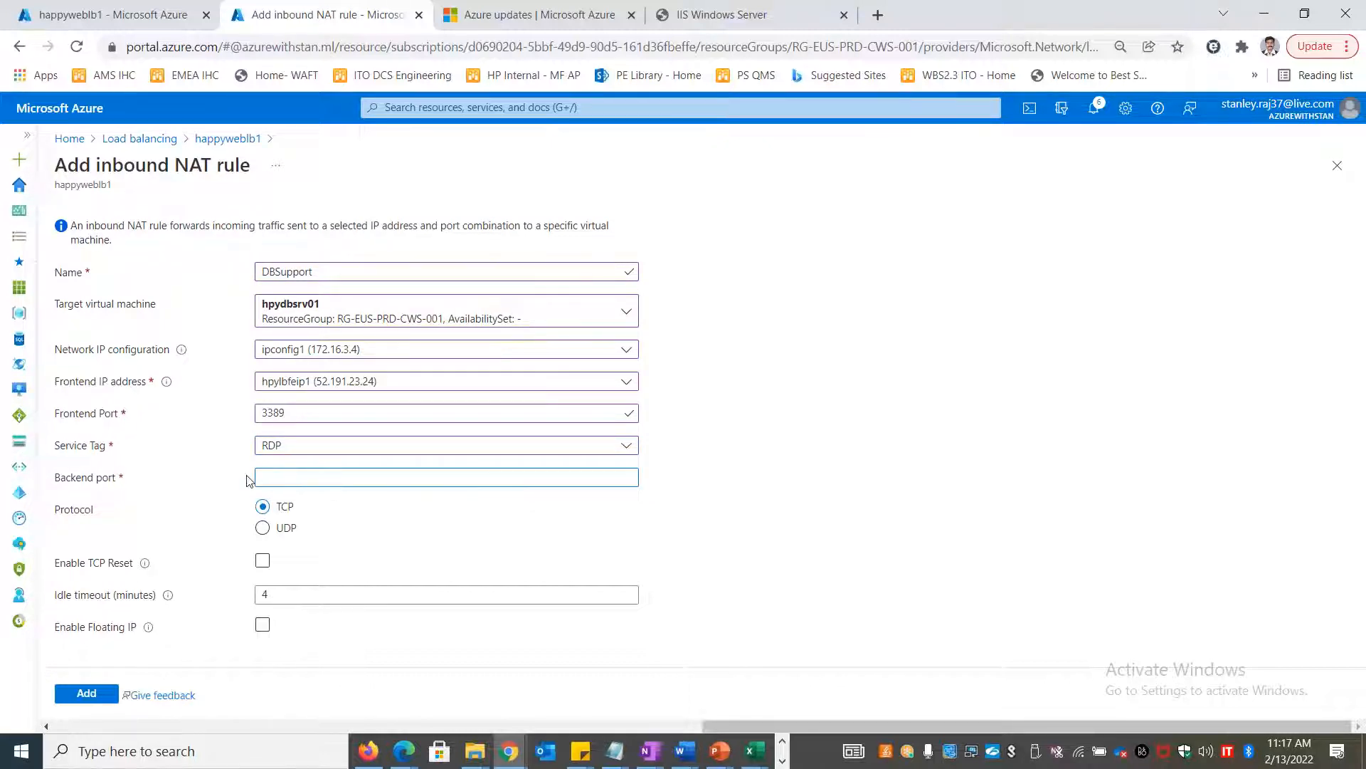
left_click(783, 760)
mouse_move(461, 751)
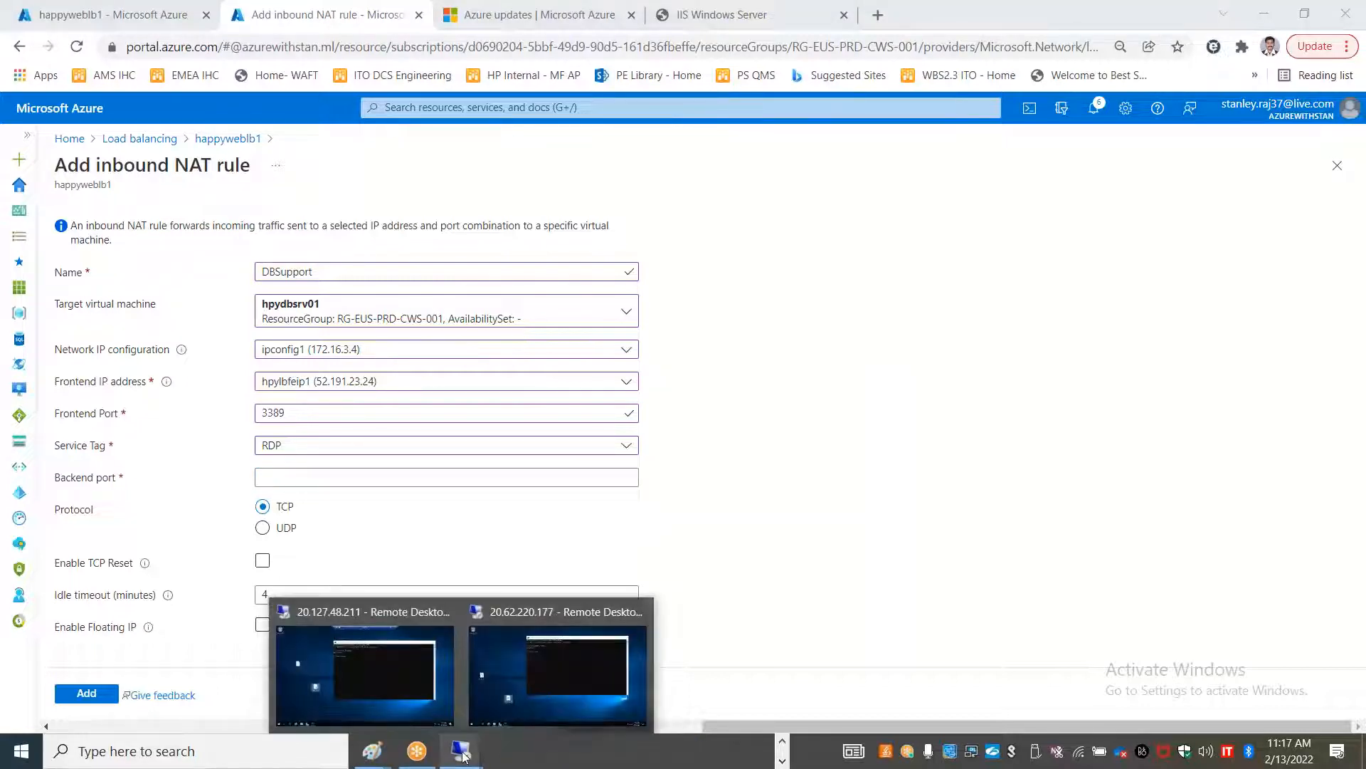
mouse_move(519, 695)
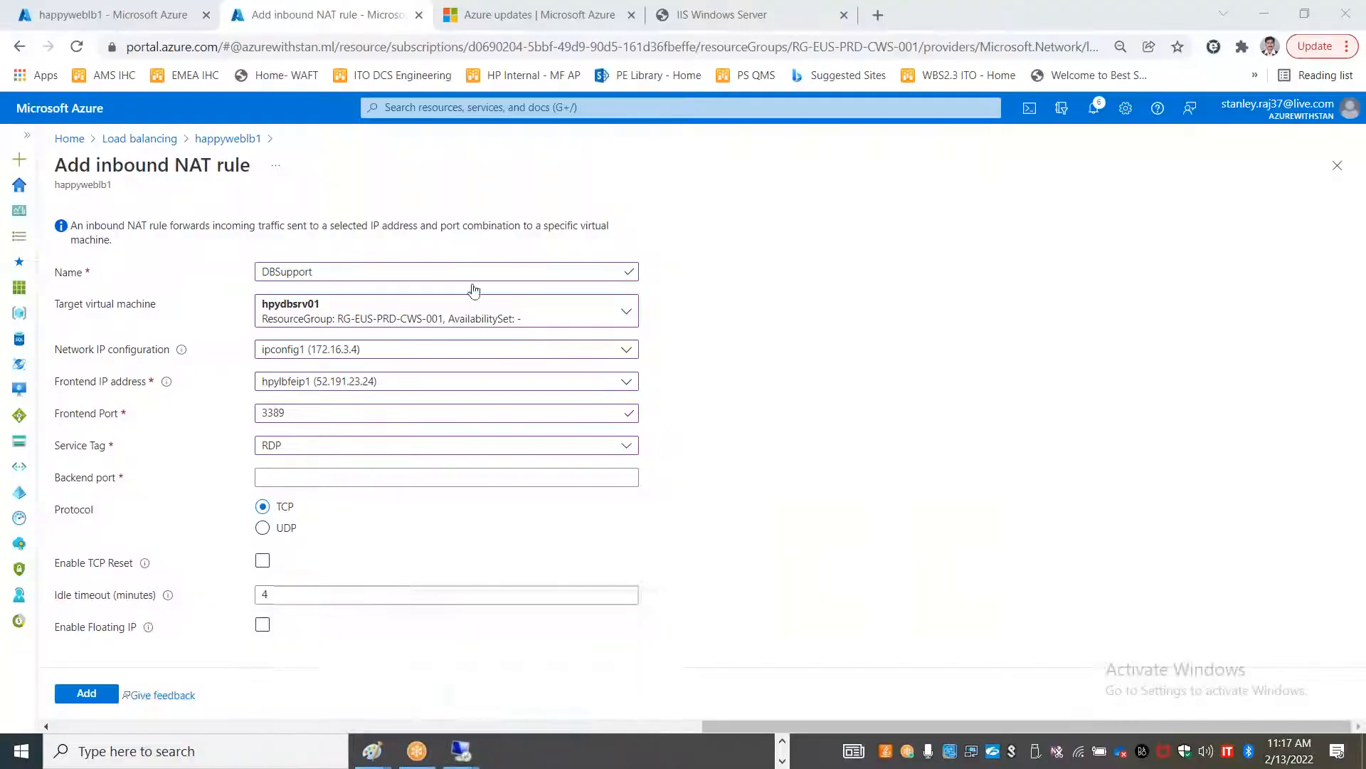
left_click(281, 472)
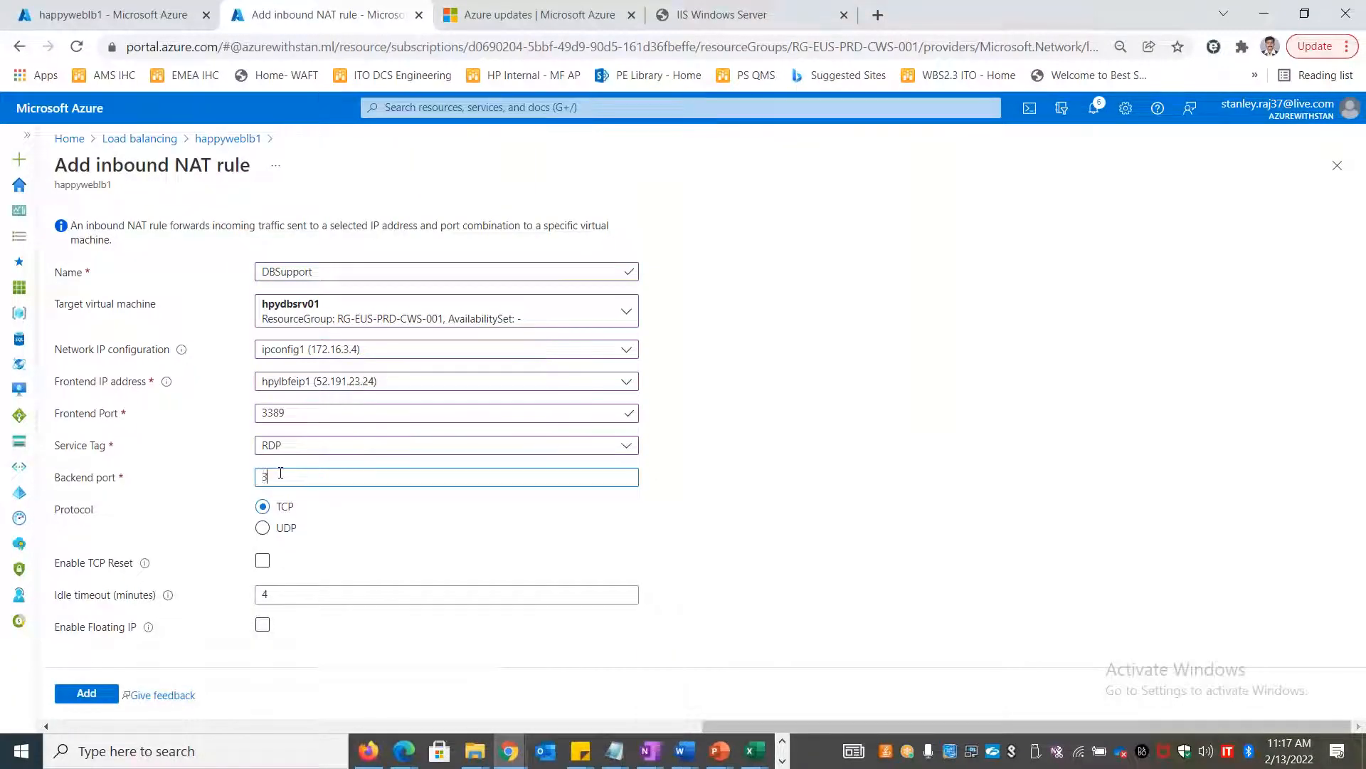
type("3389")
left_click_drag(298, 414, 222, 409)
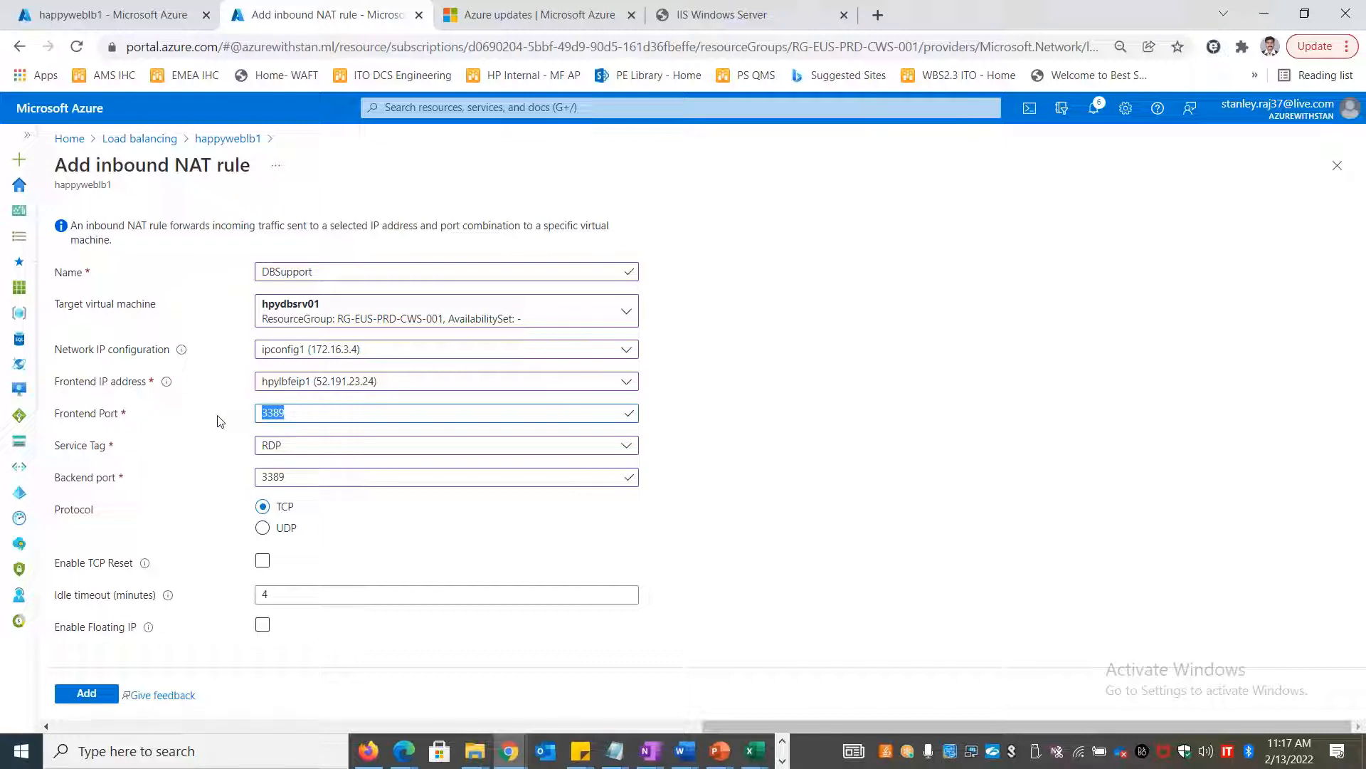
type("8888")
Submit the DBSupport NAT rule and open happyweblb1's Load balancing rules page
left_click(86, 694)
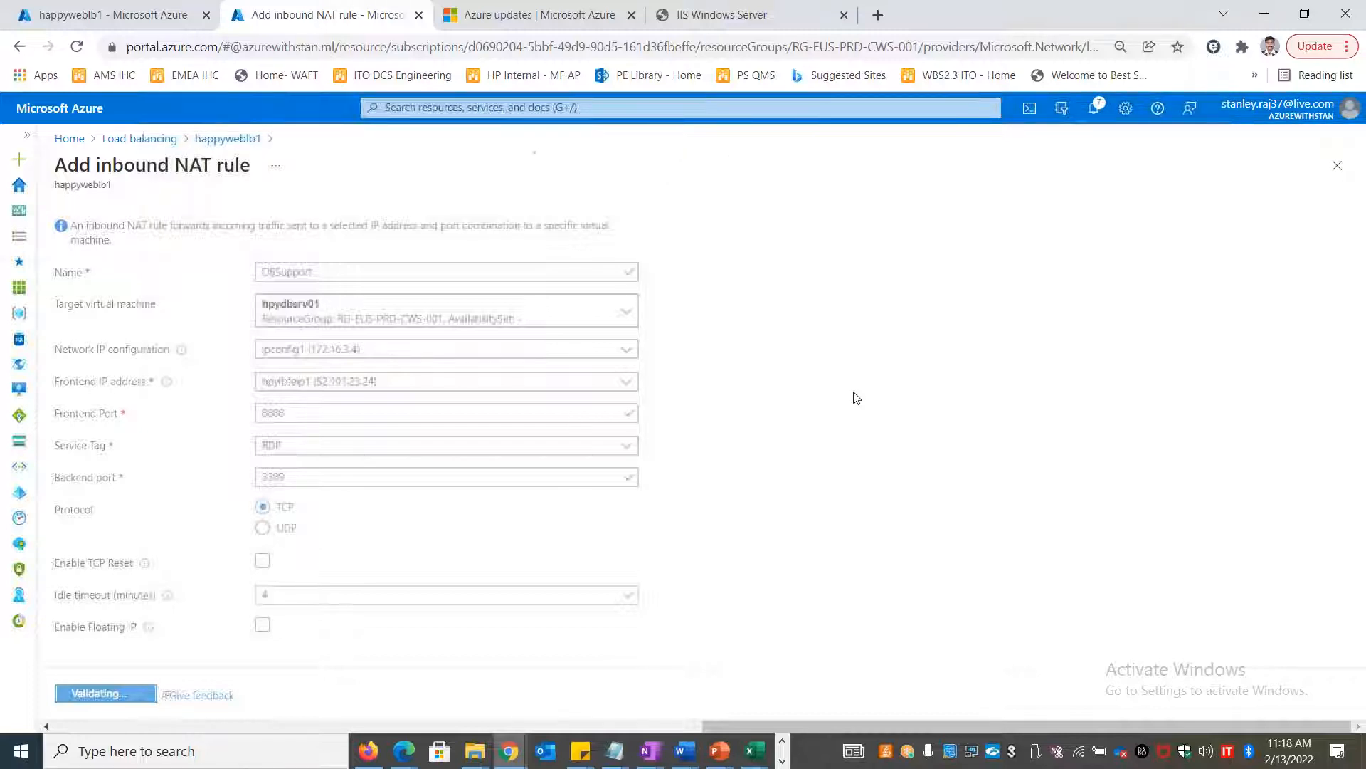
left_click(95, 19)
left_click(177, 479)
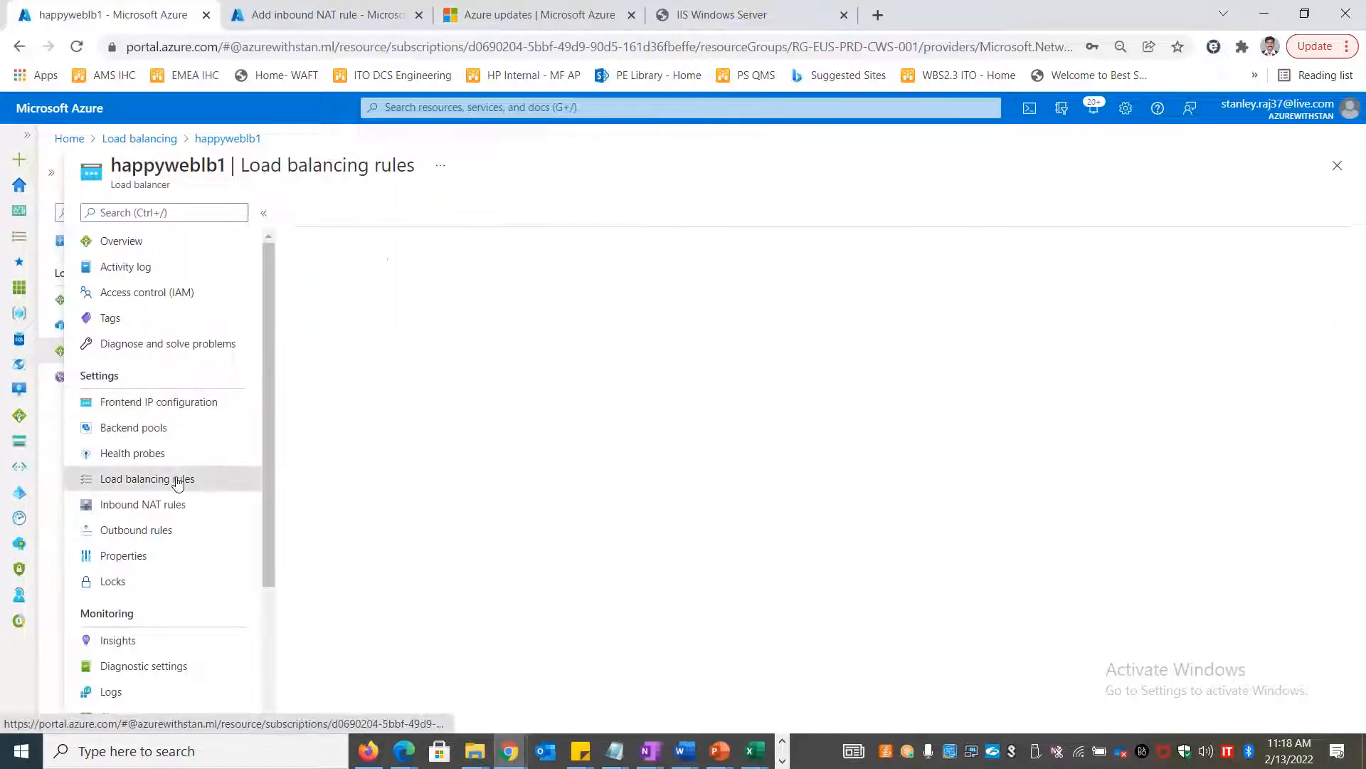
Start a new inbound NAT rule VDISupport targeting eusappvm2, ipconfig1, frontend IP hpylbfeip1
left_click(177, 504)
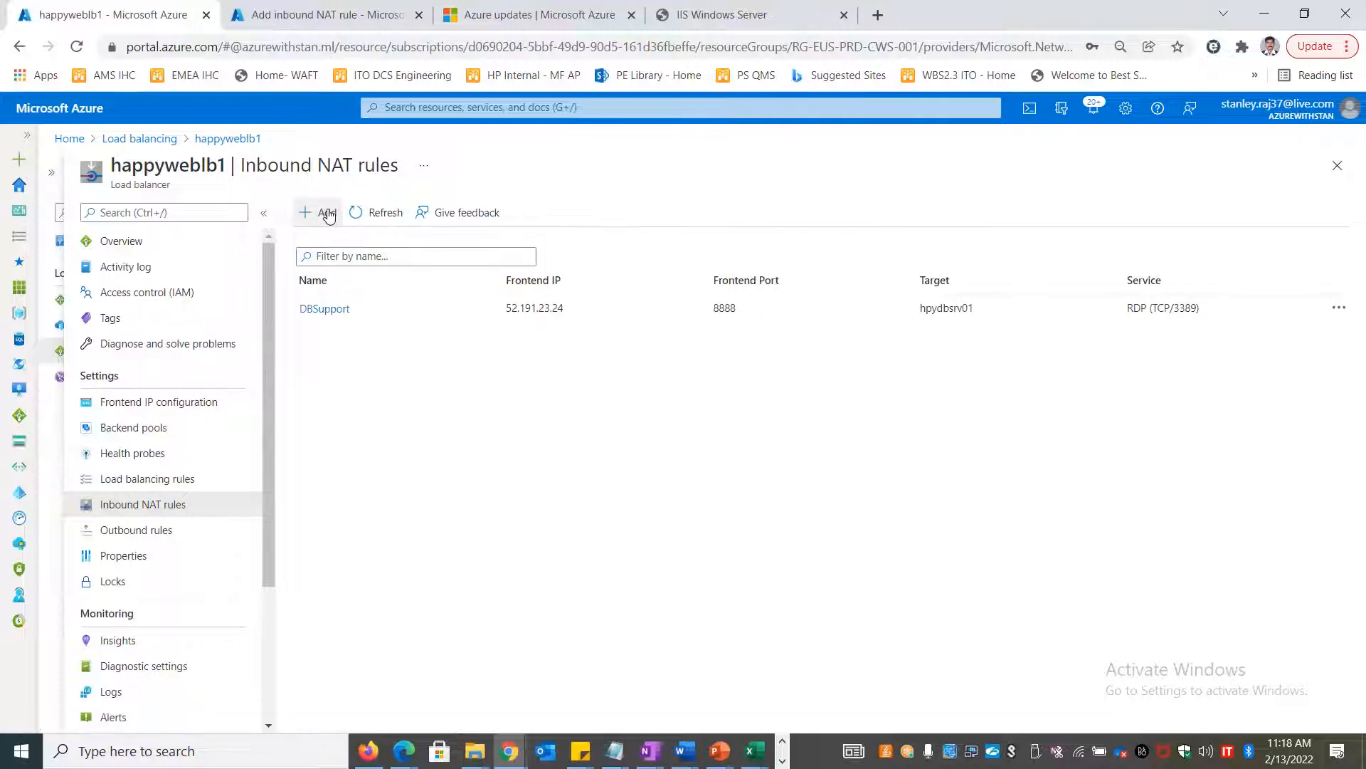
left_click(327, 213)
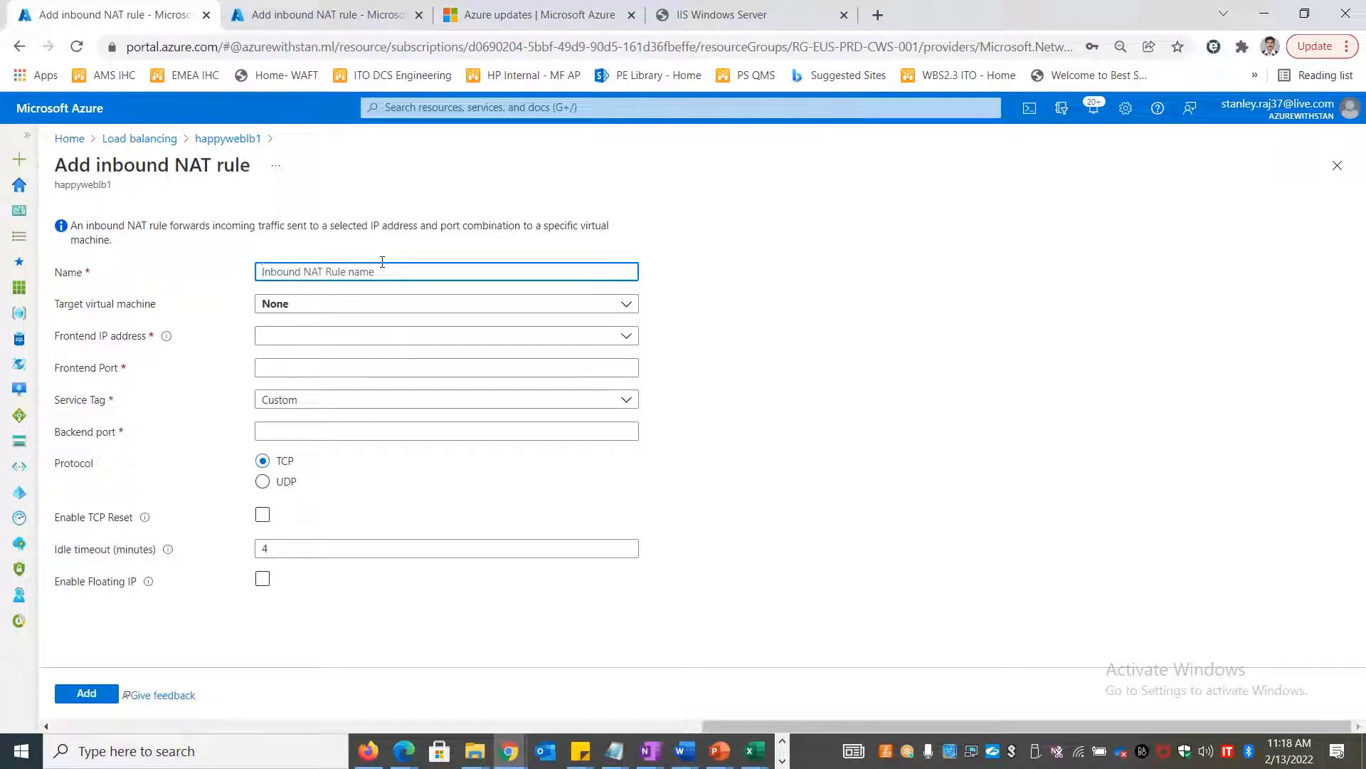
type("VDISupport")
left_click(384, 313)
left_click(381, 353)
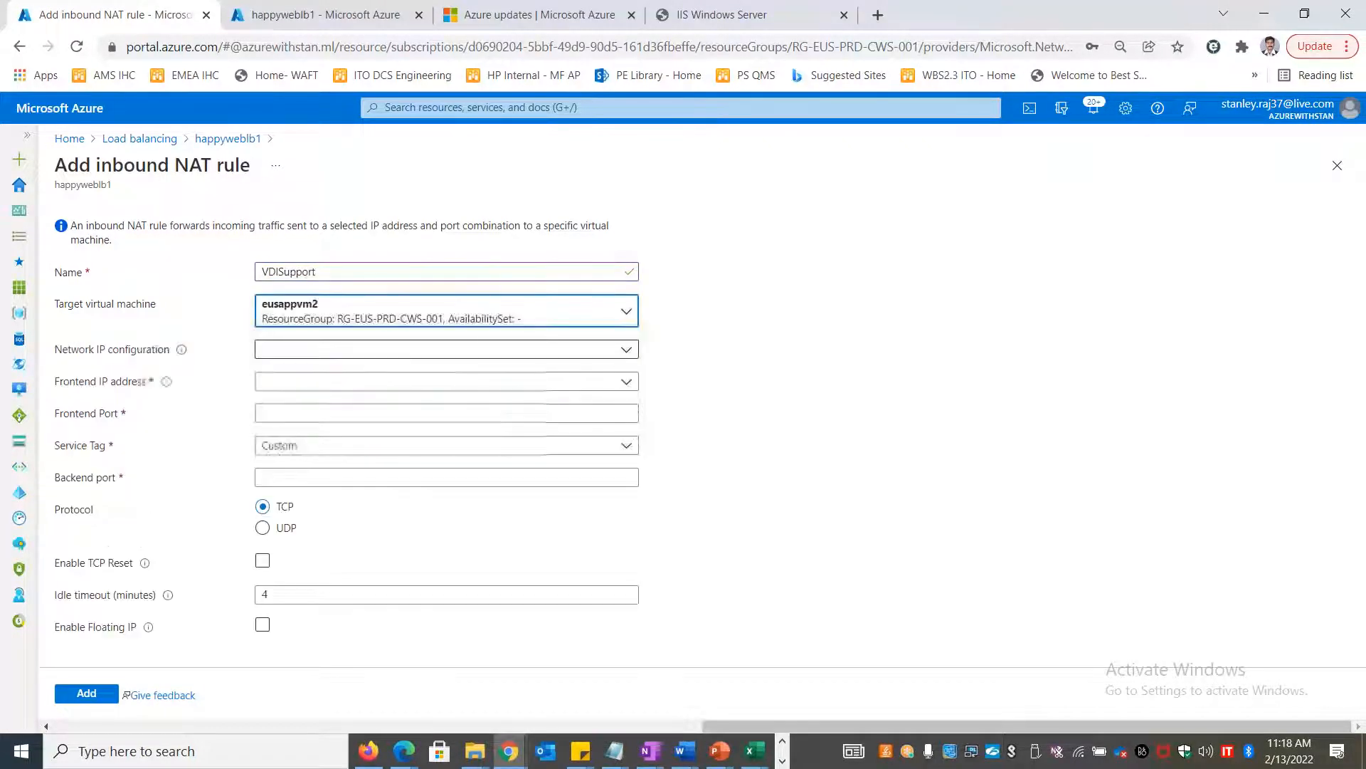
left_click(305, 354)
left_click(311, 370)
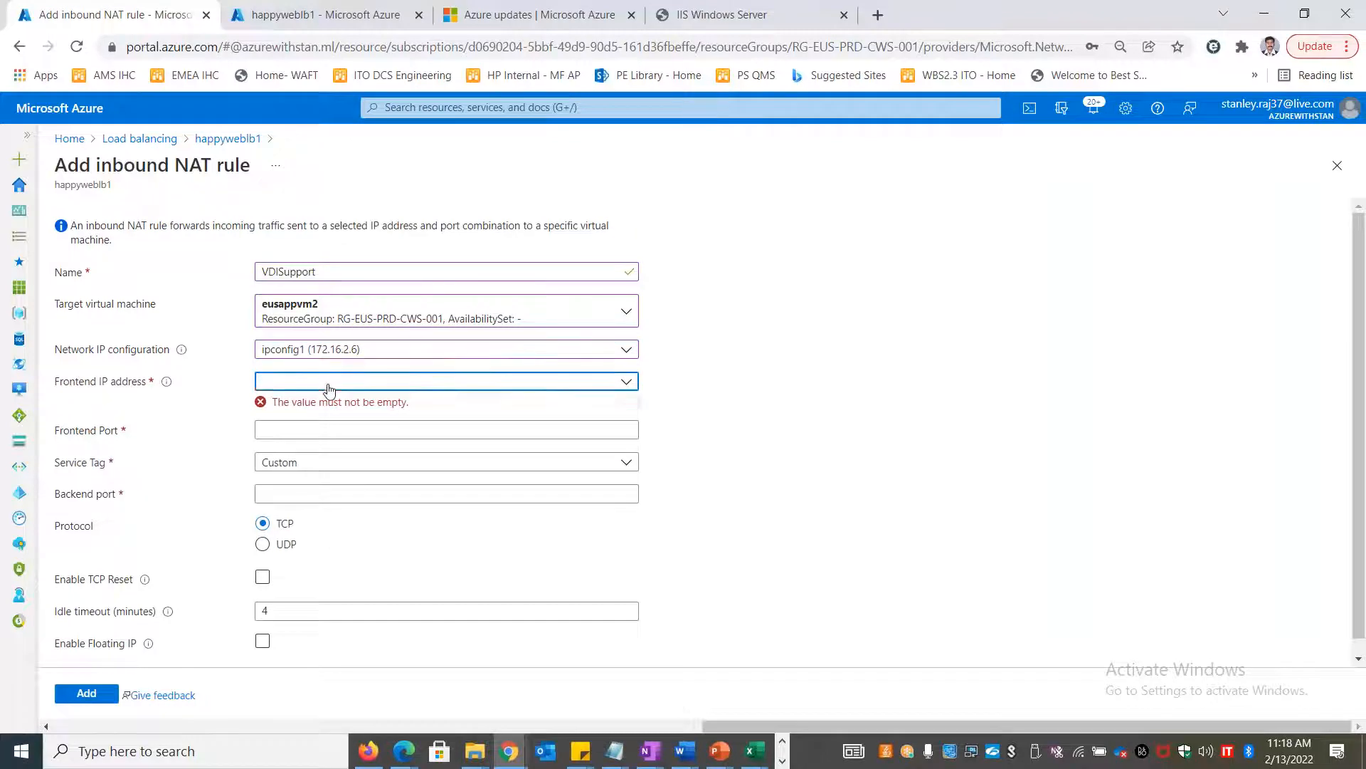
left_click(328, 384)
left_click(331, 422)
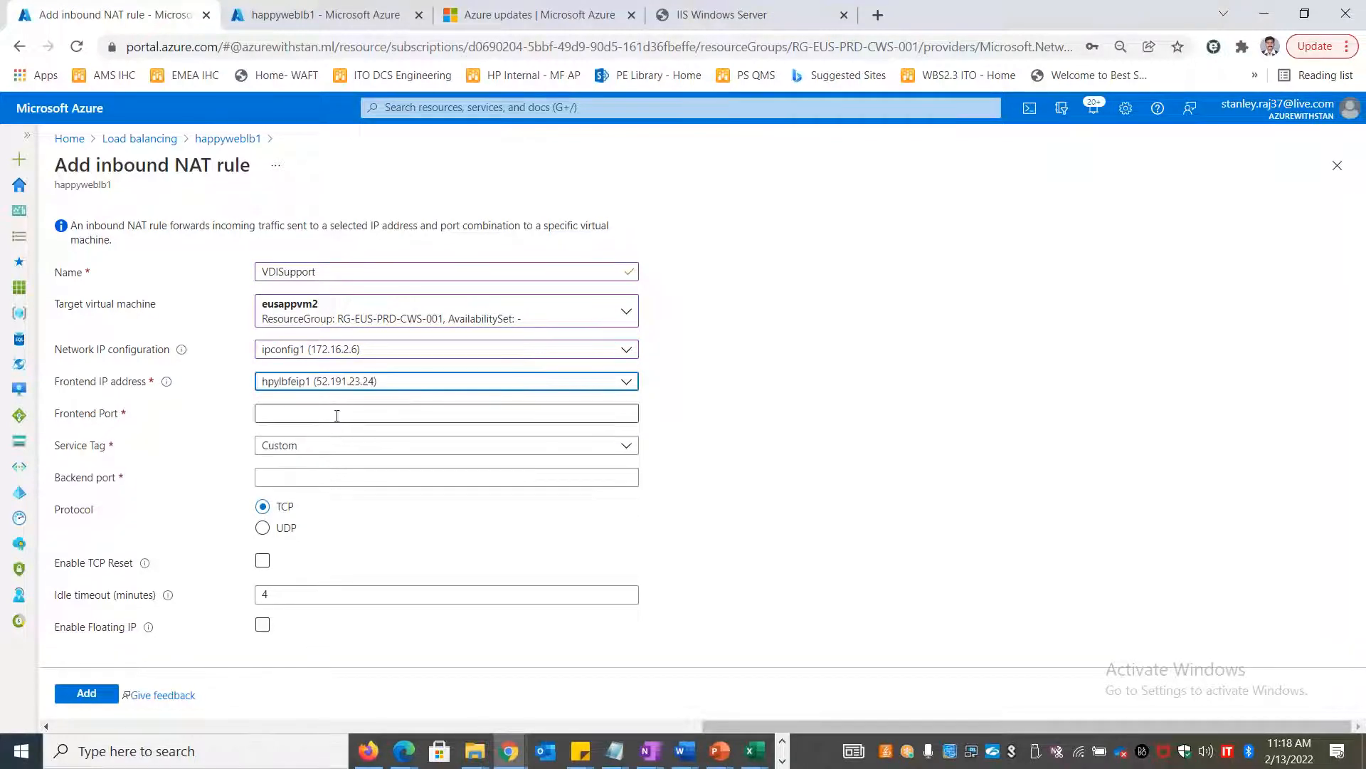
Set service tag RDP, backend port 3389 and frontend port 9999, then add the rule
left_click(336, 414)
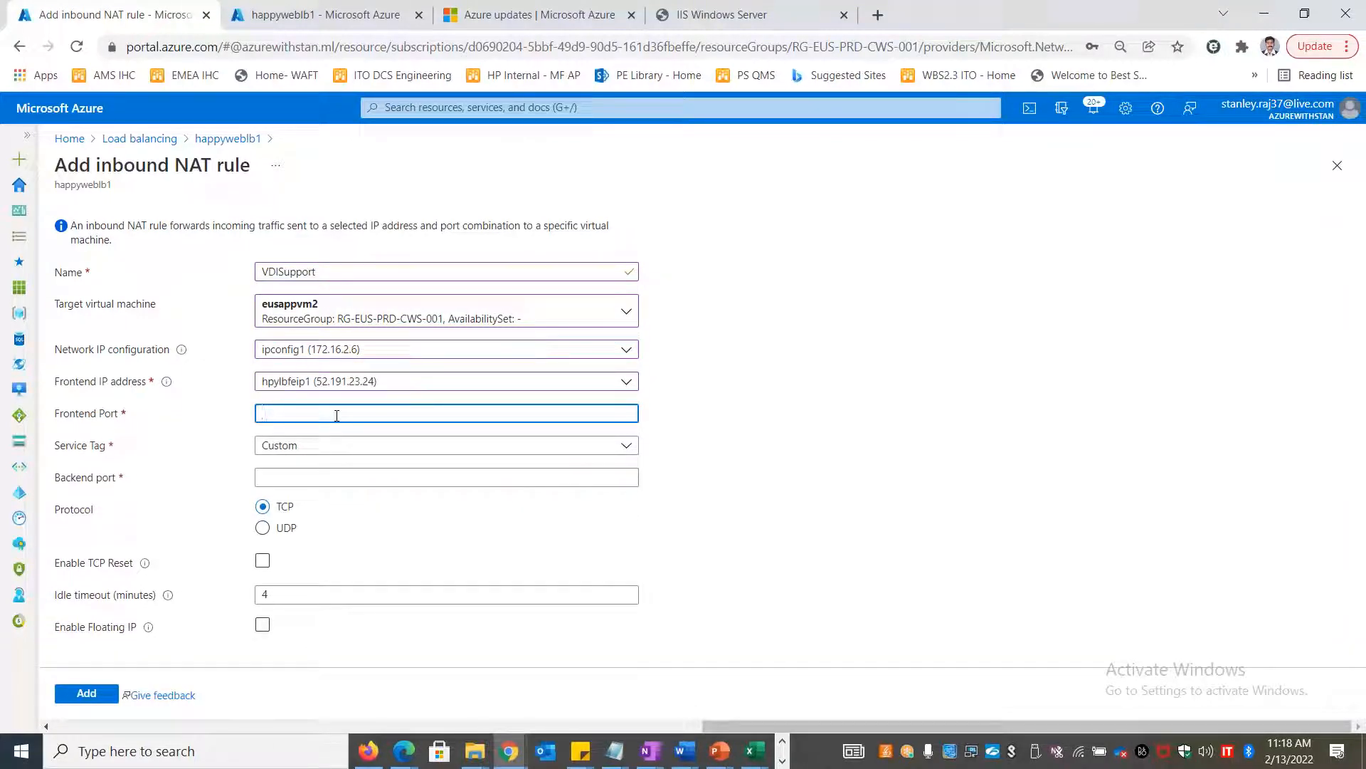
type("9999")
left_click(340, 450)
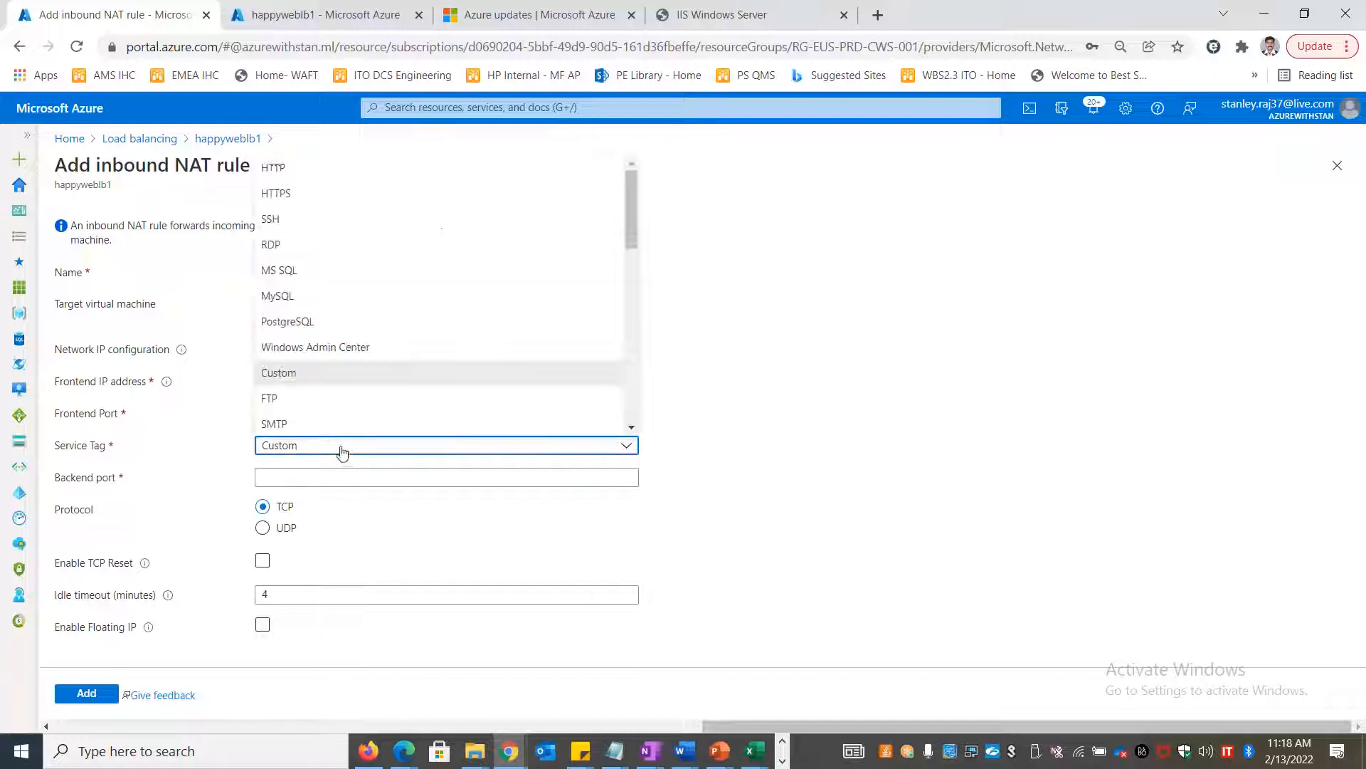
left_click(313, 244)
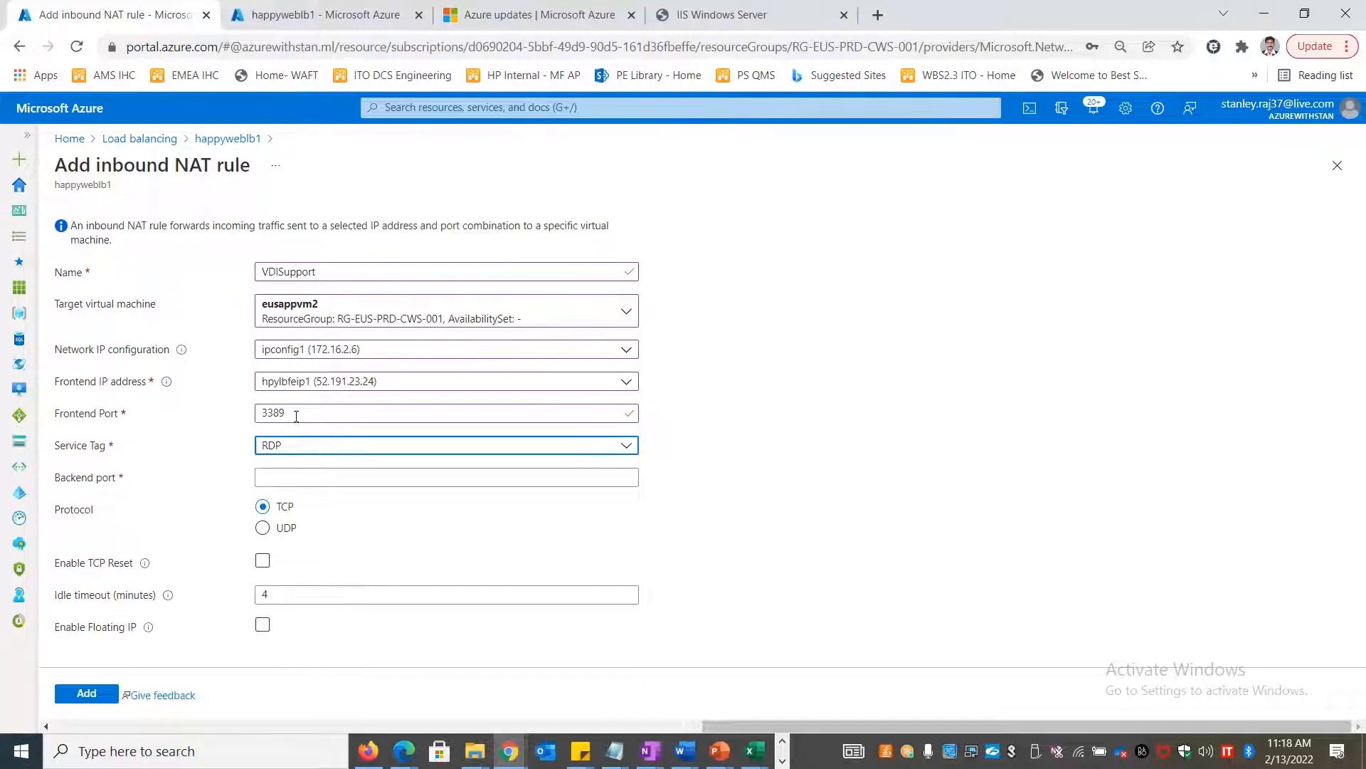
key("shift+Tab")
left_click(279, 474)
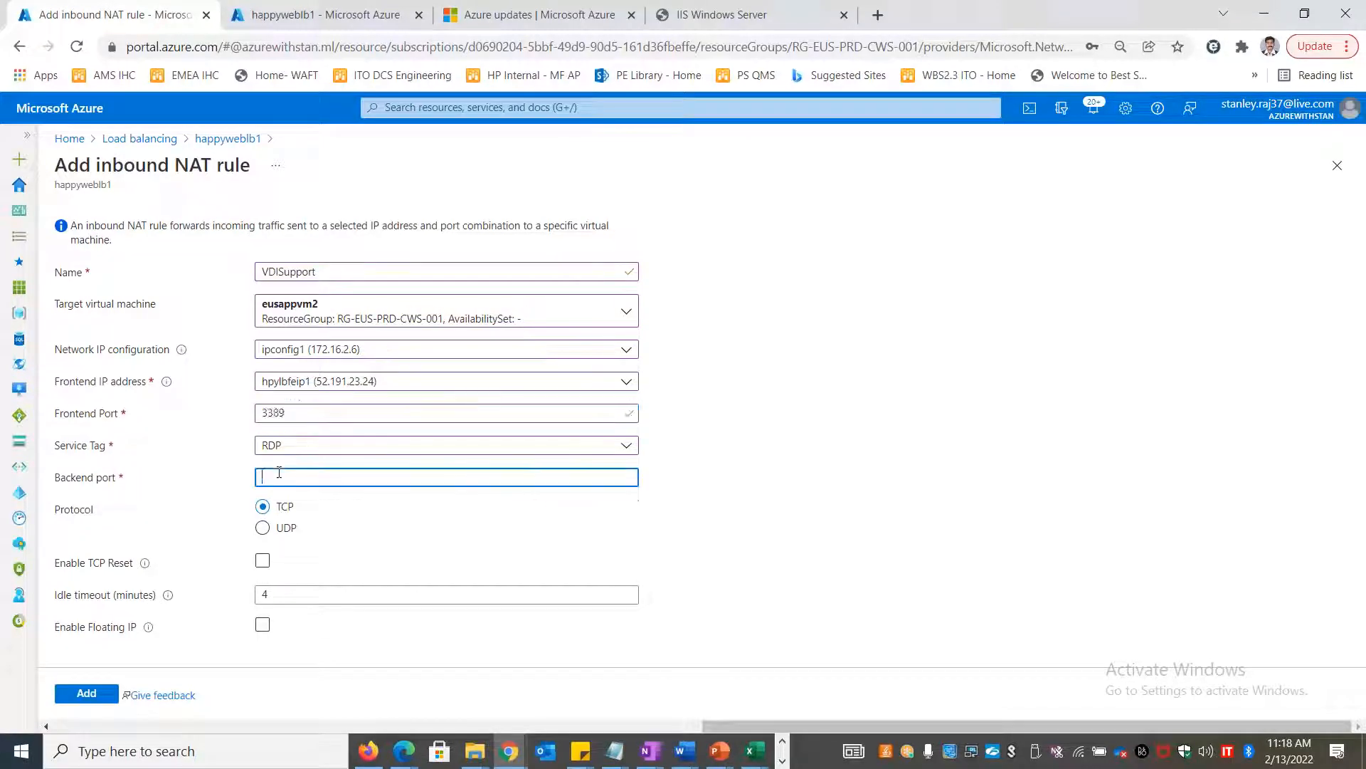
type("3389")
left_click(321, 416)
left_click_drag(321, 416, 224, 416)
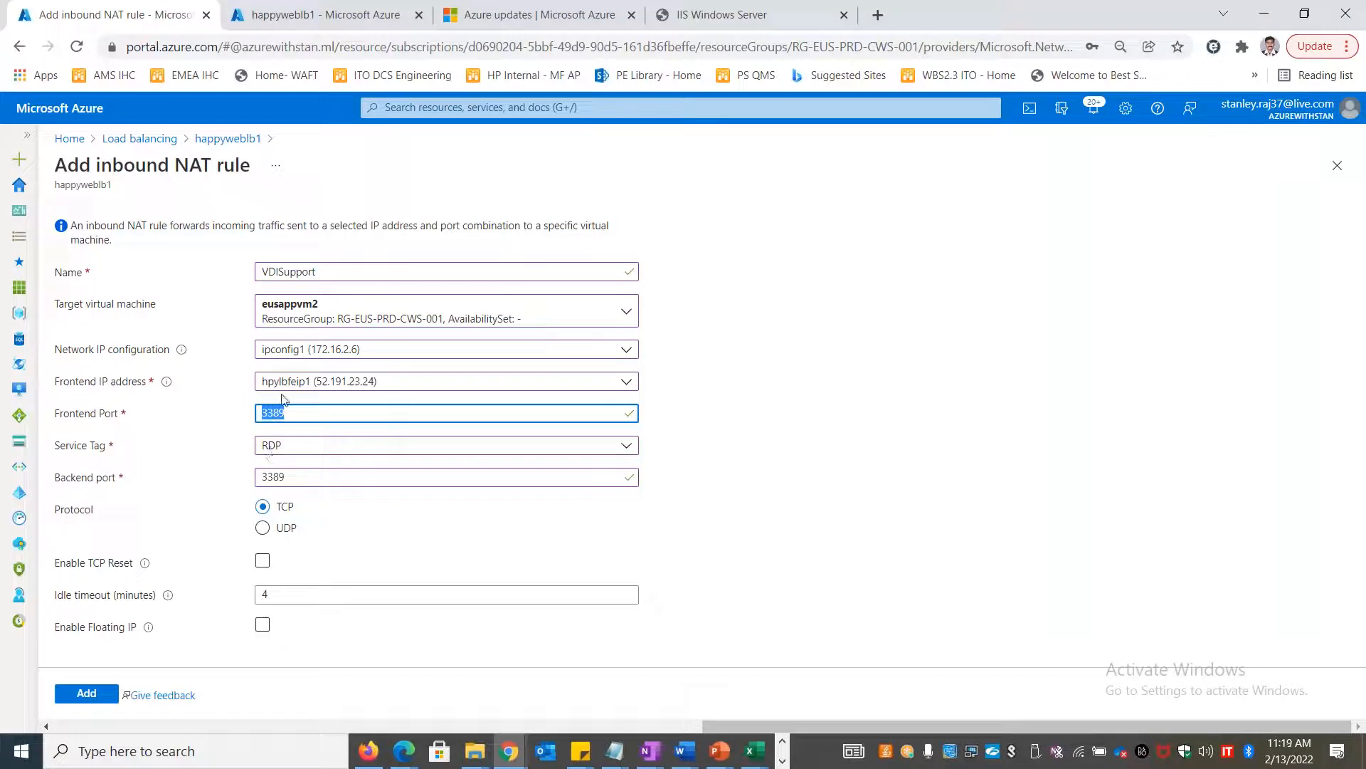
type("9999")
left_click(738, 468)
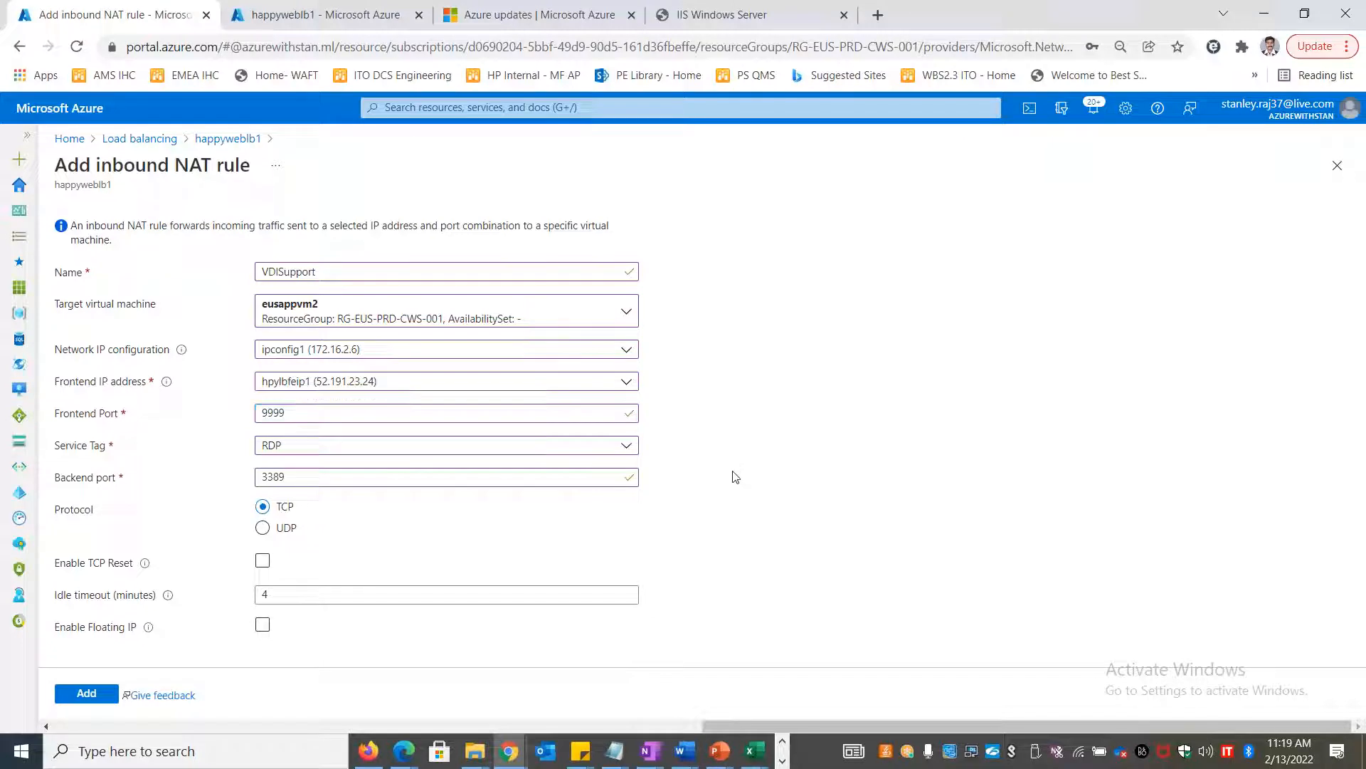
left_click(89, 692)
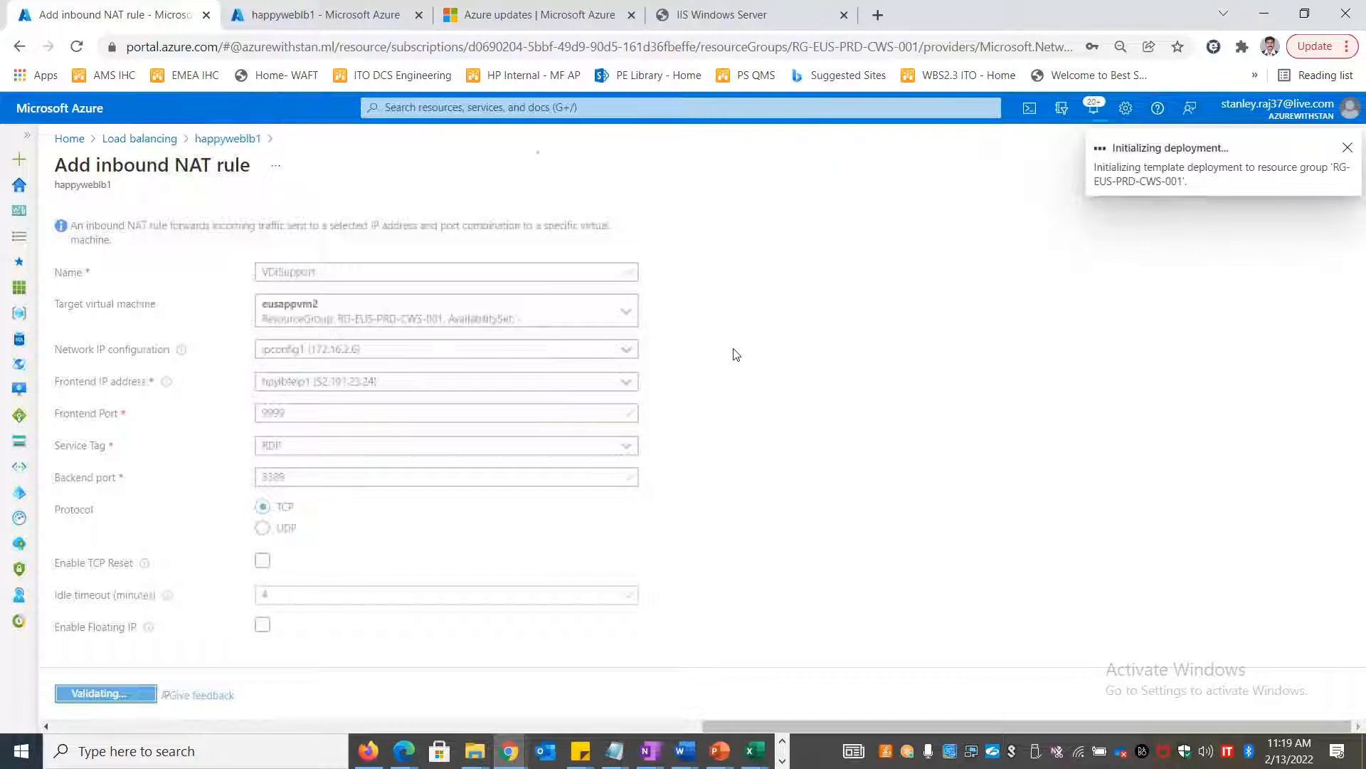
Copy the frontend IP 52.191.23.24 from the NAT rules list and launch Remote Desktop Connection (mstsc)
left_click(363, 22)
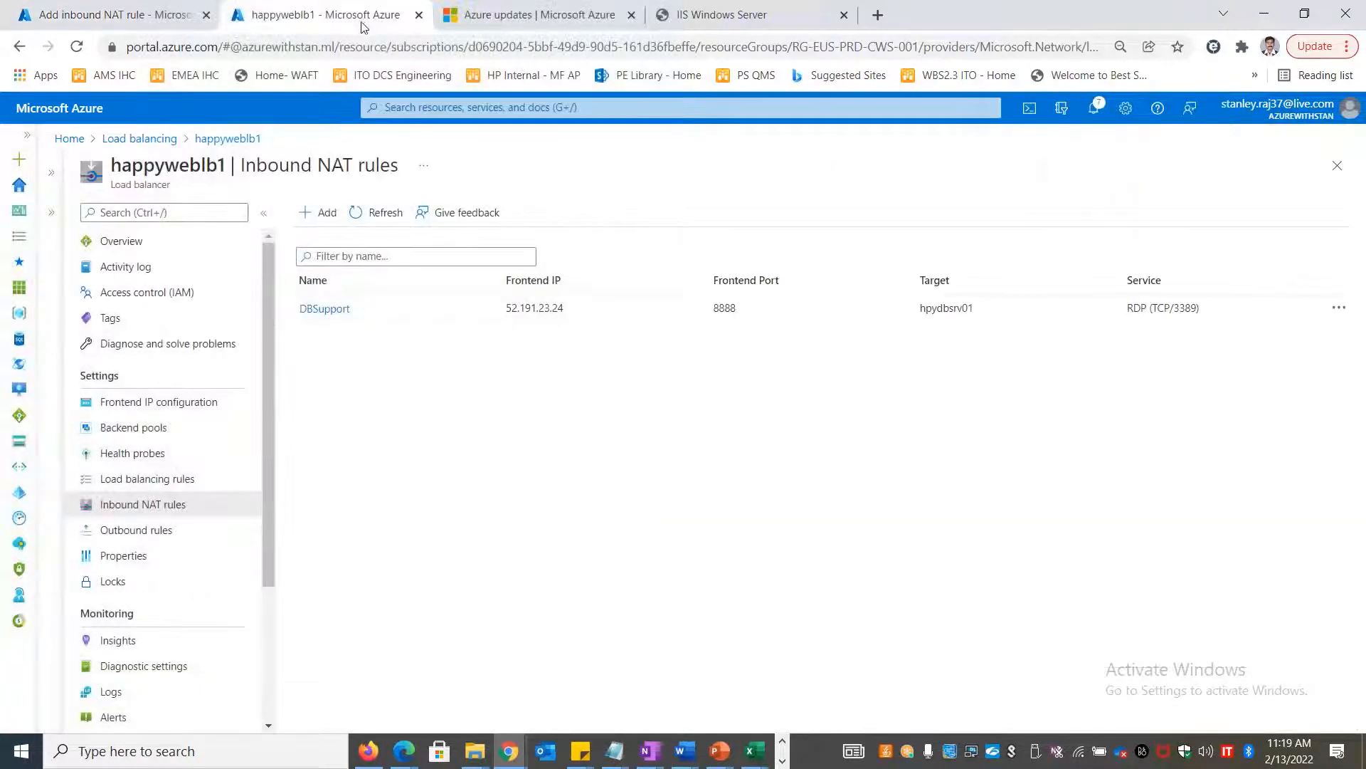
left_click_drag(592, 296, 504, 308)
left_click(530, 346)
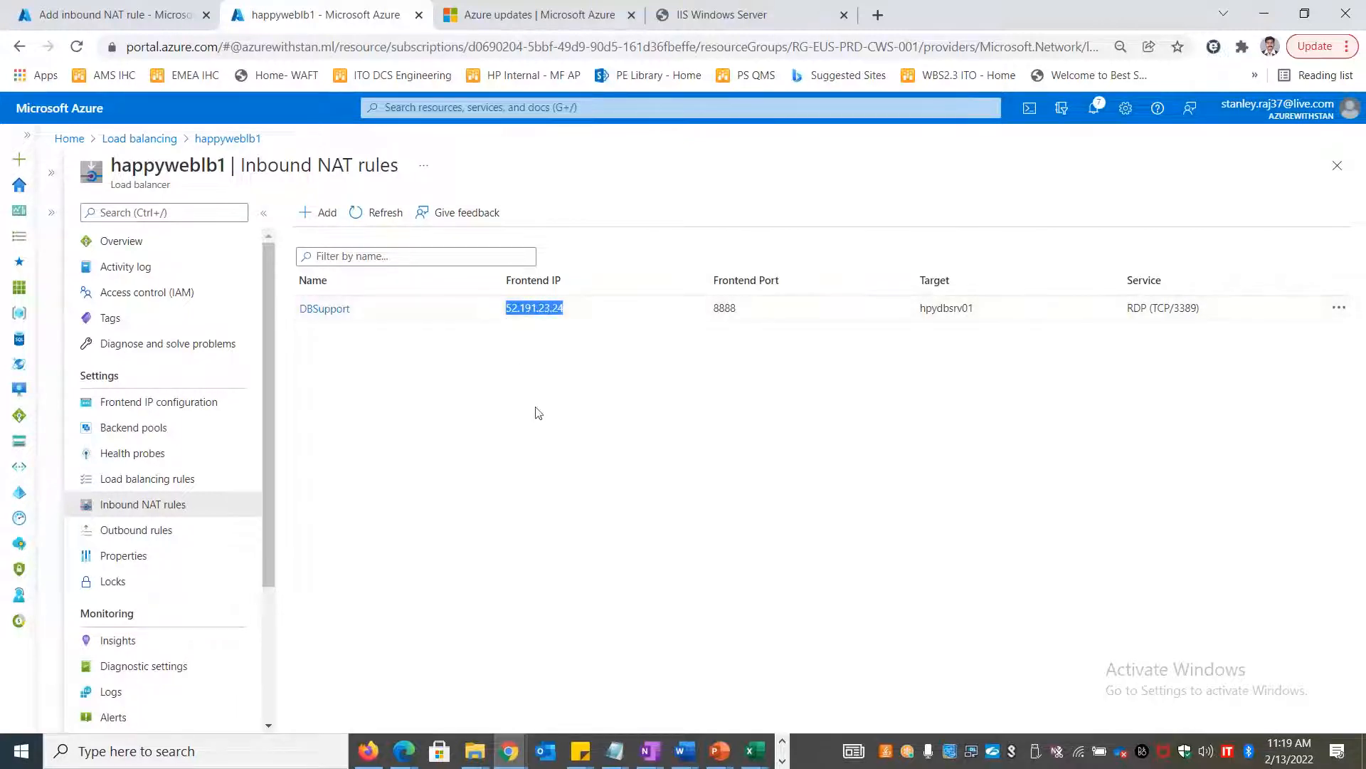
key("super+r")
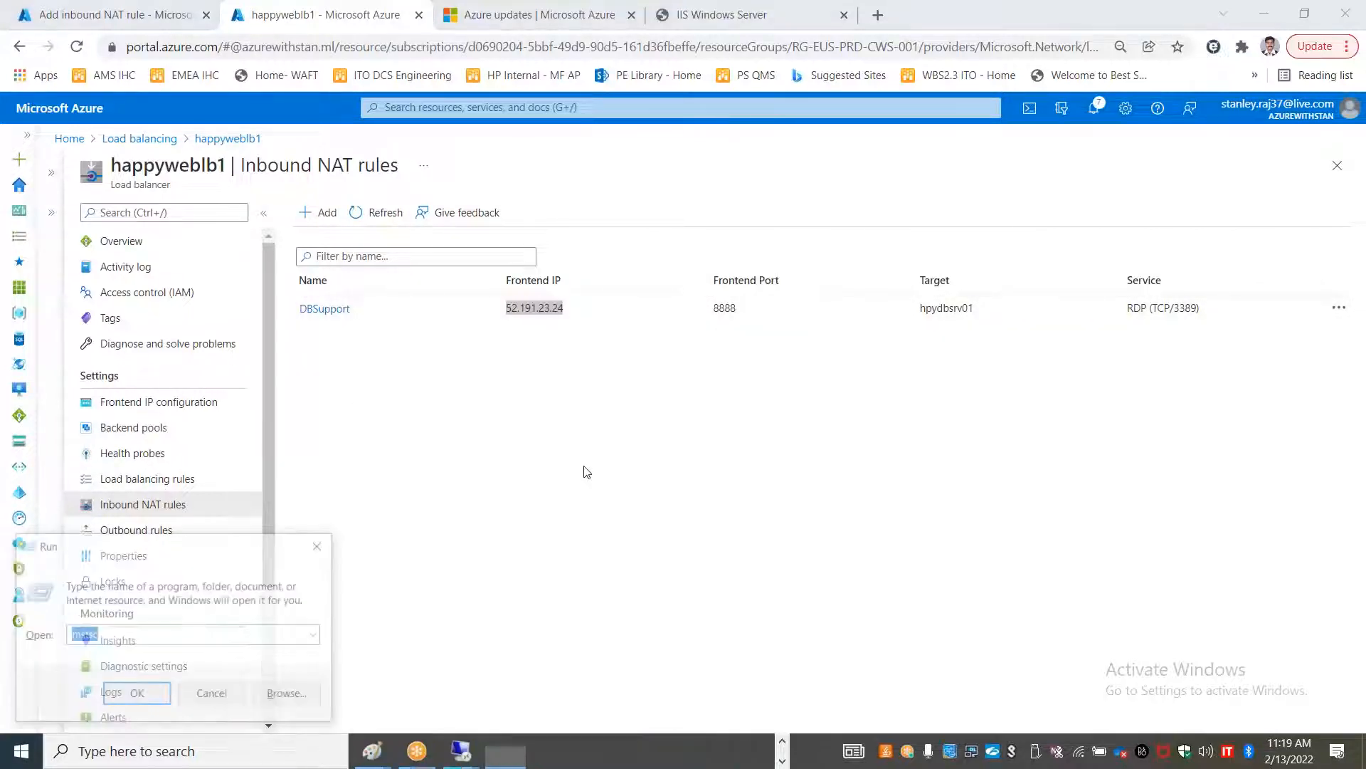
type("mstsc")
key("Return")
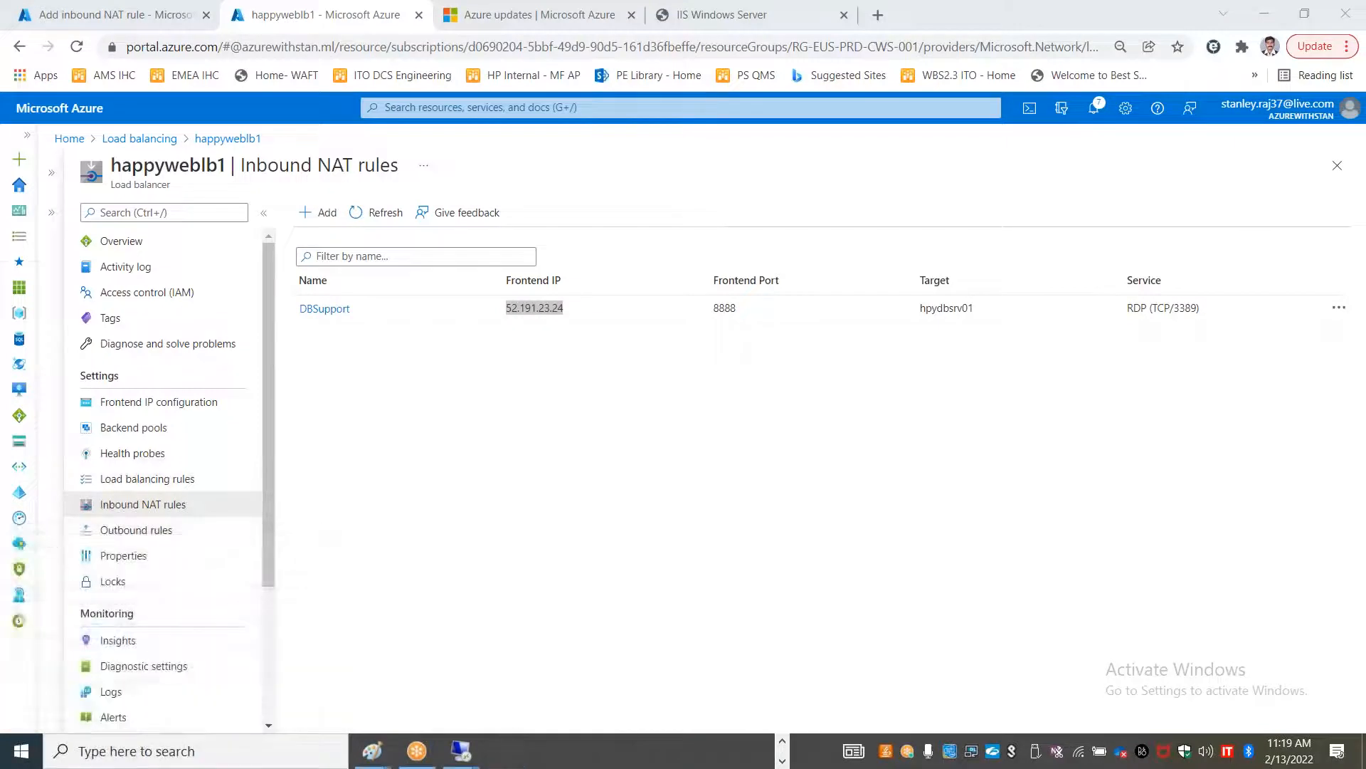
key("alt+Tab")
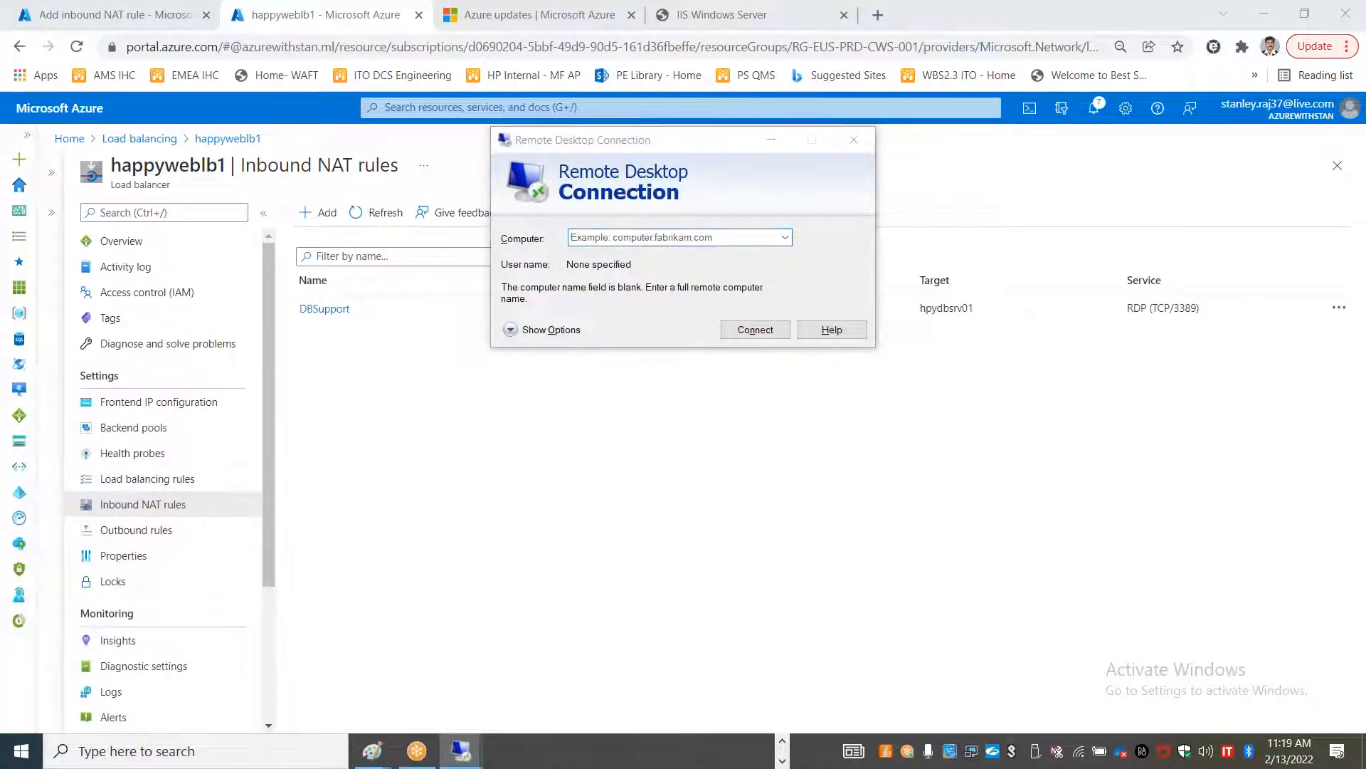
right_click(557, 306)
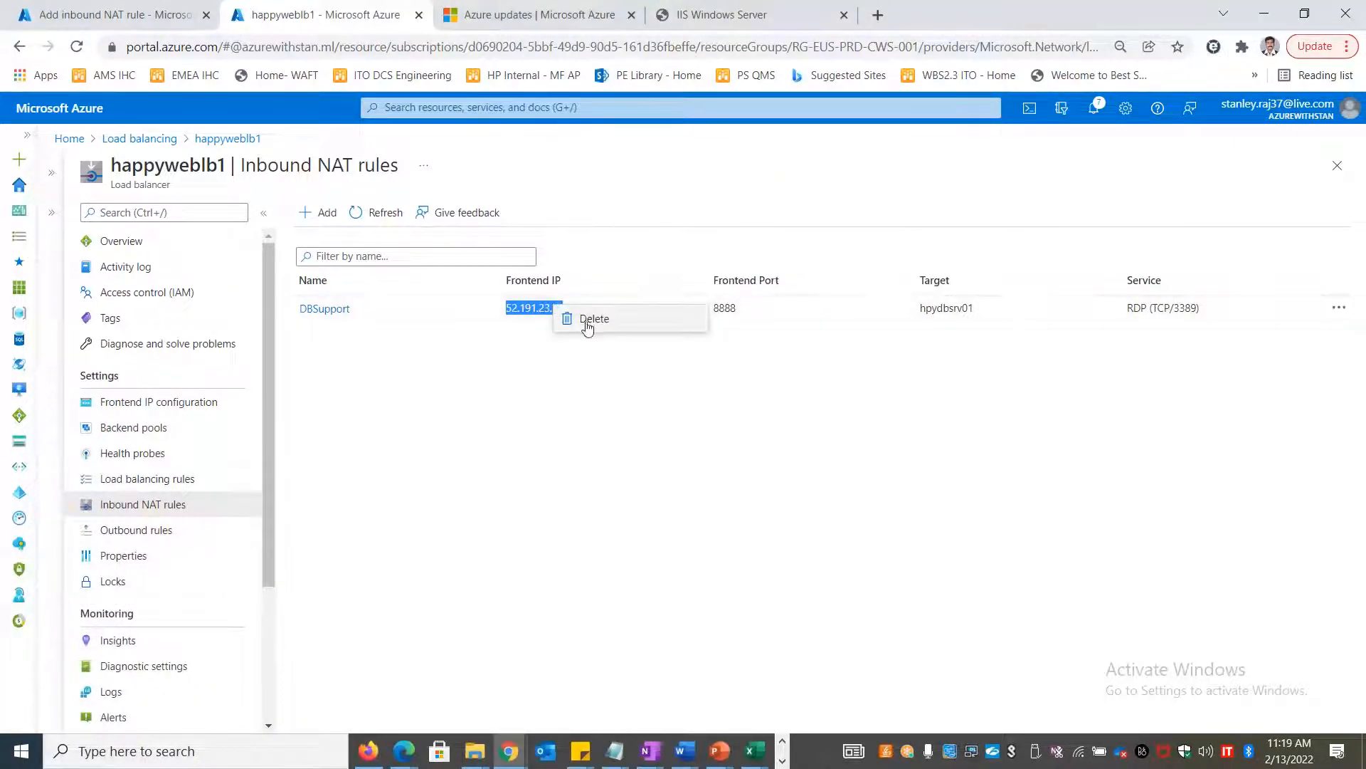
left_click(538, 377)
key("alt+Tab")
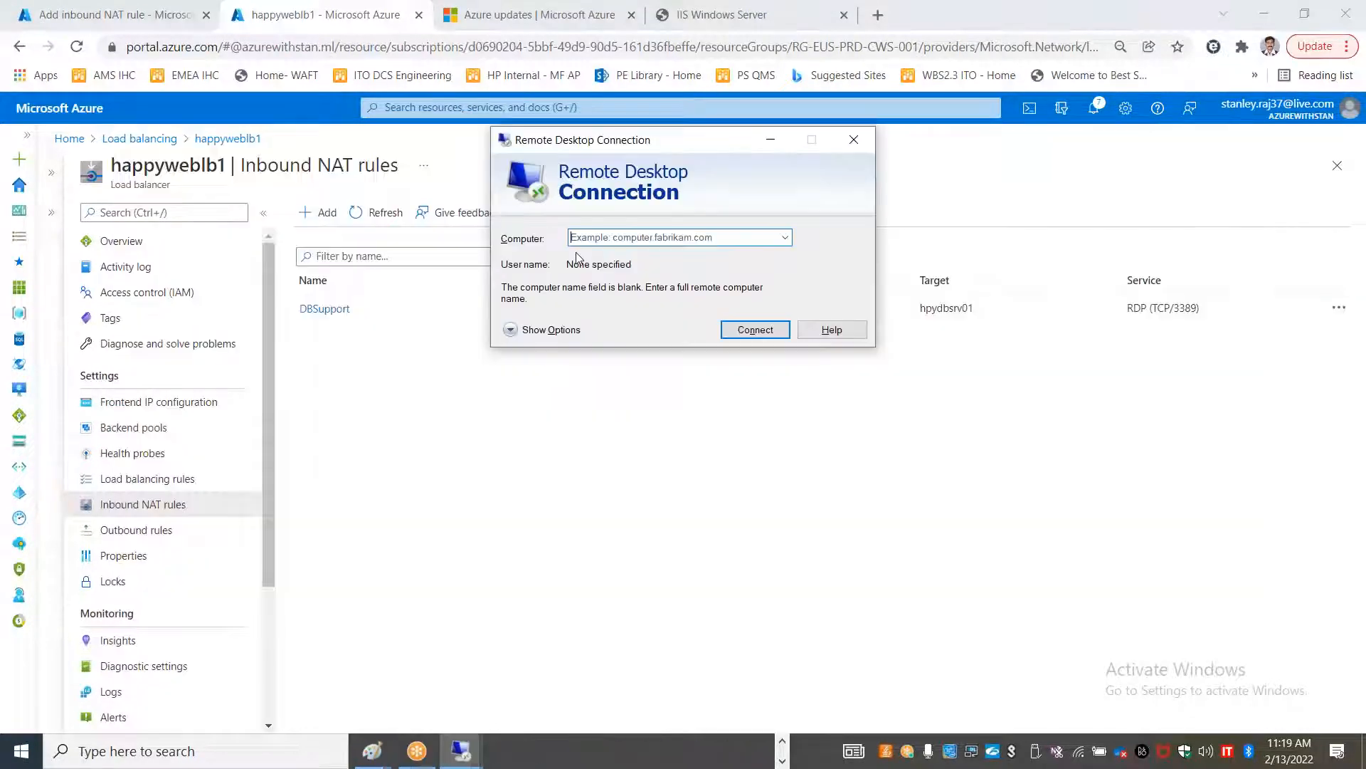
left_click_drag(615, 147, 839, 261)
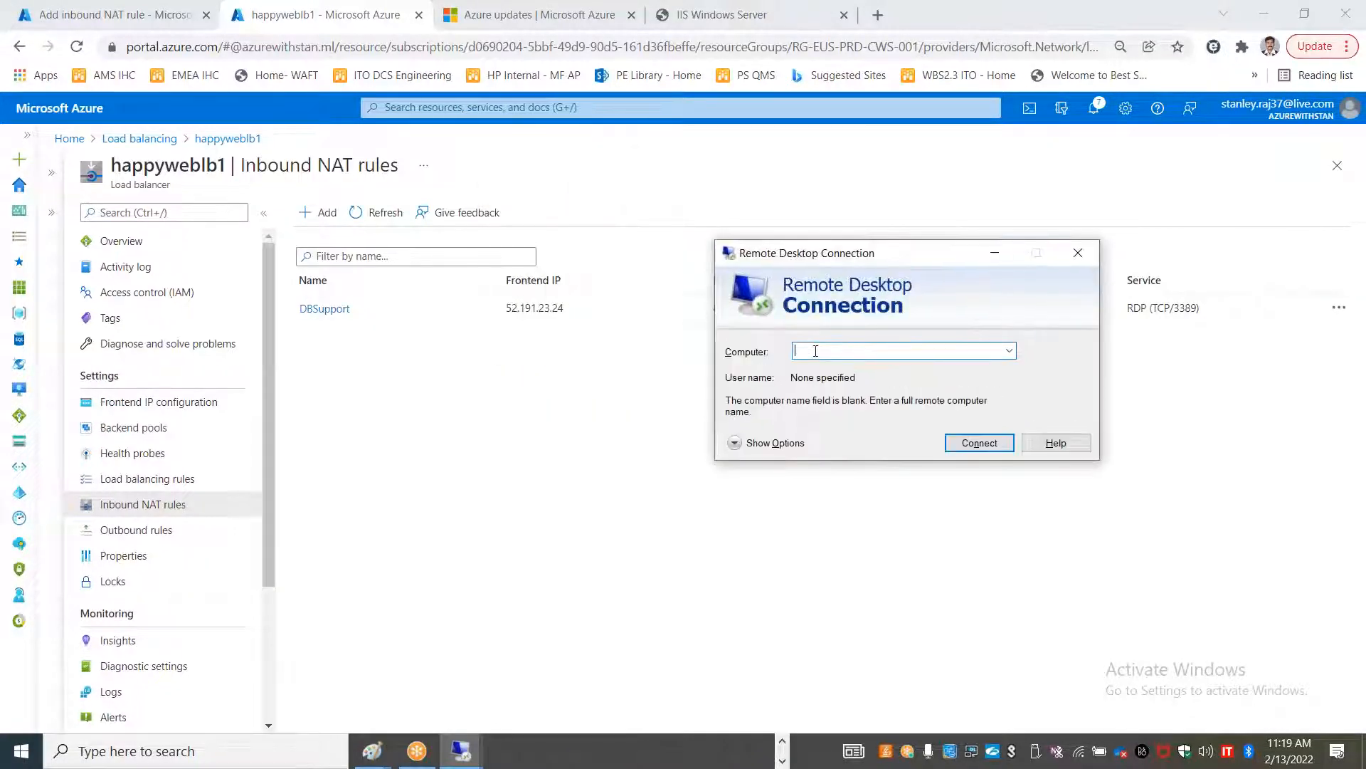
Connect to 52.191.23.24:8888 with another account's username and password, accepting the certificate warning
type(".")
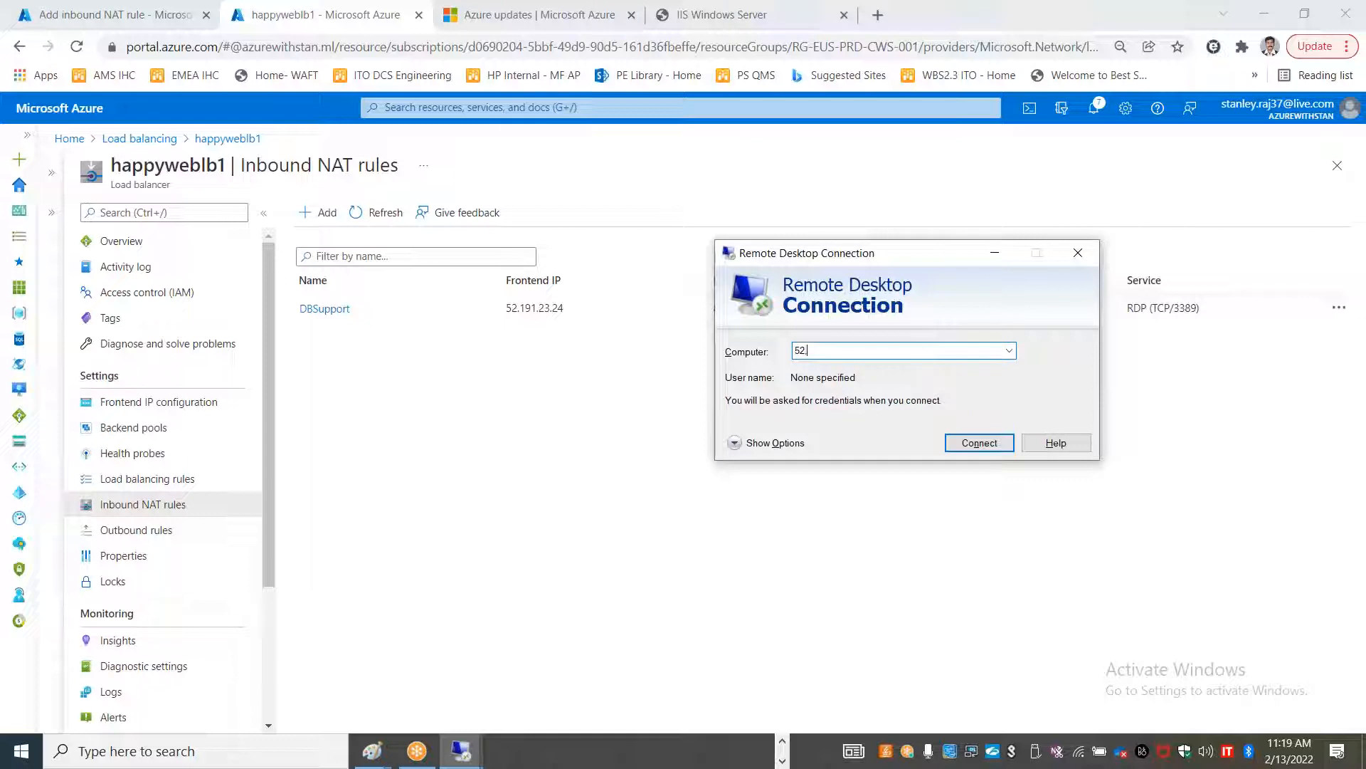
type("191.23.24:")
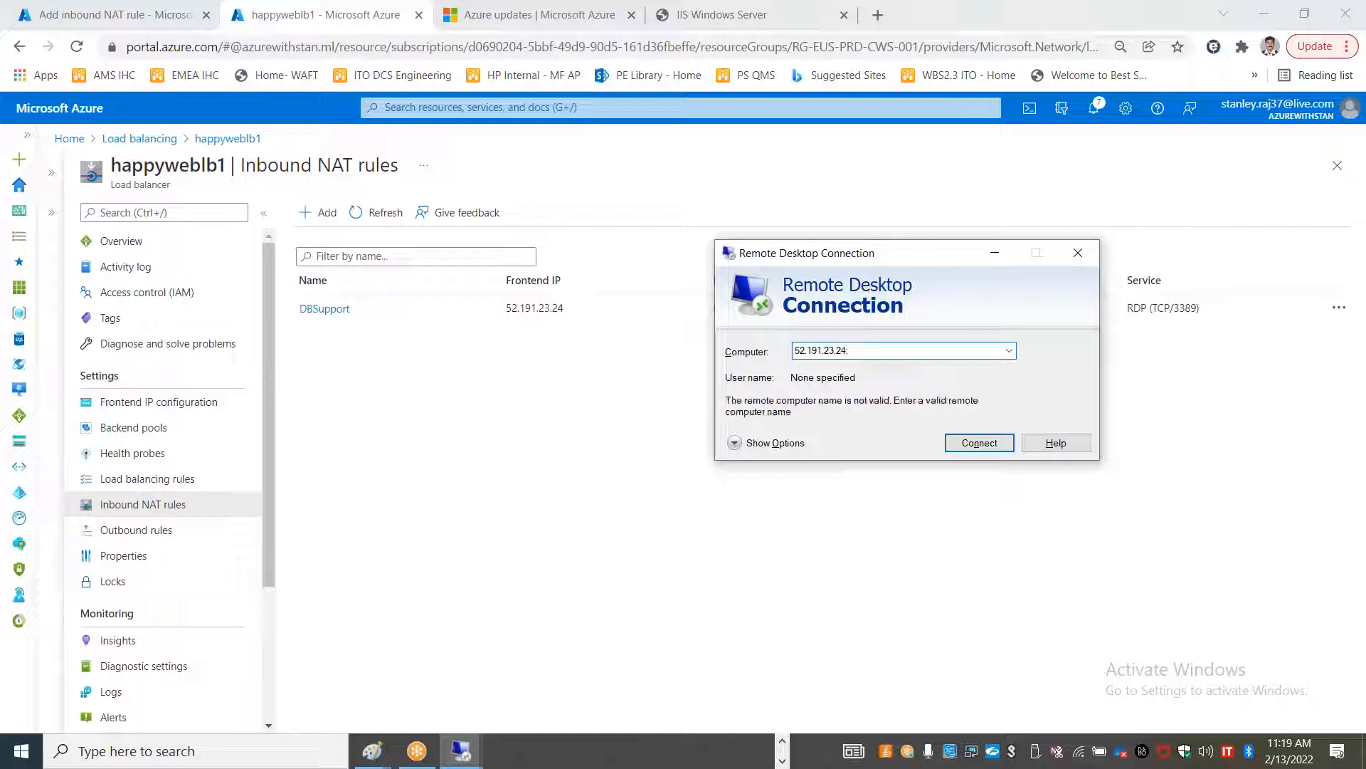
type("8888")
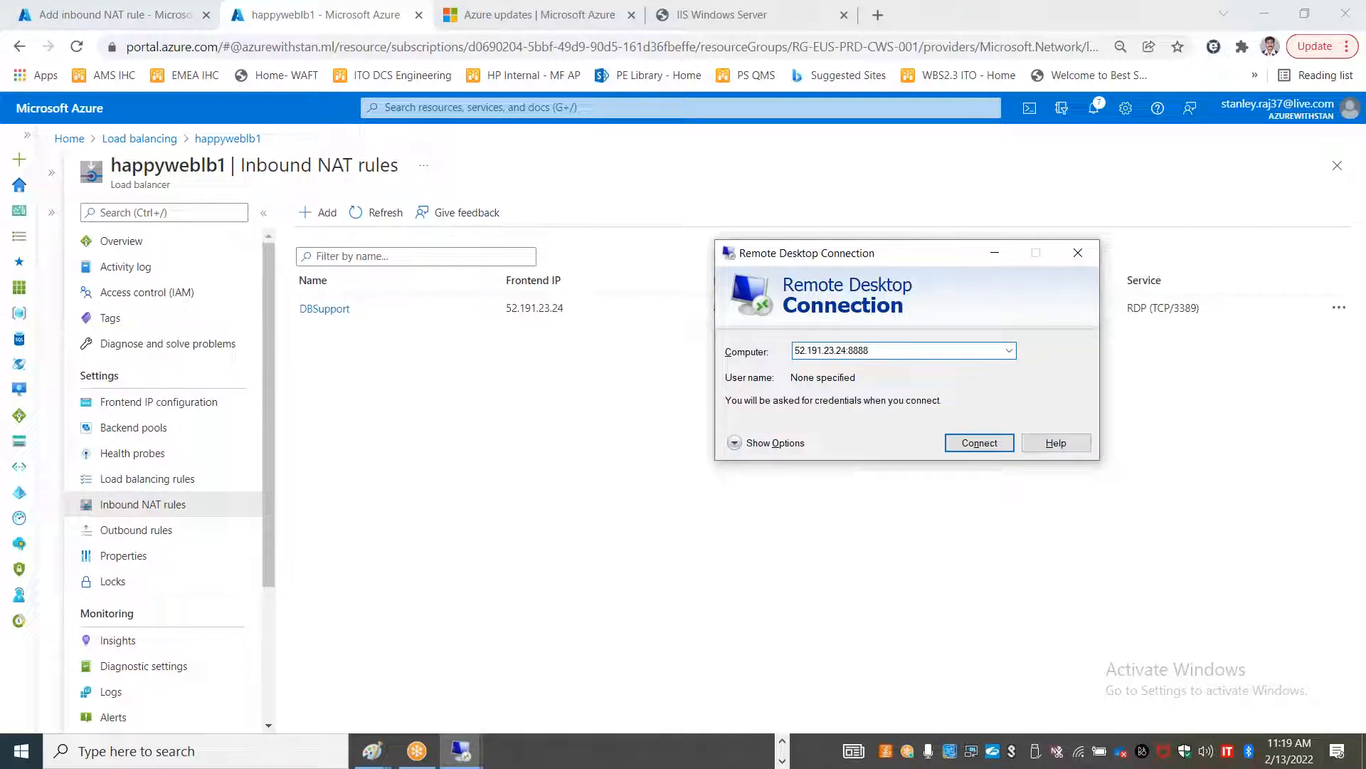
key("Return")
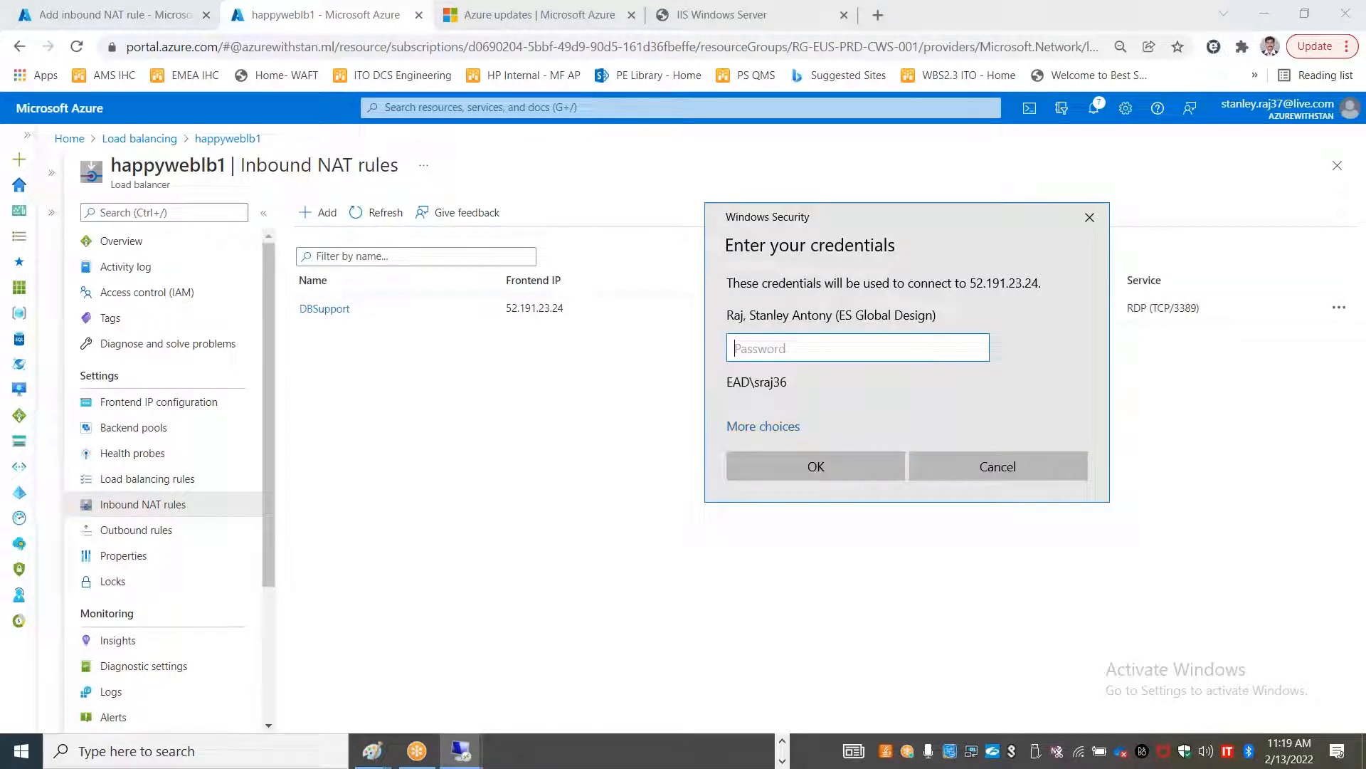
left_click(770, 426)
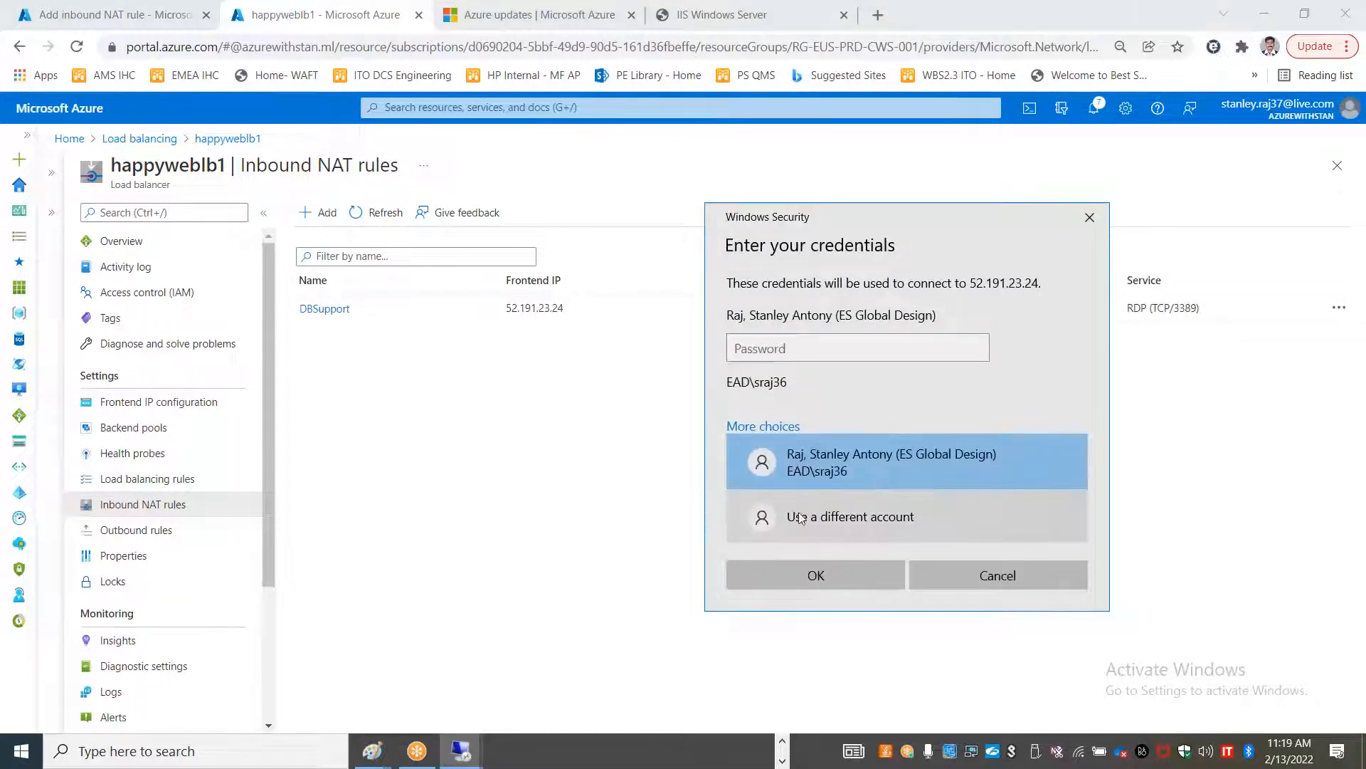
left_click(799, 515)
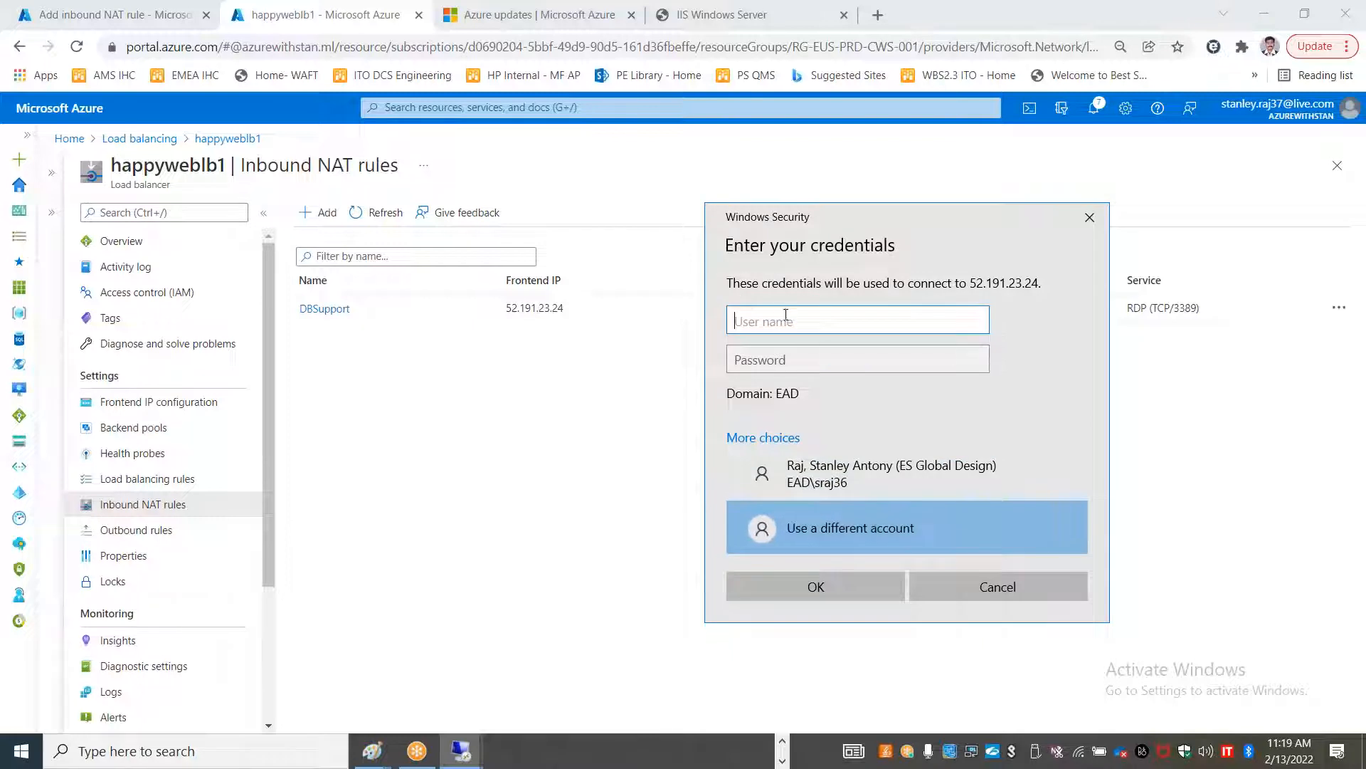
type("stan")
key("Tab")
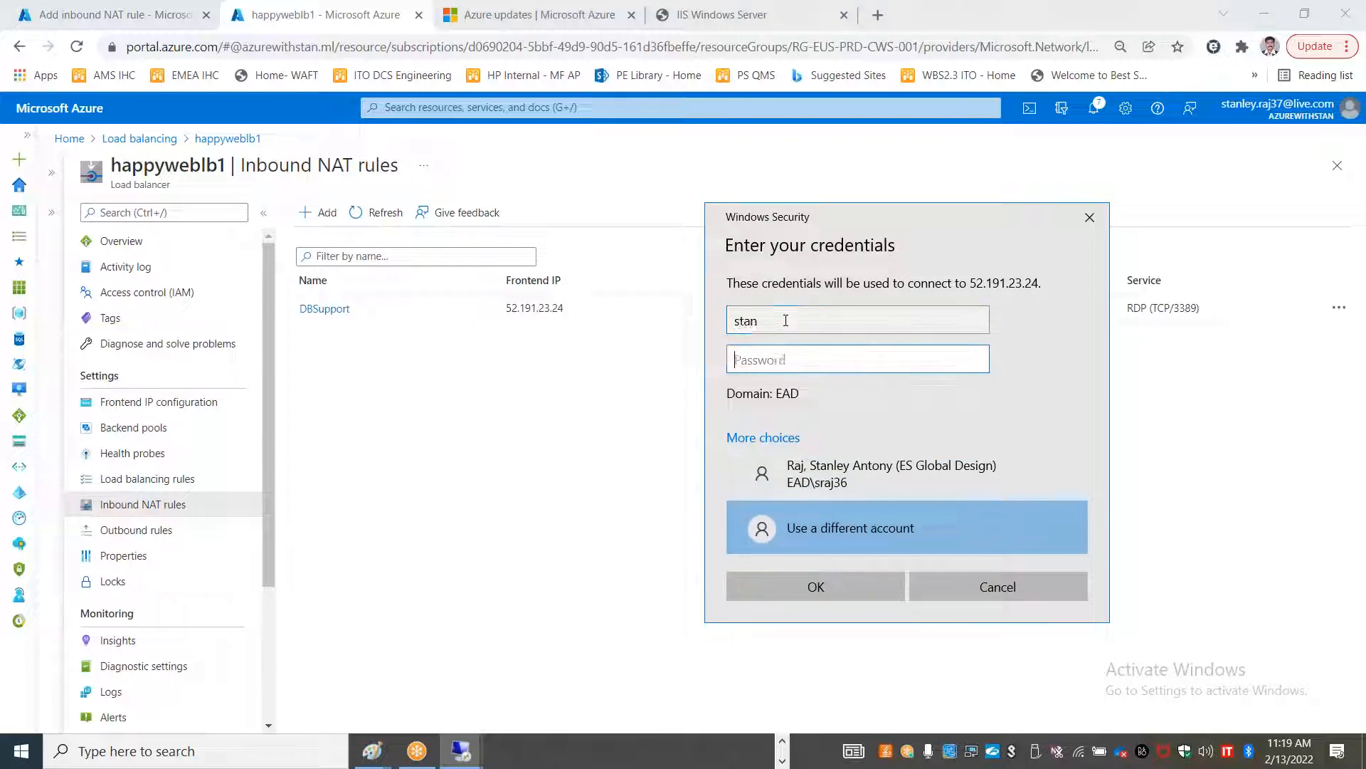
type("********")
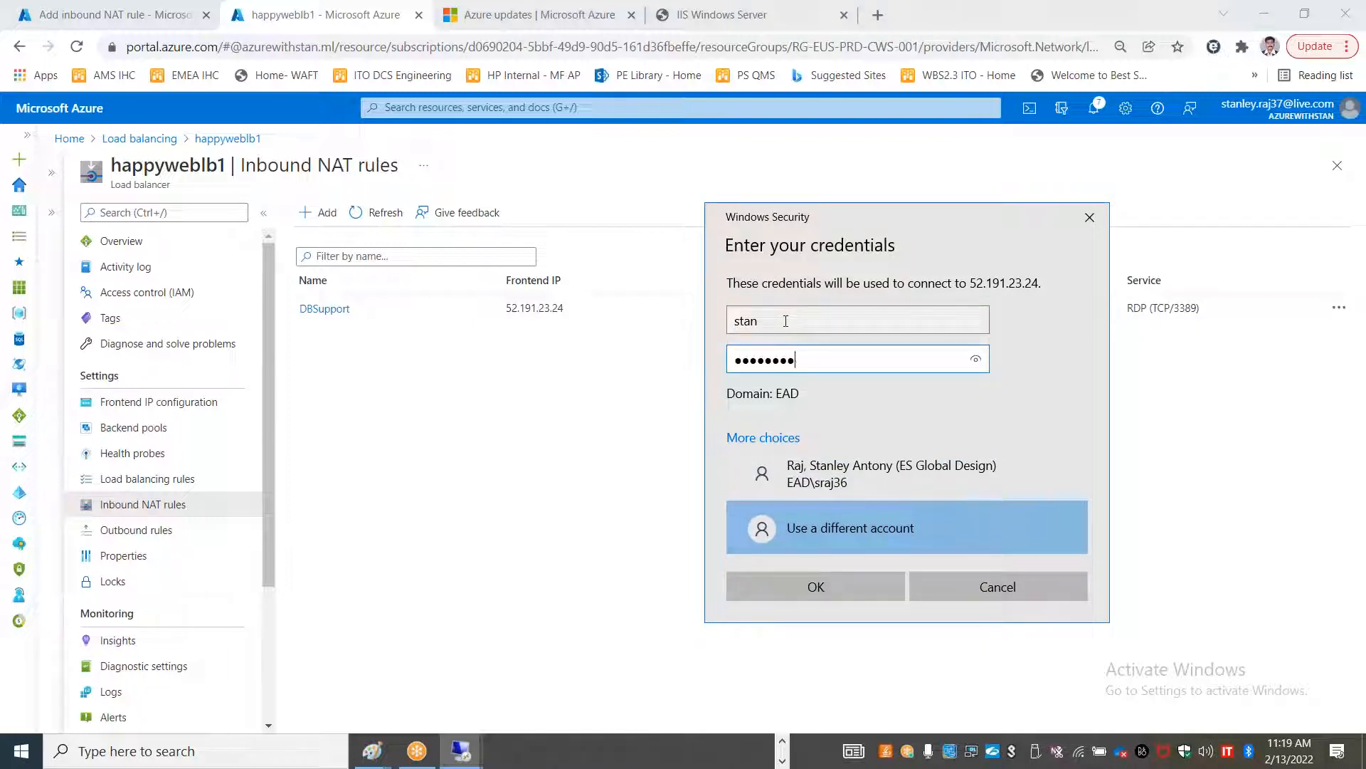
type("****")
left_click(852, 600)
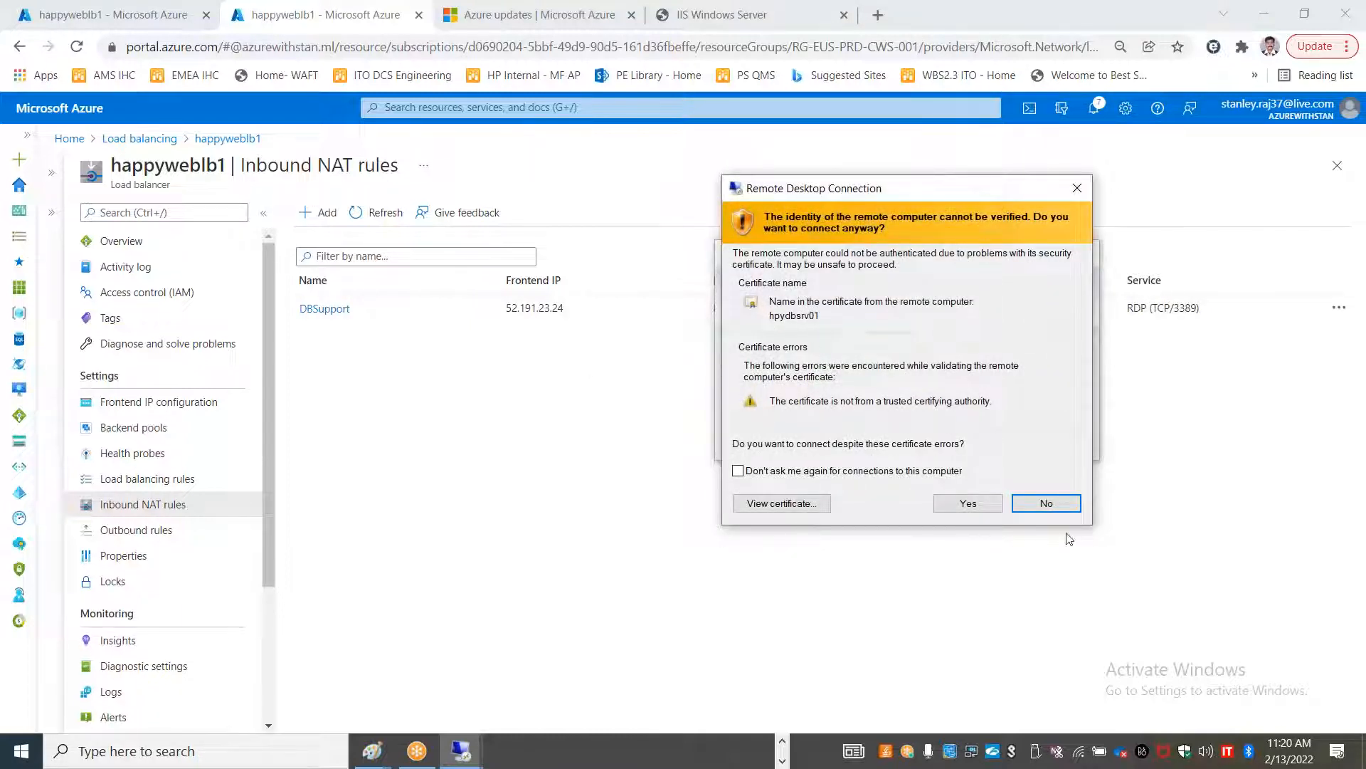
left_click(967, 503)
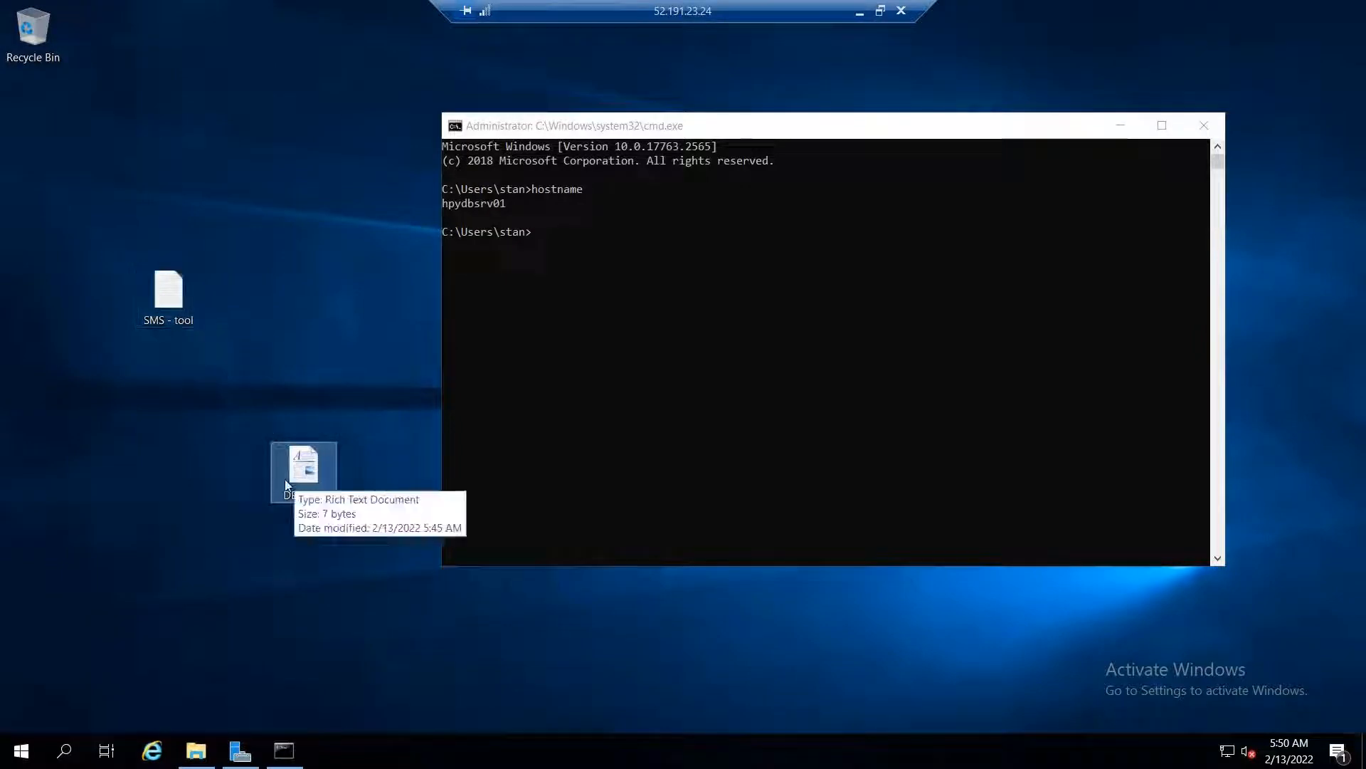
Minimize the hpydbsrv01 session, select frontend IP 52.191.23.24, and open a fresh Remote Desktop launcher
left_click(861, 13)
double_click(597, 313)
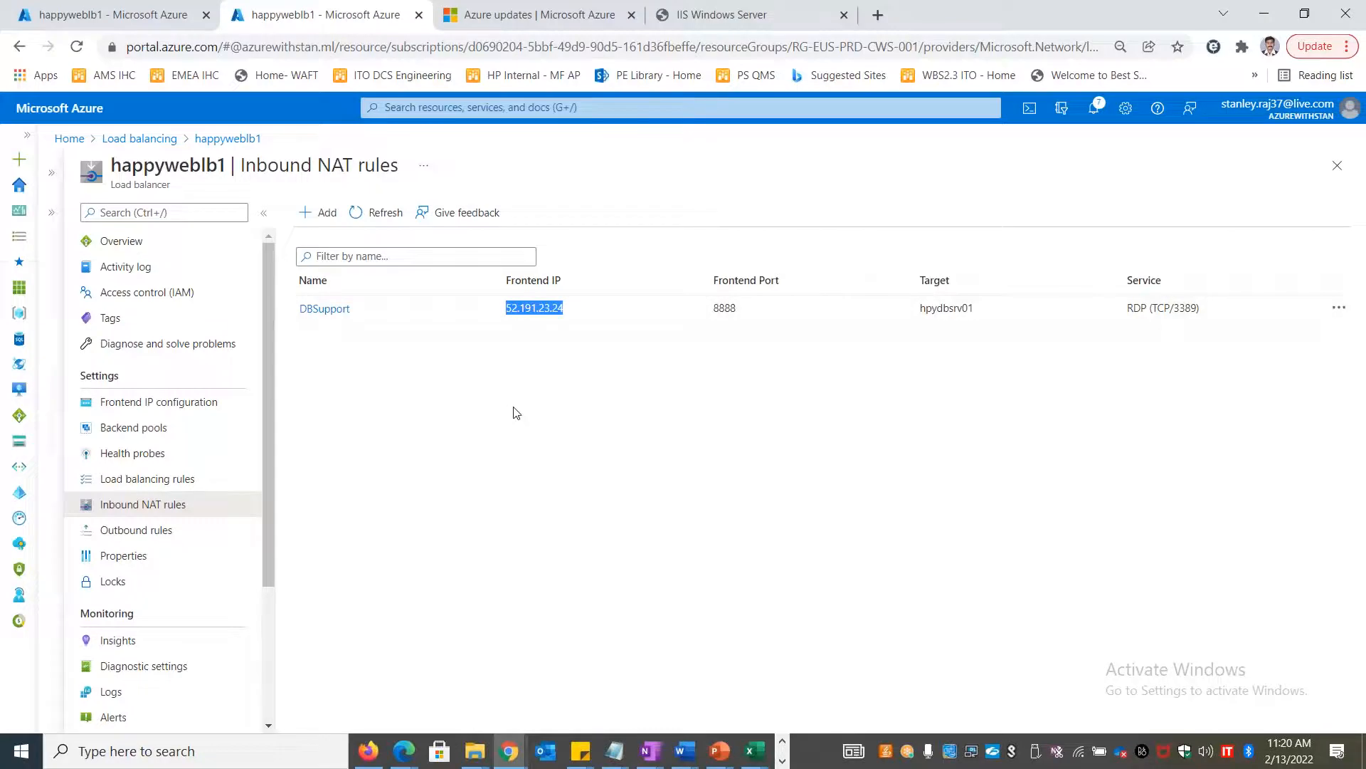
key("super+r")
type("mstsc")
key("Return")
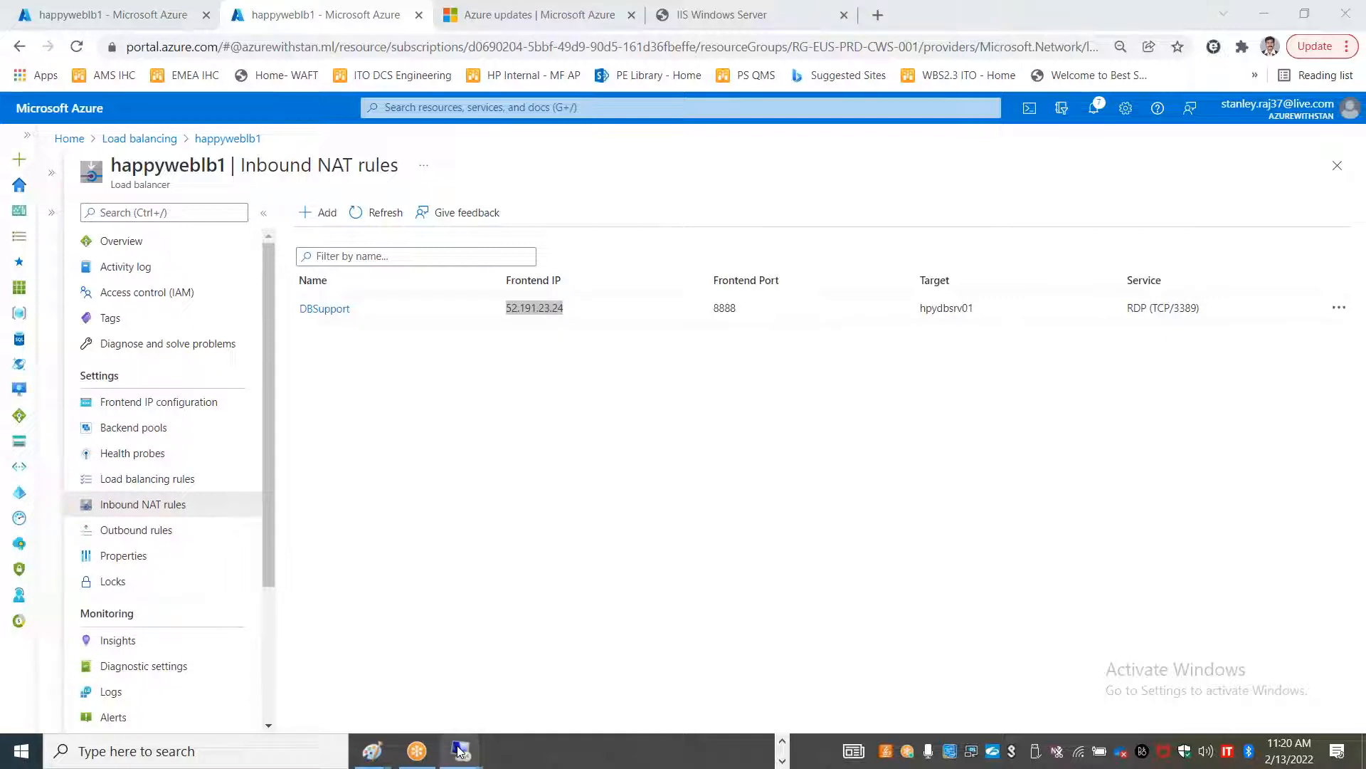
mouse_move(460, 751)
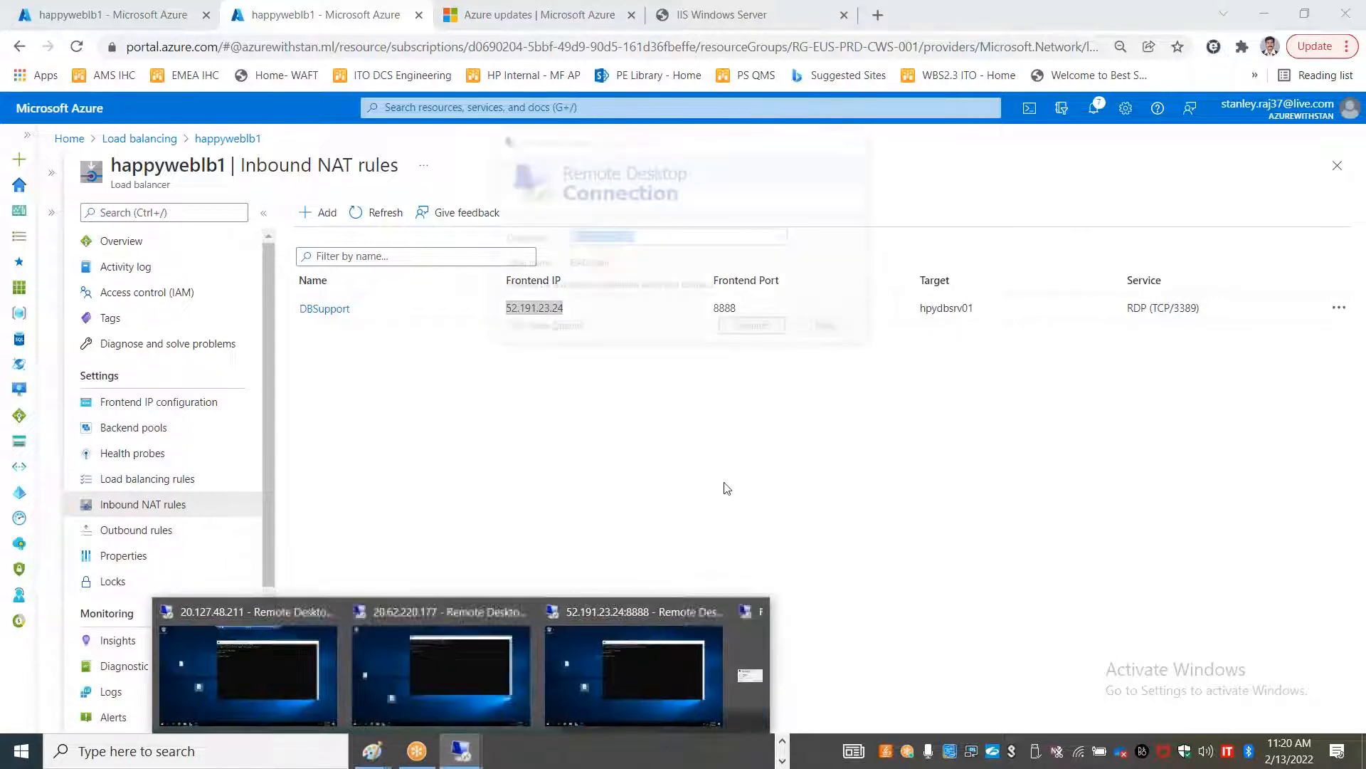
left_click(659, 264)
key("alt+Tab")
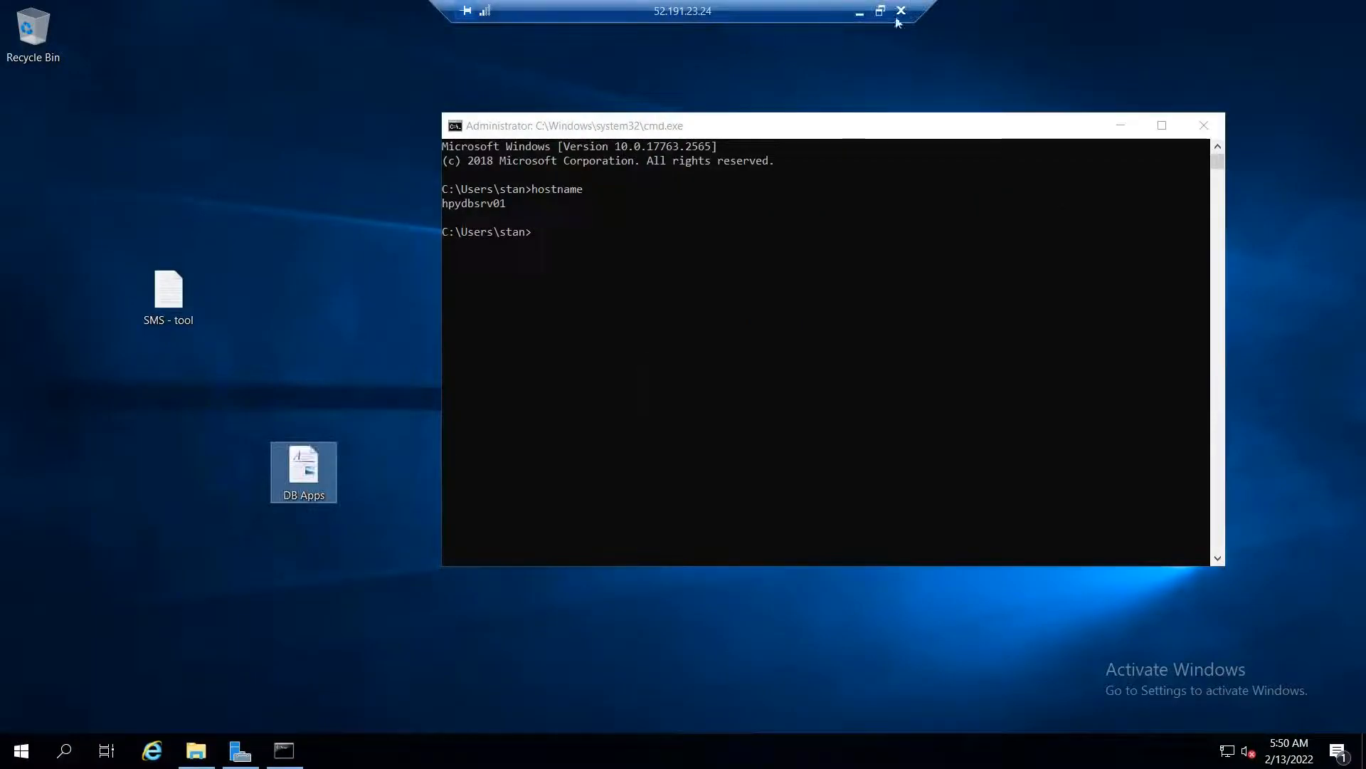
left_click(859, 13)
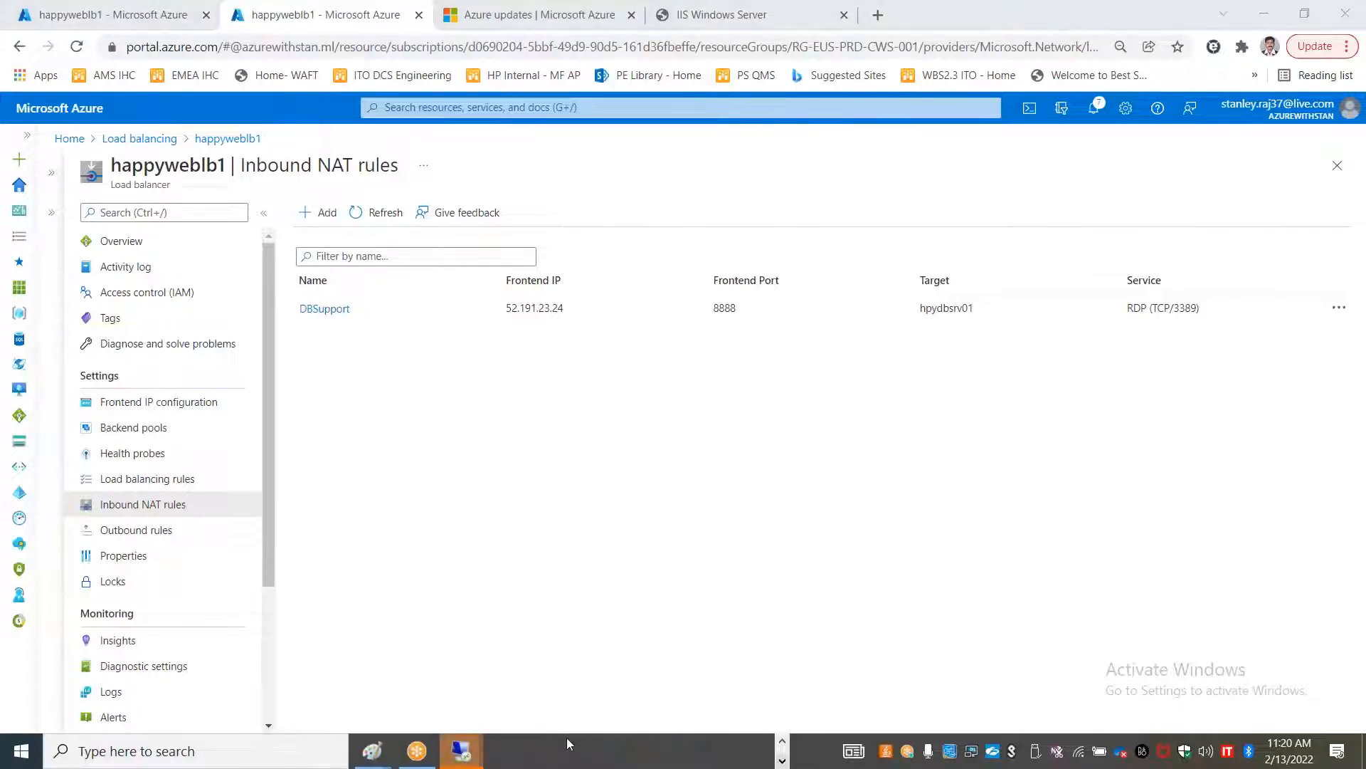
Replace the old 20.127.102.158 address with 52.191.23.24:9999 and start connecting
mouse_move(460, 751)
left_click(741, 656)
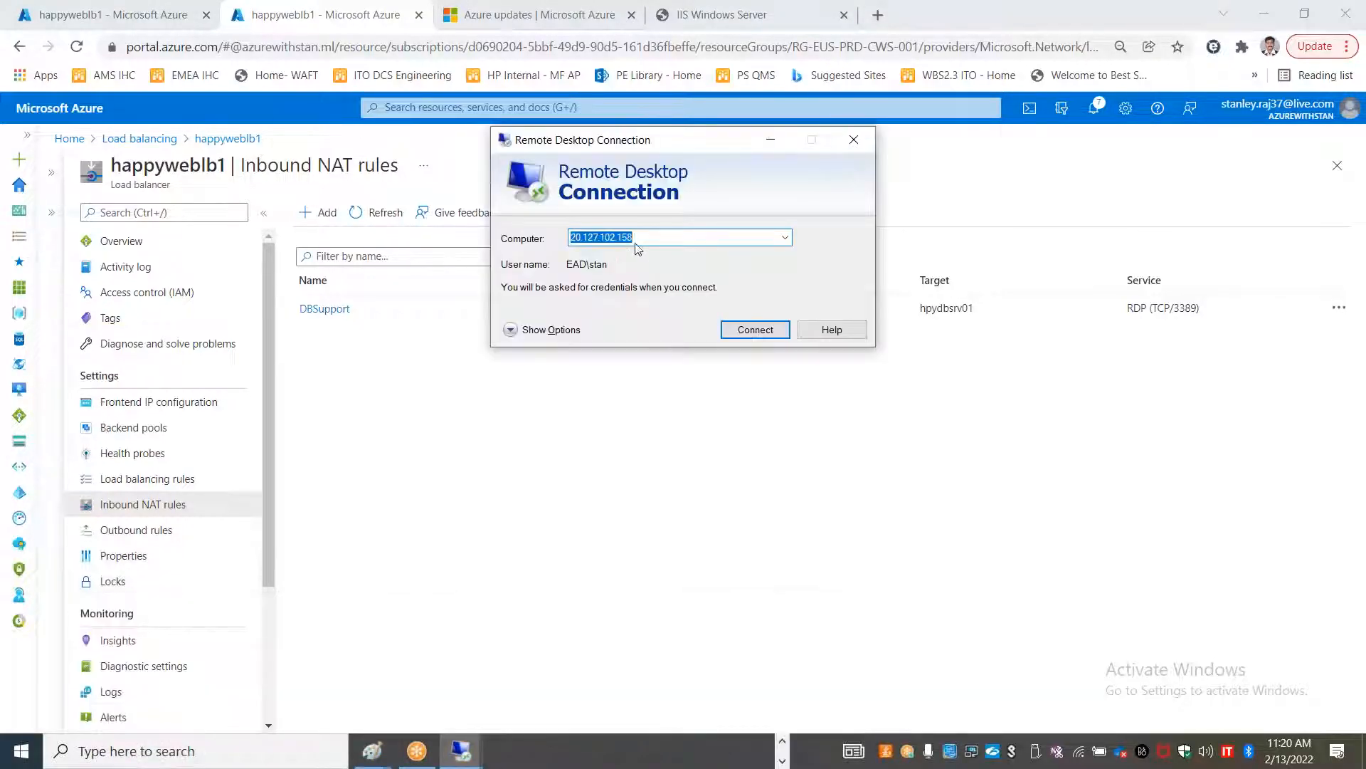
left_click(665, 235)
double_click(665, 236)
key("BackSpace")
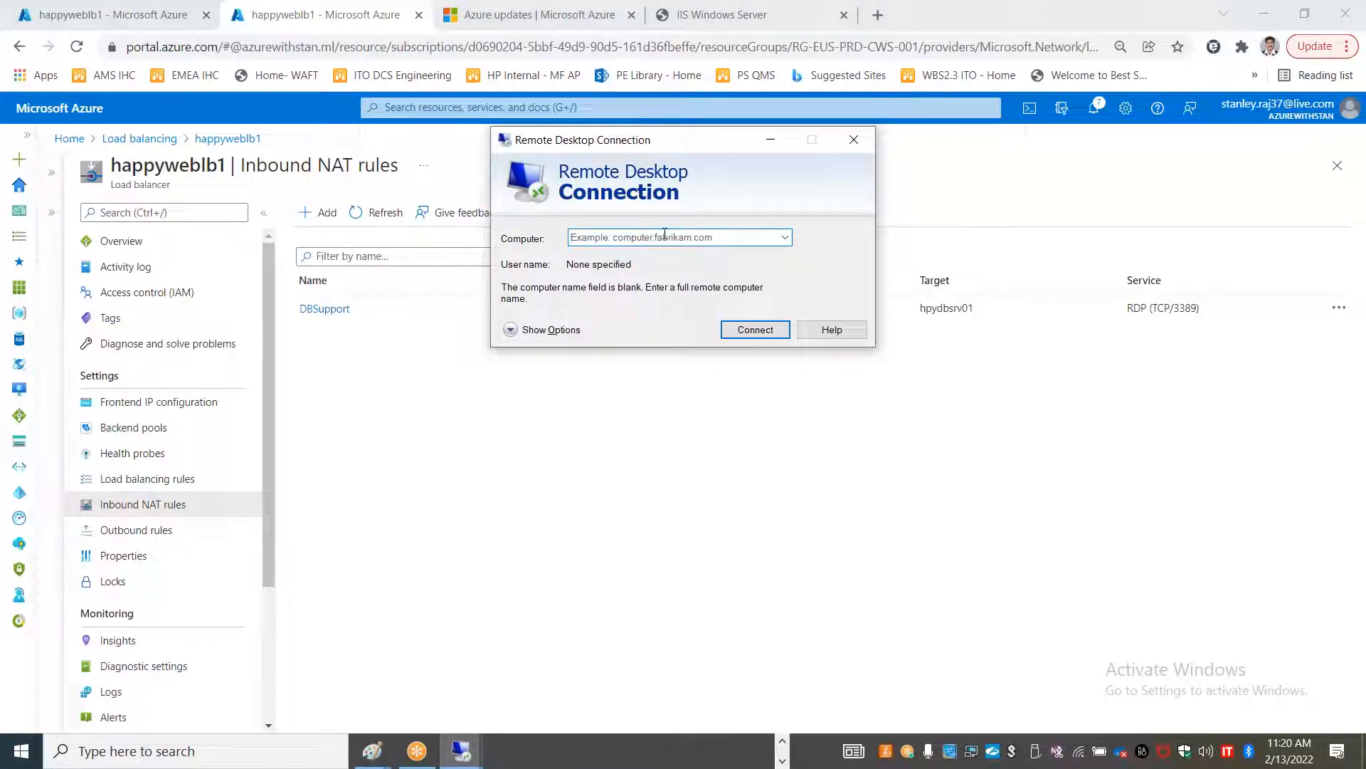
left_click_drag(621, 150, 755, 450)
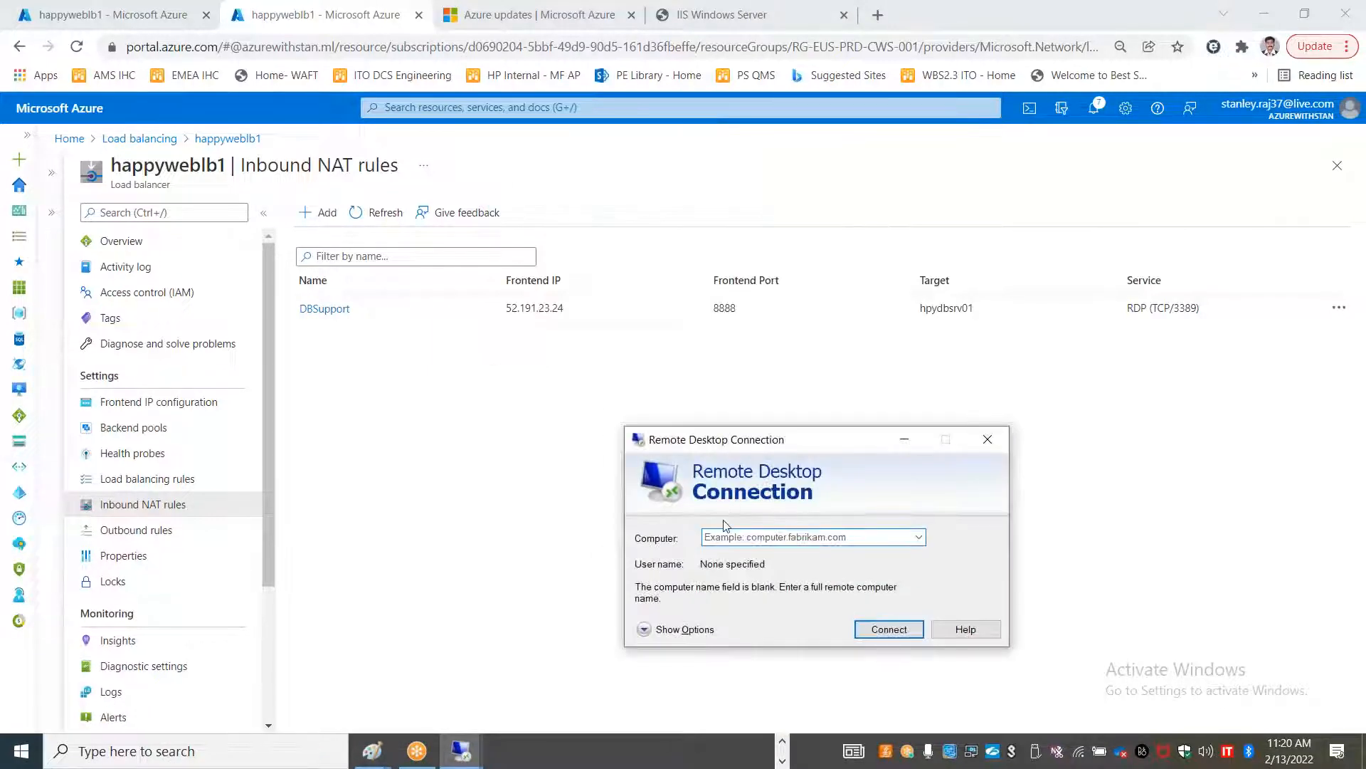
left_click(729, 536)
type("52.191.")
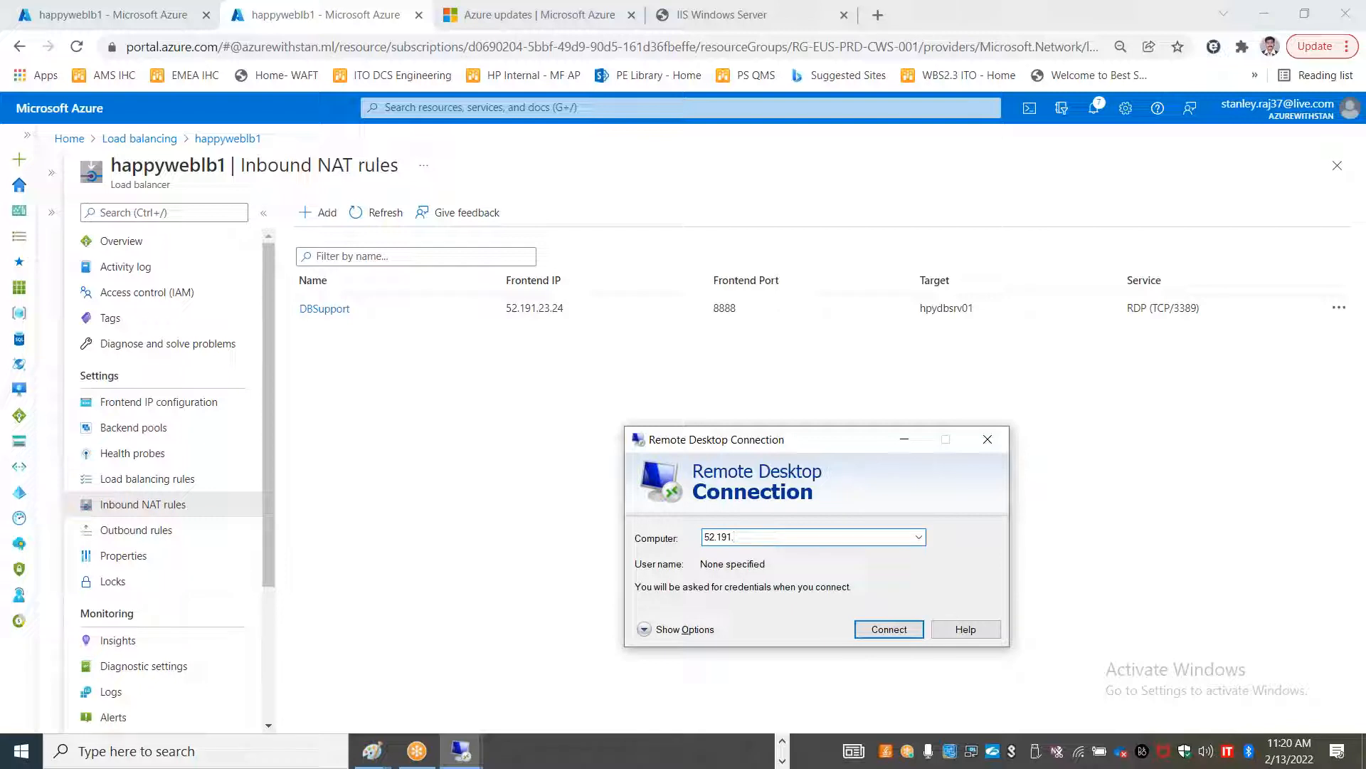
type("23.24:9999")
key("Return")
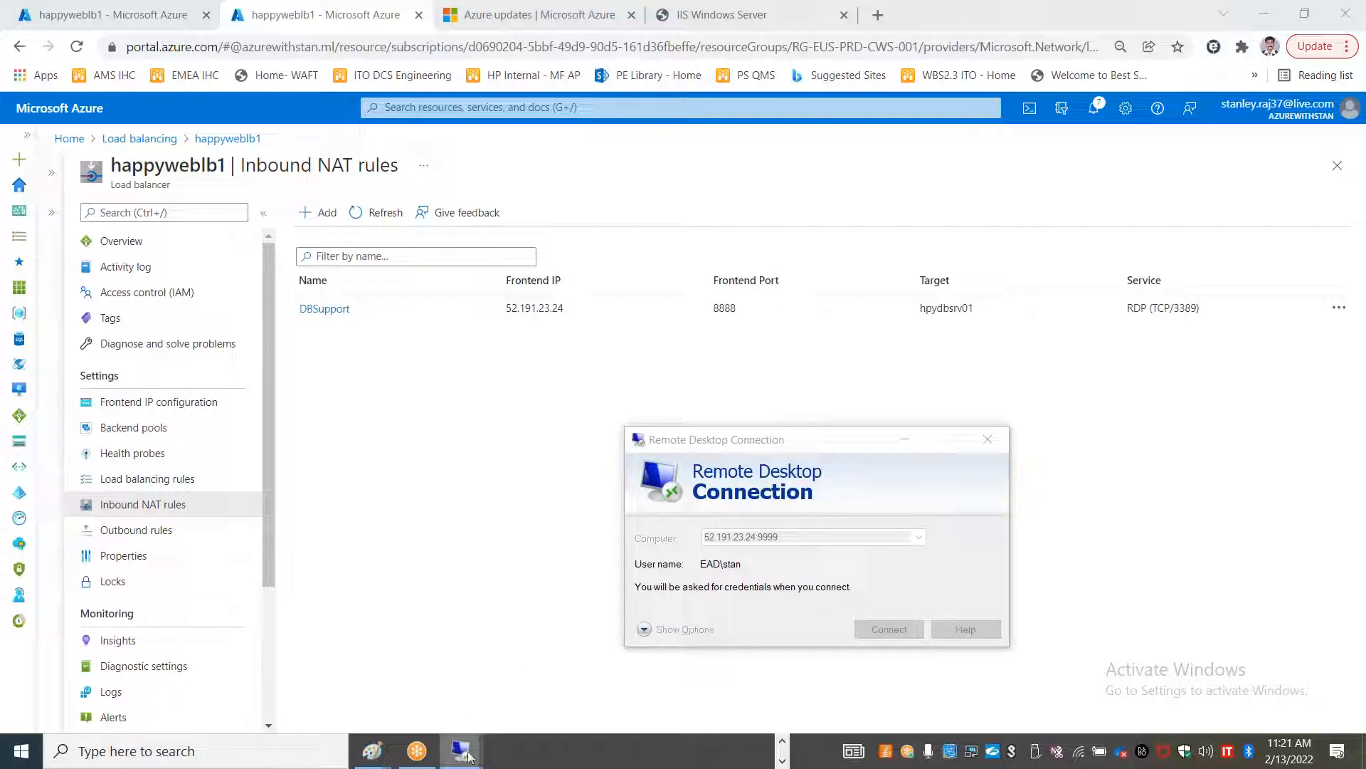
Enter the account password and submit it to reach the eusappvm2 certificate warning
mouse_move(468, 756)
left_click(787, 617)
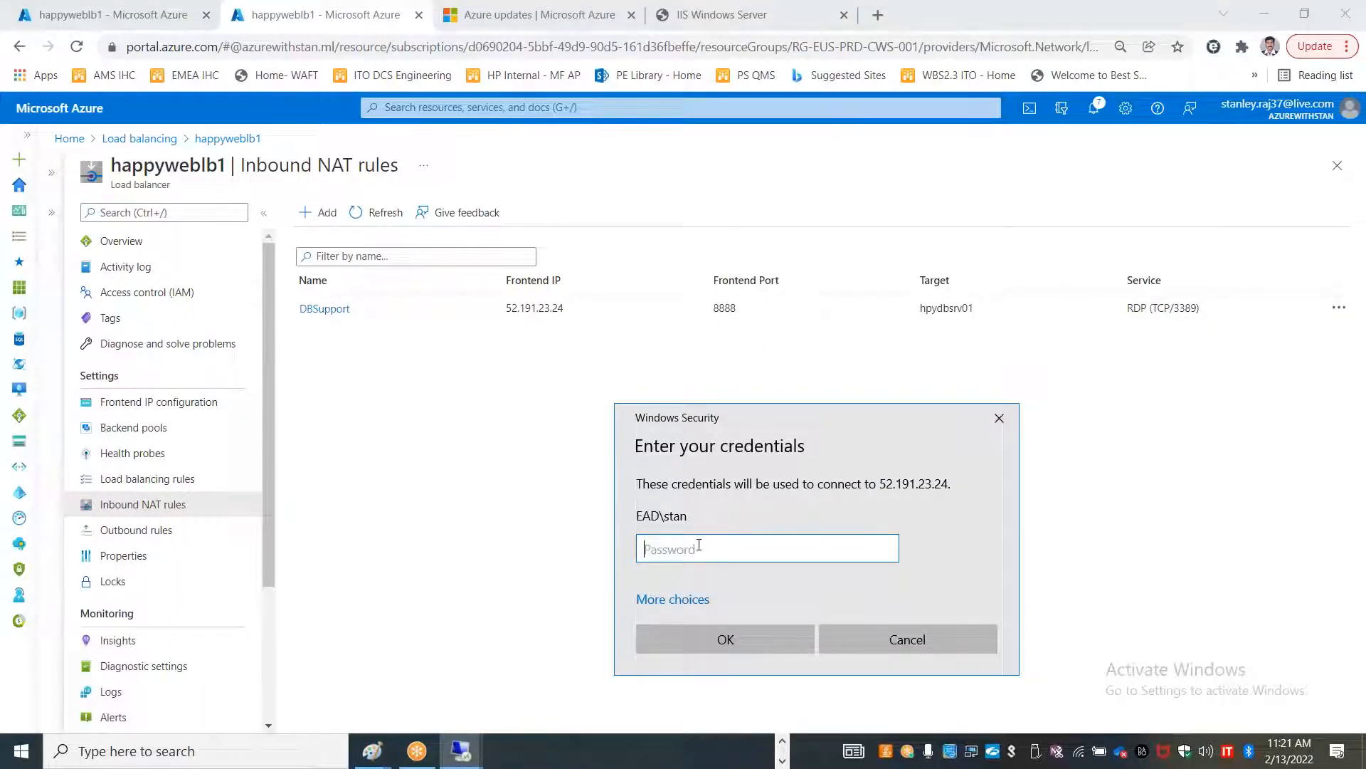
type("••••••••••••")
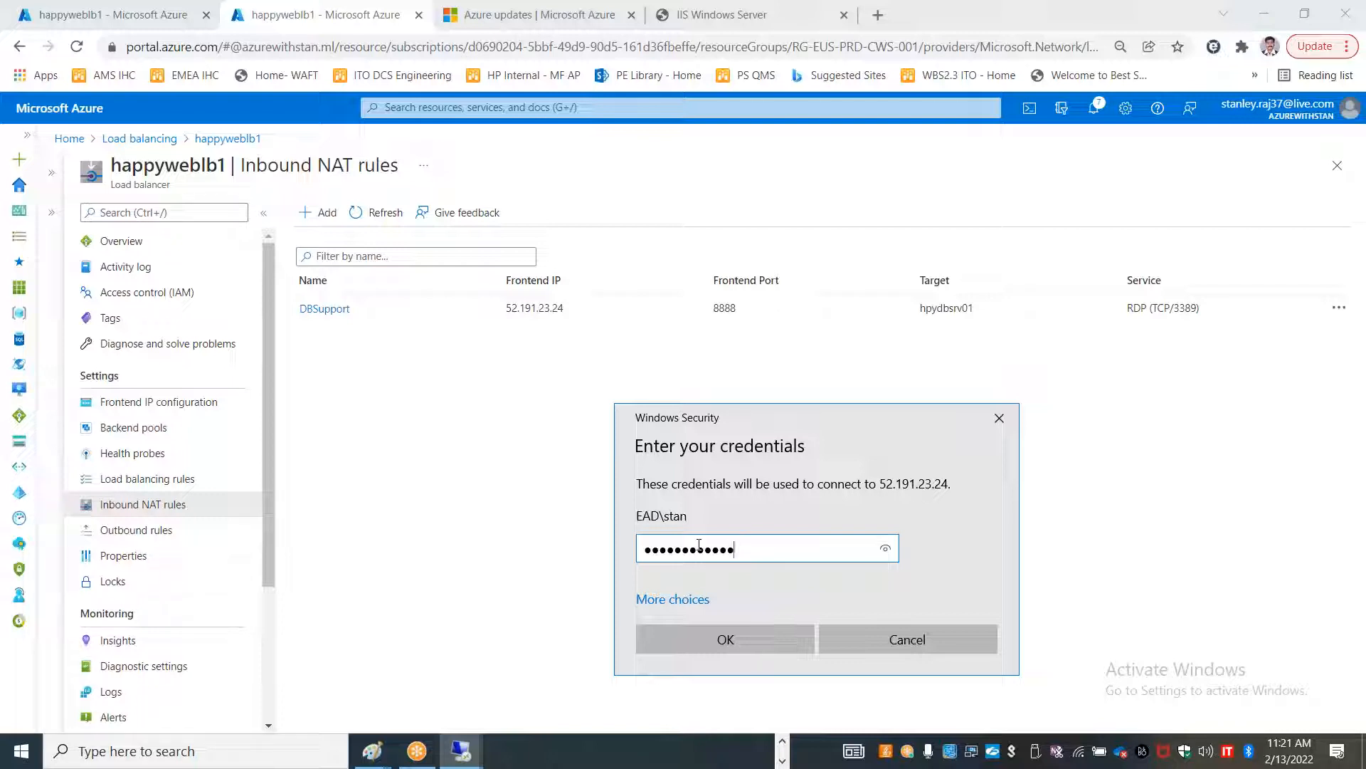
left_click(723, 640)
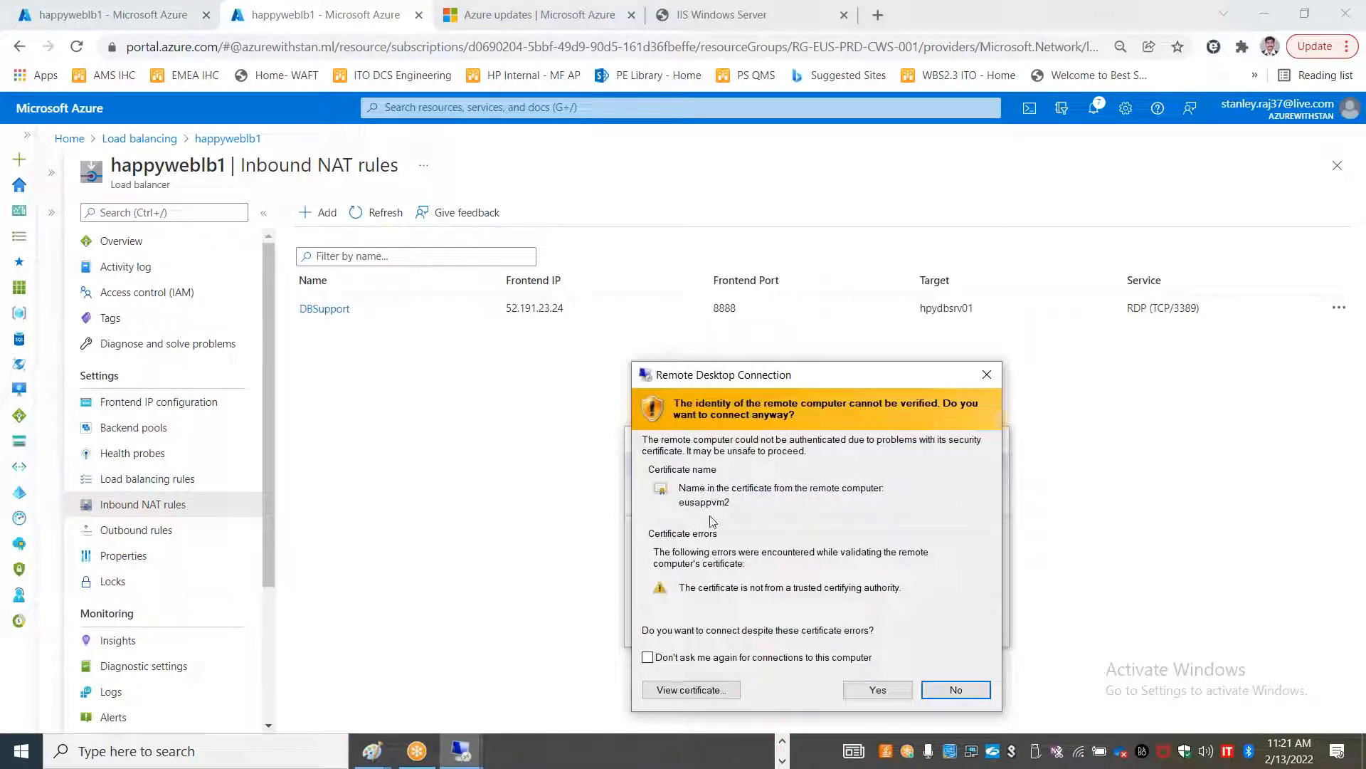
Accept the eusappvm2 certificate, minimize that session, go to Azure Home, and switch to Excel
left_click(862, 690)
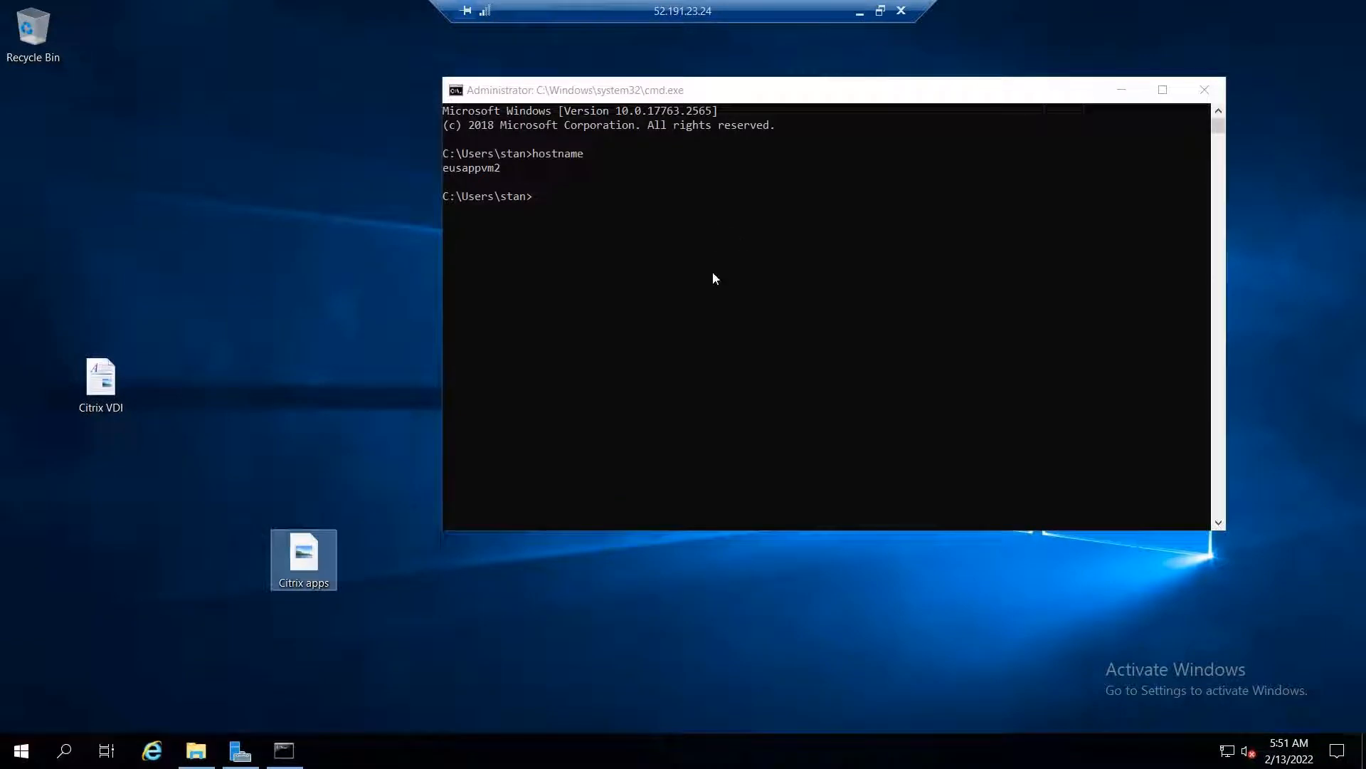
left_click(856, 12)
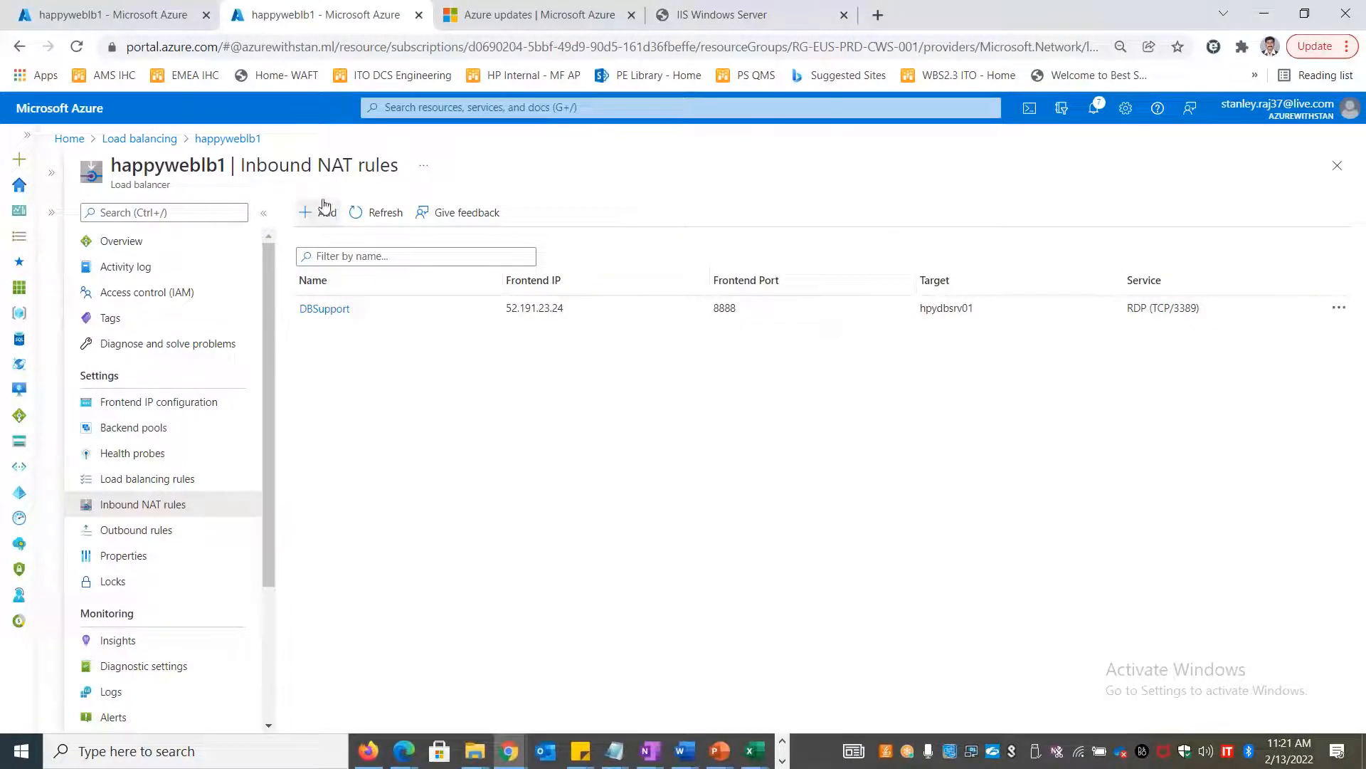
left_click(69, 139)
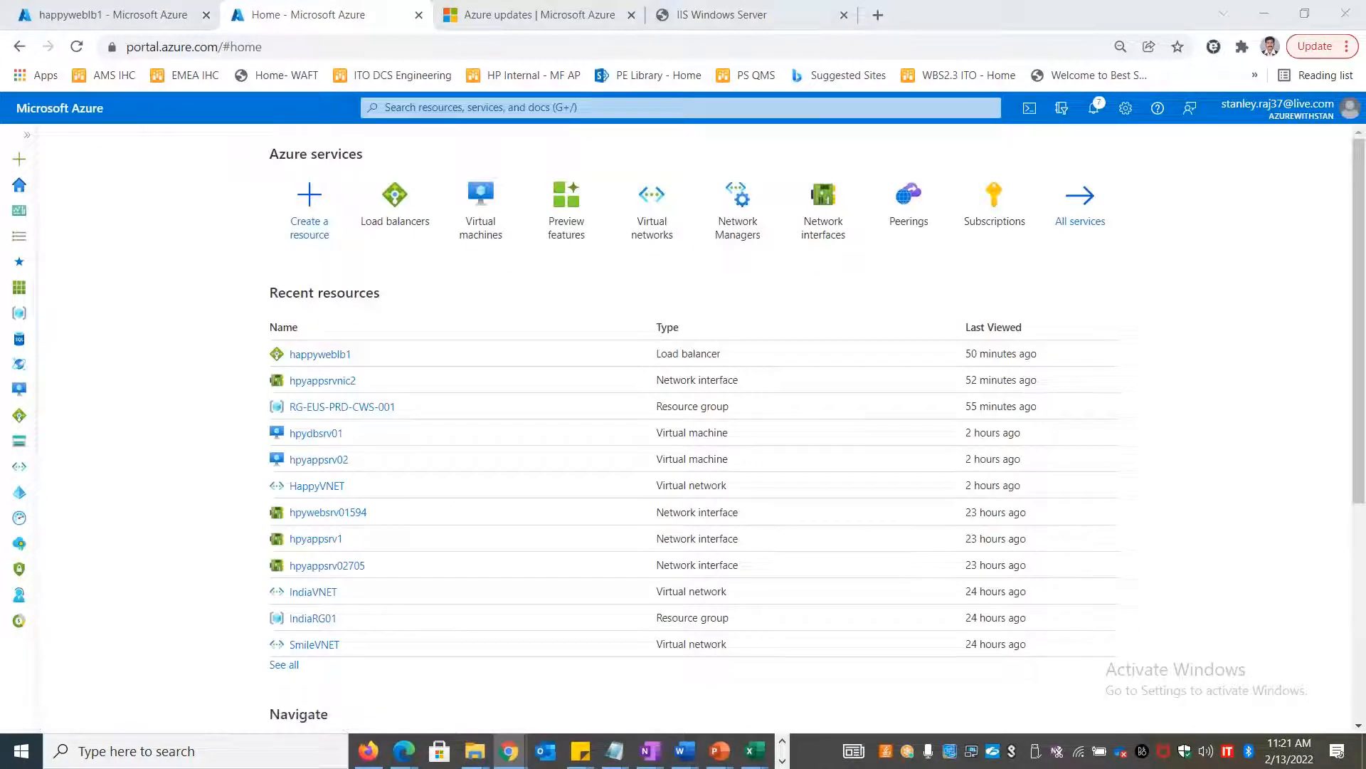
key("alt+Tab")
key("alt+Tab")
key("alt+Tab")
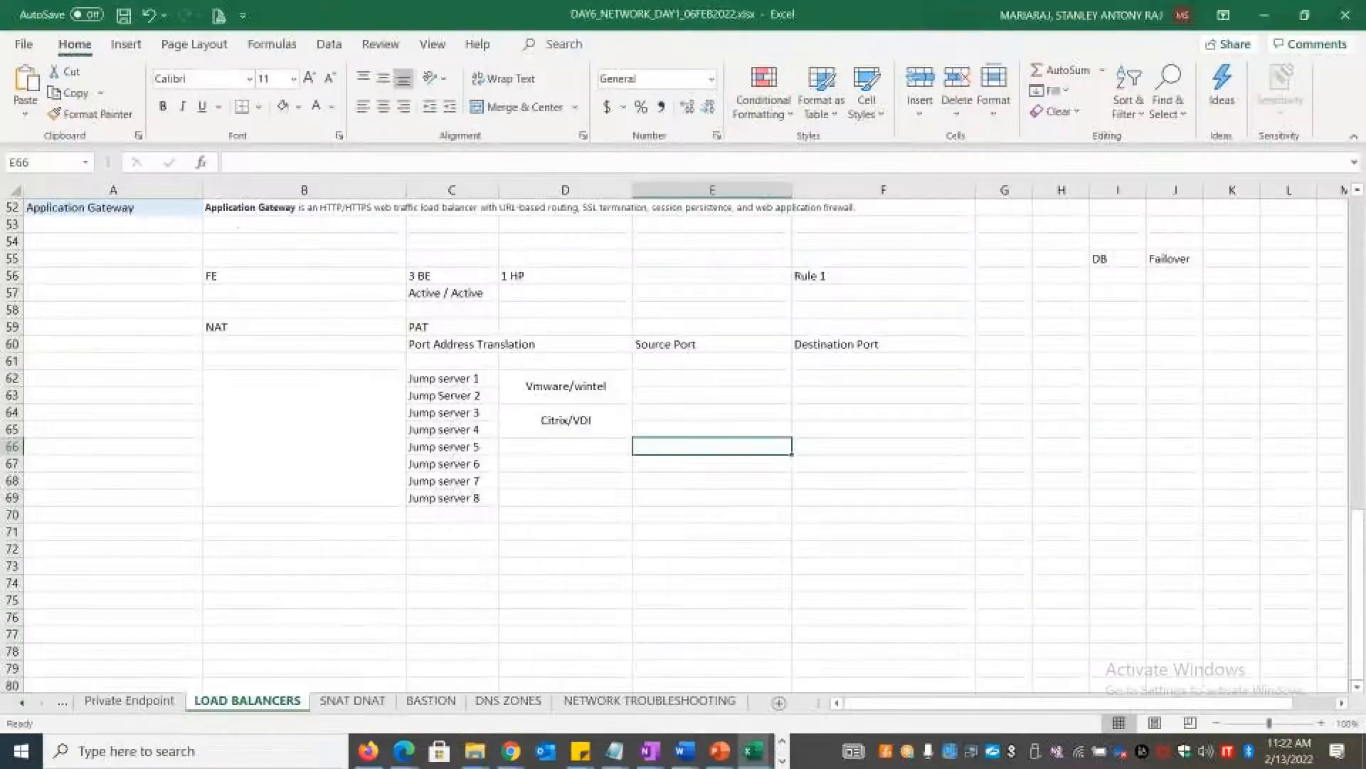
Scroll the LOAD BALANCERS sheet back to row 1, then bring up the DAY 8 - AZURE DNS Zones deck
left_click(601, 596)
scroll(568, 511, "up", 3)
scroll(568, 511, "up", 14)
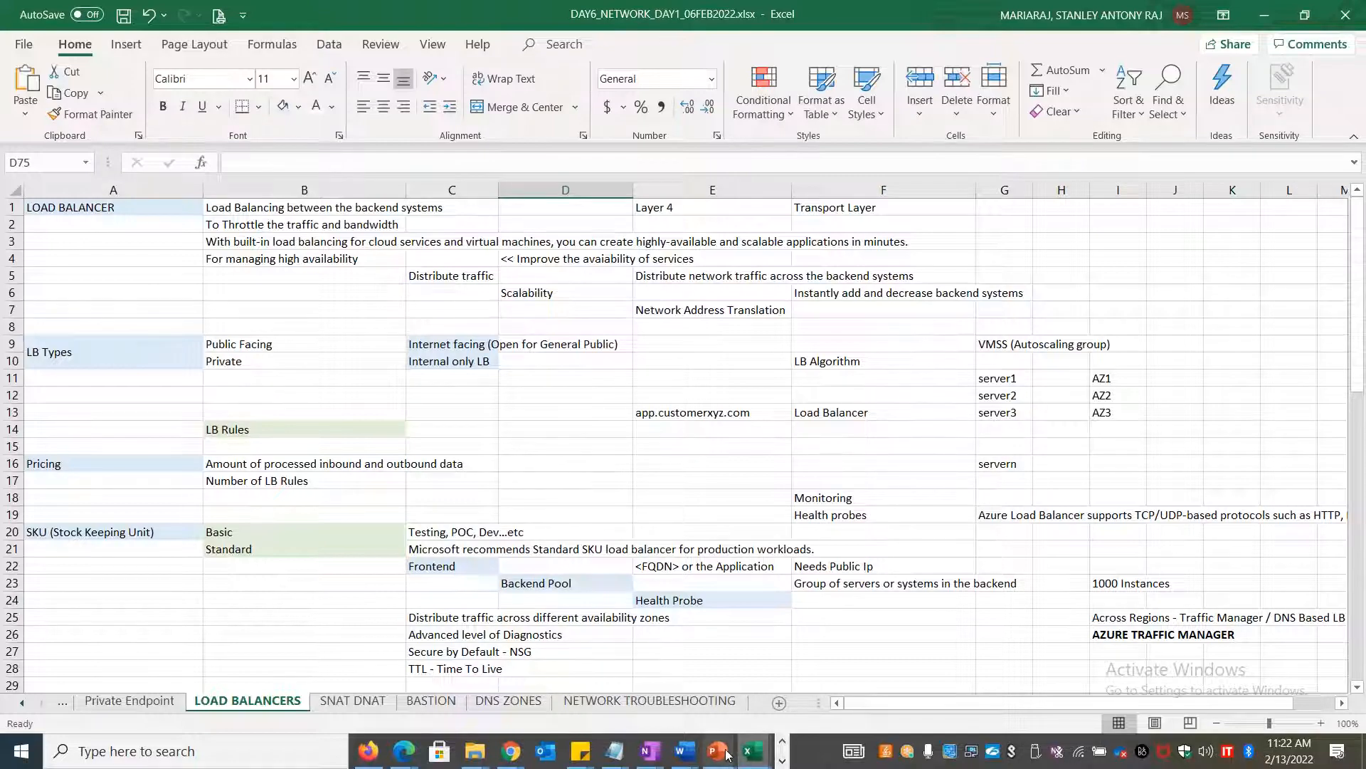
mouse_move(720, 752)
mouse_move(1189, 683)
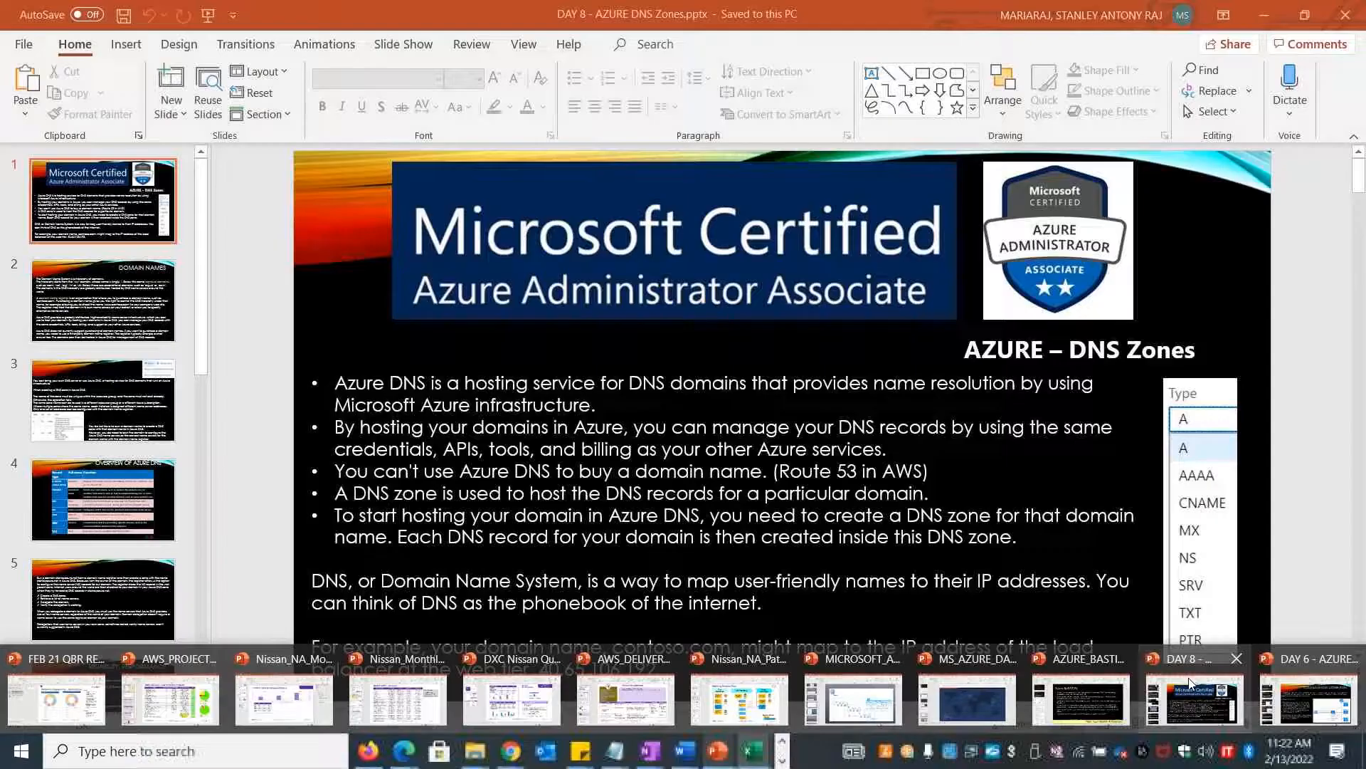
Show slide 3, Load Balancer Resources, of the DAY 6 - AZURE LB & Autoscale deck, then return to Excel
left_click(1268, 685)
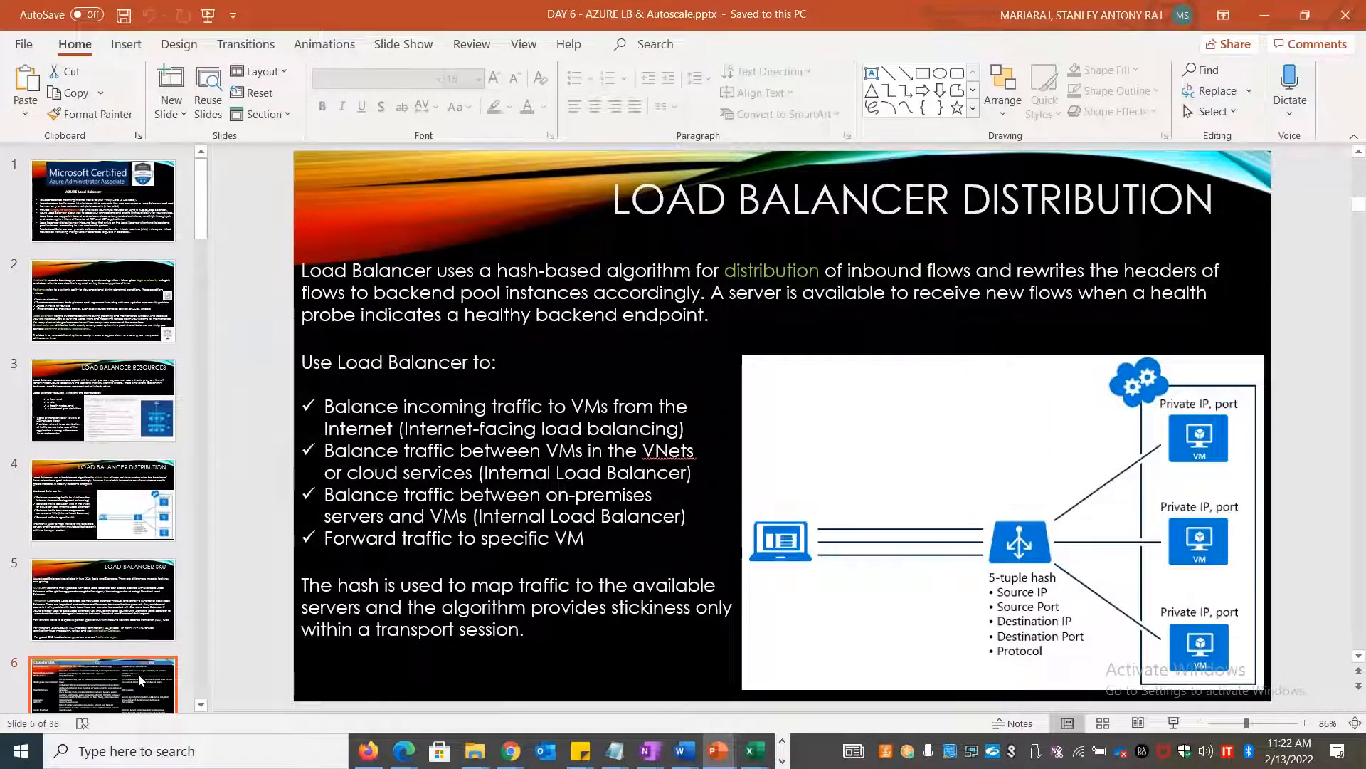
scroll(139, 681, "down", 3)
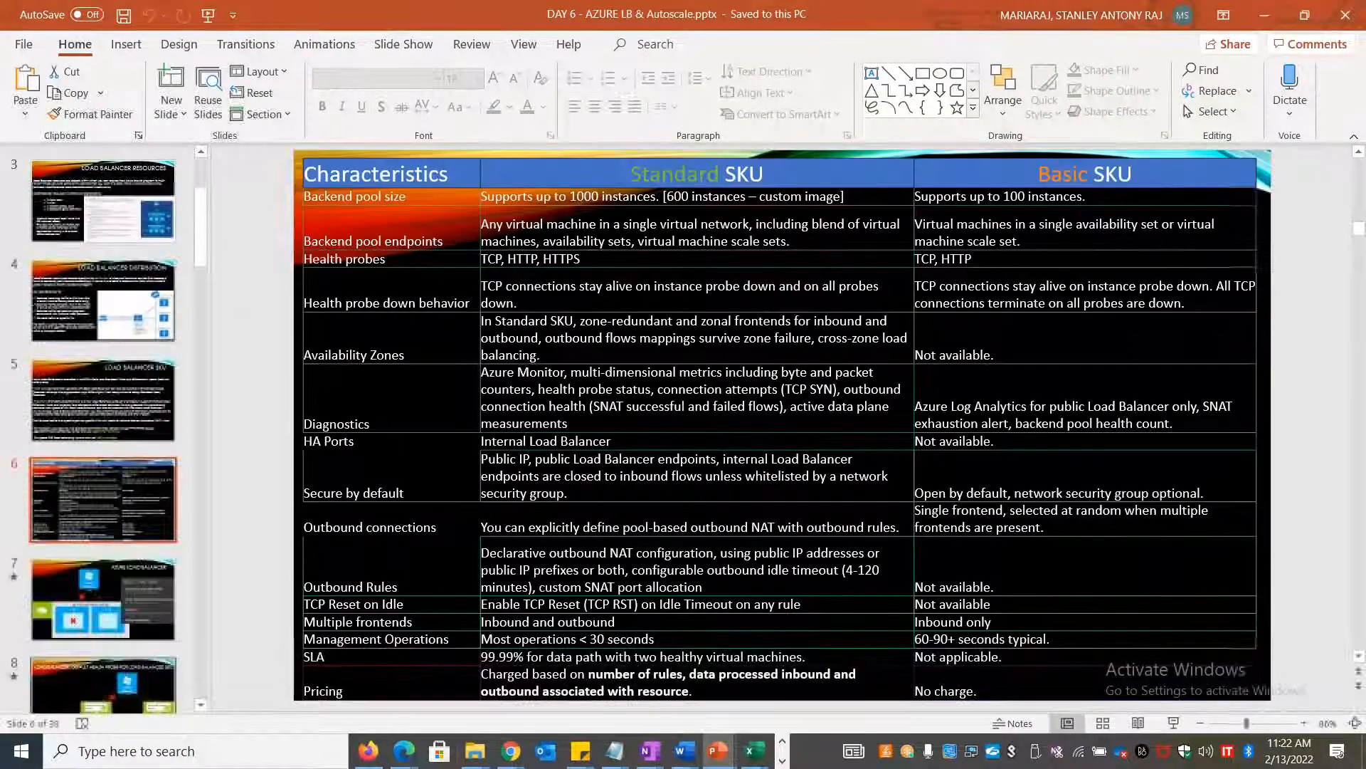
key("Up")
key("Up")
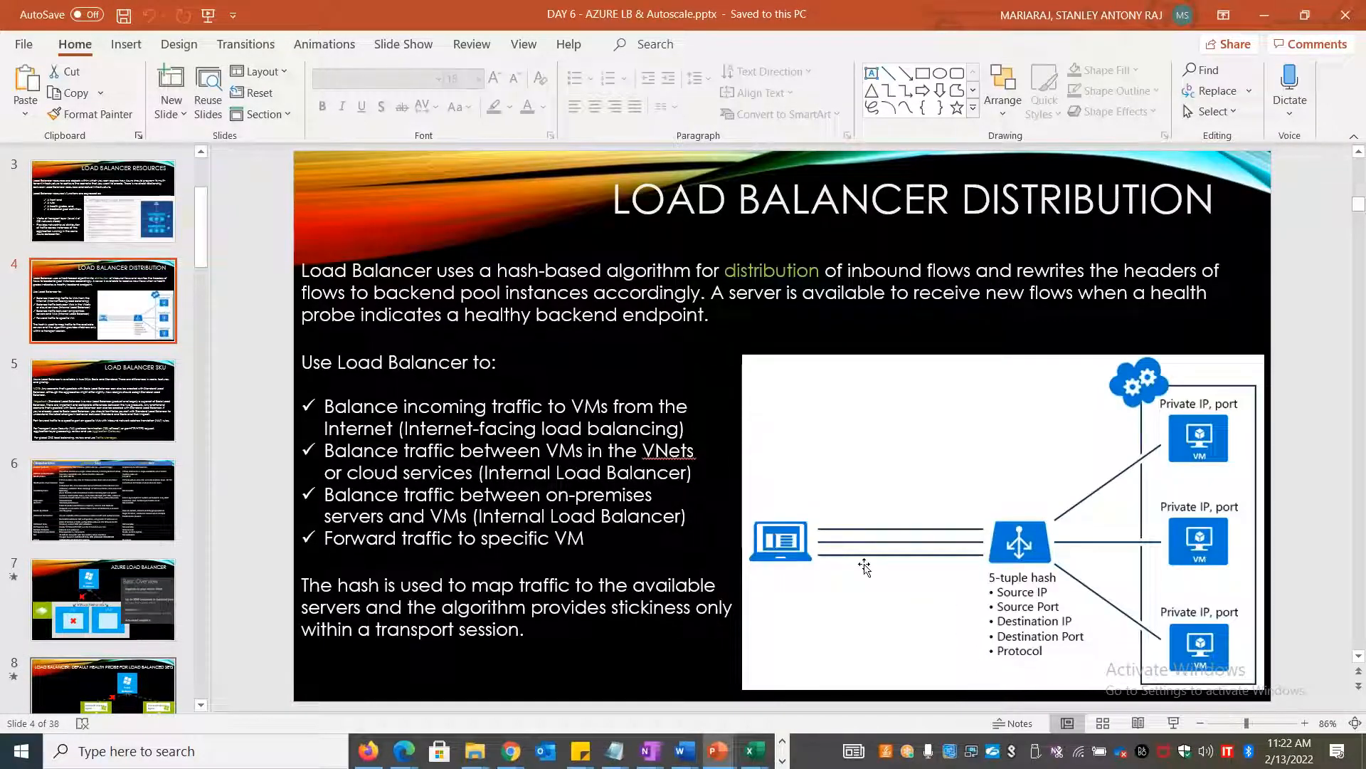
scroll(108, 560, "up", 3)
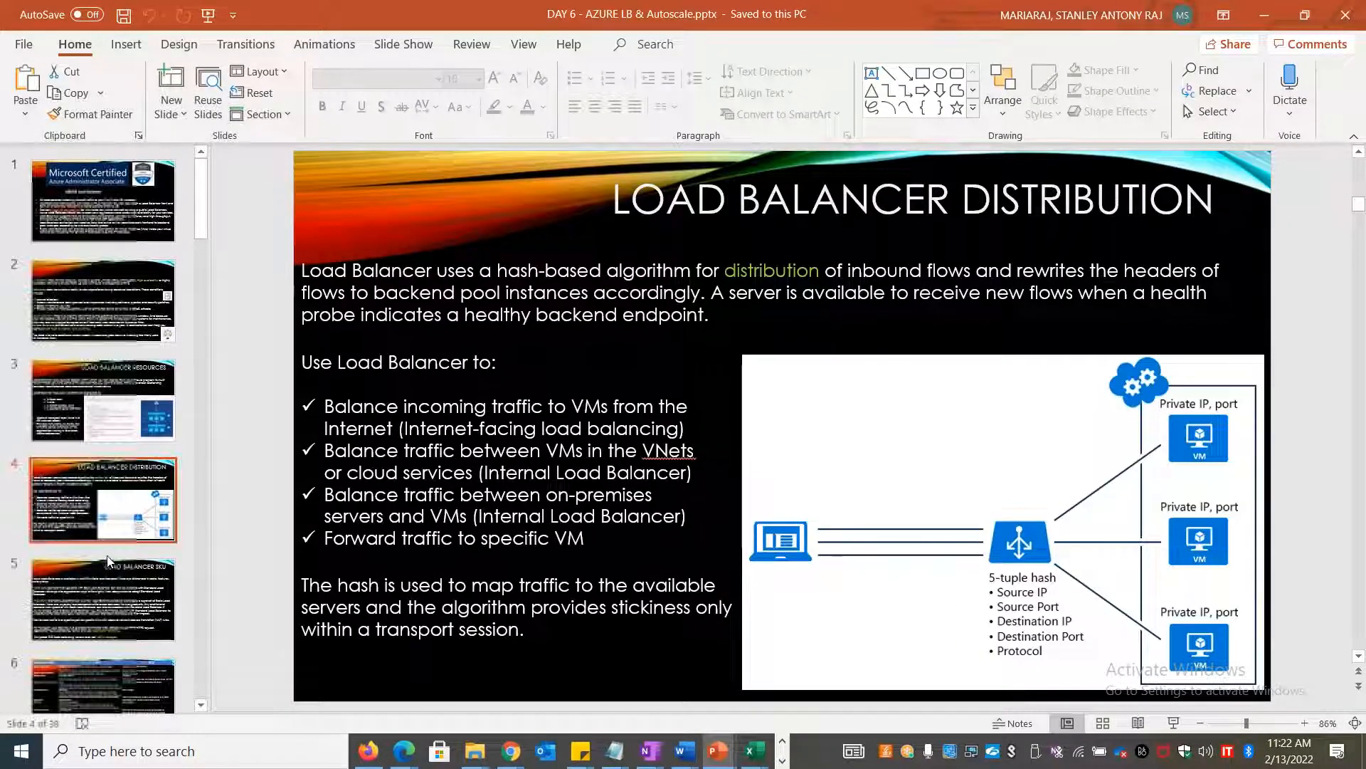
left_click(118, 427)
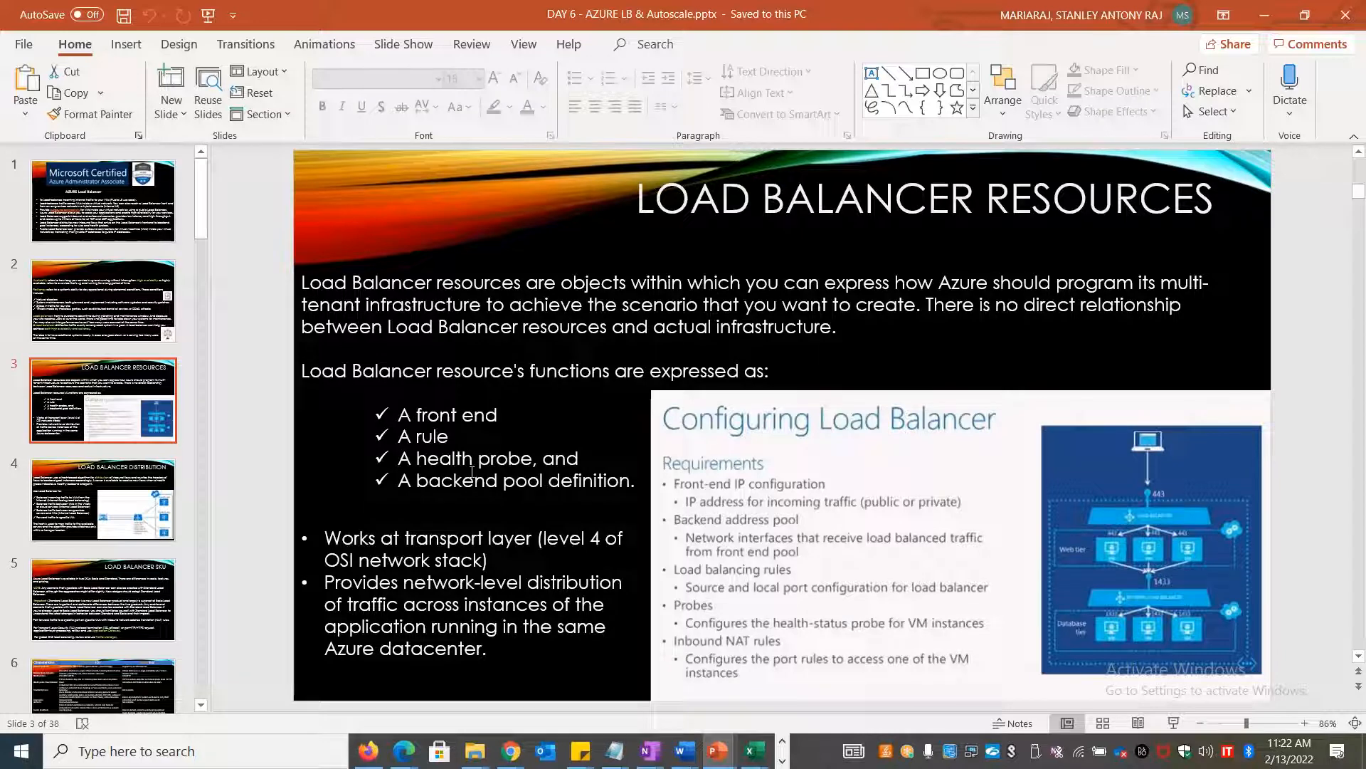
scroll(158, 545, "down", 5)
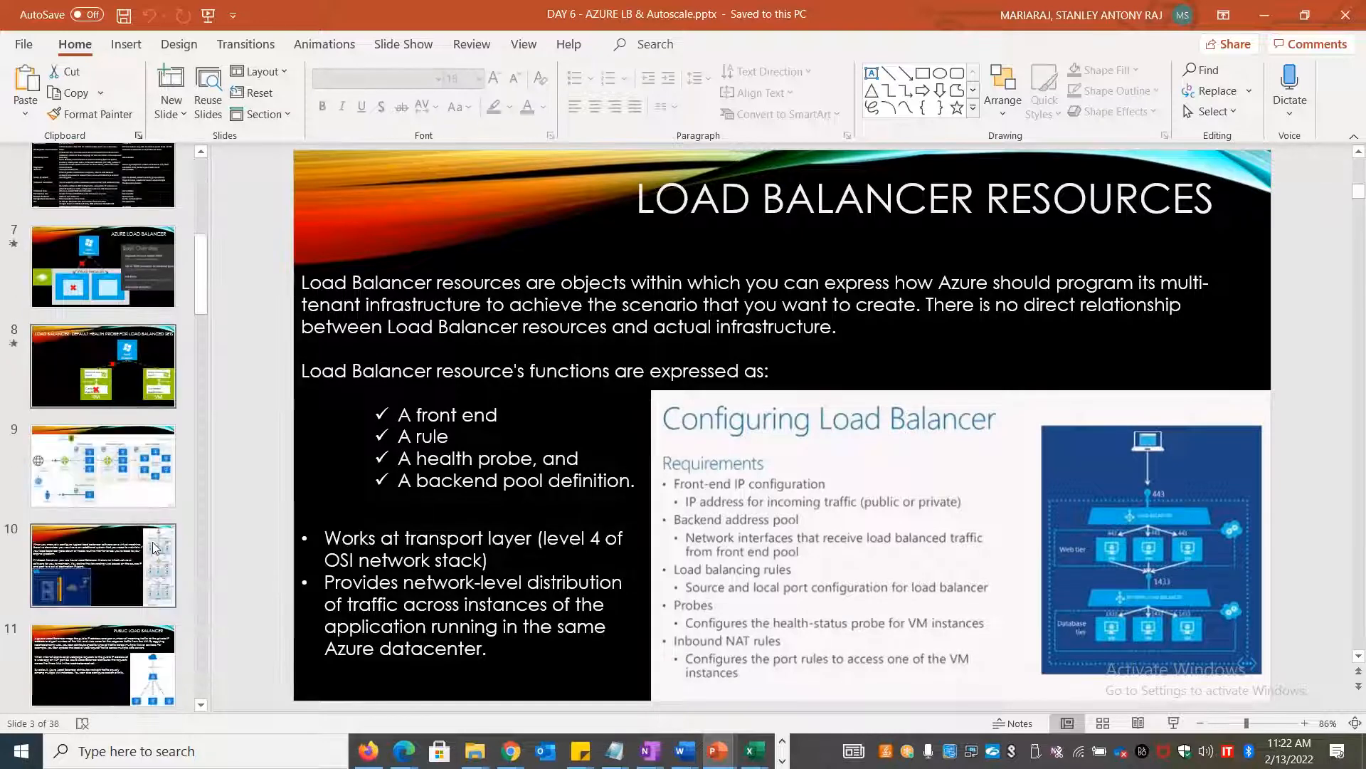
key("alt+Tab")
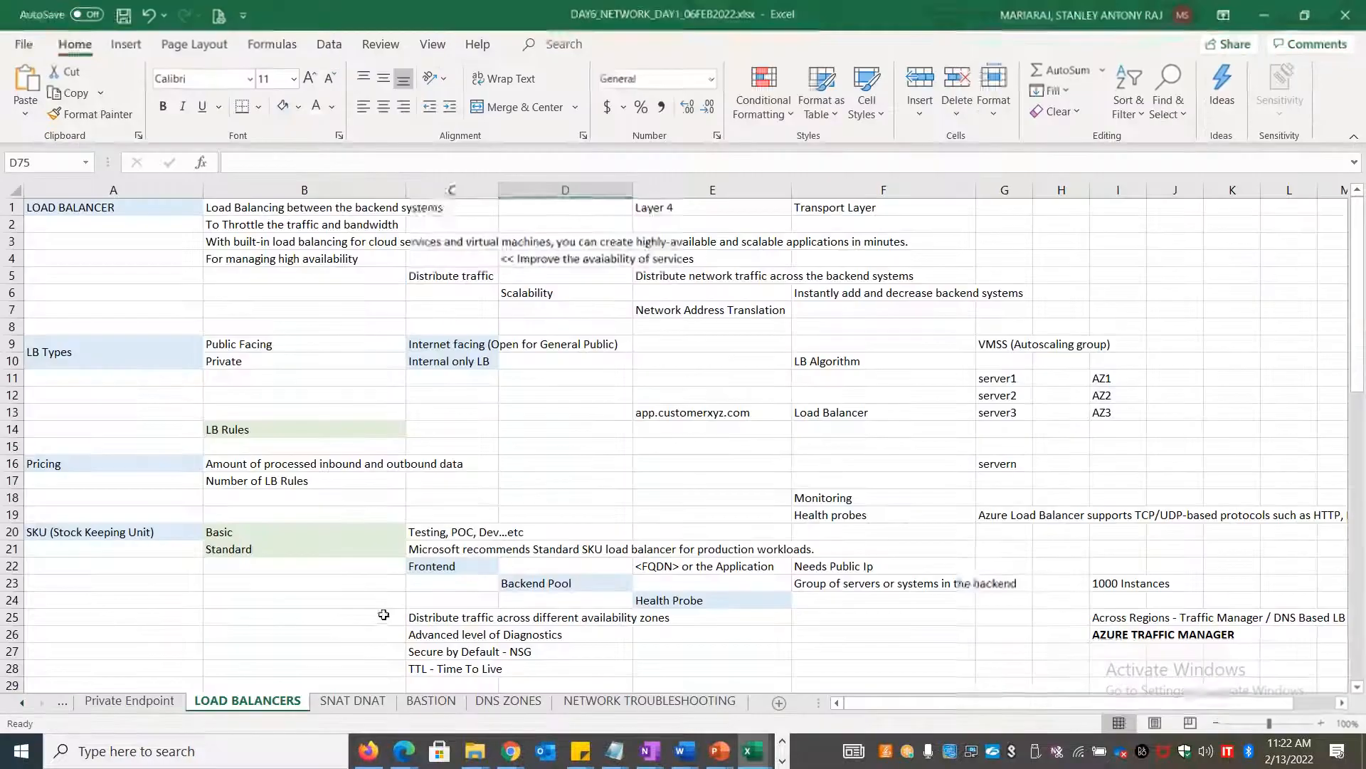
Drag the empty DNS ZONES sheet tab to sit between SNAT DNAT and BASTION
scroll(299, 560, "down", 17)
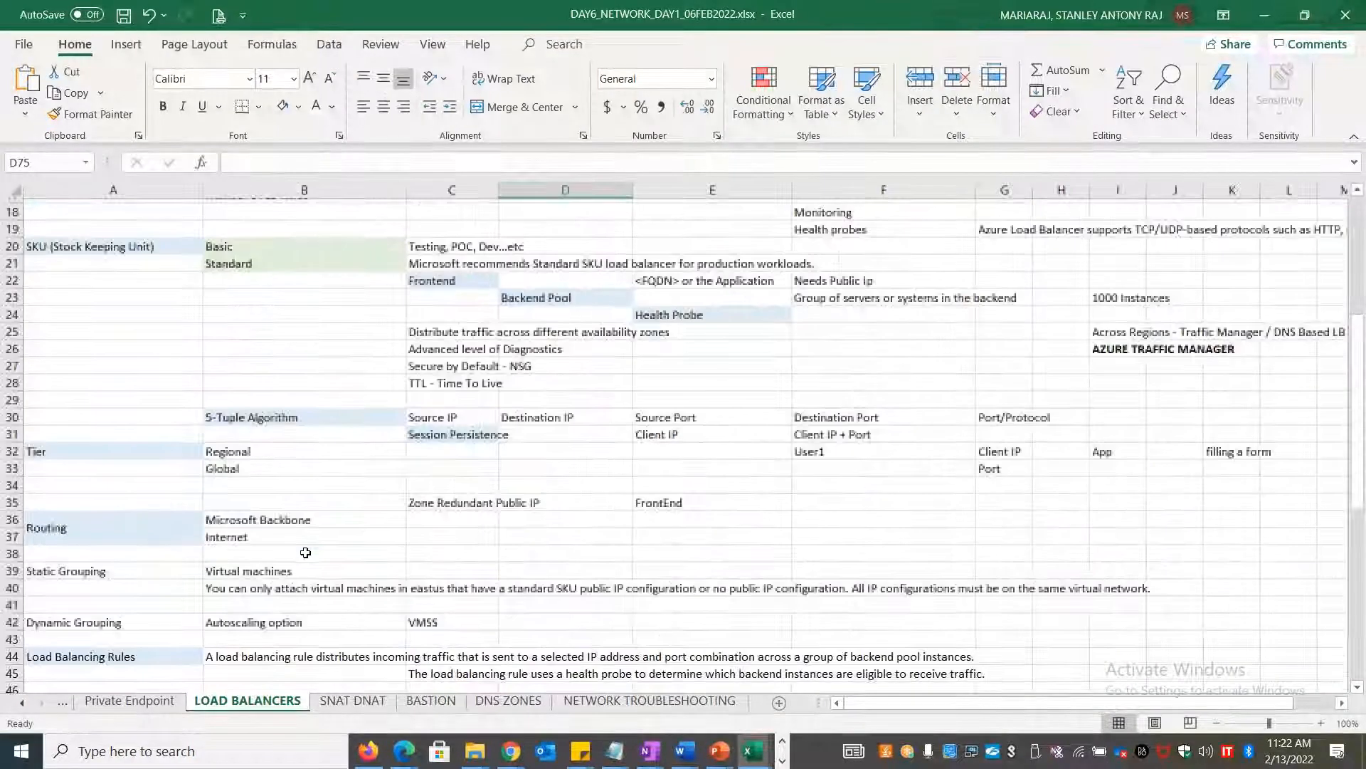
scroll(305, 553, "up", 11)
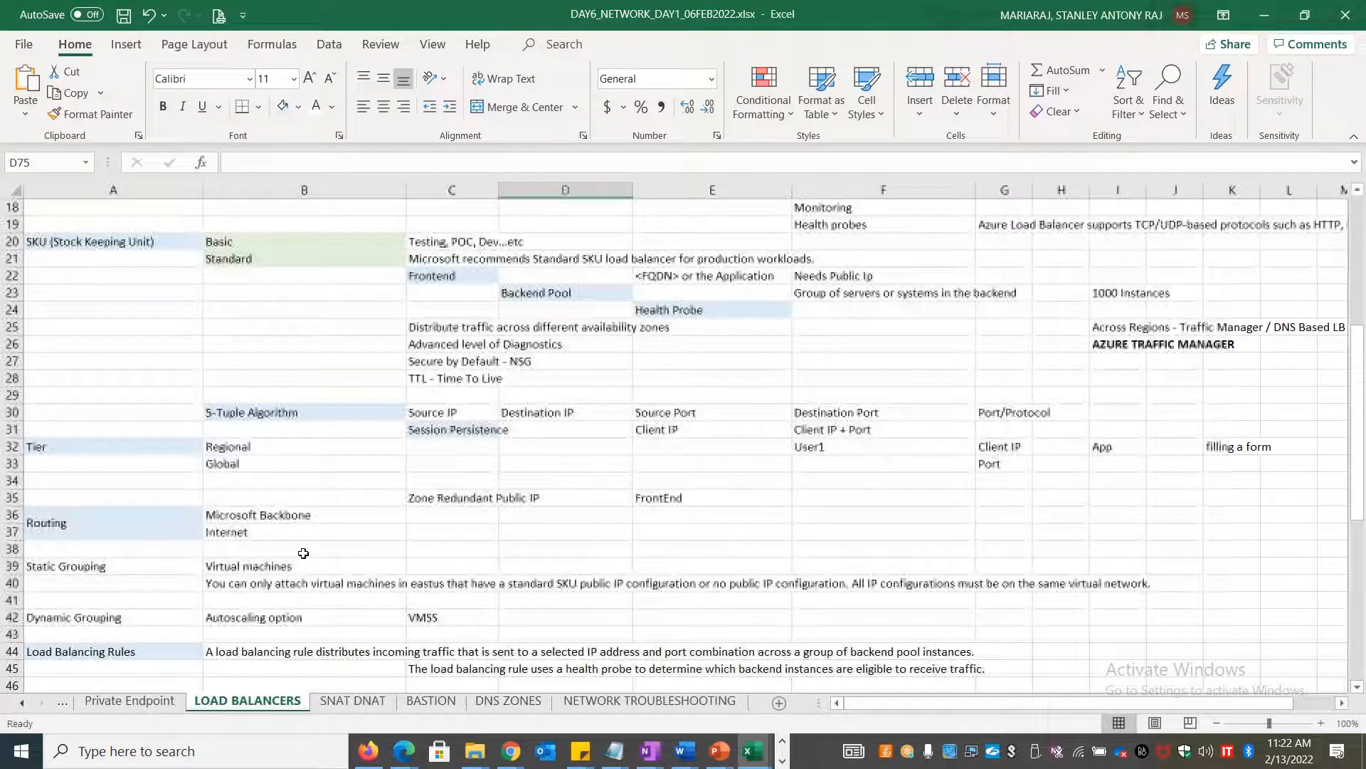
left_click_drag(508, 700, 400, 705)
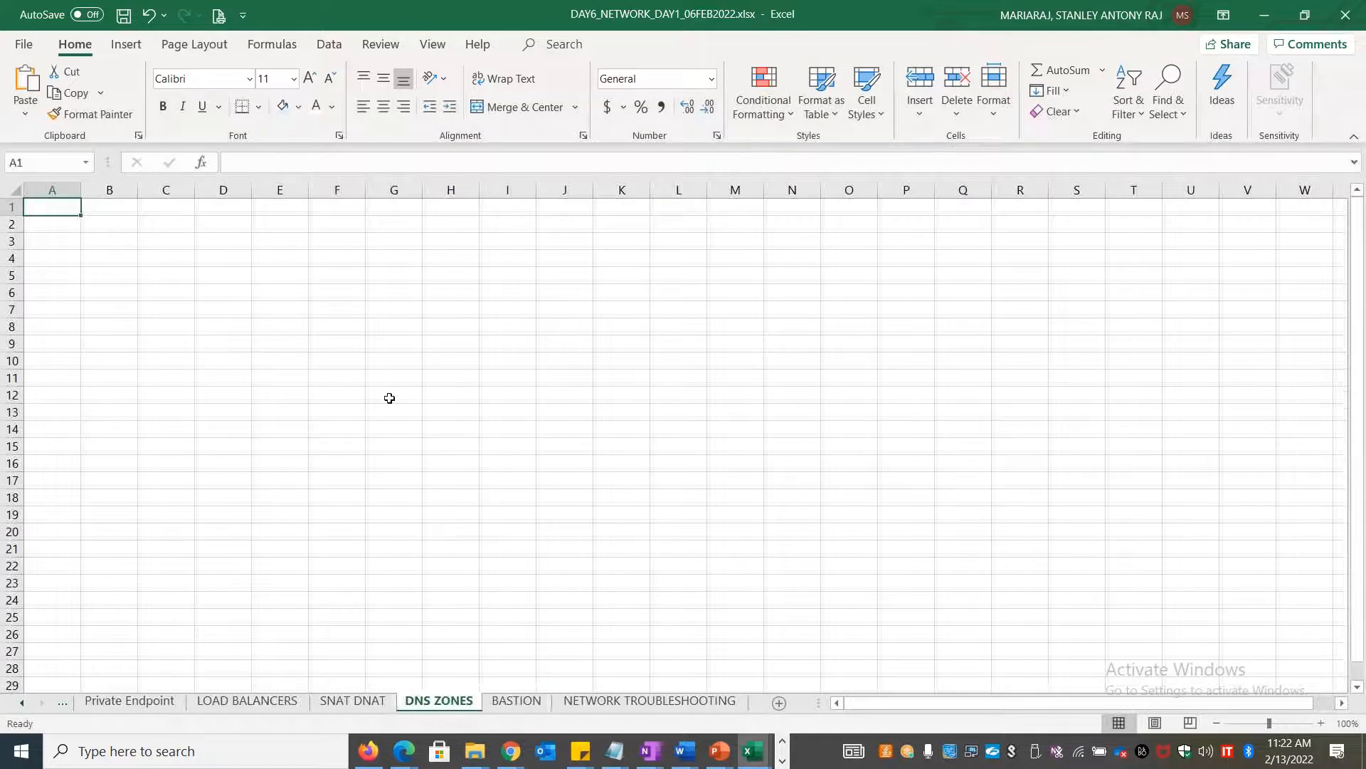